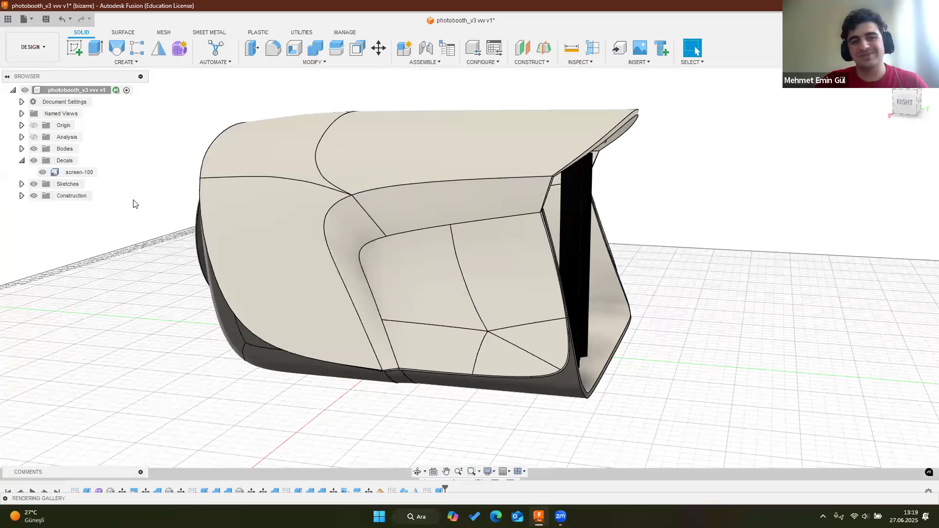
Switch to the Render workspace and examine the photobooth's interior touchscreen panel, camera opening and slots up close
shift+middle_drag(394, 233, 741, 85)
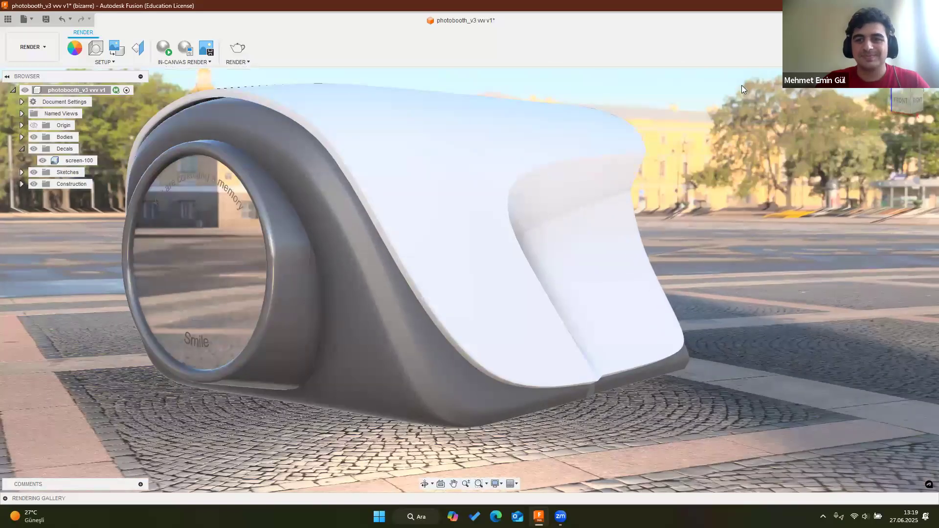
shift+middle_drag(355, 222, 429, 285)
scroll(504, 198, up, 10)
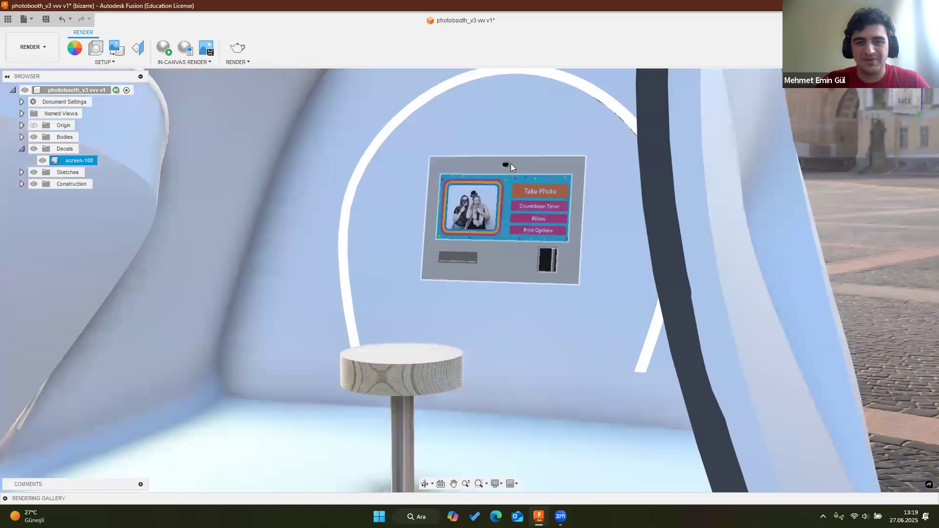
click(500, 250)
shift+middle_drag(500, 250, 568, 353)
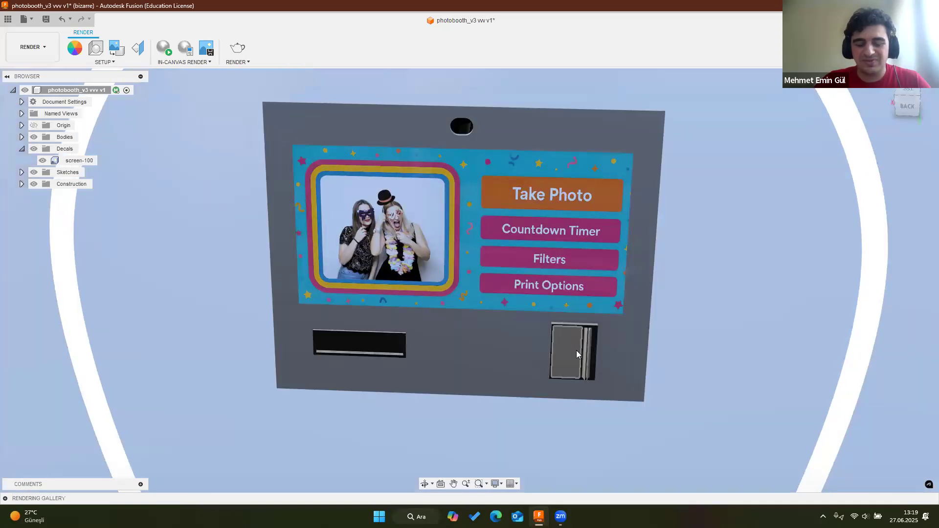
scroll(568, 345, up, 2)
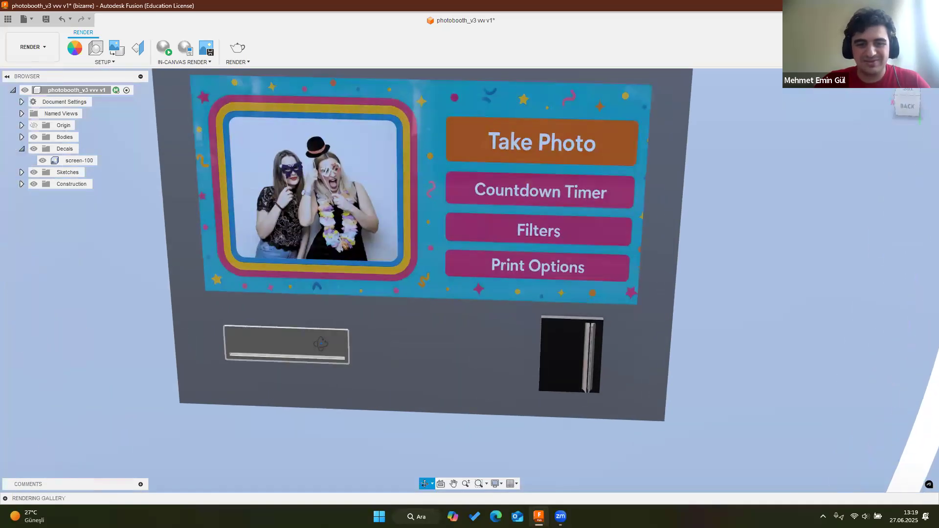
scroll(319, 359, down, 3)
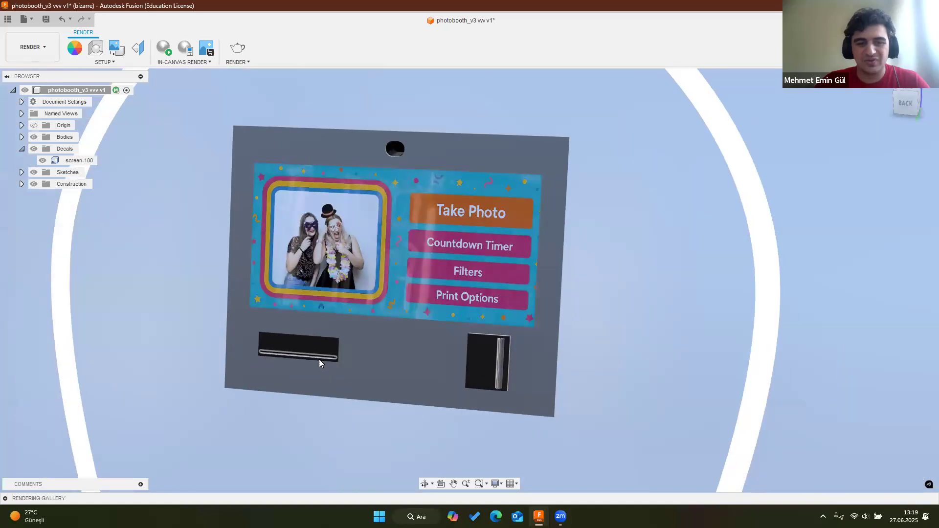
shift+middle_drag(316, 356, 566, 265)
shift+middle_drag(441, 284, 337, 354)
scroll(336, 354, down, 2)
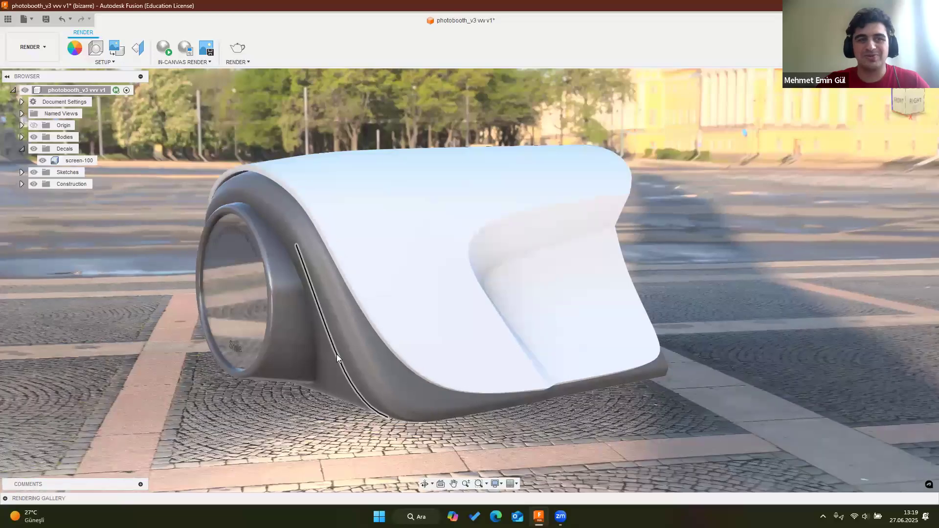
Examine the rendered photobooth's exterior from the front lens, the side shell and the open curtained rear
shift+middle_drag(328, 322, 409, 311)
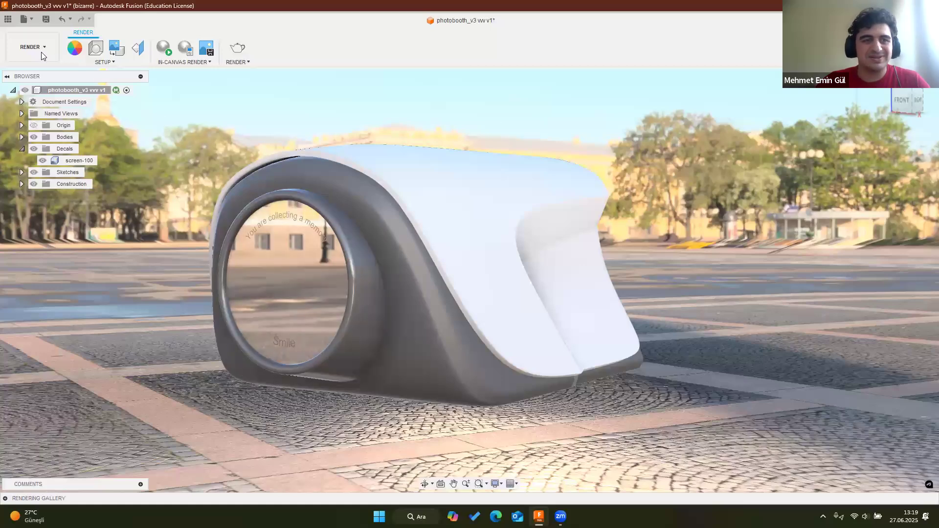
shift+middle_drag(332, 260, 316, 348)
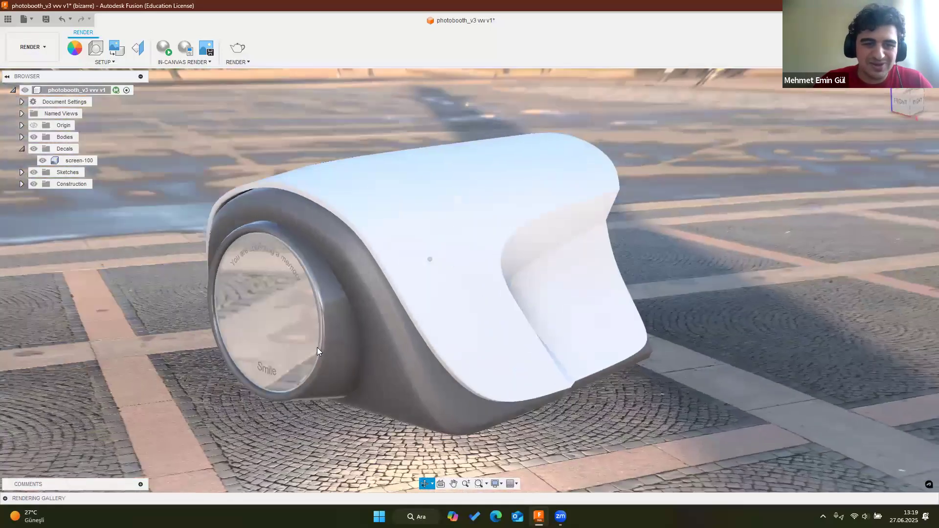
shift+middle_drag(242, 171, 686, 251)
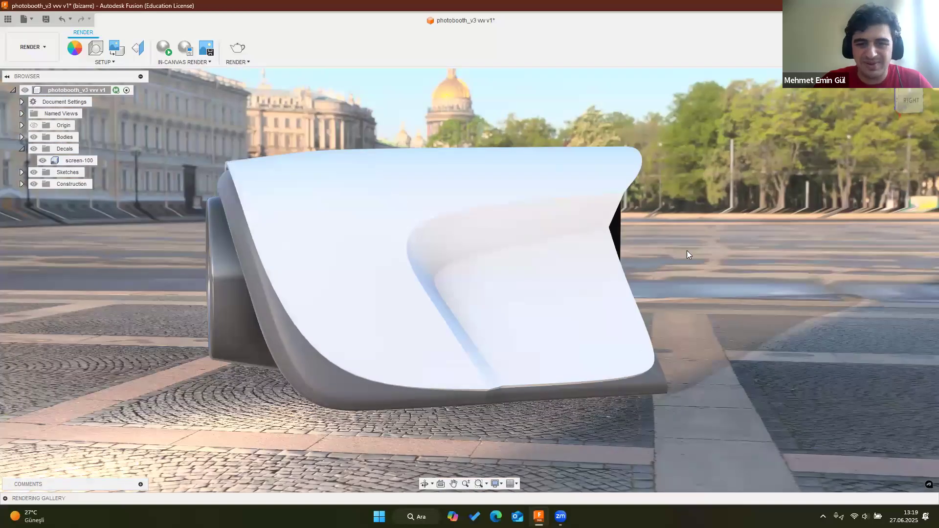
shift+middle_drag(629, 169, 447, 265)
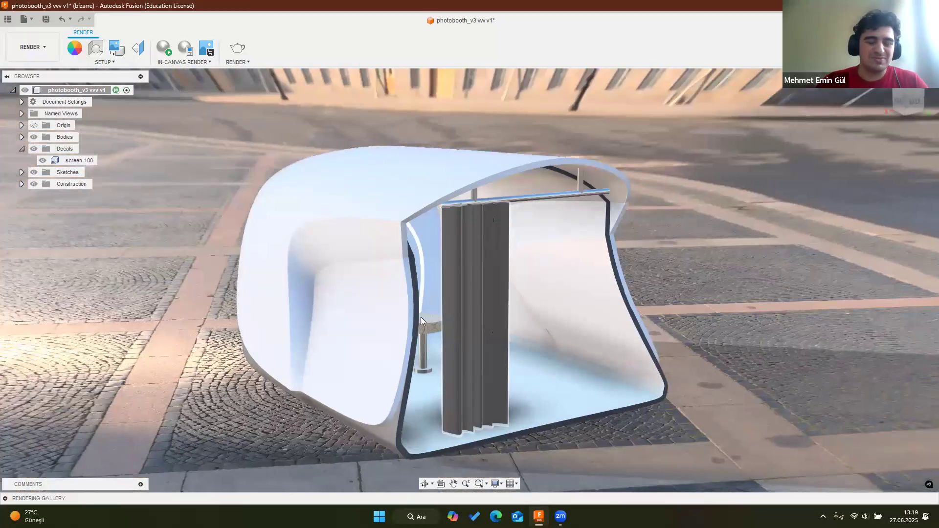
shift+middle_drag(548, 375, 512, 342)
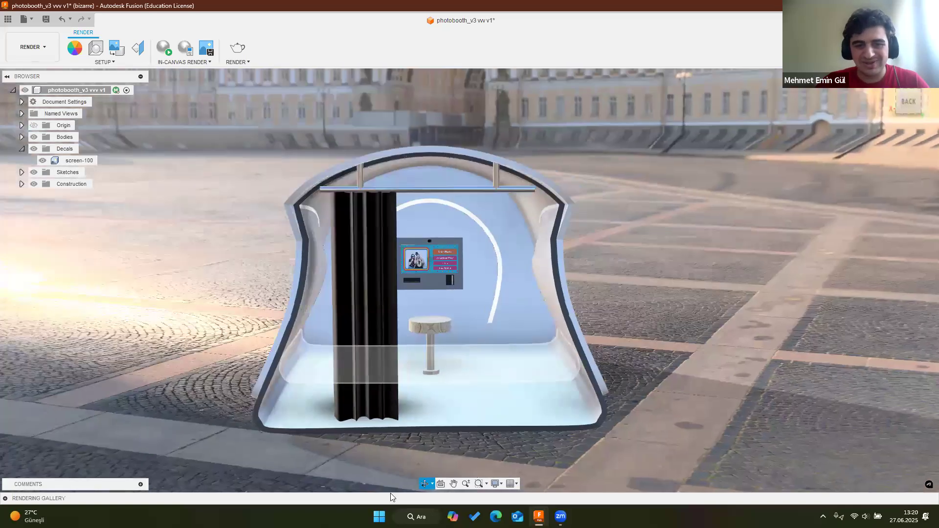
shift+middle_drag(391, 493, 710, 411)
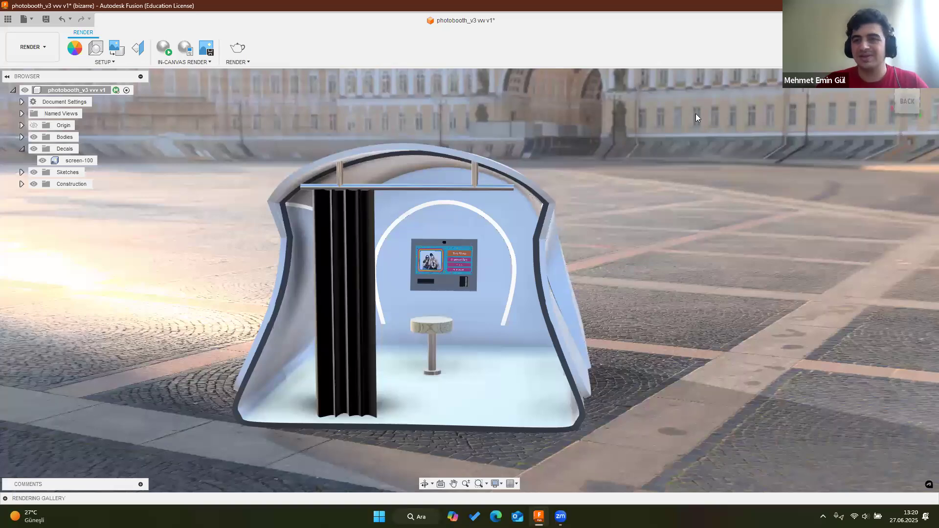
shift+middle_drag(696, 114, 538, 123)
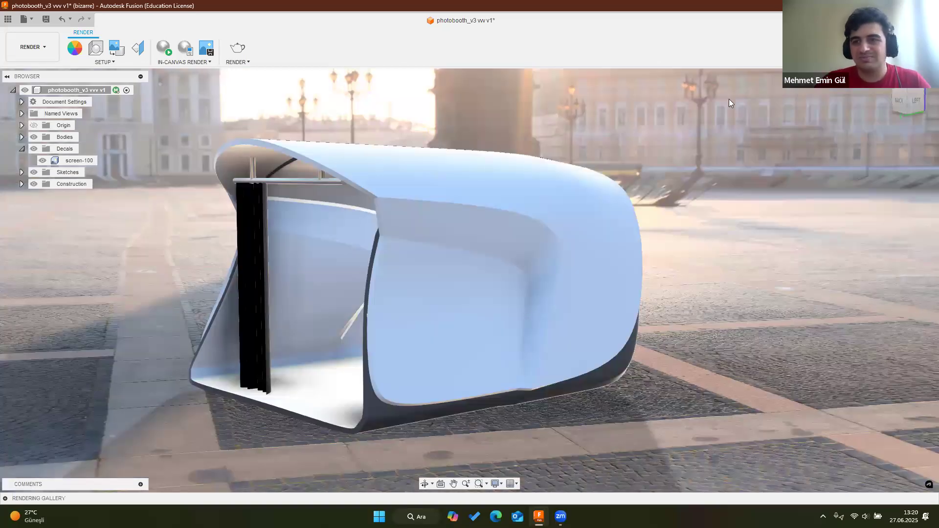
Create a new design and start a sketch on the horizontal origin plane
key(ctrl+n)
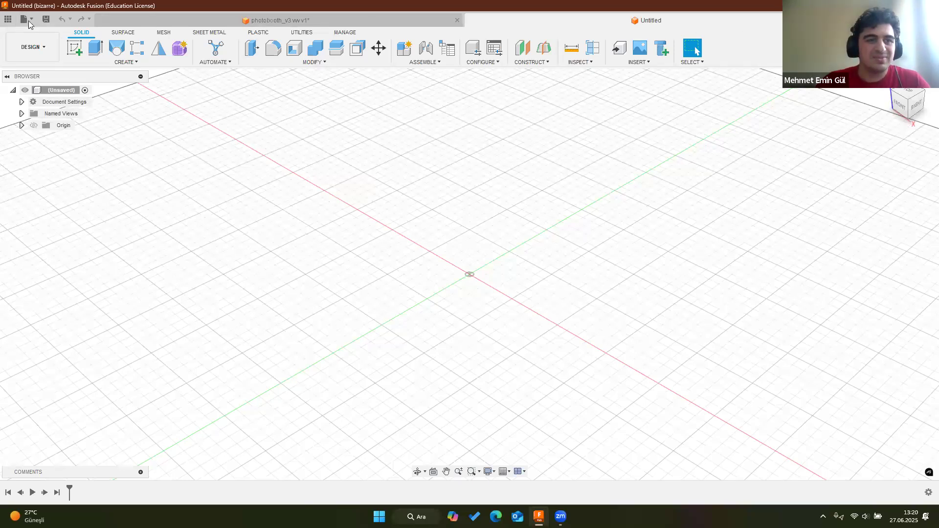
click(75, 47)
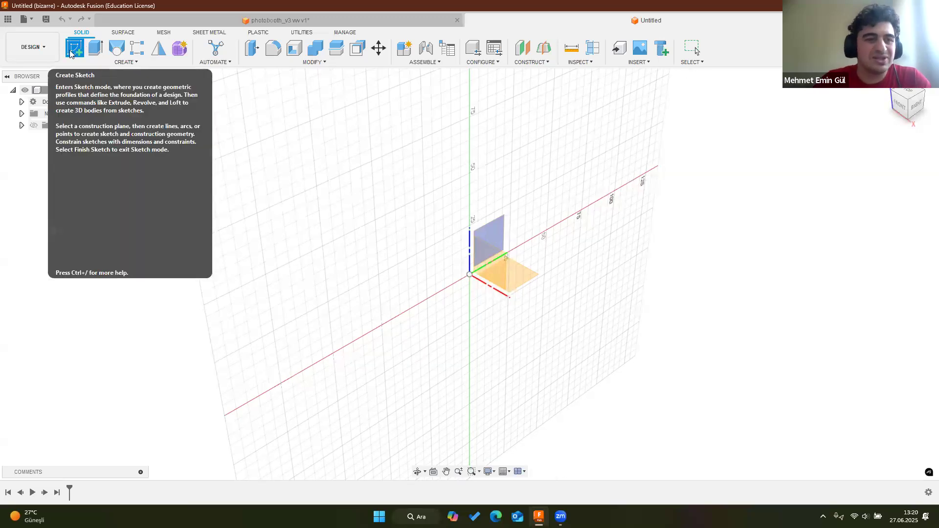
click(514, 283)
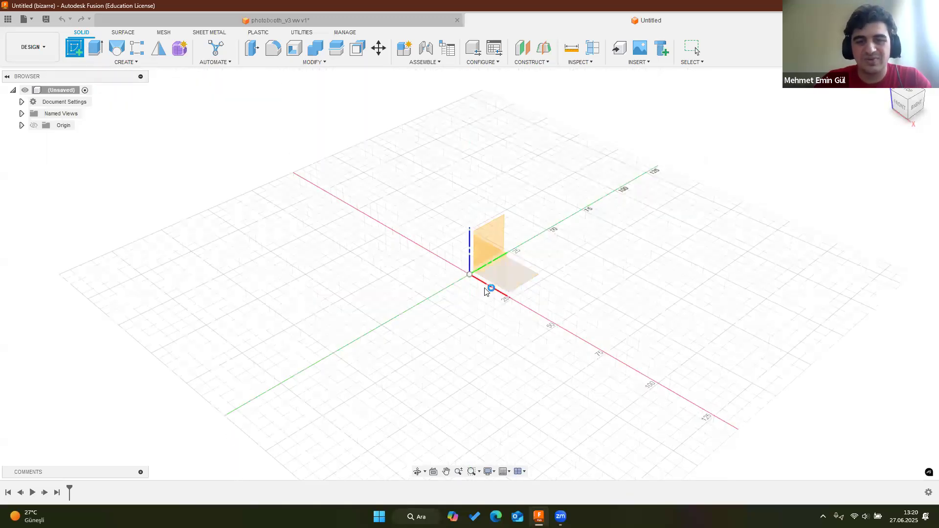
middle_drag(397, 303, 427, 293)
scroll(427, 293, down, 4)
mouse_move(457, 218)
middle_down()
mouse_move(392, 277)
mouse_move(402, 282)
mouse_move(413, 340)
mouse_move(376, 299)
middle_up()
scroll(402, 282, down, 2)
scroll(413, 339, up, 1)
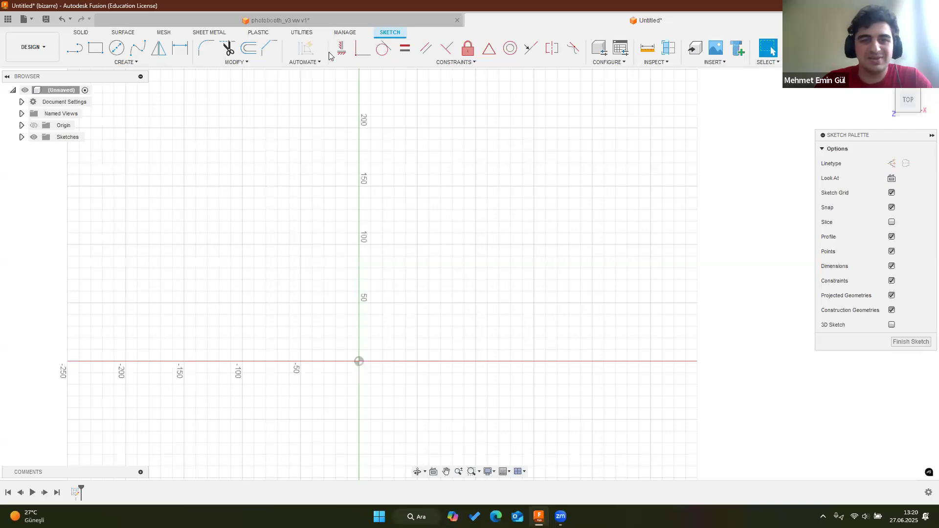
Review the overall shape of the rendered photobooth in its own document and return to the top view of the empty sketch
click(323, 23)
mouse_move(314, 246)
shift+middle_down()
mouse_move(336, 244)
mouse_move(411, 265)
mouse_move(408, 273)
mouse_move(430, 263)
mouse_move(474, 269)
mouse_move(445, 265)
mouse_move(305, 307)
mouse_move(215, 301)
shift+middle_up()
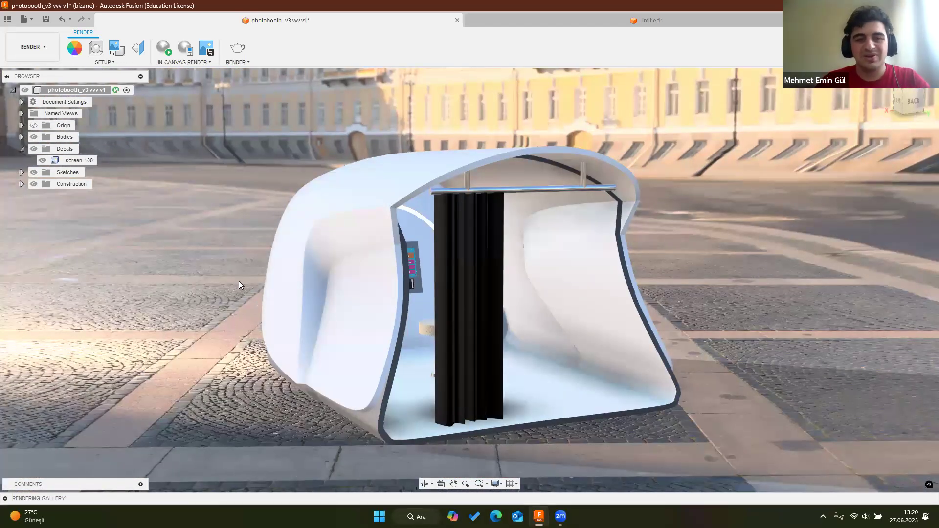
shift+middle_drag(351, 332, 434, 234)
click(631, 22)
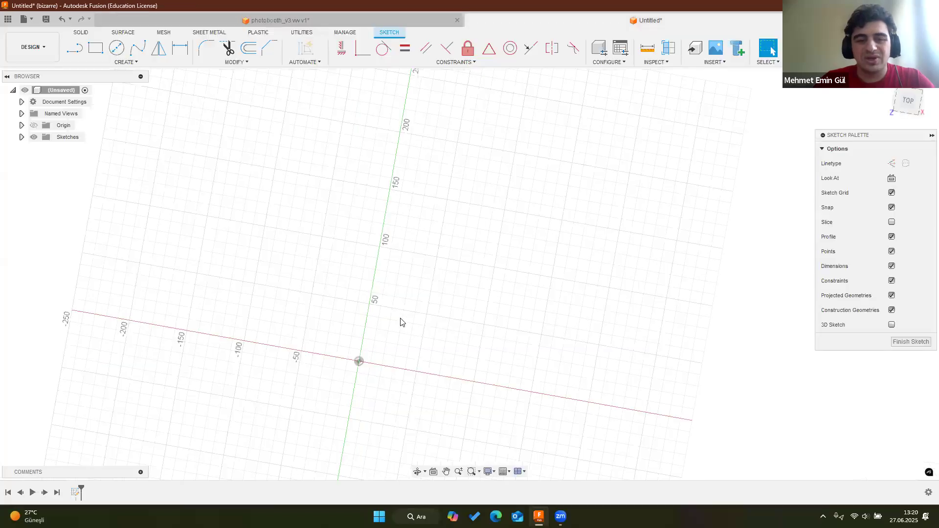
shift+middle_drag(400, 318, 729, 235)
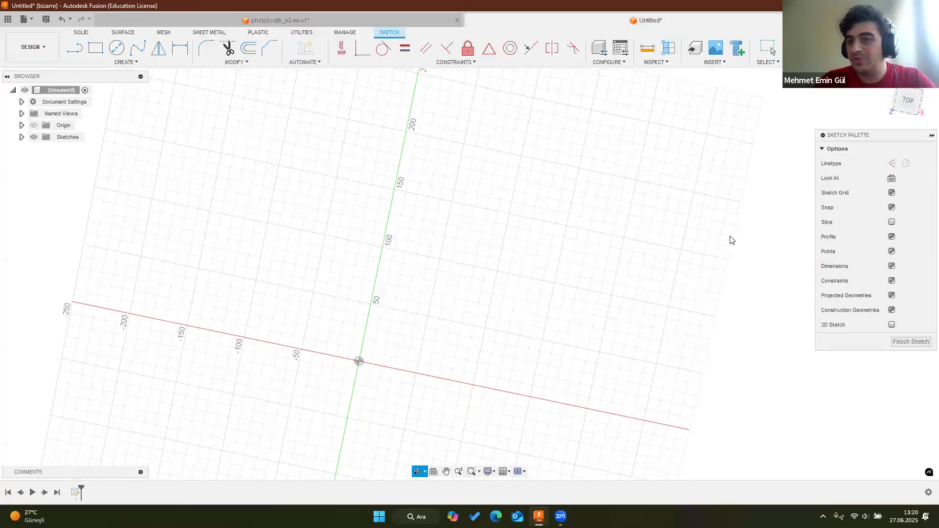
click(891, 105)
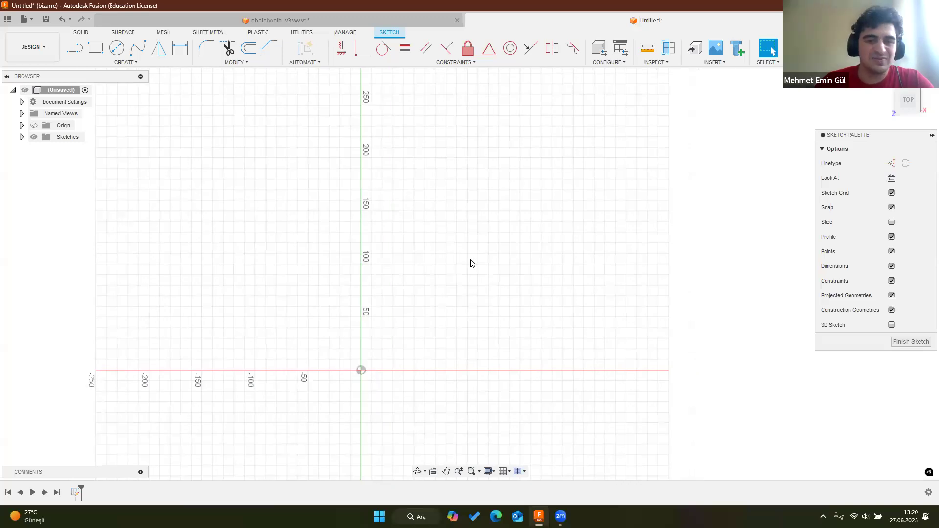
click(201, 22)
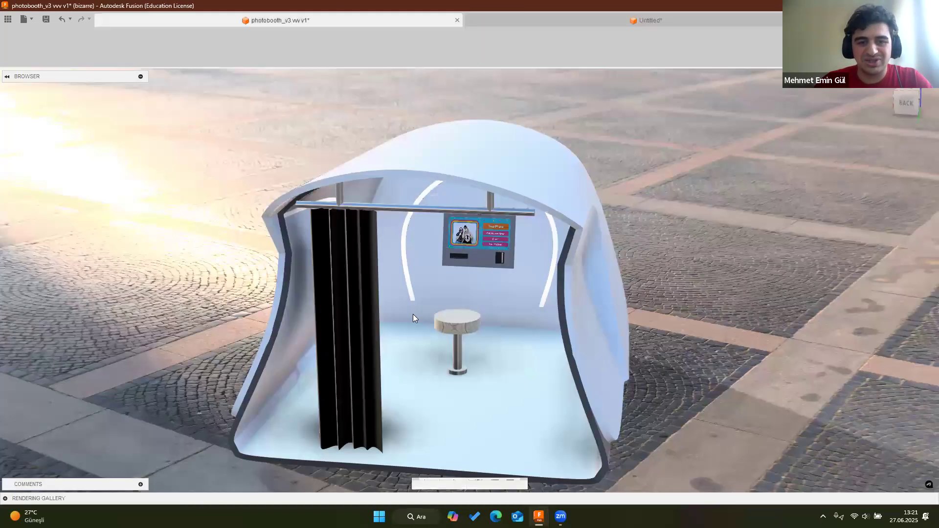
shift+middle_drag(478, 352, 507, 262)
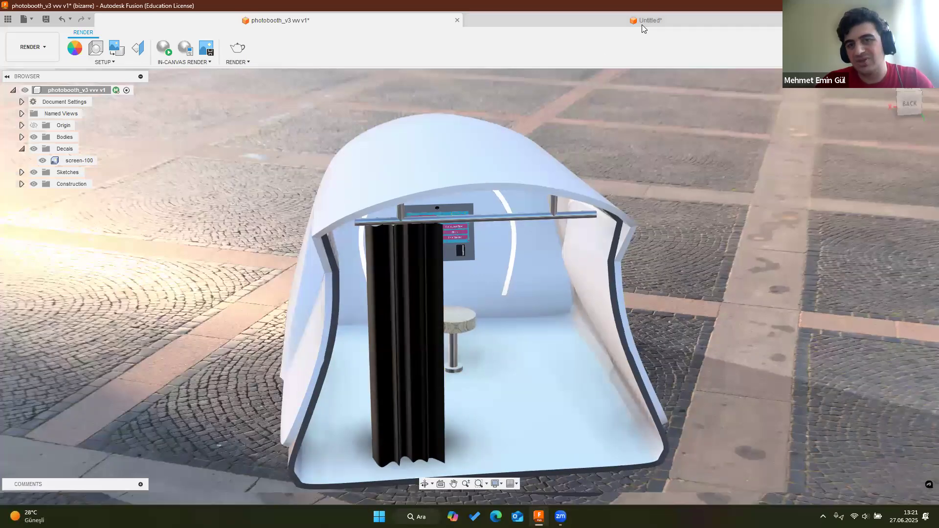
click(164, 47)
key(ctrl+Tab)
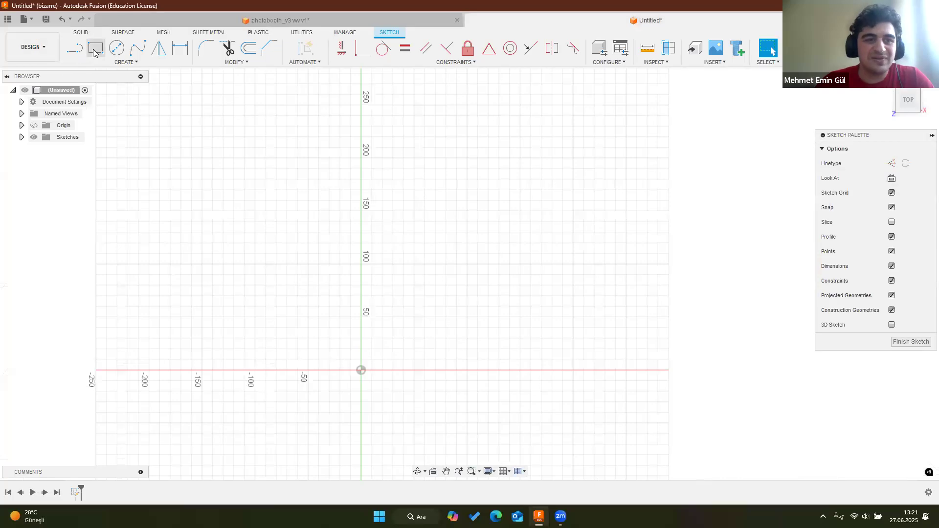
Draw a rectangle 3000 mm wide and 2000 mm high from the sketch origin and finish the sketch
key(r)
click(361, 370)
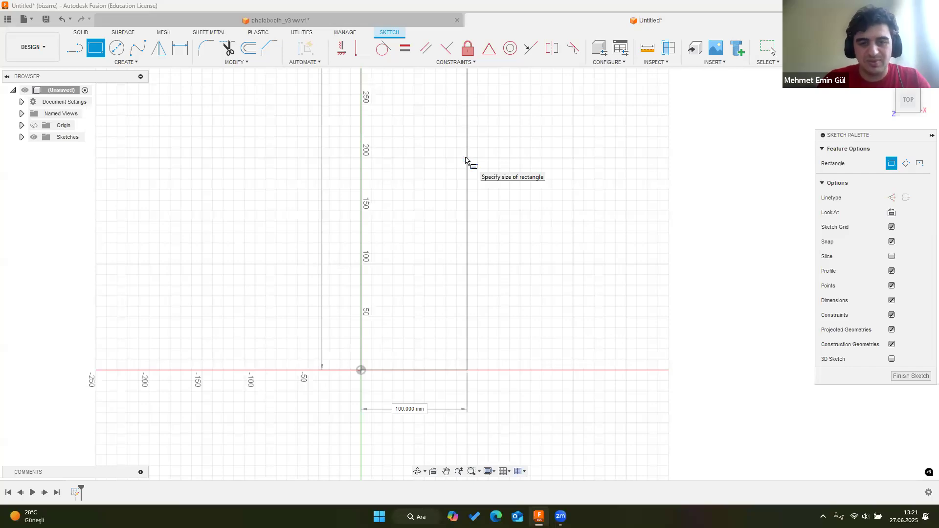
scroll(466, 160, down, 5)
scroll(443, 289, down, 4)
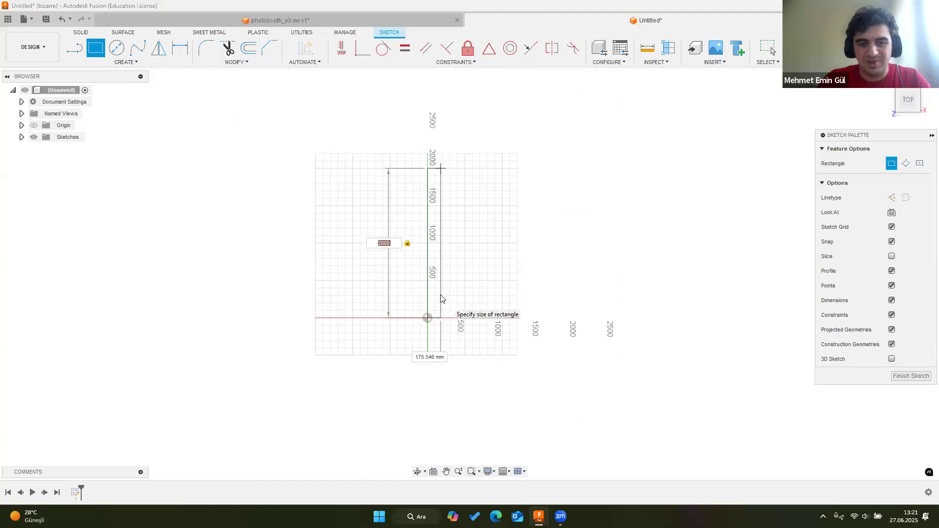
key(Tab)
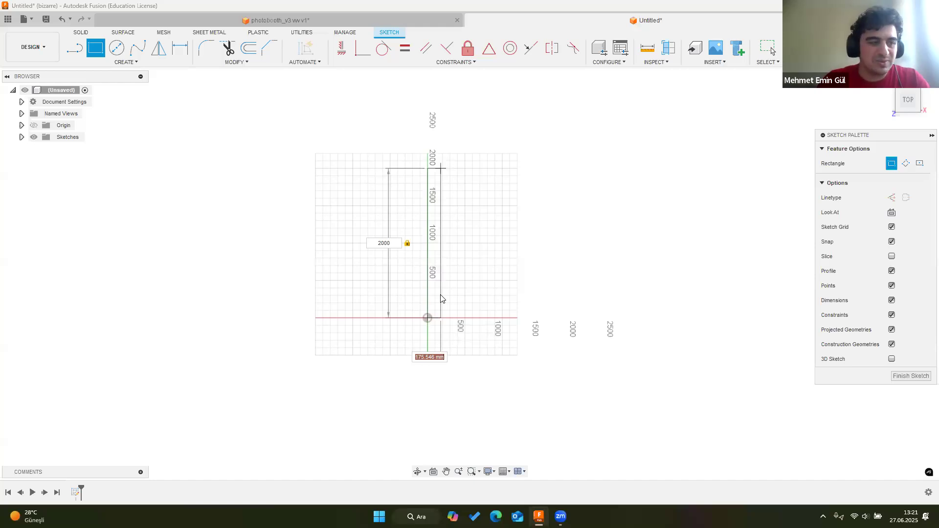
text(0)
key(BackSpace)
key(BackSpace)
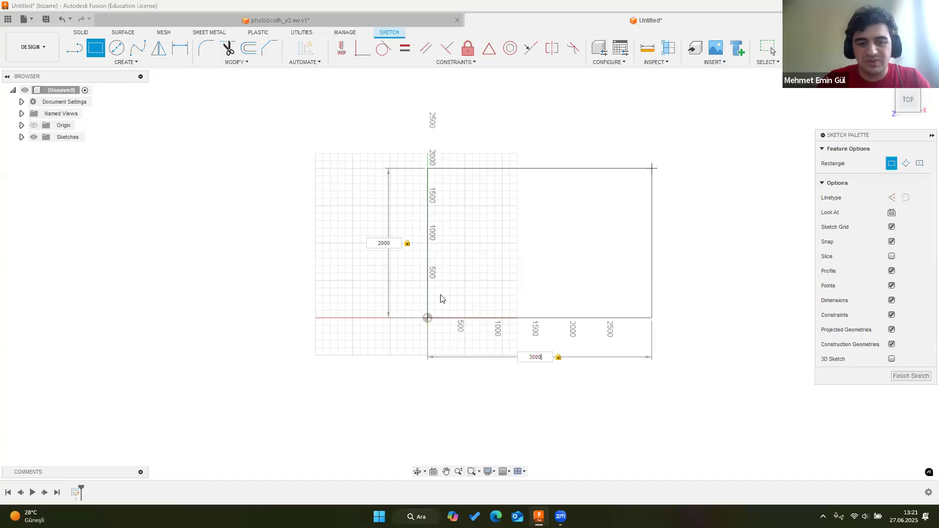
mouse_move(519, 265)
shift+middle_down()
mouse_move(520, 224)
mouse_move(556, 274)
shift+middle_up()
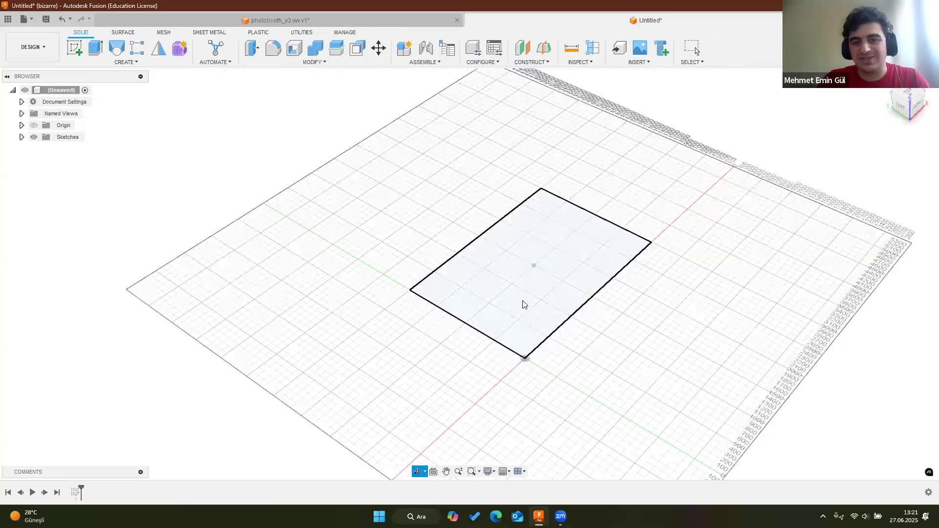
Extrude the rectangle profile 2000 mm upward as a new body
mouse_move(524, 304)
shift+middle_down()
mouse_move(556, 274)
mouse_move(486, 317)
shift+middle_up()
scroll(487, 317, up, 1)
scroll(488, 322, up, 3)
scroll(488, 322, down, 3)
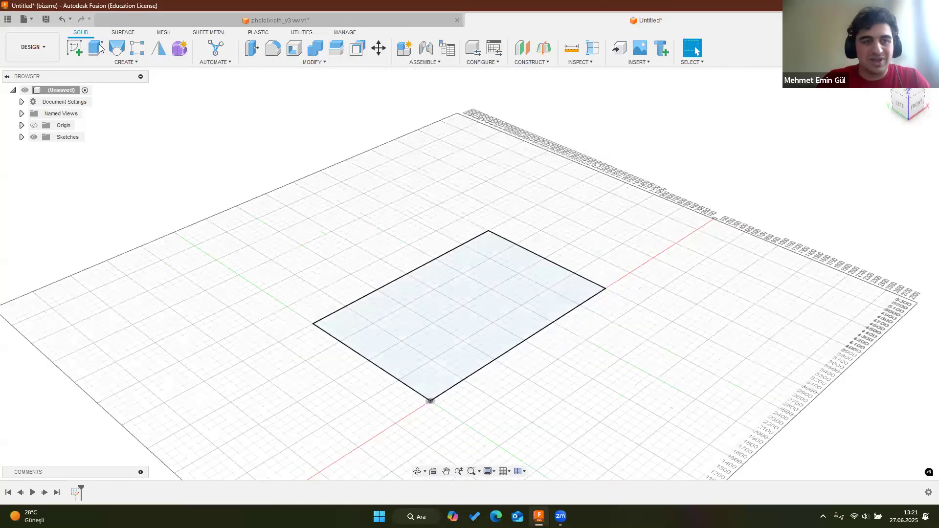
click(98, 49)
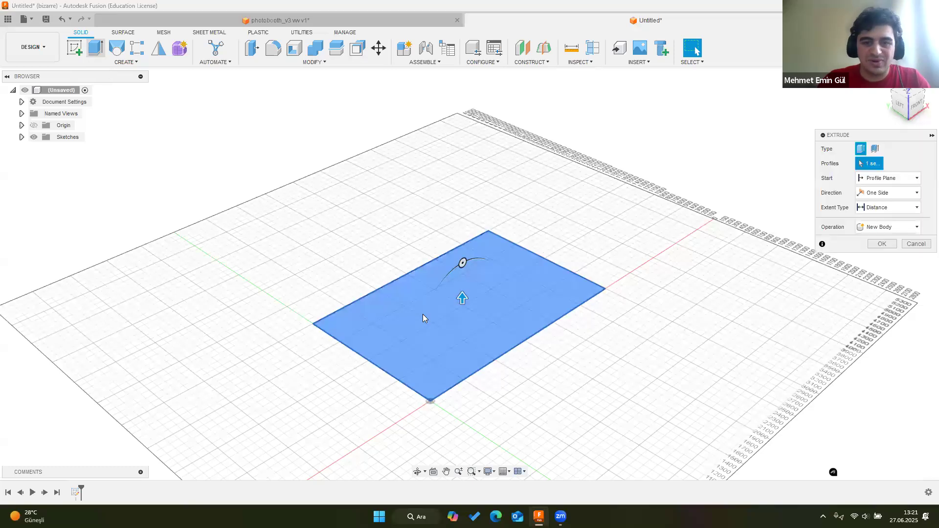
drag(462, 300, 464, 167)
shift+middle_drag(461, 147, 469, 238)
drag(464, 224, 464, 181)
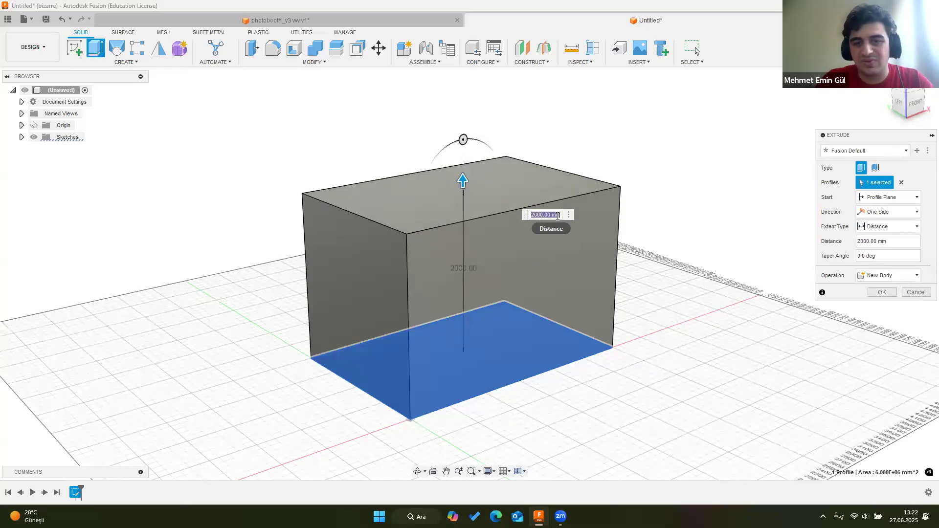
key(Return)
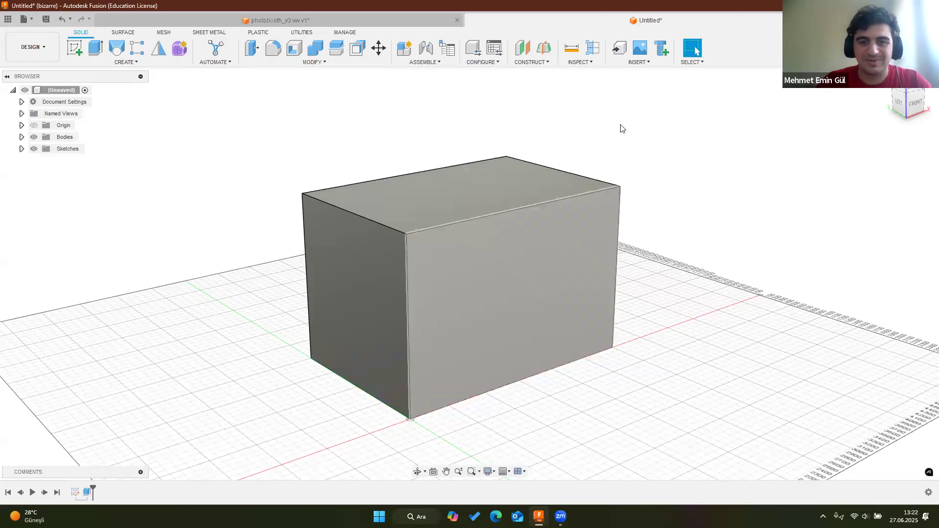
shift+middle_drag(587, 134, 777, 104)
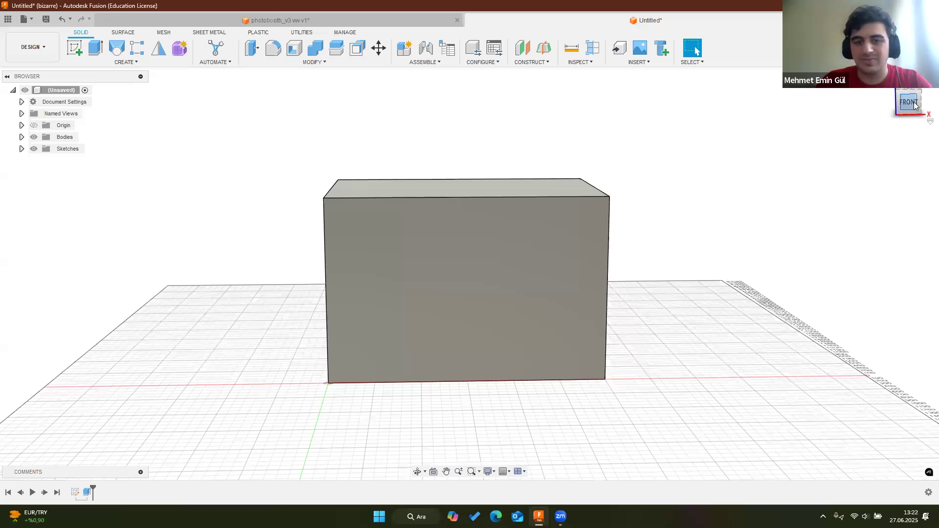
drag(926, 114, 911, 133)
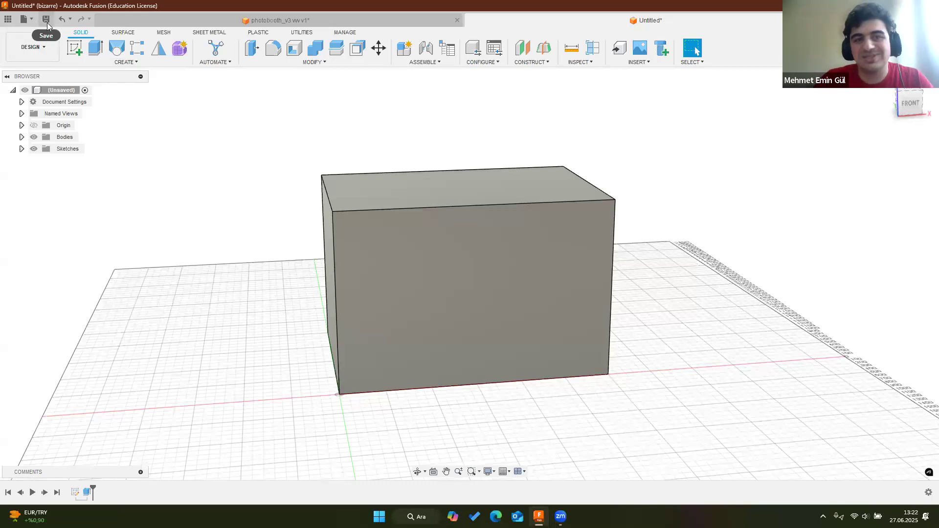
Save the block design as "Shell - referance" in the Designathon folder of the Getting_started project
key(ctrl+s)
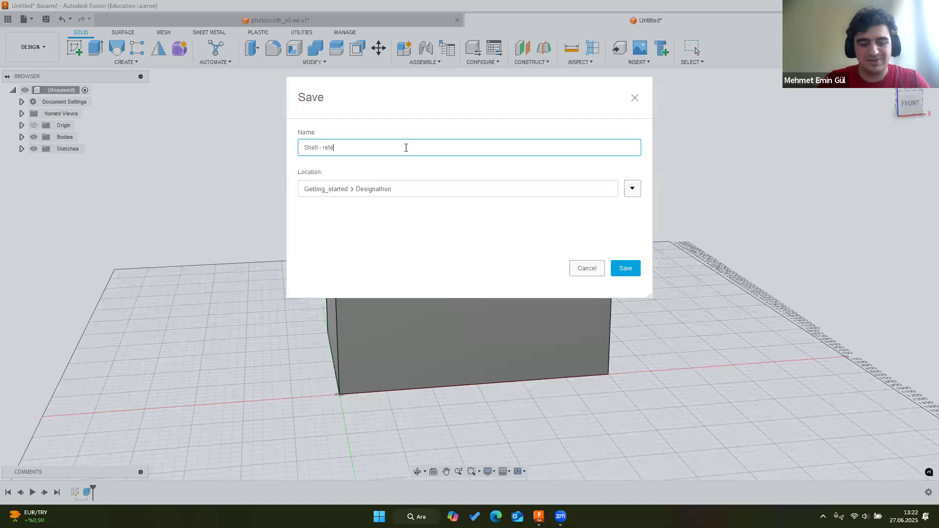
text(e)
click(626, 268)
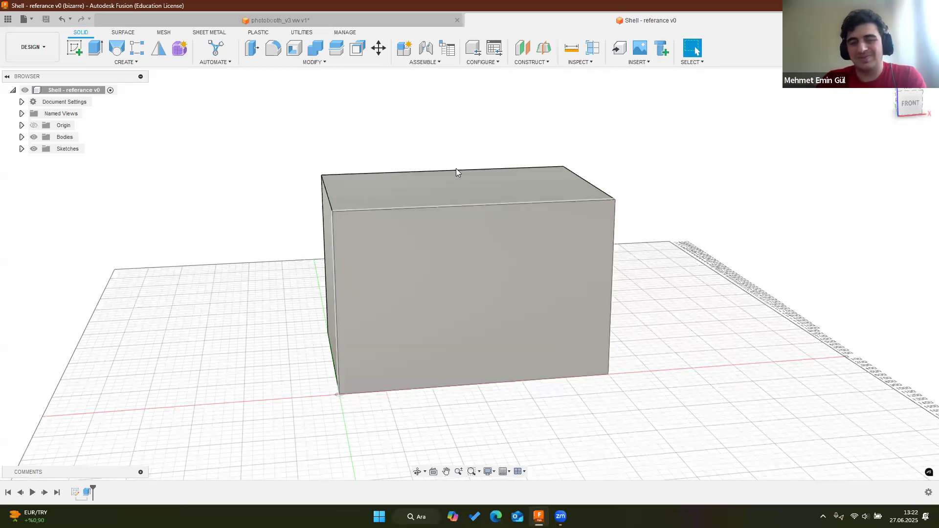
scroll(460, 191, down, 2)
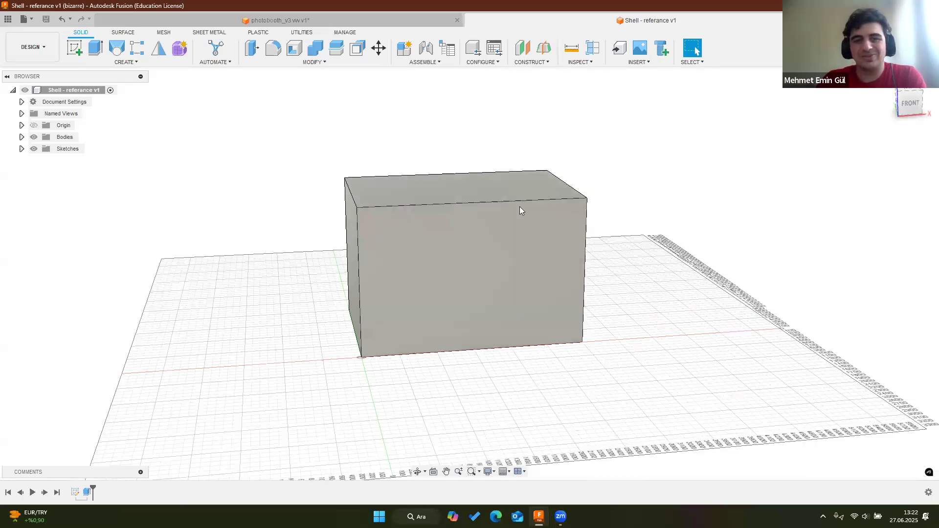
scroll(461, 154, up, 3)
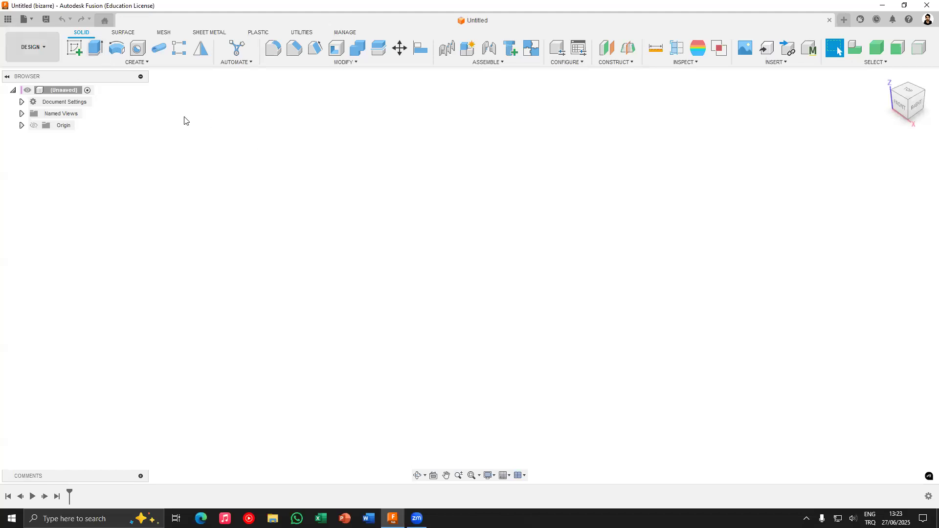
Look through the files in the shared Designathon folder and the project's member list
click(8, 21)
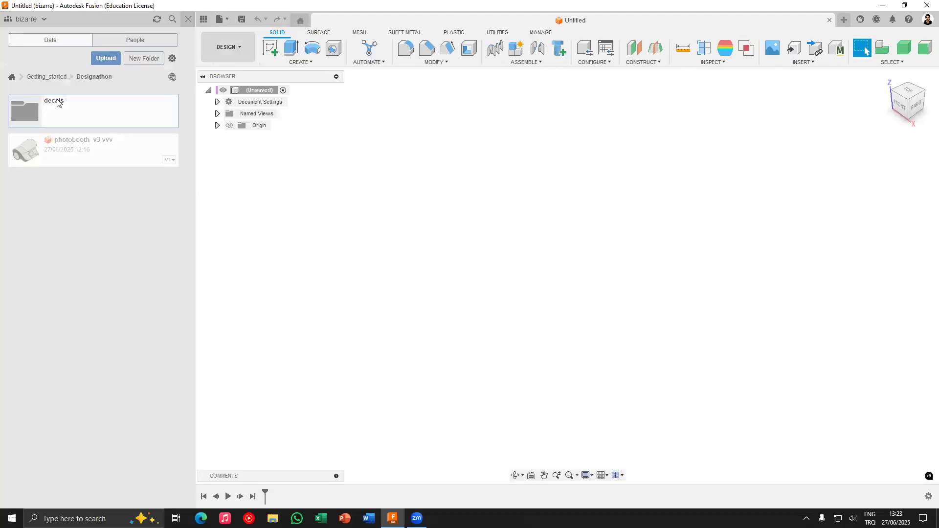
click(154, 81)
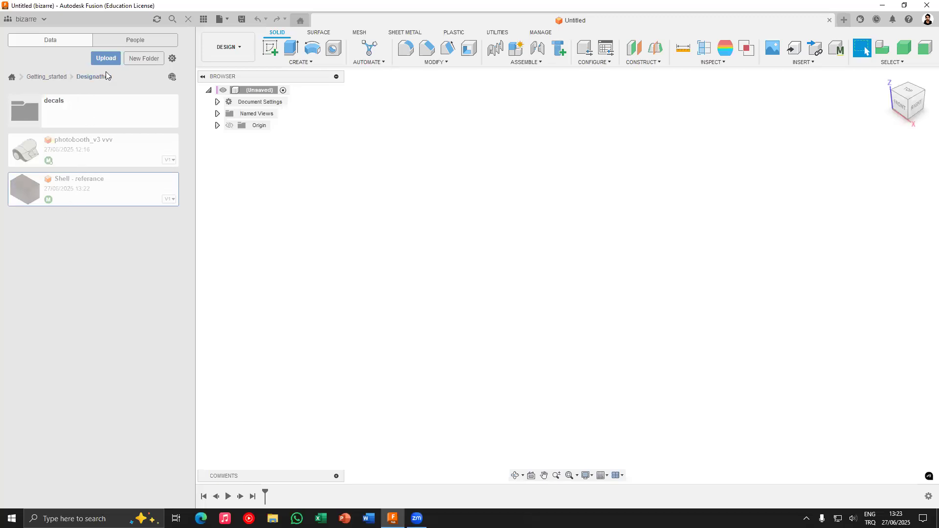
click(119, 41)
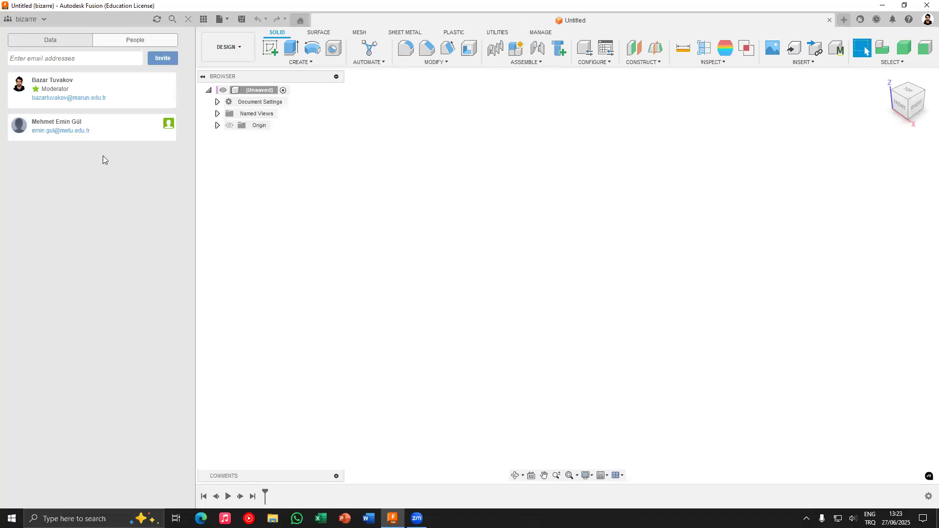
click(55, 41)
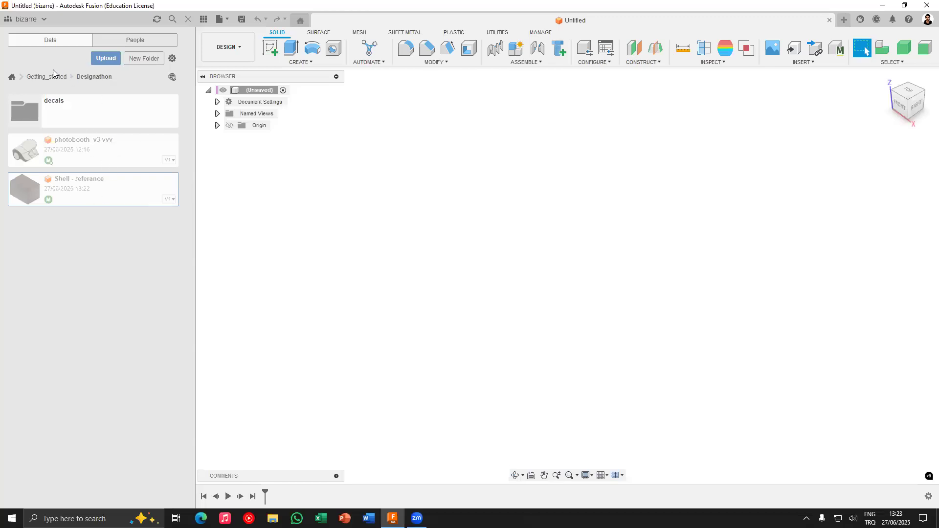
double_click(64, 190)
middle_click(576, 21)
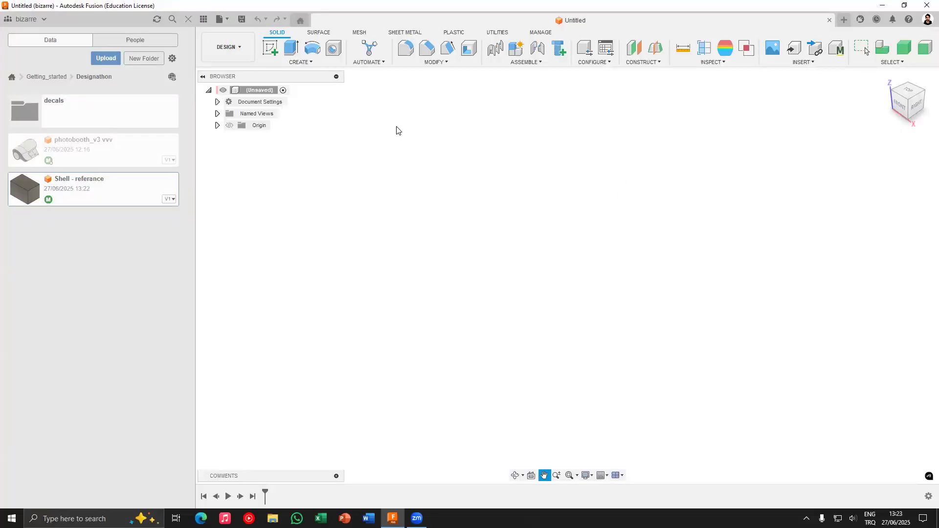
Save the empty design as "Outer shell" in the Designathon folder
key(ctrl+s)
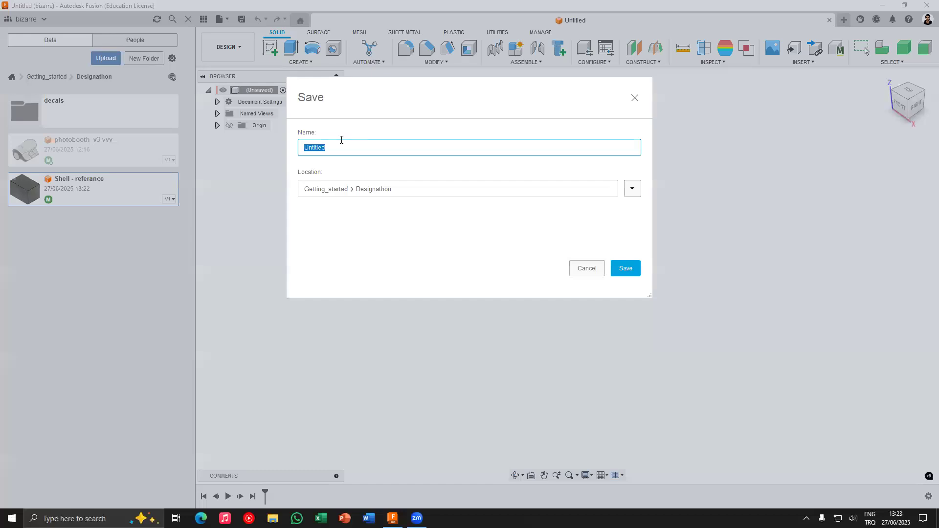
text(Outer shell)
click(628, 268)
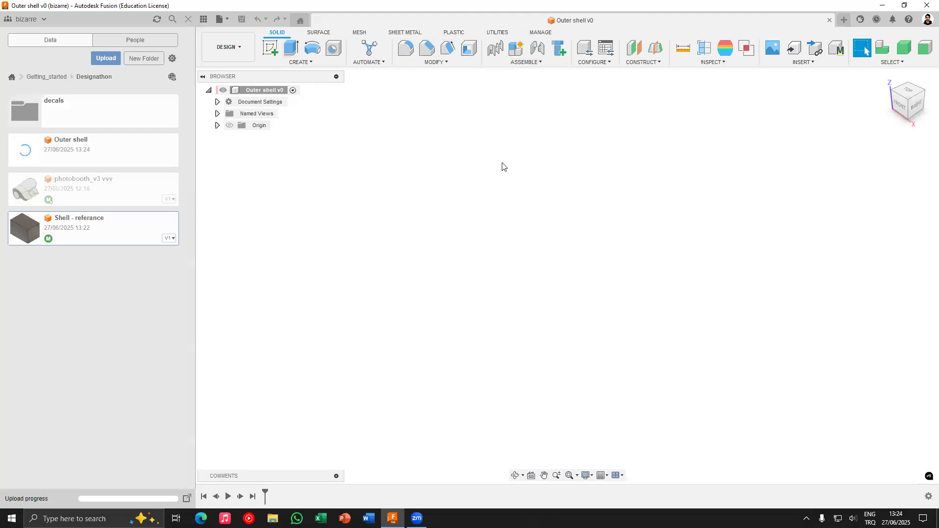
Insert the Shell - referance design as a linked component at its default position and close the project file list
drag(67, 228, 510, 197)
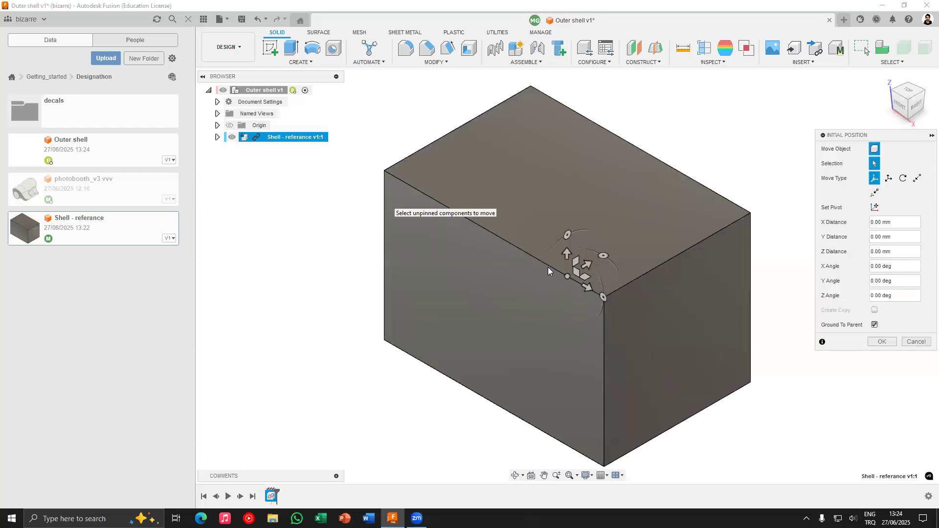
click(881, 342)
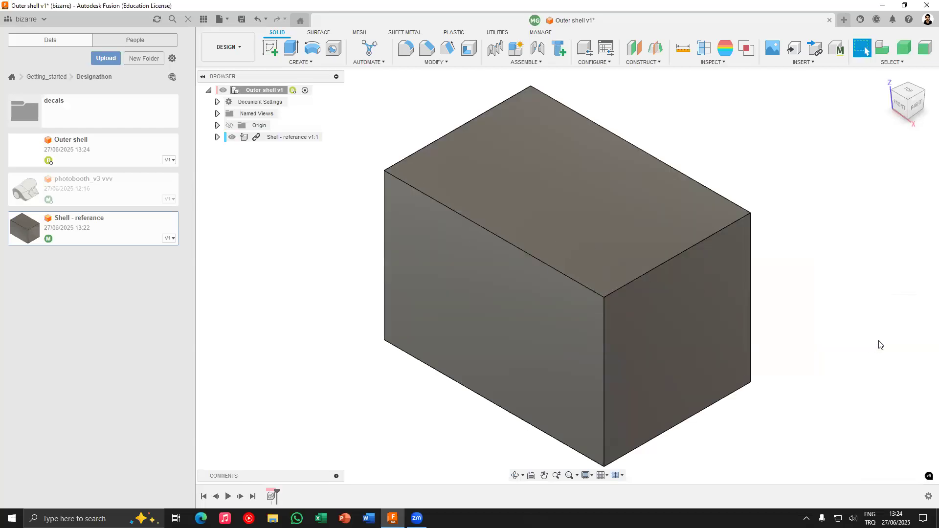
click(186, 19)
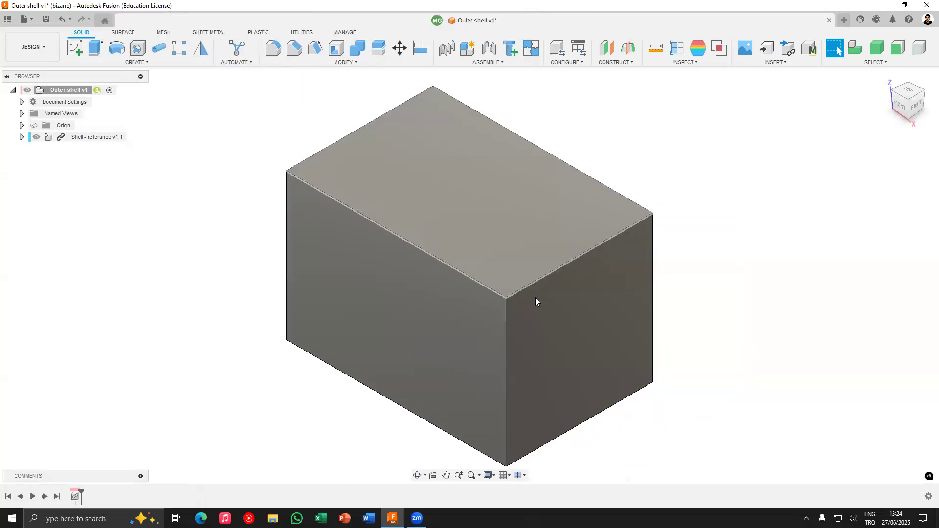
Show the origin and examine how the inserted block's lower front corner sits relative to it
shift+middle_drag(696, 279, 713, 244)
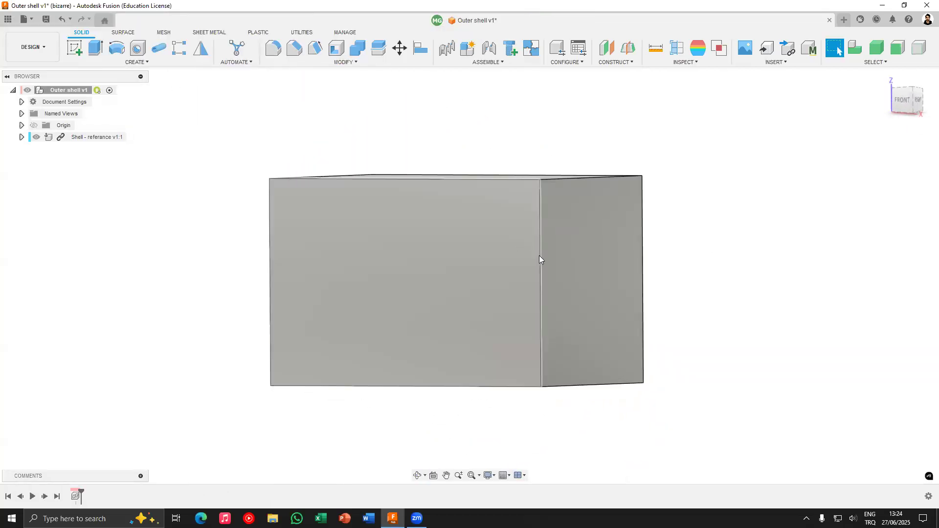
shift+middle_drag(671, 288, 679, 254)
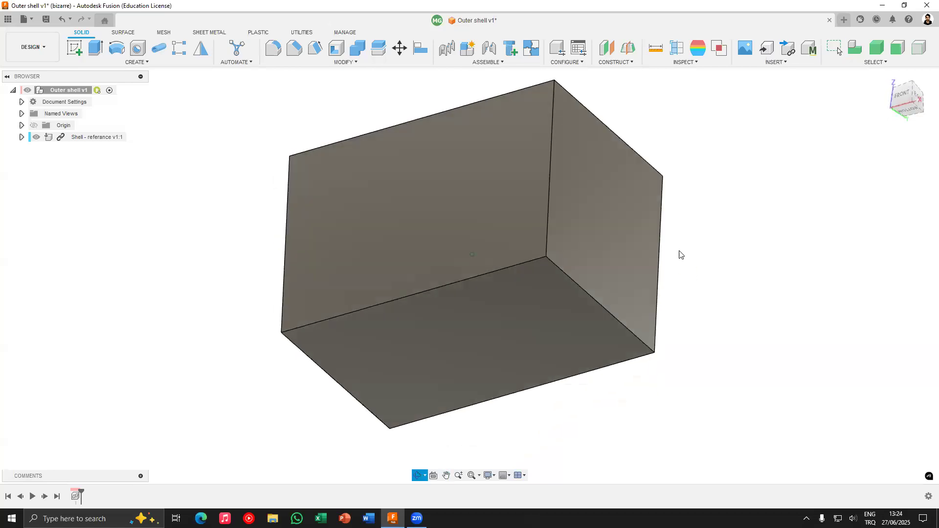
shift+middle_drag(696, 294, 731, 346)
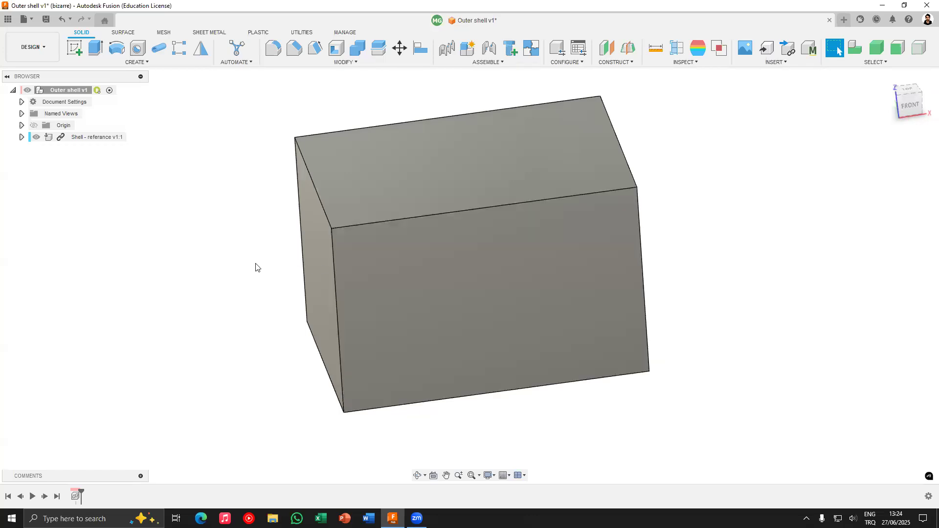
middle_drag(341, 126, 333, 143)
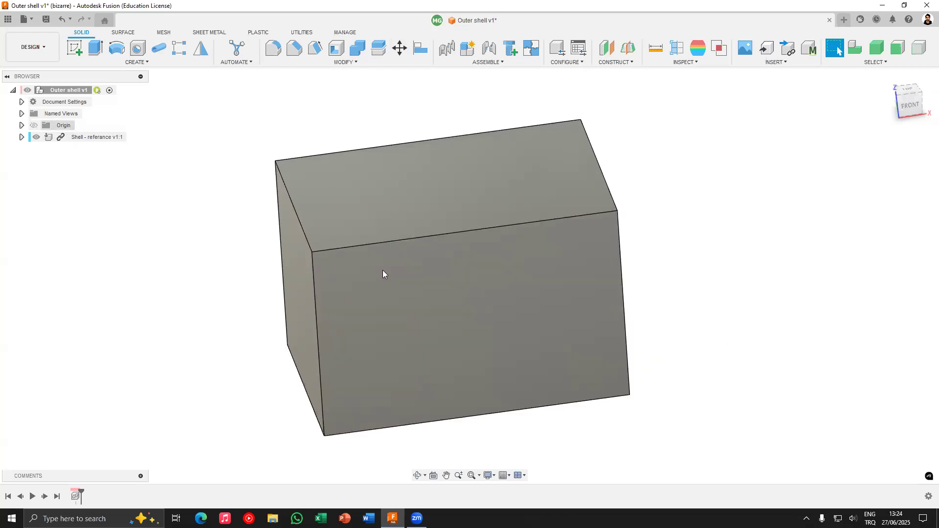
scroll(382, 270, down, 3)
scroll(370, 364, up, 5)
shift+middle_drag(371, 364, 404, 363)
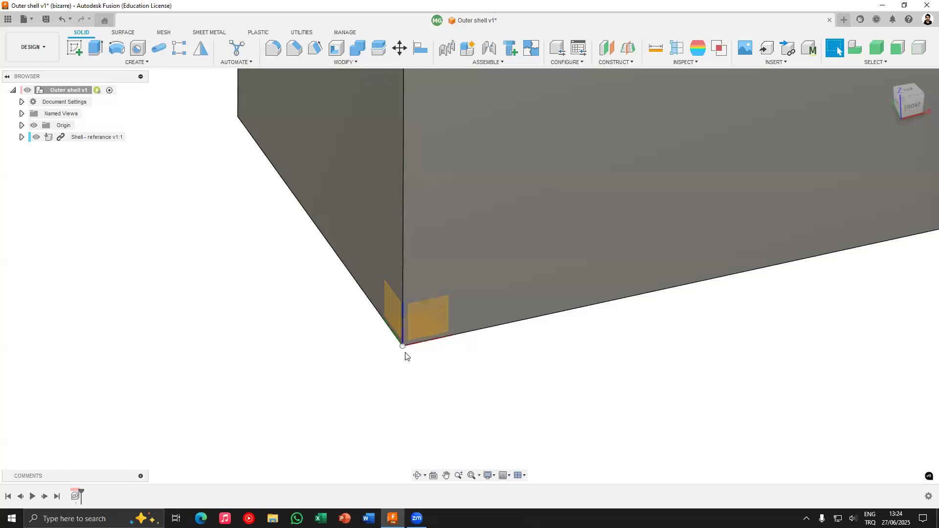
scroll(403, 346, down, 3)
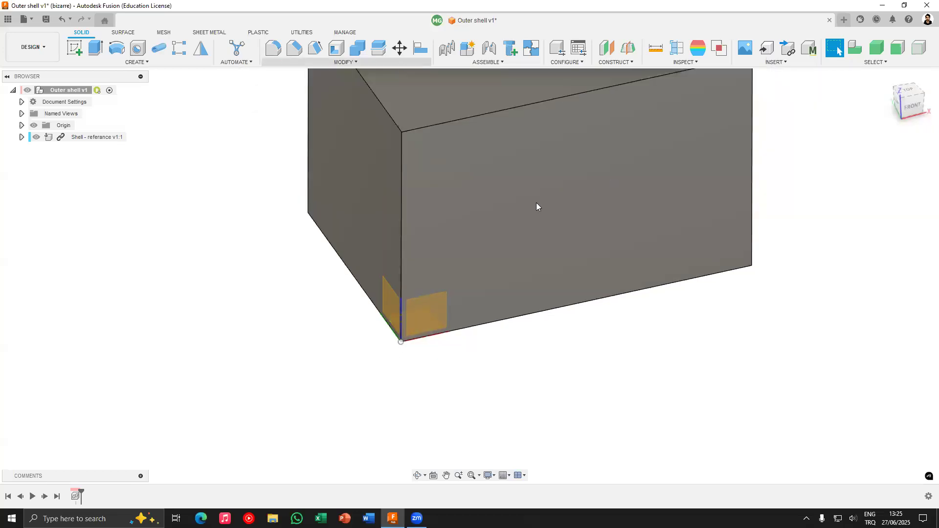
key(m)
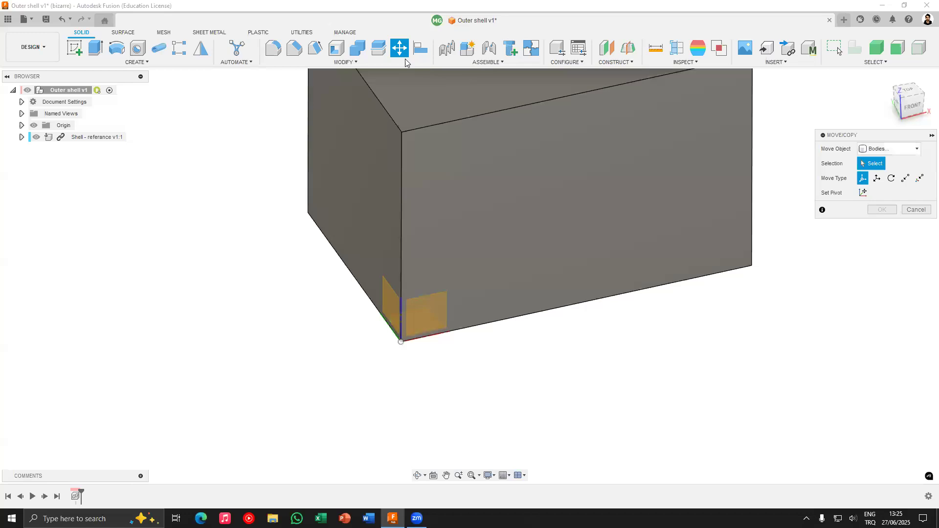
click(886, 147)
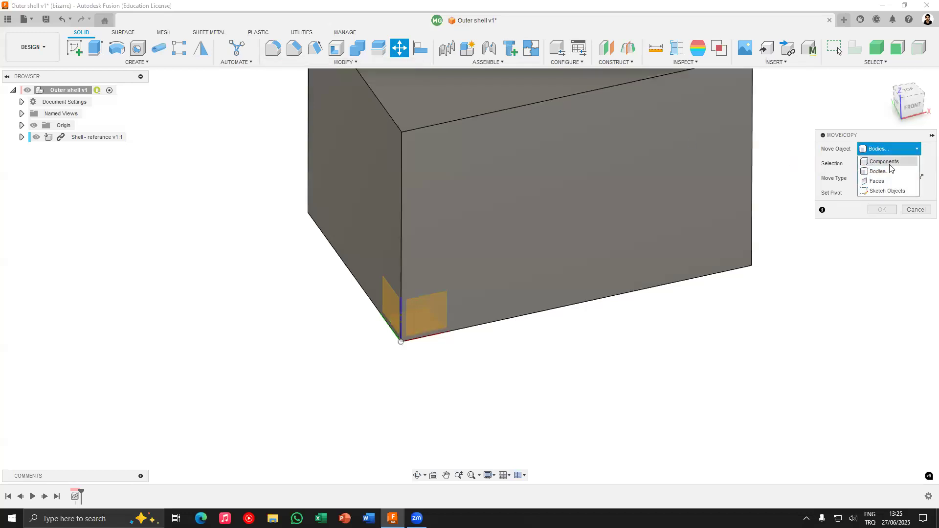
click(884, 163)
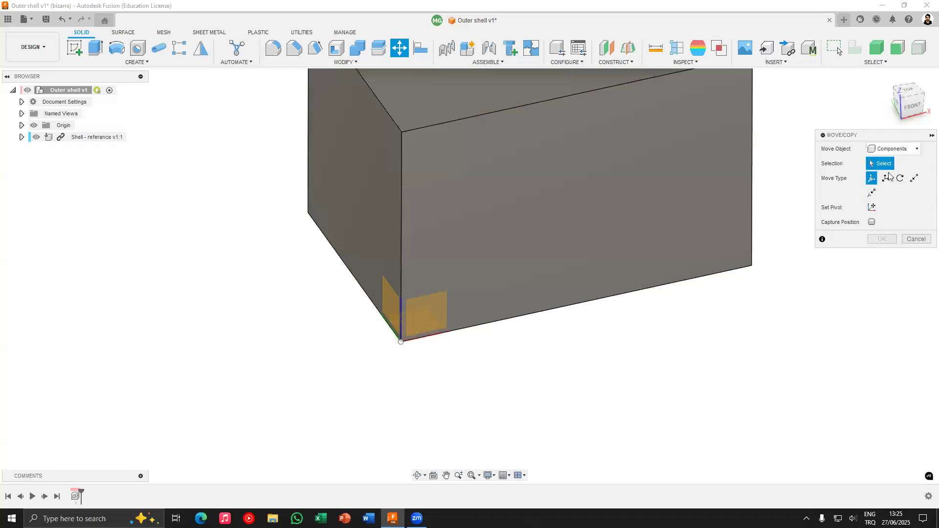
click(912, 180)
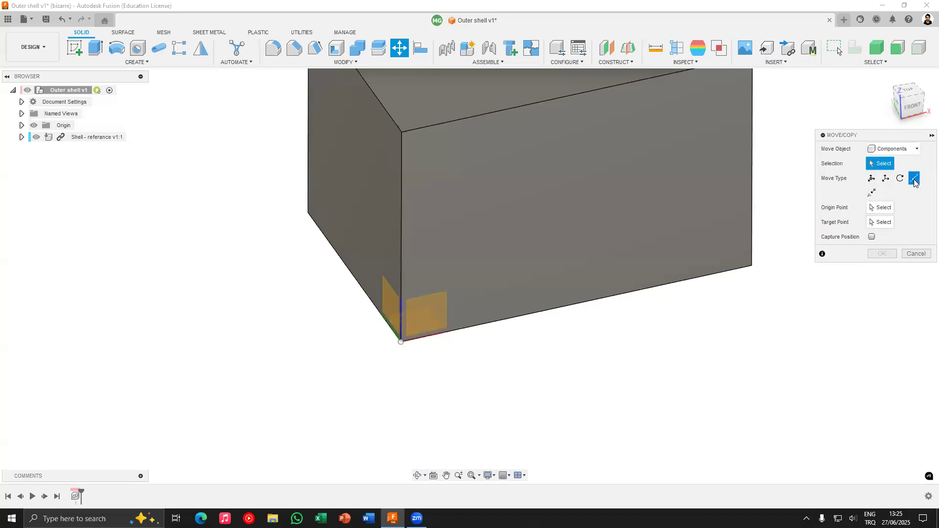
click(880, 209)
shift+middle_drag(525, 180, 510, 316)
click(510, 324)
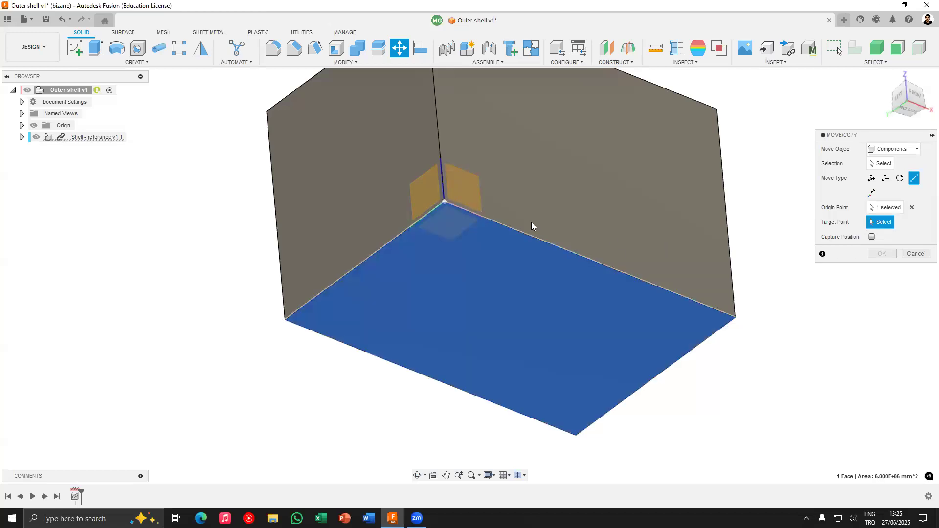
click(444, 203)
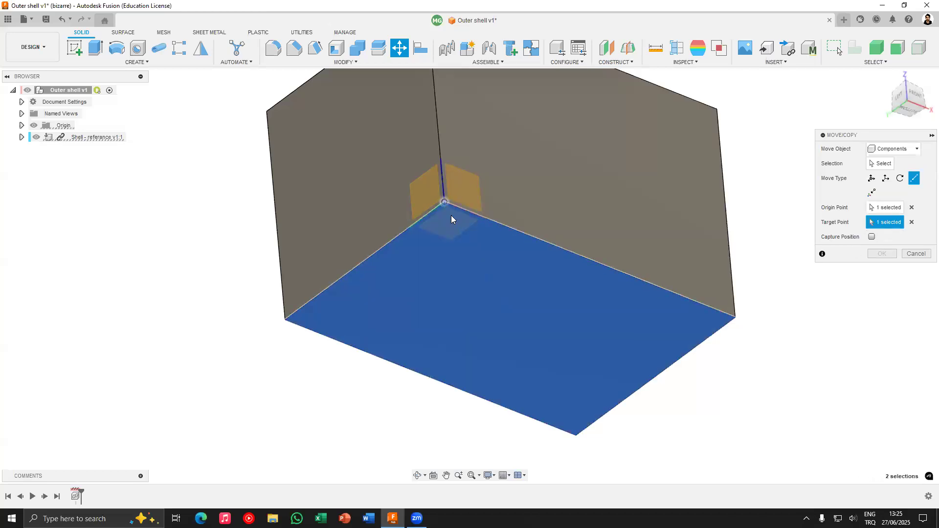
scroll(451, 215, down, 3)
scroll(440, 214, up, 6)
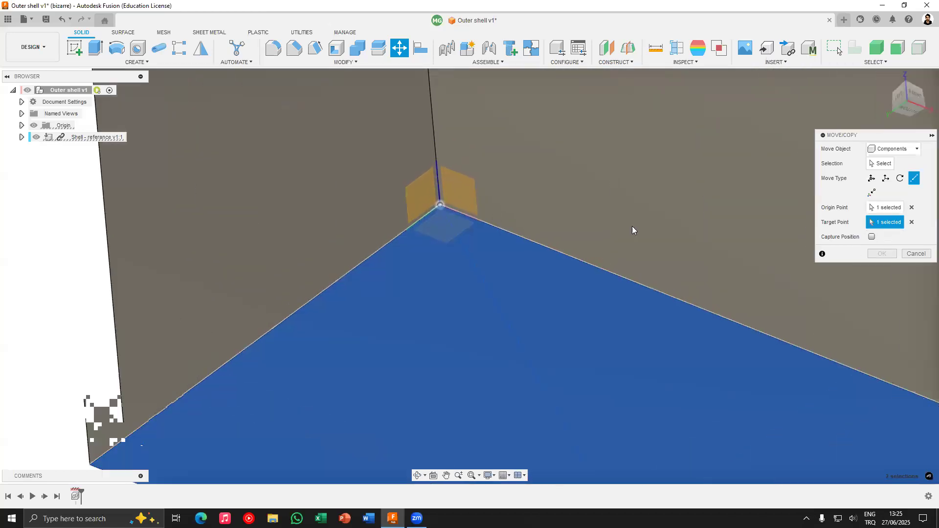
click(916, 253)
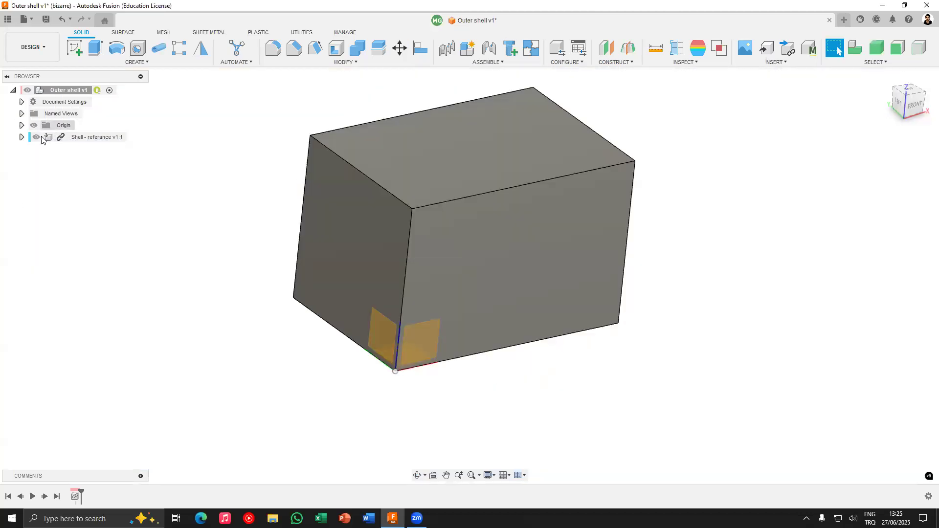
Hide the Shell - referance component and sketch a circle centred on the origin on the horizontal plane
click(36, 137)
click(74, 48)
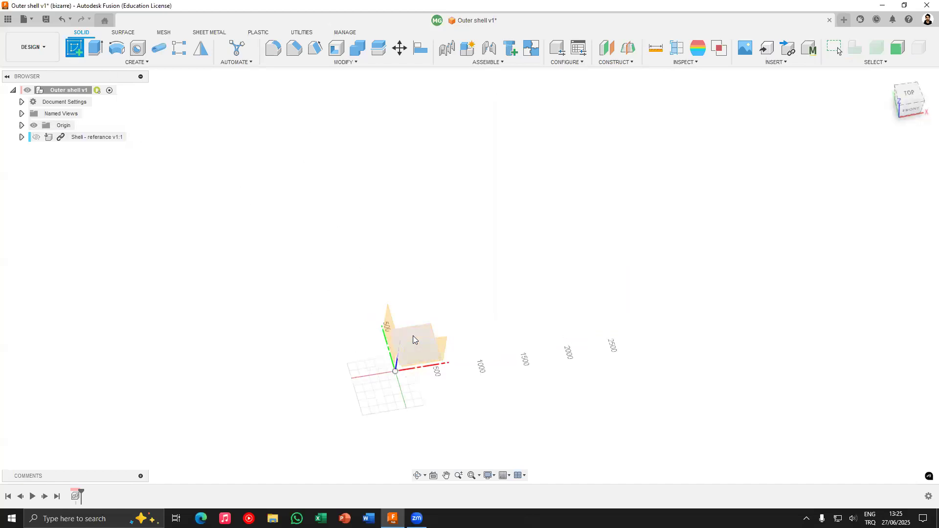
click(119, 52)
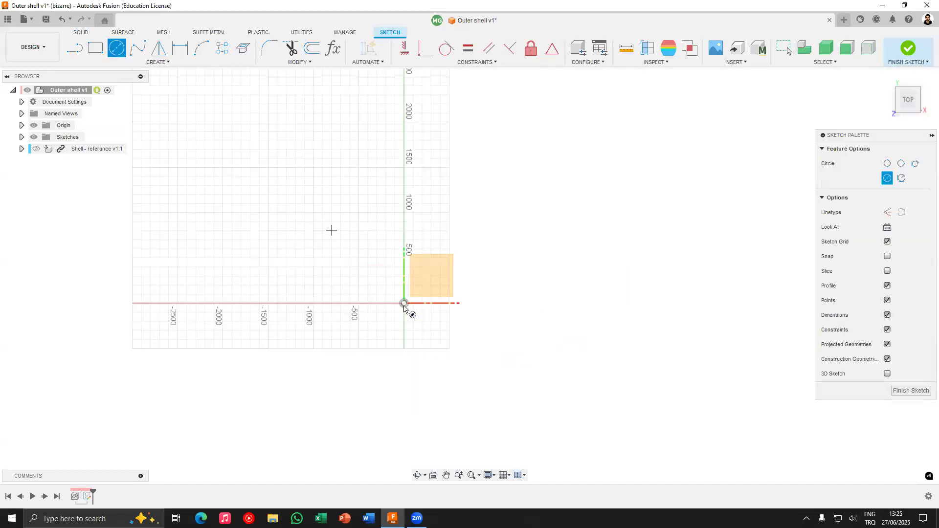
click(404, 303)
click(414, 292)
scroll(439, 294, up, 5)
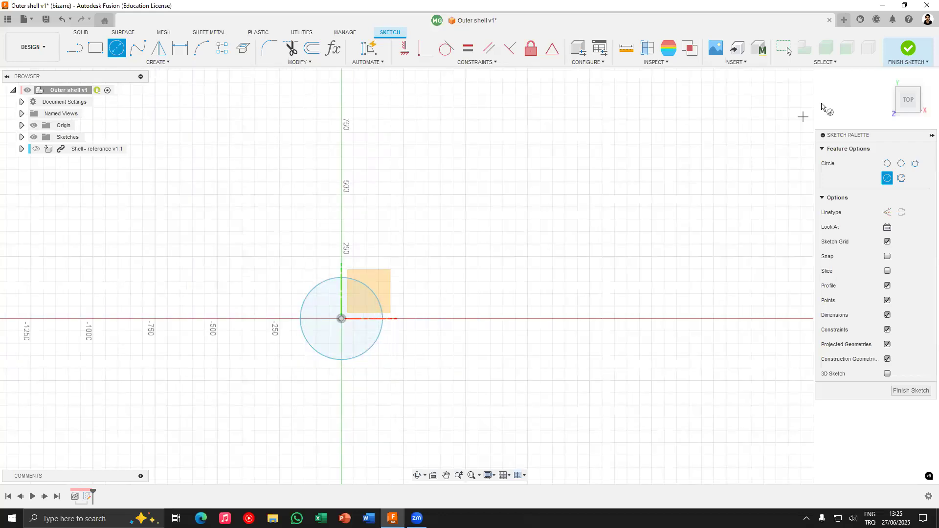
Extrude the circle profile into a thin disc
click(102, 53)
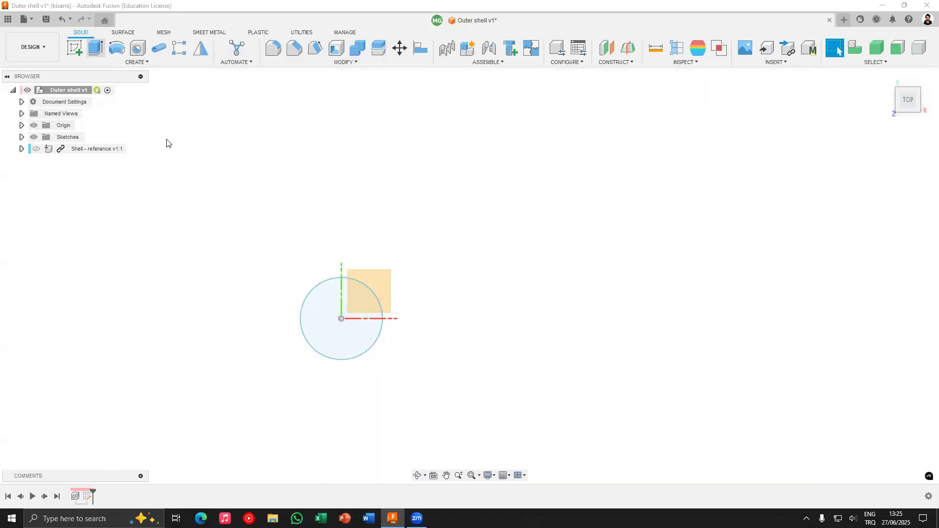
click(310, 304)
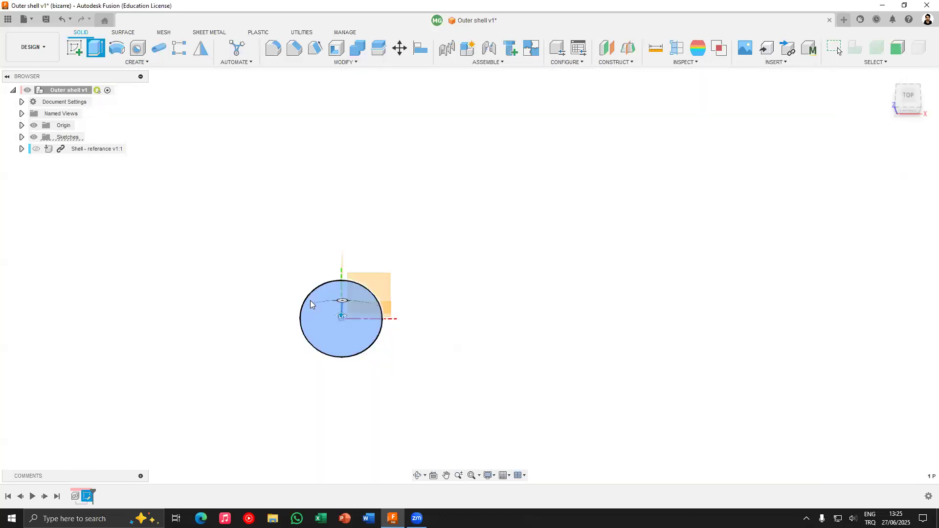
shift+middle_drag(314, 220, 382, 74)
click(400, 42)
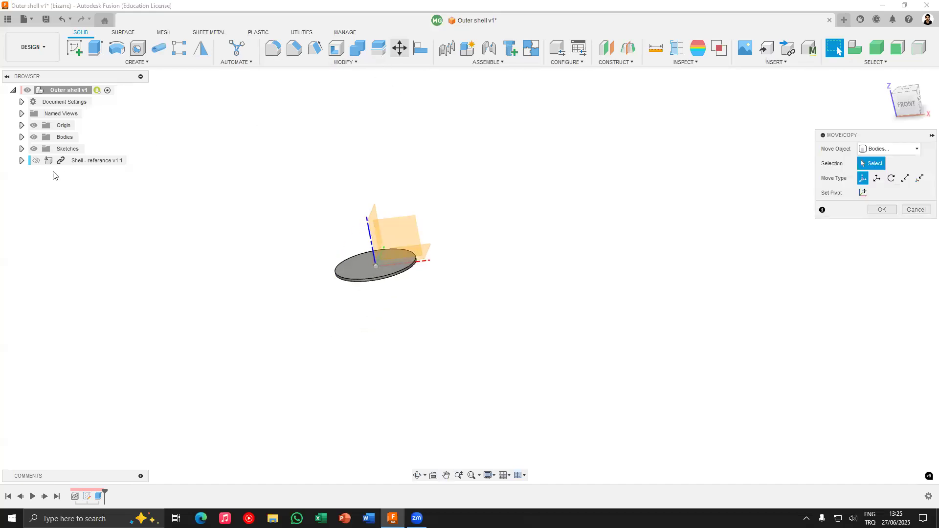
click(35, 160)
click(898, 149)
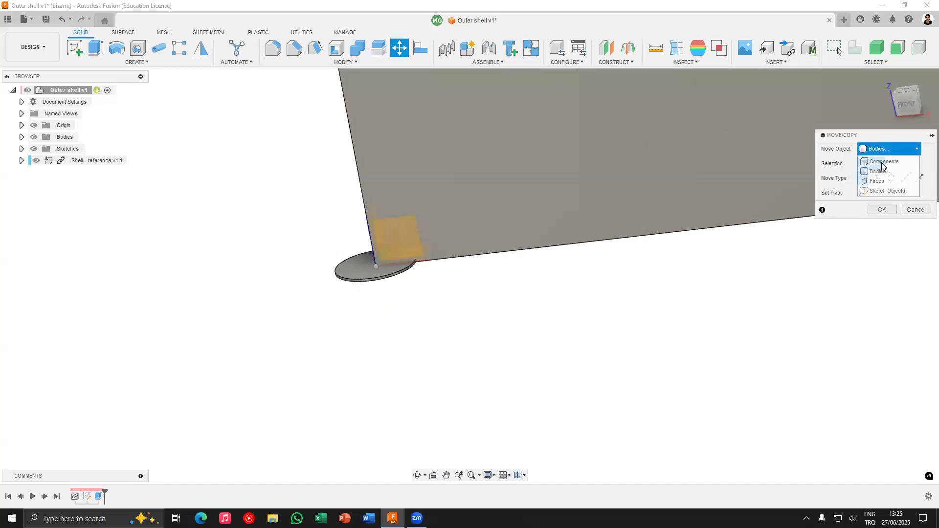
click(883, 162)
click(914, 178)
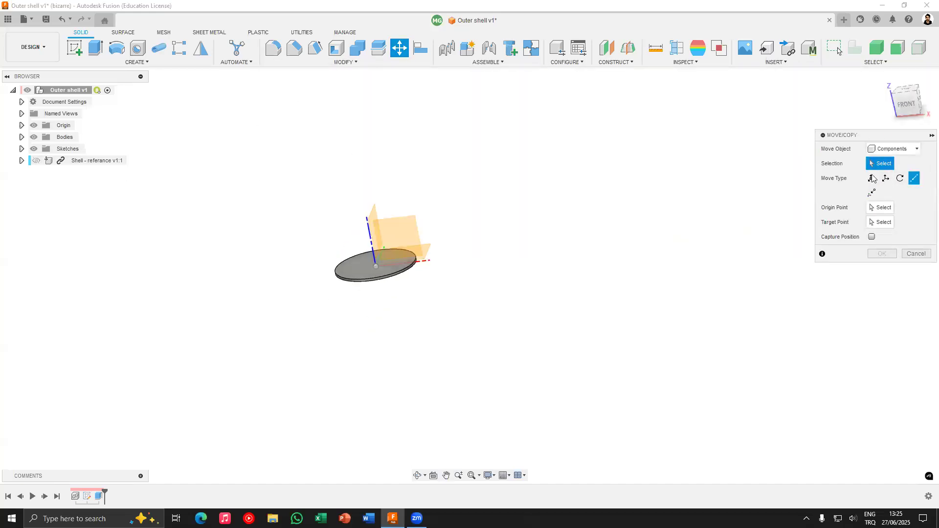
click(36, 160)
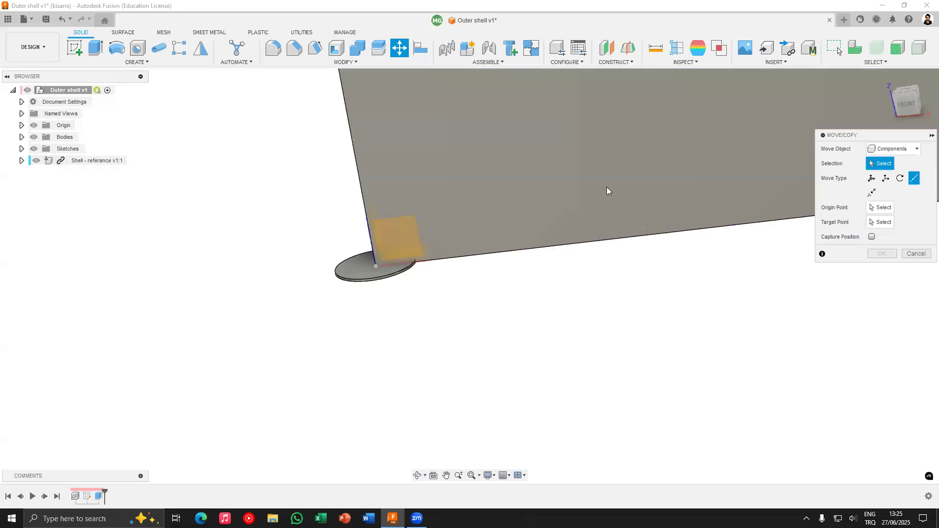
scroll(610, 238, down, 3)
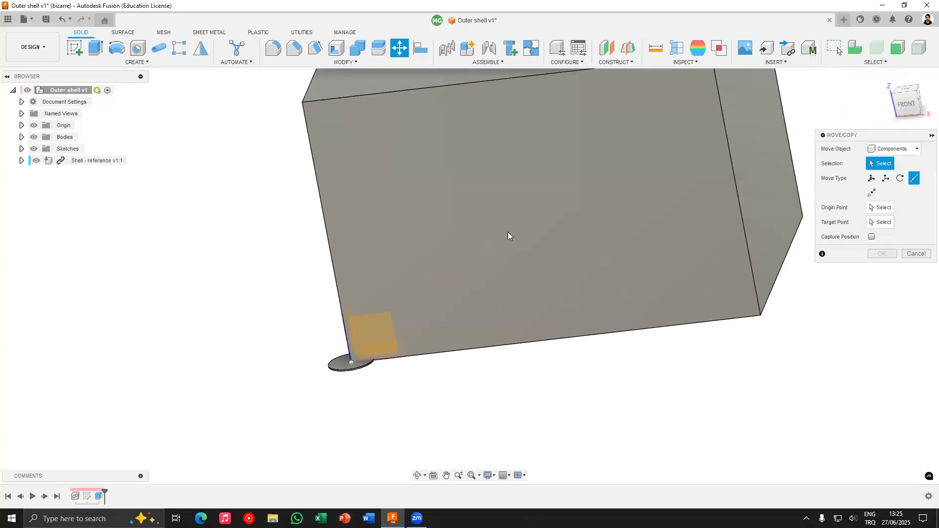
key(Escape)
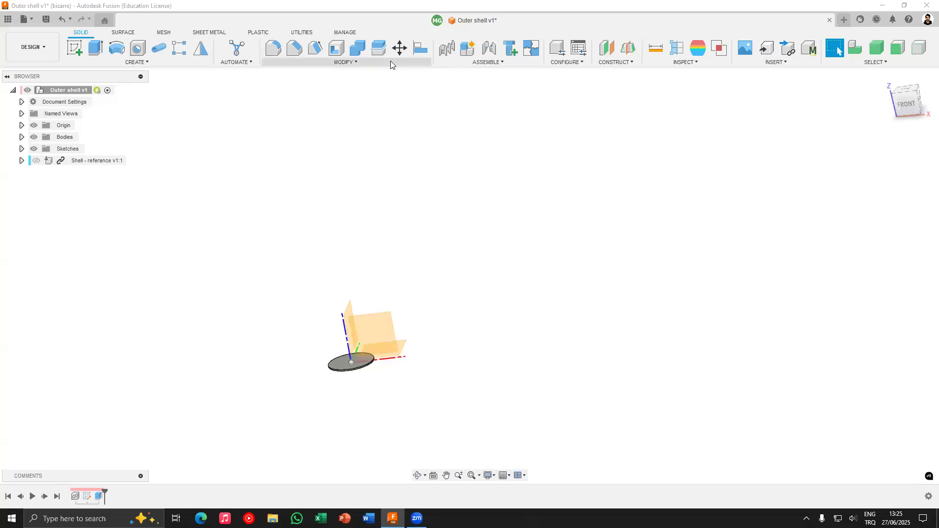
Make the hidden Shell - referance component visible again
click(391, 64)
click(36, 161)
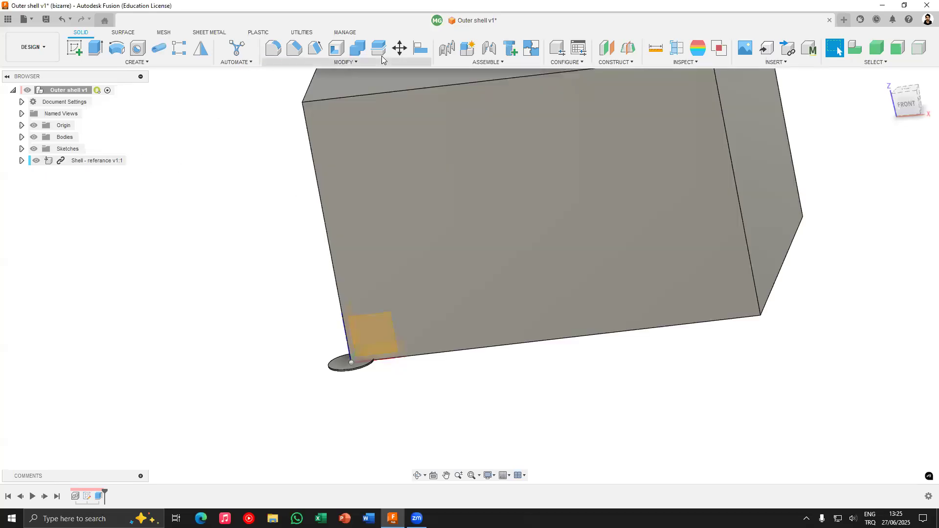
Try to align the centre of the Shell - referance block's bottom face with the origin point
click(418, 48)
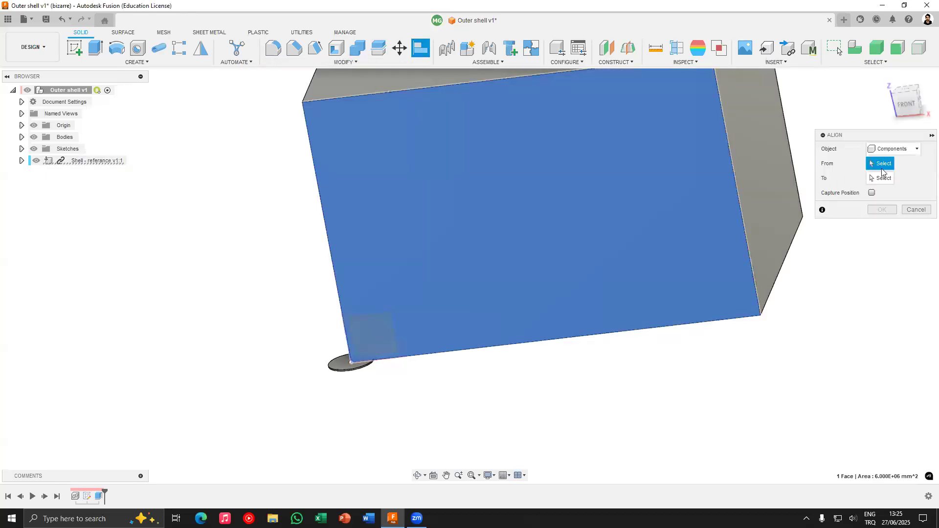
shift+middle_drag(503, 201, 573, 206)
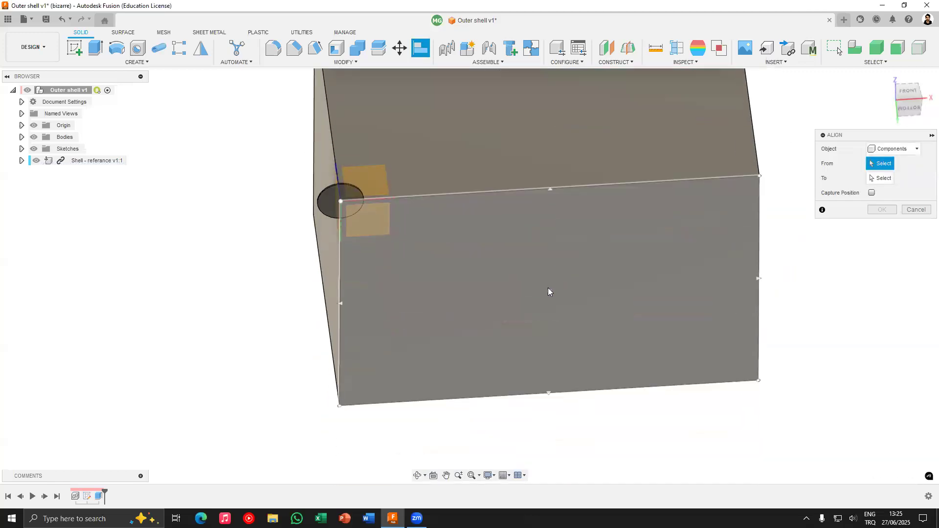
click(547, 288)
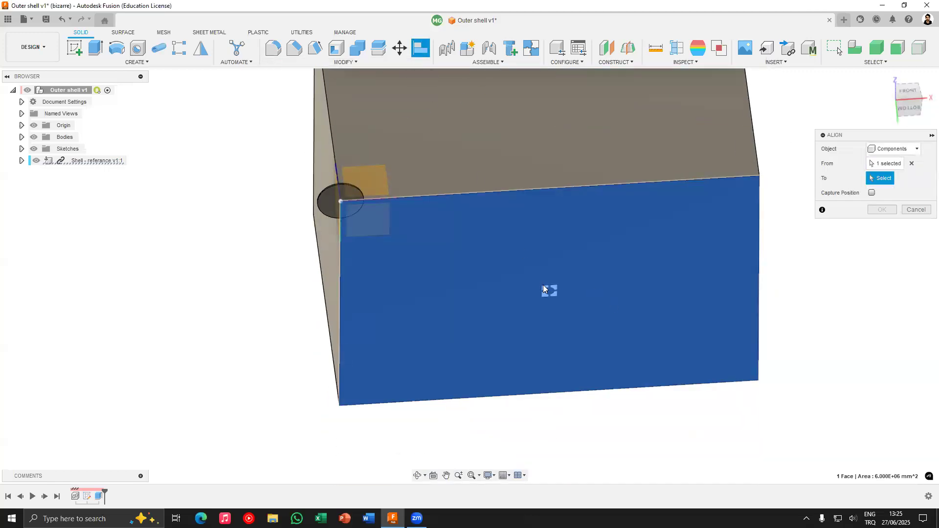
scroll(328, 214, up, 3)
scroll(210, 153, up, 2)
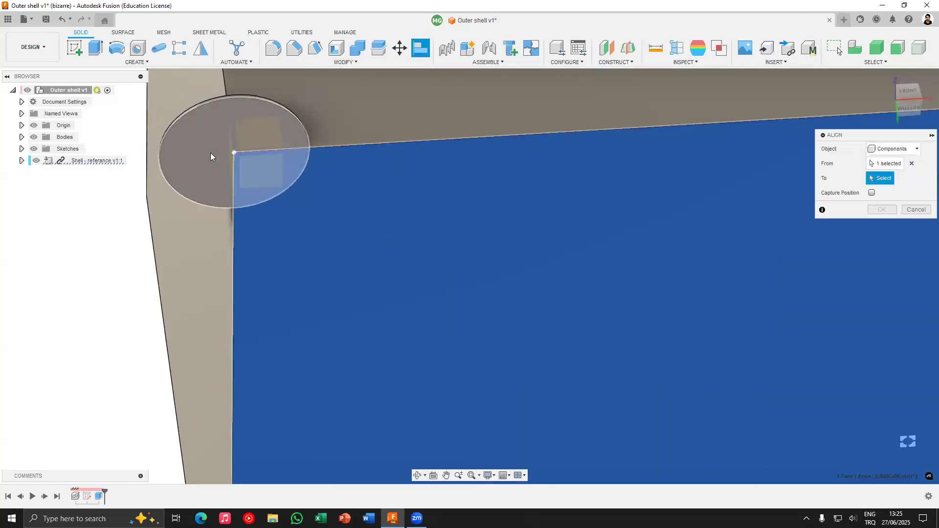
click(233, 152)
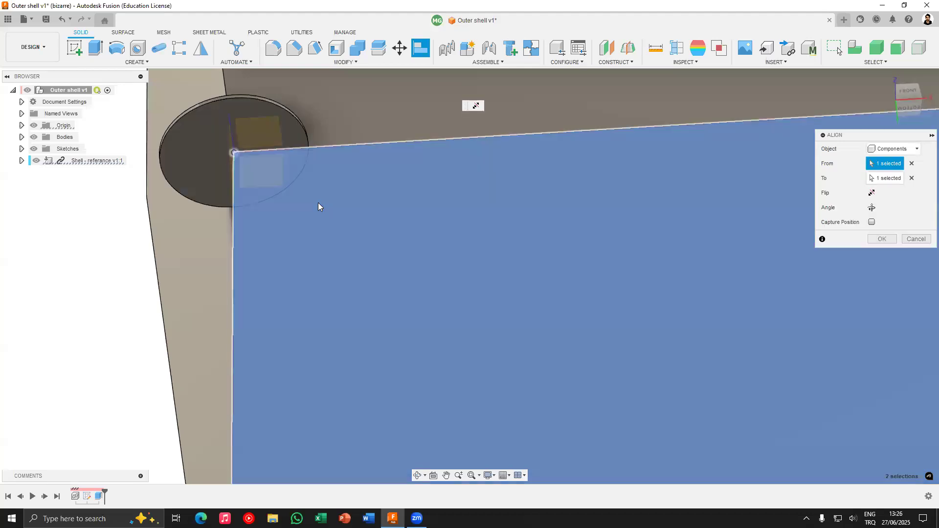
scroll(234, 176, down, 2)
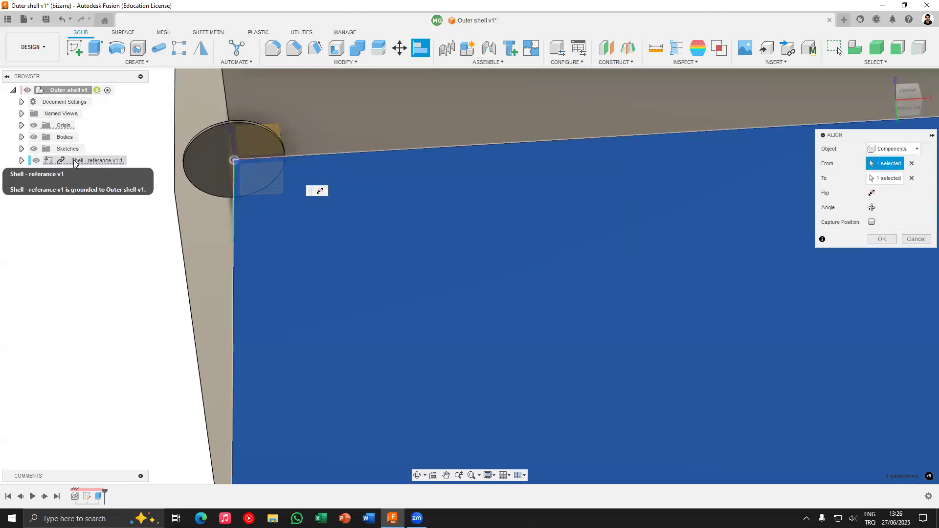
key(Escape)
Unground the Shell - referance component from its parent, then test-move the block away from the origin and undo that move
click(54, 163)
scroll(445, 192, down, 4)
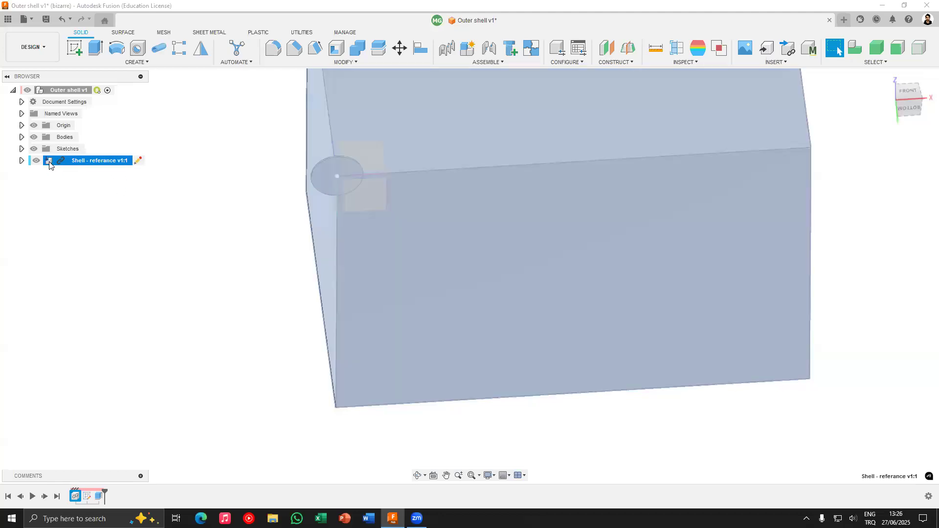
right_click(49, 165)
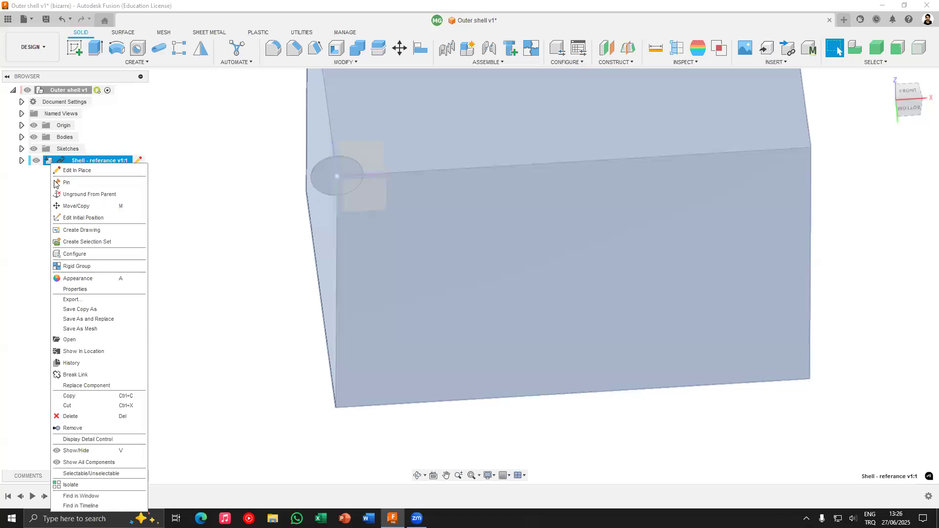
click(390, 258)
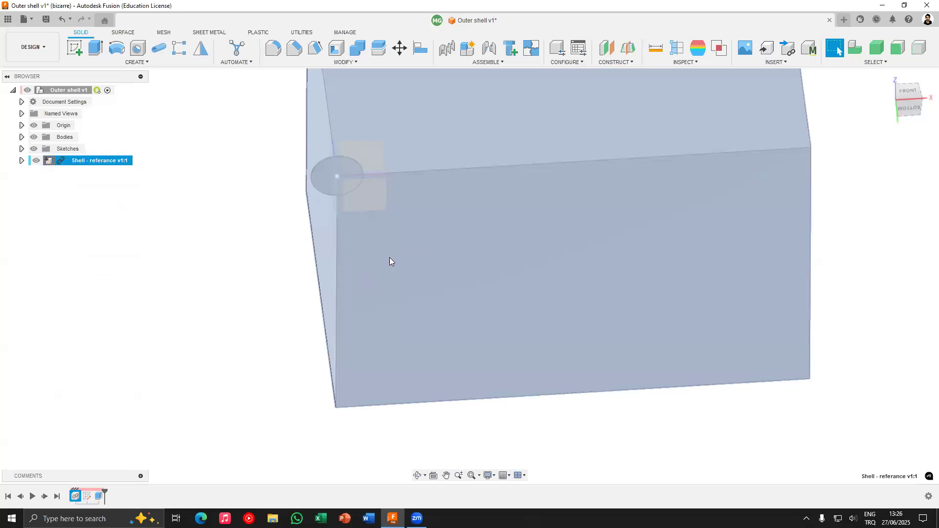
middle_drag(153, 188, 169, 230)
right_click(76, 164)
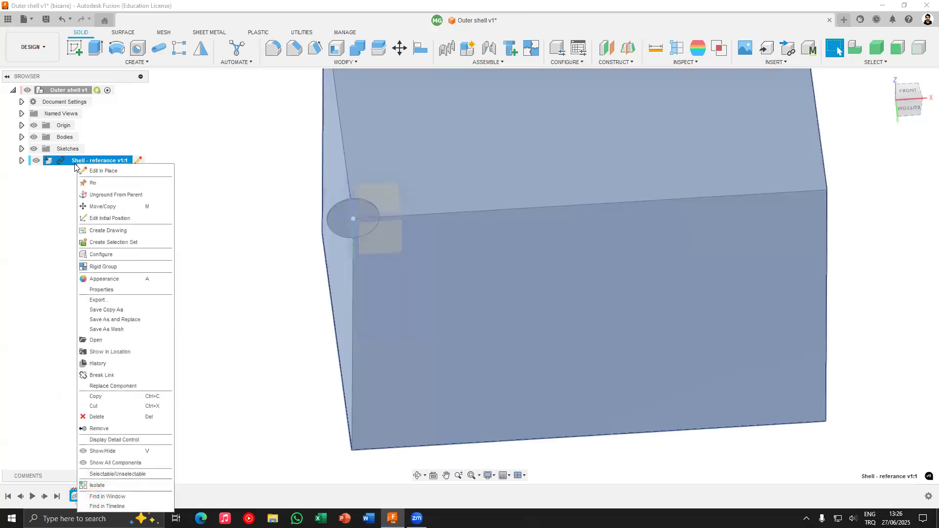
click(104, 195)
drag(493, 316, 609, 273)
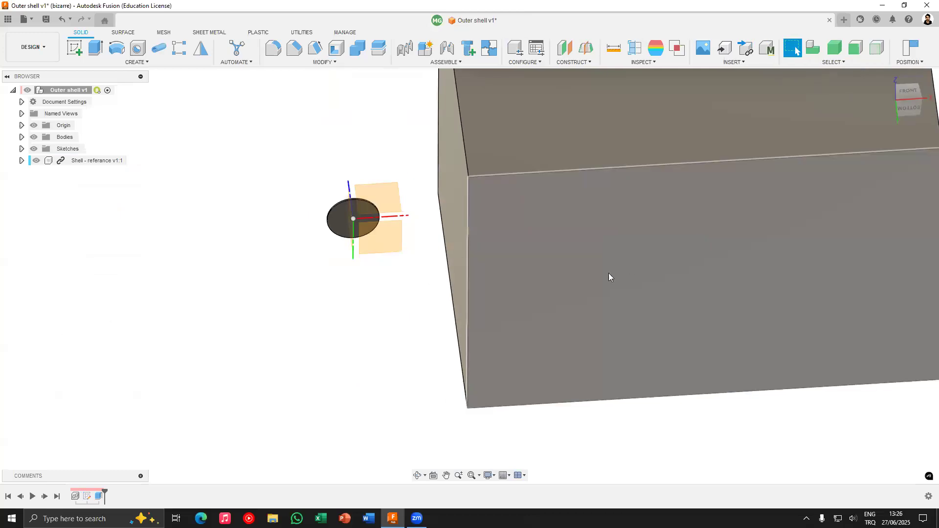
key(ctrl+z)
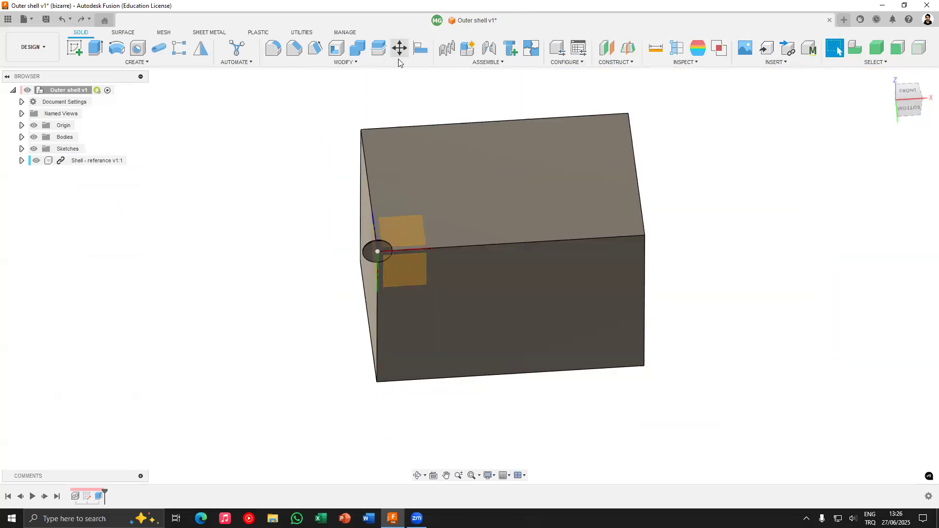
Move the Shell - referance component point to point, from the centre of its bottom face to the origin
click(400, 49)
click(896, 149)
click(875, 161)
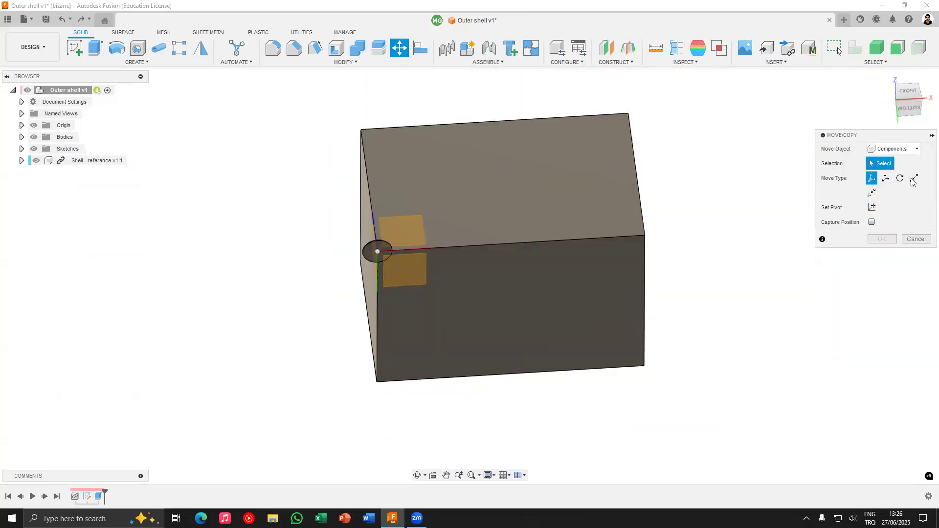
scroll(612, 288, up, 4)
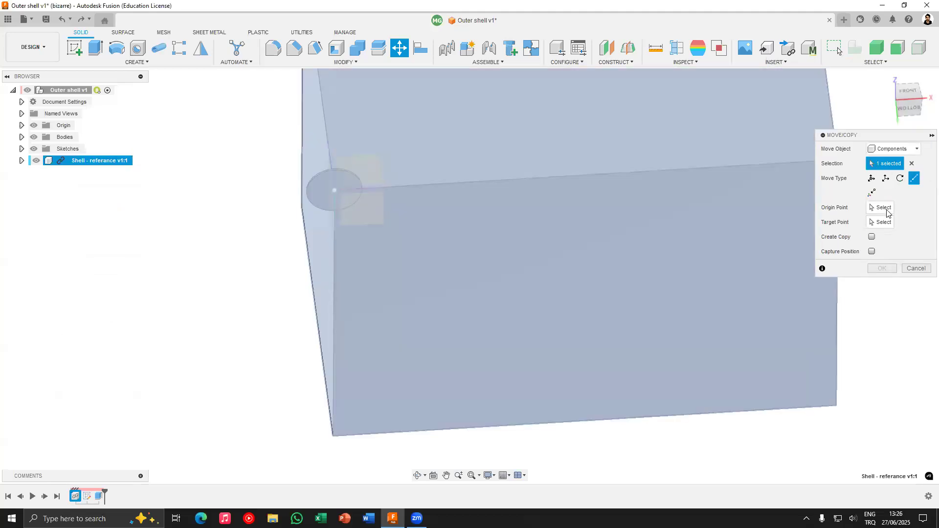
click(538, 281)
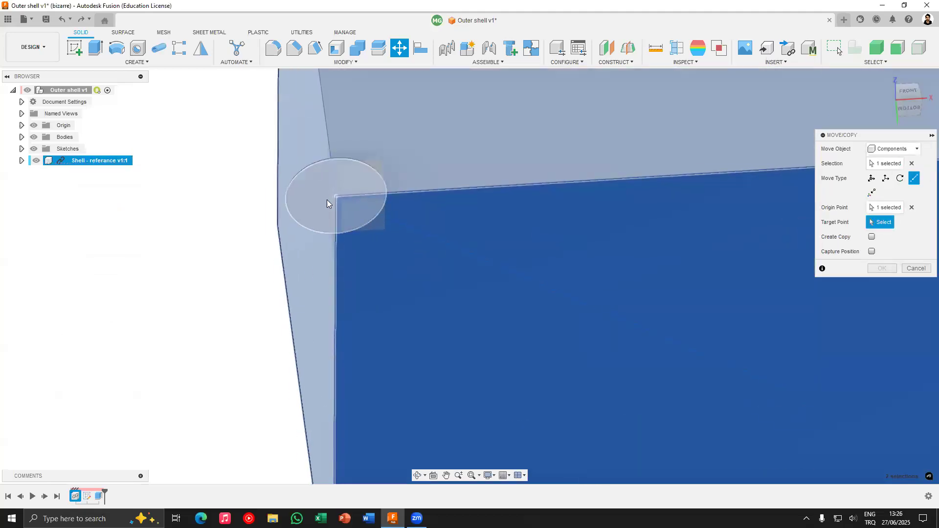
click(337, 198)
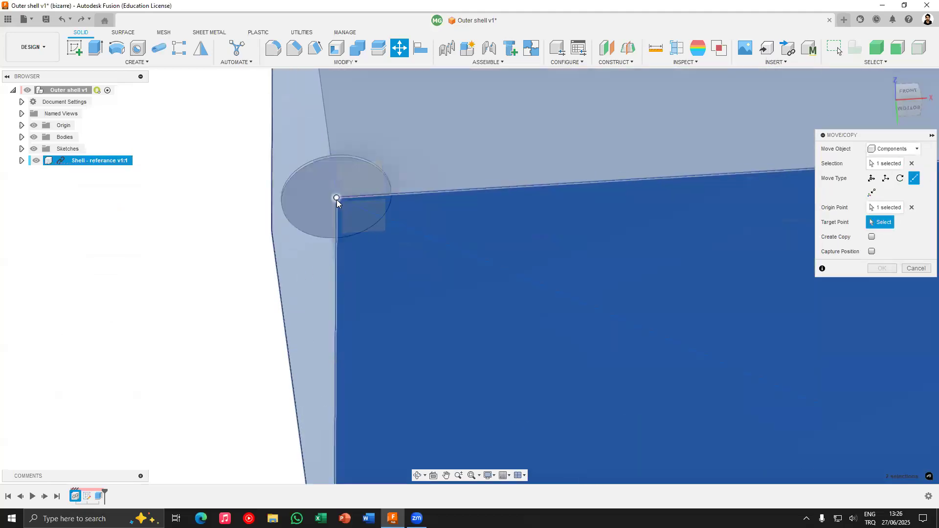
click(762, 249)
click(884, 267)
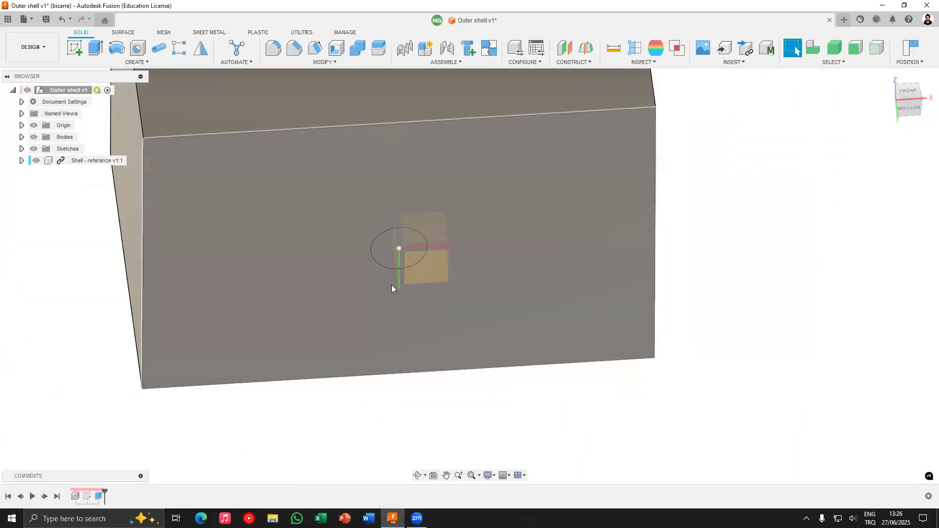
Delete the disc's circle sketch and its extrusion from the design history
click(87, 497)
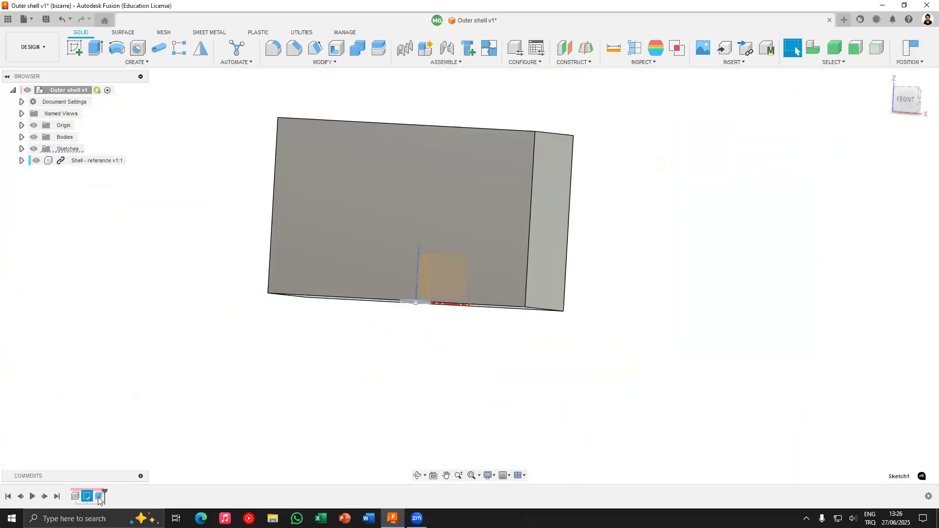
shift+click(98, 497)
right_click(98, 497)
click(129, 446)
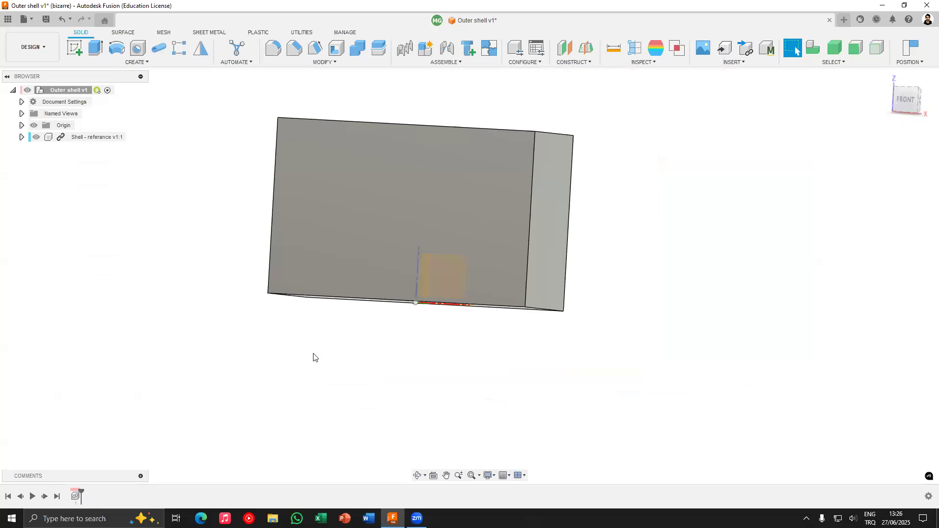
Hide and reshow the origin, and examine how the block's bottom face sits relative to it
key(F6)
click(34, 126)
middle_drag(174, 269, 251, 361)
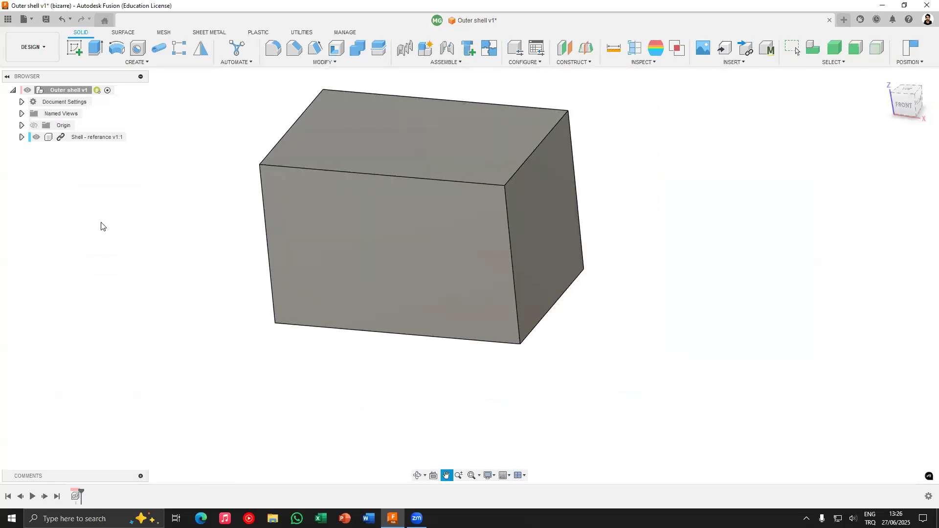
scroll(101, 225, down, 2)
click(35, 126)
shift+middle_drag(388, 339, 274, 245)
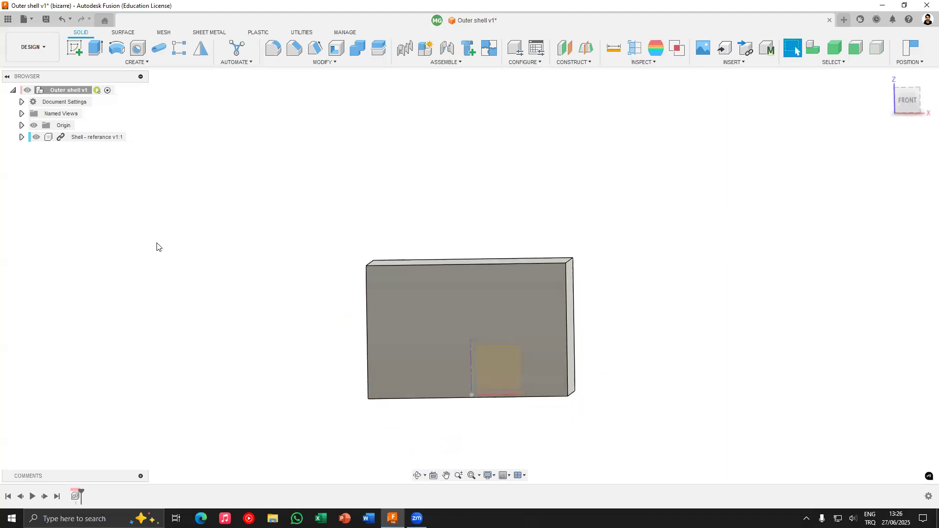
shift+middle_drag(508, 326, 462, 286)
Try moving the block freely off the origin, reverting its position and grounding the component to its parent
drag(463, 287, 648, 211)
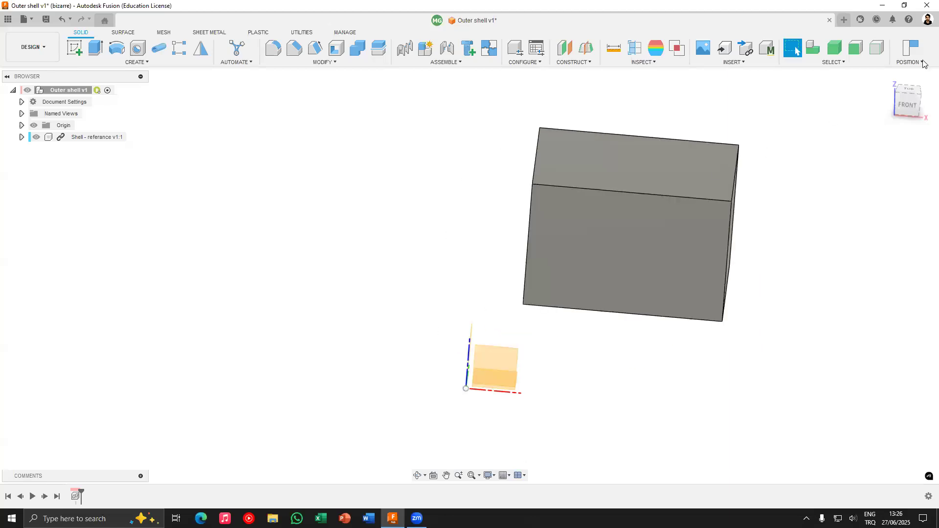
right_click(74, 141)
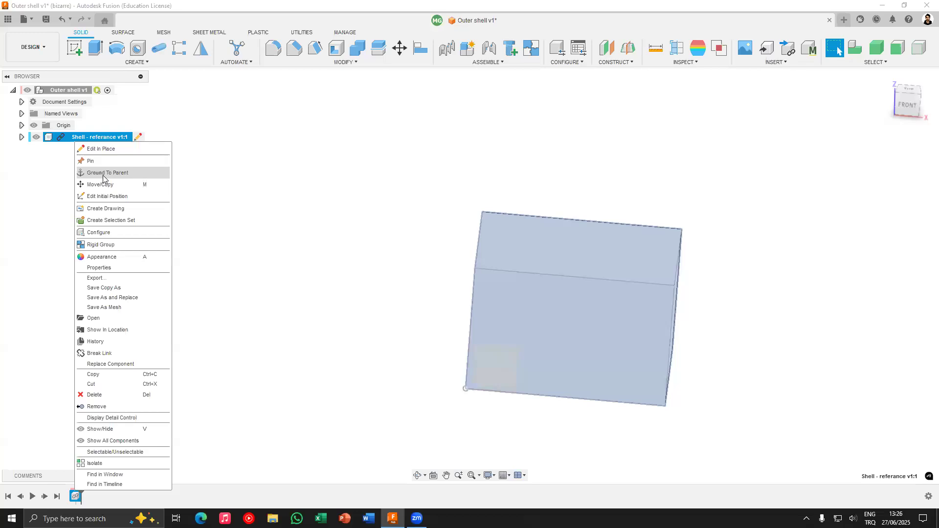
click(103, 173)
shift+middle_drag(605, 307, 335, 295)
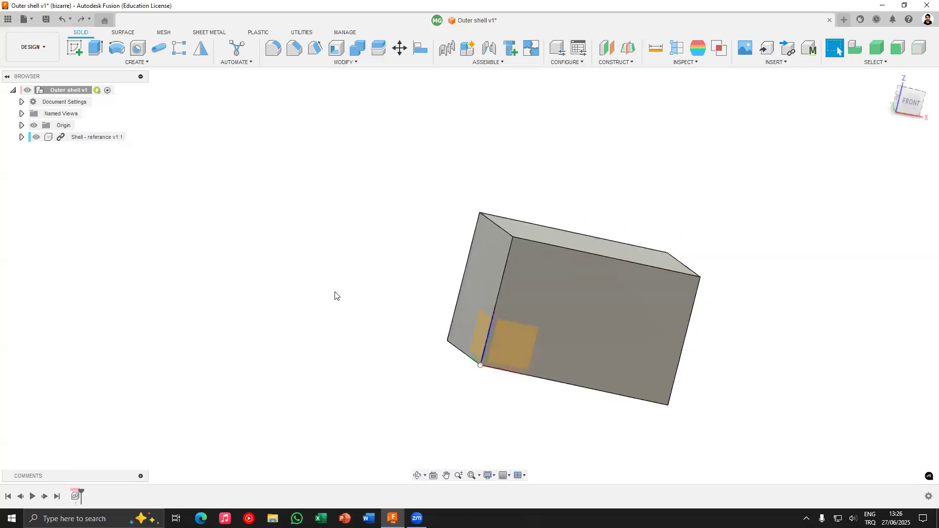
Undo the grounding and position changes so the block is centred on the origin again
key(ctrl+z)
middle_drag(353, 258, 320, 269)
key(ctrl+z)
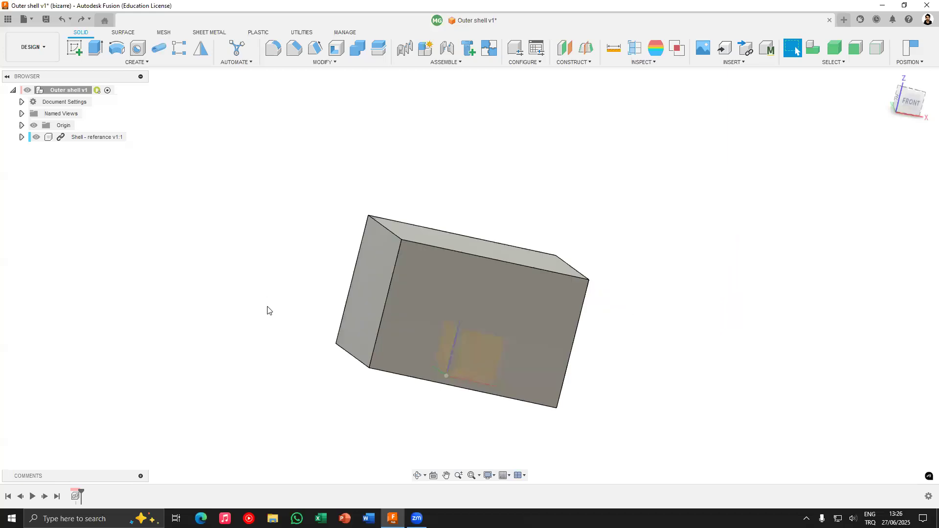
key(ctrl+z)
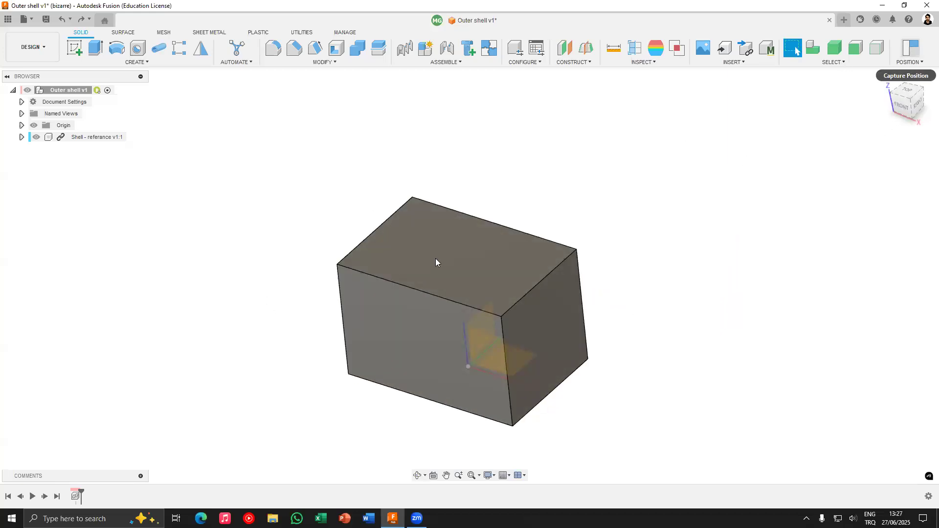
Ground the Shell - referance component to its parent, updating its initial position to the current one, and hide the origin
shift+middle_drag(290, 305, 309, 254)
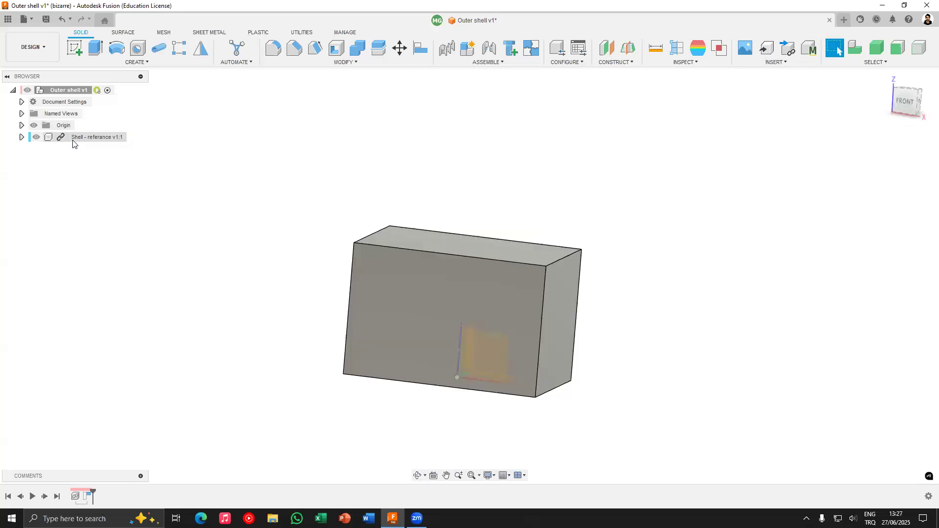
right_click(73, 143)
click(93, 172)
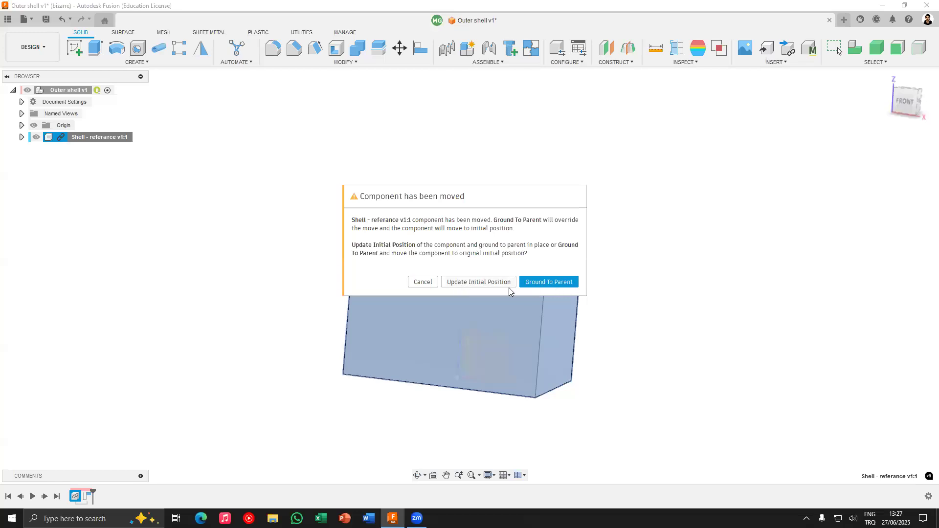
click(487, 285)
click(658, 317)
shift+middle_drag(658, 315, 635, 302)
click(34, 126)
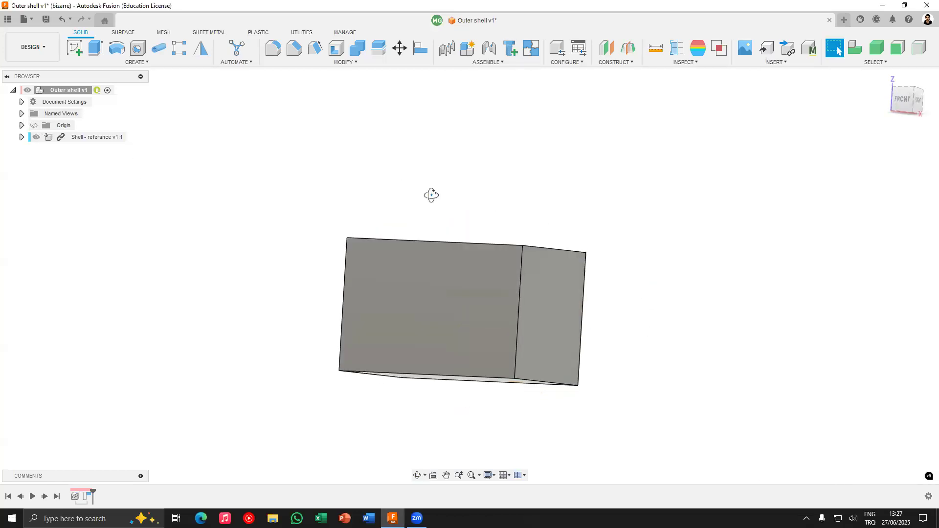
shift+middle_drag(431, 195, 388, 215)
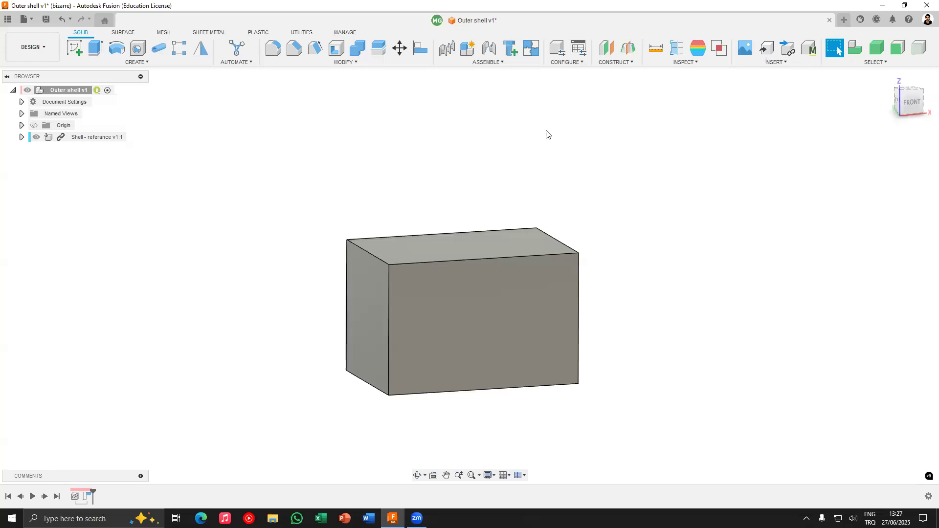
Insert the photobooth_v3 v1 image from the computer as a canvas on the XZ origin plane
click(746, 51)
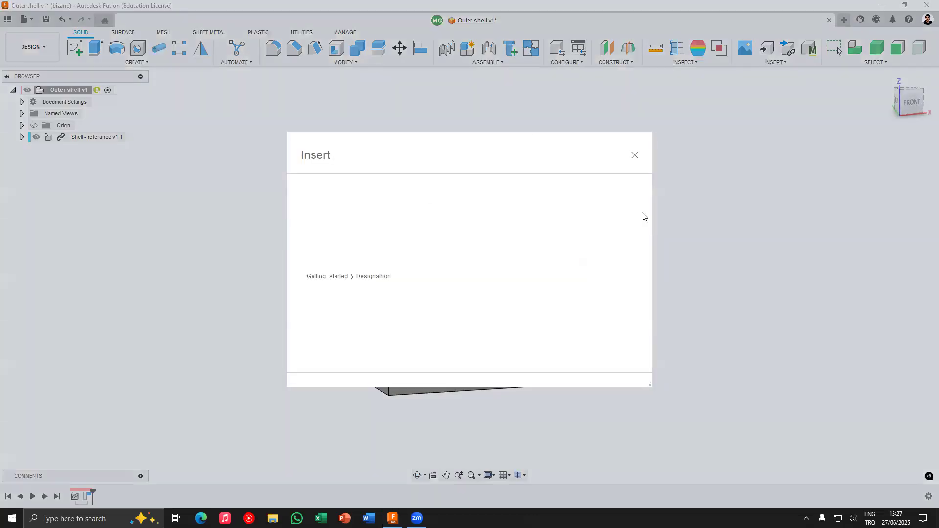
click(339, 356)
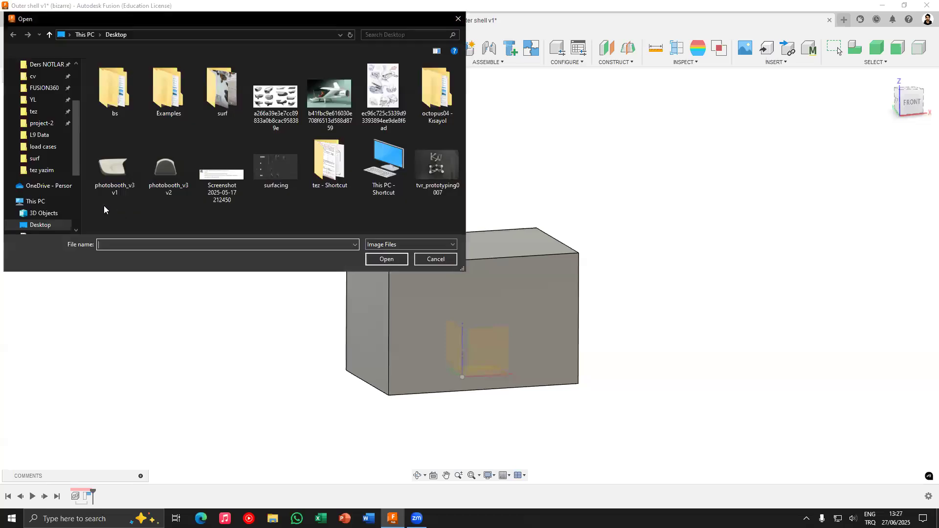
click(115, 166)
click(386, 259)
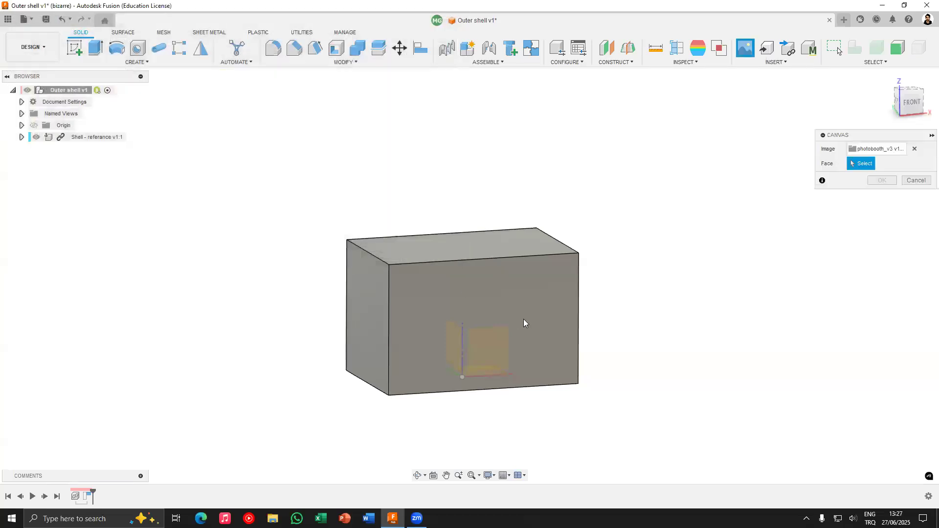
click(487, 297)
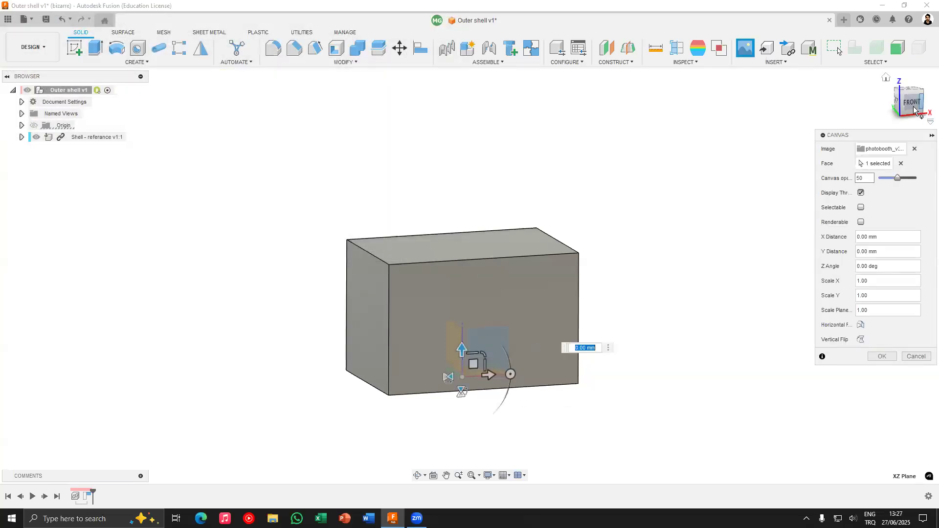
Scale the canvas uniformly to 330, flip it horizontally, and place it over the block at about X -43 mm, Y 139 mm
click(467, 344)
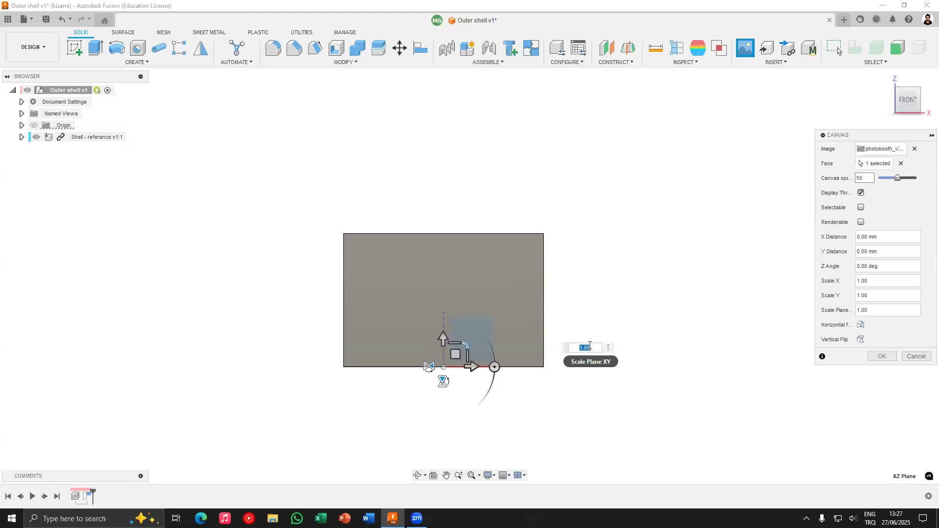
text(330)
drag(455, 353, 455, 280)
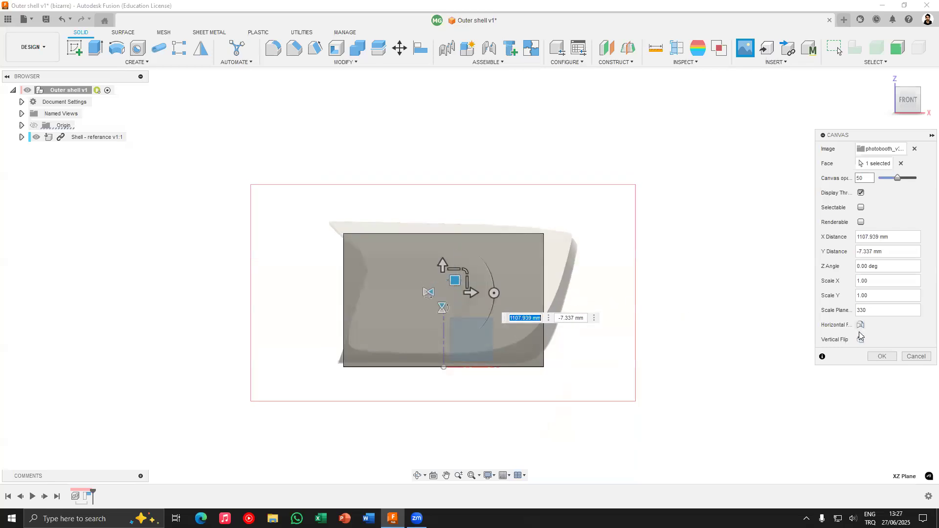
scroll(454, 283, up, 5)
mouse_move(447, 288)
mouse_down()
mouse_move(464, 280)
mouse_move(461, 293)
mouse_up()
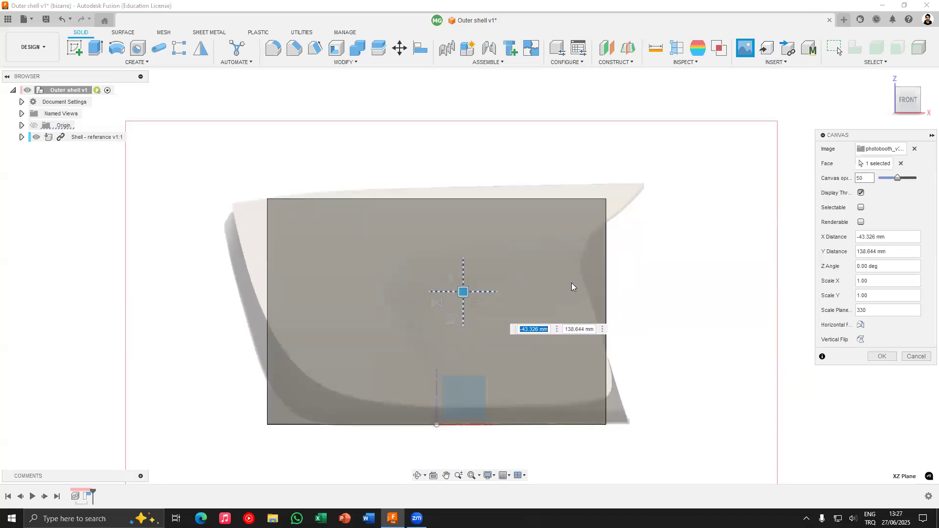
click(882, 356)
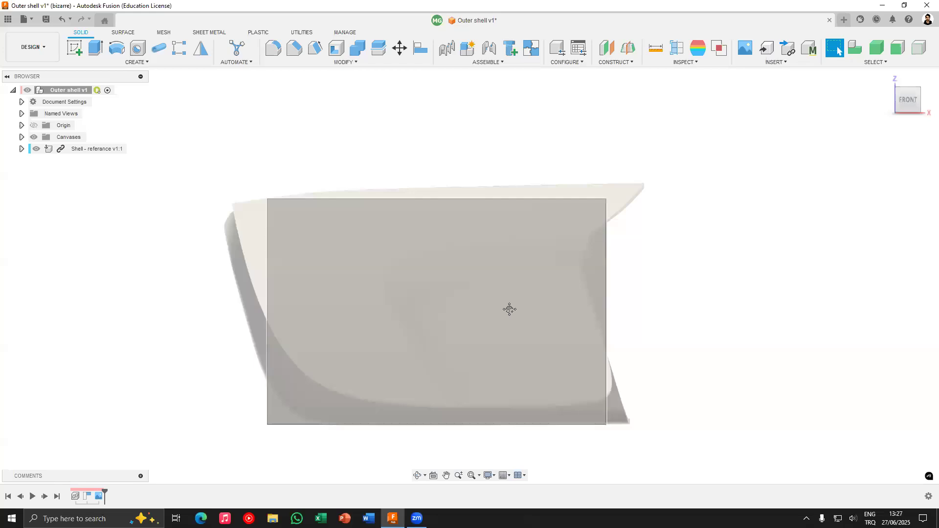
middle_drag(509, 309, 526, 312)
click(763, 62)
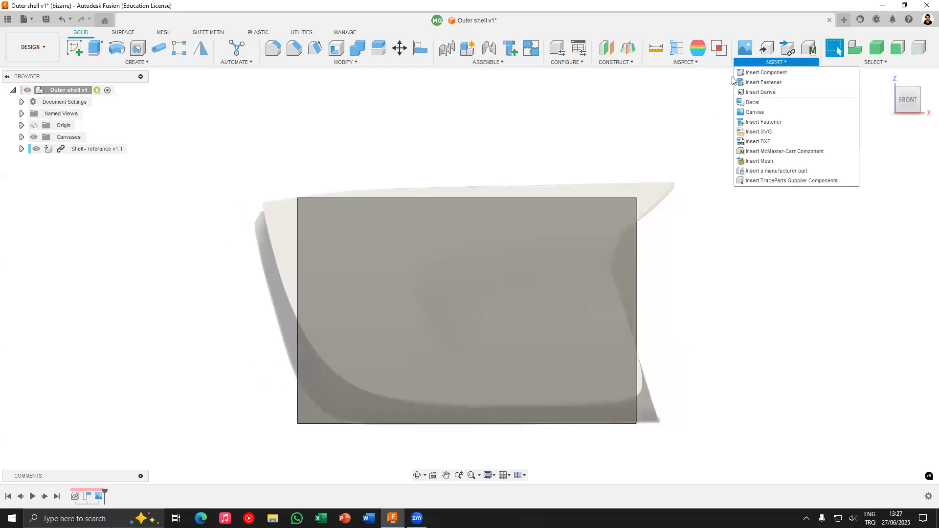
click(775, 63)
click(754, 113)
click(343, 311)
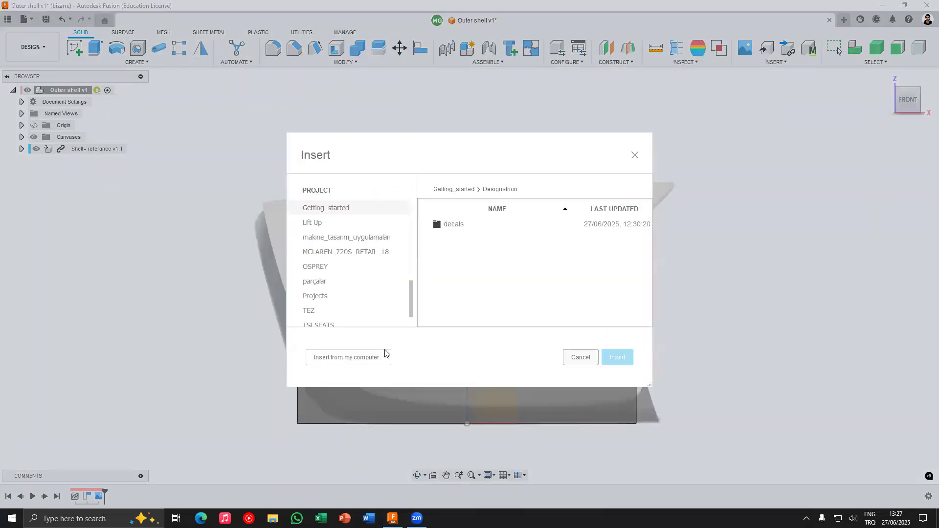
click(348, 358)
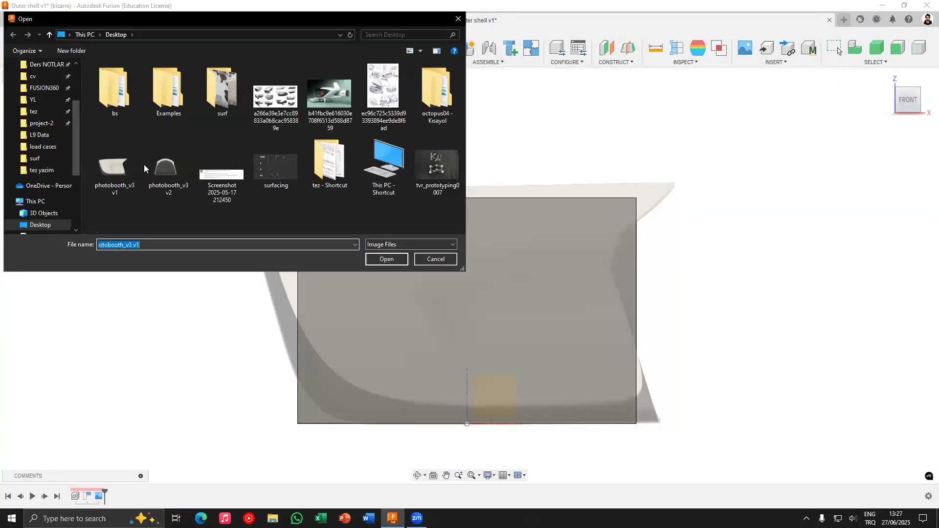
click(435, 259)
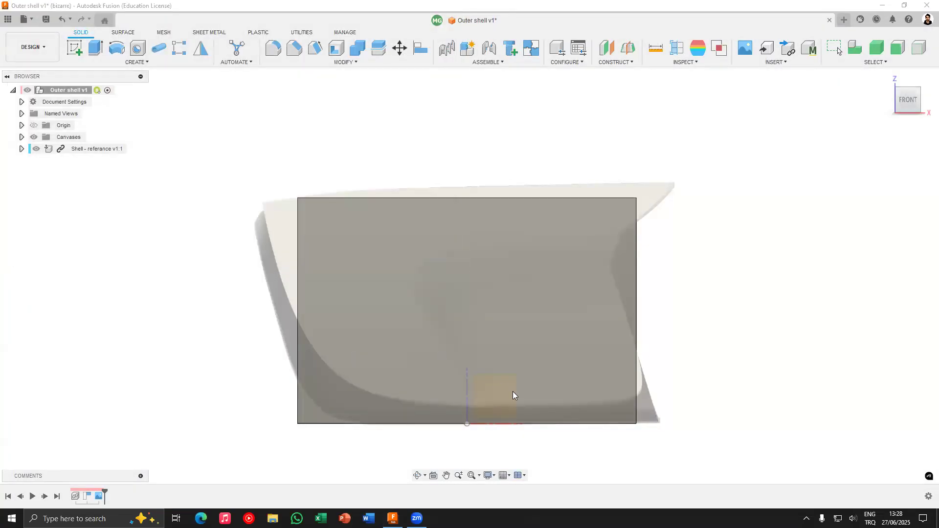
click(580, 357)
Hide the Shell - referance block and face the canvas from the front
shift+middle_drag(450, 390, 344, 252)
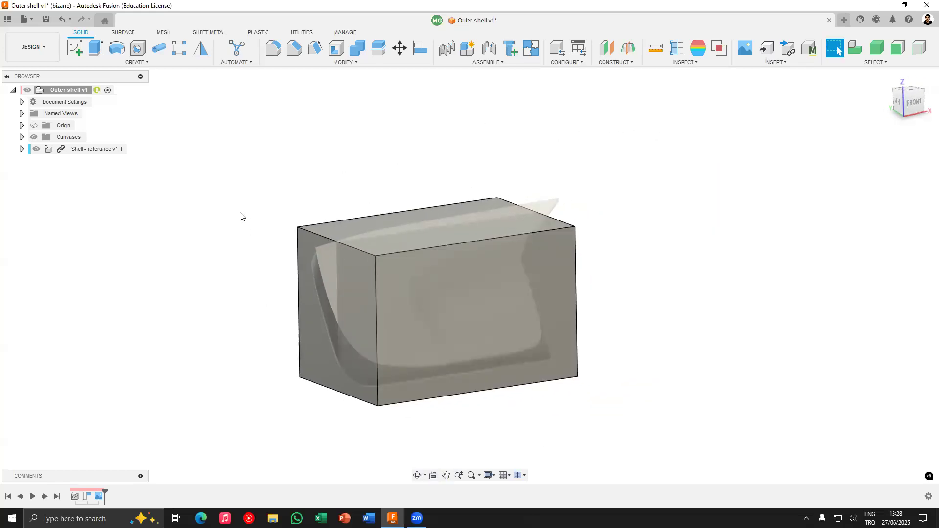
click(123, 63)
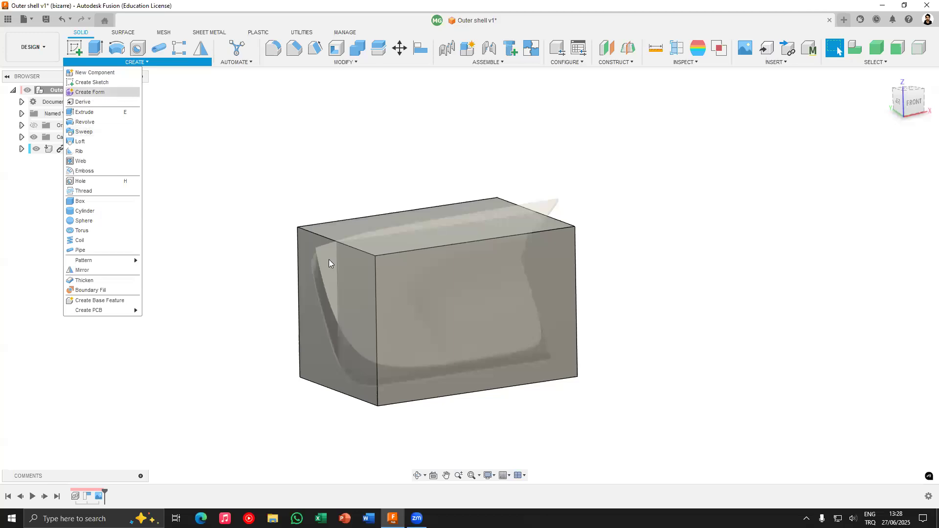
click(36, 148)
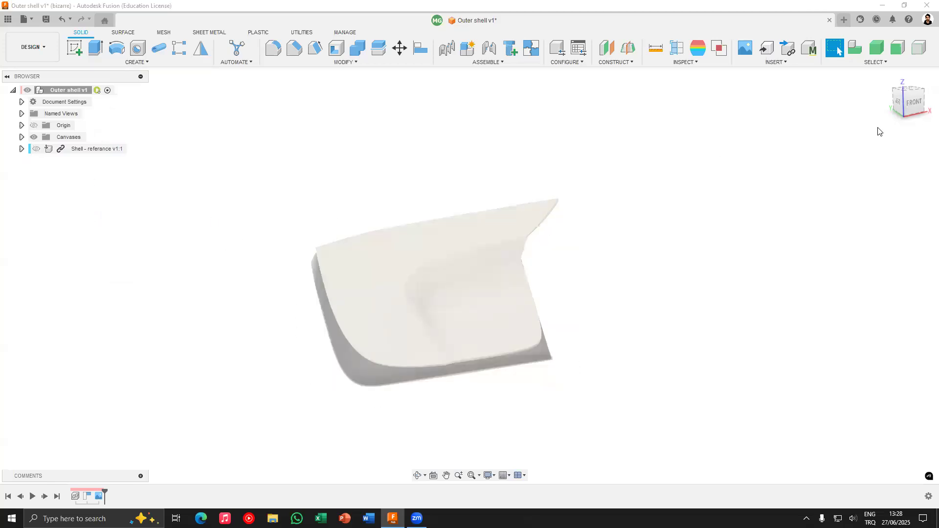
click(914, 102)
middle_drag(407, 280, 479, 302)
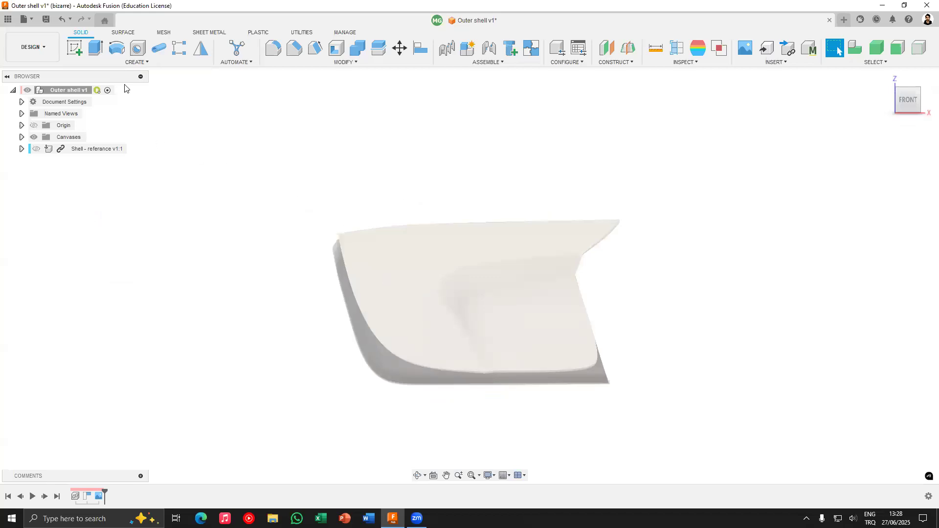
Try entering form modelling with the reference block hidden, and undo the form creation
click(104, 62)
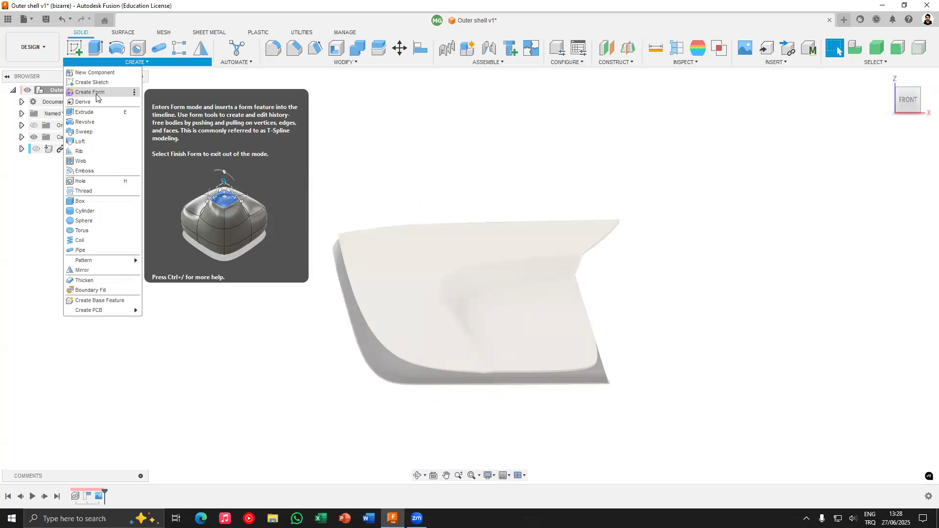
click(96, 93)
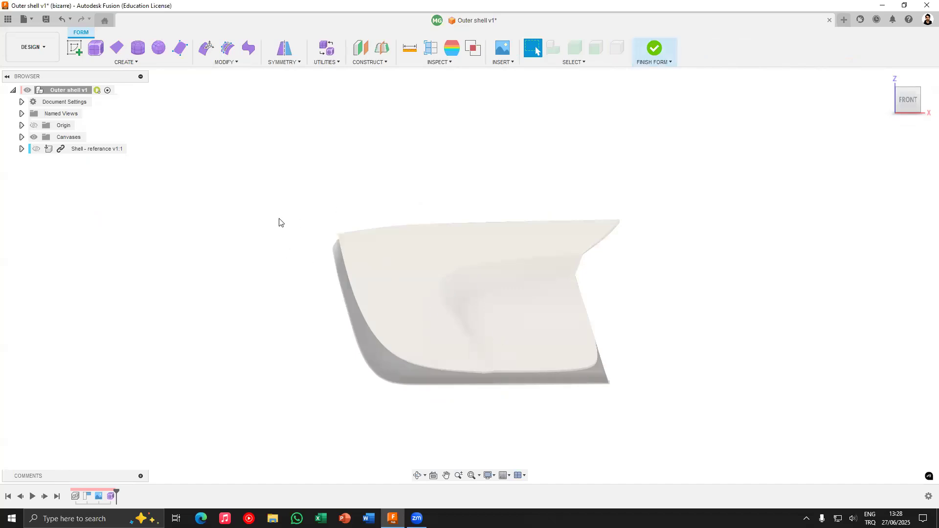
key(ctrl+z)
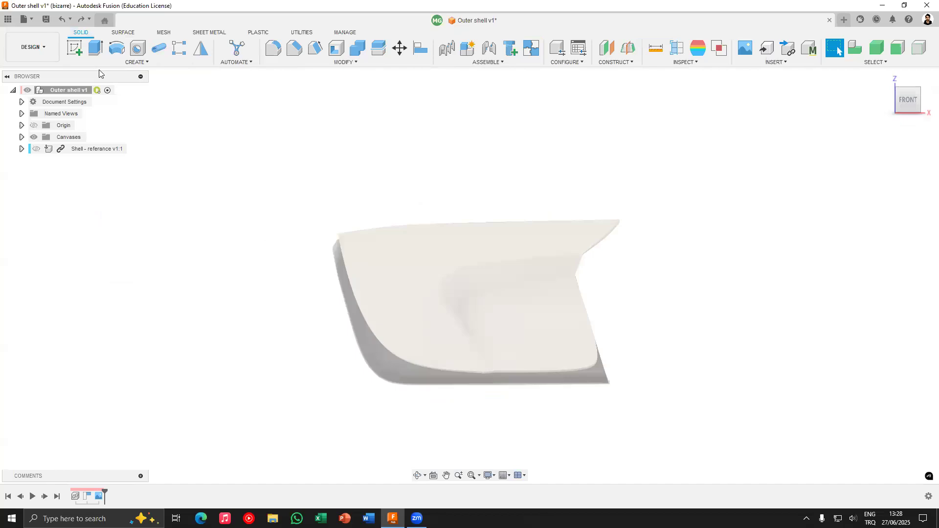
Show the Shell - referance block again and compare the canvas with it from an angle
click(119, 62)
click(42, 160)
click(37, 150)
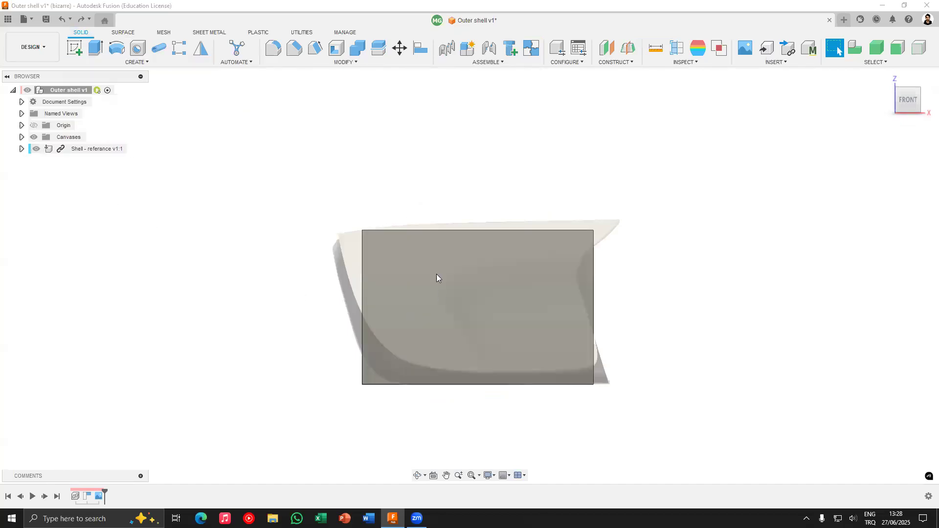
shift+middle_drag(185, 247, 215, 254)
click(40, 147)
click(39, 149)
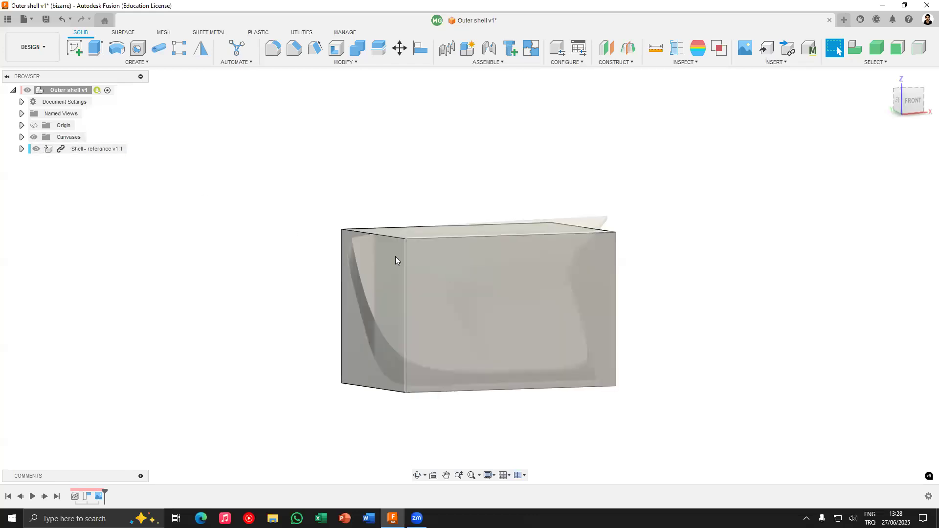
shift+middle_drag(393, 247, 371, 244)
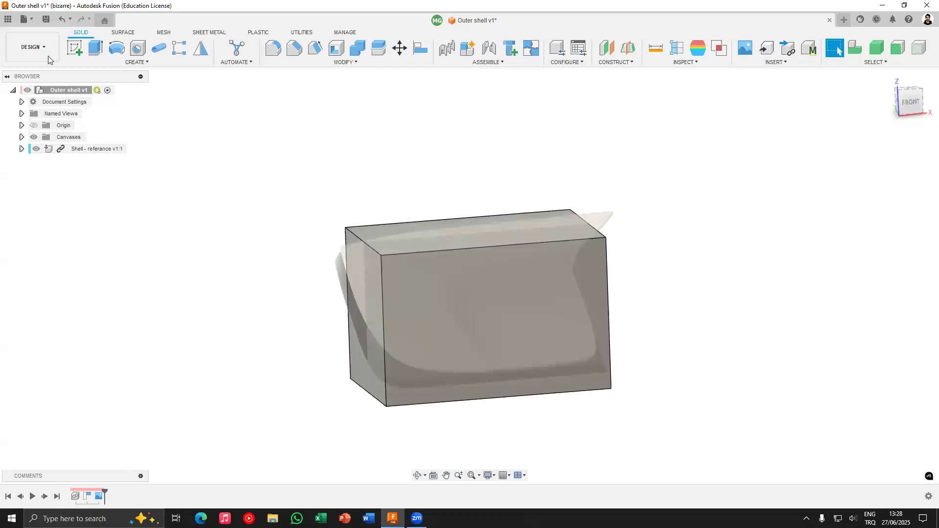
Create a form feature with the reference block visible and face the model from the front
click(114, 63)
click(90, 92)
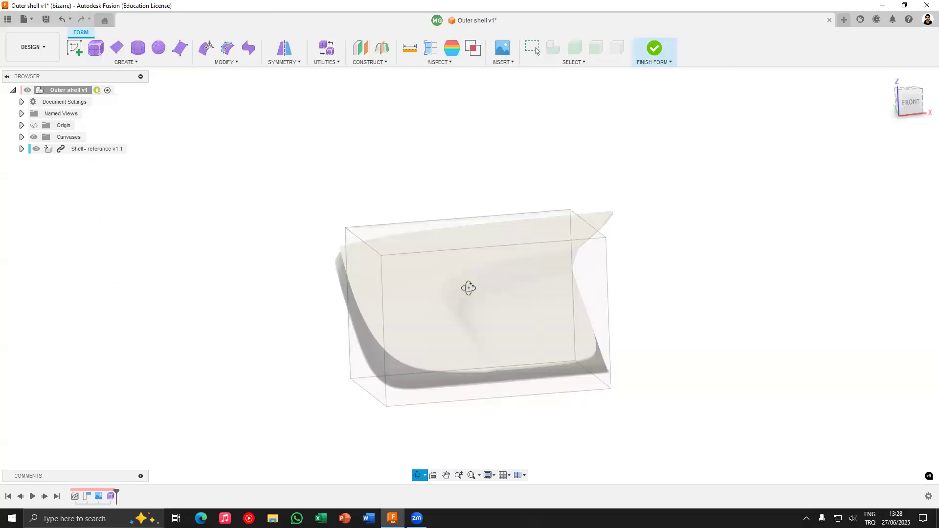
shift+middle_drag(509, 296, 515, 254)
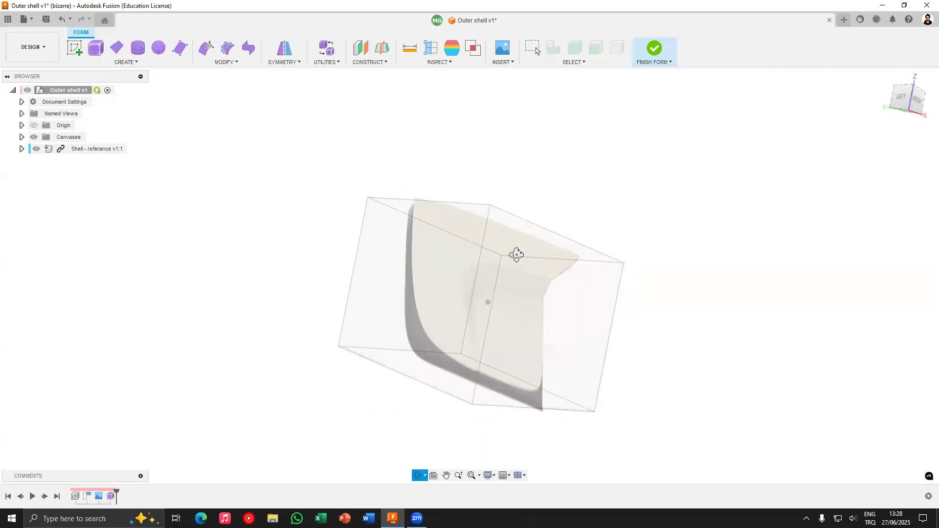
click(902, 104)
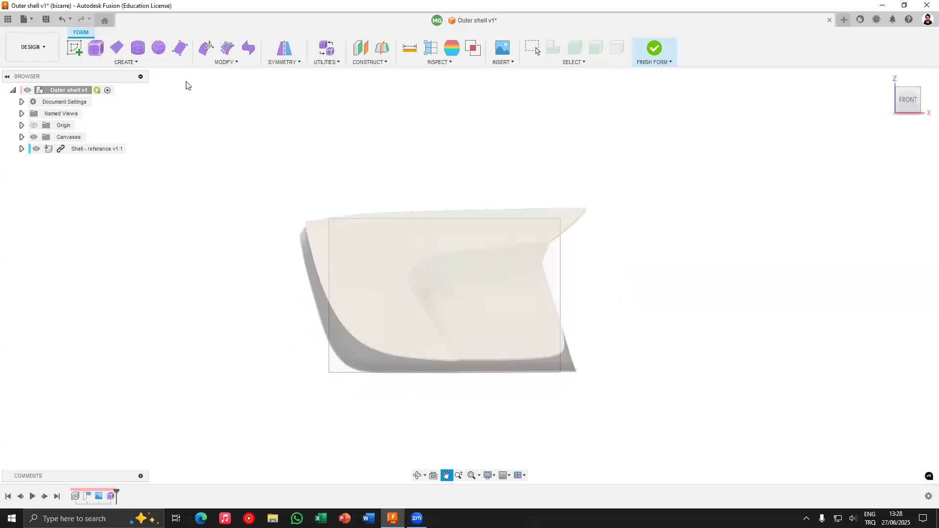
click(144, 60)
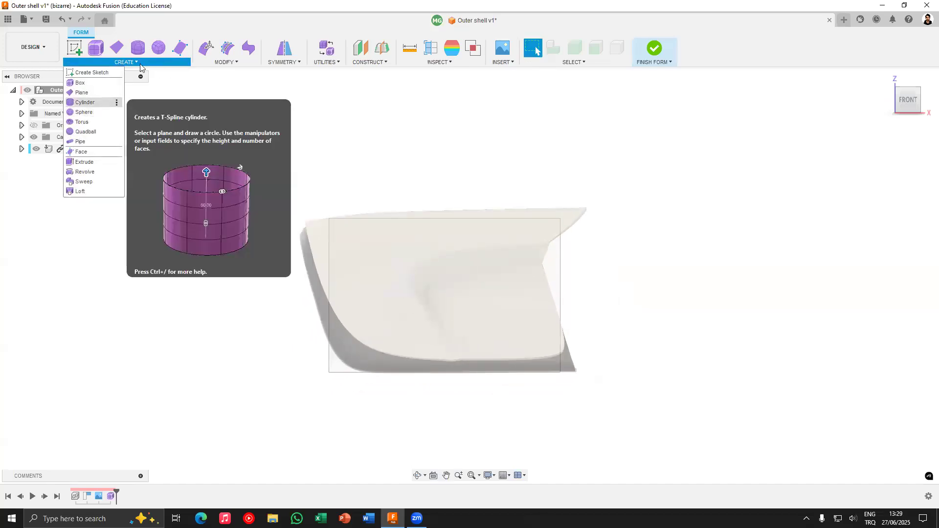
click(443, 171)
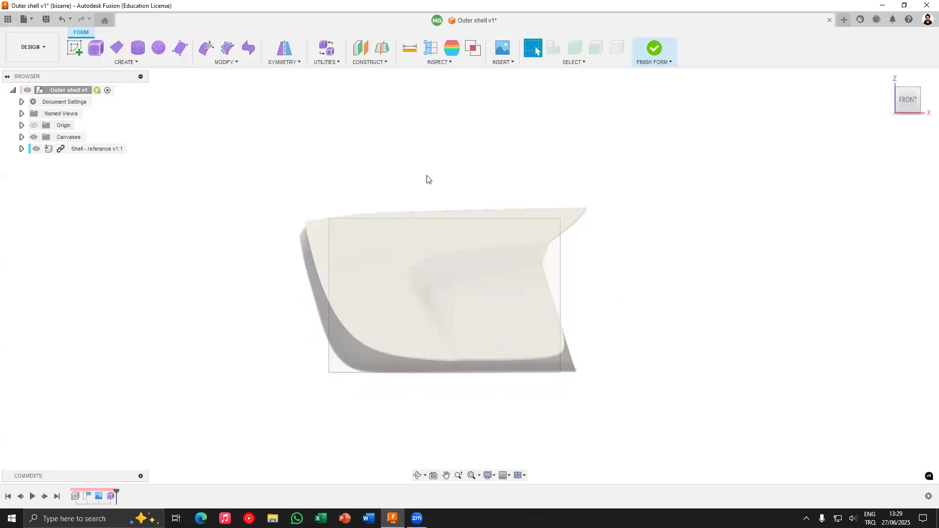
scroll(389, 241, up, 3)
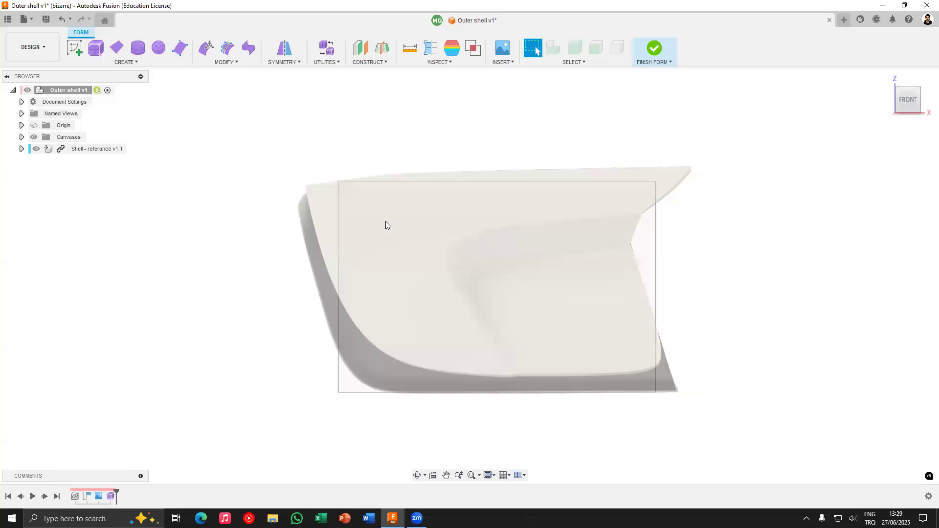
Start a T-Spline box on the ground plane with an origin-centred rectangle of about 3035 by 2040 mm around the reference block's footprint
click(118, 64)
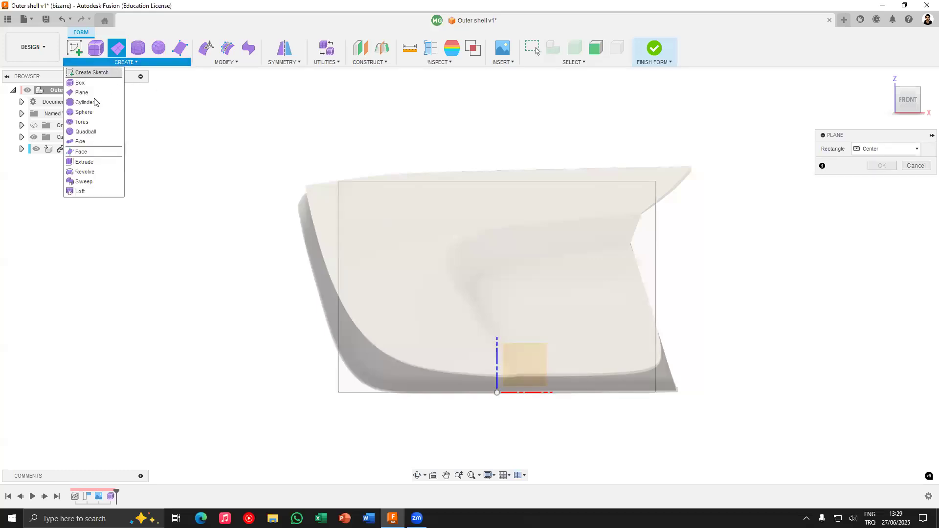
click(79, 82)
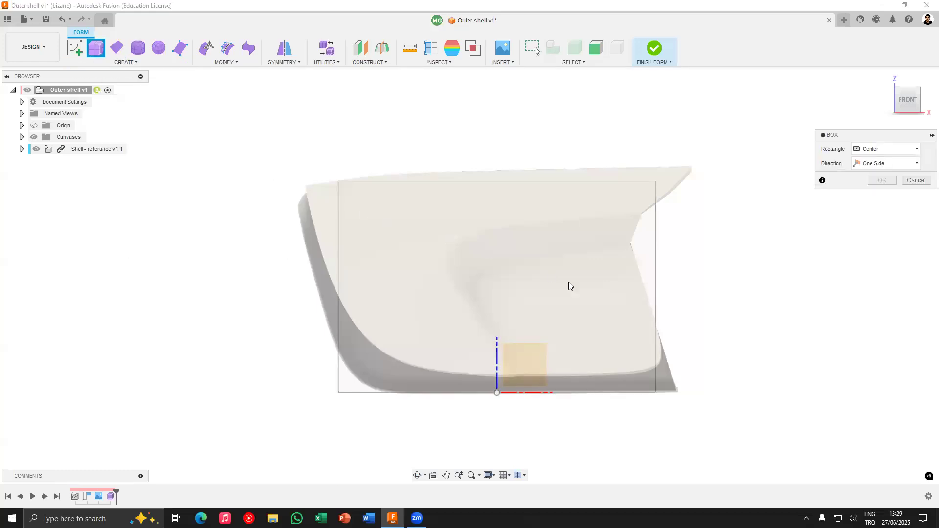
click(96, 61)
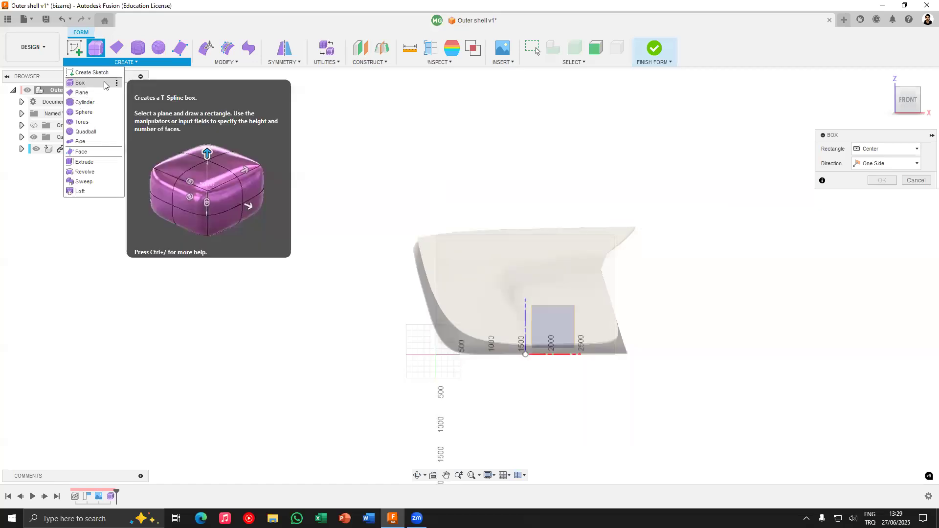
shift+middle_drag(521, 258, 573, 232)
scroll(568, 266, down, 3)
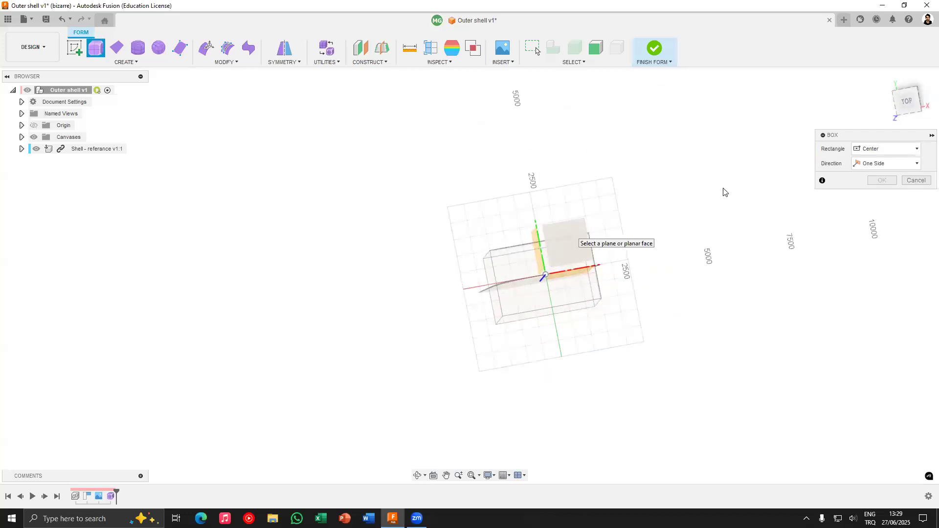
click(571, 233)
scroll(549, 278, up, 3)
middle_drag(528, 266, 511, 282)
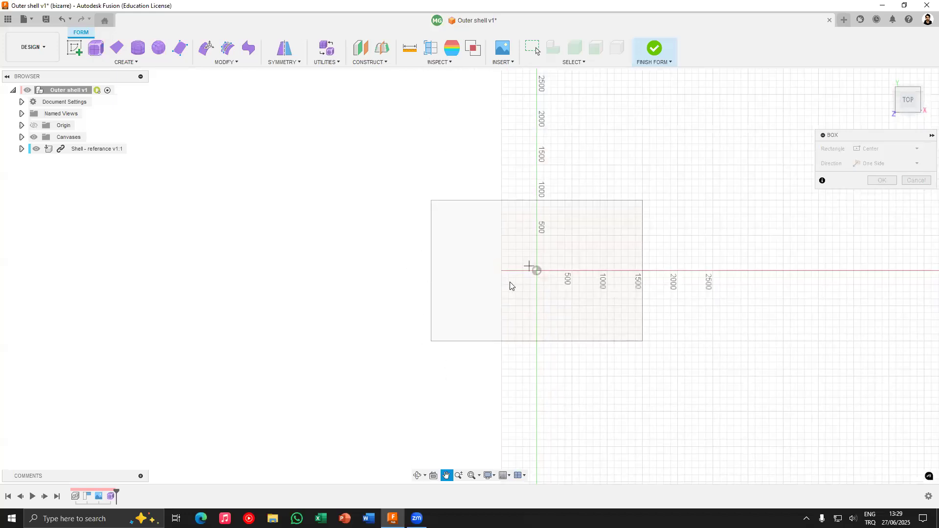
click(517, 281)
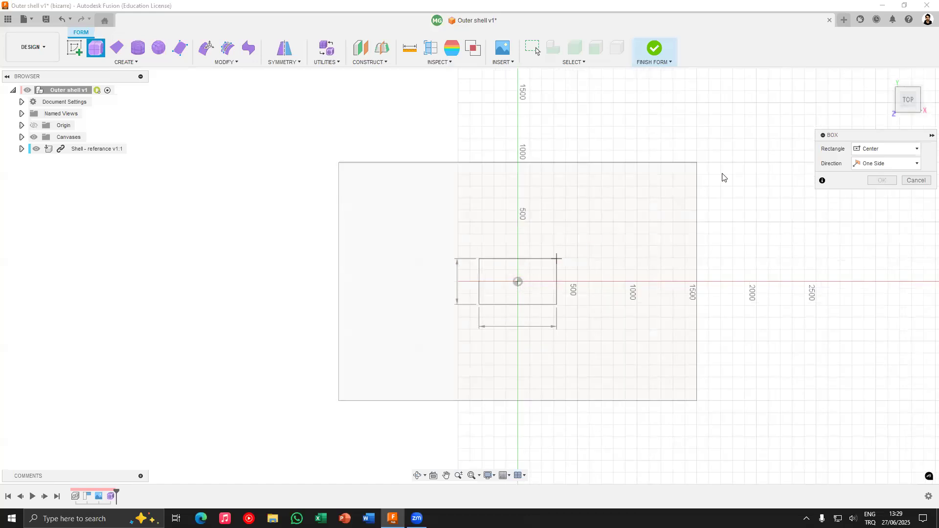
click(699, 160)
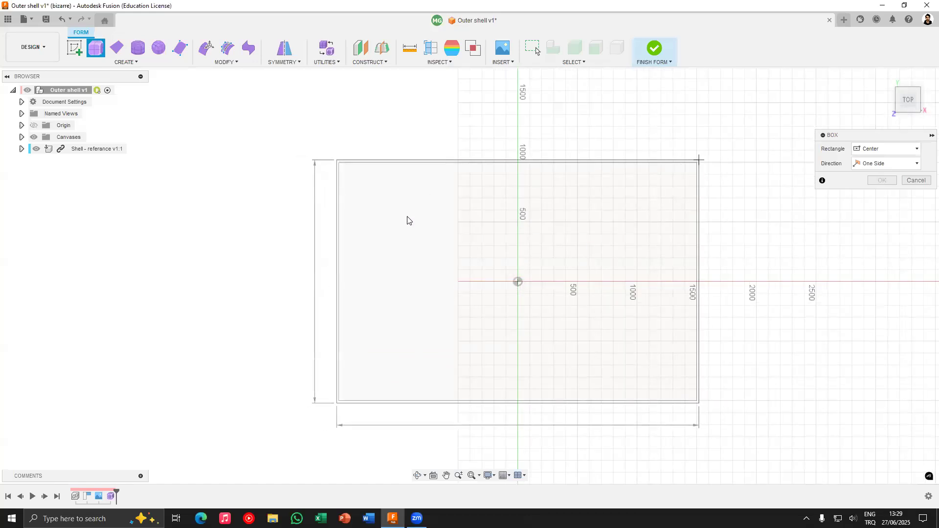
Raise the T-Spline box to a height of about 2012 mm, level with the reference block, and create it with two faces per direction
shift+middle_drag(509, 196, 523, 280)
click(911, 101)
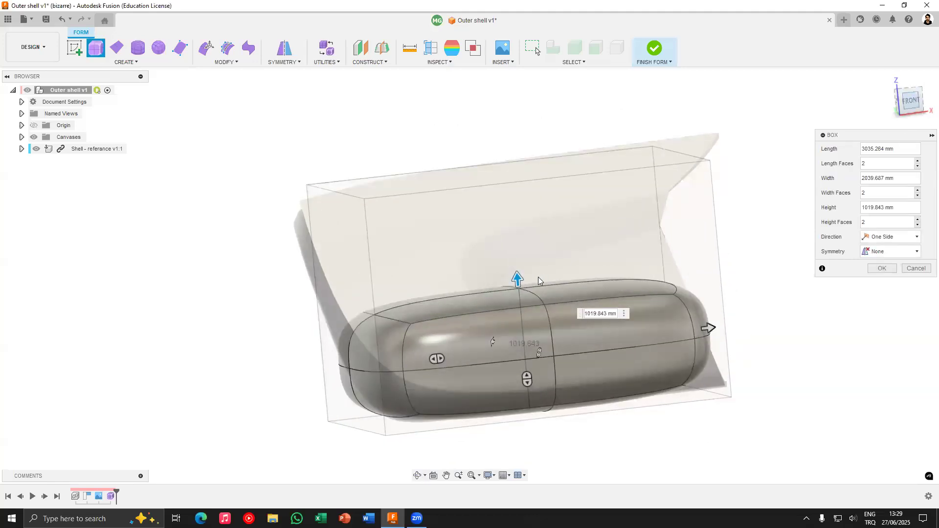
drag(504, 278, 502, 160)
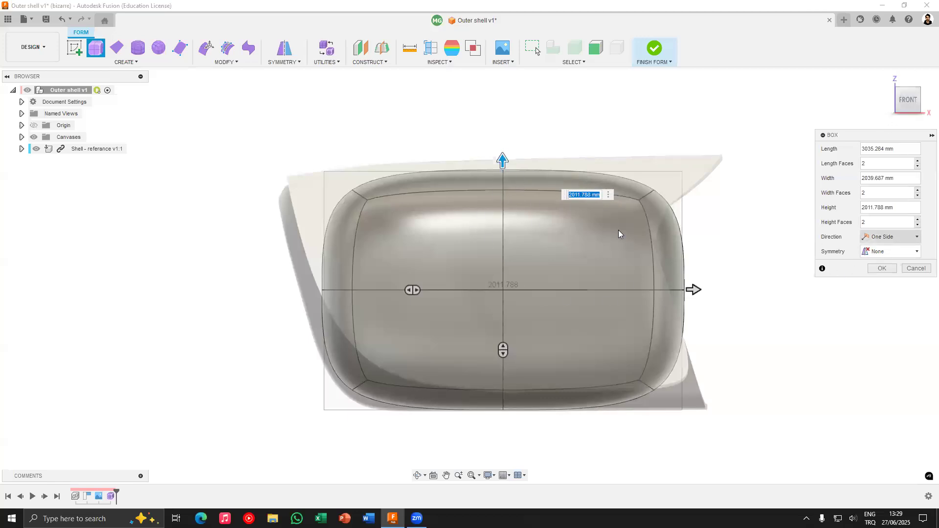
click(877, 166)
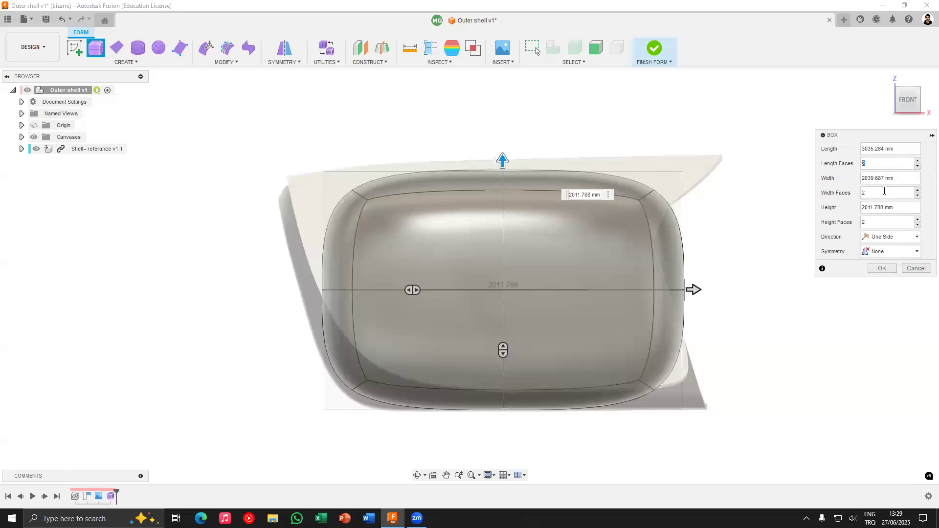
click(870, 224)
middle_drag(424, 262, 369, 270)
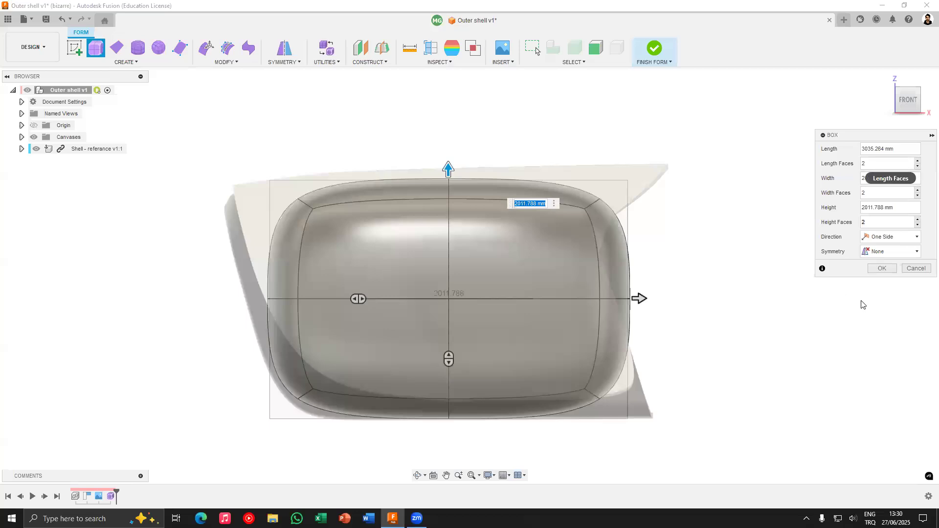
click(882, 268)
Try moving one upper front face of the T-Spline box with Edit Form, and undo the move
shift+middle_drag(450, 272, 630, 277)
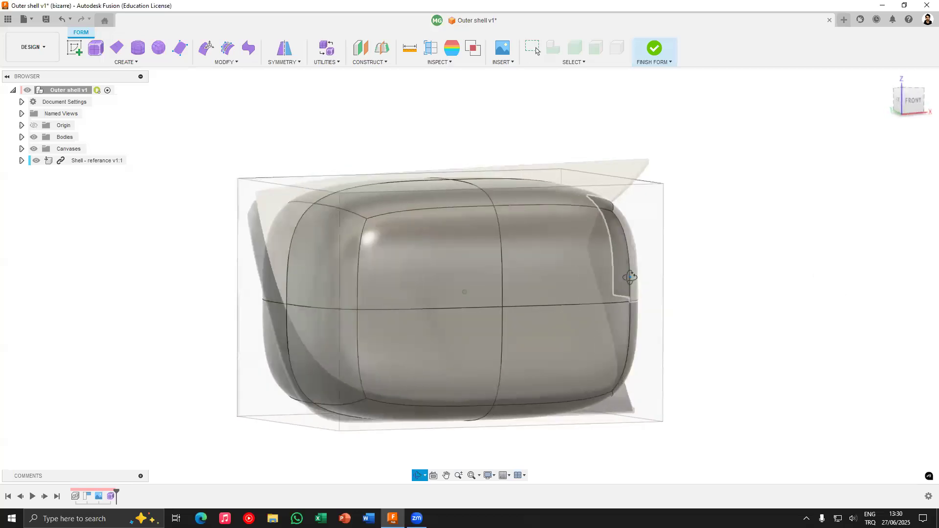
shift+middle_drag(623, 312, 417, 209)
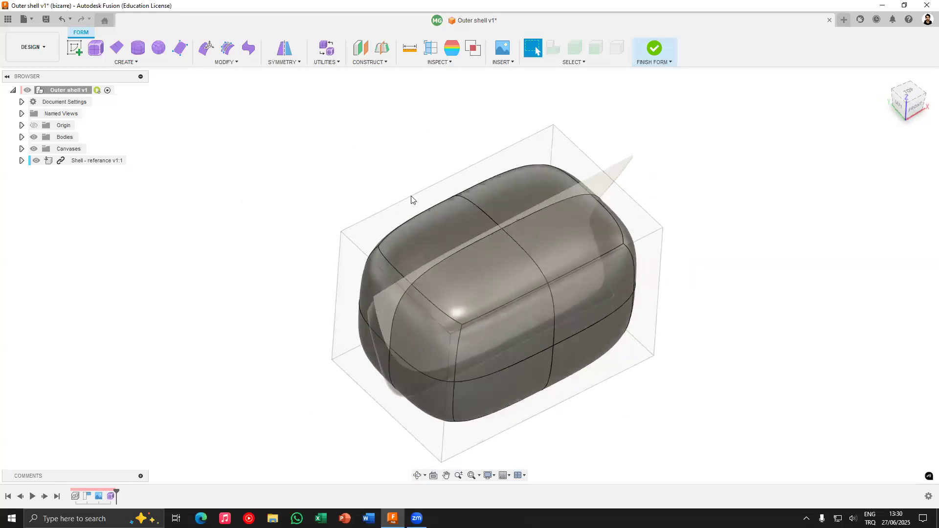
click(207, 48)
click(512, 340)
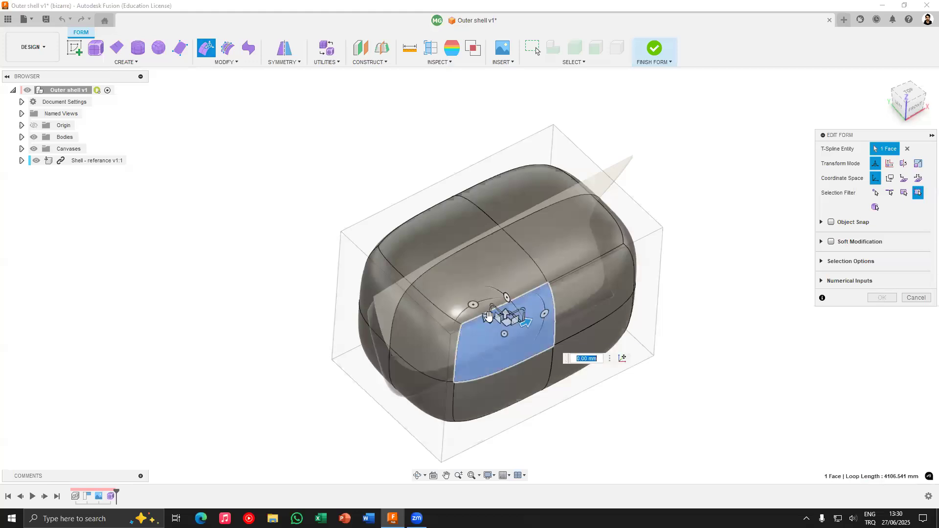
drag(486, 317, 513, 338)
shift+middle_drag(512, 337, 457, 224)
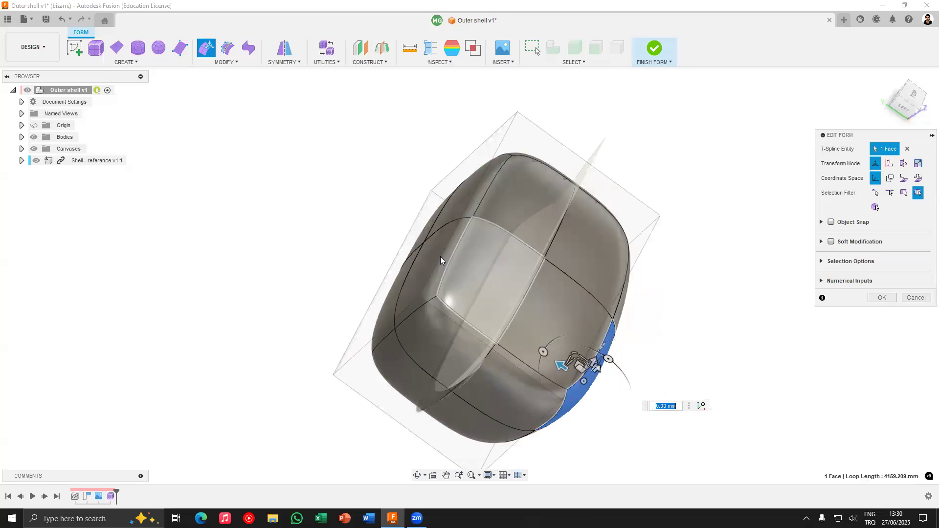
shift+middle_drag(486, 293, 452, 252)
click(747, 273)
key(ctrl+z)
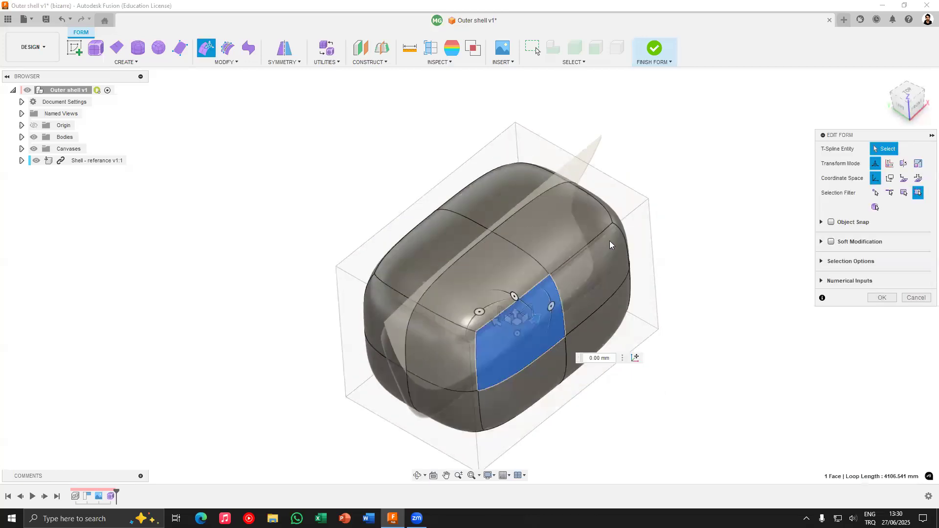
Apply internal mirror symmetry to the T-Spline body using two adjacent top faces on either side of the lengthwise centre line
click(289, 62)
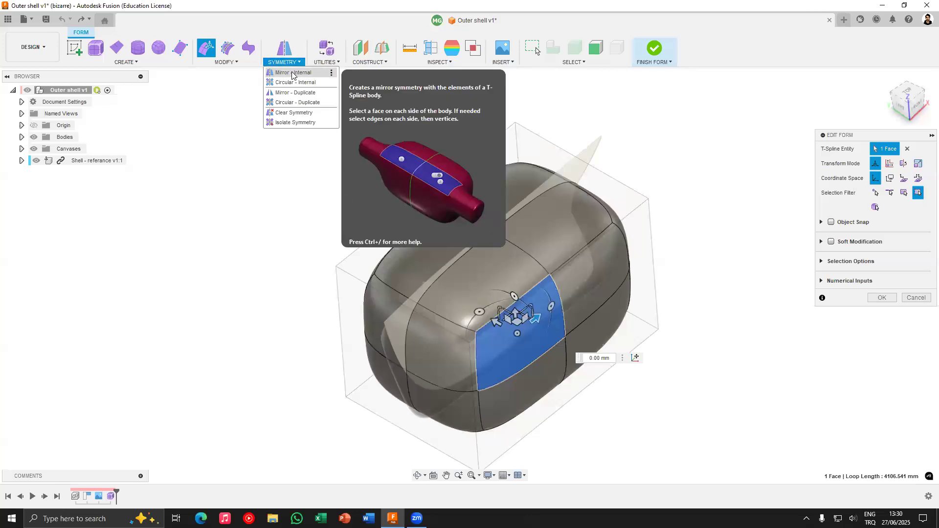
click(292, 73)
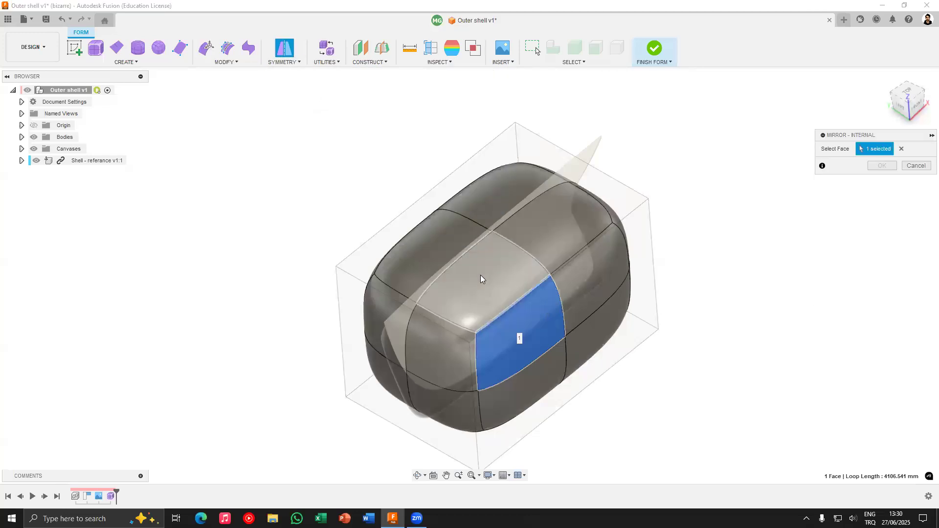
click(901, 151)
click(471, 279)
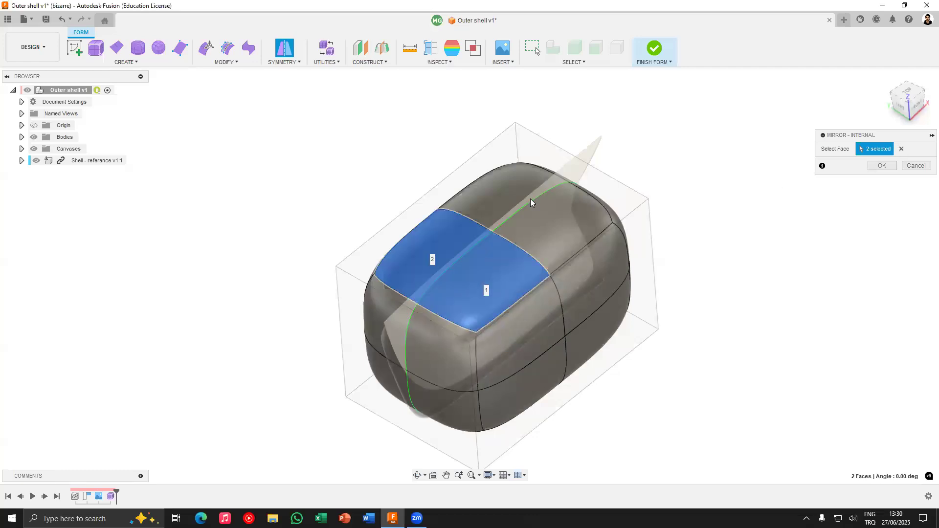
shift+middle_drag(496, 230, 456, 287)
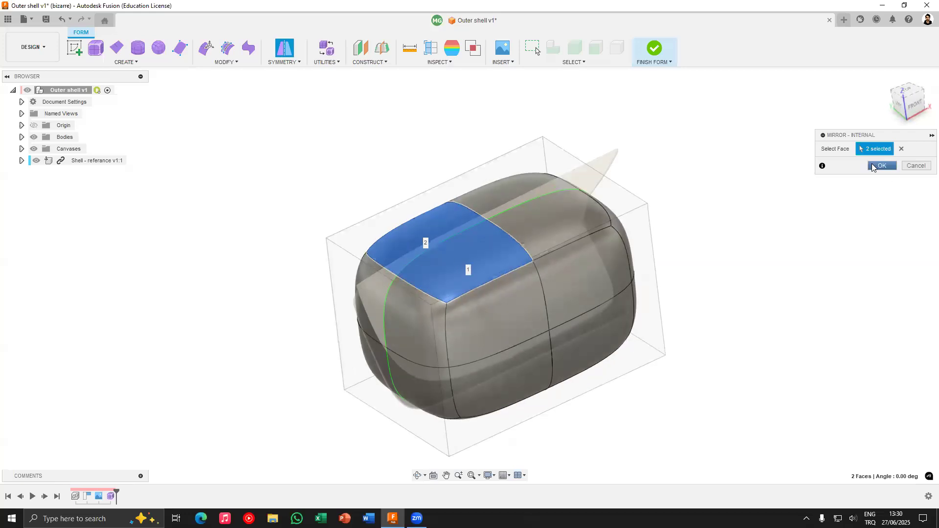
key(Return)
Test the symmetry by moving one top side edge outward with Edit Form, and undo the move
shift+middle_drag(415, 187, 562, 282)
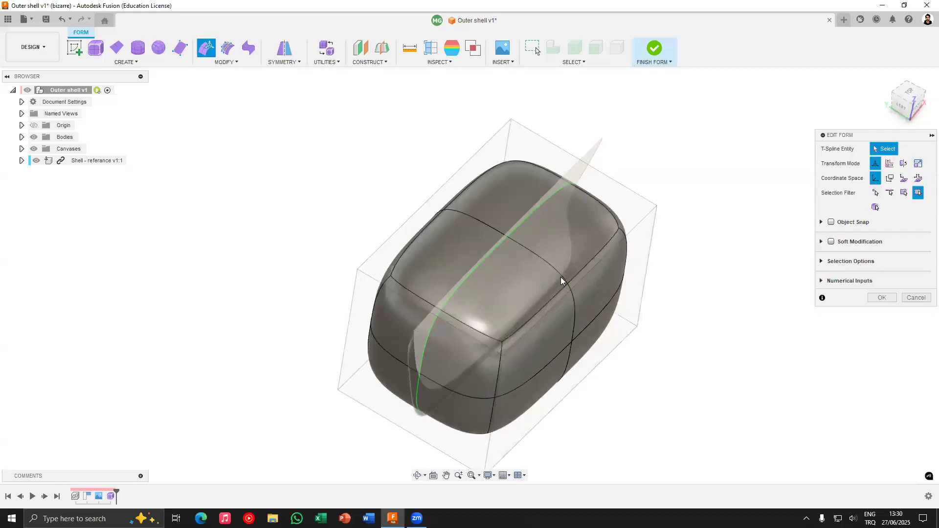
click(559, 297)
drag(589, 346, 538, 315)
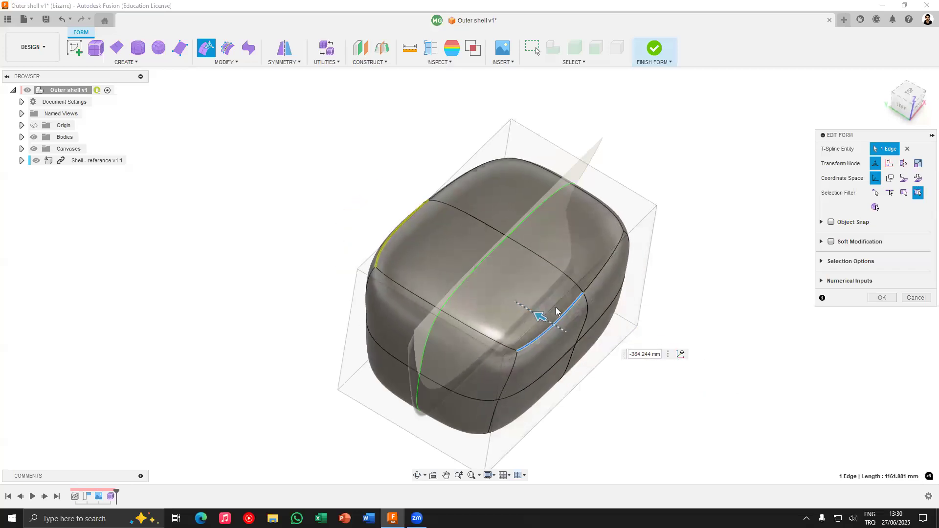
key(ctrl+z)
click(711, 296)
Face the T-Spline body from the front and select its two front-side top faces for Edit Form
shift+middle_drag(748, 195, 886, 163)
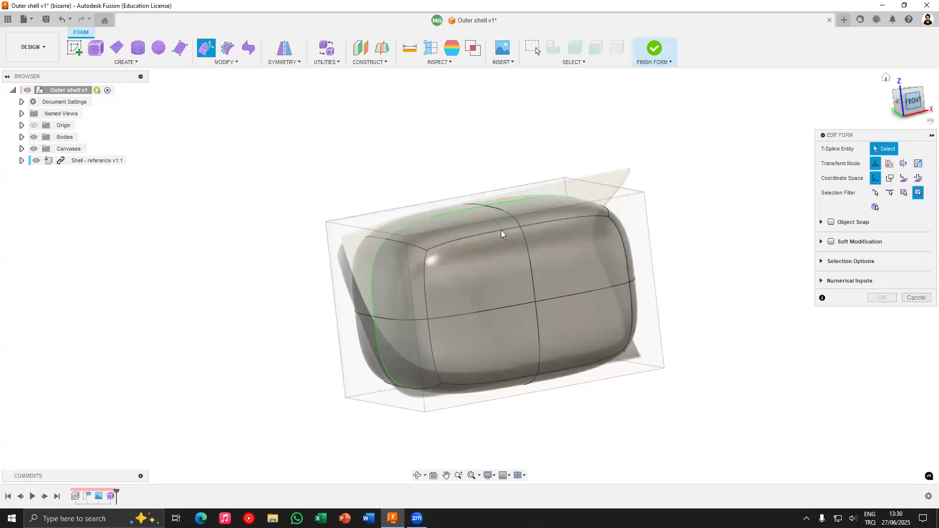
scroll(383, 221, up, 3)
click(420, 198)
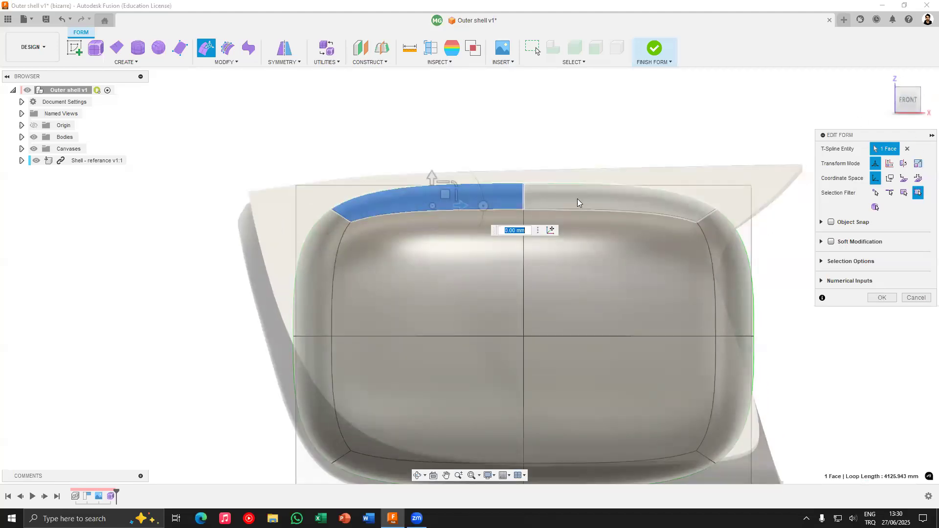
shift+click(577, 199)
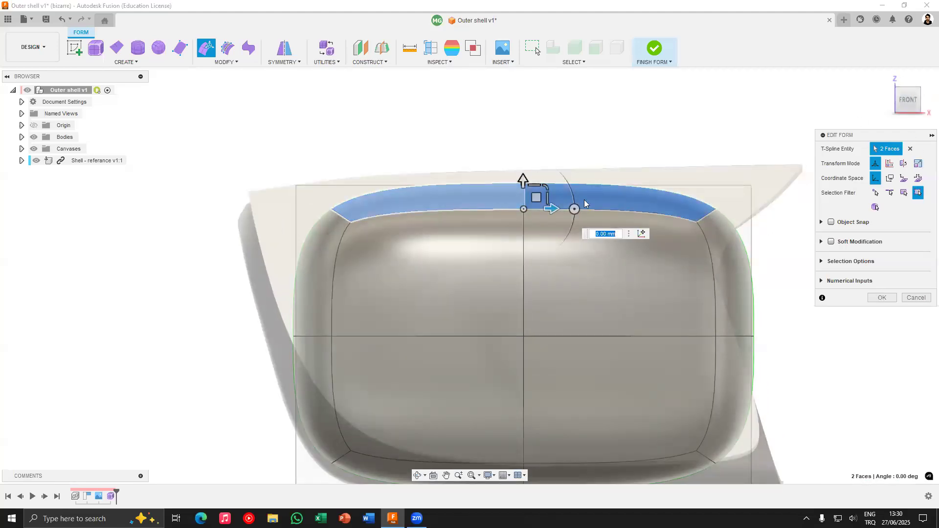
click(225, 62)
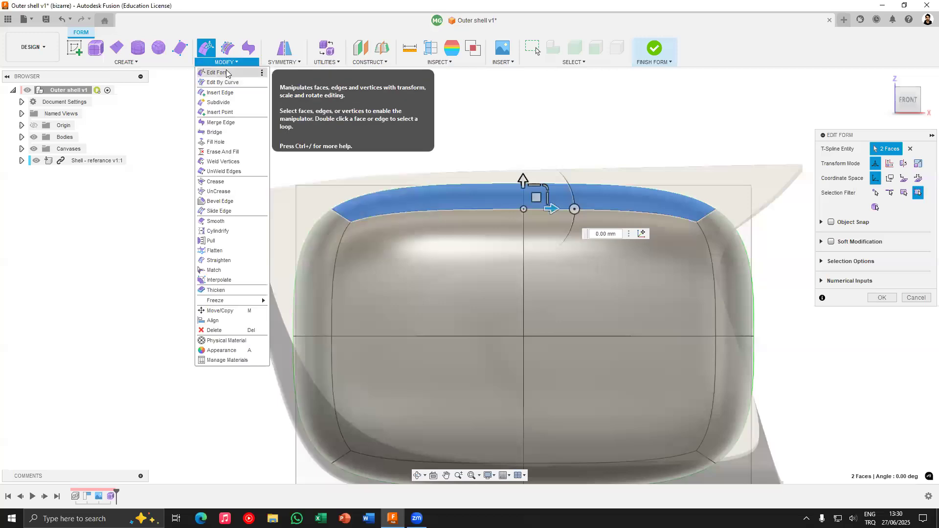
click(227, 73)
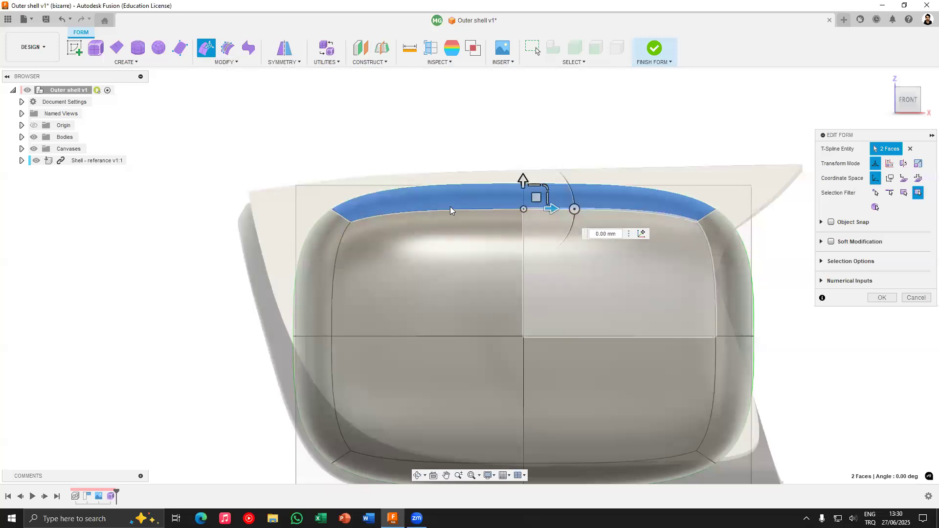
Try sliding the two selected top faces about 206 mm toward negative X, and undo the move
middle_drag(457, 198, 437, 138)
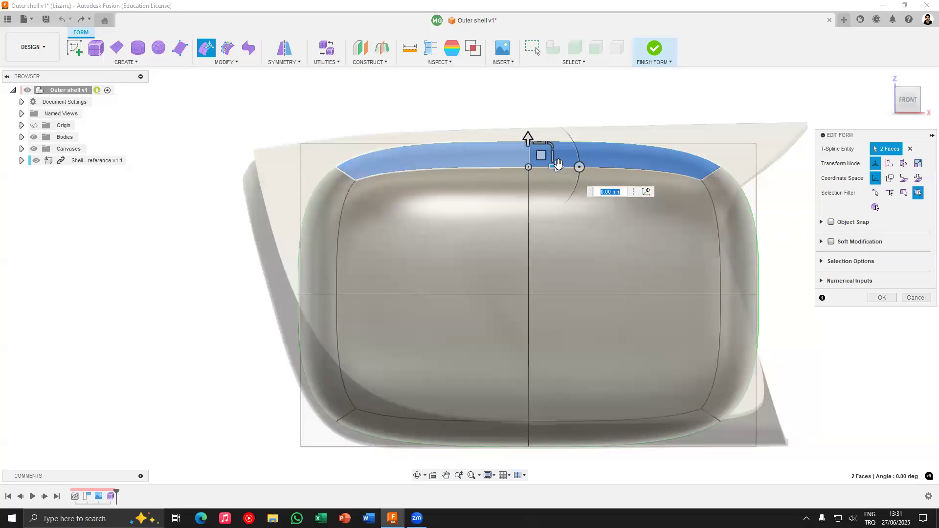
drag(557, 167, 528, 169)
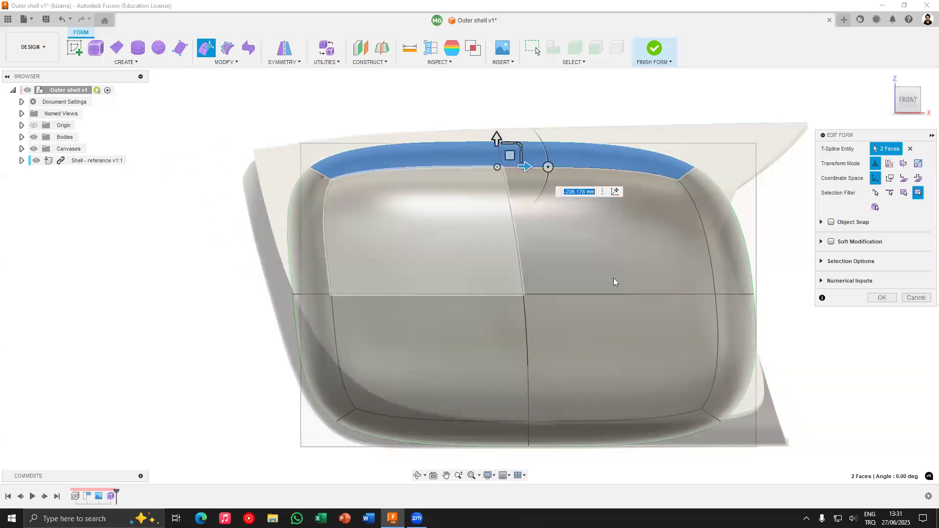
key(ctrl+z)
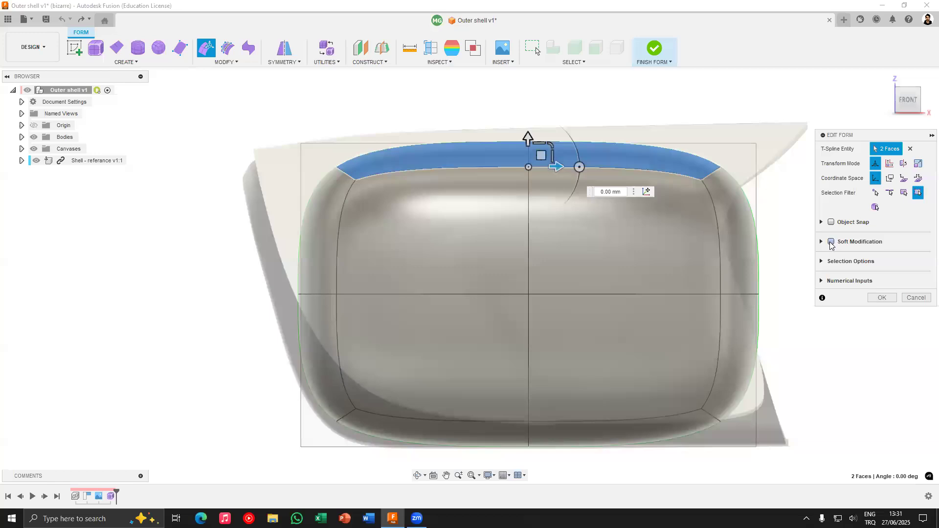
Enable Soft Modification for the two selected top faces, with extent by face count and length and width face counts of 1
click(831, 242)
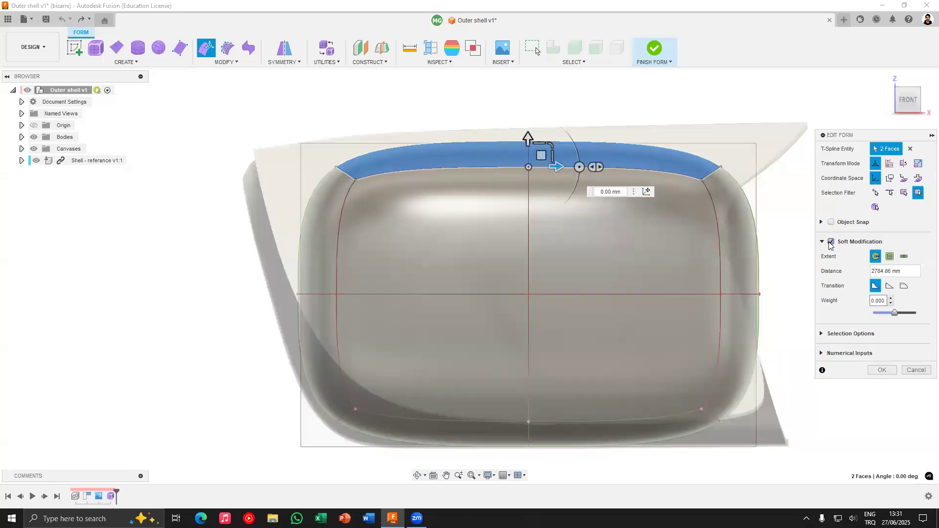
middle_drag(541, 237, 478, 222)
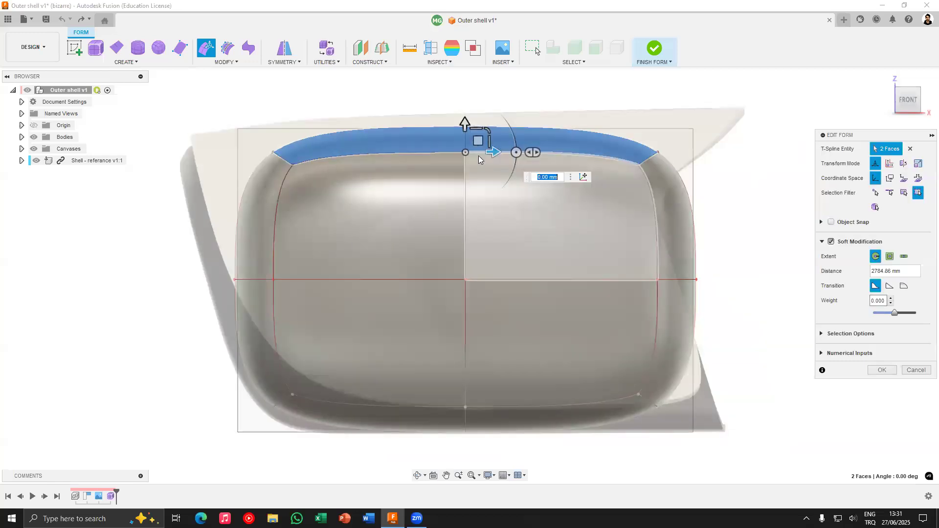
click(904, 258)
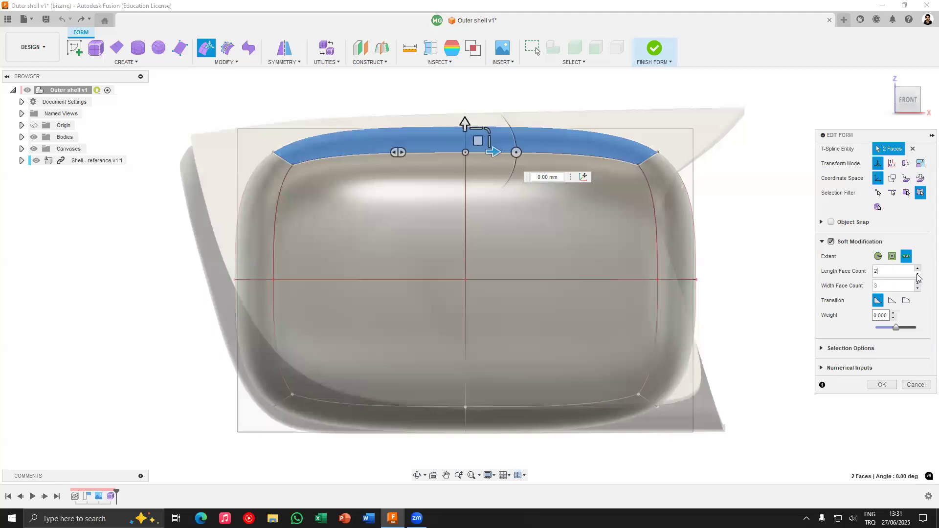
click(918, 289)
click(918, 289)
middle_drag(633, 227, 663, 239)
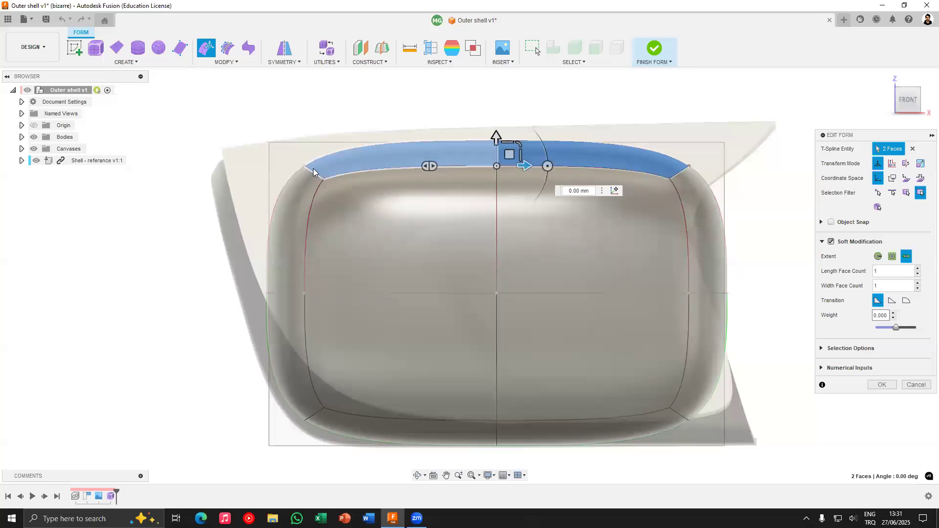
Slide the two front-side top faces about 168 mm toward negative X
scroll(314, 171, up, 3)
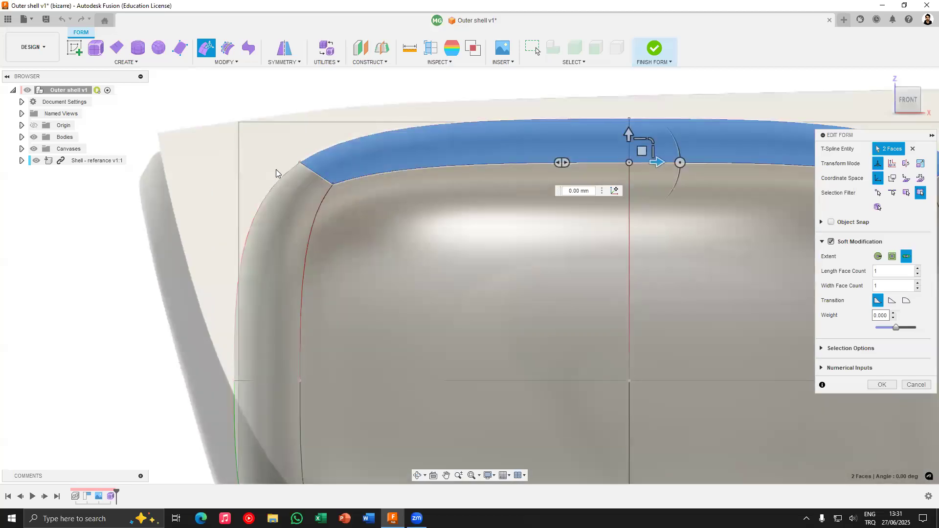
scroll(304, 210, up, 3)
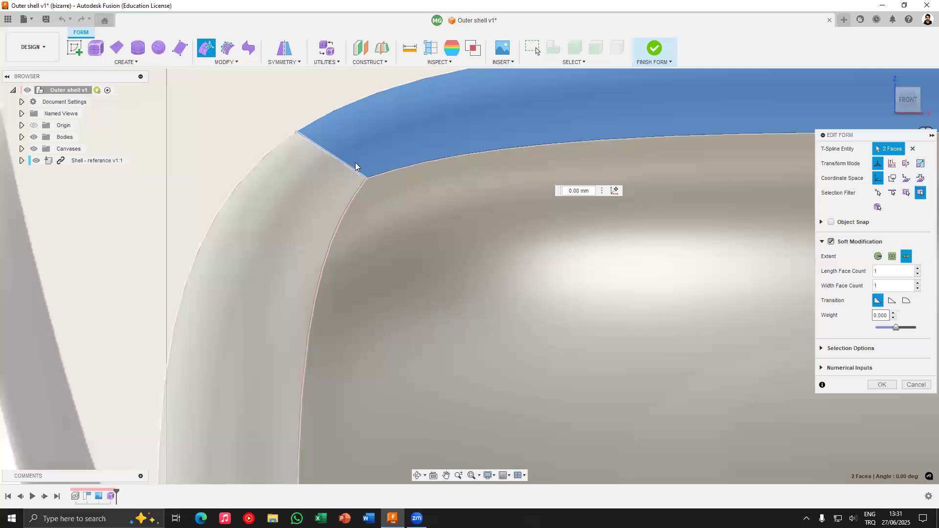
scroll(237, 203, down, 2)
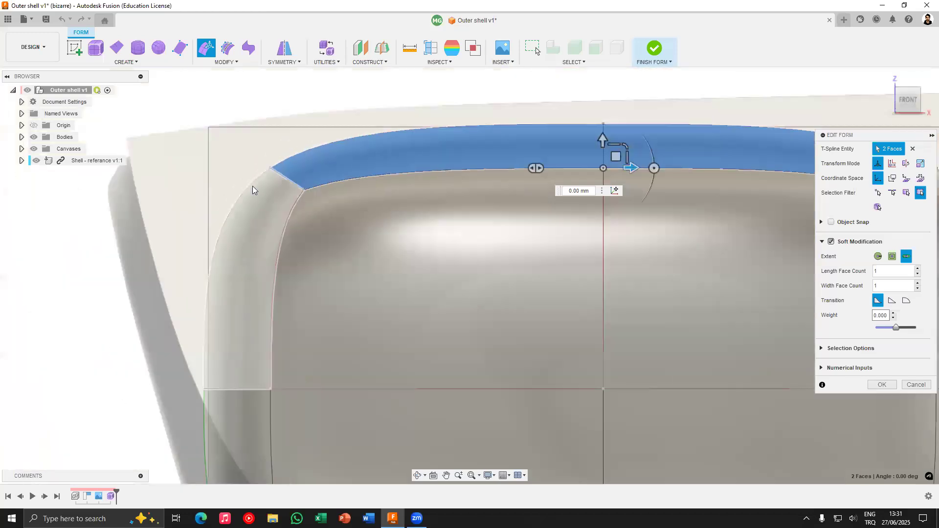
scroll(252, 190, down, 3)
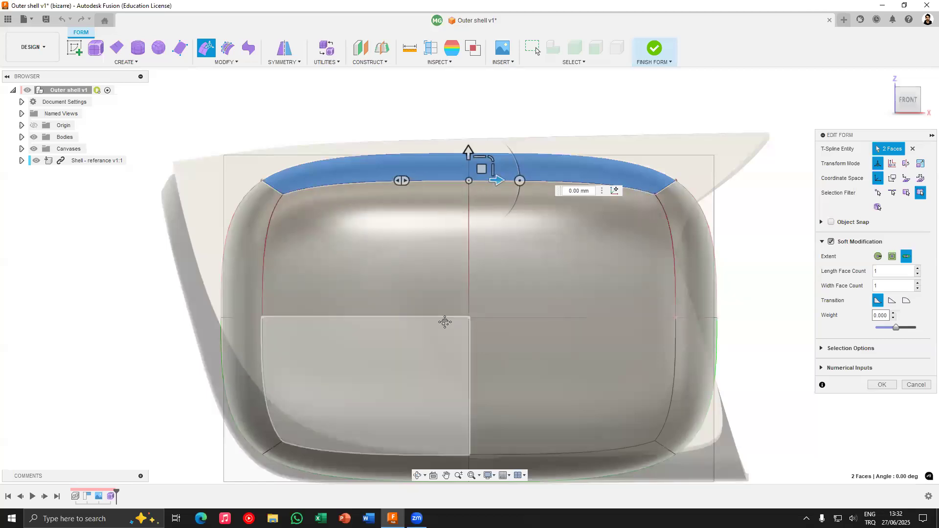
middle_drag(263, 454, 287, 388)
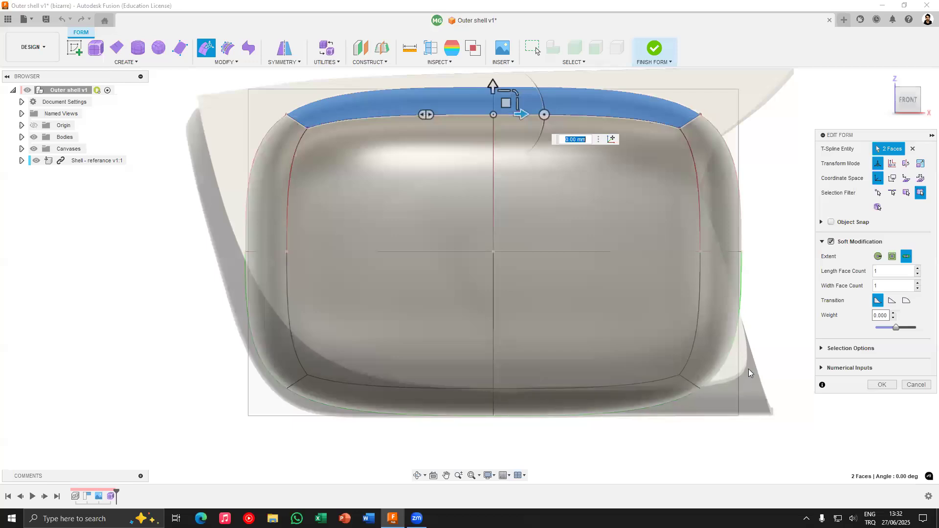
middle_drag(524, 145, 526, 196)
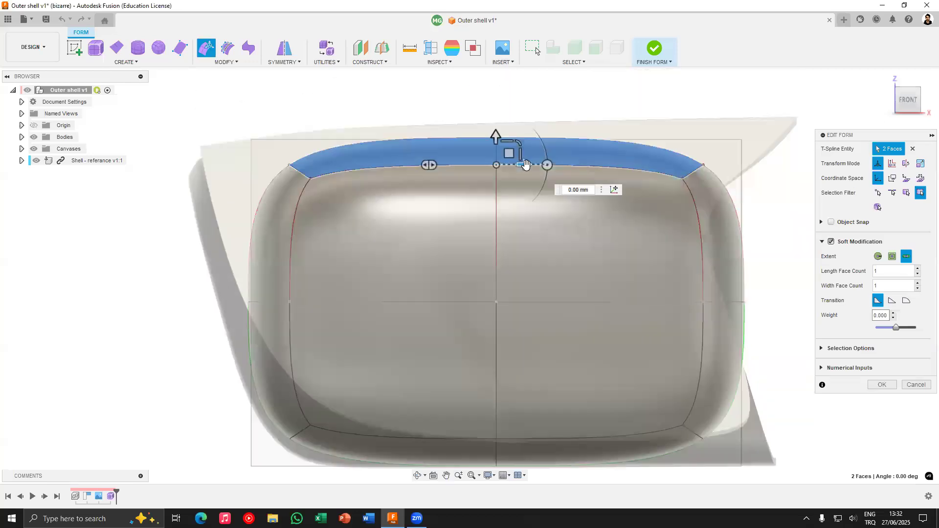
drag(526, 165, 264, 162)
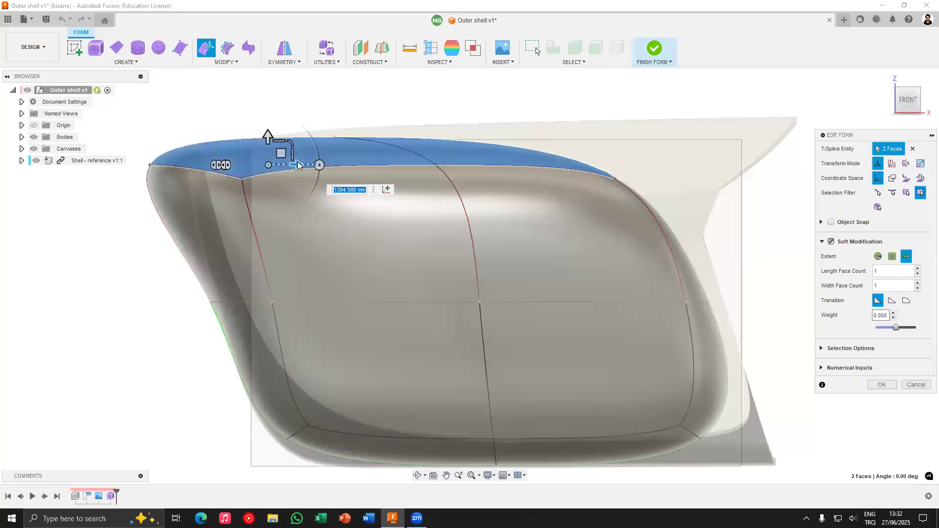
drag(297, 164, 509, 165)
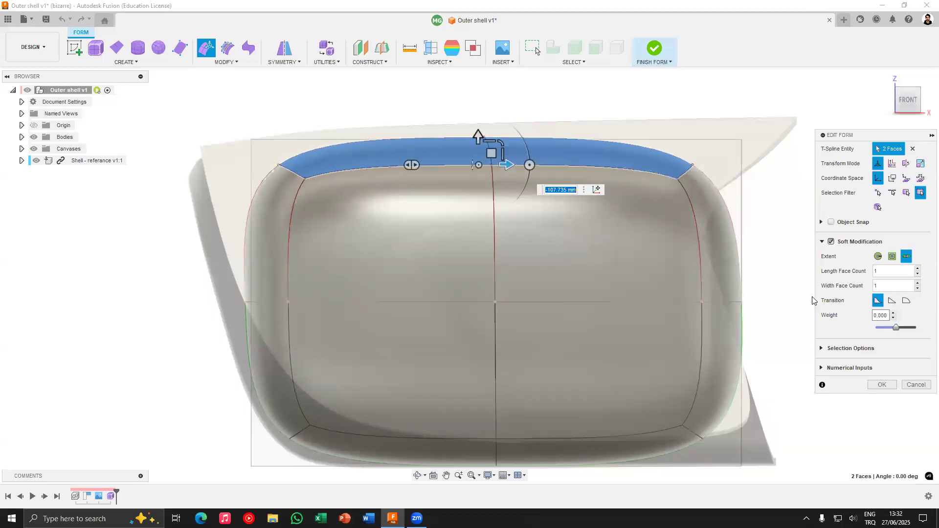
Set Soft Modification to the middle transition type with weight 0.190, and slide the selected top faces further toward negative X
click(892, 301)
click(900, 328)
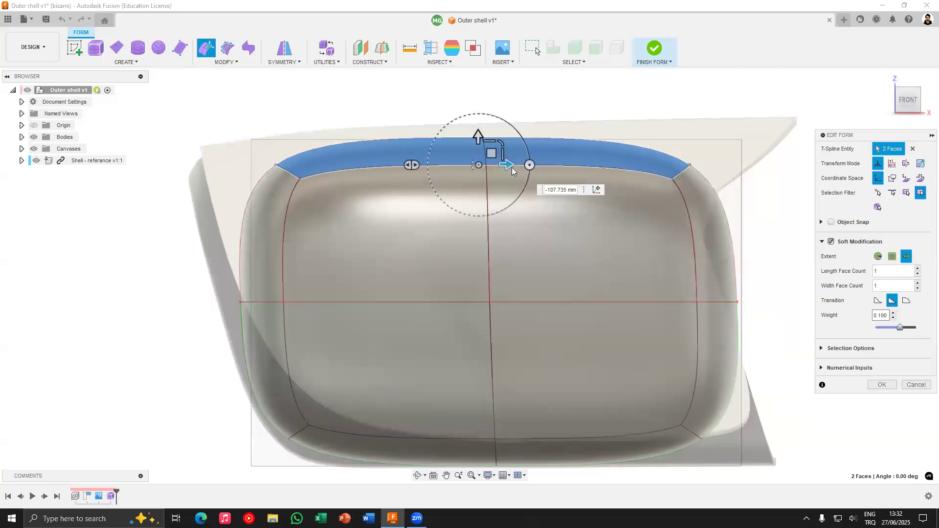
drag(509, 165, 447, 154)
Select the two front-side bottom faces and nudge them slightly toward positive X
middle_drag(422, 452, 427, 351)
click(414, 344)
shift+click(563, 346)
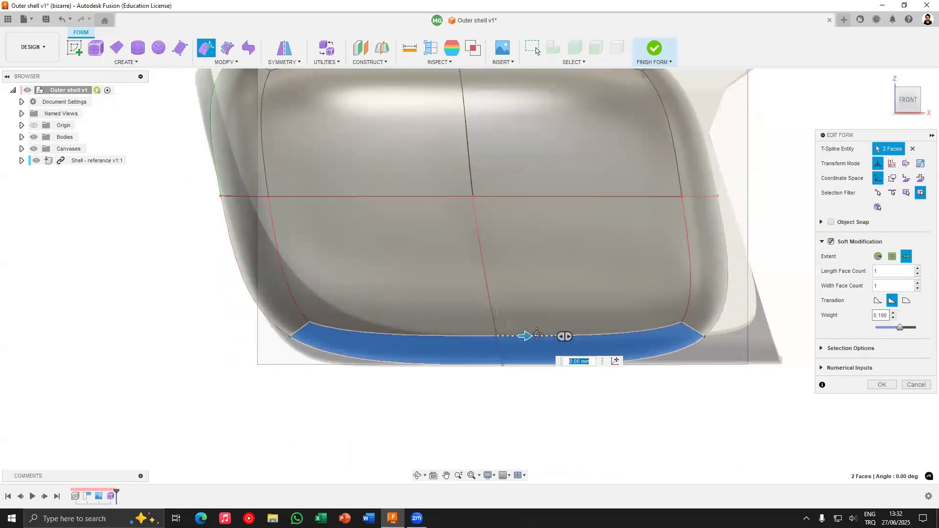
Reselect the two front-side top faces, slide them about 63 mm toward negative X, and clear the selection
middle_drag(439, 230, 440, 351)
click(420, 169)
shift+click(493, 168)
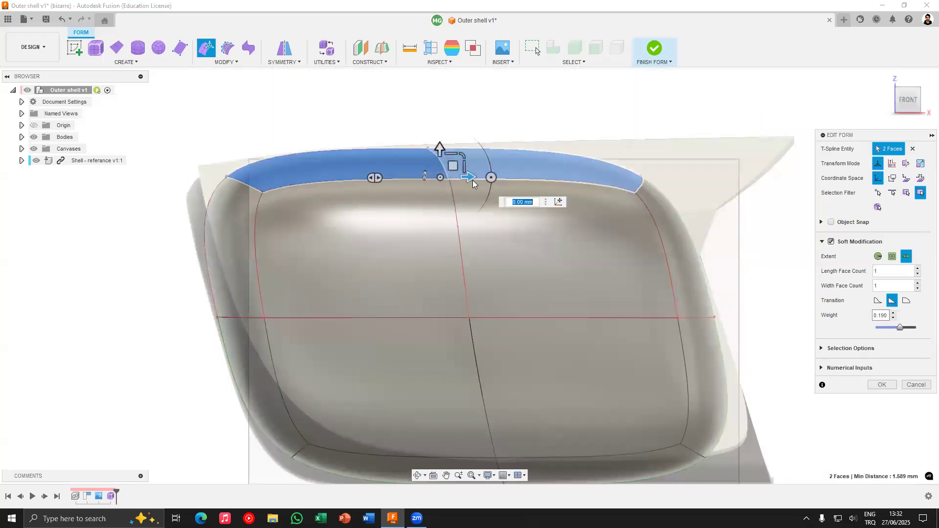
drag(466, 178, 457, 179)
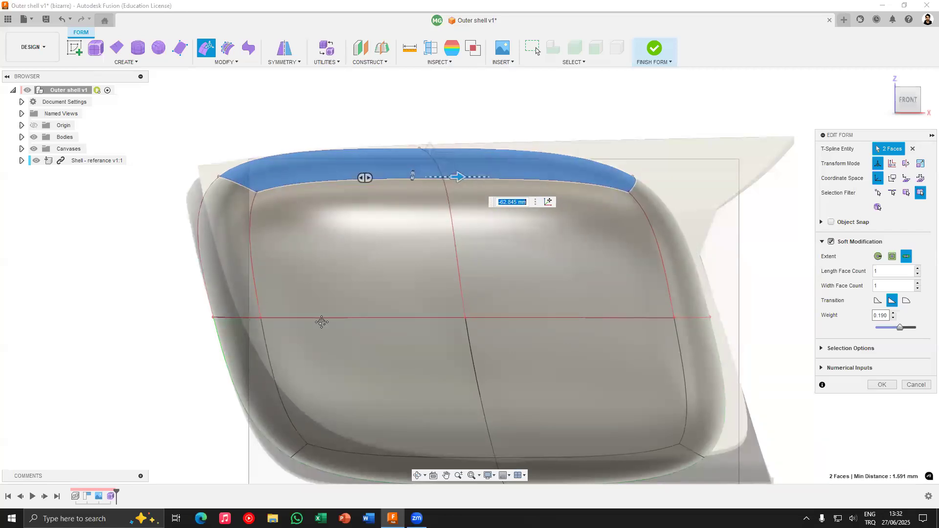
scroll(335, 325, down, 2)
middle_drag(336, 320, 338, 244)
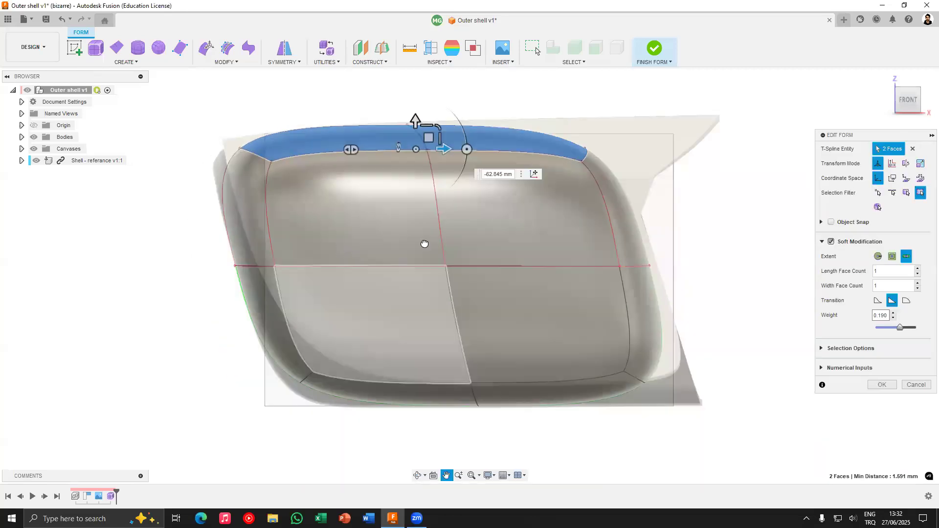
key(ctrl+z)
scroll(570, 176, down, 3)
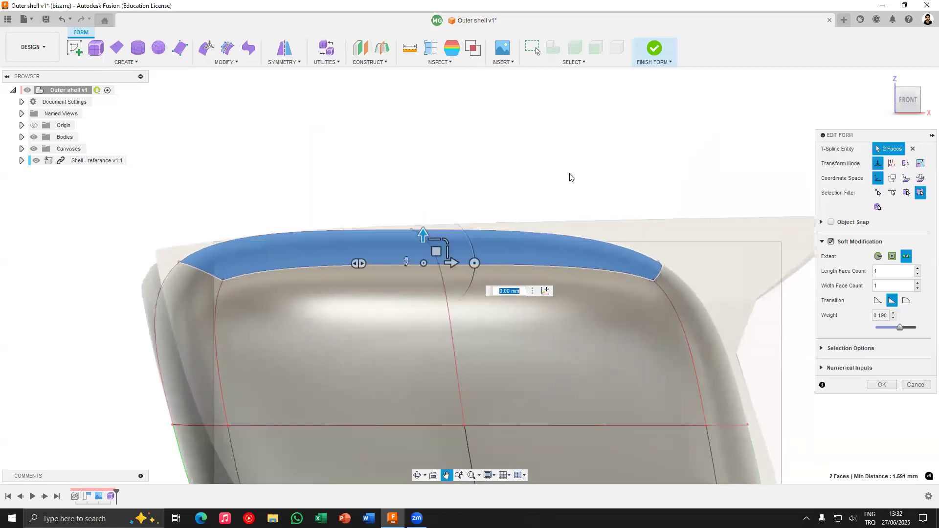
scroll(631, 426, up, 2)
key(Escape)
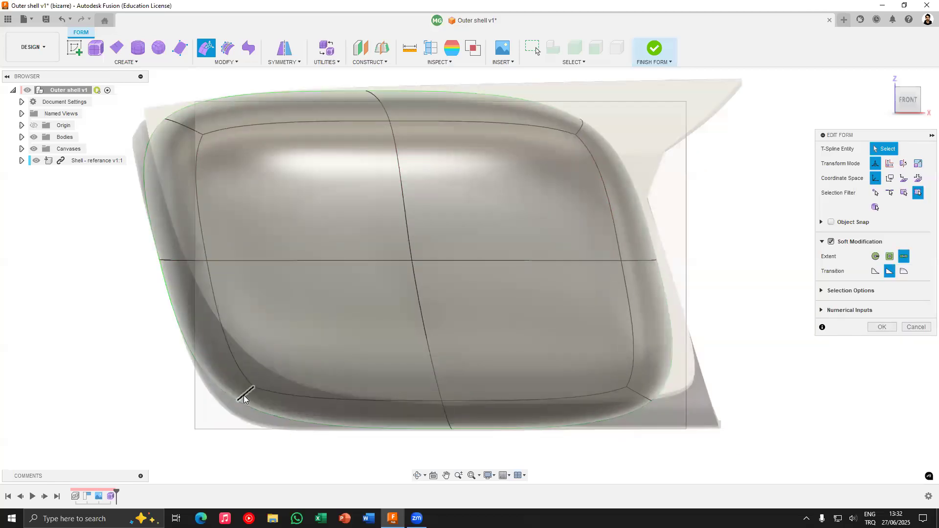
Raise the short middle edge between the two front-side top faces slightly along Z toward the canvas outline
scroll(358, 382, down, 3)
scroll(342, 230, up, 2)
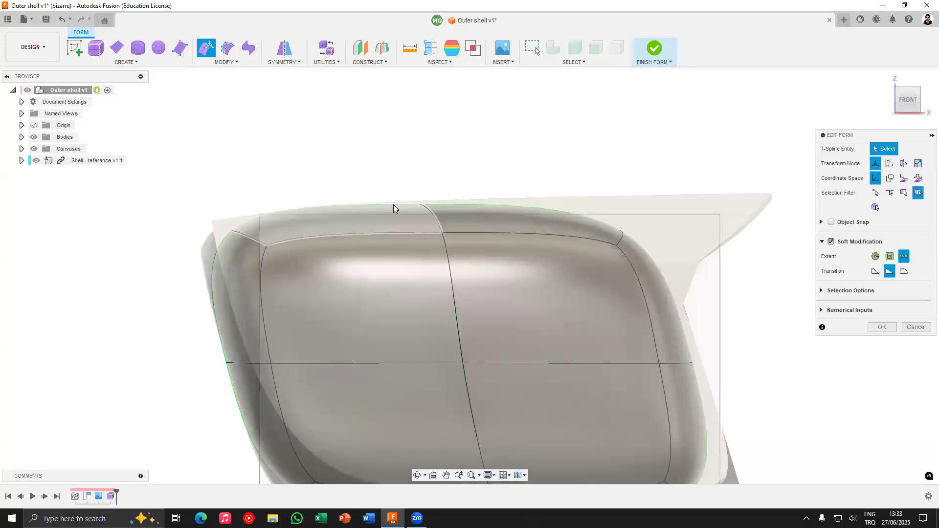
scroll(416, 201, up, 3)
click(437, 215)
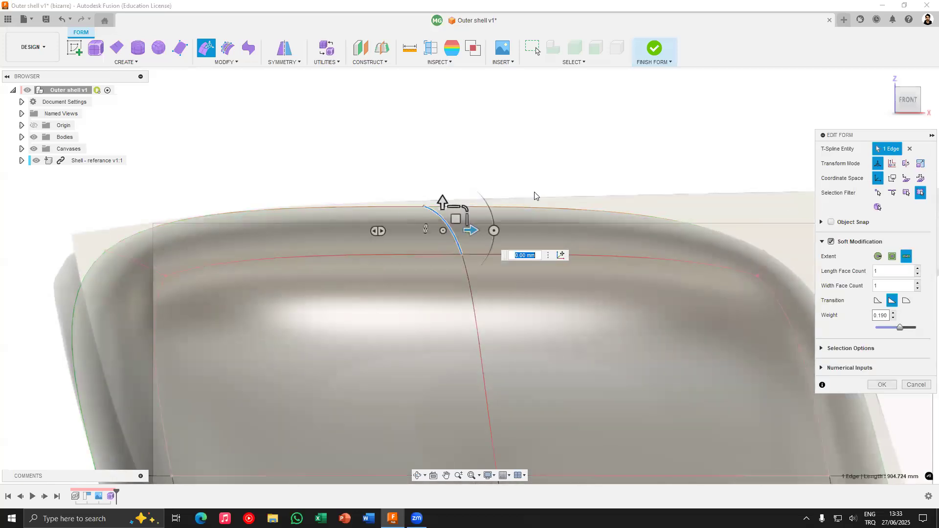
scroll(483, 196, down, 3)
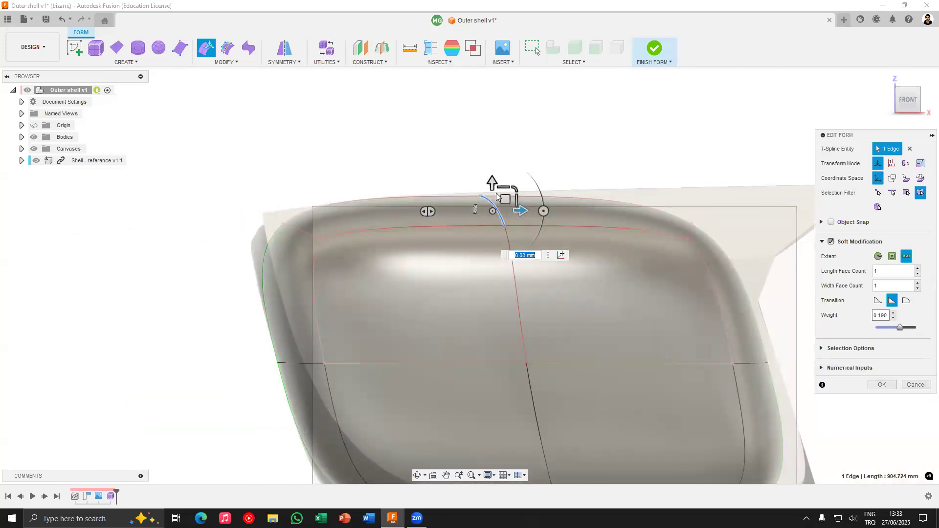
scroll(494, 193, up, 4)
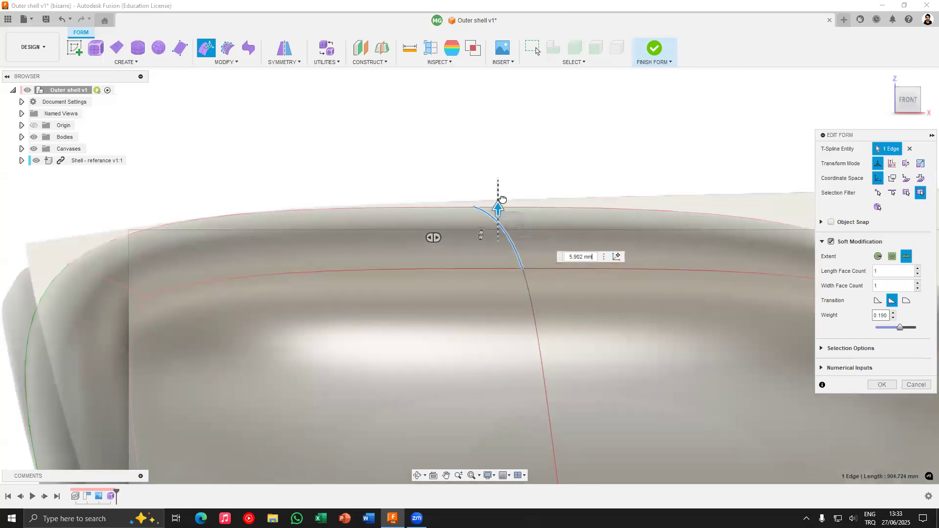
scroll(543, 157, down, 5)
scroll(458, 404, up, 5)
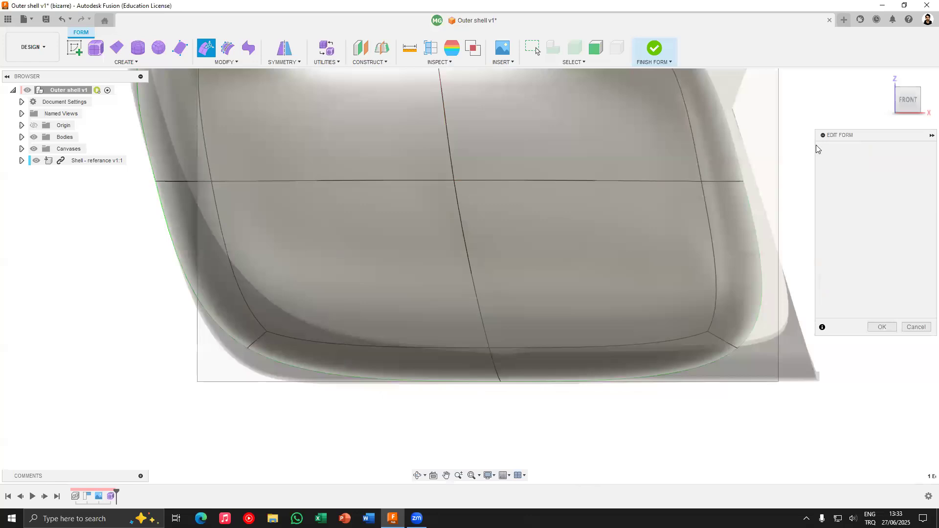
Face the body from the left, turn off Soft Modification, and move one upper corner edge inward and down
click(882, 100)
middle_drag(599, 257, 548, 274)
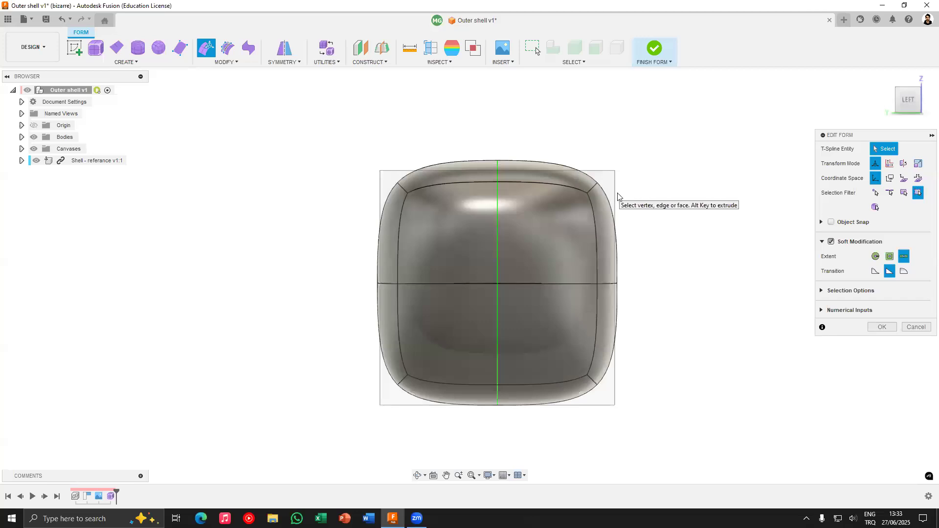
scroll(578, 173, up, 3)
click(831, 242)
click(614, 197)
scroll(614, 196, down, 3)
drag(607, 184, 563, 216)
Move the lower corner edges on the same side slightly outward, finish Edit Form, and return to the front view
middle_drag(591, 255, 582, 175)
scroll(602, 274, up, 1)
click(618, 355)
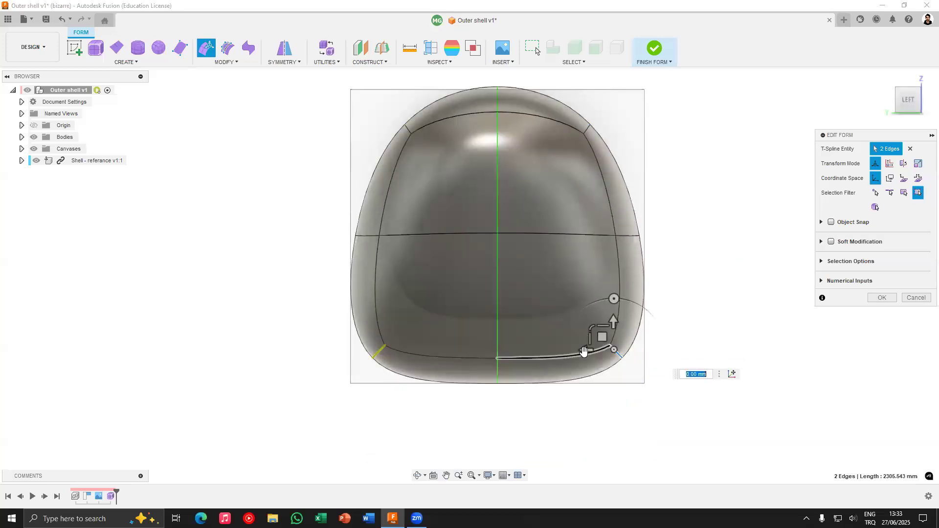
drag(613, 357, 630, 358)
middle_drag(586, 226, 568, 205)
click(620, 192)
click(882, 299)
click(908, 100)
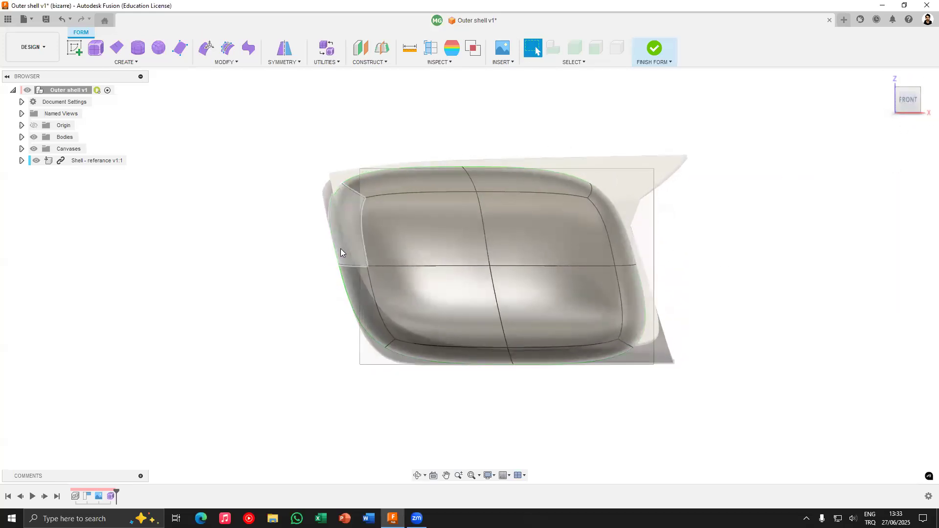
middle_drag(296, 269, 284, 281)
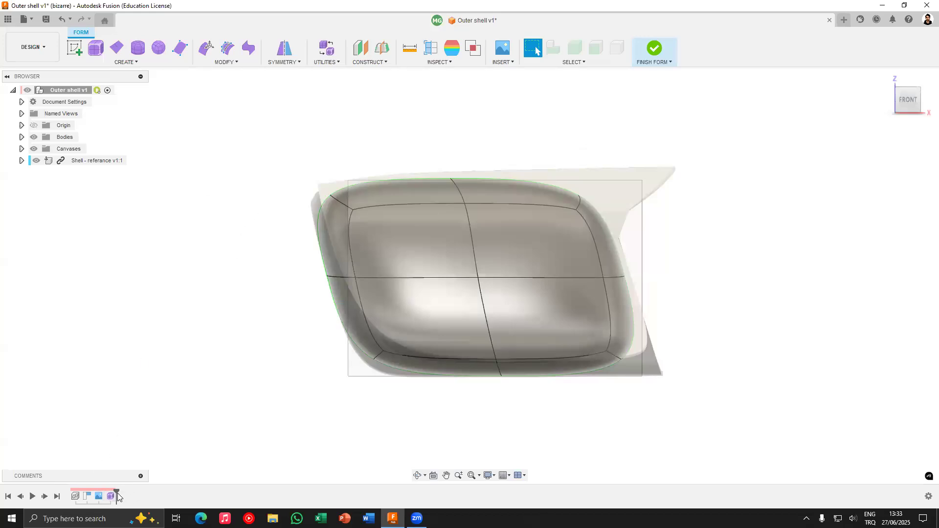
Expand the Bodies folder and save the design with the version description User Saved
click(219, 64)
click(22, 137)
click(61, 149)
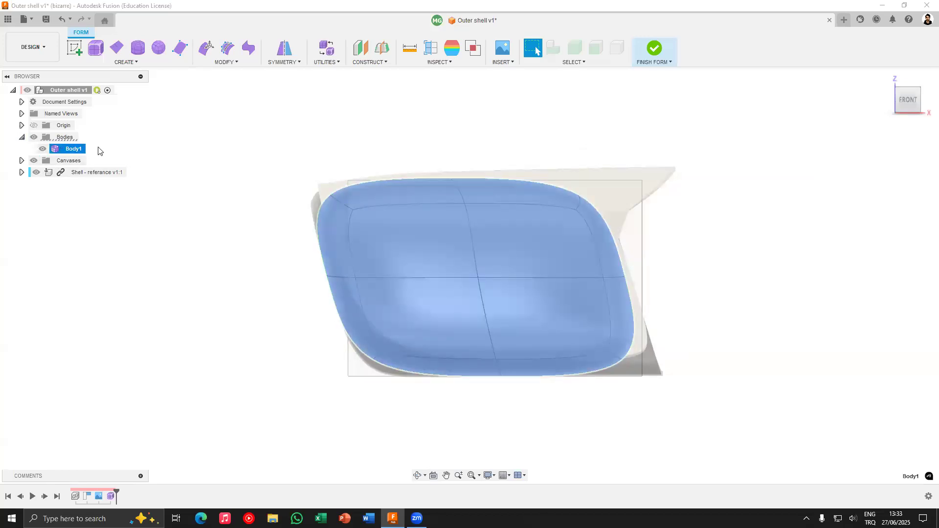
click(145, 130)
click(46, 20)
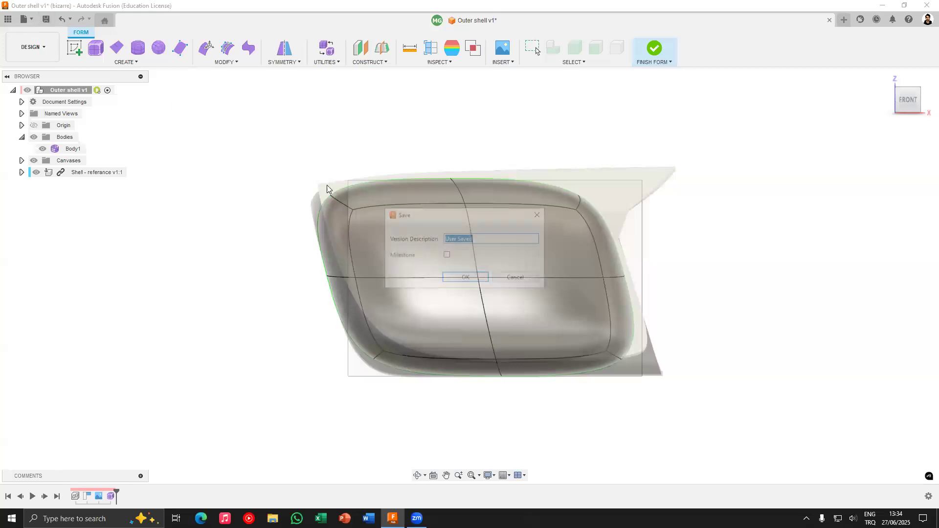
click(467, 277)
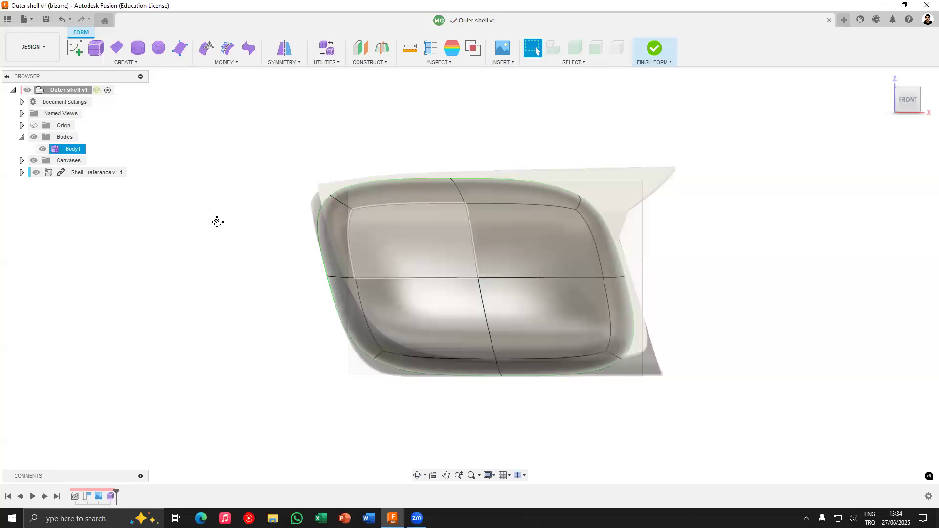
click(63, 151)
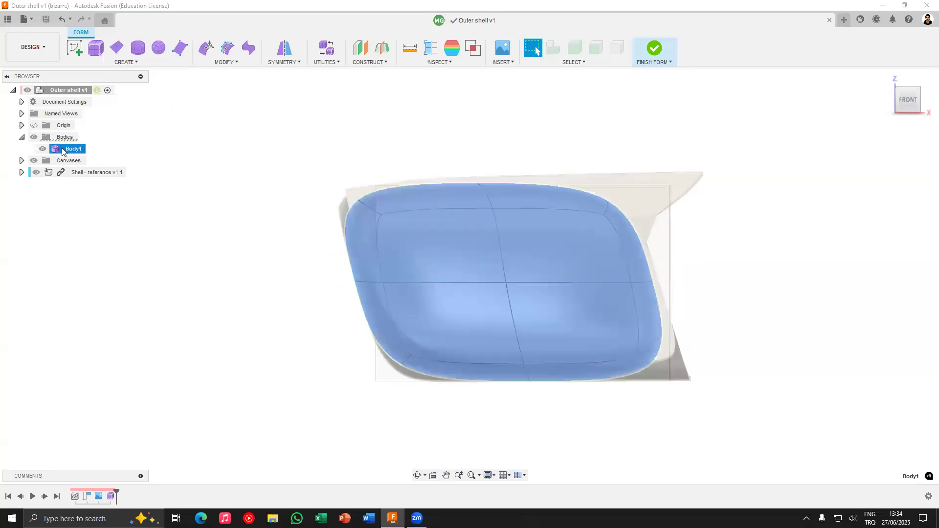
click(291, 274)
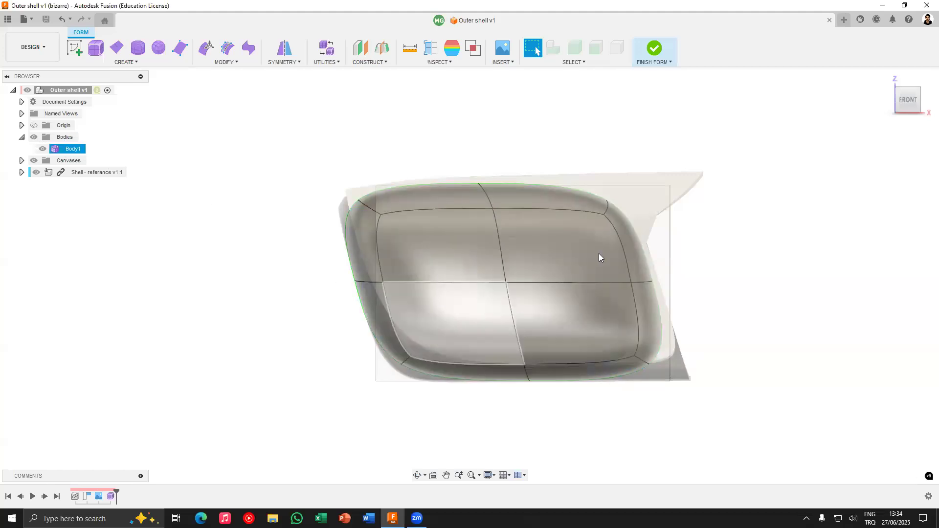
click(66, 148)
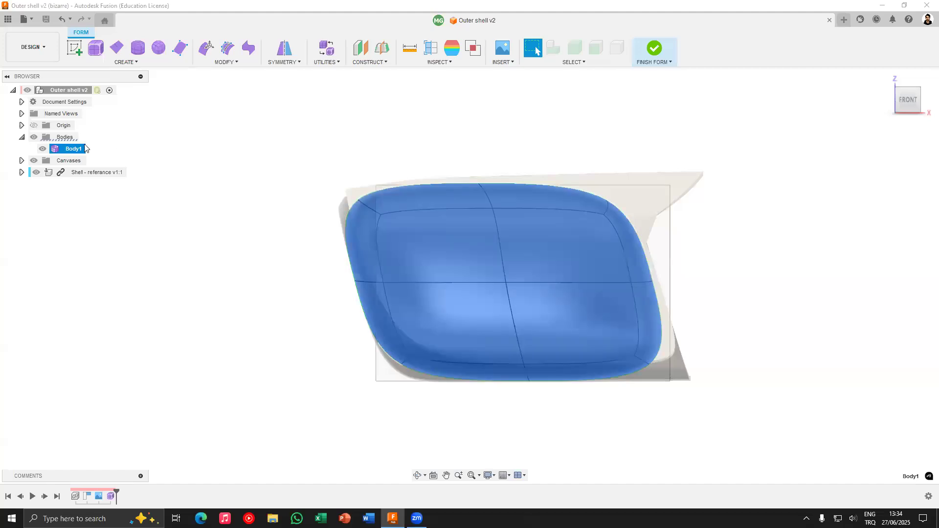
right_click(57, 151)
key(Escape)
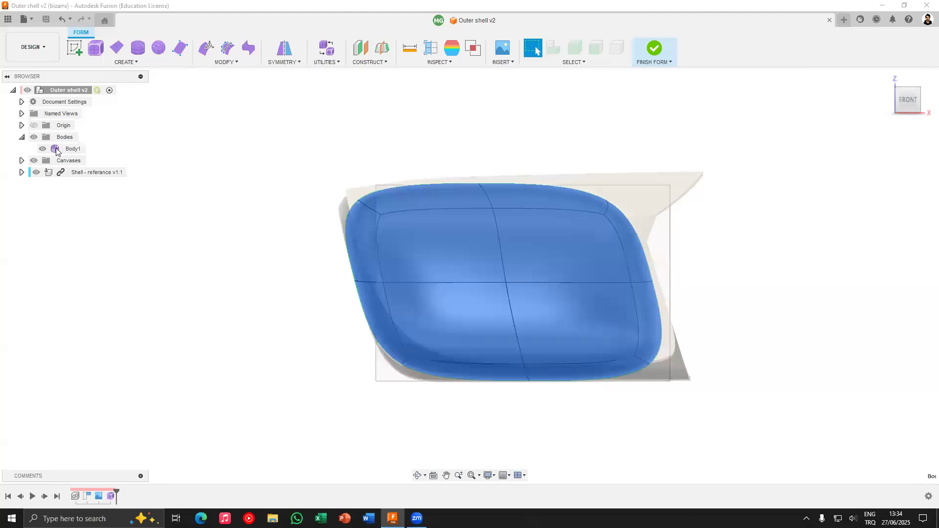
Duplicate Body1 inside the Bodies folder and hide the original body
right_click(56, 151)
key(Escape)
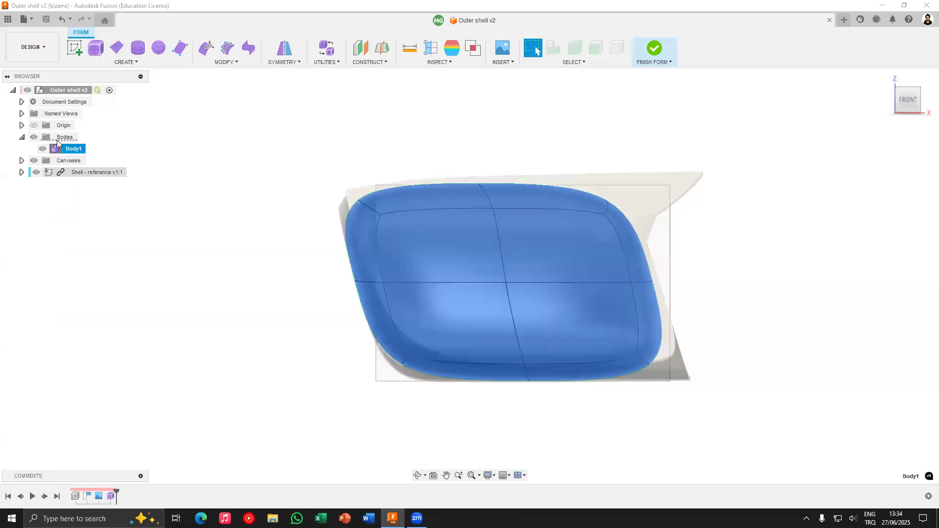
click(64, 137)
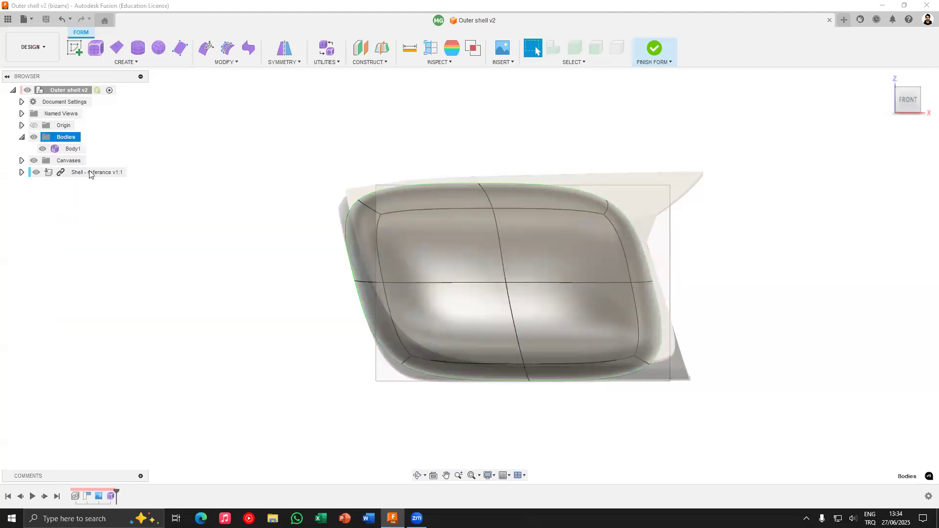
key(ctrl+v)
key(Return)
click(42, 149)
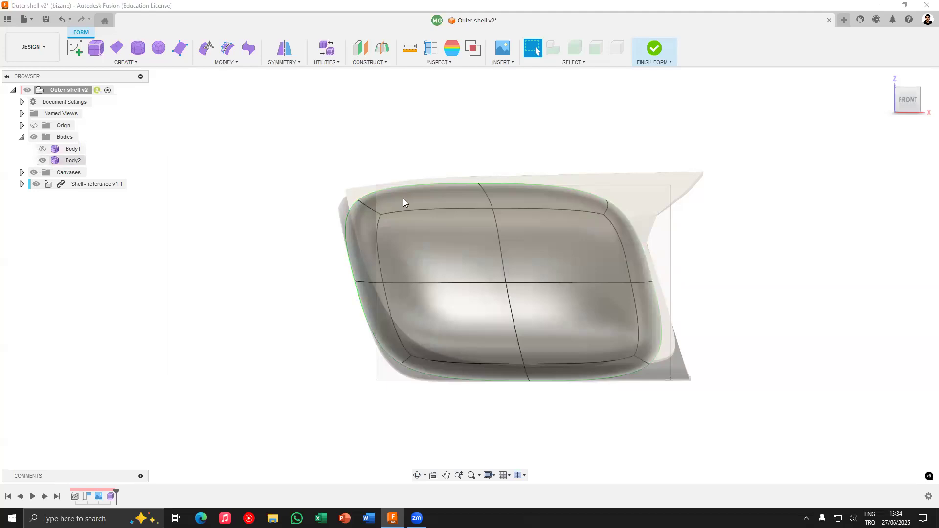
shift+middle_drag(254, 164, 322, 166)
click(205, 49)
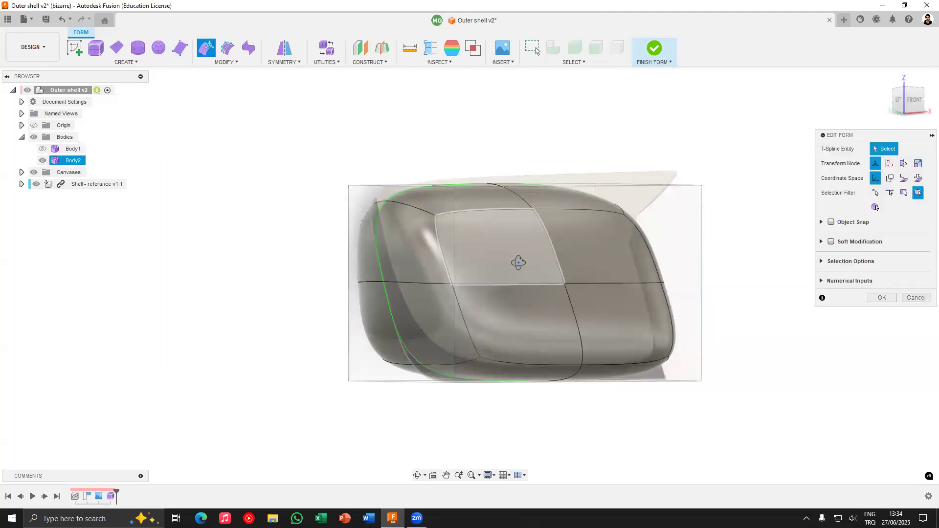
click(518, 263)
shift+middle_drag(521, 269, 423, 237)
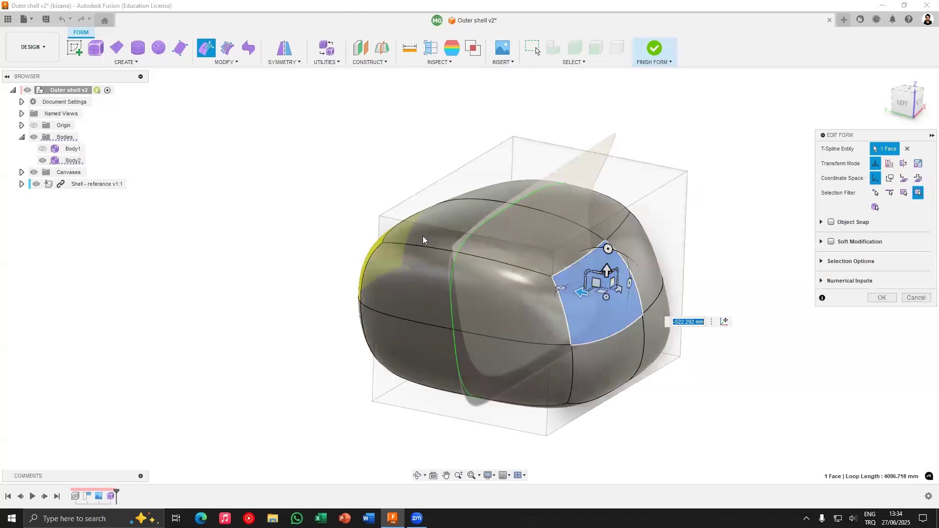
key(Escape)
shift+middle_drag(560, 307, 344, 293)
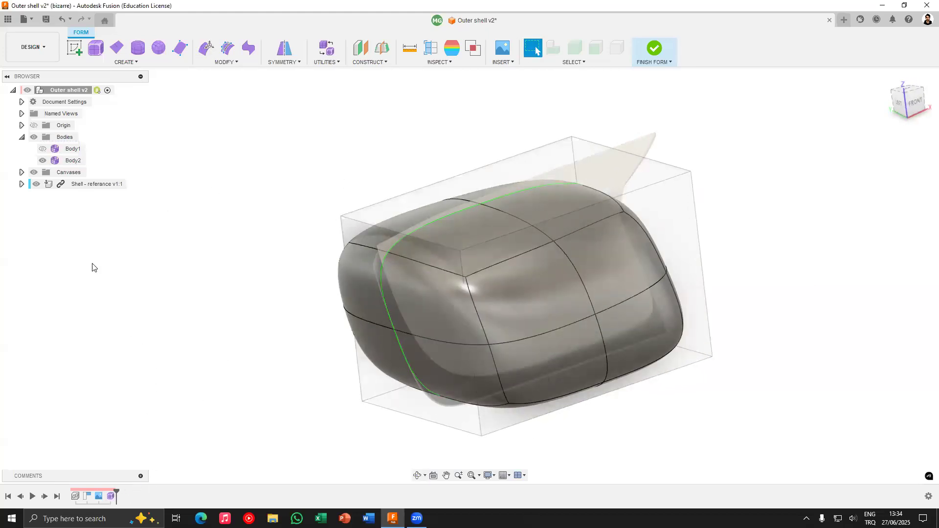
Compare Body1 and Body2 by toggling their visibility, and check Body2 against the canvas outline from the front
click(43, 161)
click(42, 149)
shift+middle_drag(470, 240, 577, 237)
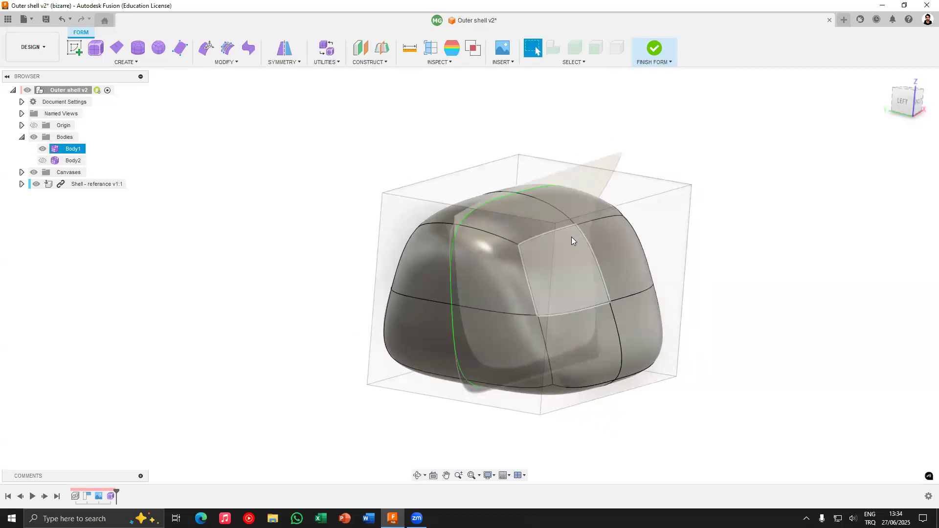
click(274, 201)
click(42, 149)
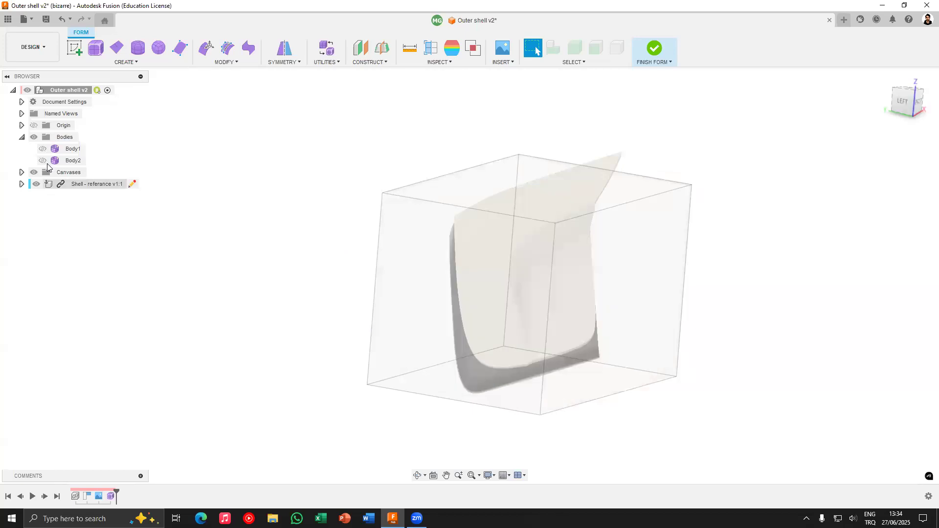
mouse_move(316, 217)
shift+middle_down()
mouse_move(285, 217)
mouse_move(304, 216)
shift+middle_up()
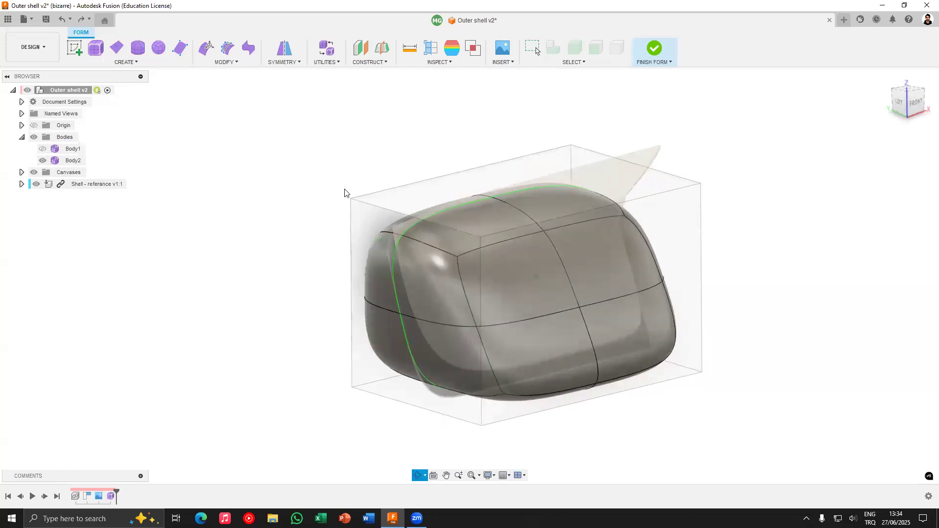
shift+middle_drag(345, 189, 274, 174)
middle_drag(308, 206, 255, 230)
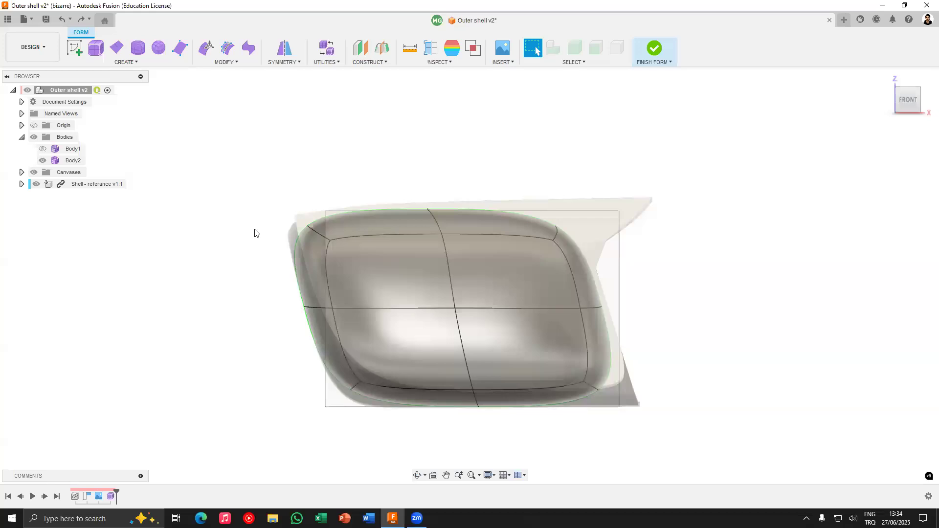
scroll(355, 290, up, 2)
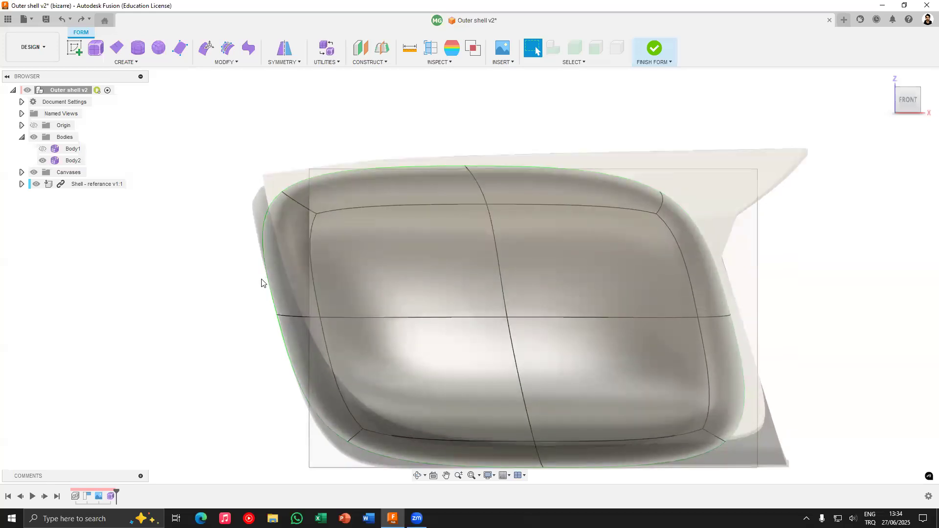
scroll(219, 228, down, 2)
click(70, 161)
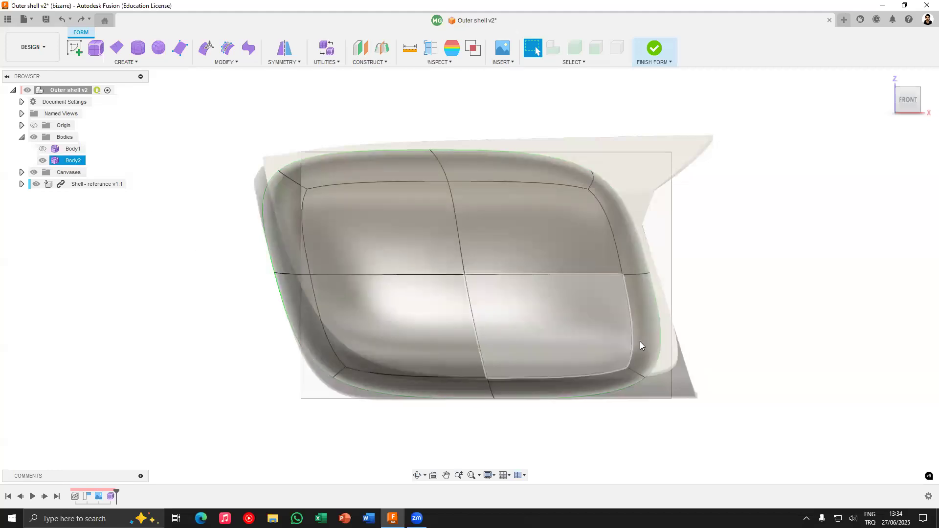
click(153, 241)
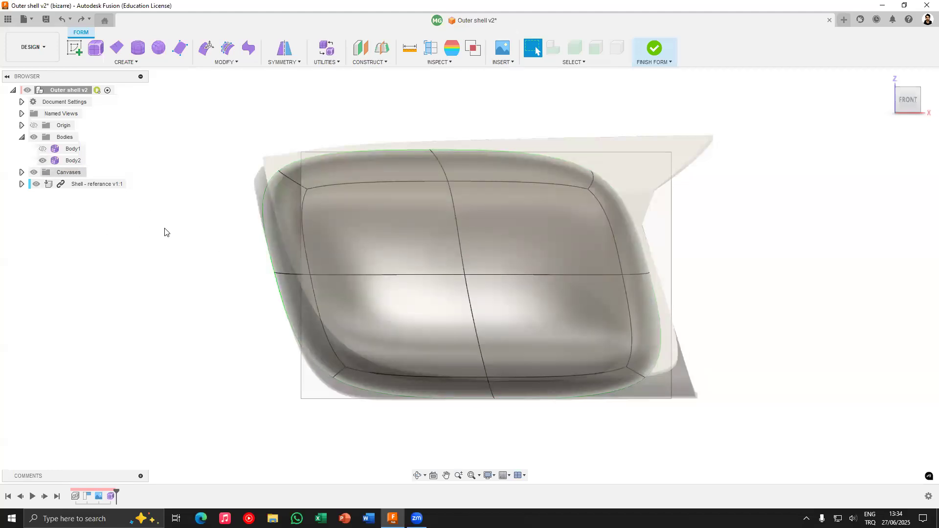
Hide Body2 and examine the recess outline on the side-image canvas
click(42, 160)
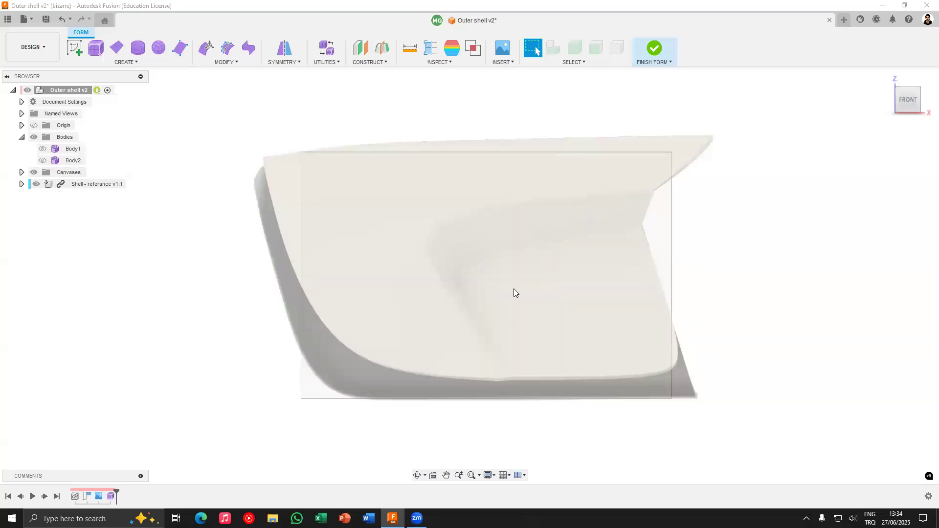
scroll(513, 293, down, 3)
scroll(491, 291, up, 3)
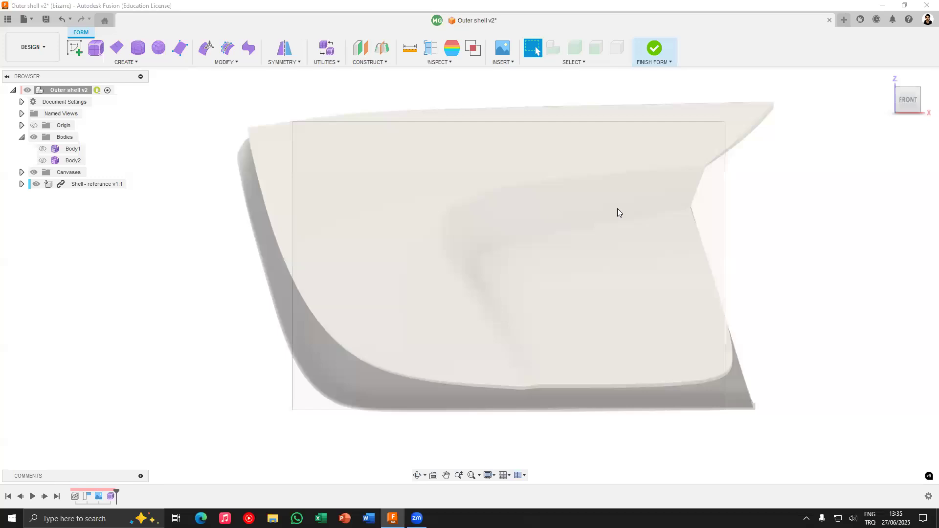
scroll(486, 201, down, 3)
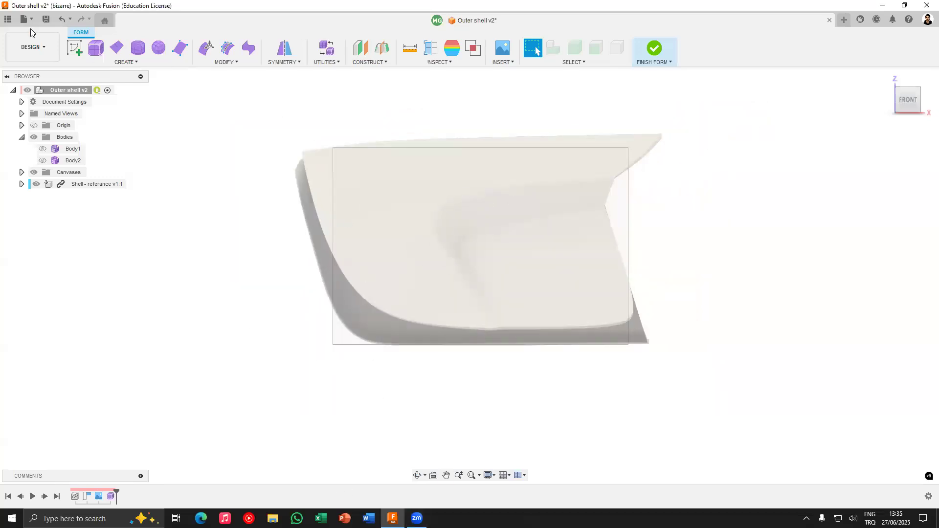
Open the photobooth_v3 vvv design from the Designathon folder and examine the recess on its side
click(8, 19)
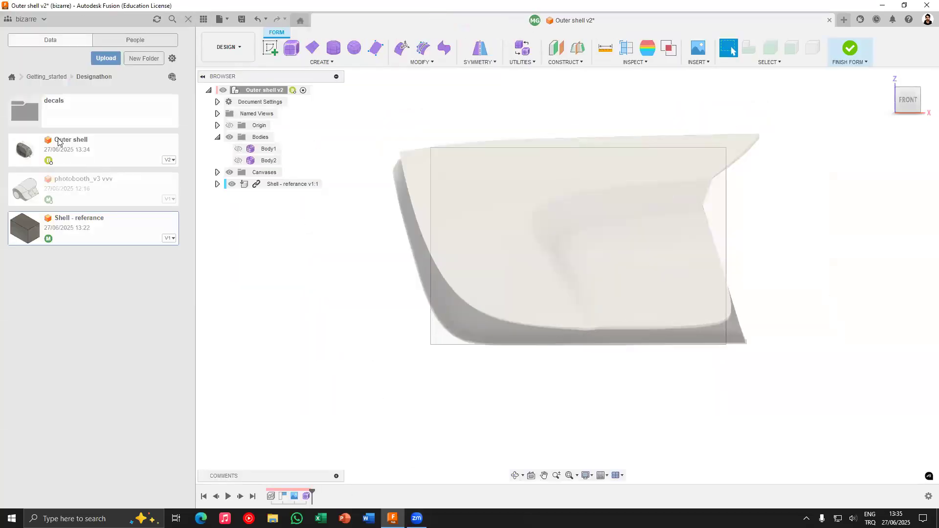
double_click(50, 187)
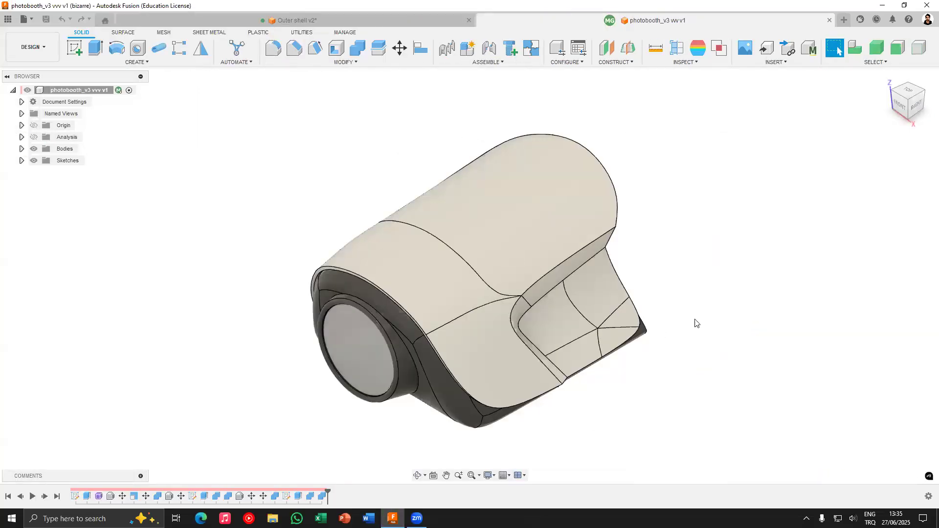
shift+middle_drag(696, 323, 417, 277)
scroll(416, 278, up, 5)
scroll(417, 278, down, 5)
click(311, 206)
shift+middle_drag(390, 231, 690, 292)
click(656, 226)
scroll(652, 281, down, 3)
Return to the Outer shell design and show Body2
click(334, 20)
middle_drag(493, 281, 462, 283)
click(43, 161)
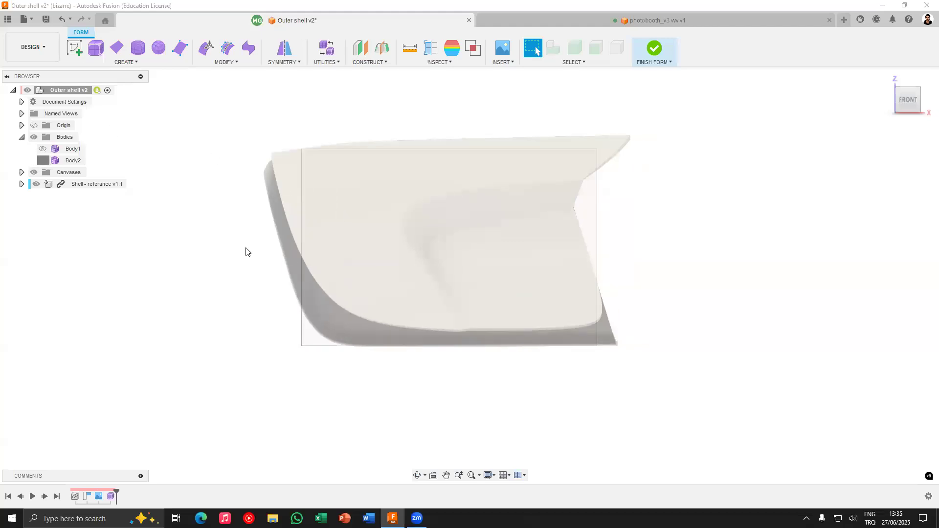
Examine the four front-side faces of Body2 against the recess area on the canvas
click(518, 277)
scroll(443, 242, up, 3)
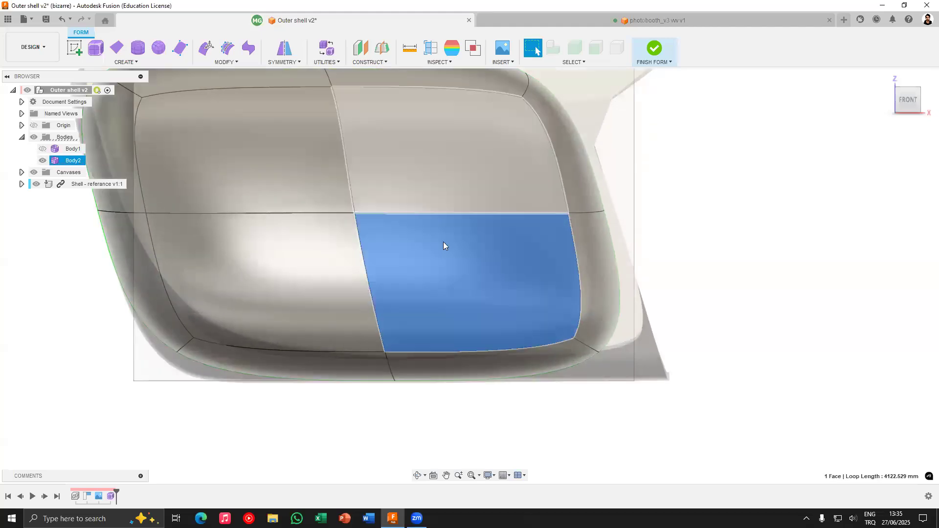
scroll(455, 247, down, 3)
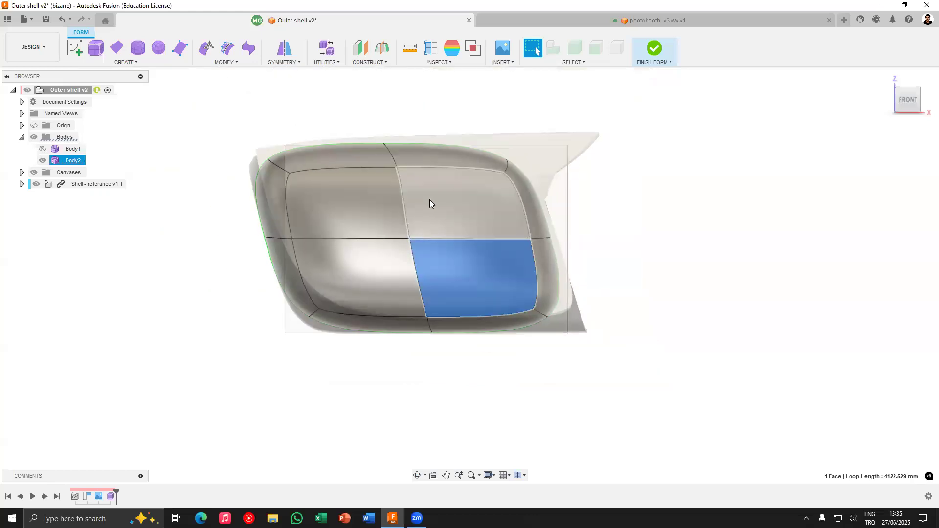
scroll(438, 258, up, 2)
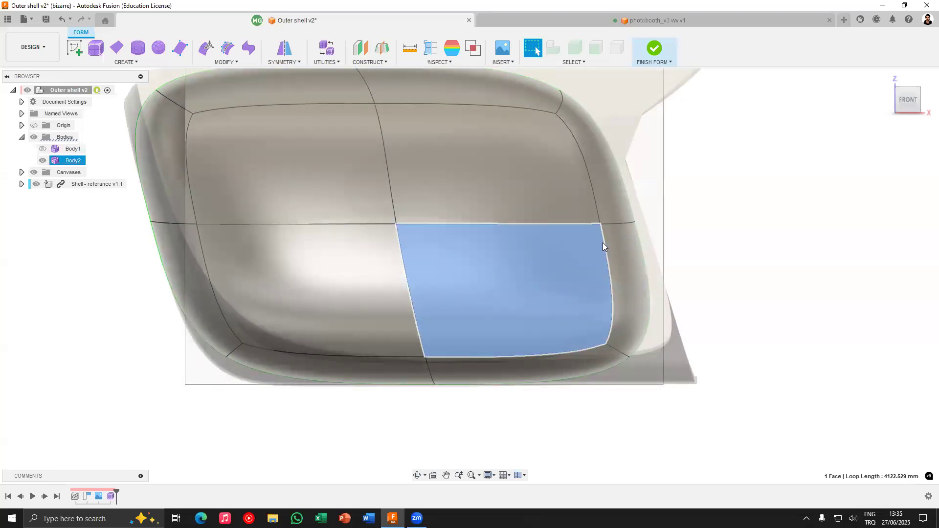
middle_drag(464, 302, 499, 325)
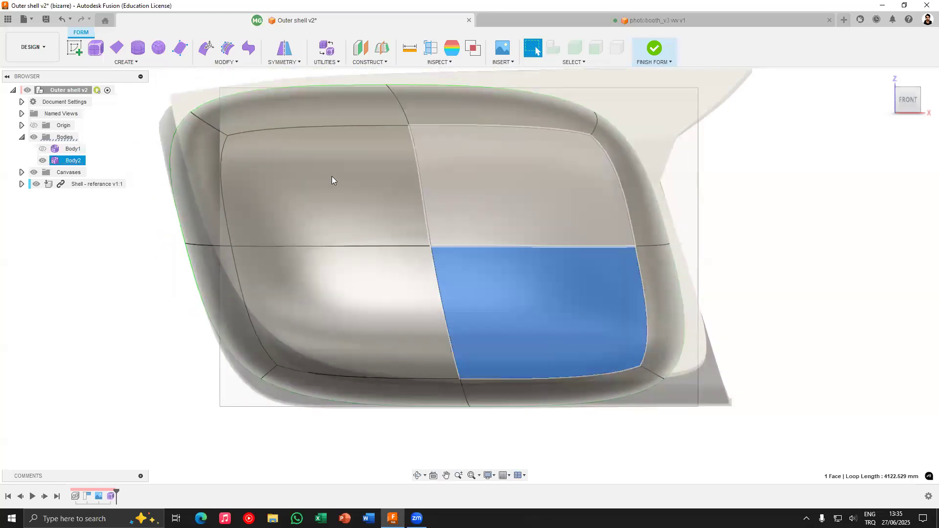
double_click(332, 180)
shift+click(341, 321)
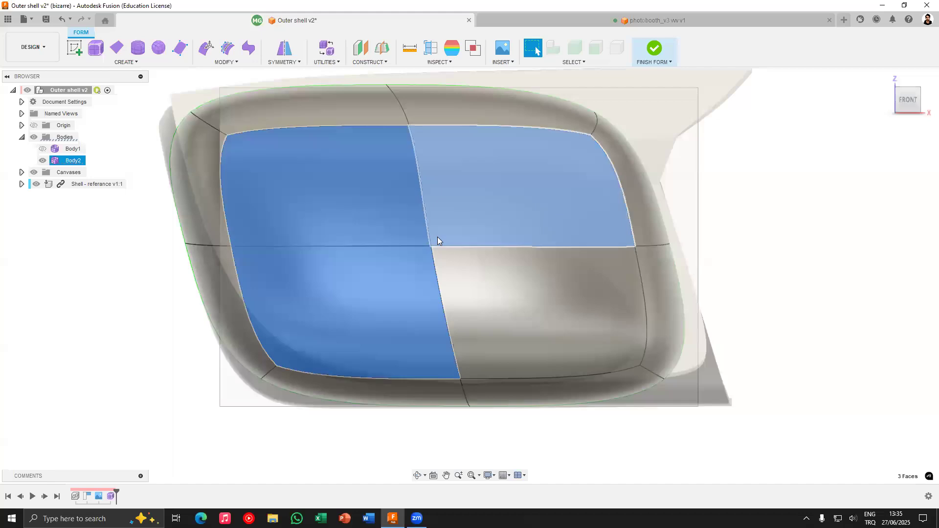
scroll(450, 252, down, 4)
click(758, 321)
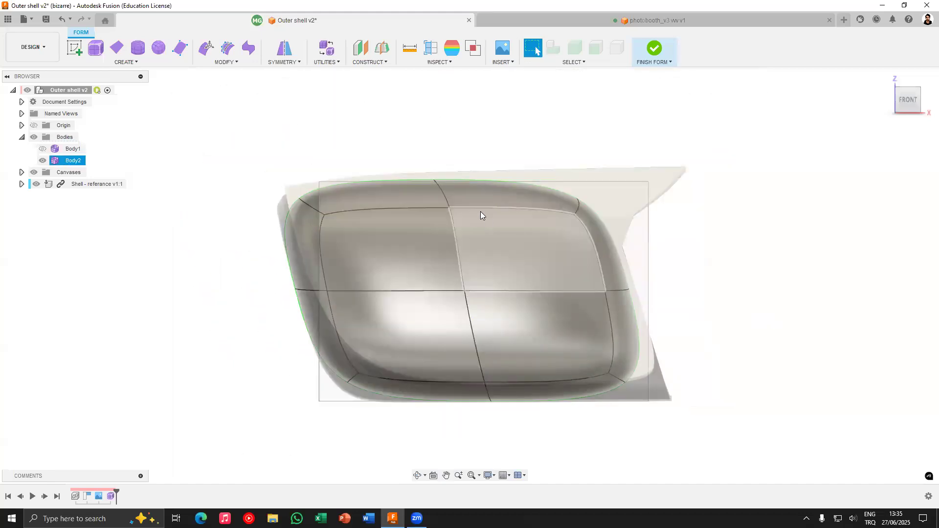
Insert a Simple, Single edge at location 0.50 above the two upper lengthwise edges on Body2's front side
shift+middle_drag(480, 207, 516, 219)
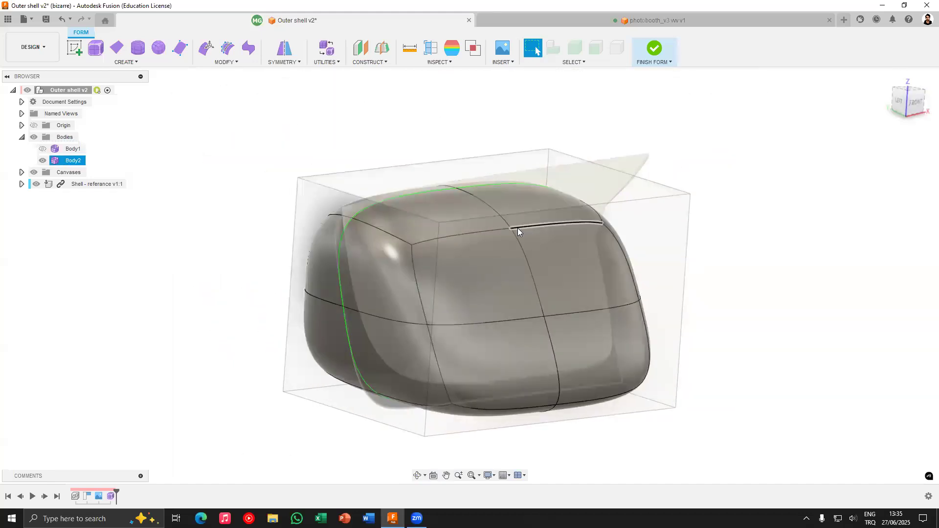
click(518, 228)
shift+click(454, 235)
shift+middle_drag(554, 233, 494, 218)
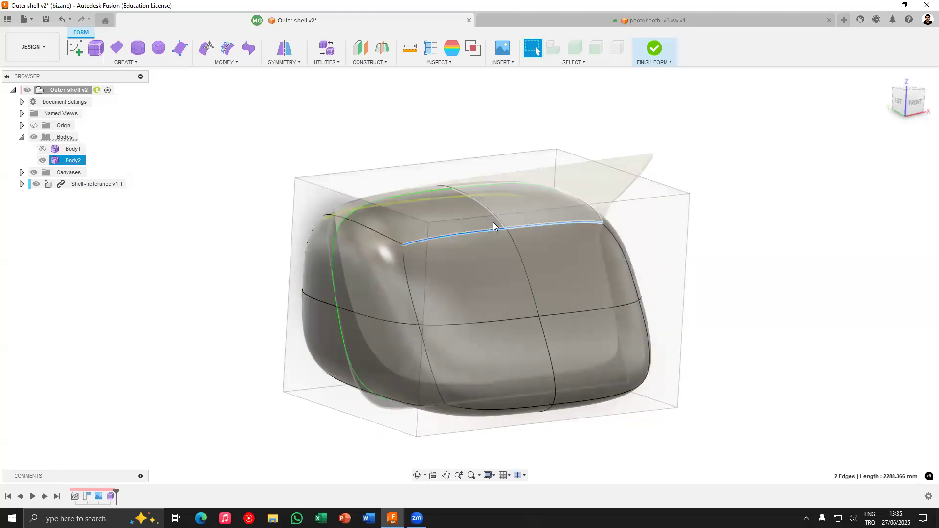
click(226, 62)
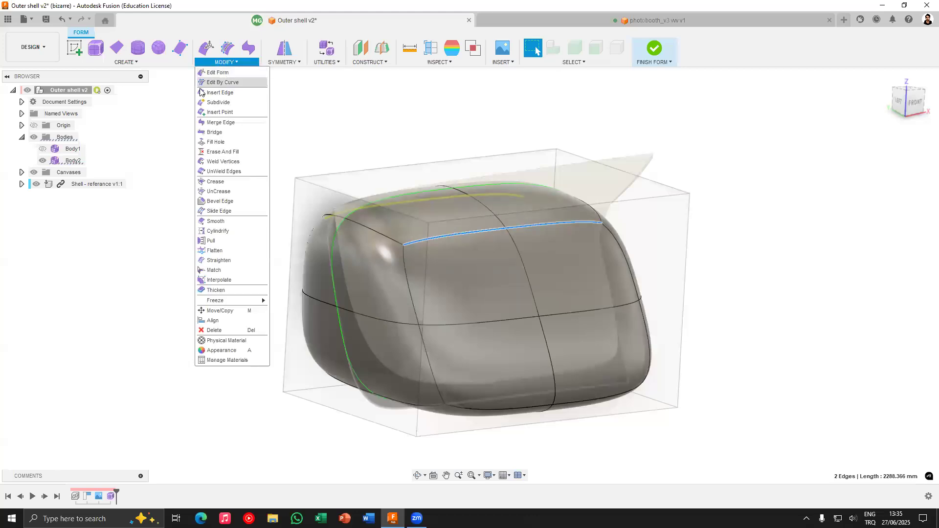
click(213, 95)
scroll(447, 204, up, 4)
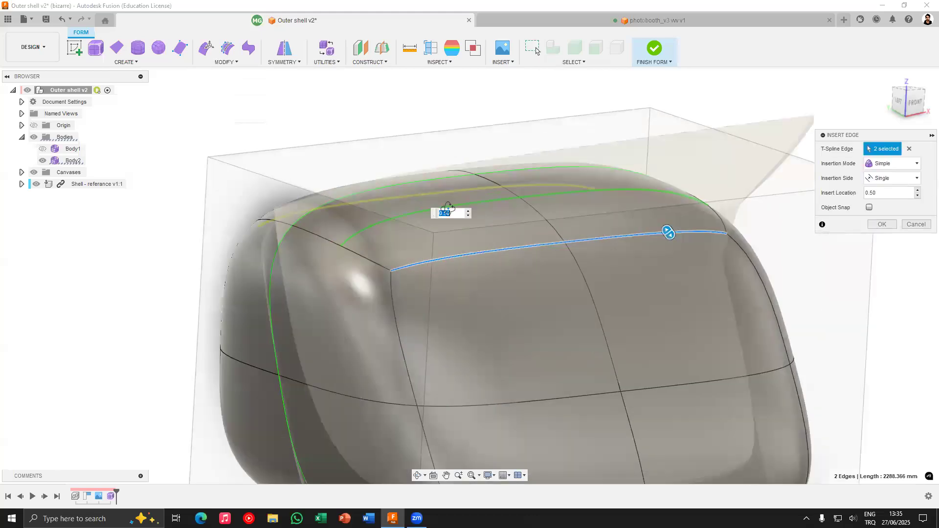
shift+middle_drag(279, 169, 330, 194)
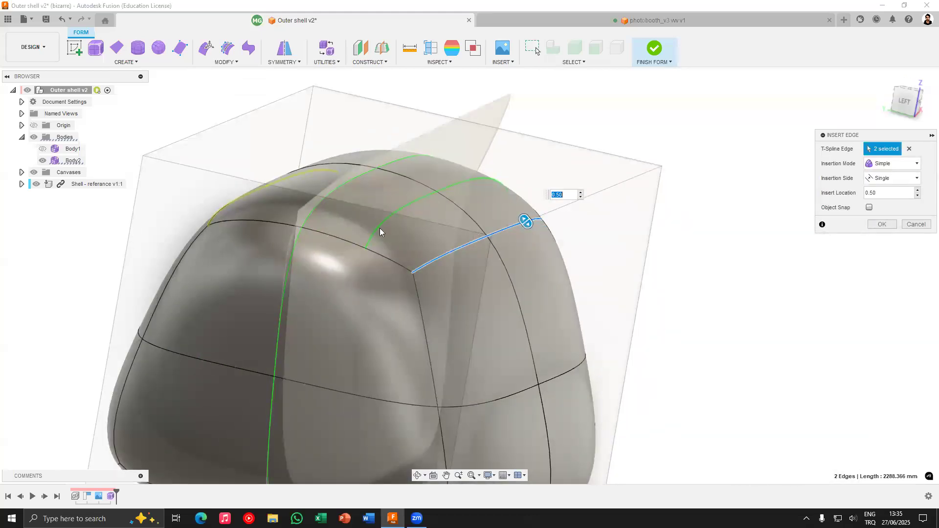
shift+middle_drag(663, 217, 476, 200)
Insert another edge loop around Body2 beside the middle cross loop, on its negative-X side
double_click(538, 199)
click(221, 62)
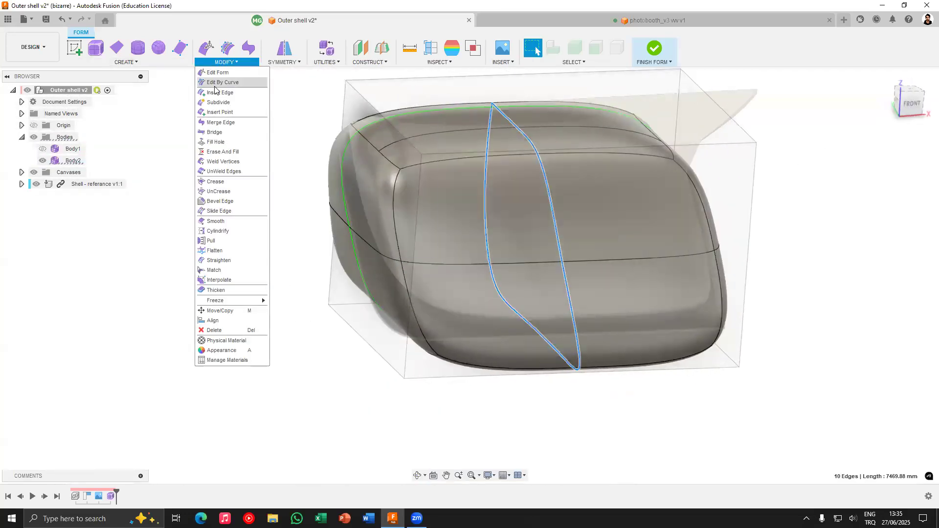
click(219, 92)
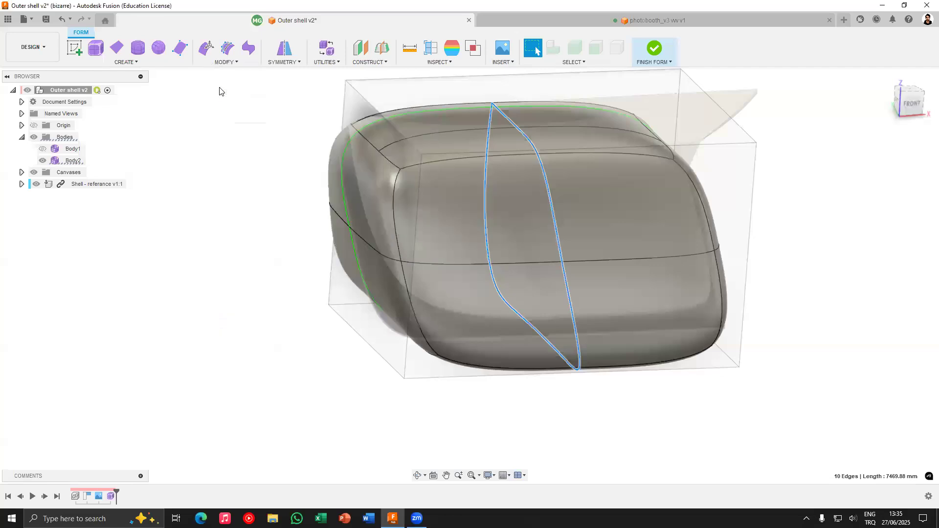
click(881, 225)
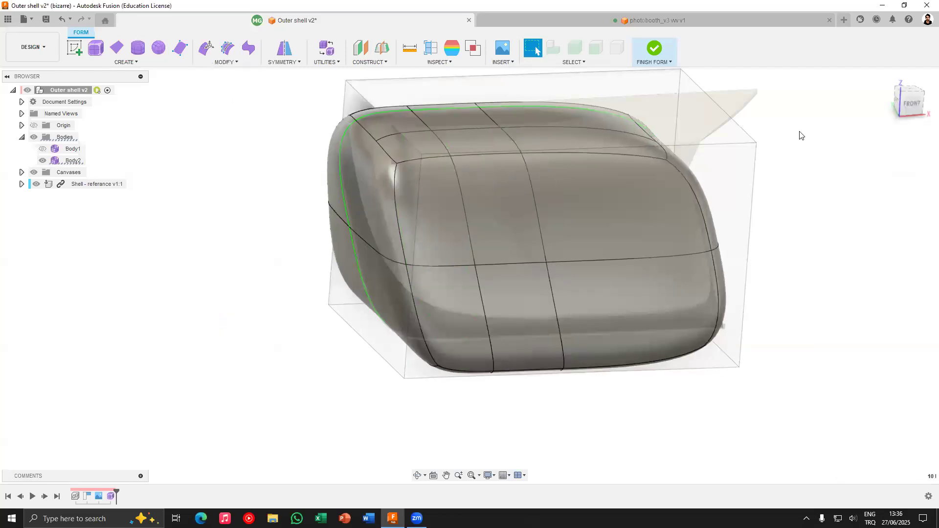
Examine the faces on Body2's front side and upper edge against the recess area on the canvas
click(911, 99)
click(498, 279)
ctrl+click(505, 249)
ctrl+click(620, 230)
middle_drag(525, 238, 449, 260)
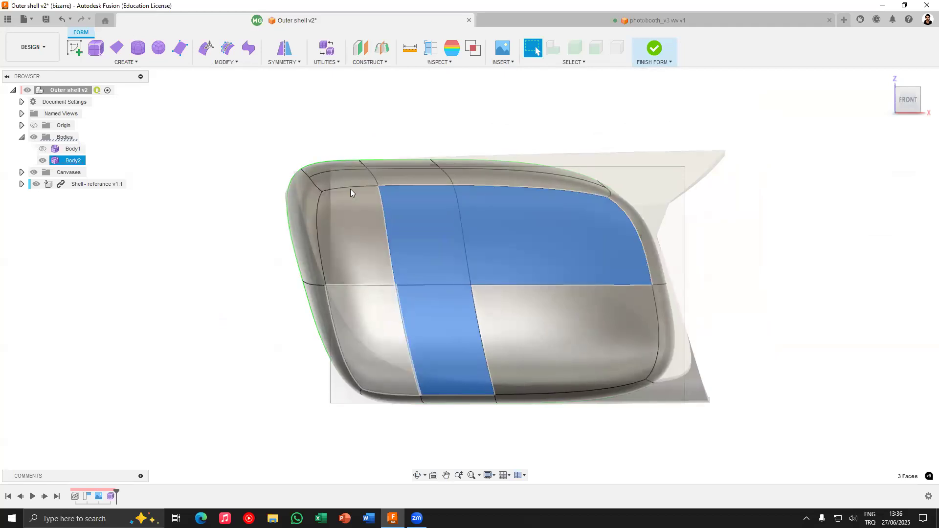
click(418, 182)
ctrl+click(381, 179)
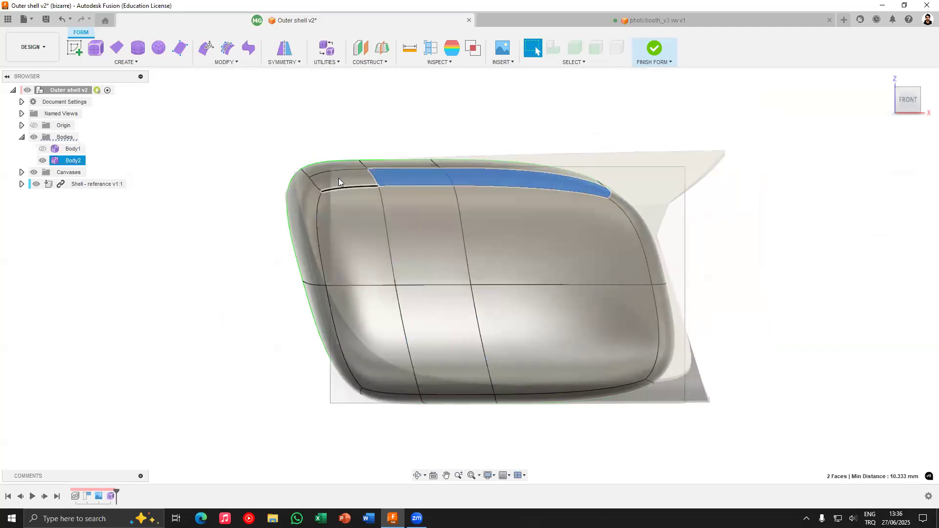
ctrl+click(355, 238)
ctrl+click(373, 318)
shift+middle_drag(728, 275, 747, 284)
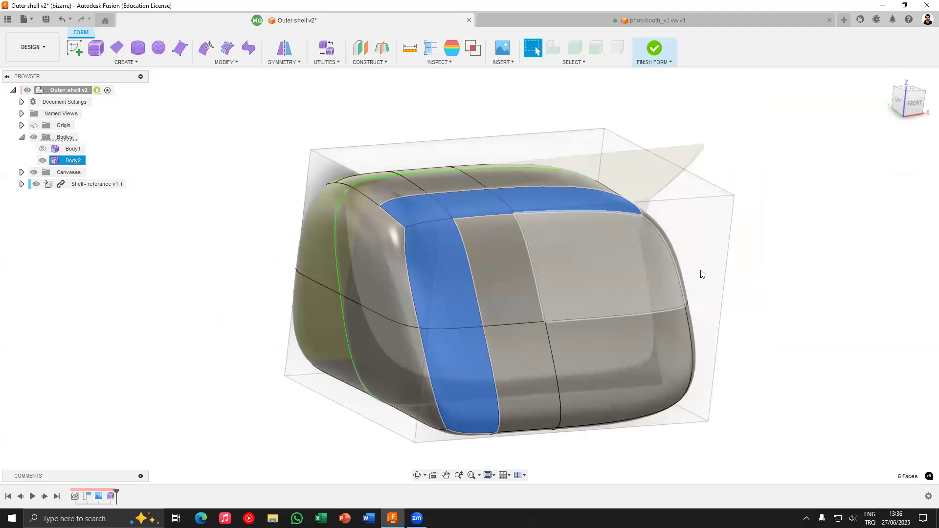
shift+middle_drag(753, 202, 741, 216)
click(913, 104)
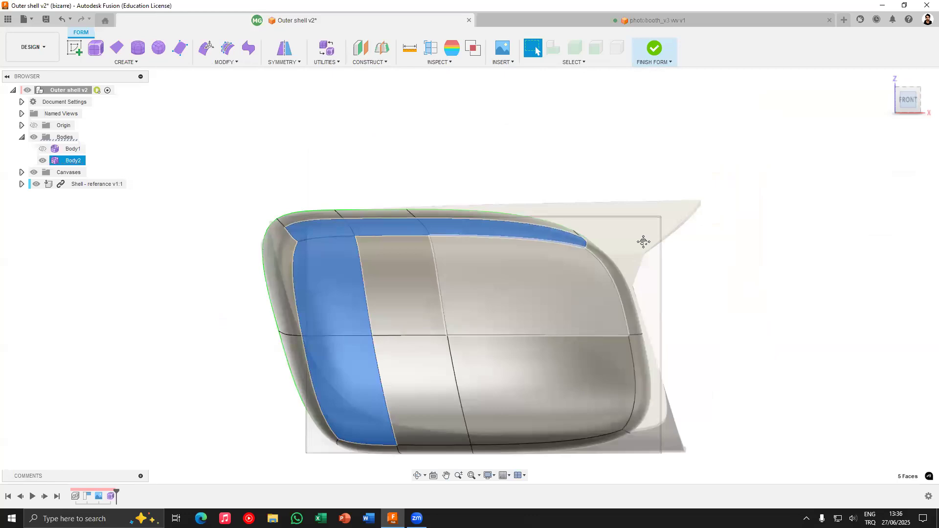
With Edit Form, rotate the three lengthwise edges along Body2's upper side corner and move them about 43 mm outward and 41 mm up
click(889, 100)
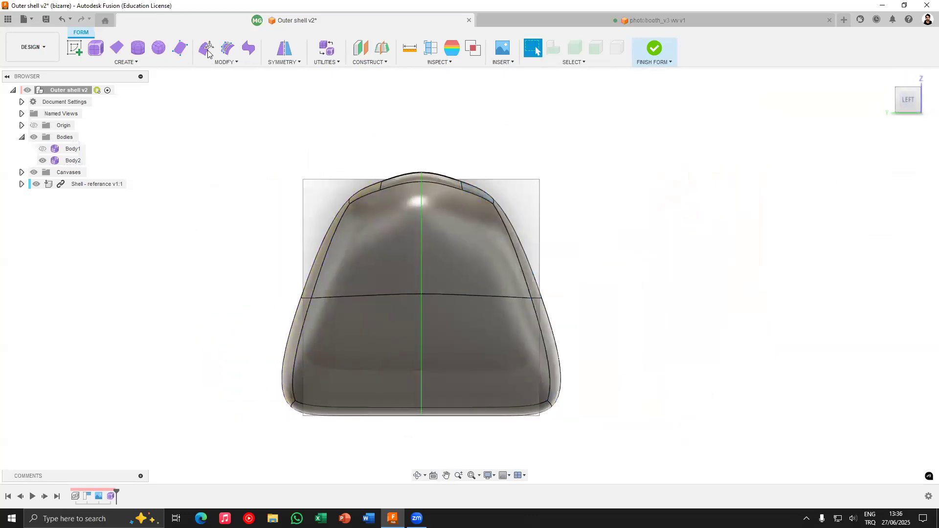
scroll(531, 210, up, 4)
key(e)
scroll(519, 202, up, 1)
middle_drag(519, 202, 468, 145)
drag(477, 146, 497, 155)
drag(504, 116, 534, 127)
drag(492, 153, 502, 143)
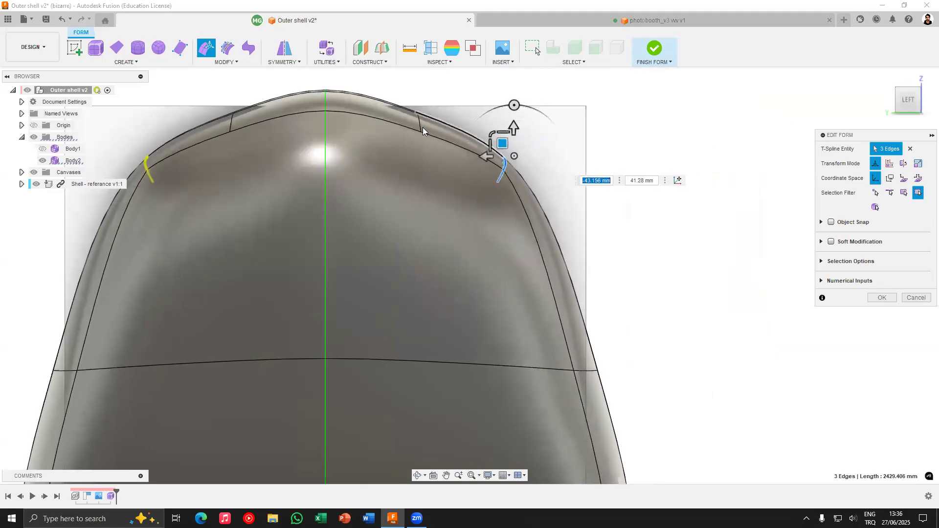
Rotate the three inserted lengthwise edges on Body2's roof and move them about 148 mm outward and 22 mm down
click(417, 123)
drag(420, 76, 469, 123)
shift+middle_drag(437, 139, 455, 175)
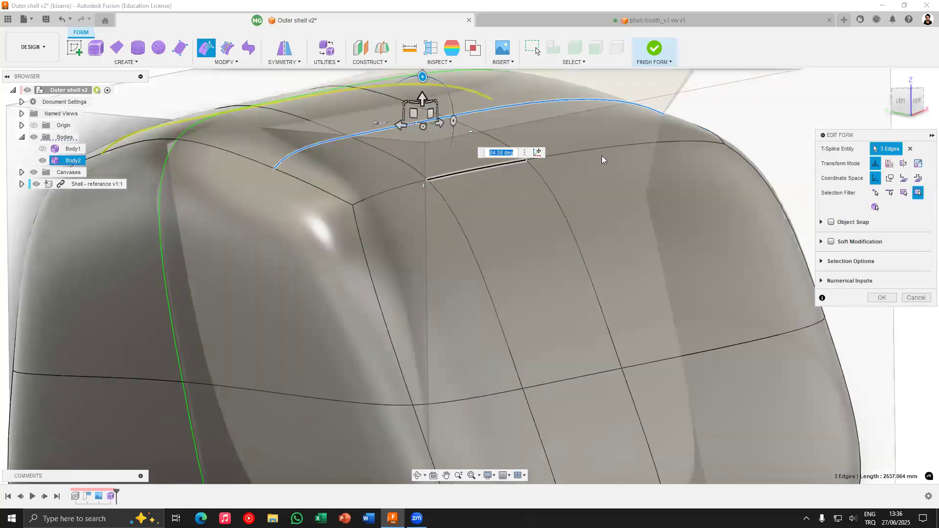
double_click(449, 175)
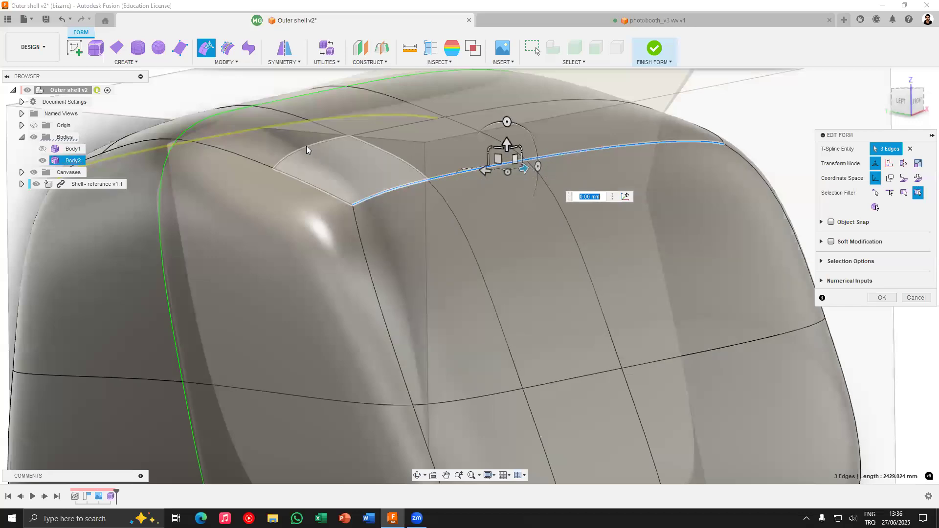
double_click(306, 148)
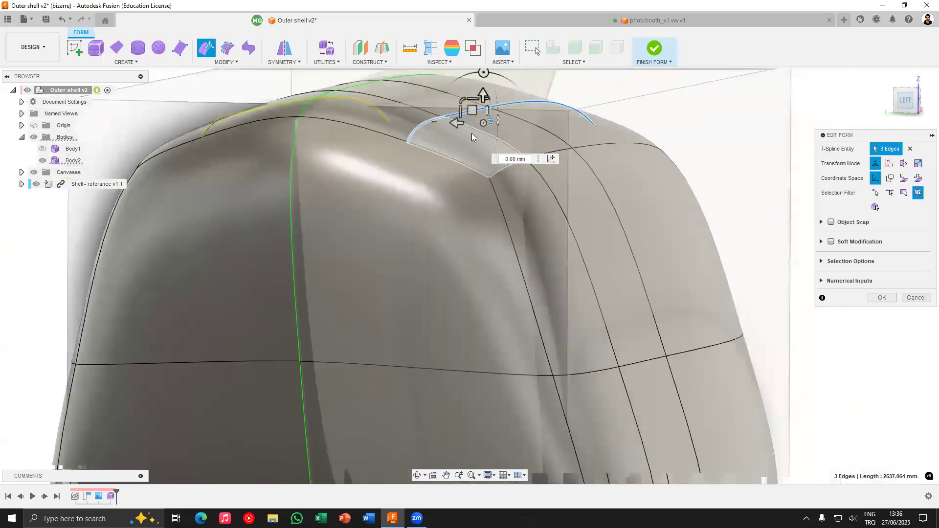
middle_drag(477, 195, 481, 322)
drag(543, 202, 562, 217)
scroll(626, 249, down, 4)
middle_drag(668, 275, 625, 208)
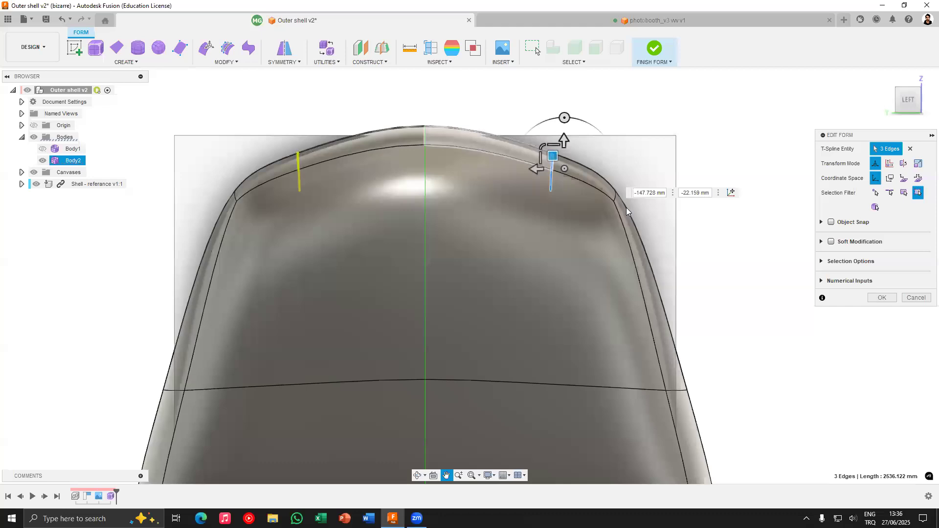
Readjust the rotation and position of the three upper side corner edges to round the transition from roof to side wall
scroll(613, 200, up, 3)
click(612, 192)
drag(602, 190, 663, 196)
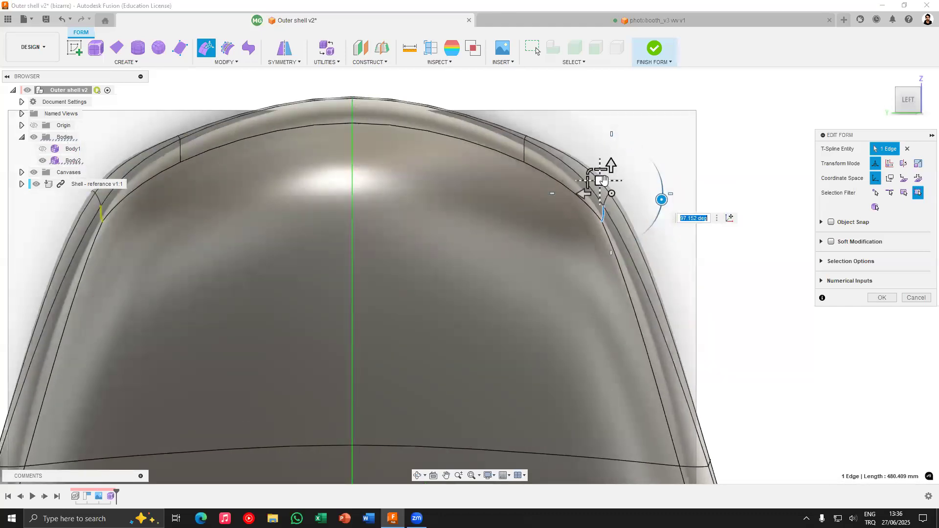
scroll(616, 198, up, 3)
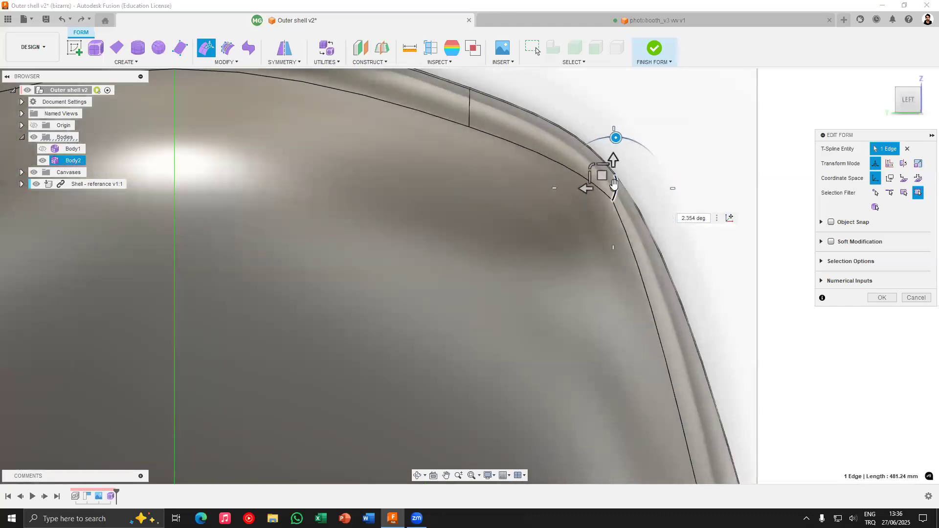
double_click(617, 186)
drag(629, 145, 636, 169)
scroll(591, 206, down, 5)
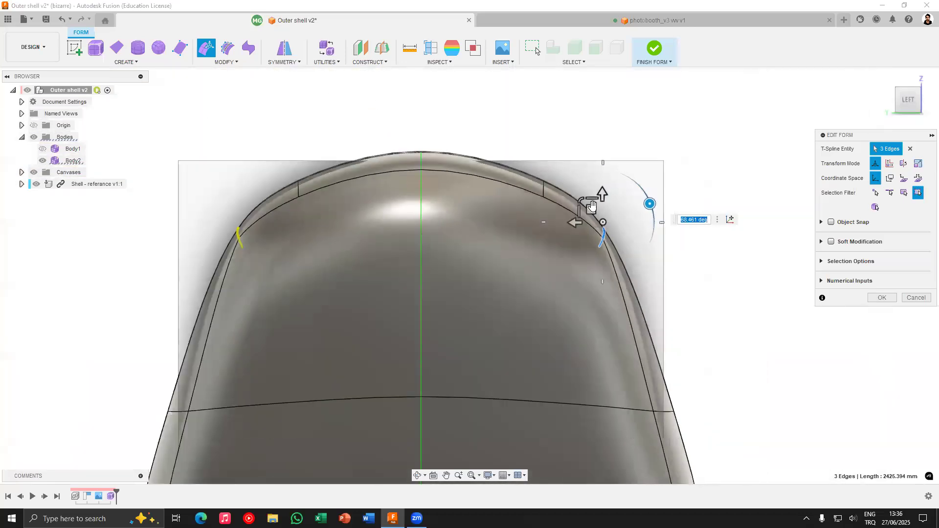
drag(597, 209, 599, 234)
scroll(500, 230, down, 5)
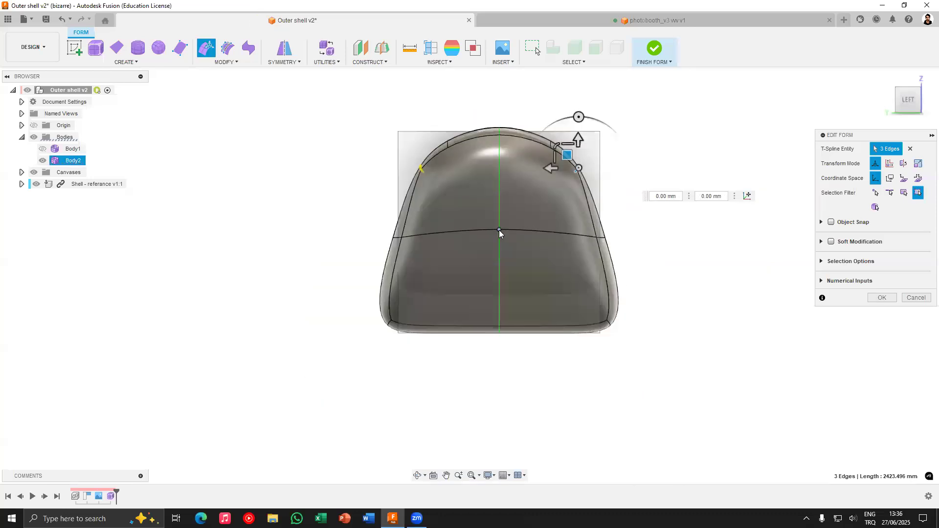
Move the middle vertex on the symmetry line of Body2's negative-X end down about 121 mm and finish the form edit
click(498, 230)
drag(498, 230, 499, 238)
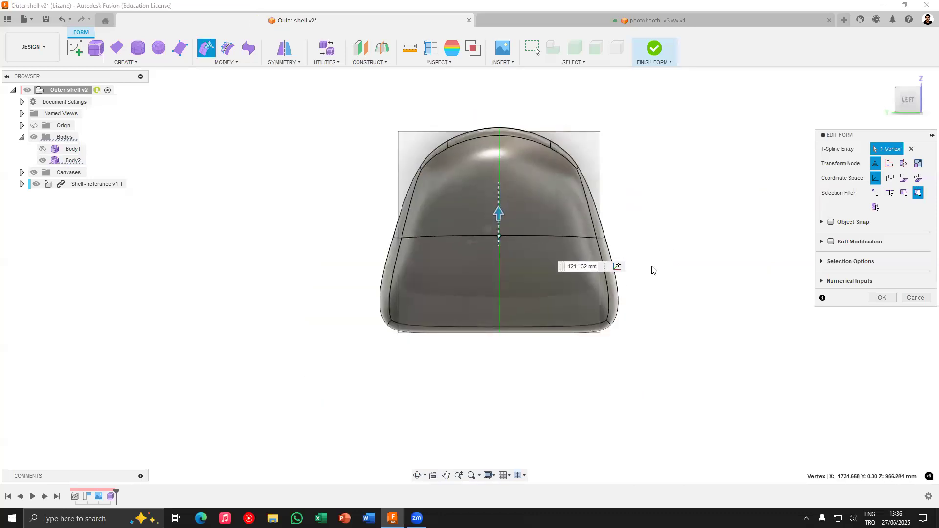
shift+middle_drag(623, 306, 544, 312)
click(882, 299)
Duplicate Body2 in place and hide the original
click(918, 102)
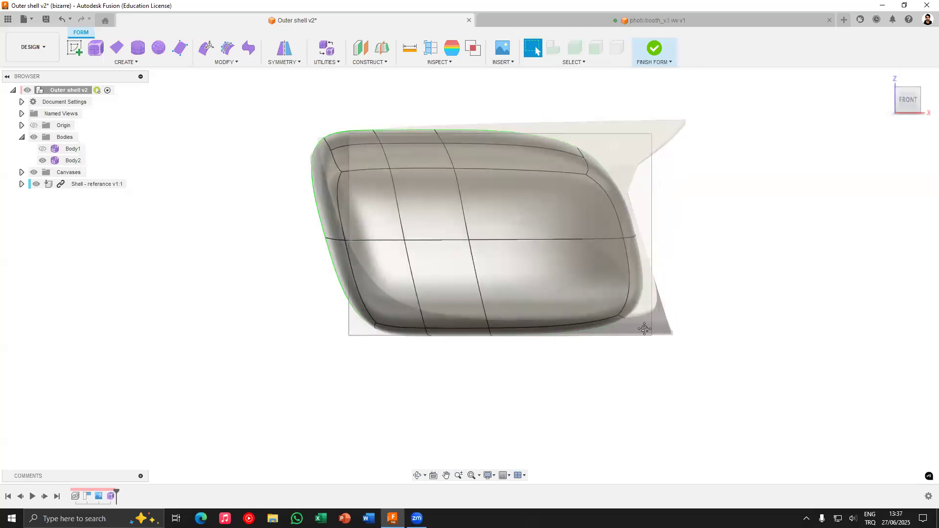
middle_drag(644, 327, 603, 350)
scroll(615, 271, up, 3)
scroll(616, 270, down, 3)
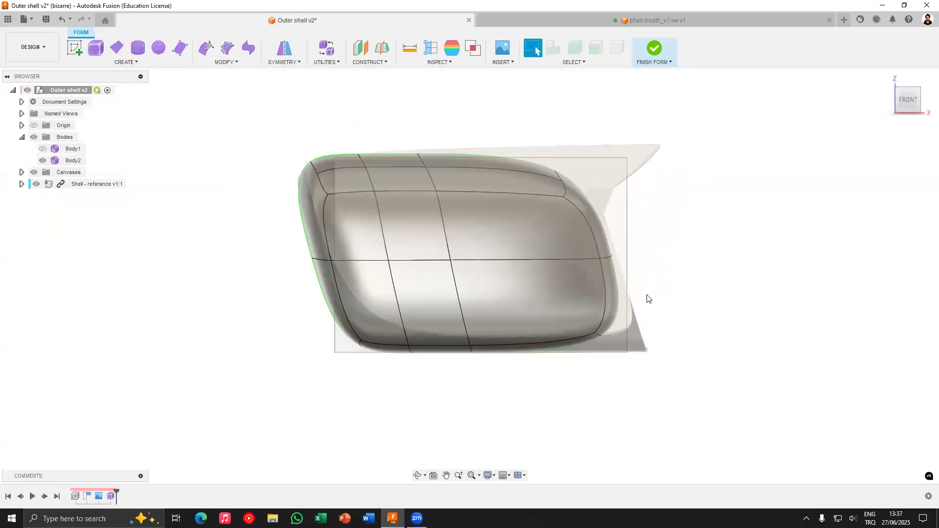
click(67, 162)
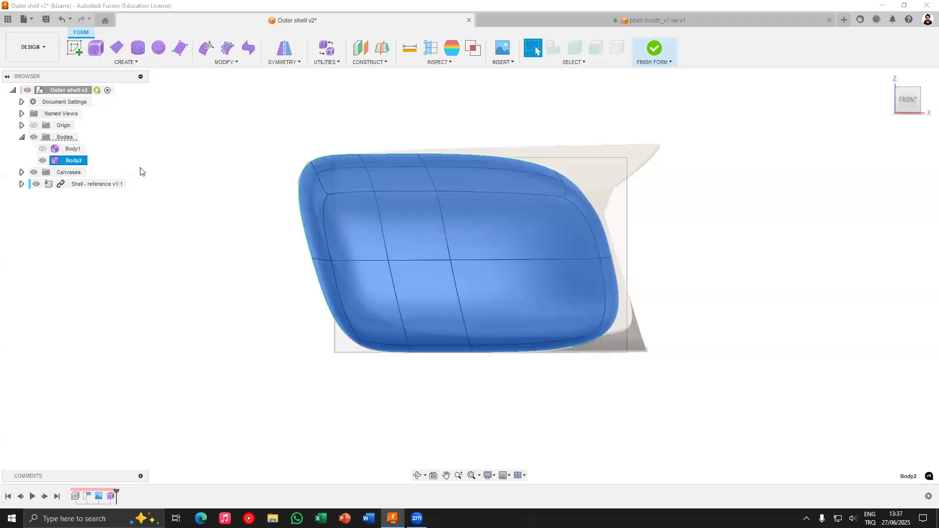
key(m)
key(Return)
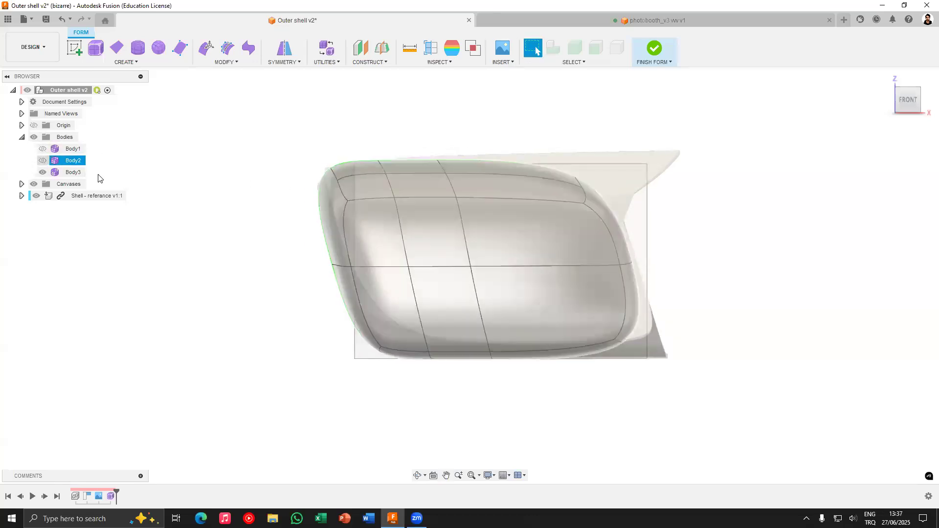
Compare the original Body2 with its copy in the front view, leaving Body2 hidden
scroll(540, 278, up, 3)
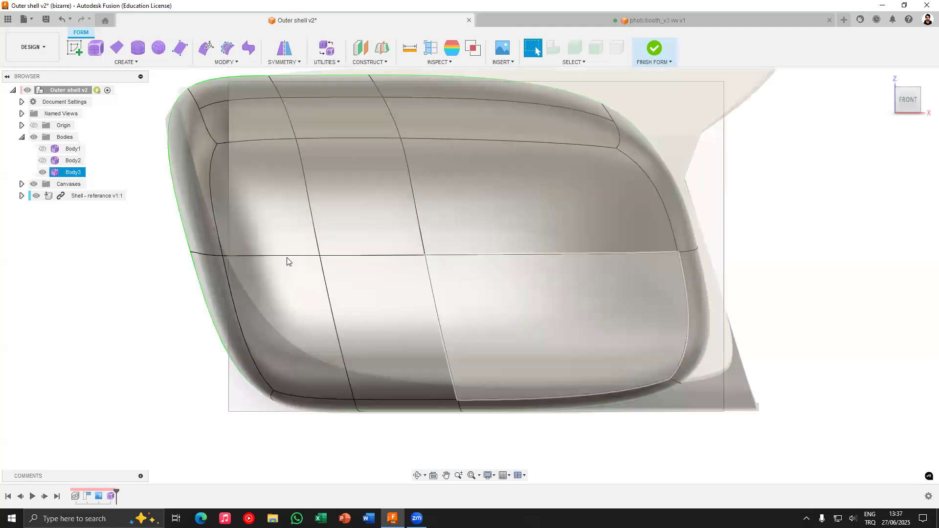
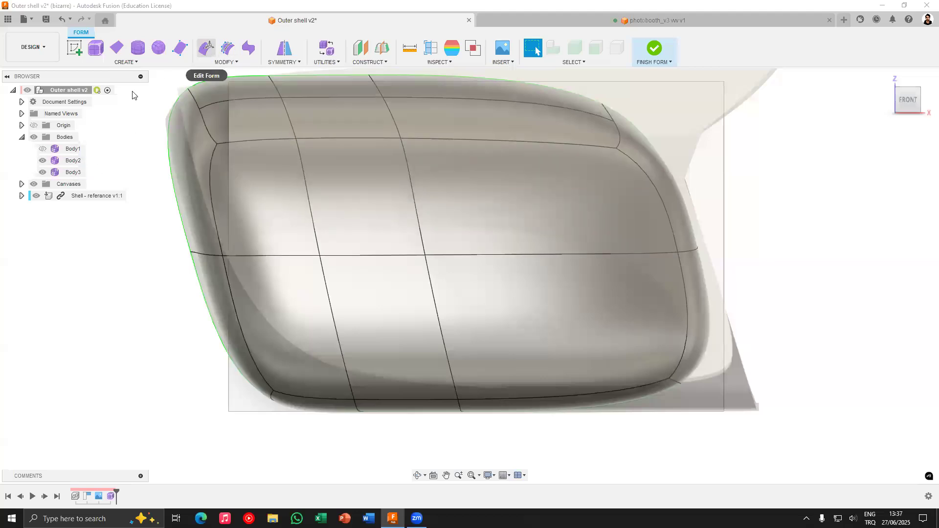
click(43, 161)
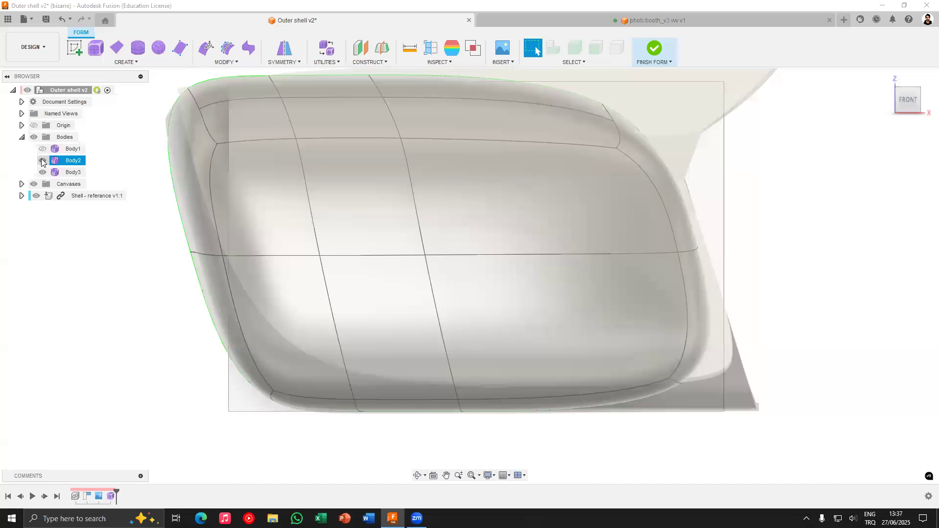
click(42, 161)
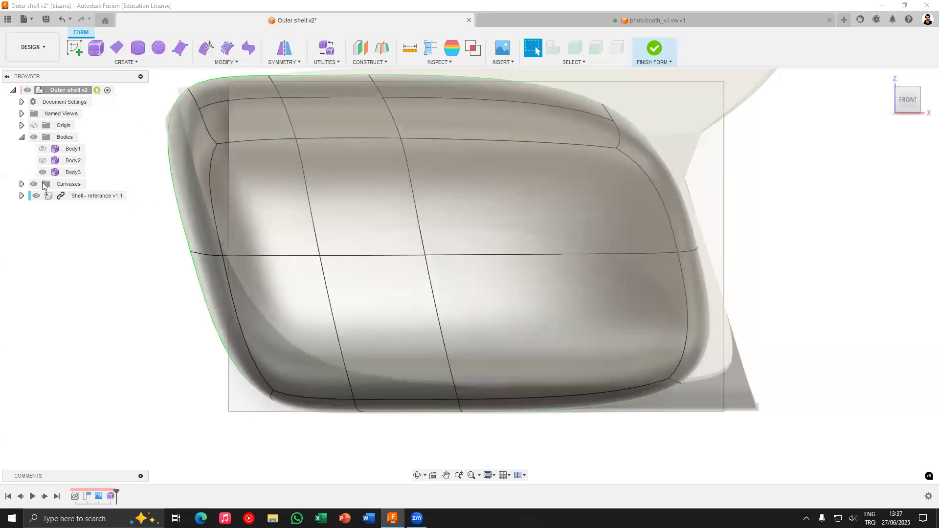
click(43, 161)
click(43, 161)
middle_drag(179, 191, 213, 222)
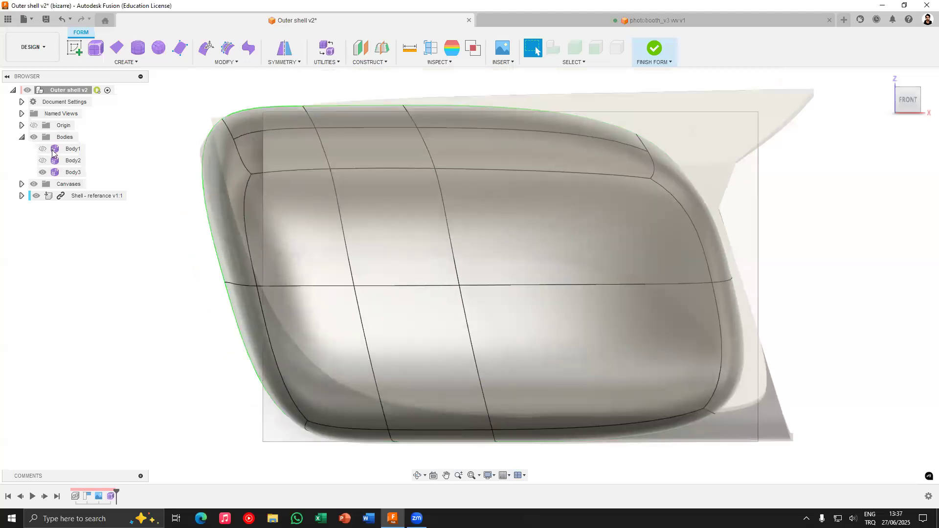
middle_drag(350, 249, 421, 290)
middle_drag(332, 229, 264, 163)
middle_drag(221, 204, 237, 218)
Delete the four faces closing Body3's positive-X end, checking the open end in the photobooth_v3 design before removing them
scroll(615, 257, down, 5)
shift+middle_drag(615, 260, 536, 267)
click(615, 256)
shift+click(620, 286)
shift+click(678, 276)
shift+click(663, 242)
mouse_move(602, 259)
shift+middle_down()
mouse_move(606, 235)
mouse_move(601, 261)
shift+middle_up()
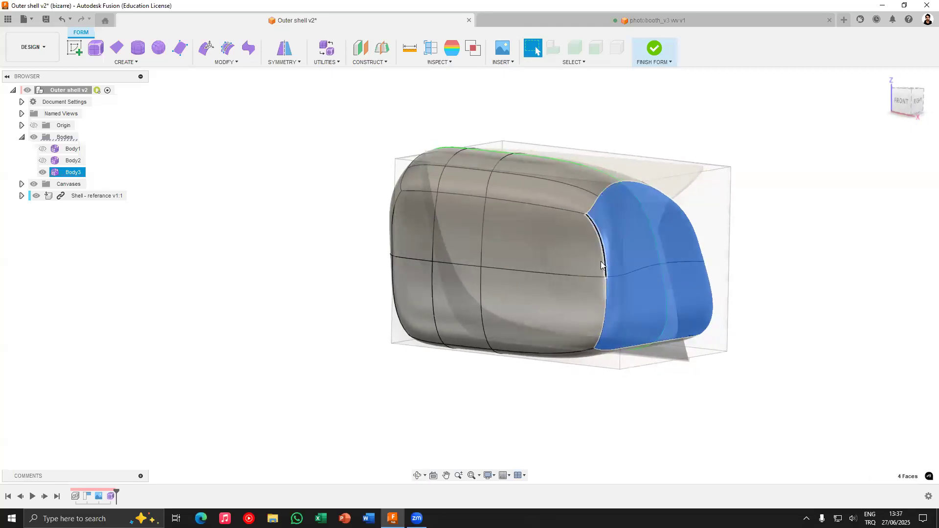
click(550, 22)
shift+middle_drag(524, 185, 488, 204)
shift+middle_drag(533, 291, 494, 230)
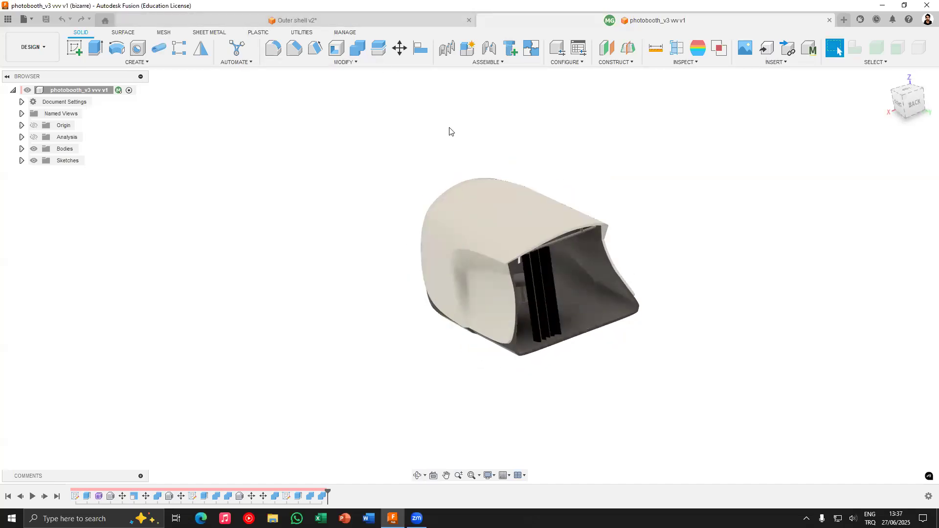
key(ctrl+Tab)
right_click(625, 250)
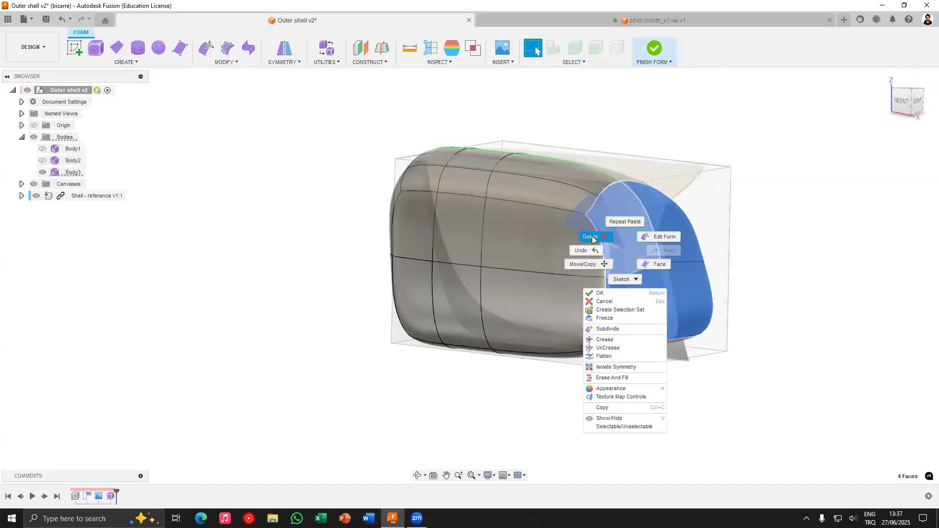
mouse_move(658, 235)
shift+middle_down()
mouse_move(677, 239)
mouse_move(657, 238)
shift+middle_up()
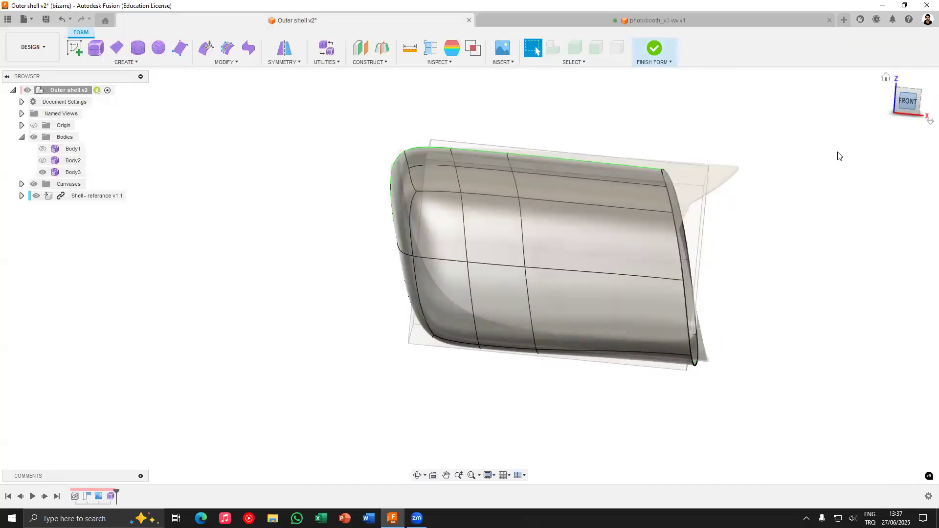
Flatten the ten boundary edges of Body3's open end and move the flattened rim slightly along positive X
middle_drag(599, 216, 504, 202)
scroll(568, 169, up, 6)
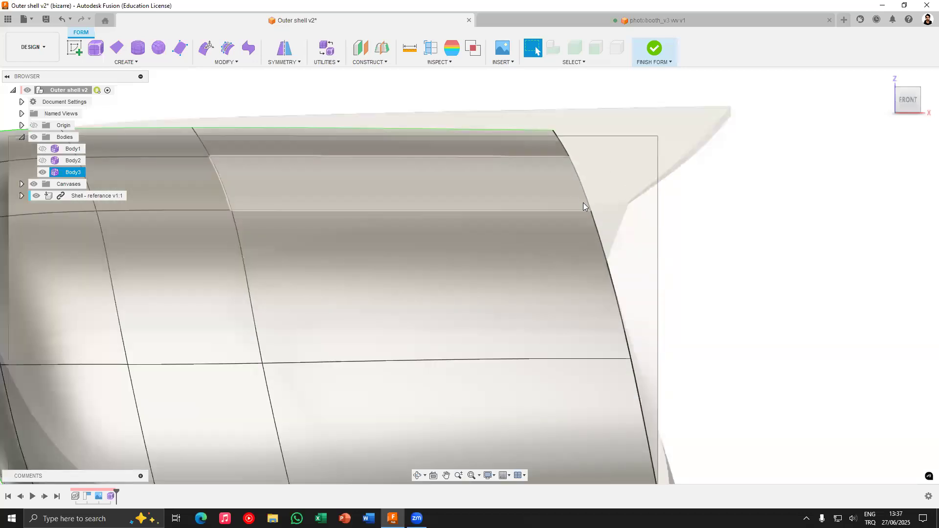
scroll(583, 203, down, 4)
double_click(533, 112)
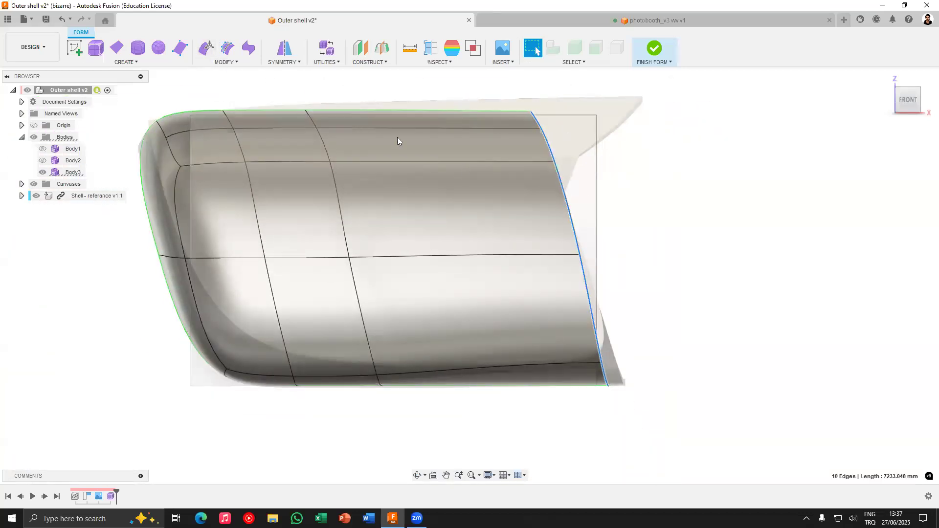
shift+middle_drag(556, 171, 482, 162)
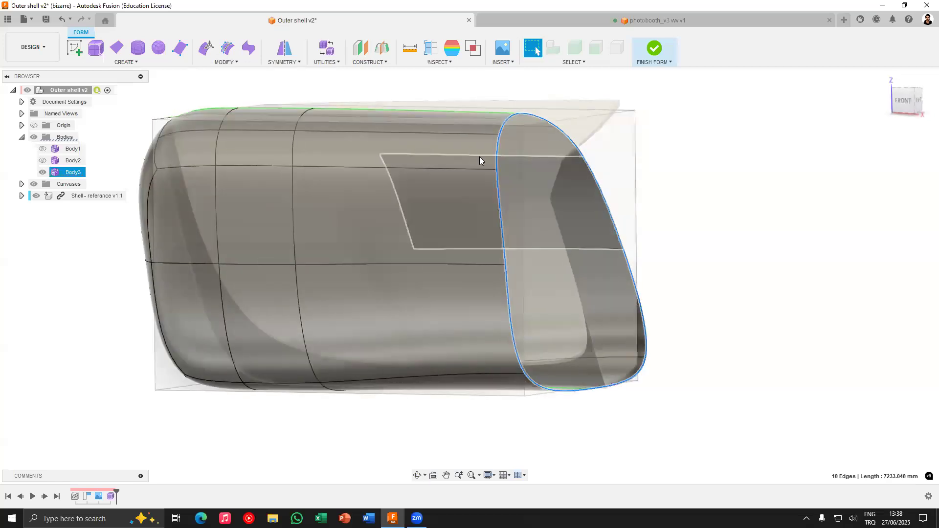
click(227, 62)
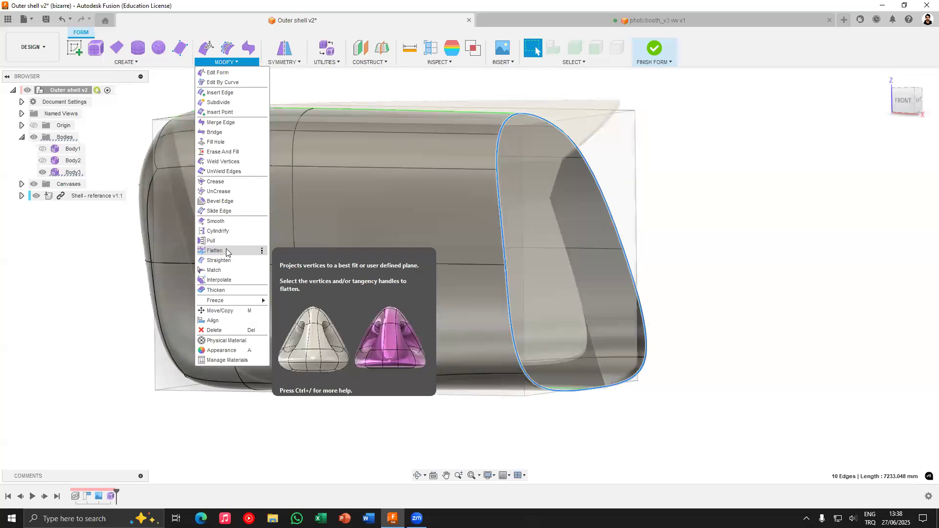
key(Return)
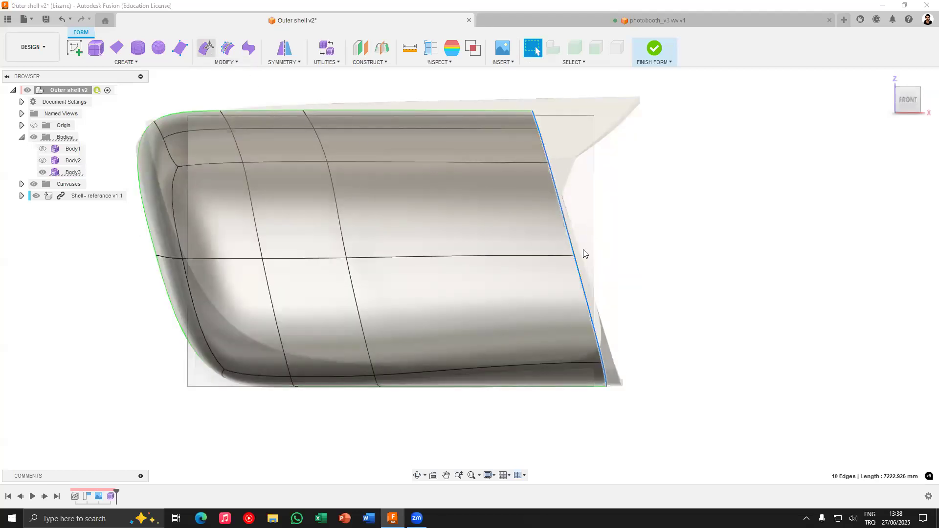
drag(605, 231, 602, 229)
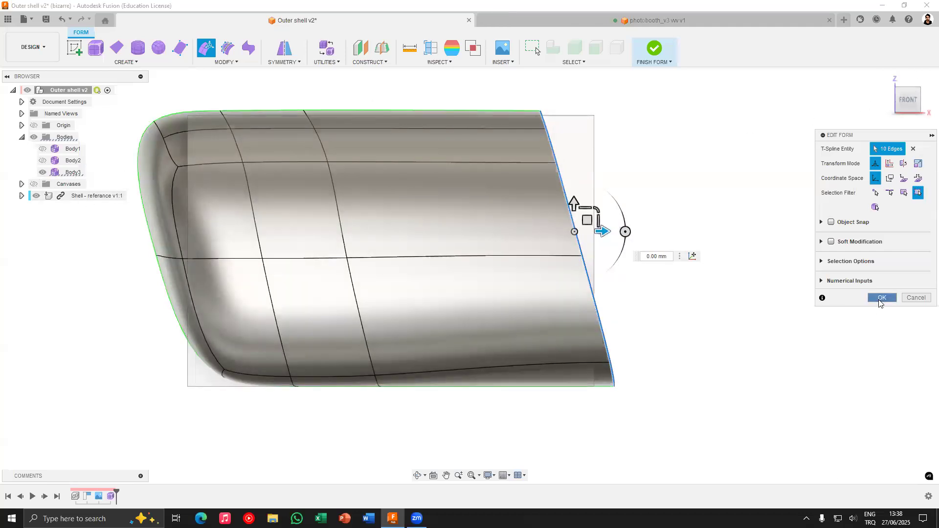
click(880, 298)
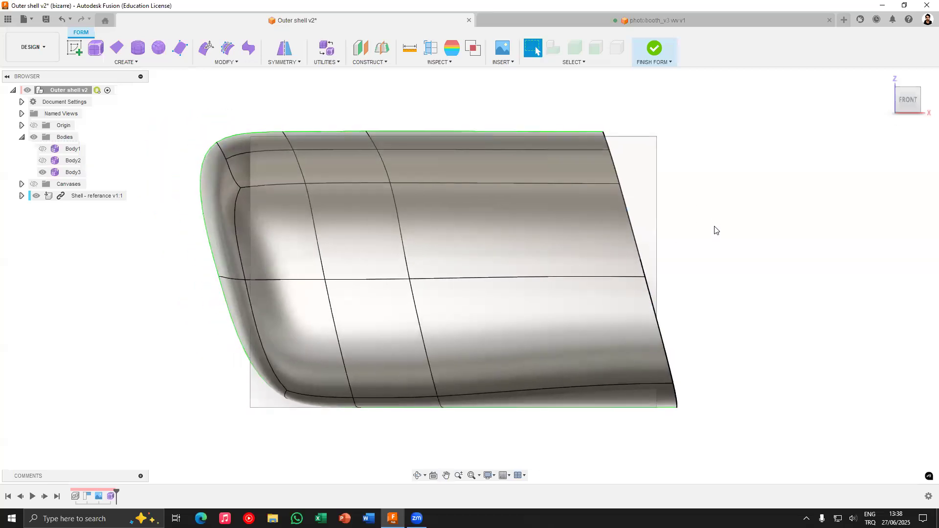
Raise Body3's top roof face beside the open end about 62 mm and the roof edge near the closed end about 24 mm
scroll(404, 155, up, 3)
click(453, 131)
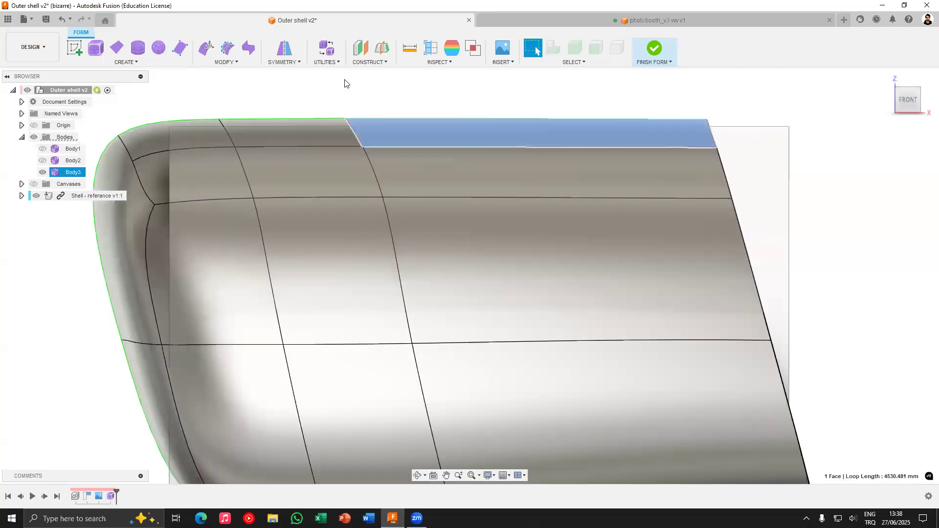
drag(532, 93, 533, 79)
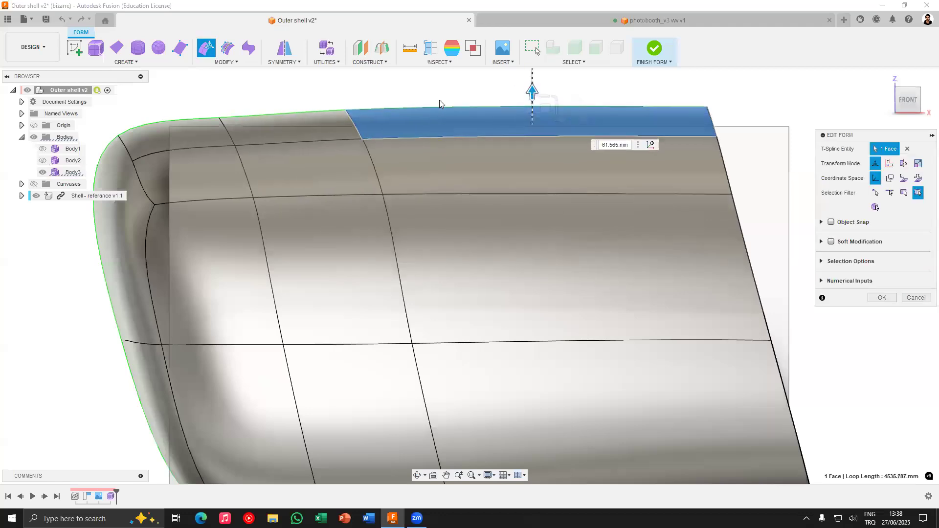
click(230, 130)
drag(227, 99, 229, 95)
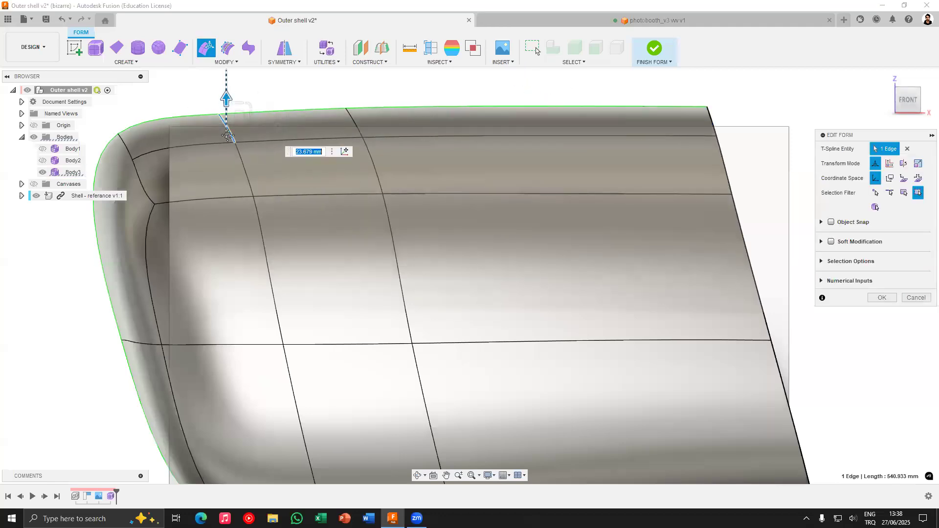
Lower the roof edge at Body3's closed-end upper corner, using Soft Modification with length and width face counts of 1
middle_drag(227, 136, 360, 117)
click(254, 124)
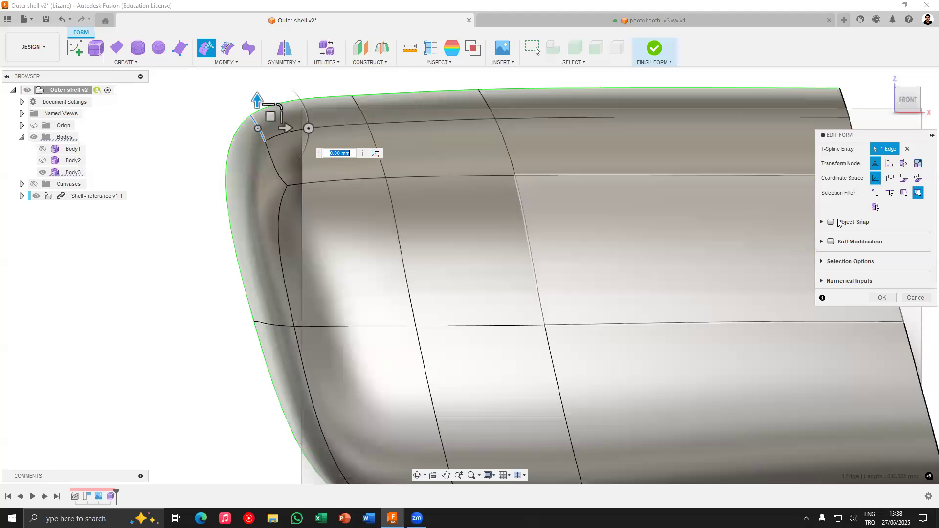
click(831, 241)
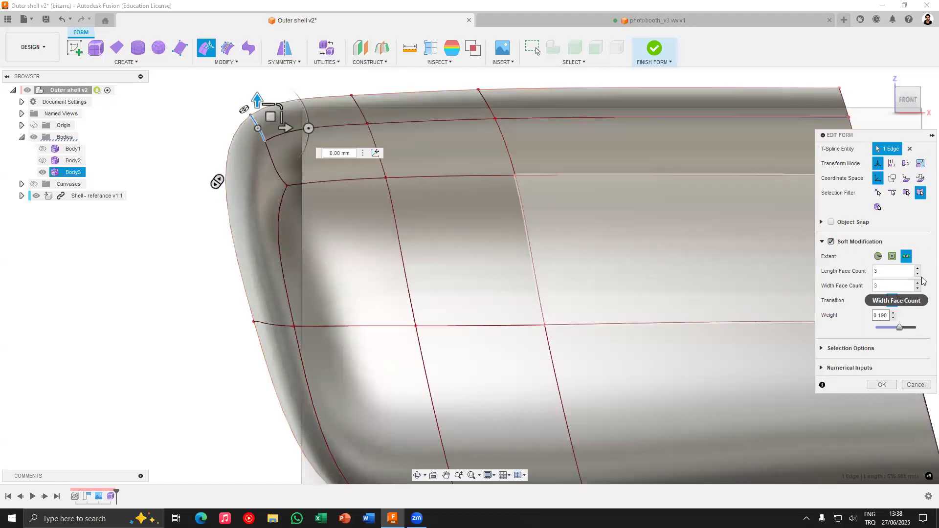
click(917, 289)
click(918, 274)
click(918, 289)
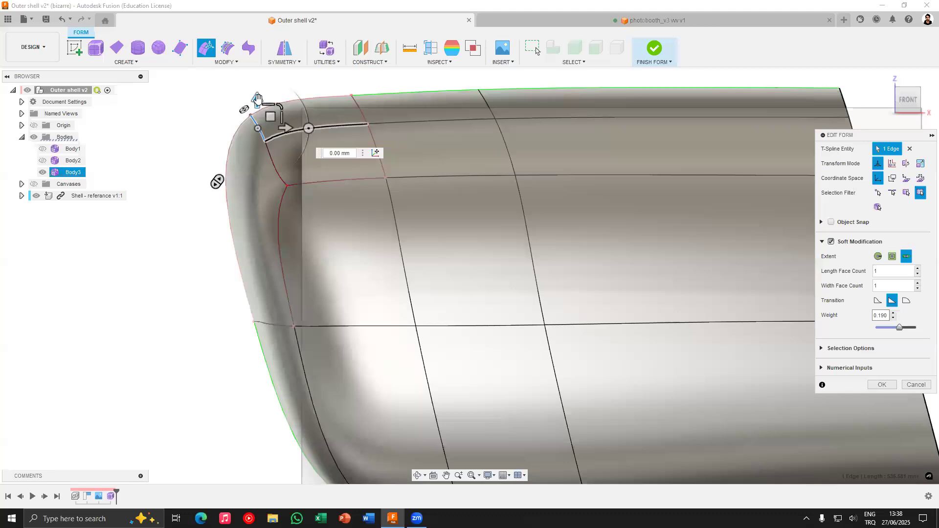
drag(258, 104, 273, 169)
click(219, 138)
key(Escape)
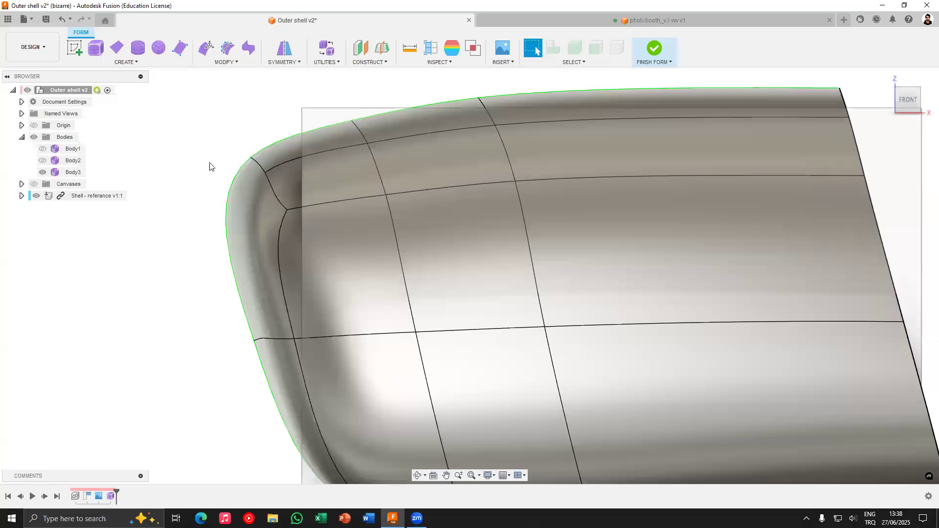
Duplicate Body3 in place and hide the original
scroll(213, 168, down, 3)
click(68, 172)
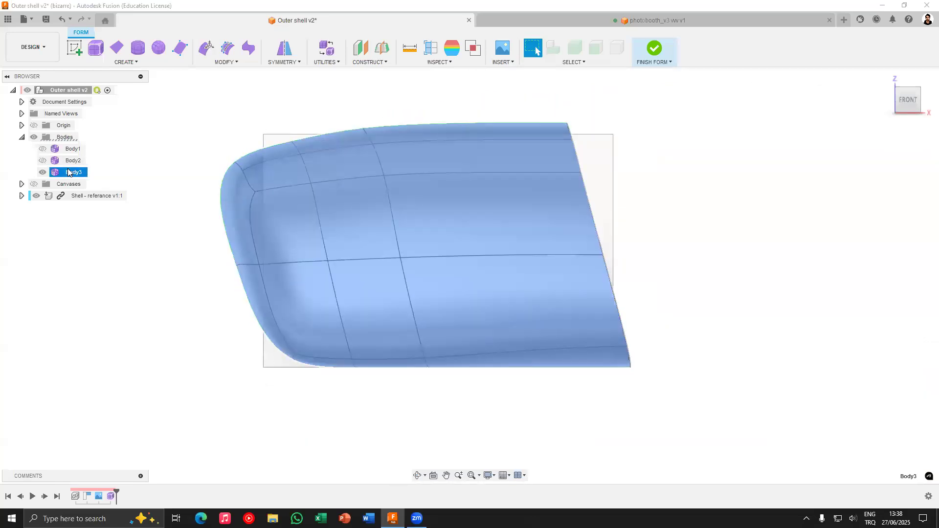
key(ctrl+c)
key(ctrl+v)
key(Return)
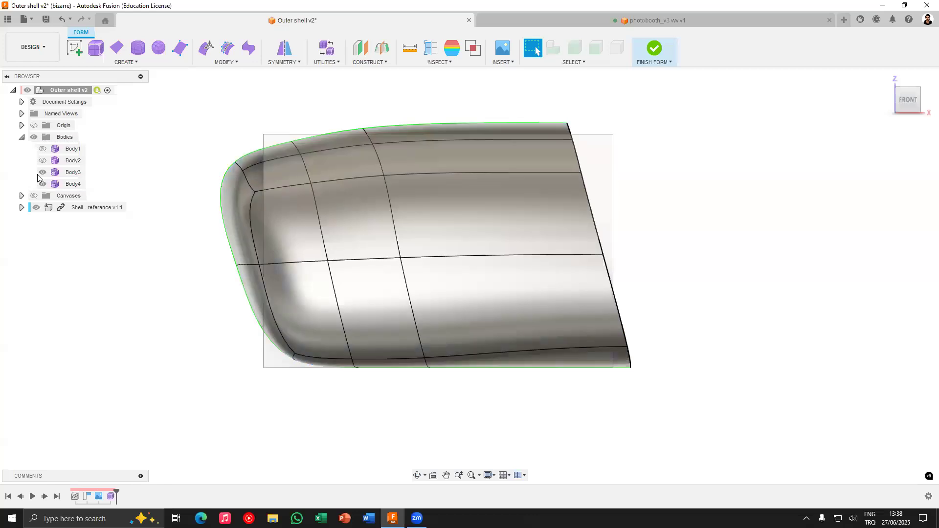
Crease Body4's U-shaped edge chain that runs from the open end along the upper side and down to the base
middle_drag(327, 170, 422, 177)
scroll(479, 152, up, 3)
middle_drag(460, 139, 491, 116)
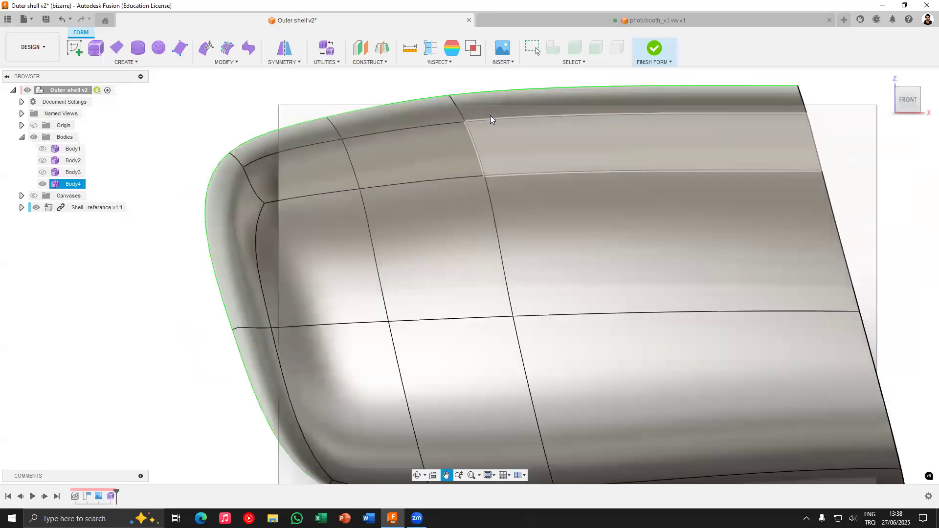
scroll(490, 117, down, 2)
middle_drag(486, 188, 440, 199)
shift+middle_drag(383, 303, 502, 167)
shift+middle_drag(489, 202, 485, 159)
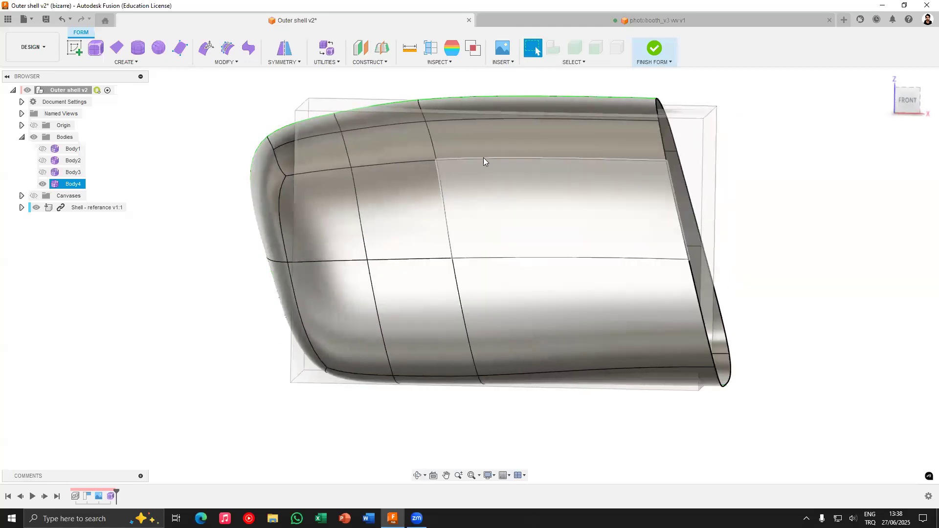
click(483, 161)
shift+click(448, 235)
shift+click(457, 297)
shift+middle_drag(458, 296, 486, 219)
shift+click(463, 221)
scroll(431, 227, up, 3)
middle_drag(201, 82, 196, 85)
click(226, 62)
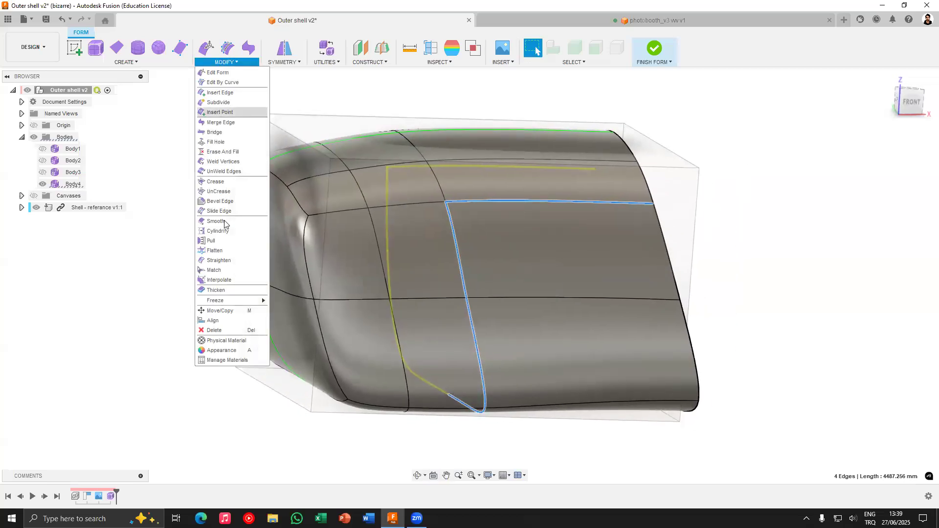
click(219, 182)
shift+middle_drag(516, 205, 497, 206)
shift+middle_drag(499, 196, 491, 165)
click(883, 166)
Examine Body4's creased edge loop and neighbouring edges from the side and the open end
shift+middle_drag(627, 187, 544, 159)
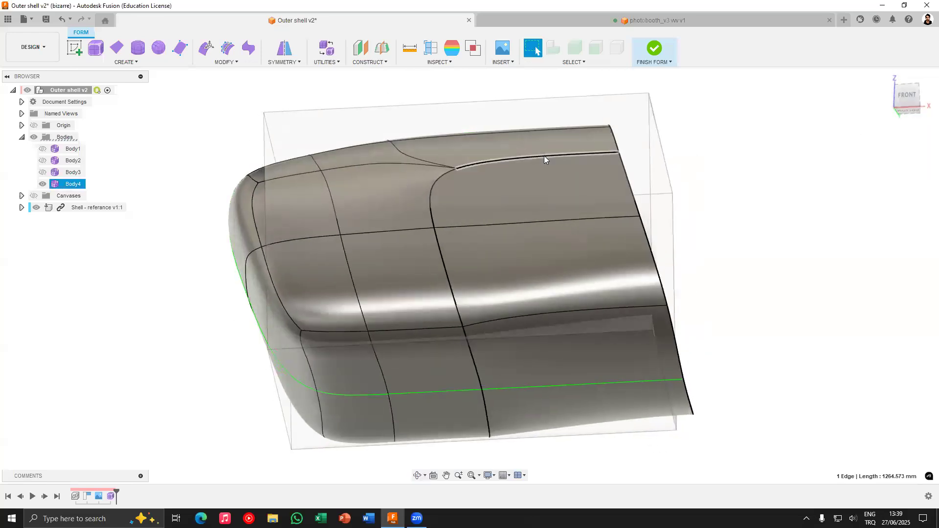
double_click(544, 155)
shift+middle_drag(495, 219, 478, 232)
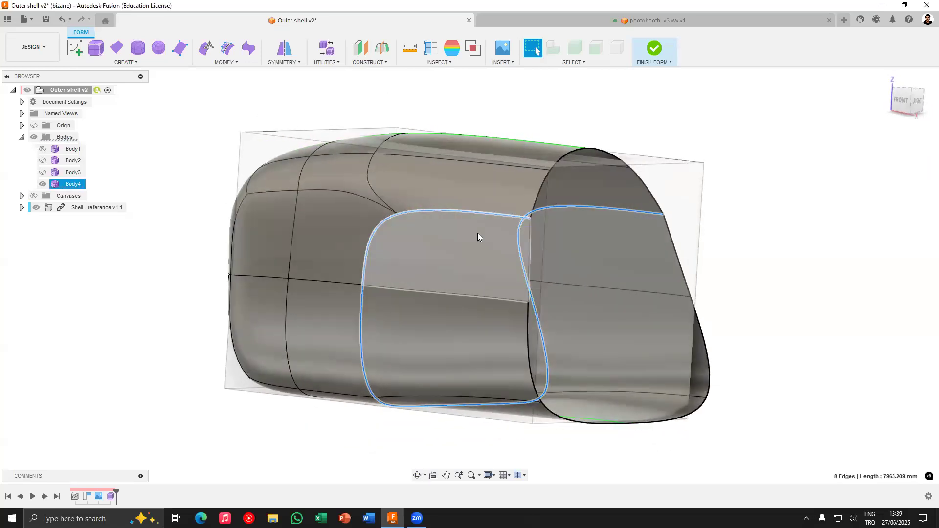
shift+middle_drag(350, 243, 650, 206)
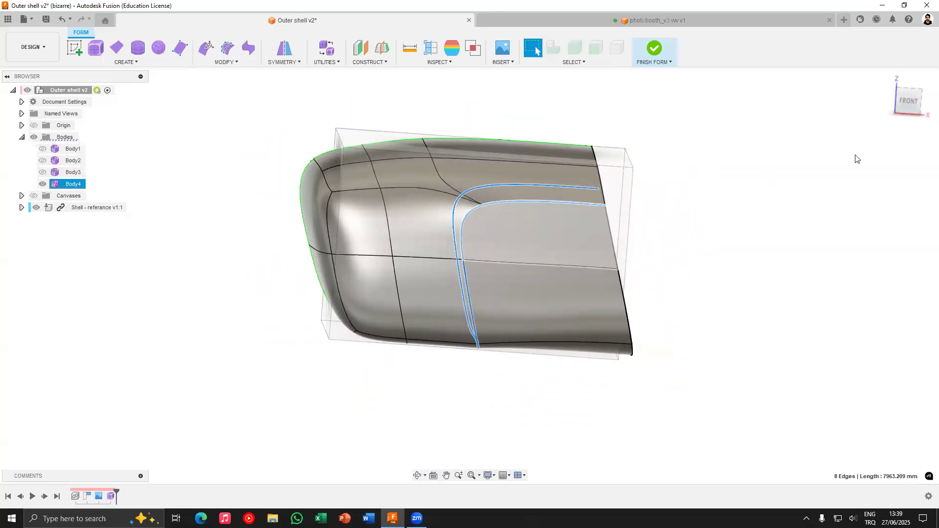
click(906, 100)
click(473, 156)
shift+middle_drag(476, 175, 384, 237)
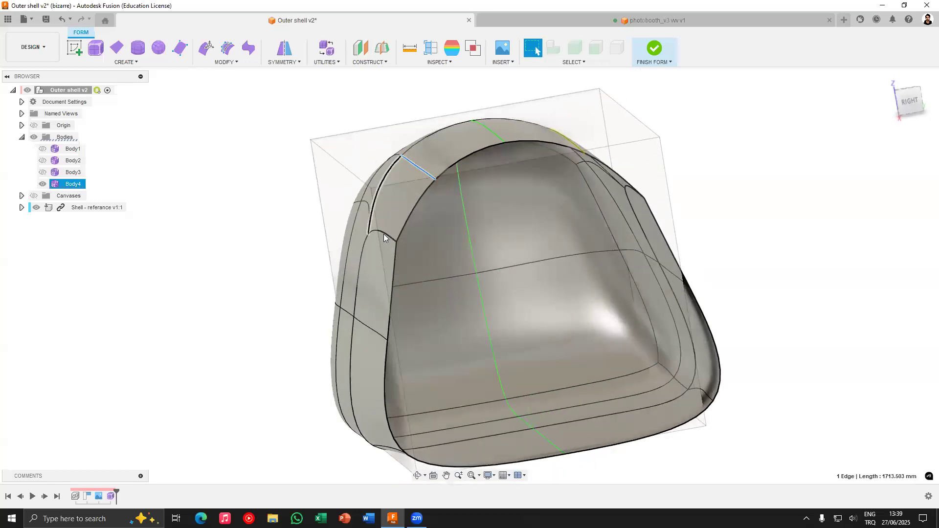
Try to bevel Body4's creased eight-edge loop with one segment and without keeping the creases
double_click(386, 236)
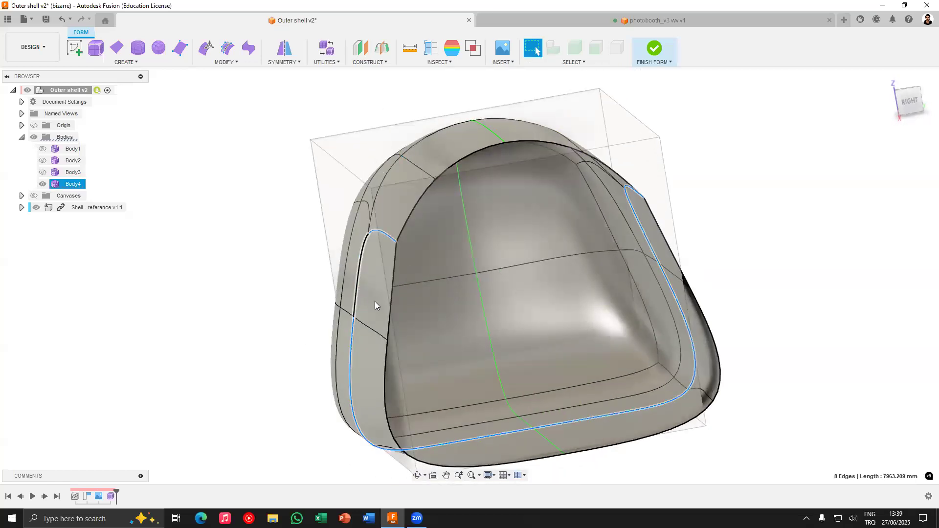
shift+middle_drag(414, 238, 467, 235)
shift+middle_drag(620, 222, 520, 201)
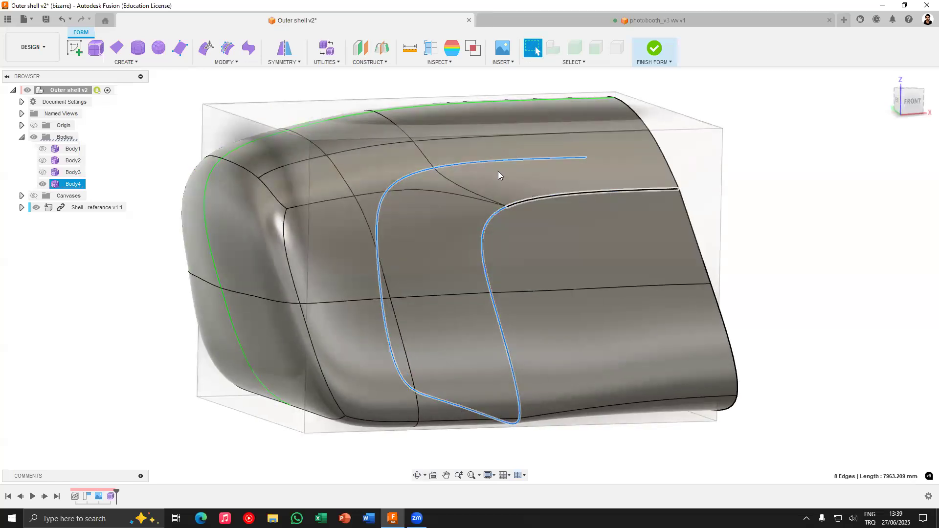
click(222, 63)
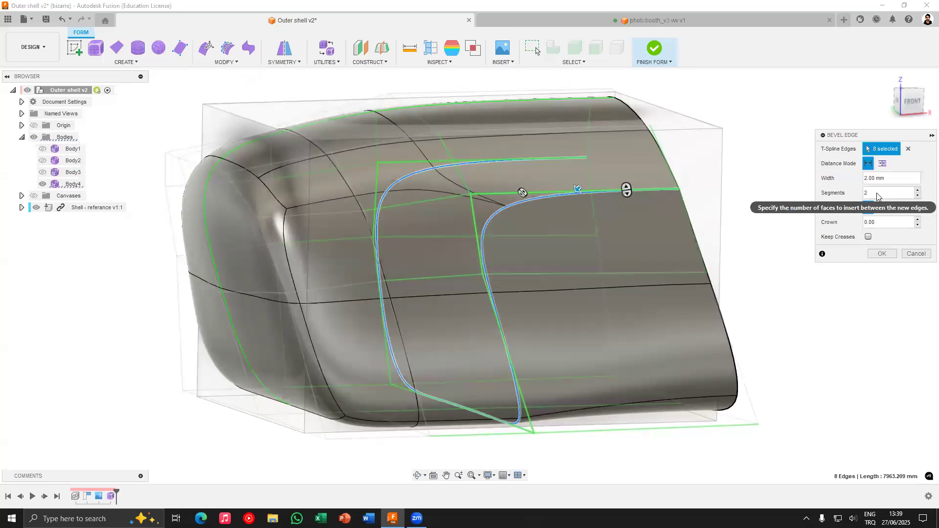
click(876, 195)
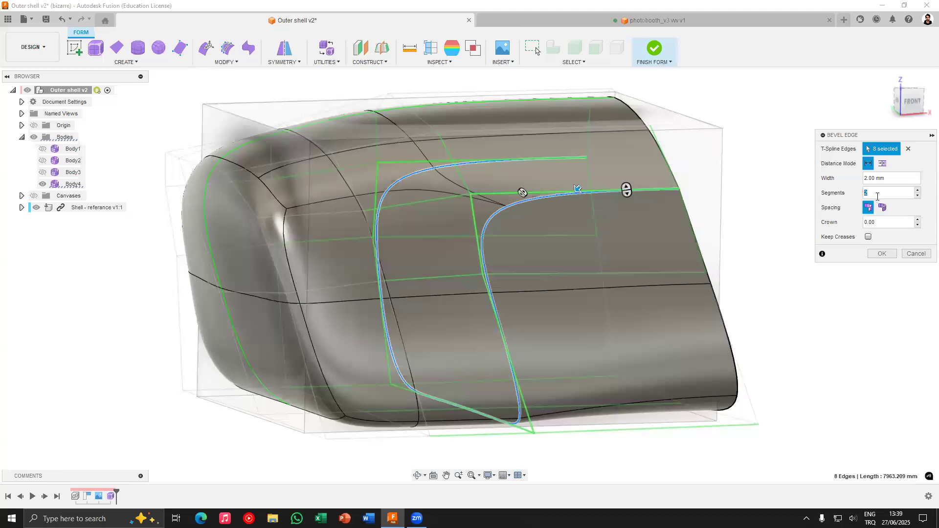
click(918, 196)
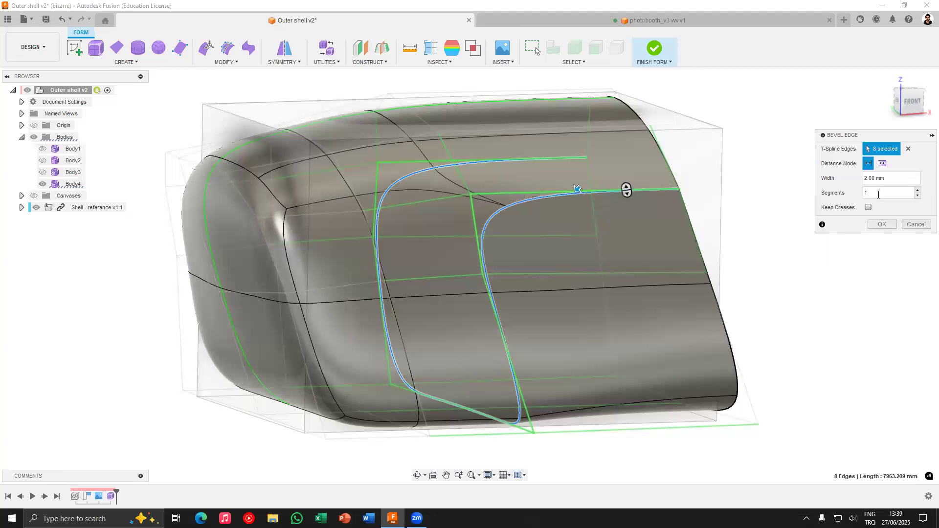
click(886, 179)
click(881, 224)
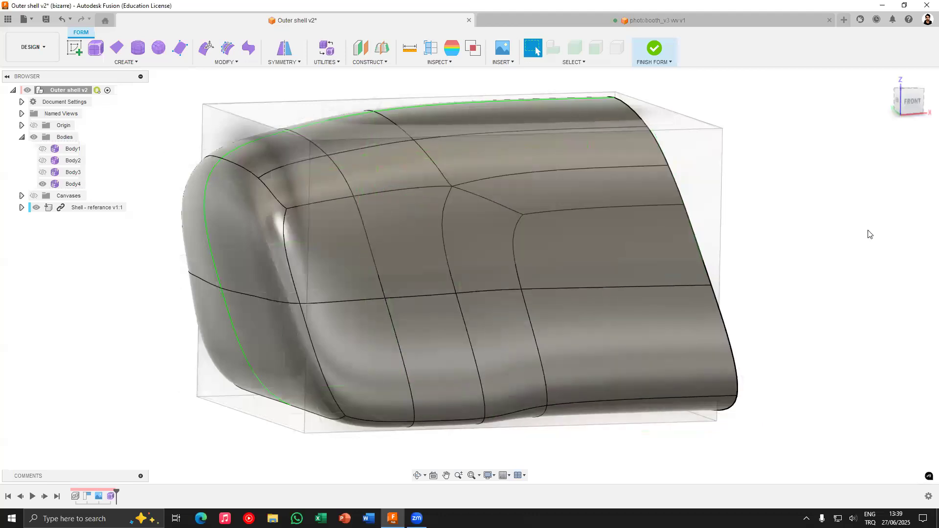
shift+middle_drag(552, 262, 624, 264)
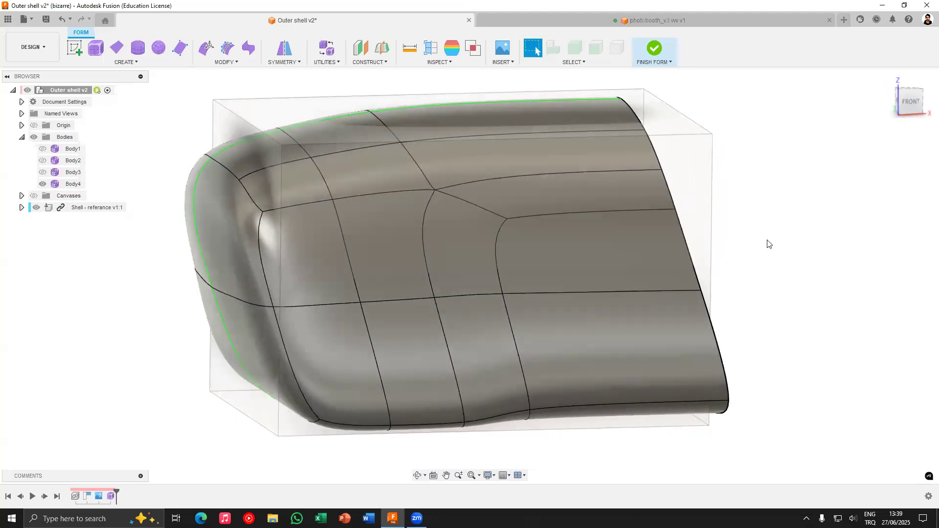
key(ctrl+z)
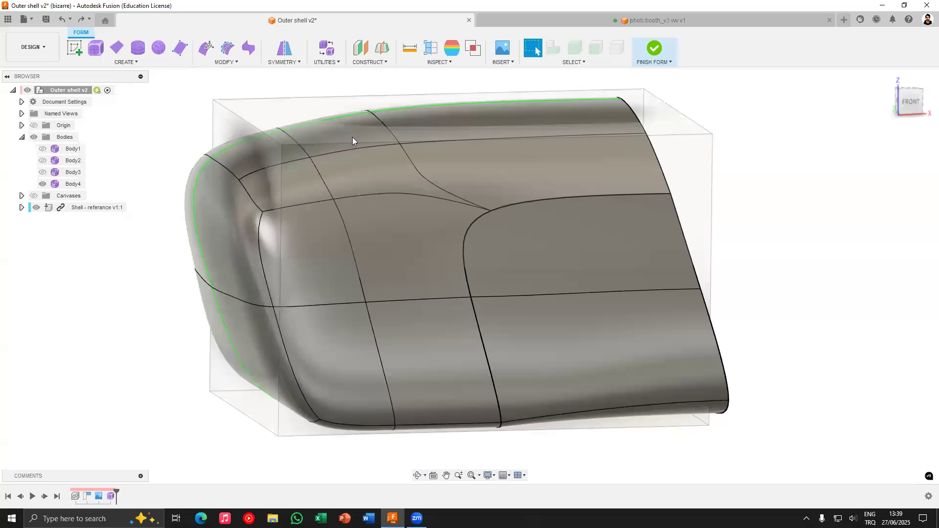
Bevel Body4's creased eight-edge loop with a width of 200 mm and one segment, keeping the creases
double_click(558, 198)
click(226, 62)
click(220, 201)
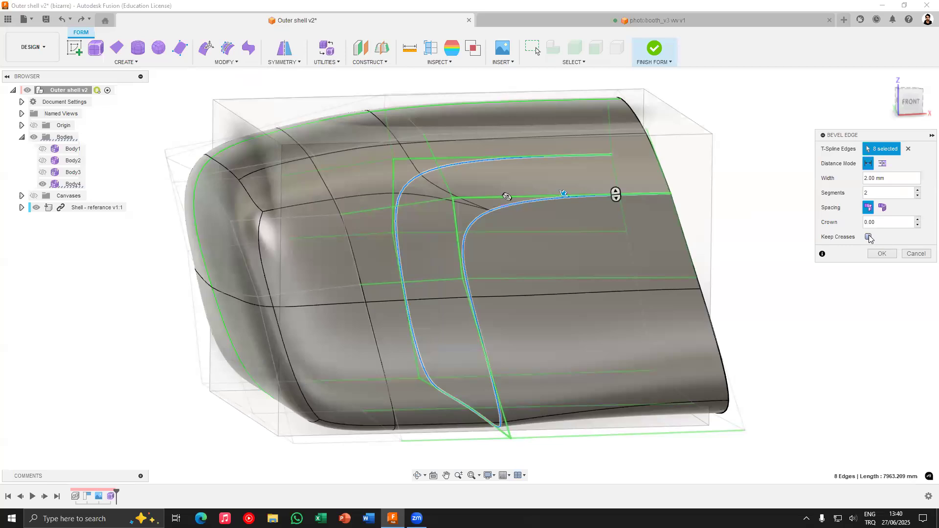
text(200)
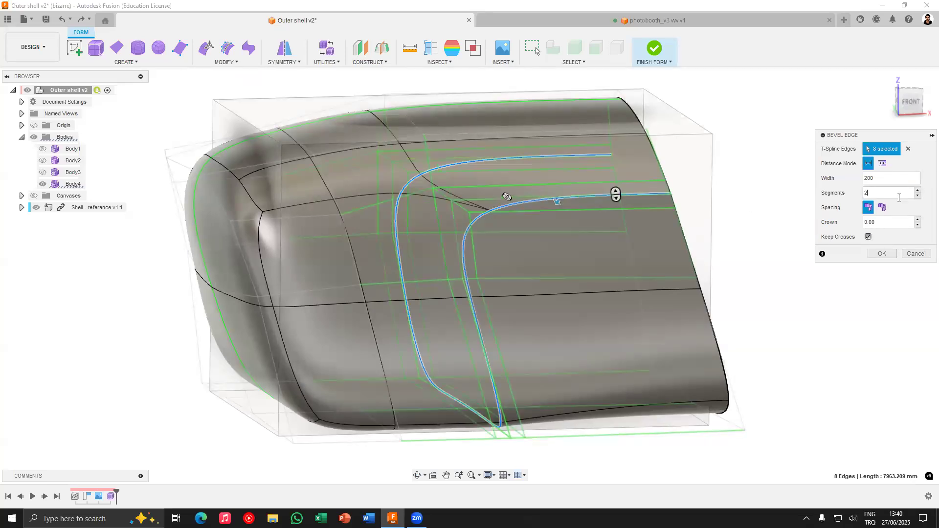
click(918, 196)
drag(875, 194, 820, 208)
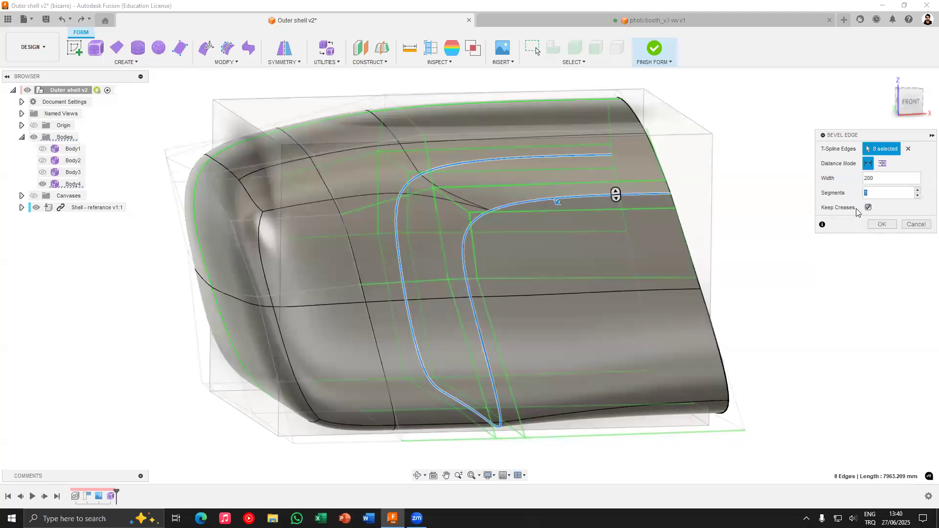
shift+middle_drag(527, 180, 512, 153)
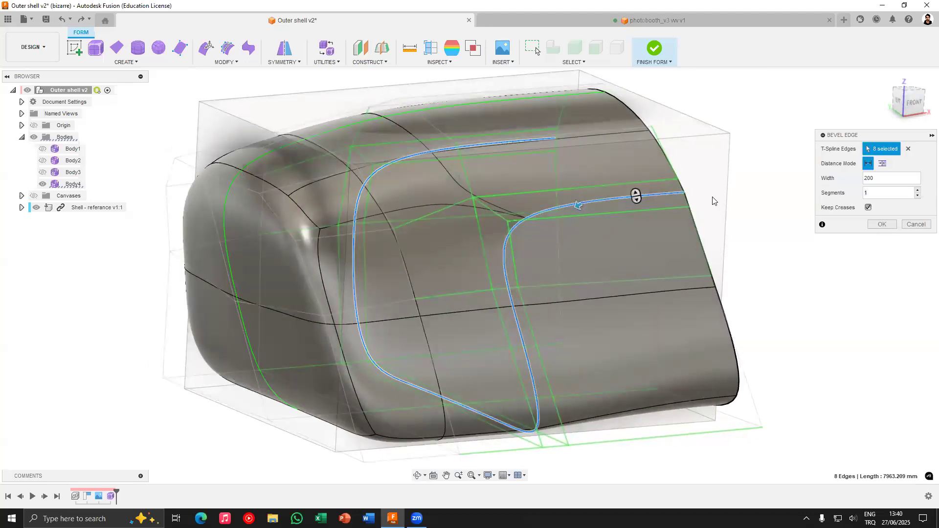
click(882, 224)
Examine the edge loops bounding Body4's bevelled band from the open end and the front
shift+middle_drag(776, 220, 465, 198)
double_click(470, 210)
double_click(462, 196)
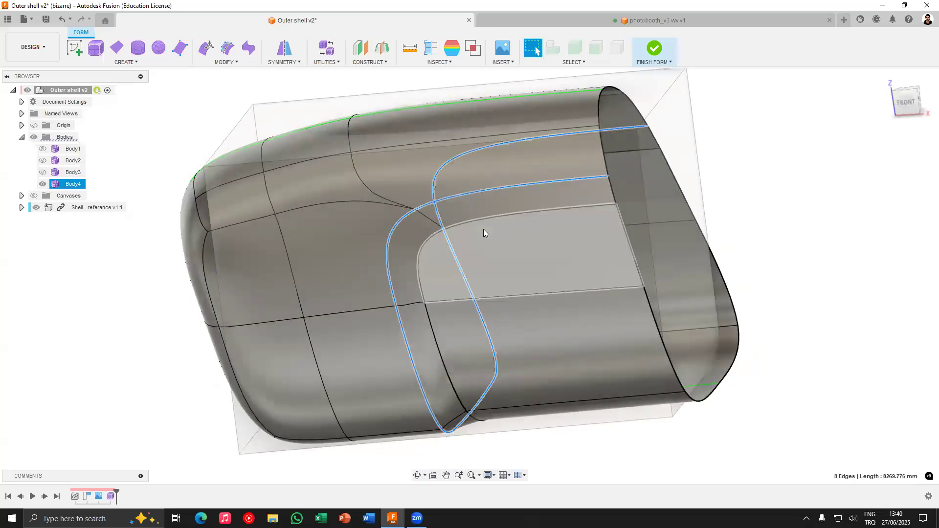
shift+middle_drag(484, 229, 583, 217)
click(794, 203)
shift+middle_drag(794, 201, 894, 115)
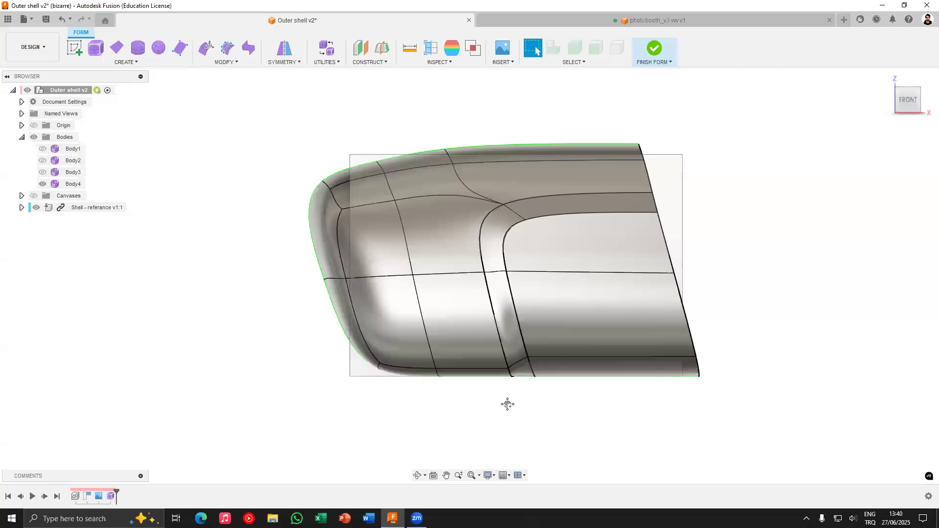
middle_drag(485, 374, 498, 353)
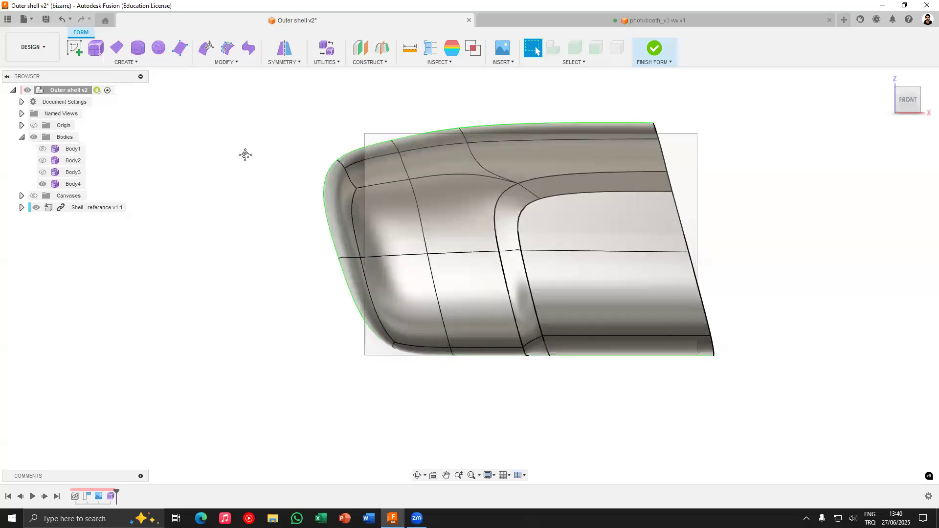
middle_drag(245, 155, 201, 188)
Select Body4's outer faces around the recessed band for form editing, allowing all entity types for further selection
click(206, 49)
middle_drag(407, 169, 408, 151)
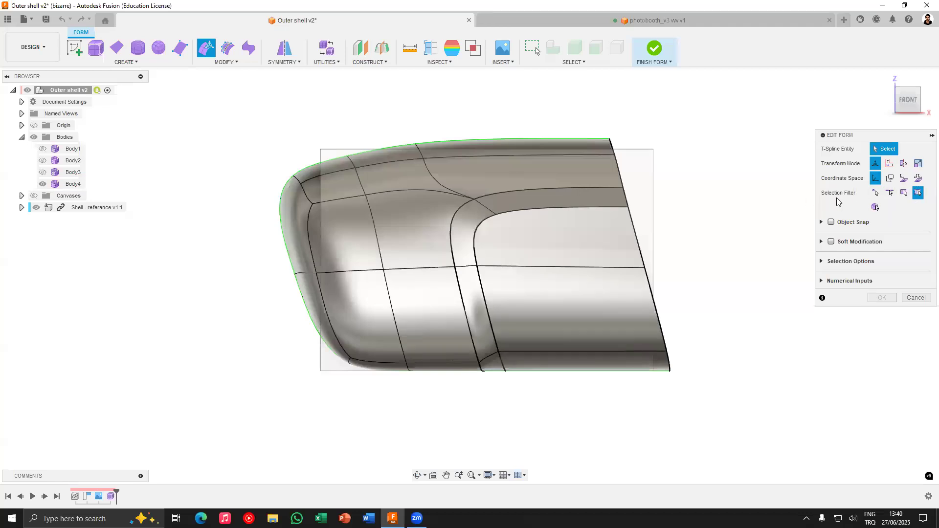
click(904, 196)
scroll(470, 377, down, 1)
drag(472, 389, 277, 134)
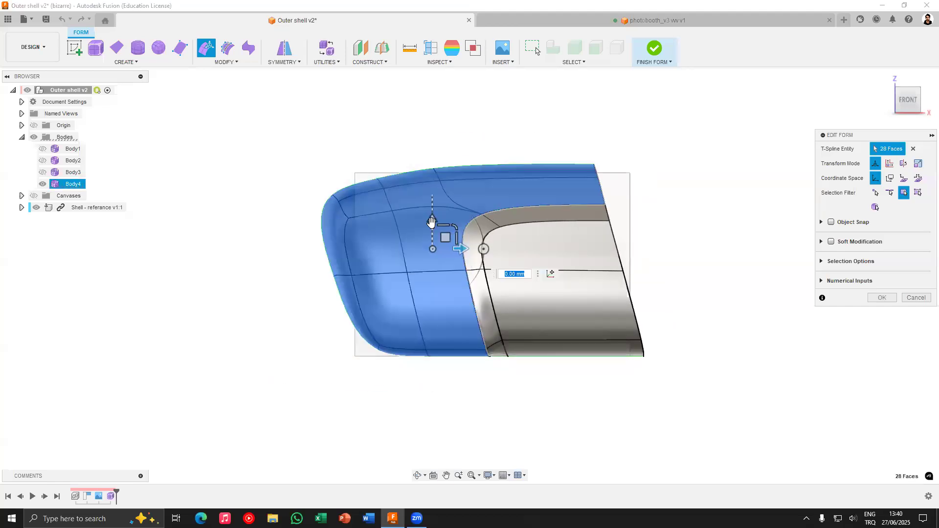
shift+middle_drag(431, 223, 477, 231)
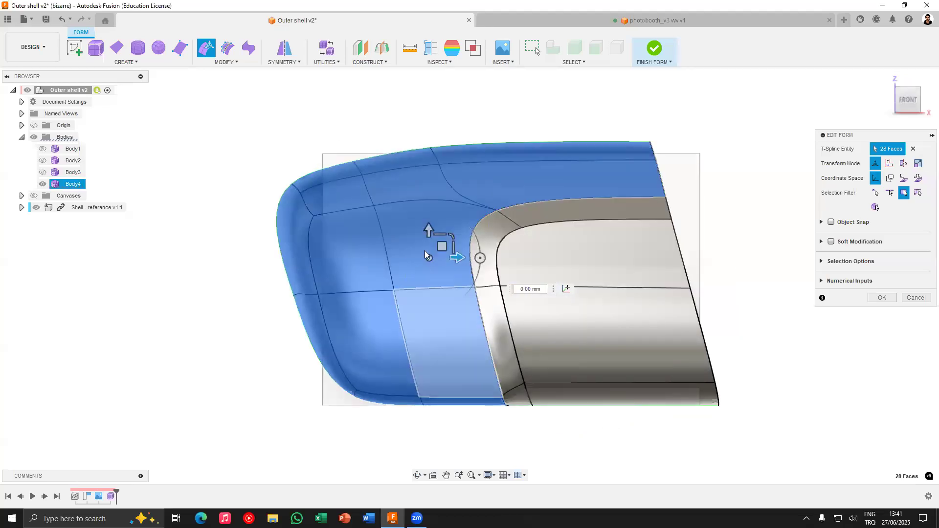
click(918, 193)
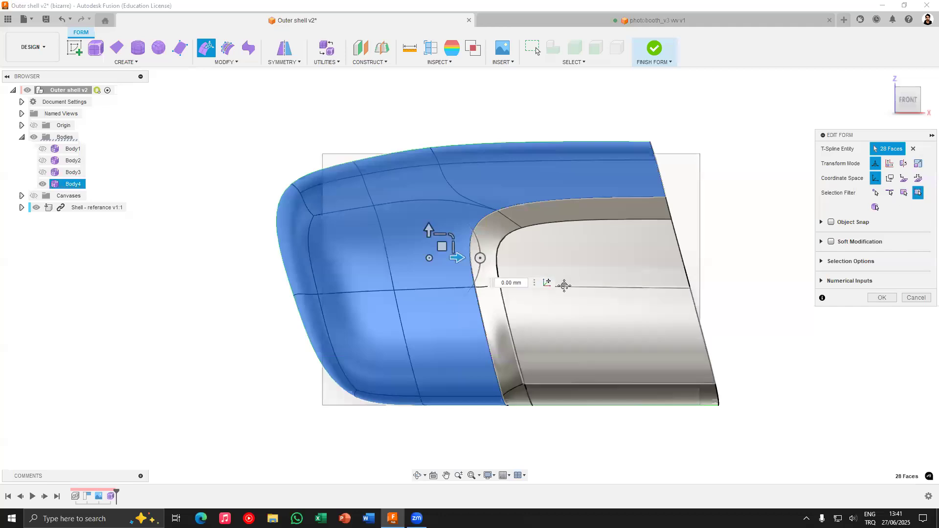
middle_drag(564, 288, 575, 242)
shift+middle_drag(561, 354, 522, 322)
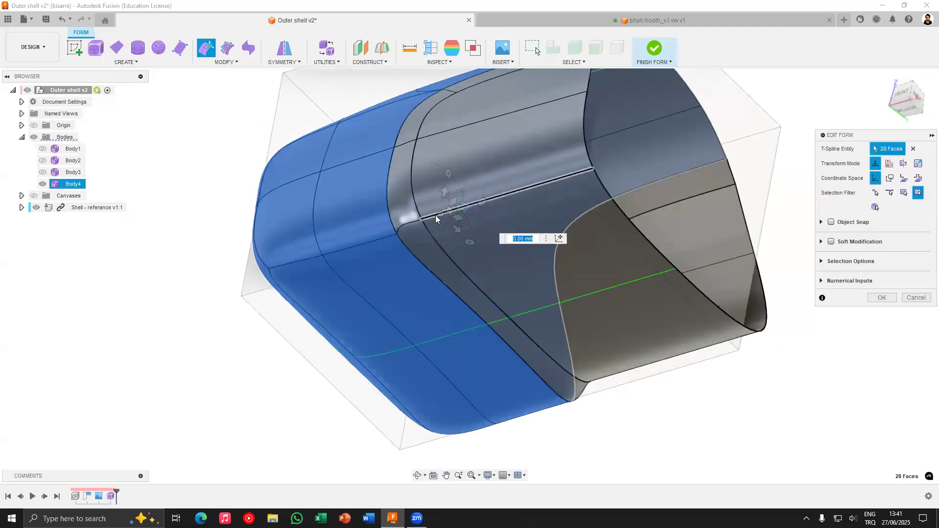
Add the recessed band's lower corner edges on both sides to the selected outer faces
shift+click(407, 224)
shift+click(406, 224)
shift+middle_drag(406, 224, 662, 321)
shift+click(648, 350)
shift+click(666, 326)
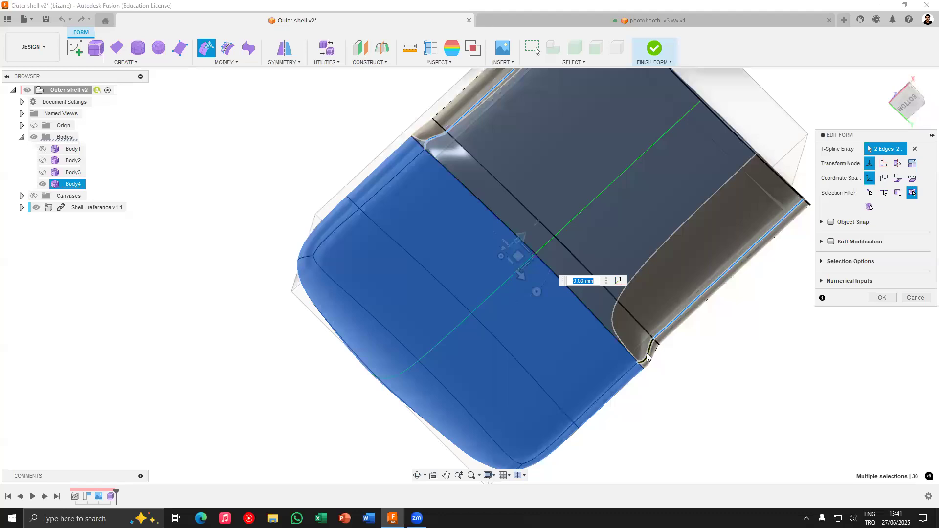
shift+middle_drag(611, 306, 661, 315)
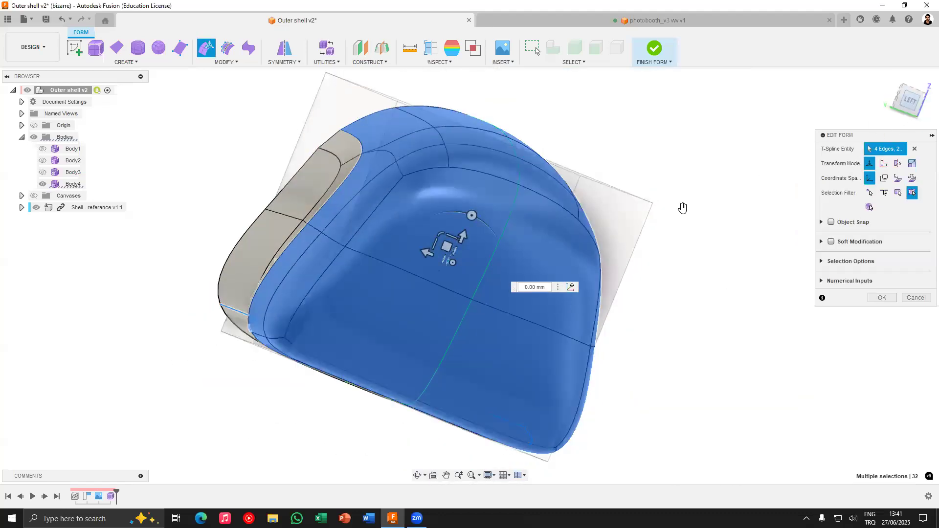
Scale the selected faces and edges along Y by a factor of 1.2 to widen the shell
click(443, 261)
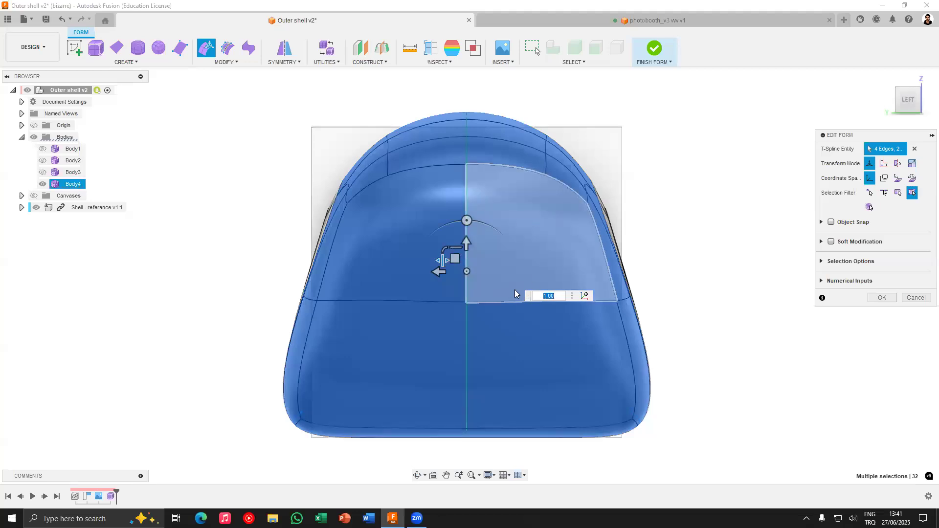
drag(443, 261, 436, 261)
drag(521, 284, 542, 297)
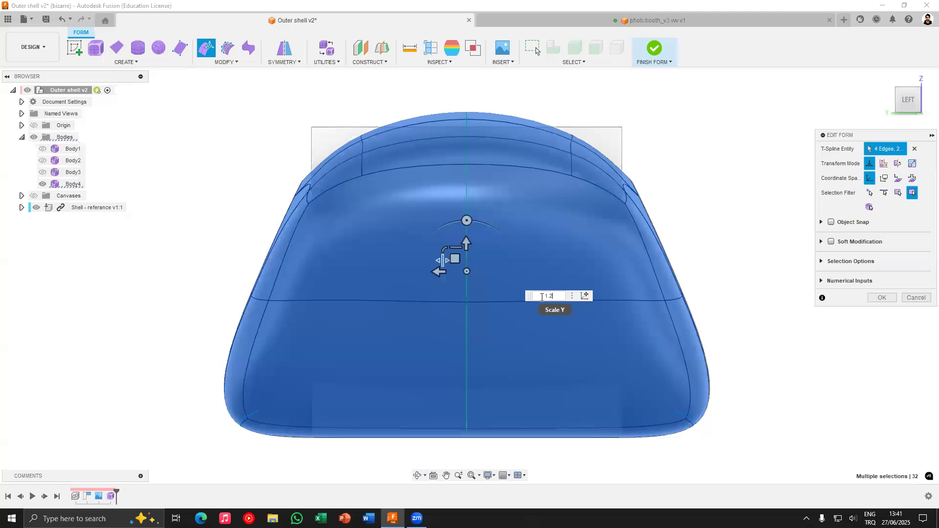
text(1.2)
key(Return)
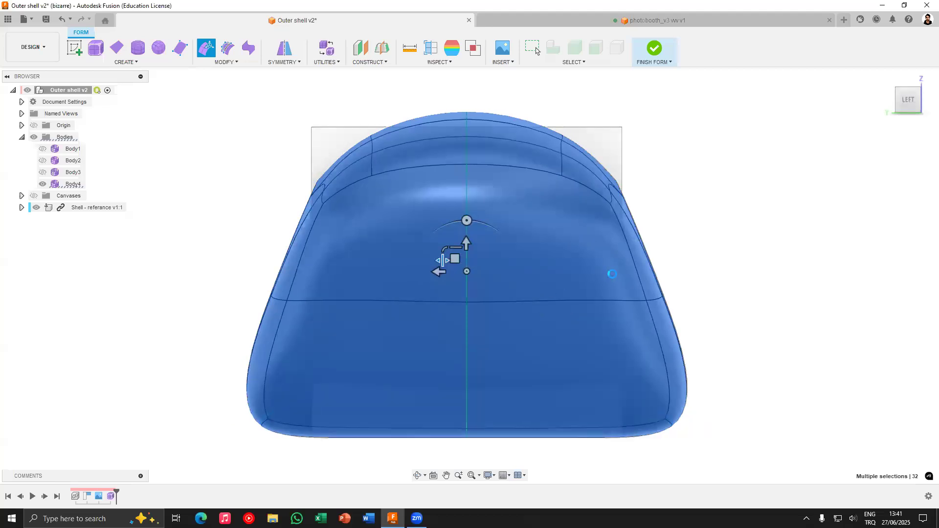
Examine the band's side faces and the recessed step between them up close from the open end
shift+middle_drag(621, 277, 417, 215)
click(300, 304)
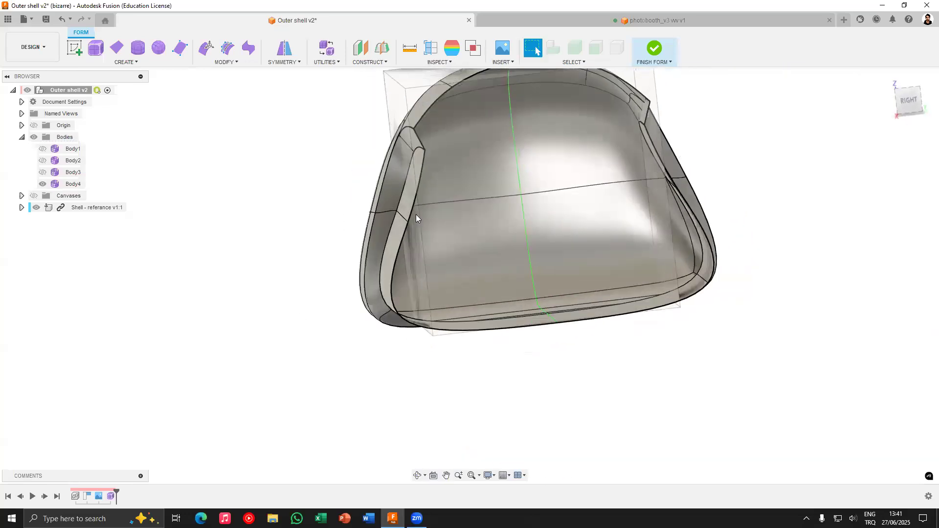
scroll(395, 195, up, 6)
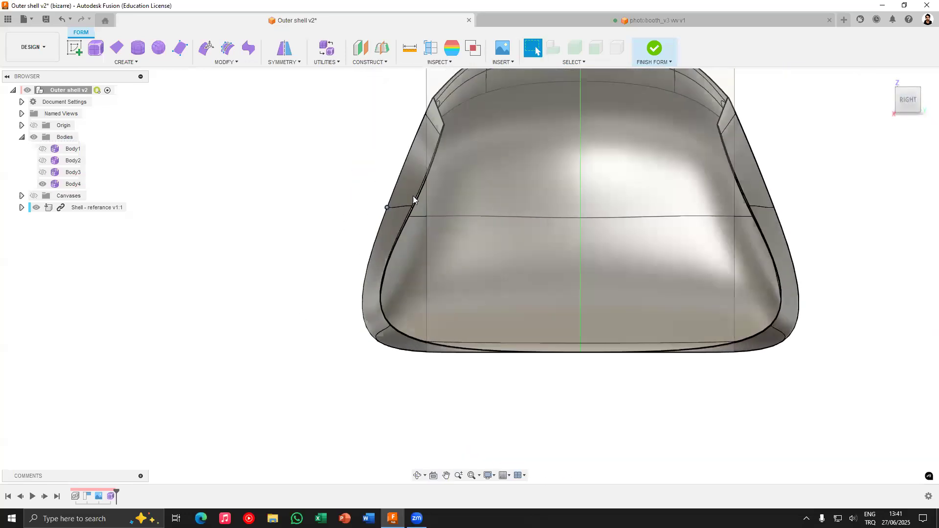
scroll(385, 186, down, 4)
click(341, 175)
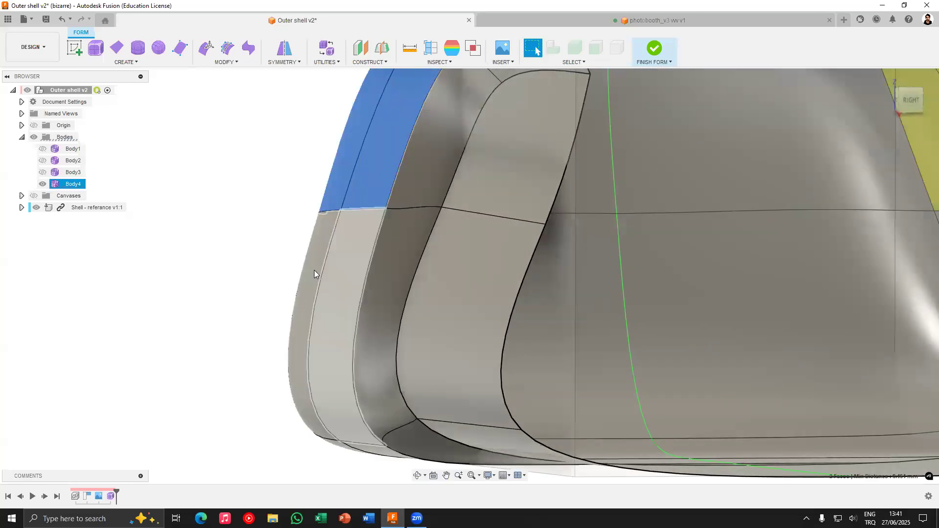
shift+click(362, 272)
shift+middle_drag(362, 272, 441, 243)
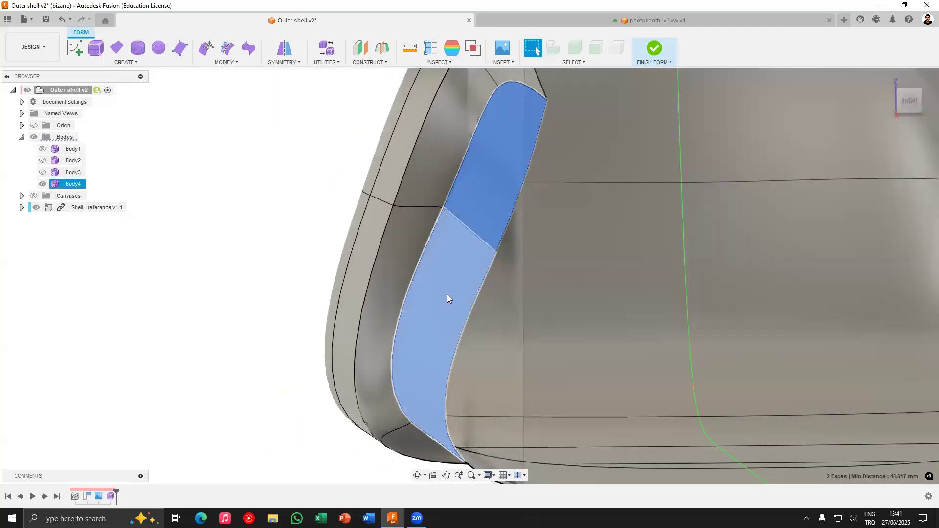
scroll(713, 191, down, 3)
shift+middle_drag(487, 237, 435, 266)
scroll(435, 267, down, 2)
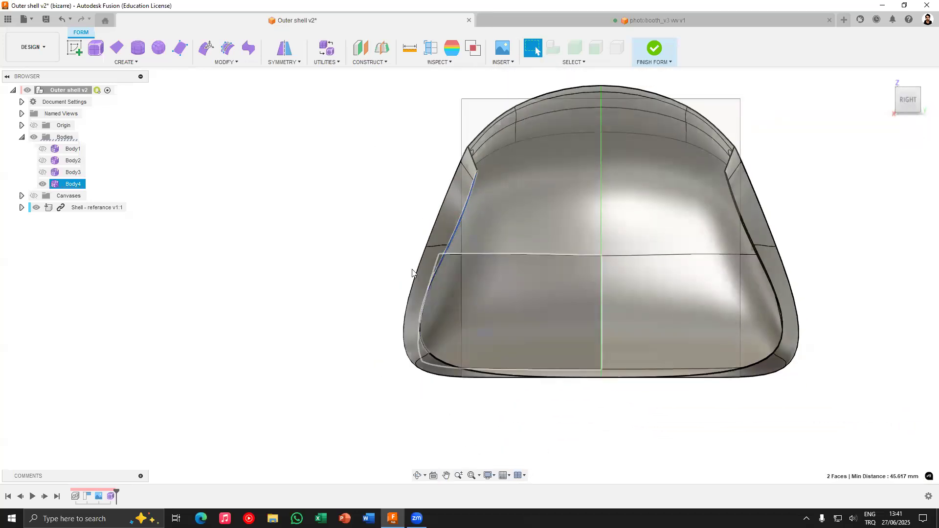
Examine the widened shell's overall outline and inner faces squarely from the open end
shift+middle_drag(378, 247, 386, 287)
click(322, 288)
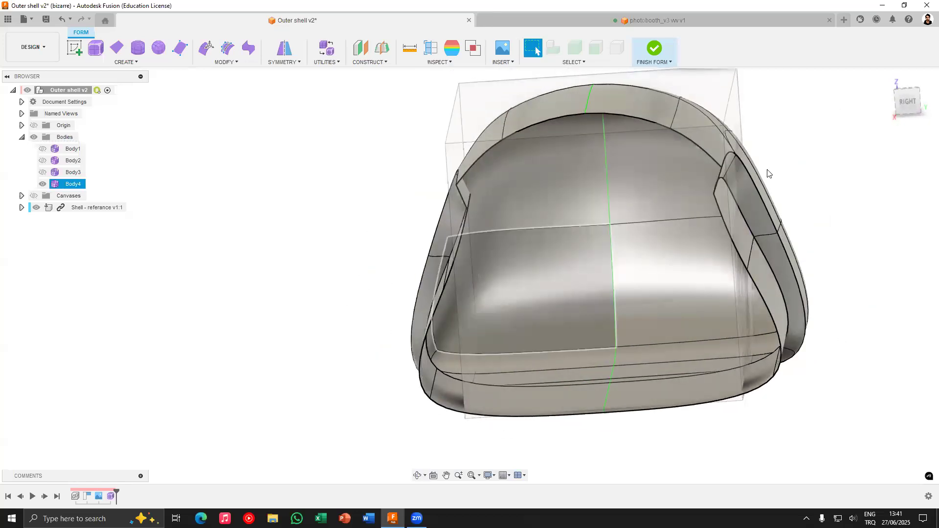
click(908, 98)
click(478, 295)
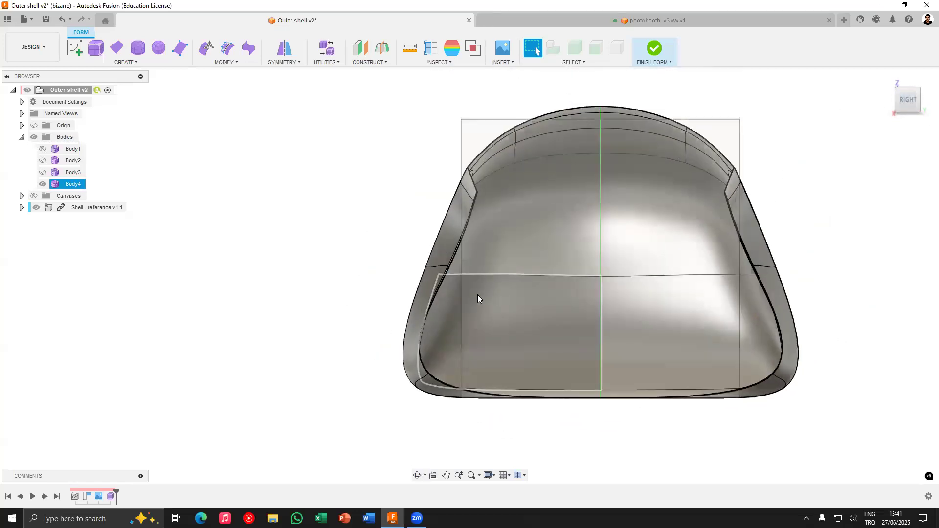
click(527, 214)
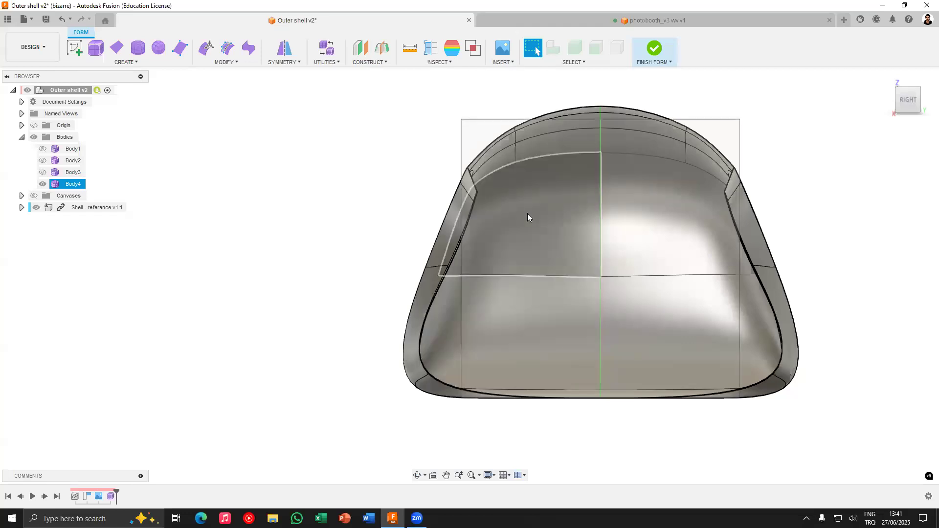
middle_drag(507, 223, 424, 224)
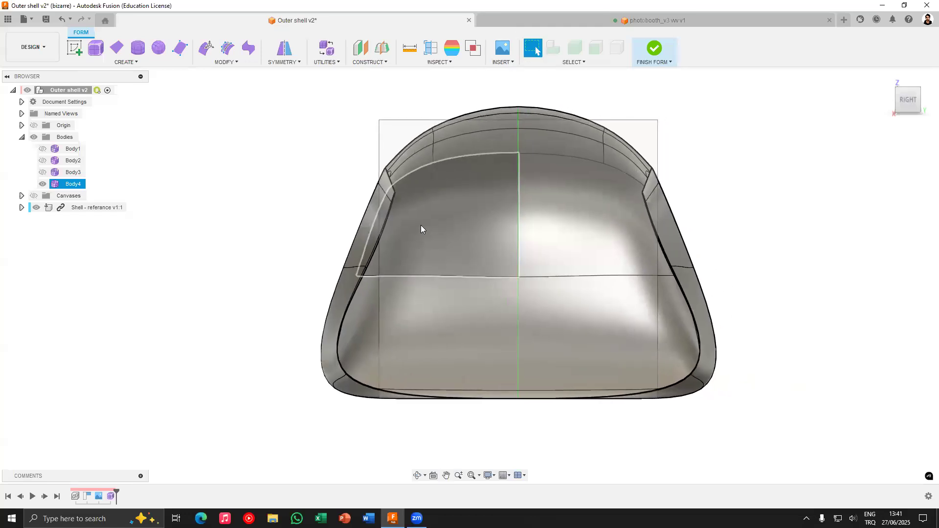
click(477, 245)
click(471, 277)
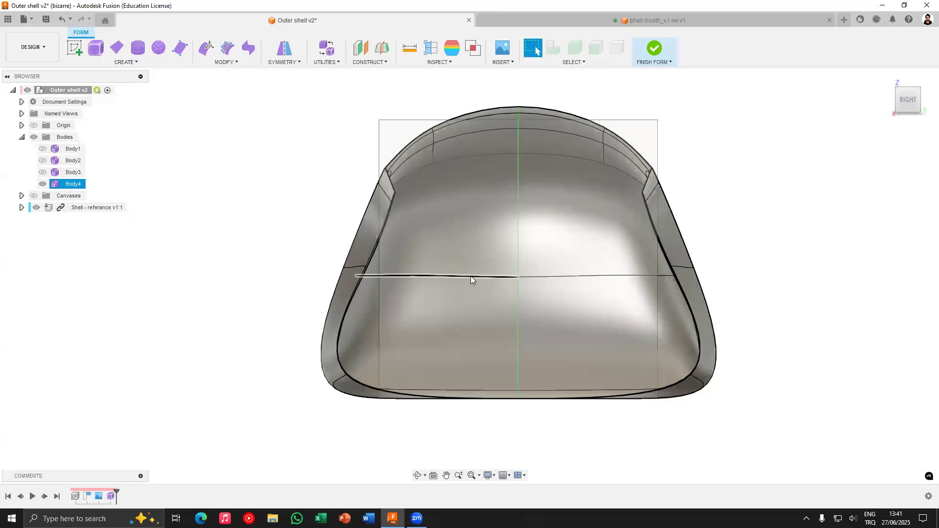
click(873, 147)
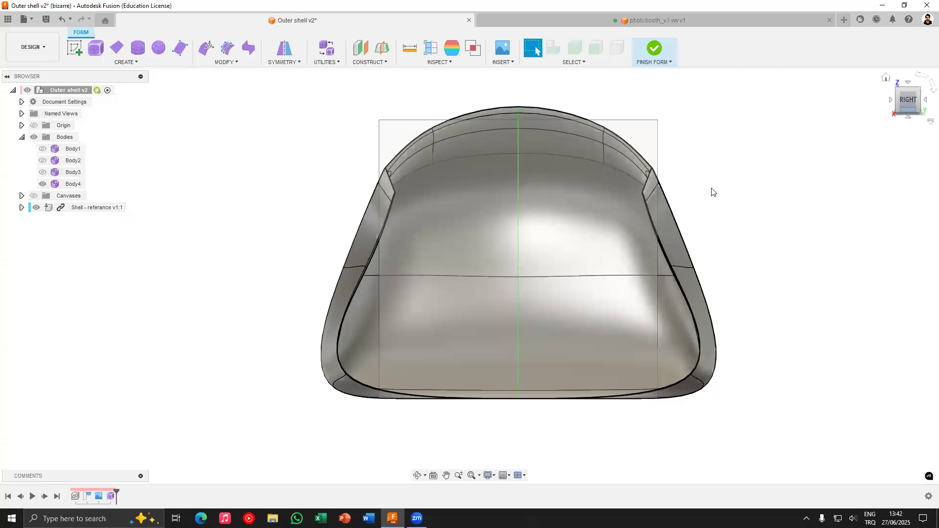
Scale all of Body4's faces across the shell's width by a factor of about 0.922
click(206, 48)
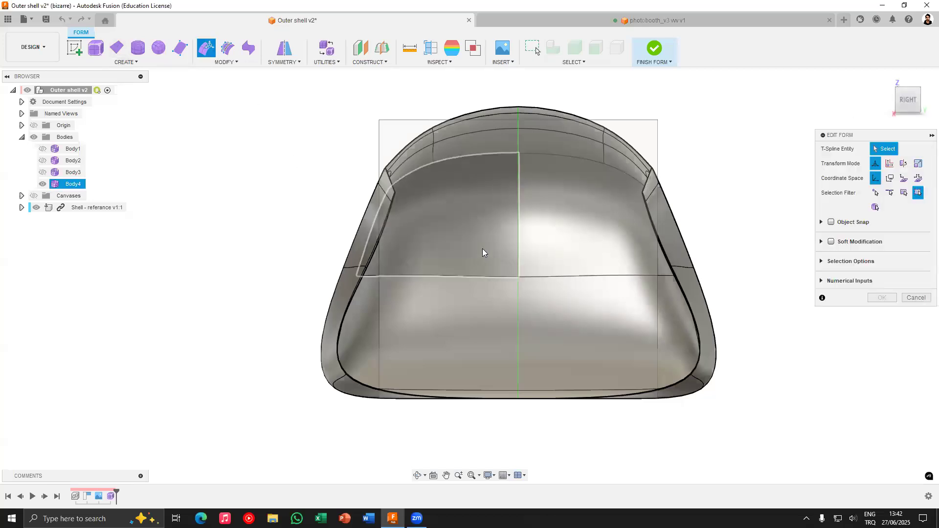
double_click(482, 248)
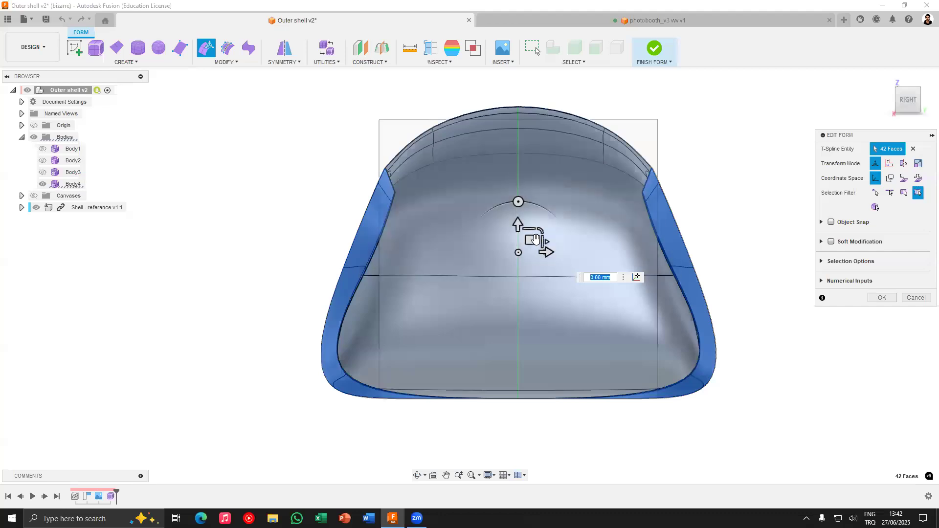
drag(542, 242, 543, 244)
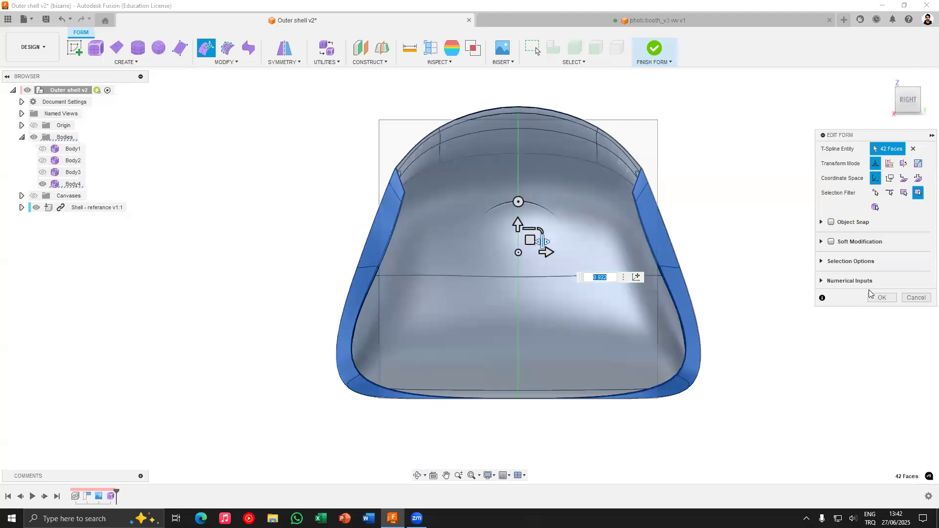
click(880, 298)
shift+middle_drag(294, 230, 636, 172)
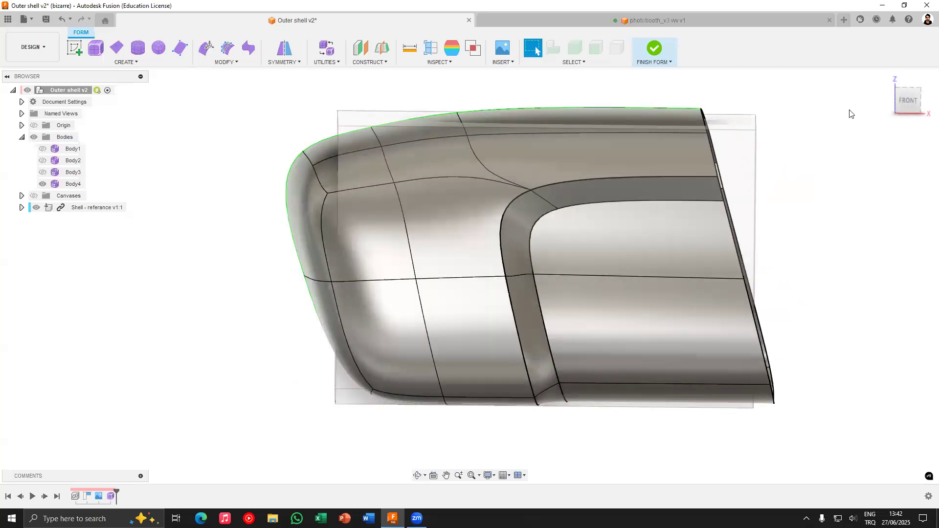
click(907, 101)
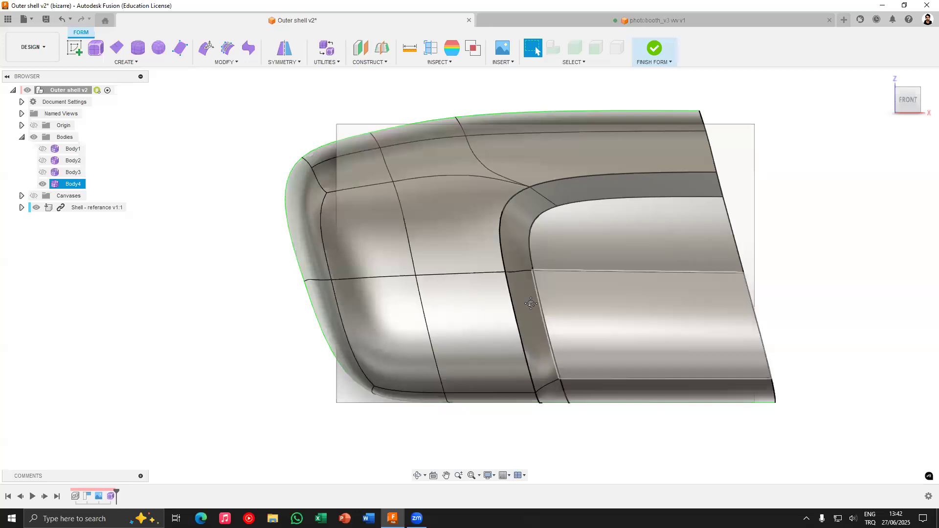
Switch Body4 to the box display mode
middle_drag(527, 275, 487, 280)
click(549, 188)
key(Escape)
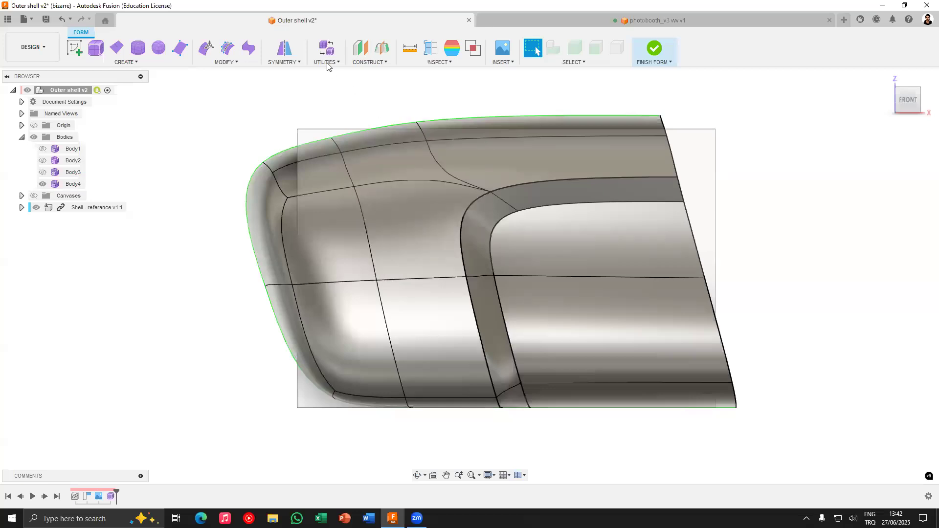
key(Return)
click(436, 224)
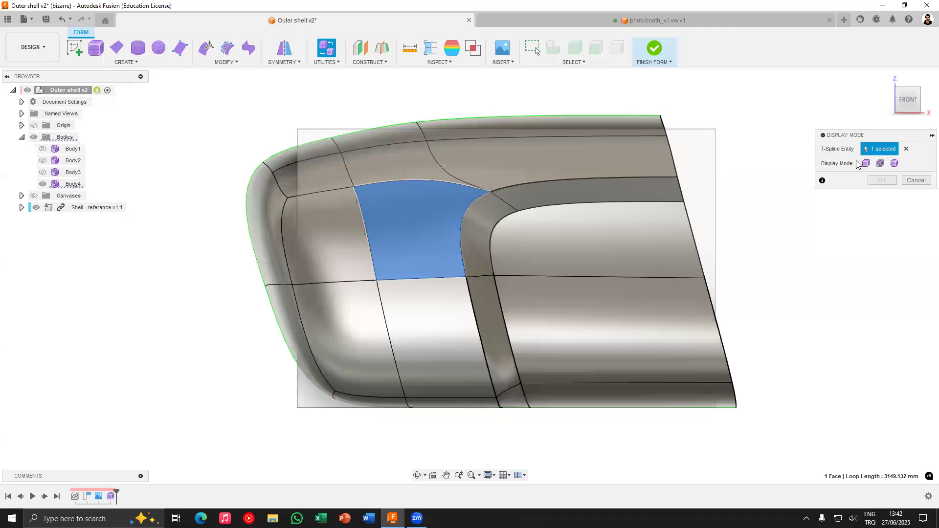
click(326, 62)
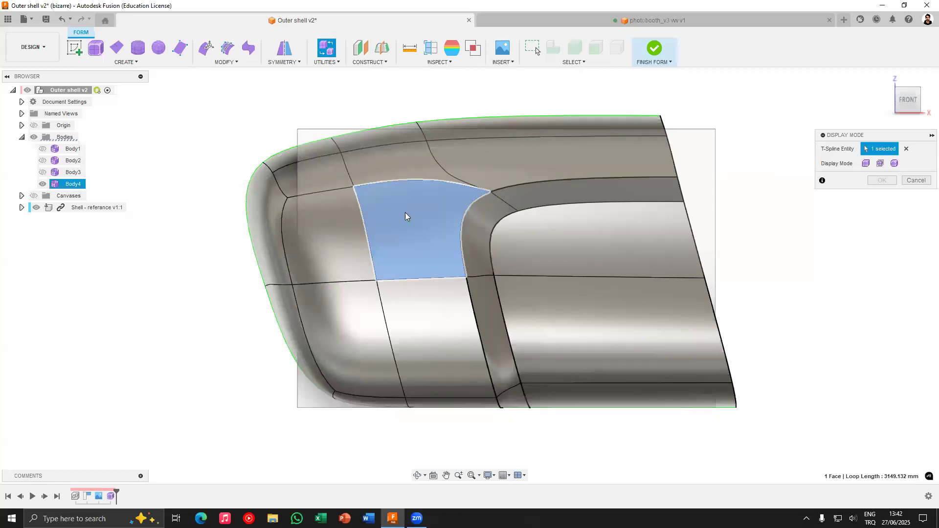
click(866, 164)
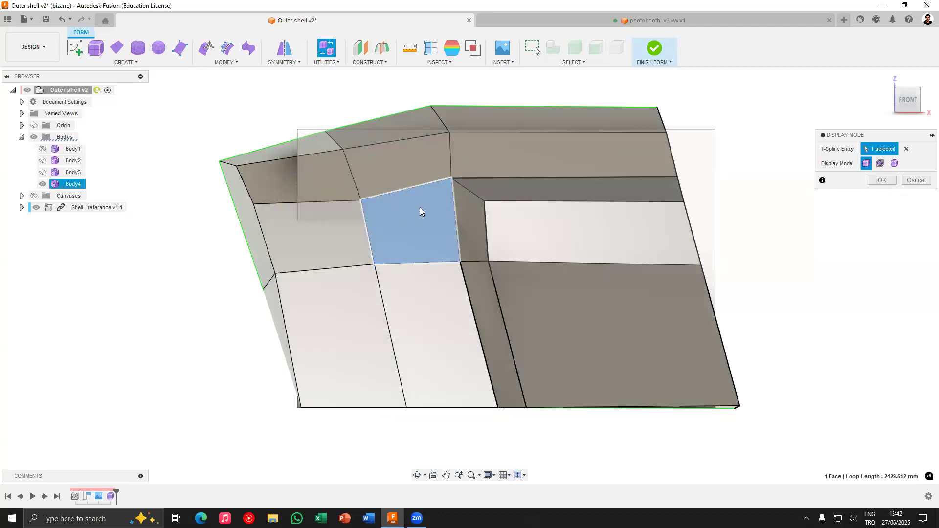
scroll(414, 180, up, 2)
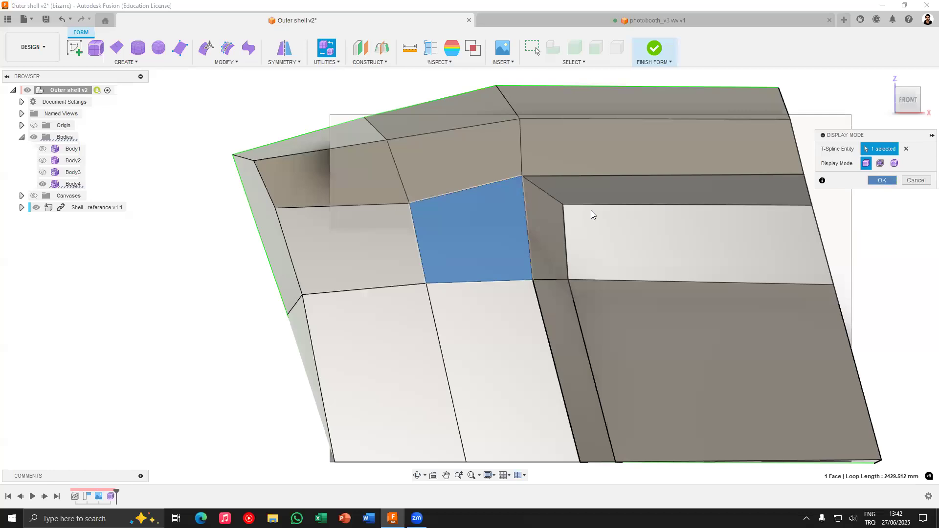
key(Return)
scroll(350, 199, down, 3)
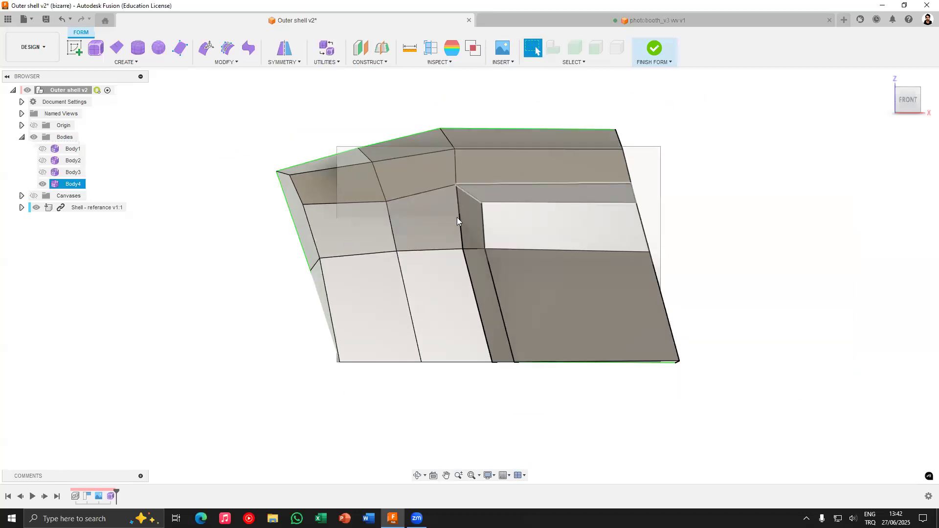
scroll(457, 217, up, 1)
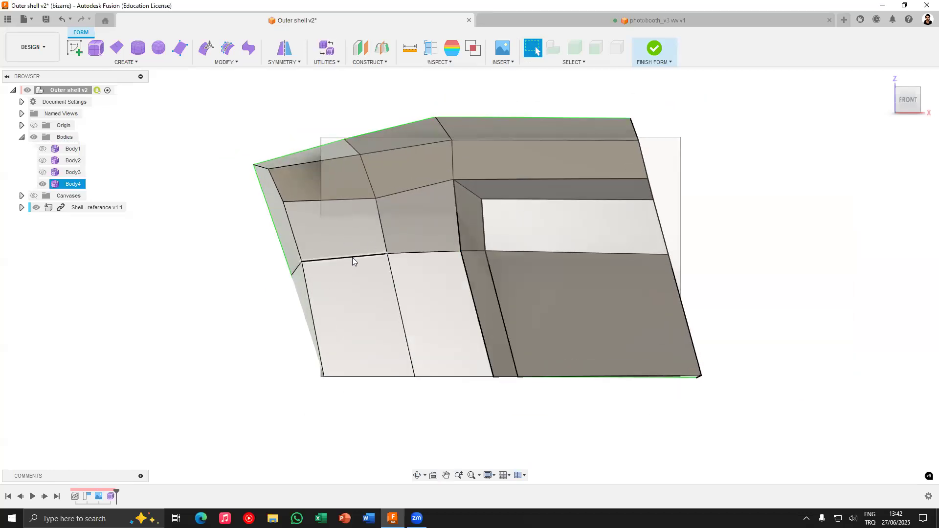
shift+middle_drag(337, 273, 380, 308)
click(380, 308)
shift+click(334, 324)
shift+click(320, 232)
shift+click(392, 255)
shift+middle_drag(392, 259, 320, 291)
middle_drag(287, 166, 277, 112)
click(227, 62)
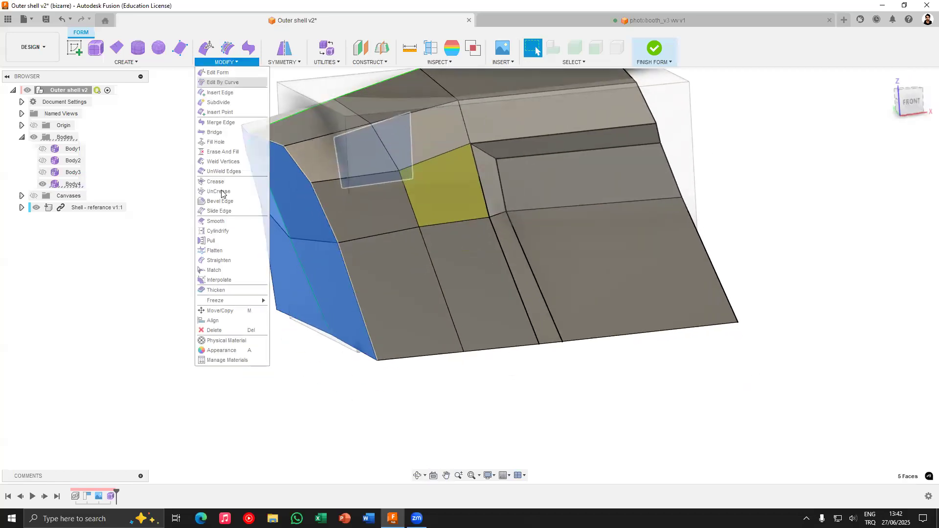
middle_drag(427, 249, 480, 283)
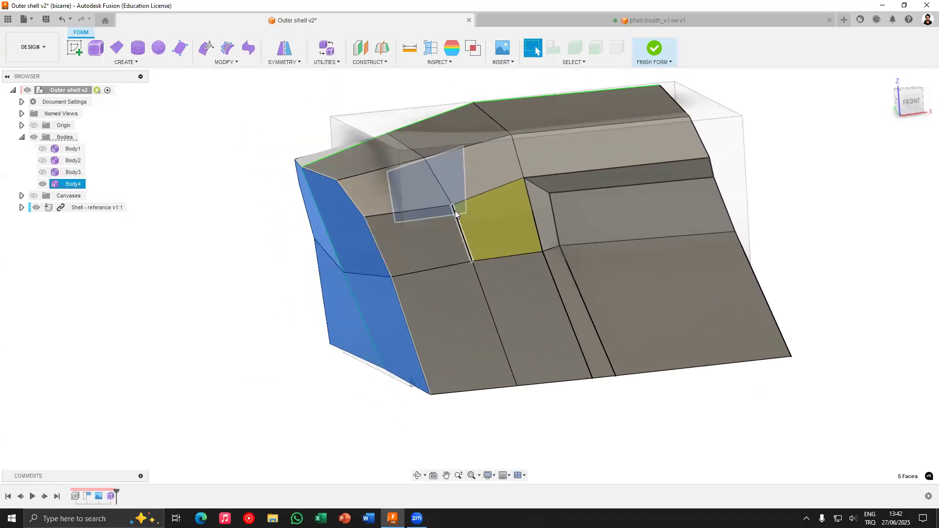
click(224, 63)
middle_drag(397, 251, 436, 331)
shift+middle_drag(373, 284, 356, 209)
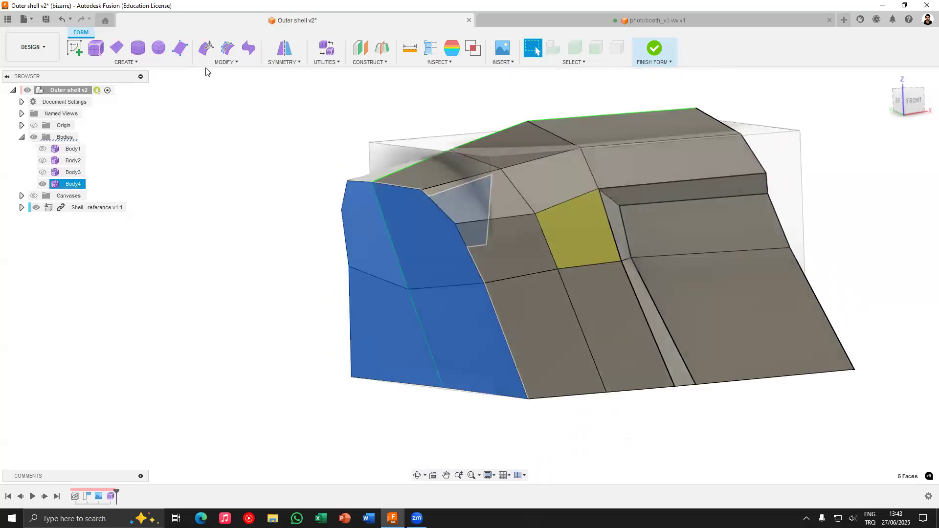
click(225, 62)
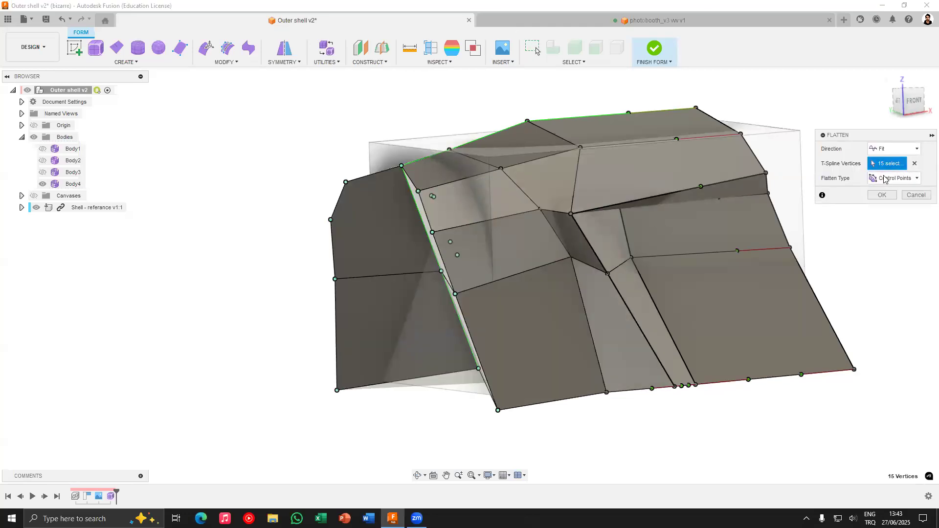
click(891, 150)
click(883, 154)
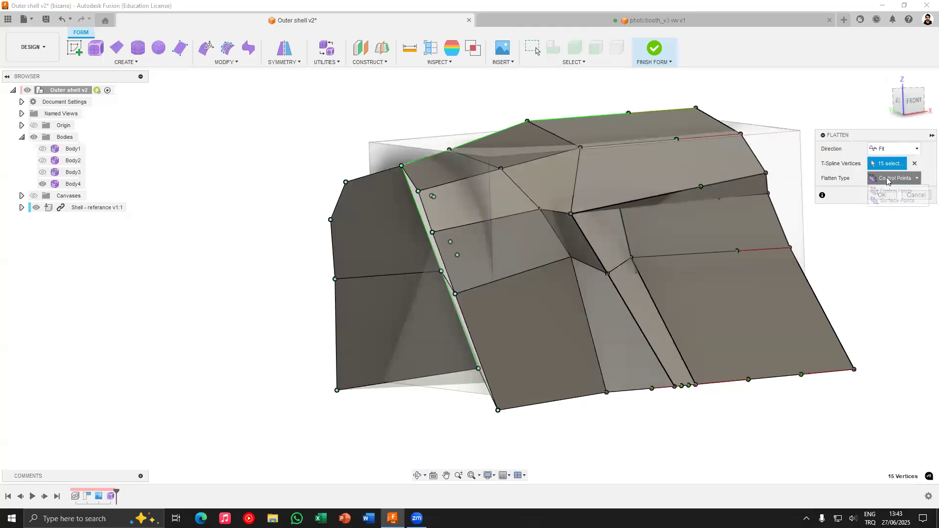
click(895, 201)
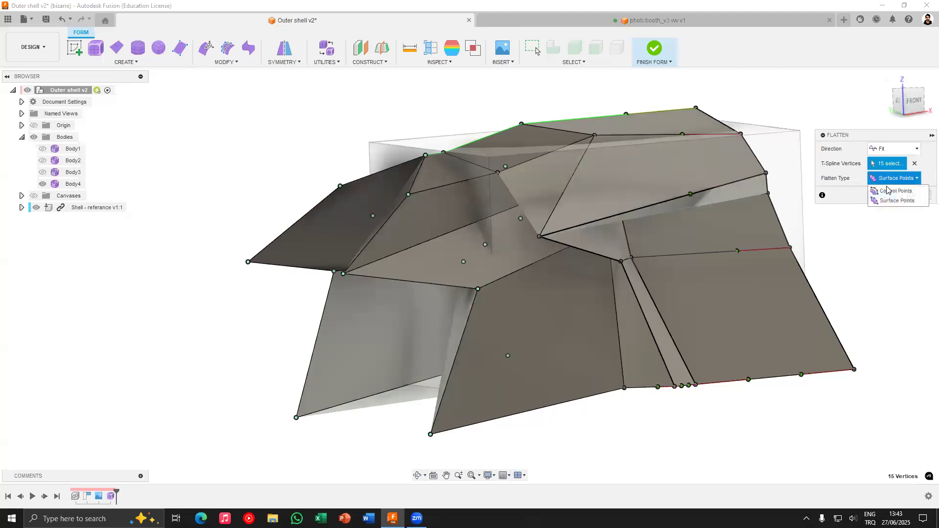
click(889, 191)
shift+middle_drag(587, 254, 550, 220)
scroll(509, 257, up, 3)
shift+middle_drag(510, 256, 470, 233)
scroll(489, 235, down, 3)
click(915, 163)
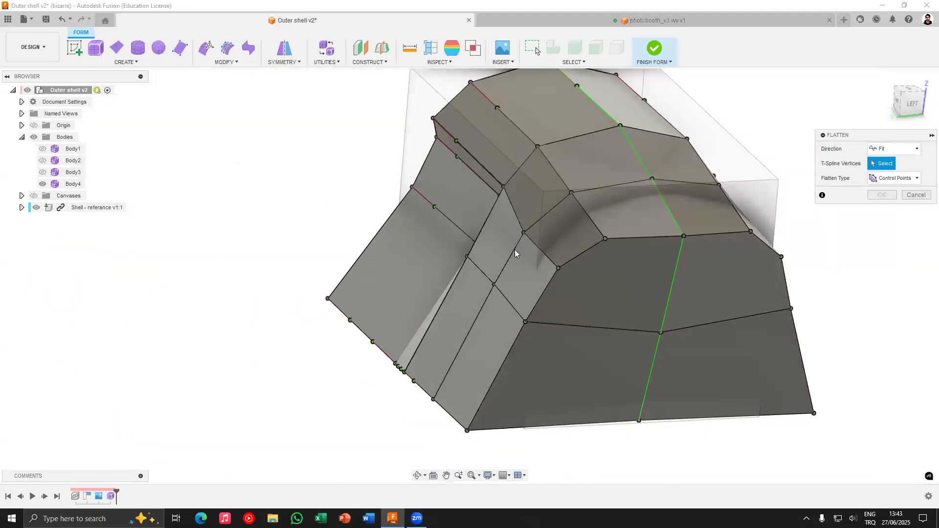
click(918, 194)
Flatten the four faces of the shell's closed end onto a fitted plane, using control points
scroll(537, 240, down, 4)
shift+middle_drag(579, 272, 533, 272)
click(533, 270)
shift+click(602, 266)
shift+click(619, 316)
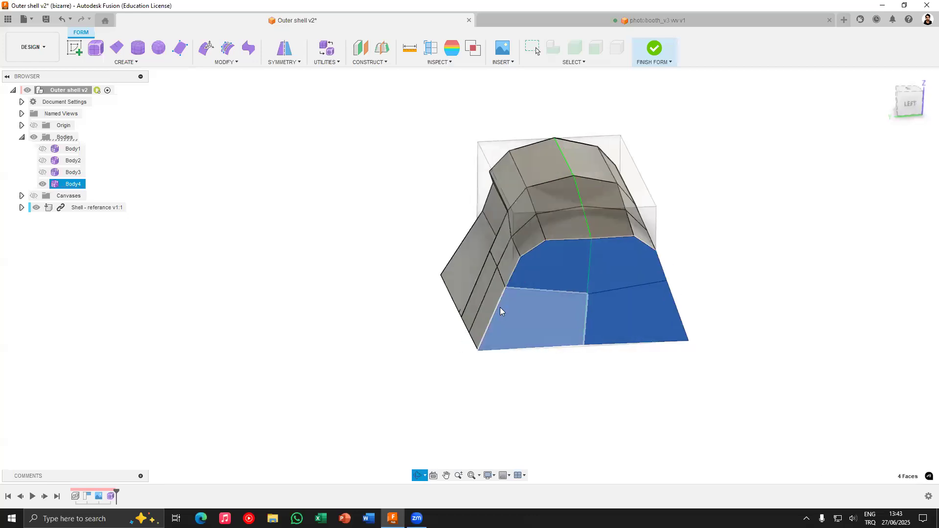
shift+click(498, 310)
right_click(380, 236)
click(381, 202)
shift+middle_drag(524, 257, 433, 236)
scroll(432, 235, up, 3)
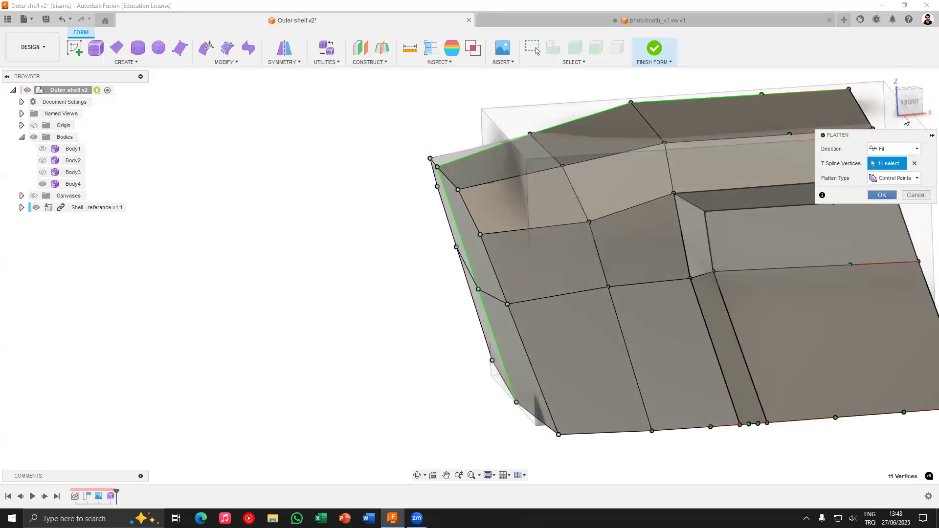
key(Return)
Flatten the edge loop between the closed end and the recessed band onto a fitted plane
scroll(398, 283, up, 4)
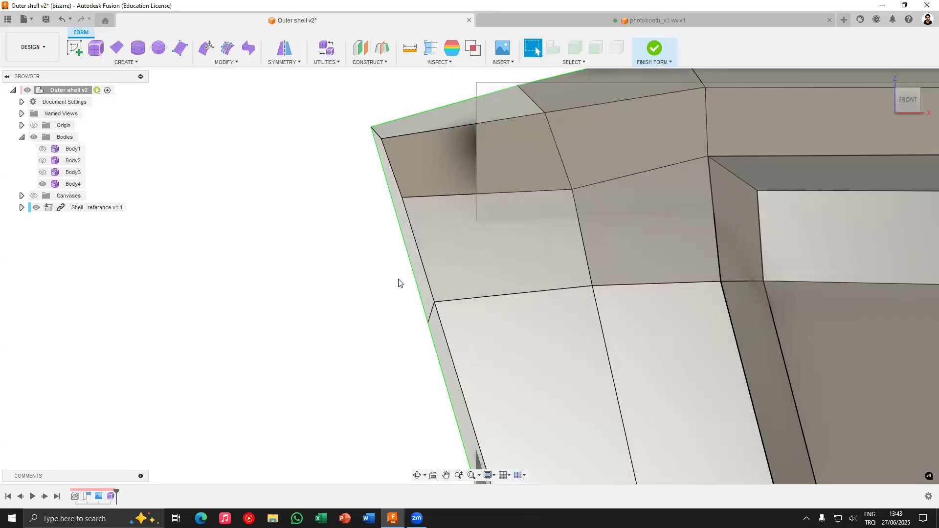
scroll(399, 282, down, 5)
double_click(482, 247)
mouse_move(482, 247)
shift+middle_down()
mouse_move(487, 329)
mouse_move(479, 235)
shift+middle_up()
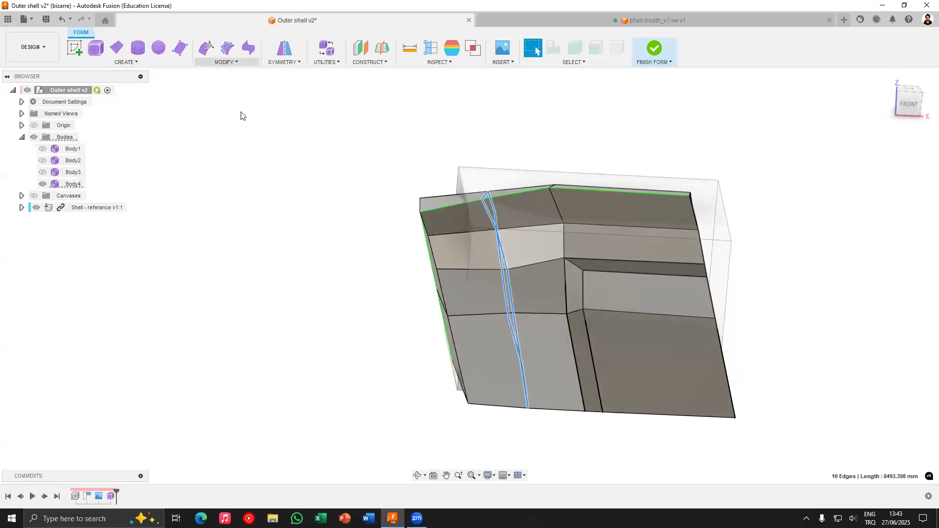
right_click(257, 150)
click(261, 128)
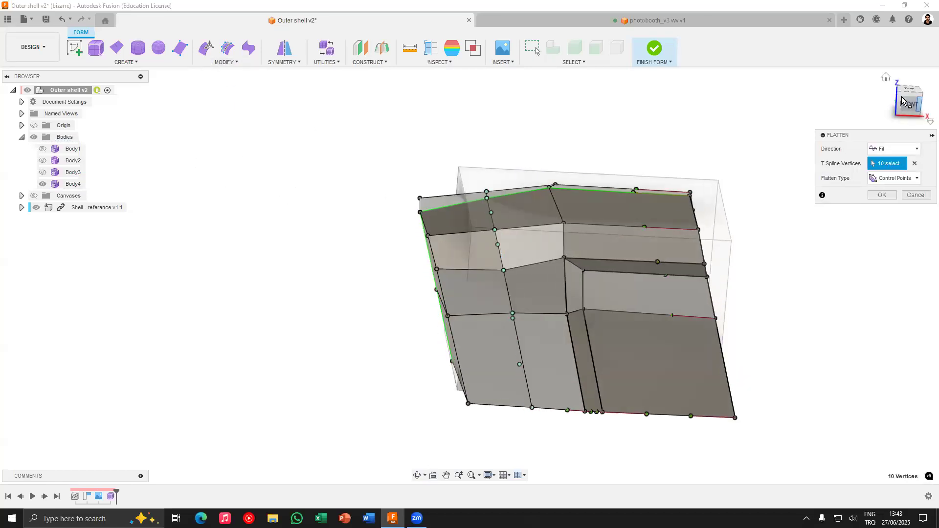
key(Return)
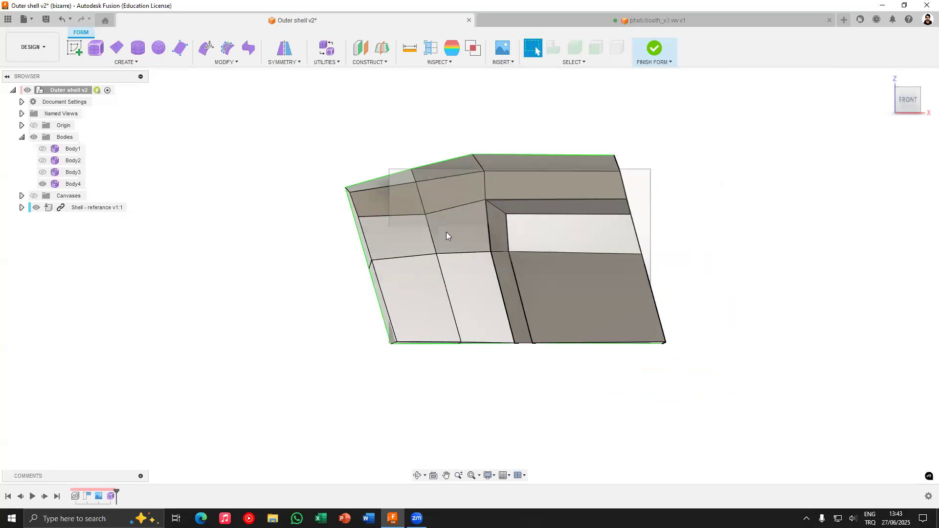
Slant the recess's side step by shifting its upper vertices toward the closed end and its base vertices toward the open end
key(F6)
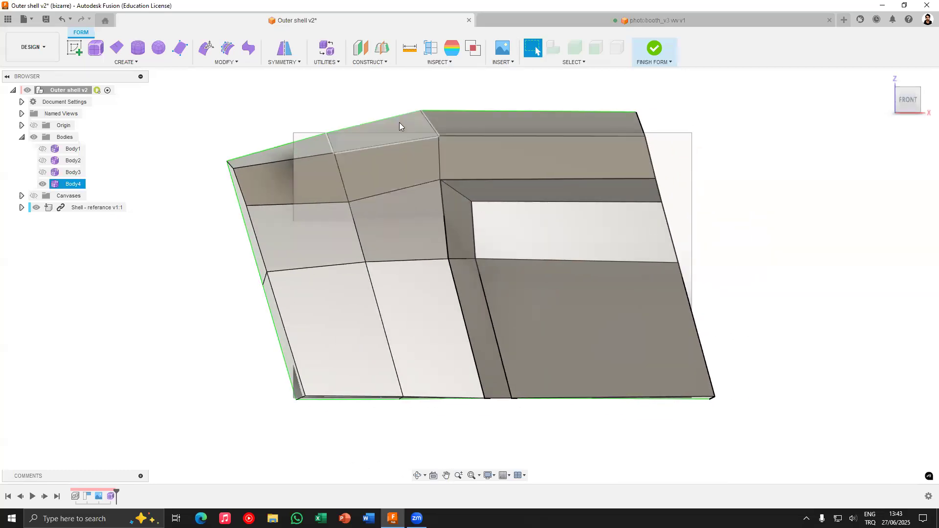
click(437, 136)
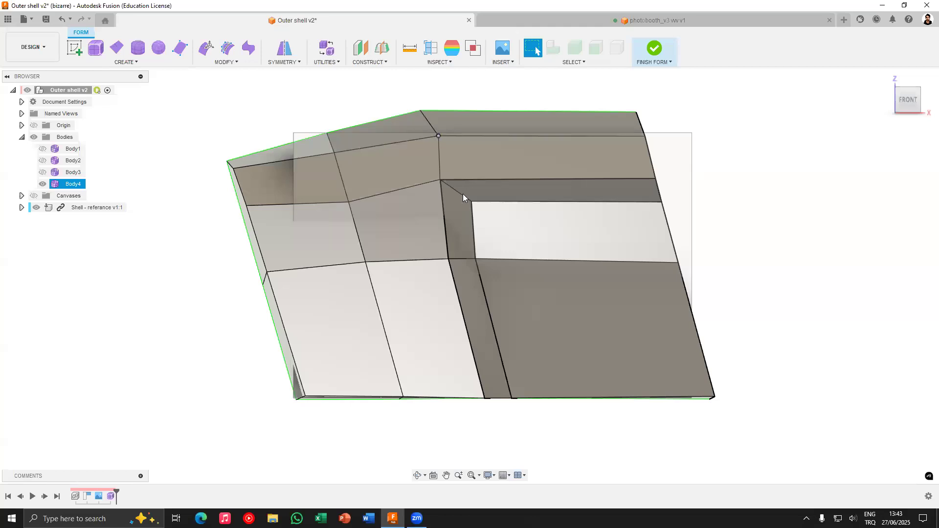
click(459, 232)
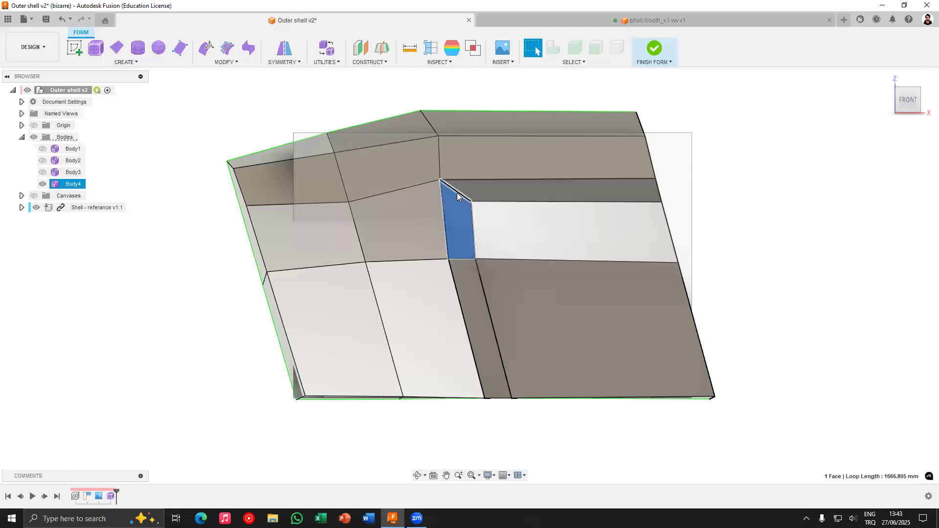
click(456, 192)
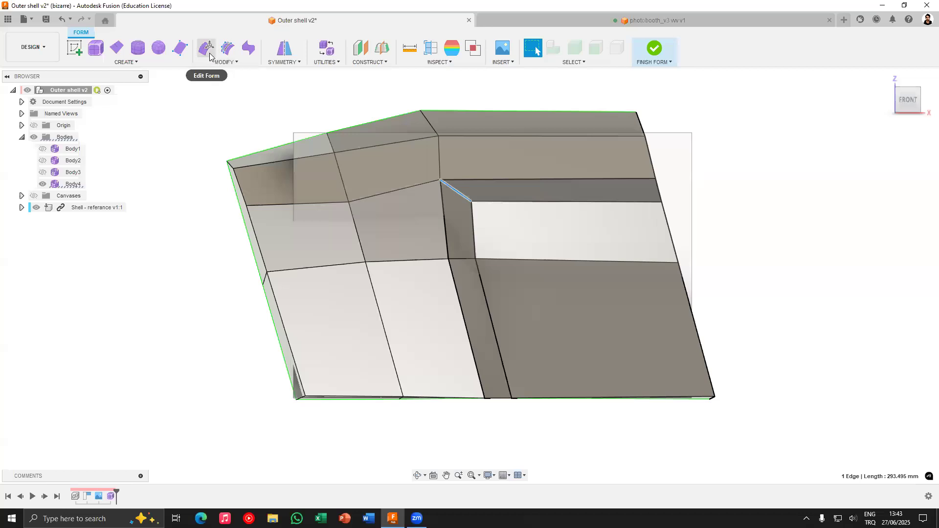
drag(418, 192, 457, 253)
middle_drag(486, 367, 481, 317)
scroll(483, 318, up, 3)
click(507, 363)
drag(534, 361, 598, 360)
scroll(494, 382, down, 3)
click(492, 381)
scroll(433, 203, up, 1)
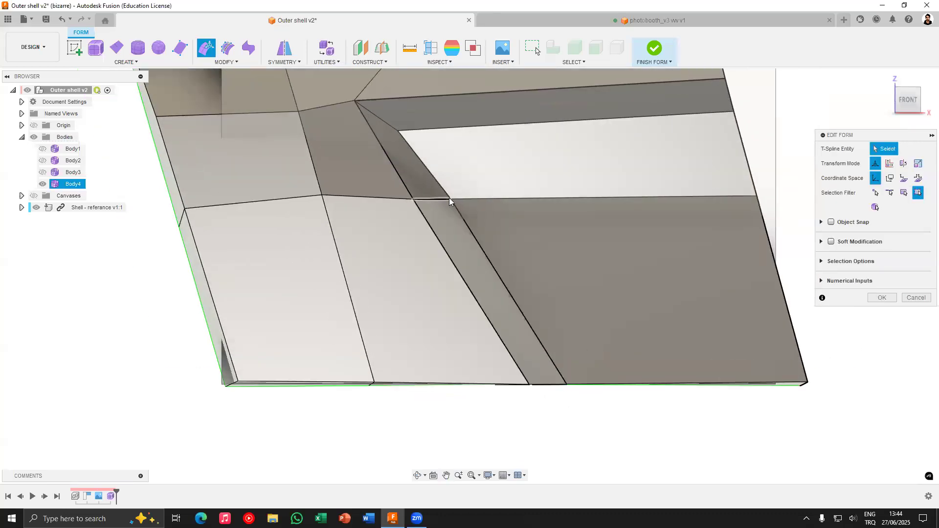
Narrow the slanted side step by moving its inner mid-height and base vertices toward the closed end, the base vertex by about 156 mm
click(449, 198)
drag(477, 197, 455, 200)
click(567, 384)
drag(596, 384, 567, 389)
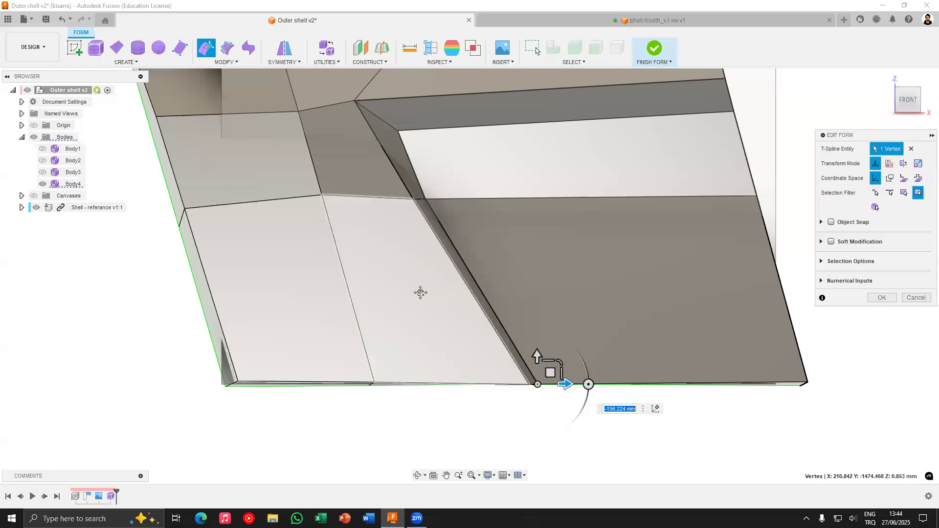
Move the recess's upper inner corner about 32 mm toward the open end and 148 mm down, and its outer corner about 21 mm and 26 mm
middle_drag(408, 176, 398, 242)
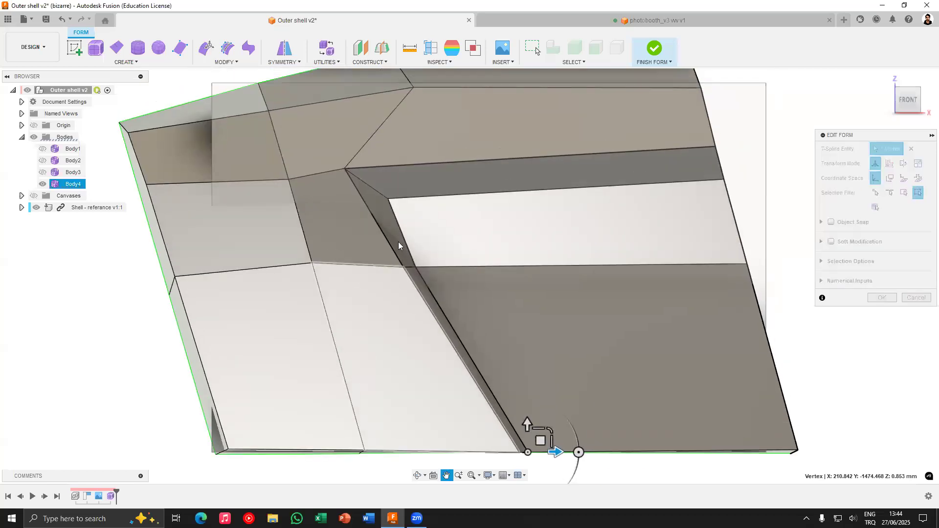
click(388, 200)
drag(397, 184, 403, 215)
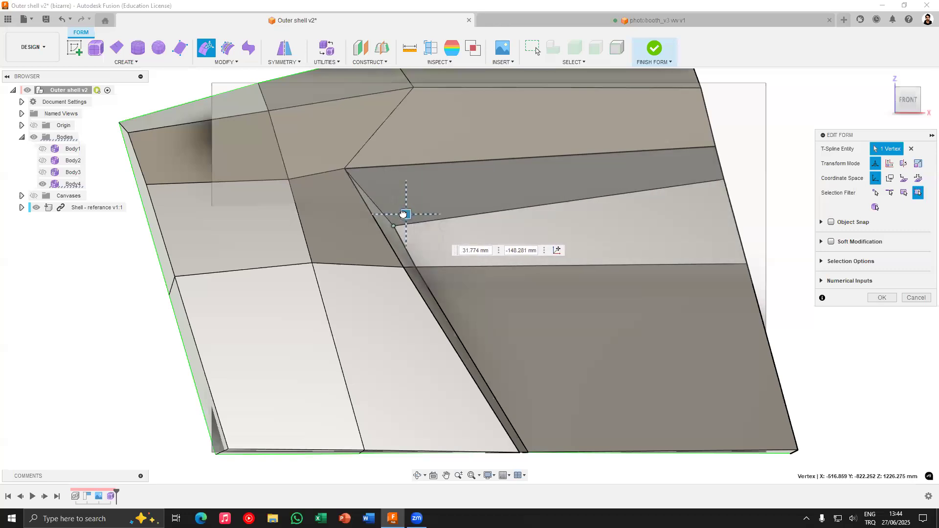
click(344, 168)
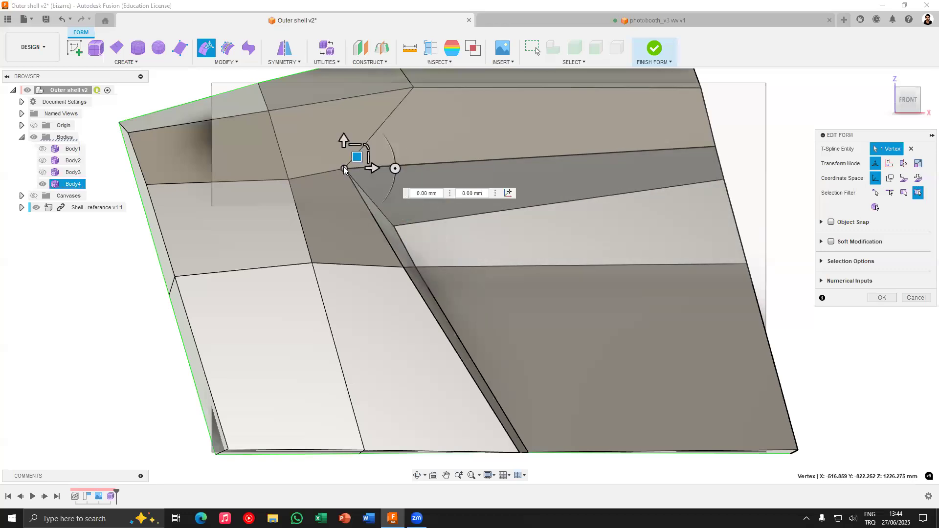
drag(356, 156, 360, 161)
scroll(360, 189, down, 3)
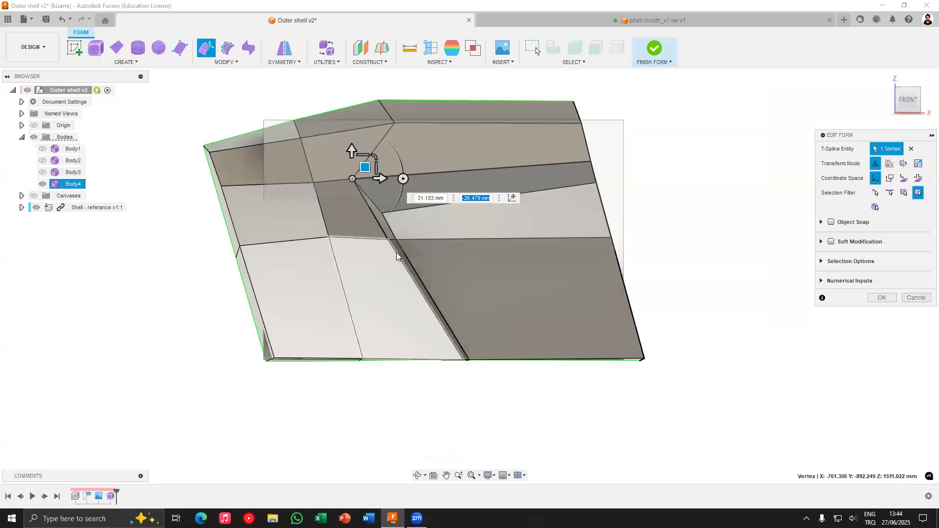
Lower the mid-height vertex of the flattened edge loop slightly to line up with the recess's side edge
click(329, 238)
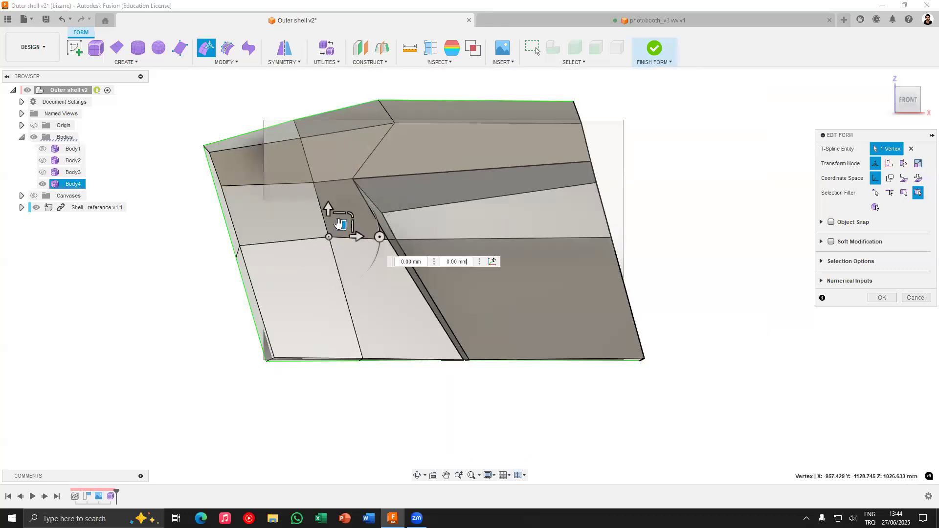
drag(341, 229, 341, 230)
click(678, 206)
middle_drag(630, 214, 650, 256)
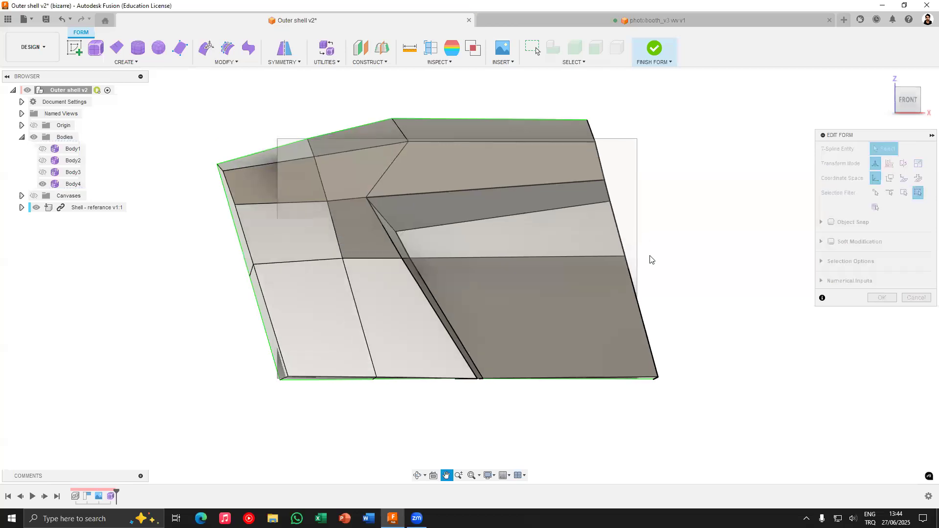
scroll(650, 256, down, 1)
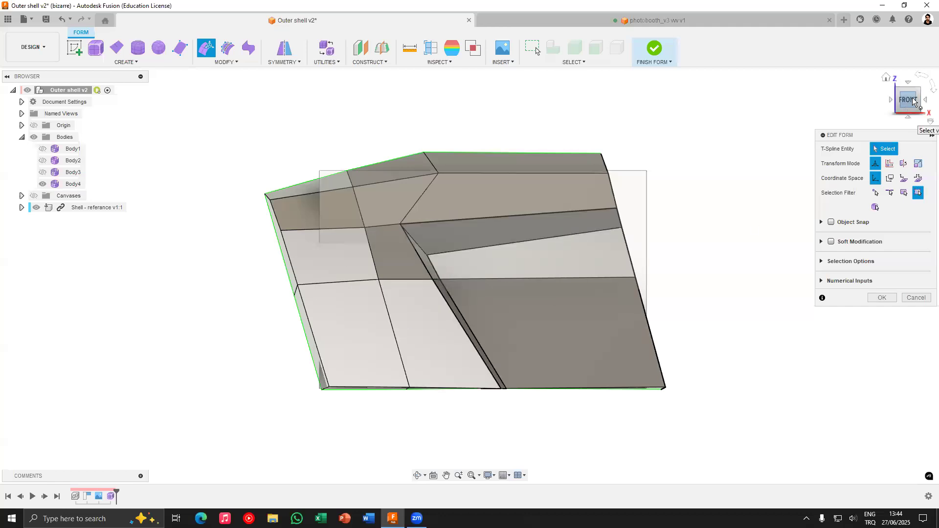
Move the recess's upper inner corner vertex about 58 mm outward and 4 mm up, as seen squarely from the open end
click(927, 101)
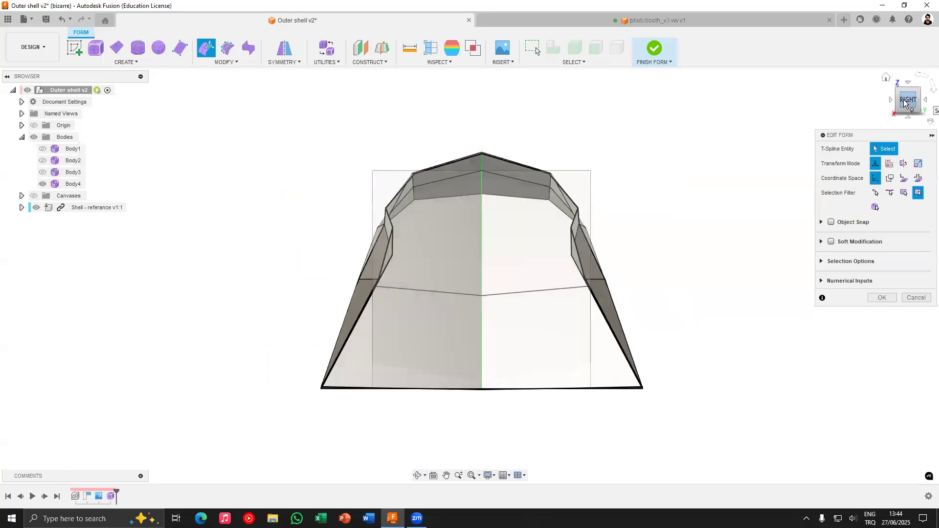
middle_drag(376, 258, 429, 202)
scroll(442, 194, up, 1)
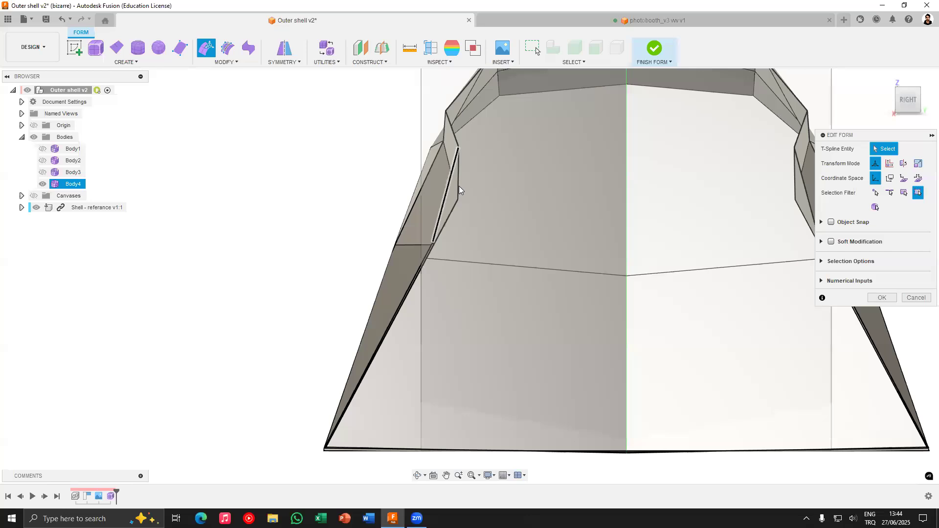
click(458, 200)
scroll(454, 194, up, 2)
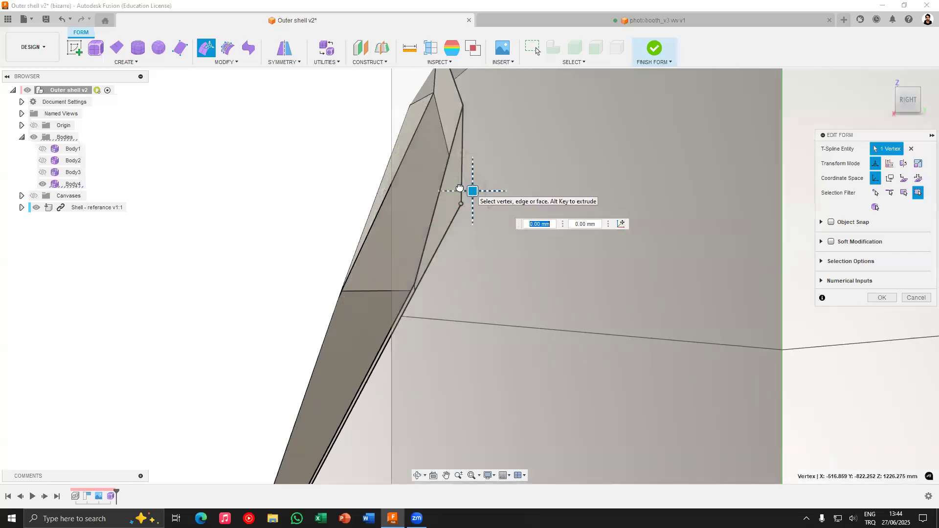
drag(450, 189, 448, 189)
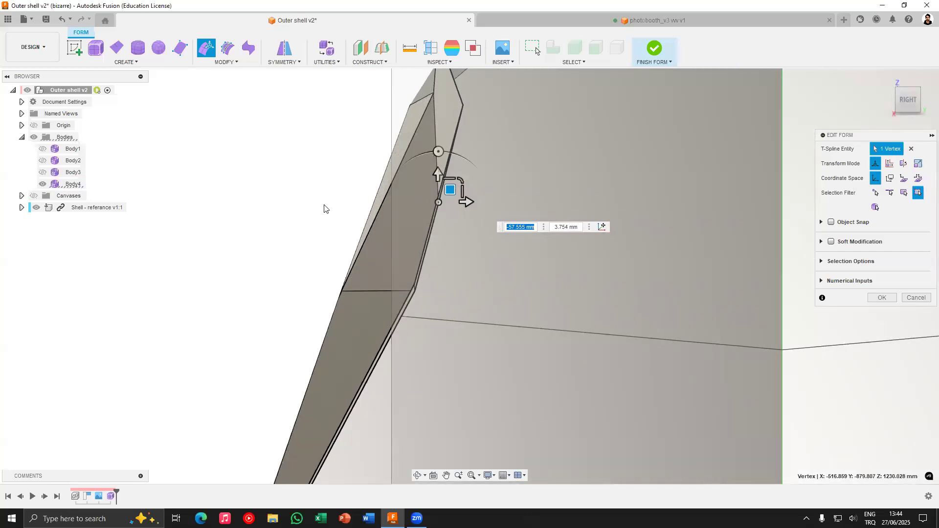
click(326, 209)
Move the recess's upper outer corner vertex about 44 mm outward, then check the reshaped recess from the front and open end
scroll(337, 210, down, 3)
scroll(407, 177, up, 3)
click(408, 175)
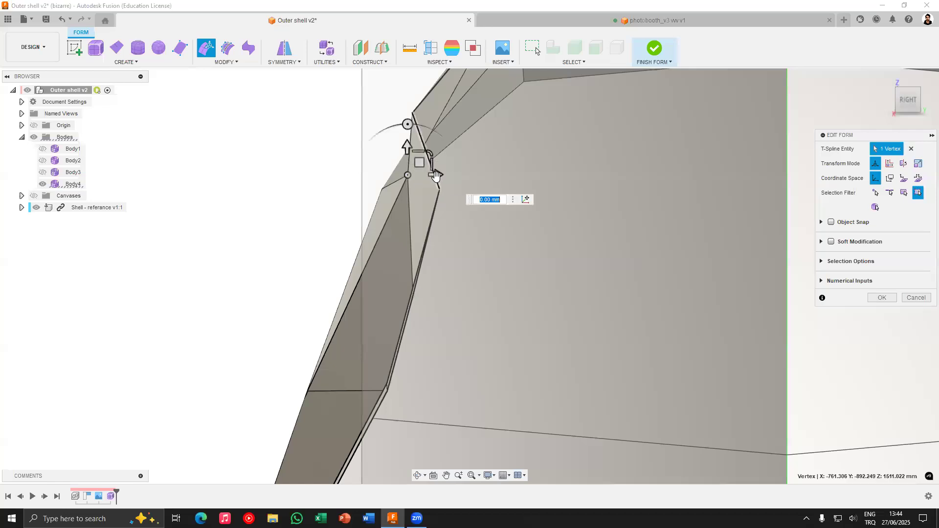
drag(437, 176, 417, 179)
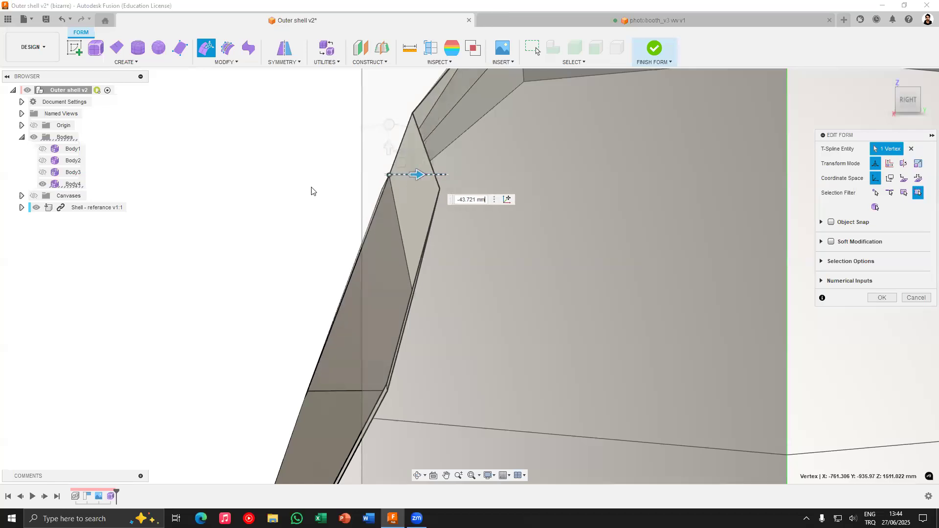
scroll(338, 234, down, 3)
mouse_move(342, 235)
shift+middle_down()
mouse_move(369, 274)
mouse_move(388, 189)
mouse_move(399, 275)
mouse_move(435, 217)
mouse_move(557, 208)
shift+middle_up()
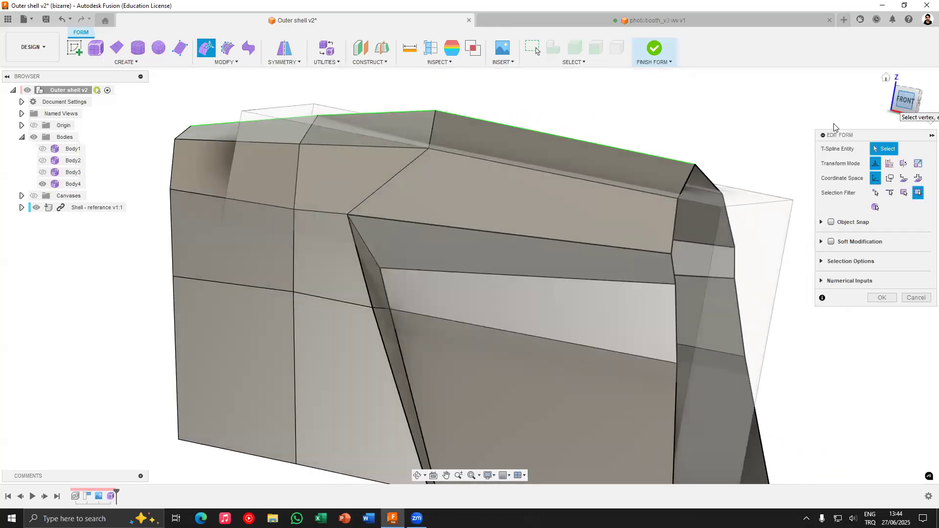
middle_drag(422, 268, 448, 219)
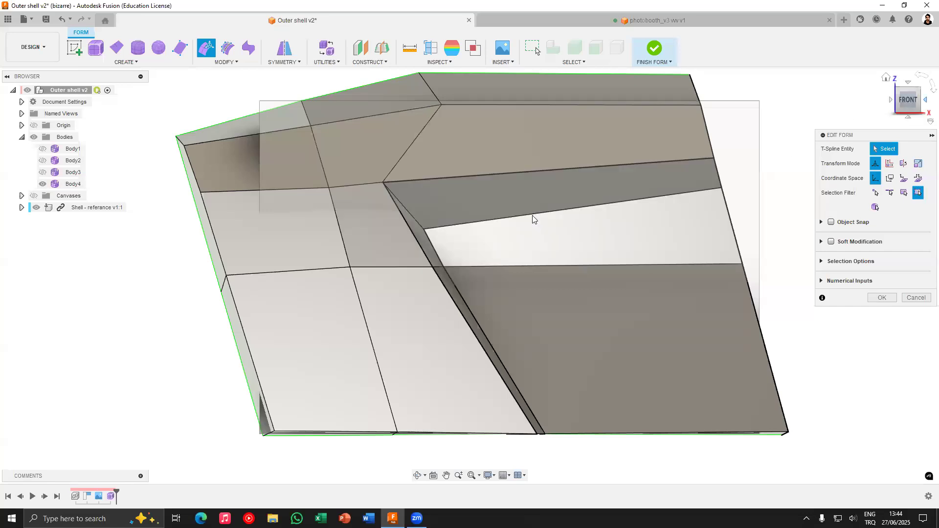
click(925, 100)
click(427, 198)
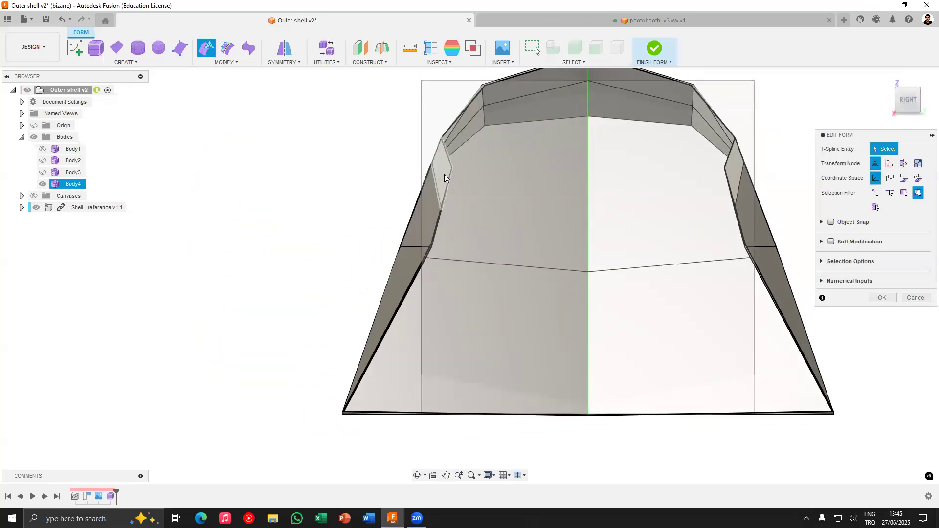
Move the mid-height vertex on the recess's inner side edge about 59 mm outward along the shell's width
click(388, 219)
shift+middle_drag(373, 226, 436, 274)
click(506, 271)
scroll(399, 304, up, 5)
shift+middle_drag(398, 303, 453, 203)
scroll(433, 224, down, 5)
click(455, 210)
scroll(465, 220, up, 5)
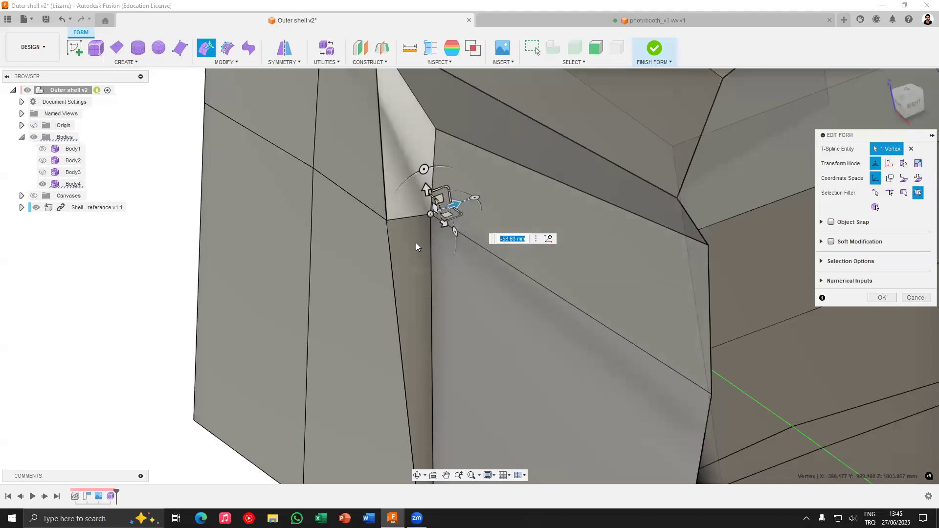
scroll(419, 244, down, 3)
shift+middle_drag(419, 245, 288, 233)
key(Escape)
Move the upper cross edge above the recess corner about 352 mm toward the closed end and 79 mm down in front view
click(899, 105)
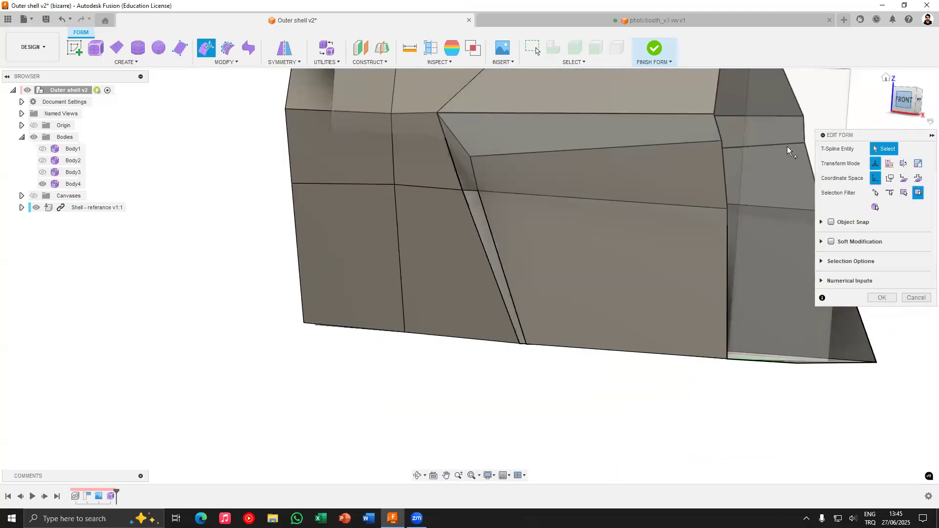
scroll(471, 235, down, 4)
scroll(447, 181, up, 2)
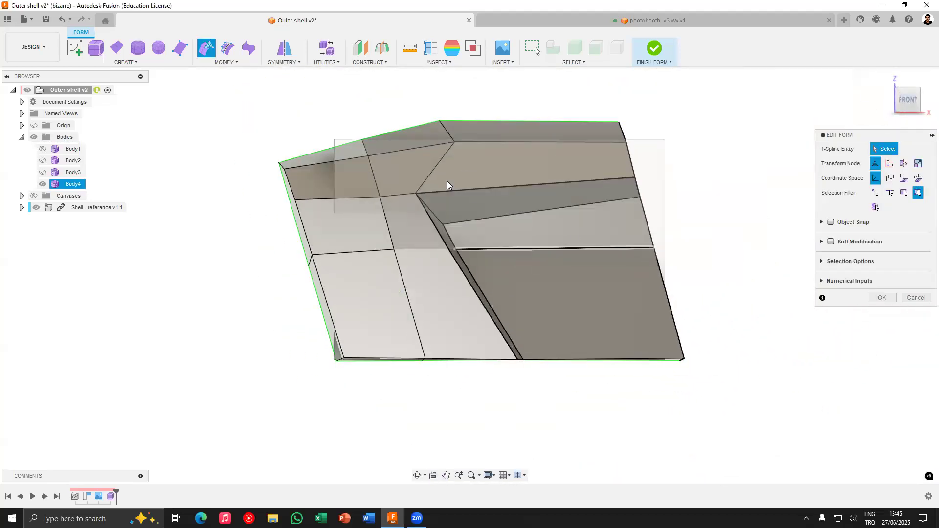
click(450, 136)
scroll(464, 122, down, 3)
scroll(464, 122, up, 3)
drag(453, 120, 384, 134)
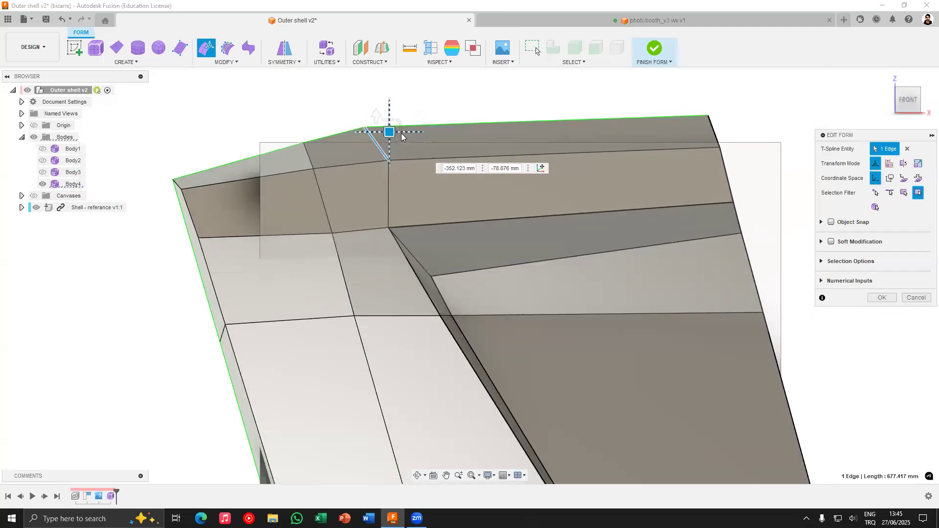
Shift the open end's top centre vertex slightly, and move the vertex above the recess corner about 93 mm toward the closed end and 23 mm down
click(704, 112)
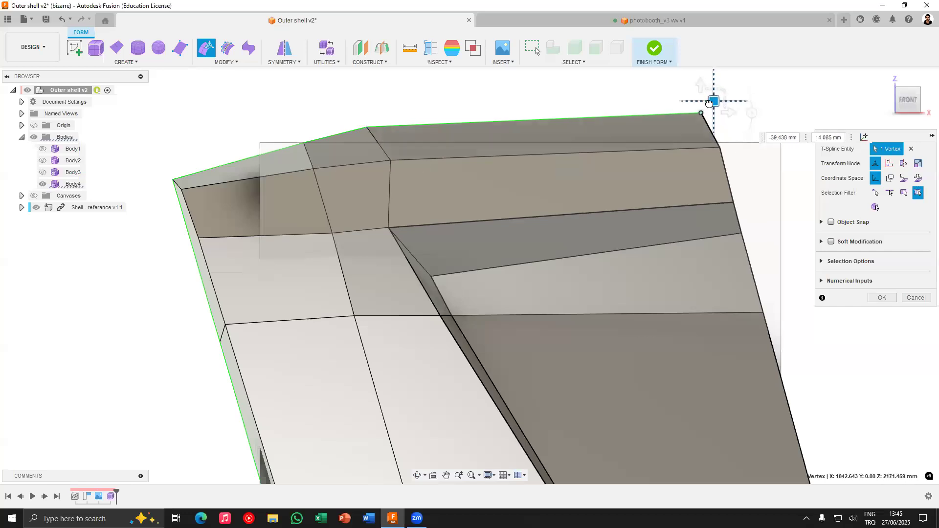
click(391, 157)
drag(403, 146, 384, 154)
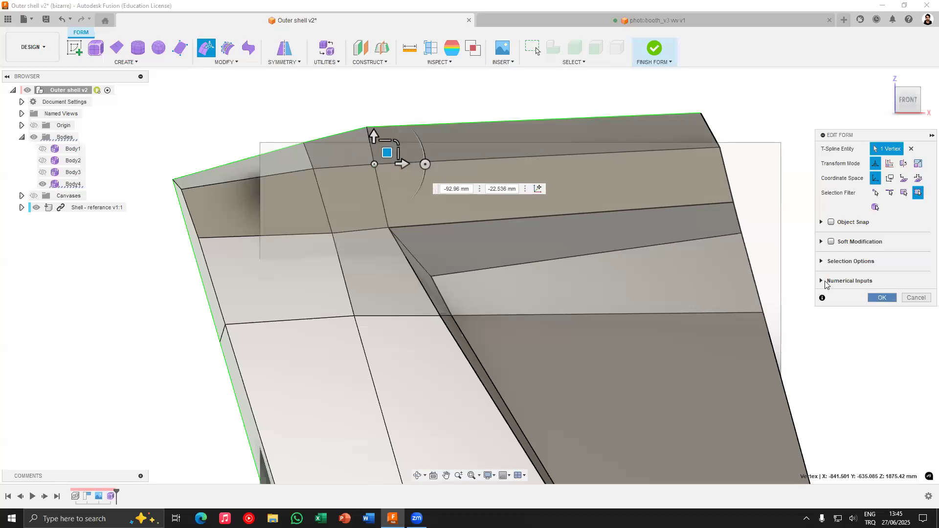
click(878, 298)
scroll(494, 88, down, 3)
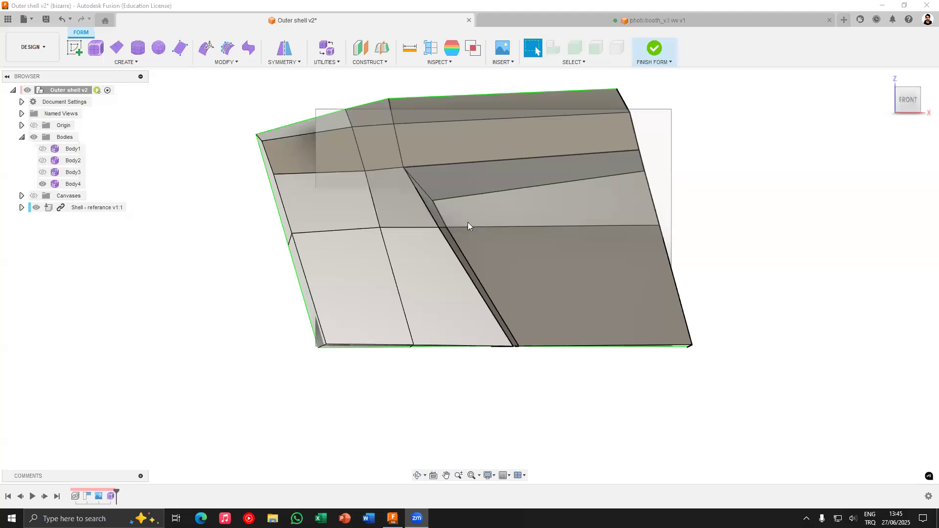
Move the recess edge's centre vertex on the underside toward the open end to straighten that edge
click(411, 287)
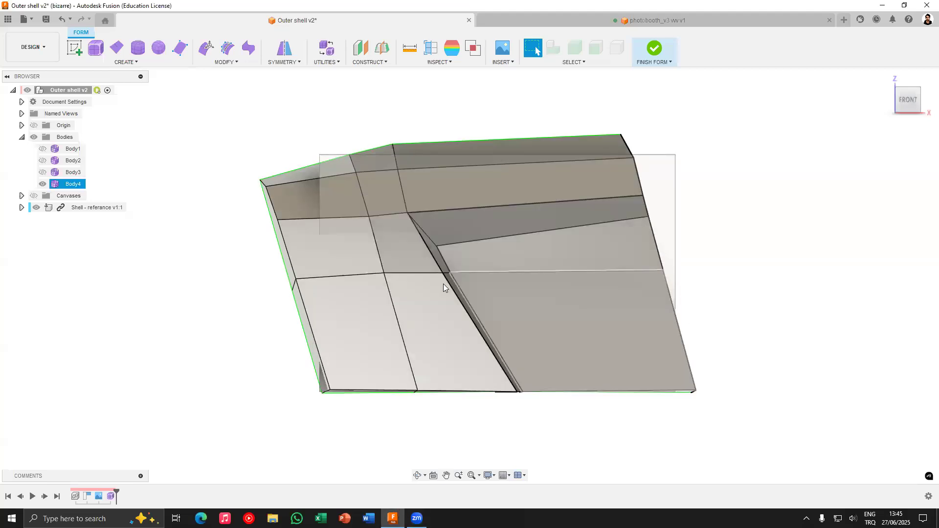
scroll(443, 284, up, 3)
middle_drag(392, 194, 475, 141)
shift+middle_drag(512, 319, 526, 122)
click(643, 143)
scroll(643, 143, down, 3)
middle_drag(535, 275, 441, 115)
scroll(523, 274, up, 3)
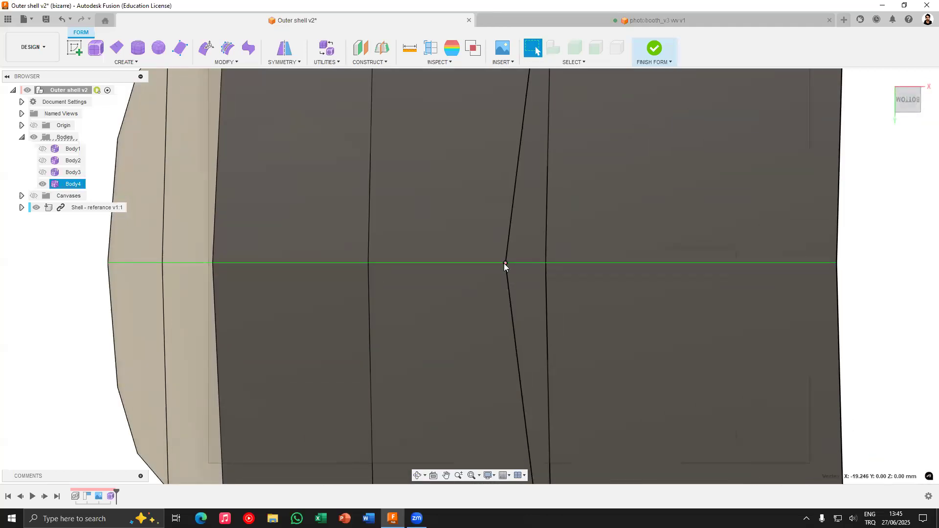
right_click(505, 263)
click(497, 235)
drag(547, 262, 566, 262)
key(Return)
scroll(514, 262, down, 5)
shift+middle_drag(515, 216, 644, 90)
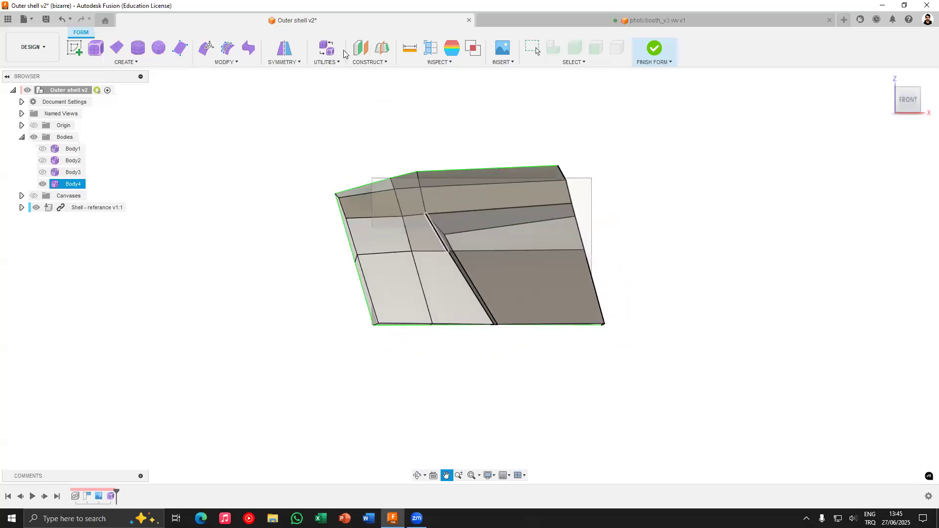
Switch the T-Spline body from box display to smooth display
click(326, 49)
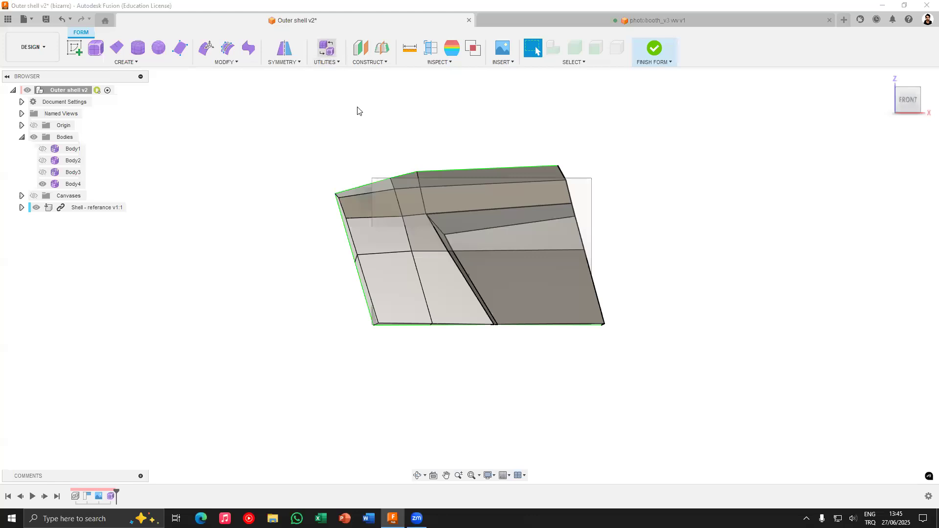
click(487, 224)
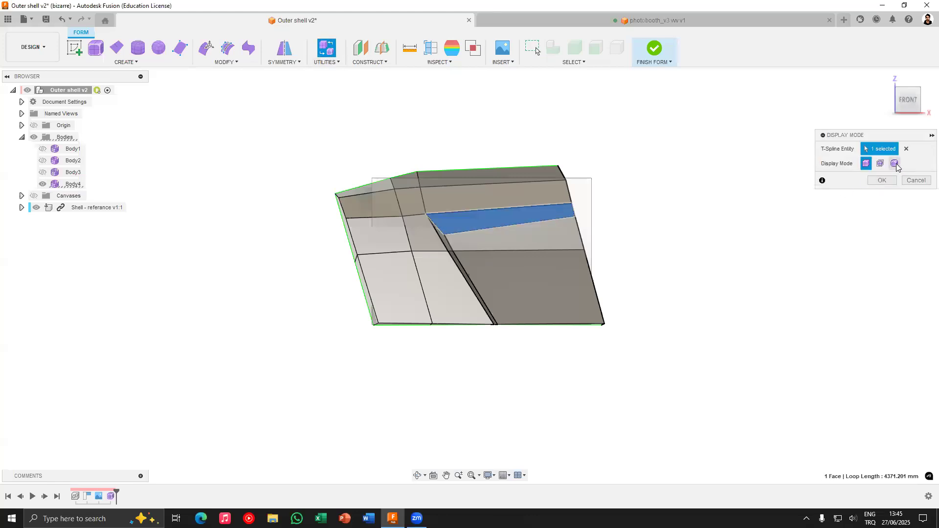
click(895, 164)
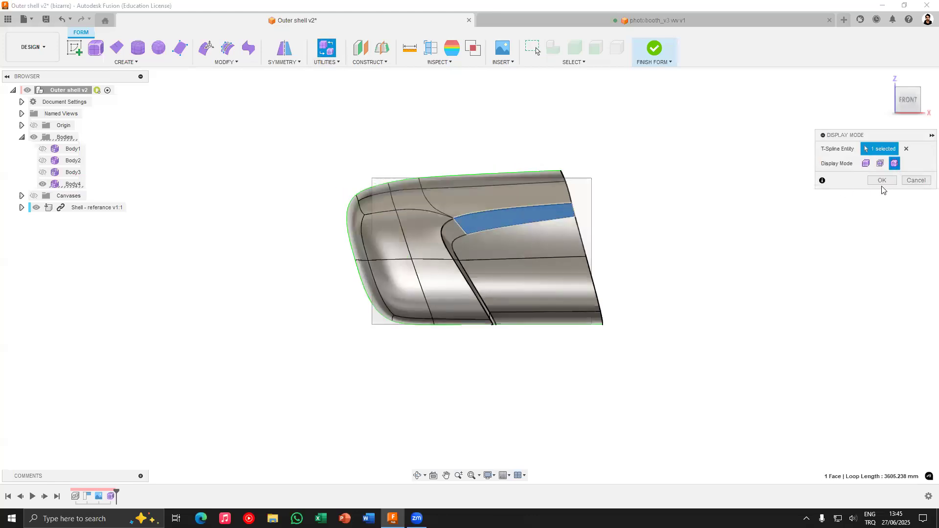
click(882, 182)
Nudge the open end's top centre vertex along the shell's length in Edit Form and inspect the smooth shape
scroll(415, 272, up, 3)
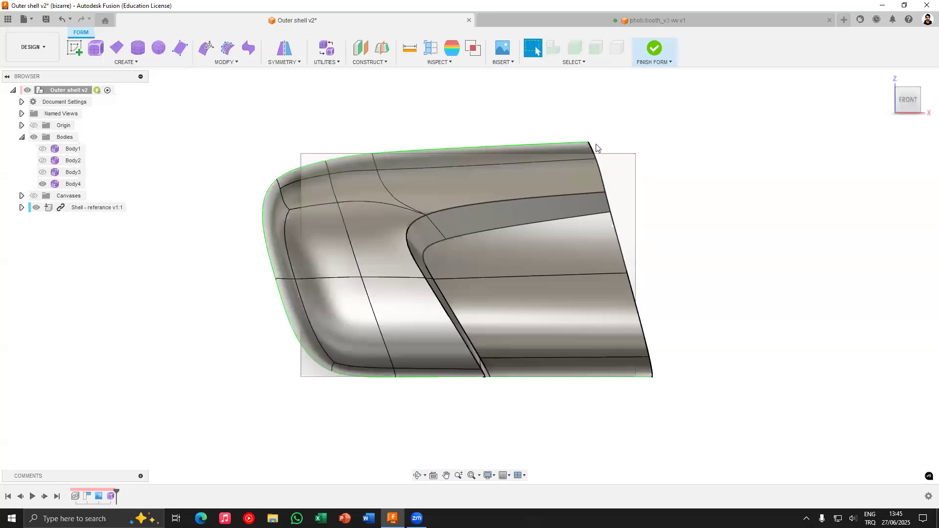
scroll(596, 148, up, 5)
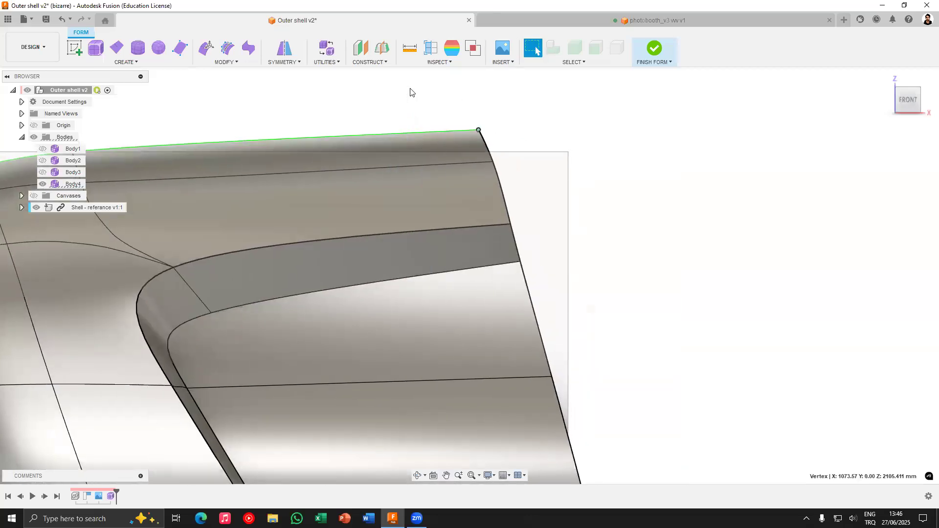
double_click(480, 128)
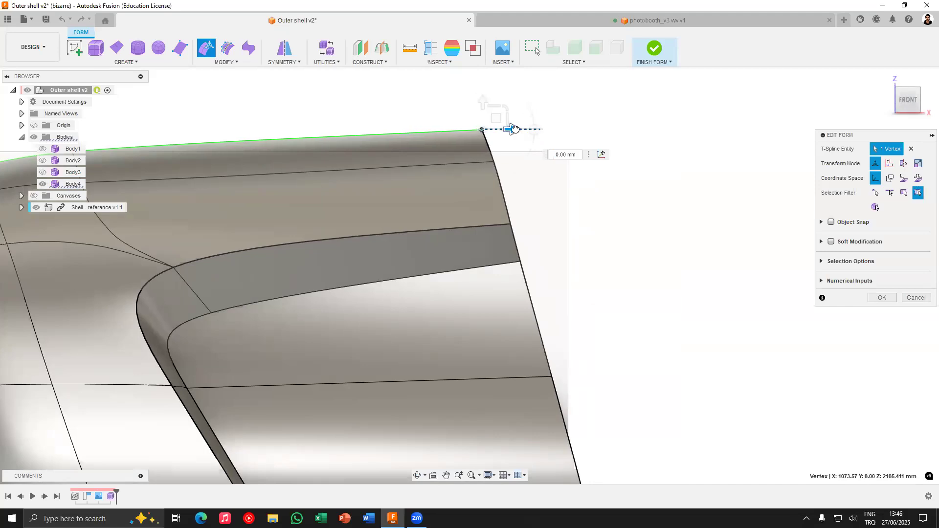
scroll(639, 206, down, 5)
middle_drag(357, 251, 308, 256)
scroll(314, 288, up, 3)
shift+middle_drag(74, 186, 84, 186)
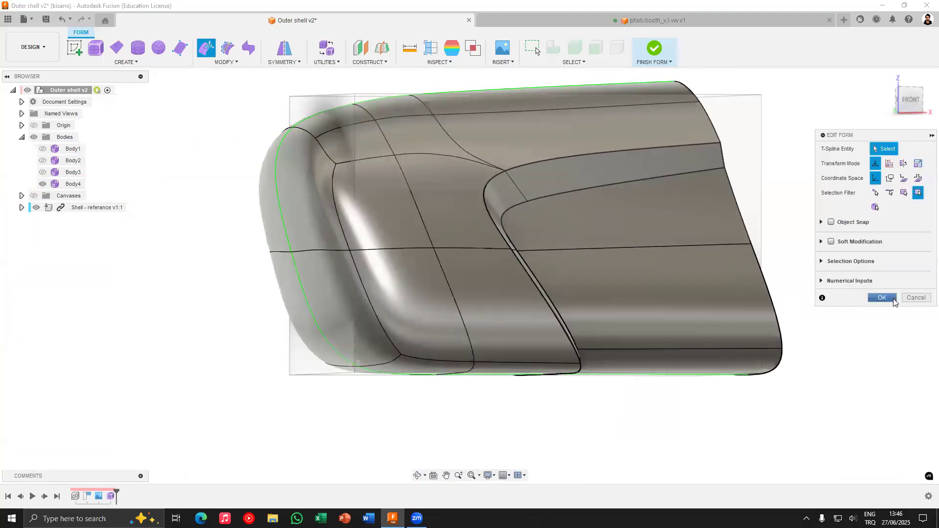
key(Escape)
Duplicate Body4 in place and hide the original, leaving the copy visible
click(73, 184)
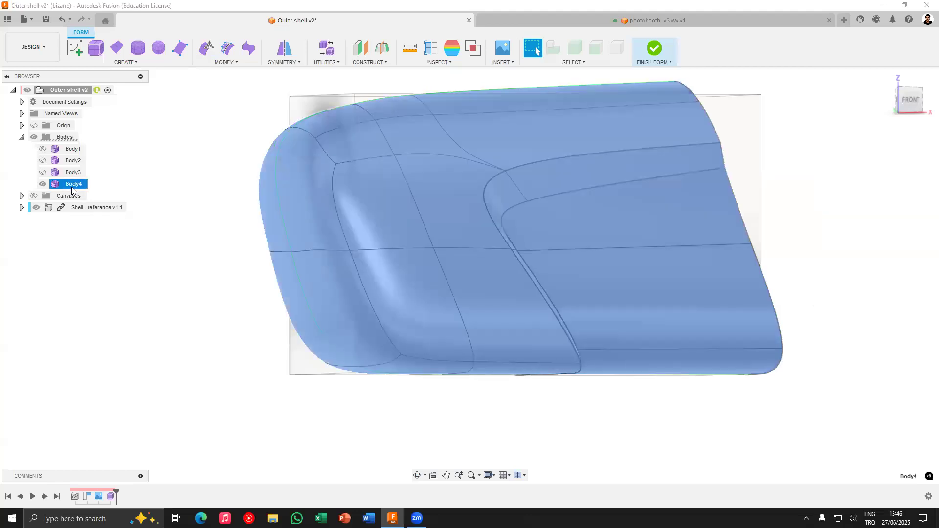
key(ctrl+v)
click(42, 184)
scroll(239, 242, down, 3)
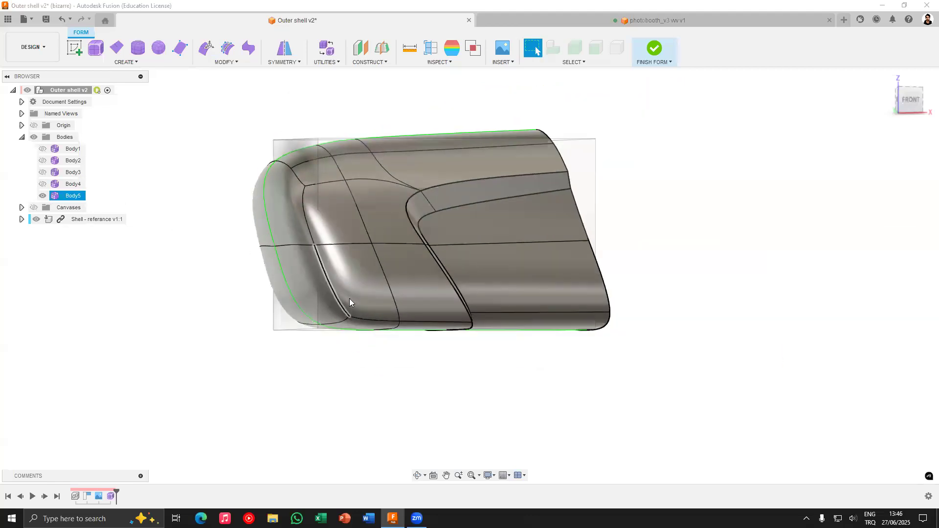
Set up a Bevel Edge with 3 segments on the edge loop running around the closed end and along the shell's lower sides
double_click(336, 297)
shift+middle_drag(411, 291, 361, 237)
double_click(357, 314)
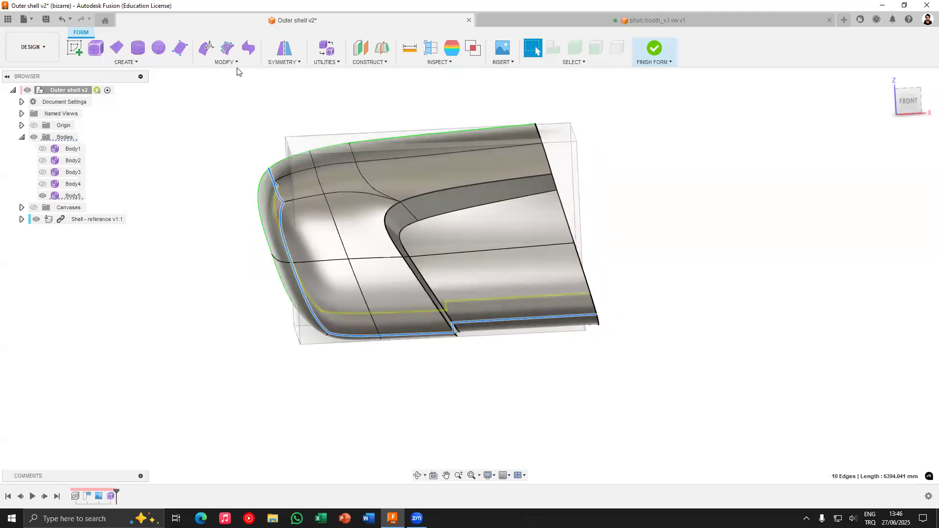
click(225, 61)
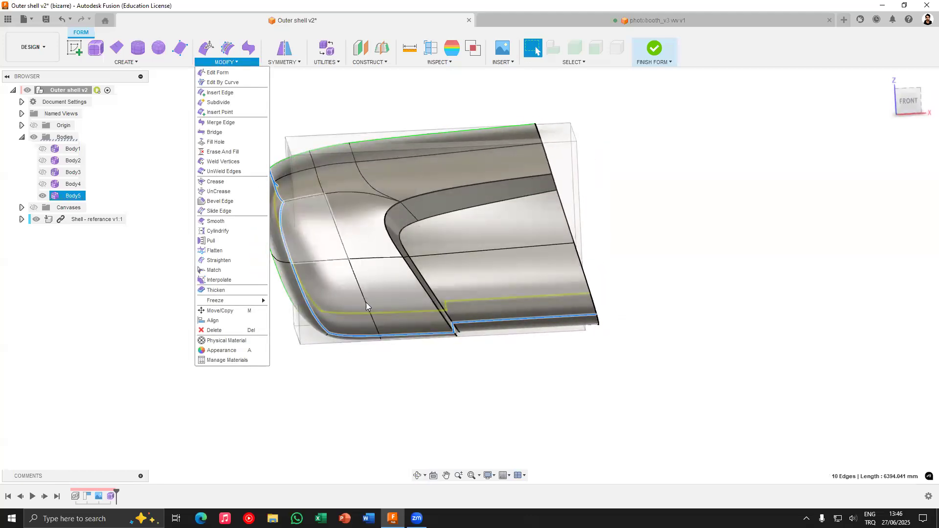
click(212, 202)
scroll(382, 229, up, 4)
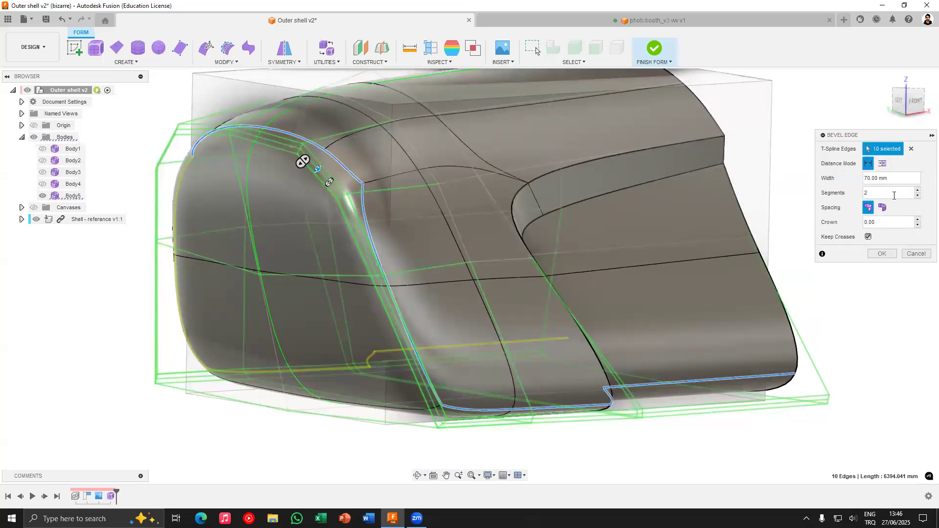
click(918, 190)
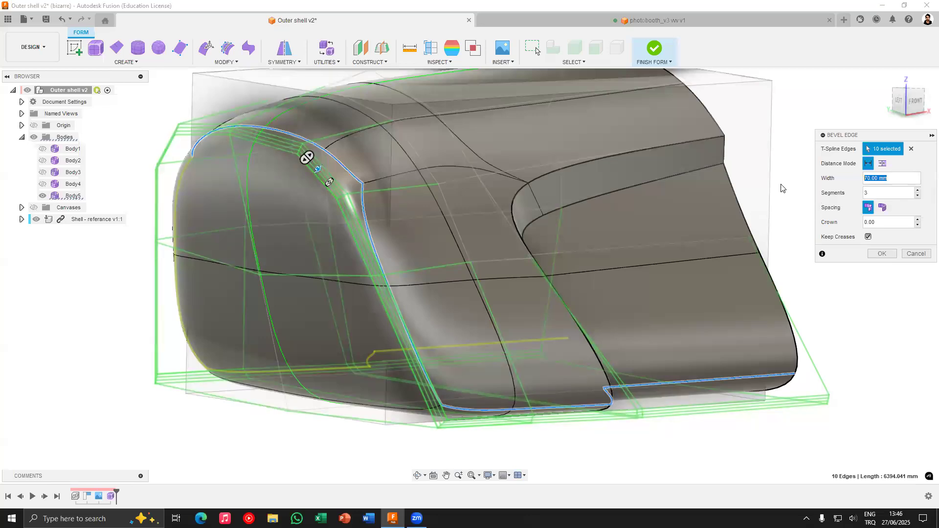
Set the bevel width to 150 mm and apply the bevel to the selected edge loop
text(200)
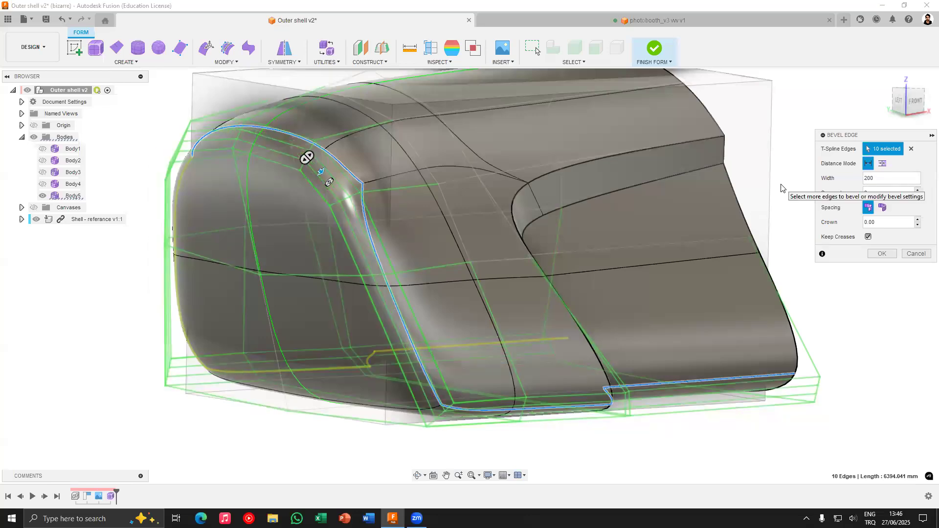
double_click(901, 179)
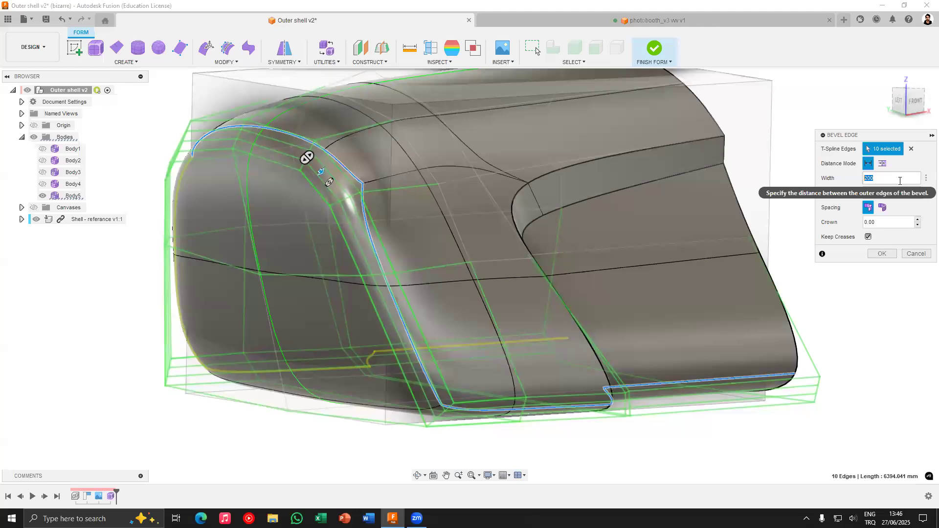
text(1509)
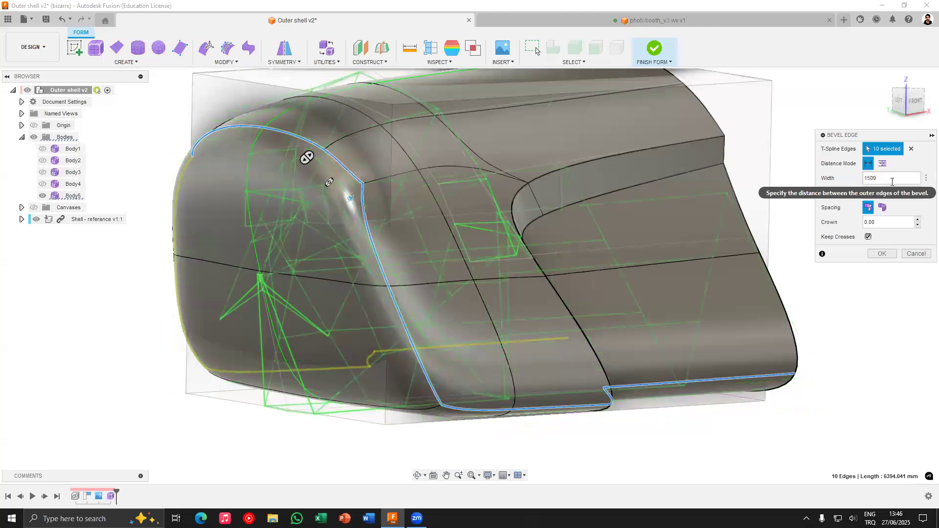
key(BackSpace)
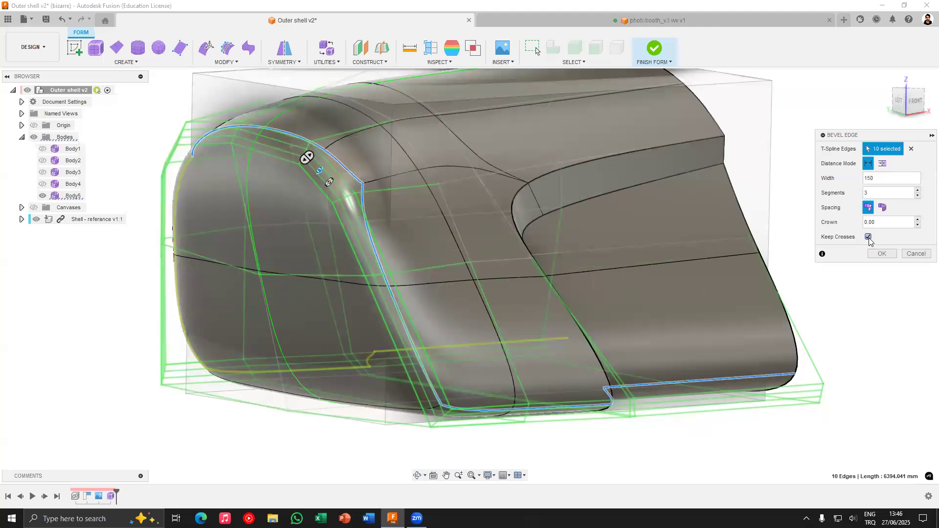
middle_drag(491, 346, 513, 269)
middle_drag(598, 341, 513, 300)
scroll(515, 305, up, 5)
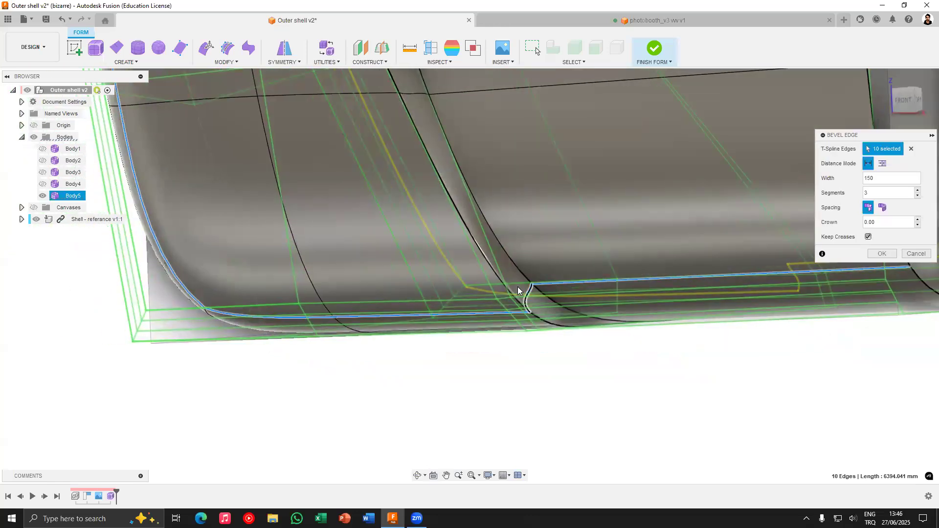
scroll(575, 288, down, 3)
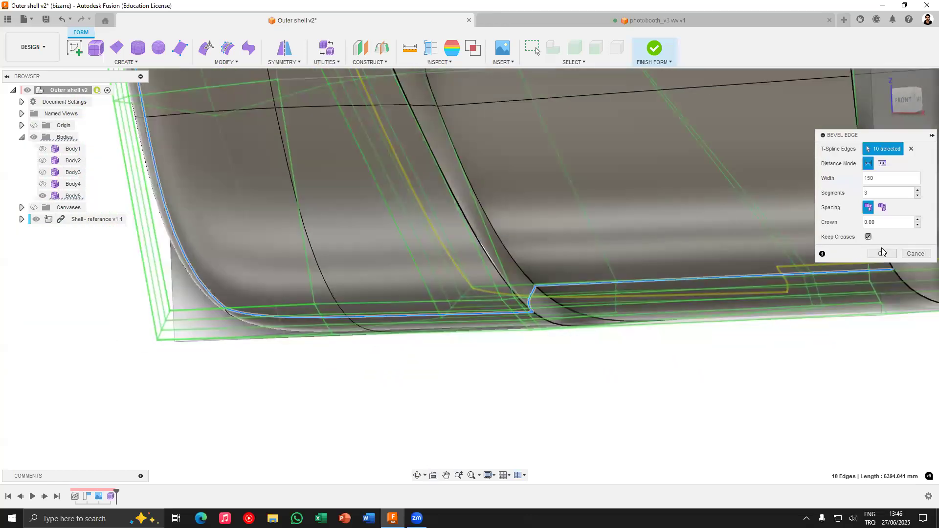
click(881, 253)
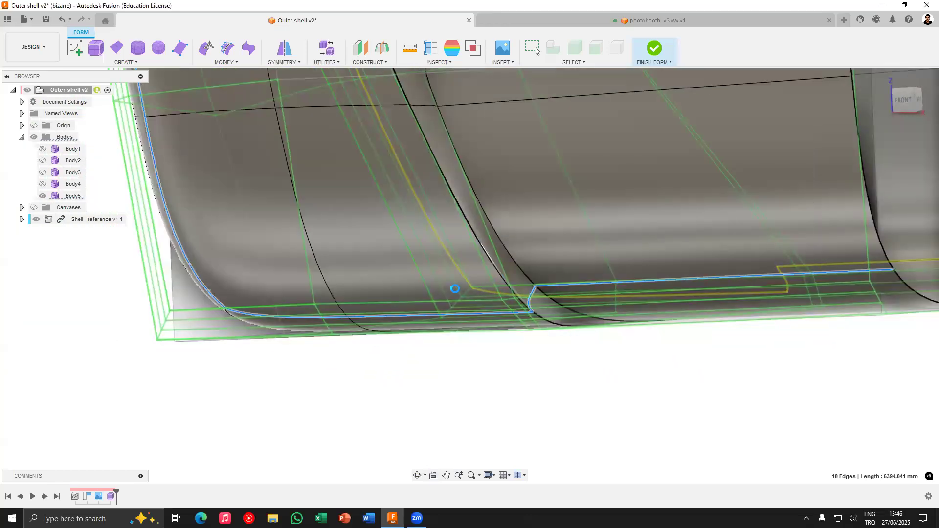
Inspect the bevelled copy, then hide Body5 and show Body4 again
scroll(455, 288, down, 4)
shift+middle_drag(378, 266, 440, 254)
middle_drag(210, 135, 292, 229)
scroll(252, 181, up, 5)
click(43, 184)
click(42, 195)
click(324, 167)
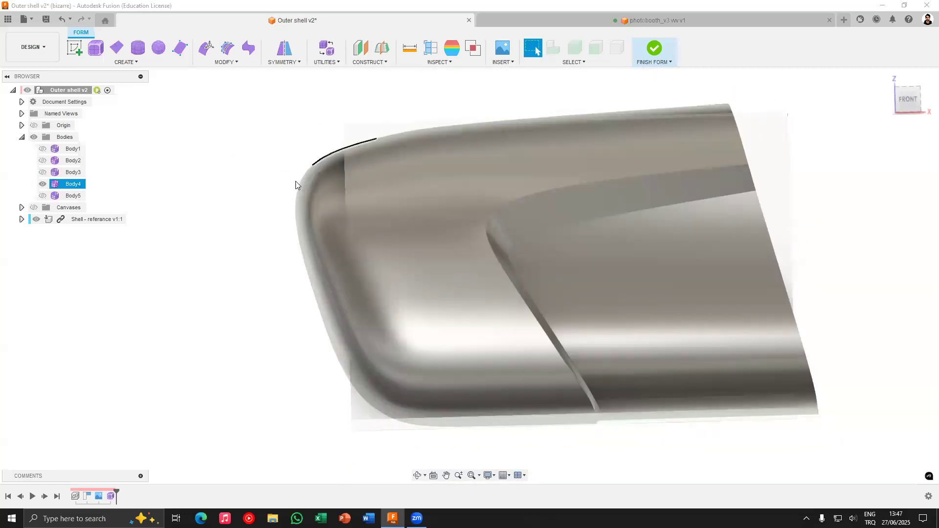
Hide Body4 and show Body5 in its place to compare the two shell versions
shift+middle_drag(338, 181, 357, 179)
click(908, 99)
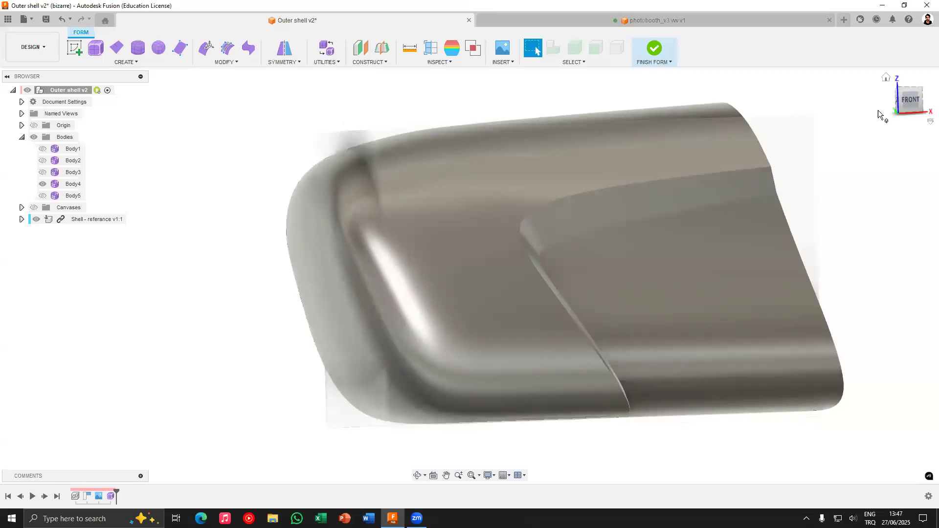
click(42, 196)
shift+middle_drag(315, 172, 313, 178)
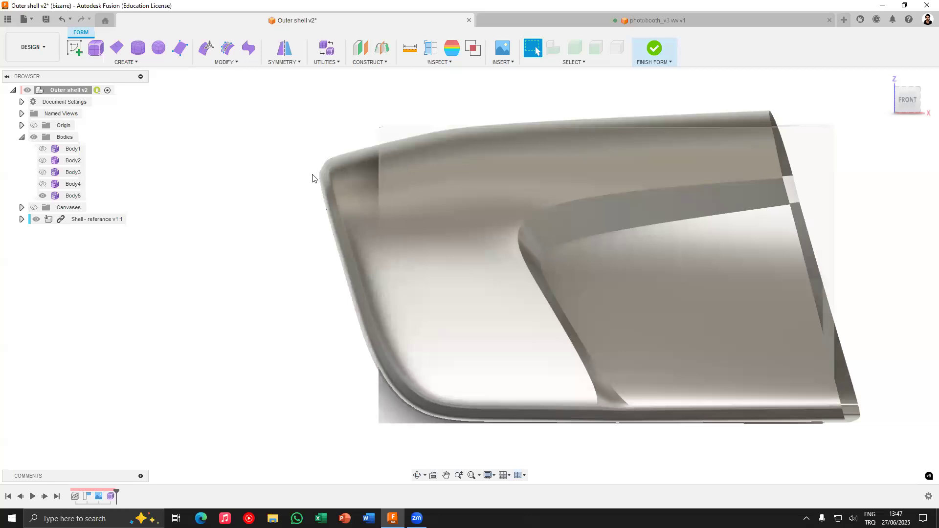
shift+middle_drag(347, 175, 258, 205)
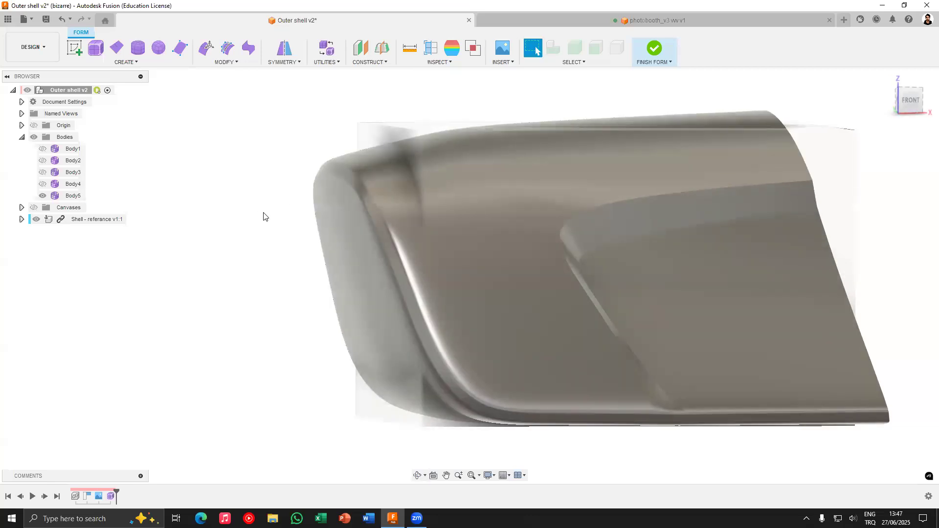
Crease the short edges of the diagonal groove where it crosses the lower rim of Body5
scroll(282, 236, down, 3)
shift+middle_drag(289, 249, 309, 253)
middle_drag(436, 318, 416, 274)
scroll(514, 311, up, 4)
shift+middle_drag(514, 312, 439, 295)
click(450, 256)
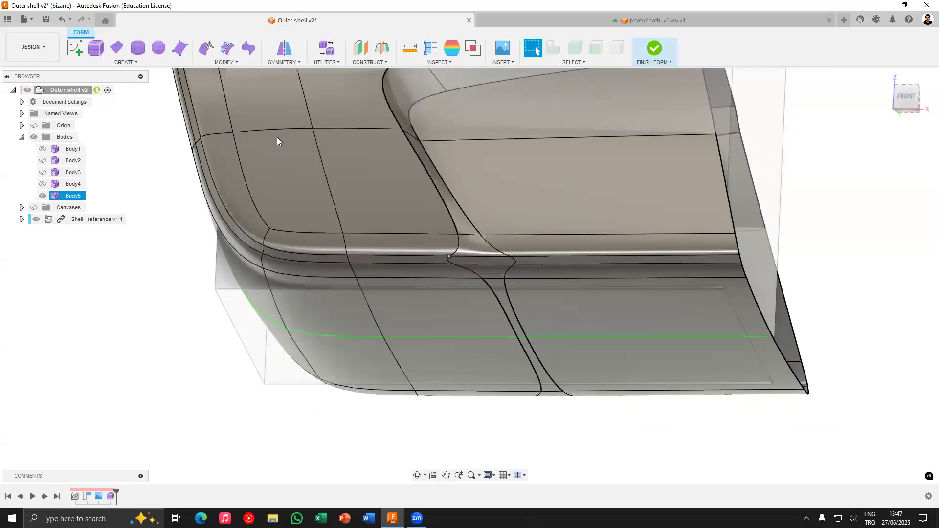
click(226, 62)
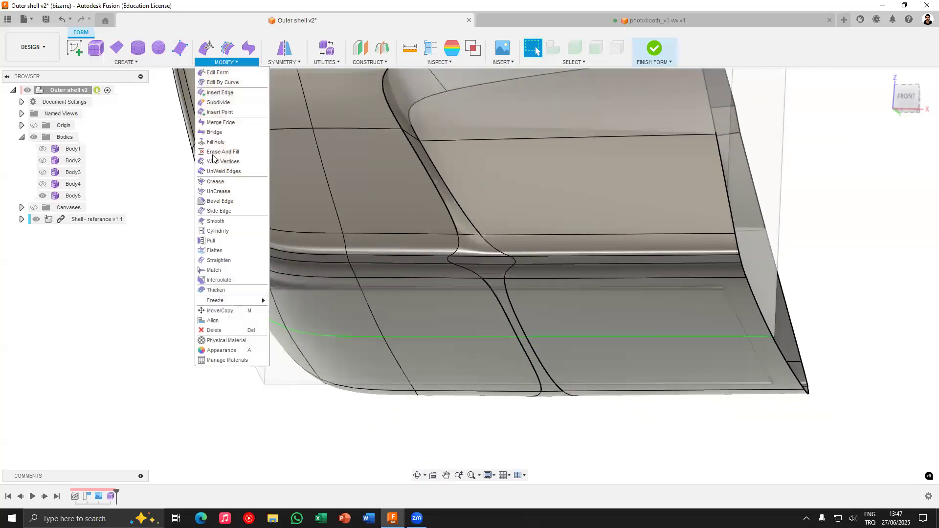
click(215, 182)
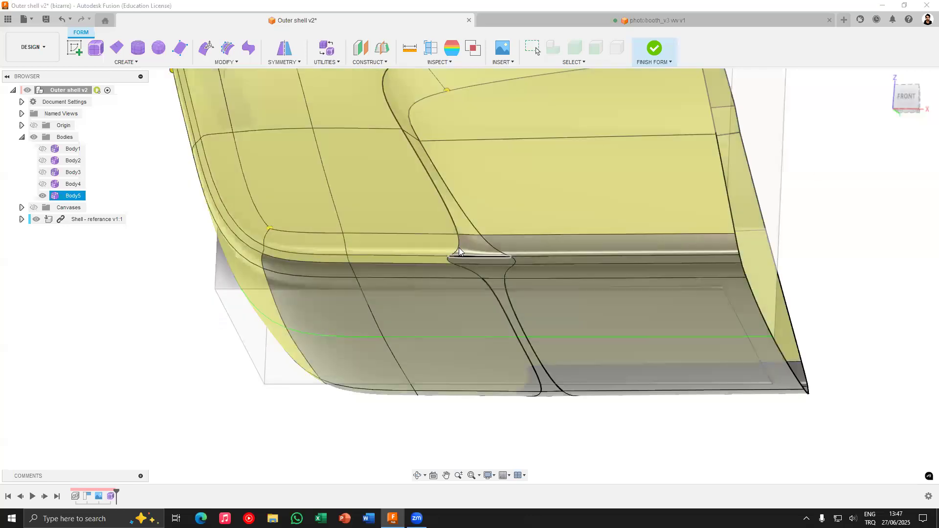
click(465, 260)
click(470, 271)
click(495, 251)
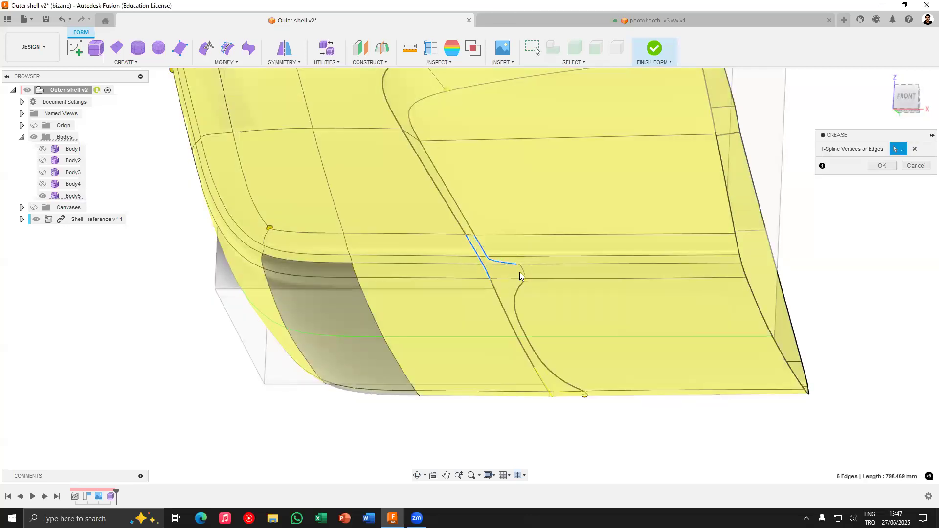
click(477, 267)
key(Return)
Examine the creased groove and the overall shell shape from the front, above and the side
scroll(480, 271, up, 3)
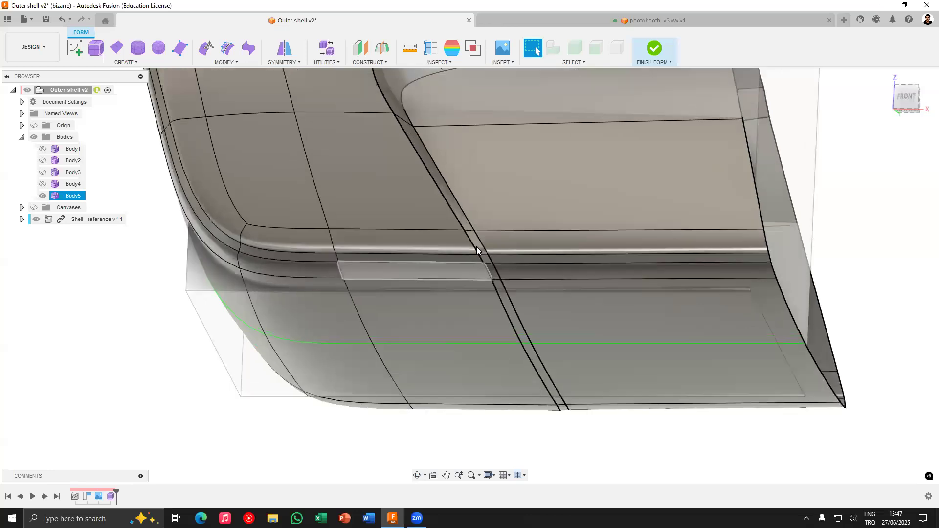
shift+middle_drag(481, 250, 488, 300)
scroll(488, 300, down, 4)
shift+middle_drag(470, 260, 501, 348)
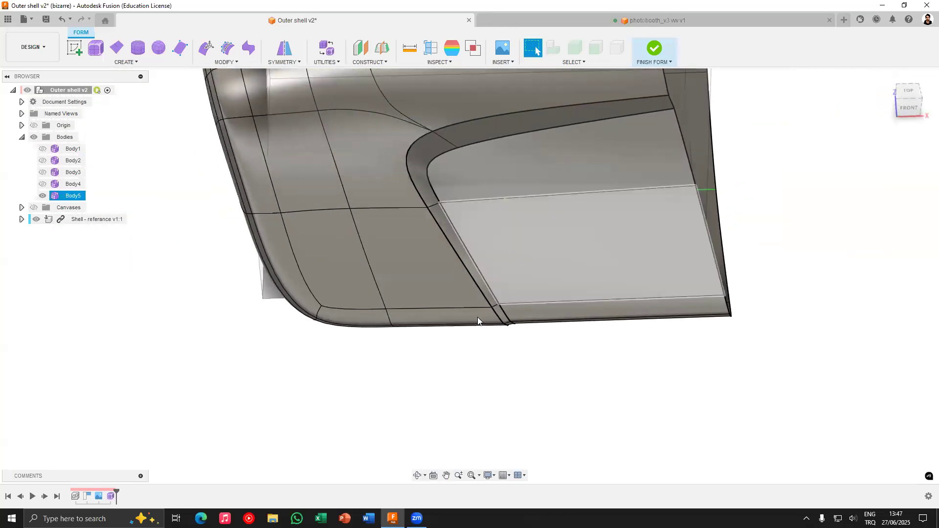
shift+middle_drag(488, 281, 495, 226)
click(913, 109)
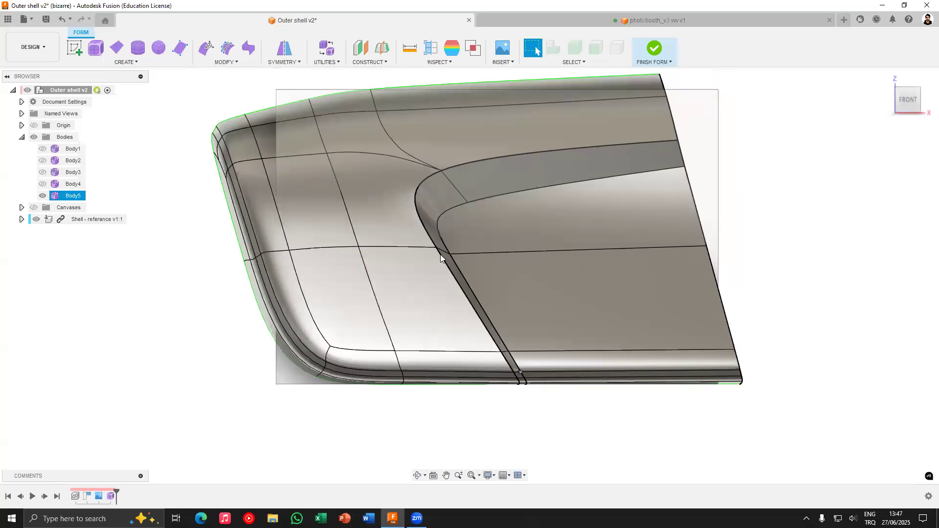
scroll(373, 292, down, 2)
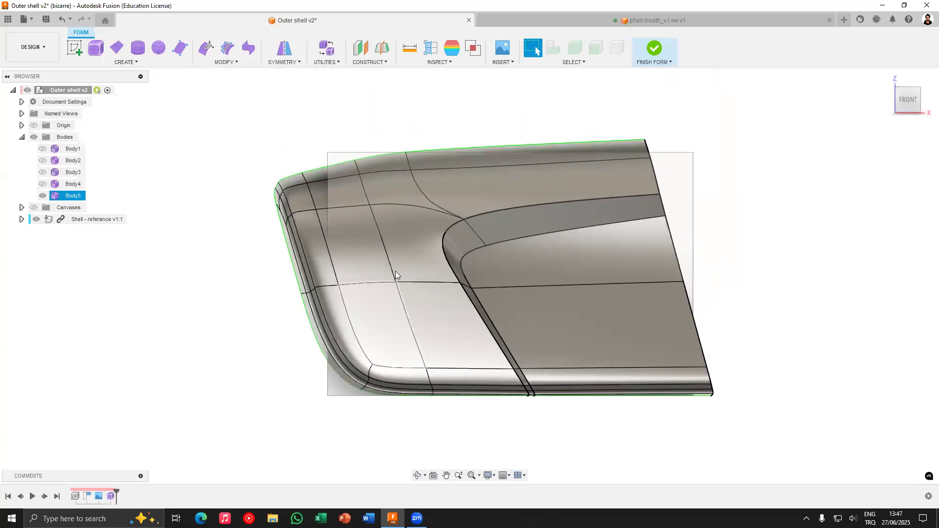
scroll(388, 154, up, 3)
scroll(367, 185, down, 3)
middle_drag(423, 293, 431, 252)
shift+middle_drag(430, 252, 749, 264)
shift+middle_drag(710, 211, 872, 129)
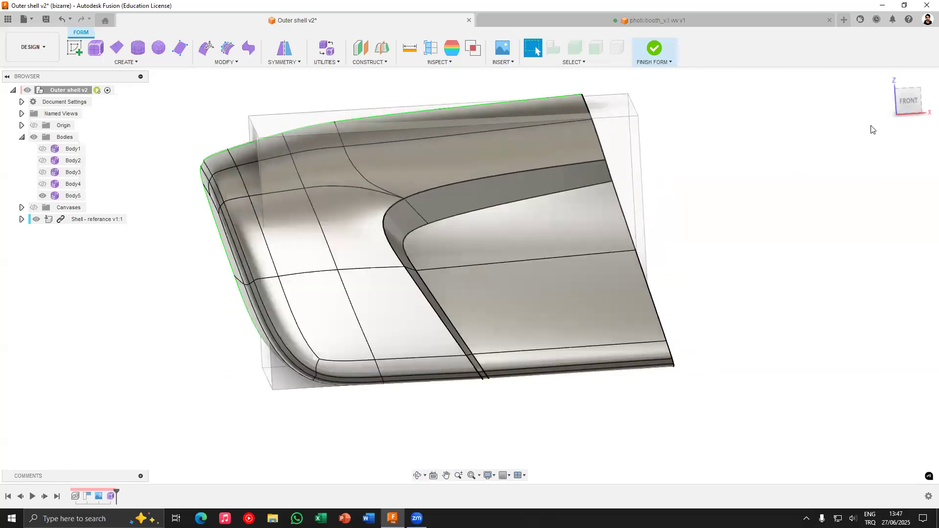
Duplicate Body5 in place without moving the copy, and hide the original body
click(69, 196)
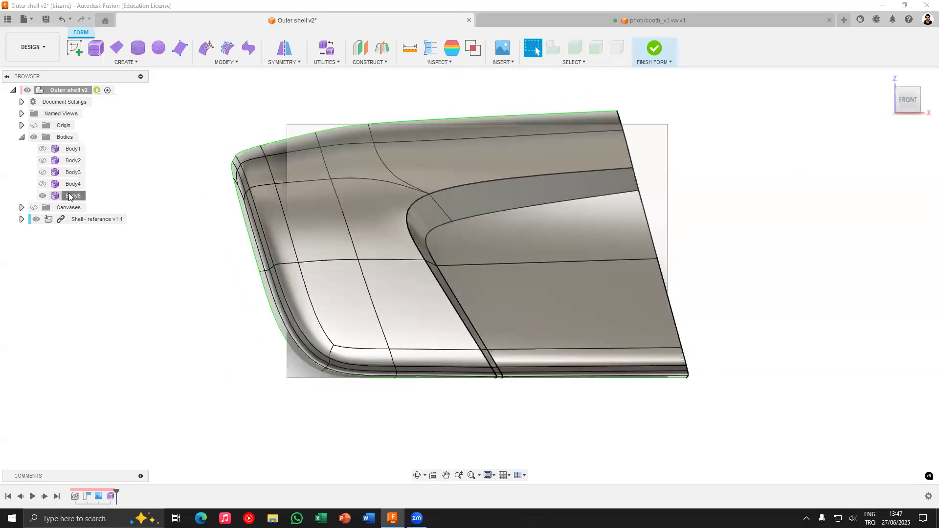
key(ctrl+c)
key(ctrl+v)
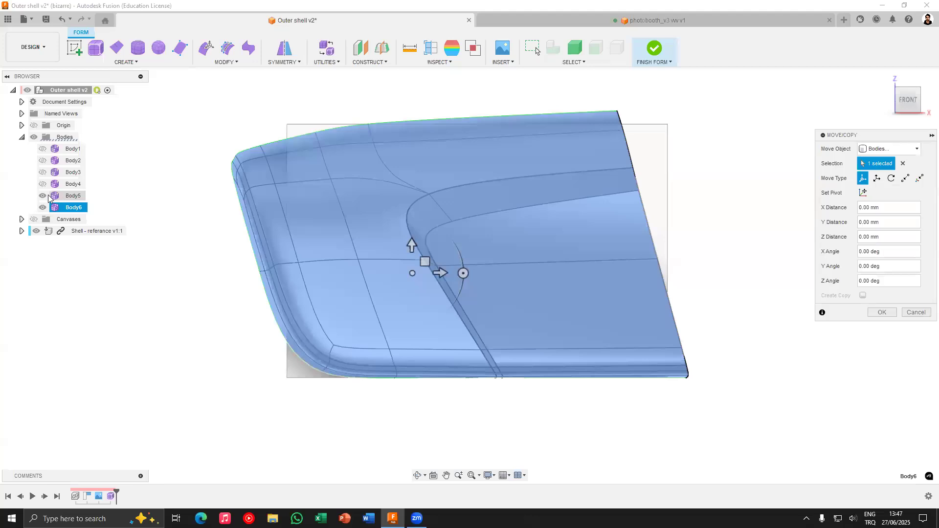
key(Return)
middle_drag(231, 241, 211, 216)
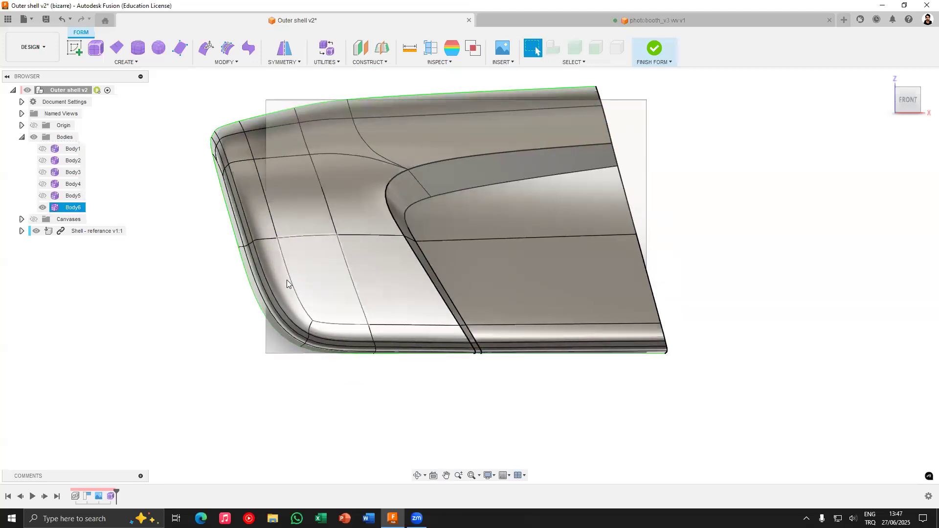
scroll(543, 339, up, 5)
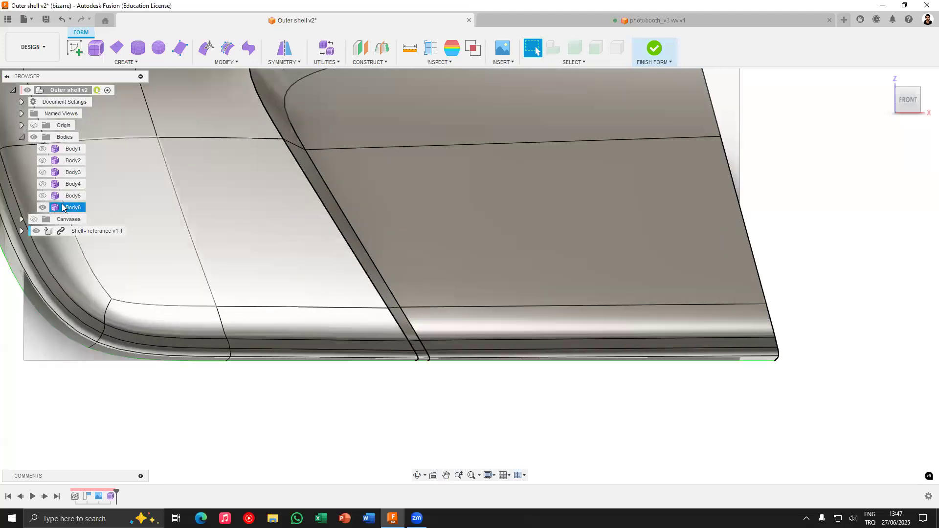
click(64, 208)
scroll(603, 355, down, 3)
click(507, 409)
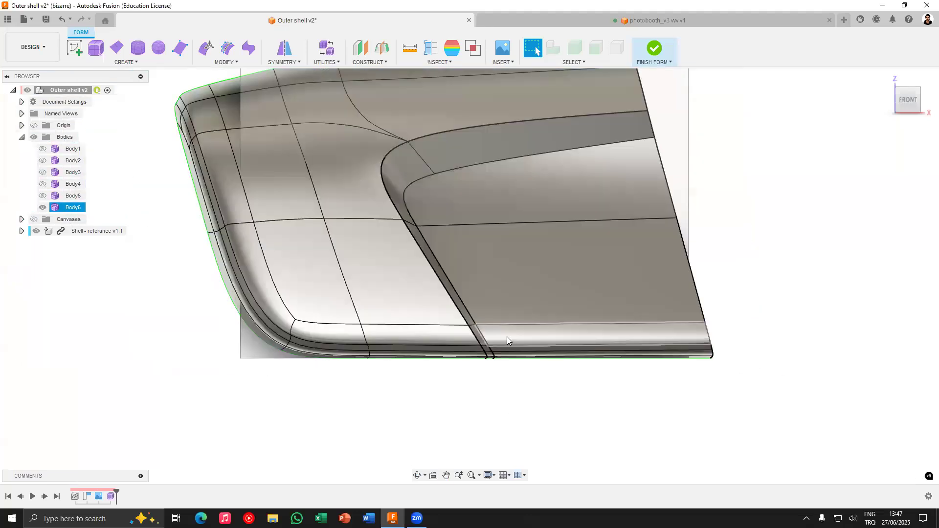
click(506, 336)
scroll(506, 337, up, 4)
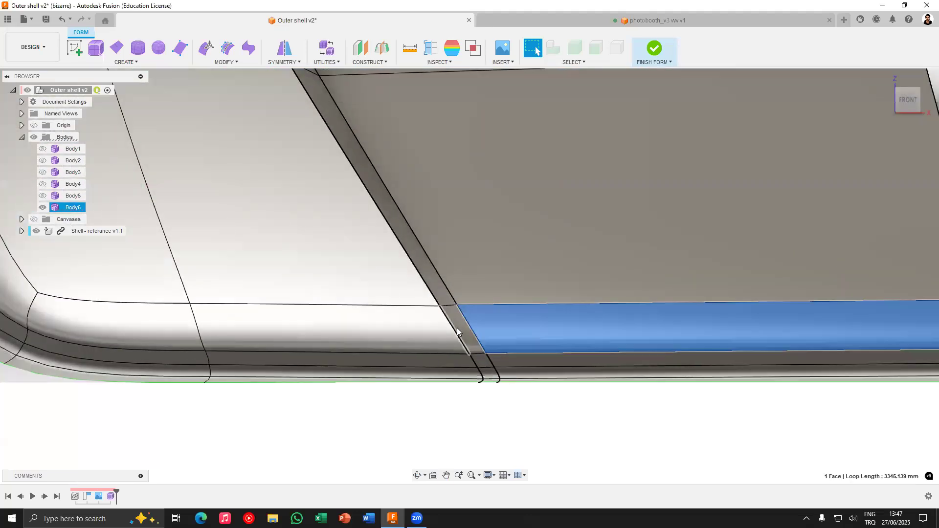
scroll(471, 332, up, 2)
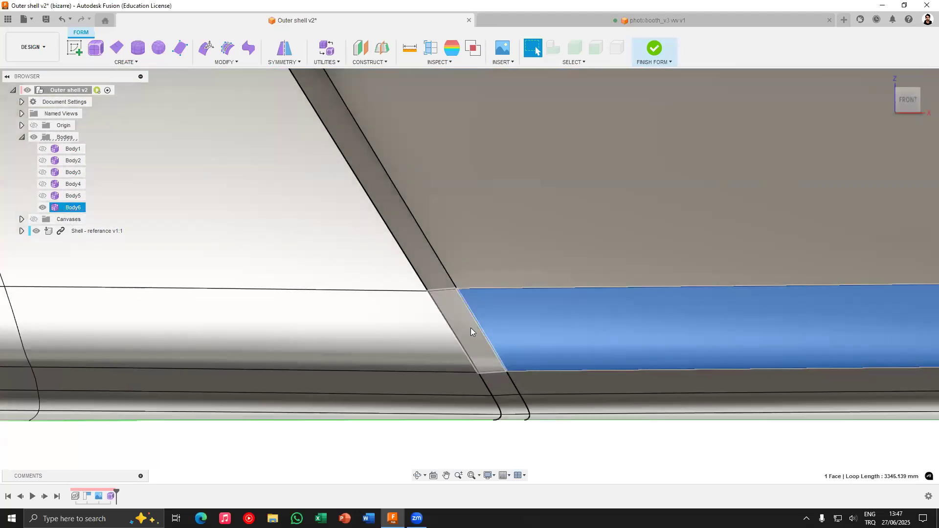
double_click(467, 331)
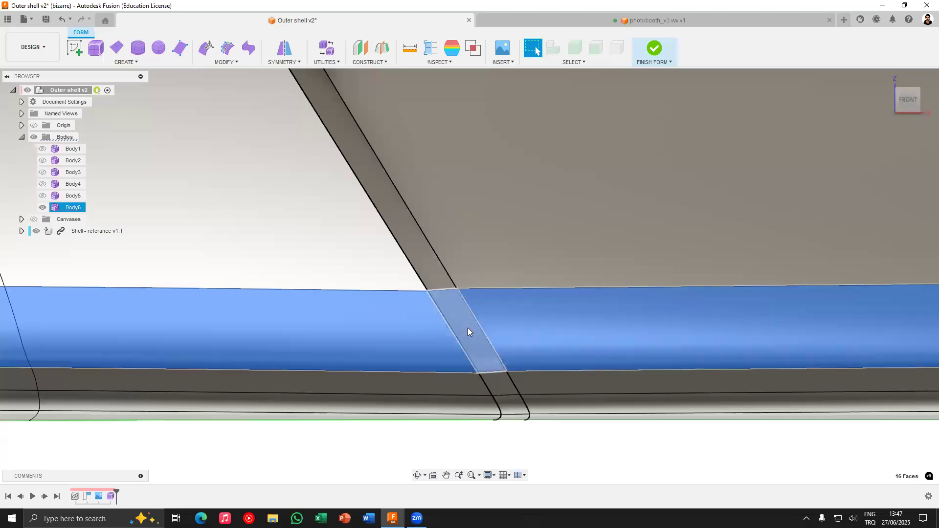
scroll(468, 332, down, 8)
shift+middle_drag(468, 331, 584, 346)
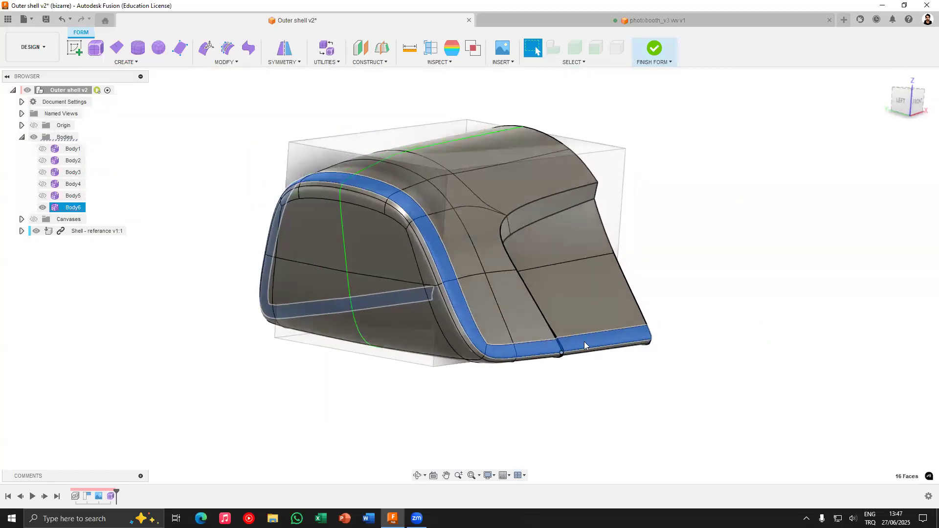
shift+middle_drag(303, 290, 240, 281)
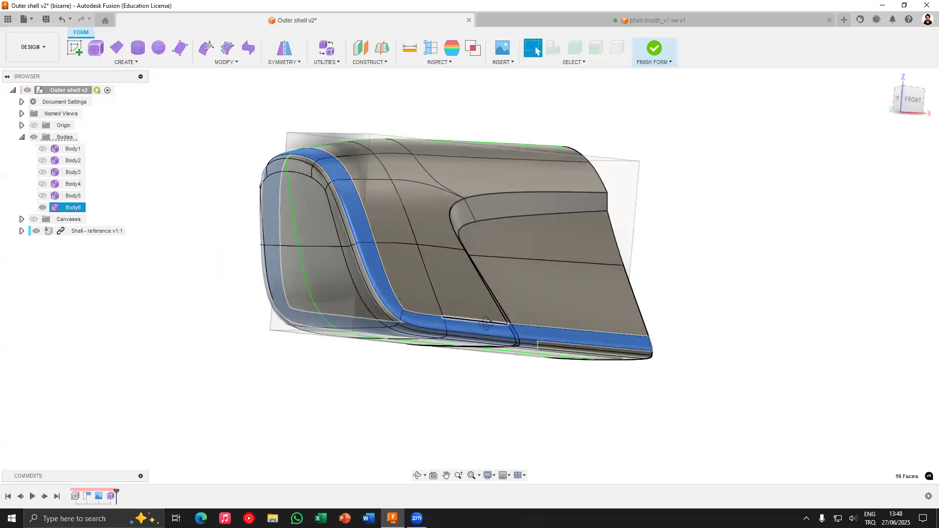
shift+middle_drag(486, 323, 462, 334)
Delete the continuous strip of faces that follows the front and lower rim of Body6 on both sides
click(469, 338)
scroll(428, 332, up, 3)
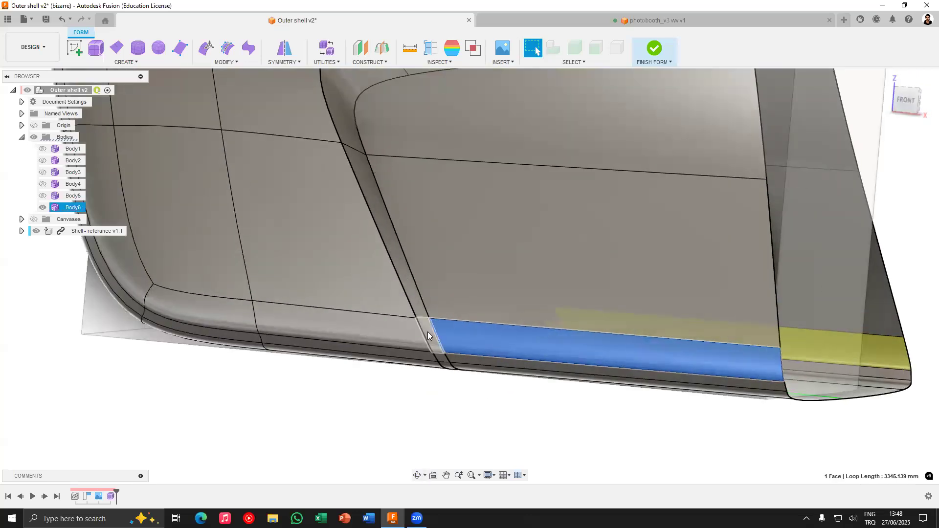
double_click(132, 268)
scroll(365, 379, down, 5)
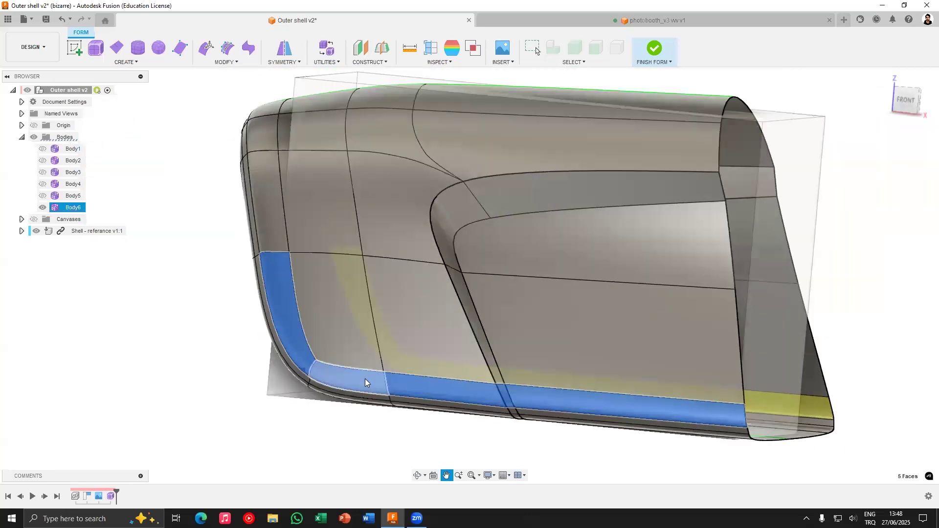
double_click(325, 255)
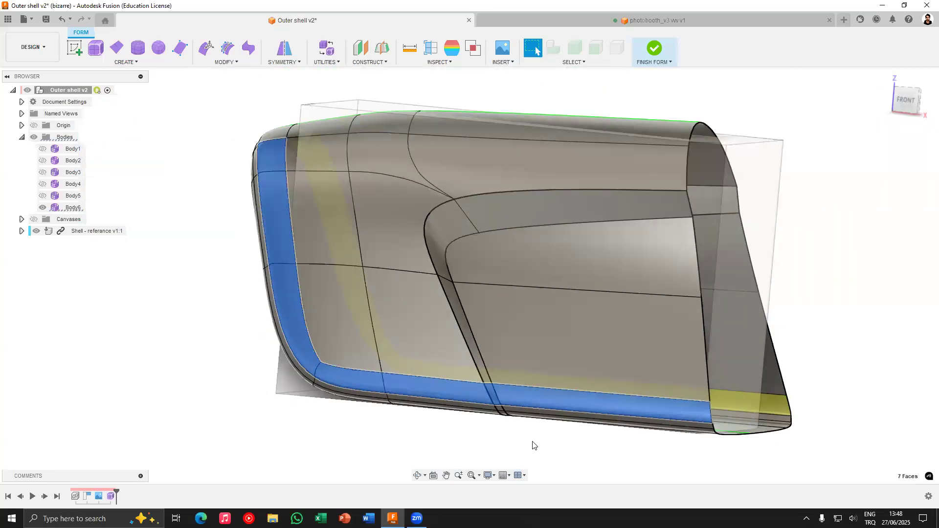
scroll(522, 389, up, 6)
scroll(457, 377, down, 6)
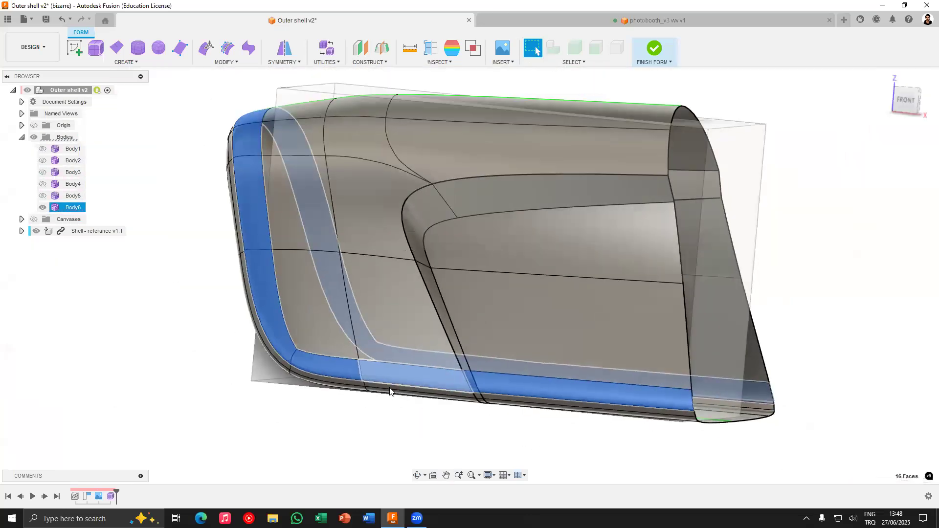
right_click(298, 344)
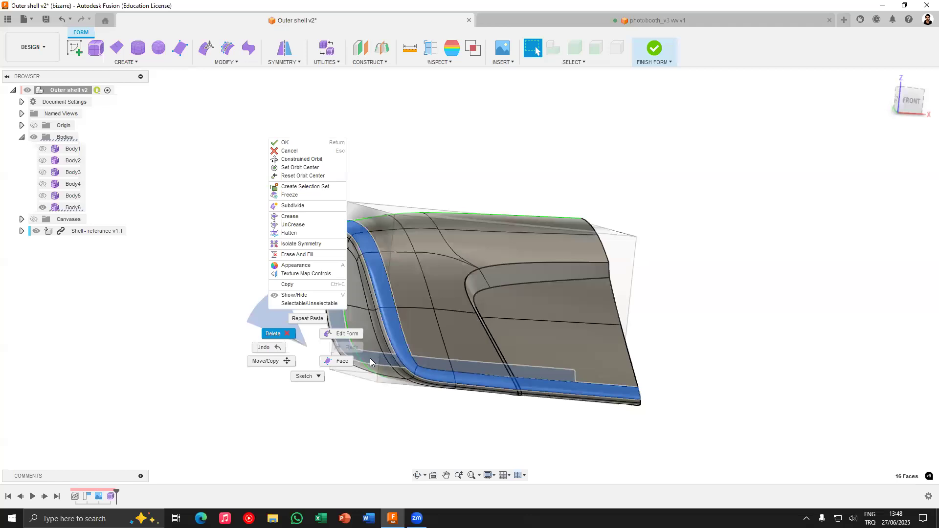
click(370, 358)
Delete Body7, the detached front and bottom piece of the shell
shift+middle_drag(472, 379, 455, 303)
click(73, 219)
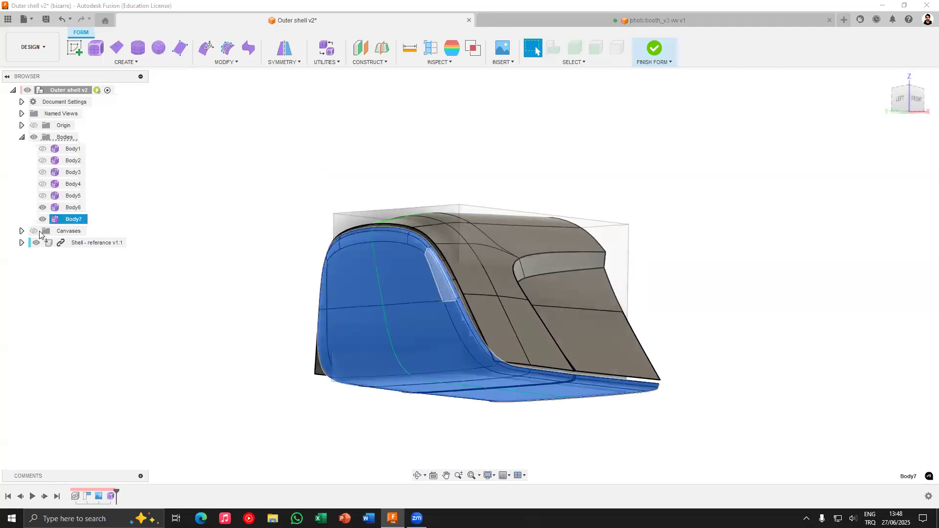
click(73, 208)
shift+middle_drag(258, 274, 431, 303)
click(54, 219)
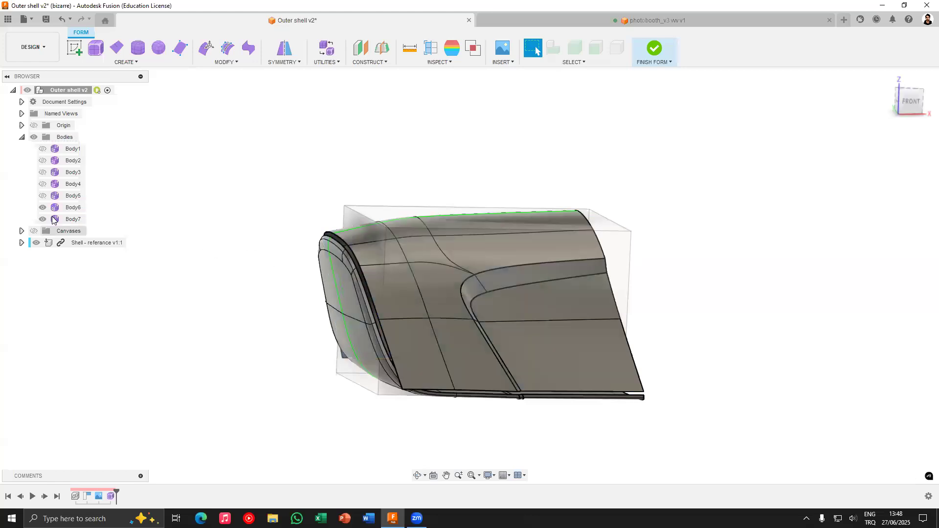
right_click(53, 220)
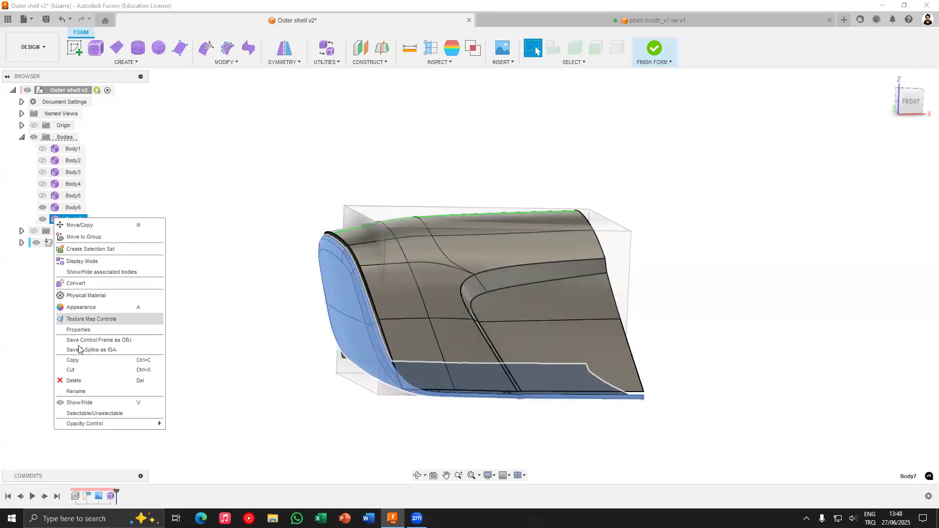
click(69, 377)
shift+middle_drag(430, 330, 554, 271)
key(Escape)
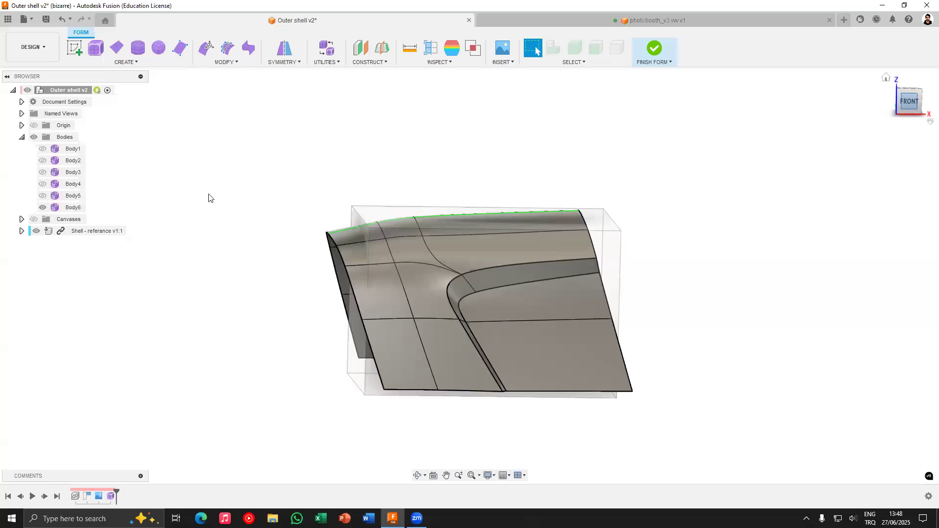
Show Body5 together with Body6 to compare the full shell and the trimmed copy, and hide Body5 again
click(71, 195)
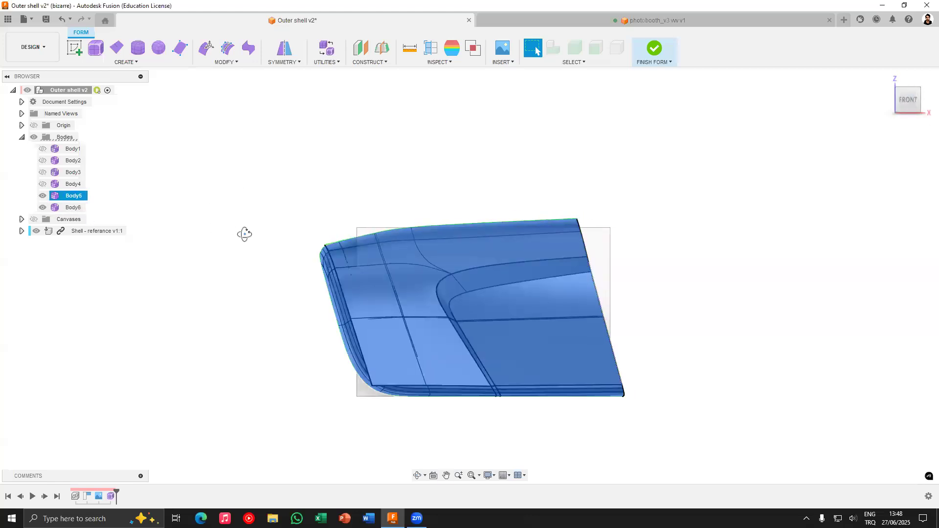
shift+middle_drag(293, 237, 328, 268)
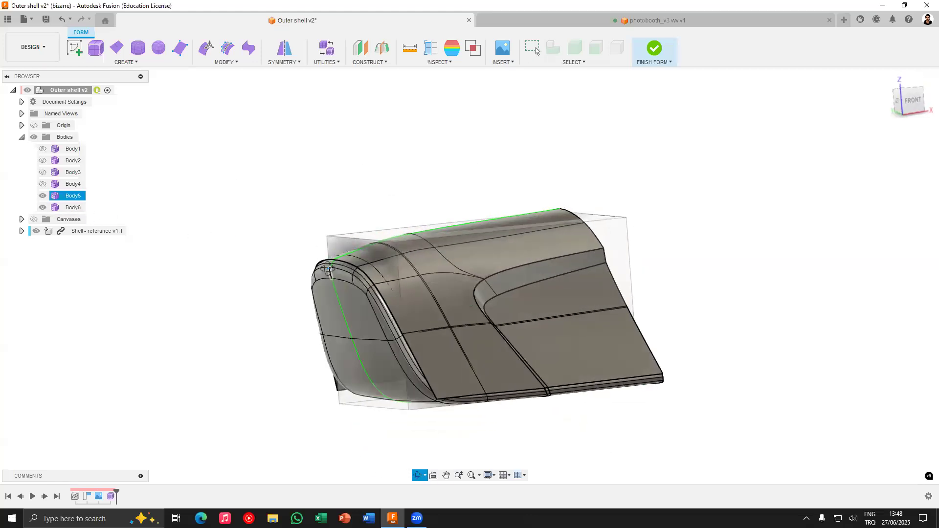
click(69, 208)
shift+middle_drag(281, 245, 191, 255)
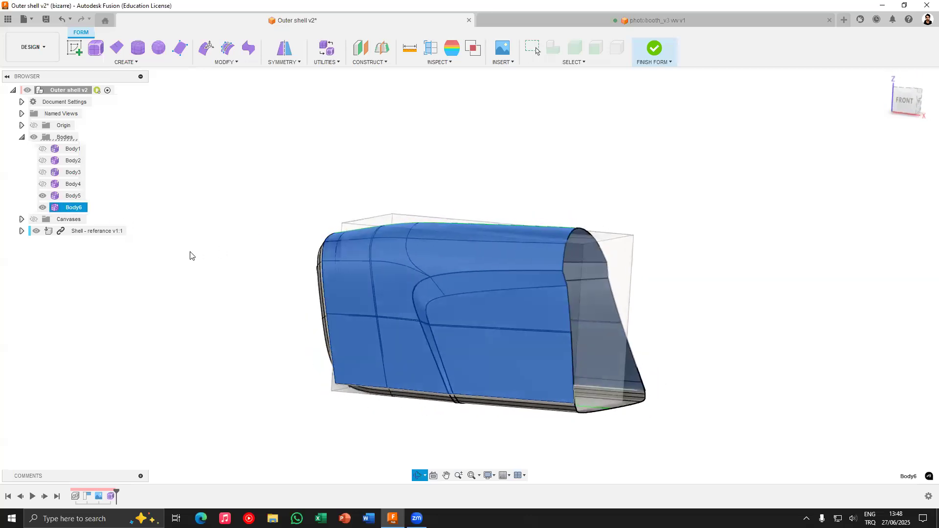
key(Escape)
scroll(342, 392, up, 5)
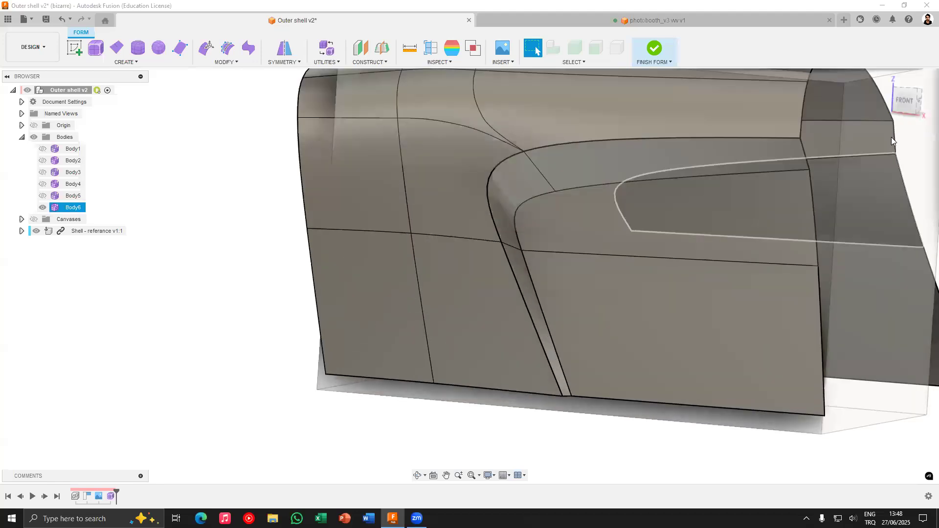
In the front view, move Body6's lower front corner vertex about 136 mm inward and 197 mm up with Edit Form
click(903, 101)
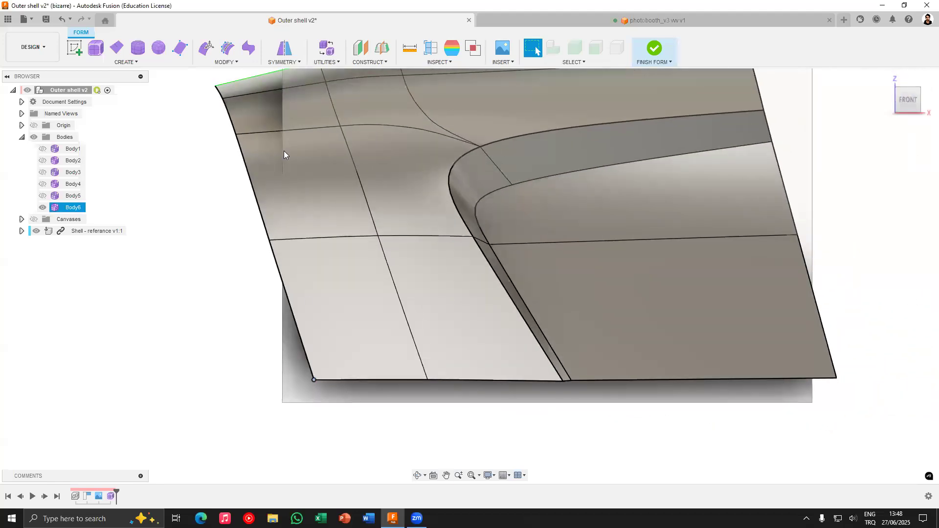
key(e)
drag(326, 368, 351, 334)
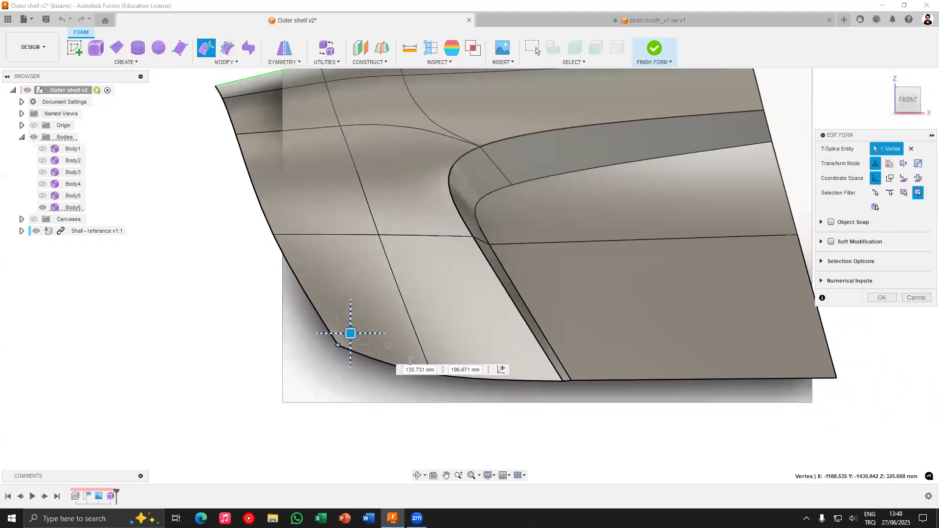
scroll(433, 374, up, 1)
Move the neighbouring lower-edge vertex about 58 mm sideways and 83 mm up, and raise the front corner vertex another 112 mm
click(423, 359)
click(430, 374)
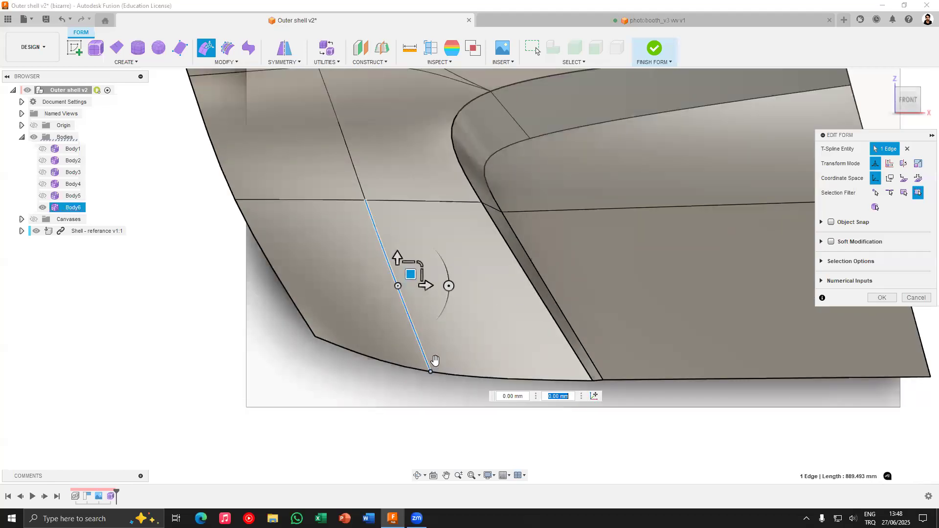
drag(444, 359, 458, 343)
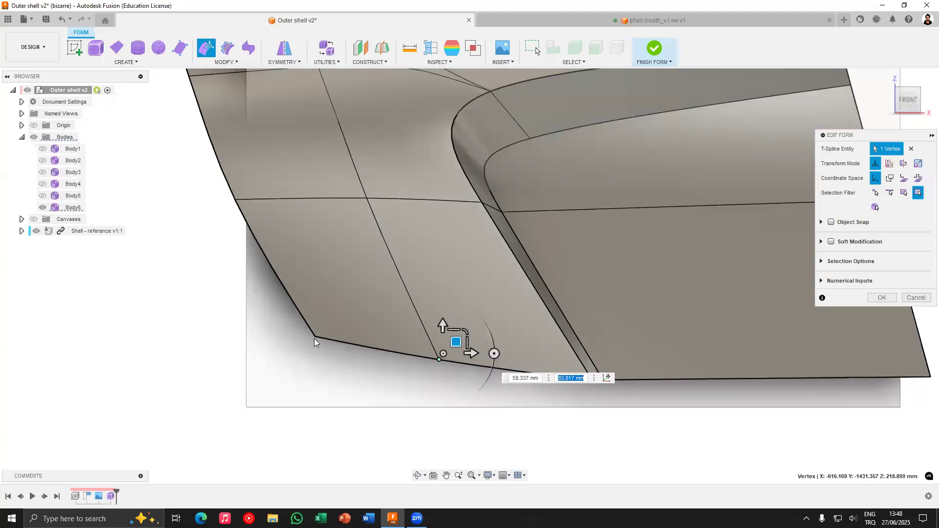
click(314, 339)
click(316, 335)
drag(328, 324, 327, 299)
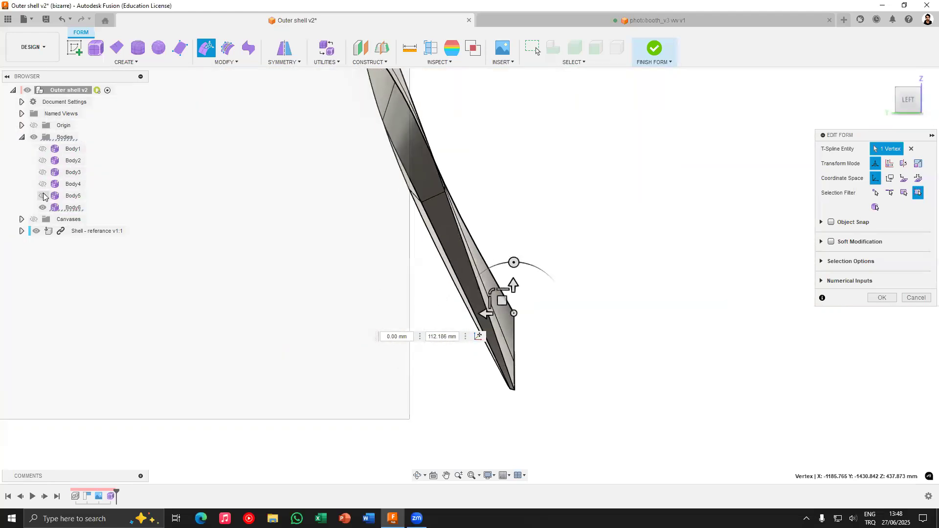
Show Body5 and, in the left view, pull Body6's front corner vertex and lower-edge vertex inward to follow the shell's sloping side
click(43, 196)
drag(460, 321, 455, 321)
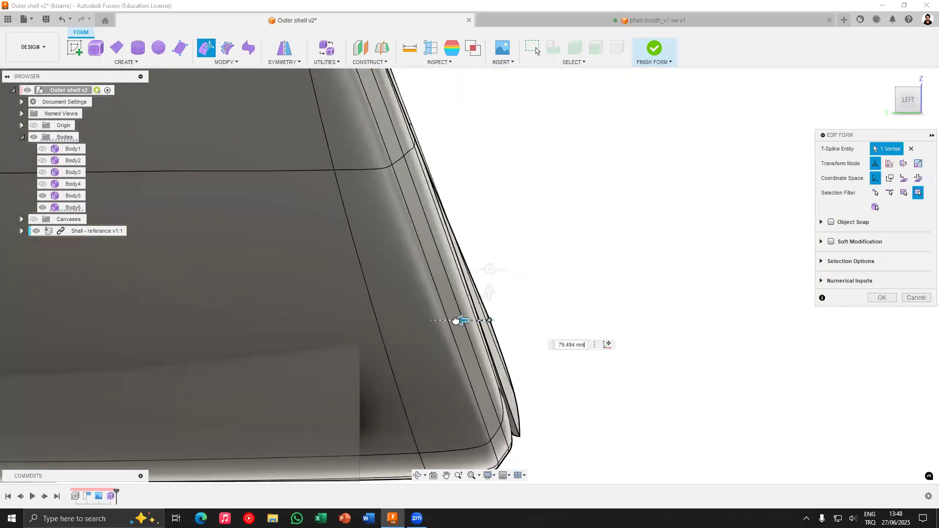
click(504, 399)
scroll(503, 399, up, 2)
drag(488, 393, 472, 393)
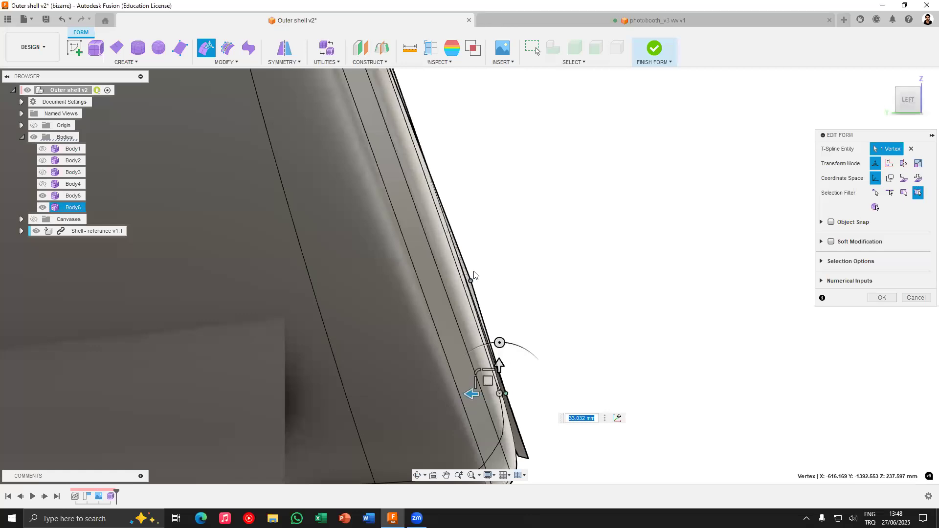
click(471, 279)
scroll(464, 276, down, 2)
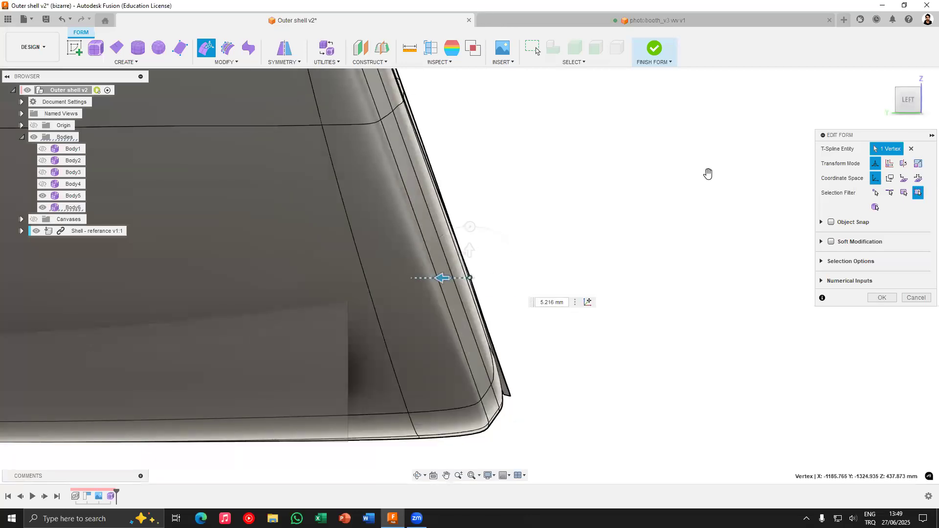
click(924, 99)
scroll(313, 225, down, 2)
middle_drag(315, 283, 395, 338)
scroll(395, 338, down, 2)
click(223, 258)
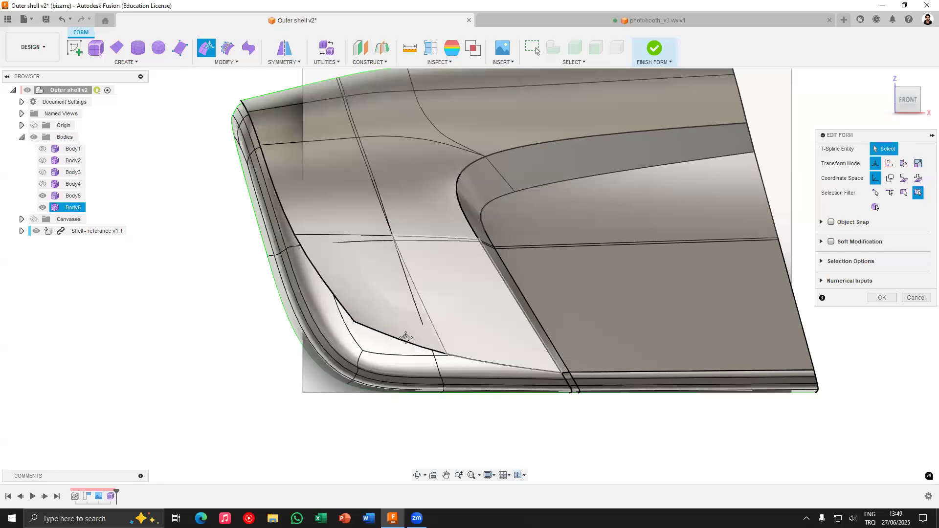
Hide Body5 and extend Body6's top edge at the open end outward by about 573 mm along the X axis
middle_drag(592, 372, 506, 372)
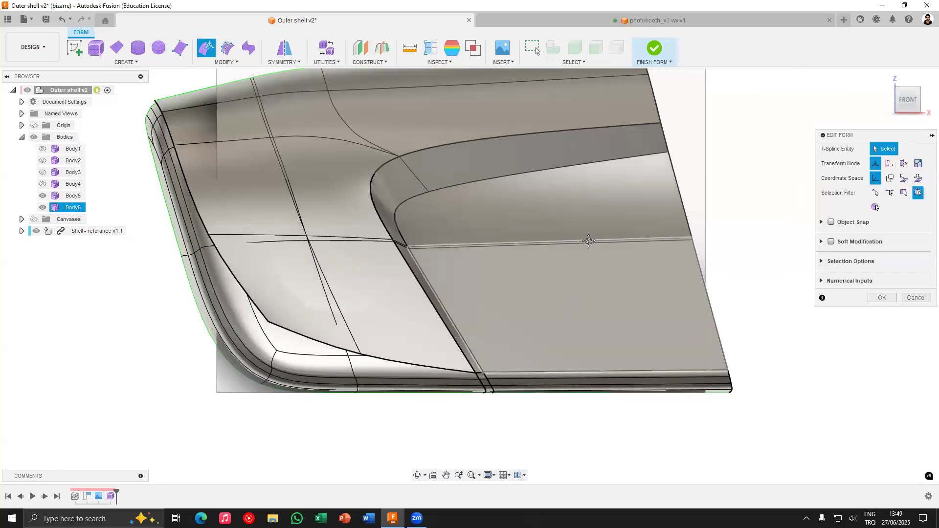
scroll(589, 241, down, 2)
middle_drag(589, 240, 517, 332)
scroll(553, 207, up, 4)
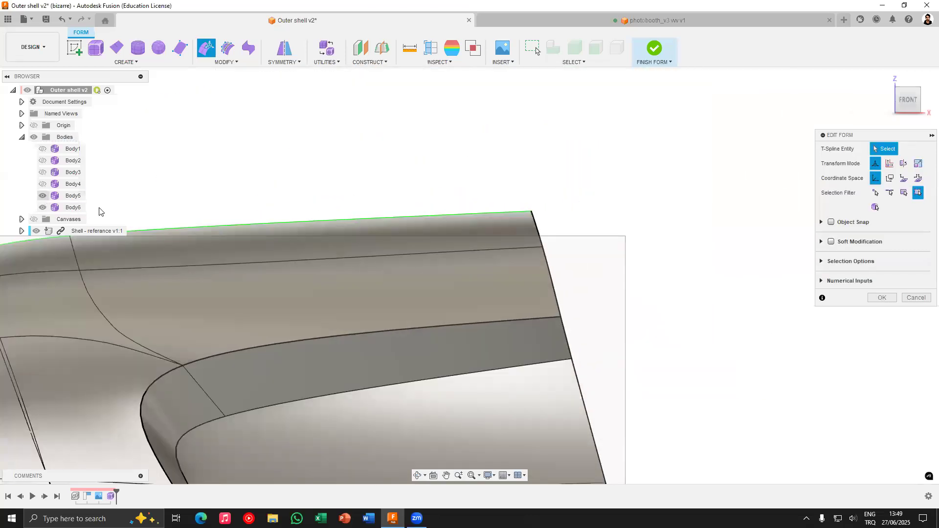
click(535, 219)
drag(587, 228, 715, 231)
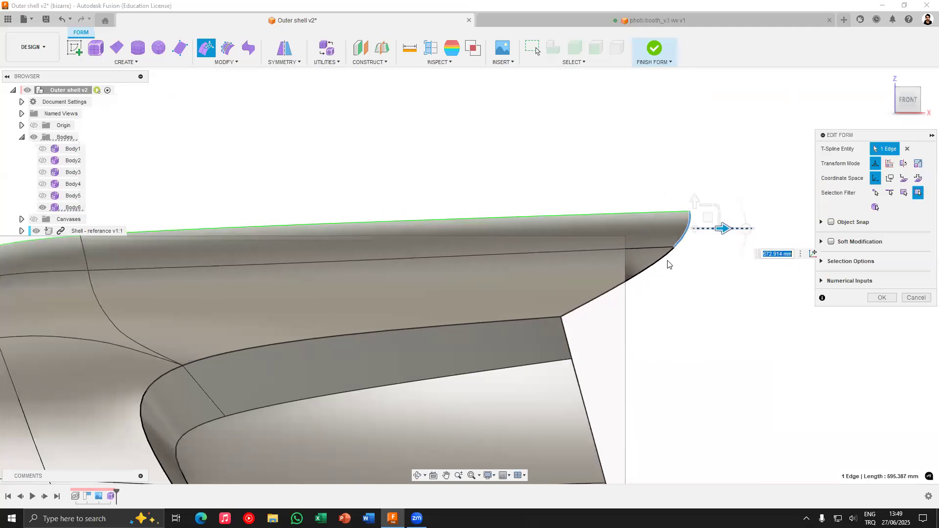
Pull the vertex below the extended edge back into a diagonal line, and shift the groove's upper corner vertex slightly toward the open end
click(675, 246)
drag(688, 247, 612, 307)
scroll(513, 266, down, 2)
middle_drag(513, 266, 482, 213)
click(518, 252)
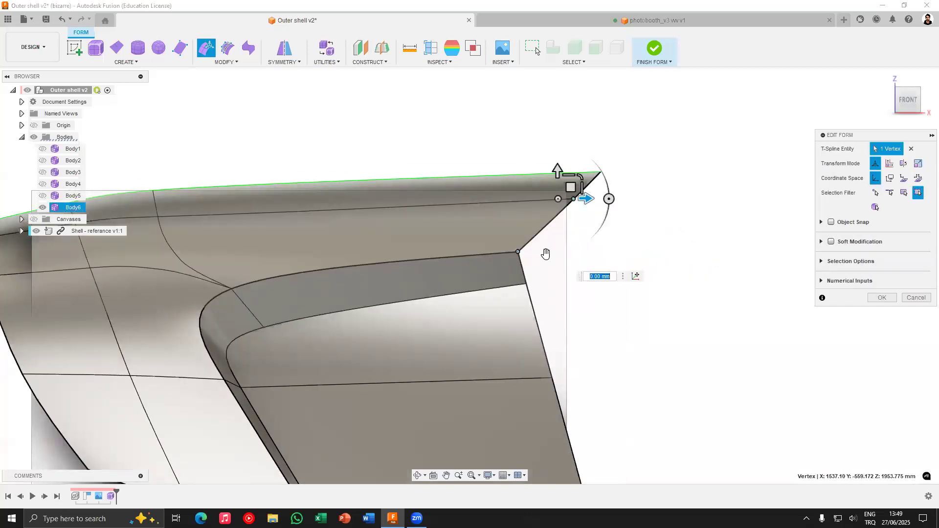
drag(530, 252, 562, 251)
click(526, 284)
middle_drag(569, 314, 525, 196)
scroll(525, 197, down, 3)
middle_drag(547, 254, 574, 279)
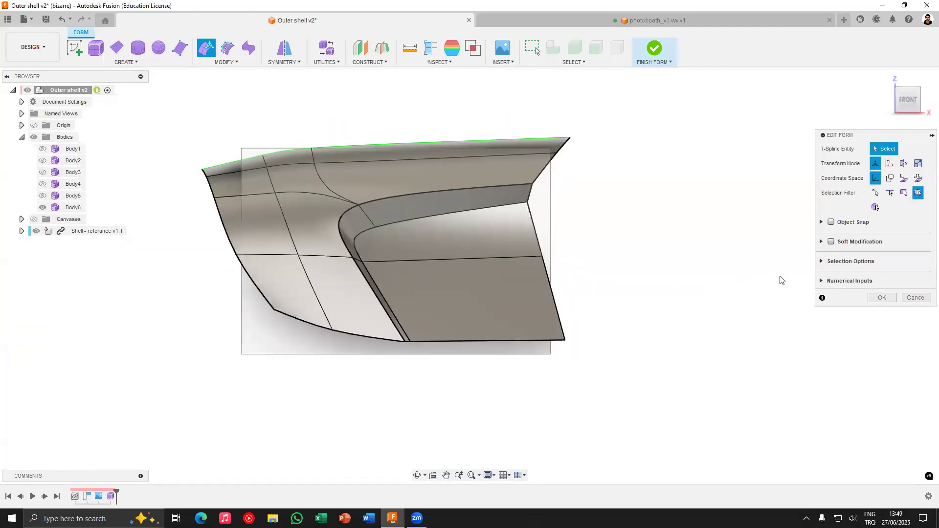
click(880, 298)
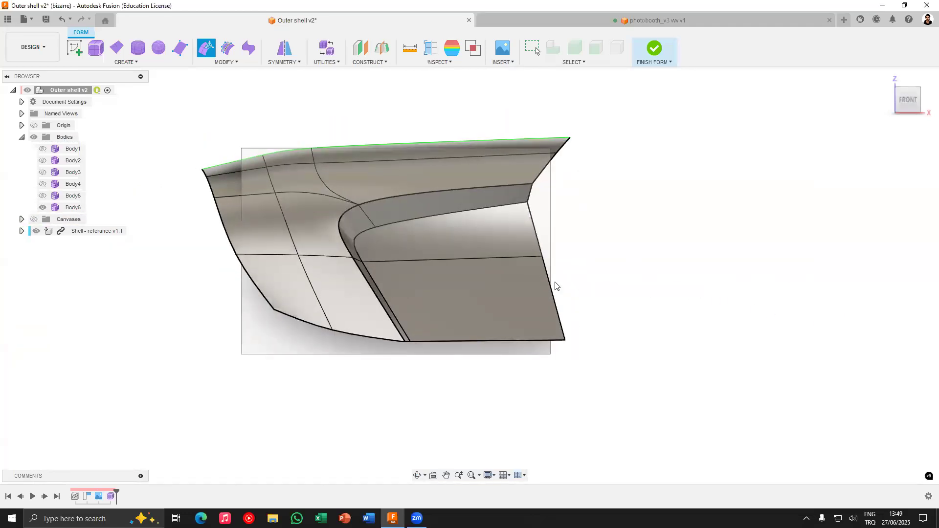
Show Body5 again and examine how it overlaps Body6 around the front corner, the groove and the open end
click(42, 196)
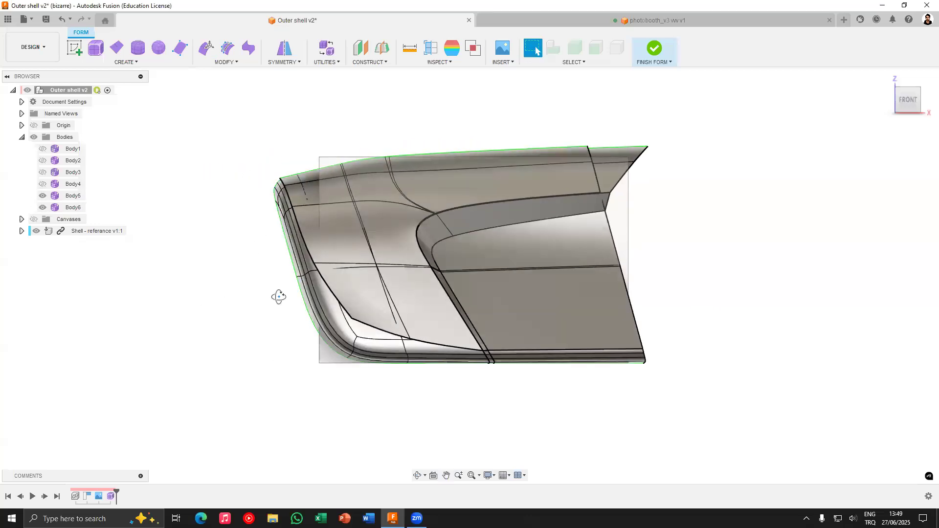
shift+middle_drag(279, 298, 311, 300)
scroll(512, 298, up, 4)
shift+middle_drag(511, 298, 396, 340)
scroll(428, 337, down, 4)
click(396, 339)
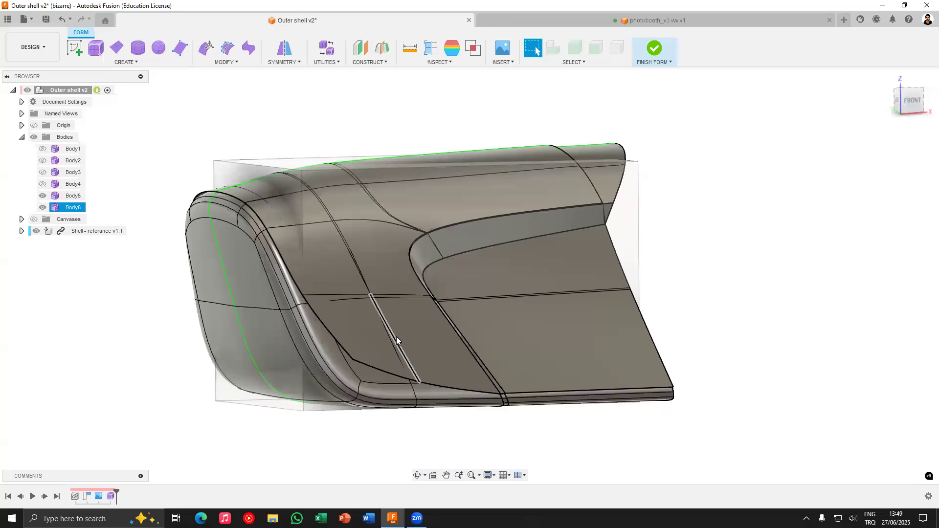
click(351, 293)
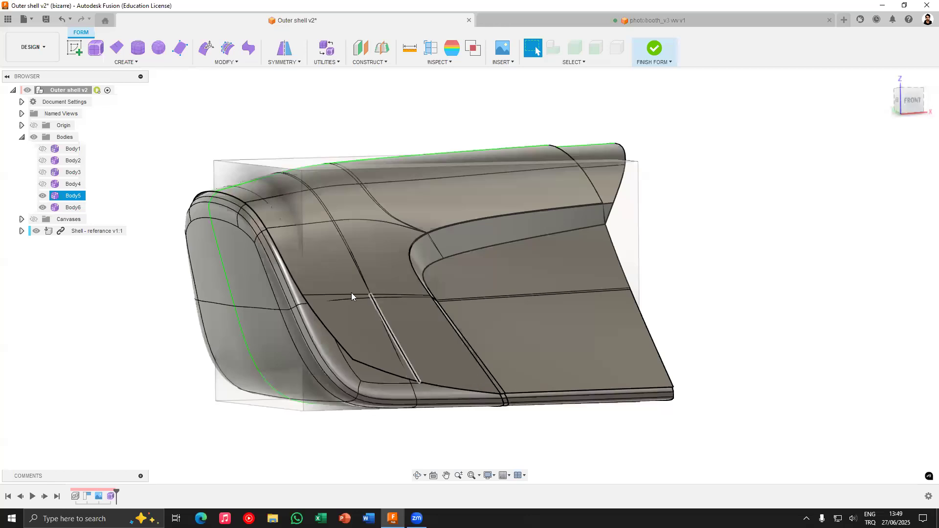
shift+middle_drag(351, 292, 345, 294)
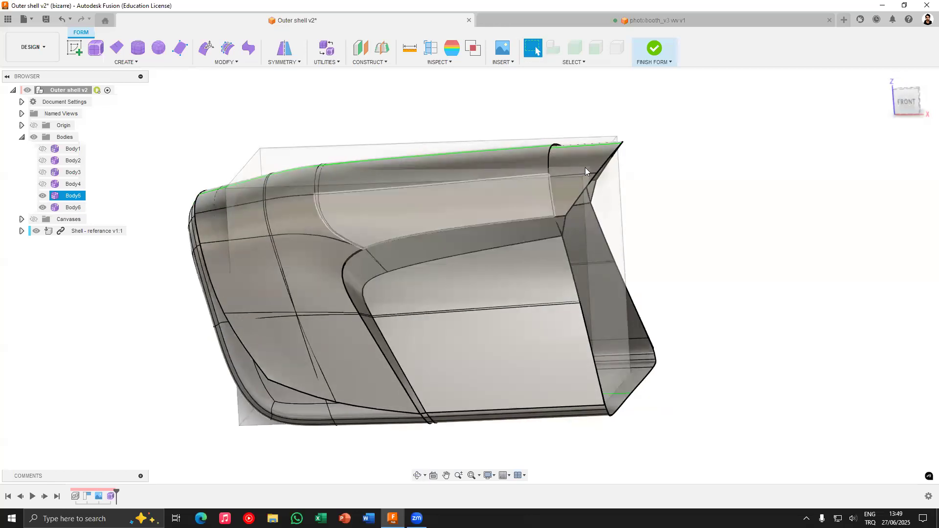
shift+middle_drag(341, 212, 386, 213)
scroll(569, 161, up, 5)
mouse_move(515, 166)
shift+middle_down()
mouse_move(495, 168)
mouse_move(524, 159)
shift+middle_up()
shift+middle_drag(605, 169, 277, 113)
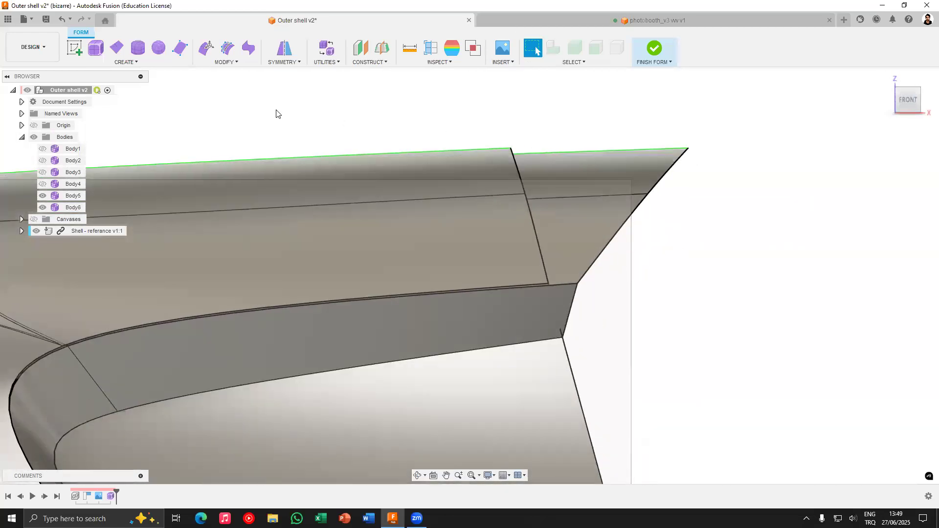
Raise Body6's top edge at the open end by about 34 mm with Edit Form
click(207, 49)
scroll(543, 159, up, 3)
middle_drag(792, 160, 646, 170)
middle_drag(377, 160, 454, 140)
scroll(638, 165, down, 2)
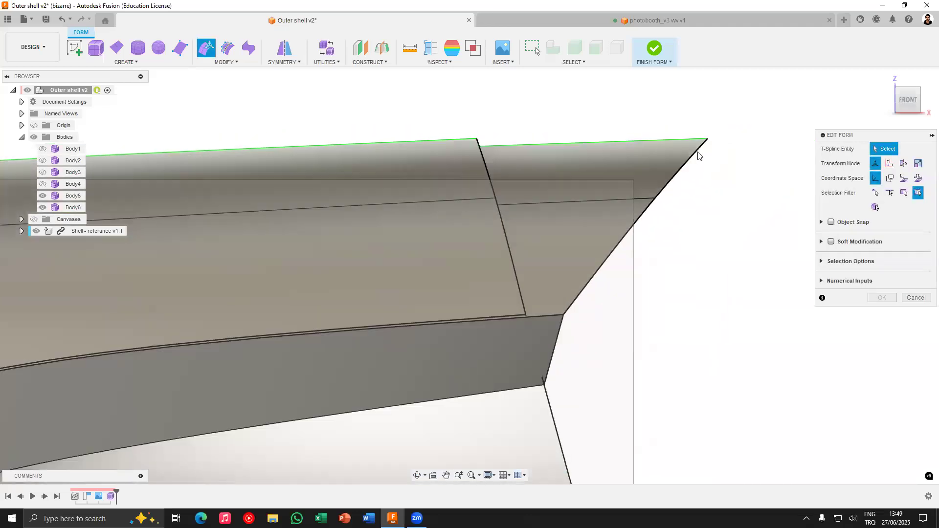
click(696, 153)
drag(679, 139, 677, 126)
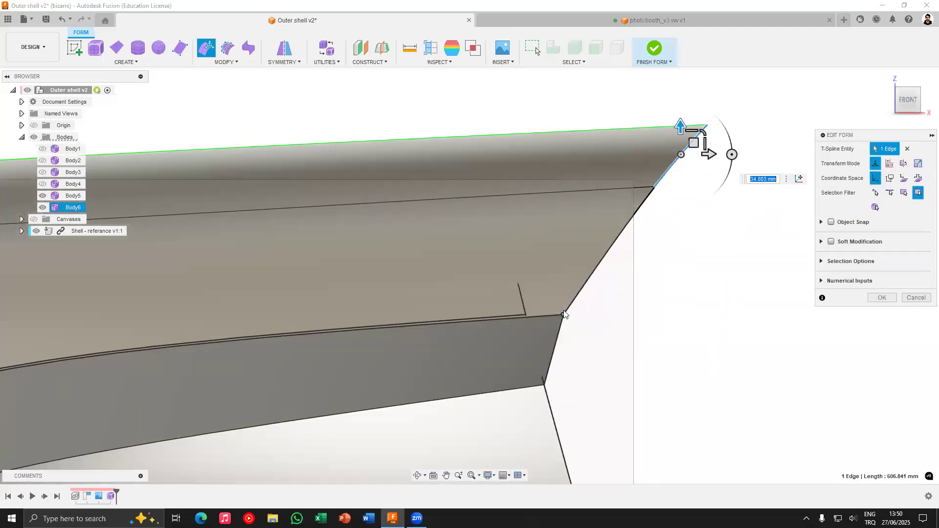
Move Body6's vertex where the groove's upper edge meets the open end sideways, away from the shell, and finish the form edit
click(563, 314)
shift+middle_drag(610, 206, 530, 274)
drag(534, 270, 445, 271)
click(445, 270)
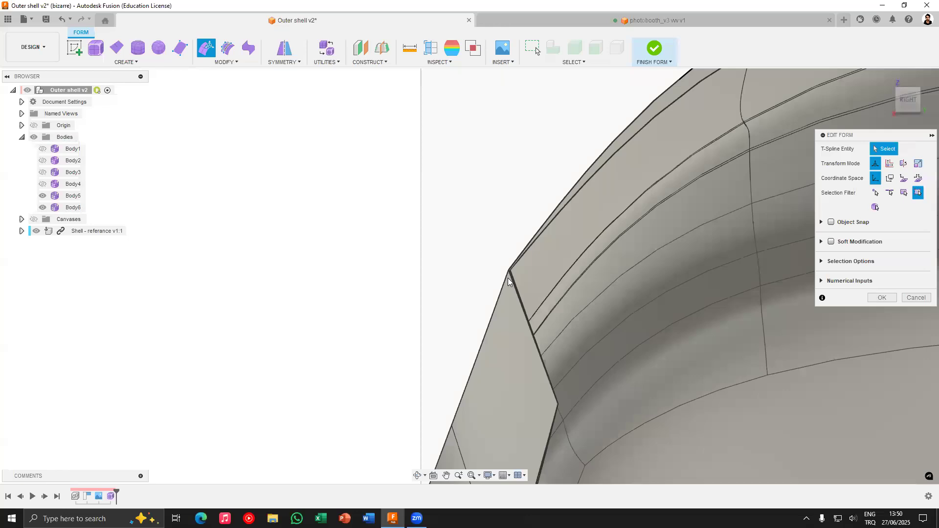
scroll(516, 274, up, 2)
shift+middle_drag(474, 272, 440, 266)
scroll(441, 265, down, 3)
scroll(440, 265, down, 5)
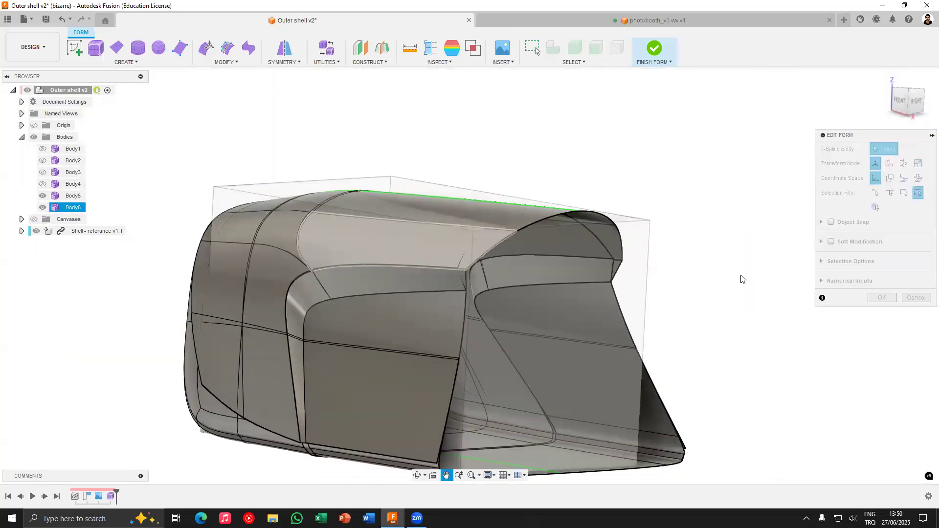
middle_drag(740, 276, 882, 296)
click(881, 297)
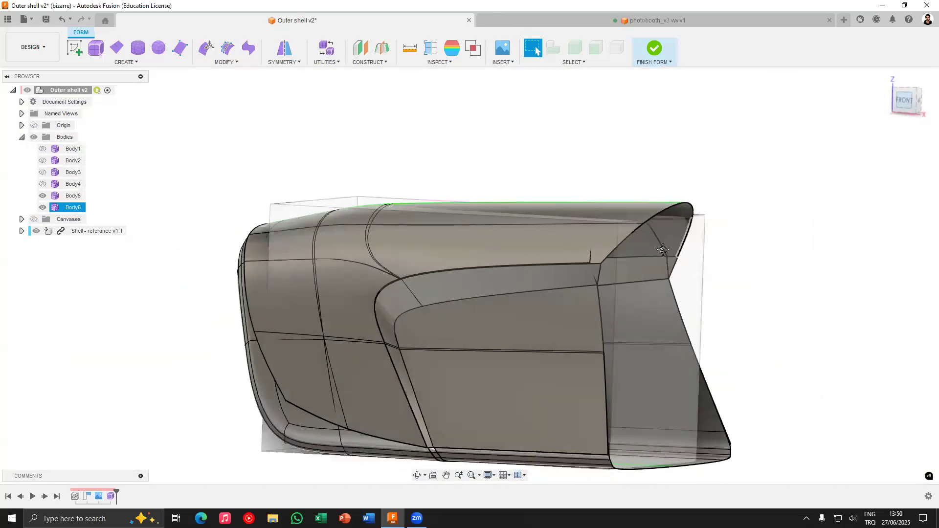
Thicken Body5 by -50 mm using the Sharp type and Normal direction
click(219, 64)
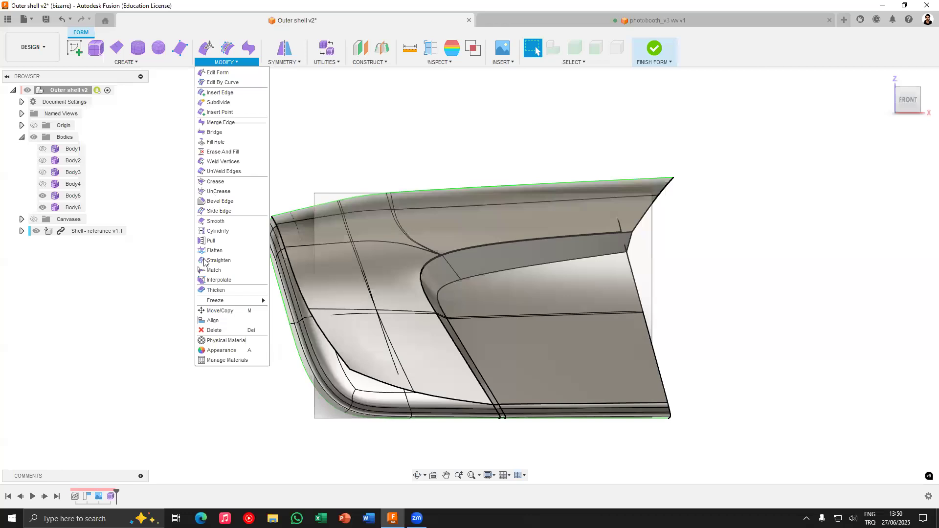
click(210, 291)
shift+middle_drag(598, 272, 642, 381)
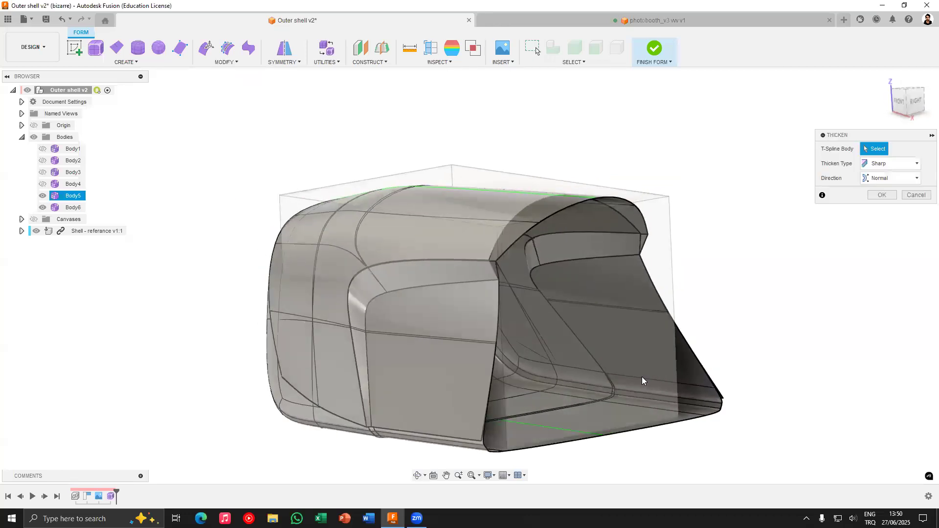
click(684, 415)
shift+middle_drag(615, 431, 672, 398)
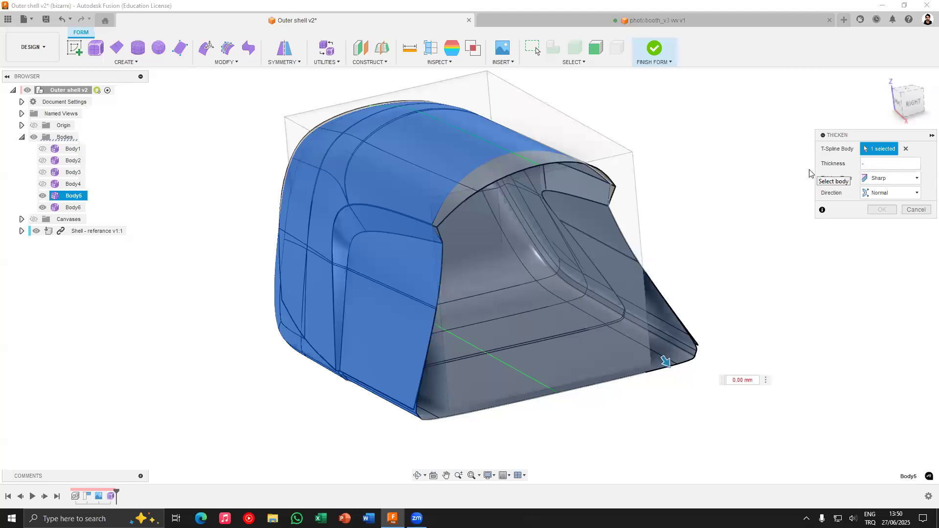
key(Tab)
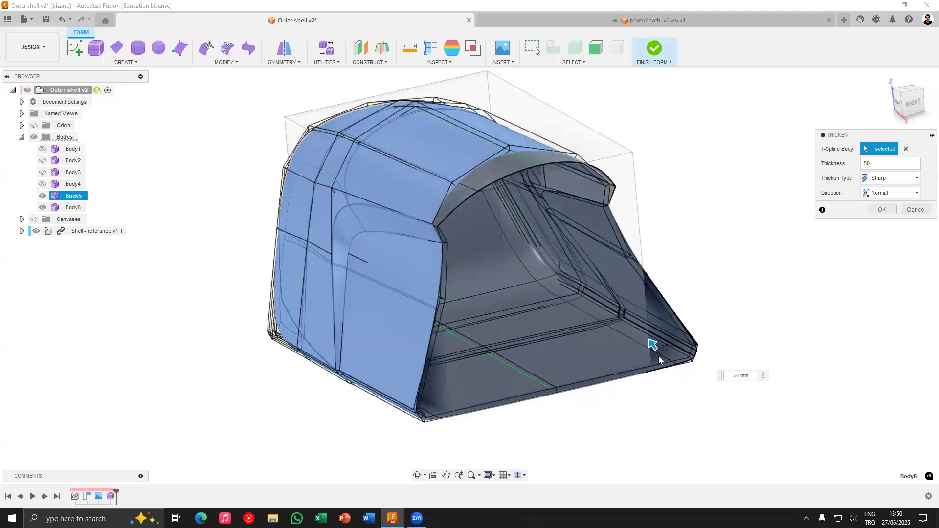
scroll(672, 366, up, 5)
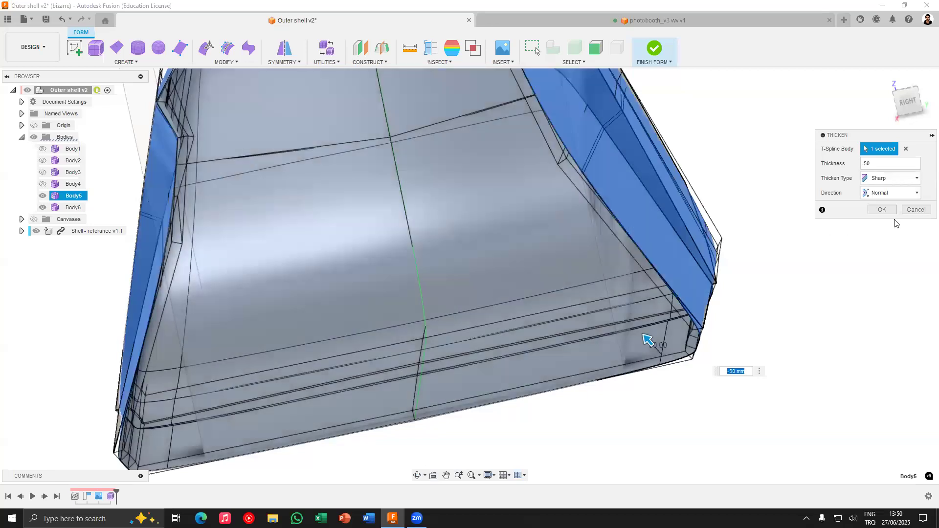
key(Return)
scroll(694, 320, down, 8)
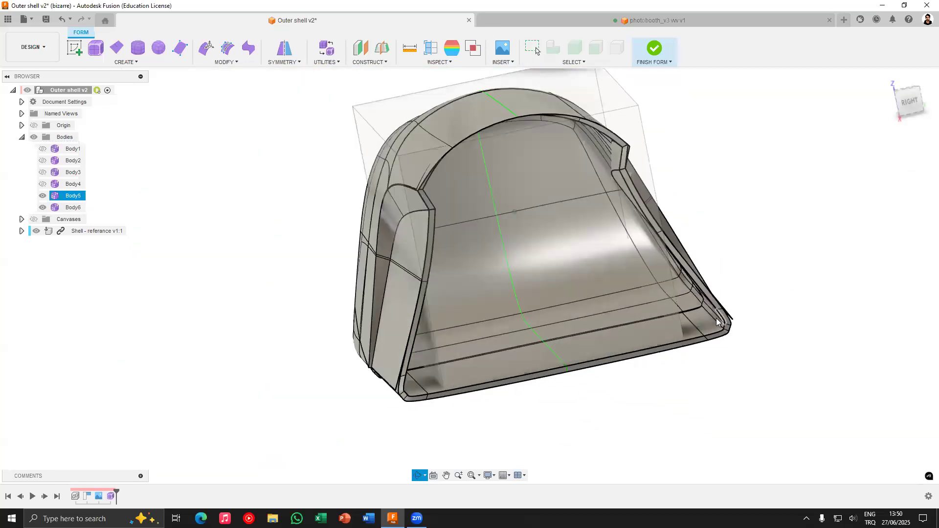
Thicken Body6 outward by 50 mm using the Sharp type and Normal direction
right_click(225, 241)
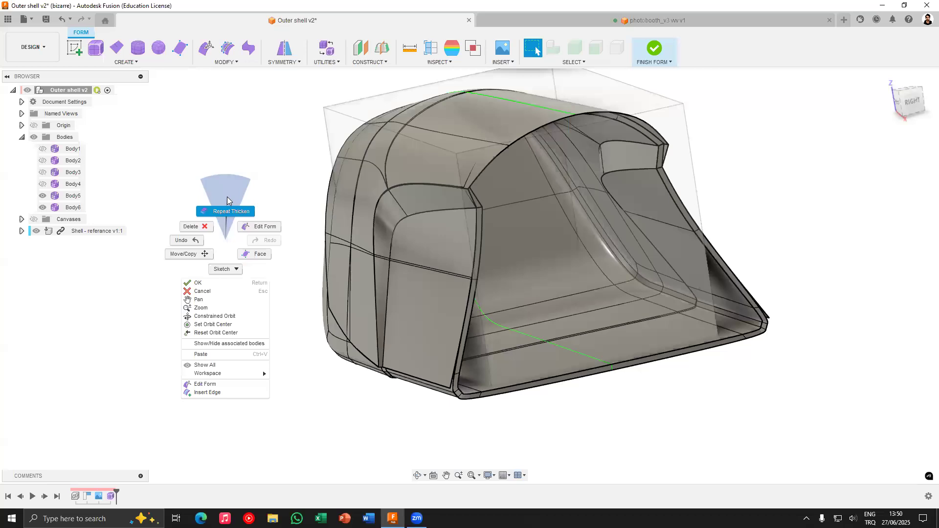
click(225, 206)
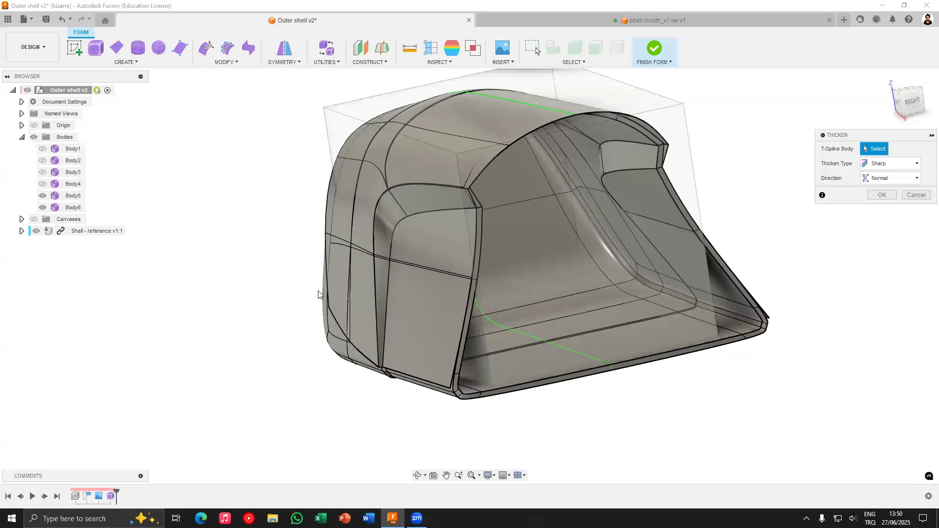
click(388, 229)
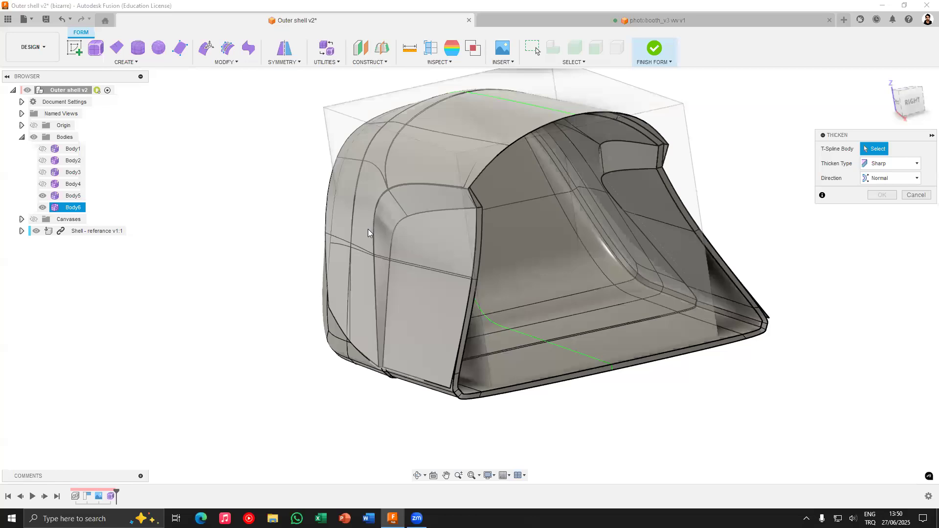
shift+middle_drag(346, 268, 707, 110)
click(719, 125)
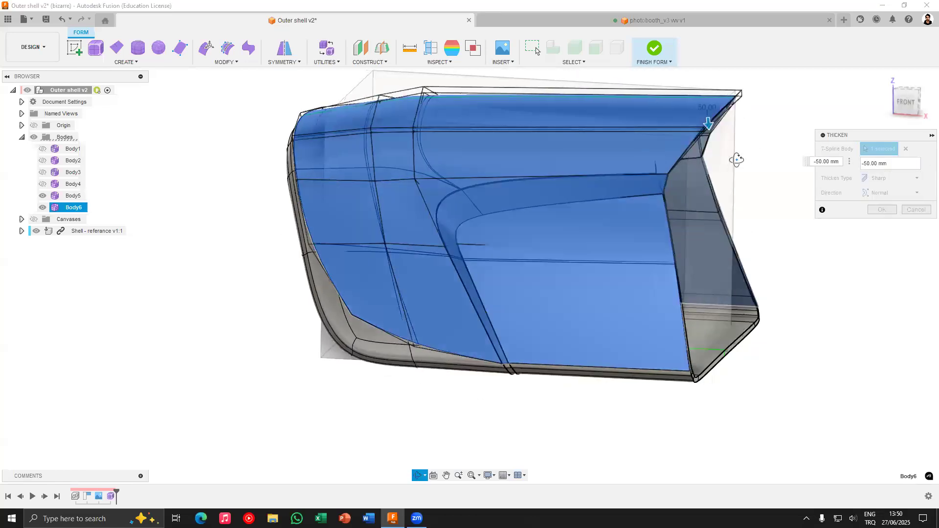
click(834, 165)
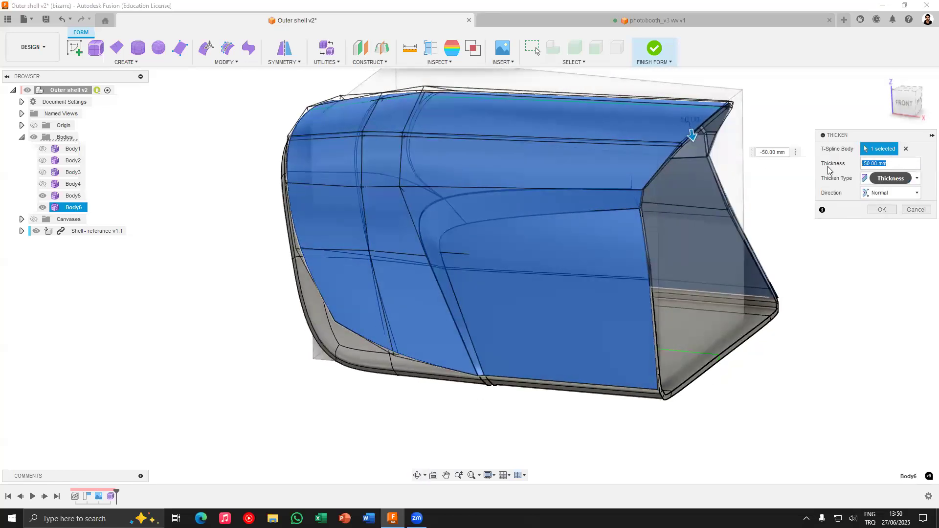
shift+middle_drag(753, 196, 895, 216)
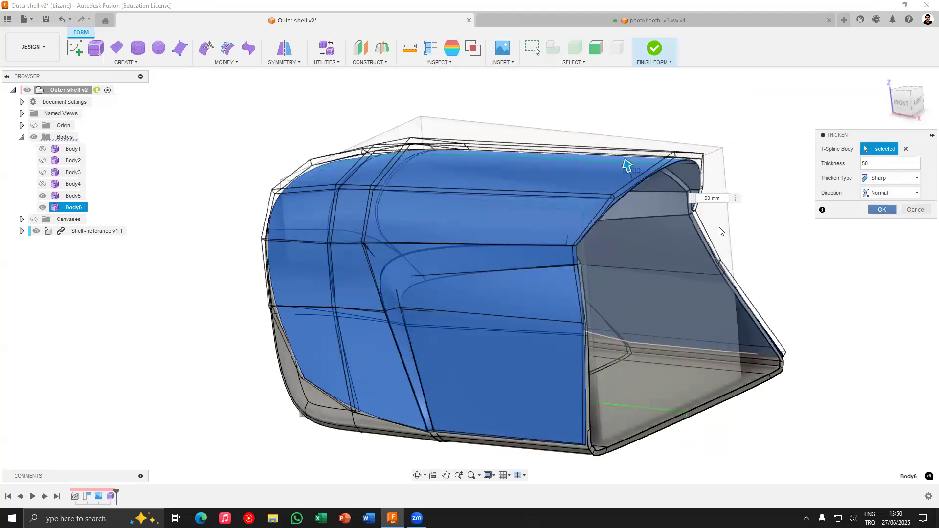
key(Return)
shift+middle_drag(744, 235, 901, 112)
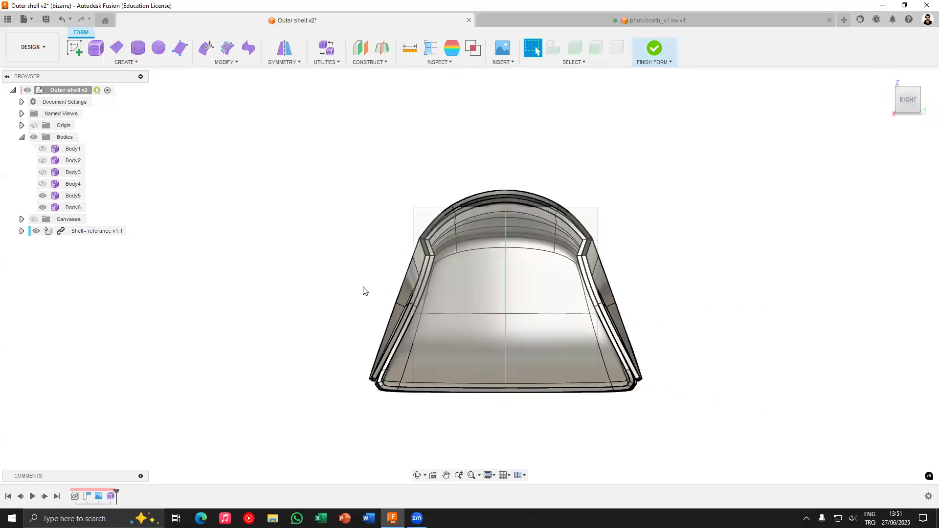
shift+middle_drag(235, 294, 352, 338)
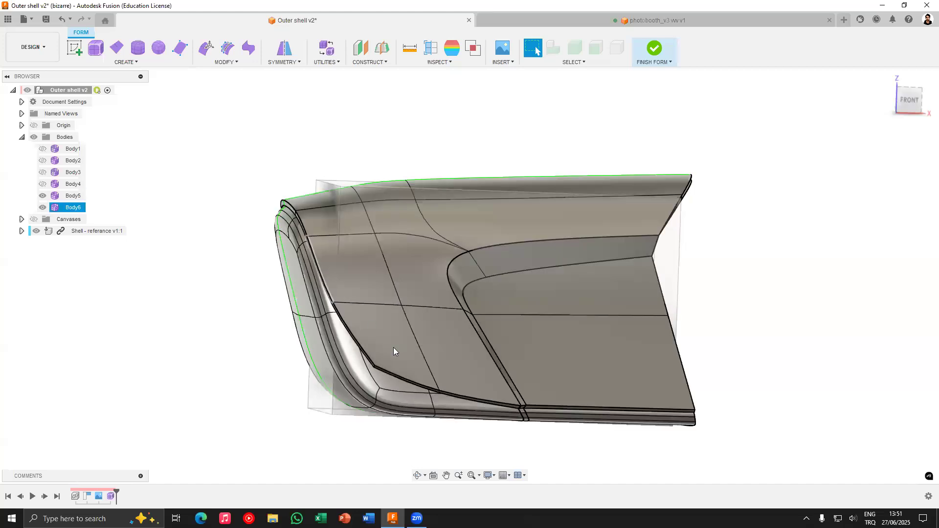
click(487, 476)
mouse_move(506, 394)
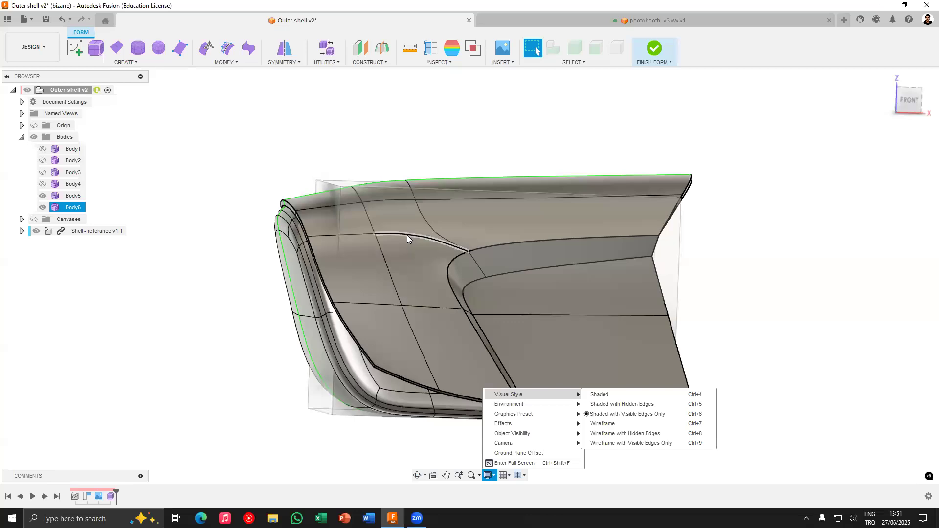
double_click(356, 235)
key(Escape)
click(488, 475)
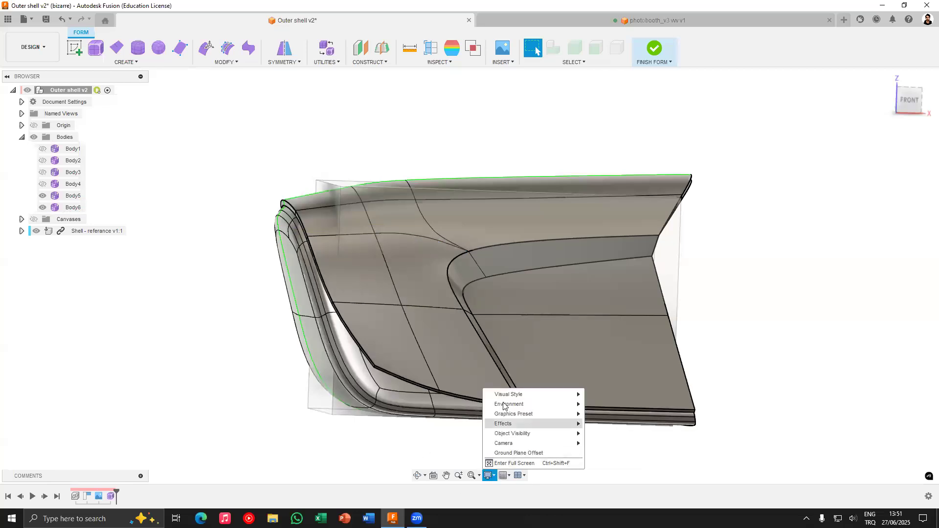
mouse_move(538, 394)
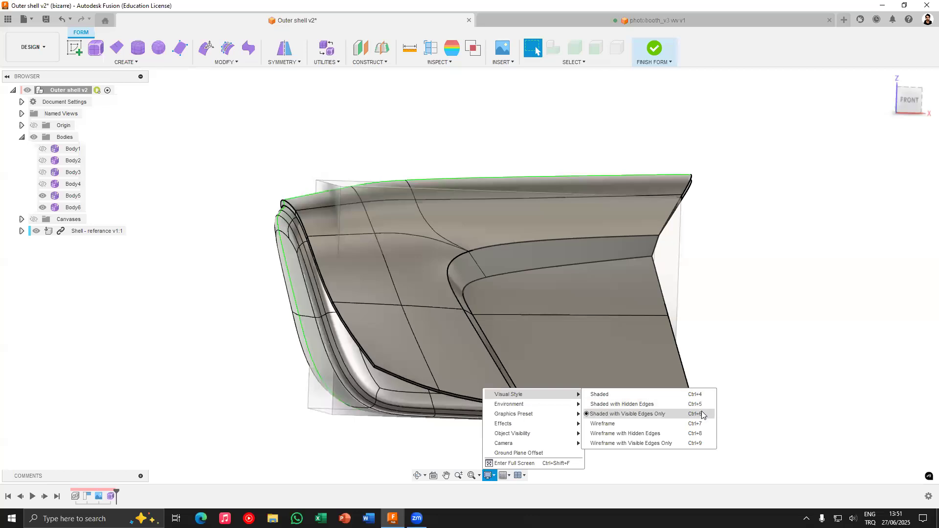
click(726, 323)
Examine the angular corner of Body6's thickened rim at the lower front of the shell from several sides
mouse_move(697, 323)
middle_down()
mouse_move(679, 327)
mouse_move(694, 339)
mouse_move(706, 331)
mouse_move(682, 335)
mouse_move(719, 335)
mouse_move(711, 339)
mouse_move(700, 302)
mouse_move(659, 290)
mouse_move(693, 287)
mouse_move(683, 290)
middle_up()
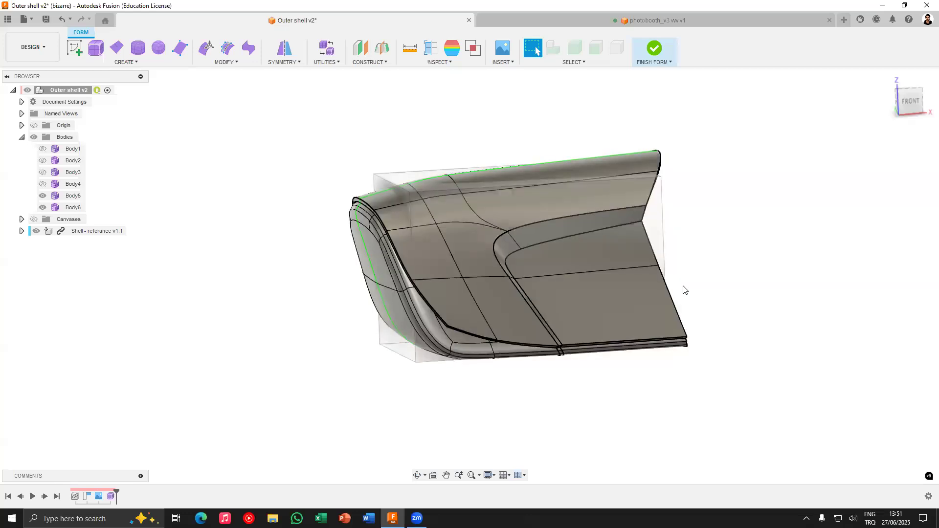
click(657, 331)
shift+middle_drag(657, 331, 629, 327)
click(654, 260)
shift+middle_drag(654, 260, 446, 303)
scroll(486, 309, up, 10)
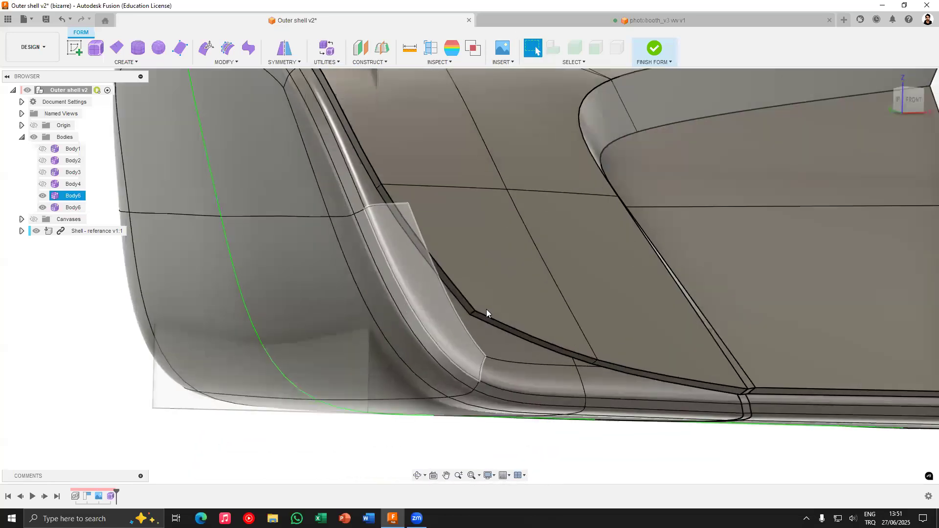
scroll(464, 316, down, 10)
shift+middle_drag(539, 310, 603, 317)
scroll(644, 359, up, 4)
scroll(413, 315, down, 4)
scroll(420, 323, up, 10)
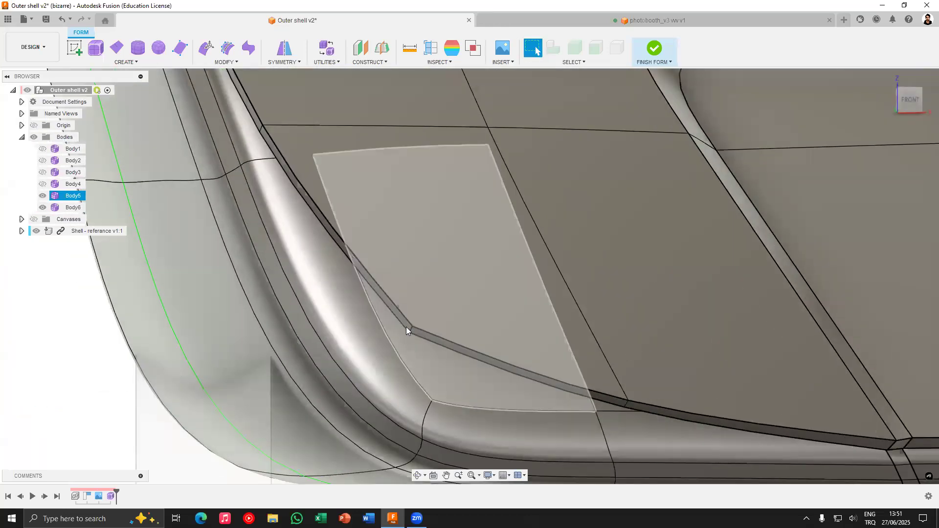
UnCrease the short rim edges across Body6's thickness at its lower front corner and its lower corner by the open end
click(216, 63)
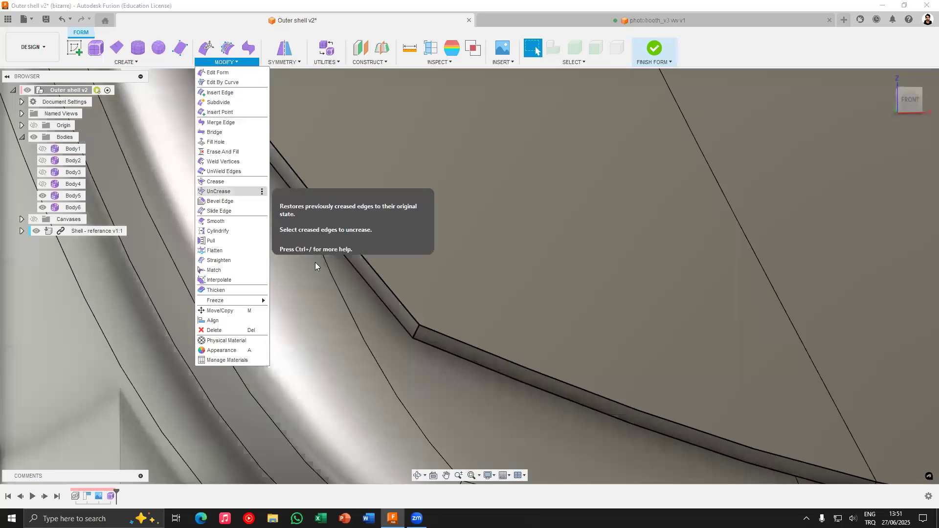
click(219, 191)
click(404, 336)
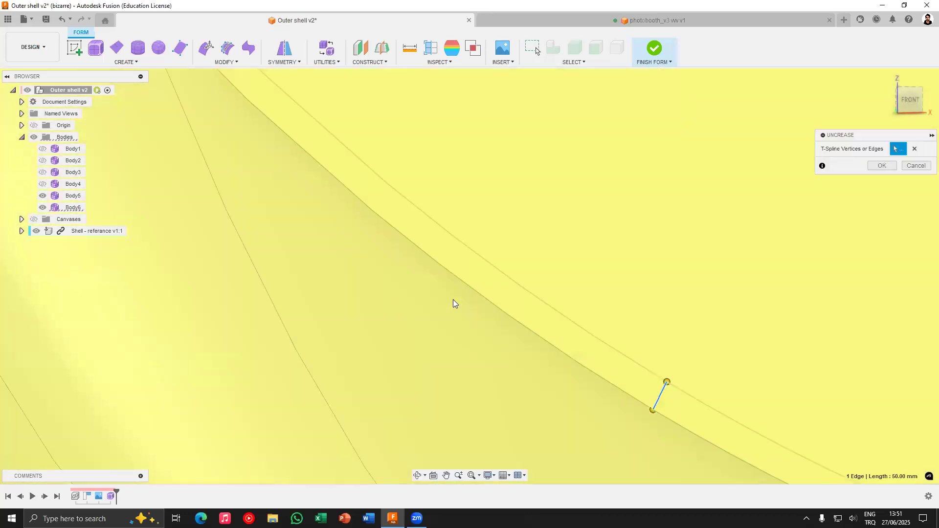
scroll(453, 300, down, 5)
scroll(470, 328, up, 3)
scroll(440, 264, down, 4)
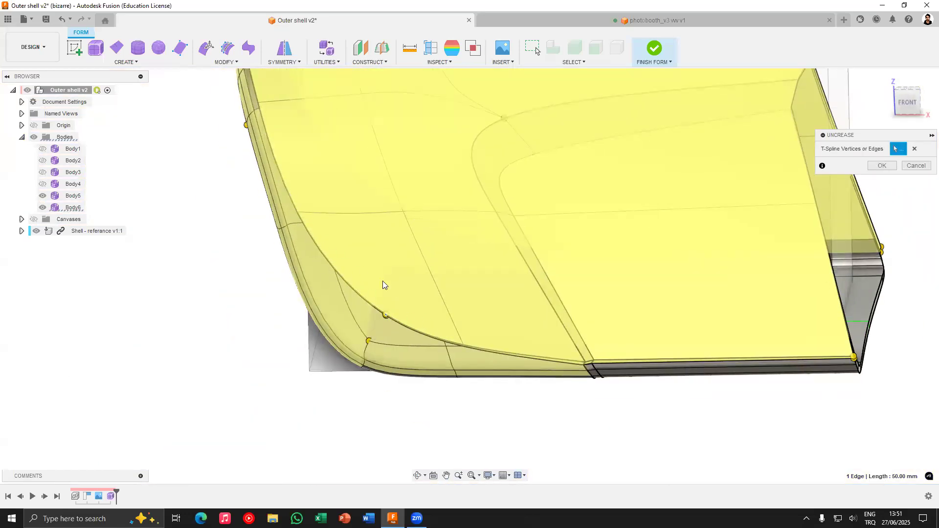
shift+middle_drag(414, 314, 596, 283)
scroll(590, 290, down, 6)
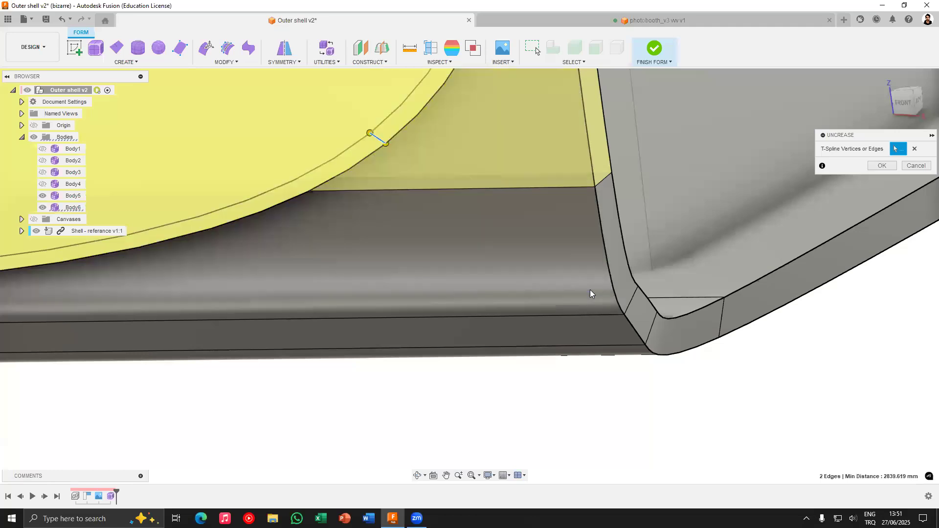
key(Return)
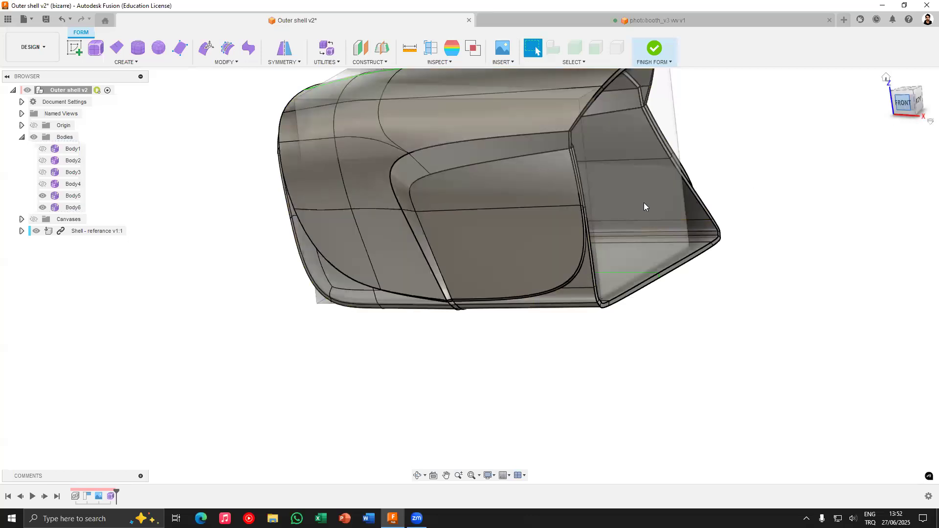
scroll(573, 276, up, 5)
click(412, 219)
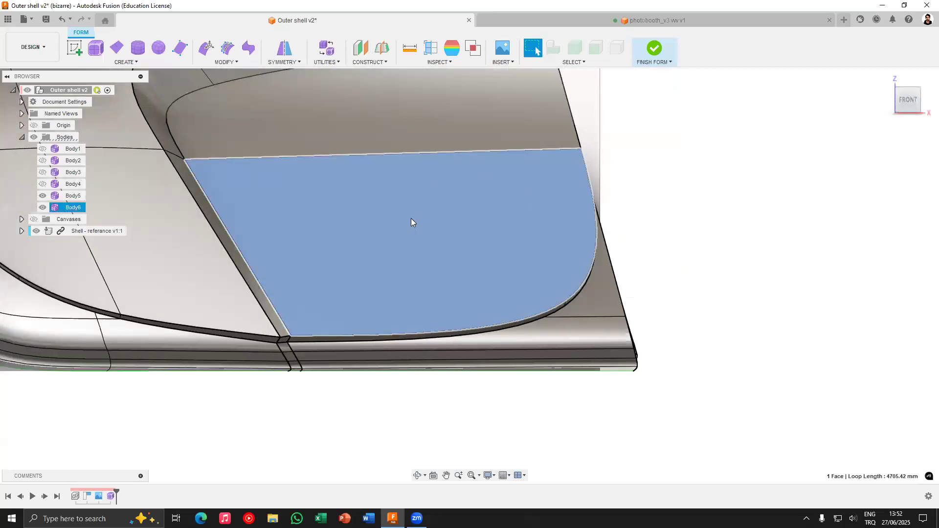
click(562, 303)
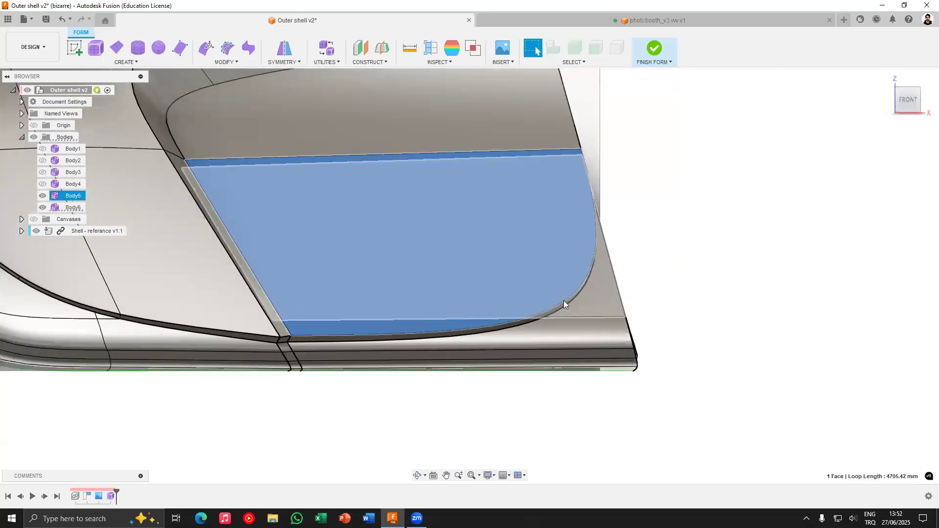
scroll(561, 303, up, 4)
click(548, 310)
ctrl+click(525, 327)
scroll(525, 328, down, 5)
scroll(532, 278, down, 2)
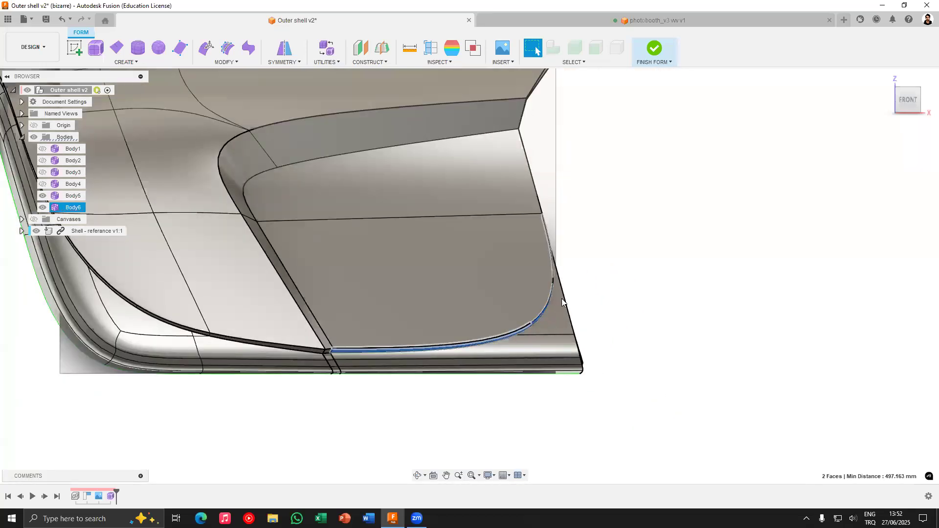
click(574, 310)
Bevel the short rim edge at Body6's lower open-end corner with width 253.548 mm, 1 segment and Keep Creases off
scroll(525, 328, up, 4)
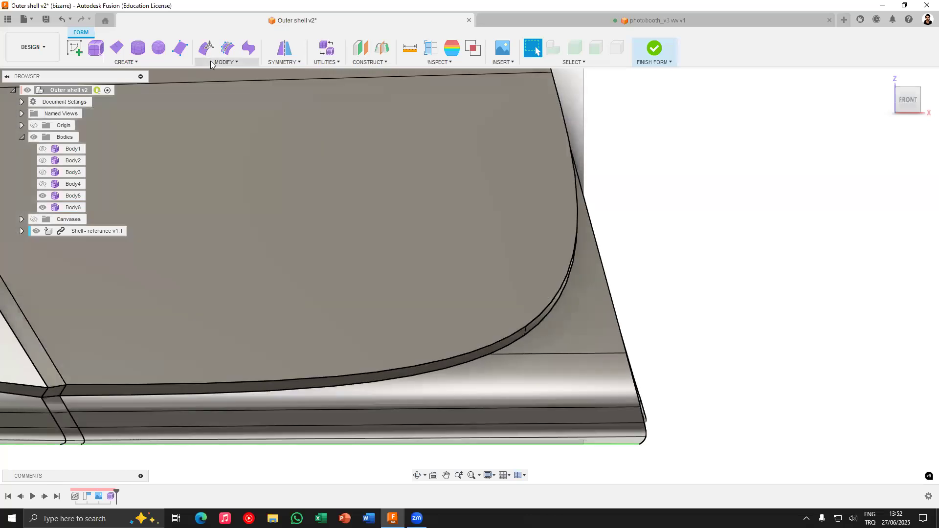
click(226, 62)
click(226, 205)
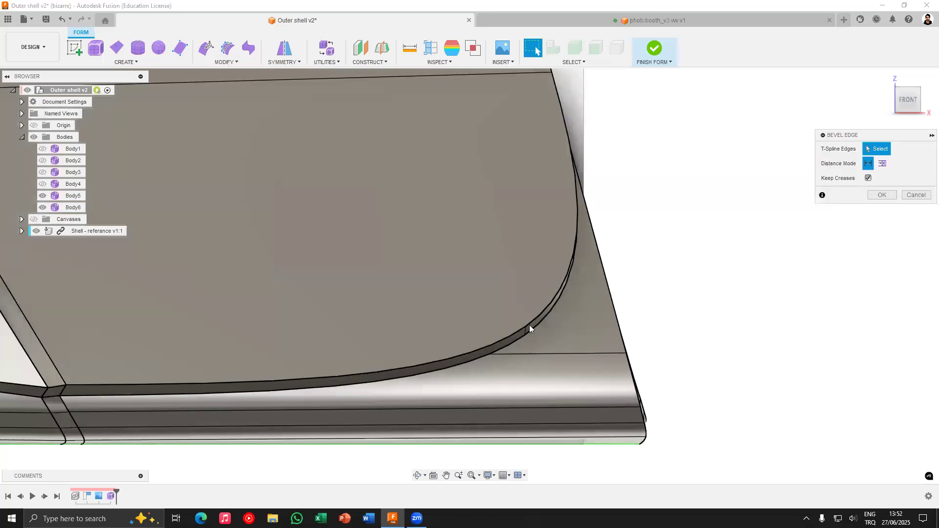
scroll(512, 347, up, 5)
click(517, 339)
scroll(535, 290, down, 5)
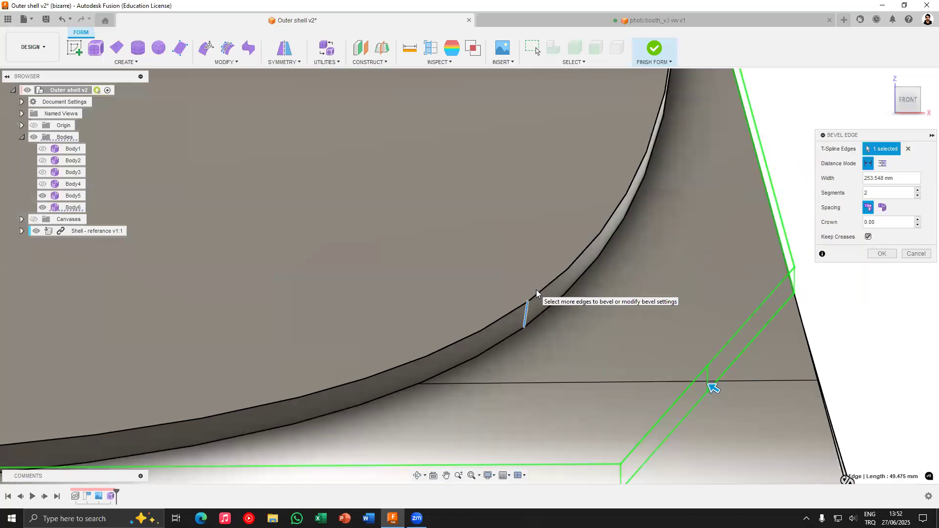
click(918, 196)
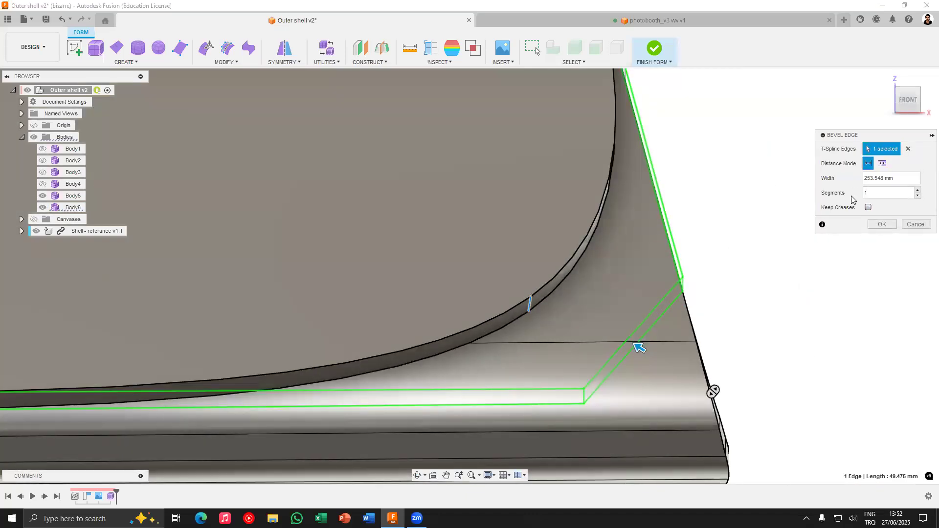
click(880, 224)
scroll(640, 292, down, 8)
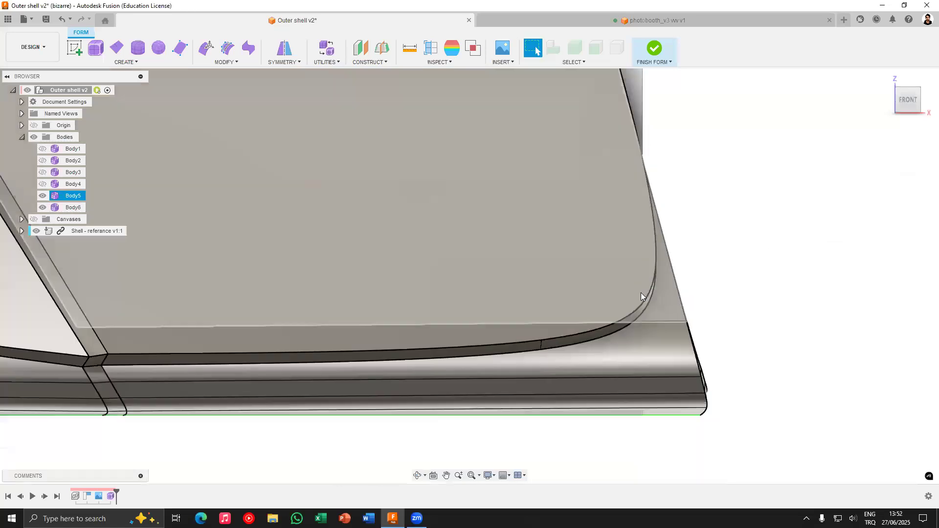
Examine the bevelled corner of Body6 by the open end and how its rim overlaps Body5 along the lower side
scroll(645, 299, up, 2)
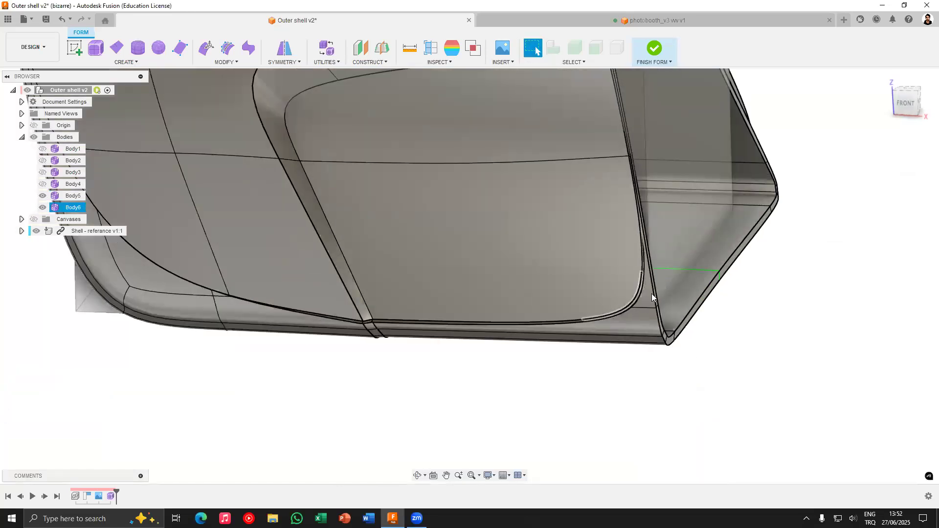
shift+middle_drag(680, 282, 643, 275)
scroll(626, 319, up, 3)
shift+middle_drag(626, 319, 685, 304)
scroll(568, 294, down, 3)
middle_drag(381, 244, 423, 289)
scroll(423, 290, down, 2)
shift+middle_drag(577, 312, 655, 320)
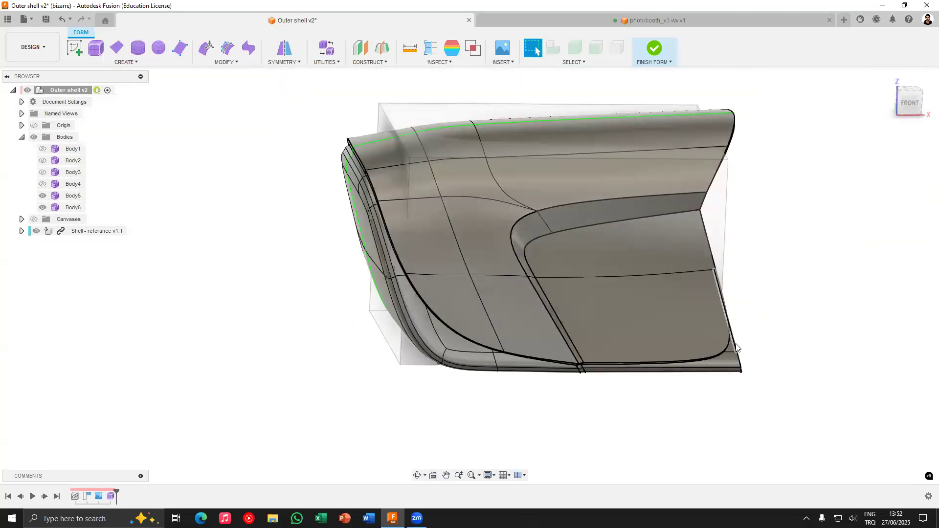
scroll(748, 329, up, 4)
click(730, 344)
scroll(481, 312, down, 5)
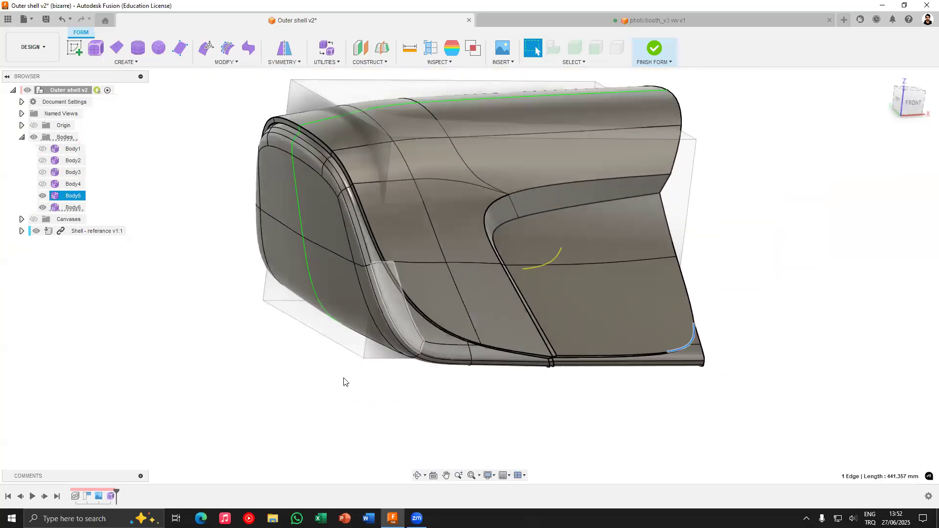
click(346, 382)
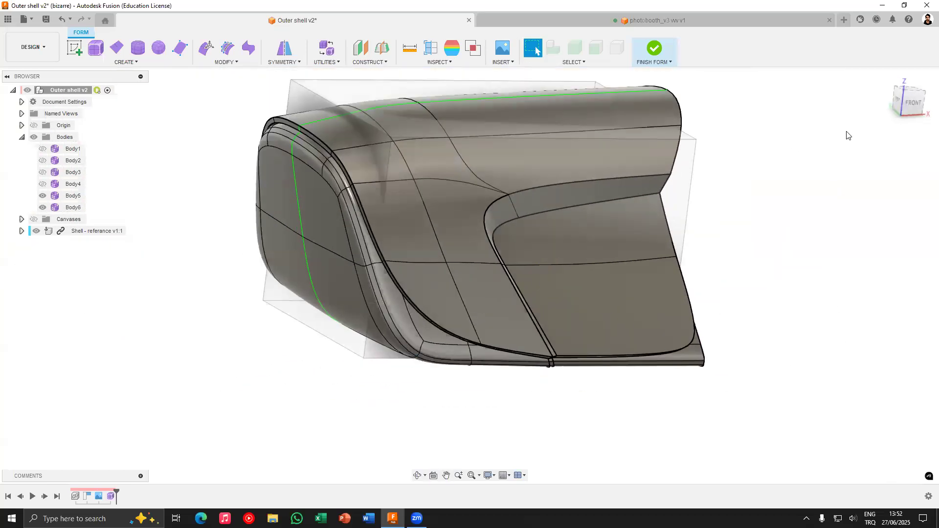
Check the shell's side profile from the front view and finish the form to return to solid modelling
click(913, 103)
shift+middle_drag(394, 196, 362, 203)
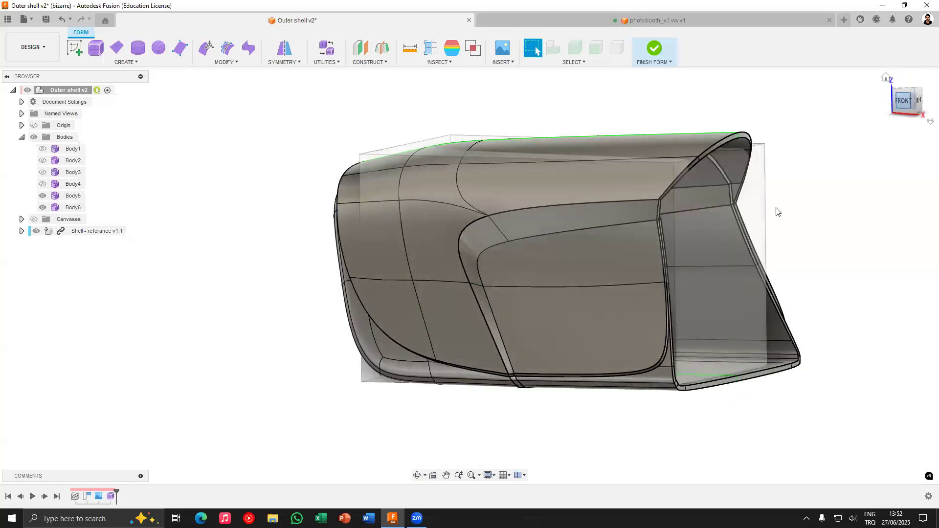
middle_drag(776, 240, 743, 225)
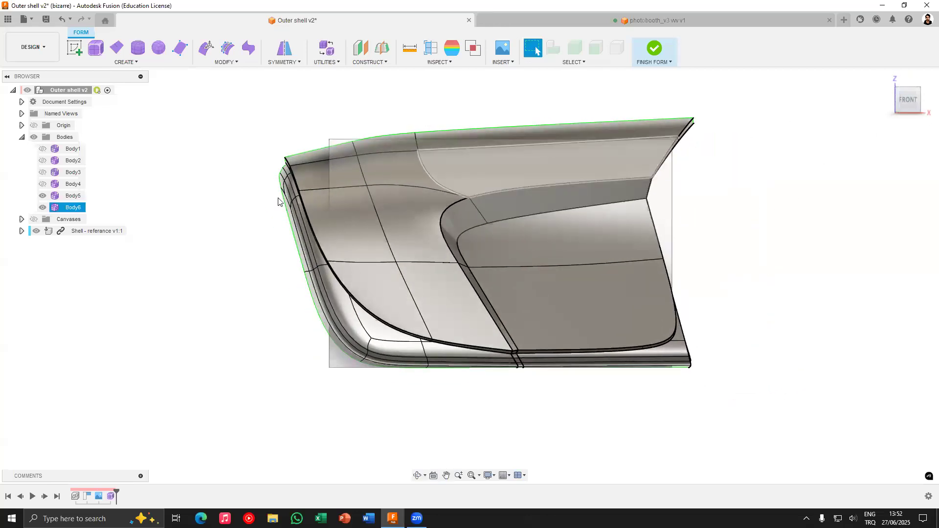
middle_drag(473, 220, 407, 236)
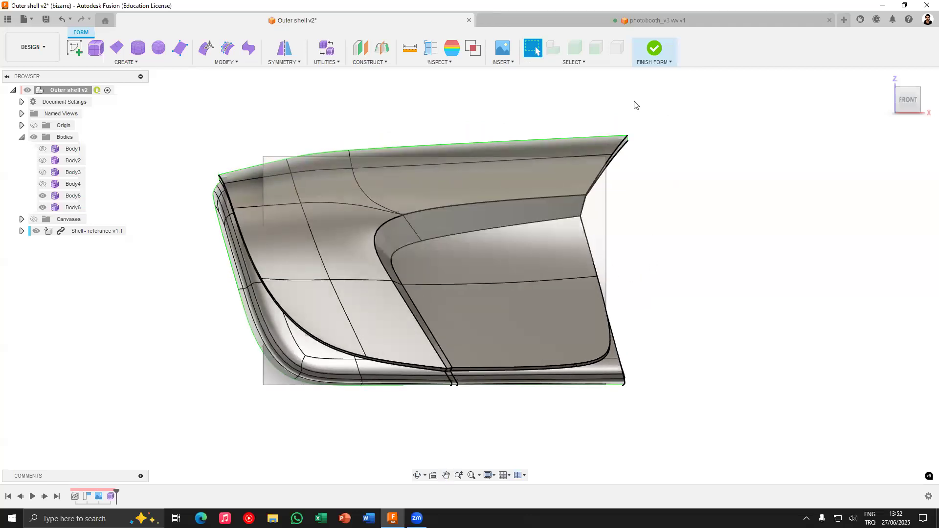
click(652, 52)
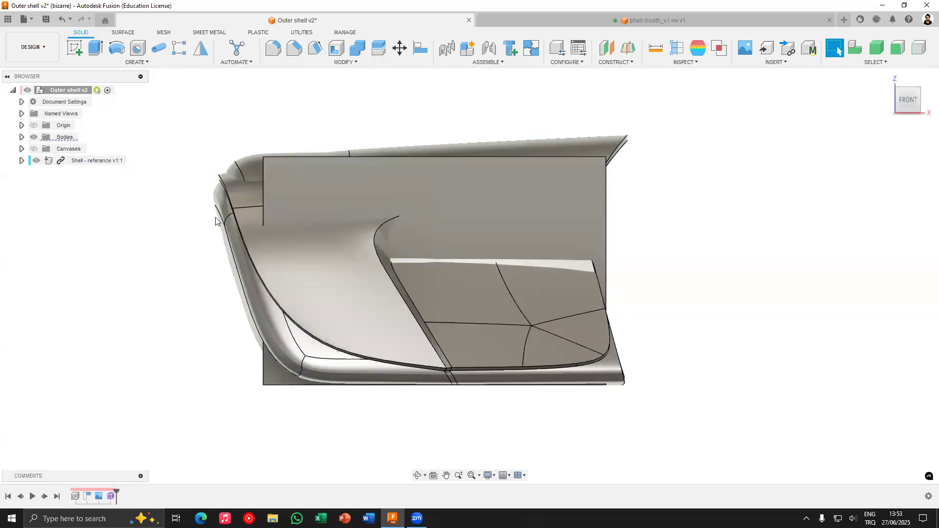
Undo finishing the form to reopen the T-spline bodies for editing
middle_drag(142, 212, 171, 219)
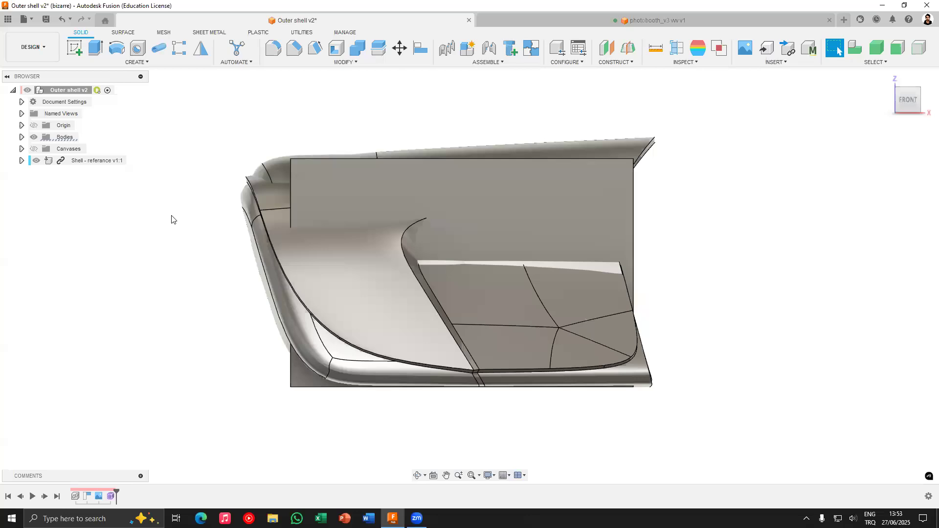
key(ctrl+z)
middle_drag(332, 233, 430, 249)
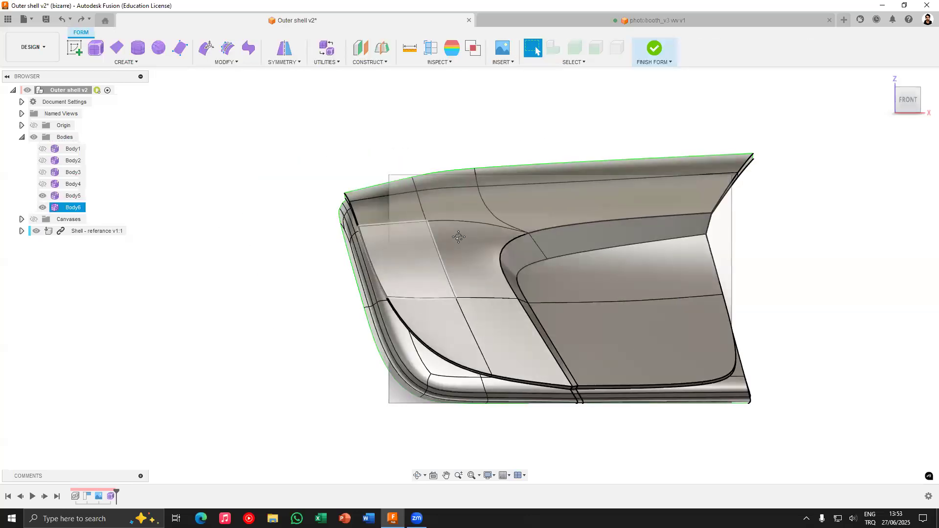
shift+middle_drag(246, 222, 93, 195)
Duplicate Body6 in place and hide the original together with Body5
click(74, 203)
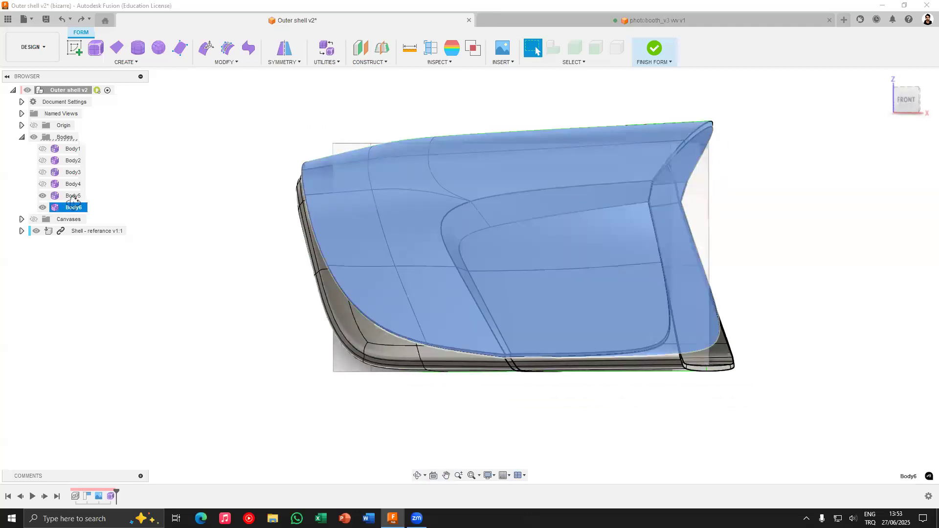
key(ctrl+v)
key(Return)
click(43, 208)
click(42, 196)
Try moving the copy's inner rim vertex at the open-end peak about -134 mm in X and 91 mm in Z with Edit Form, and undo it
middle_drag(586, 116, 460, 135)
click(206, 48)
scroll(626, 144, up, 4)
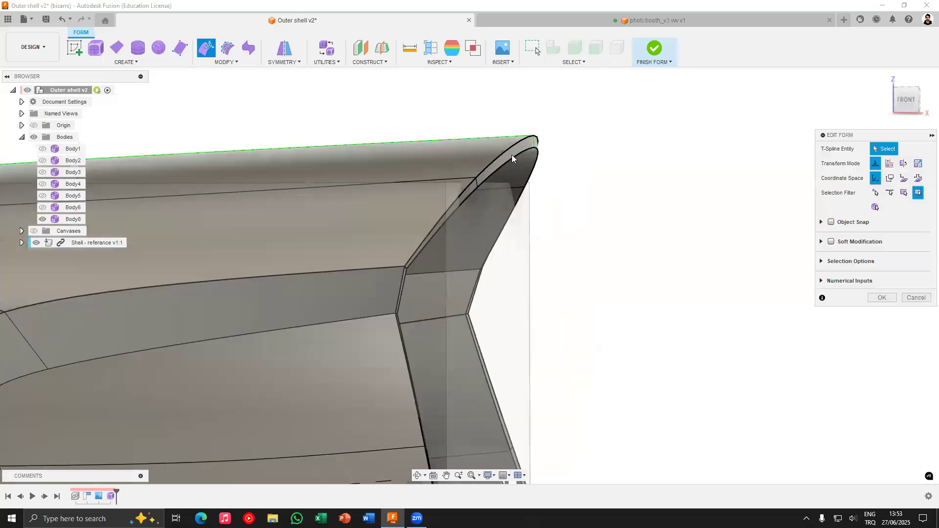
shift+middle_drag(483, 181, 489, 183)
click(509, 159)
click(905, 102)
scroll(440, 165, up, 3)
drag(399, 198, 328, 151)
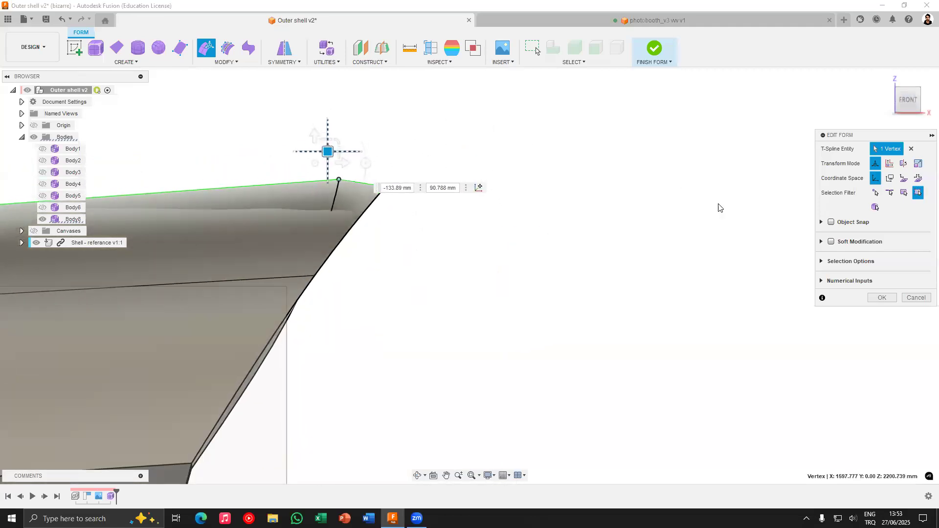
click(880, 299)
shift+middle_drag(505, 236, 535, 203)
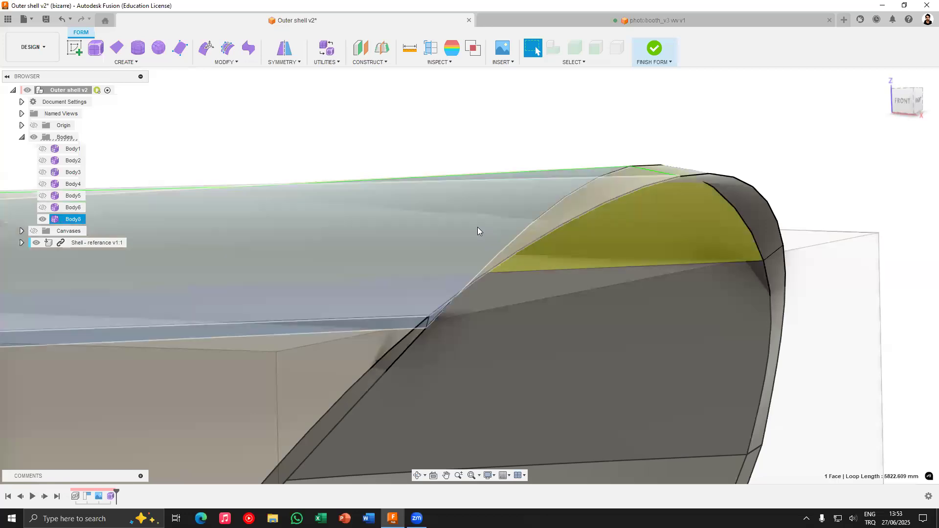
shift+middle_drag(465, 230, 640, 80)
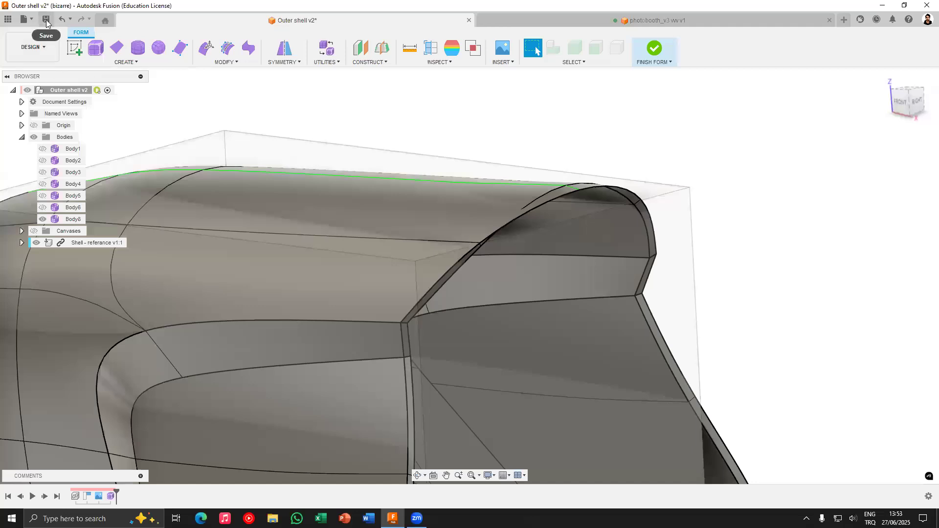
key(ctrl+z)
key(ctrl+z)
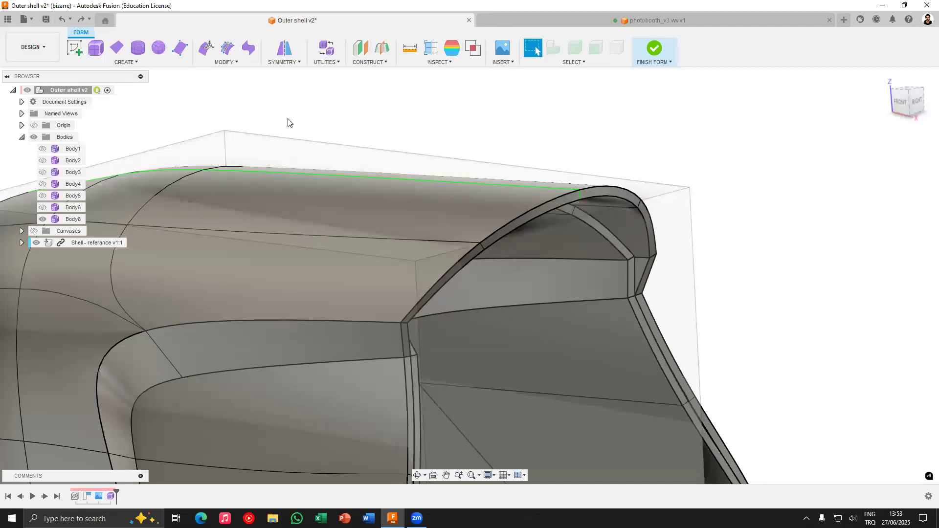
Save the design as a new version with the description "User Saved"
click(45, 20)
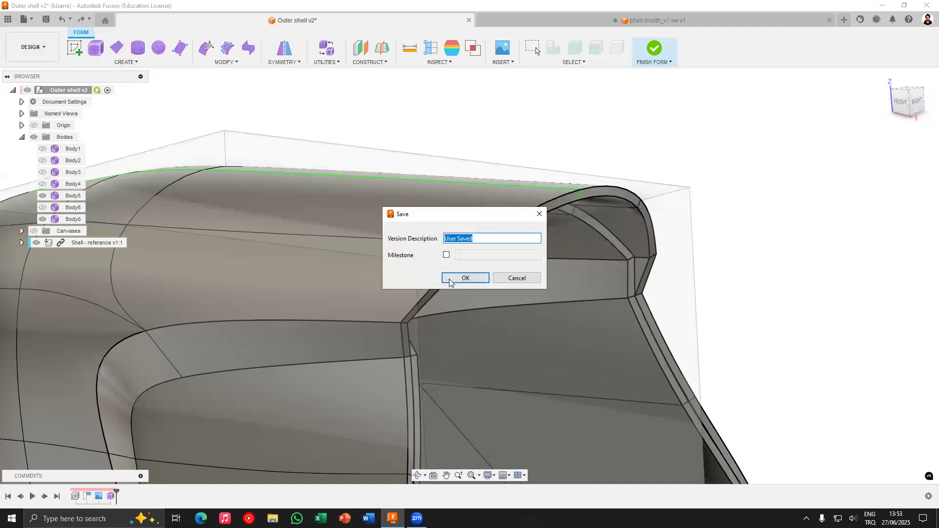
click(450, 280)
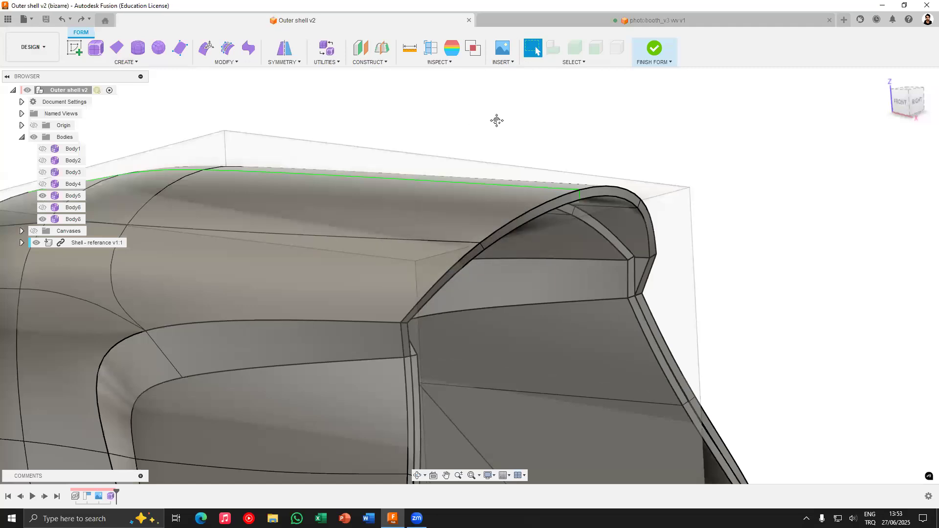
middle_drag(497, 120, 542, 109)
scroll(530, 118, down, 2)
scroll(613, 171, up, 3)
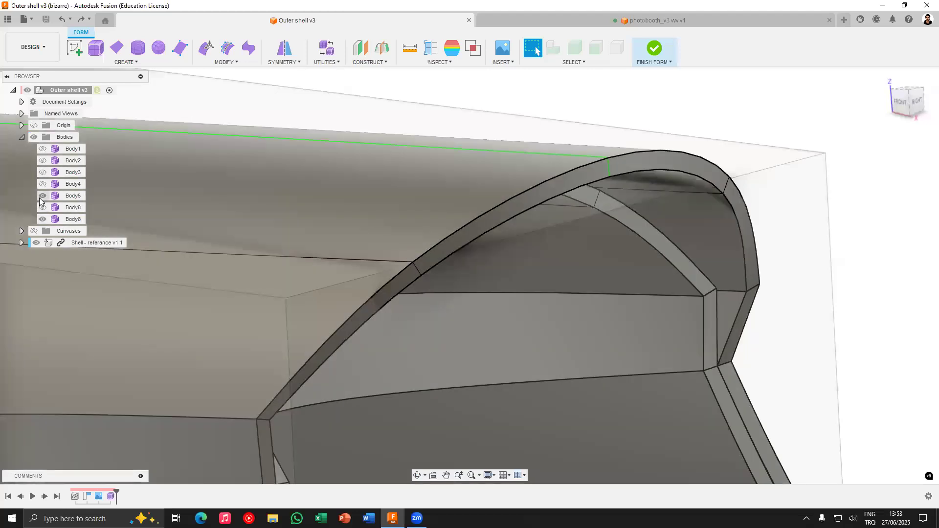
Hide Body5 and move Body8's inner peak vertex through the top surface, about -148 mm in X and 71 mm in Z
click(42, 197)
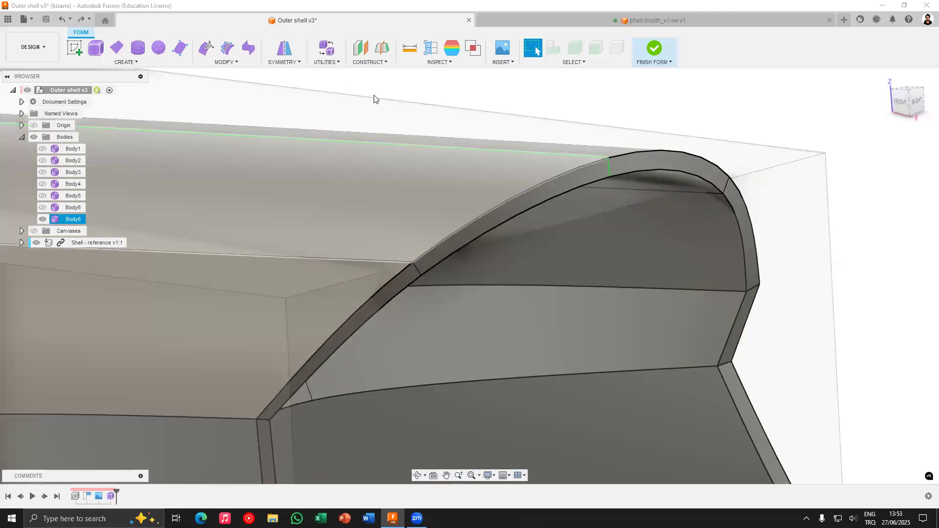
click(209, 49)
scroll(638, 182, up, 4)
click(569, 165)
middle_drag(510, 130, 469, 84)
drag(469, 85, 451, 62)
click(886, 299)
scroll(566, 171, down, 3)
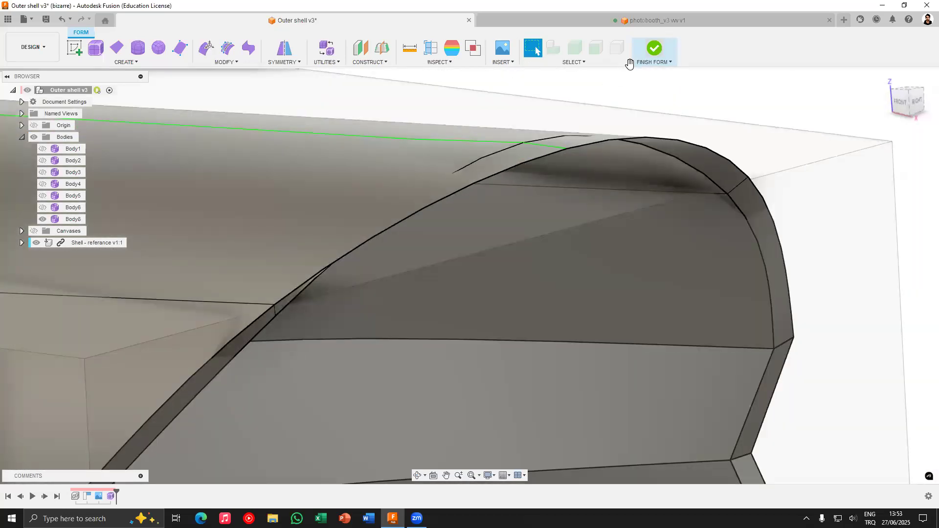
Try to finish the form with Body8's folded rim, return to form editing and dismiss the error list
click(631, 60)
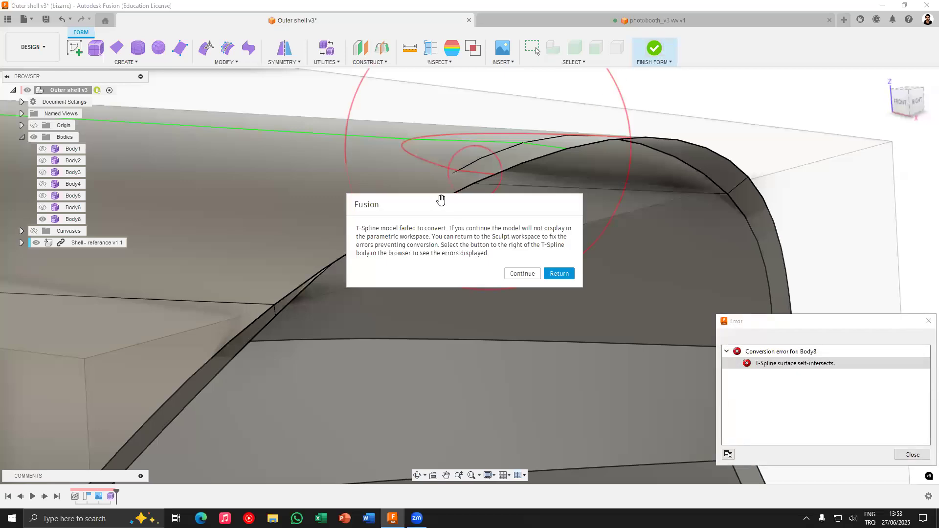
mouse_move(454, 217)
mouse_down()
mouse_move(497, 212)
mouse_move(468, 218)
mouse_up()
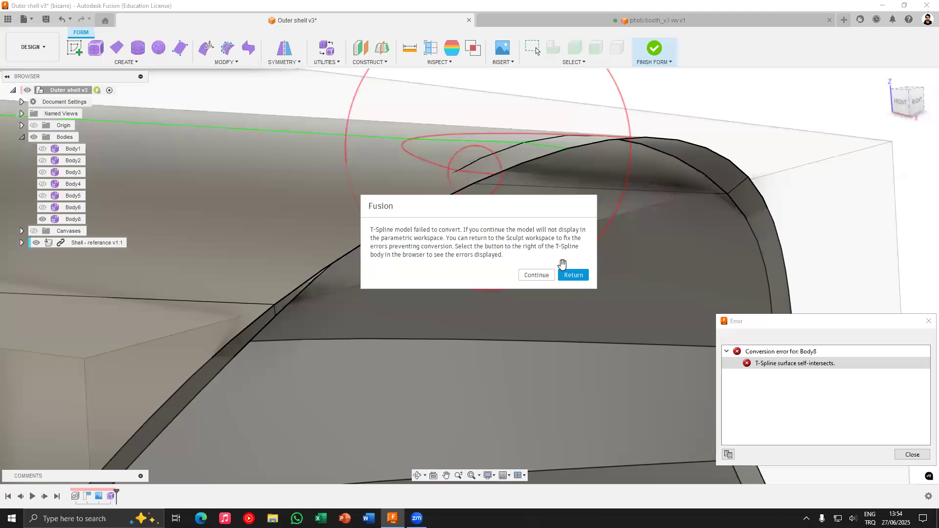
click(572, 274)
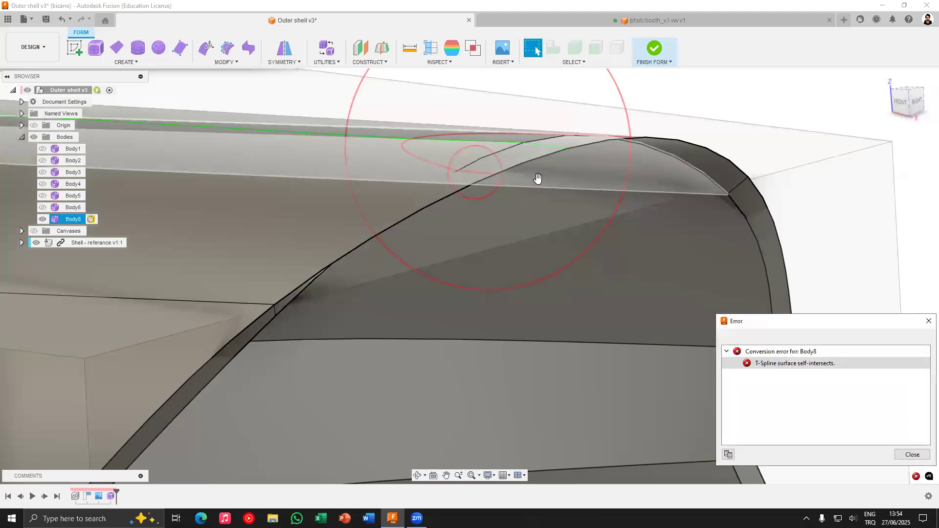
click(913, 455)
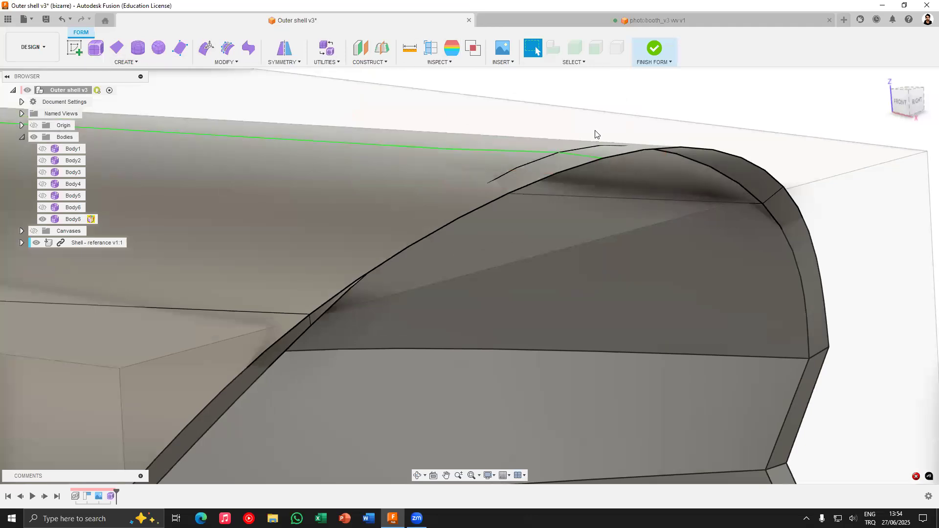
Set Body8's display mode to Box Display
click(349, 158)
click(349, 156)
click(326, 47)
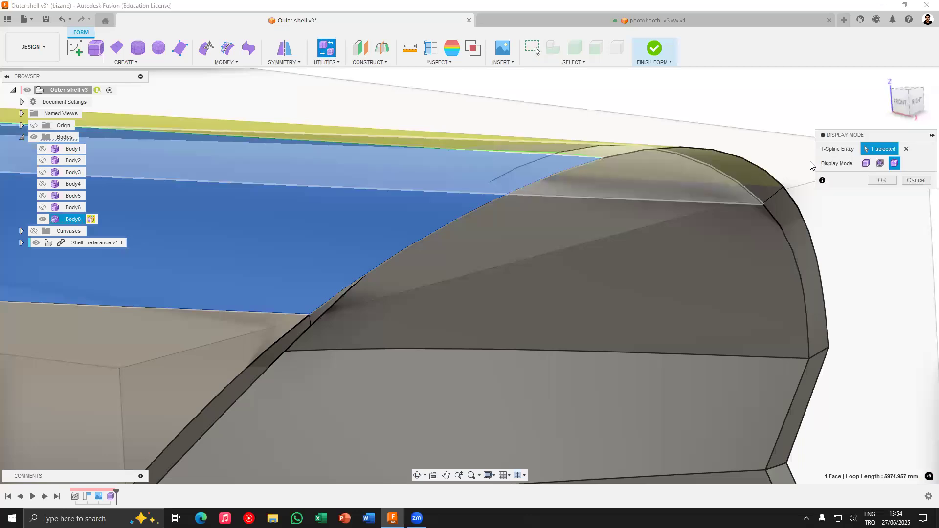
click(879, 181)
Try moving the folded peak vertex back inside the rim from the front view, about 139 mm in X and -66 mm in Z, and undo it
click(899, 102)
click(434, 197)
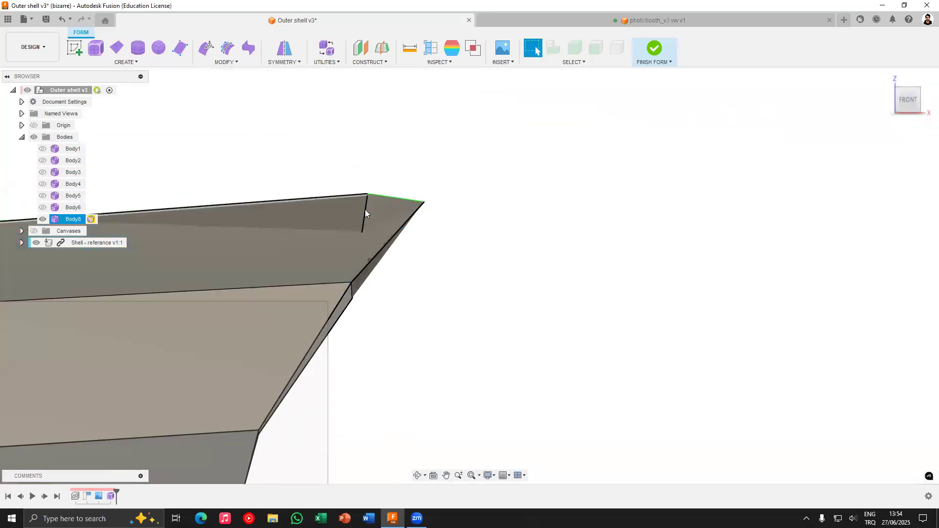
scroll(364, 208, up, 3)
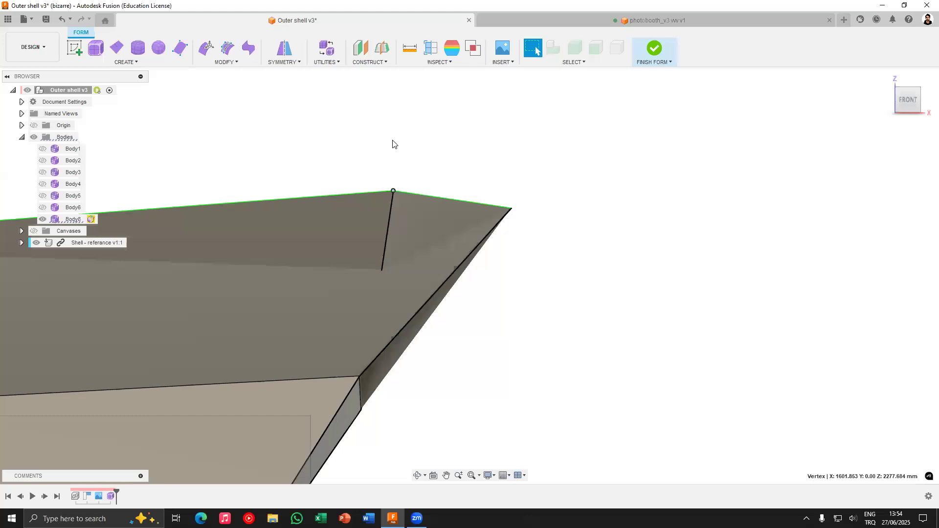
scroll(440, 120, down, 2)
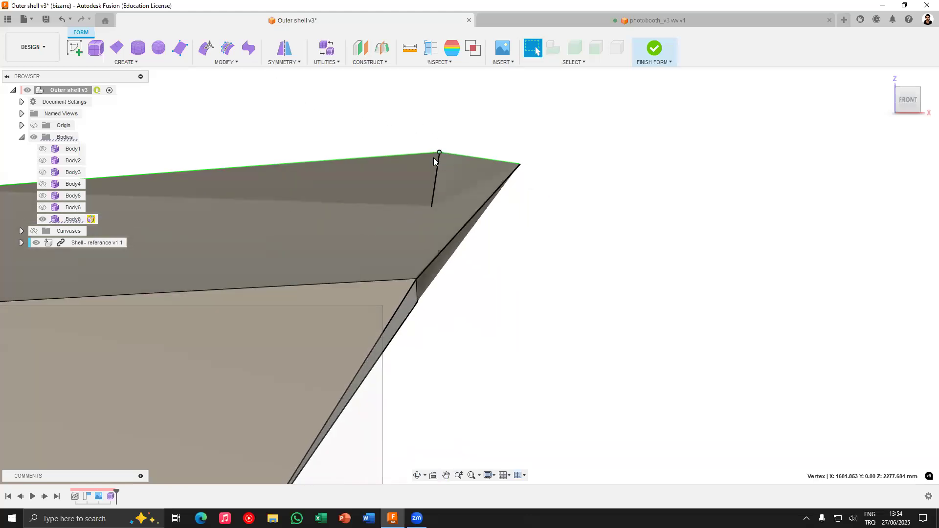
scroll(433, 157, up, 3)
click(208, 48)
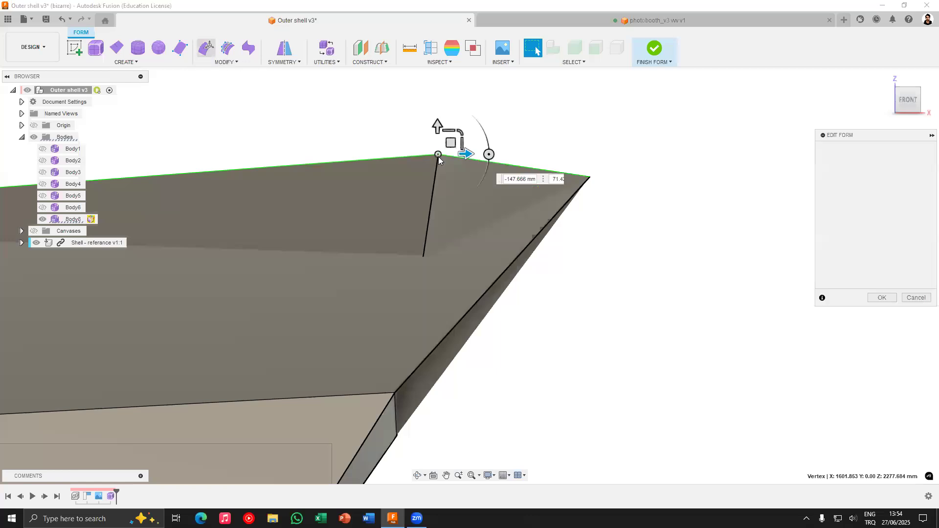
scroll(470, 181, up, 2)
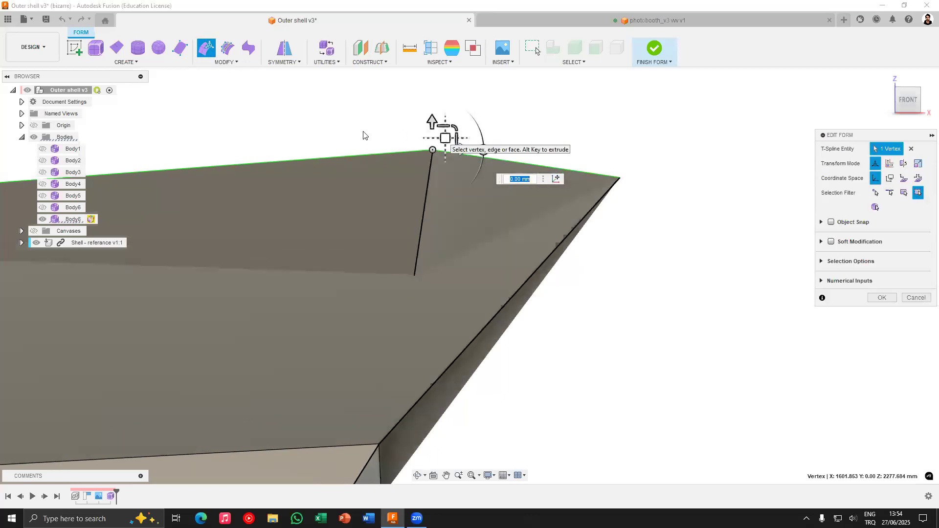
click(445, 136)
drag(573, 232, 620, 223)
scroll(463, 160, down, 6)
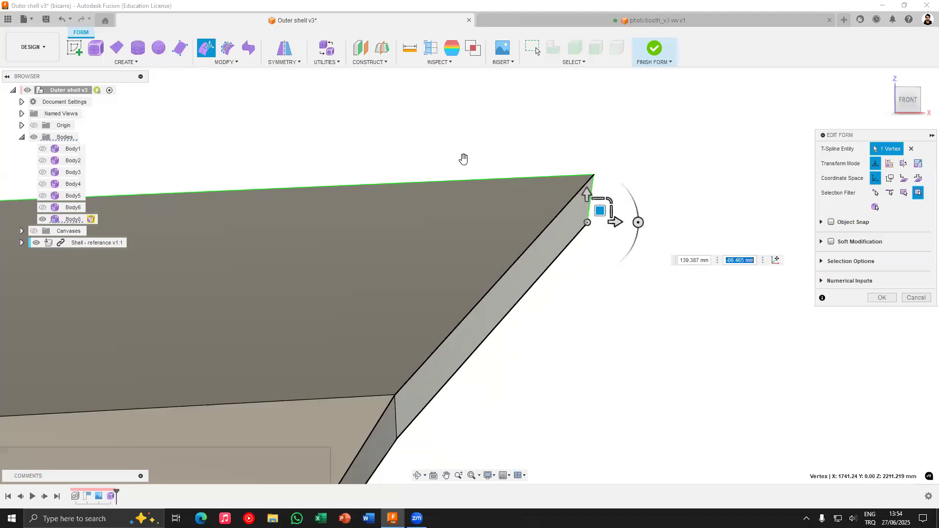
click(880, 298)
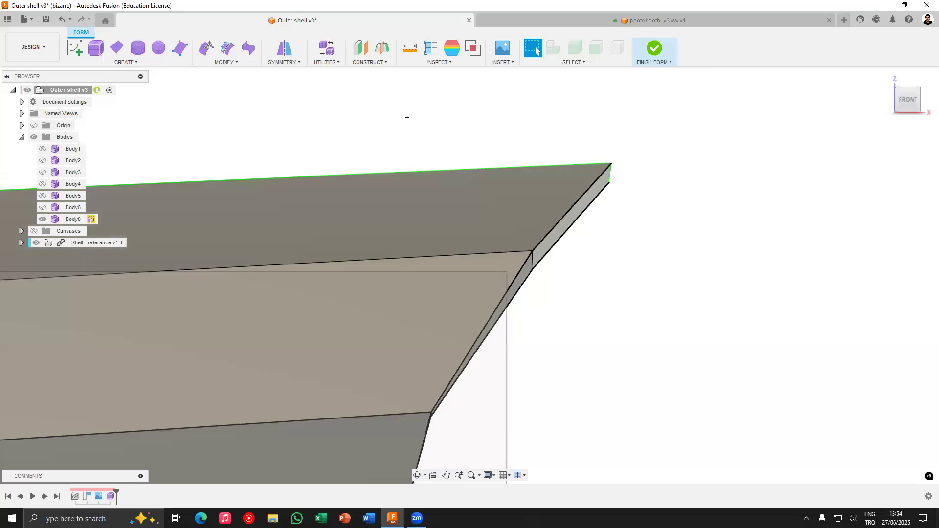
key(ctrl+z)
Run Repair Body with AutoRepair on Body8, keeping all error and geometry labels on and the weld tolerance at 0.01 mm
click(324, 63)
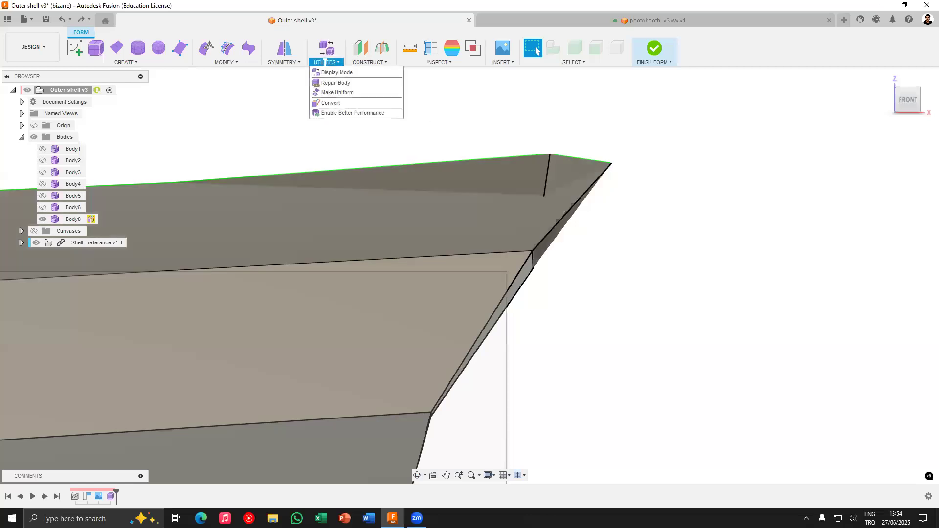
click(342, 83)
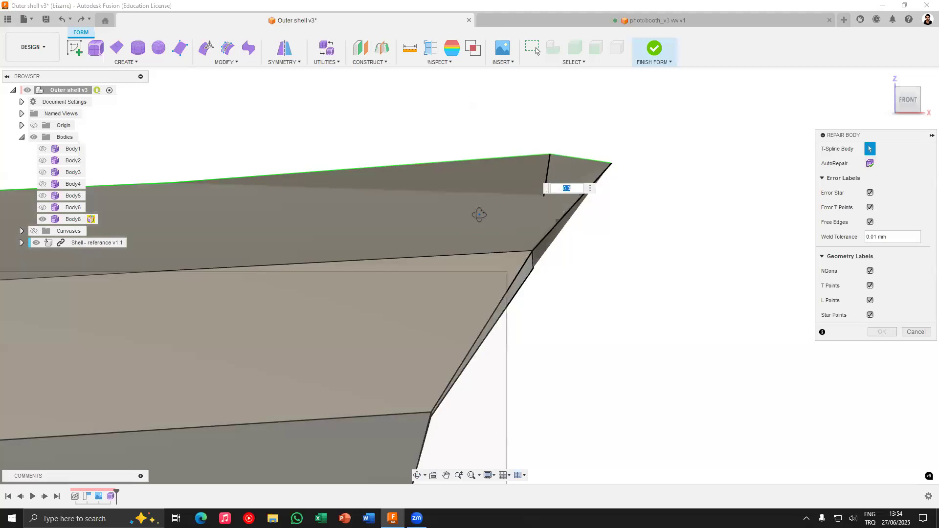
shift+middle_drag(480, 214, 467, 212)
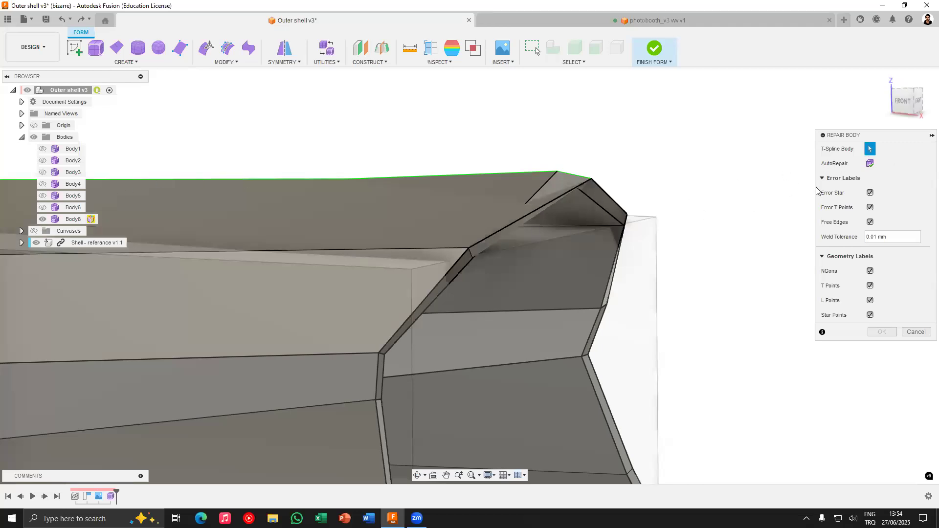
click(869, 164)
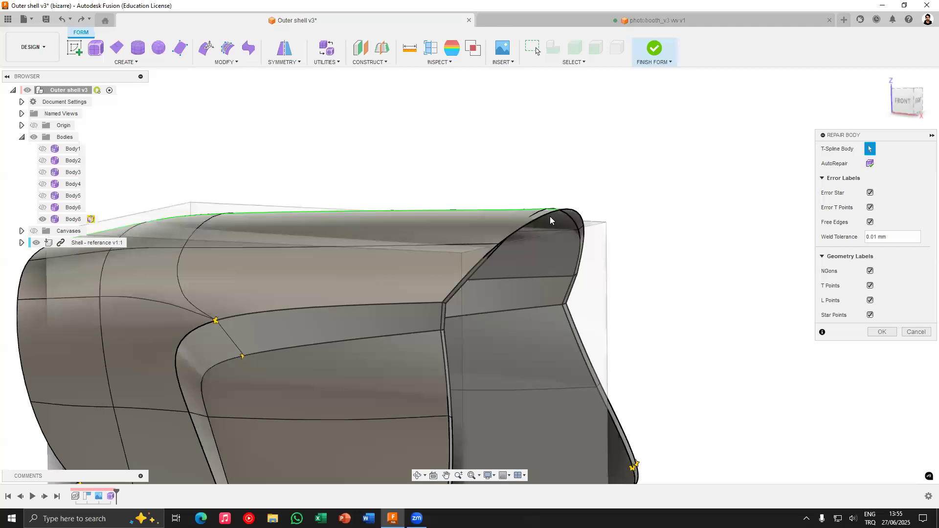
scroll(553, 207, up, 2)
shift+middle_drag(553, 207, 502, 206)
scroll(537, 196, up, 4)
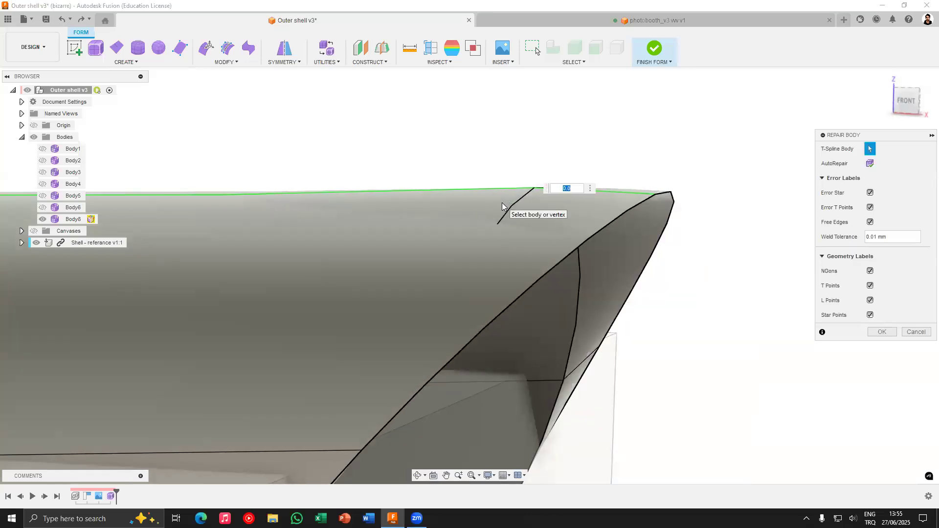
click(882, 331)
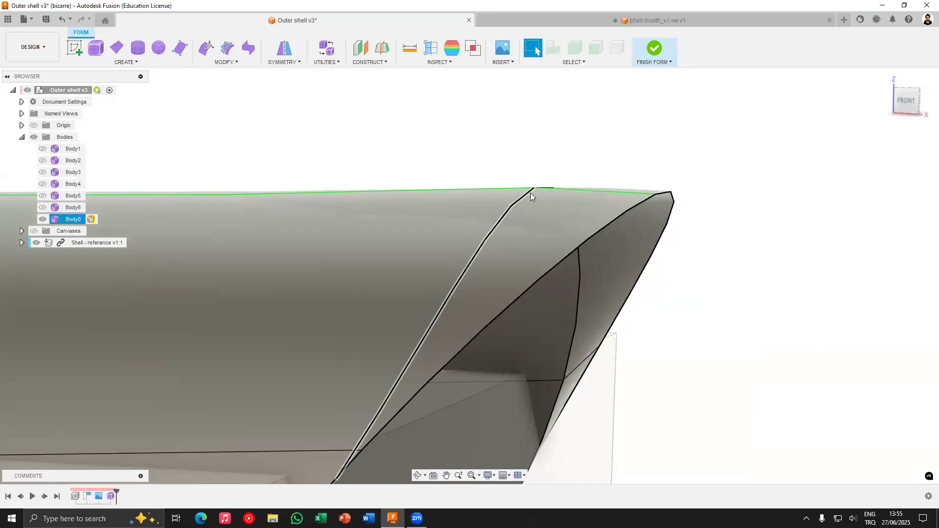
Move Body8's folded peak vertex back inside the open-end rim in the front view, about 140 mm in X and -5 mm in Z
click(533, 188)
mouse_move(531, 207)
shift+middle_down()
mouse_move(530, 196)
mouse_move(544, 202)
mouse_move(529, 196)
shift+middle_up()
click(890, 111)
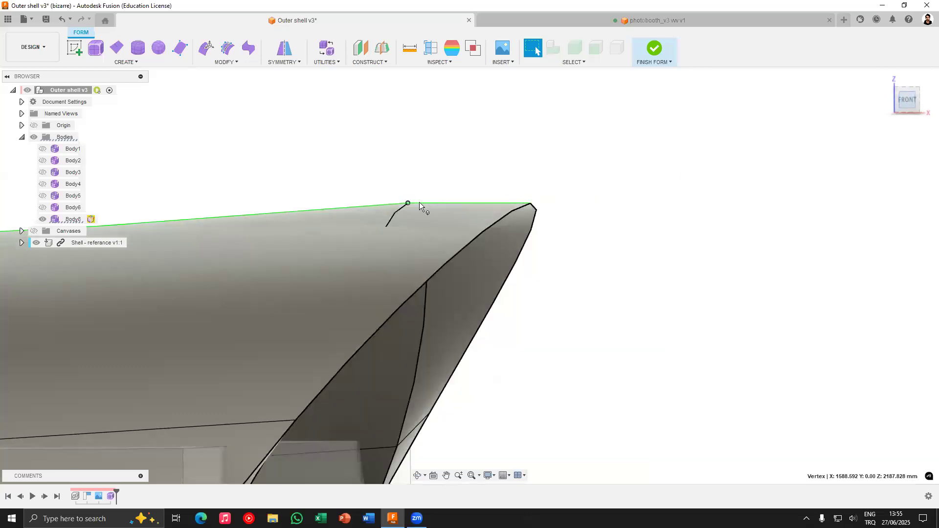
key(ctrl+e)
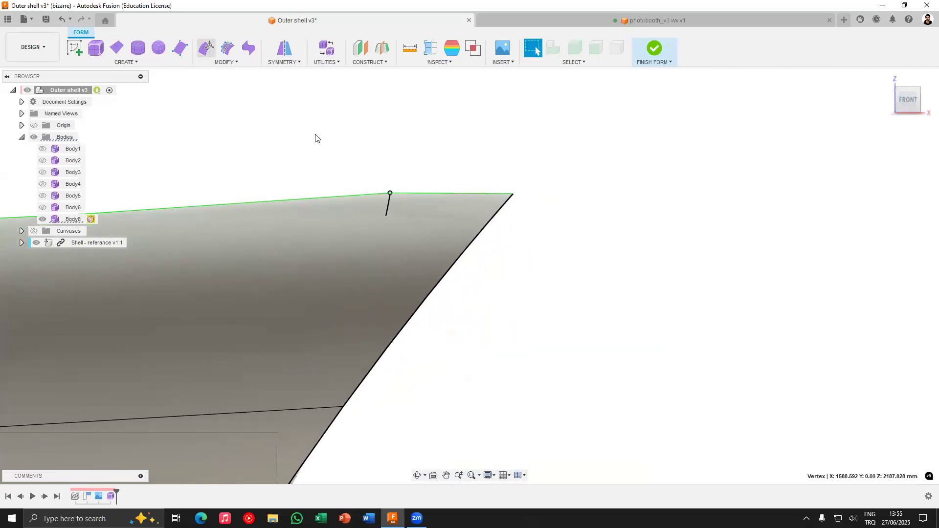
scroll(384, 189, up, 3)
drag(393, 245, 754, 284)
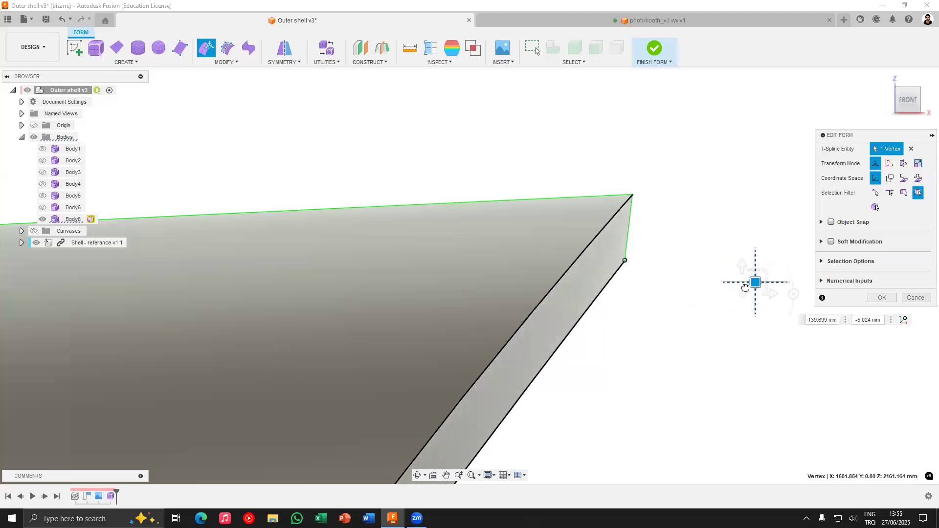
key(Return)
shift+middle_drag(691, 261, 675, 230)
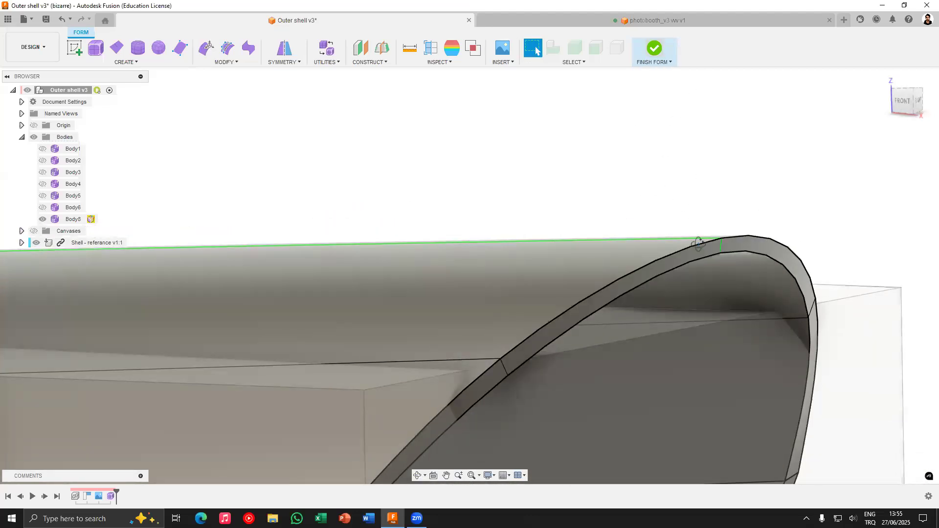
Finish the form with the corrected Body8 and inspect the resulting geometry around the open-end rim
shift+middle_drag(699, 244, 572, 190)
scroll(581, 268, down, 5)
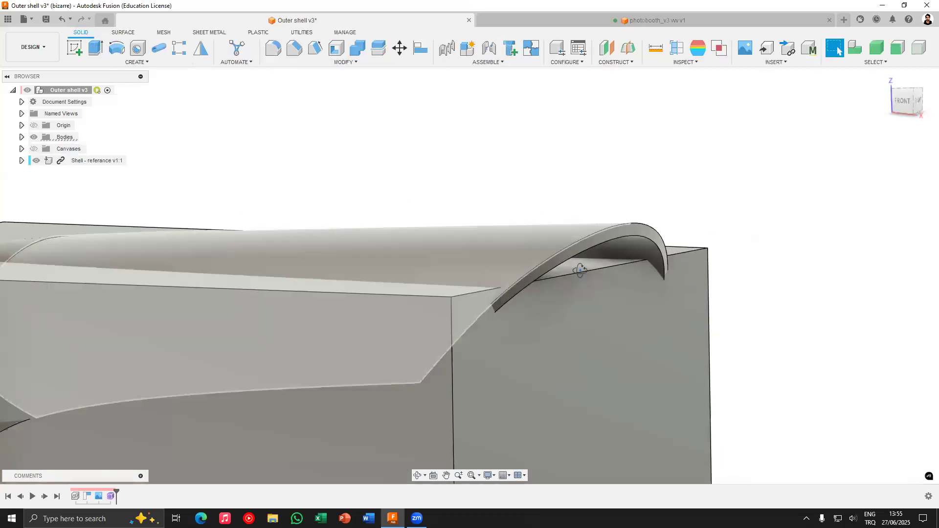
shift+middle_drag(673, 281, 667, 289)
scroll(680, 265, down, 3)
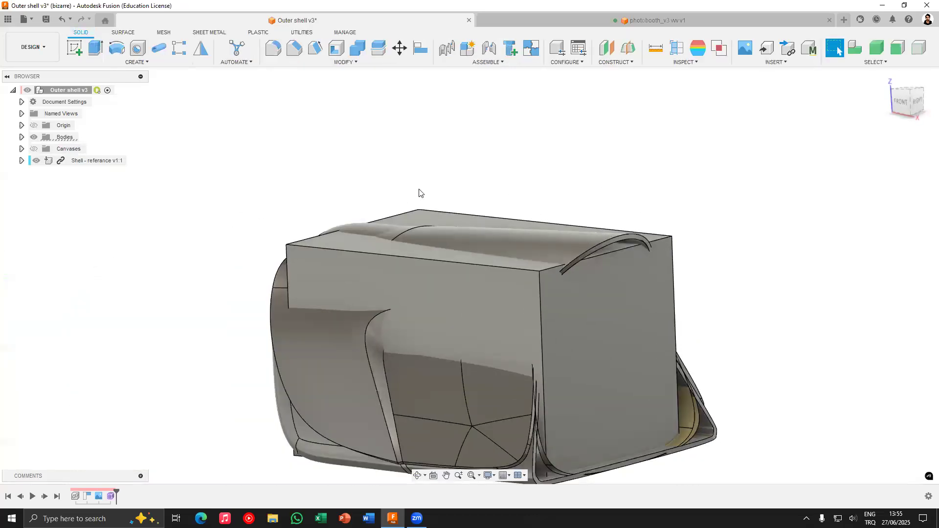
Undo the form completion and the Body8 demonstration edits to bring back Body5 and Body6, and finish the form
key(ctrl+z)
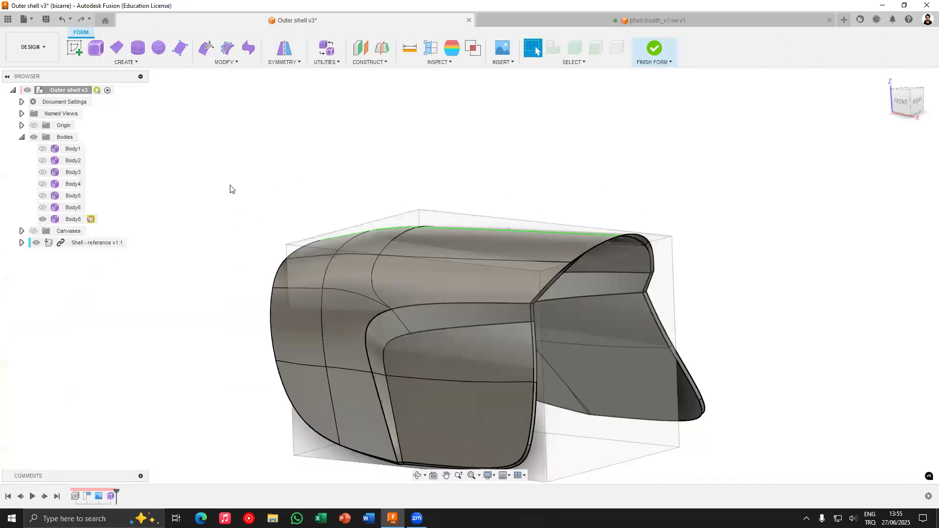
key(ctrl+z)
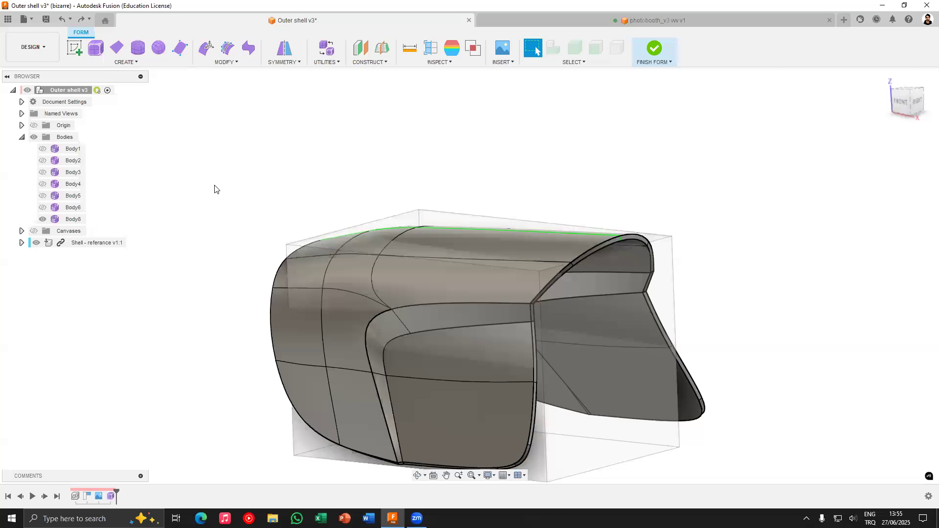
key(ctrl+z)
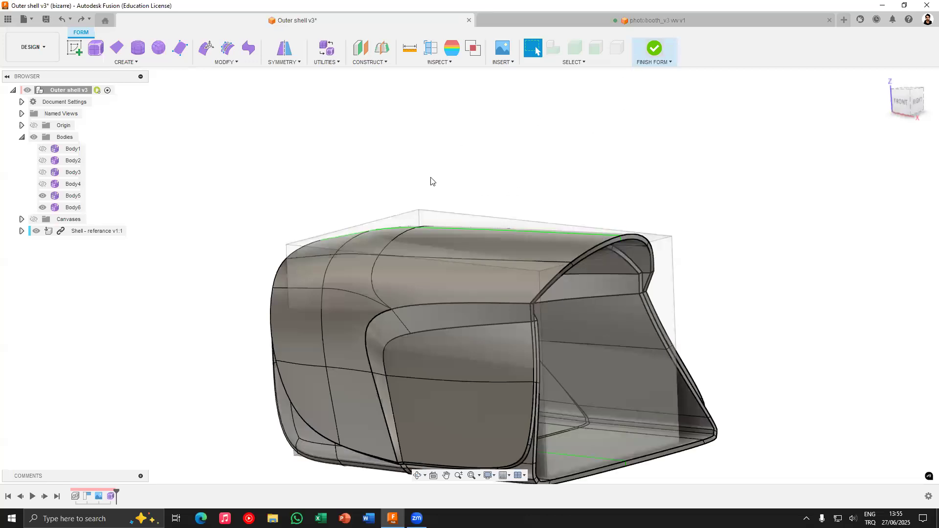
key(ctrl+z)
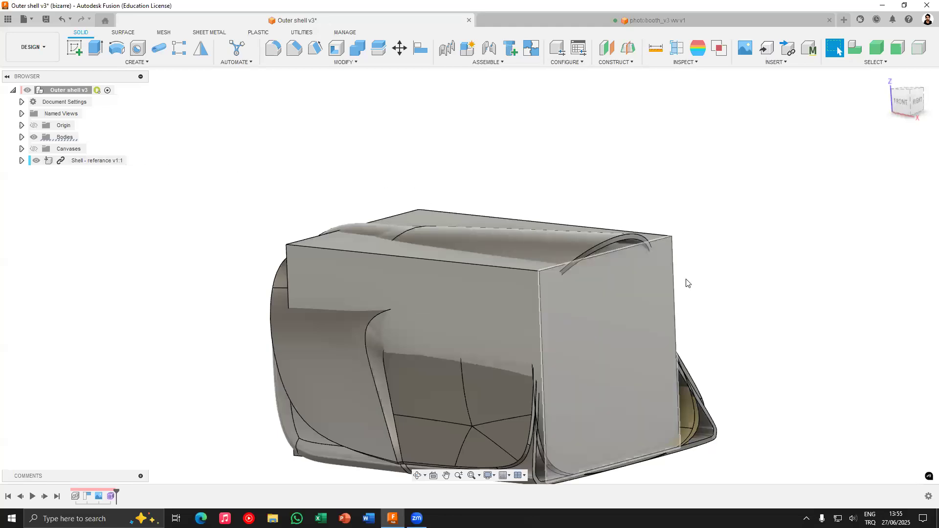
shift+middle_drag(497, 218, 419, 280)
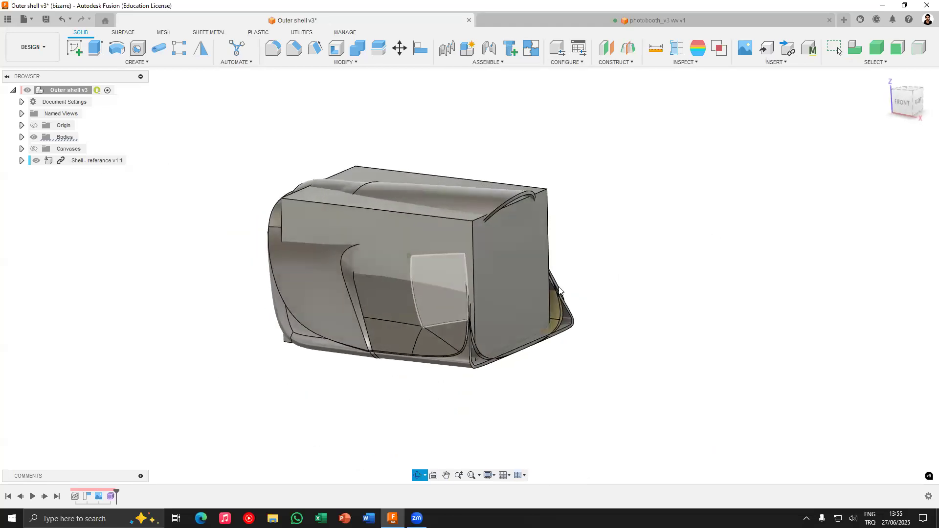
scroll(555, 319, up, 5)
shift+middle_drag(563, 320, 590, 319)
scroll(489, 298, down, 5)
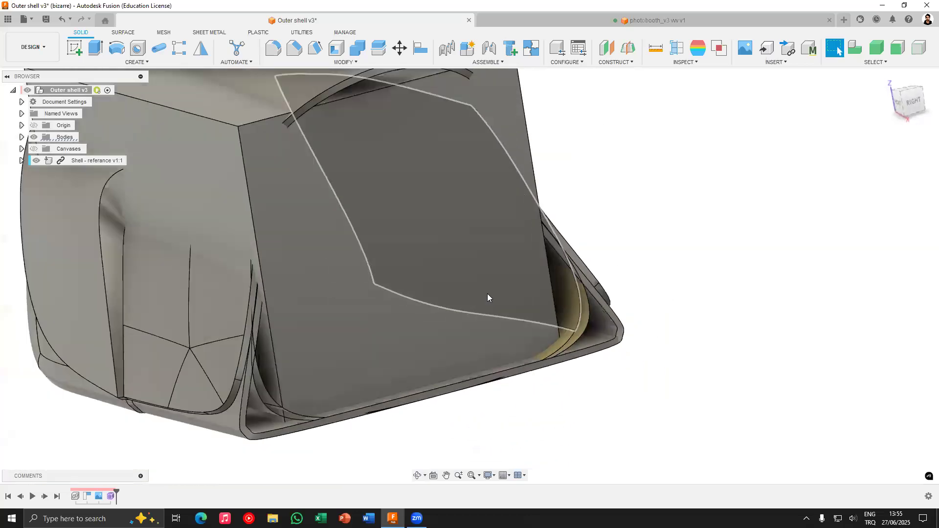
middle_drag(489, 297, 533, 314)
Hide Body2, Body3, Body4 and Body5 in the finished design
click(21, 136)
click(62, 142)
middle_drag(170, 170, 225, 218)
click(28, 160)
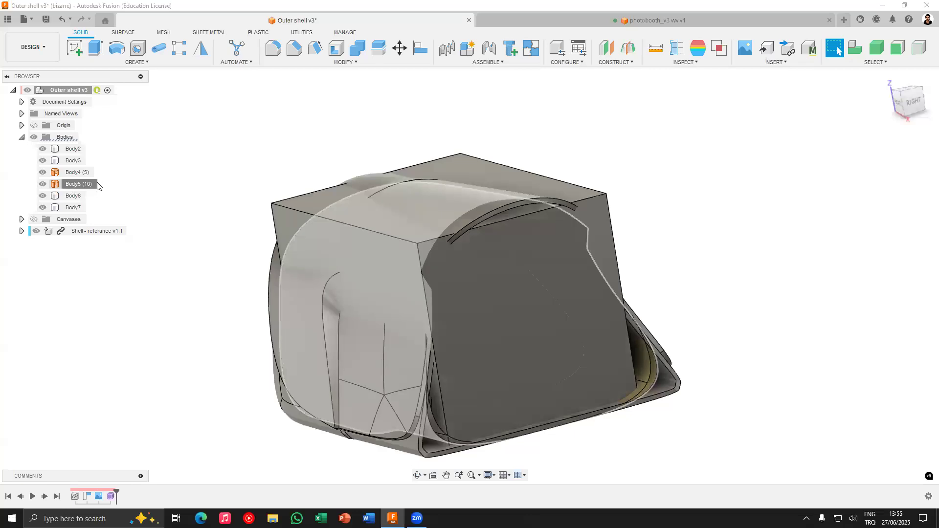
click(73, 185)
key(Escape)
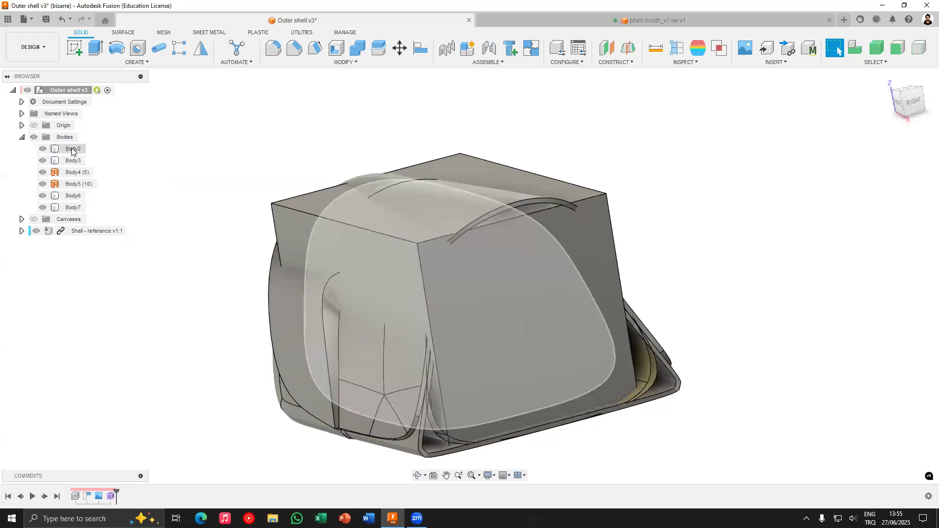
click(49, 149)
click(43, 161)
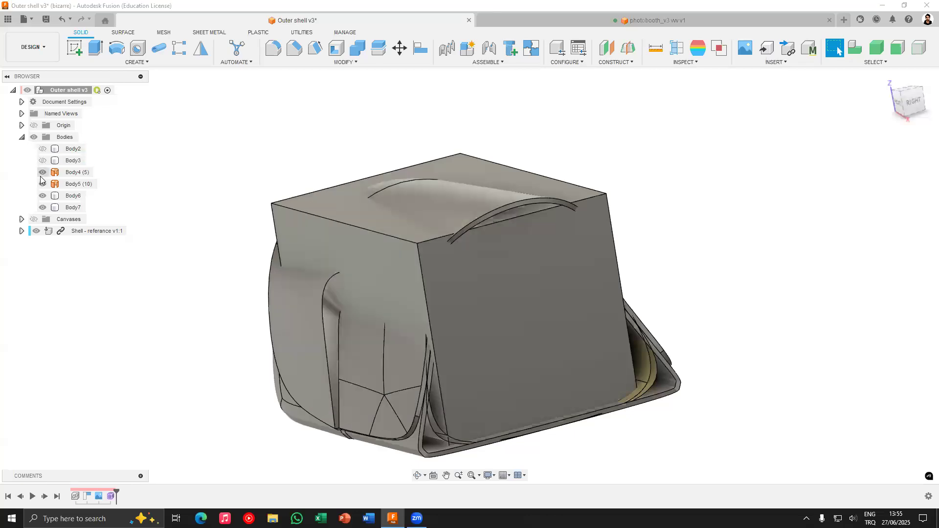
click(42, 173)
Hide the Shell - referance component and identify Body6 and Body7 as the two shell parts
click(67, 198)
key(Escape)
shift+middle_drag(180, 210, 191, 212)
click(566, 294)
click(72, 198)
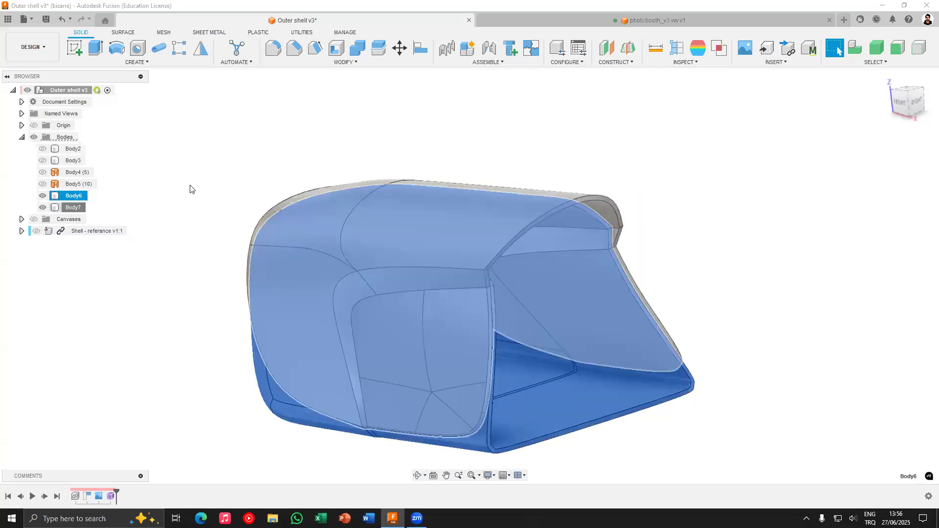
click(190, 188)
scroll(226, 199, down, 3)
middle_drag(199, 192, 276, 201)
scroll(189, 195, up, 3)
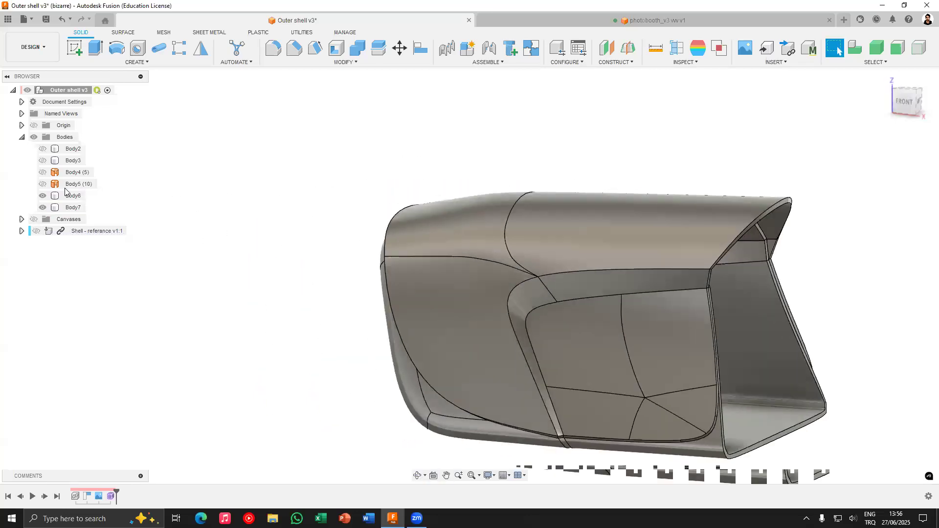
Try the Remove operation on Body2 through Body5 and undo it
click(66, 186)
shift+click(67, 149)
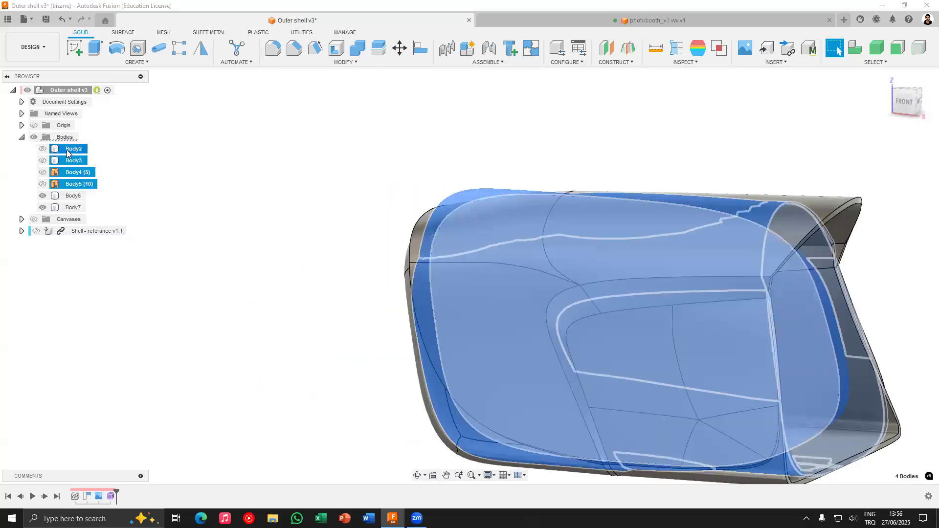
right_click(67, 153)
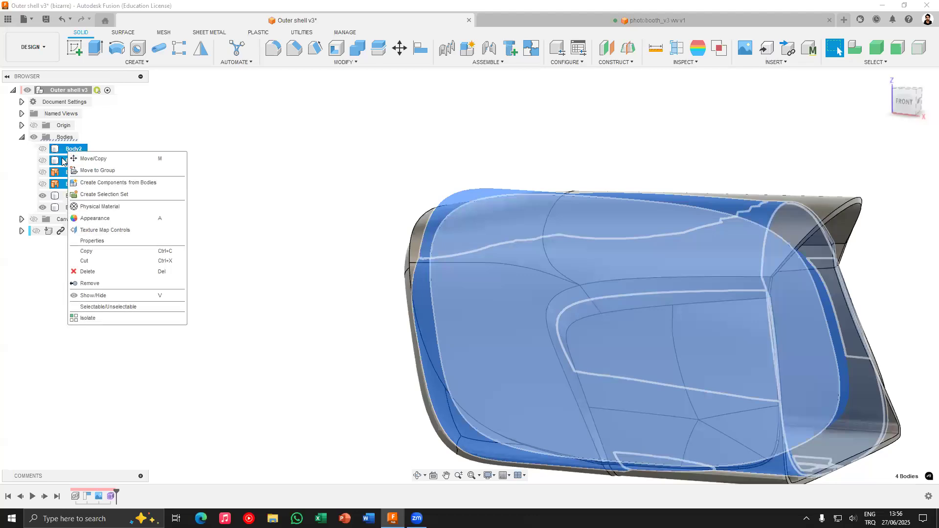
click(93, 284)
scroll(308, 243, down, 3)
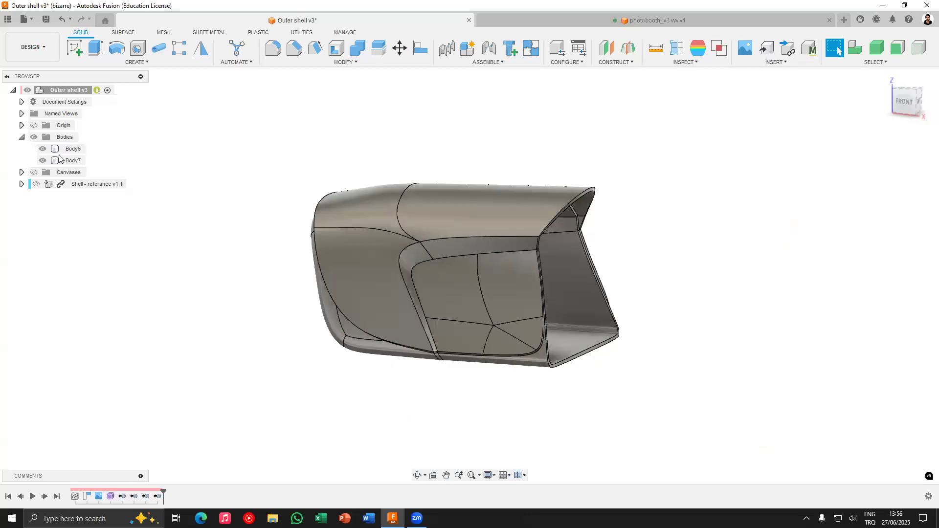
key(ctrl+z)
Remove the four hidden bodies, Body2, Body3, Body4 and Body5, as timeline features
click(74, 148)
shift+click(73, 183)
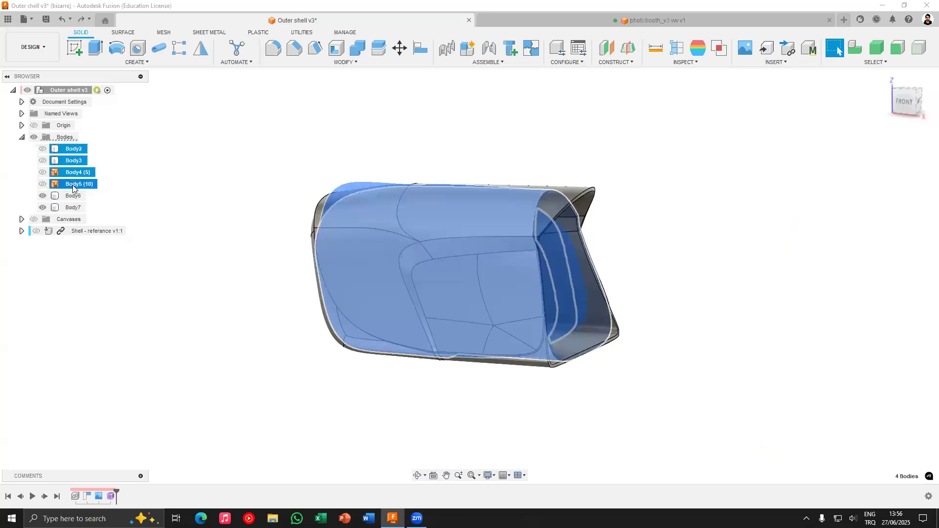
right_click(73, 185)
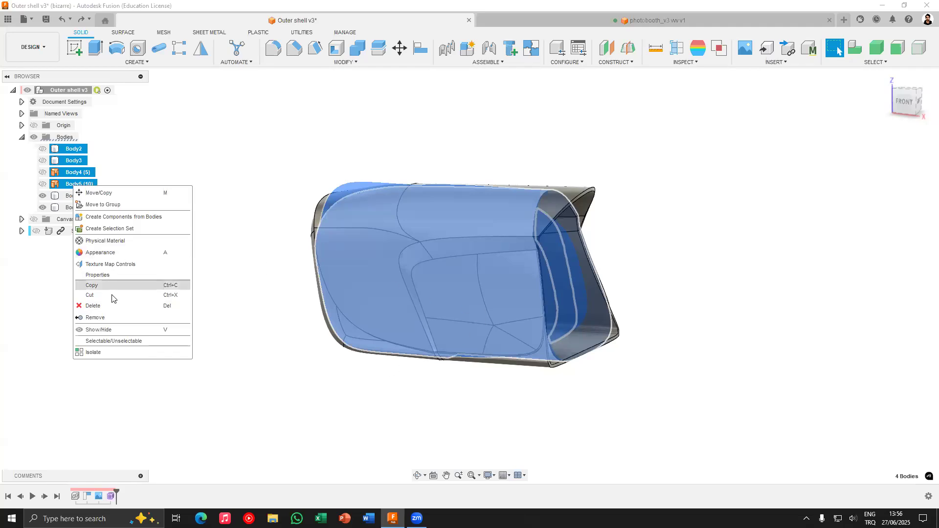
click(113, 321)
Apply the Powder Coat - Rough (White) paint appearance to Body7, the upper cover
shift+middle_drag(269, 306, 617, 240)
scroll(561, 261, up, 3)
scroll(481, 305, down, 3)
shift+middle_drag(375, 306, 423, 302)
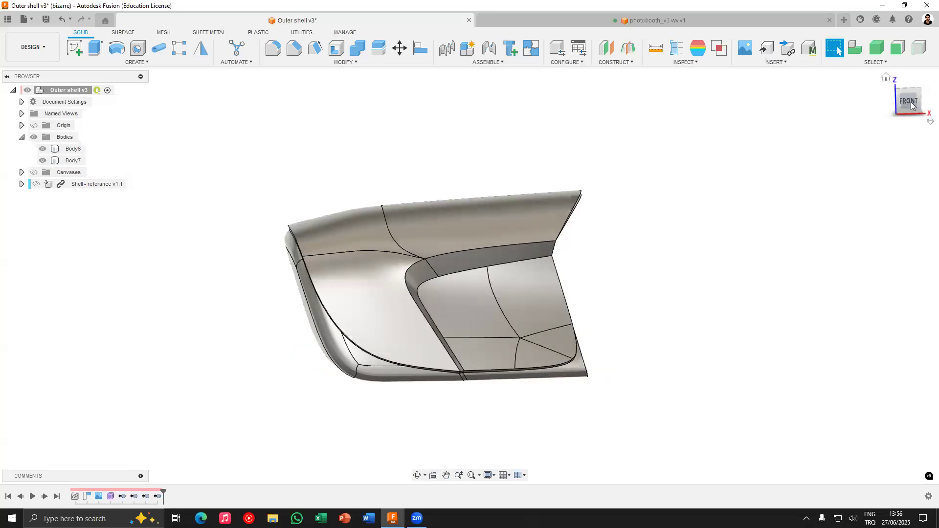
shift+middle_drag(440, 147, 299, 117)
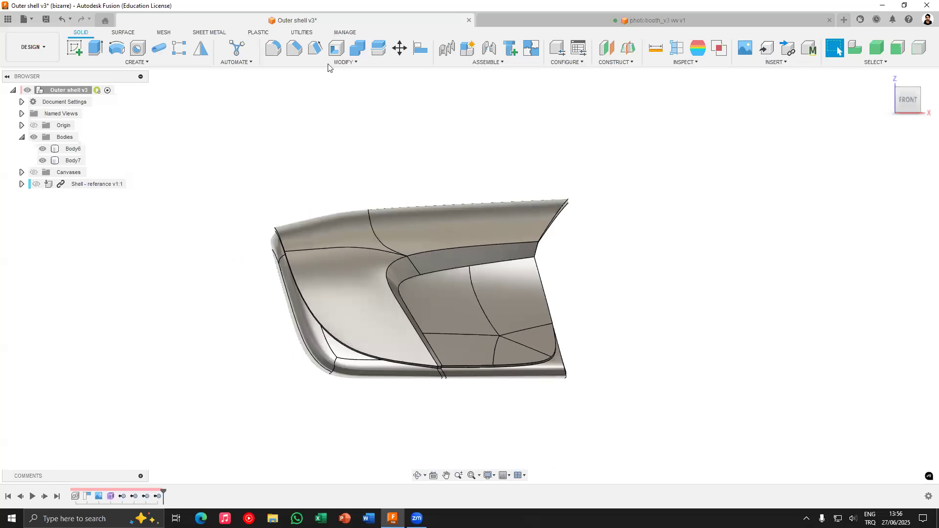
click(345, 62)
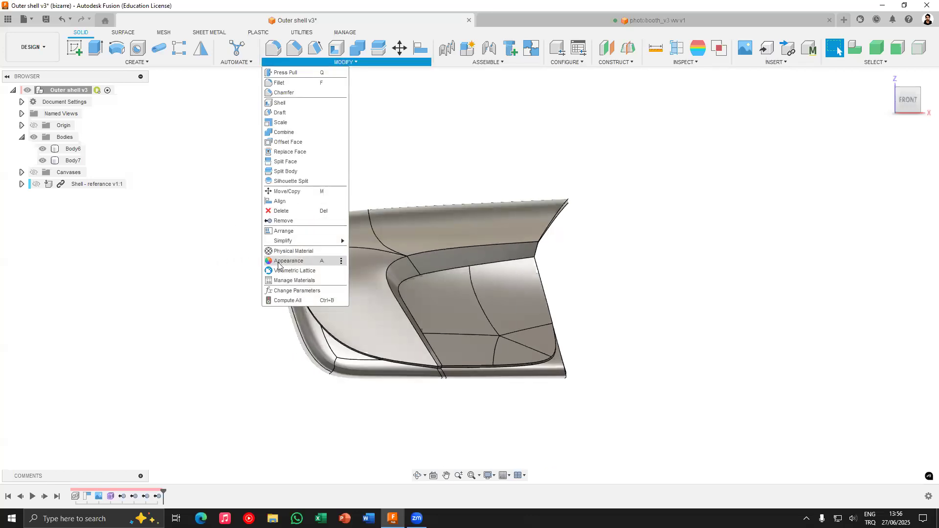
click(278, 262)
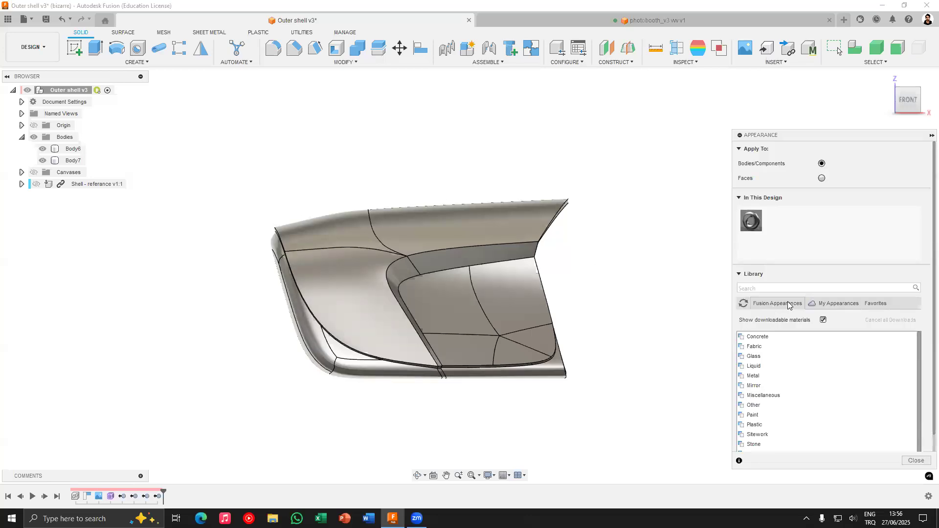
scroll(772, 370, down, 1)
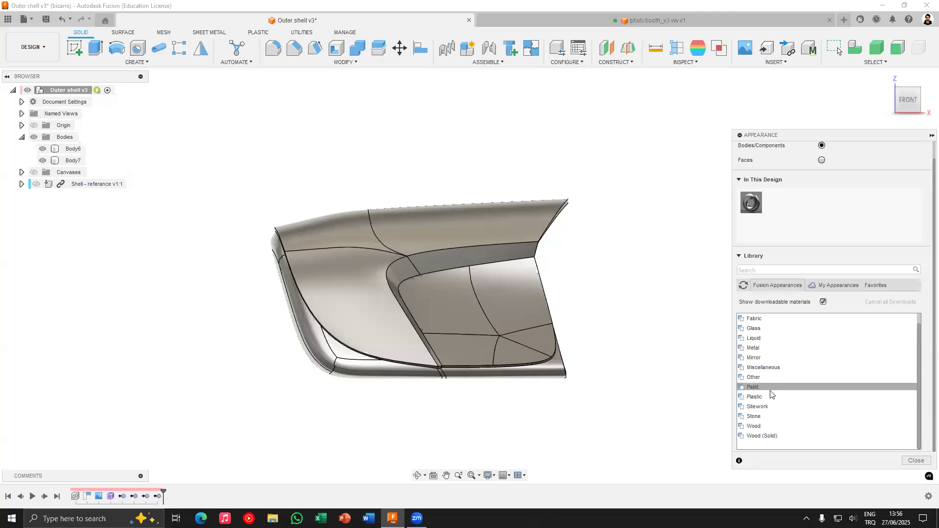
click(753, 387)
scroll(768, 386, down, 2)
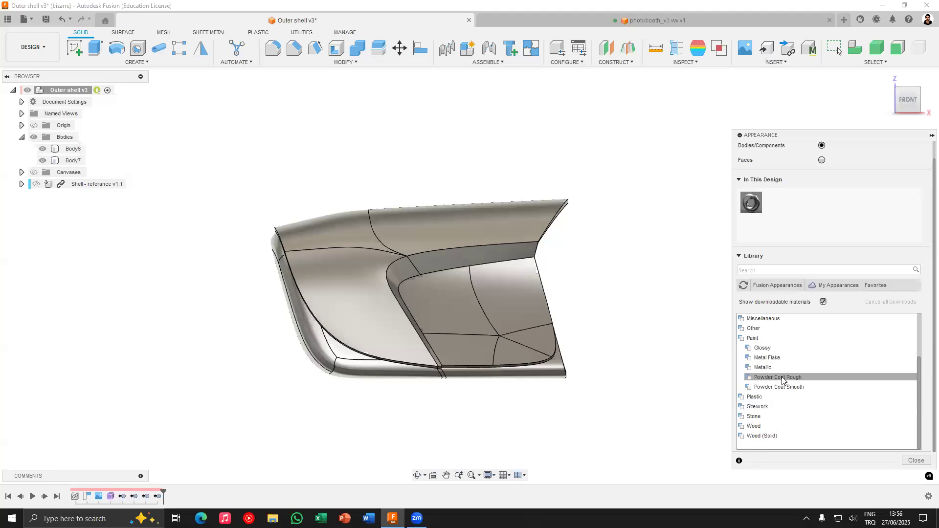
click(784, 378)
scroll(807, 366, down, 5)
drag(785, 349, 353, 293)
shift+middle_drag(352, 293, 411, 269)
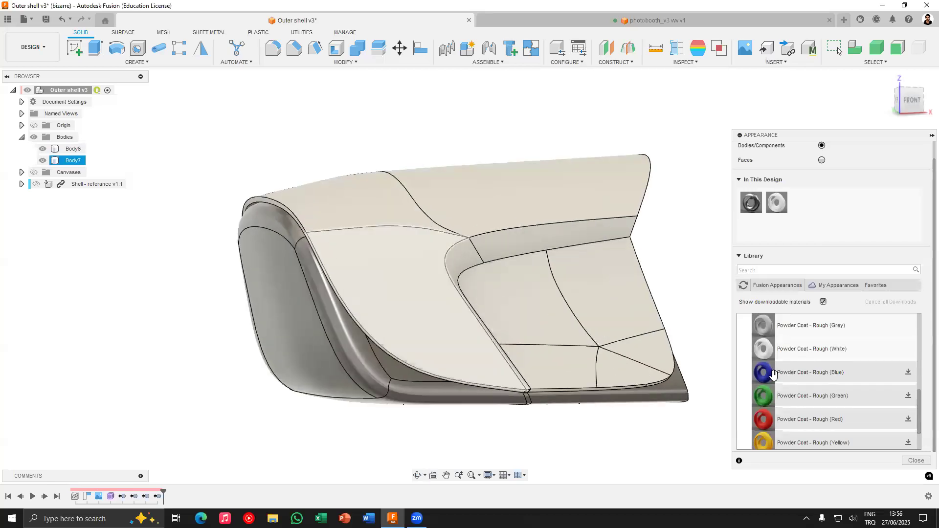
Apply a dark grey Powder Coat - Rough paint appearance to Body6, the lower shell, and finish assigning appearances
scroll(803, 375, up, 4)
drag(804, 375, 353, 373)
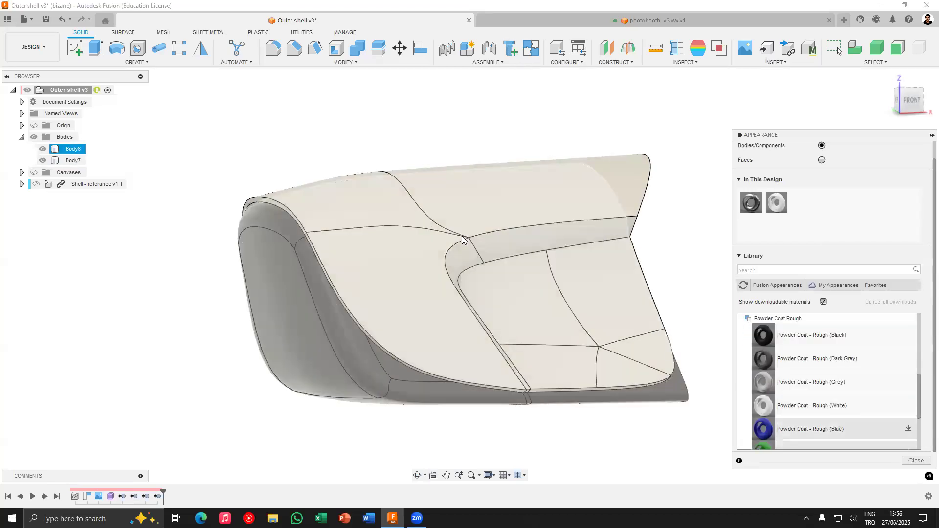
click(916, 460)
Set the painted shell to the front view and save the Outer shell design as a new version
shift+middle_drag(712, 300, 693, 359)
shift+middle_drag(660, 239, 631, 251)
middle_drag(631, 251, 601, 188)
scroll(250, 176, up, 2)
click(38, 20)
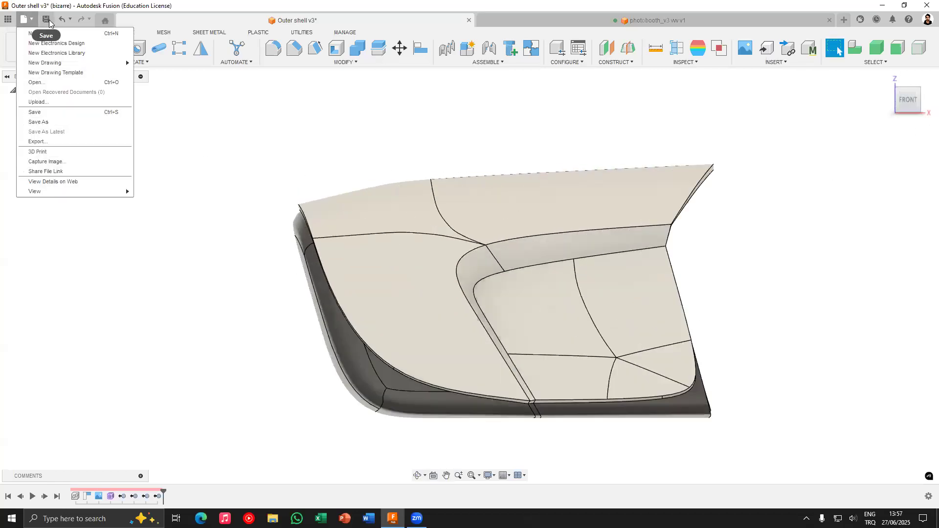
click(49, 113)
click(496, 287)
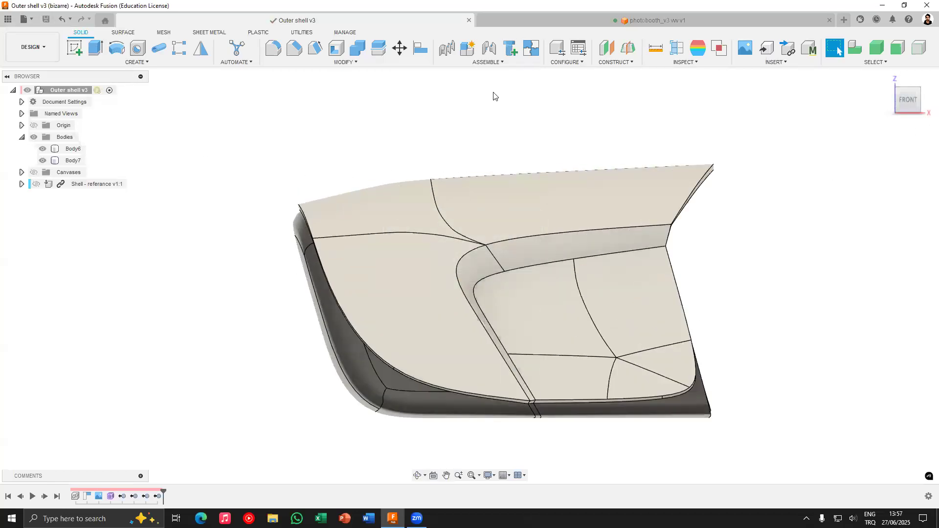
click(420, 195)
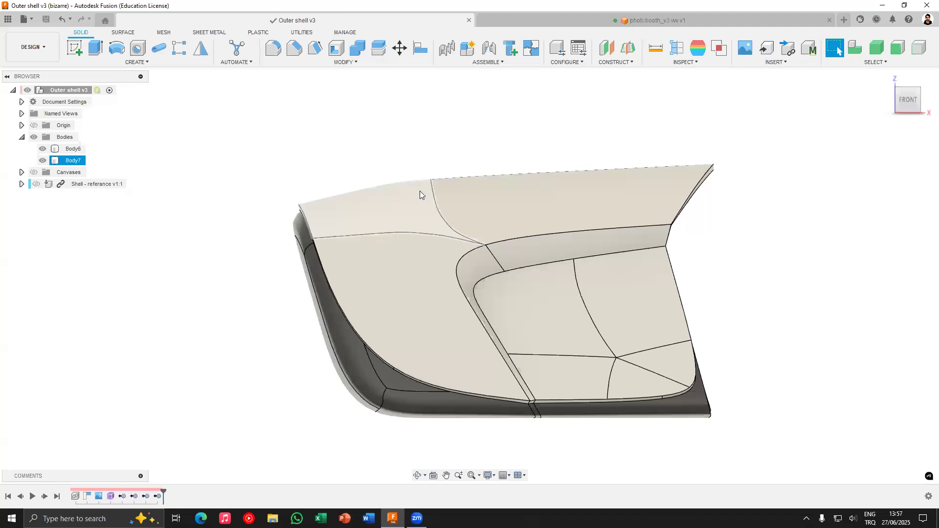
shift+middle_drag(403, 192, 526, 315)
click(65, 185)
click(235, 202)
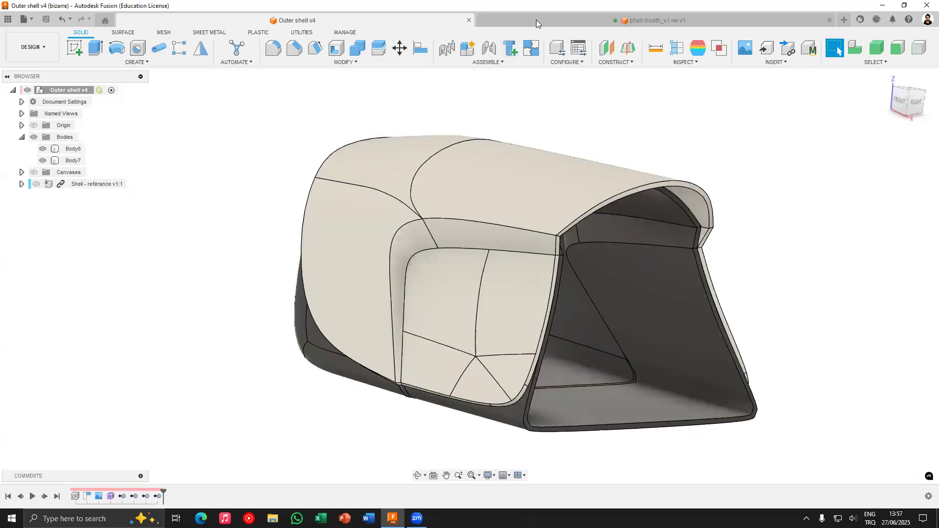
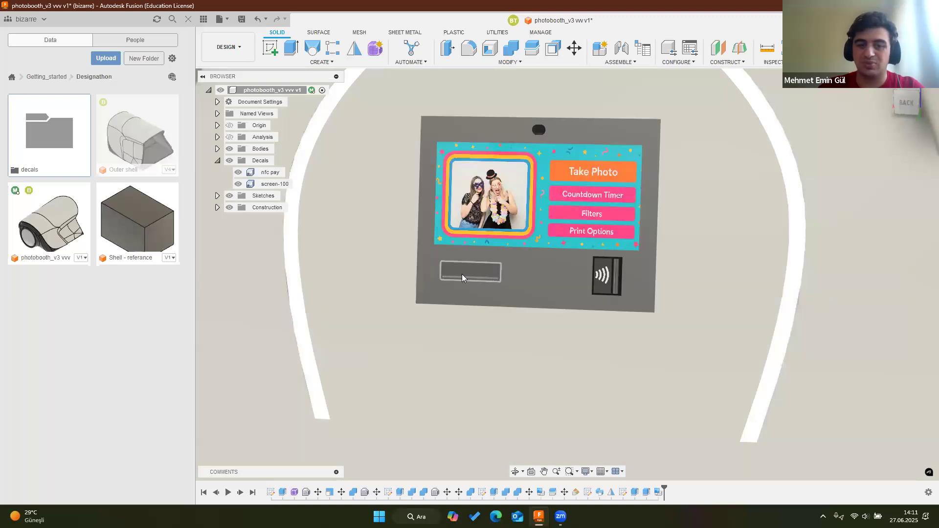
Examine the photo booth's control panel, including its camera, screen-100 decal, print slot and nfc pay decal
scroll(542, 128, up, 3)
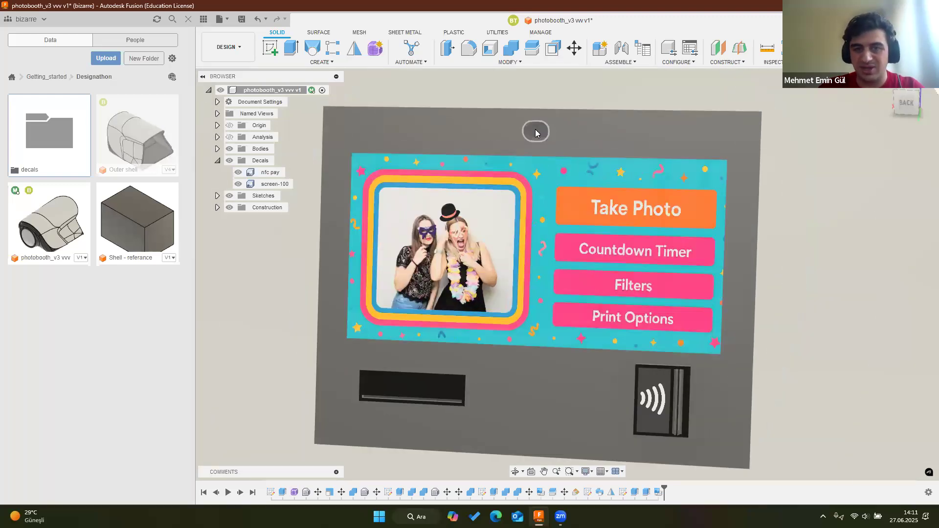
scroll(542, 128, down, 2)
click(611, 250)
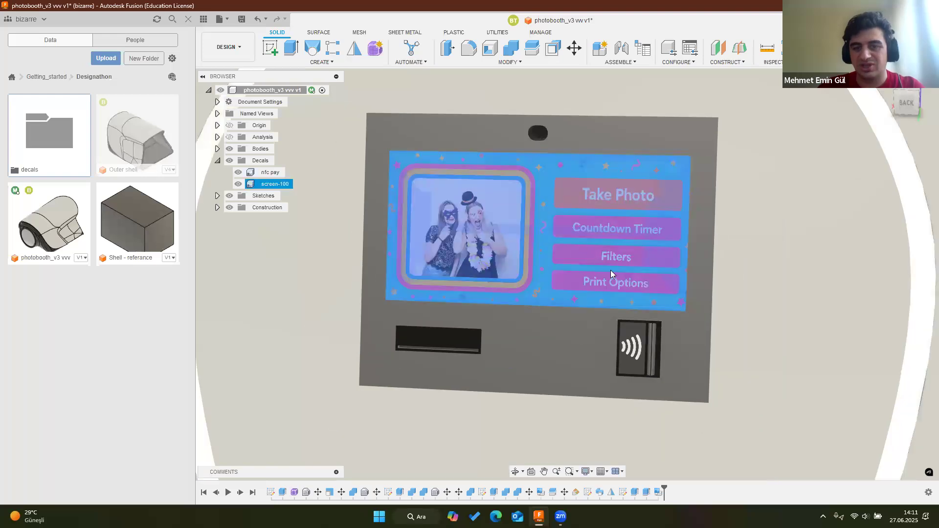
click(636, 350)
scroll(635, 347, down, 2)
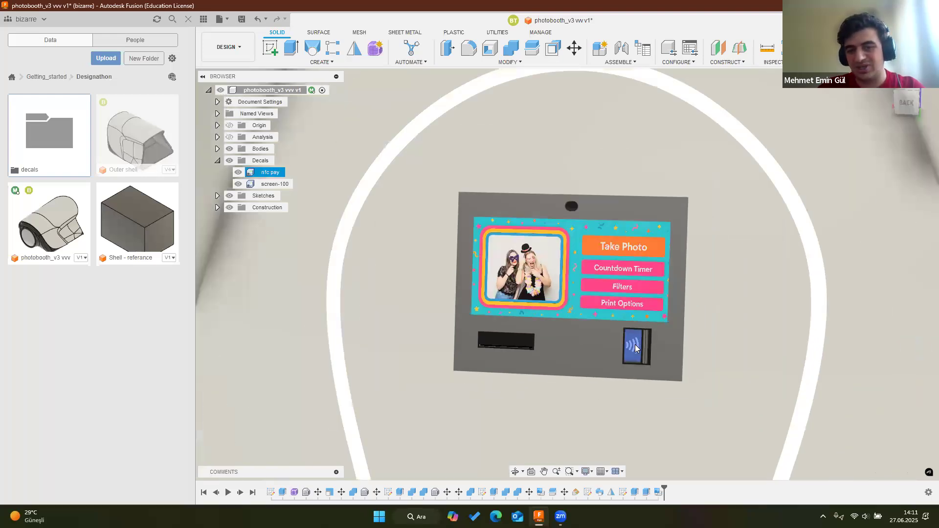
scroll(636, 345, down, 3)
scroll(616, 284, up, 5)
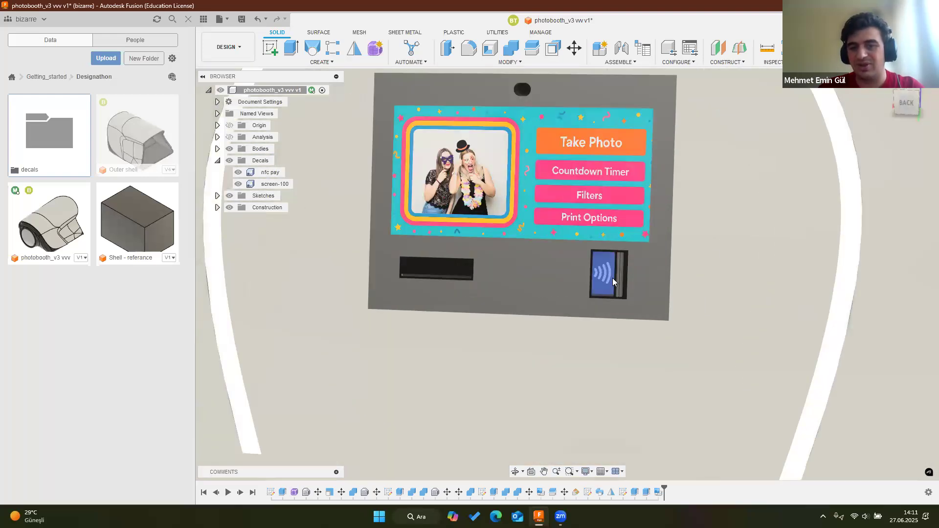
Examine the booth's interior, including the arched light around the control panel and the curved light strip on the side wall
scroll(613, 280, down, 5)
scroll(695, 356, up, 1)
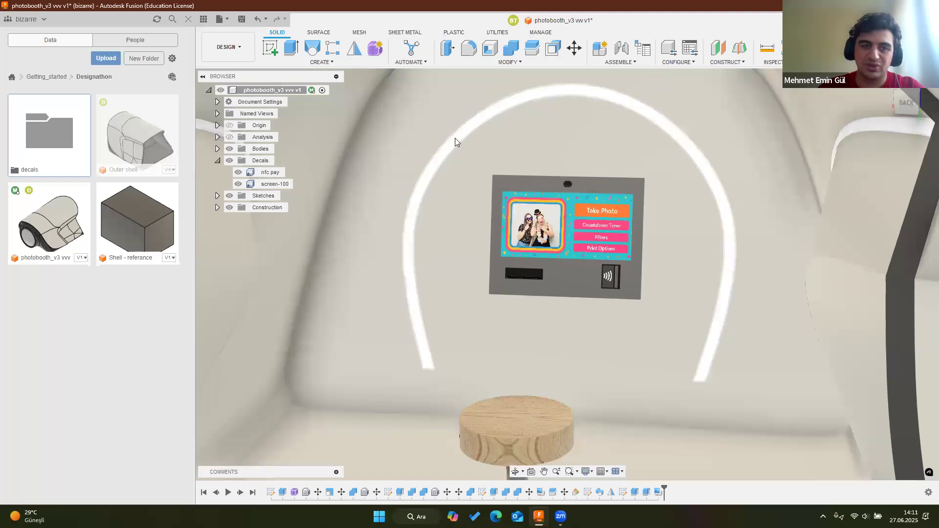
scroll(455, 138, down, 3)
shift+middle_drag(578, 251, 617, 255)
middle_drag(497, 248, 268, 269)
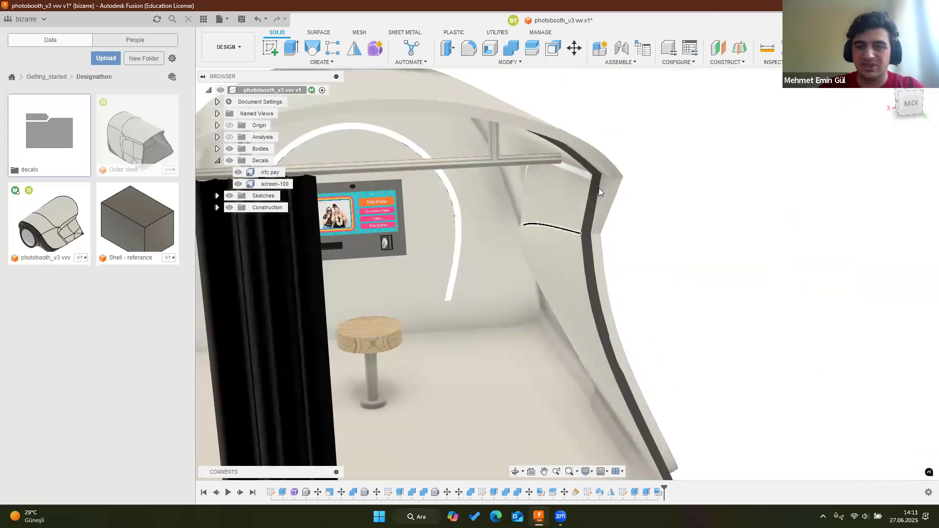
scroll(588, 215, up, 5)
scroll(587, 136, down, 2)
scroll(588, 137, down, 5)
shift+middle_drag(588, 137, 384, 153)
scroll(381, 147, up, 3)
scroll(379, 142, up, 4)
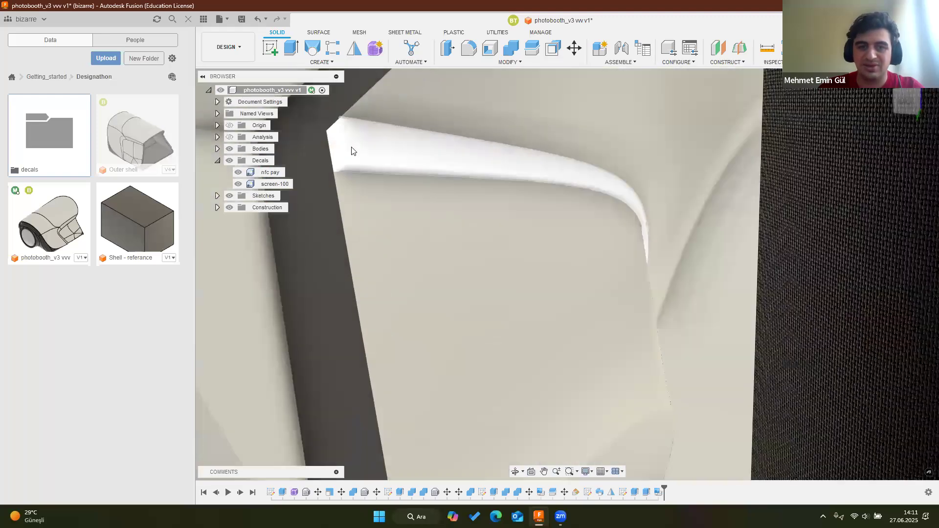
scroll(340, 155, down, 6)
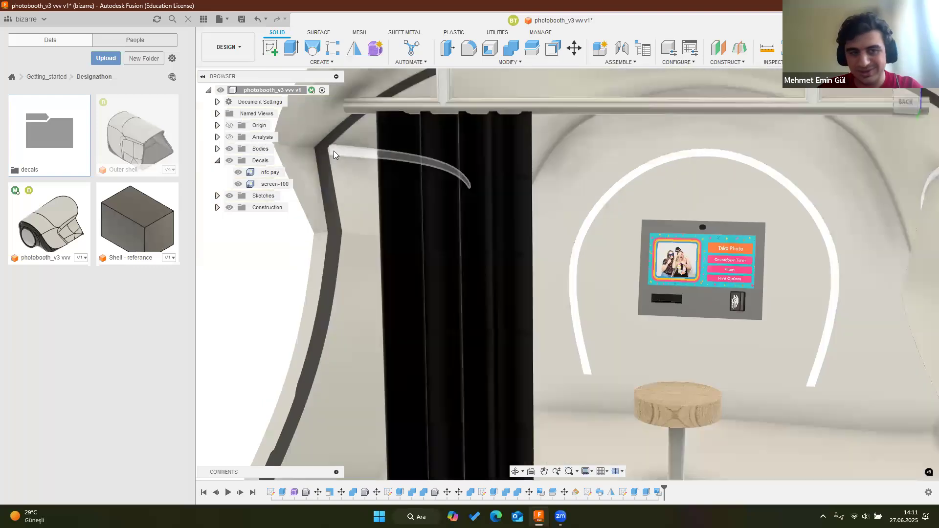
Examine the booth's curtain and its hanging rail, and inspect the stool's wooden seat, post and round base
shift+middle_drag(397, 197, 366, 191)
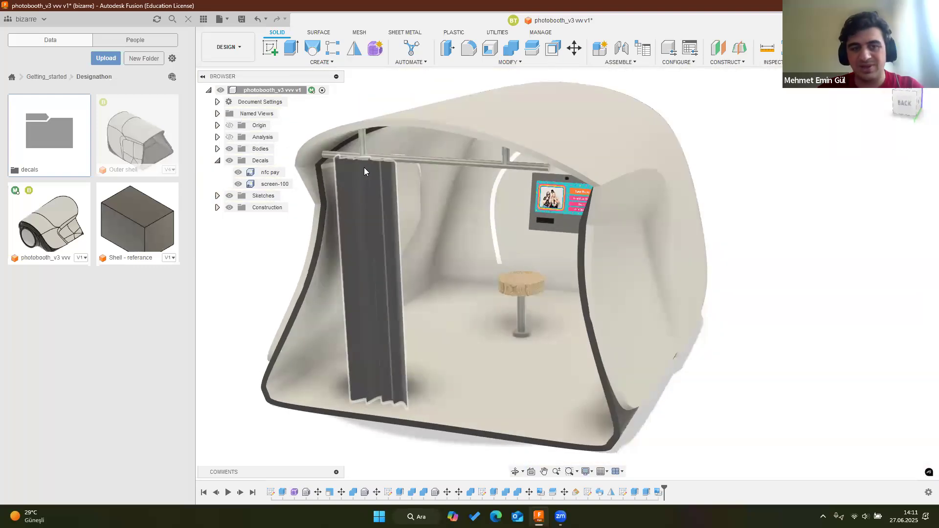
scroll(364, 171, up, 3)
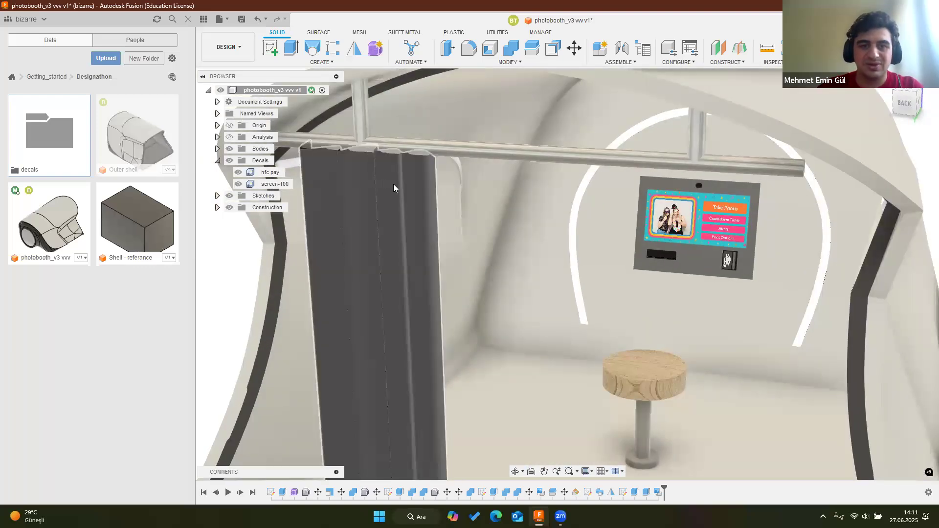
shift+middle_drag(369, 152, 618, 97)
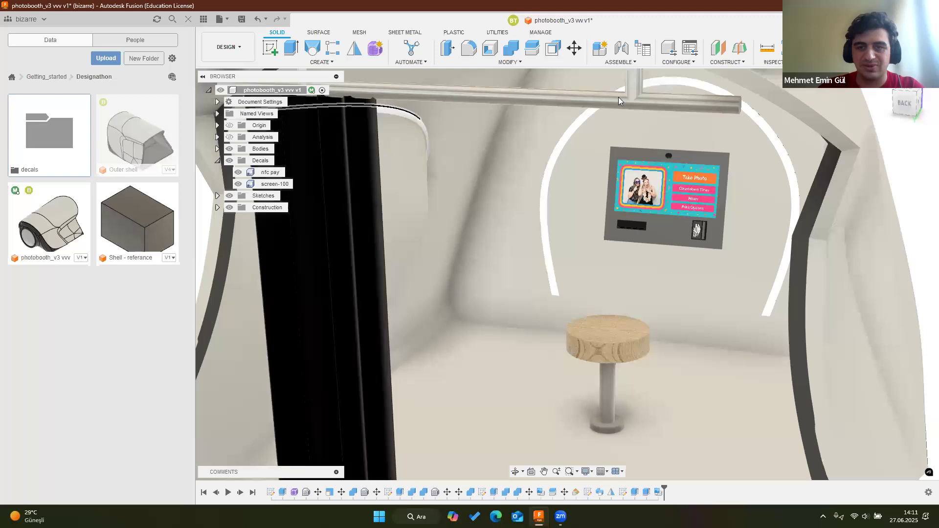
scroll(637, 356, up, 2)
scroll(637, 356, up, 2)
scroll(621, 357, down, 3)
middle_drag(621, 357, 570, 297)
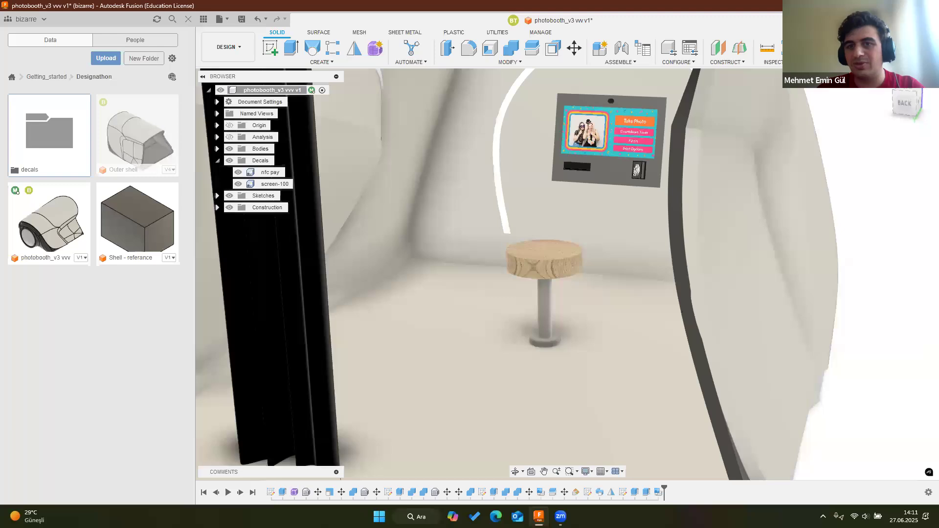
scroll(546, 262, up, 3)
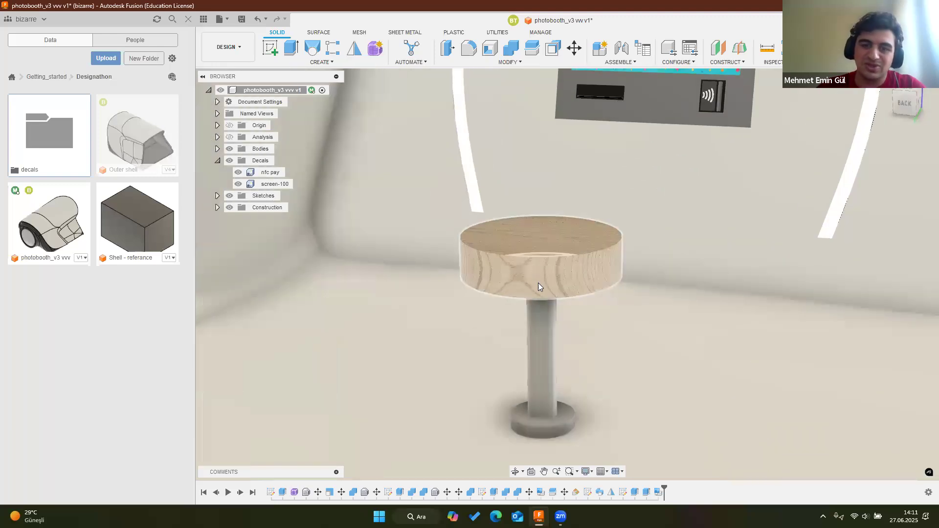
middle_drag(548, 236, 544, 182)
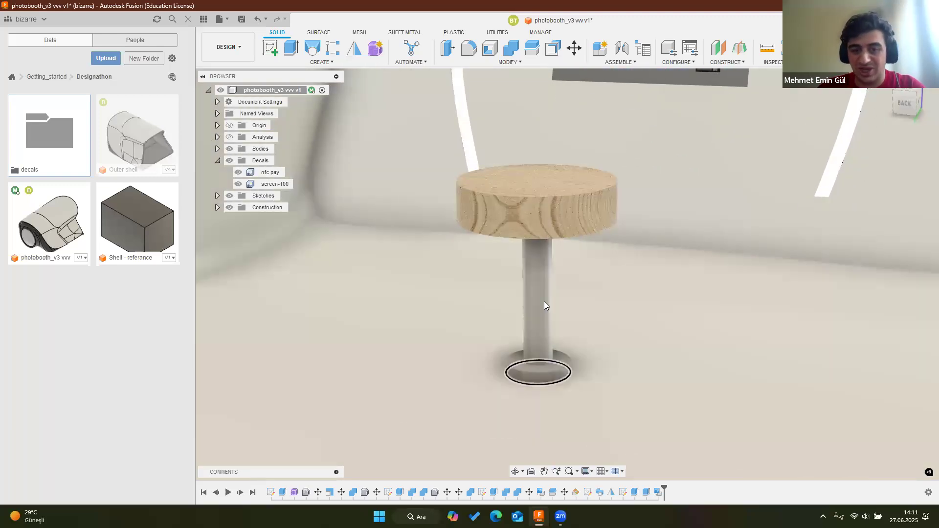
Create a new empty design and turn on the layout grid
key(ctrl+n)
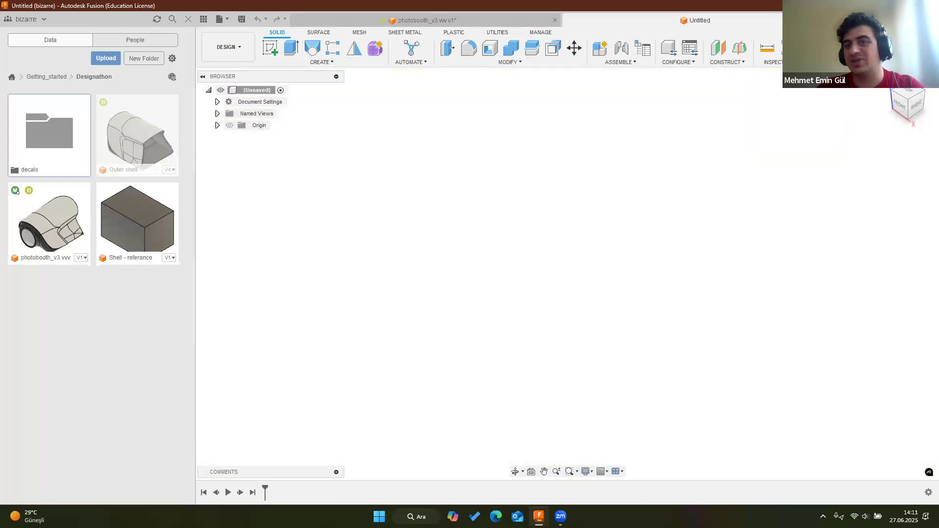
click(605, 472)
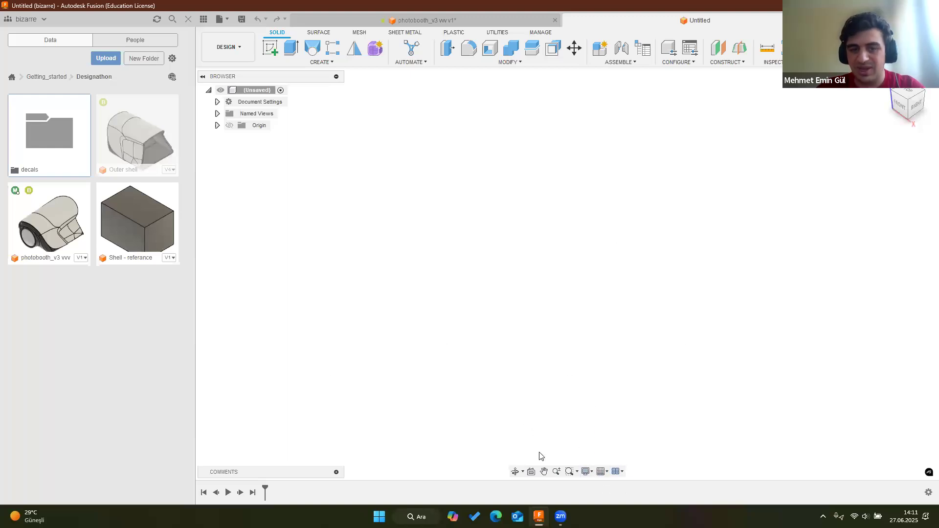
click(606, 471)
click(601, 417)
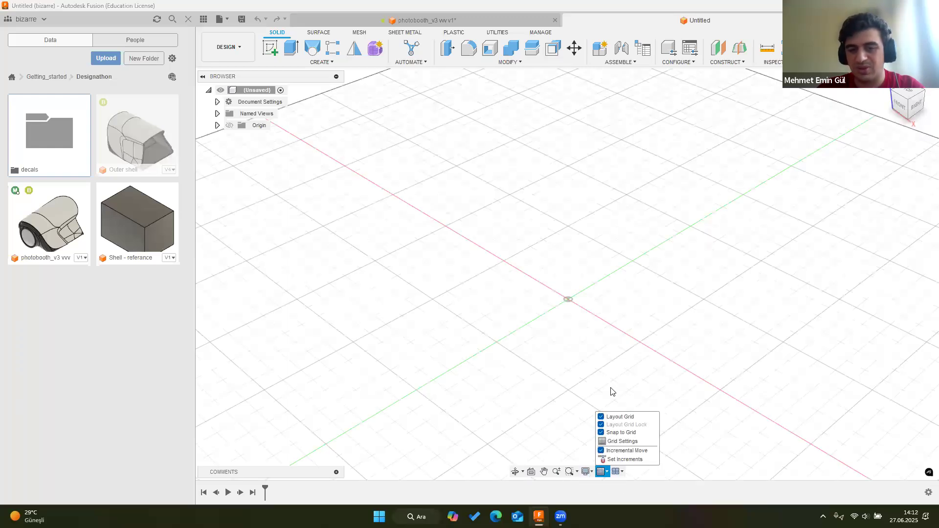
Return to the photobooth_v3 vvv design and set its visual style to Shaded with Visible Edges Only
click(591, 472)
click(354, 22)
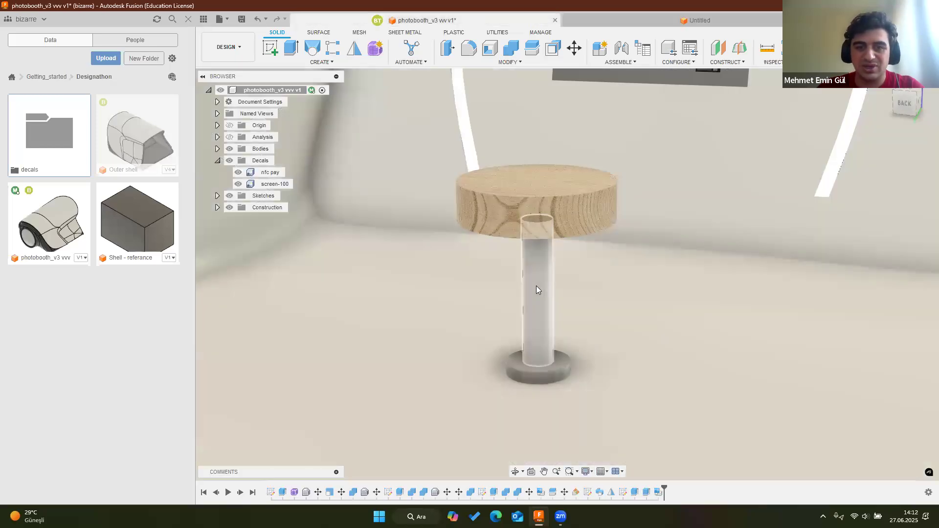
scroll(536, 286, down, 5)
scroll(557, 296, down, 4)
shift+middle_drag(558, 295, 559, 275)
scroll(583, 325, up, 4)
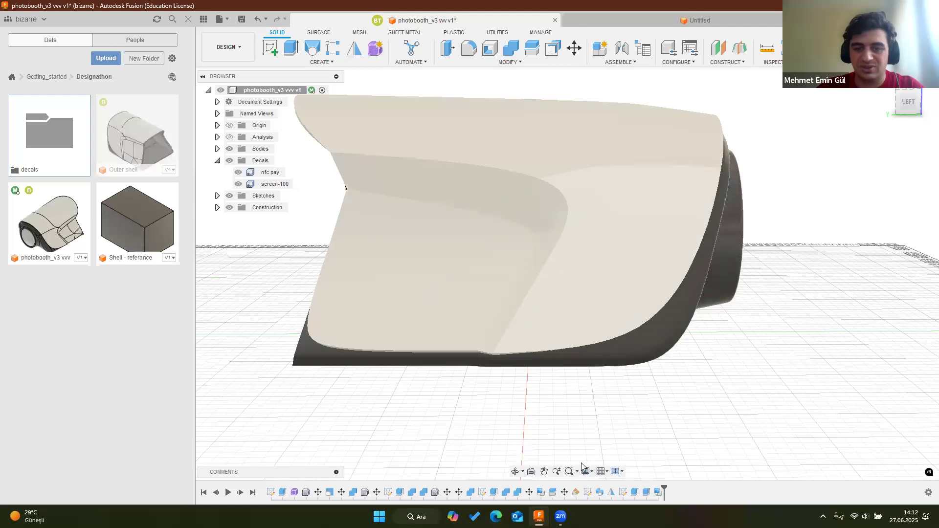
click(587, 471)
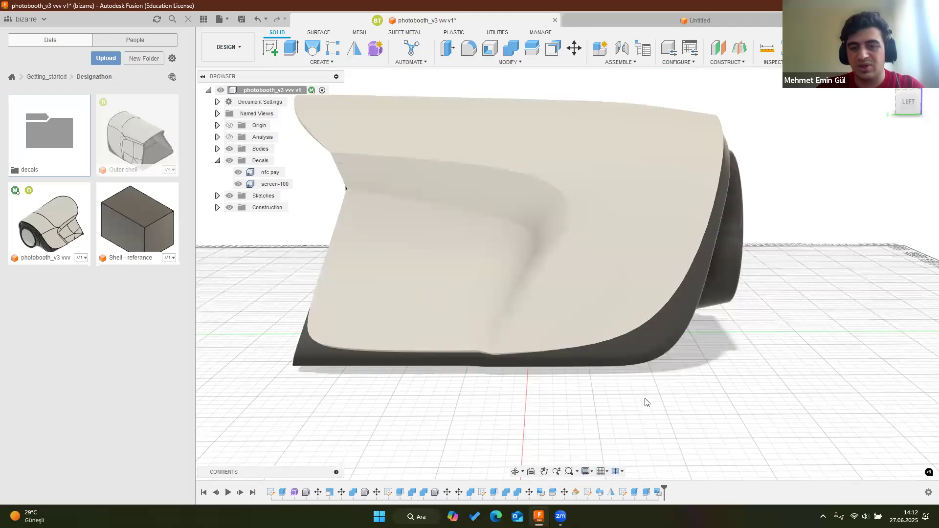
click(586, 472)
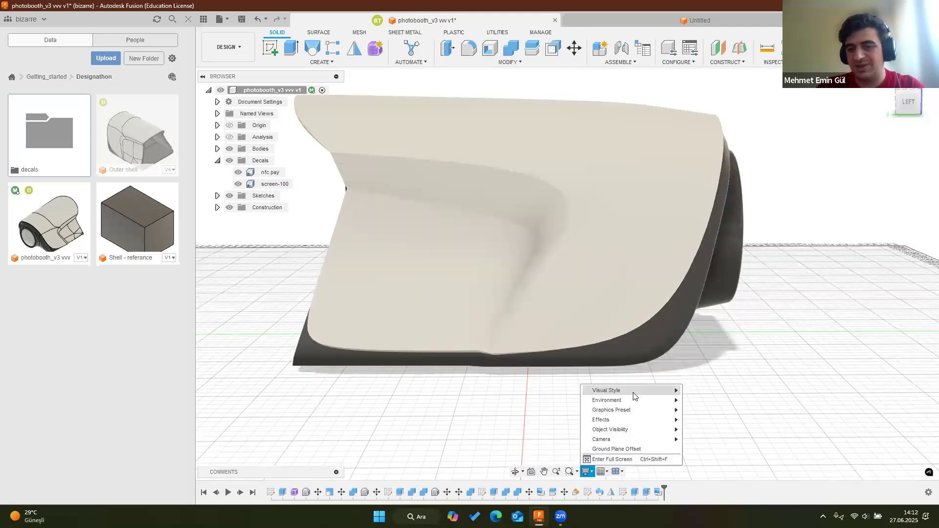
mouse_move(666, 391)
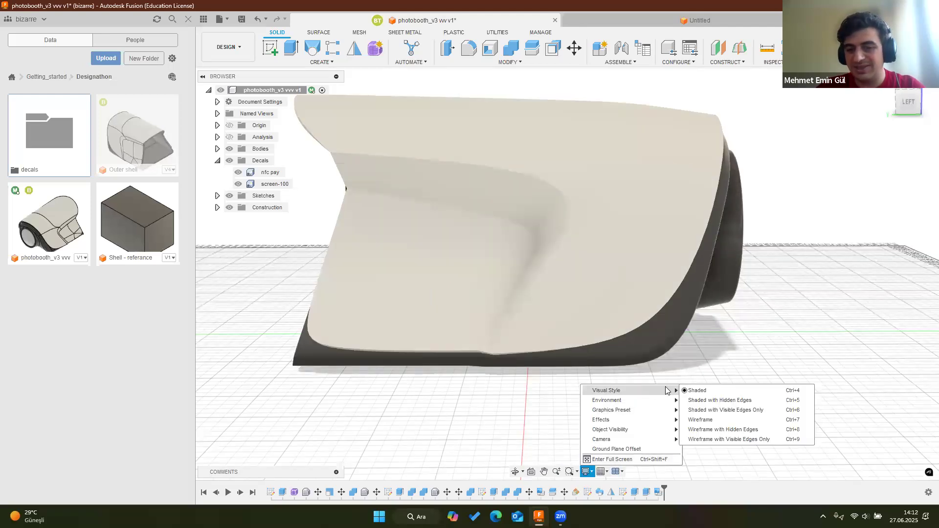
click(718, 415)
Inspect the stool inside the booth, including the outlines of its seat, post and base
mouse_move(514, 289)
shift+middle_down()
mouse_move(691, 288)
mouse_move(627, 294)
mouse_move(510, 257)
shift+middle_up()
scroll(544, 275, up, 5)
scroll(452, 257, up, 5)
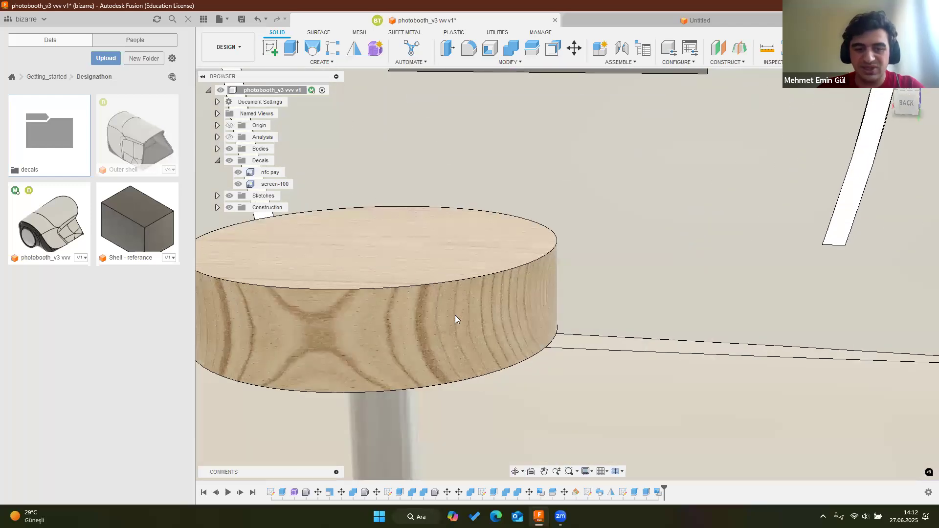
scroll(455, 319, down, 6)
scroll(455, 331, up, 5)
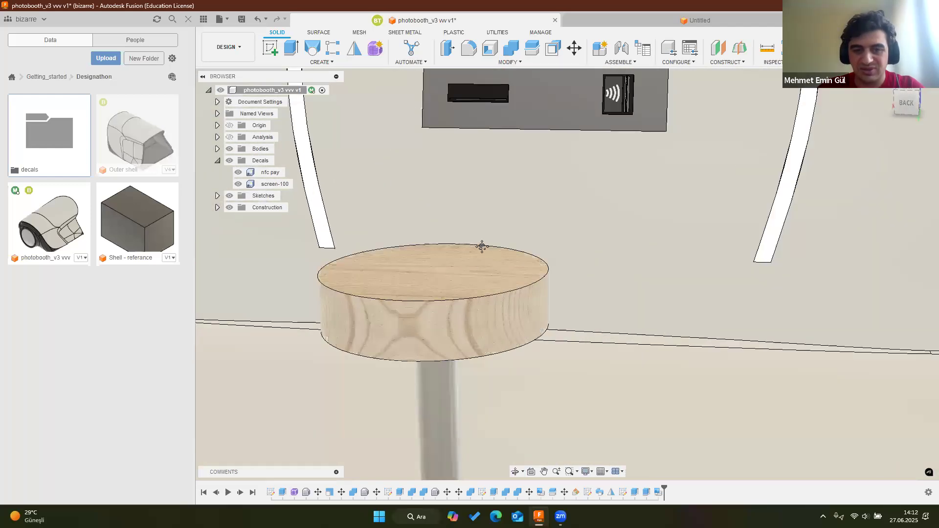
shift+middle_drag(482, 247, 480, 318)
scroll(481, 328, down, 3)
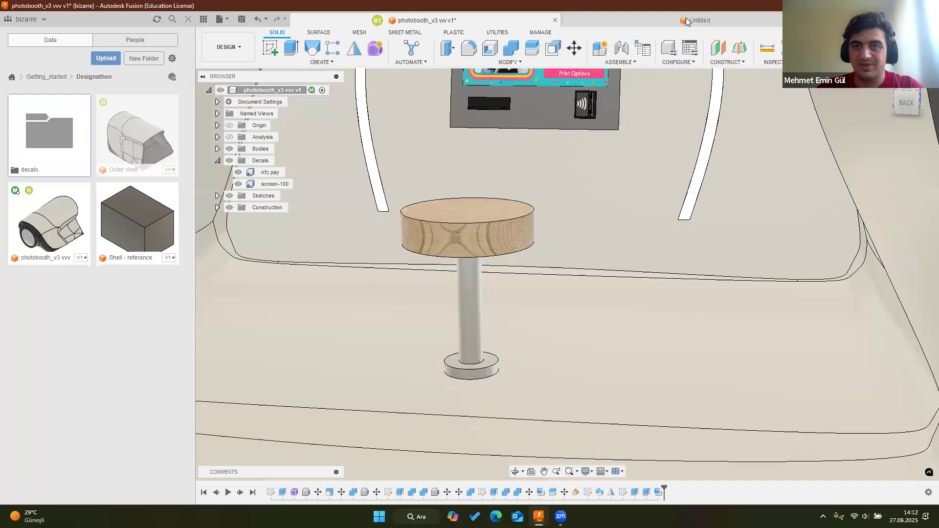
Save the new untitled design as "chair" in the Designathon folder of Getting_started
click(686, 21)
shift+middle_drag(570, 265, 527, 242)
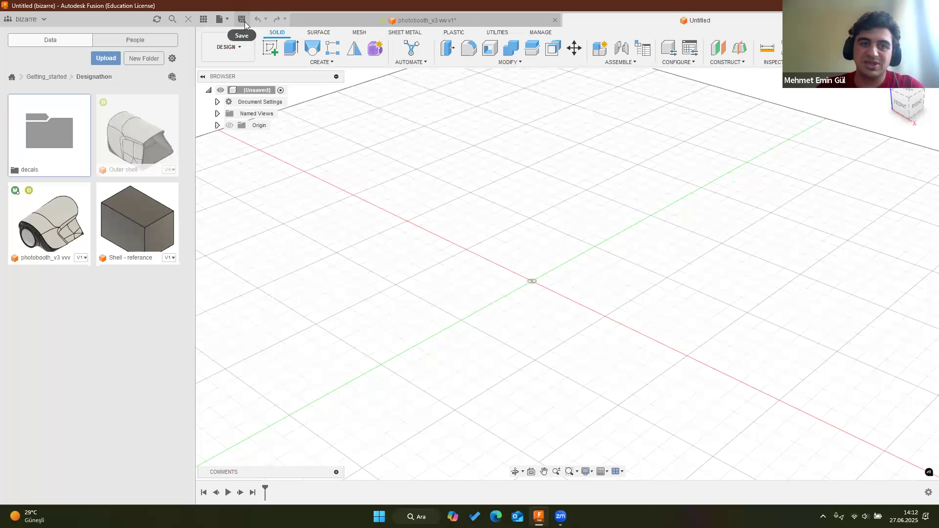
key(ctrl+s)
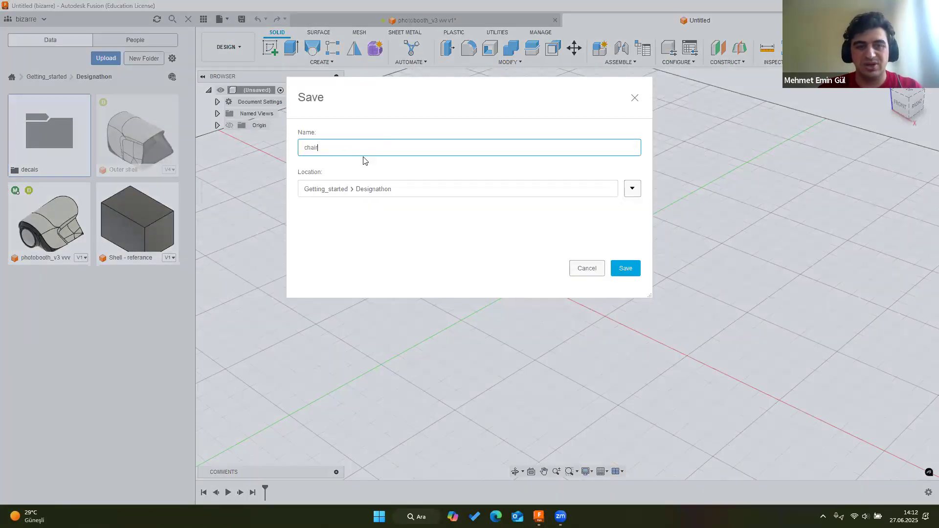
click(625, 269)
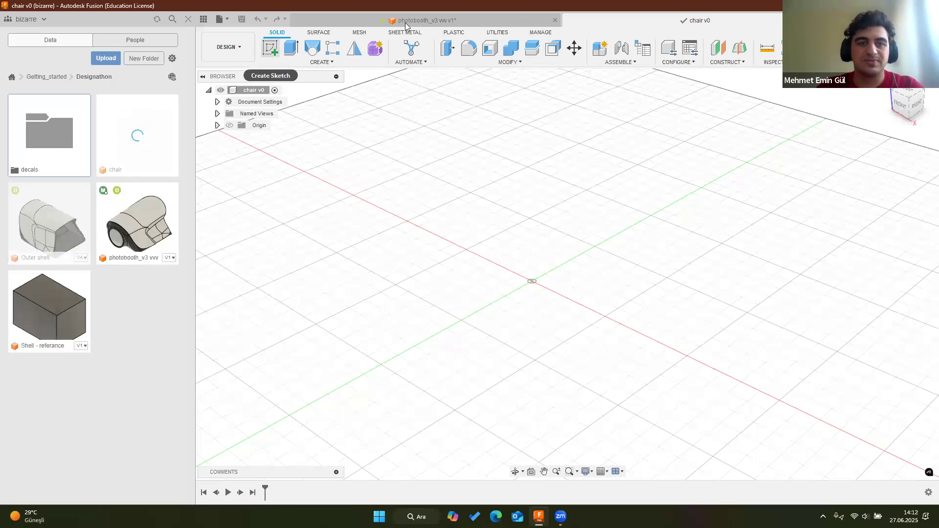
Study the stool in the photobooth_v3 vvv design as the reference for modelling the chair
click(421, 22)
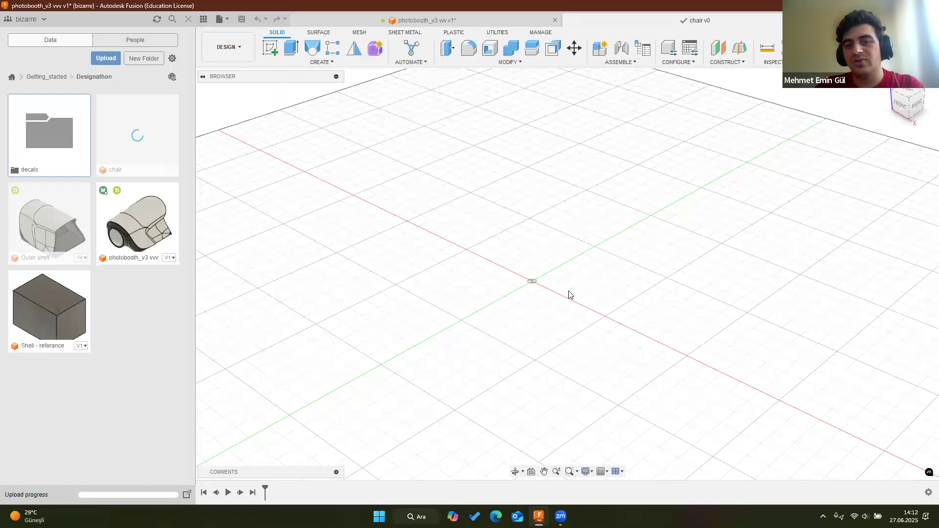
scroll(518, 350, down, 5)
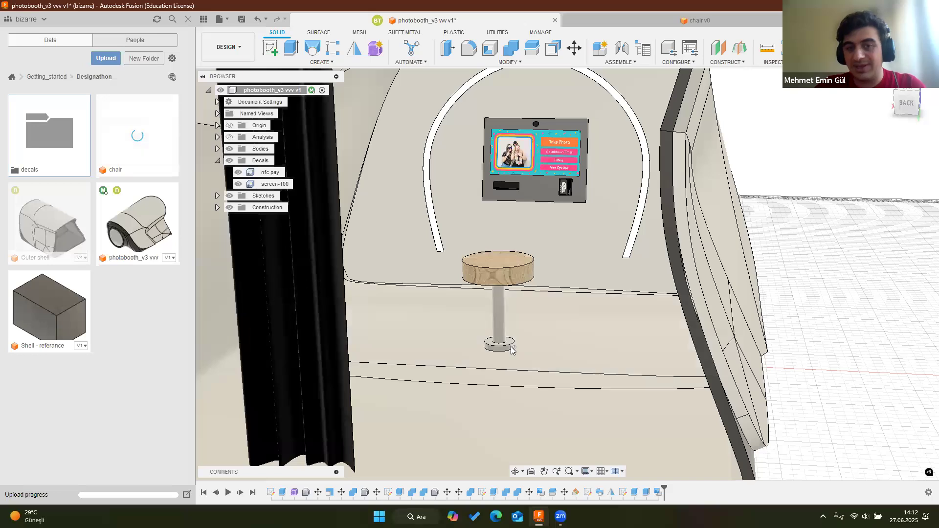
scroll(515, 347, up, 5)
scroll(515, 347, up, 3)
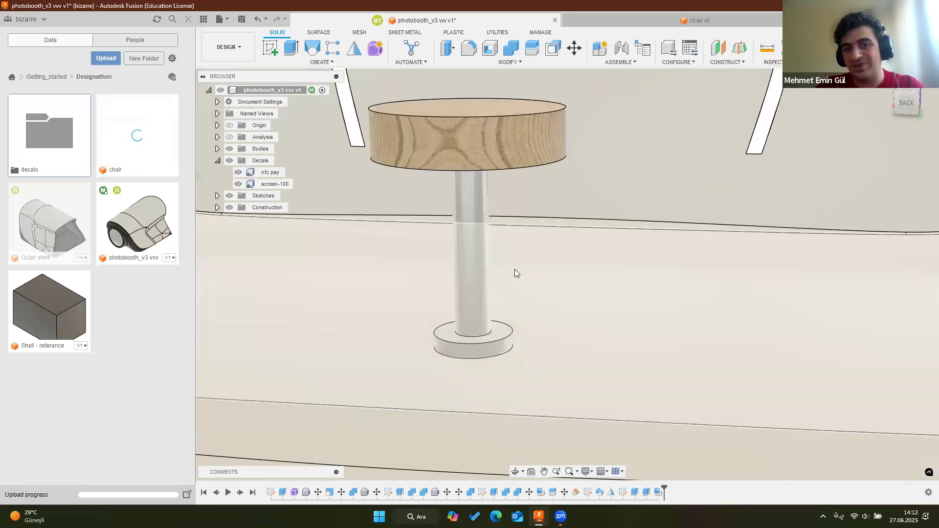
scroll(526, 353, down, 3)
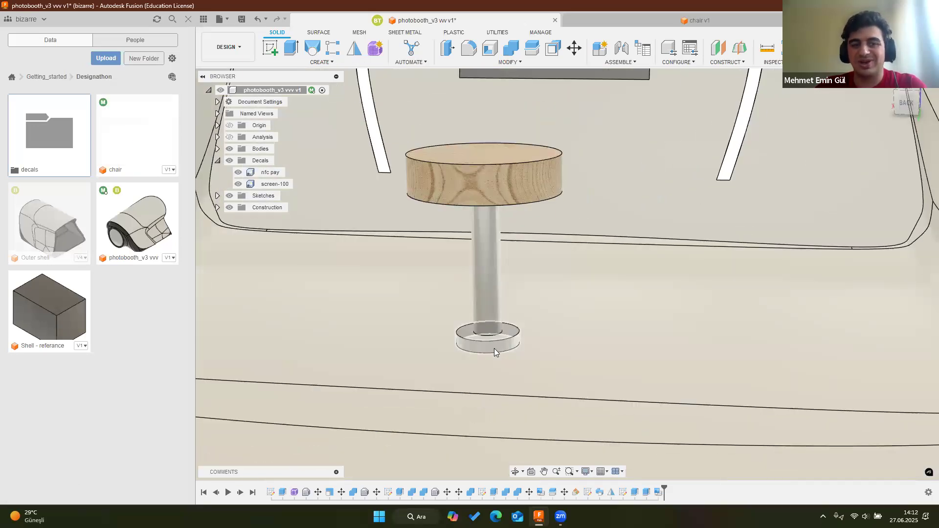
middle_drag(486, 161, 488, 197)
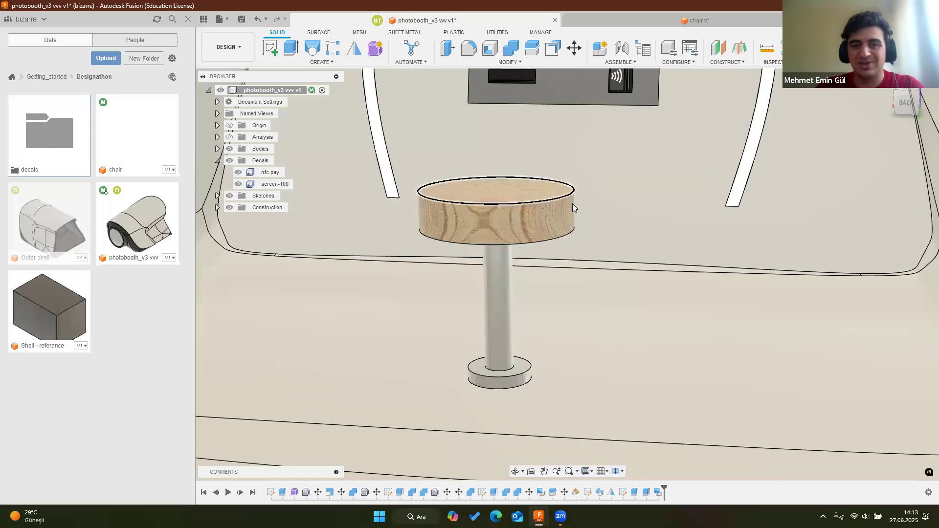
scroll(488, 196, down, 5)
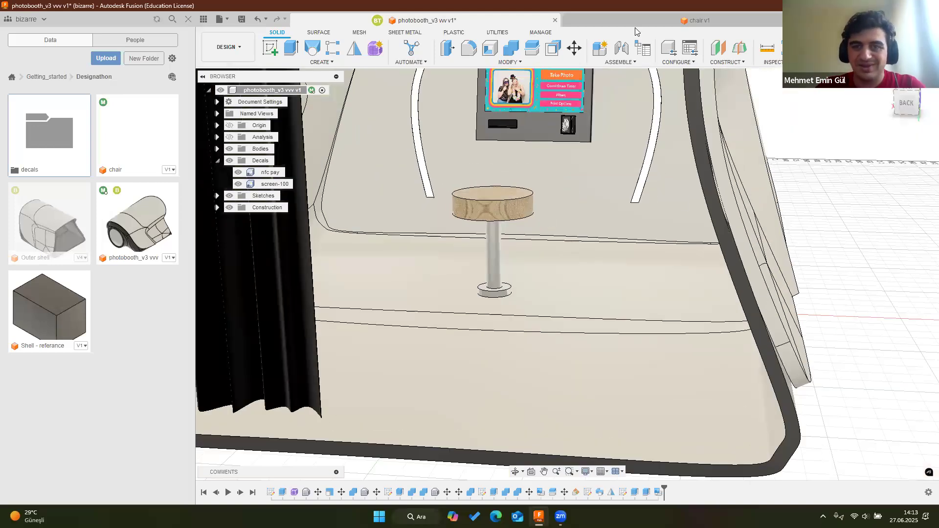
click(634, 21)
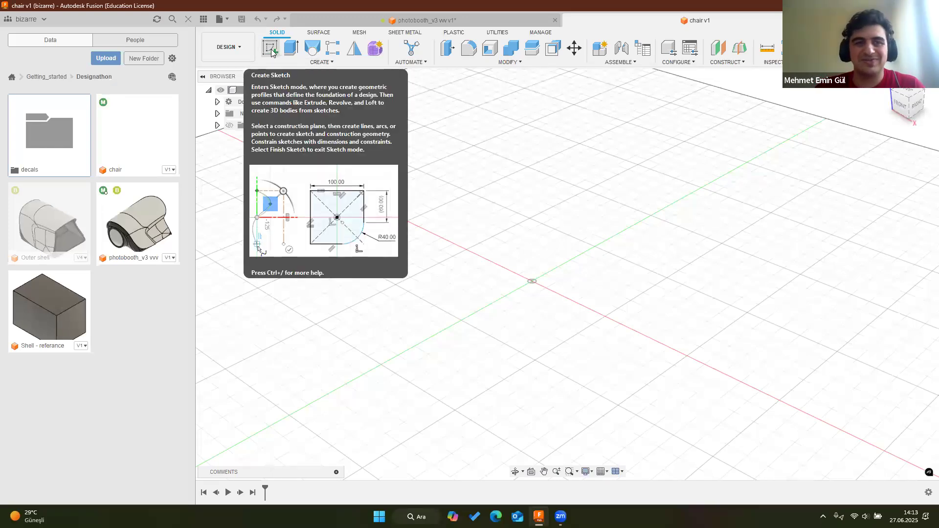
click(397, 21)
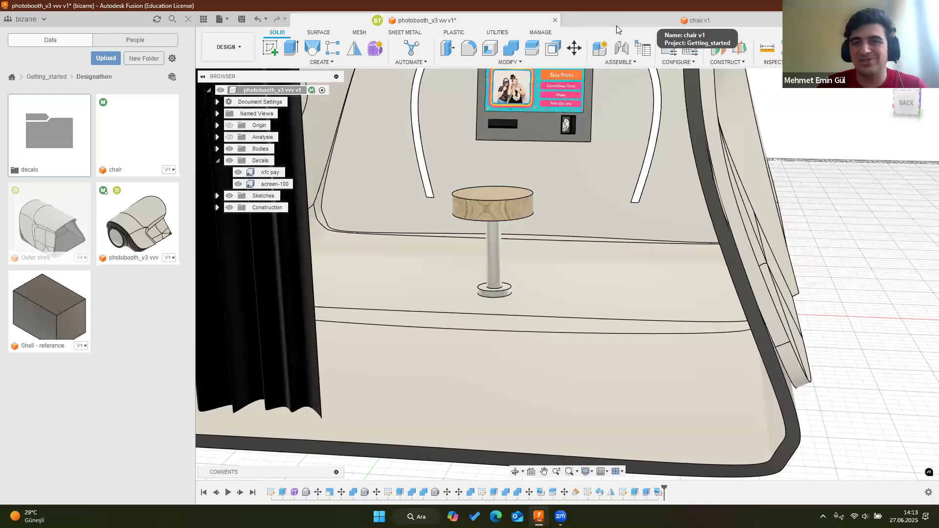
click(616, 26)
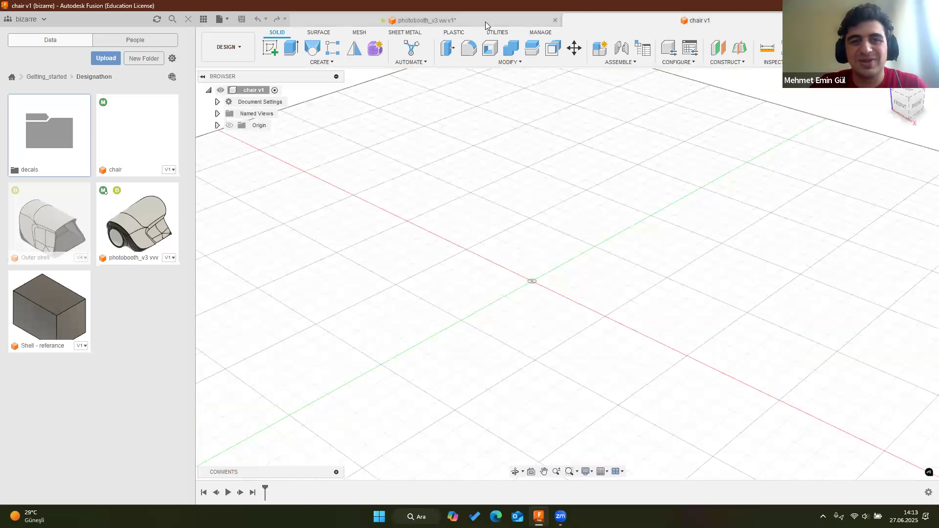
click(486, 21)
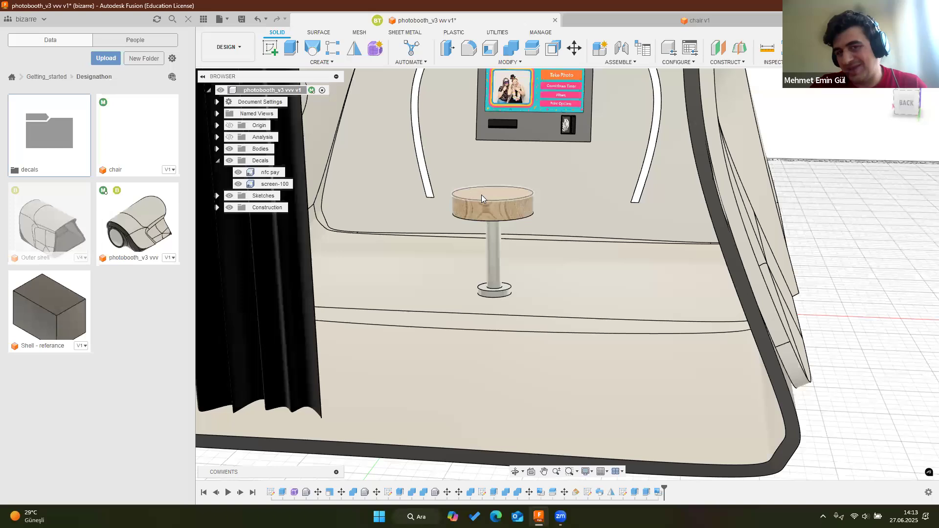
Switch to the chair design and start a new sketch on the front origin plane
click(653, 19)
click(269, 49)
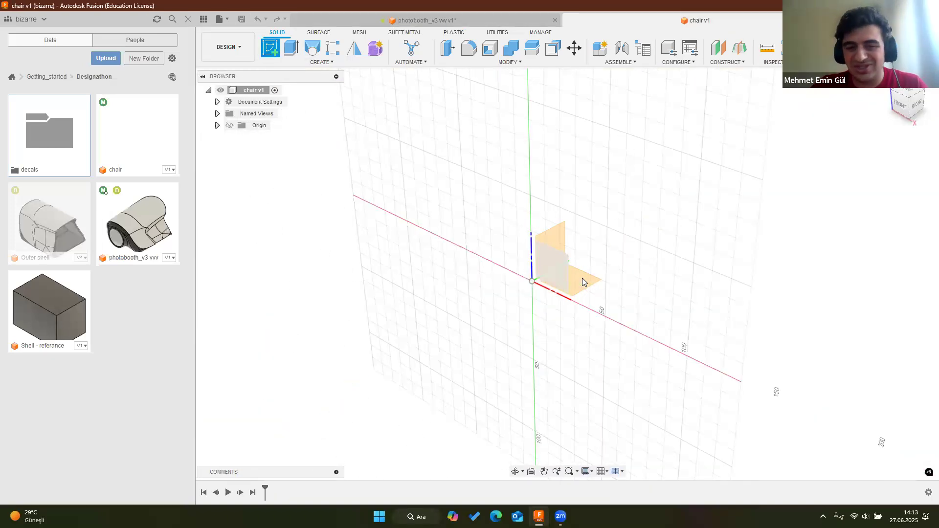
click(560, 276)
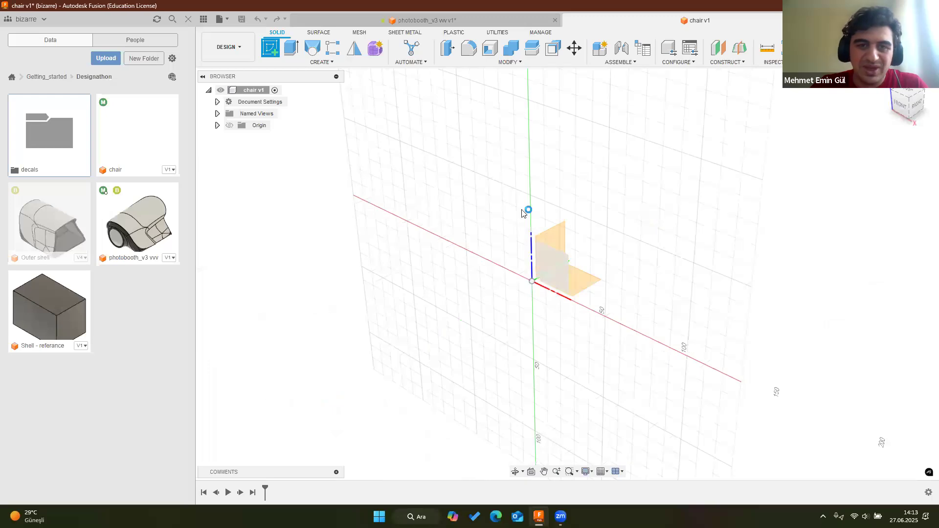
Switch to the photobooth_v3 vvv design and hide the data panel to give the stool more viewing space
click(449, 24)
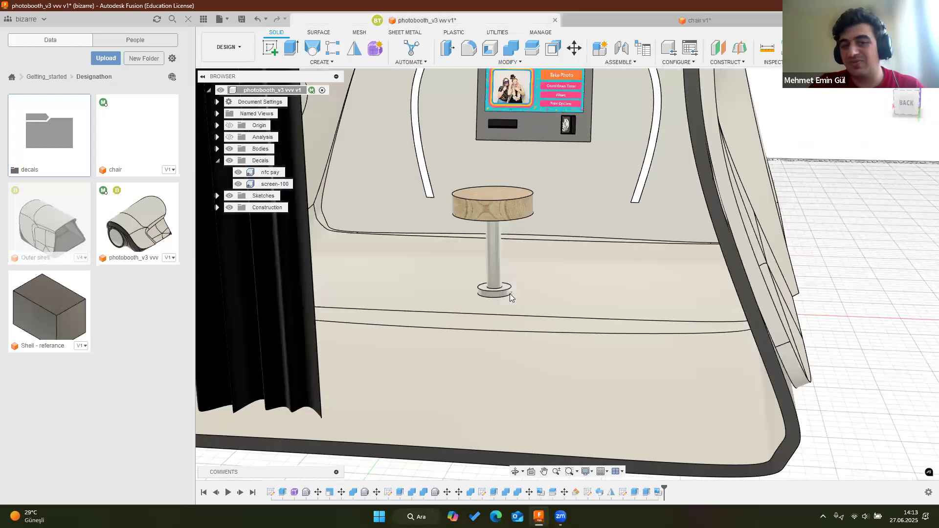
scroll(510, 293, up, 5)
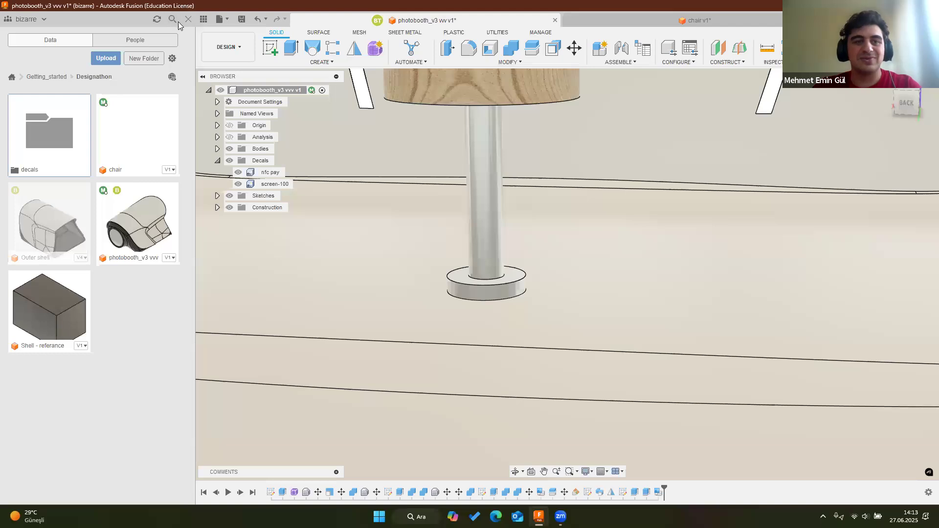
click(177, 20)
click(187, 20)
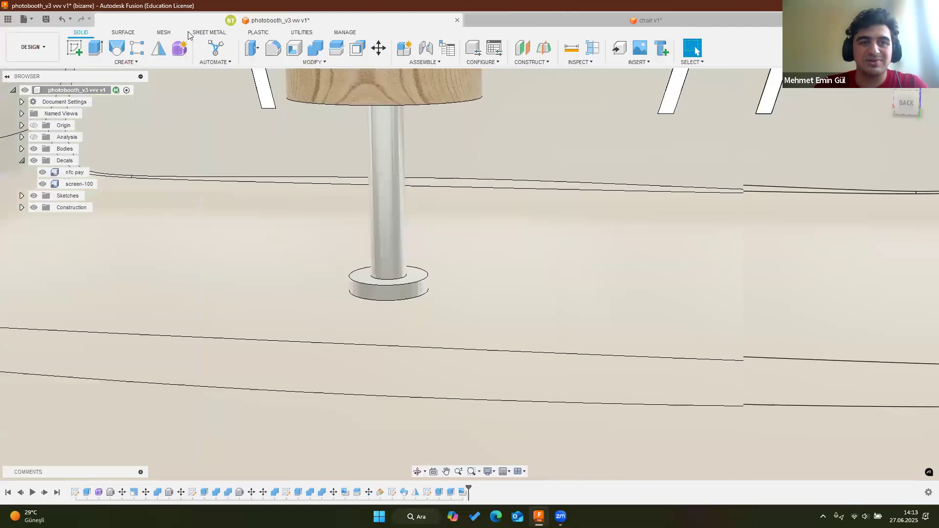
Examine the reference stool's seat, post and base up close and straight on from the back
scroll(409, 289, down, 3)
scroll(403, 265, down, 3)
scroll(416, 324, up, 5)
middle_drag(411, 320, 422, 329)
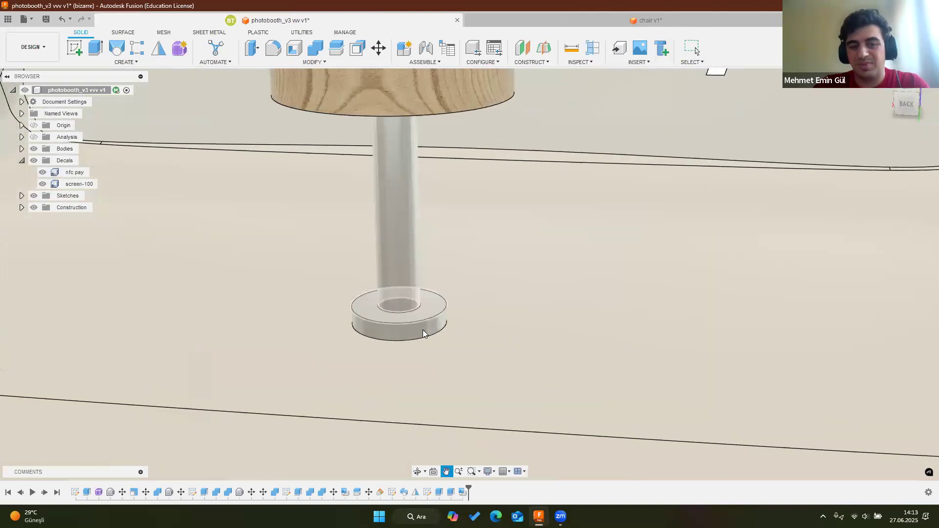
middle_drag(402, 214, 438, 251)
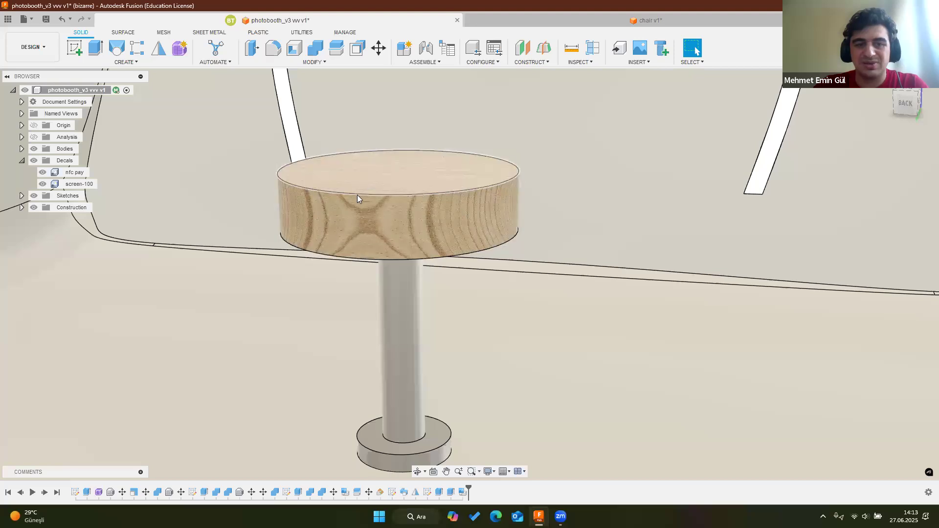
scroll(359, 195, down, 3)
scroll(371, 213, down, 2)
scroll(362, 191, up, 5)
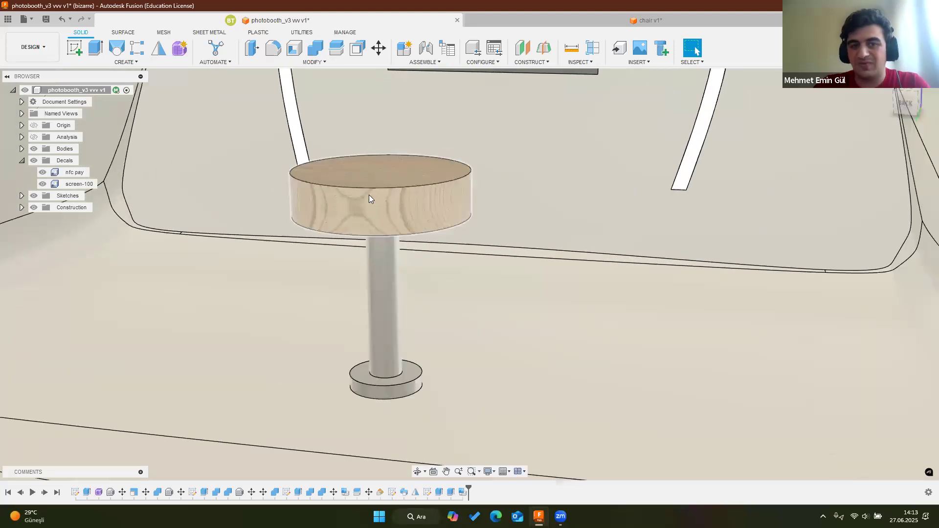
scroll(371, 183, down, 3)
shift+middle_drag(384, 193, 398, 220)
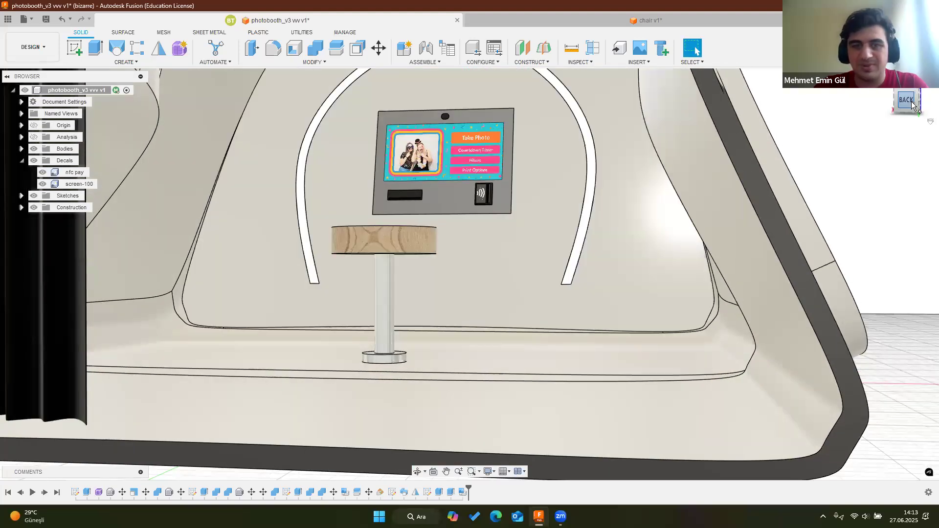
scroll(416, 352, up, 5)
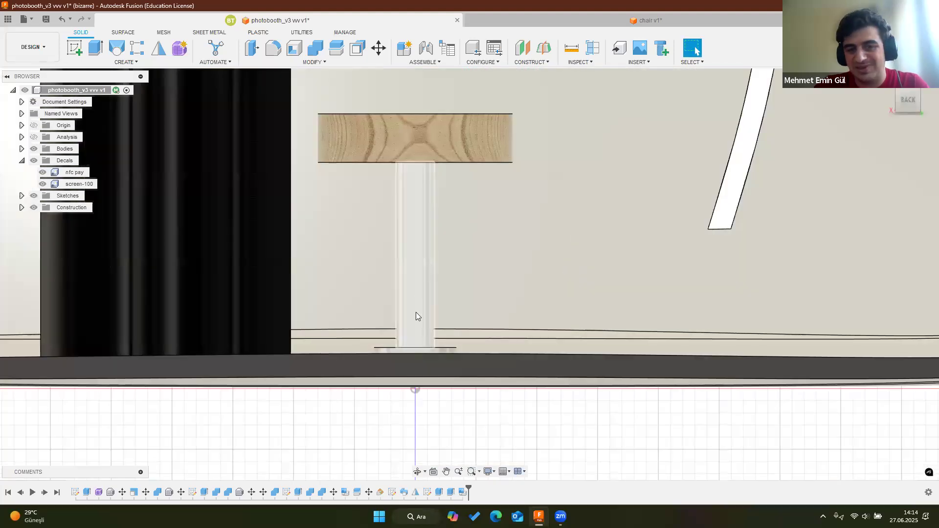
Study the stool within the whole booth and its post and base up close, and review the available solid creation commands
scroll(422, 308, down, 8)
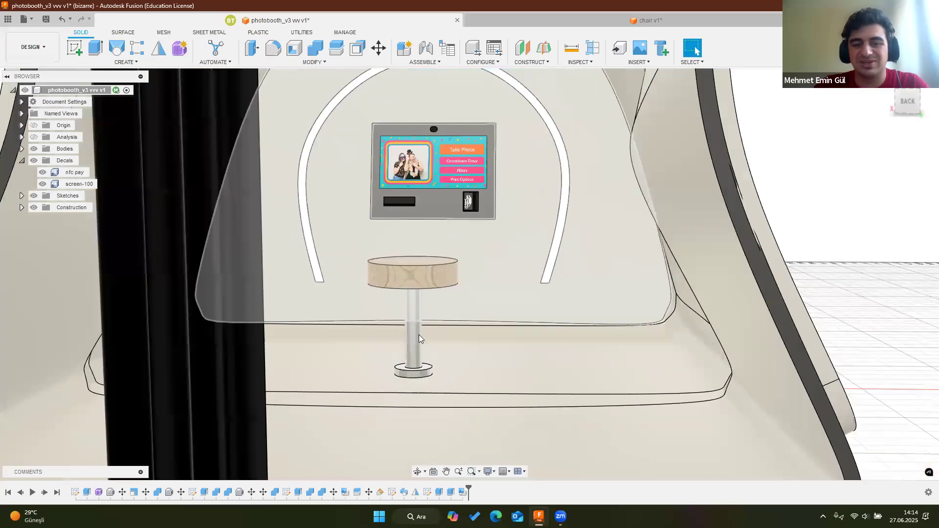
scroll(419, 334, down, 5)
shift+middle_drag(403, 334, 374, 339)
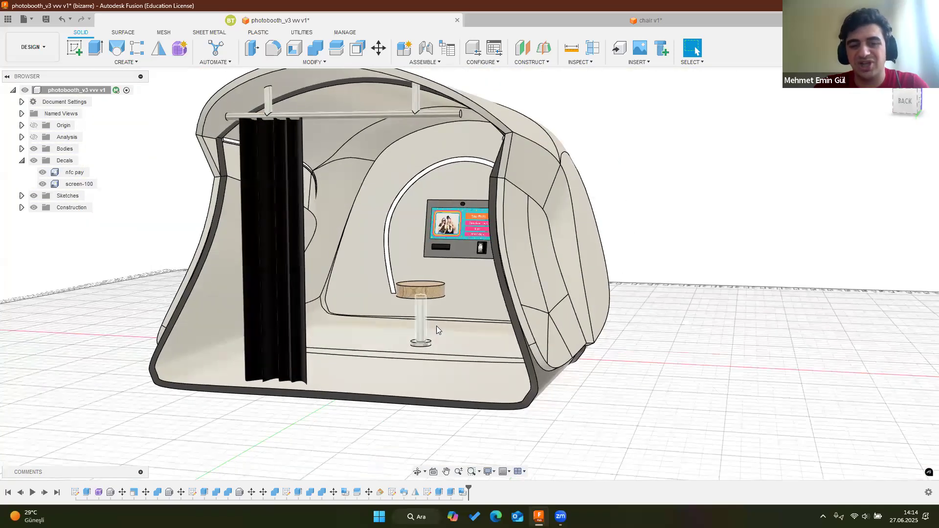
scroll(437, 325, up, 6)
scroll(400, 329, up, 5)
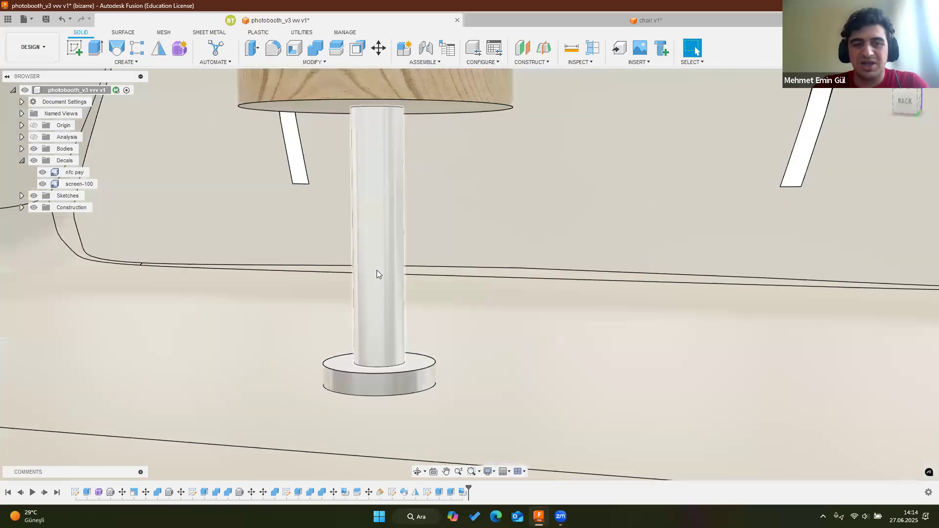
click(126, 62)
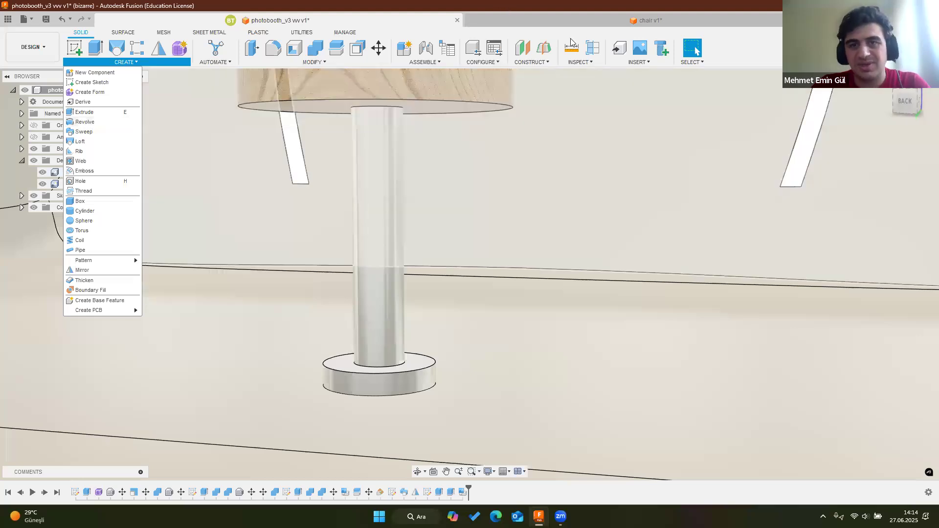
scroll(484, 182, down, 10)
scroll(459, 218, up, 8)
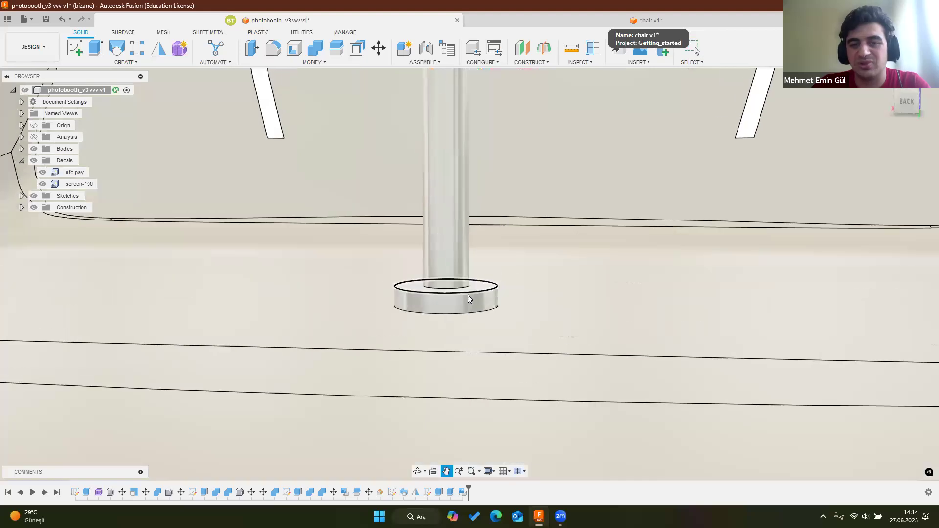
middle_drag(468, 298, 466, 290)
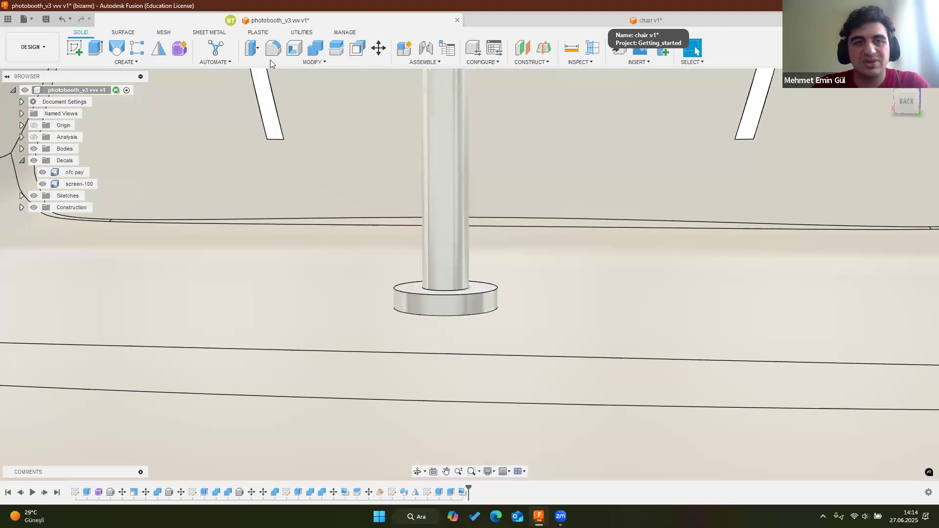
click(125, 62)
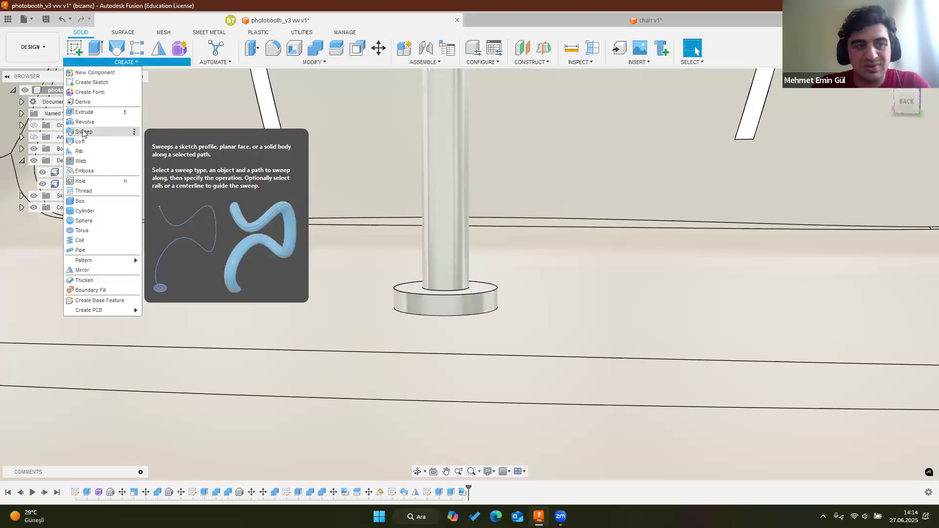
Return to the chair design's open sketch and face it squarely from the front
click(629, 23)
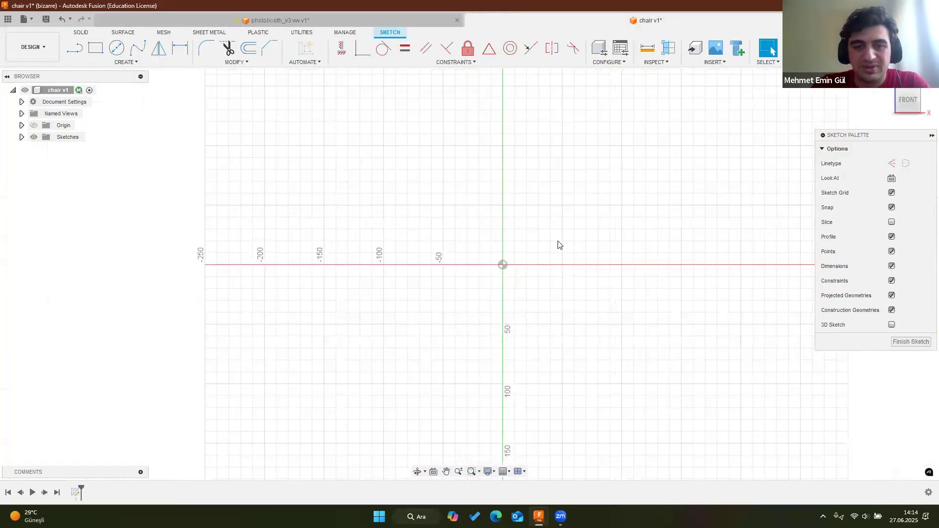
scroll(538, 254, down, 2)
middle_drag(519, 263, 449, 328)
shift+middle_drag(471, 285, 474, 288)
click(906, 100)
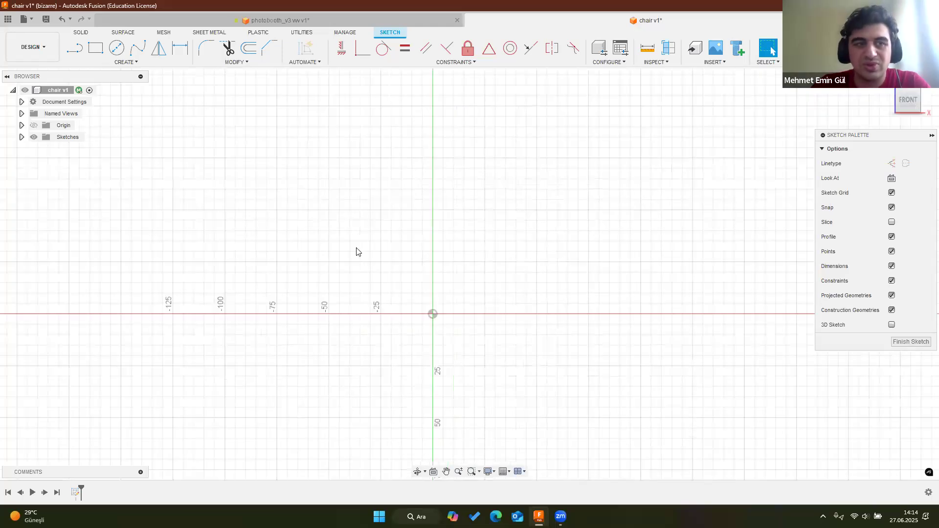
Sketch a 430 mm vertical line upward from the origin for the chair's central axis
click(75, 48)
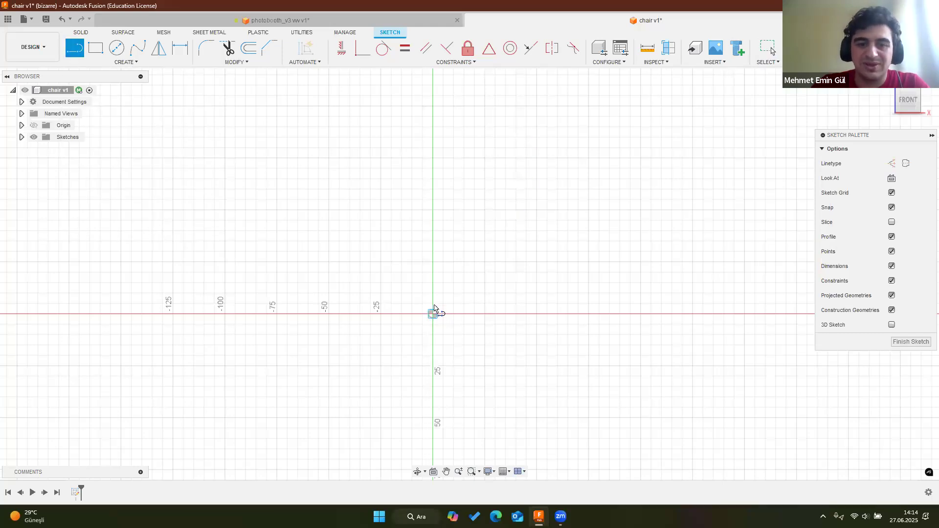
click(435, 307)
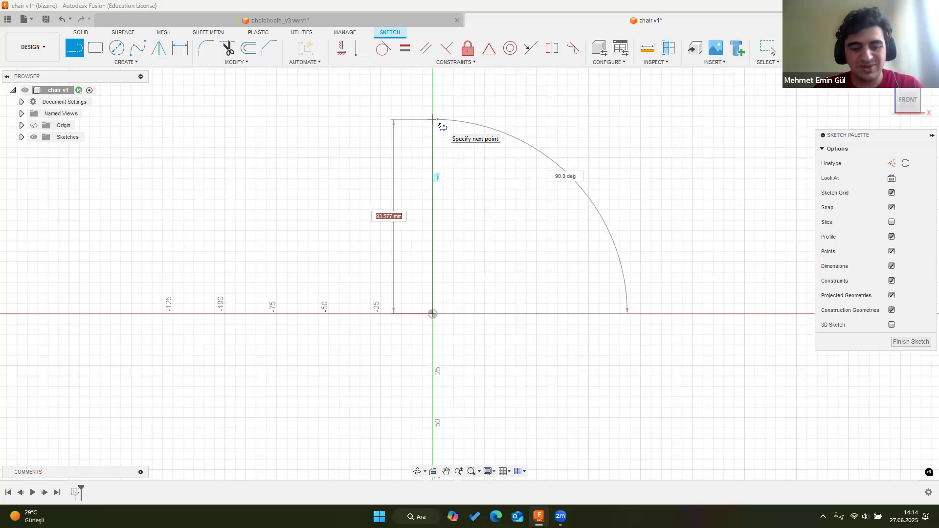
text(4)
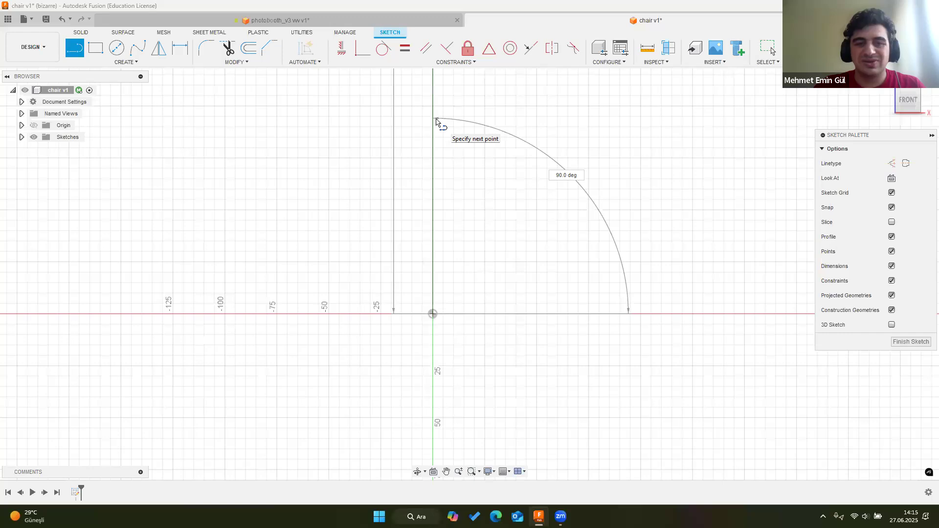
scroll(440, 125, down, 5)
middle_drag(439, 166, 431, 276)
key(ctrl+z)
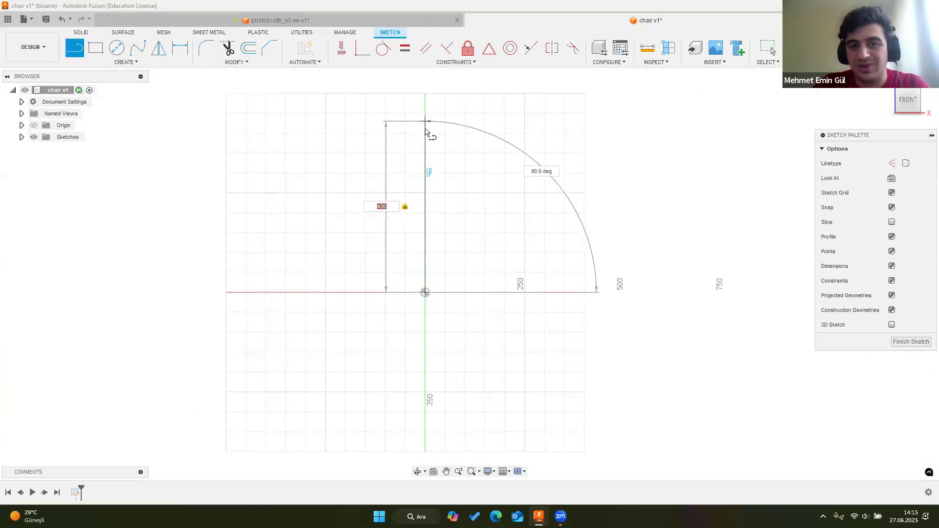
click(434, 118)
key(Escape)
middle_drag(448, 170, 434, 228)
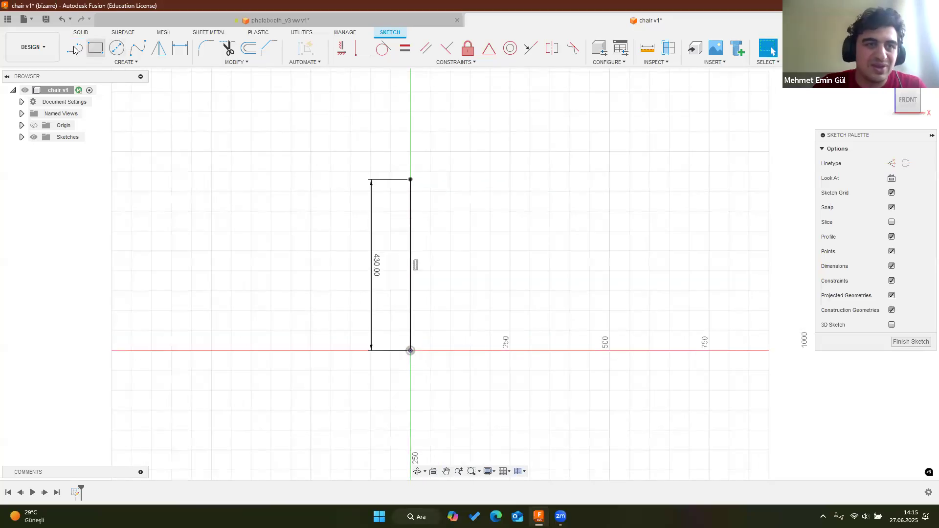
Sketch a 200 mm horizontal line extending right from the upper end of the vertical line
click(75, 48)
scroll(462, 193, up, 4)
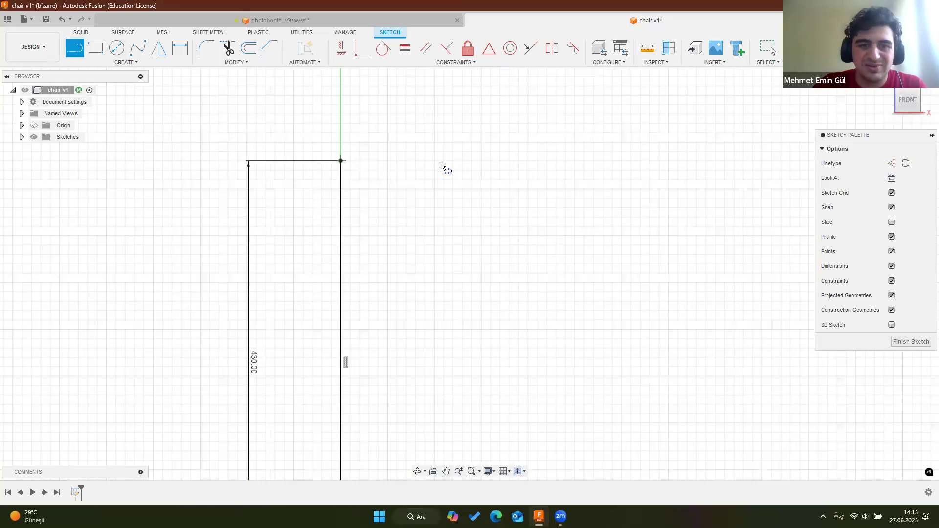
click(342, 162)
scroll(491, 164, down, 3)
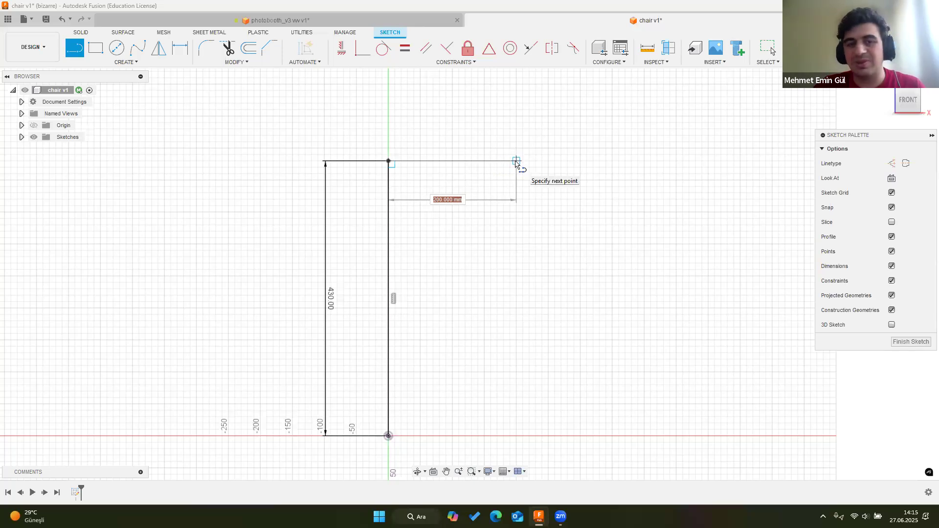
click(516, 162)
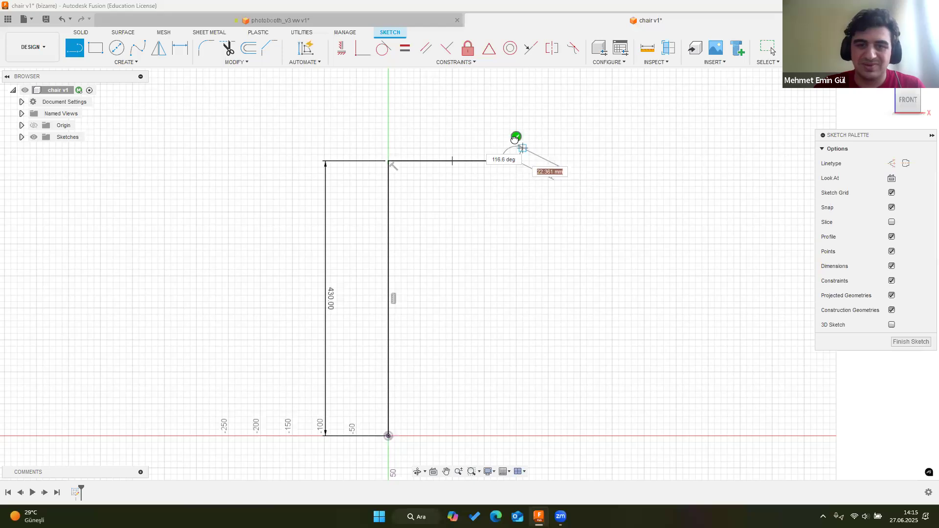
click(516, 137)
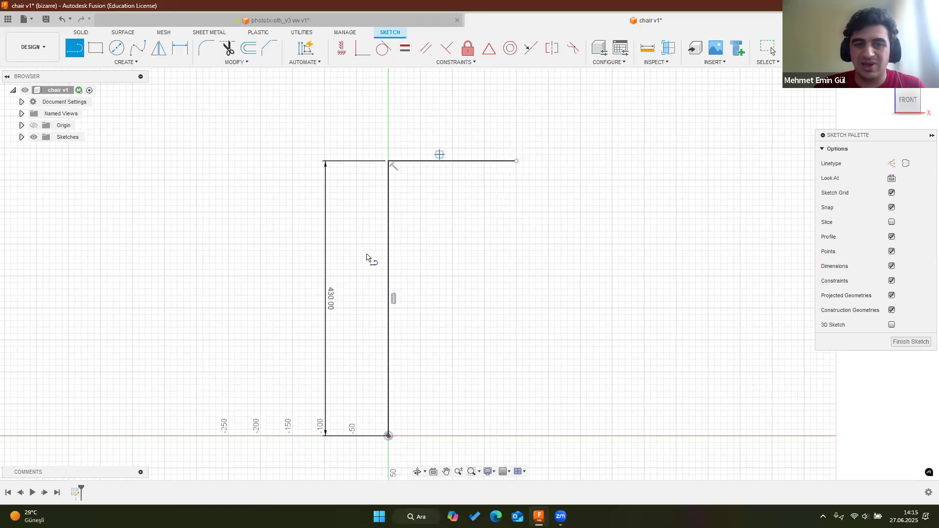
scroll(455, 371, down, 1)
middle_drag(450, 359, 438, 313)
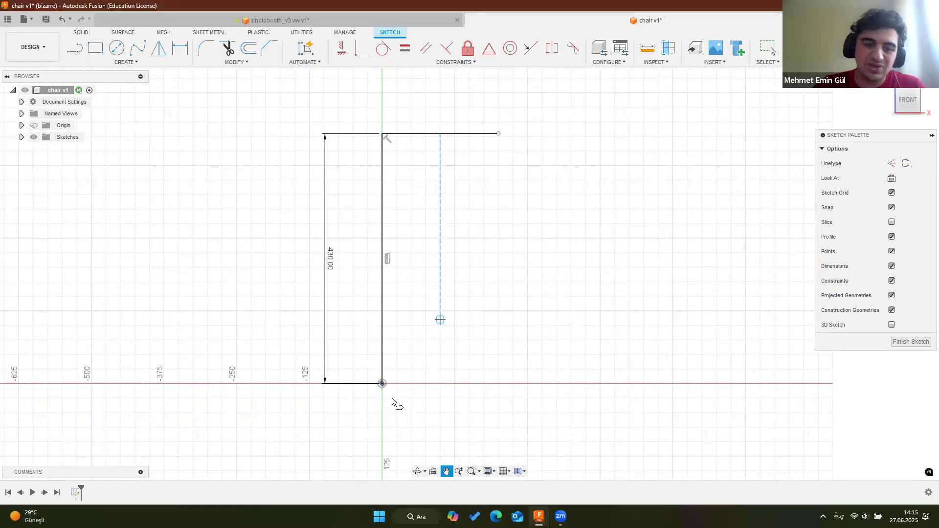
scroll(436, 320, up, 1)
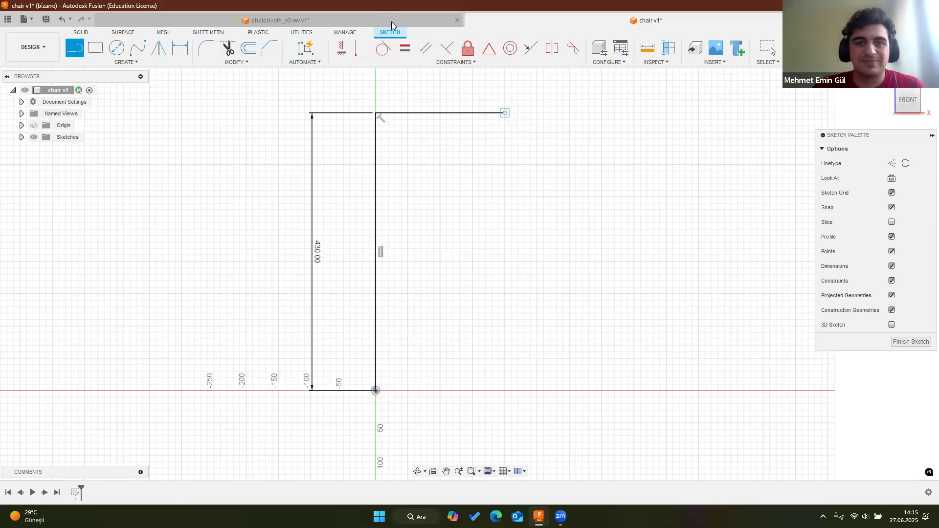
Check the stool's seat and post profile in the photobooth_v3 vvv design, viewed straight on from the back
click(372, 22)
middle_drag(479, 252, 502, 300)
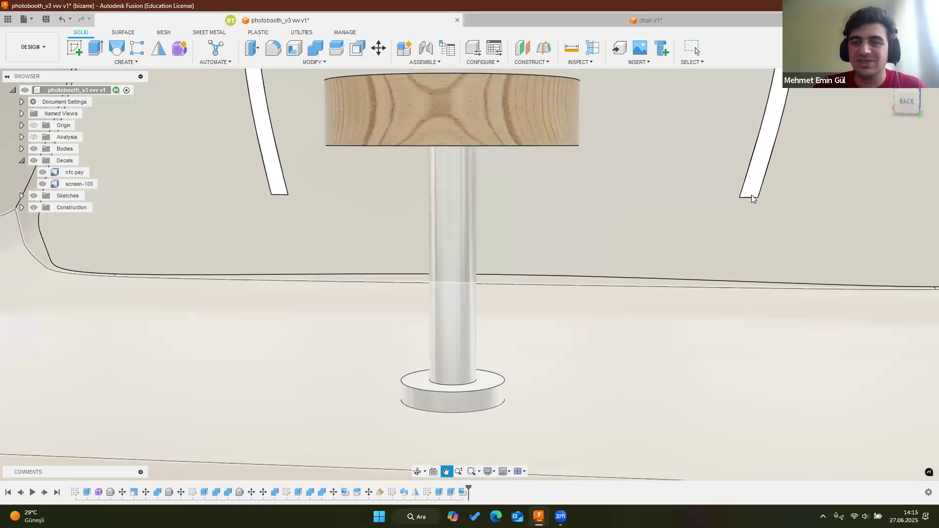
scroll(514, 297, up, 1)
click(907, 109)
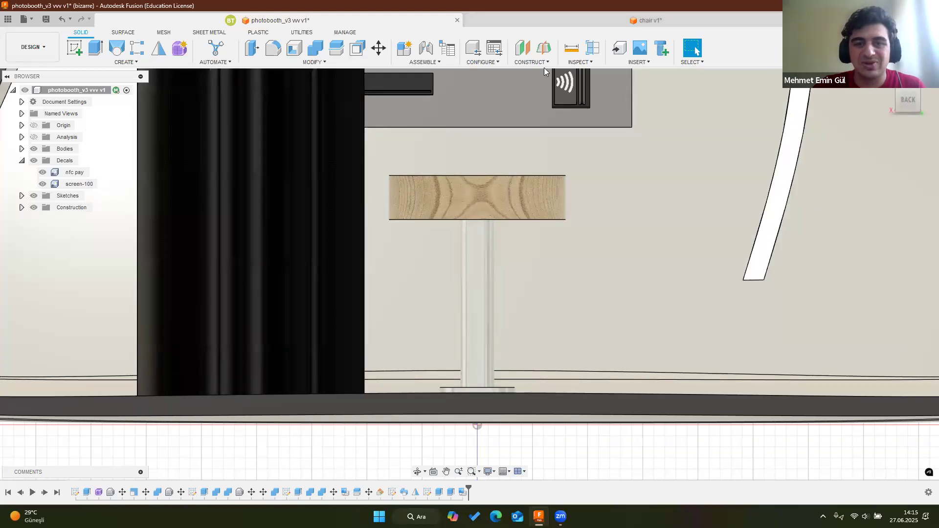
Return to the chair design's sketch and draw a 100 mm vertical line down from the outer end of the seat's top line
key(ctrl+Tab)
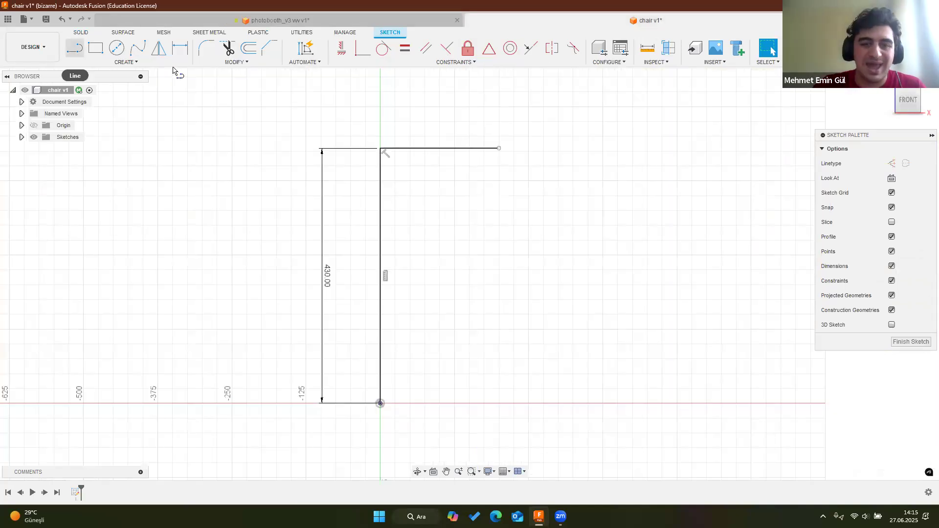
key(l)
click(499, 148)
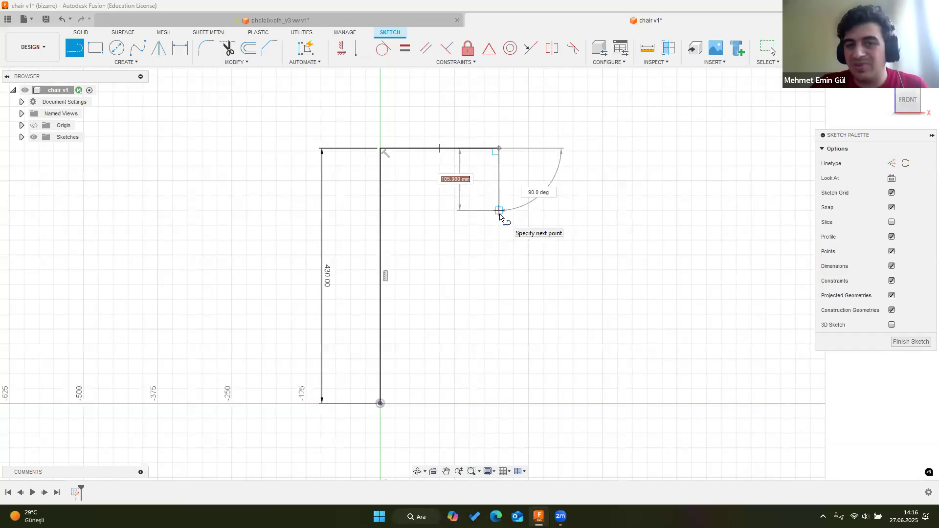
text(1)
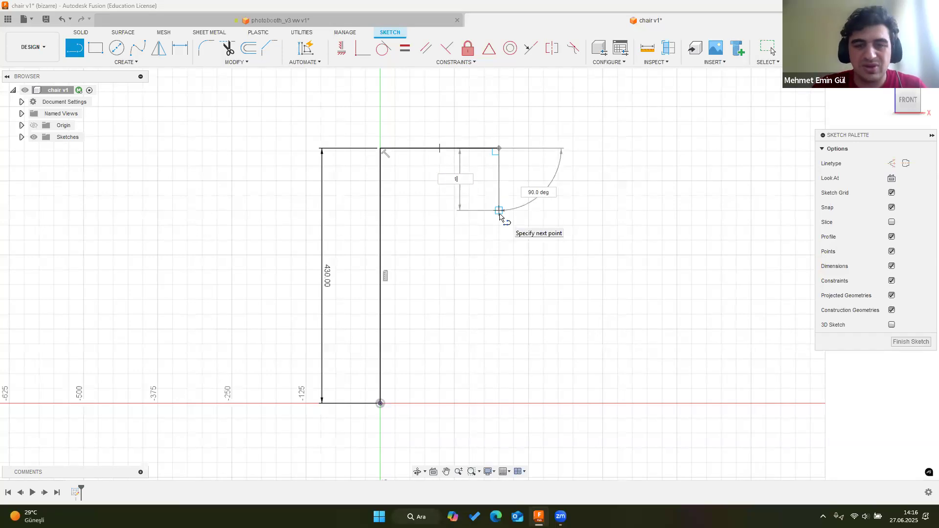
text(00)
key(Return)
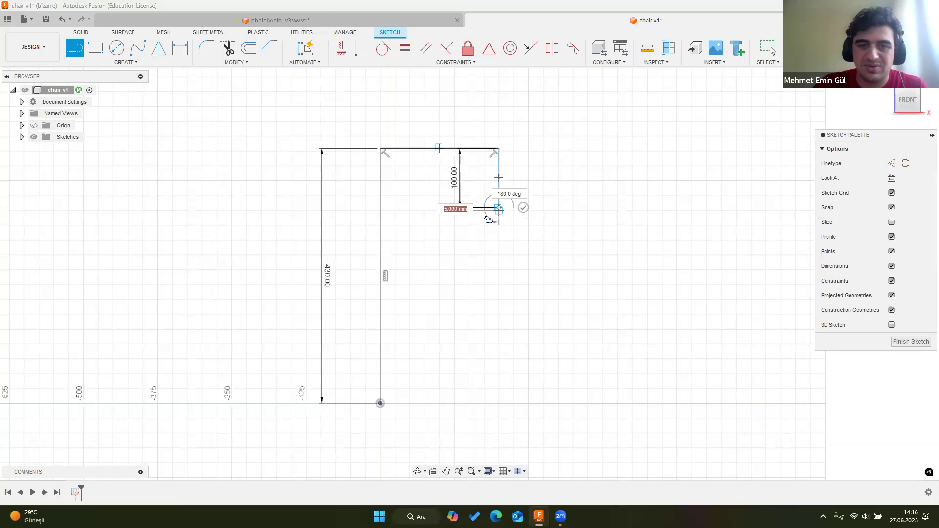
Continue with a 175 mm horizontal line inward for the seat's underside and a vertical line down to just above the ground for the post
drag(438, 211, 392, 211)
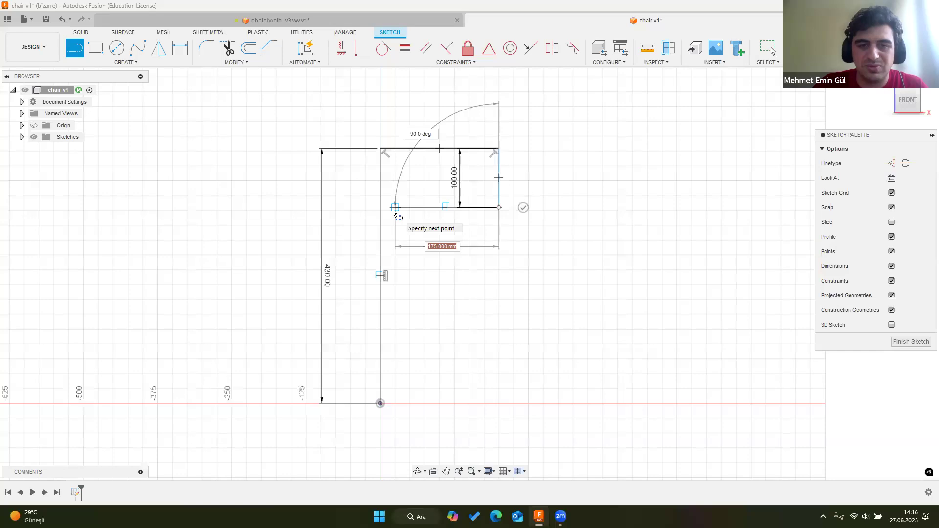
click(392, 212)
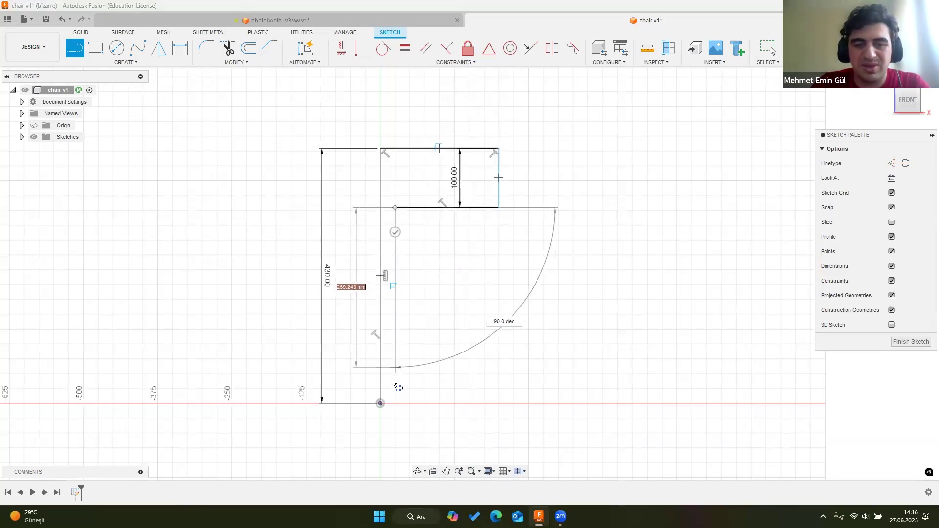
click(394, 389)
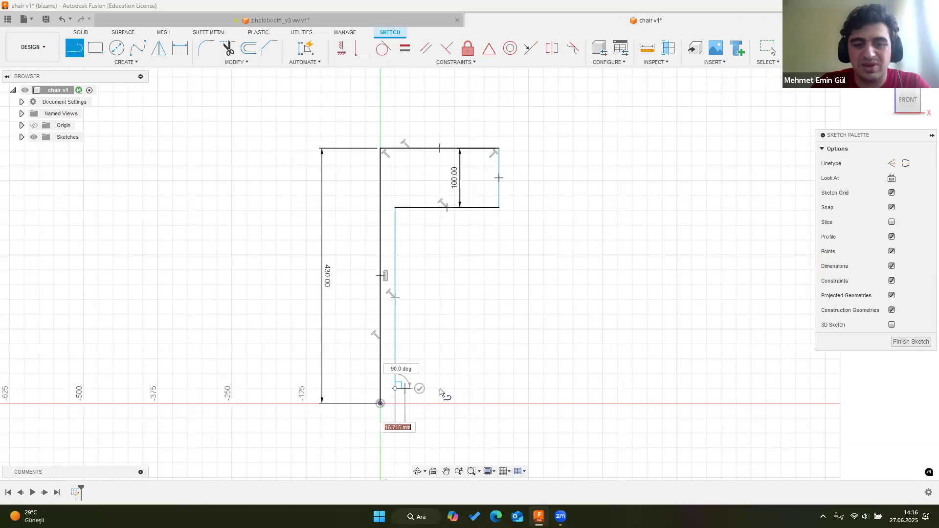
Outline the thin base outward and back to the origin to close the stool's half profile, and finish the sketch
click(441, 406)
click(440, 404)
click(380, 403)
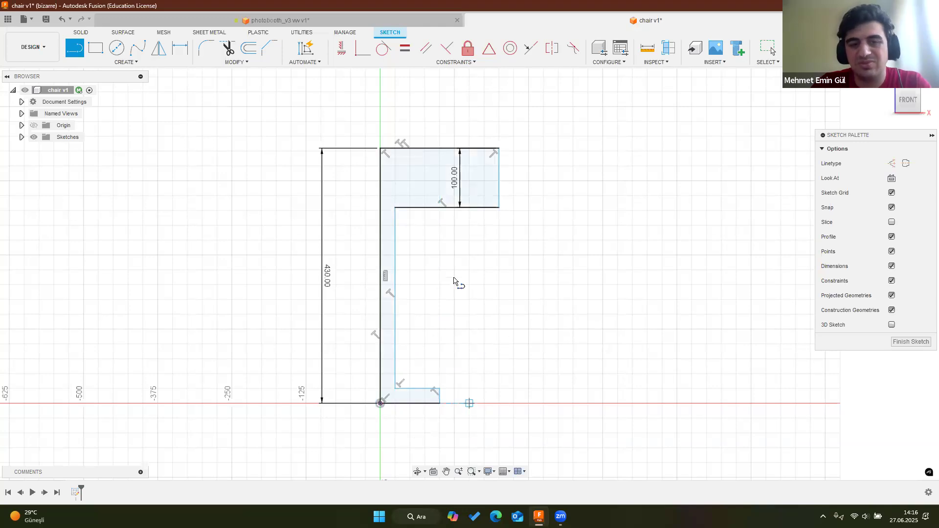
scroll(455, 267, down, 3)
click(798, 49)
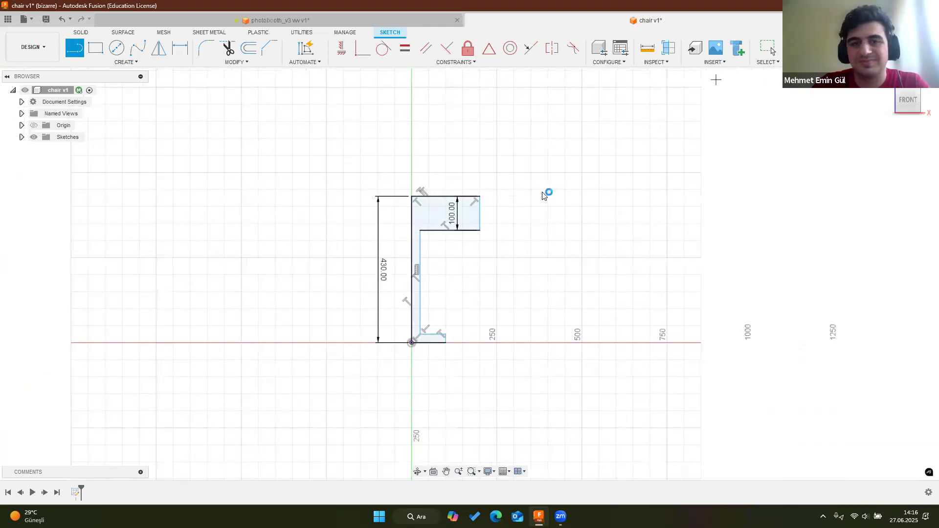
Set up a Revolve of the closed half profile with its long vertical line as the axis
scroll(545, 192, down, 3)
scroll(550, 169, down, 2)
shift+middle_drag(550, 169, 421, 142)
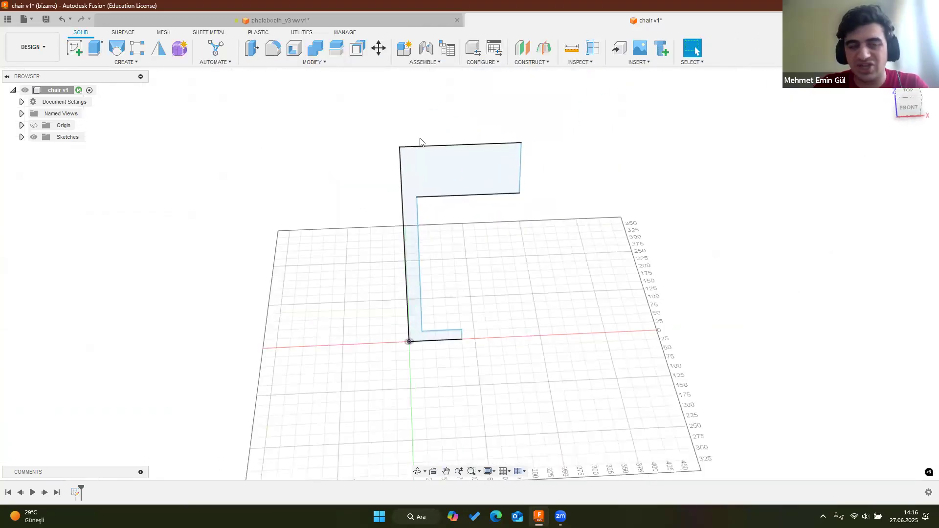
click(126, 62)
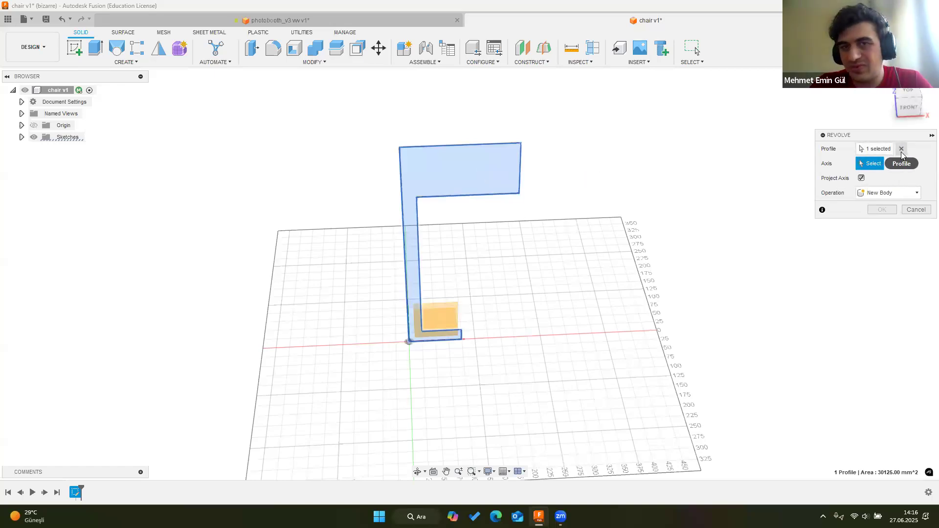
click(406, 173)
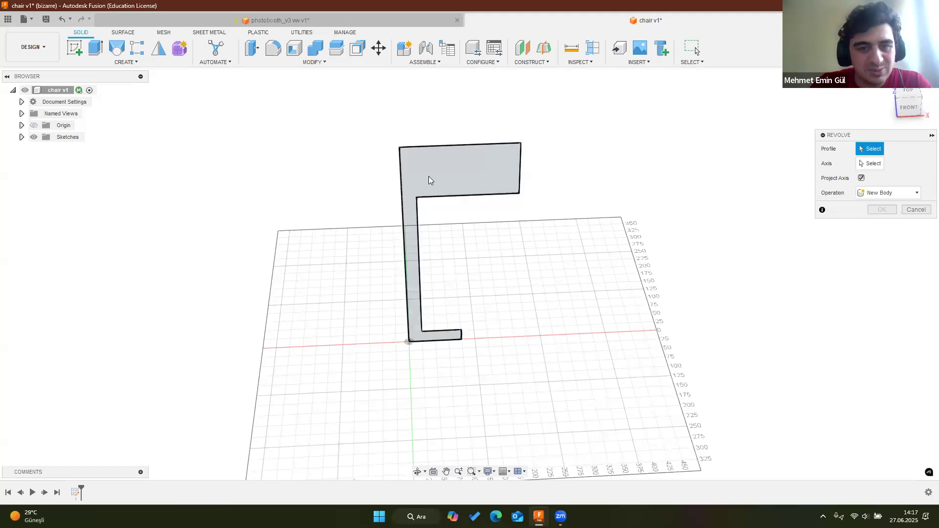
click(428, 180)
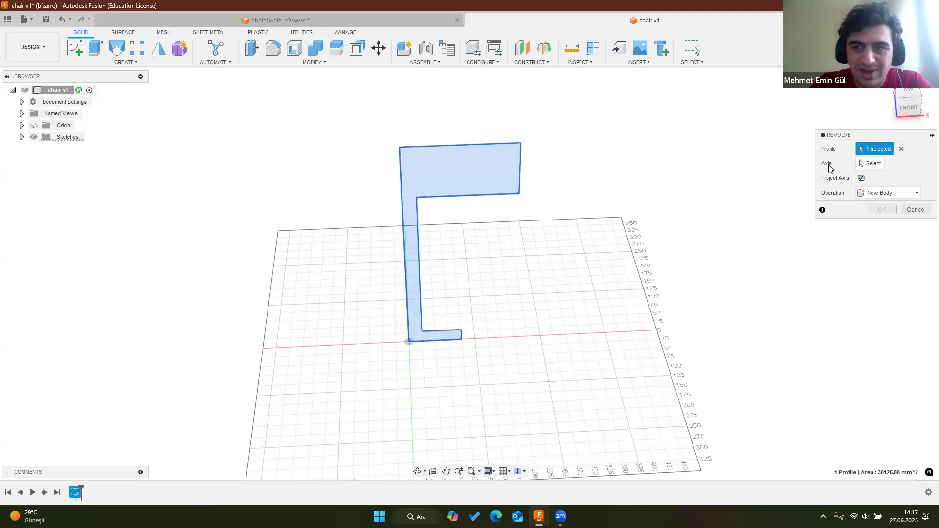
click(876, 164)
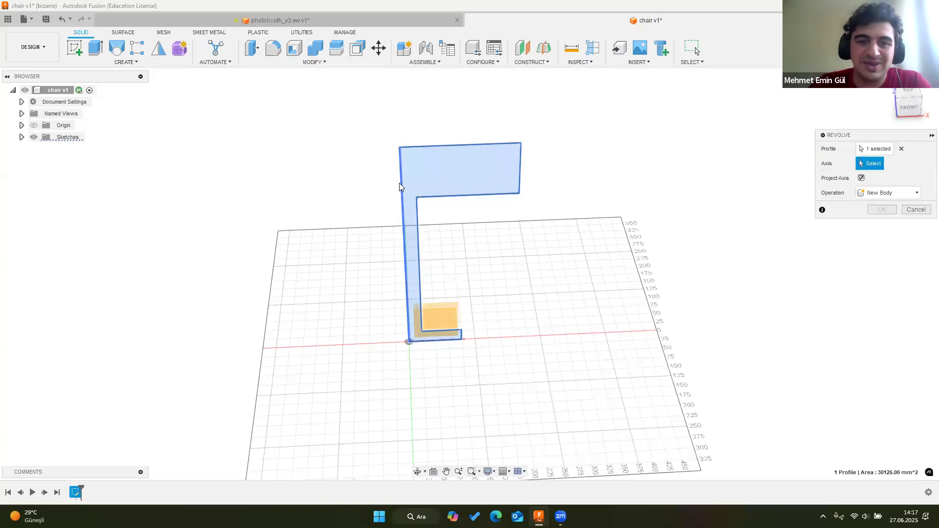
shift+middle_drag(391, 203, 395, 211)
scroll(402, 215, up, 5)
click(405, 218)
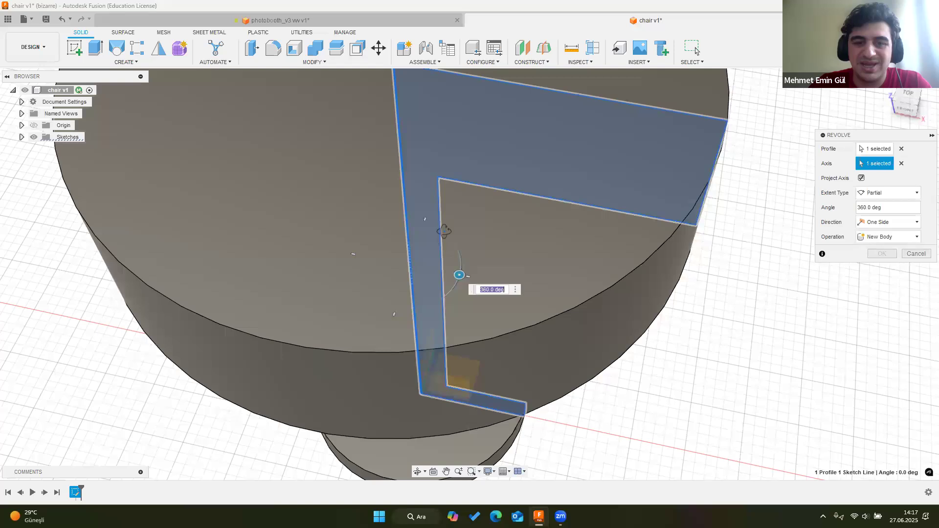
Complete the stool's revolve as a new body with a one-sided partial extent of 360 degrees
scroll(404, 217, down, 5)
shift+middle_drag(390, 288, 373, 167)
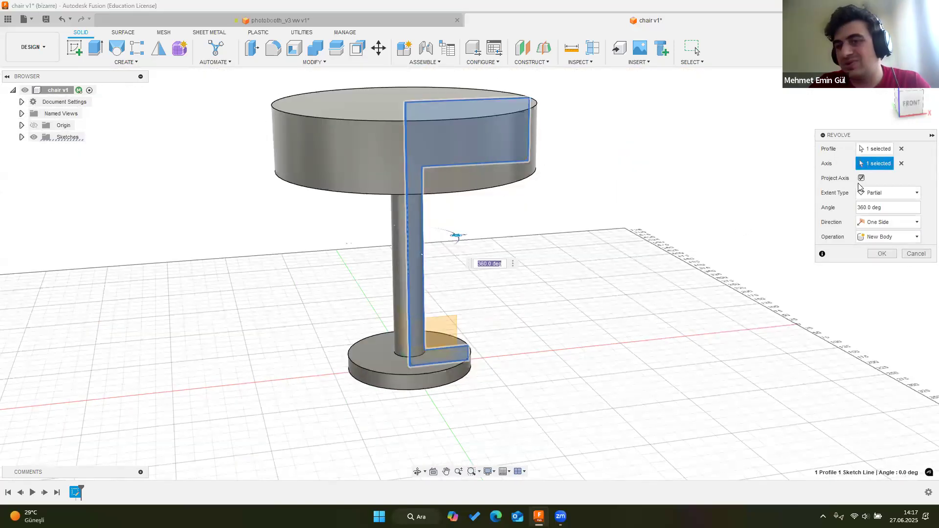
click(889, 195)
click(890, 194)
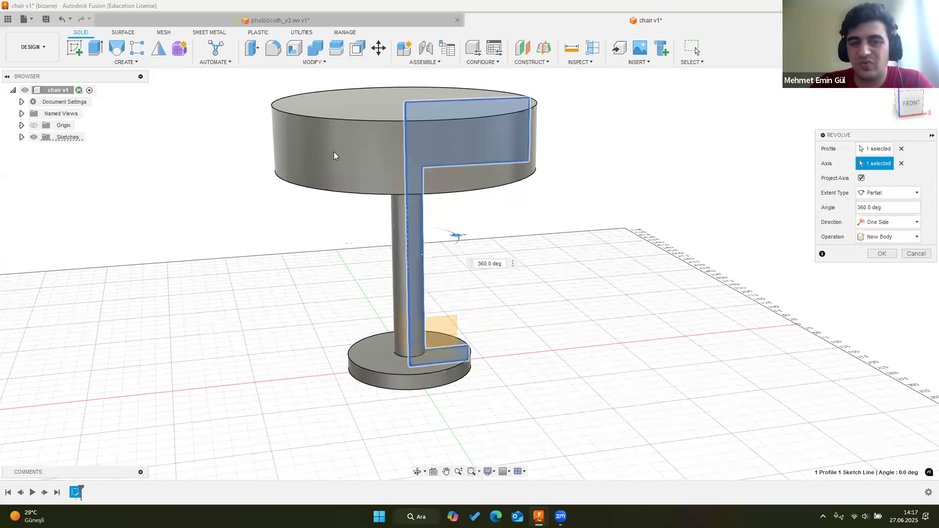
click(883, 240)
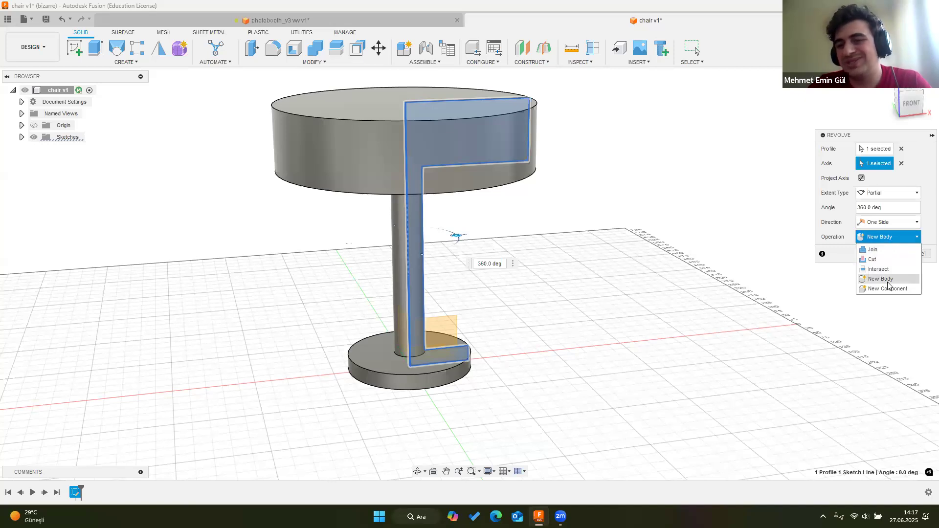
click(899, 235)
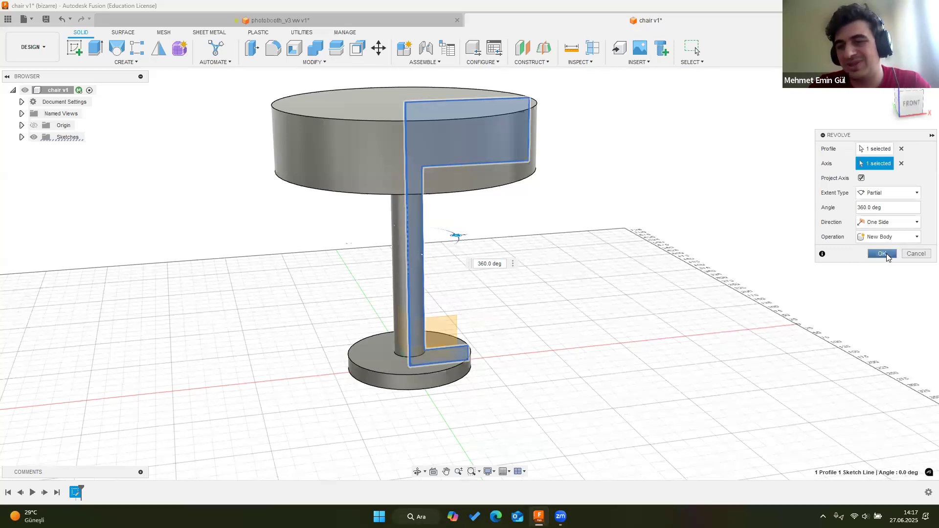
click(882, 254)
Save the chair design with the version description "User Saved"
shift+middle_drag(648, 274, 495, 259)
scroll(575, 256, down, 5)
scroll(495, 259, up, 3)
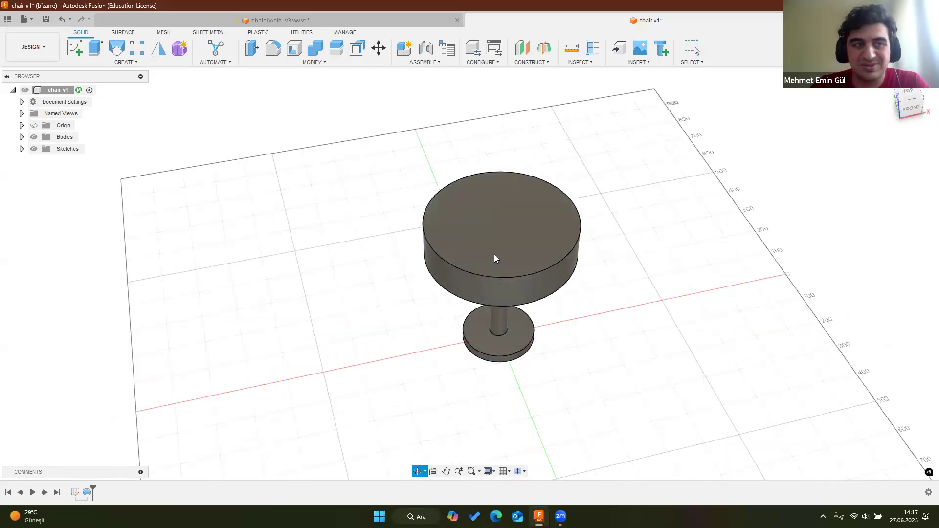
click(45, 19)
click(466, 276)
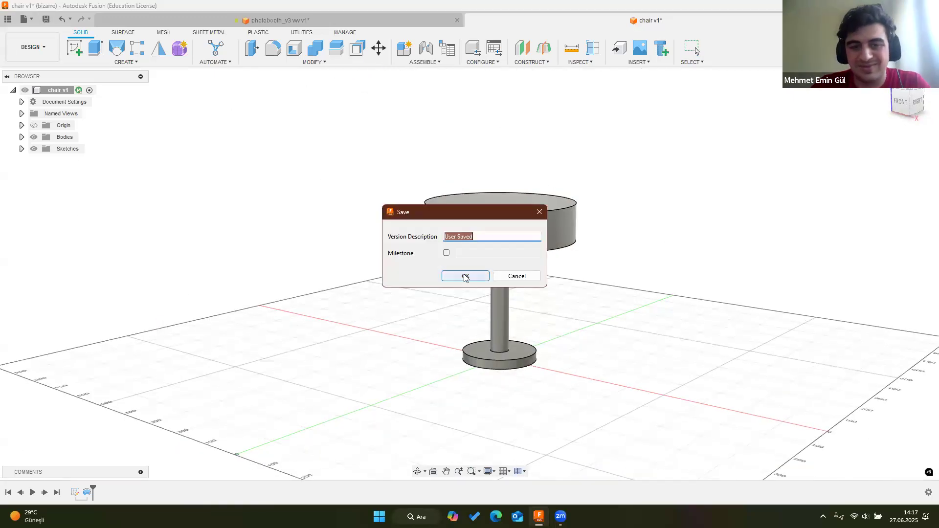
shift+middle_drag(527, 175, 636, 54)
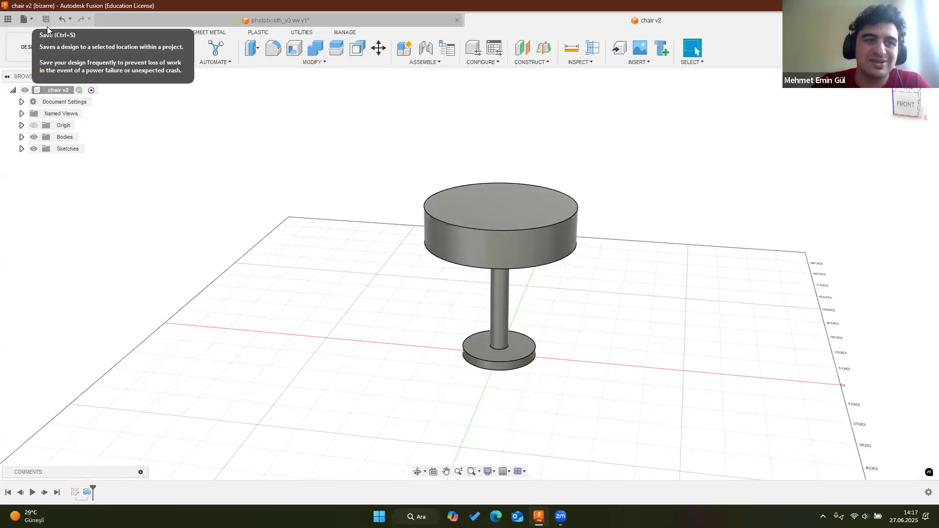
shift+middle_drag(537, 267, 540, 245)
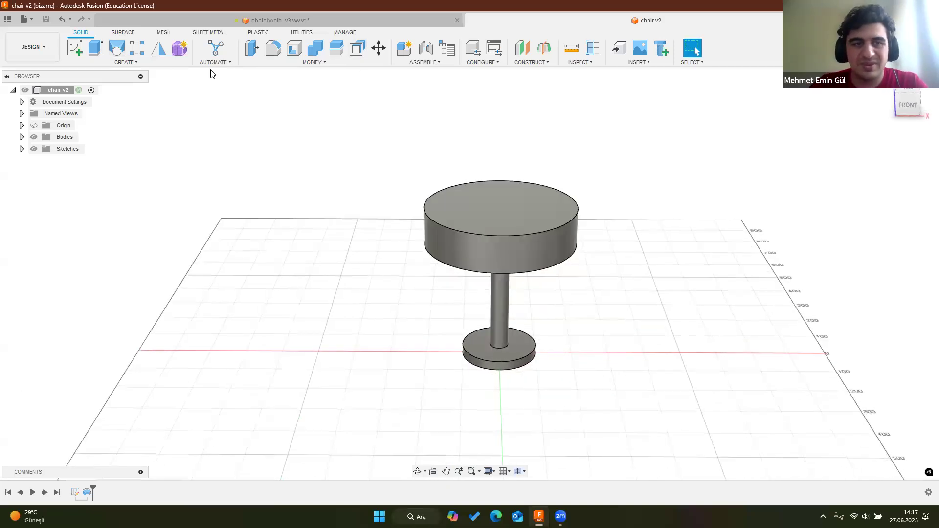
Check the lengths of the screen panel's upper edge and one vertical side edge in the photobooth_v3 vvv design
click(295, 19)
middle_drag(528, 209, 536, 344)
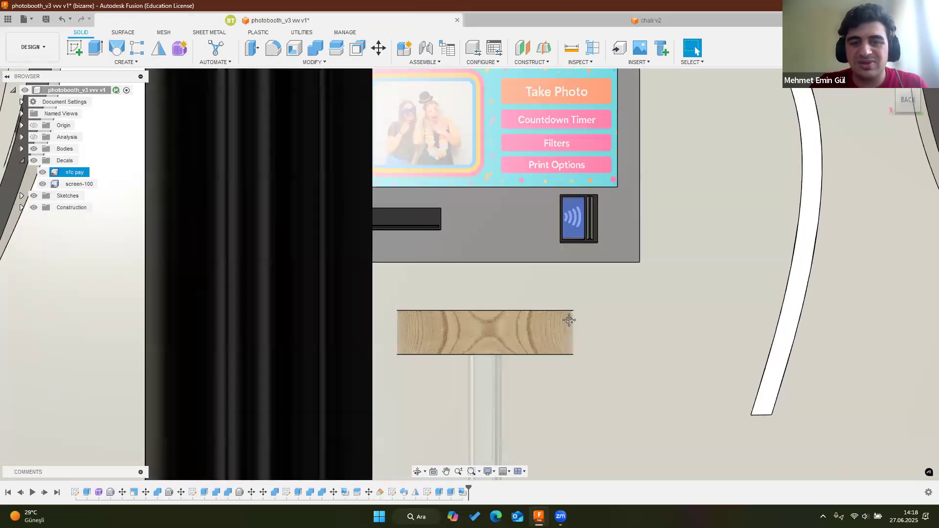
middle_drag(606, 73, 602, 172)
scroll(640, 278, down, 10)
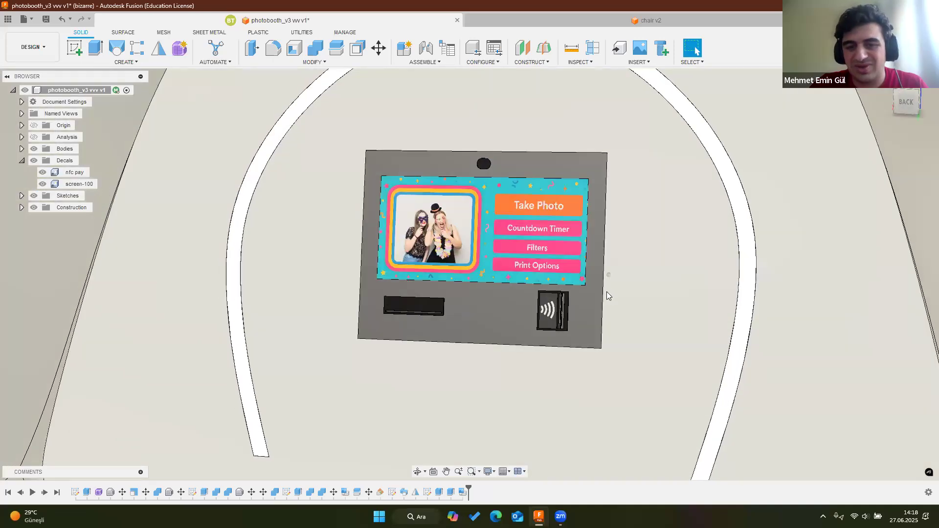
scroll(604, 287, up, 10)
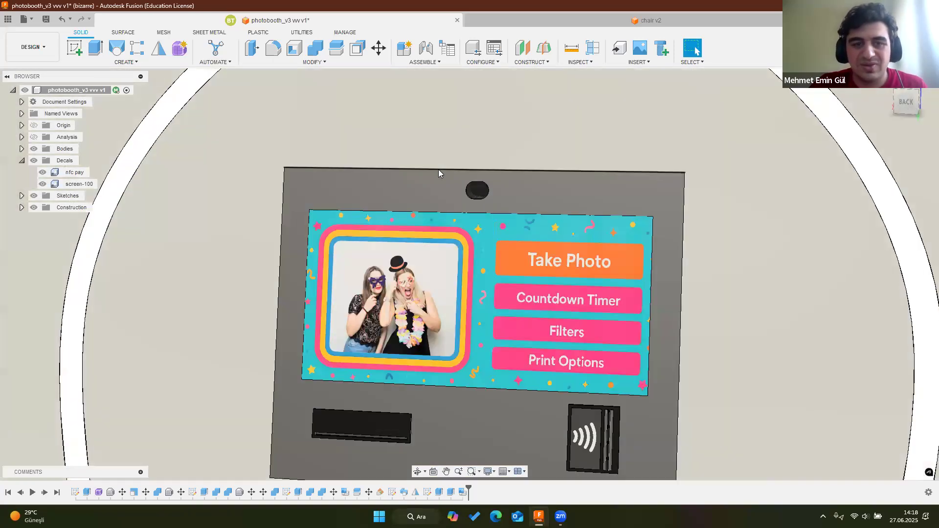
click(439, 169)
middle_drag(583, 182, 561, 155)
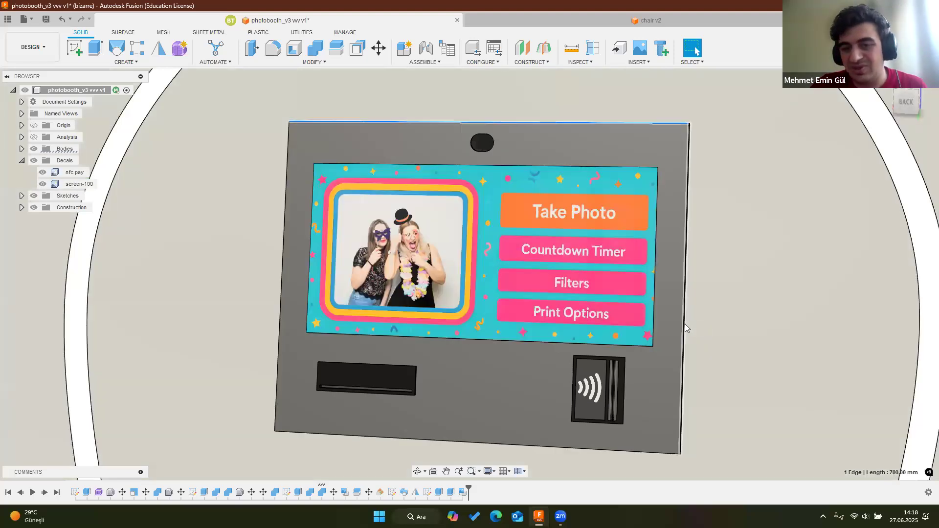
click(687, 327)
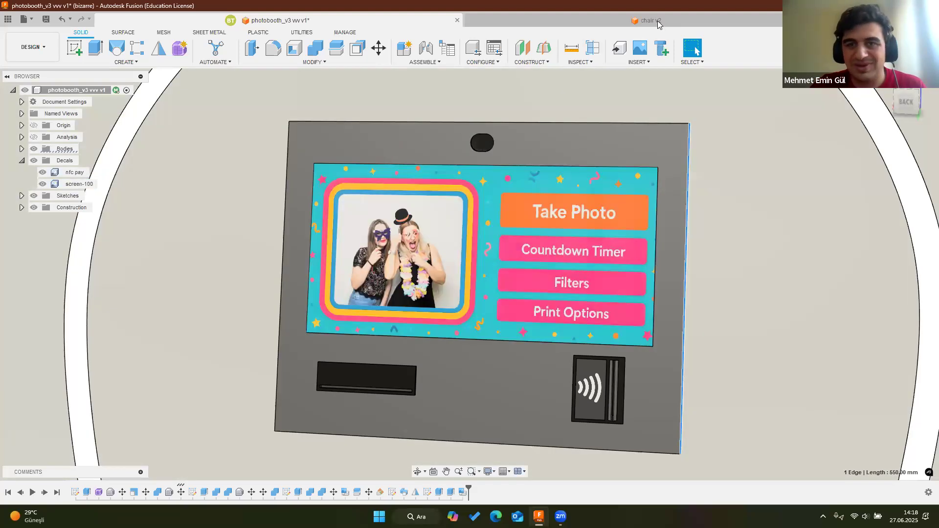
Close the chair design and create a new empty design
click(654, 23)
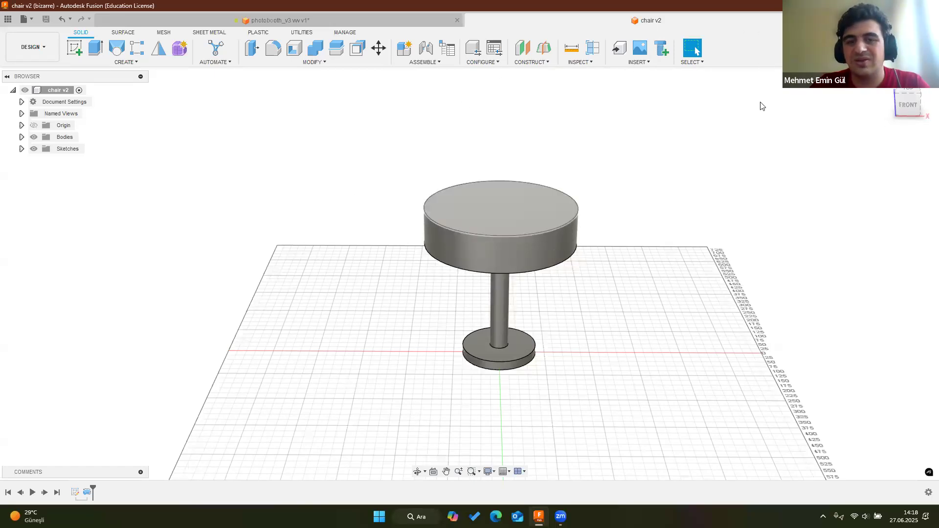
click(828, 20)
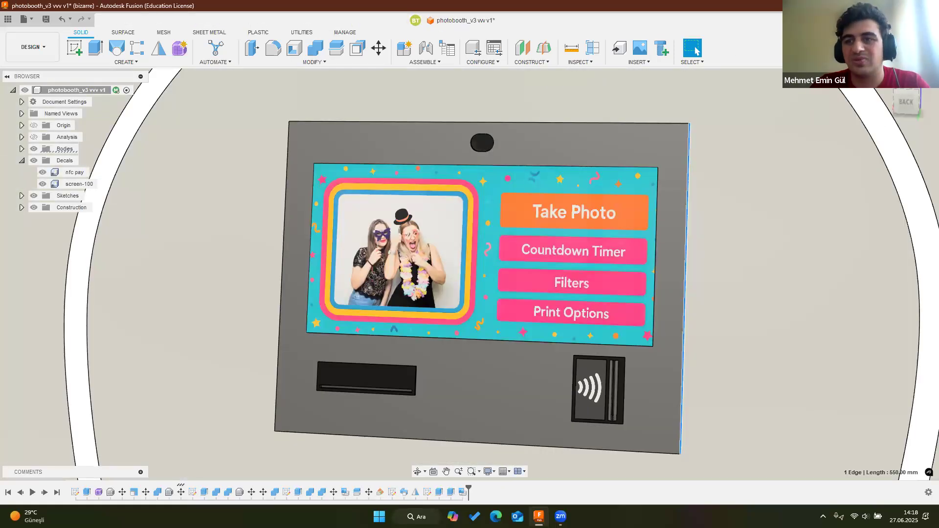
key(ctrl+n)
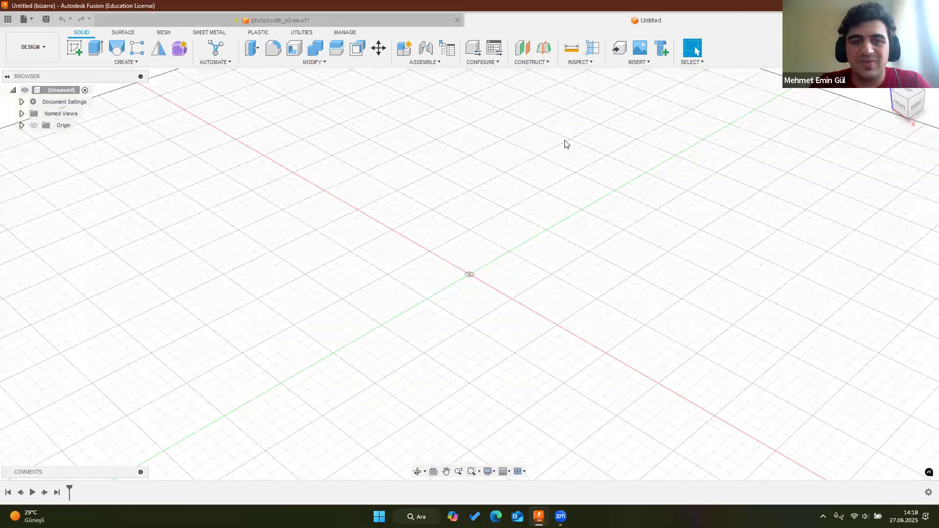
shift+middle_drag(554, 220, 833, 160)
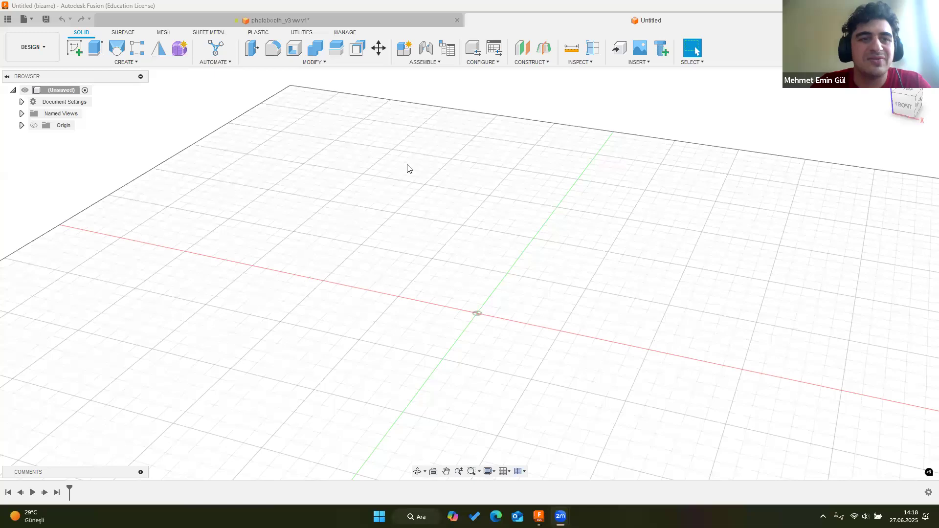
Examine the screen panel's placement inside the booth and the booth's overall shape from the side in the photobooth_v3 vvv design
click(194, 23)
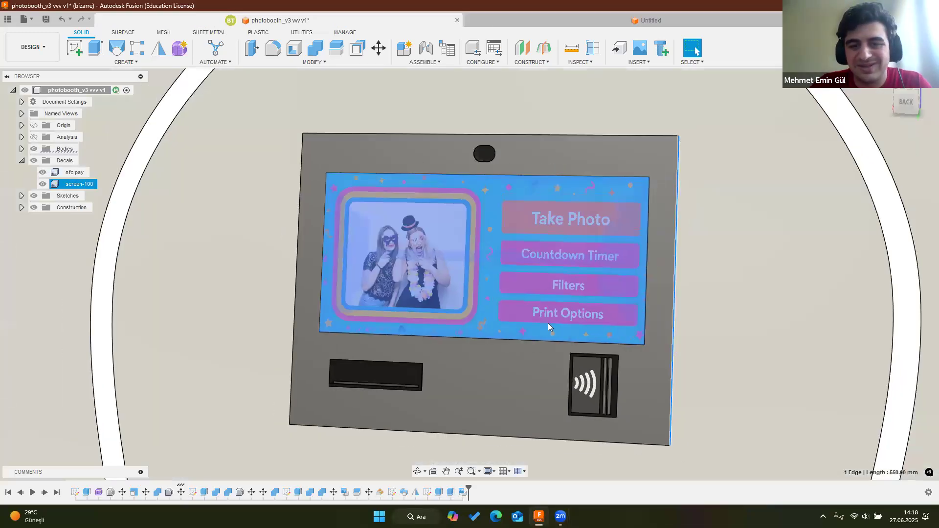
click(645, 20)
click(217, 20)
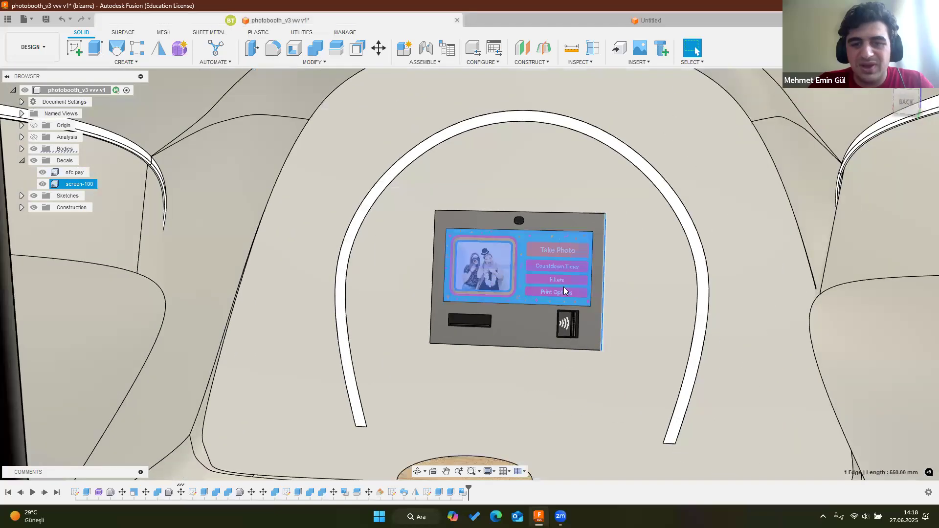
scroll(564, 289, down, 5)
shift+middle_drag(553, 306, 494, 294)
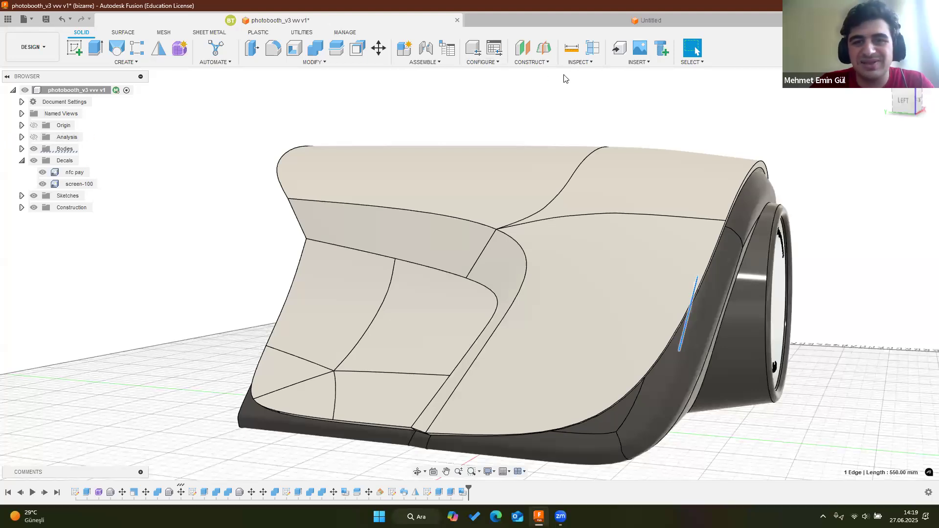
Create a section analysis of the photobooth_v3 vvv model along the YZ plane at 0 mm distance
click(590, 64)
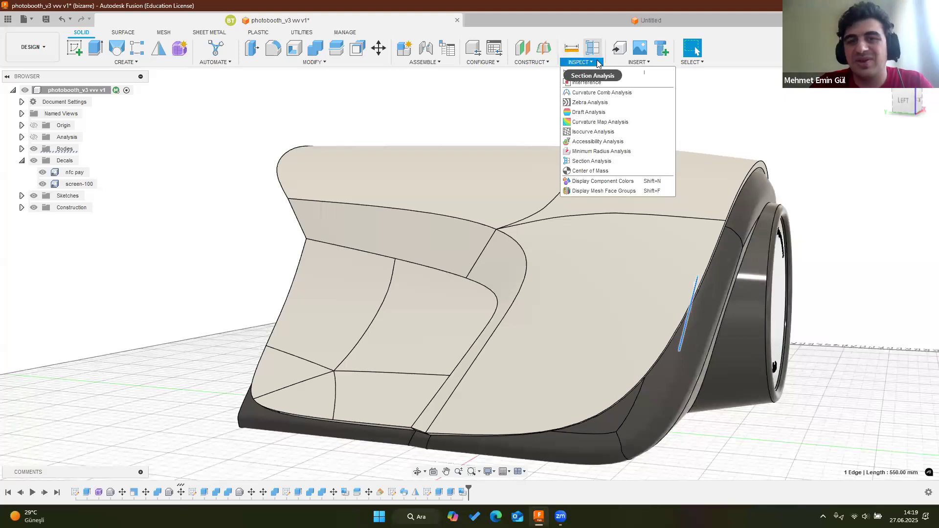
click(605, 165)
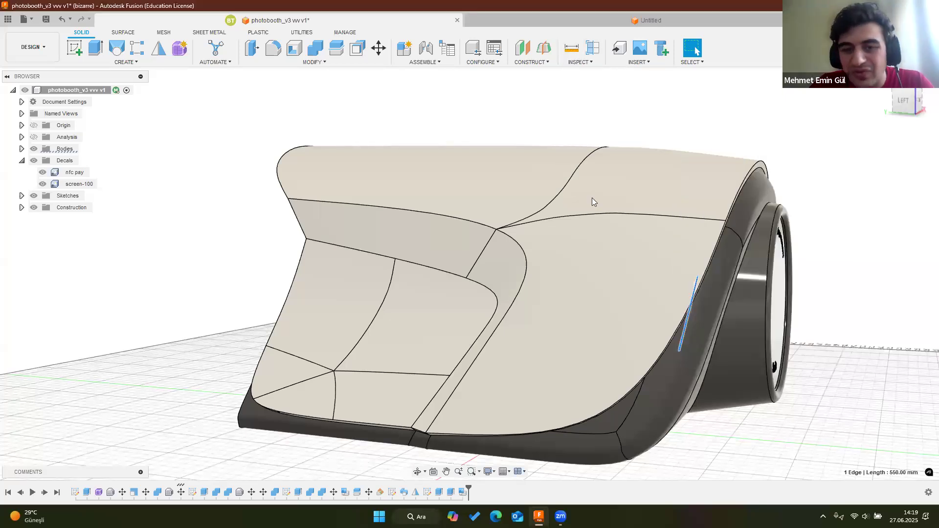
scroll(600, 219, down, 4)
shift+middle_drag(611, 228, 582, 283)
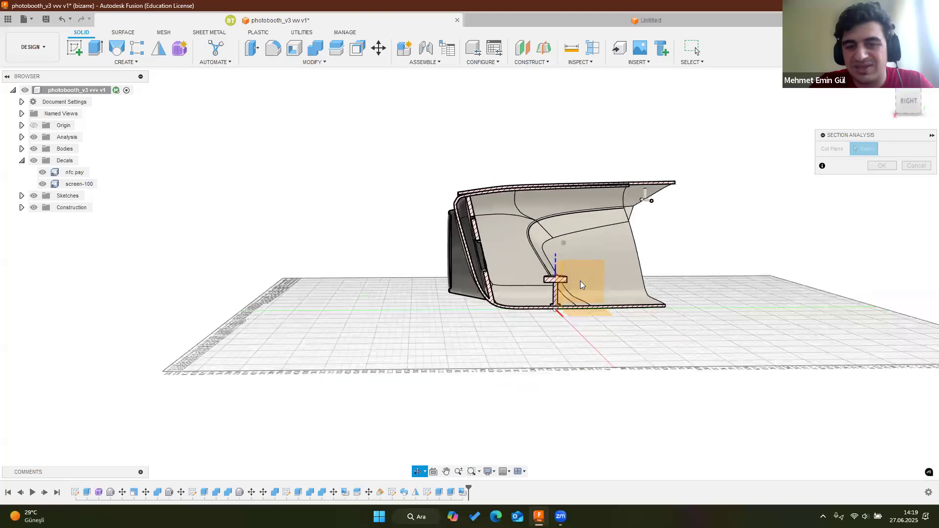
scroll(582, 283, up, 6)
shift+middle_drag(504, 295, 425, 299)
scroll(387, 293, down, 4)
click(425, 302)
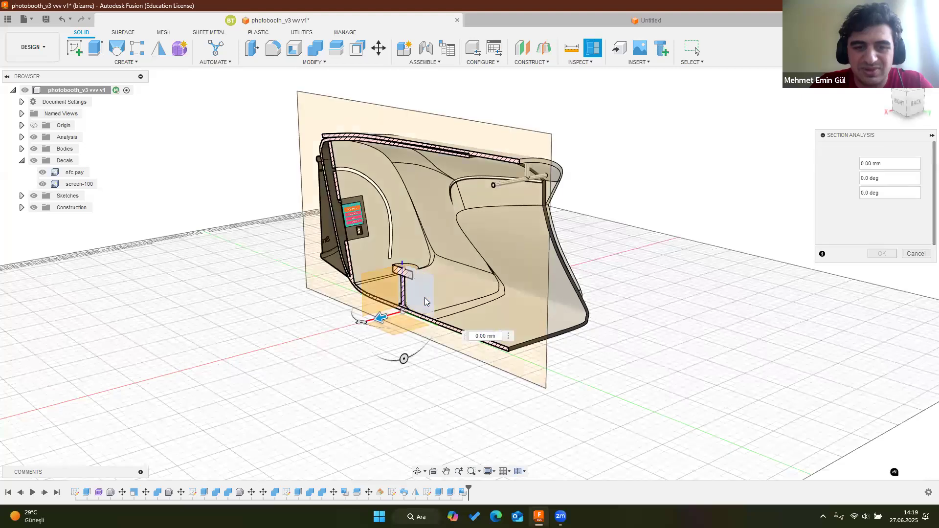
drag(440, 307, 407, 309)
shift+middle_drag(443, 289, 355, 291)
scroll(410, 279, up, 5)
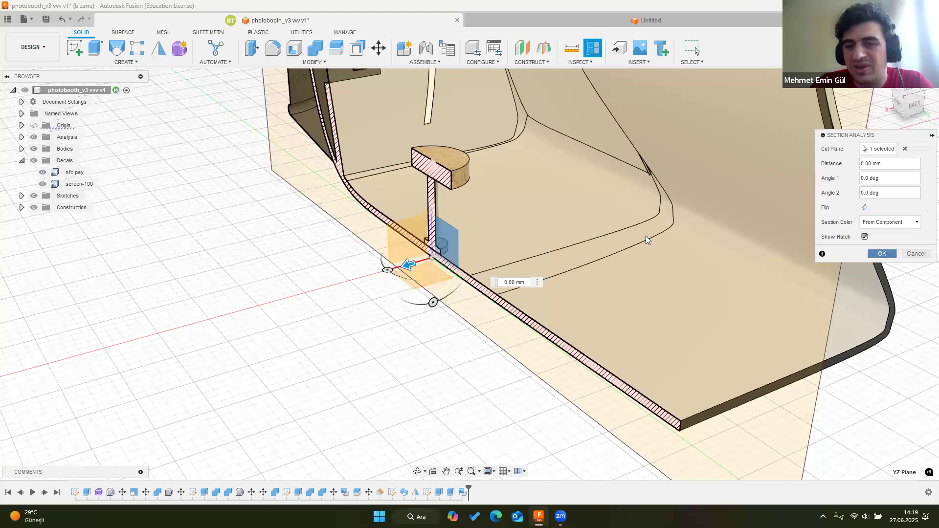
click(881, 253)
Hide the section analysis and show it again to compare the booth with and without the cut
click(33, 137)
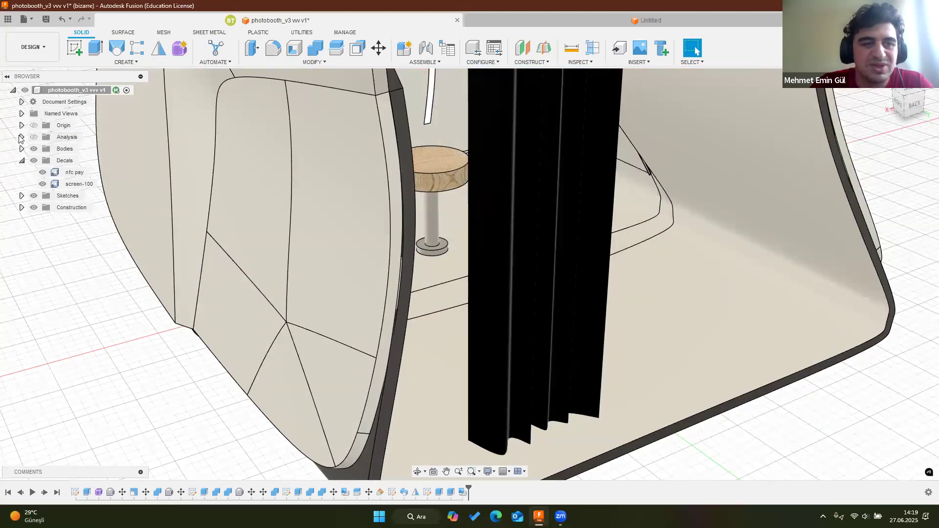
click(22, 138)
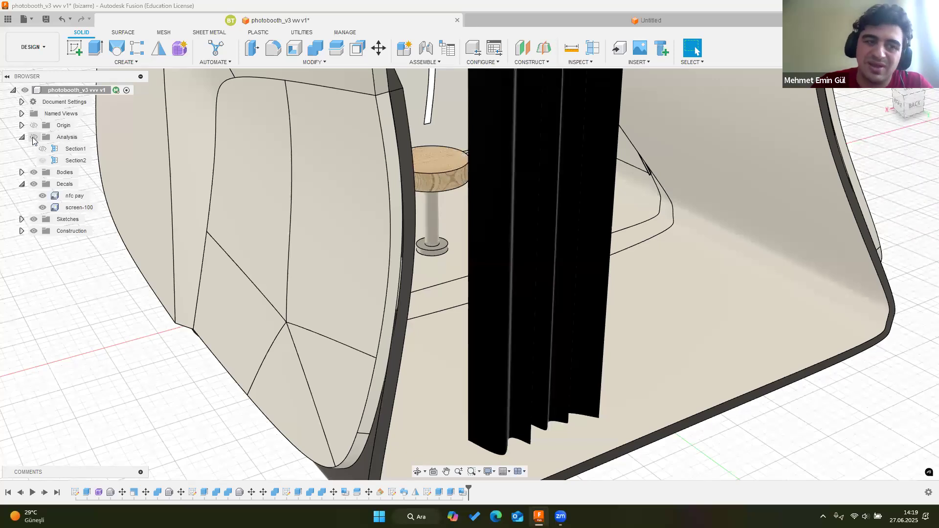
click(33, 137)
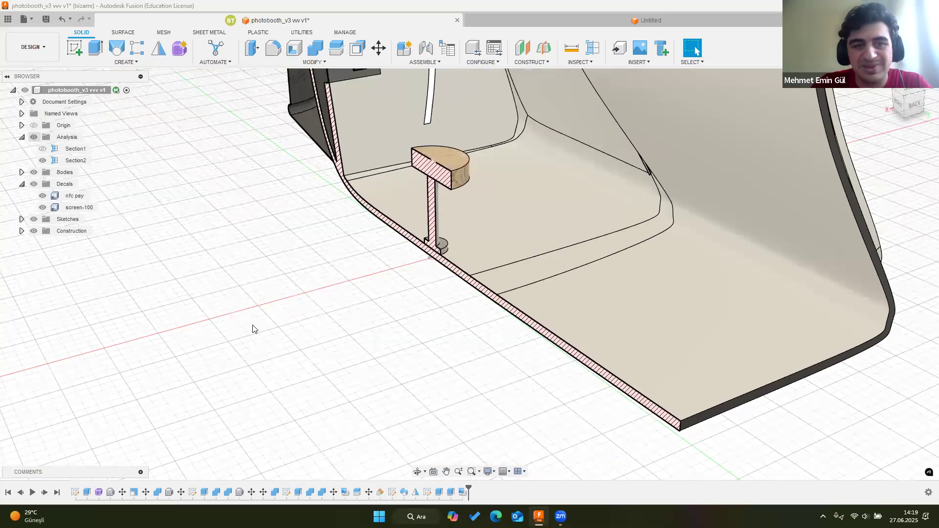
Examine the sectioned booth from the side, checking the tilt and thickness of the screen wall relative to the stool and floor
shift+middle_drag(405, 192, 812, 100)
middle_drag(812, 100, 807, 191)
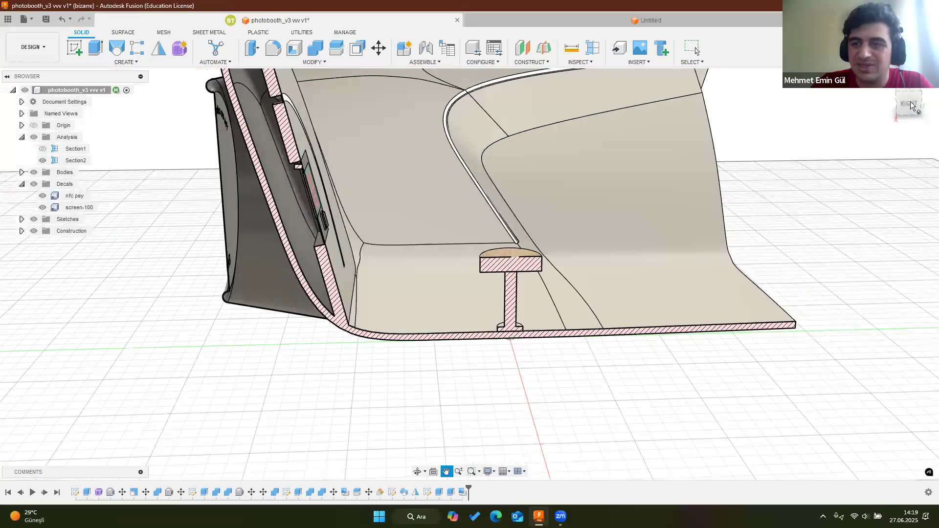
click(908, 104)
scroll(453, 173, down, 1)
middle_drag(453, 172, 439, 76)
middle_drag(434, 269, 410, 351)
shift+middle_drag(261, 174, 399, 300)
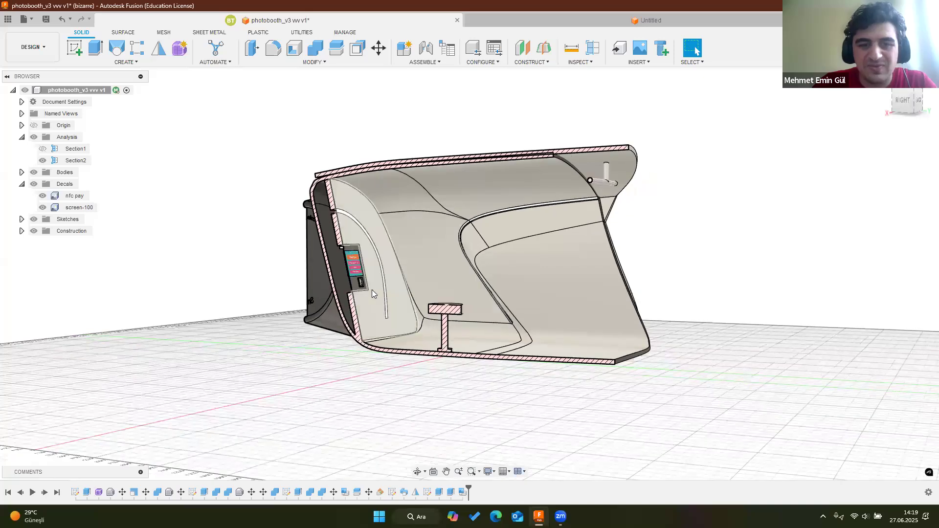
scroll(333, 174, up, 3)
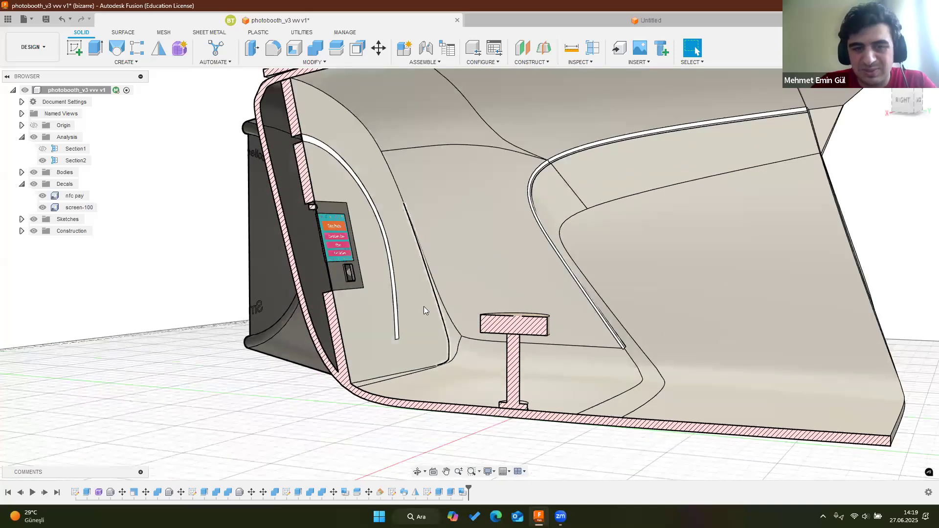
click(903, 100)
scroll(563, 215, up, 3)
middle_drag(577, 222, 670, 210)
scroll(423, 239, down, 5)
shift+middle_drag(414, 239, 425, 283)
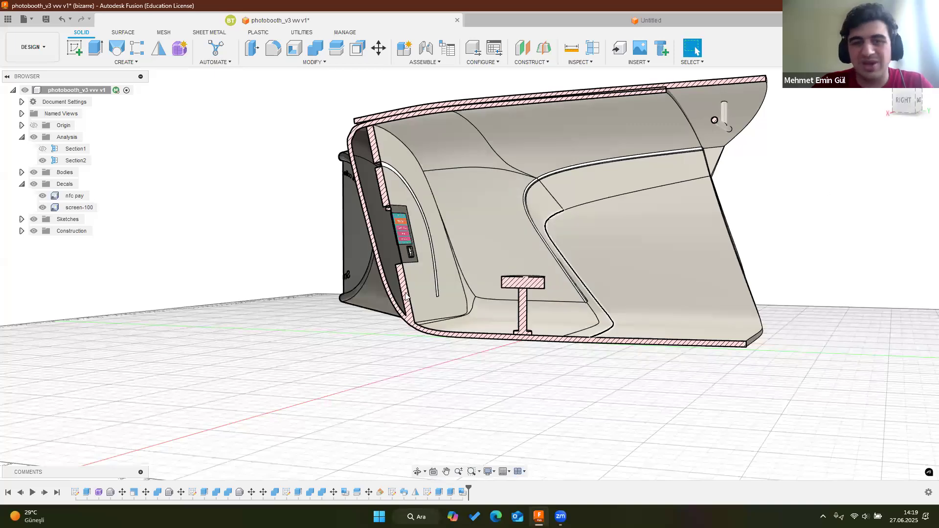
click(903, 100)
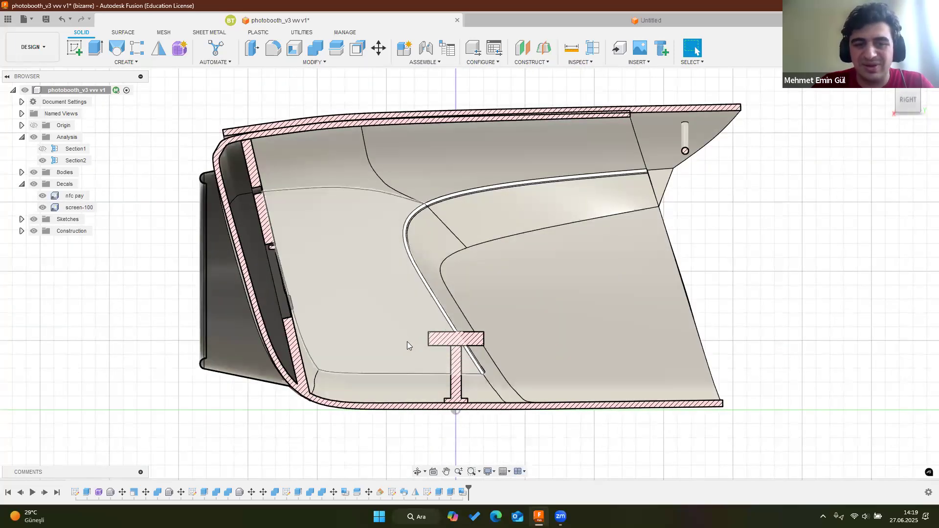
scroll(406, 341, up, 4)
scroll(281, 289, down, 3)
shift+middle_drag(281, 289, 334, 242)
scroll(250, 282, up, 4)
click(319, 270)
shift+middle_drag(378, 296, 307, 251)
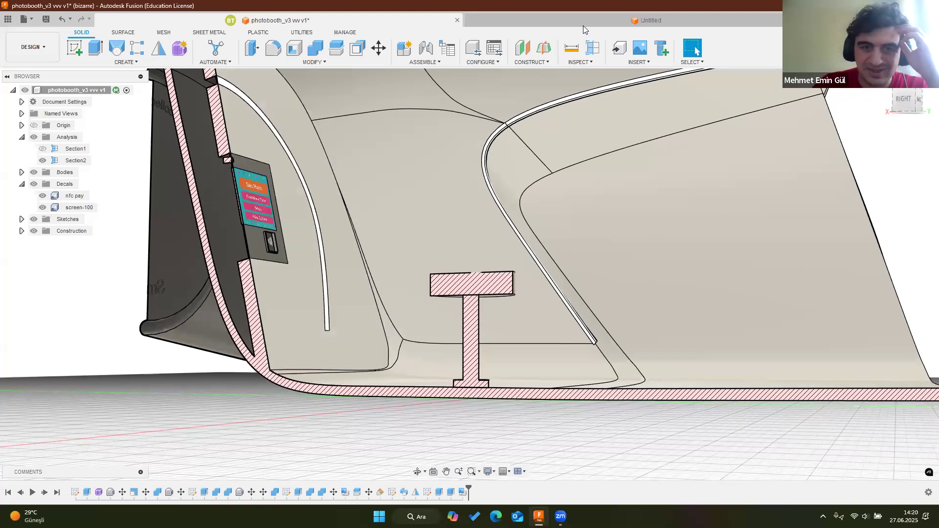
Switch to the untitled empty design and start a sketch on the vertical YZ plane
click(584, 27)
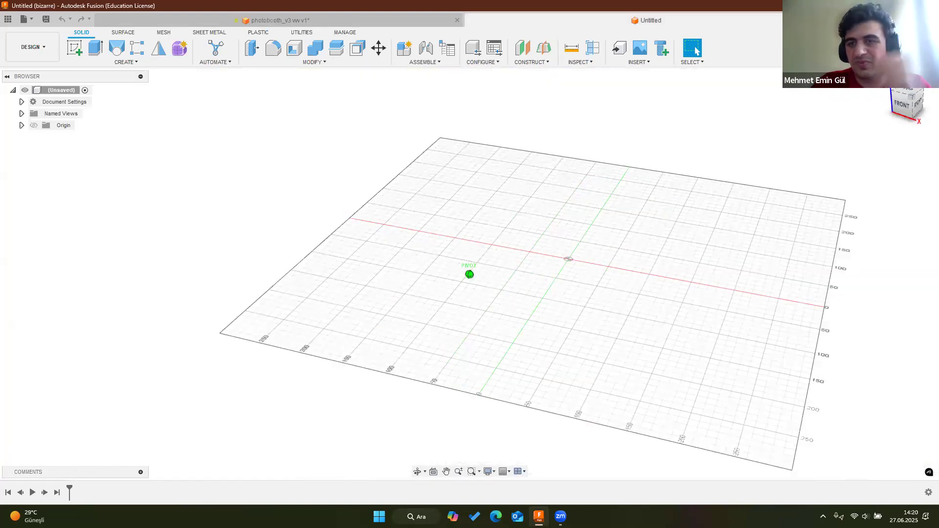
drag(910, 104, 903, 100)
click(913, 101)
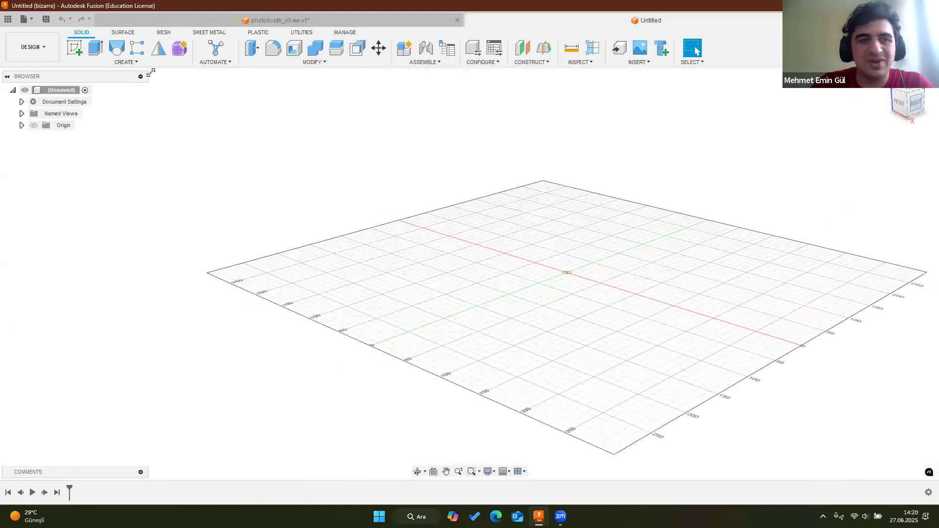
click(87, 50)
click(540, 231)
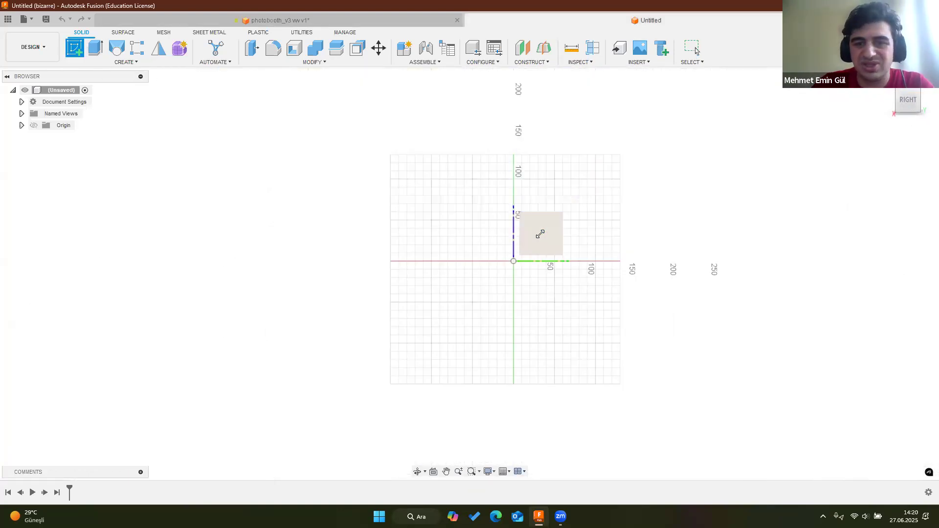
click(519, 229)
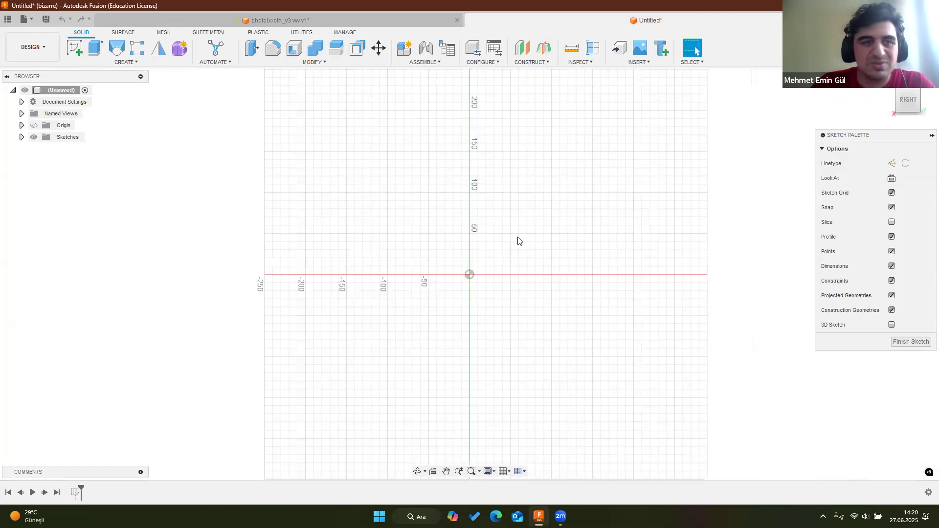
Draw a horizontal line about 50 mm long from the origin along the positive horizontal axis
key(l)
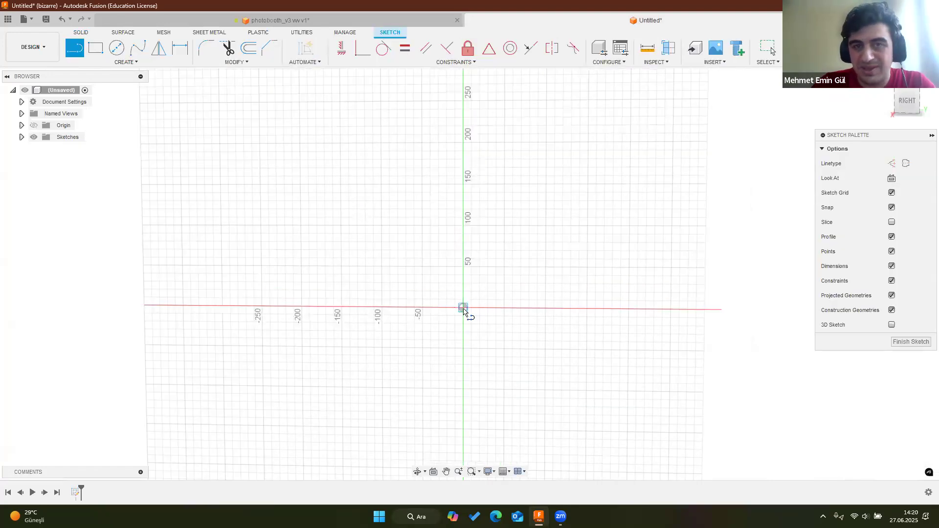
click(463, 308)
click(504, 307)
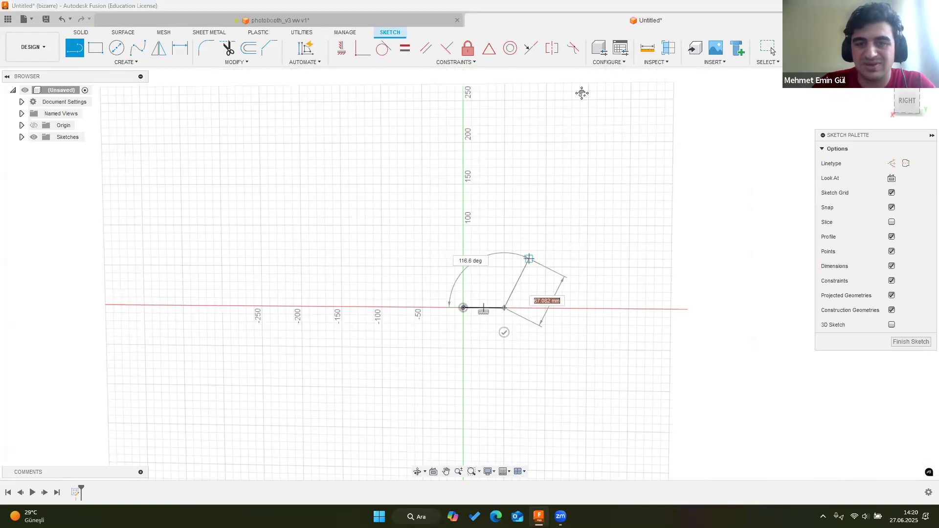
Draw a line about 600 mm long leaning outward at 90+14 degrees from the end of the horizontal base line
scroll(575, 144, down, 3)
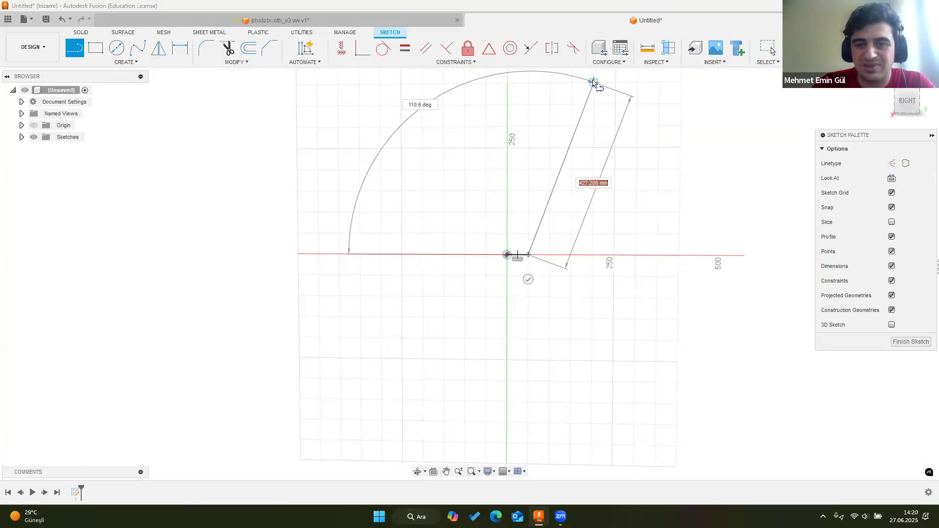
scroll(580, 147, down, 3)
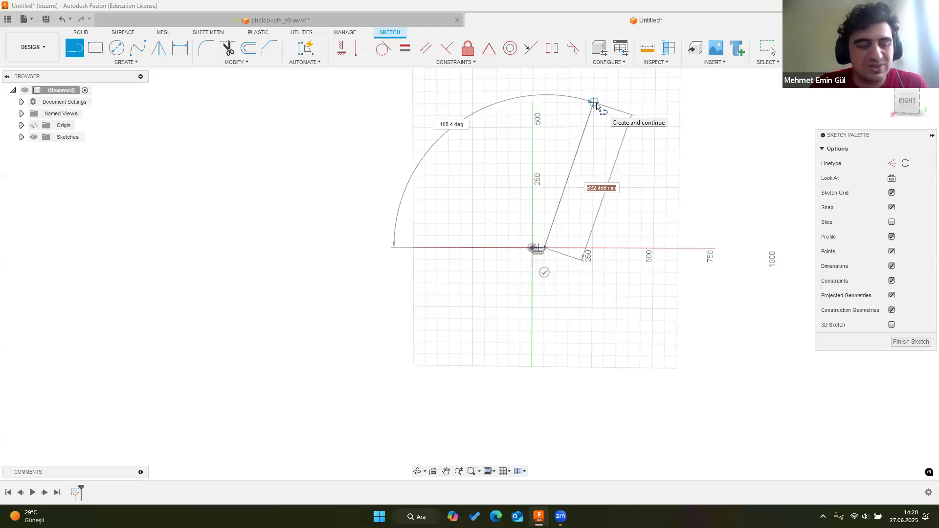
key(Tab)
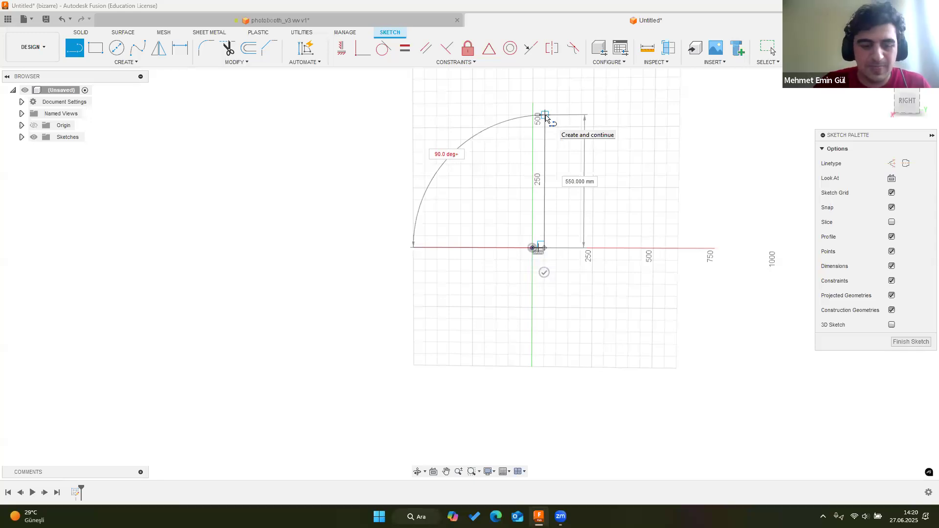
key(Tab)
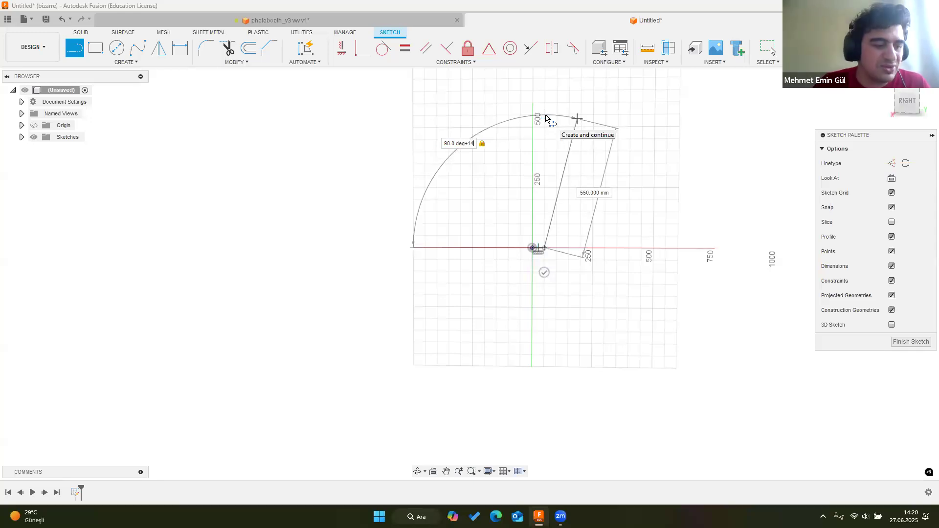
key(Tab)
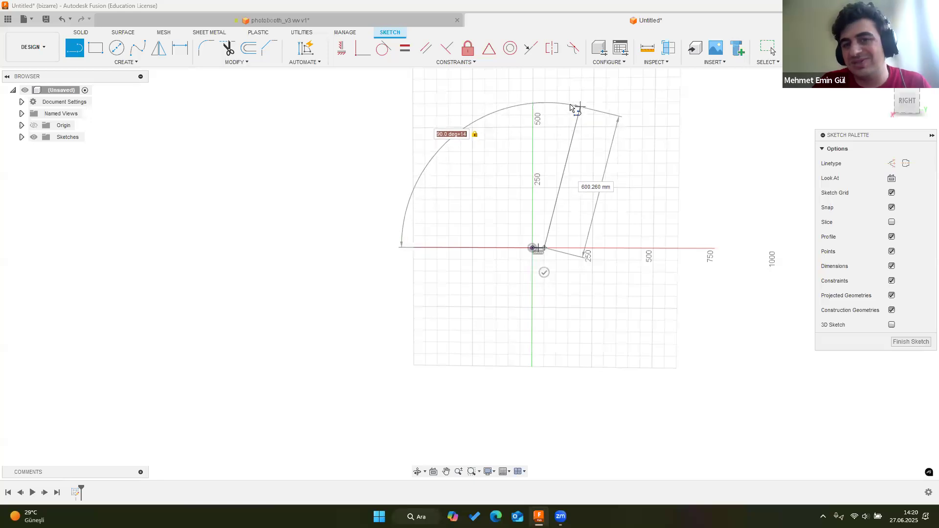
click(572, 107)
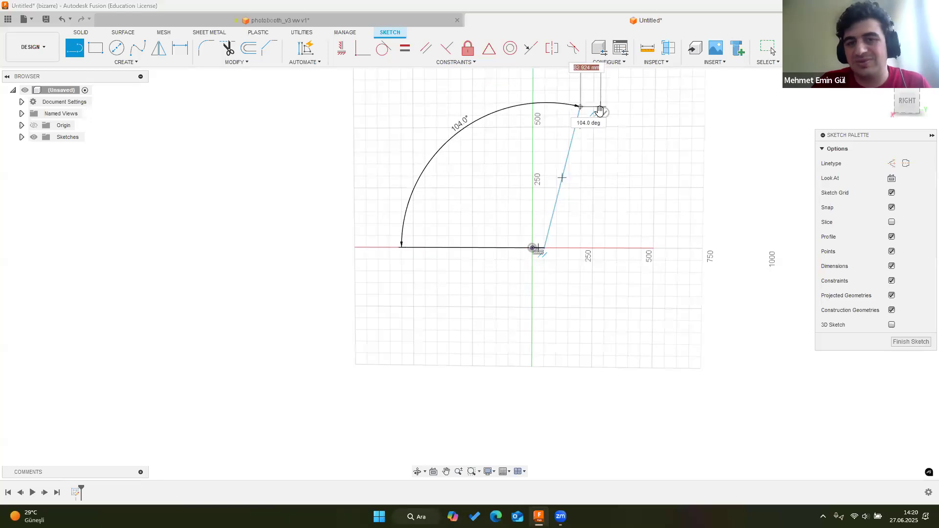
click(604, 113)
scroll(529, 263, up, 3)
middle_drag(528, 264, 485, 380)
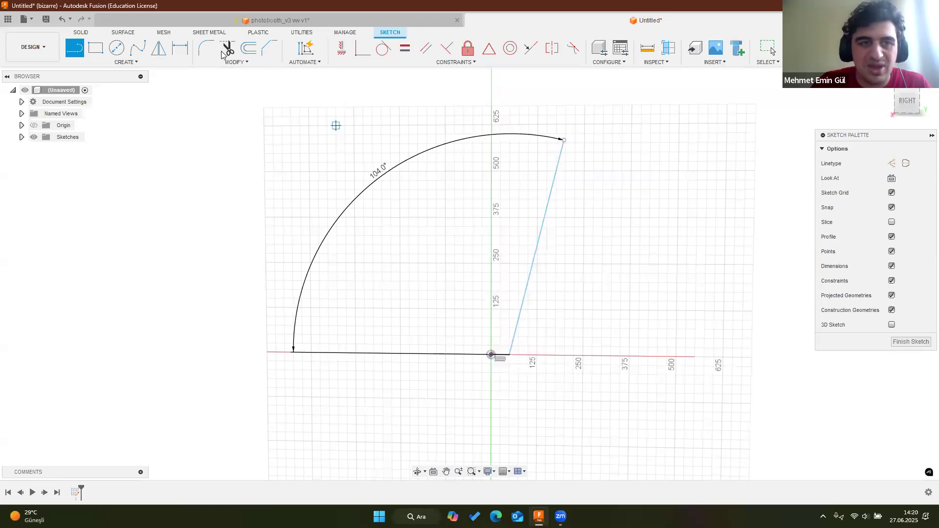
key(Escape)
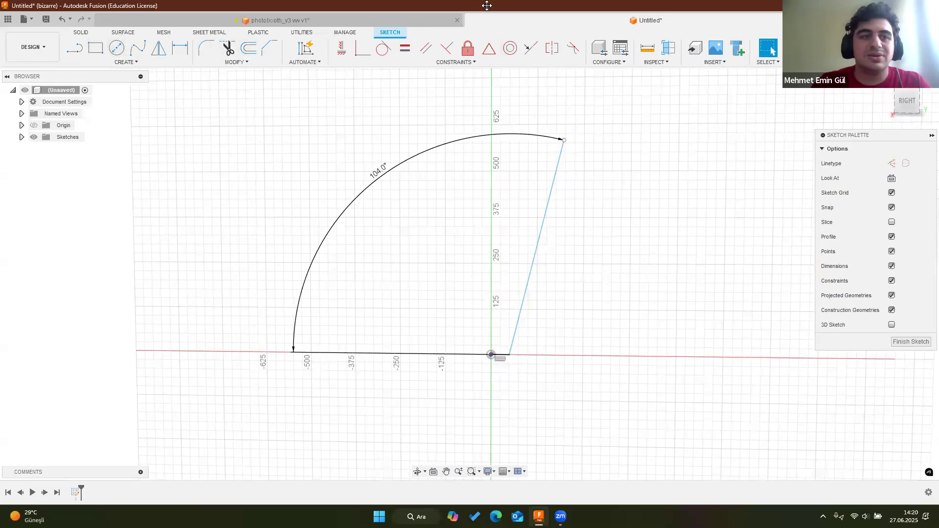
Close the slanted profile with a parallel line from the origin and a short top line, and finish the sketch
key(l)
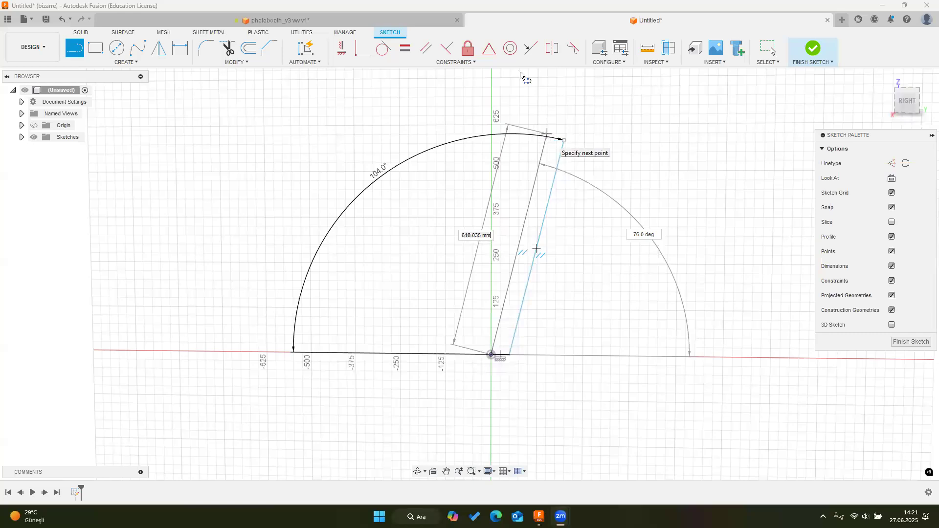
click(562, 141)
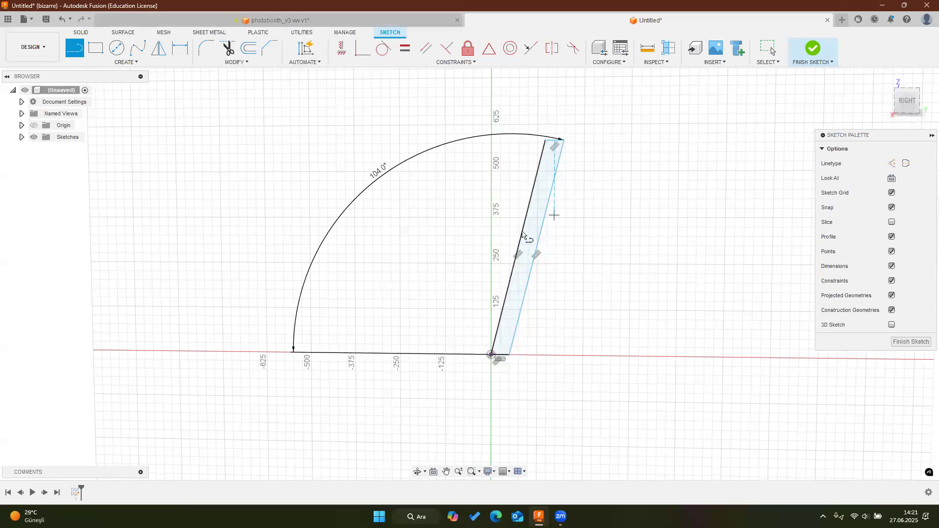
scroll(533, 274, up, 2)
scroll(538, 276, down, 2)
click(812, 48)
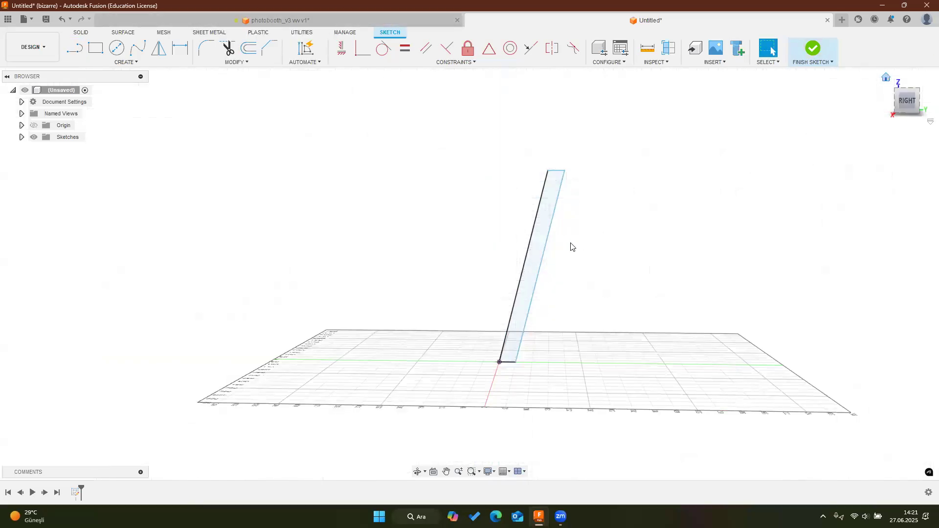
Extrude the slanted profile 850 mm to one side as a new body
click(533, 278)
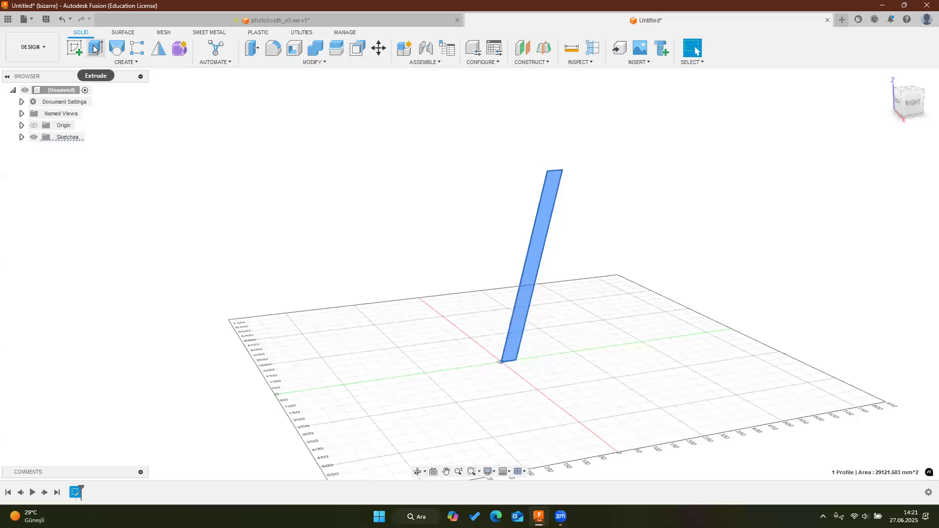
text(e1150)
scroll(718, 325, up, 3)
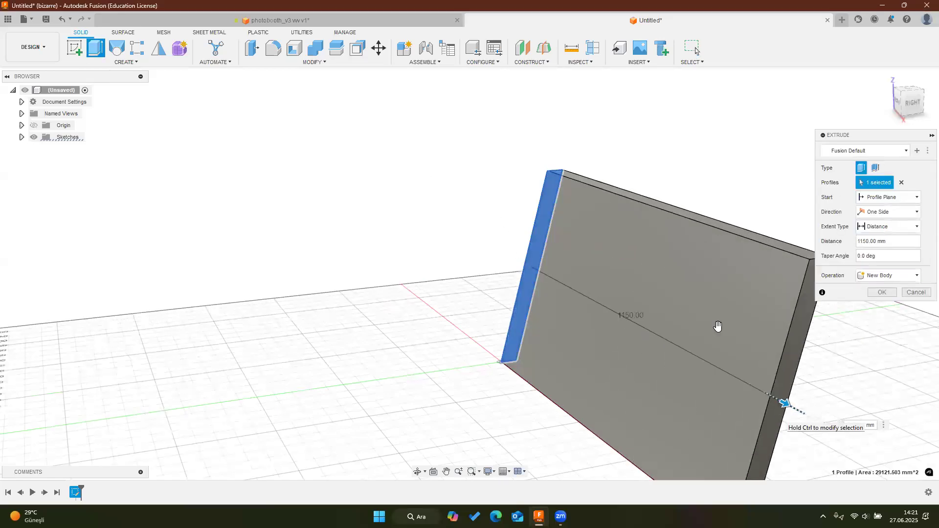
scroll(719, 274, down, 2)
text(850)
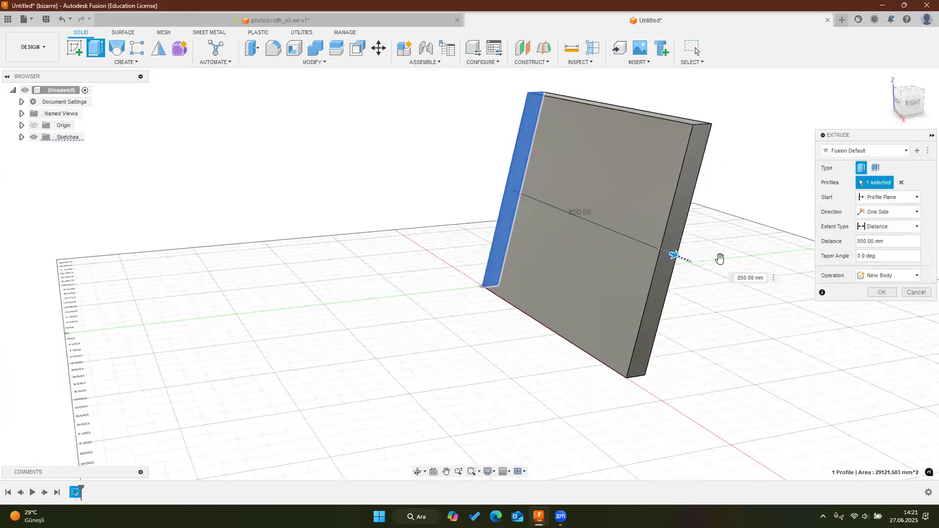
click(882, 292)
shift+middle_drag(664, 210, 692, 295)
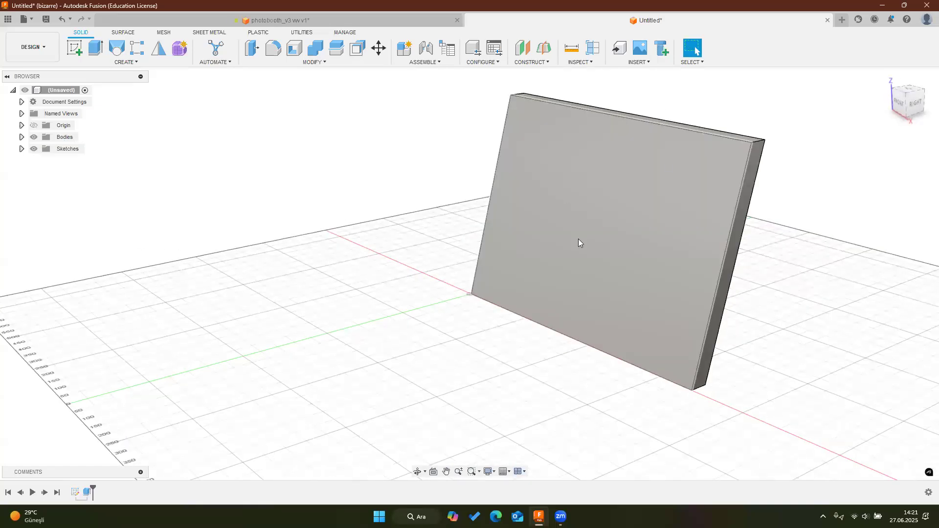
Switch to the photobooth design and examine the section through the wall around the touch screen panel
click(243, 19)
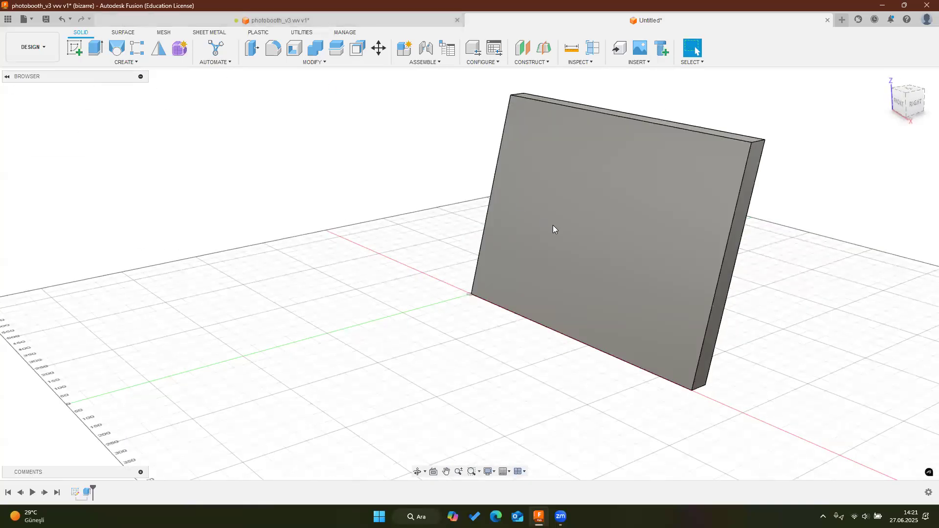
scroll(564, 267, down, 2)
shift+middle_drag(564, 266, 356, 180)
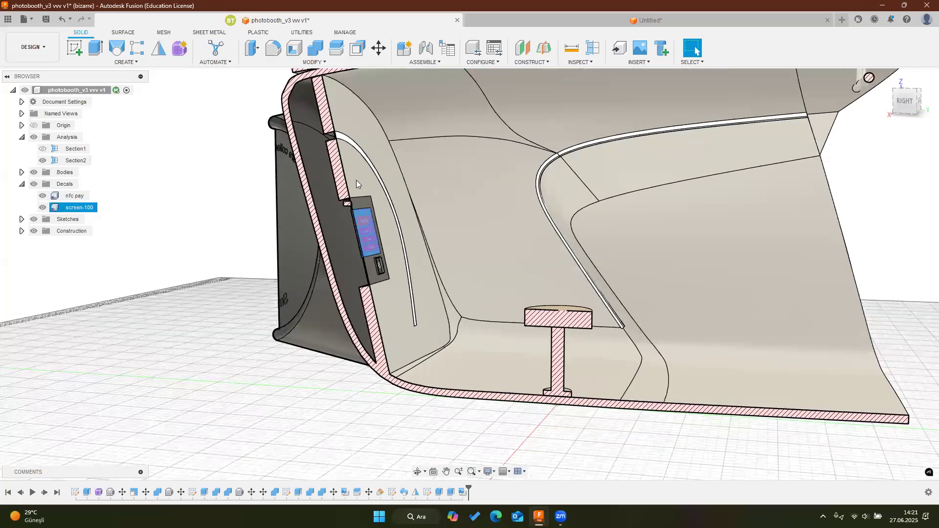
scroll(356, 180, up, 5)
scroll(360, 180, up, 4)
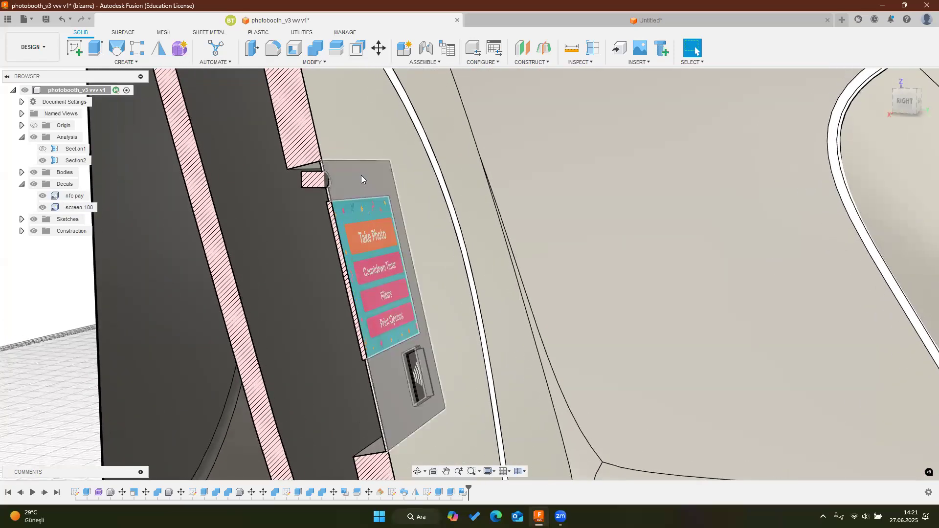
click(392, 274)
middle_drag(389, 151, 388, 137)
middle_drag(401, 320, 419, 412)
click(521, 26)
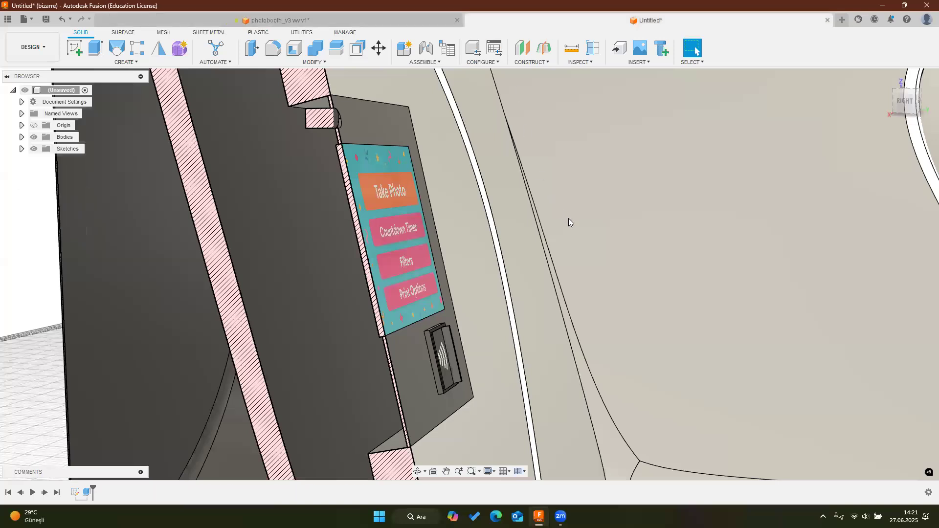
click(306, 18)
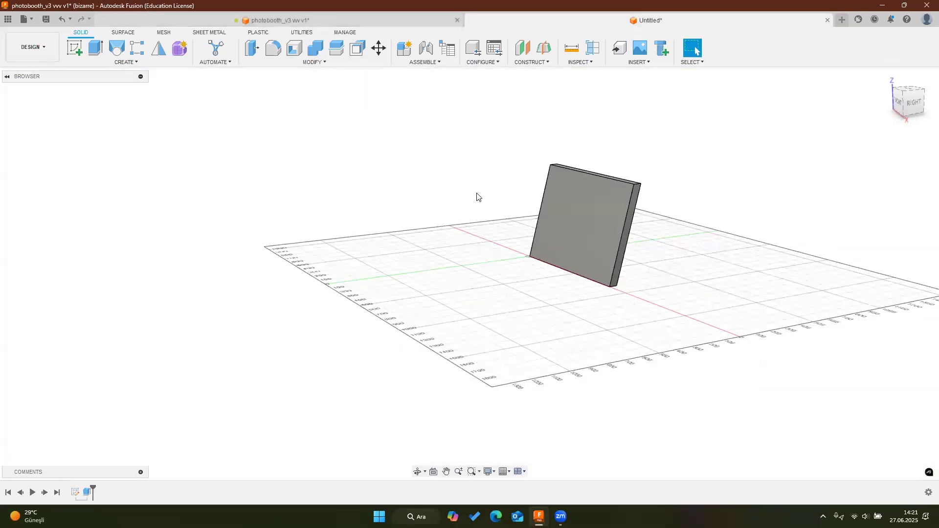
Hide the section analysis and check the lengths of the screen panel's top and side edges
click(373, 102)
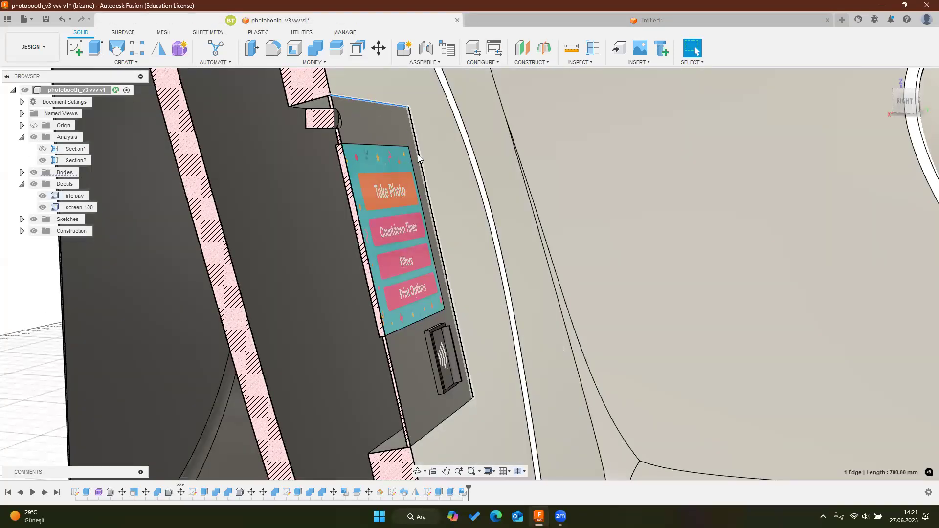
shift+middle_drag(354, 159, 78, 121)
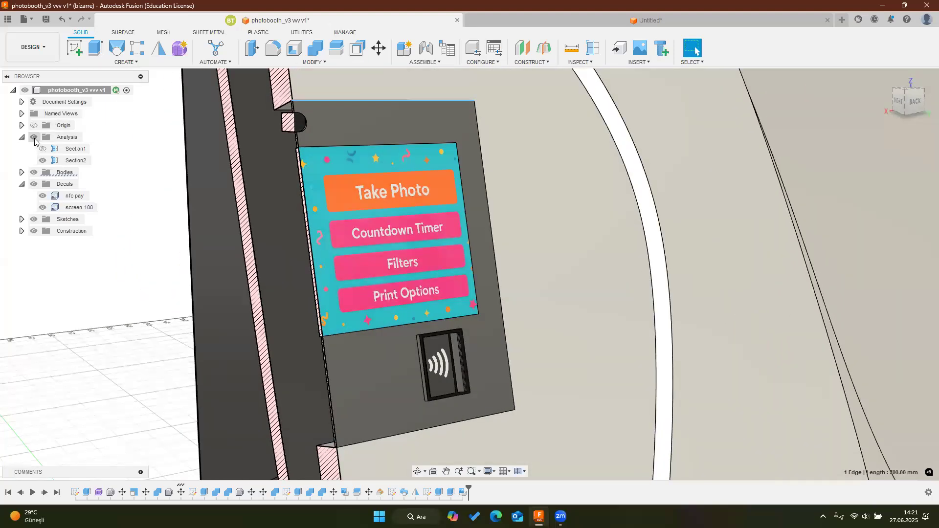
click(33, 138)
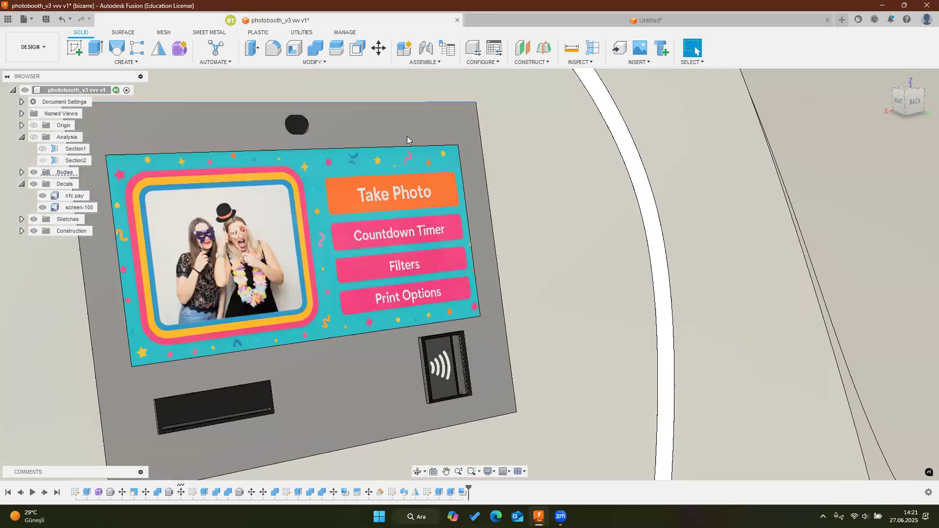
click(397, 119)
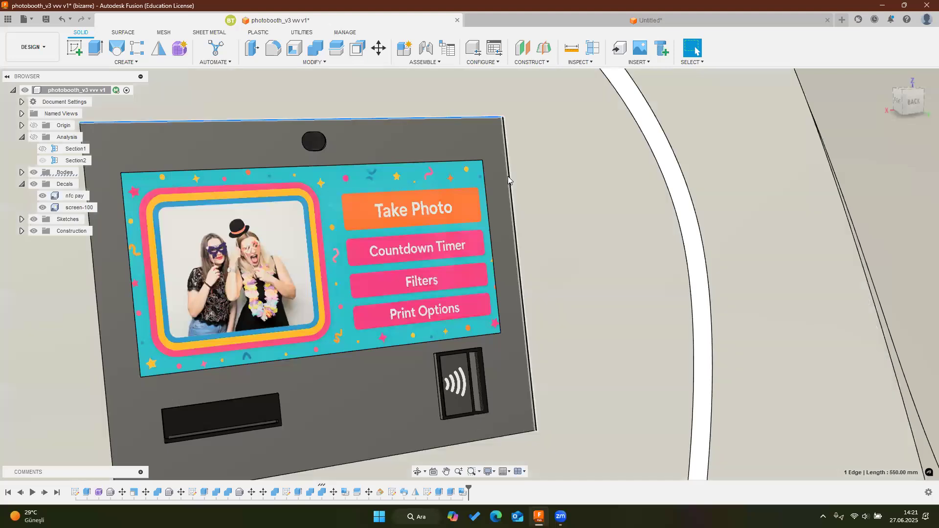
click(511, 177)
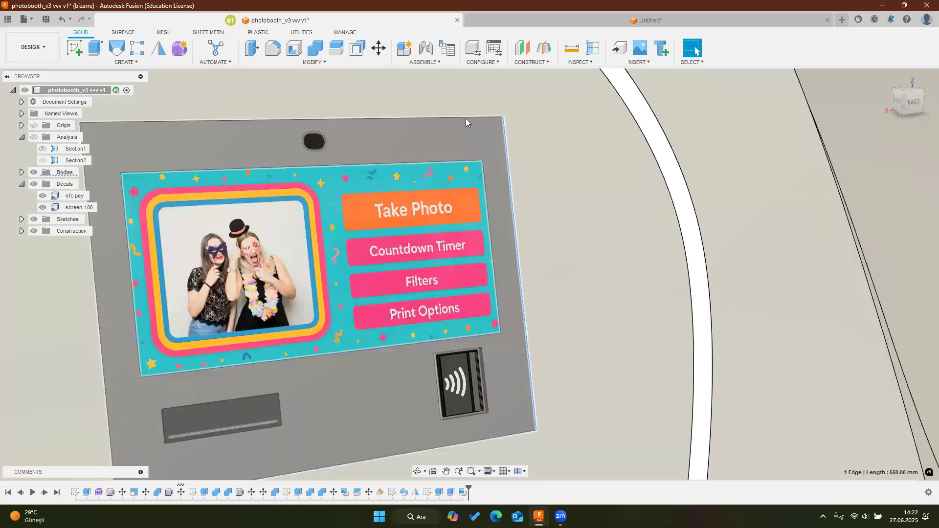
Return to the untitled design and start a sketch on the slanted front face of the wall, viewed straight on
click(748, 22)
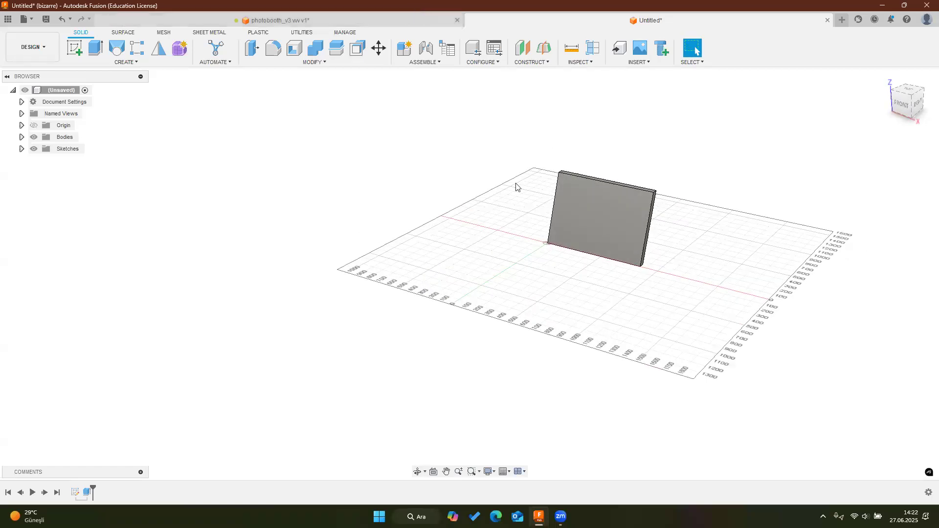
shift+middle_drag(499, 235, 583, 248)
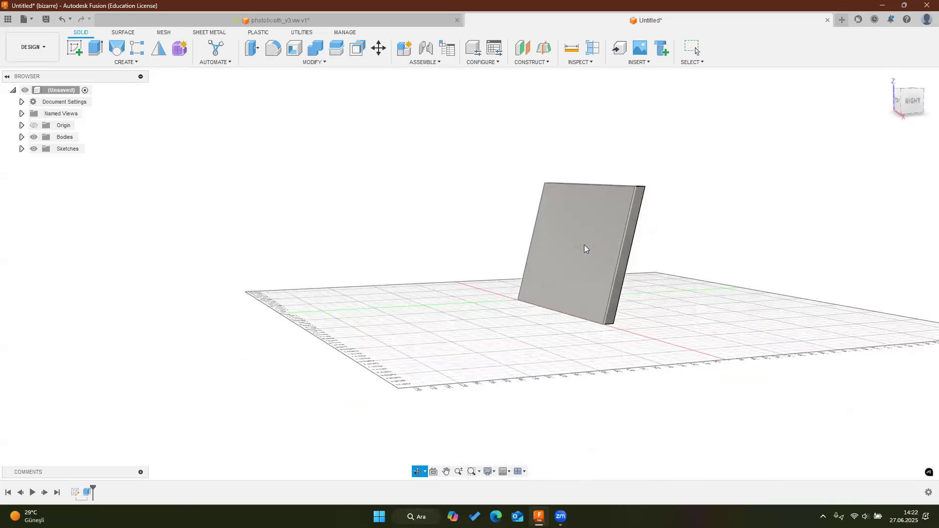
scroll(583, 248, up, 3)
click(79, 55)
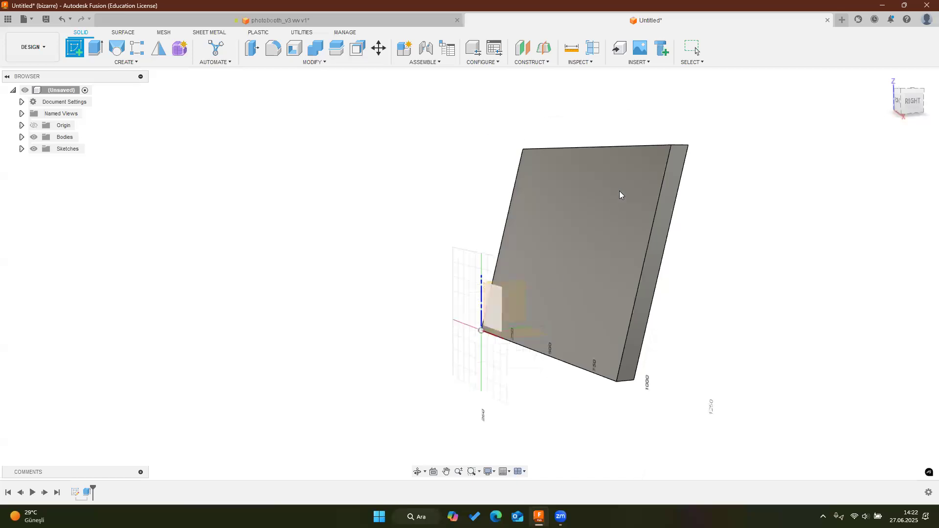
middle_drag(590, 254, 567, 285)
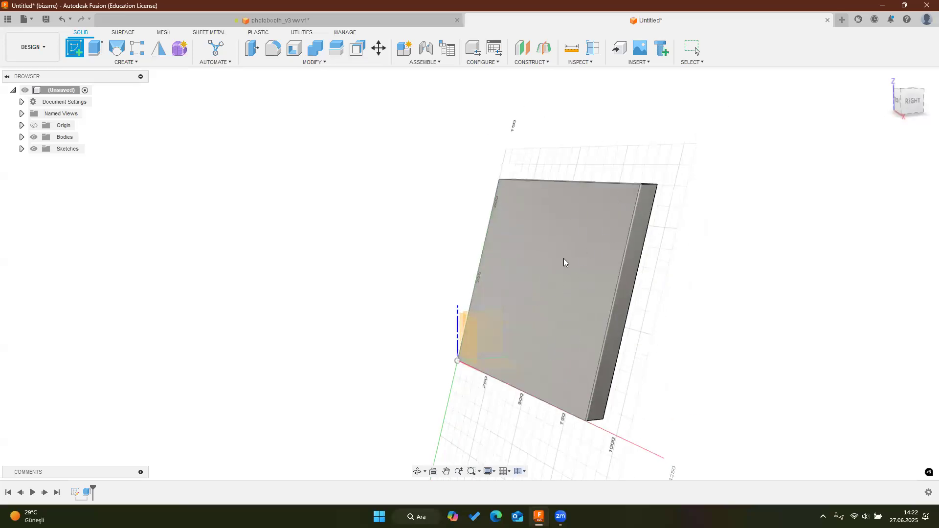
click(554, 294)
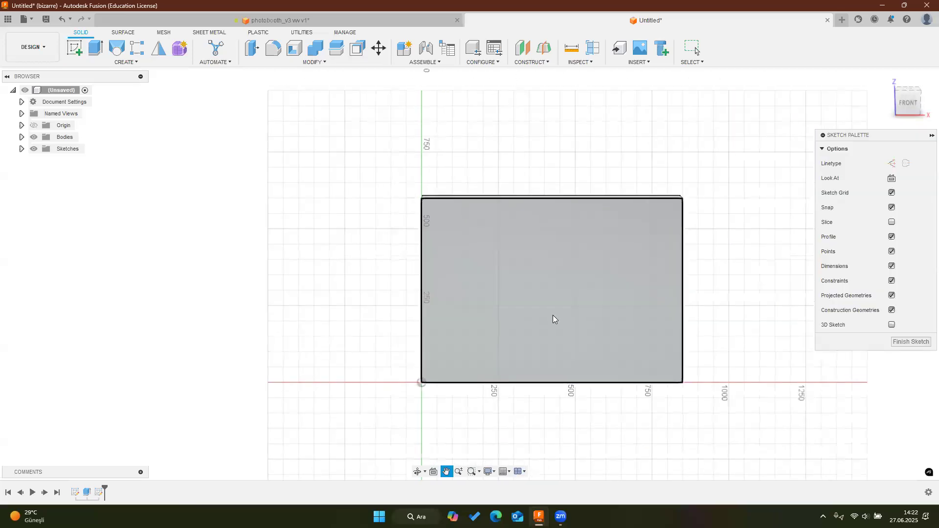
shift+middle_drag(559, 293, 491, 284)
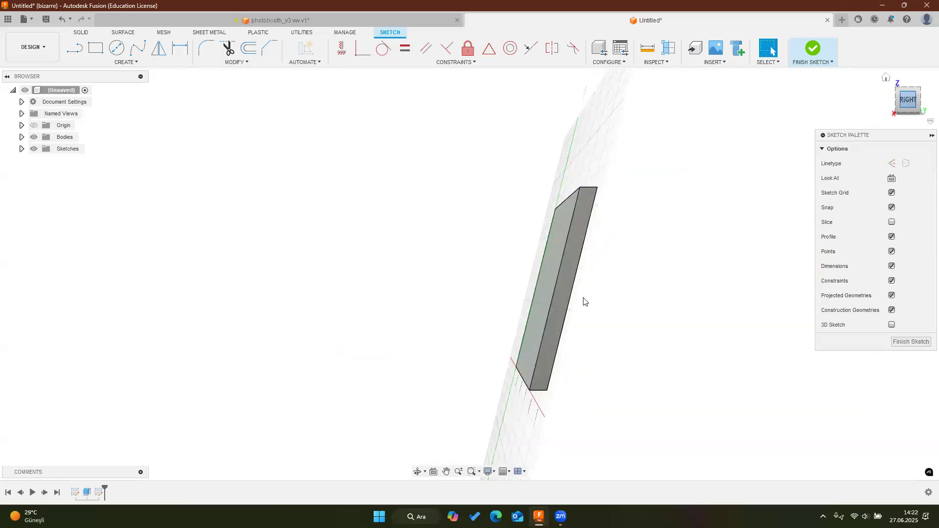
shift+middle_drag(609, 278, 564, 283)
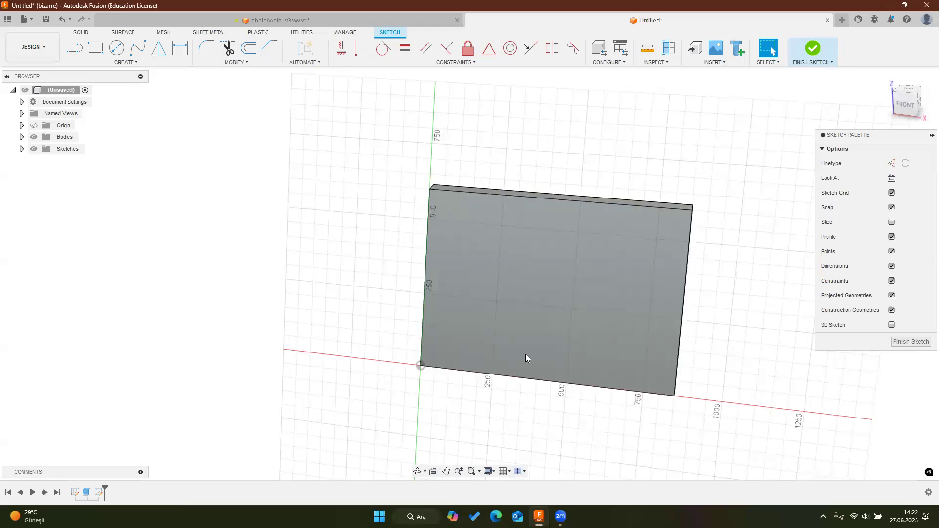
shift+middle_drag(453, 389, 414, 376)
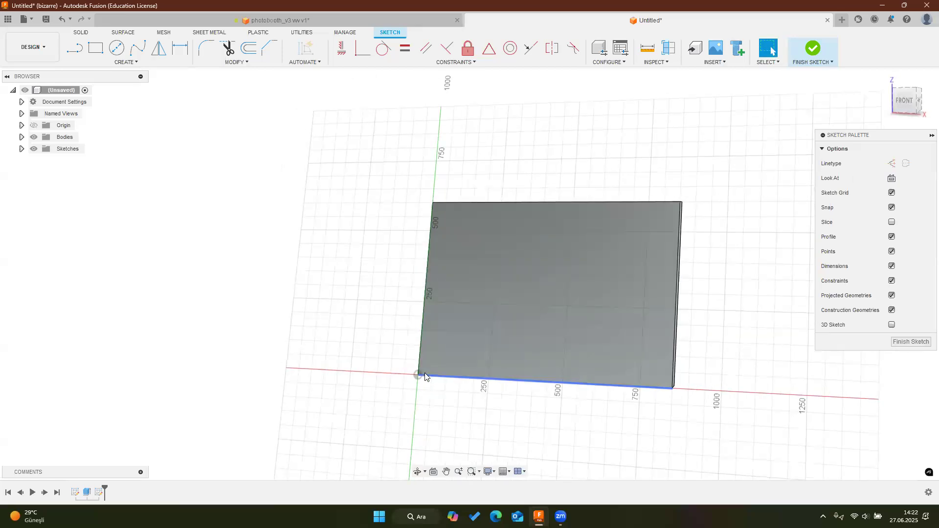
click(890, 79)
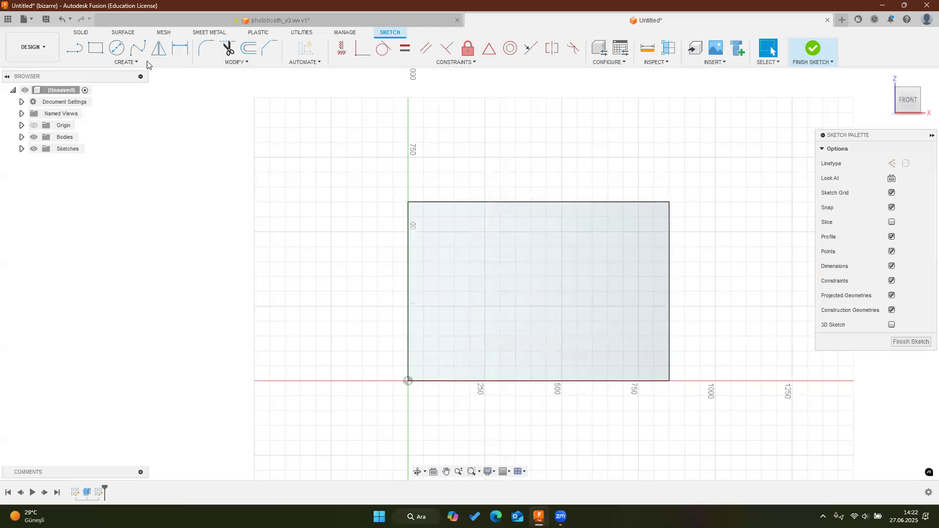
Draw a rectangle 700 mm wide and 550 mm high on the wall face and finish the sketch
click(95, 47)
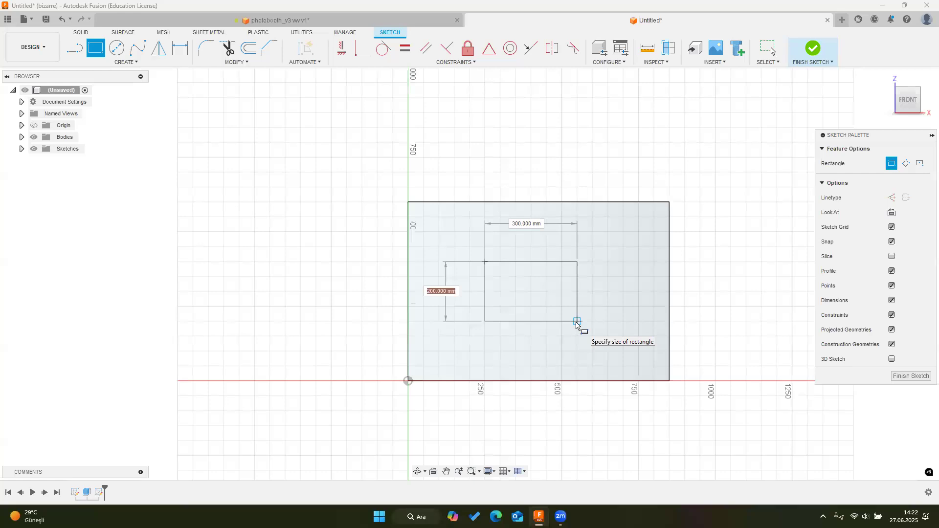
key(Tab)
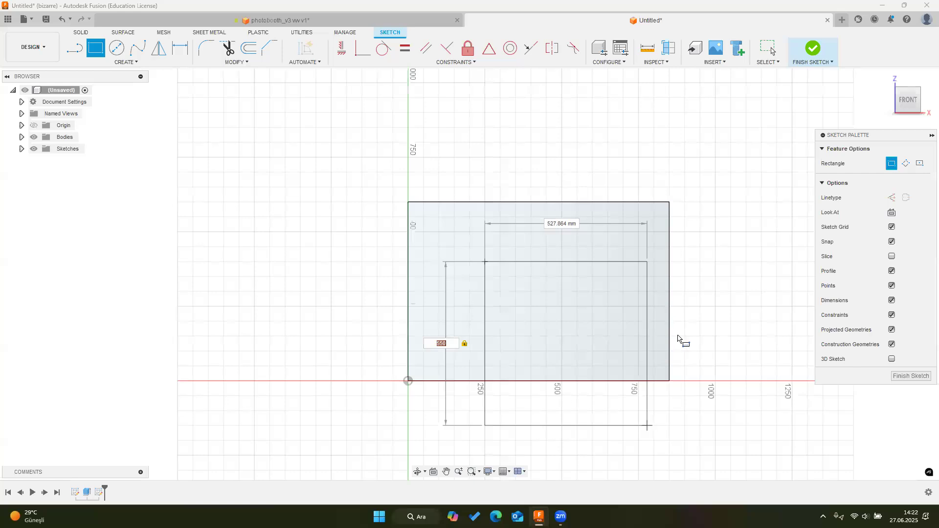
key(Tab)
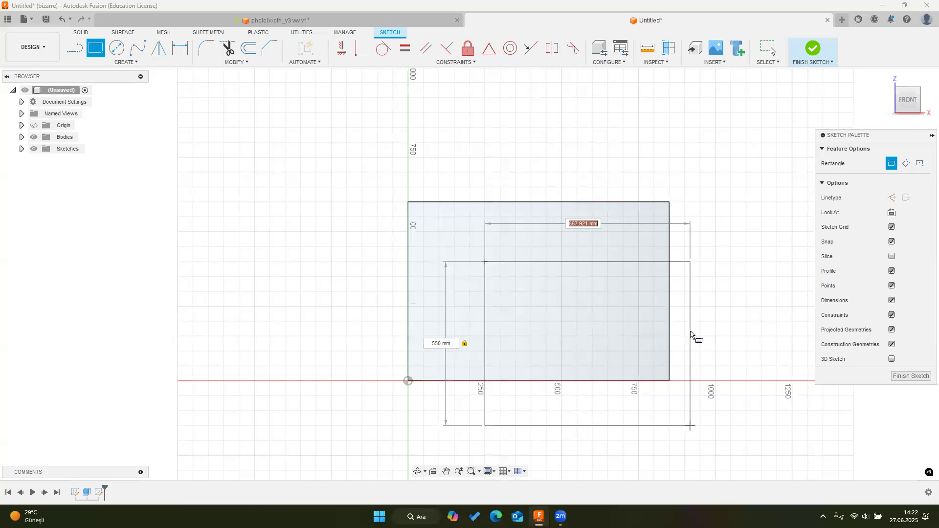
key(Tab)
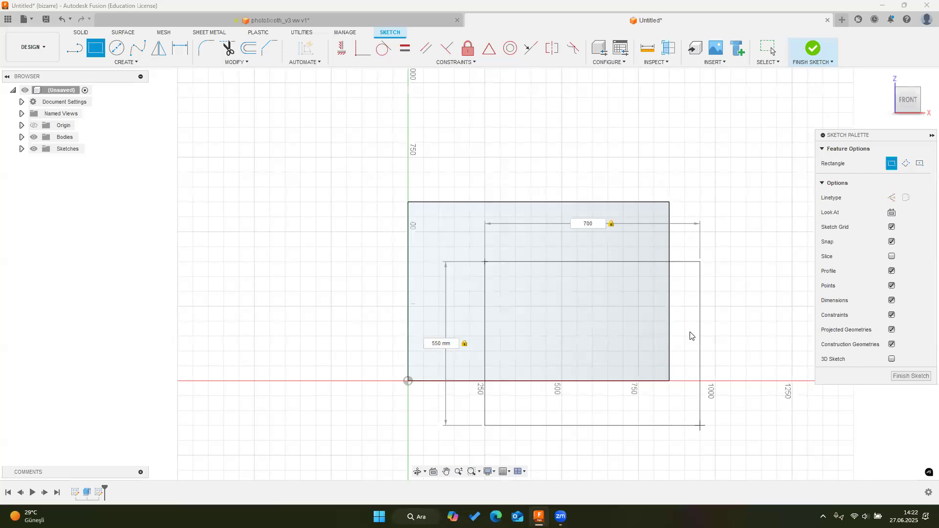
key(Return)
mouse_move(705, 269)
shift+middle_down()
mouse_move(680, 272)
mouse_move(612, 333)
mouse_move(540, 355)
mouse_move(522, 213)
shift+middle_up()
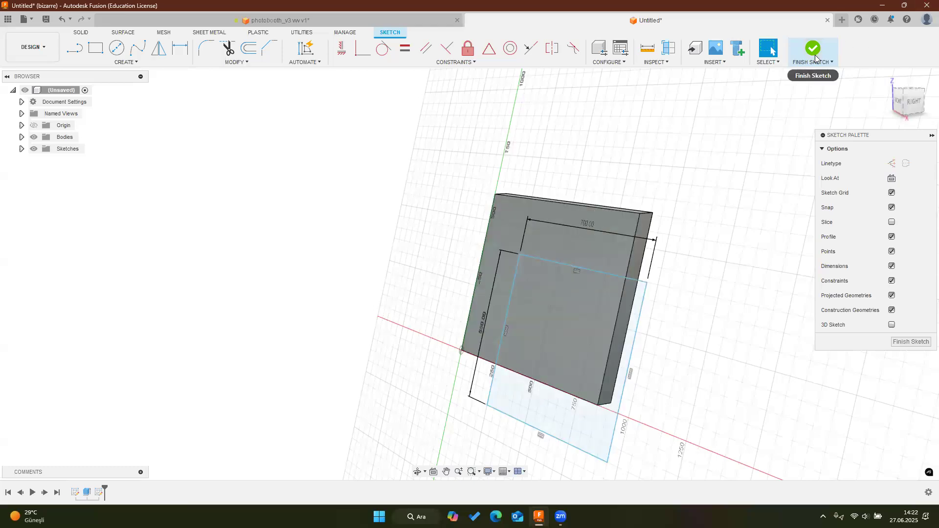
click(813, 49)
Hide the slanted wall body to leave only the rectangle sketch in view
click(525, 216)
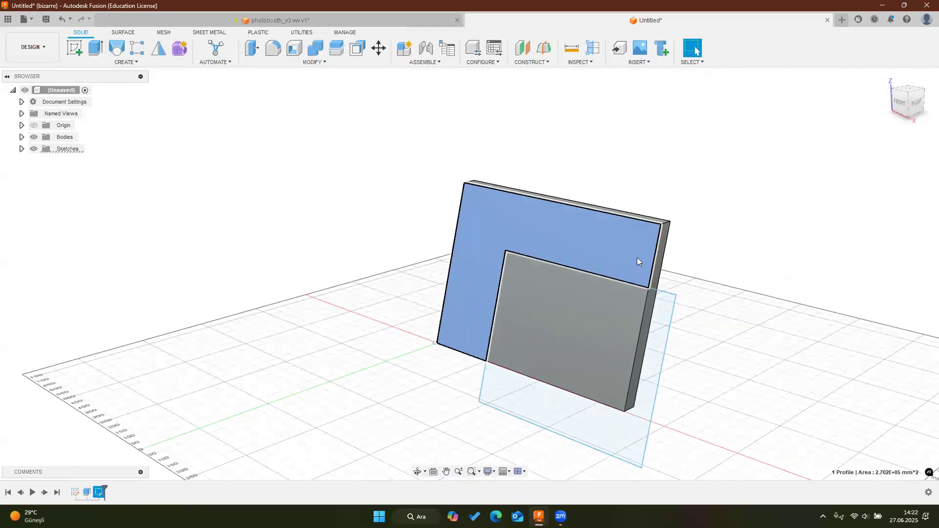
mouse_move(597, 249)
shift+middle_down()
mouse_move(562, 306)
mouse_move(561, 282)
shift+middle_up()
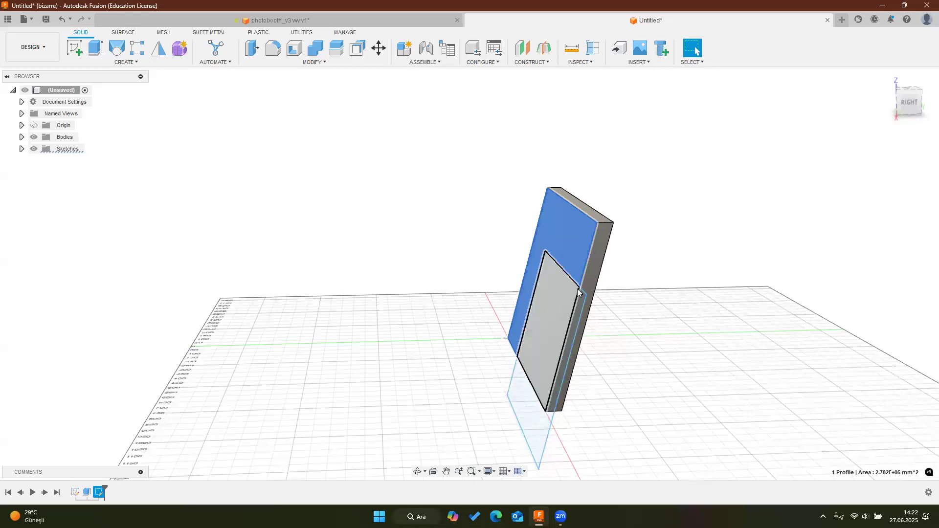
click(667, 234)
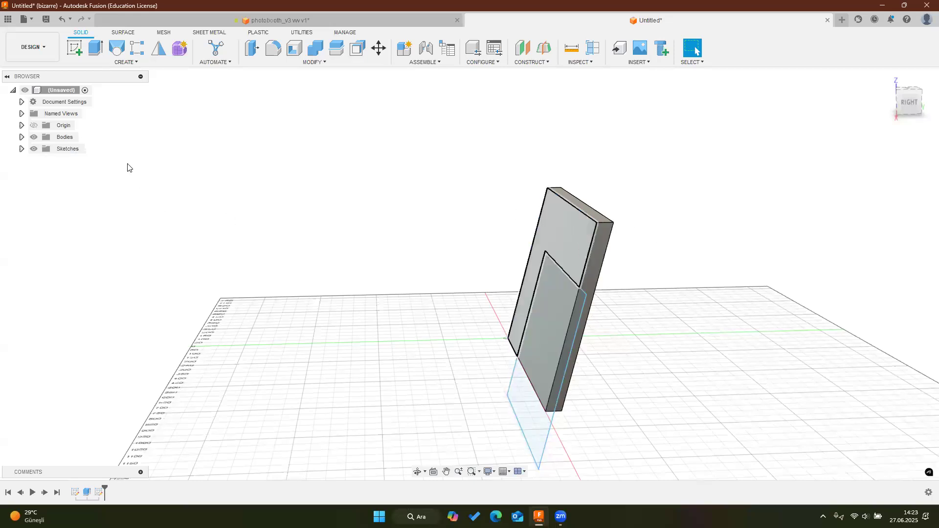
click(21, 139)
click(70, 148)
click(359, 178)
mouse_move(495, 237)
shift+middle_down()
mouse_move(562, 250)
mouse_move(558, 291)
mouse_move(656, 233)
shift+middle_up()
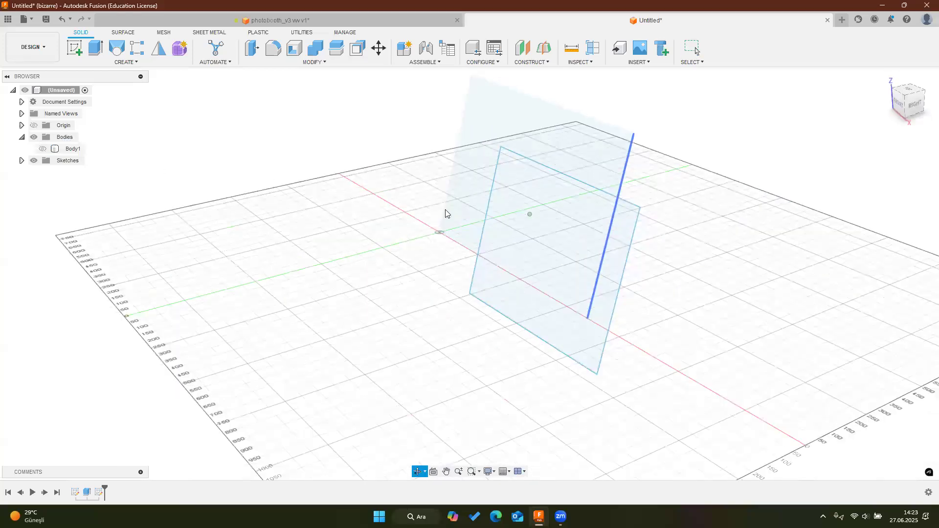
Extrude both regions of the 700 x 550 mm rectangle by -50 mm as a new body
click(21, 162)
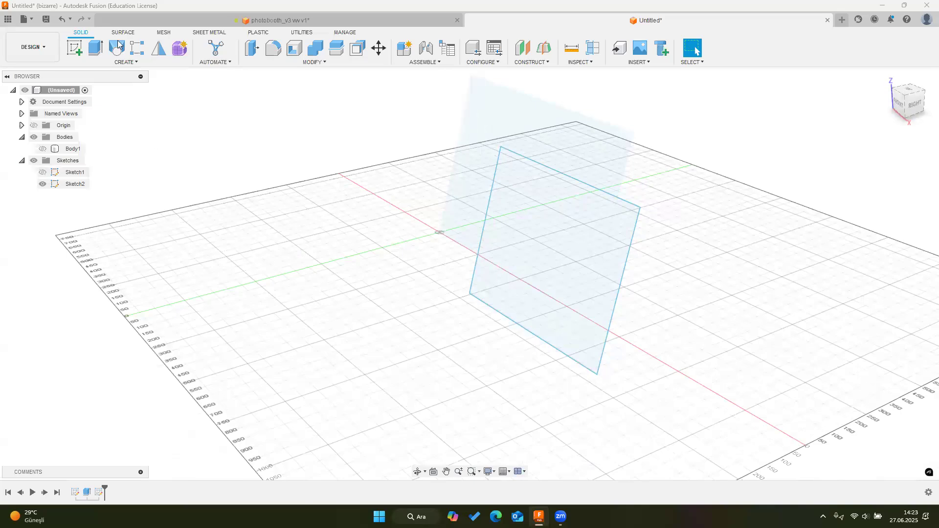
click(91, 47)
click(593, 321)
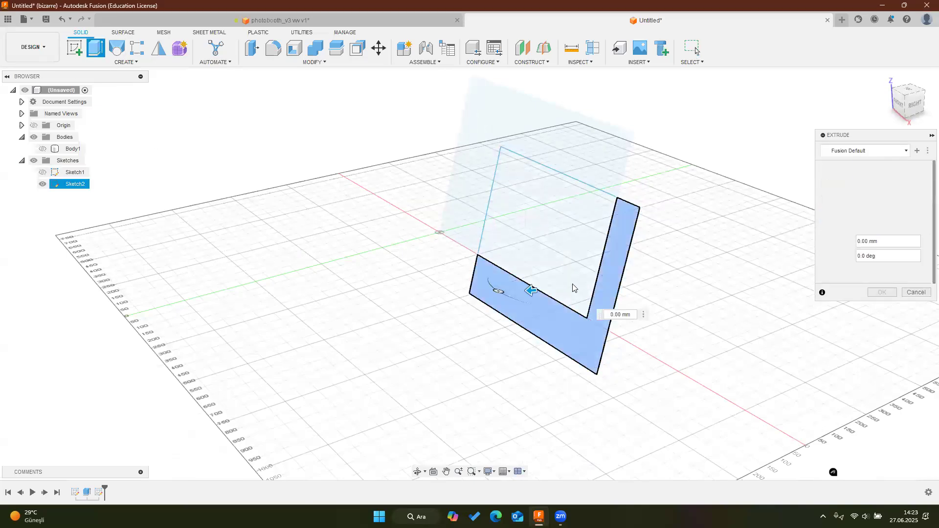
click(579, 251)
shift+middle_drag(579, 251, 489, 218)
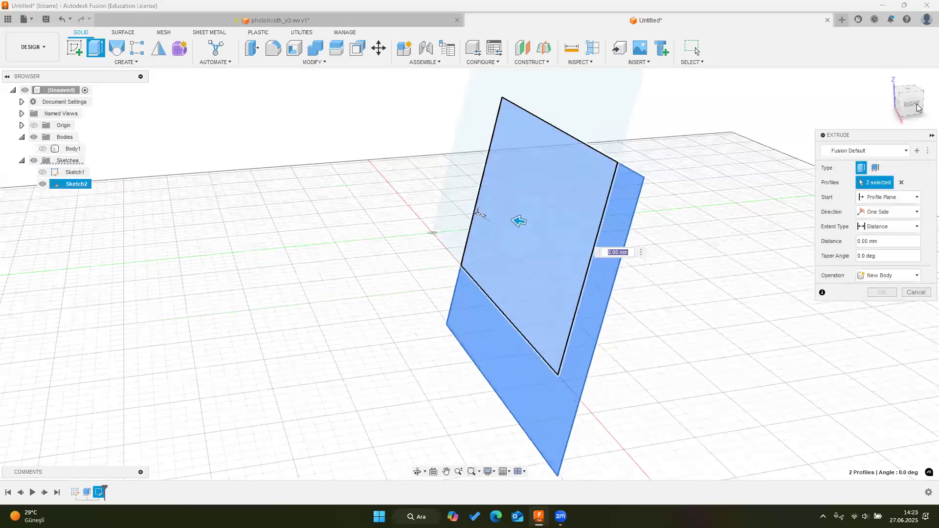
drag(542, 236, 573, 243)
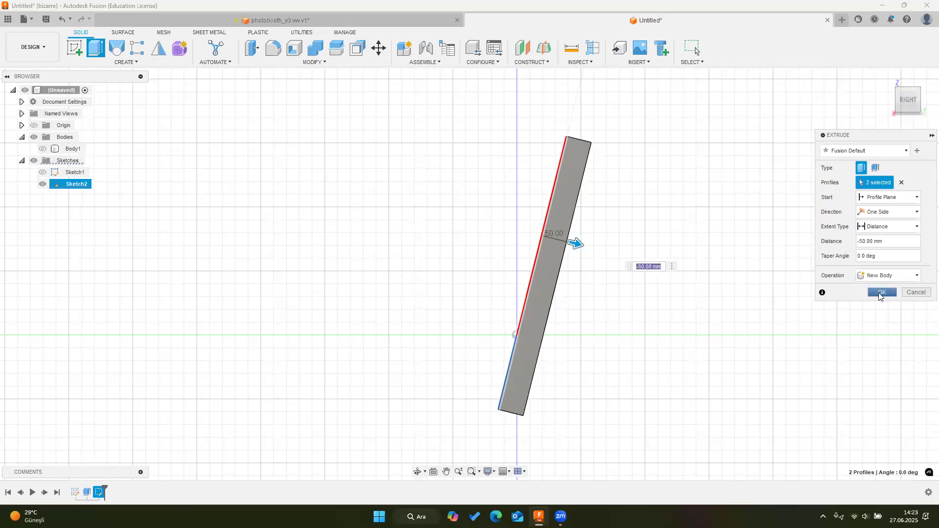
click(880, 293)
shift+middle_drag(615, 249, 642, 296)
scroll(668, 307, down, 3)
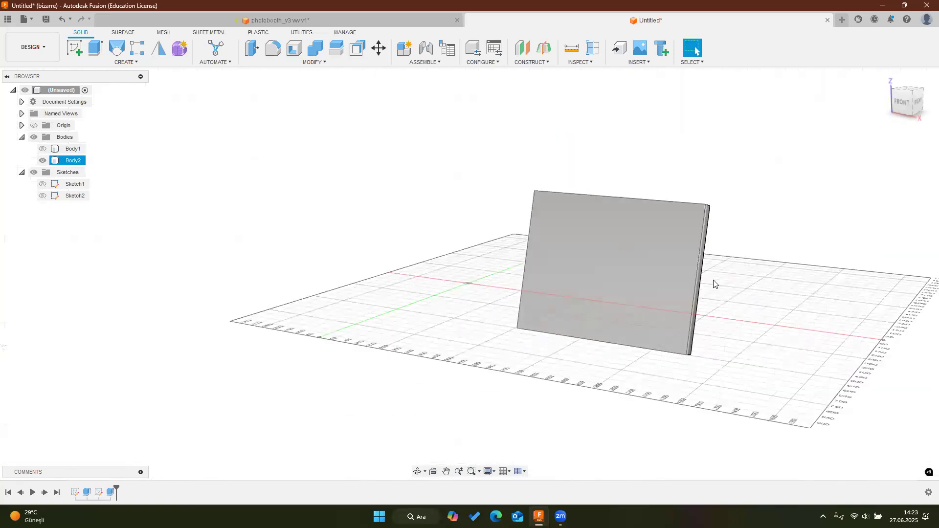
Switch to the photobooth_v3 vvv design and examine the oval camera recess above the screen
click(279, 20)
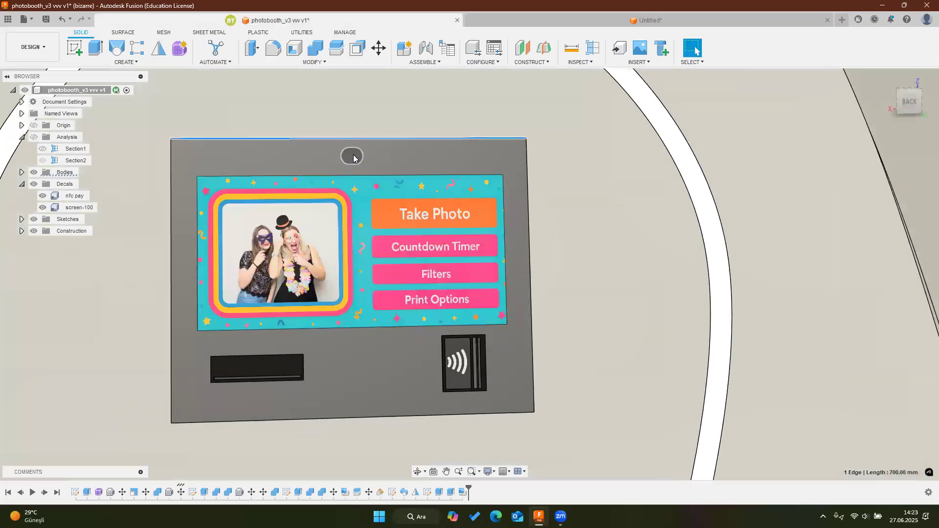
shift+middle_drag(353, 158, 324, 211)
scroll(365, 146, up, 8)
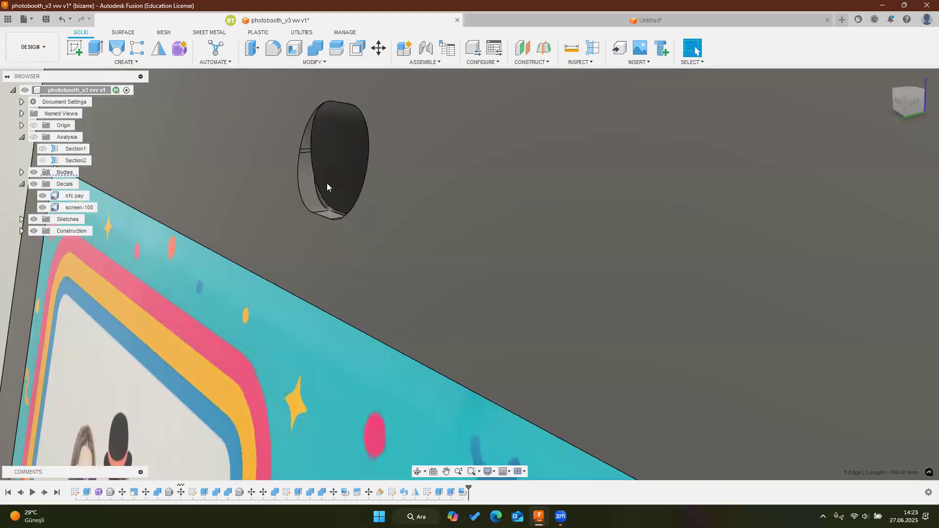
click(340, 164)
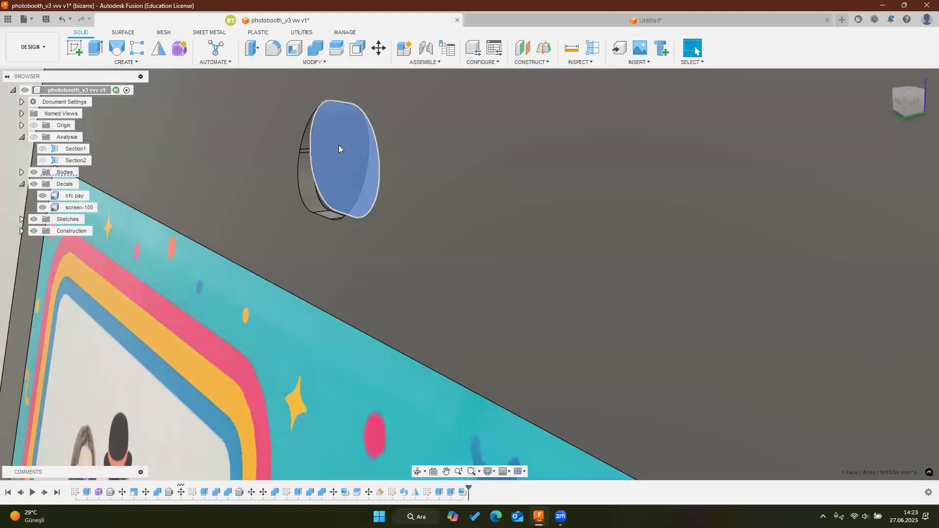
scroll(332, 171, down, 6)
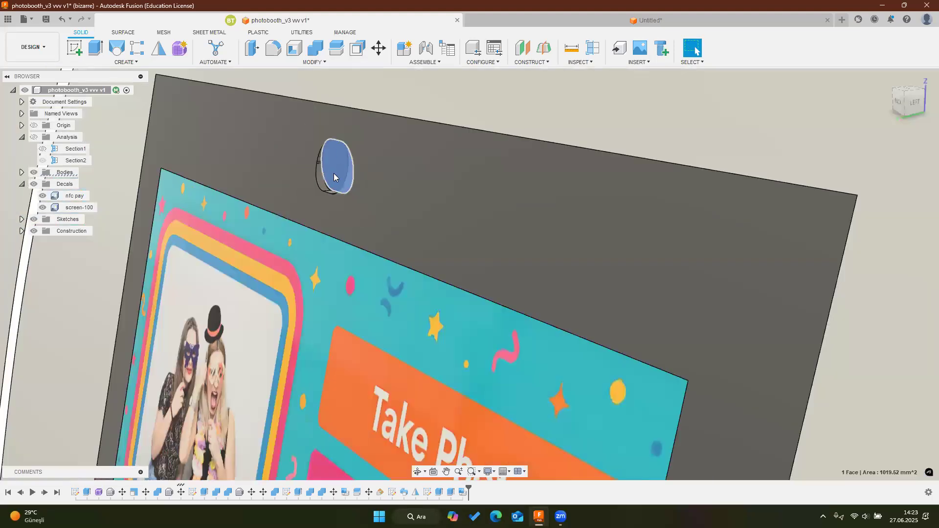
scroll(351, 220, up, 3)
scroll(350, 220, down, 8)
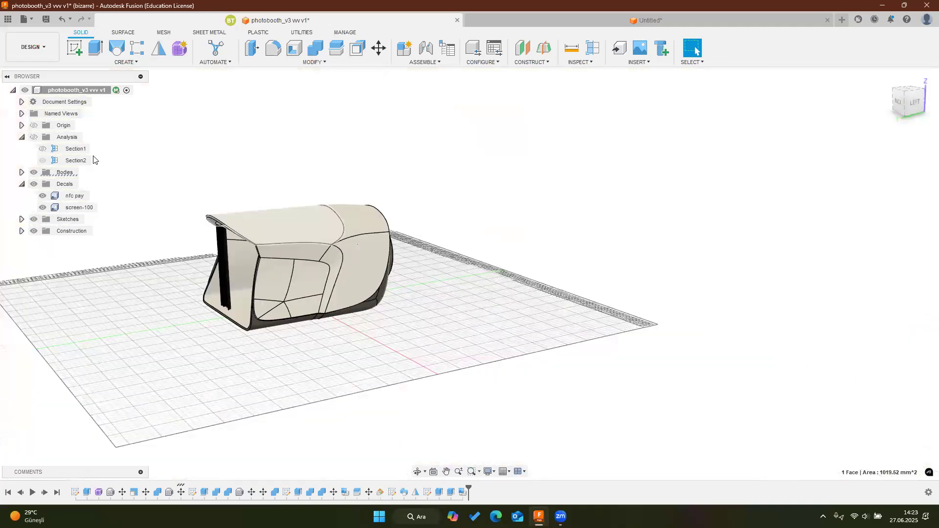
Show the origin geometry and examine the camera recess's position and orientation within the whole booth
click(34, 126)
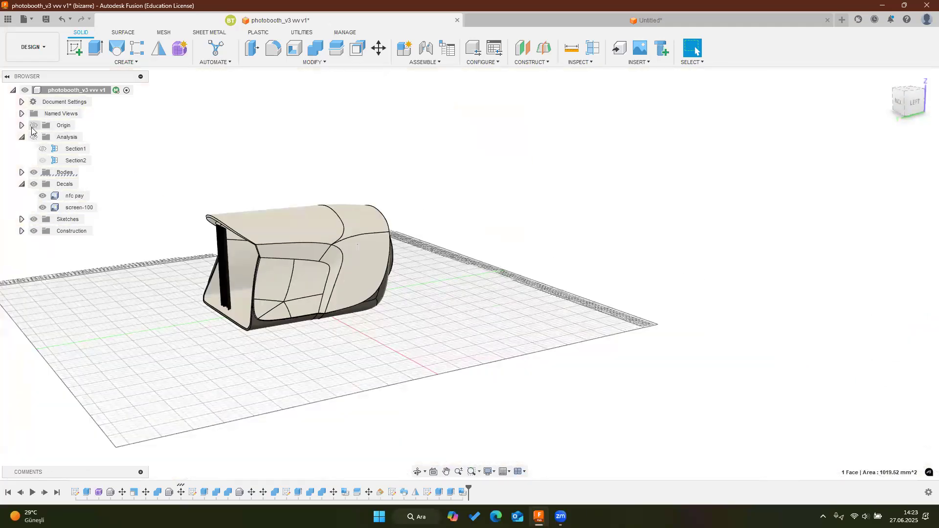
shift+middle_drag(308, 278, 306, 267)
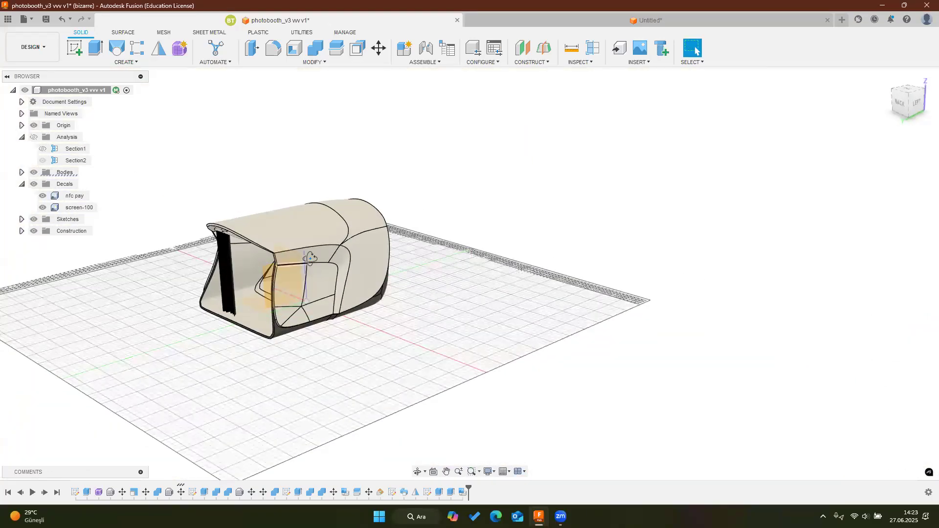
scroll(306, 267, up, 10)
scroll(422, 302, up, 7)
shift+middle_drag(344, 280, 346, 278)
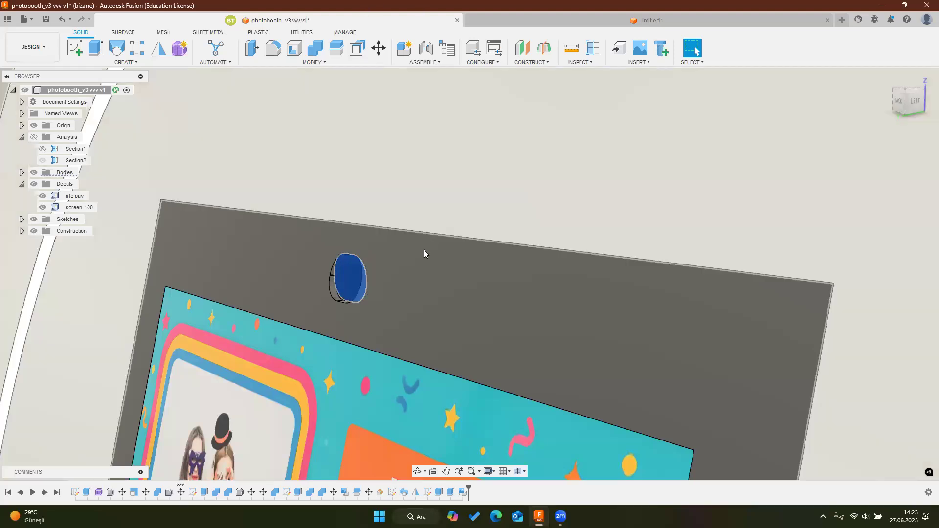
shift+middle_drag(424, 250, 412, 175)
scroll(415, 184, down, 8)
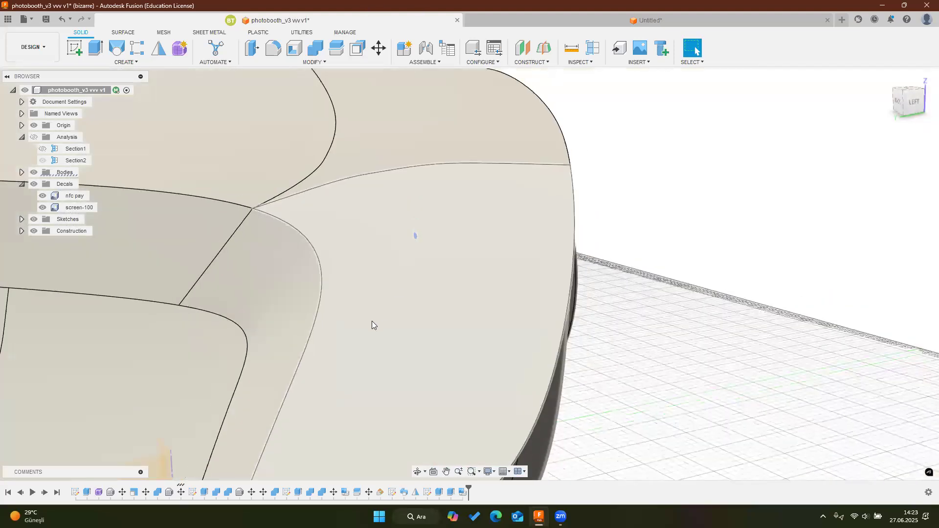
shift+middle_drag(372, 322, 484, 264)
scroll(485, 263, down, 4)
scroll(587, 408, up, 7)
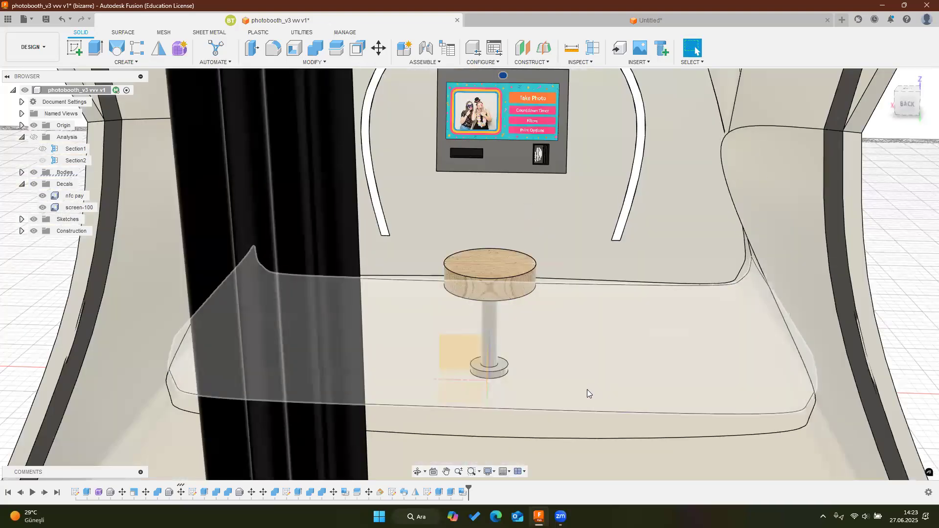
scroll(587, 389, down, 2)
scroll(555, 334, down, 3)
scroll(588, 190, up, 8)
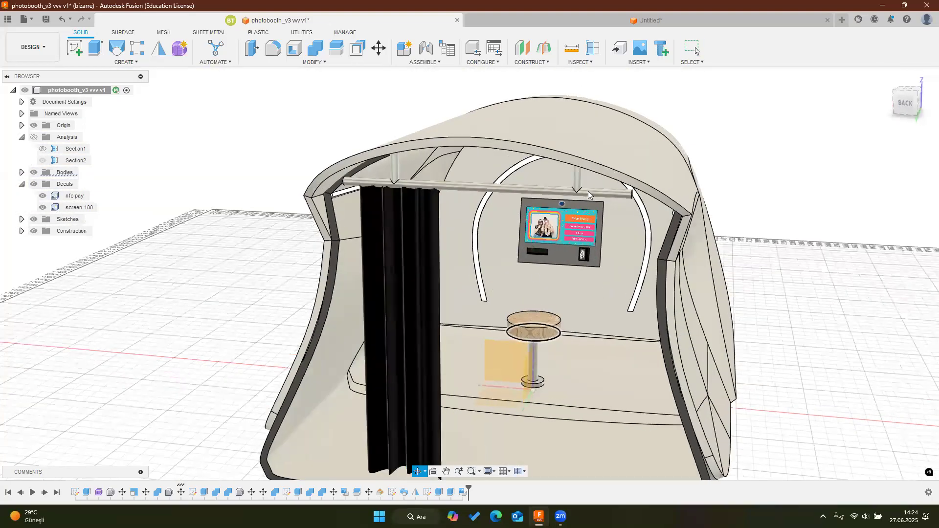
scroll(586, 197, up, 6)
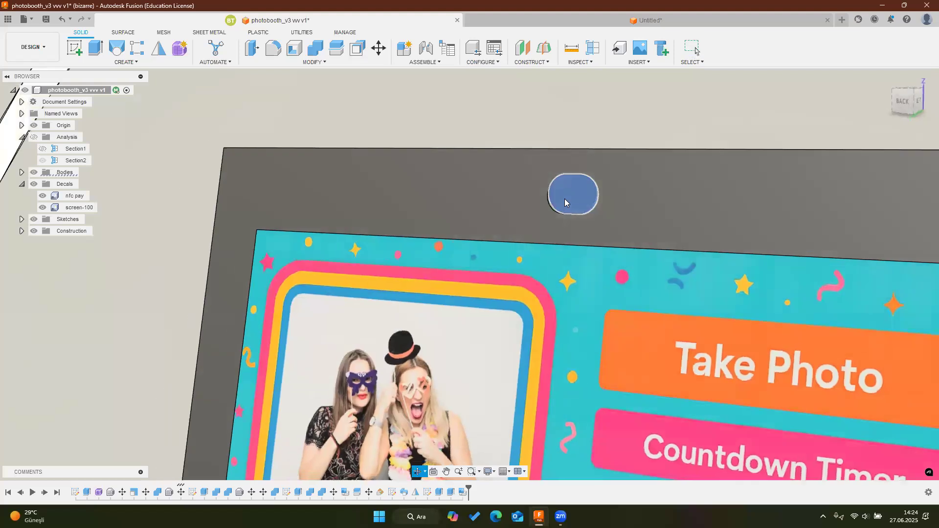
Check the untitled panel, return to the photo booth reference, and measure the screen's long top edge and short side edge
click(802, 24)
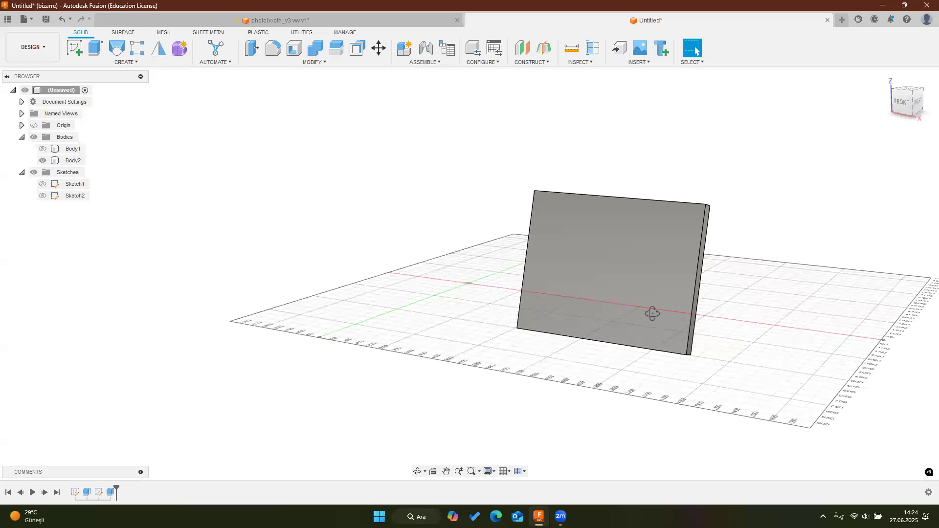
drag(901, 105, 881, 140)
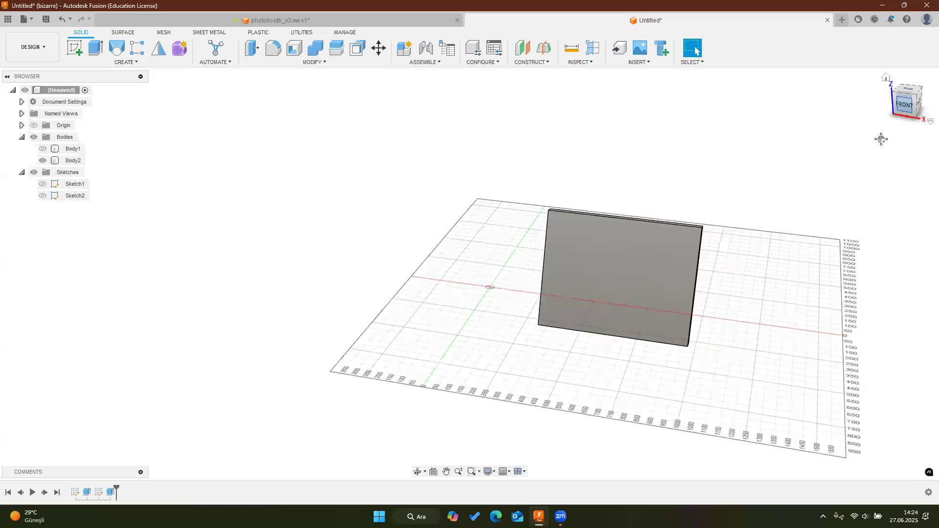
click(384, 25)
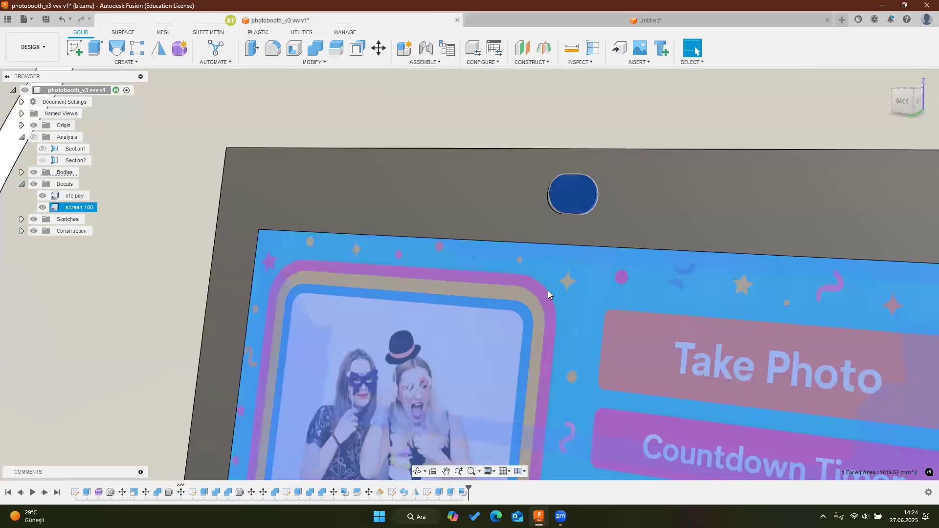
scroll(527, 251, down, 4)
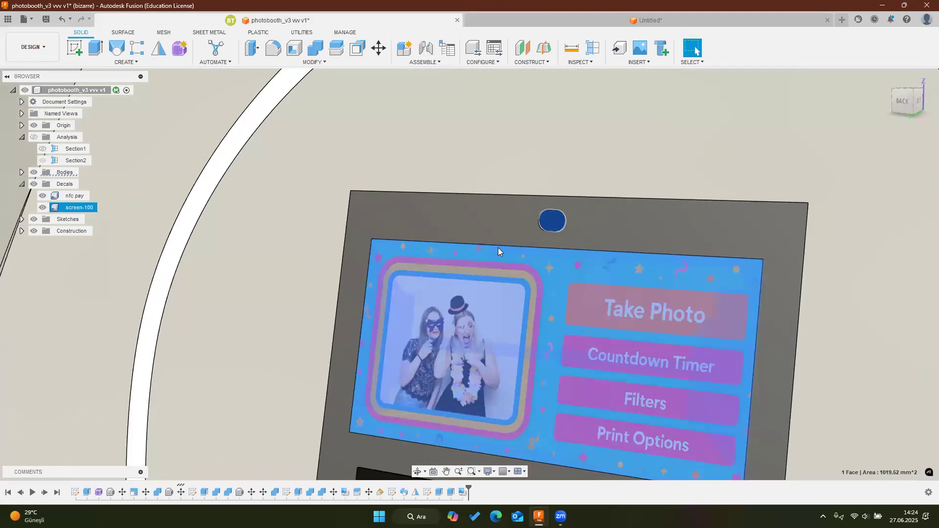
key(Escape)
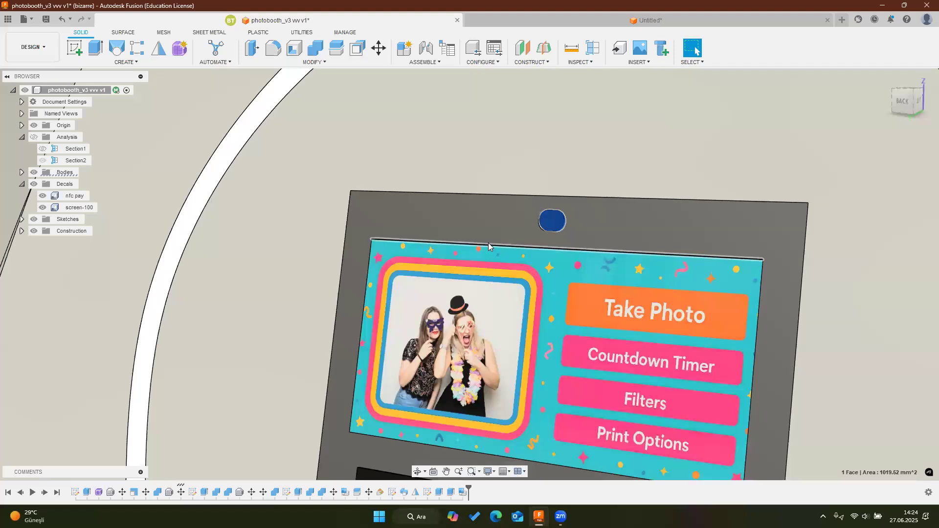
click(761, 258)
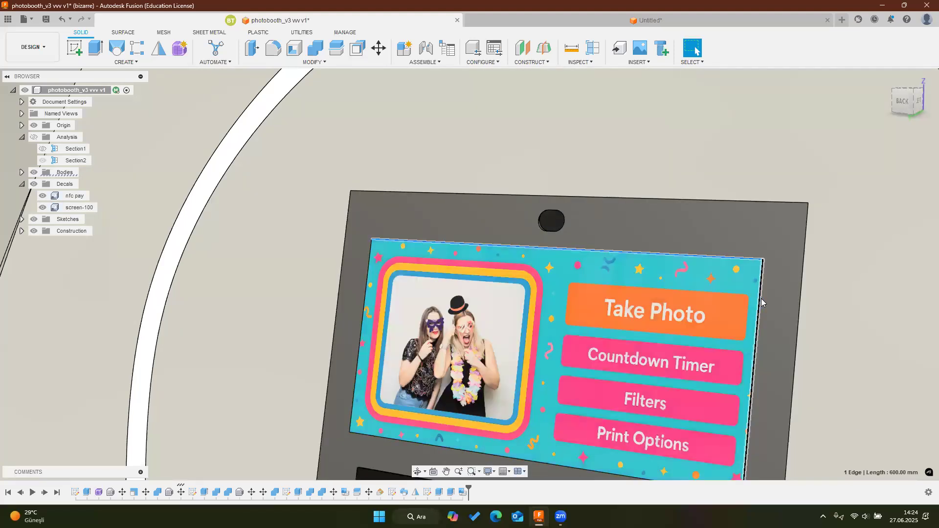
click(761, 299)
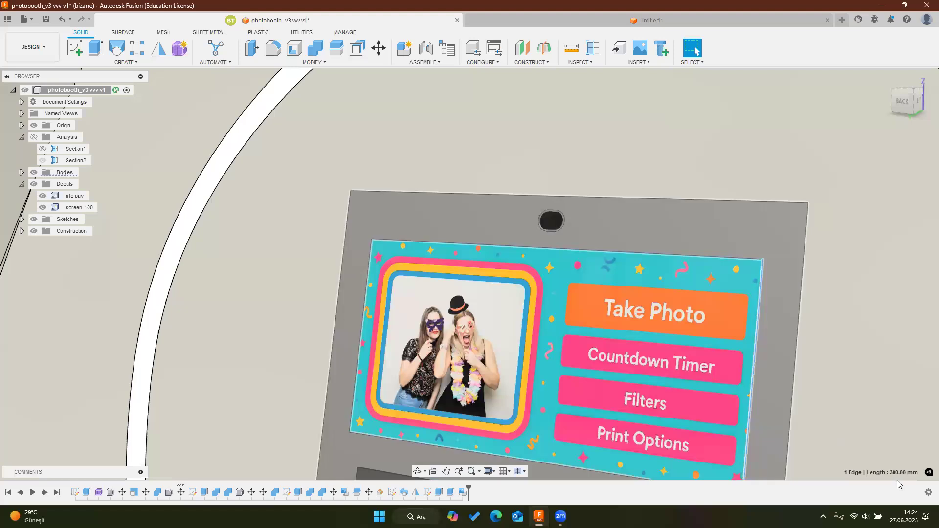
Return to the untitled design and start a sketch on the panel's front face
key(ctrl+Tab)
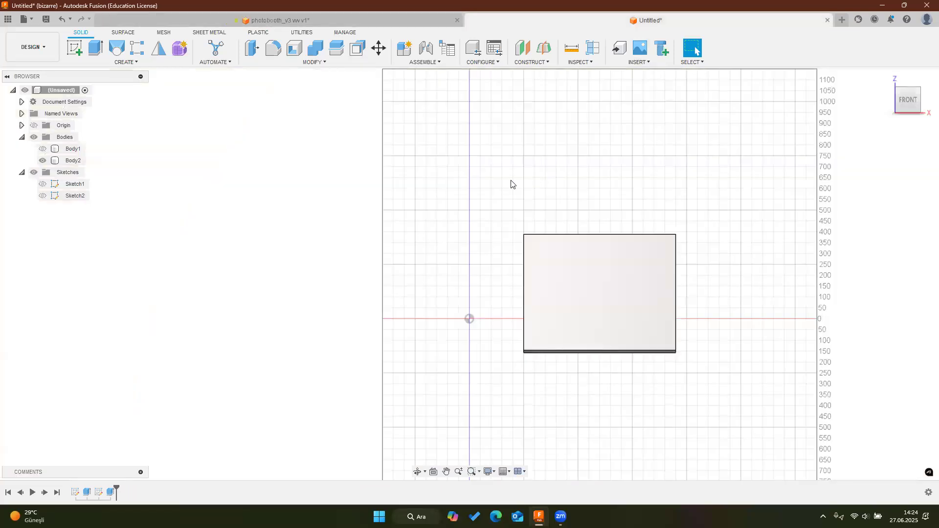
key(Escape)
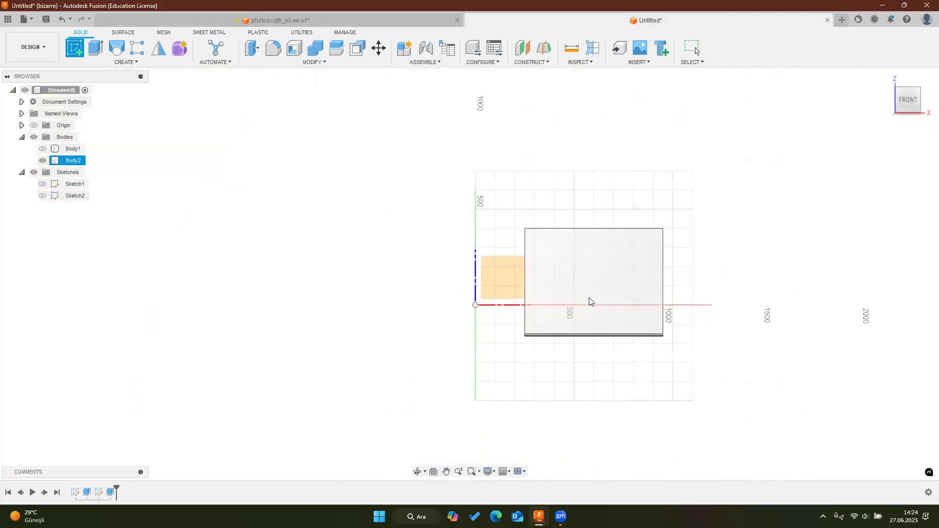
middle_drag(572, 199, 490, 177)
click(75, 48)
click(528, 260)
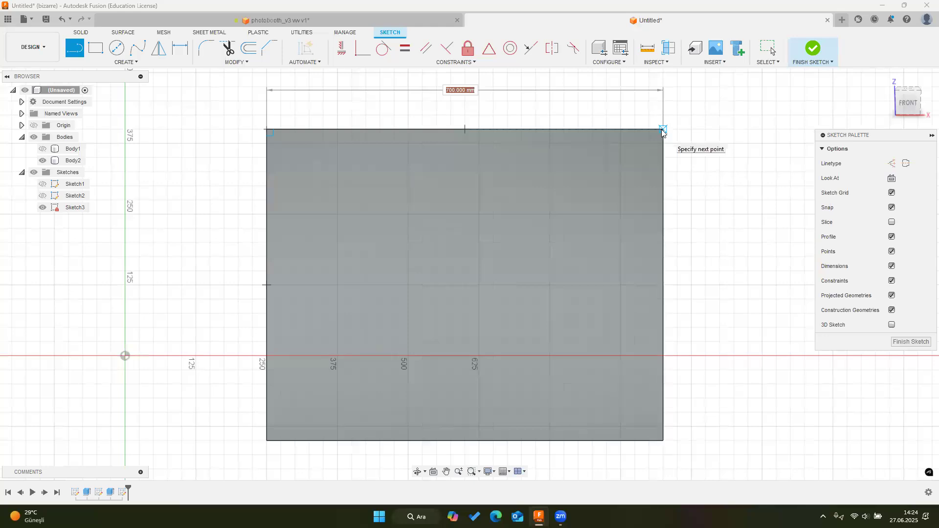
click(96, 48)
key(l)
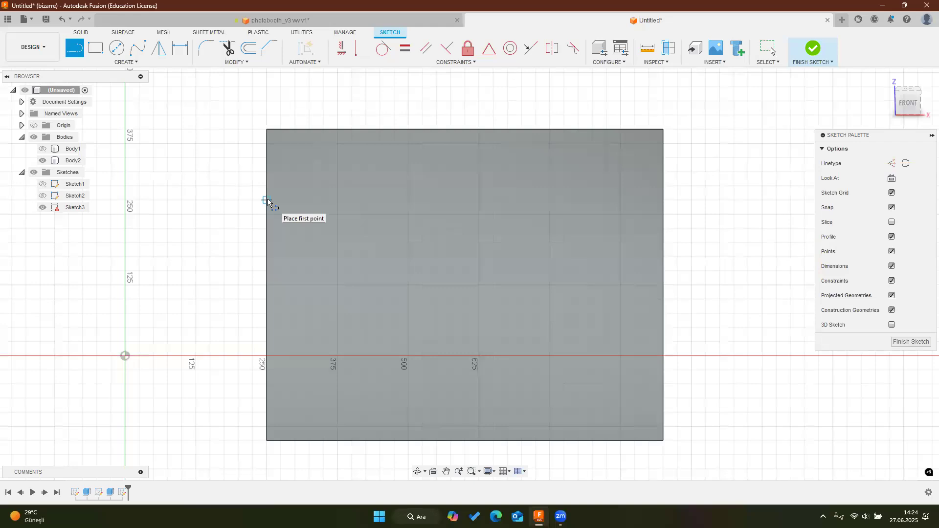
click(267, 201)
click(295, 200)
key(Escape)
key(r)
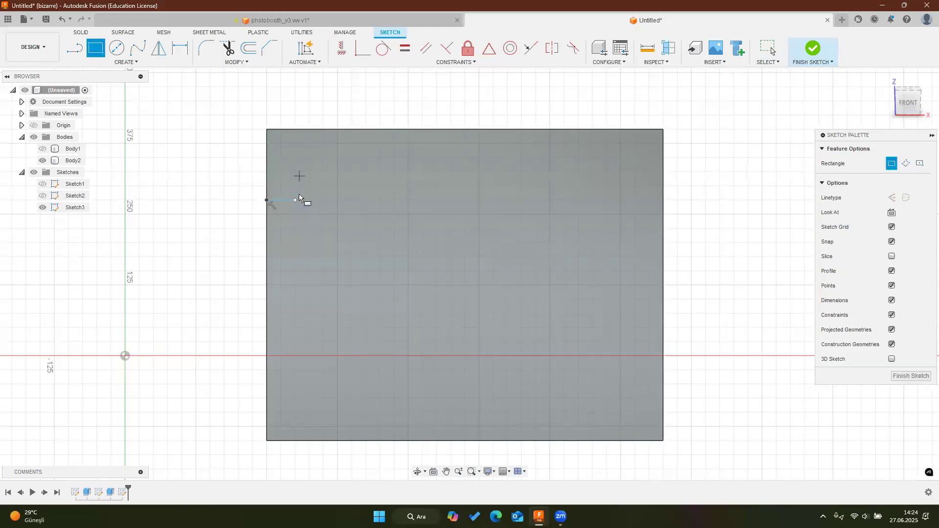
click(295, 200)
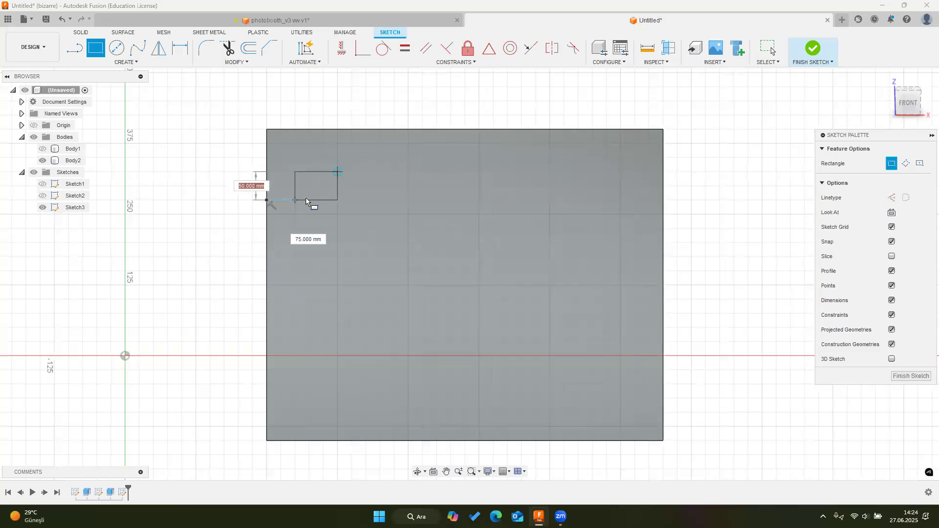
key(Escape)
click(283, 200)
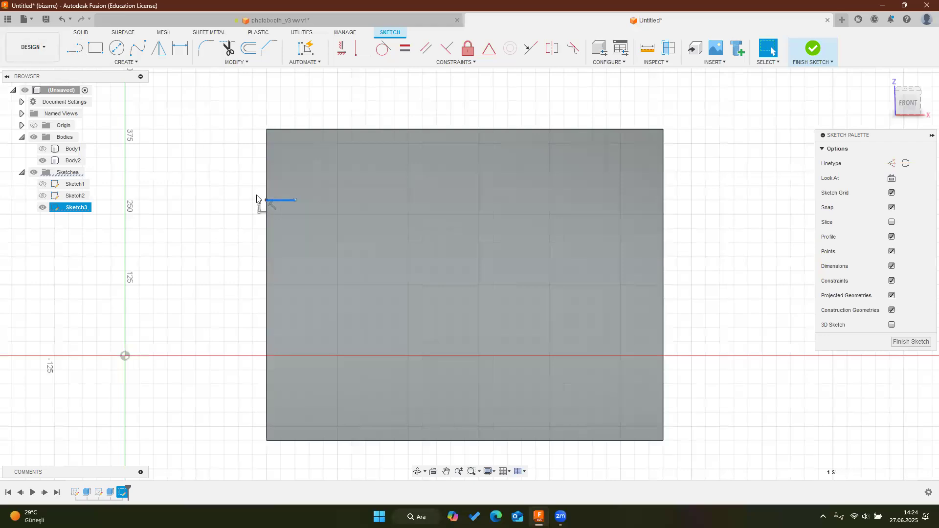
click(277, 201)
click(276, 200)
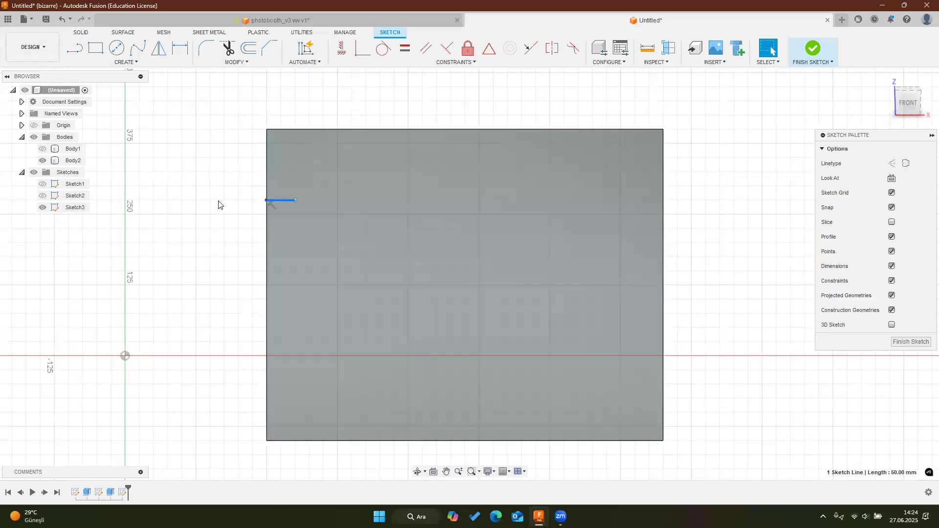
Draw two horizontal guide lines about 50 mm long inward from the panel's left and right edges, level with the 250 mm grid line
click(267, 215)
click(294, 215)
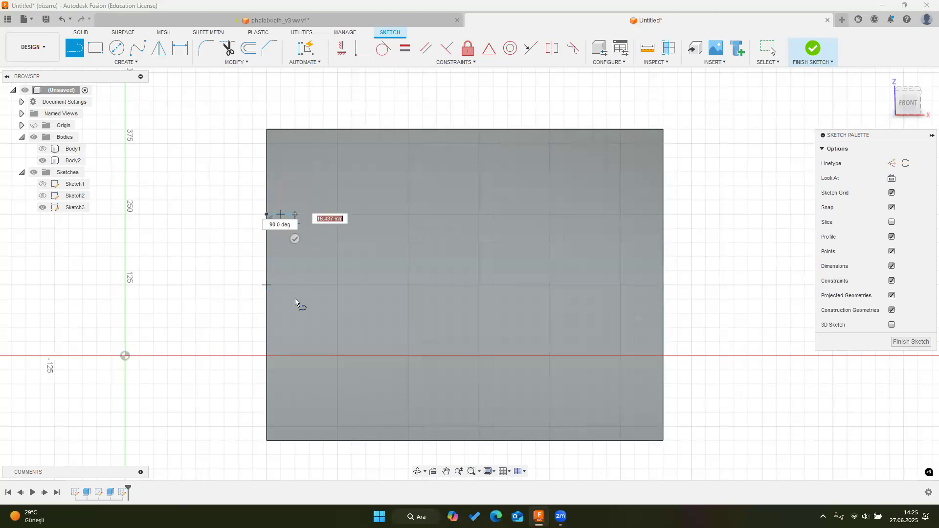
key(Escape)
key(l)
click(664, 214)
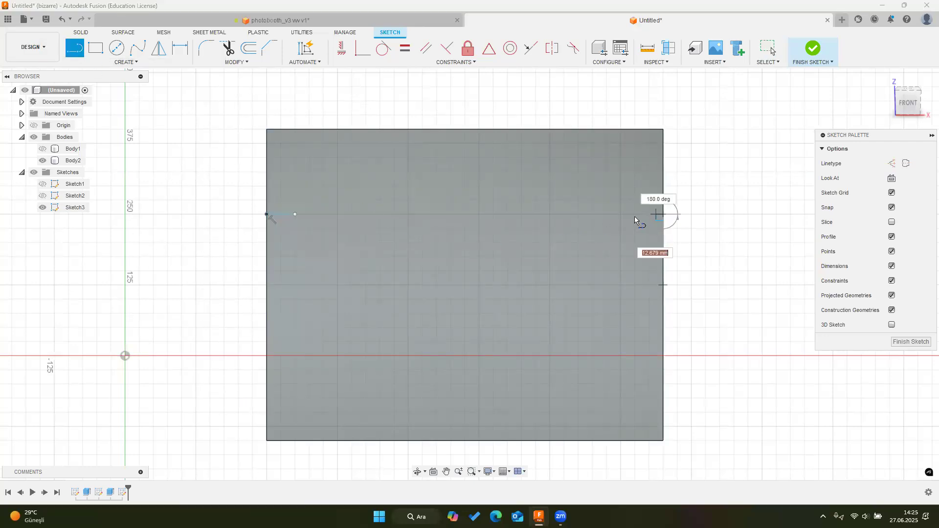
click(635, 215)
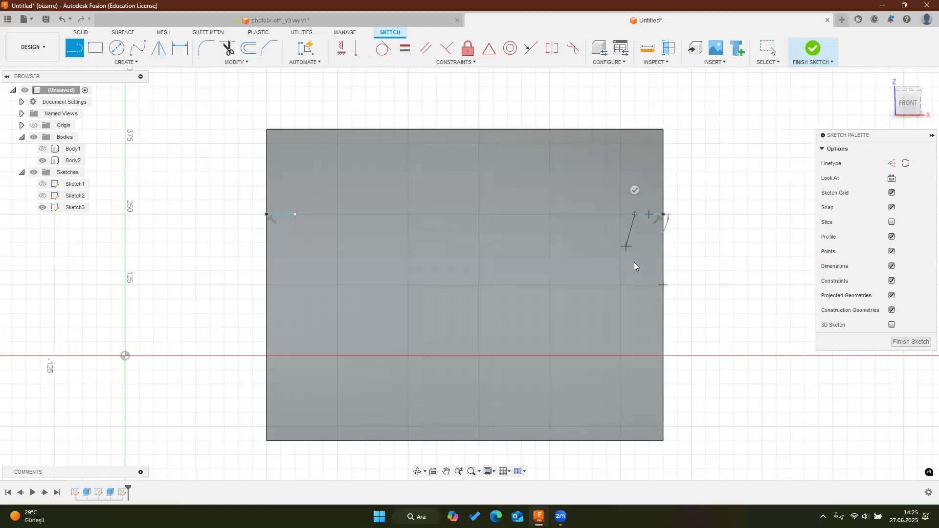
key(Escape)
Draw a screen rectangle 600 mm wide and 300 mm high downward between the inner ends of the two guide lines
key(r)
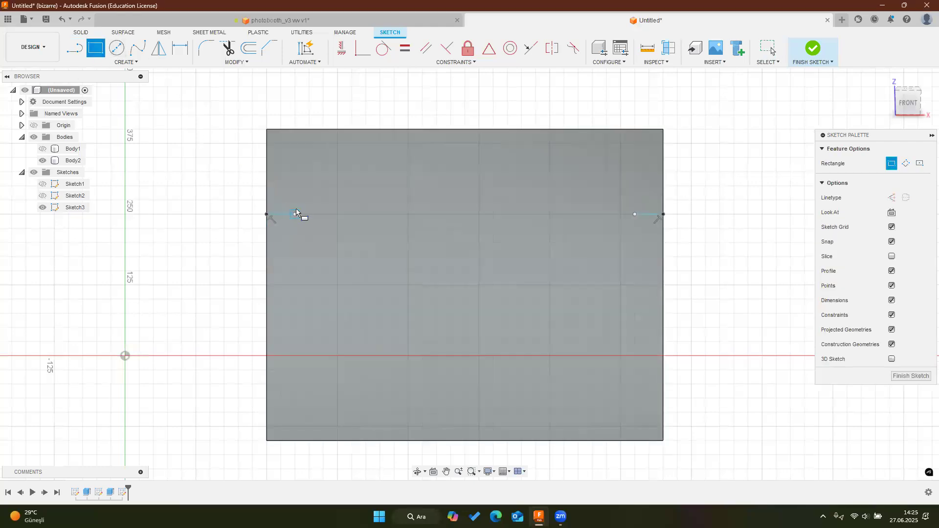
click(295, 215)
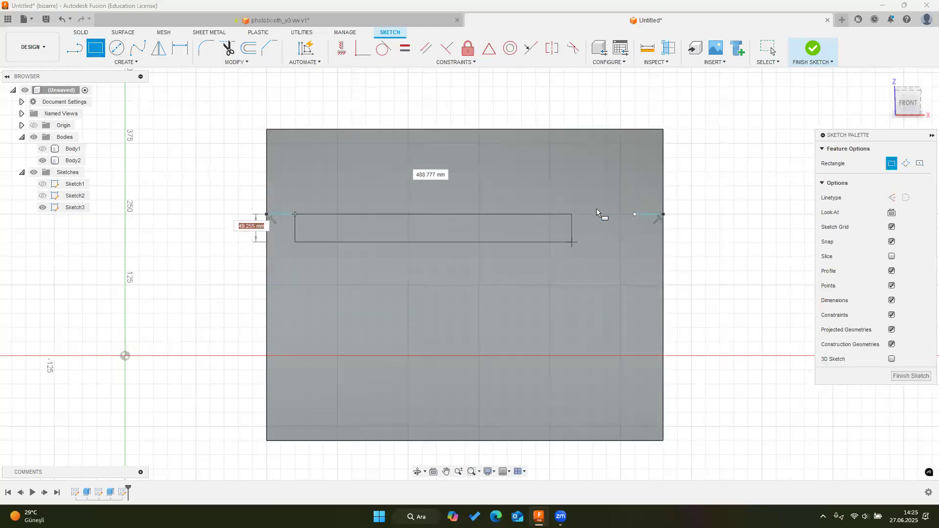
key(Tab)
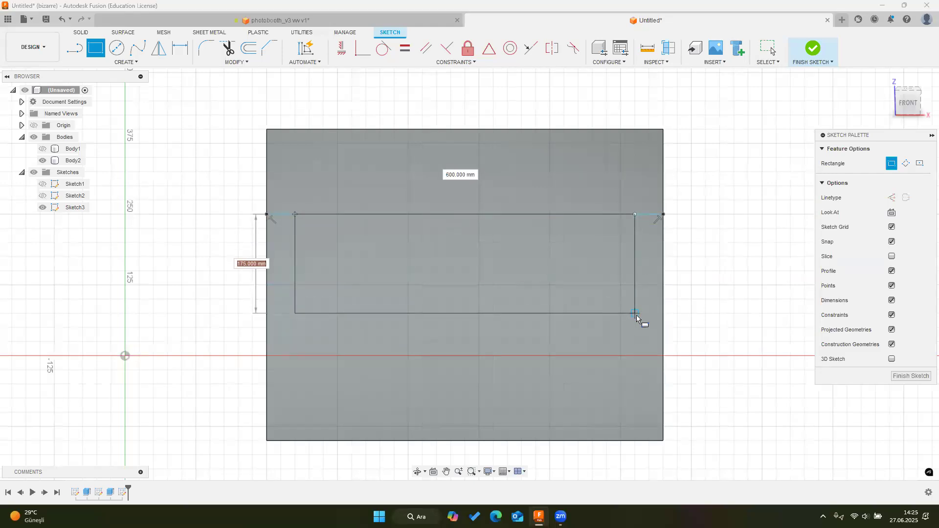
text(300)
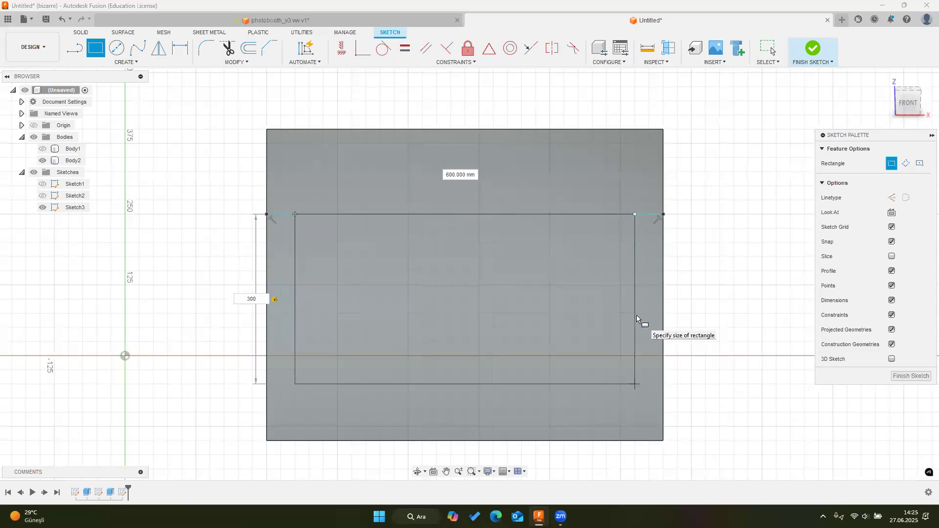
key(Return)
key(Escape)
Switch to the photo booth reference and start a sketch on the front face of its screen panel
scroll(602, 270, down, 1)
mouse_move(597, 269)
shift+middle_down()
mouse_move(560, 270)
mouse_move(685, 254)
shift+middle_up()
click(329, 25)
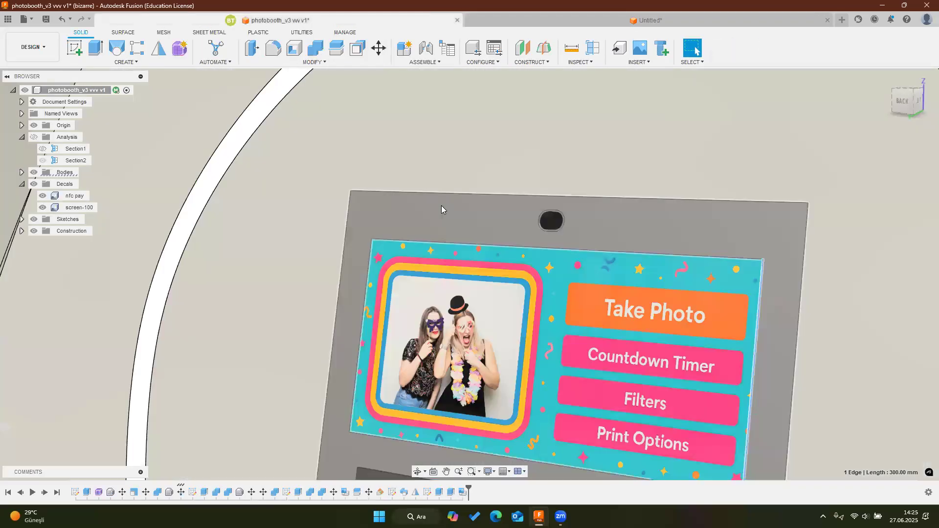
scroll(439, 209, down, 2)
shift+middle_drag(429, 223, 392, 227)
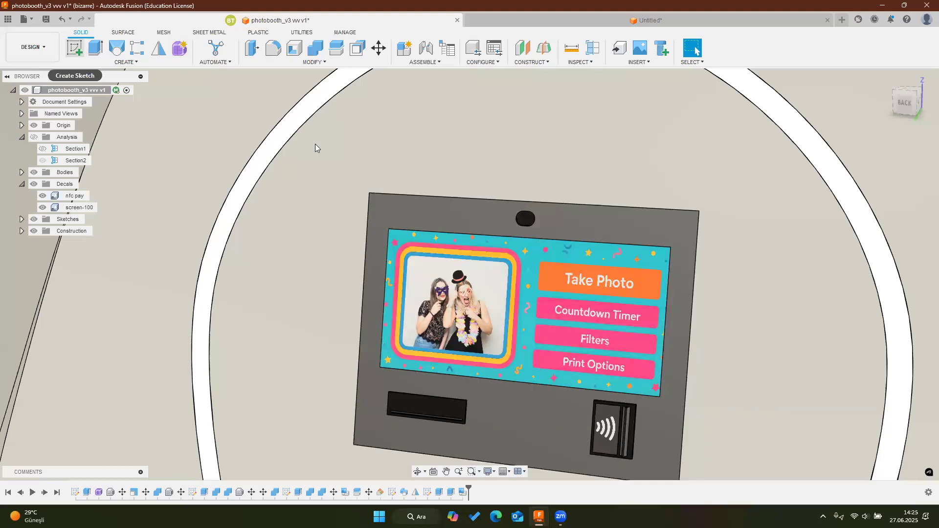
click(75, 47)
click(435, 219)
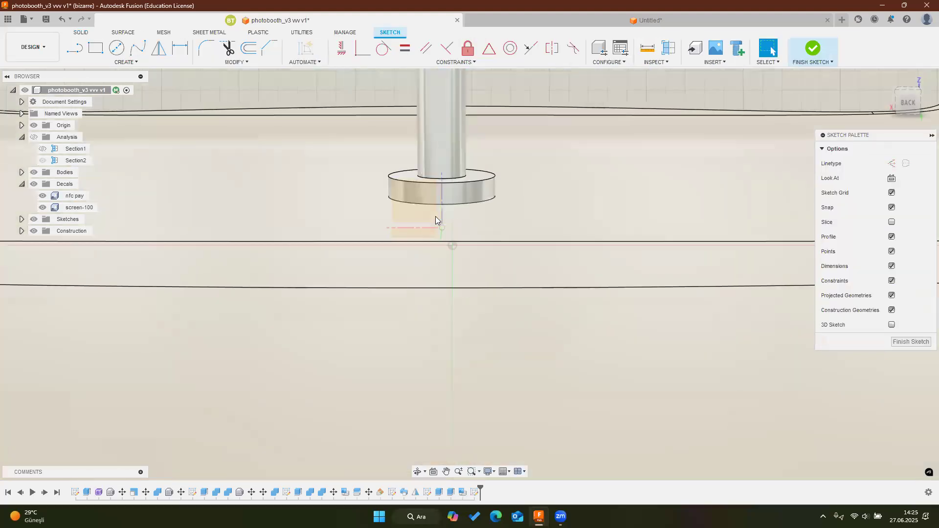
Measure the gap from the screen's upper corner to the panel's top edge with a temporary vertical line, discarding the line
middle_drag(453, 303, 466, 401)
middle_drag(430, 129, 419, 182)
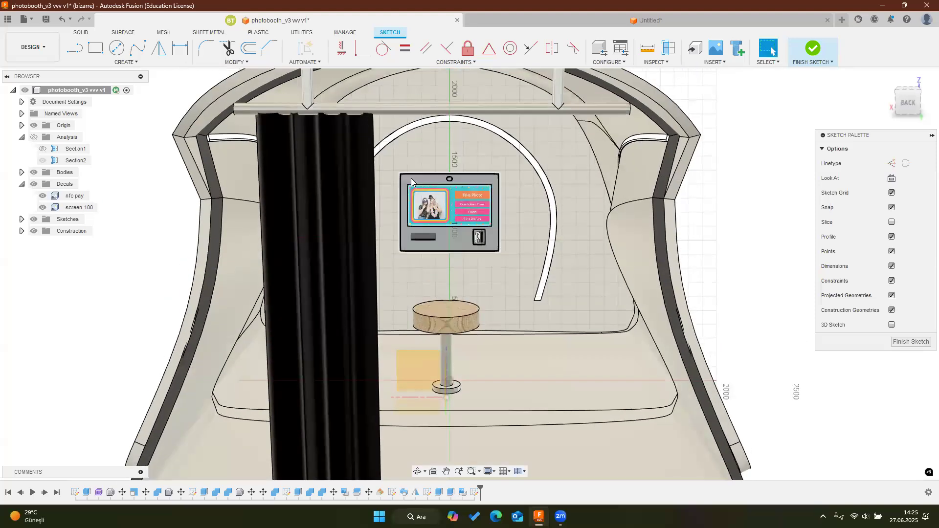
scroll(419, 181, up, 5)
scroll(374, 190, up, 3)
key(l)
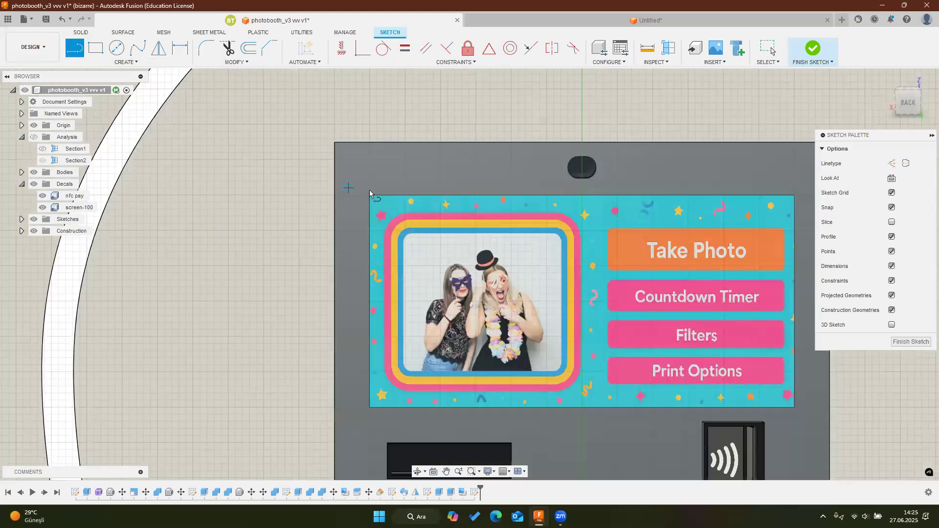
click(369, 194)
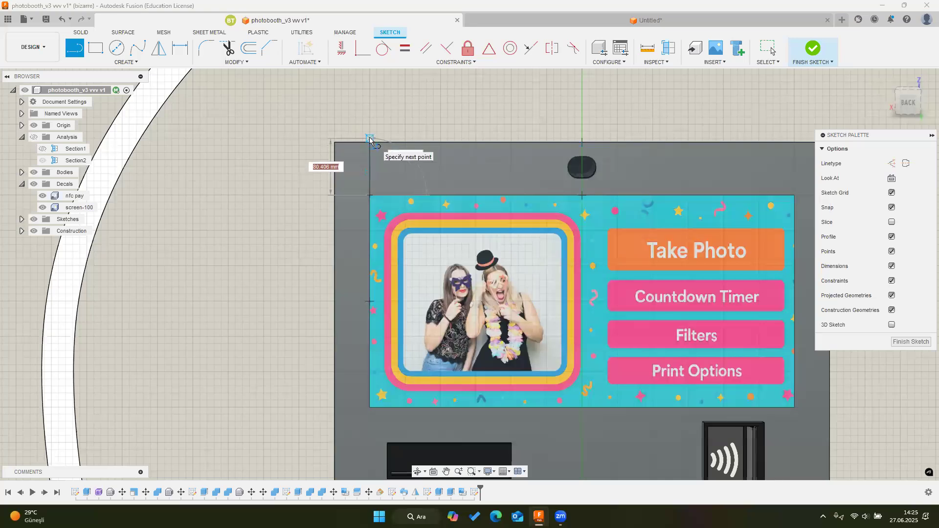
scroll(370, 142, up, 3)
scroll(372, 149, up, 3)
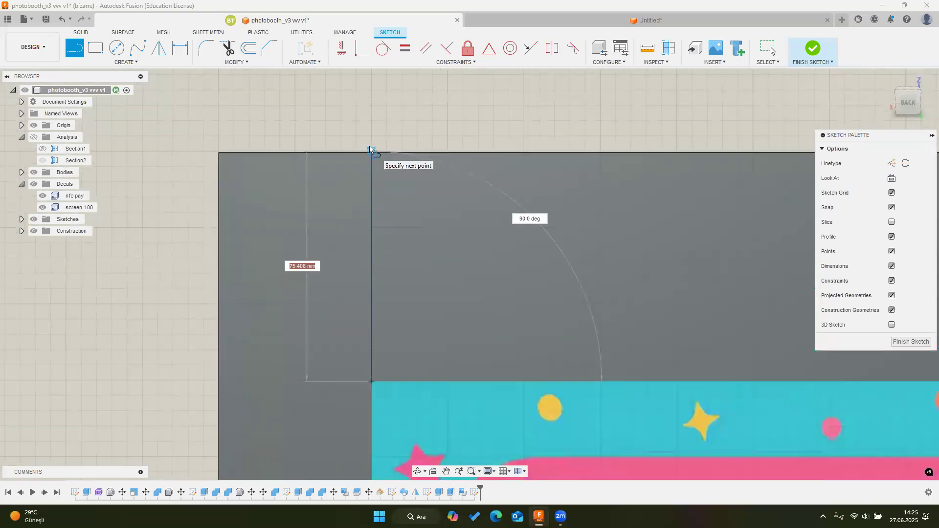
scroll(371, 147, down, 4)
key(Escape)
Return to the untitled design and draw a 75 mm vertical guide line down from the panel's top edge, near its left corner
click(610, 26)
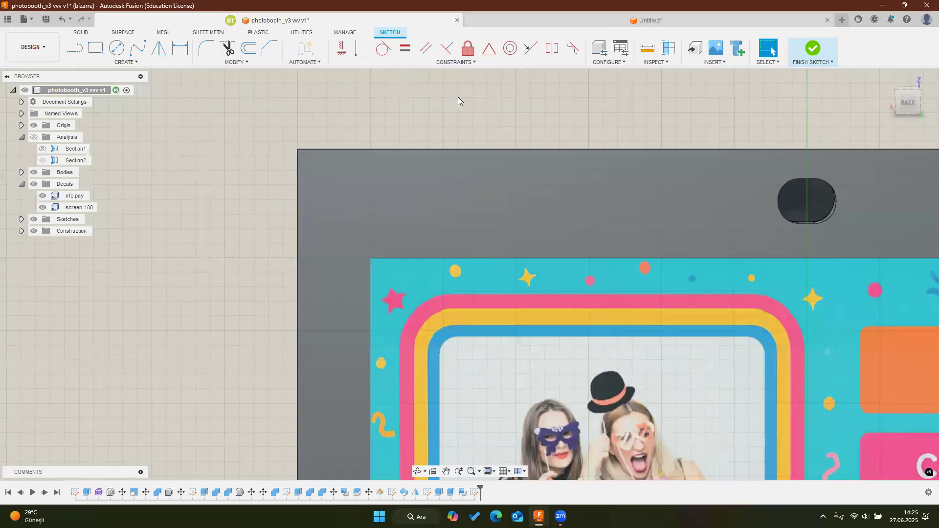
scroll(472, 208, up, 4)
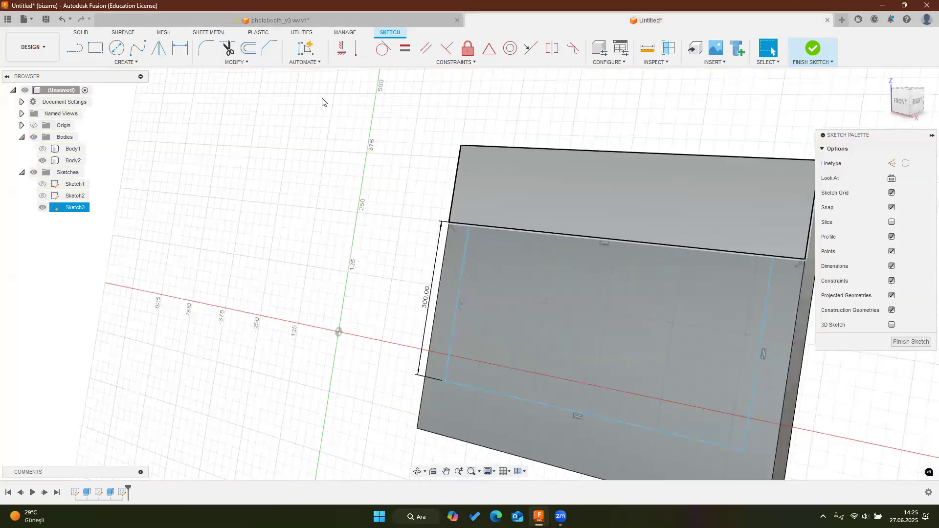
key(l)
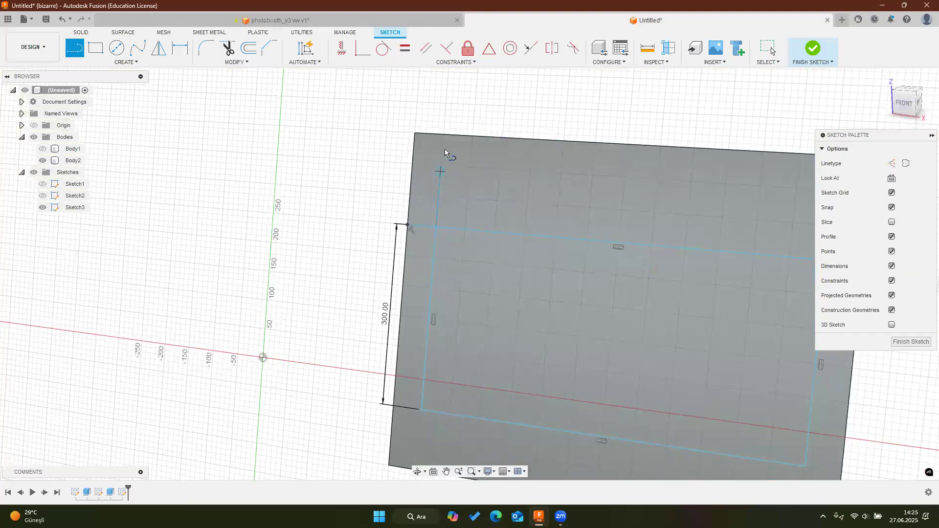
click(443, 136)
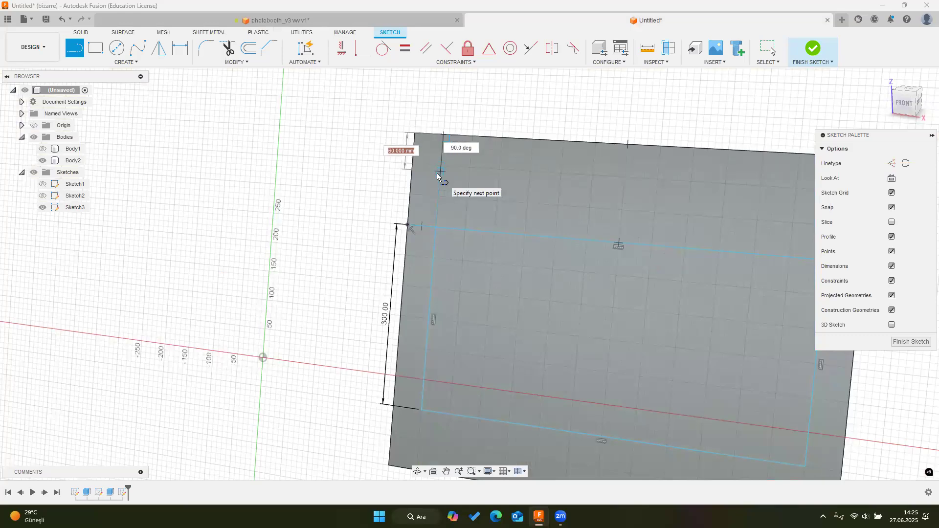
text(75)
key(Return)
key(Escape)
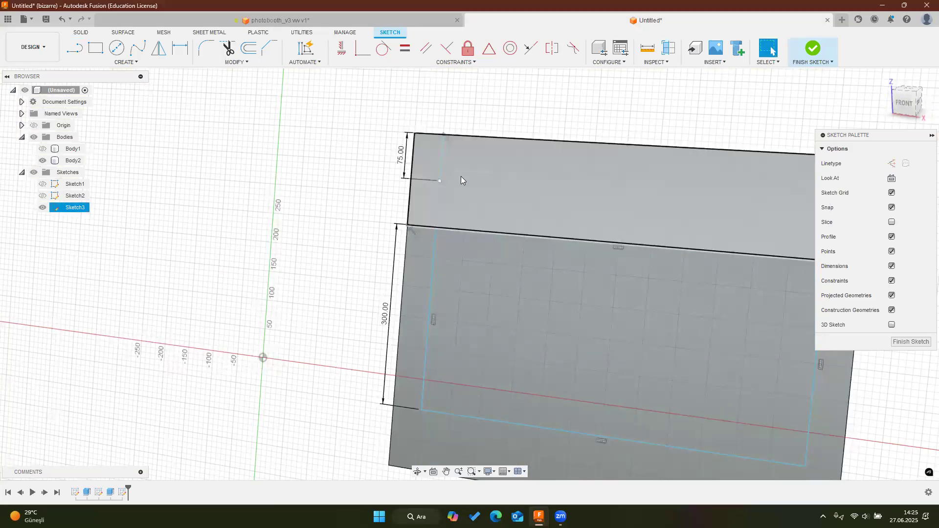
Delete the edges of the existing screen rectangle, keeping the short guide lines in the sketch
scroll(450, 169, down, 4)
scroll(446, 168, up, 2)
scroll(455, 176, up, 4)
mouse_move(435, 167)
middle_down()
mouse_move(387, 140)
mouse_move(383, 153)
middle_up()
scroll(392, 144, down, 4)
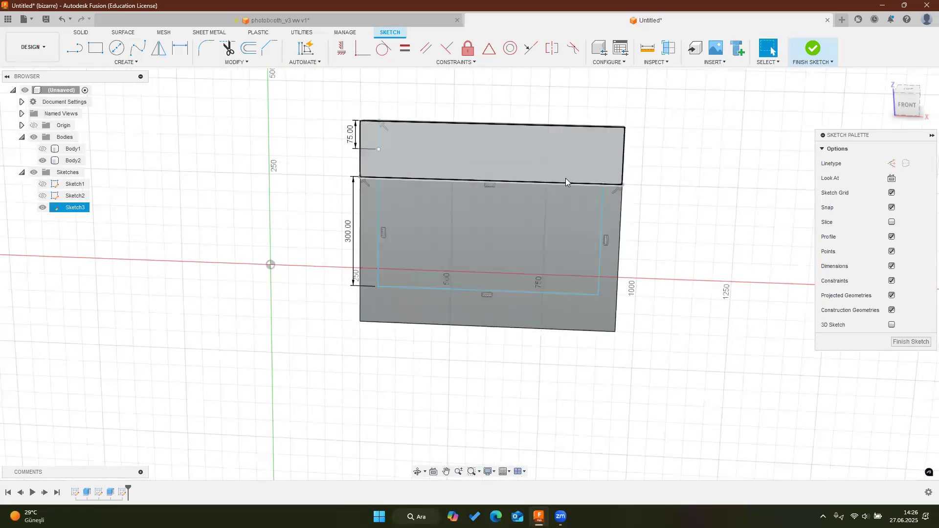
scroll(568, 181, up, 2)
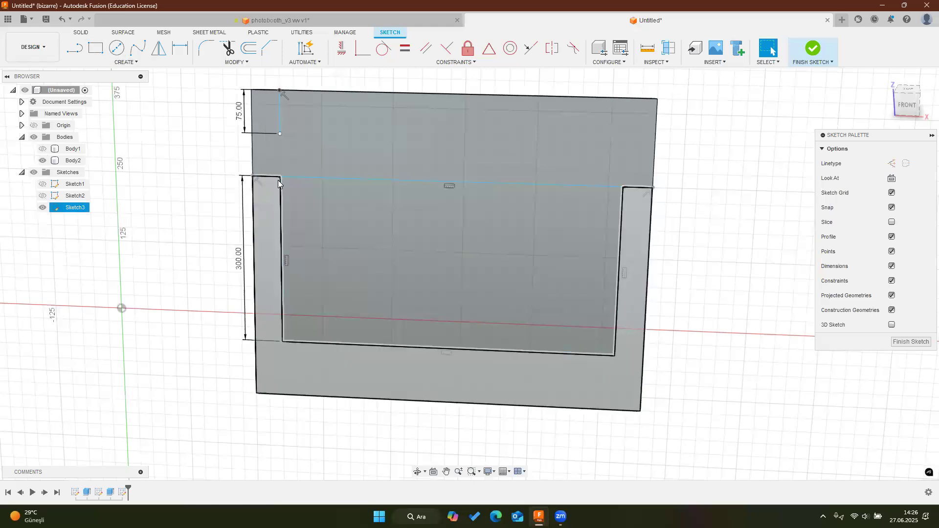
click(280, 198)
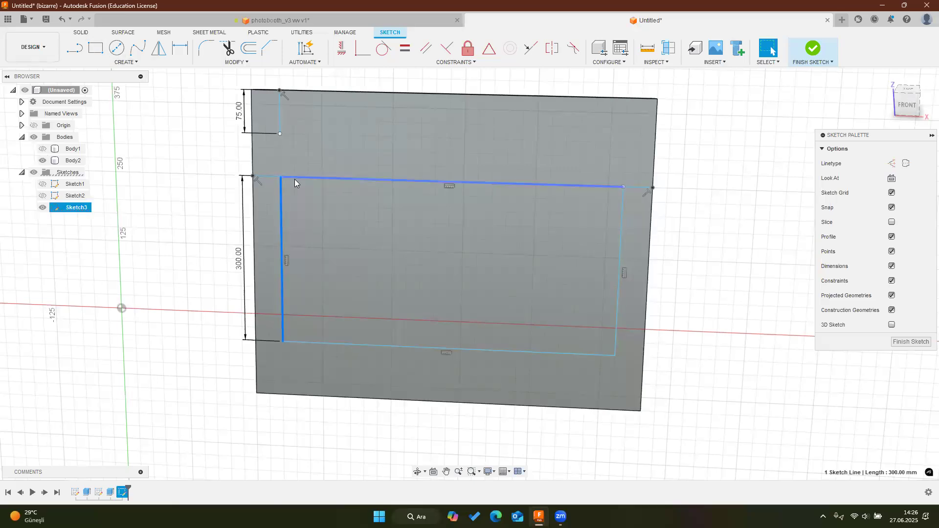
key(Delete)
click(612, 274)
key(Delete)
click(565, 353)
key(Delete)
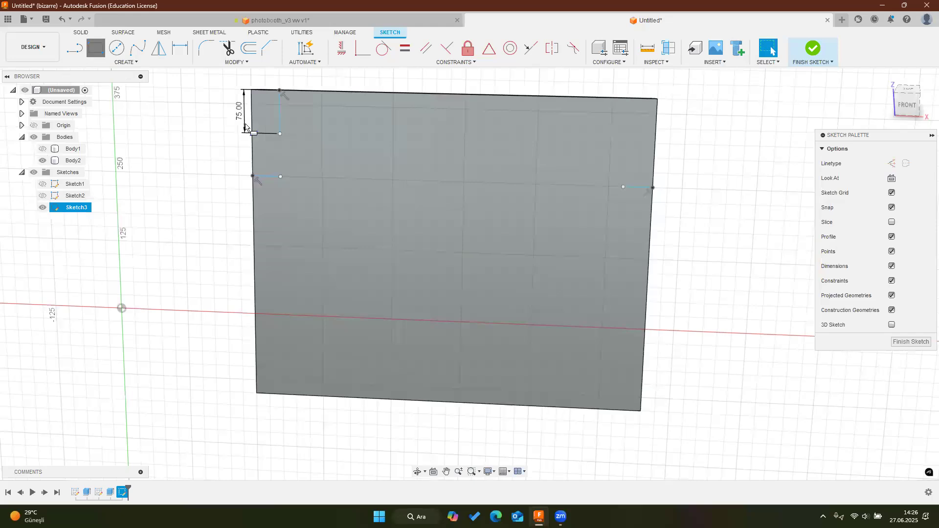
Draw a screen rectangle 600 mm wide and about 300 mm high from the lower end of the 75 mm guide line, and finish the sketch
key(r)
click(280, 133)
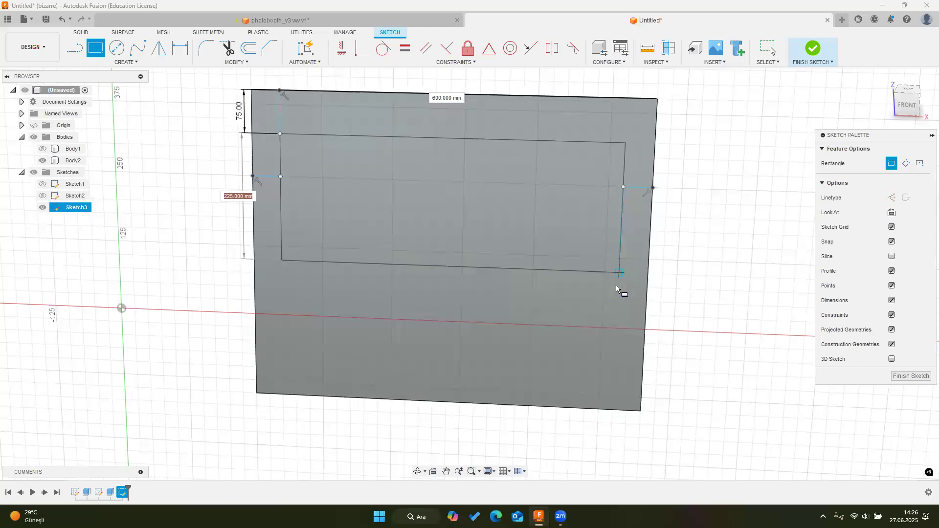
click(615, 317)
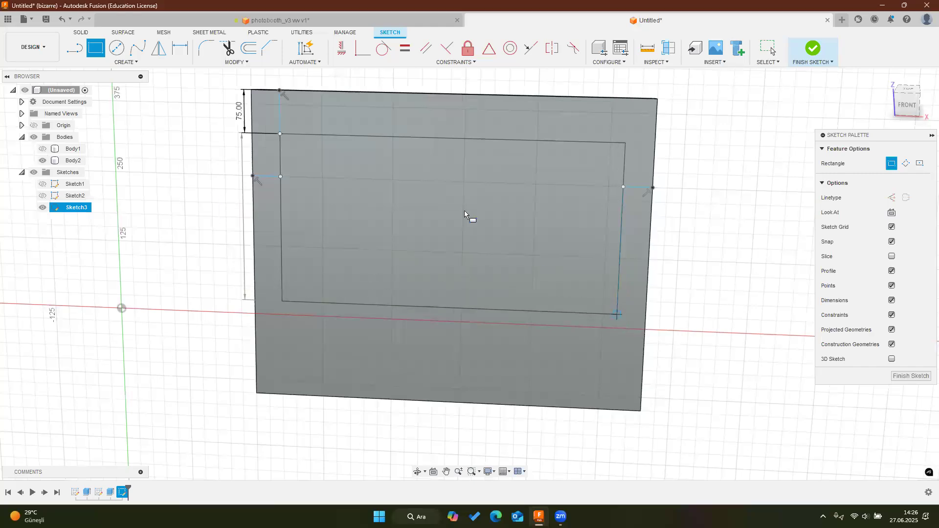
shift+middle_drag(398, 178, 807, 54)
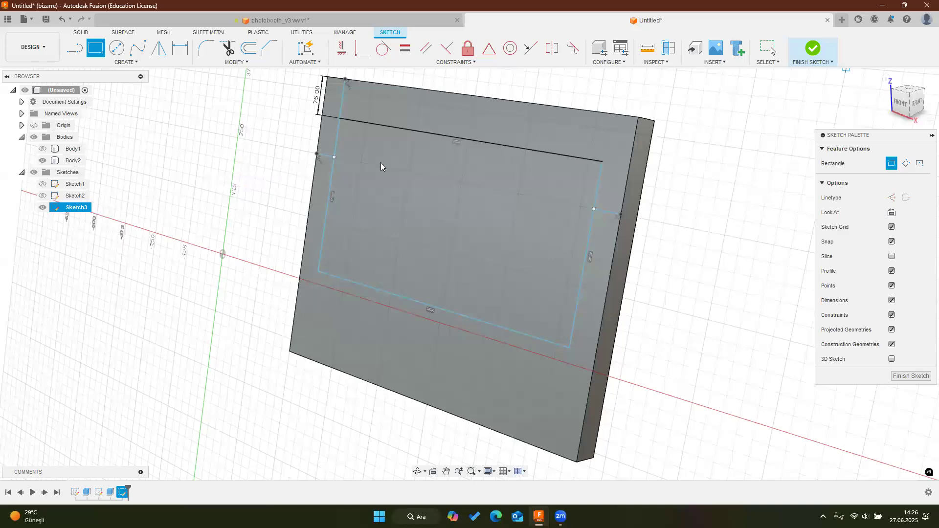
mouse_move(375, 167)
shift+middle_down()
mouse_move(310, 169)
mouse_move(296, 182)
shift+middle_up()
mouse_move(425, 159)
middle_down()
mouse_move(417, 246)
mouse_move(519, 262)
mouse_move(555, 257)
mouse_move(452, 247)
middle_up()
click(903, 109)
Examine the screen and its surroundings in the photo booth reference, and return to the untitled design
click(283, 19)
middle_drag(574, 263, 537, 199)
scroll(743, 279, up, 5)
scroll(532, 255, down, 6)
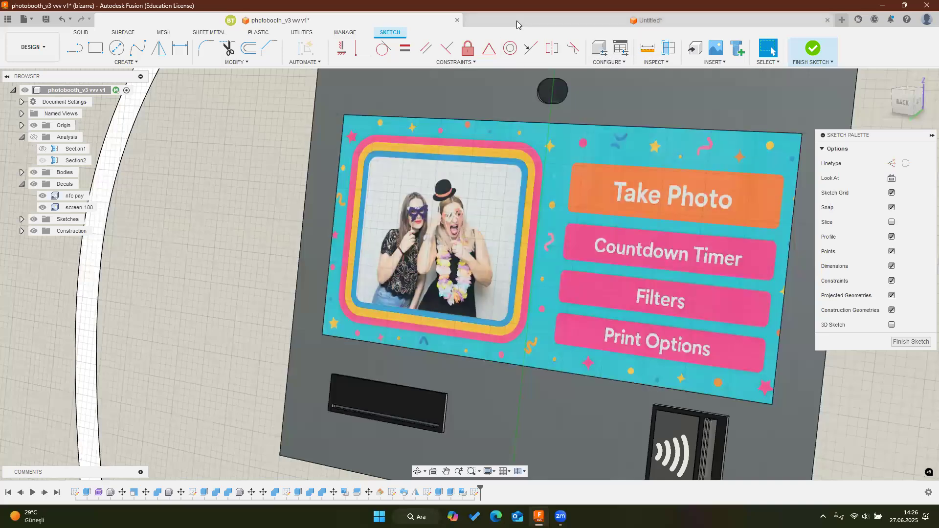
click(587, 21)
scroll(416, 235, up, 1)
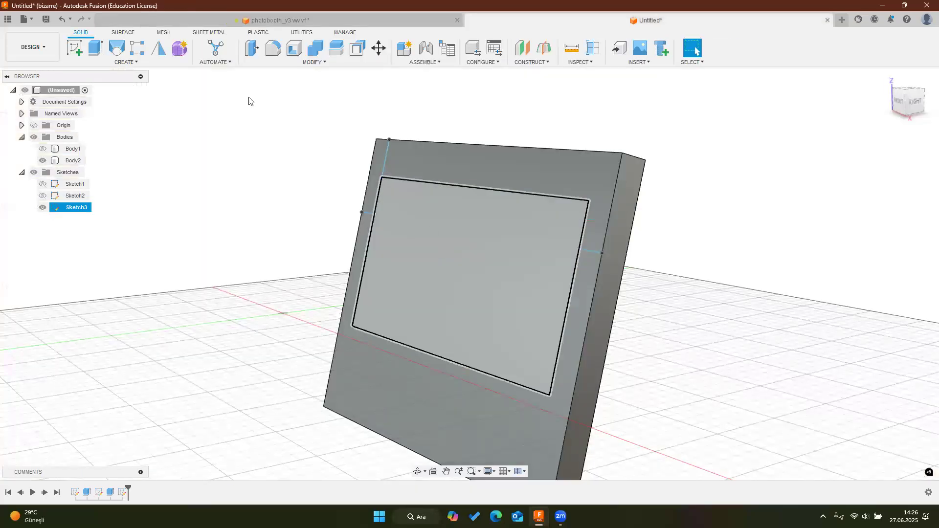
Extrude the screen rectangle on the tilted panel's front face by -5 mm as a cut
click(96, 49)
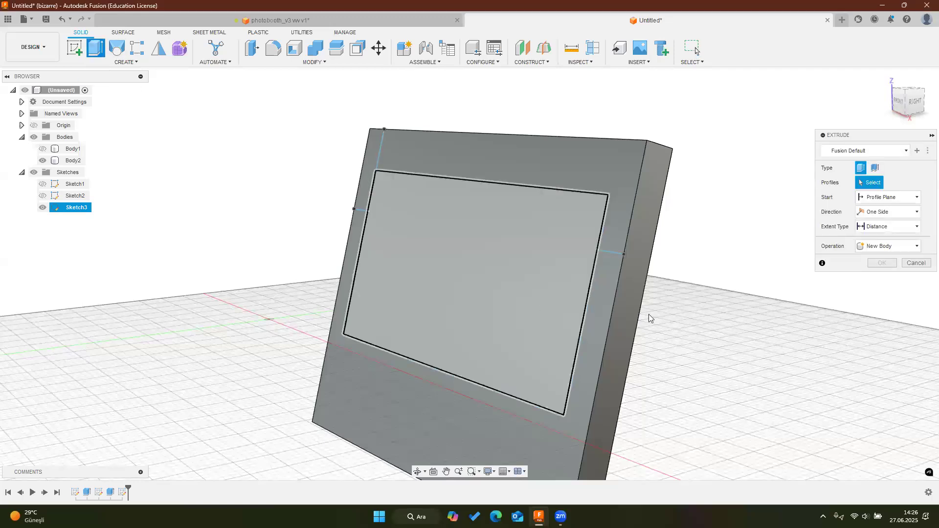
click(448, 274)
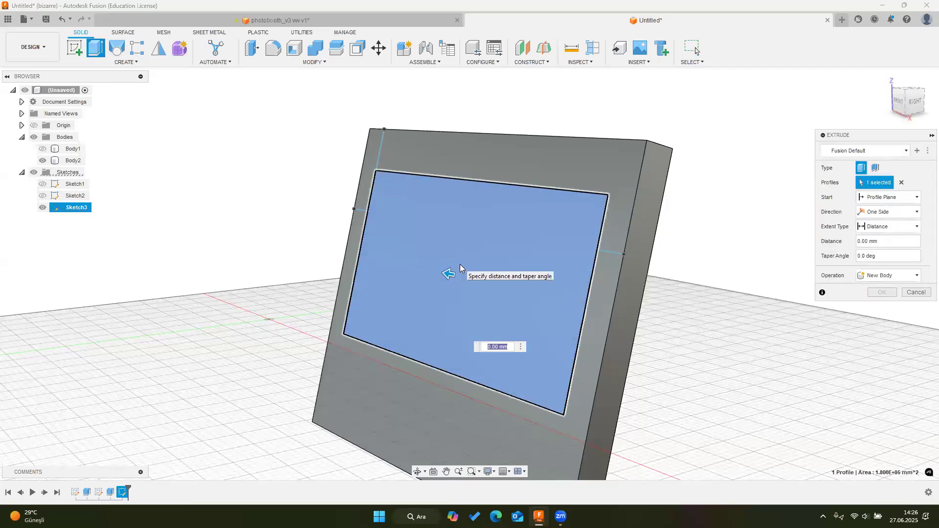
scroll(457, 299, up, 4)
text(-5)
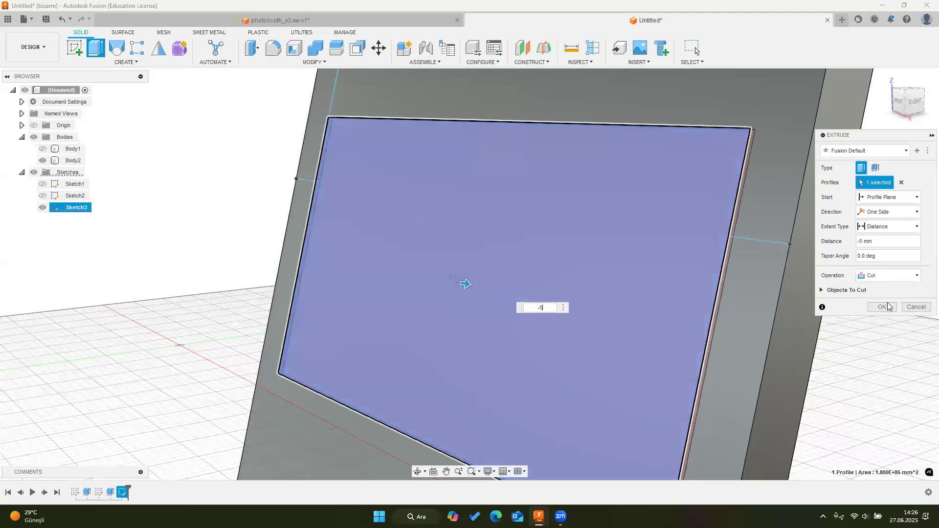
click(876, 305)
shift+middle_drag(650, 212, 742, 217)
shift+middle_drag(698, 194, 485, 258)
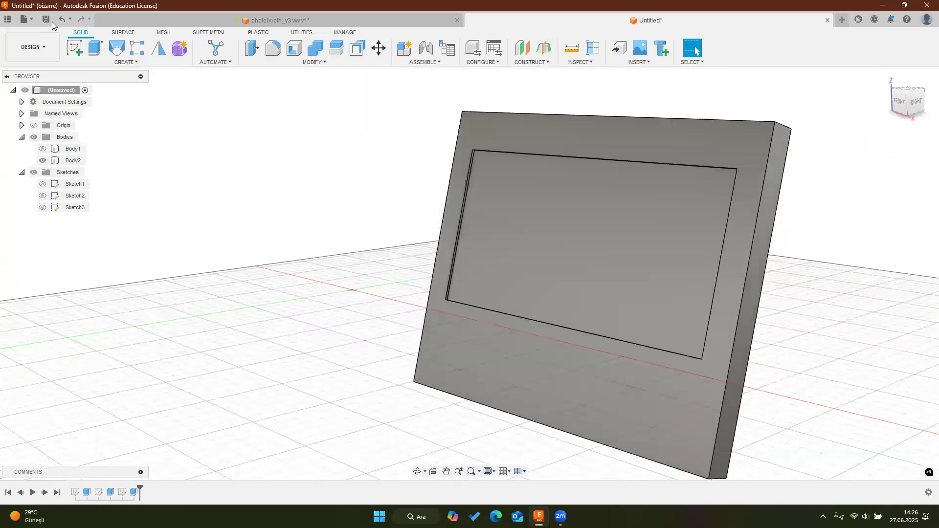
key(e)
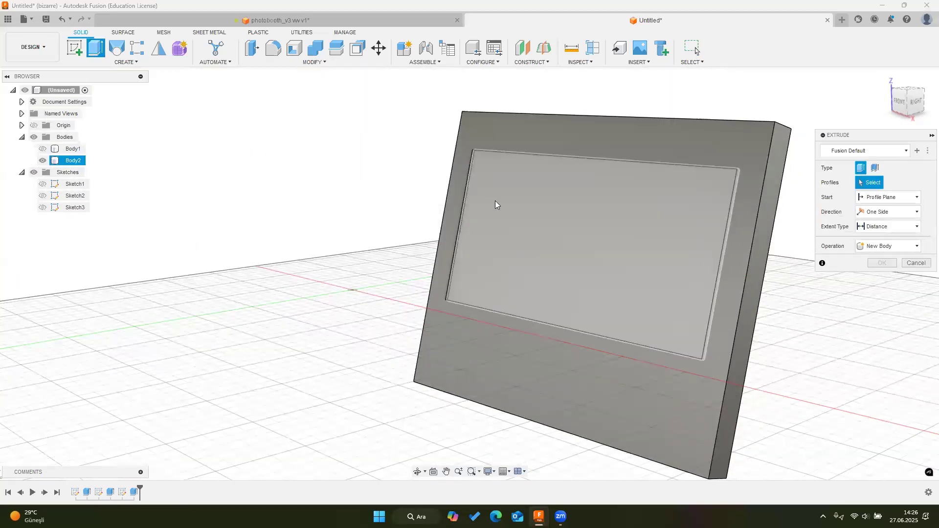
key(Escape)
scroll(499, 203, up, 5)
scroll(501, 238, down, 5)
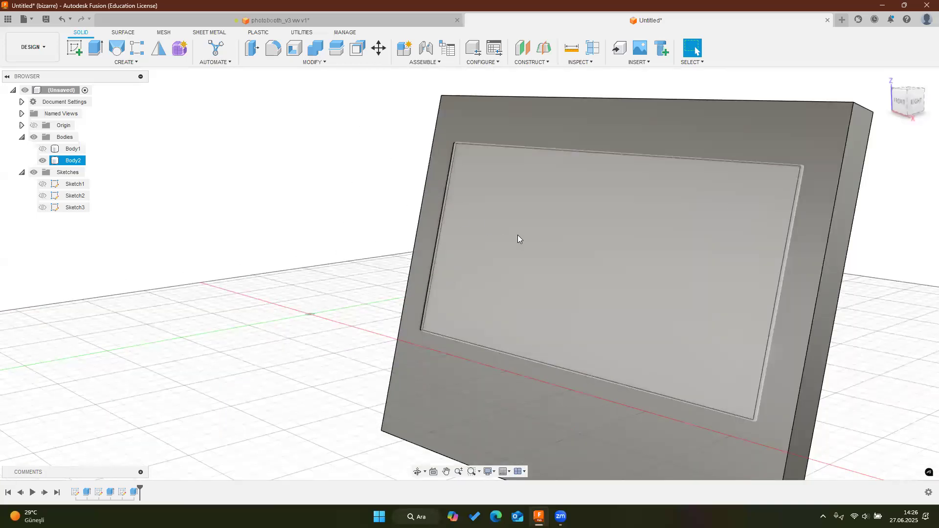
Extrude the floor face of the screen recess by 5 mm as a new body that fills the pocket
click(517, 236)
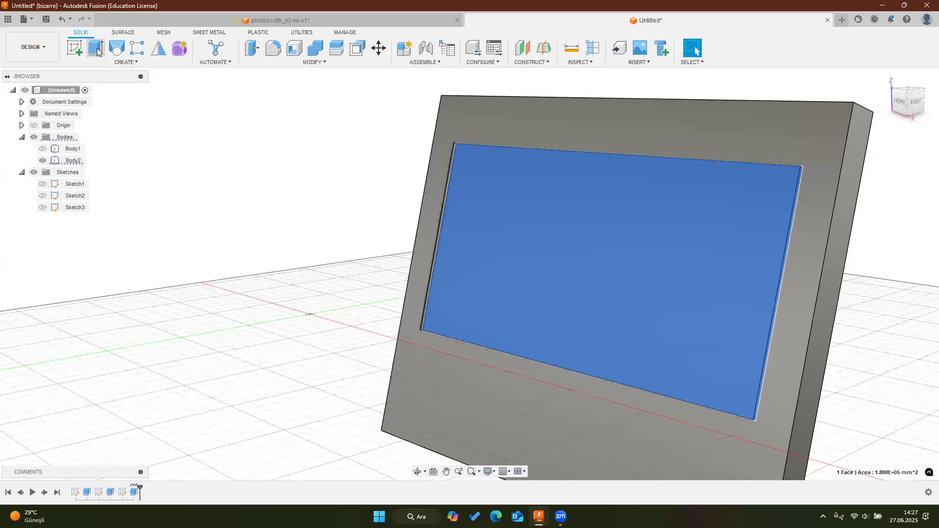
click(96, 49)
scroll(446, 229, up, 2)
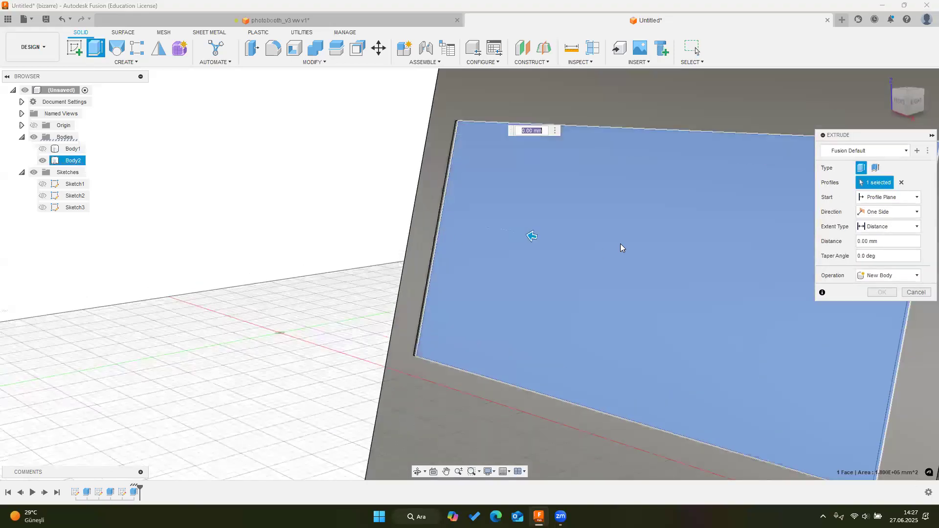
text(5)
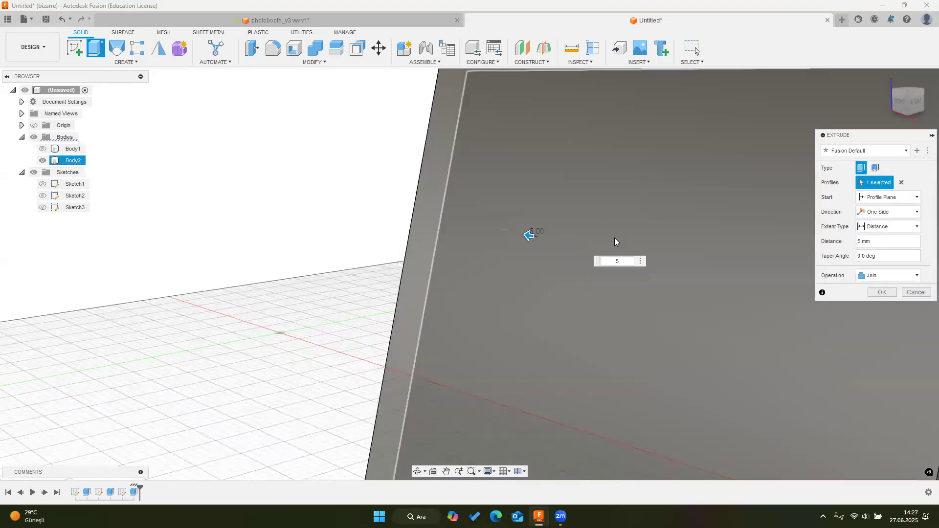
scroll(548, 245, down, 4)
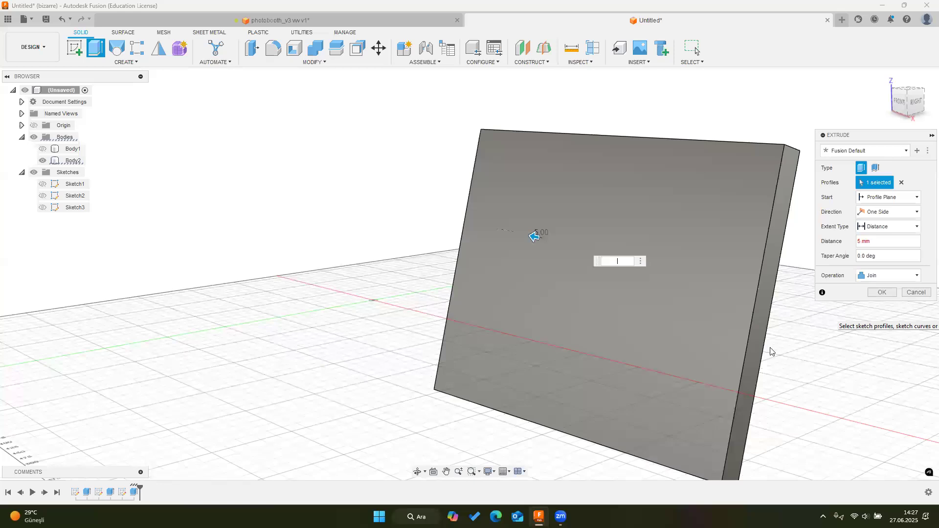
text(0)
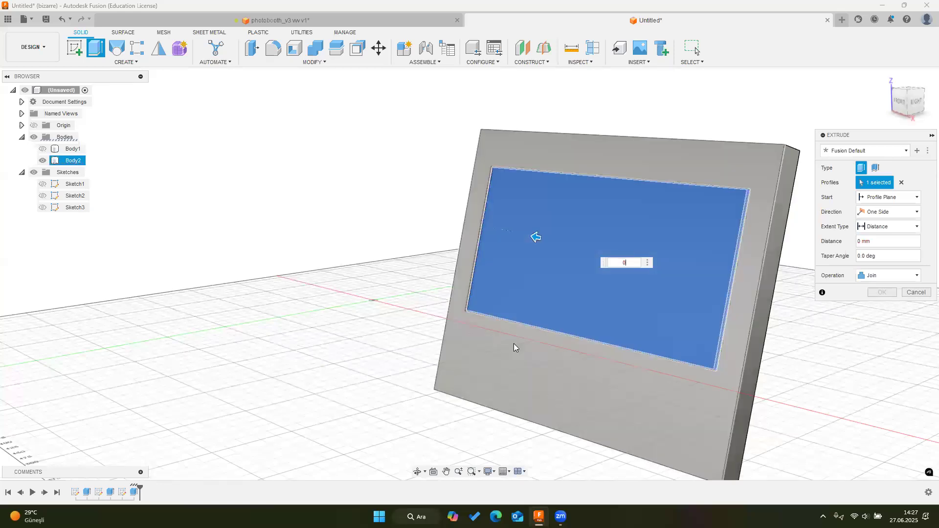
scroll(464, 279, up, 5)
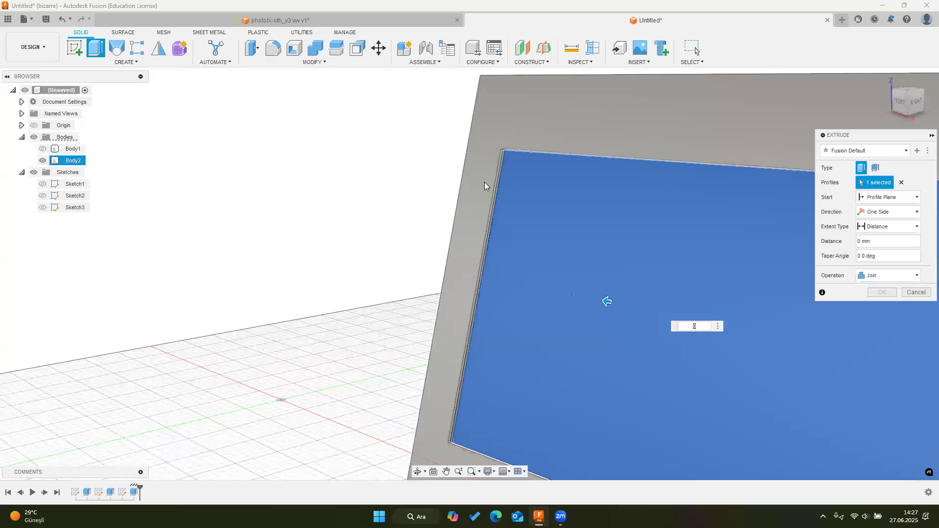
text(5)
click(869, 277)
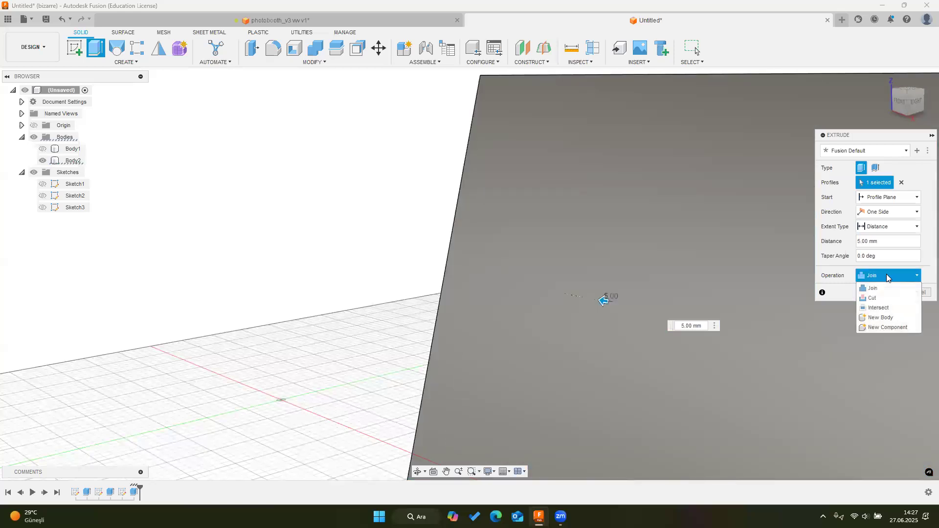
click(885, 320)
click(879, 292)
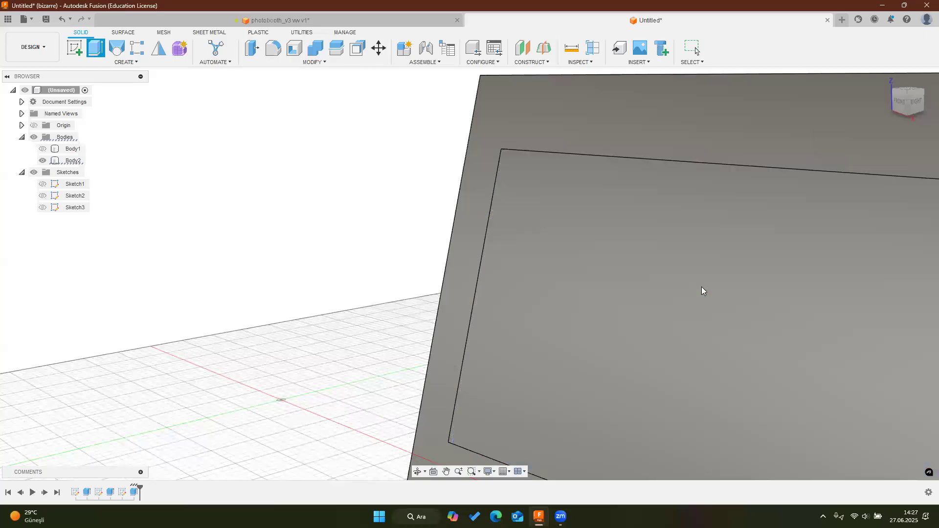
Examine the tilted panel and its flush screen body from the front and from the side
scroll(725, 294, down, 5)
middle_drag(708, 285, 577, 274)
scroll(586, 210, up, 5)
scroll(586, 209, down, 5)
shift+middle_drag(577, 274, 685, 266)
click(489, 142)
shift+middle_drag(488, 137, 501, 118)
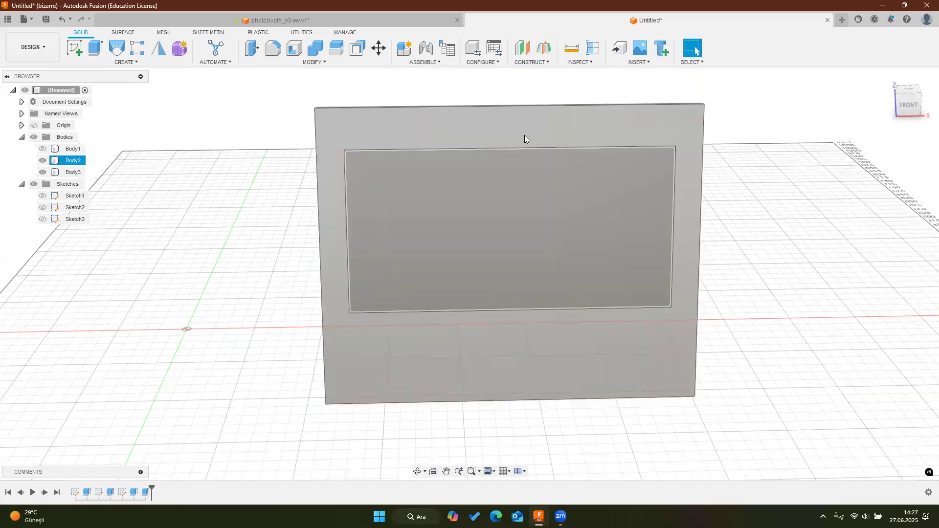
click(859, 102)
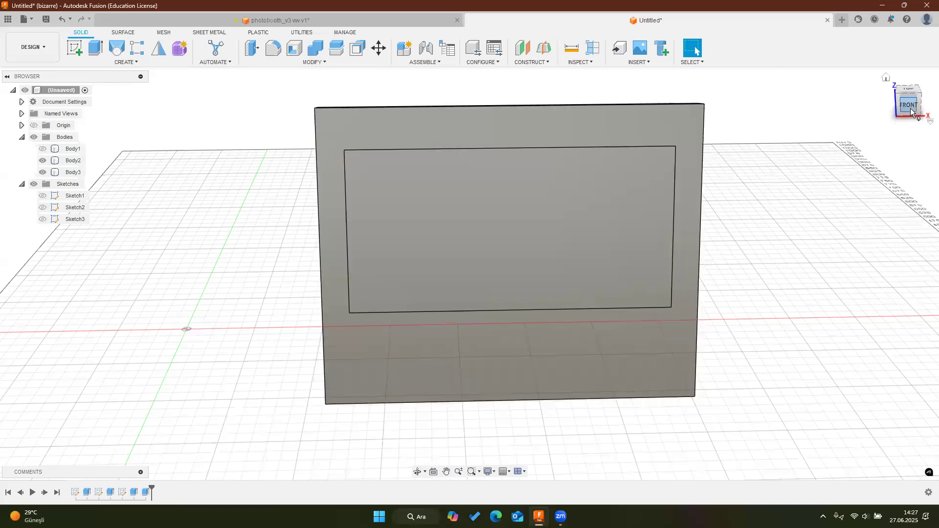
shift+middle_drag(717, 154, 516, 132)
click(524, 134)
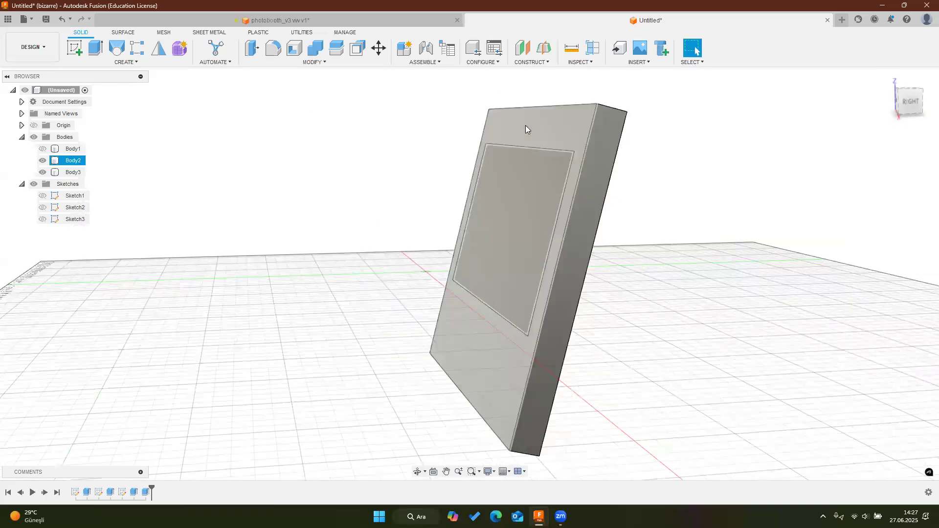
scroll(497, 137, up, 5)
scroll(532, 140, down, 5)
click(807, 121)
drag(902, 104, 914, 100)
click(896, 104)
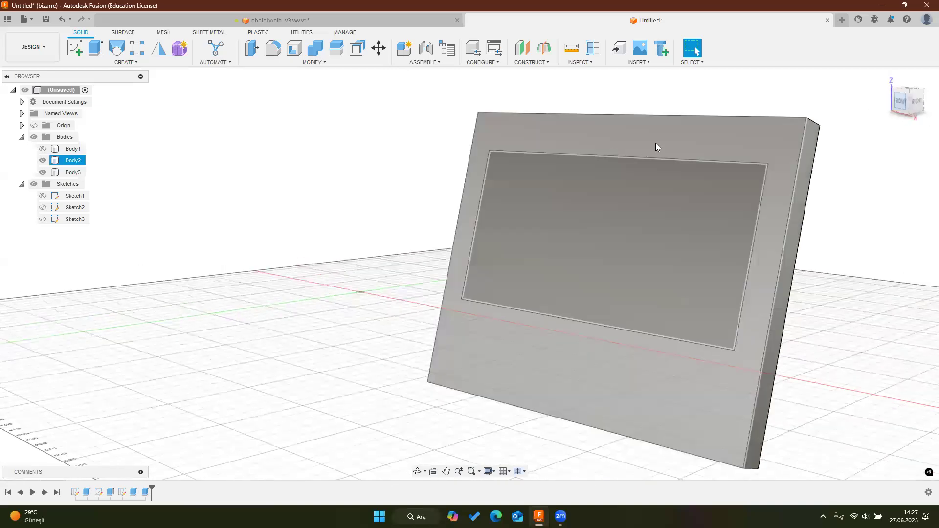
shift+middle_drag(601, 173, 591, 199)
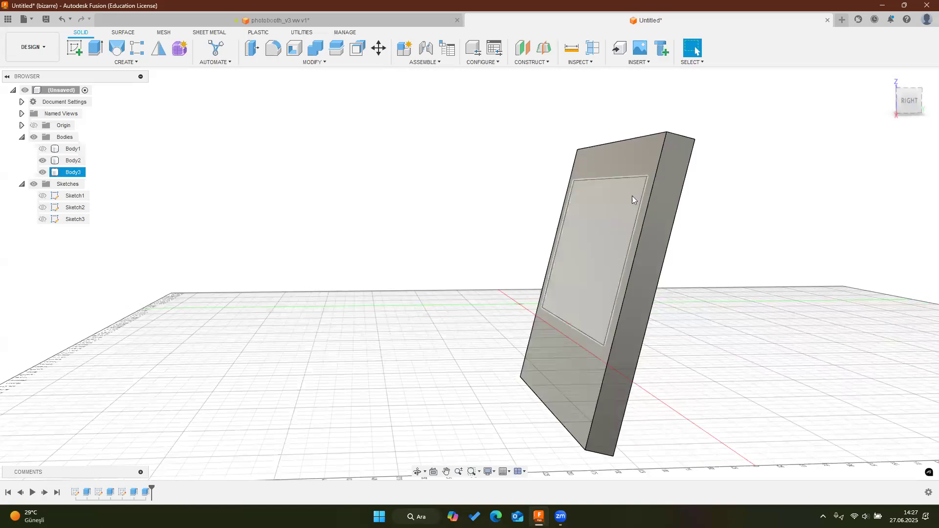
drag(909, 102, 926, 102)
click(904, 100)
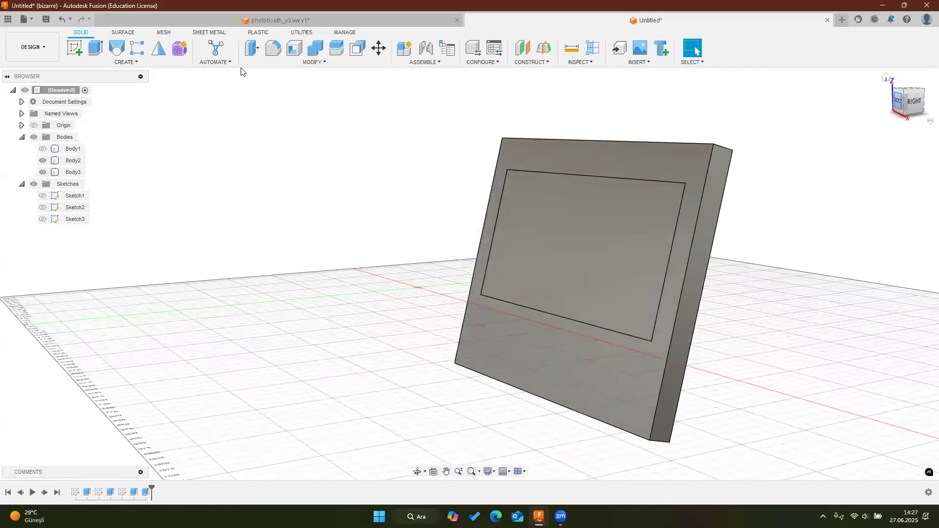
Start a new sketch on the vertical origin plane that faces the front
click(93, 56)
shift+middle_drag(425, 226, 376, 232)
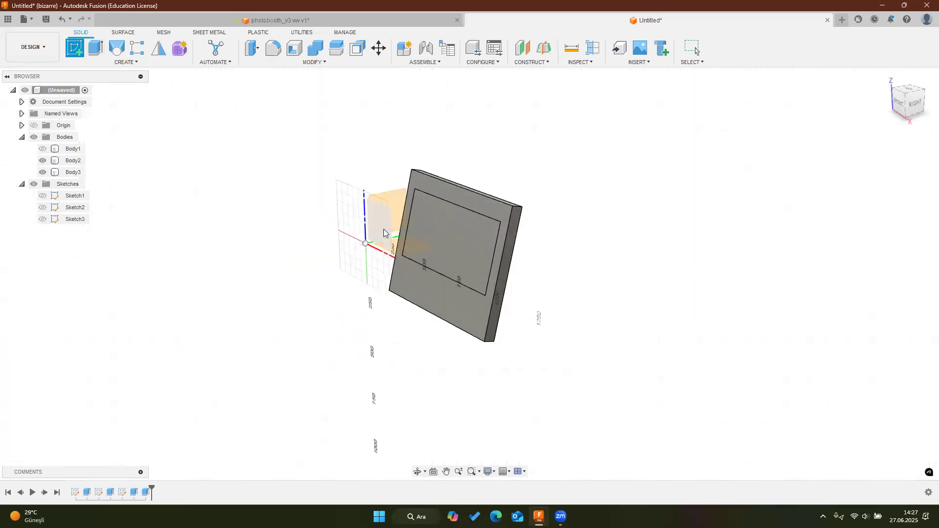
click(383, 232)
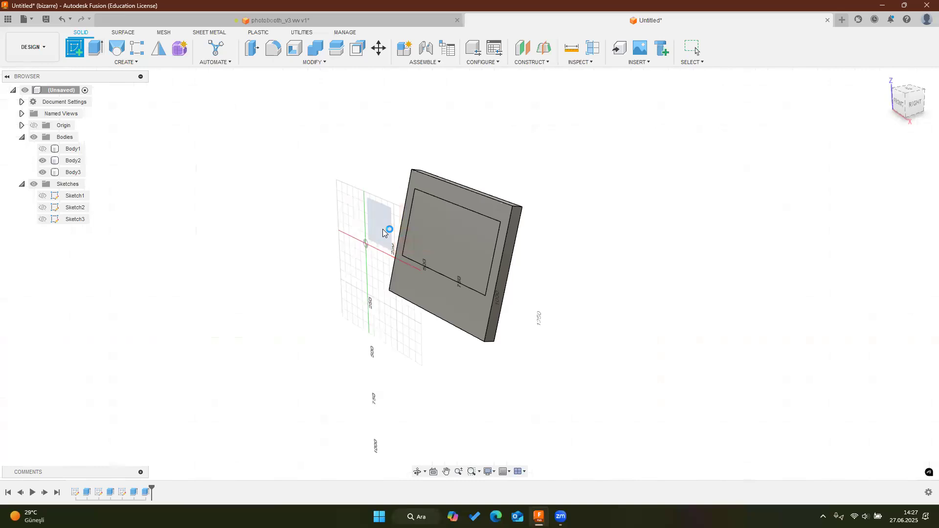
scroll(458, 191, up, 4)
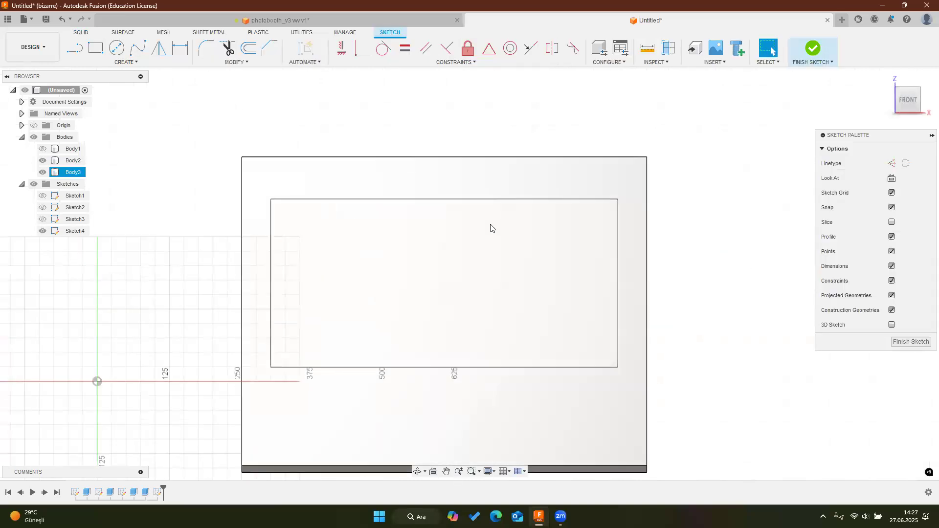
click(118, 202)
Project the panel's front frame face around the screen into the sketch
click(117, 47)
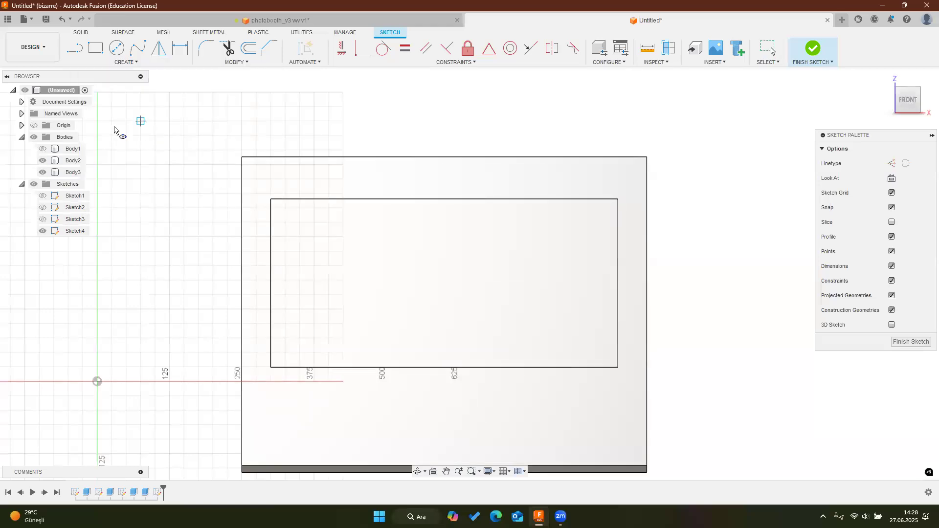
click(129, 62)
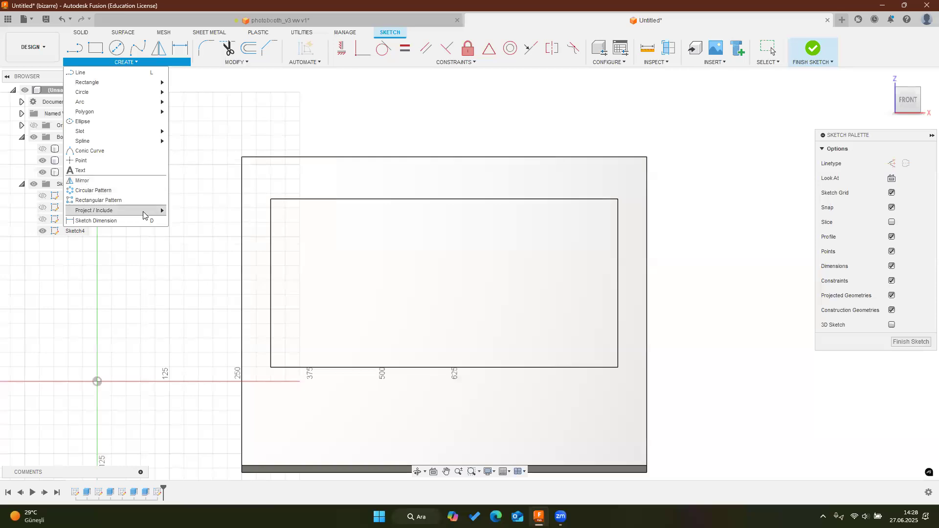
click(314, 162)
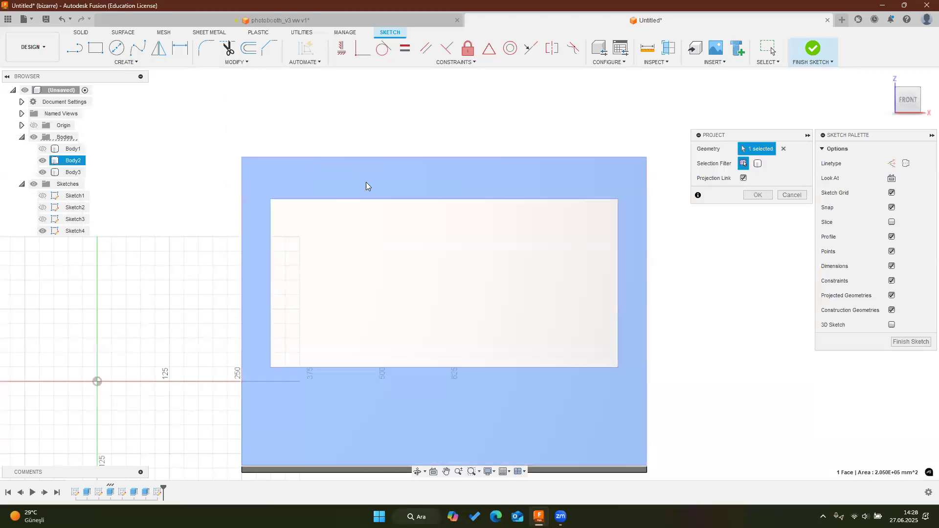
click(757, 196)
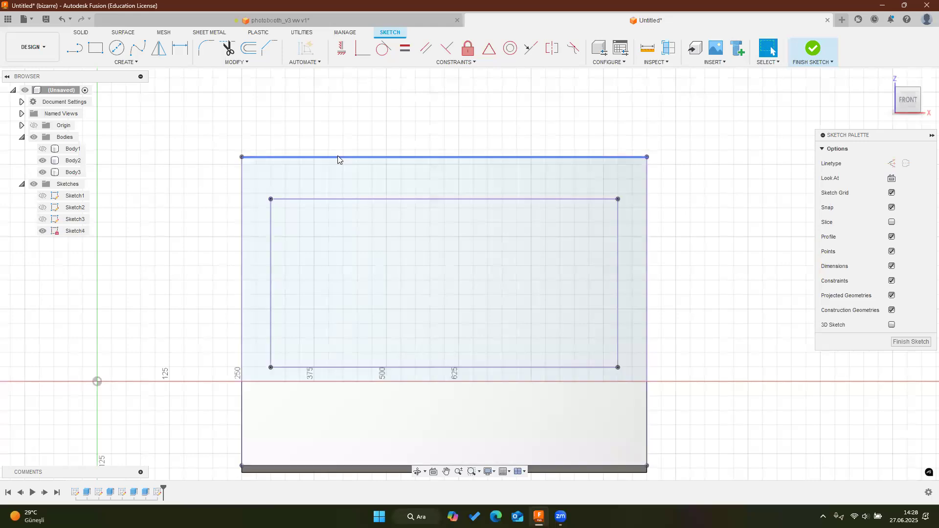
click(78, 48)
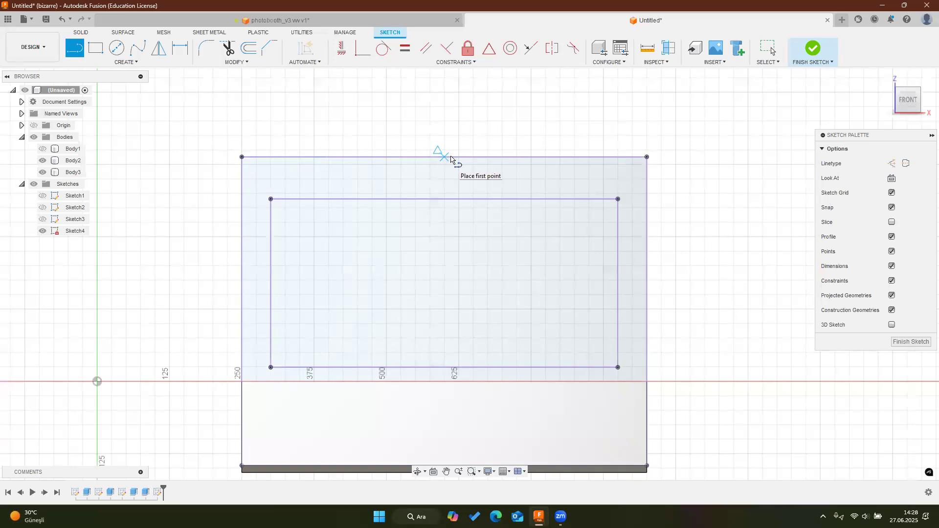
click(647, 157)
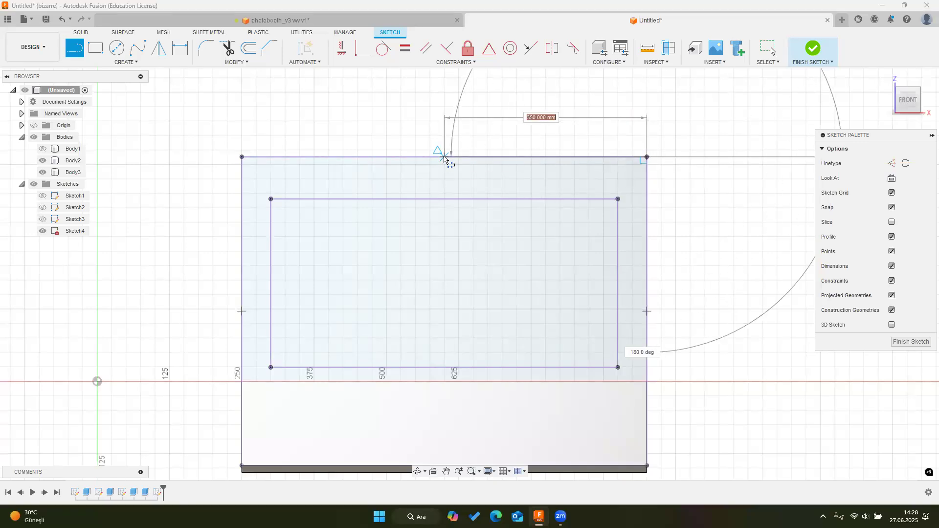
key(Escape)
Draw a vertical line from the midpoint of the panel's top edge to the midpoint of the screen's upper edge
click(77, 46)
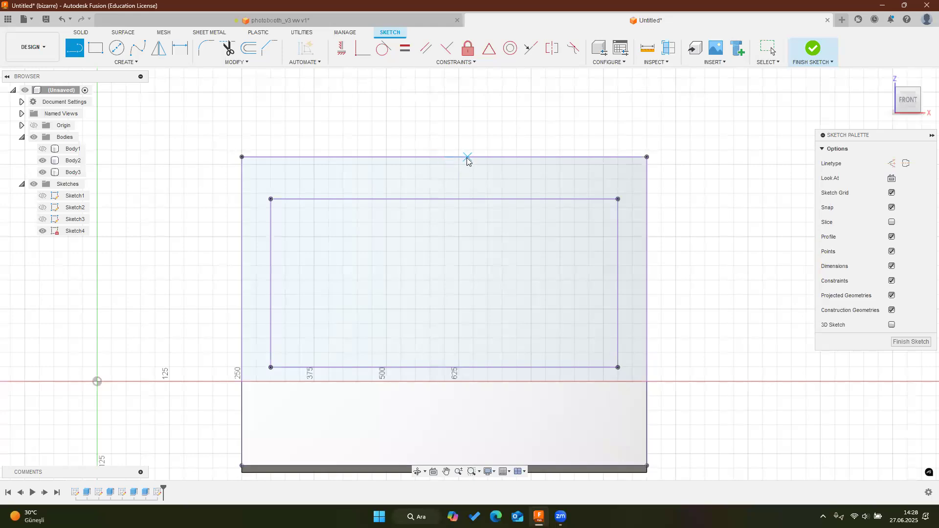
click(443, 157)
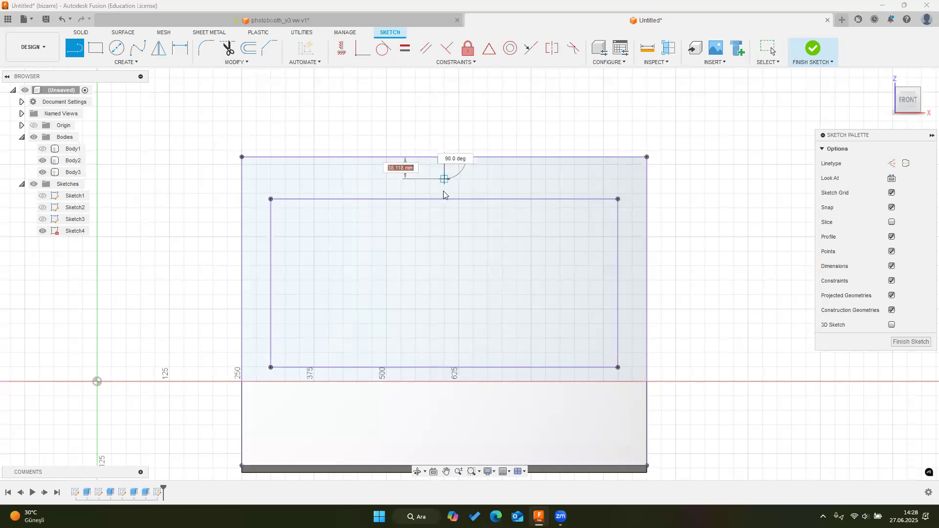
click(443, 199)
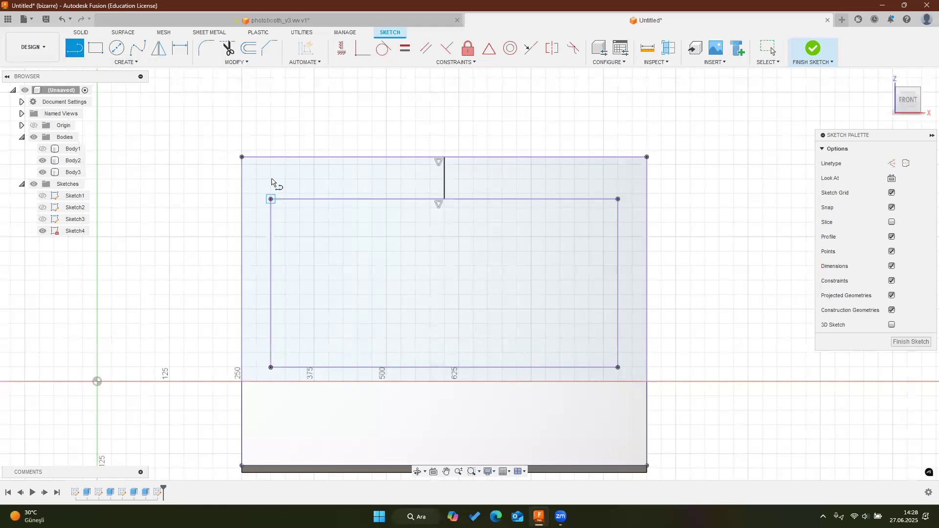
Draw a vertical line from the panel's top edge to the screen's upper-left corner and a horizontal line joining the midpoints of both vertical lines
click(271, 157)
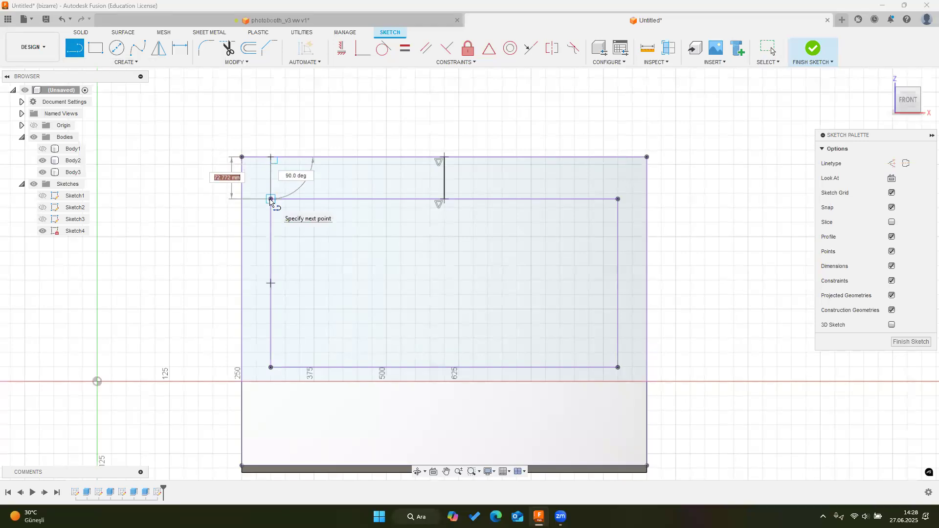
double_click(270, 199)
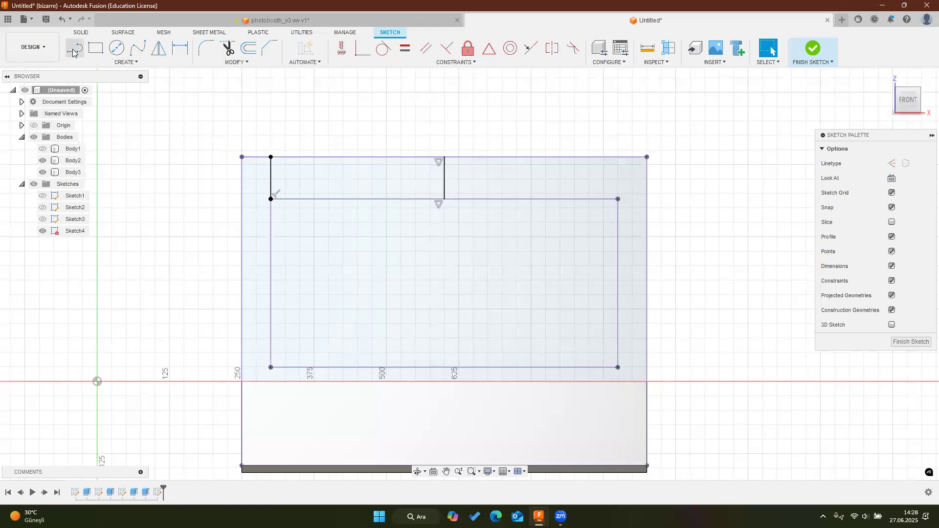
click(270, 178)
double_click(444, 178)
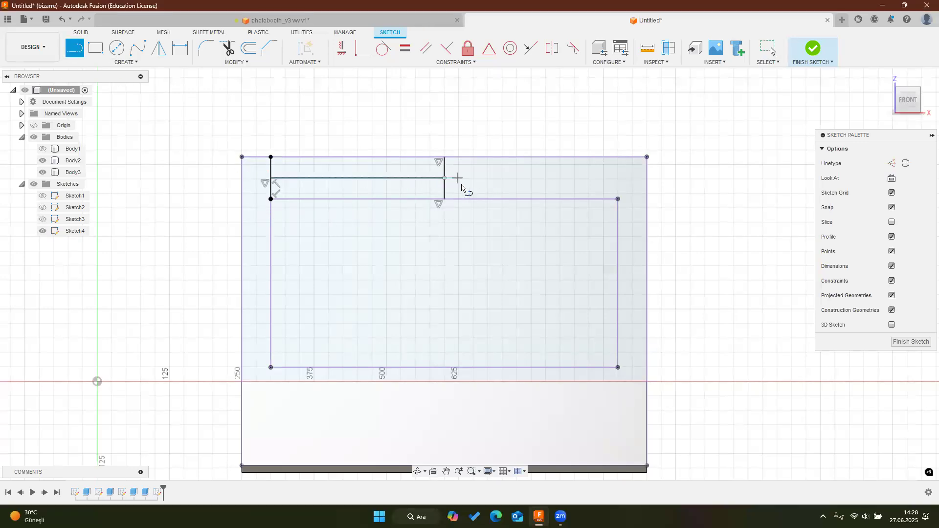
key(Escape)
scroll(431, 186, down, 3)
scroll(431, 186, up, 5)
mouse_move(417, 187)
shift+middle_down()
mouse_move(379, 194)
mouse_move(417, 186)
shift+middle_up()
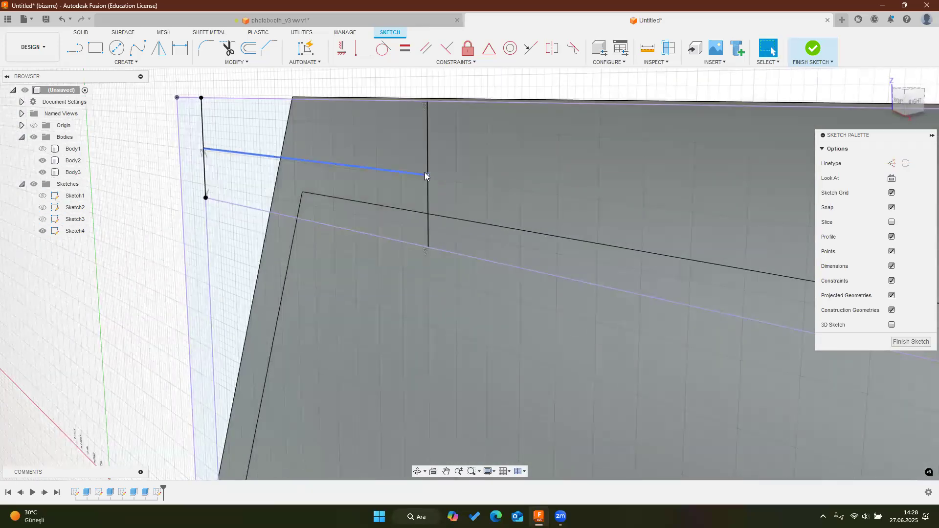
scroll(425, 172, down, 6)
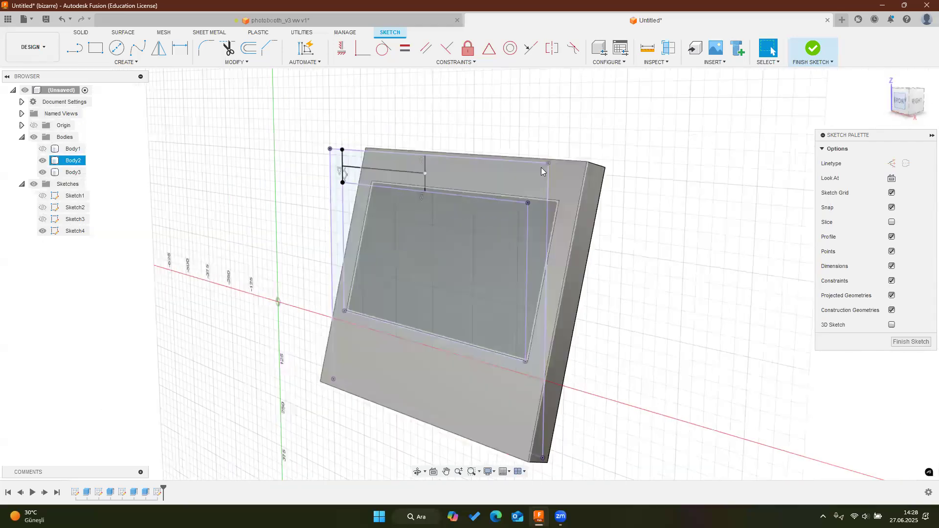
click(117, 48)
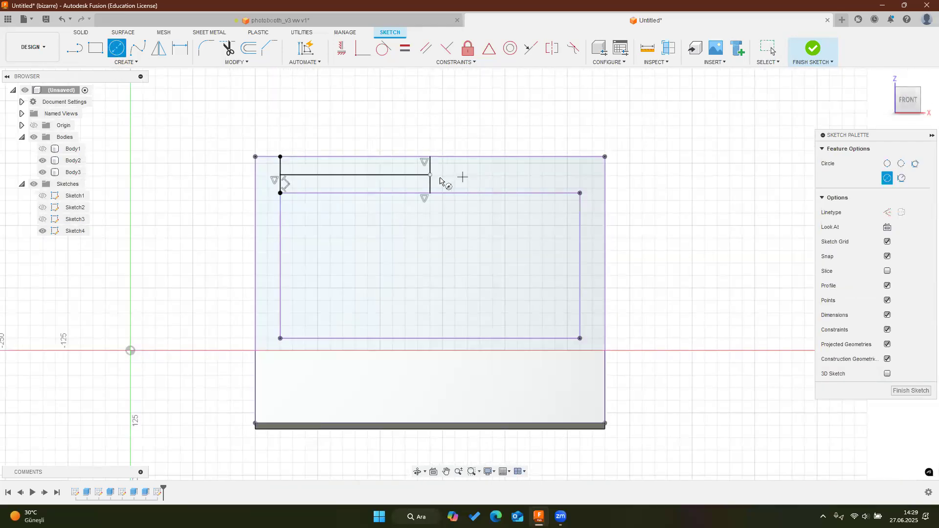
scroll(429, 179, up, 3)
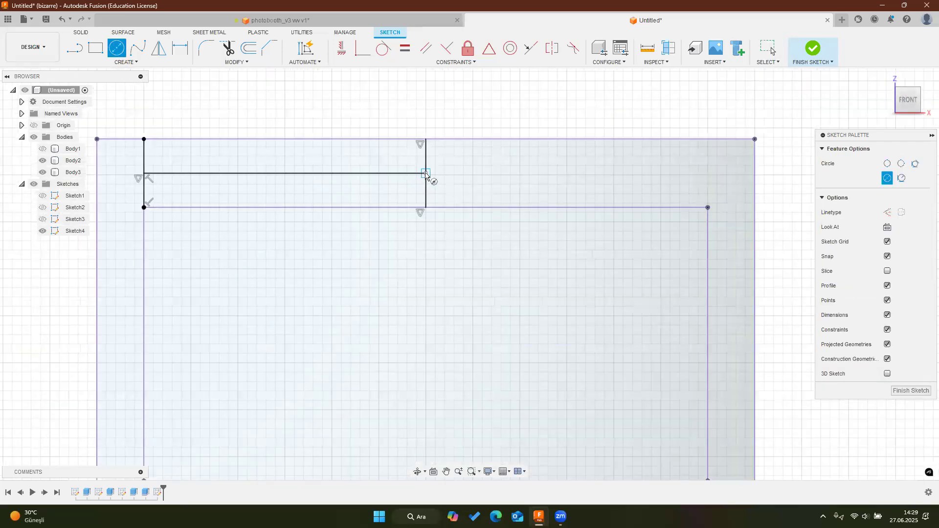
click(426, 173)
key(Escape)
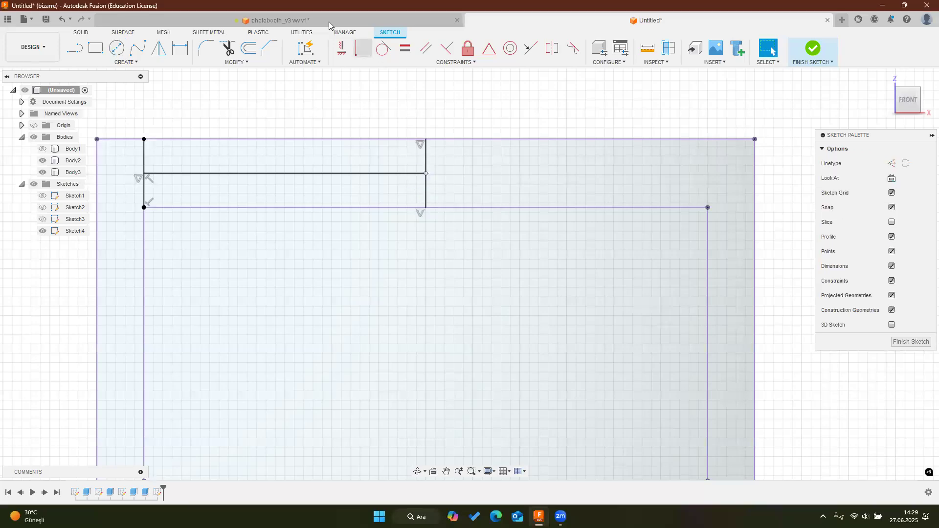
Examine the shape of the camera hole above the screen in the photobooth_v3 document and return to the untitled design
click(342, 21)
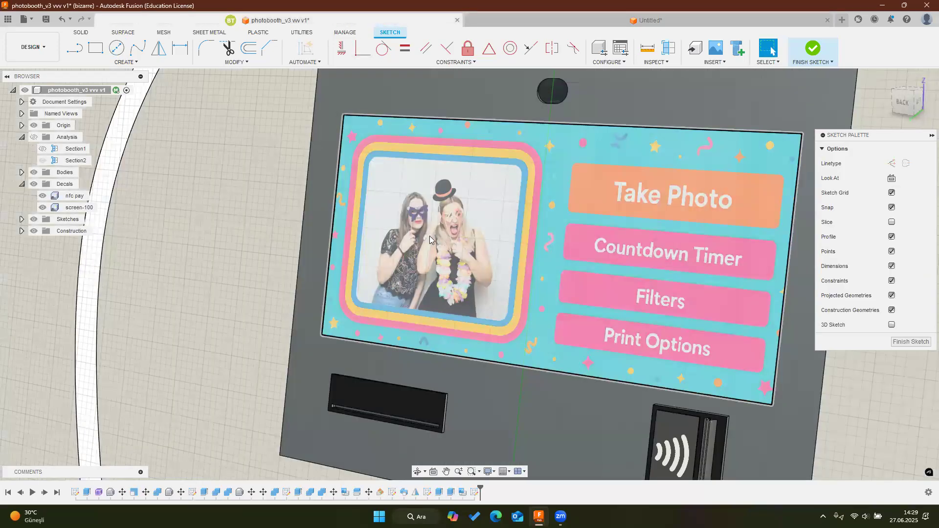
scroll(473, 184, up, 10)
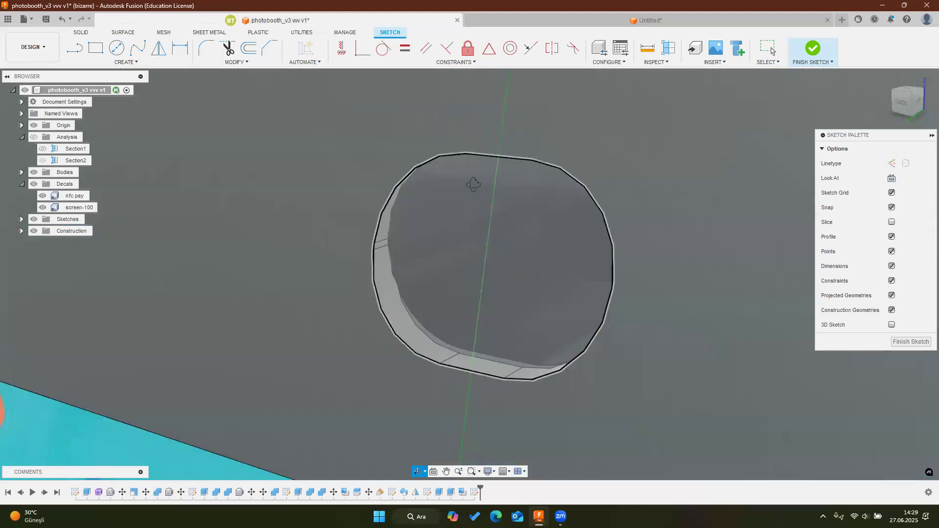
mouse_move(473, 184)
shift+middle_down()
mouse_move(524, 184)
mouse_move(552, 247)
mouse_move(541, 213)
mouse_move(465, 209)
mouse_move(463, 170)
shift+middle_up()
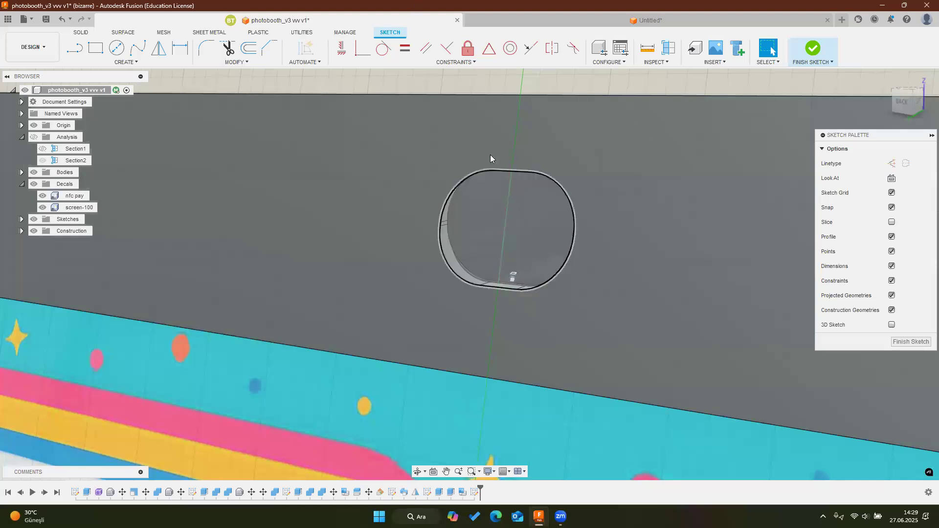
click(757, 20)
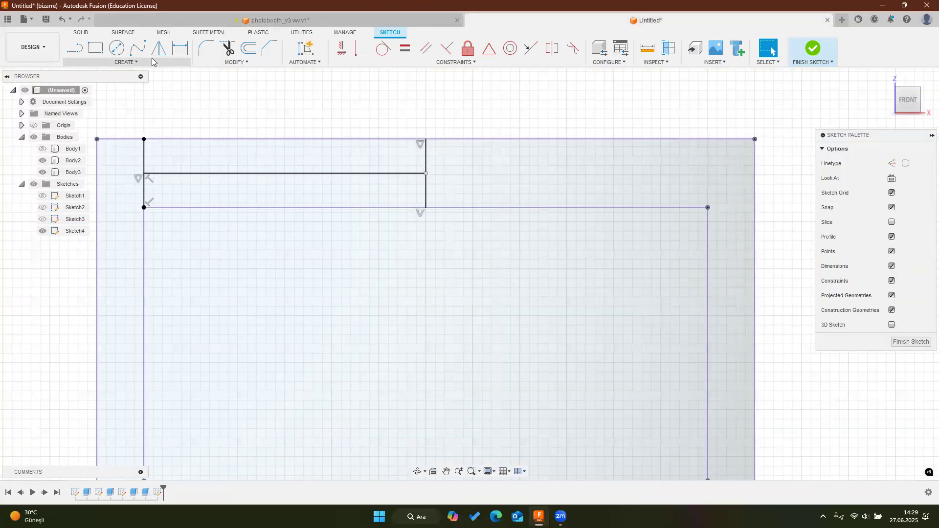
click(126, 62)
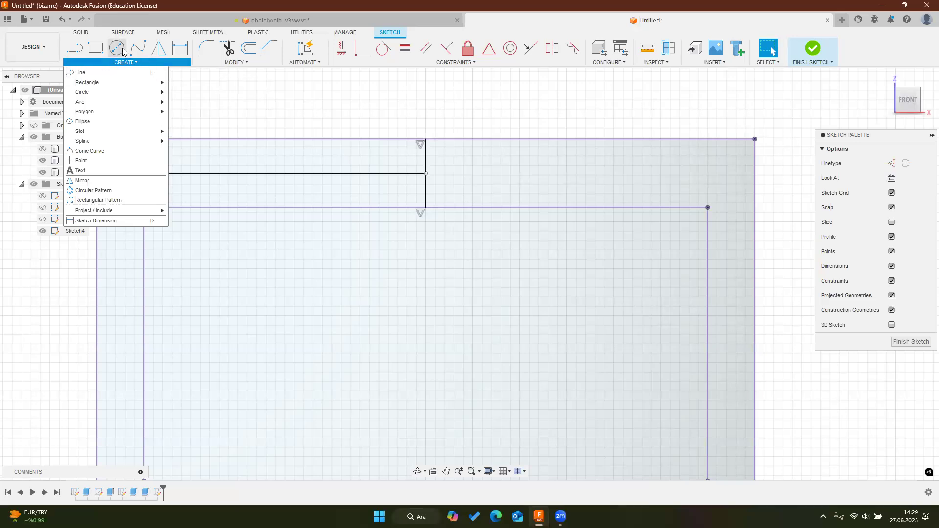
mouse_move(88, 132)
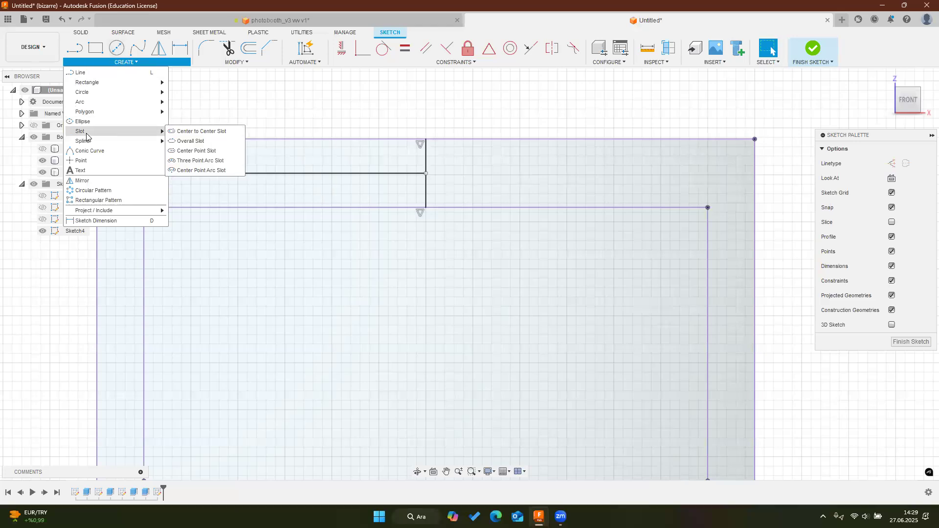
click(195, 131)
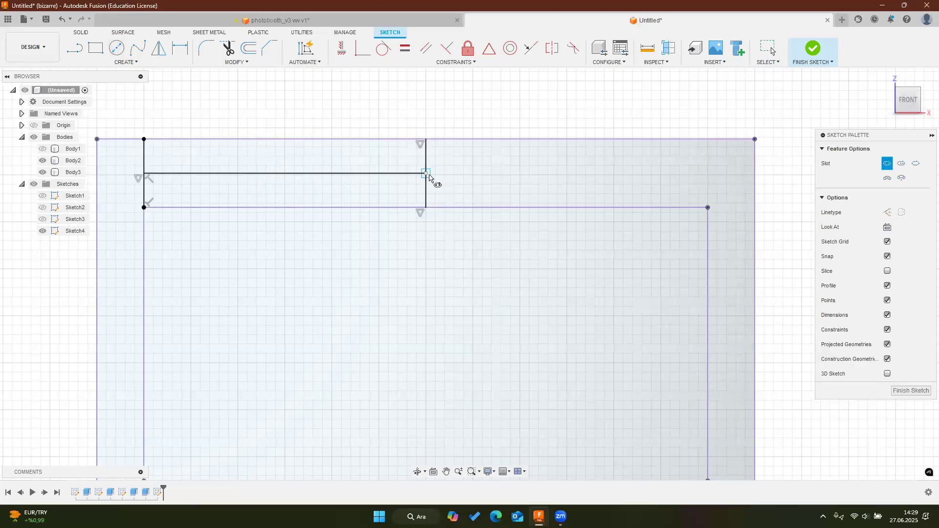
click(429, 174)
click(473, 175)
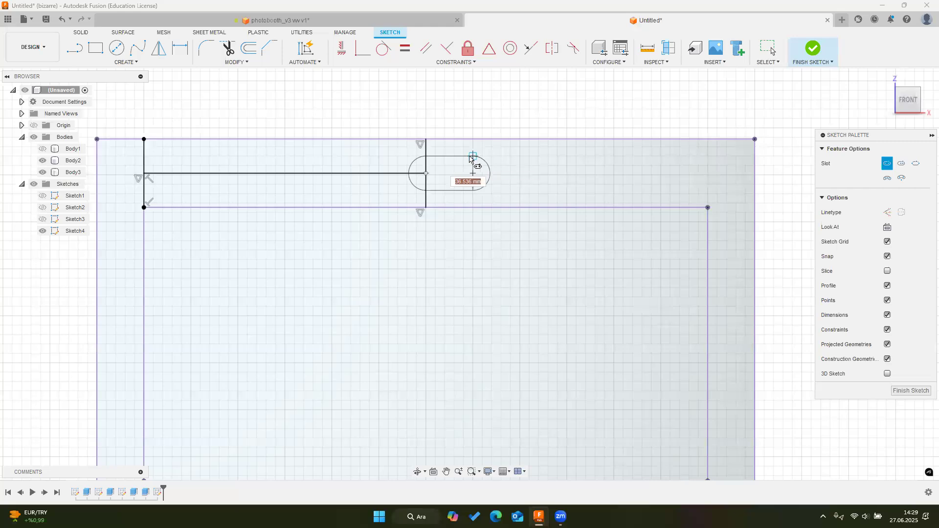
key(Escape)
Draw a horizontal center point slot about 36.5 mm wide on the midpoint of the central vertical line above the screen and finish the sketch
click(126, 62)
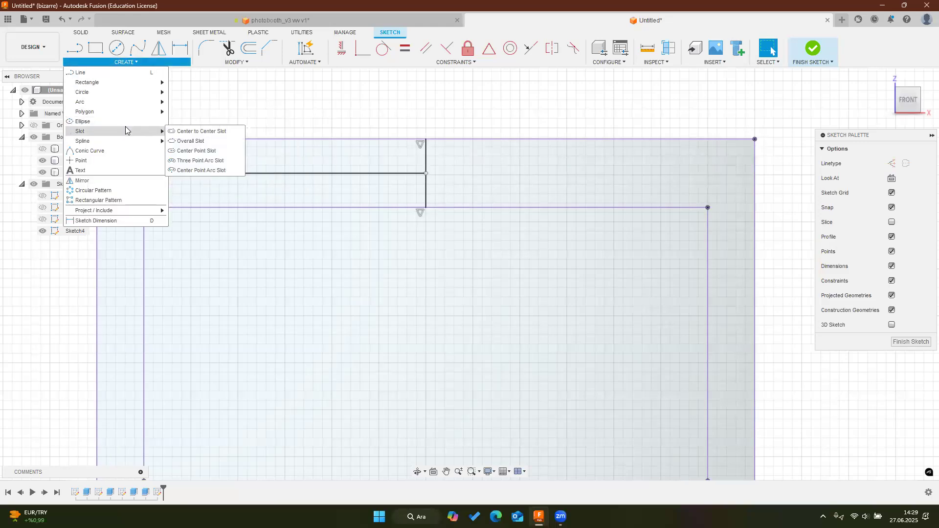
mouse_move(124, 131)
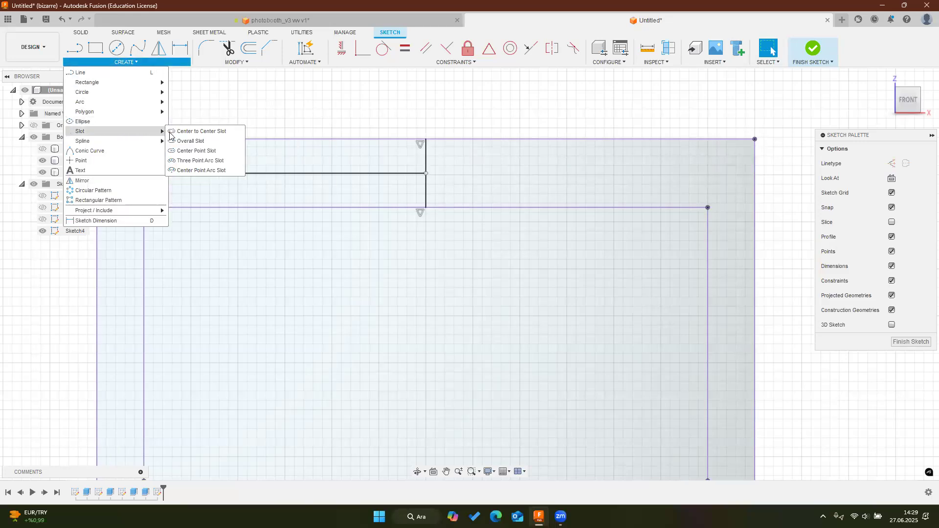
click(198, 152)
click(426, 174)
click(463, 174)
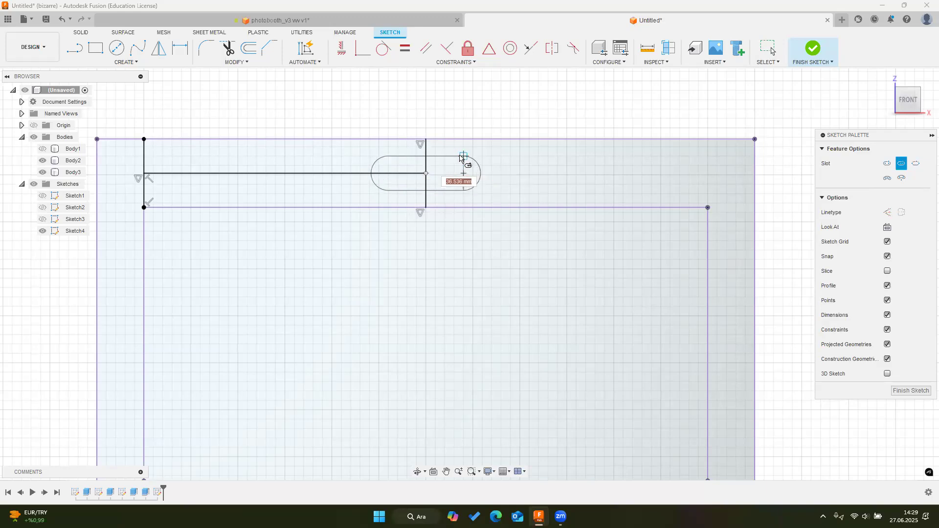
click(462, 157)
mouse_move(463, 157)
shift+middle_down()
mouse_move(413, 175)
mouse_move(384, 207)
mouse_move(391, 225)
shift+middle_up()
click(815, 51)
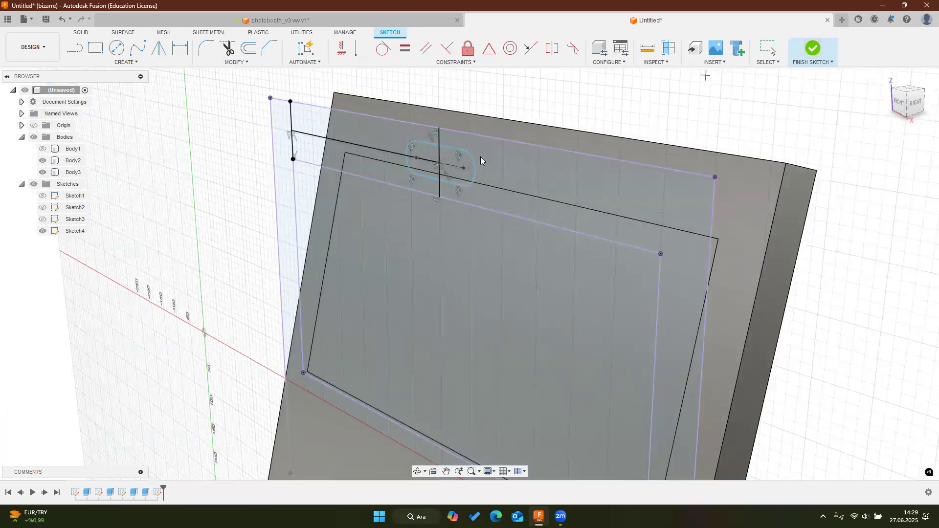
Try to shorten the slot by moving its end inward
shift+middle_drag(480, 172, 501, 169)
drag(500, 168, 494, 168)
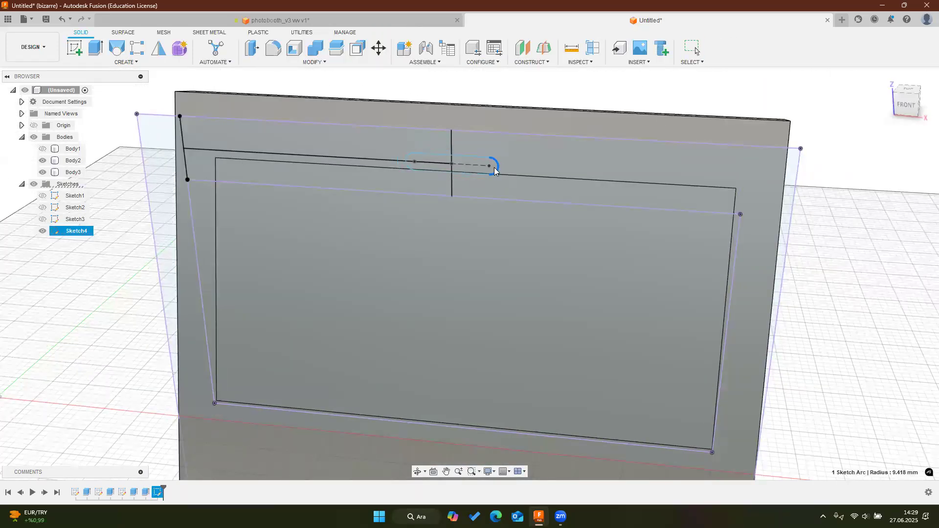
key(Escape)
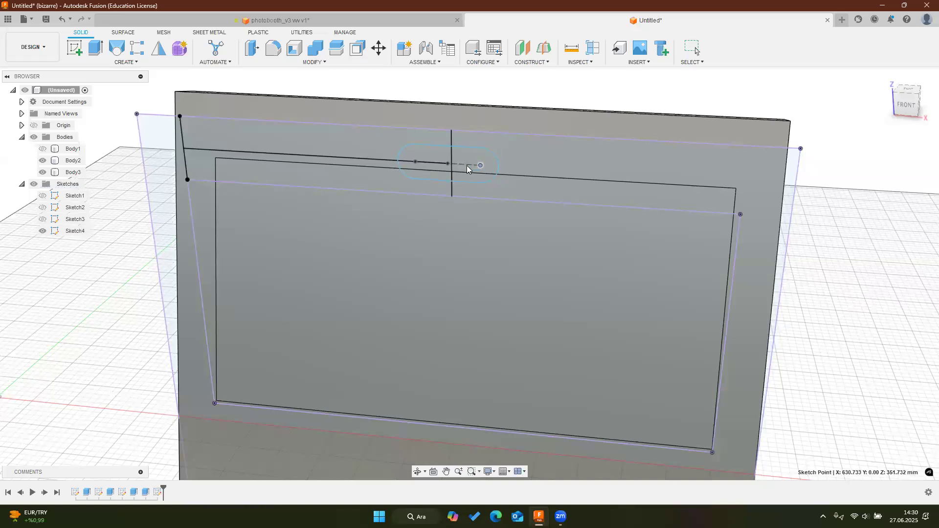
drag(480, 165, 471, 169)
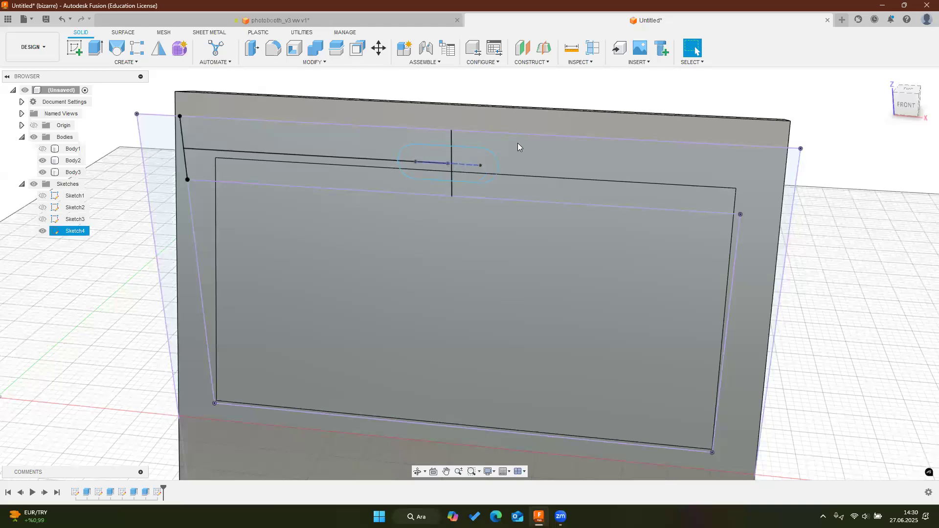
Reopen the sketch and delete the slot's outline and centerline, keeping the reference lines
click(478, 112)
middle_drag(442, 92, 586, 136)
double_click(586, 135)
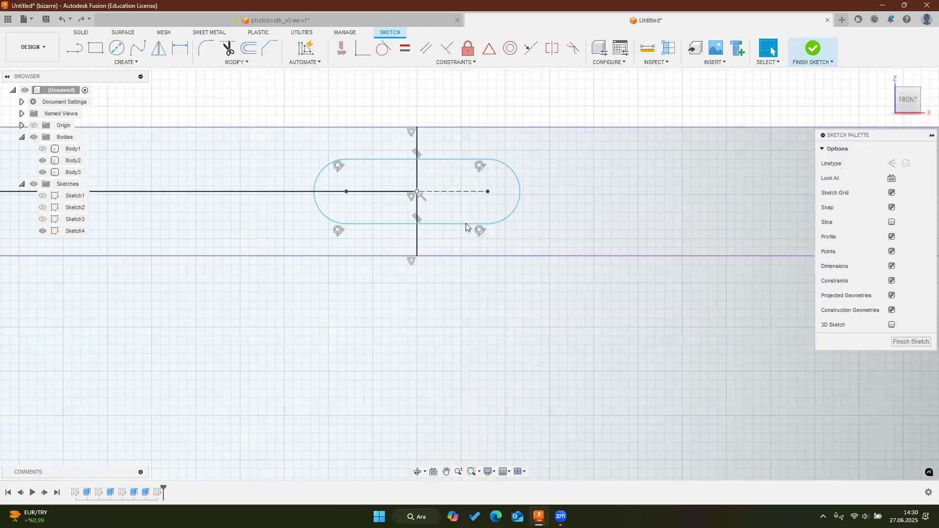
click(466, 223)
key(Delete)
click(512, 211)
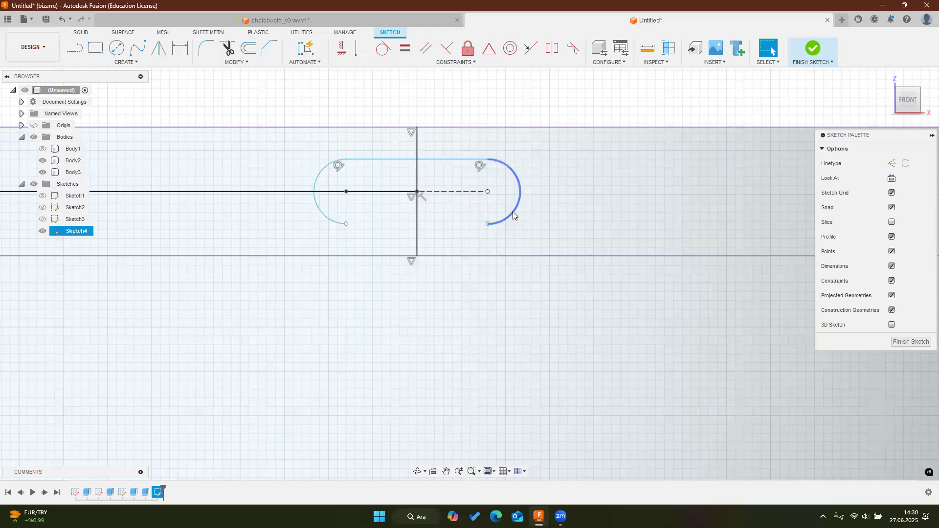
key(Delete)
click(391, 159)
key(Delete)
key(Delete)
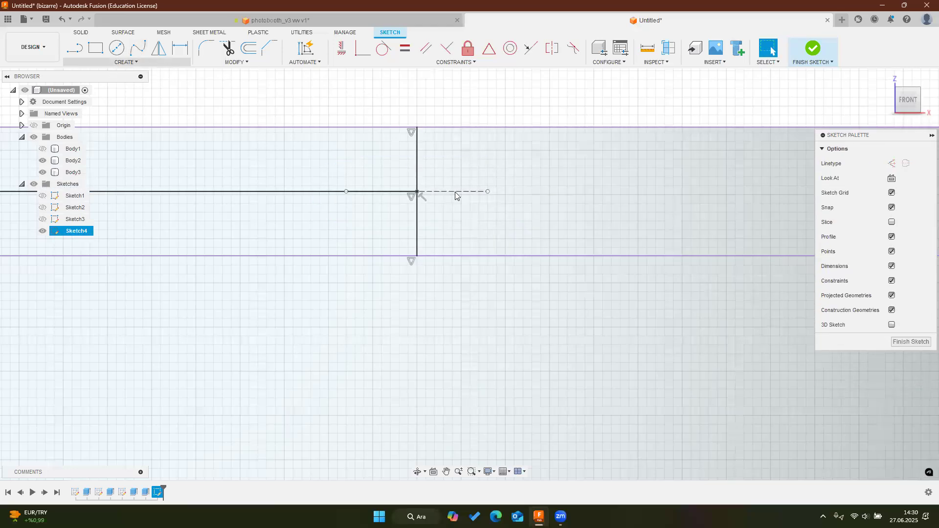
Draw a shorter horizontal center point slot about 36.5 mm wide where the reference lines meet above the screen, and finish the sketch
click(127, 64)
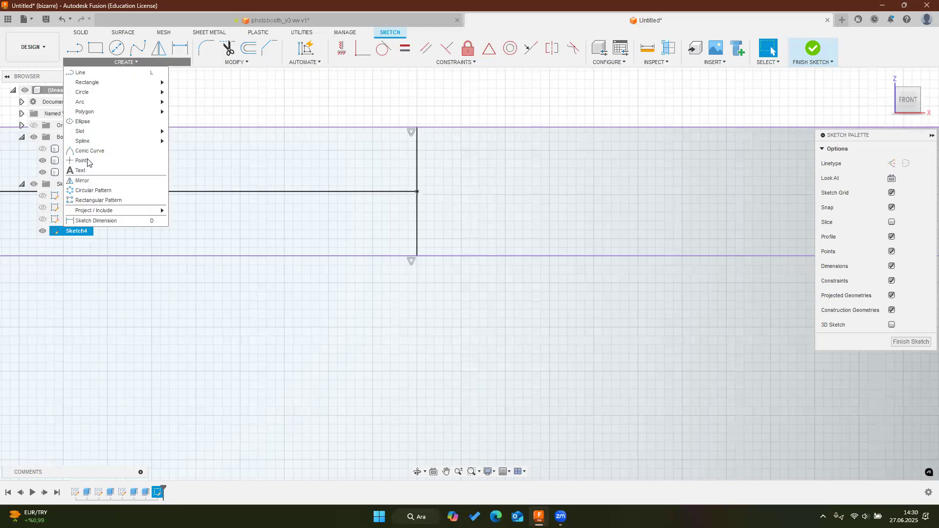
mouse_move(147, 132)
click(193, 150)
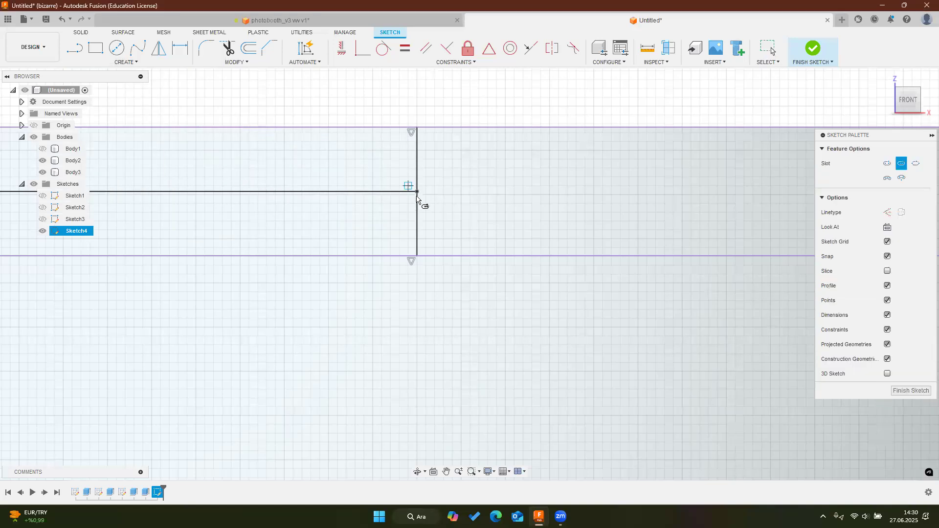
click(417, 192)
click(452, 192)
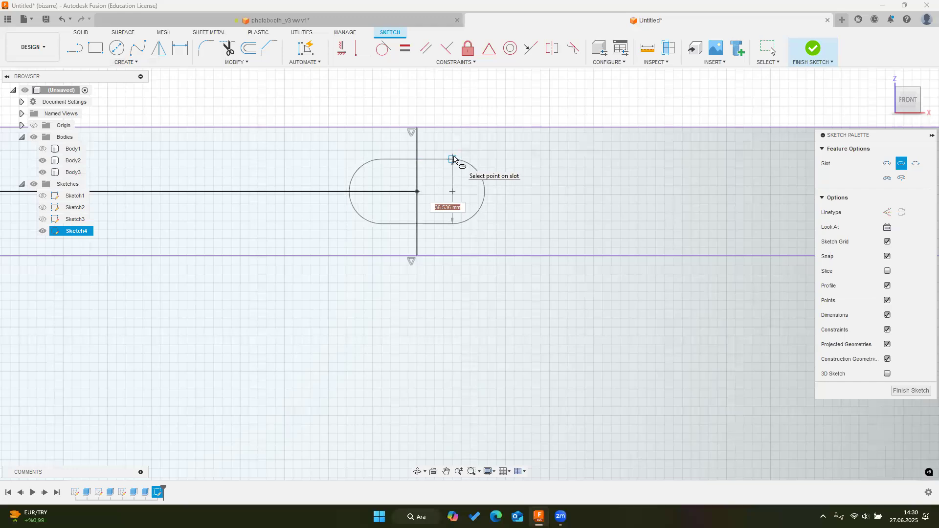
click(453, 159)
click(809, 52)
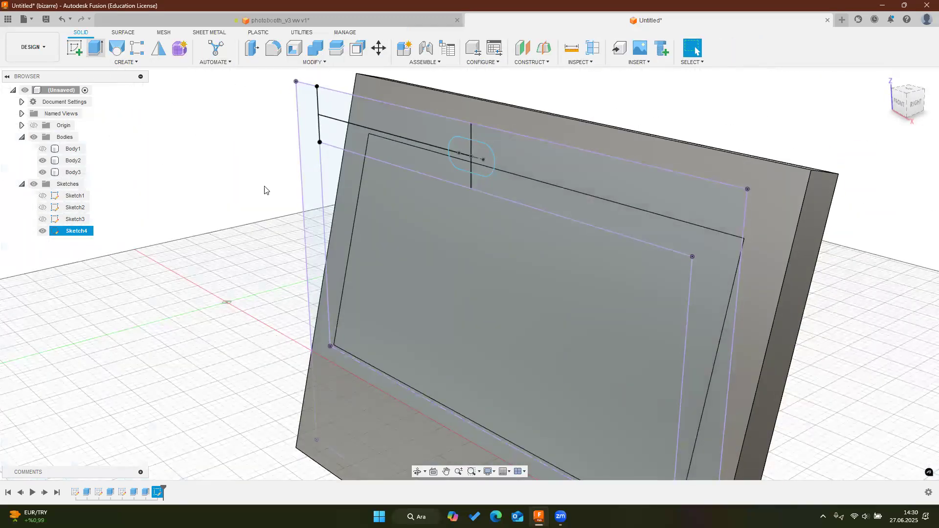
Extrude the slot's profiles 100 mm into the panel as a cut
scroll(498, 169, up, 3)
click(547, 146)
click(587, 124)
click(551, 120)
mouse_move(593, 140)
shift+middle_down()
mouse_move(558, 144)
mouse_move(575, 142)
shift+middle_up()
drag(575, 141, 707, 125)
shift+middle_drag(678, 161, 683, 121)
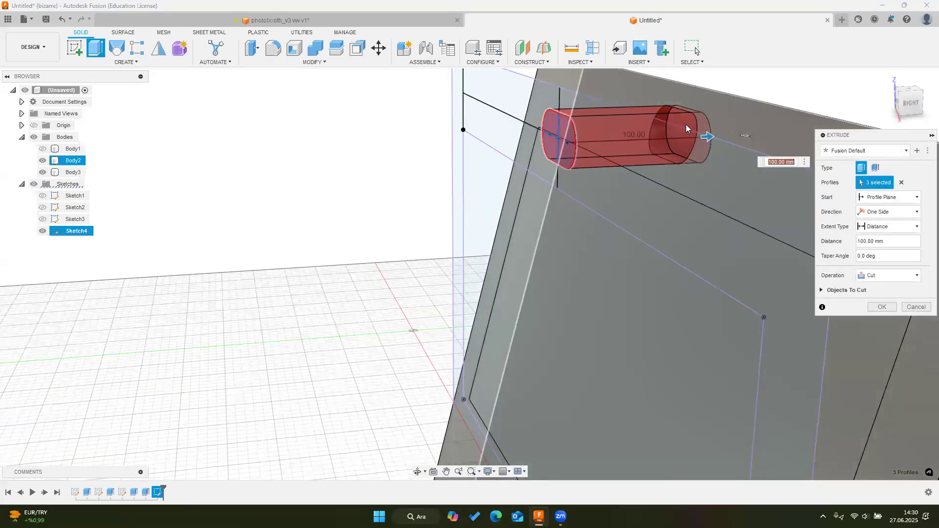
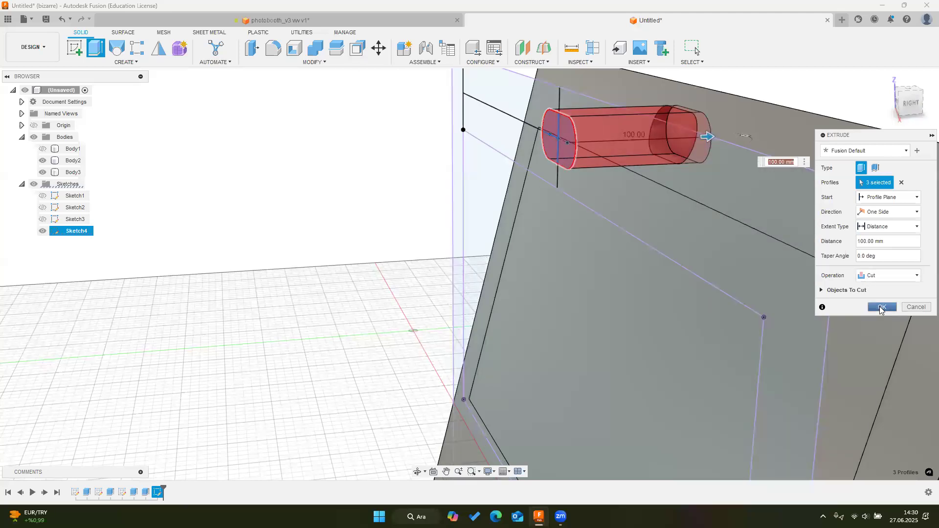
key(Return)
Extrude the slot recess's floor face 5 mm outward as a new body
shift+middle_drag(713, 170, 616, 161)
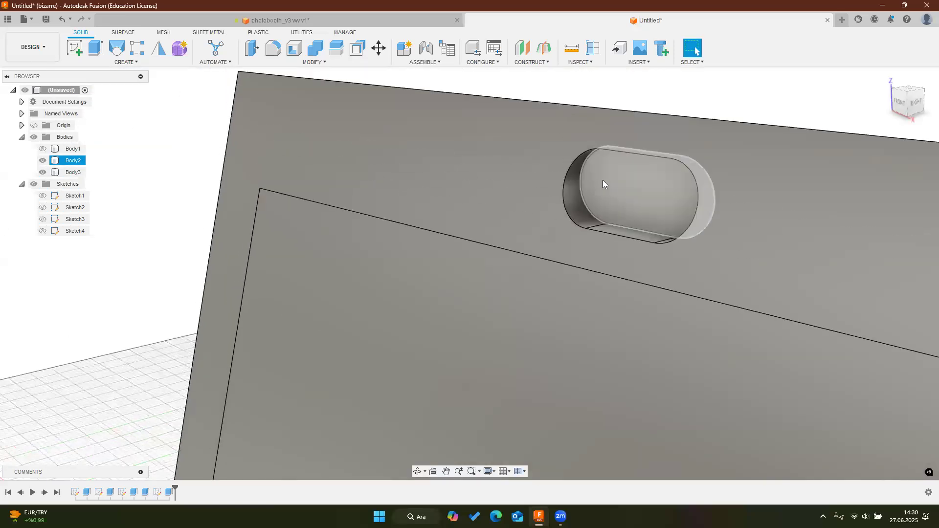
click(614, 191)
key(e)
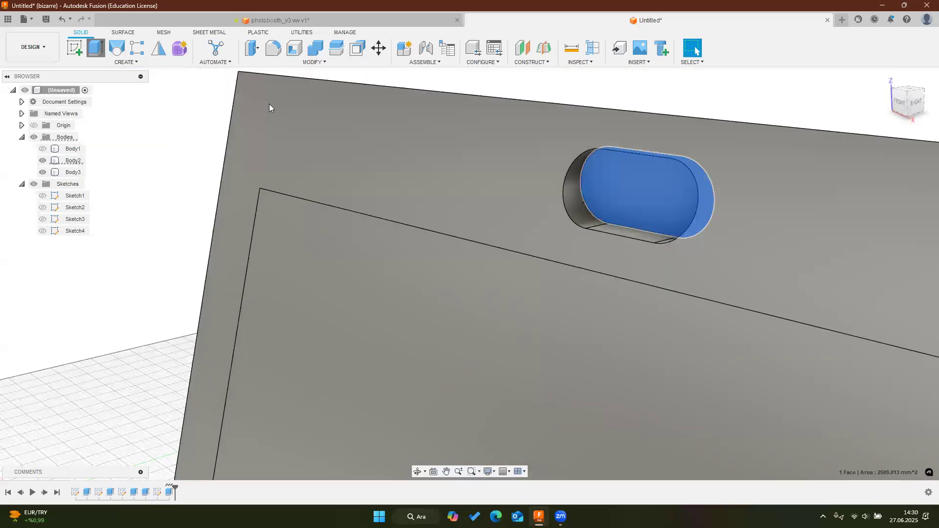
shift+middle_drag(669, 194, 626, 189)
scroll(627, 189, up, 2)
mouse_move(633, 189)
mouse_down()
mouse_move(610, 192)
mouse_move(619, 191)
mouse_up()
click(888, 275)
click(880, 318)
shift+middle_drag(630, 230, 602, 157)
drag(614, 194, 602, 147)
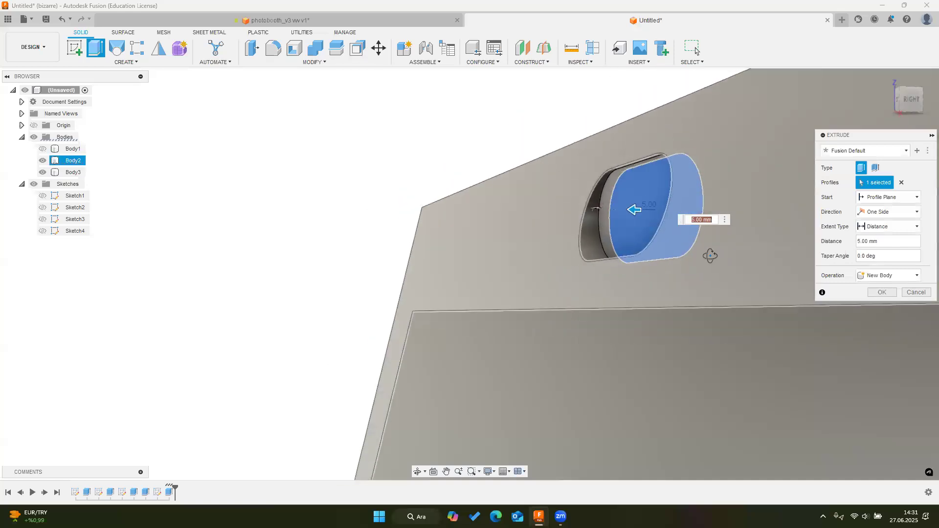
shift+middle_drag(709, 254, 799, 304)
click(882, 292)
Examine the slot recess and its inner body above the screen up close and in relation to the whole panel
scroll(566, 203, down, 5)
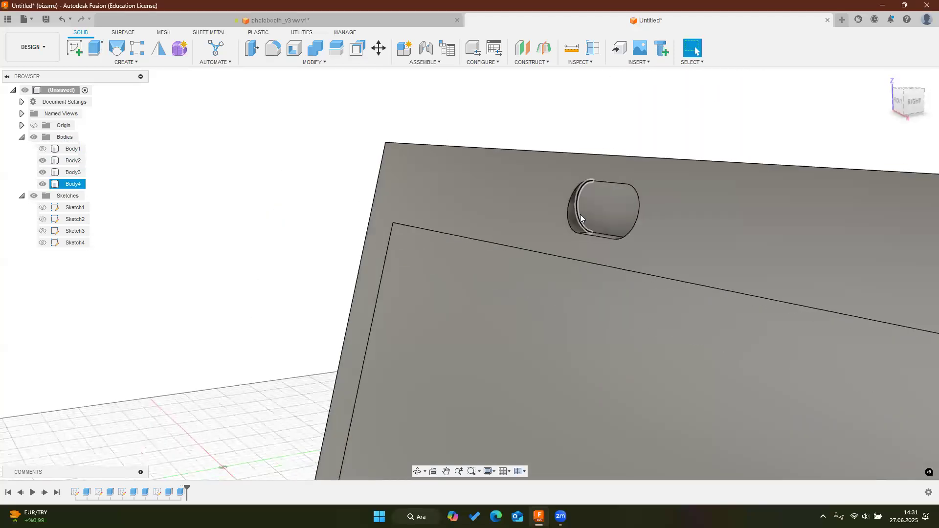
scroll(596, 218, up, 5)
scroll(586, 203, down, 4)
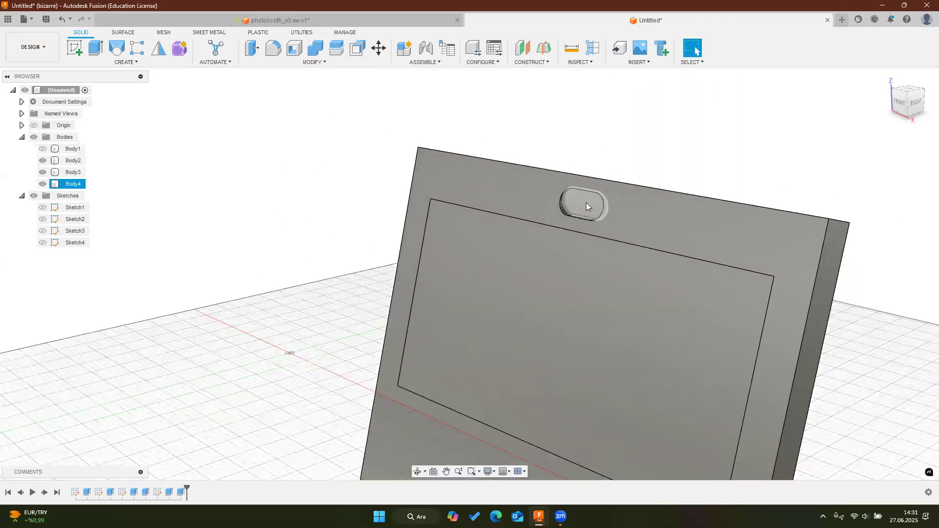
scroll(587, 279, up, 2)
middle_drag(594, 264, 515, 142)
scroll(538, 128, down, 2)
scroll(534, 142, down, 2)
scroll(516, 135, down, 3)
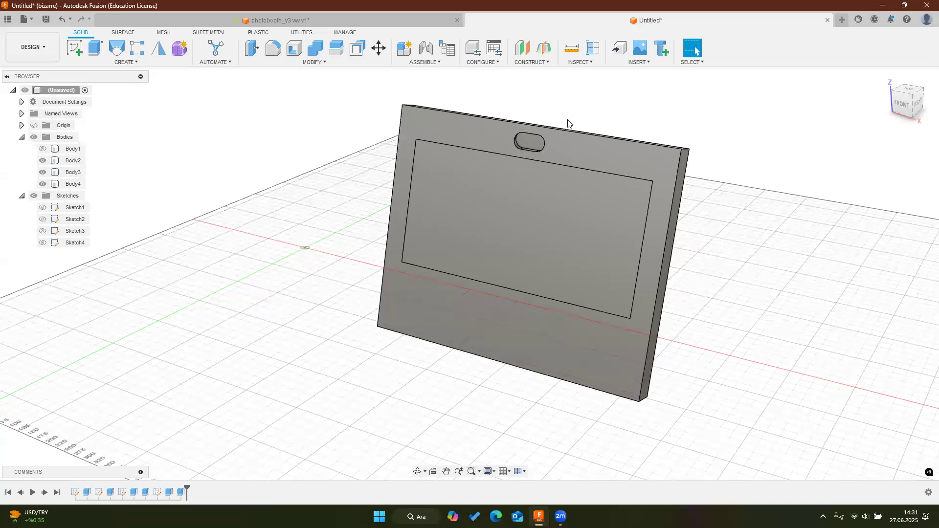
Switch to the photobooth_v3 design and measure the width and height of the NFC reader frame below the screen
scroll(573, 159, down, 3)
scroll(516, 139, up, 2)
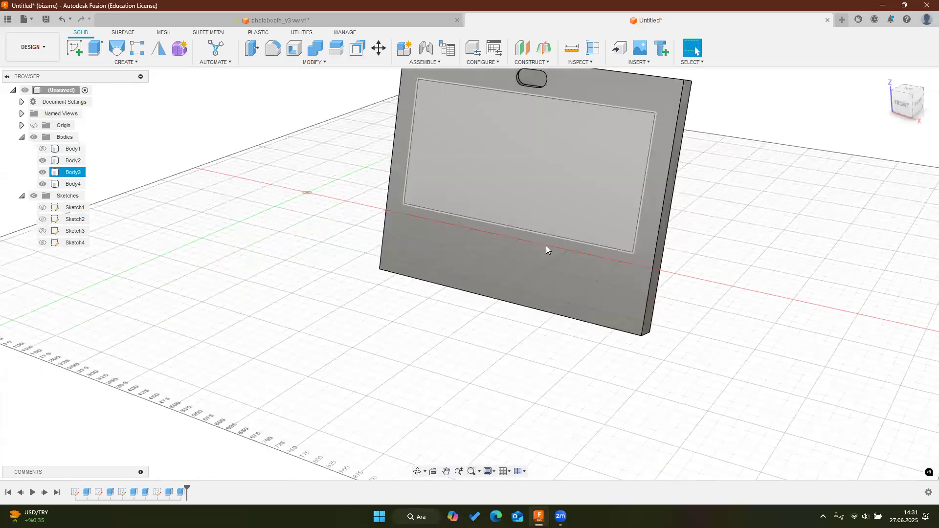
middle_drag(515, 139, 513, 160)
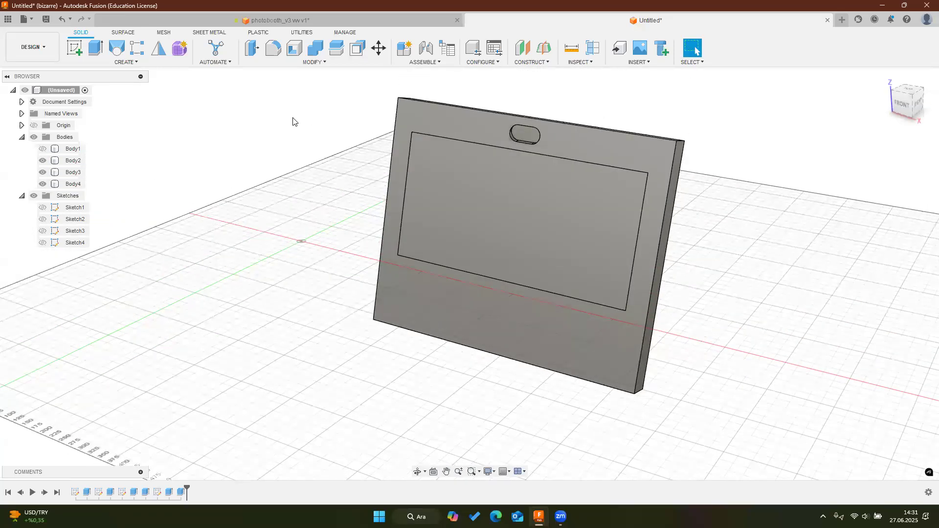
key(ctrl+Tab)
scroll(485, 266, down, 5)
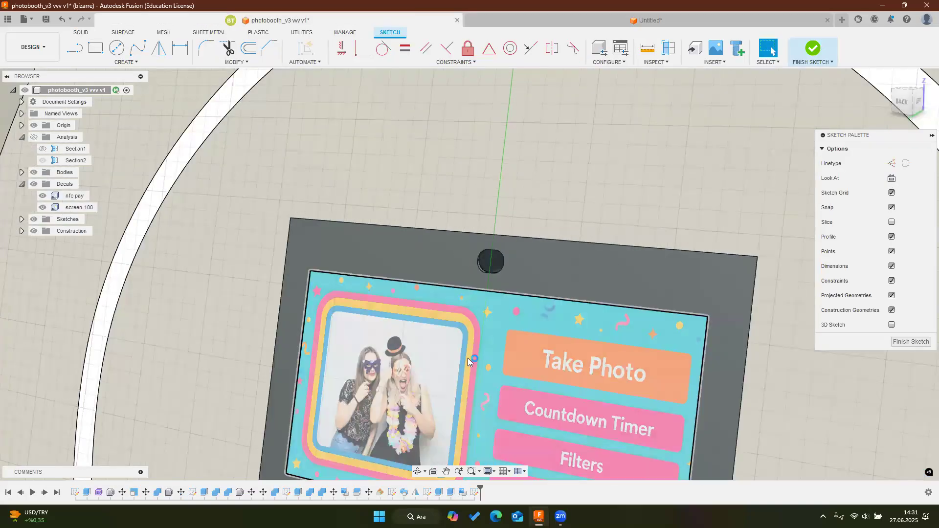
shift+middle_drag(467, 358, 505, 364)
scroll(659, 363, up, 6)
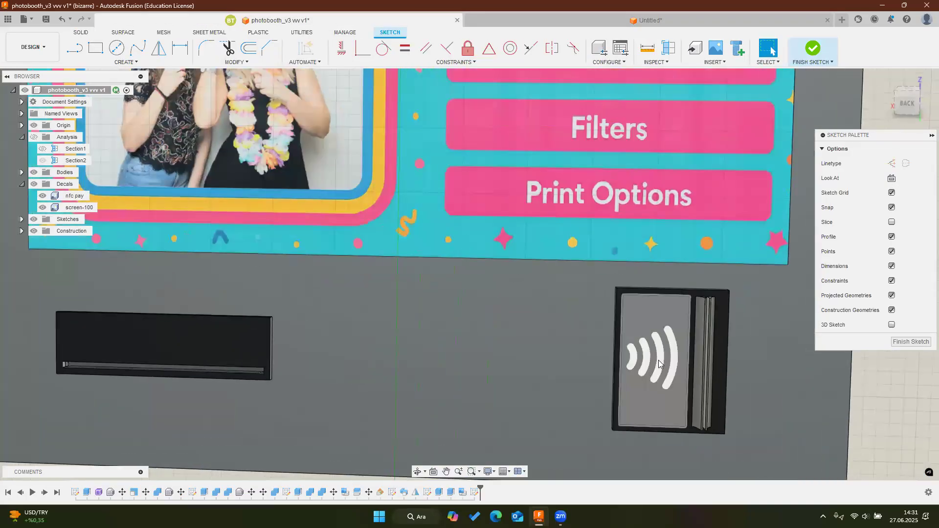
shift+middle_drag(658, 364, 680, 348)
scroll(654, 328, up, 5)
shift+middle_drag(553, 212, 624, 244)
shift+middle_drag(732, 414, 802, 415)
shift+middle_drag(617, 166, 675, 165)
click(617, 168)
shift+middle_drag(615, 182, 657, 158)
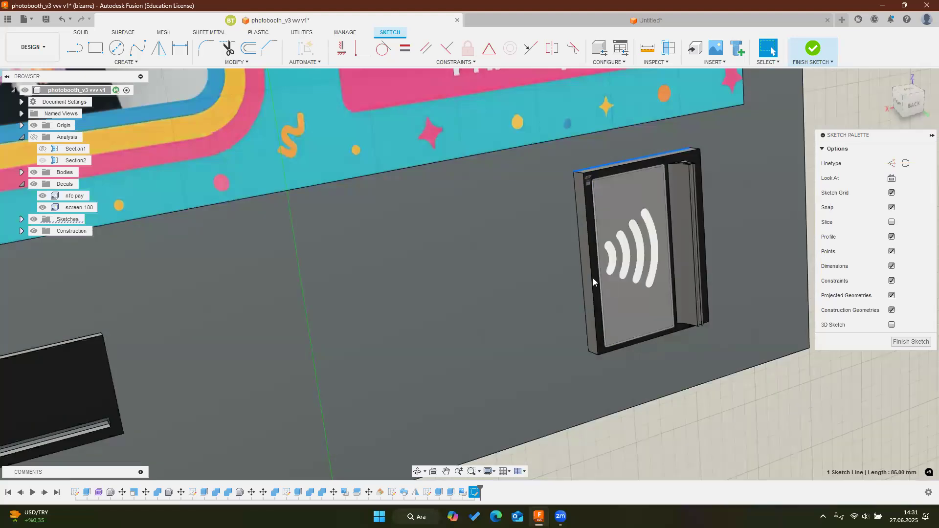
click(582, 268)
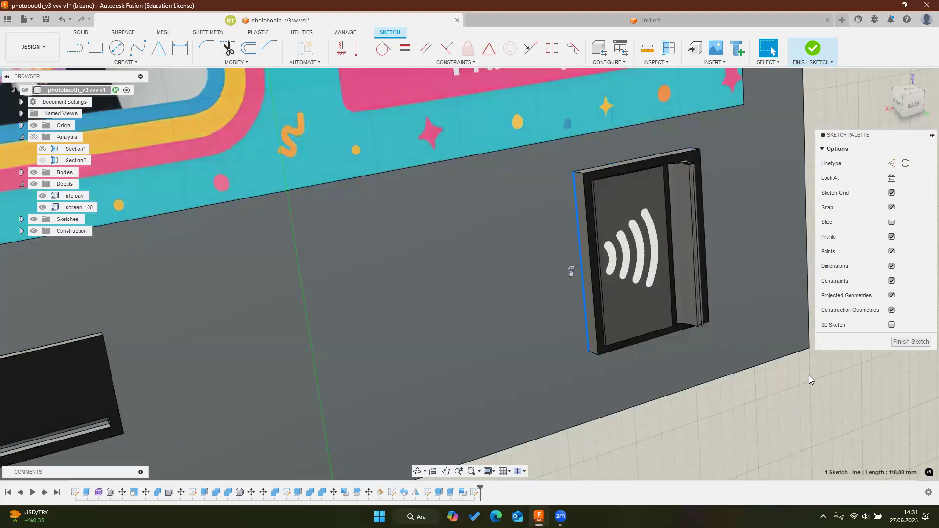
Return to the untitled design, sketch on the panel's front face, and draw a vertical line from the screen's lower-right corner to the panel's bottom edge
key(ctrl+Tab)
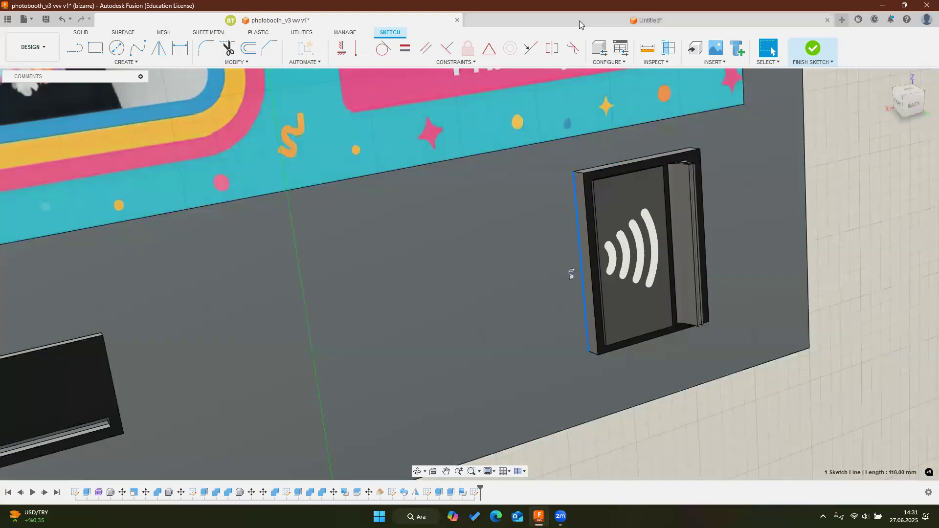
middle_drag(518, 209, 487, 305)
scroll(477, 223, up, 2)
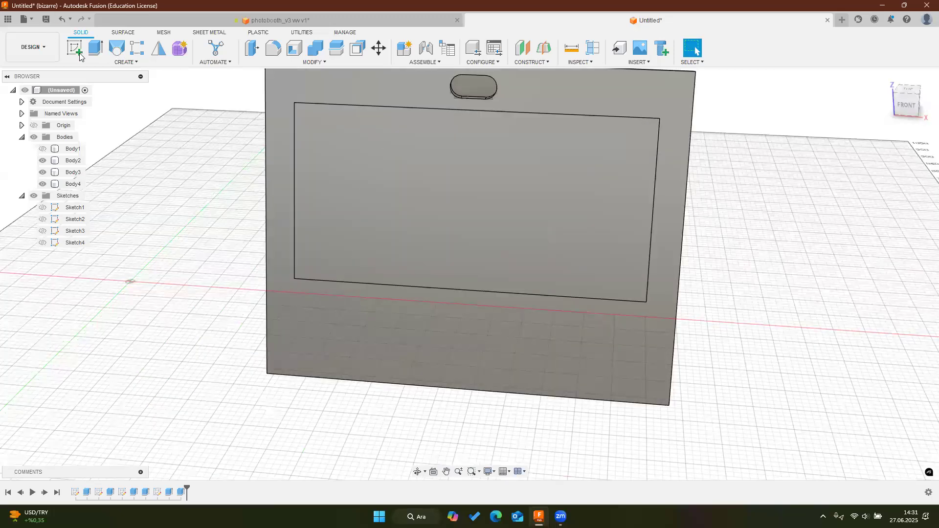
click(677, 331)
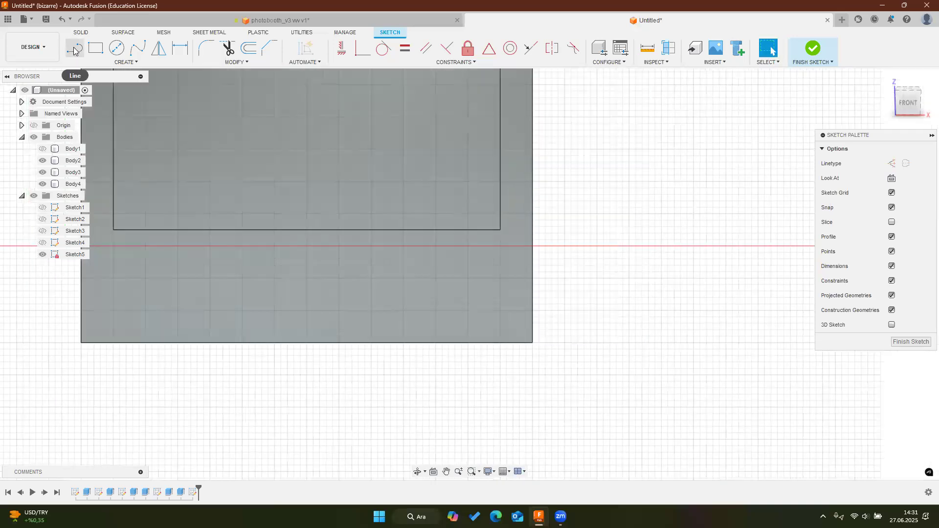
click(74, 48)
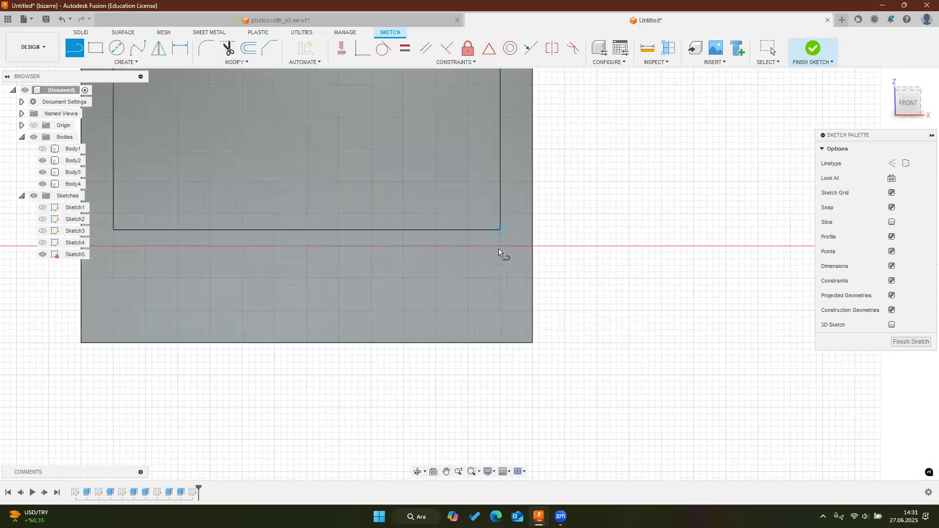
click(500, 230)
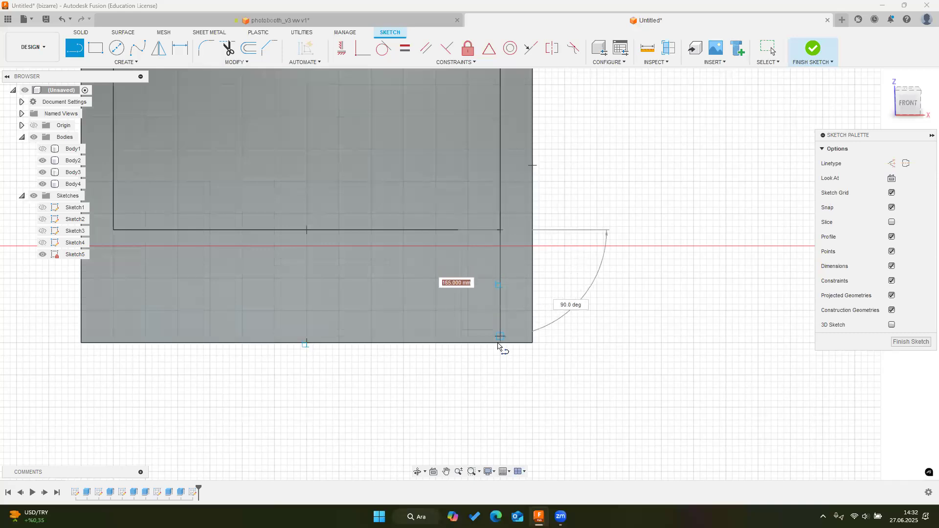
click(498, 344)
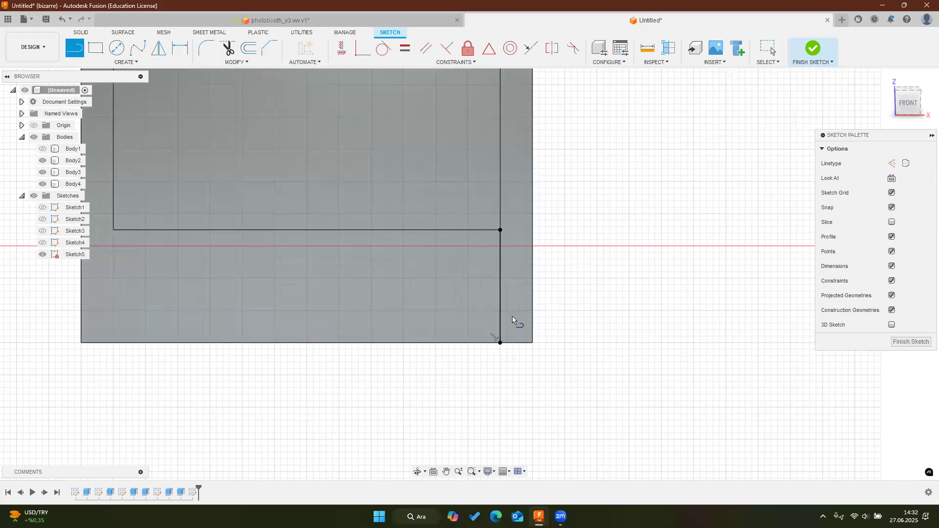
key(Escape)
Measure the distance from the screen's lower-right corner to the panel's bottom edge with the Line tool
click(78, 48)
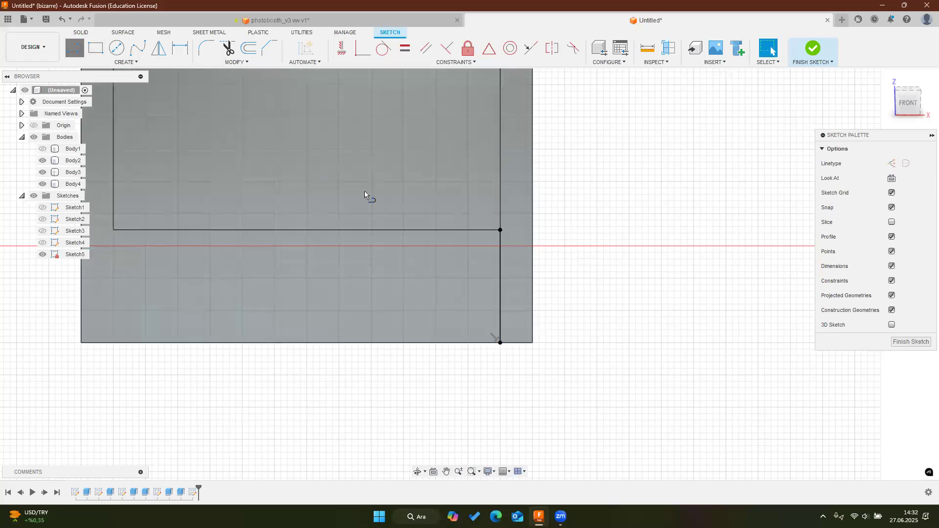
click(500, 230)
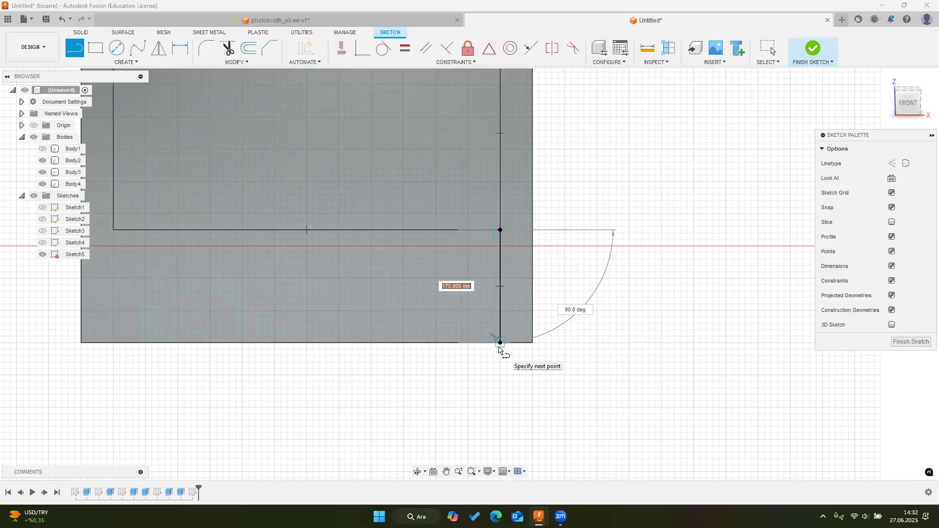
click(499, 343)
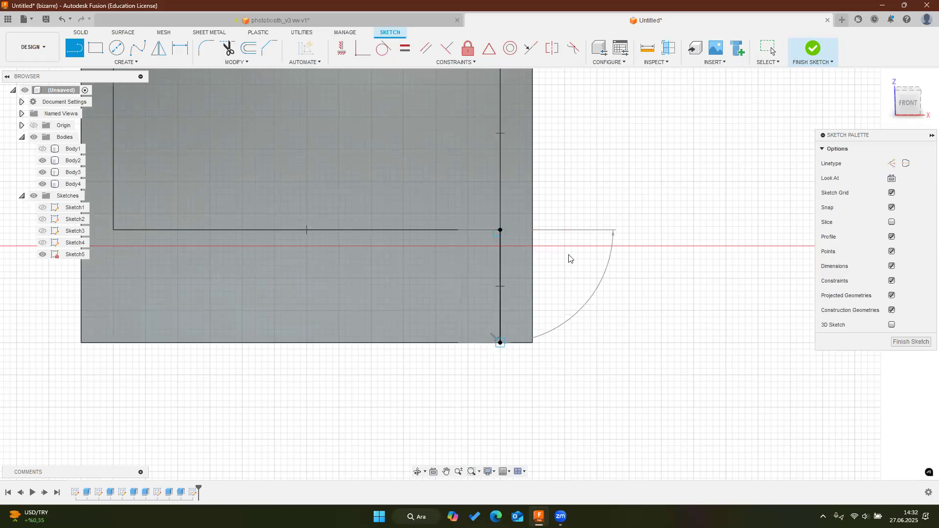
key(Escape)
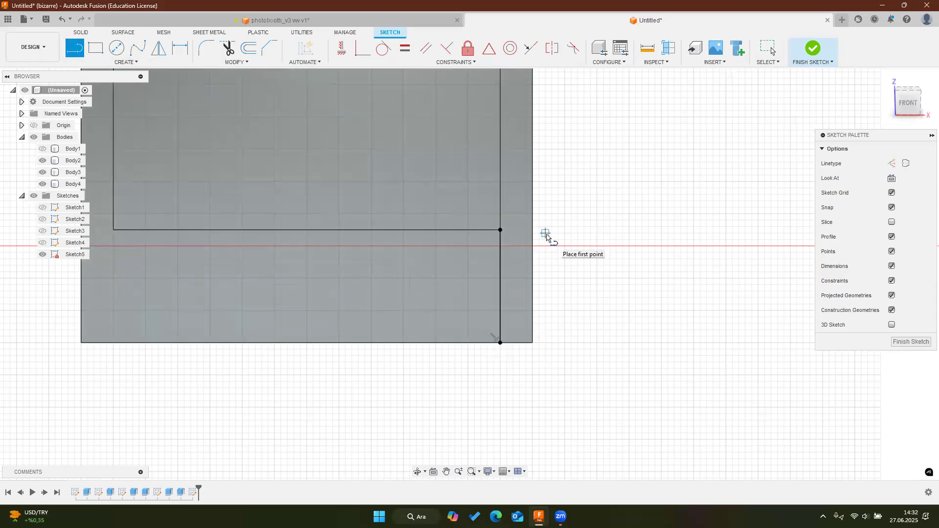
Draw a line straight down from the screen's lower-right corner and set its length to 32.5 mm
click(501, 237)
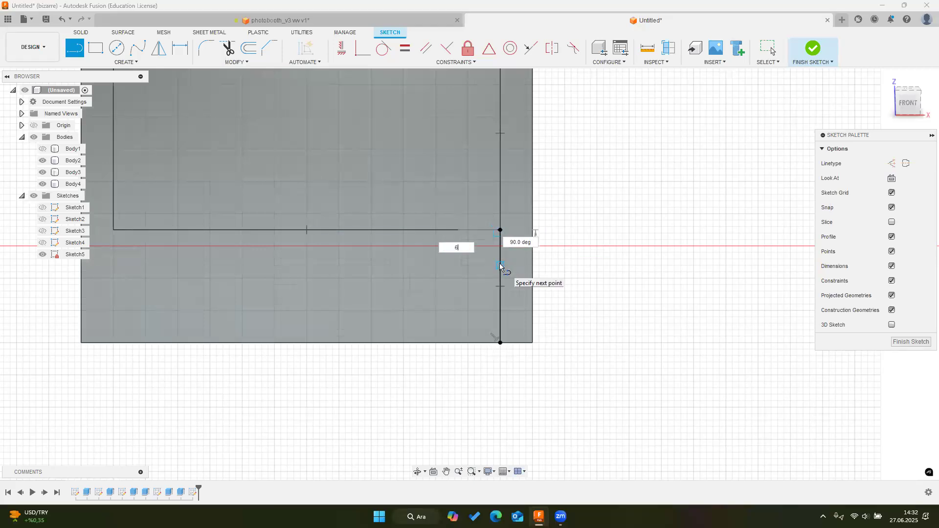
key(Tab)
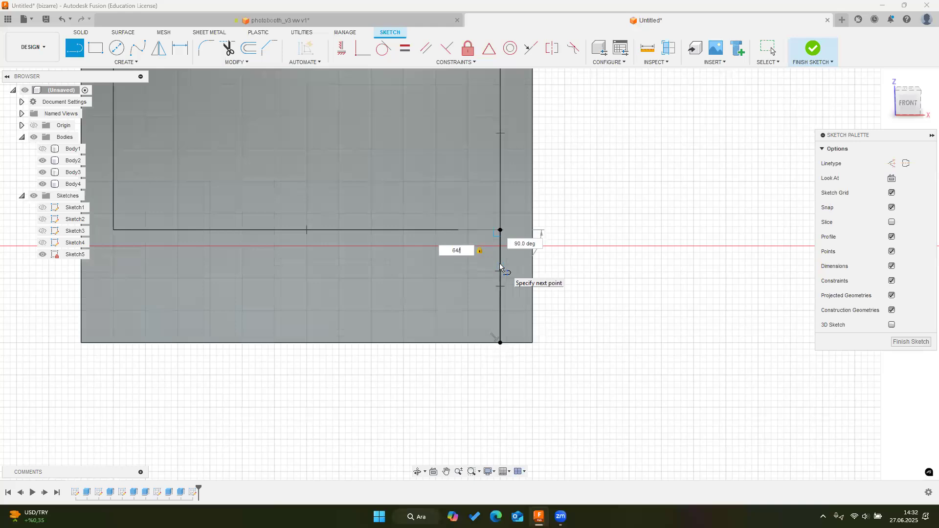
key(Tab)
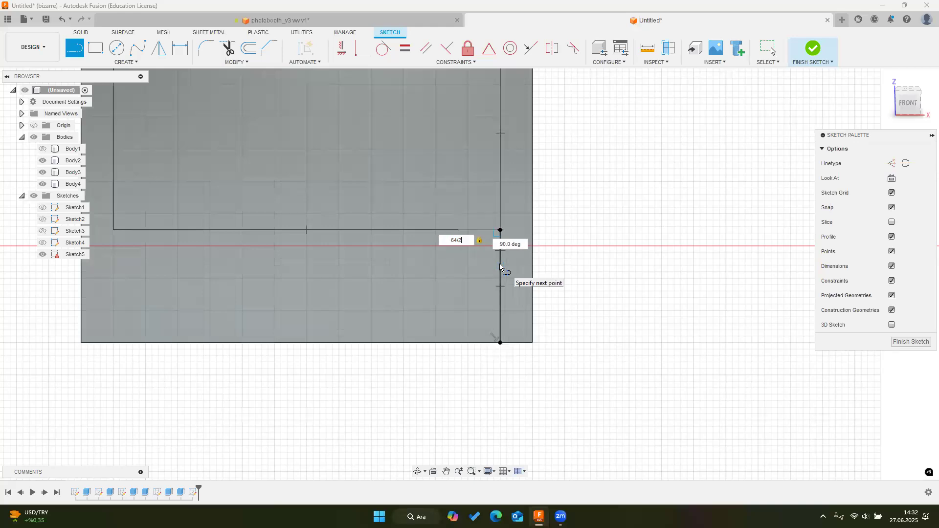
key(Escape)
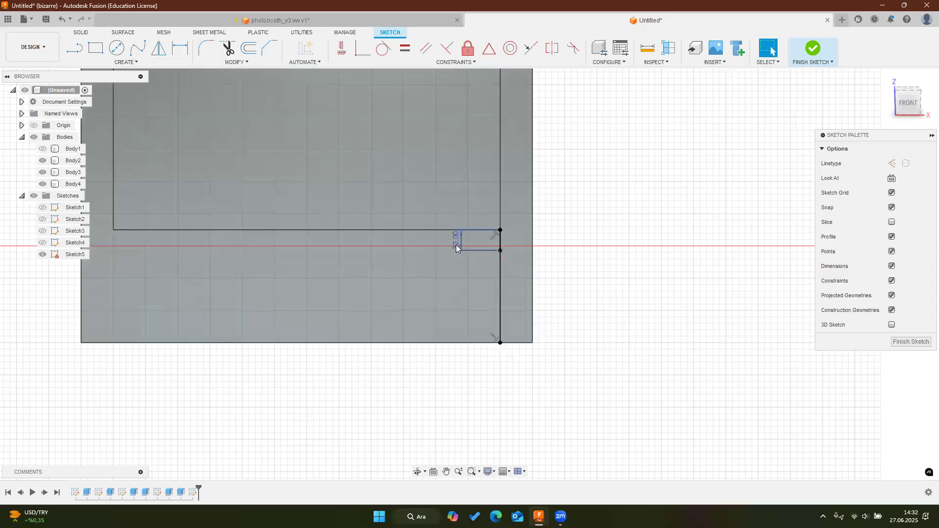
double_click(456, 244)
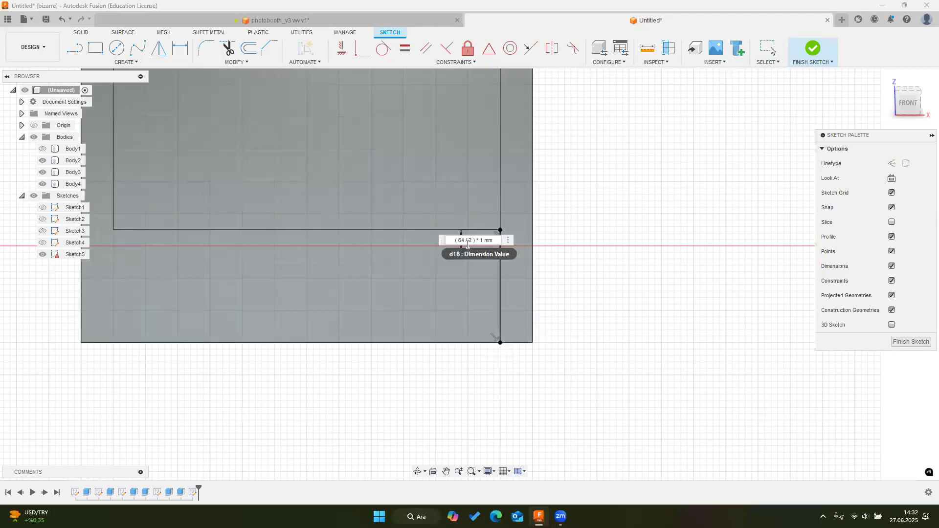
key(Return)
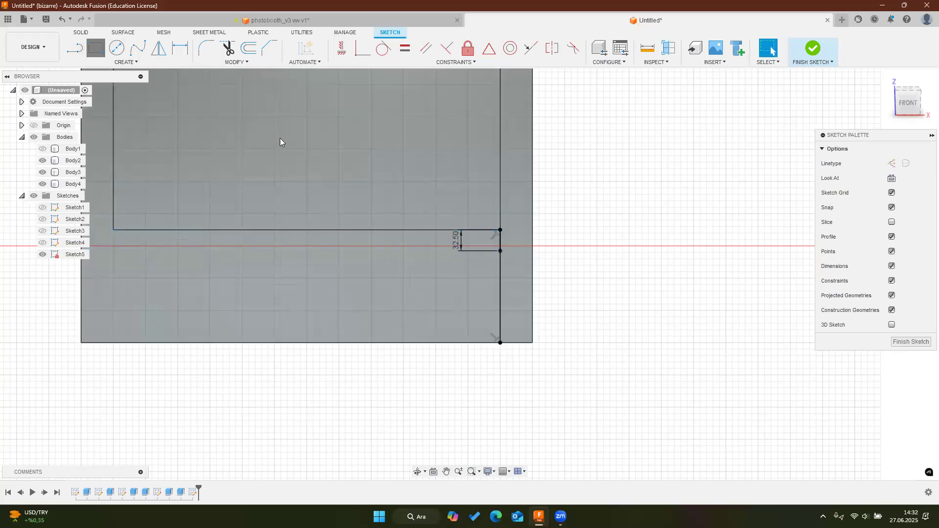
Draw a rectangle 85 mm wide and 110 mm high, running down and inward from the end of the 32.5 mm line
key(r)
click(500, 251)
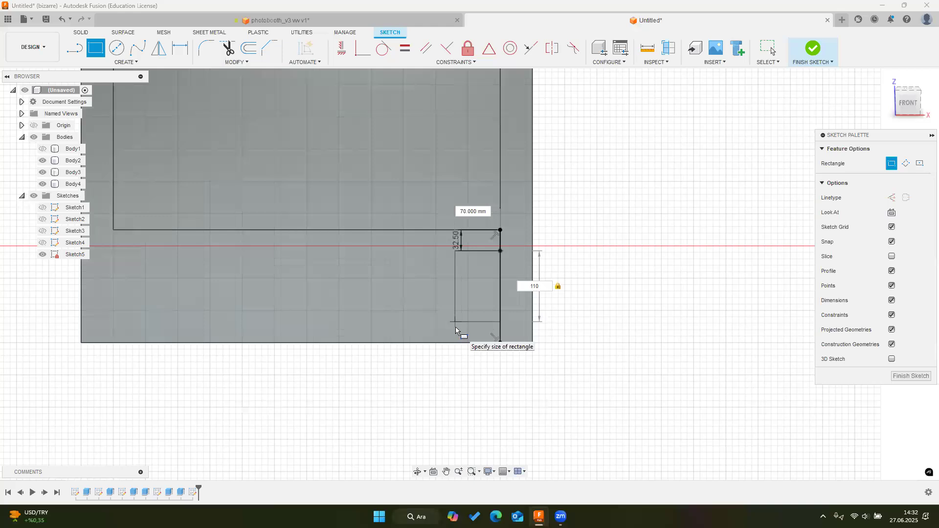
key(Tab)
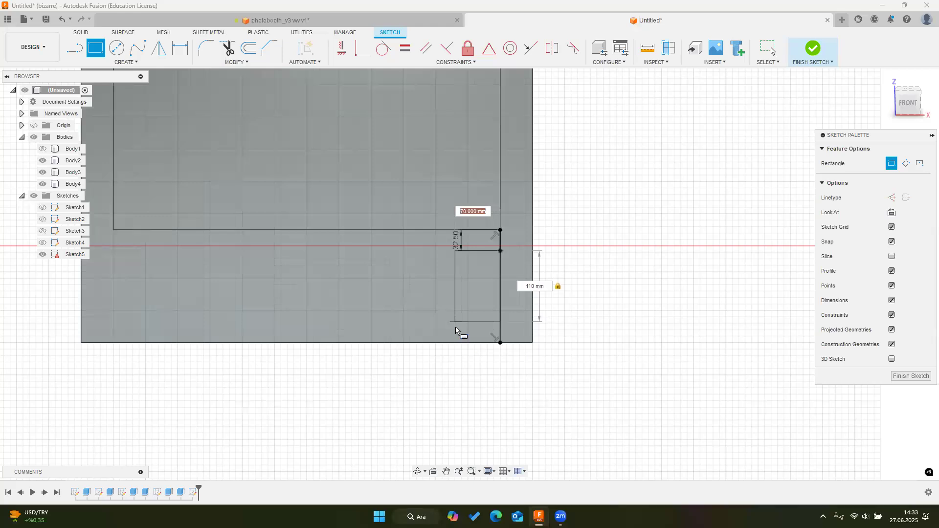
text(85)
key(Return)
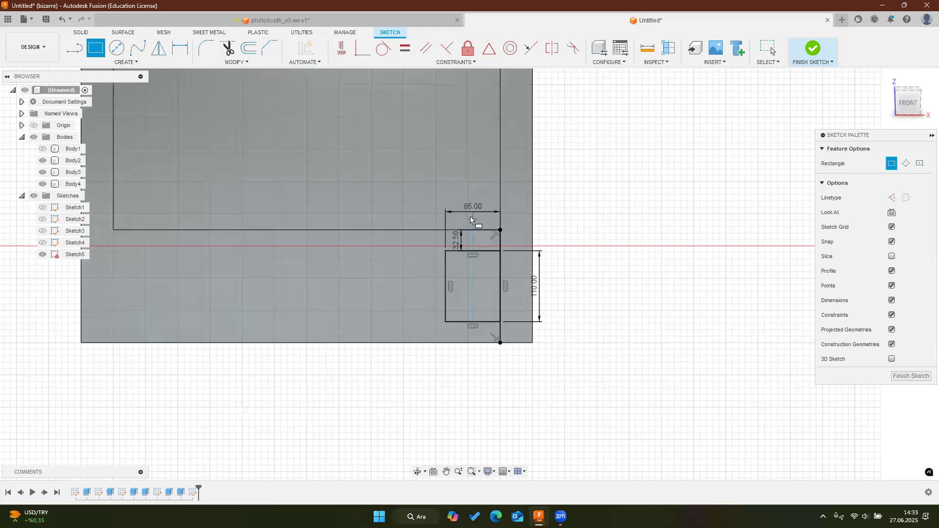
key(Escape)
Switch to the photobooth_v3 design and measure how far the NFC reader frame protrudes from its panel
shift+middle_drag(472, 274, 391, 288)
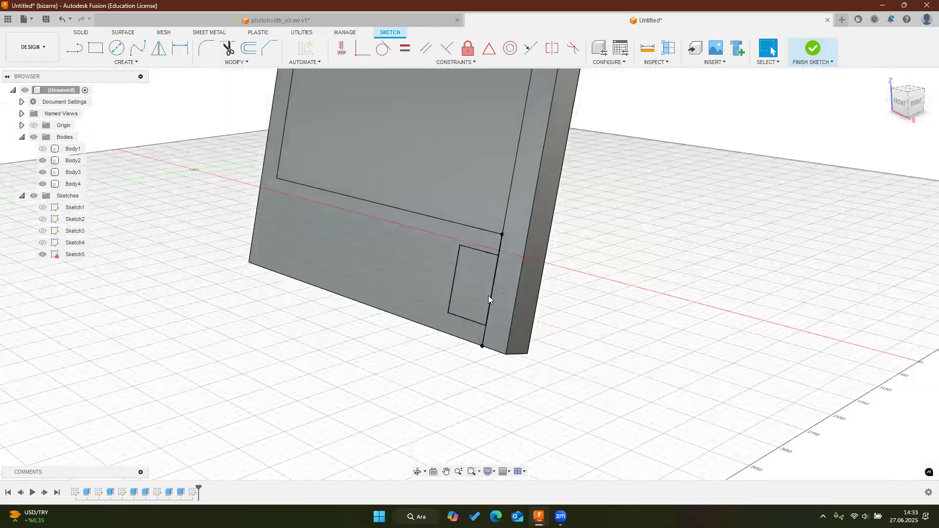
mouse_move(476, 290)
shift+middle_down()
mouse_move(517, 293)
mouse_move(527, 266)
mouse_move(566, 276)
mouse_move(445, 157)
shift+middle_up()
click(409, 20)
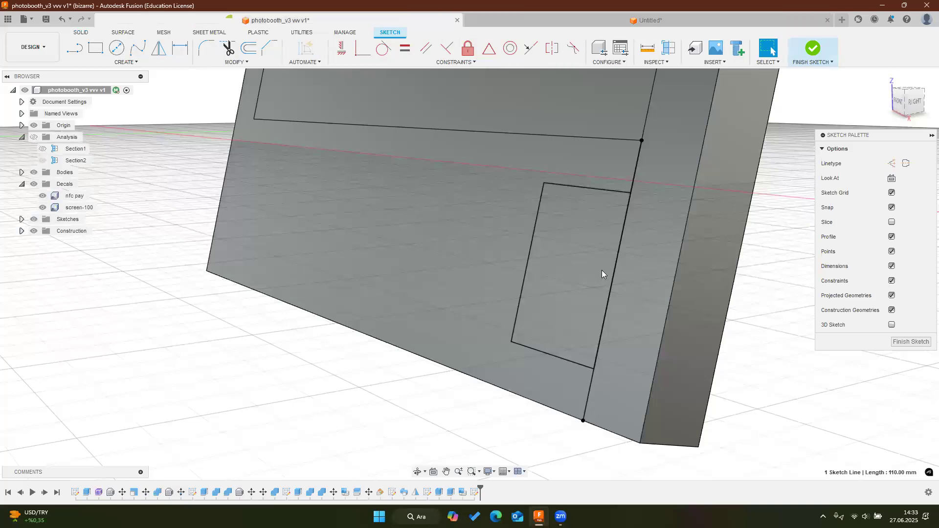
shift+middle_drag(648, 194, 570, 169)
scroll(568, 196, up, 3)
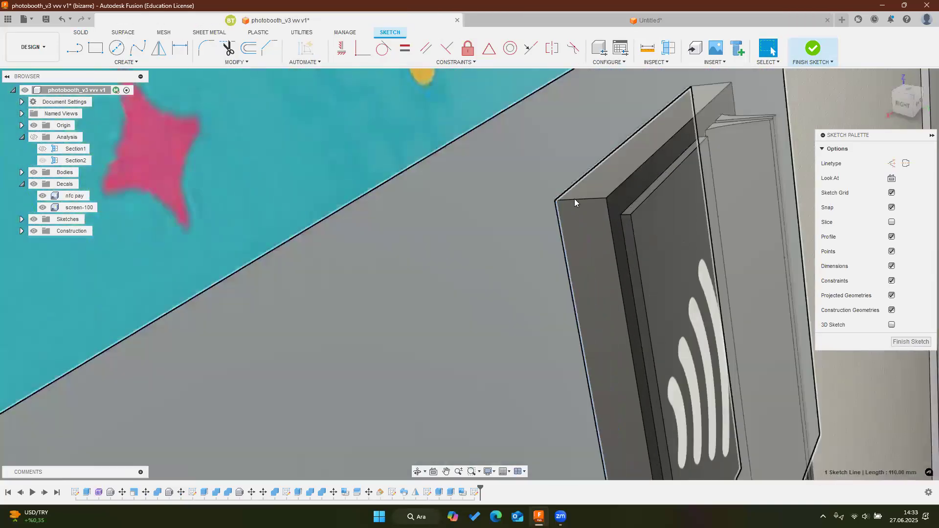
click(582, 198)
scroll(582, 198, down, 3)
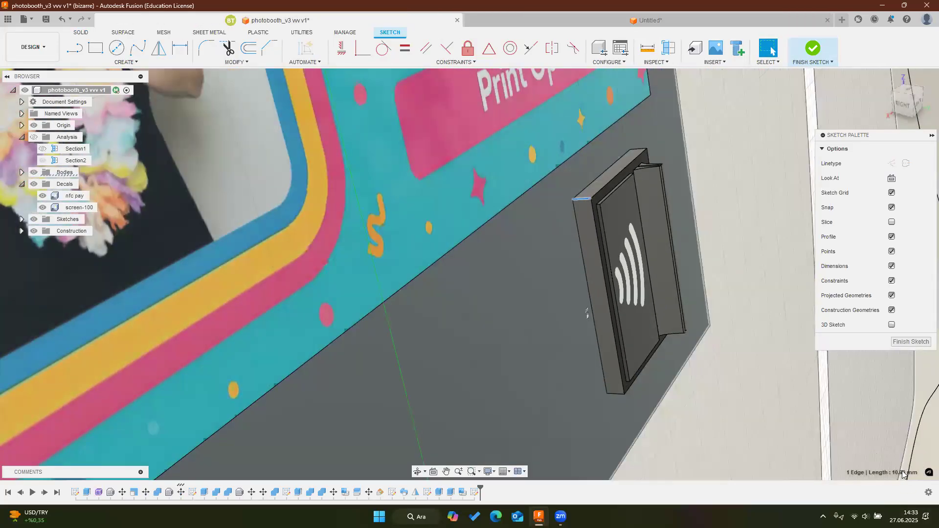
scroll(747, 424, down, 3)
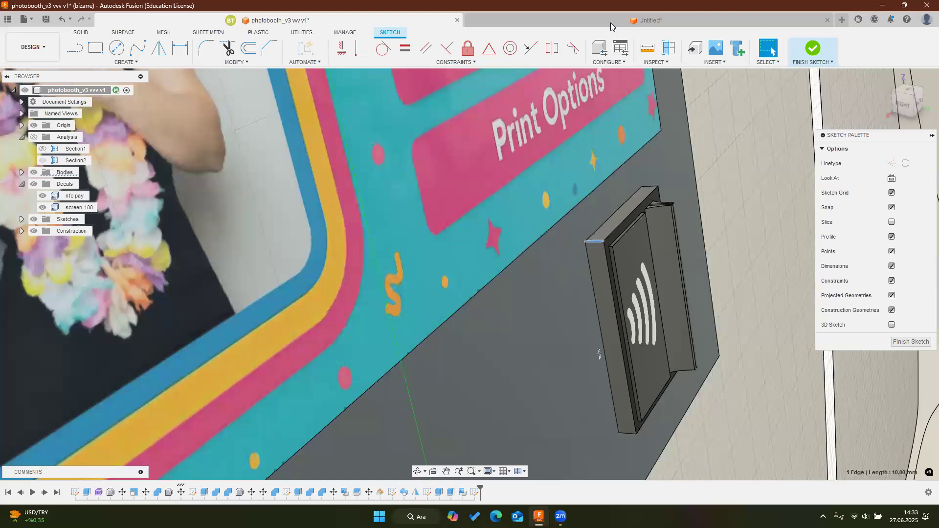
Return to the untitled design and extrude the rectangle 10 mm outward from the panel as a new body
click(611, 20)
click(95, 48)
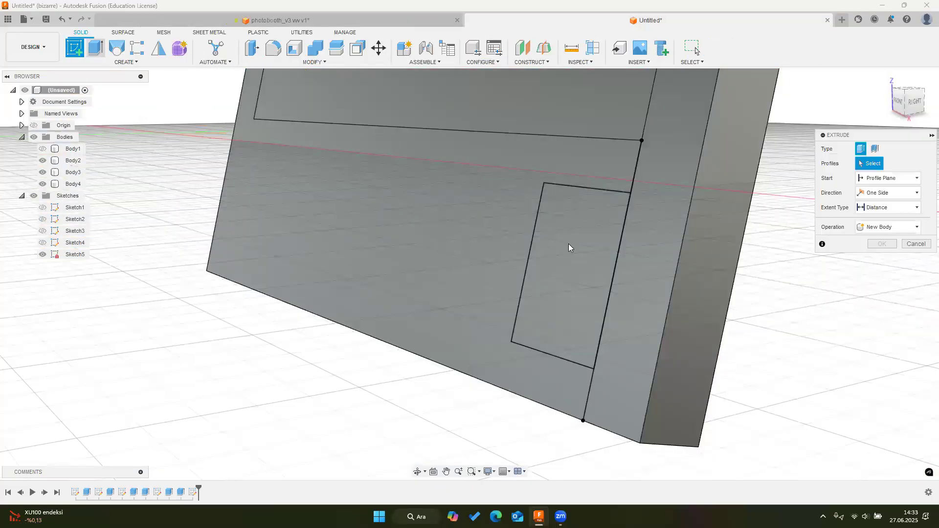
click(573, 262)
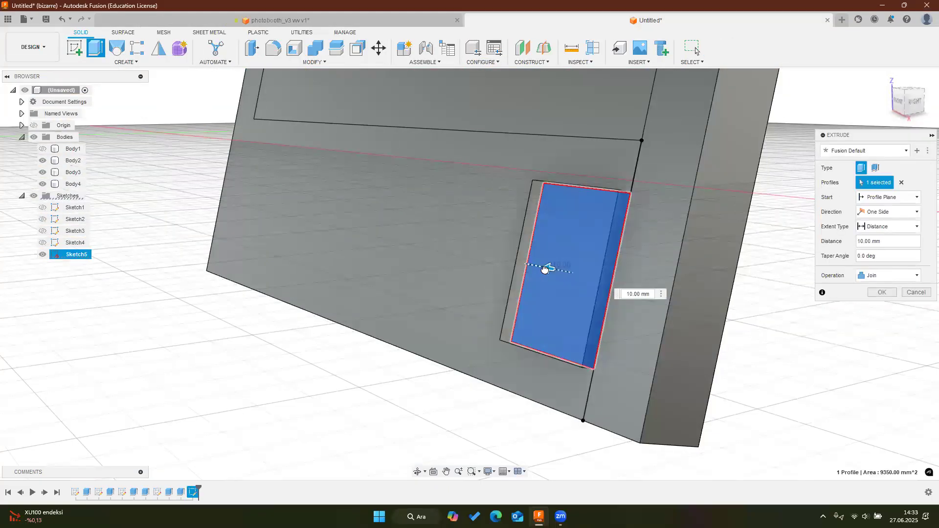
click(886, 275)
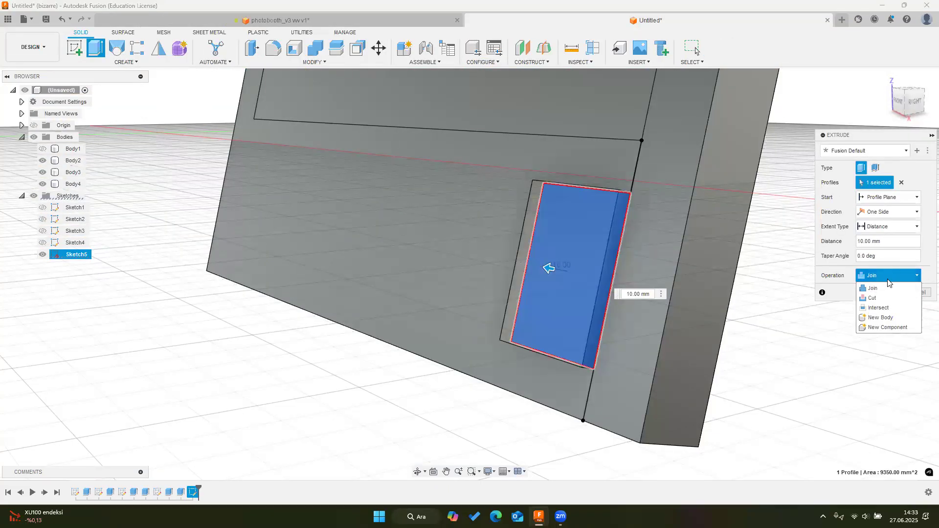
click(881, 317)
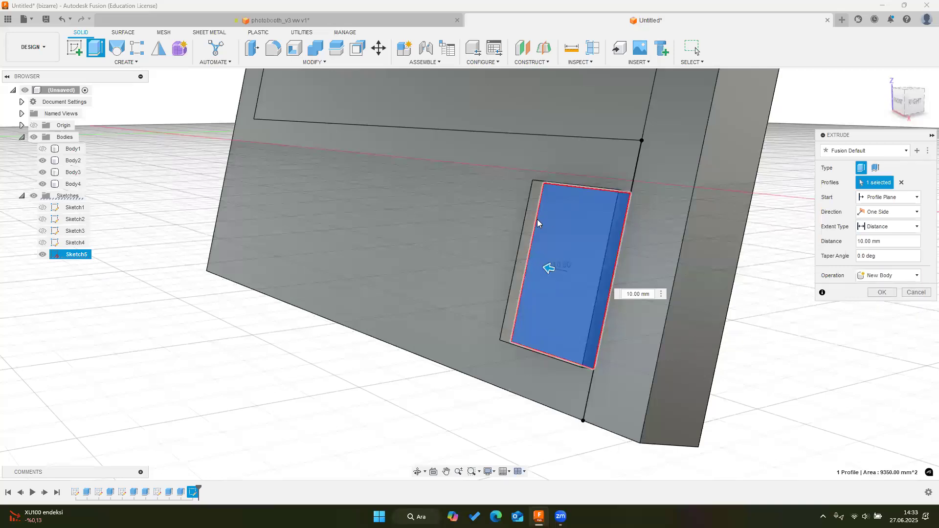
scroll(714, 271, down, 2)
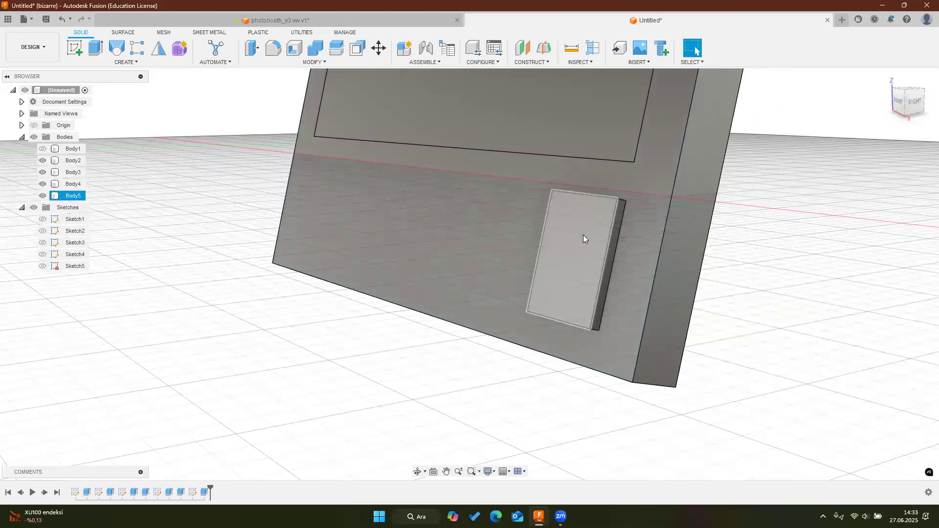
Switch to the photobooth_v3 design and examine how the NFC pay screen is set into the reader's frame
scroll(583, 235, down, 2)
shift+middle_drag(583, 235, 558, 274)
scroll(558, 274, up, 4)
shift+middle_drag(438, 10, 416, 11)
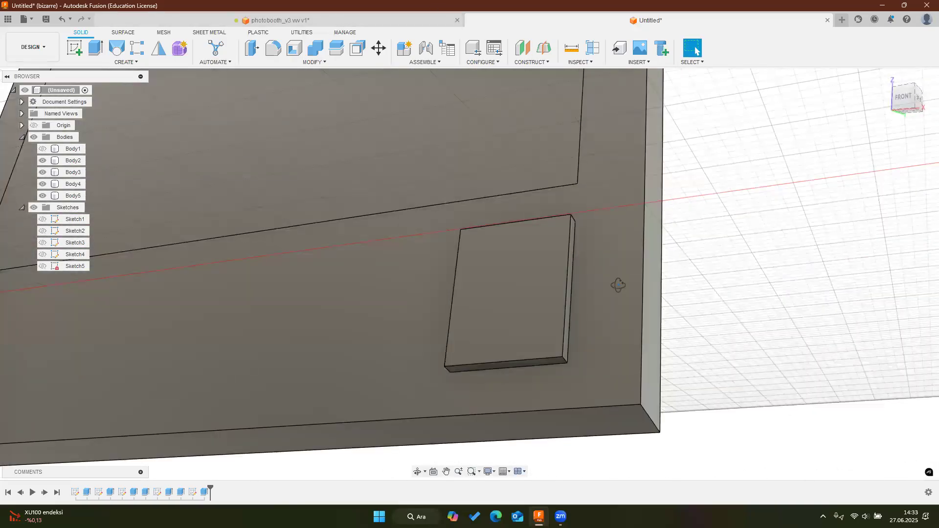
key(ctrl+Tab)
shift+middle_drag(541, 314, 682, 216)
scroll(675, 200, up, 4)
scroll(674, 200, down, 6)
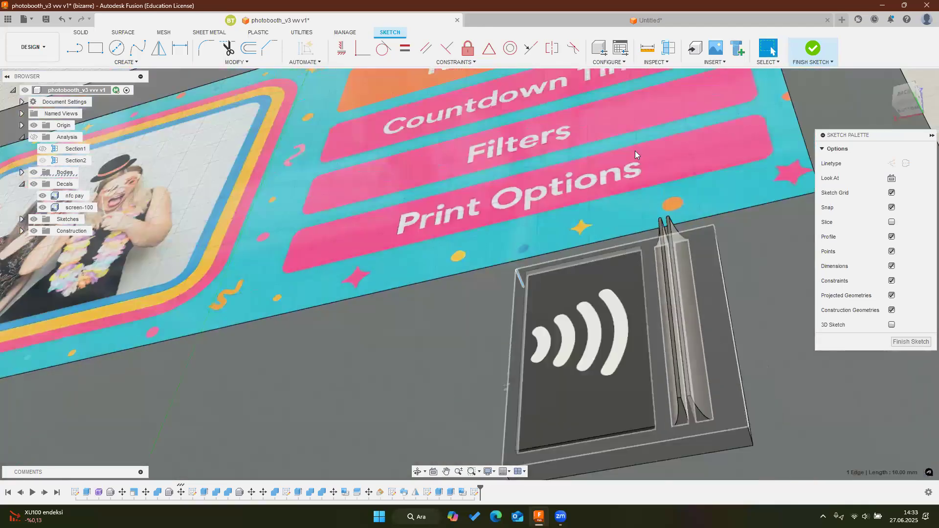
shift+middle_drag(635, 150, 588, 200)
click(584, 252)
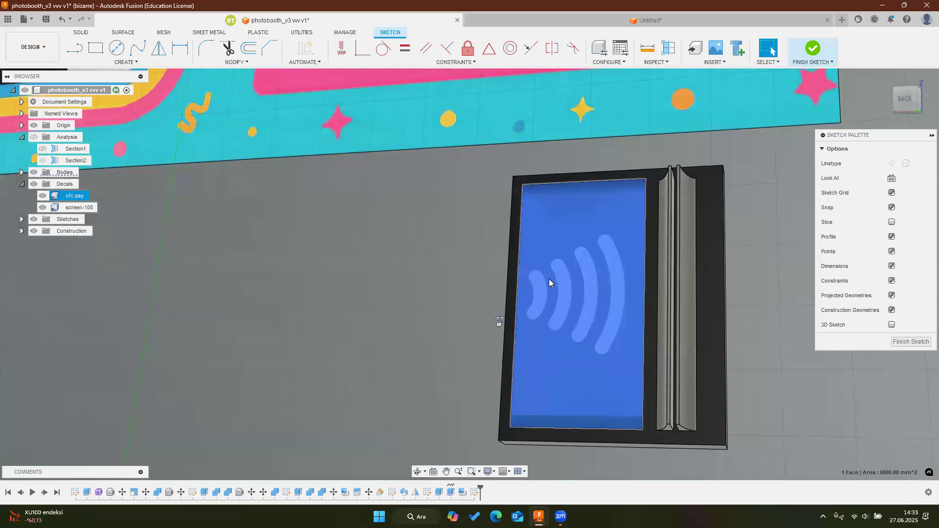
shift+middle_drag(626, 308, 411, 5)
scroll(687, 389, up, 5)
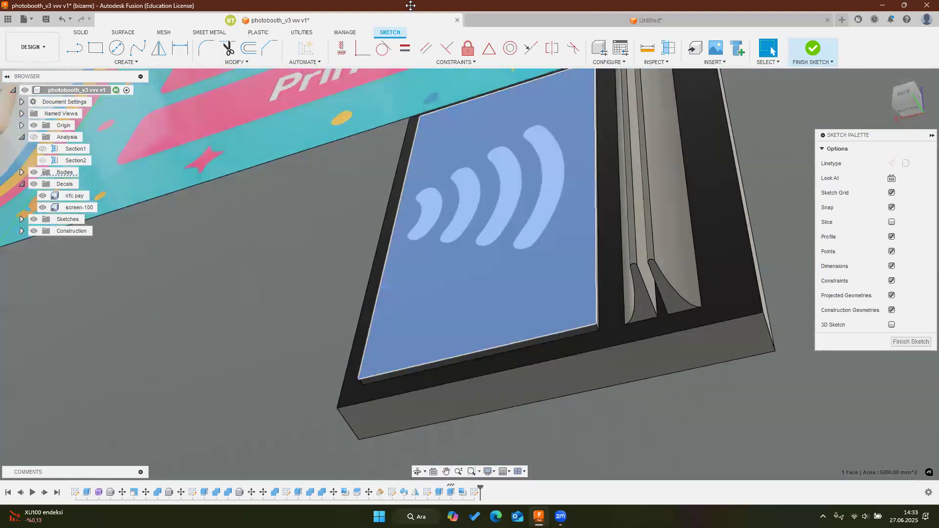
Return to the untitled design and start a sketch on the front face of the protruding NFC reader body
click(690, 26)
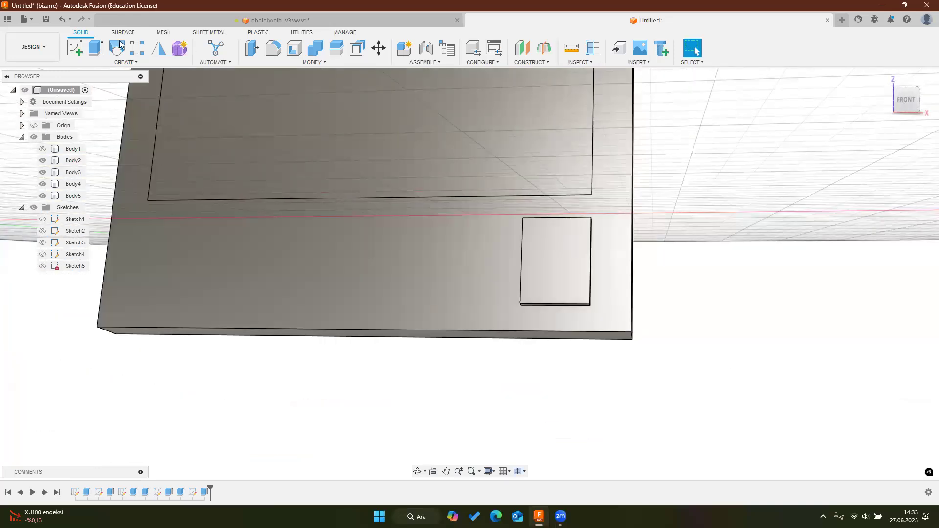
click(78, 55)
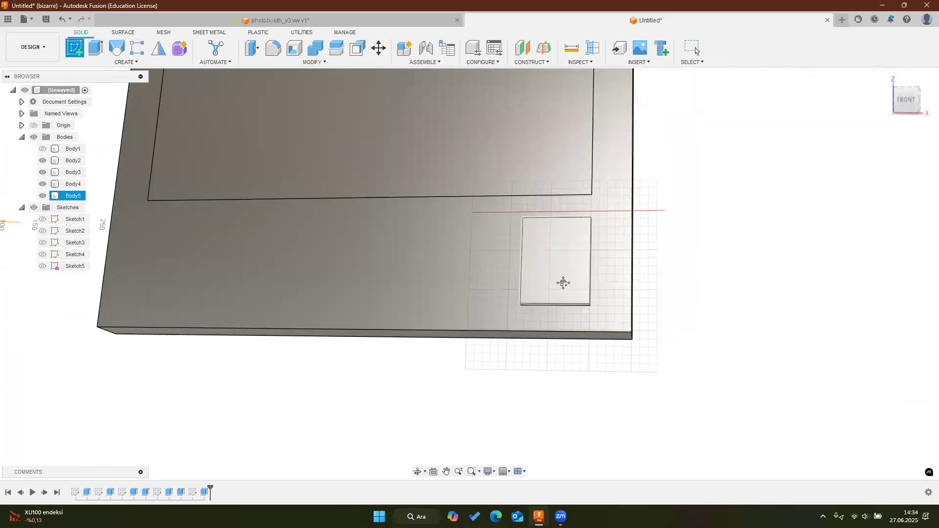
click(579, 285)
Switch to the photobooth_v3 design and measure the bottom and side edges of the NFC pay screen
key(ctrl+Tab)
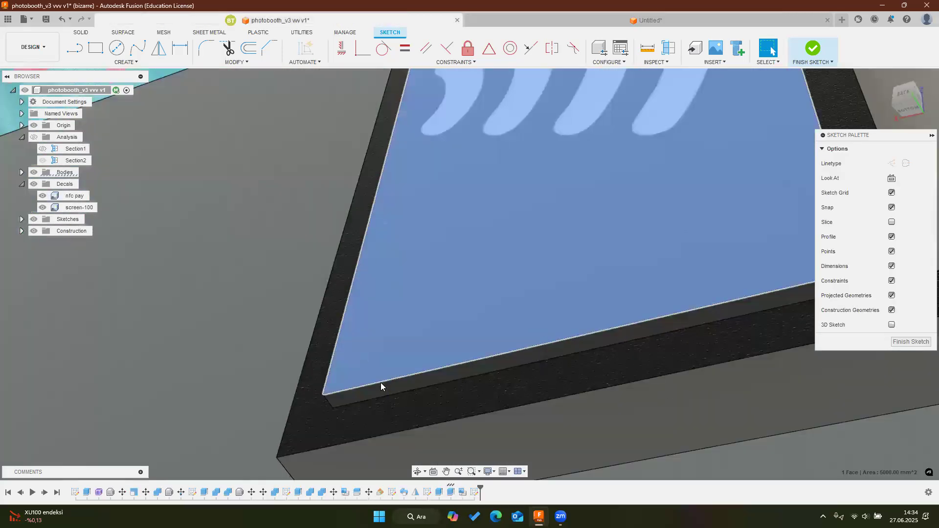
click(377, 382)
scroll(394, 382, down, 5)
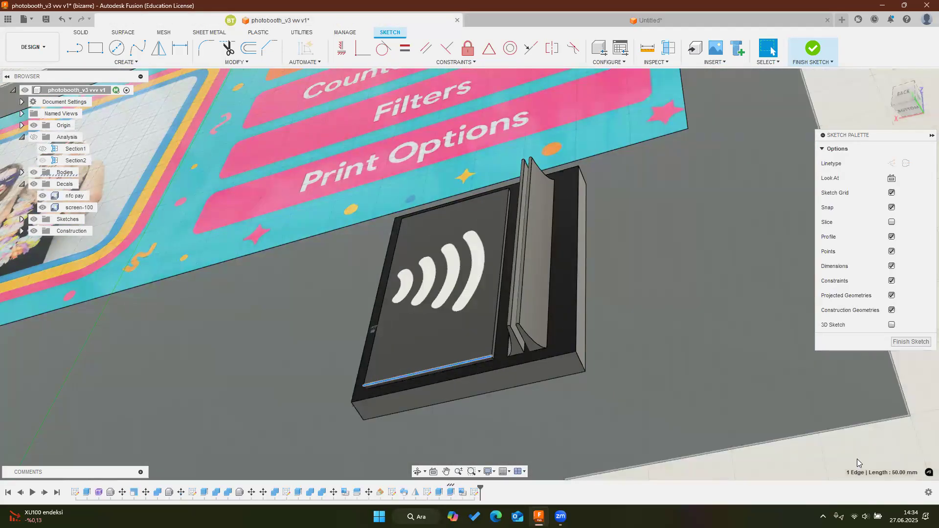
click(496, 300)
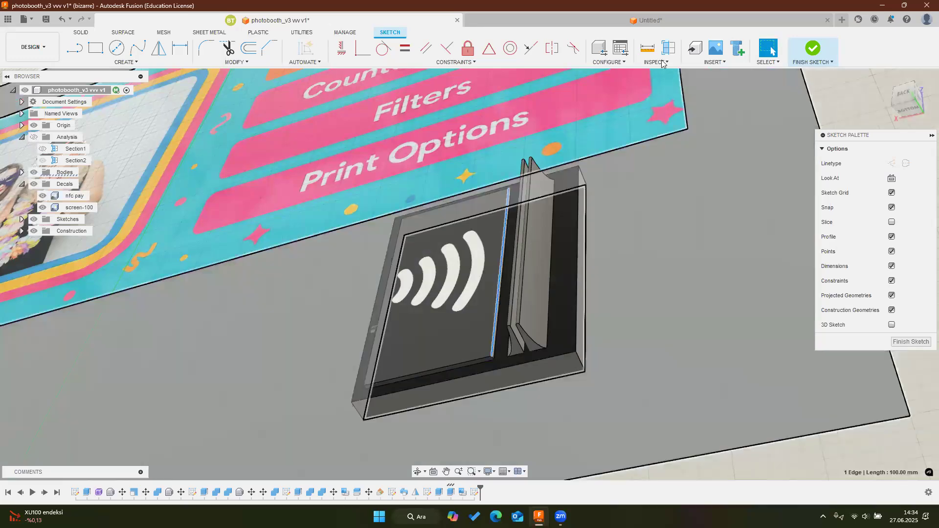
Return to the untitled design and draw a 110 mm line down the full left edge of the NFC reader body's face
click(640, 22)
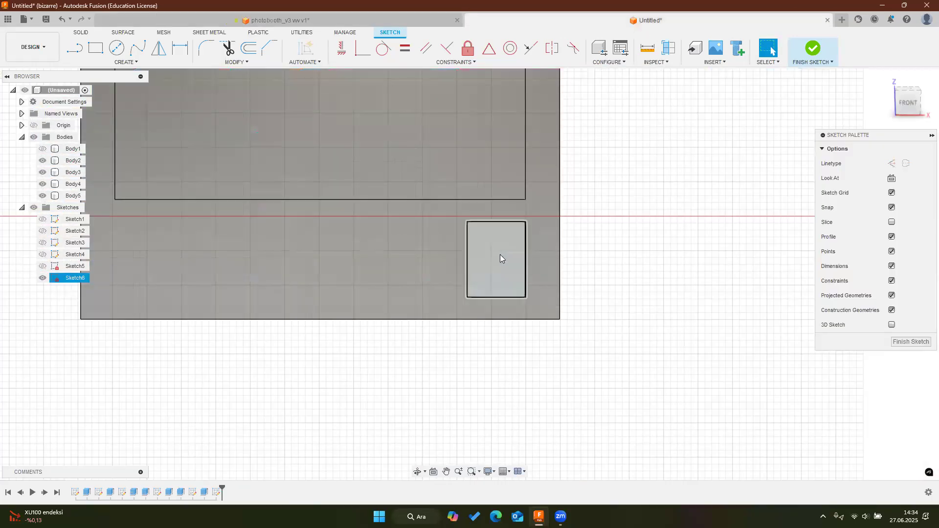
scroll(494, 251, up, 4)
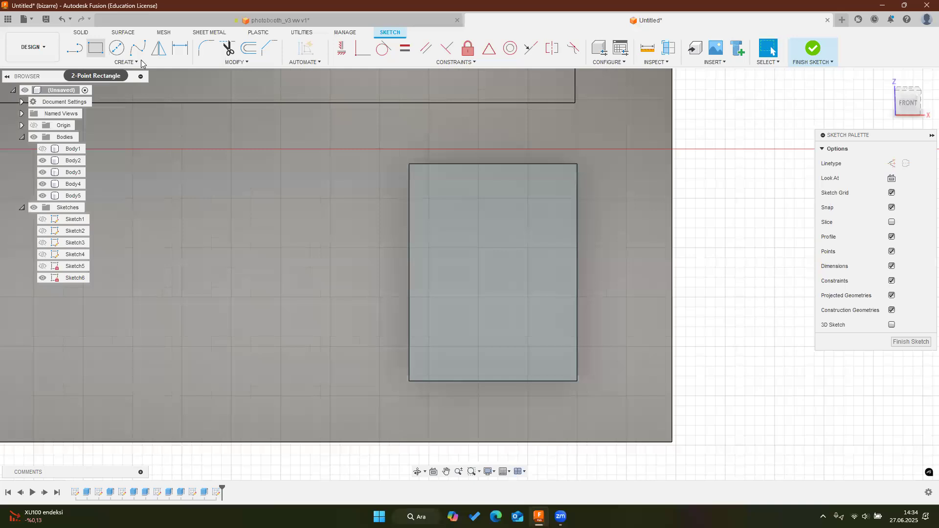
click(95, 47)
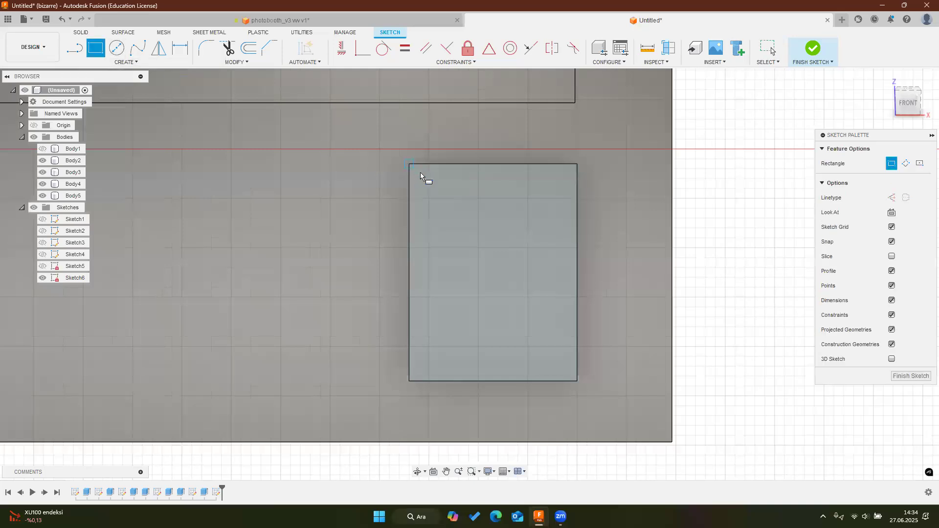
click(76, 48)
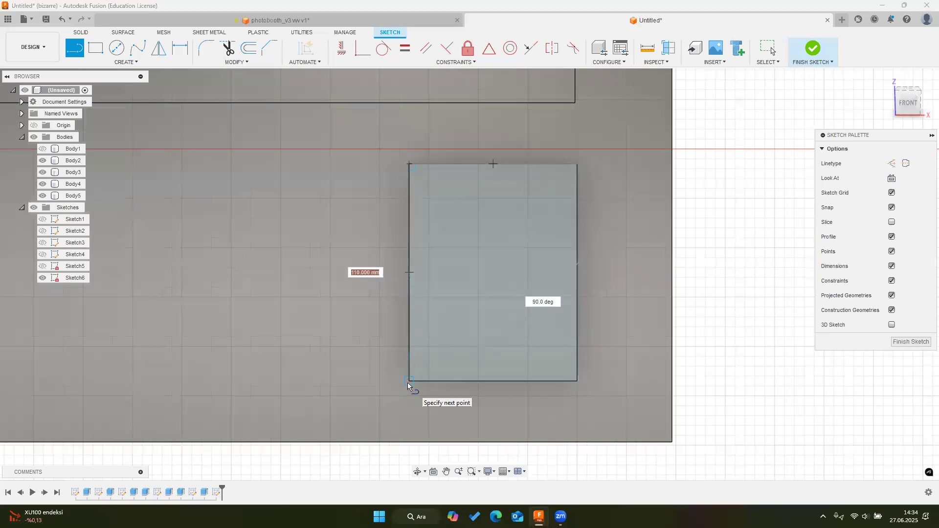
click(409, 381)
key(Escape)
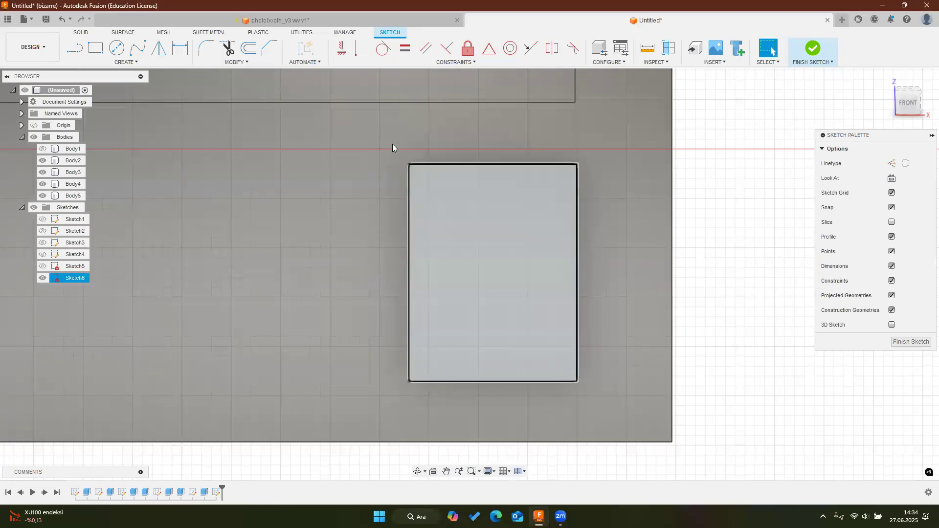
Draw a rectangle 50 mm wide and 100 mm high inside the reader body's face, starting near its upper-left corner
click(422, 179)
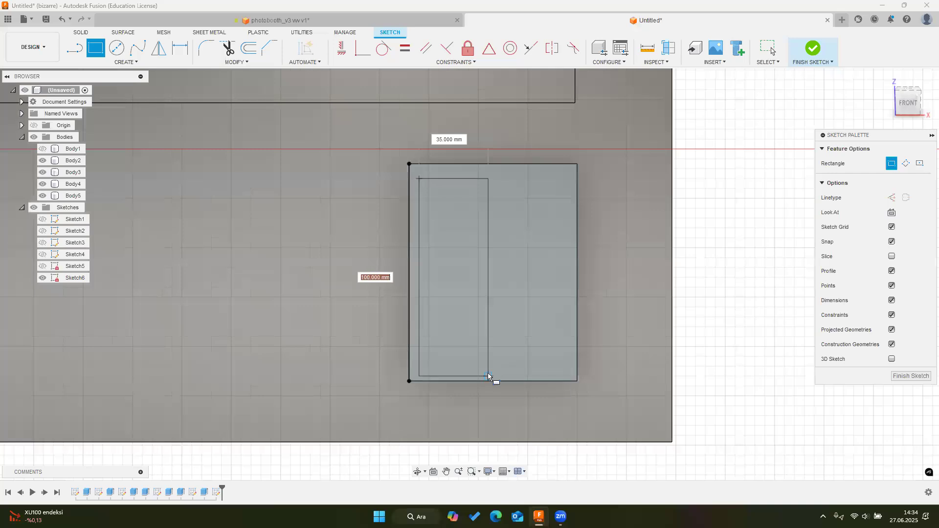
key(Tab)
text(50)
key(Return)
key(Escape)
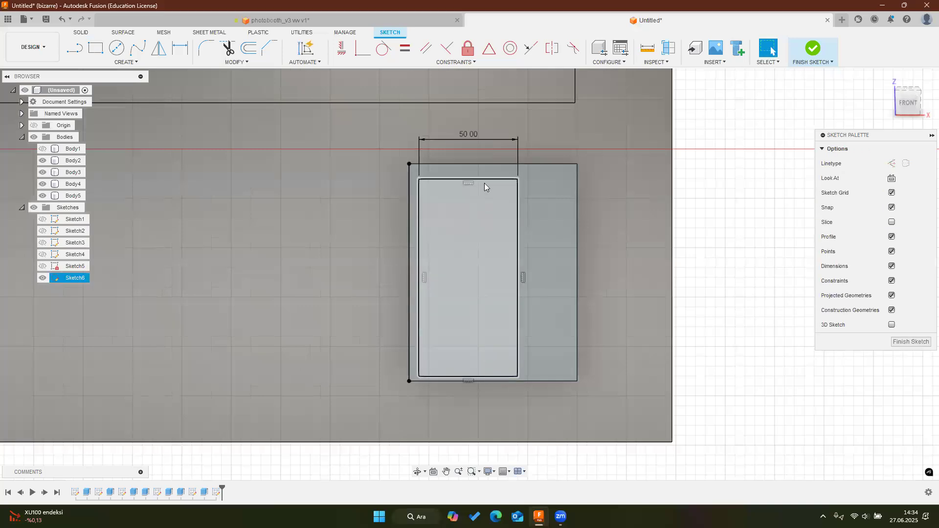
scroll(437, 179, up, 2)
click(438, 197)
middle_drag(450, 155, 438, 116)
scroll(438, 116, down, 3)
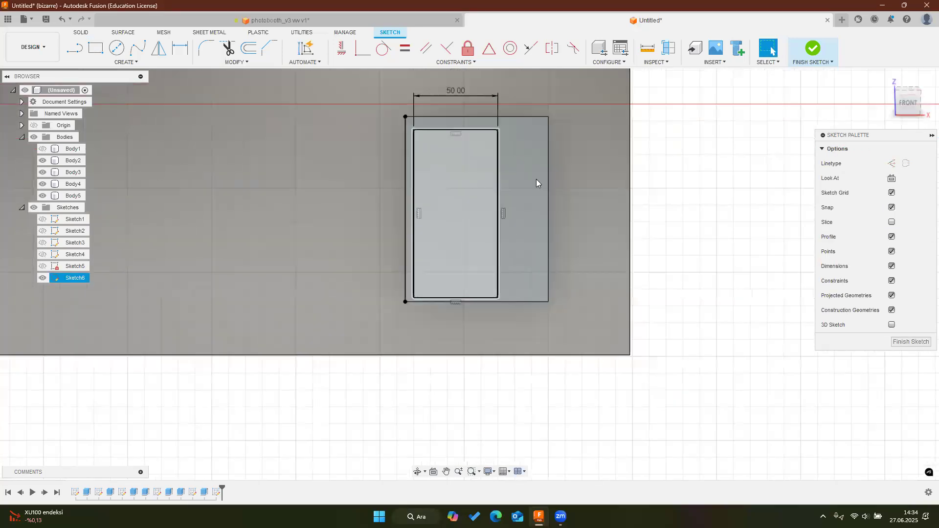
click(475, 128)
click(728, 223)
middle_drag(463, 197, 470, 252)
scroll(447, 149, down, 1)
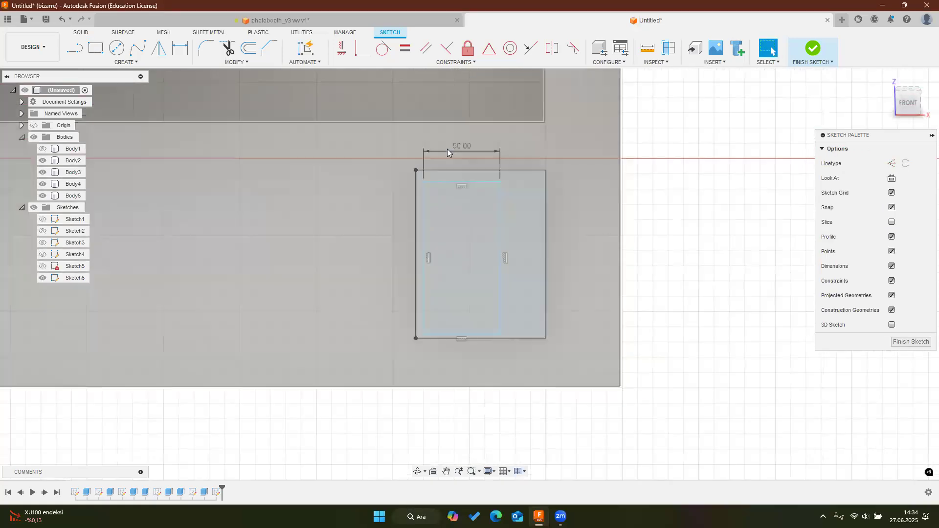
scroll(433, 188, up, 2)
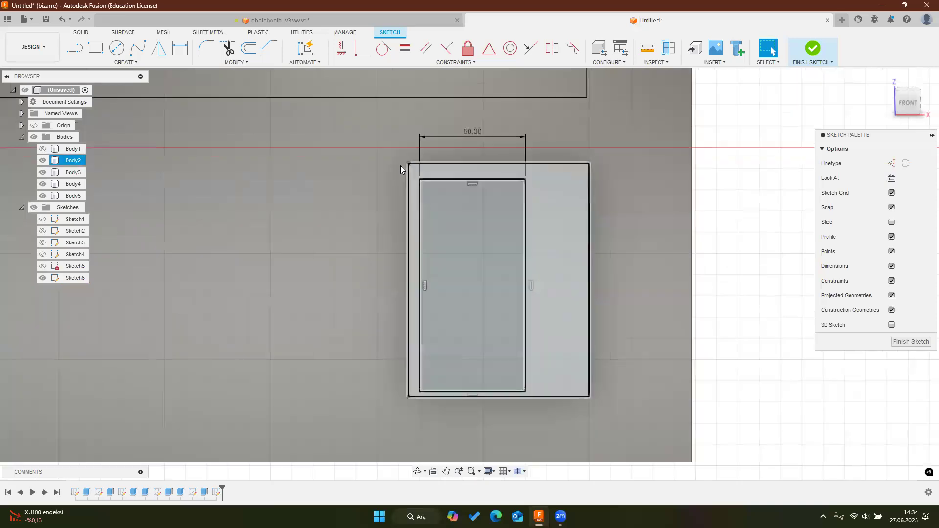
click(420, 179)
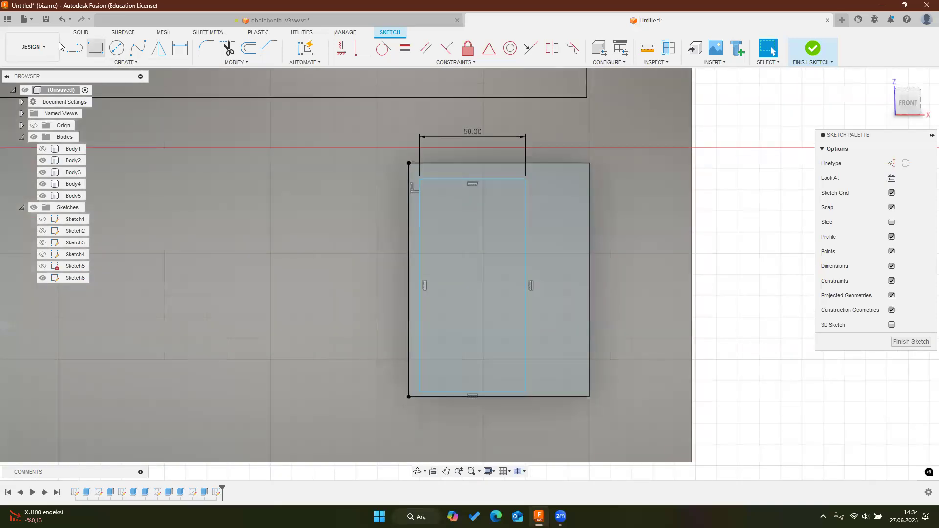
Draw guide lines from the reader body's upper-left corner: 5 mm inward along the top edge and a short segment straight down
key(l)
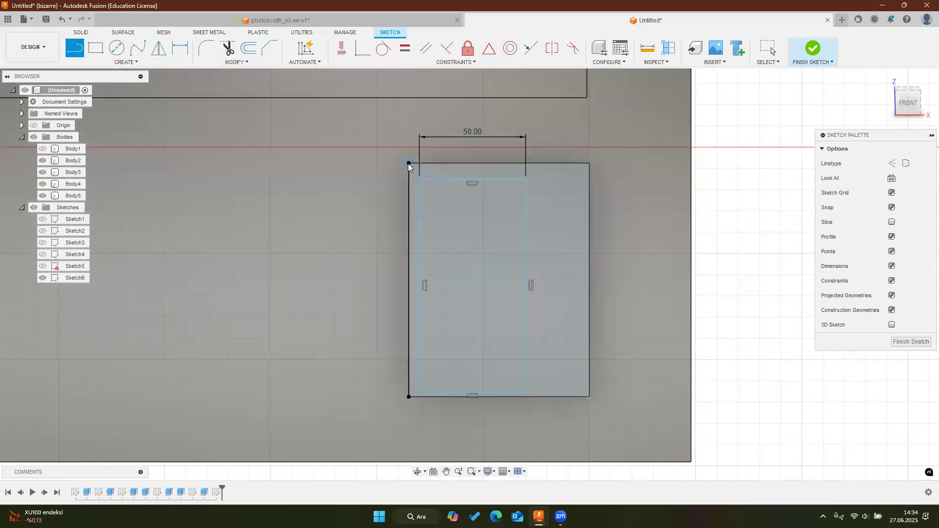
click(409, 164)
click(409, 397)
key(Escape)
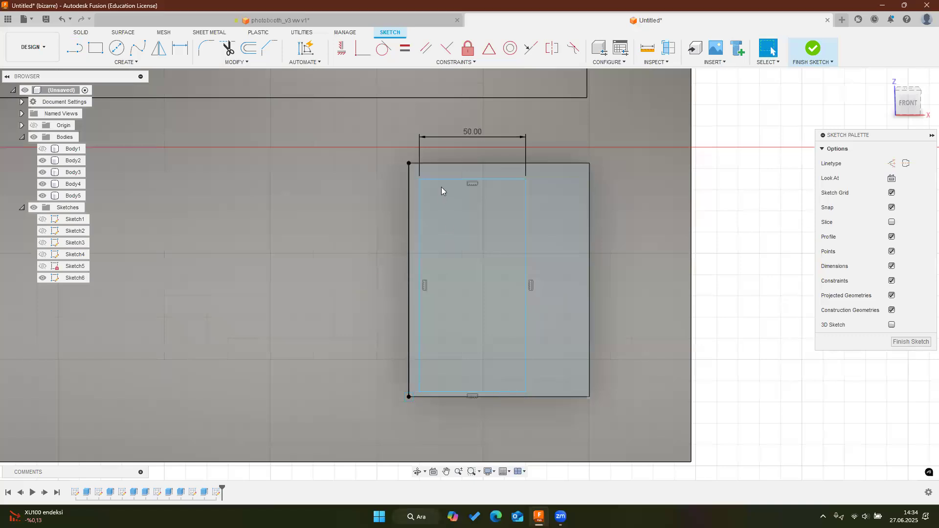
click(74, 48)
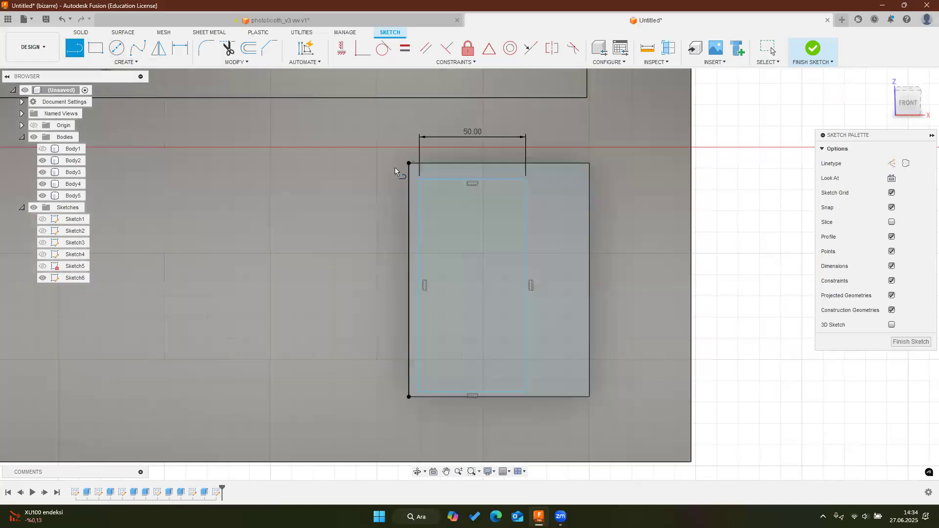
click(409, 164)
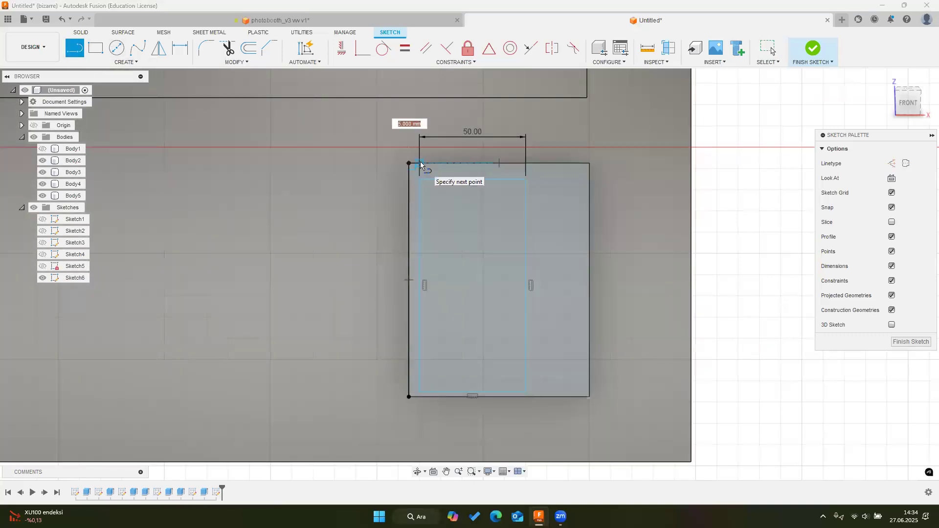
scroll(419, 166, up, 5)
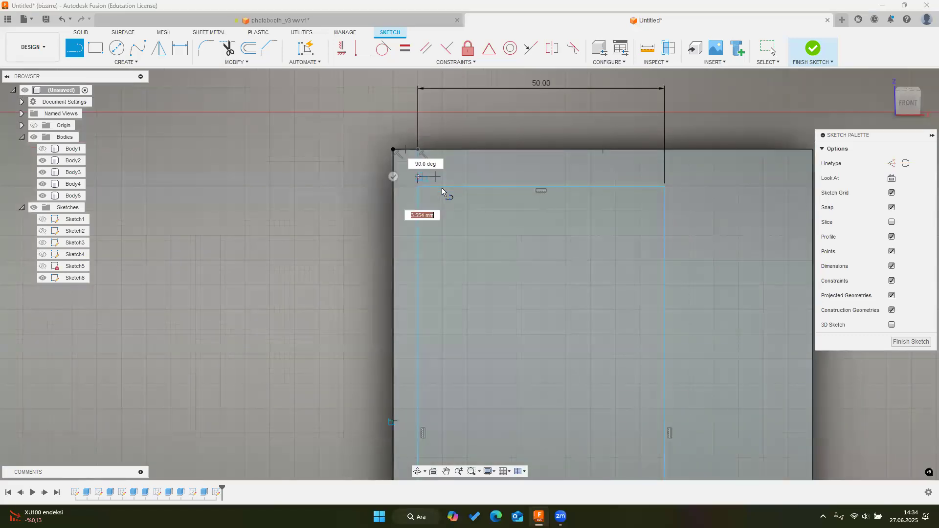
key(Escape)
Move the whole inner rectangle point to point, from its upper-left corner onto the lower end of the short guide line
scroll(416, 176, down, 3)
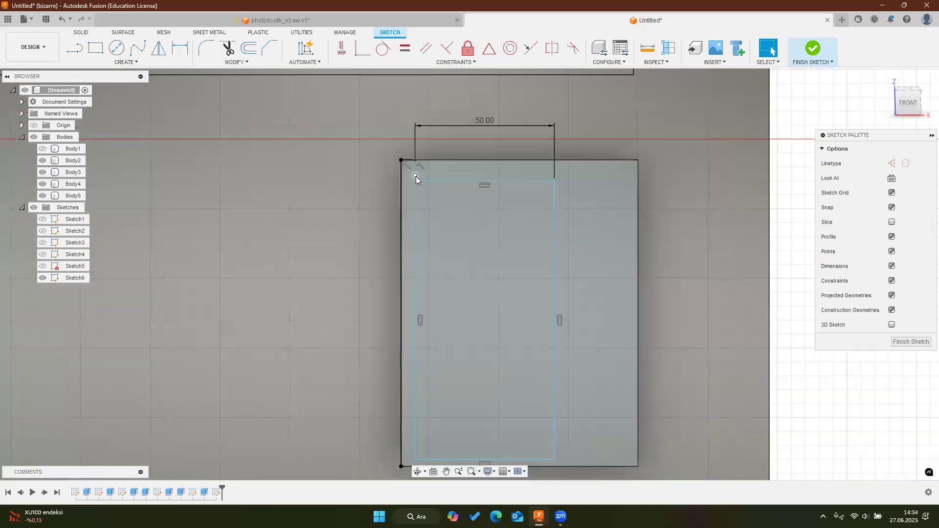
scroll(416, 176, up, 4)
scroll(414, 174, down, 5)
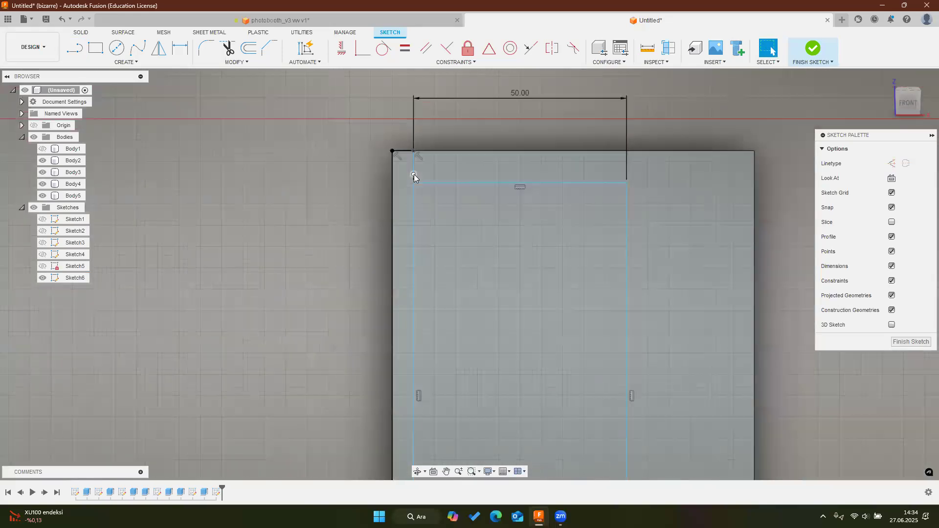
scroll(423, 170, up, 2)
click(423, 172)
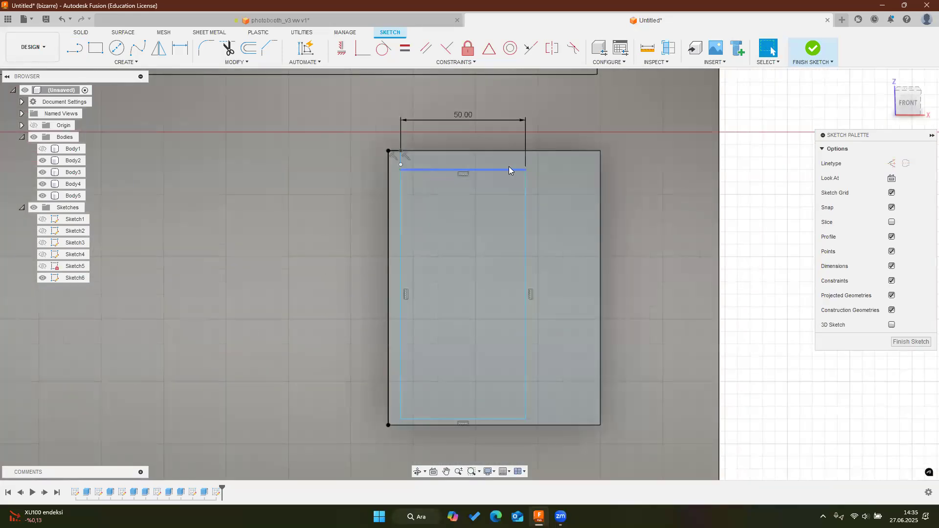
key(m)
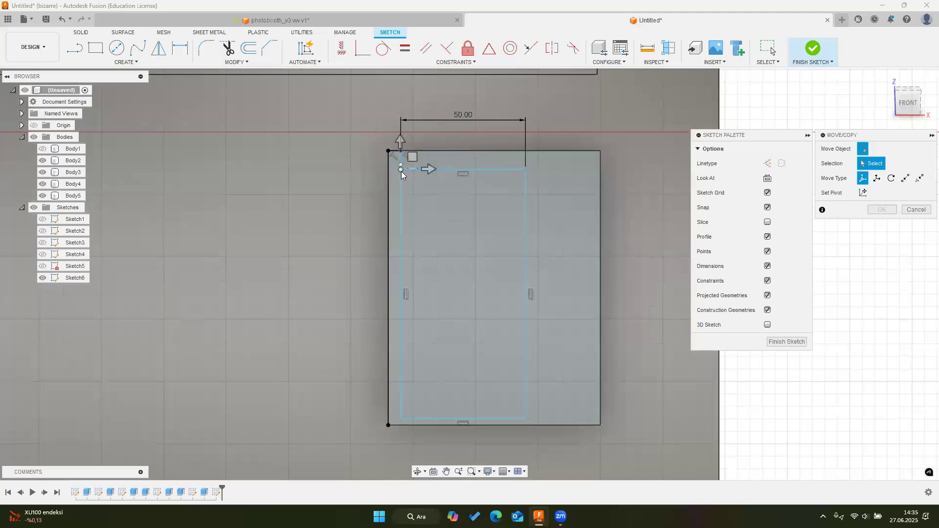
click(401, 170)
click(399, 240)
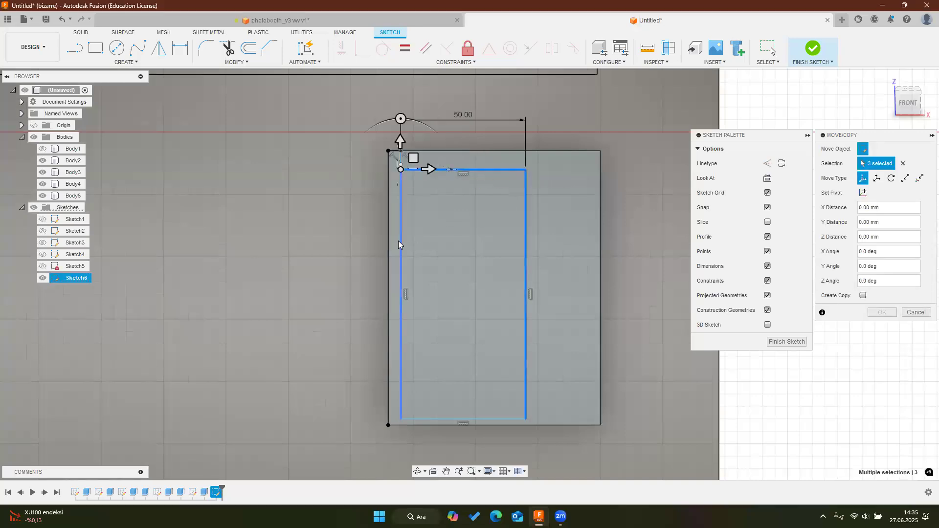
click(441, 419)
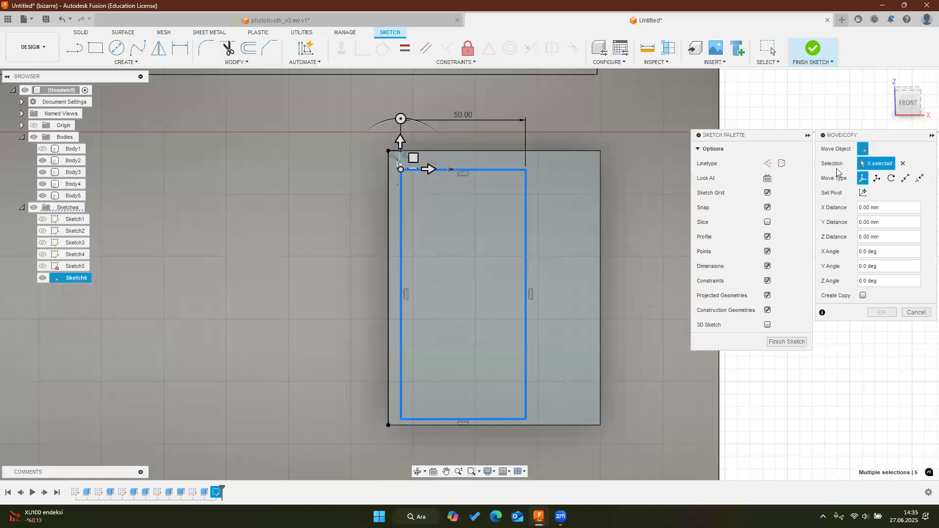
drag(843, 135, 762, 167)
drag(699, 157, 711, 136)
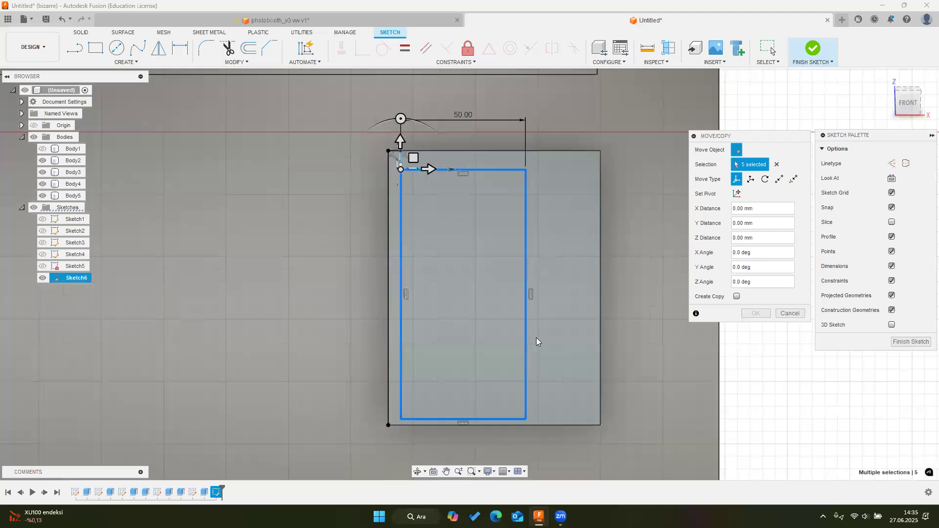
click(780, 183)
scroll(405, 171, up, 5)
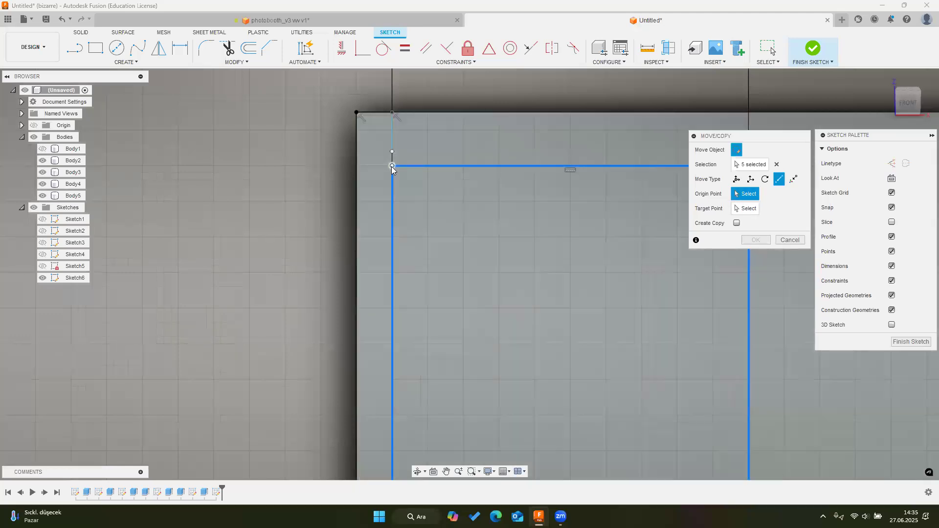
click(391, 166)
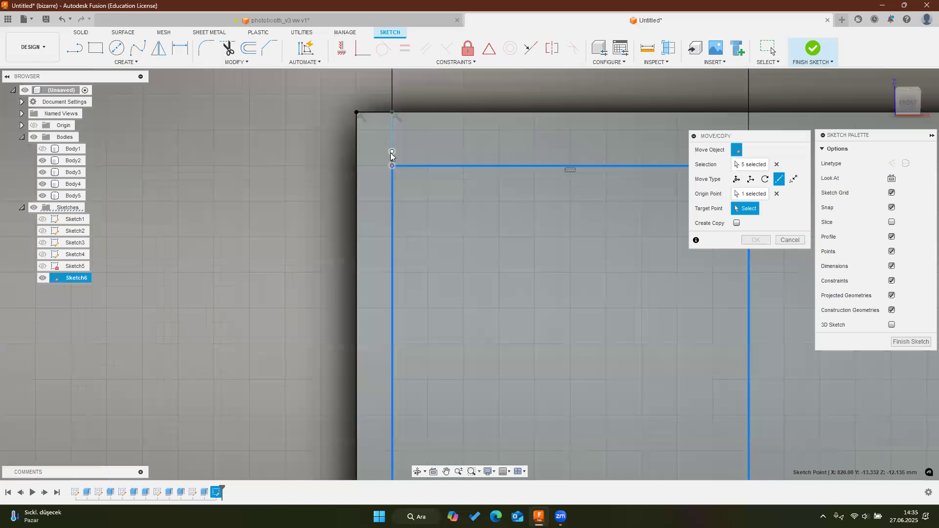
click(391, 152)
scroll(487, 184, down, 5)
middle_drag(497, 119, 509, 212)
click(755, 240)
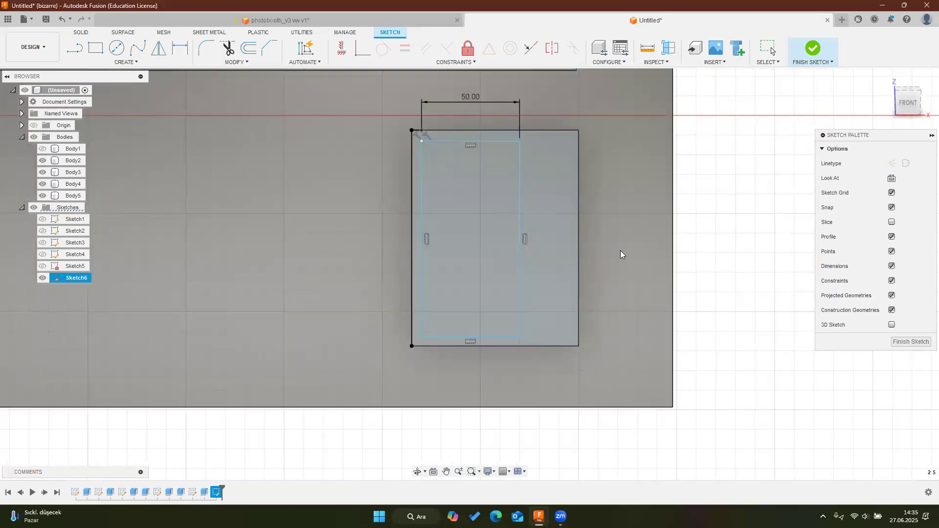
Extrude the inner rectangle on the reader body's face 1 mm outward as a new body
scroll(499, 176, up, 5)
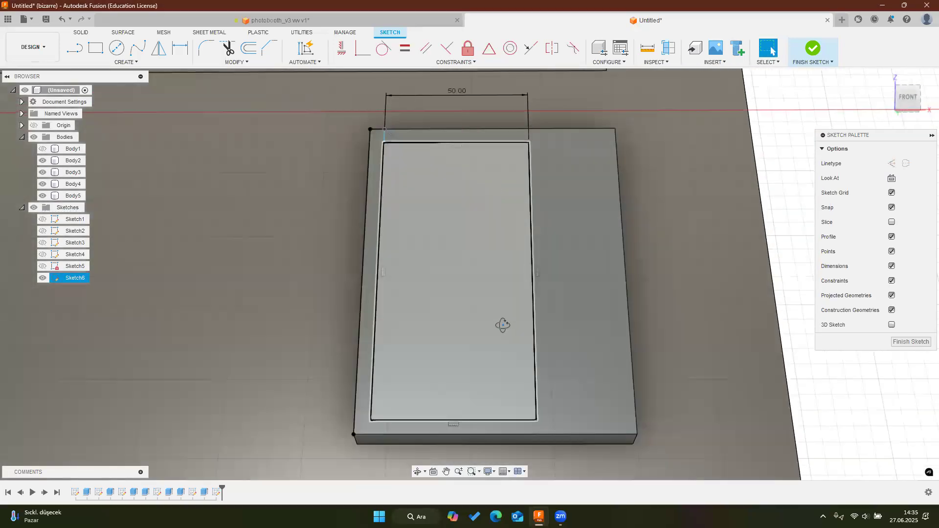
shift+middle_drag(495, 187, 498, 166)
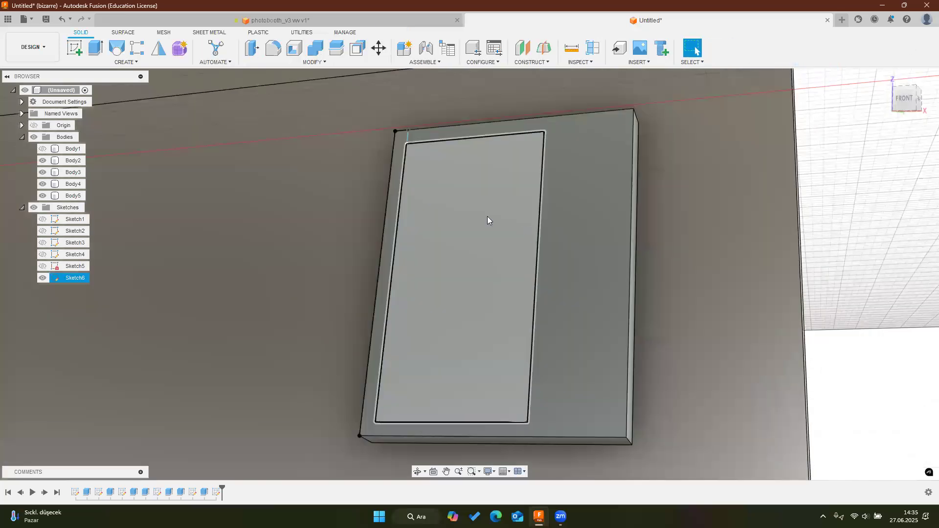
click(488, 219)
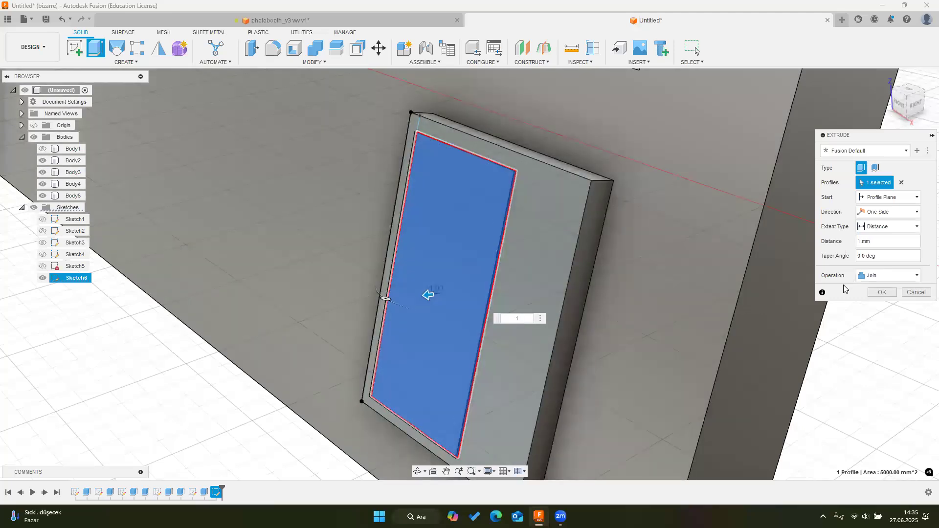
click(881, 275)
click(891, 320)
click(884, 294)
scroll(497, 184, down, 3)
shift+middle_drag(513, 174, 535, 98)
Switch to the photobooth_v3 reference and examine the pair of curved card-slot rails beside the NFC screen
click(279, 20)
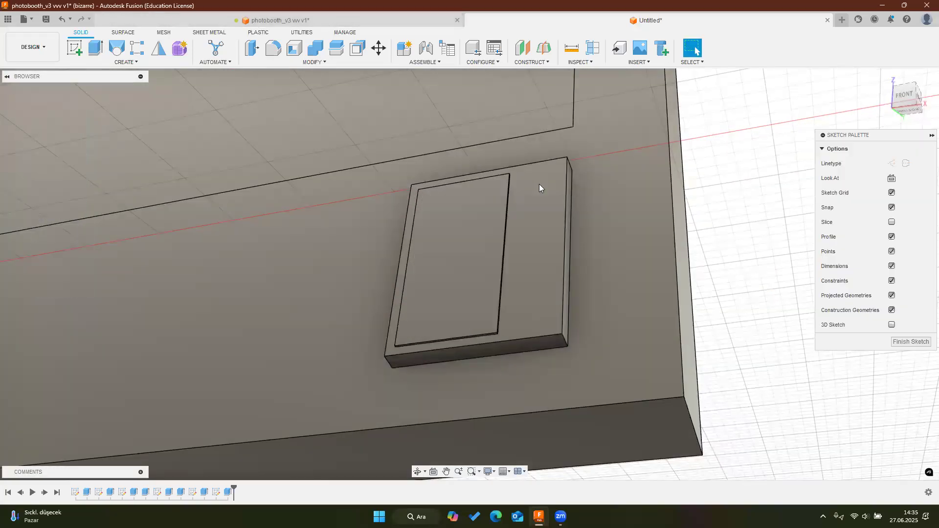
scroll(542, 346, up, 10)
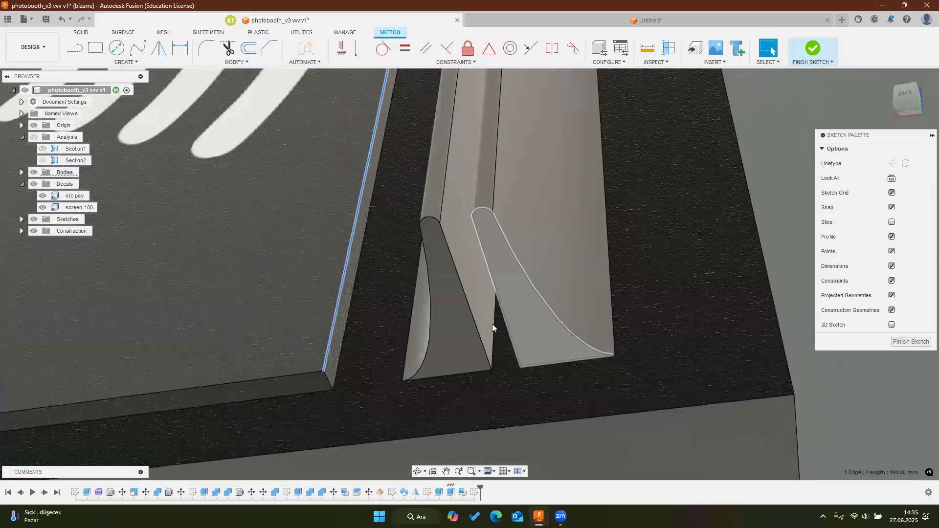
scroll(493, 328, down, 8)
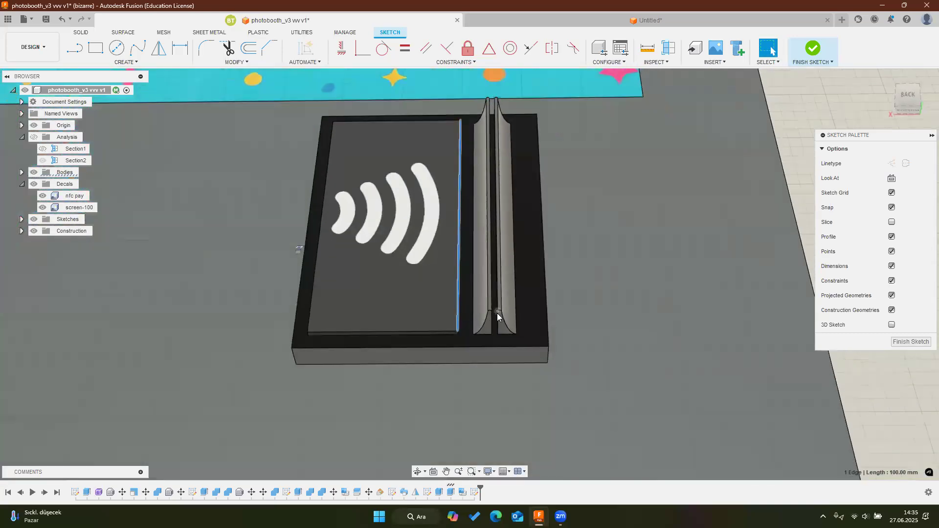
scroll(497, 313, up, 10)
scroll(513, 325, down, 8)
shift+middle_drag(532, 278, 507, 352)
scroll(523, 328, up, 8)
scroll(504, 358, down, 6)
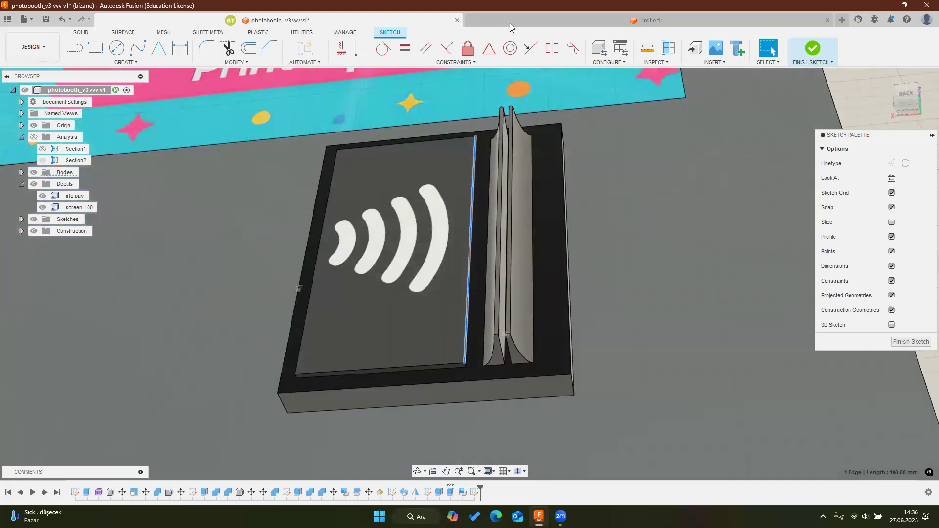
Return to the untitled design and start a sketch on the bottom end face of the NFC reader body
click(510, 21)
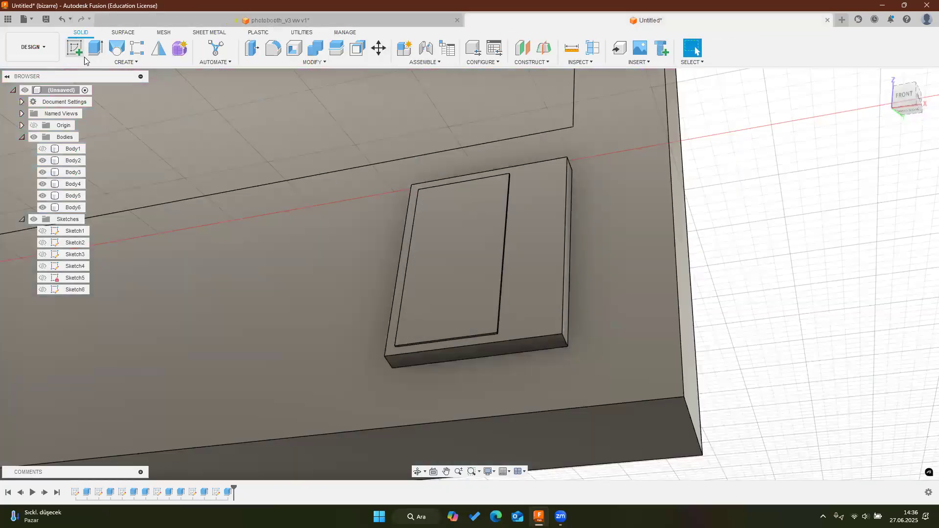
click(523, 294)
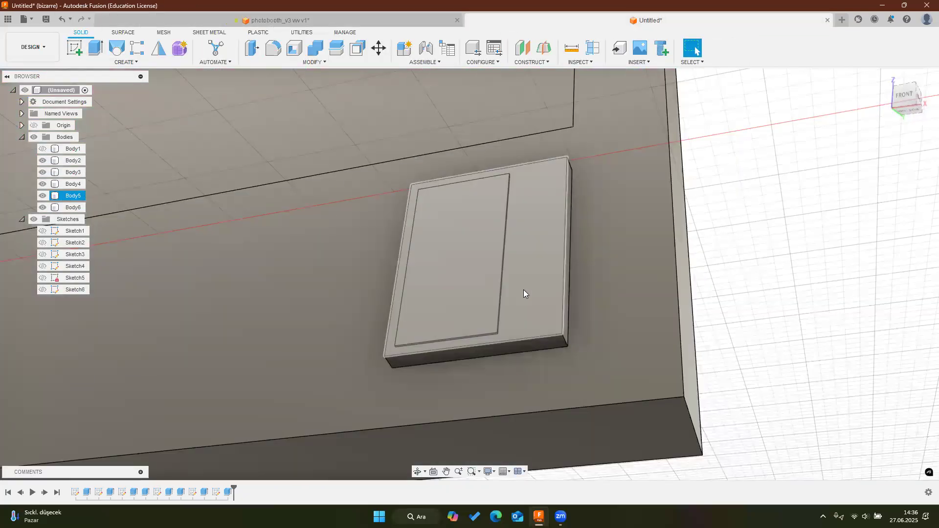
click(74, 47)
click(537, 355)
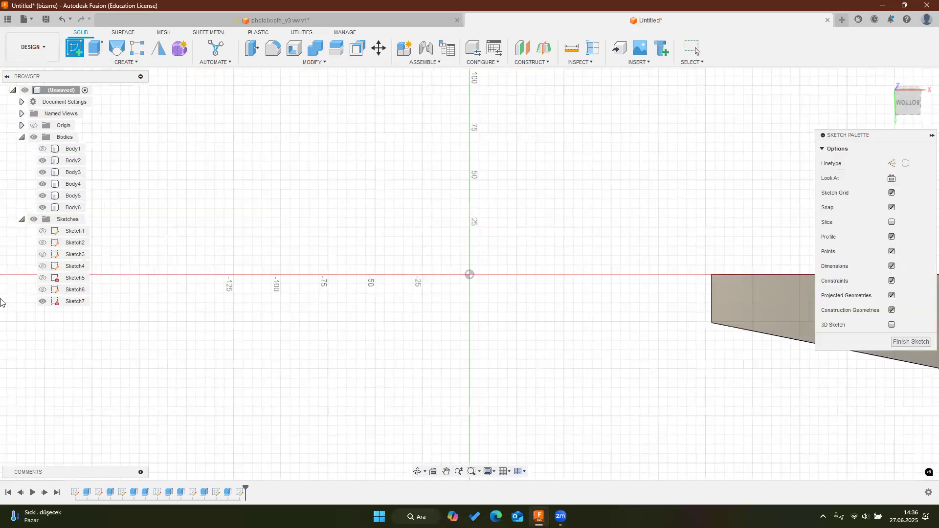
shift+middle_drag(391, 259, 625, 311)
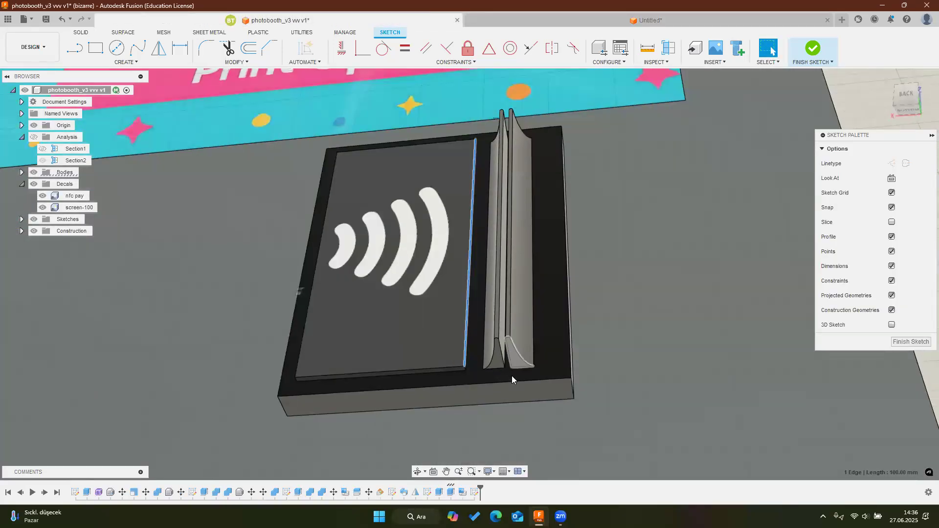
Examine the end profile of the curved card-slot rails in the photobooth_v3 reference from several angles
scroll(513, 348, up, 2)
shift+middle_drag(517, 137, 531, 113)
scroll(538, 105, up, 5)
scroll(538, 105, down, 8)
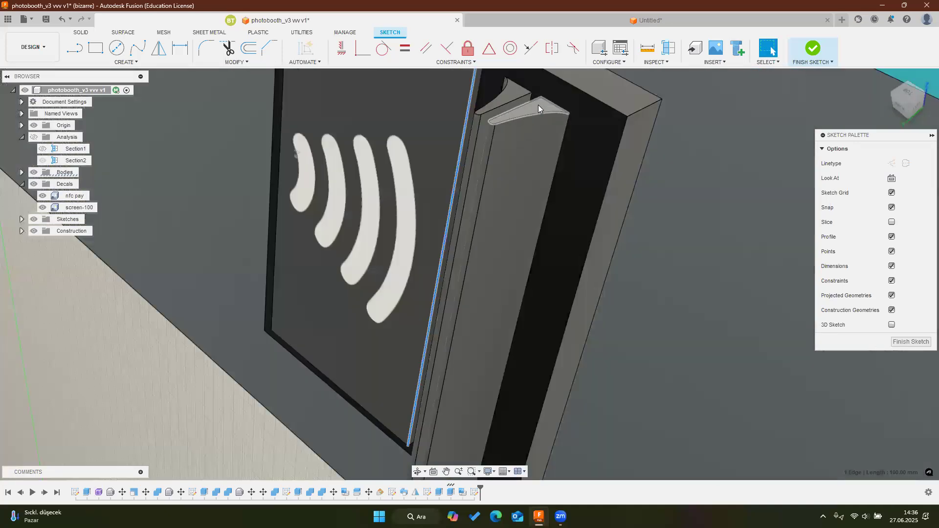
shift+middle_drag(494, 323, 506, 345)
scroll(506, 391, up, 5)
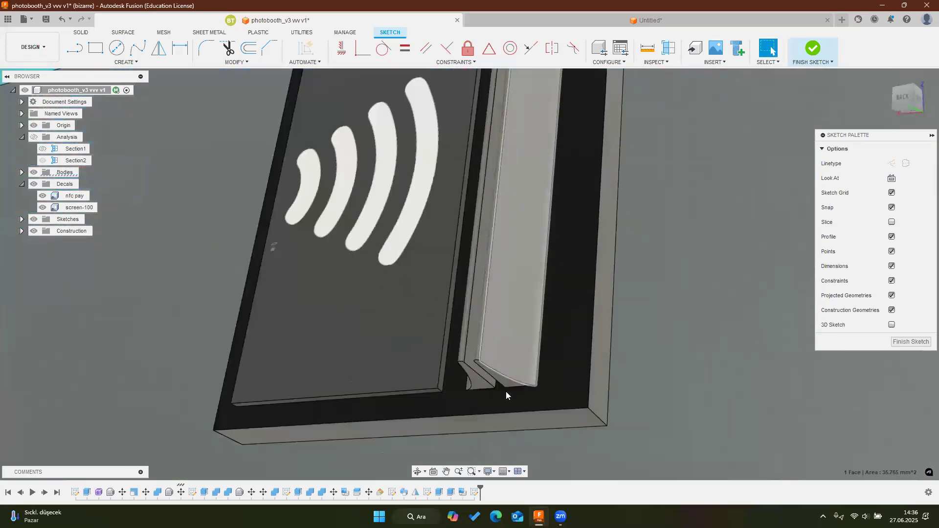
scroll(511, 416, down, 2)
click(512, 420)
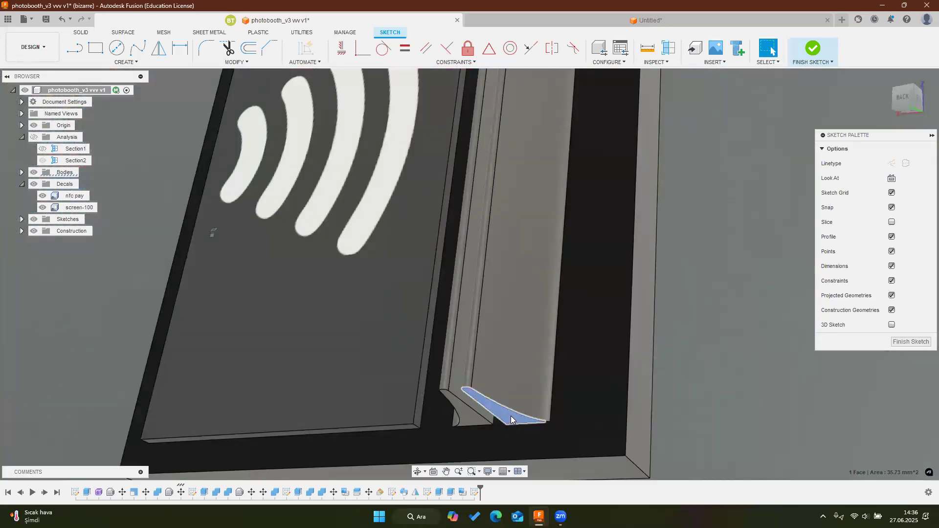
scroll(520, 316, down, 6)
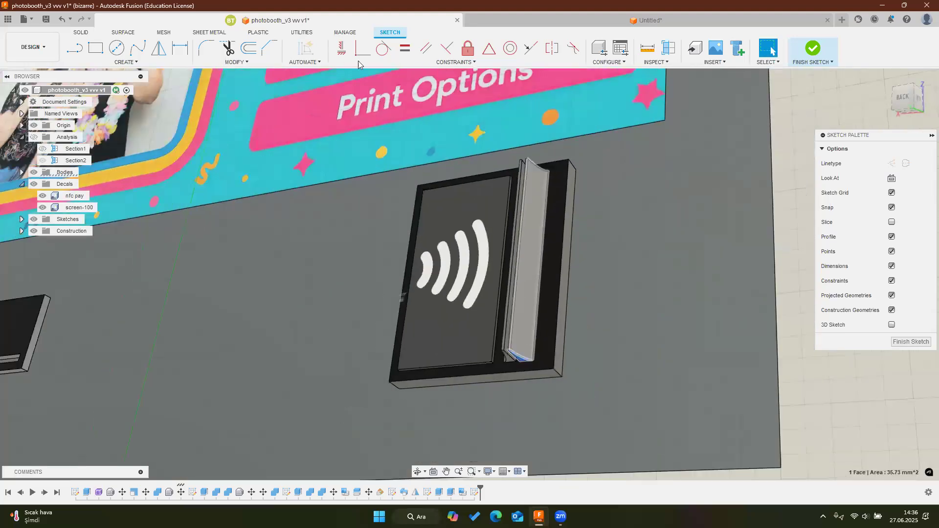
In the untitled design, draw a three-point spline curving up from the reader body's front edge, just beside the raised screen
click(530, 24)
scroll(568, 248, down, 4)
shift+middle_drag(544, 274, 518, 274)
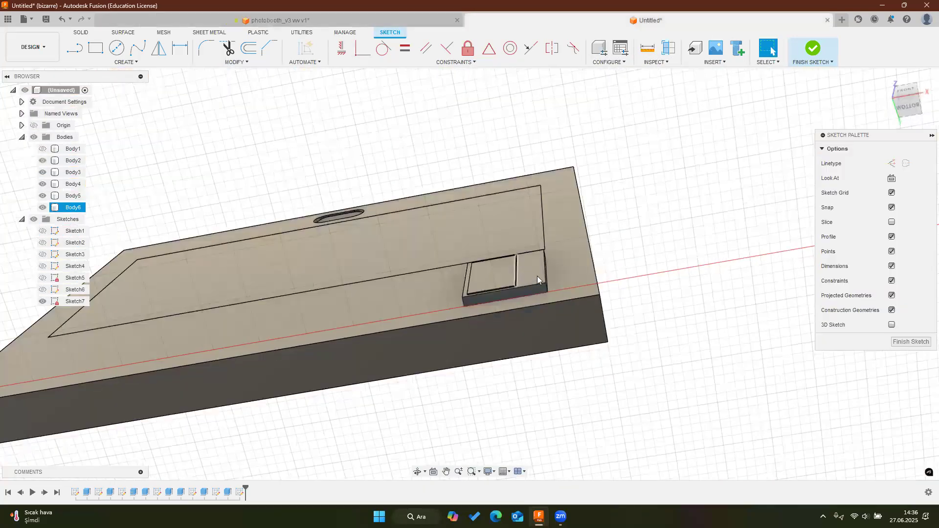
click(82, 54)
shift+middle_drag(488, 335, 519, 342)
scroll(564, 338, up, 3)
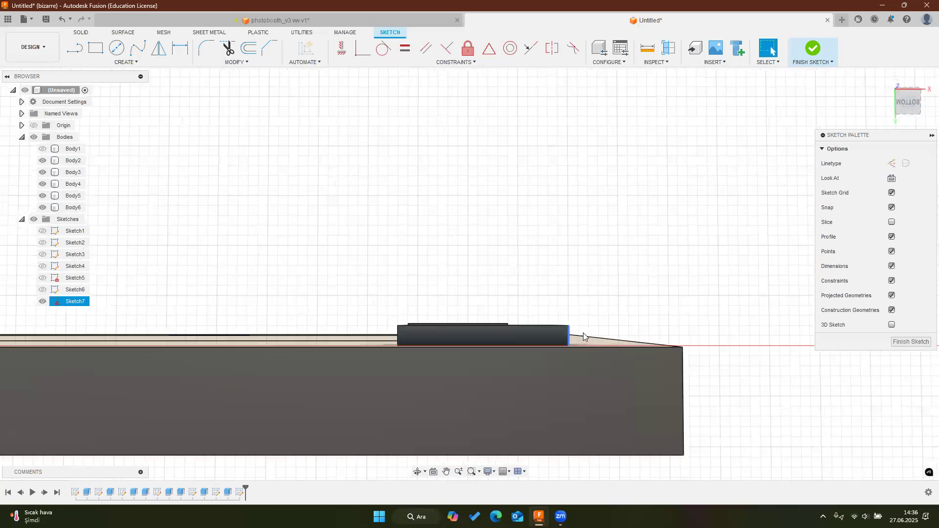
scroll(583, 336, up, 3)
middle_drag(541, 243, 374, 294)
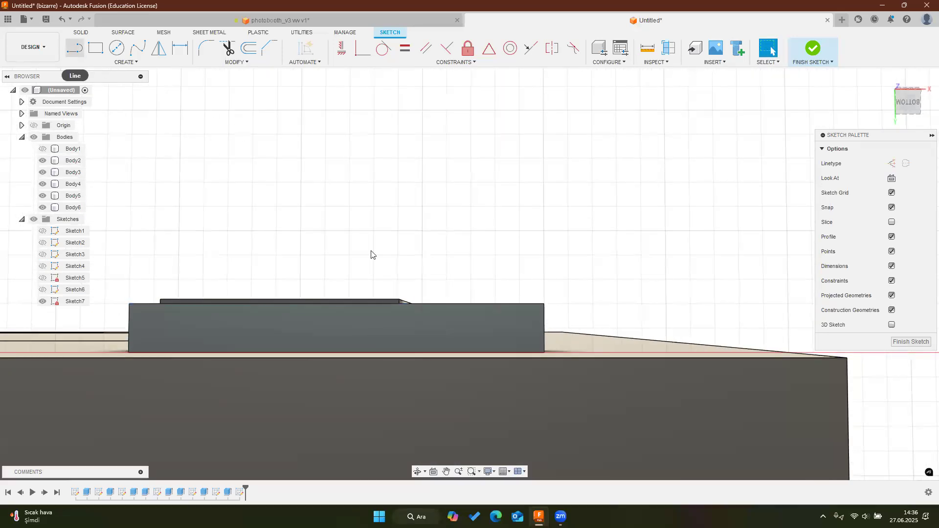
click(142, 52)
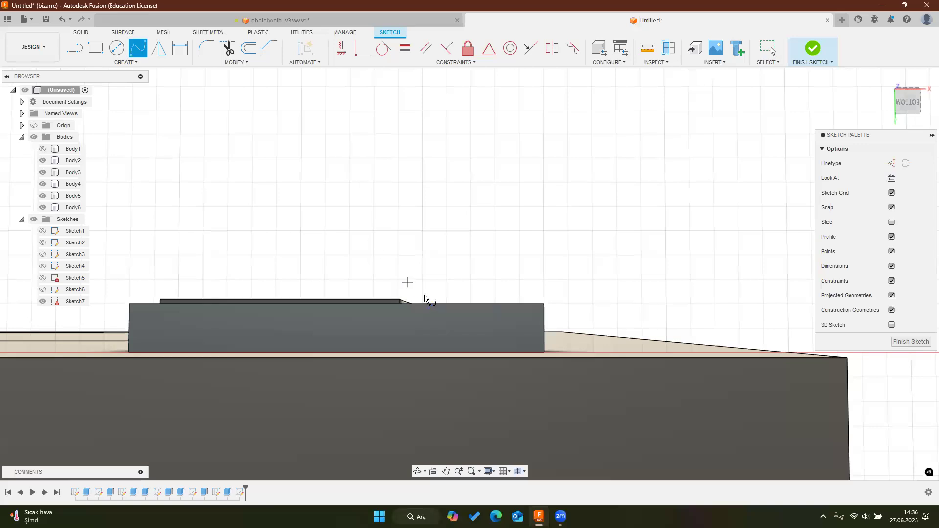
key(Escape)
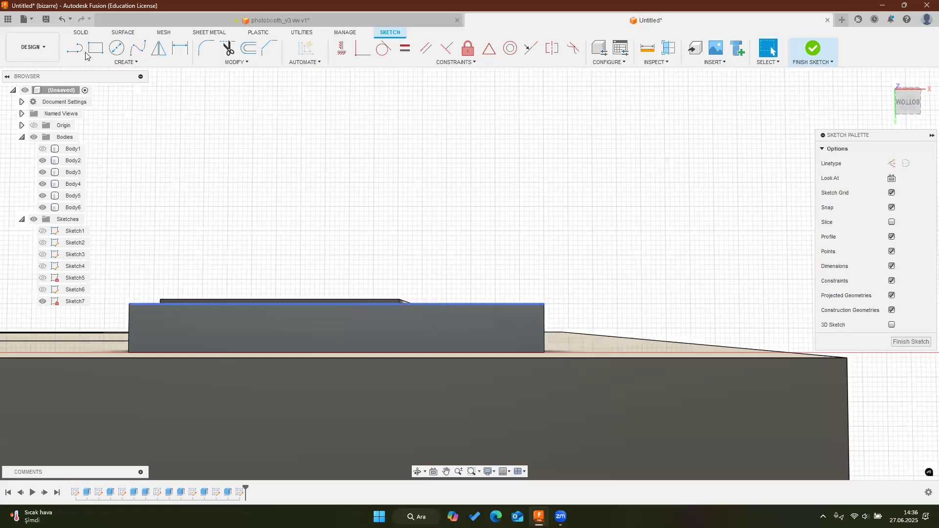
click(138, 47)
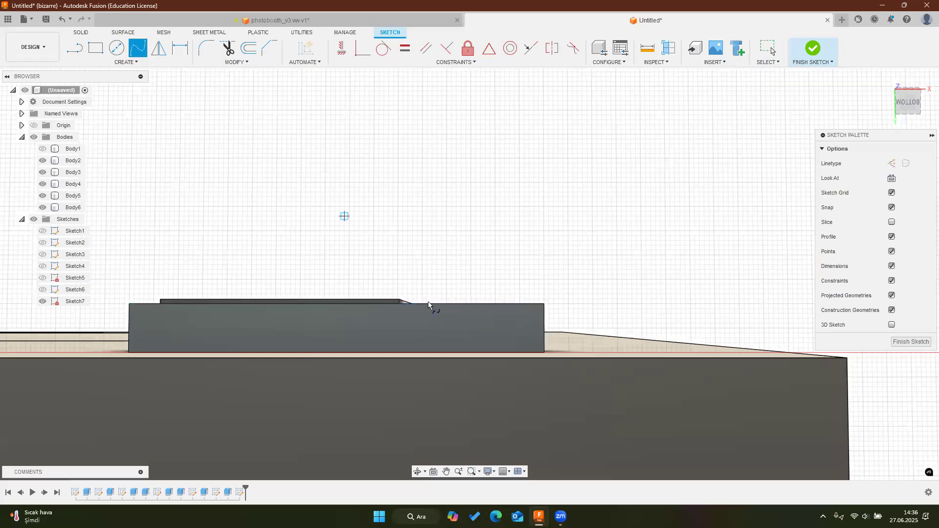
click(442, 294)
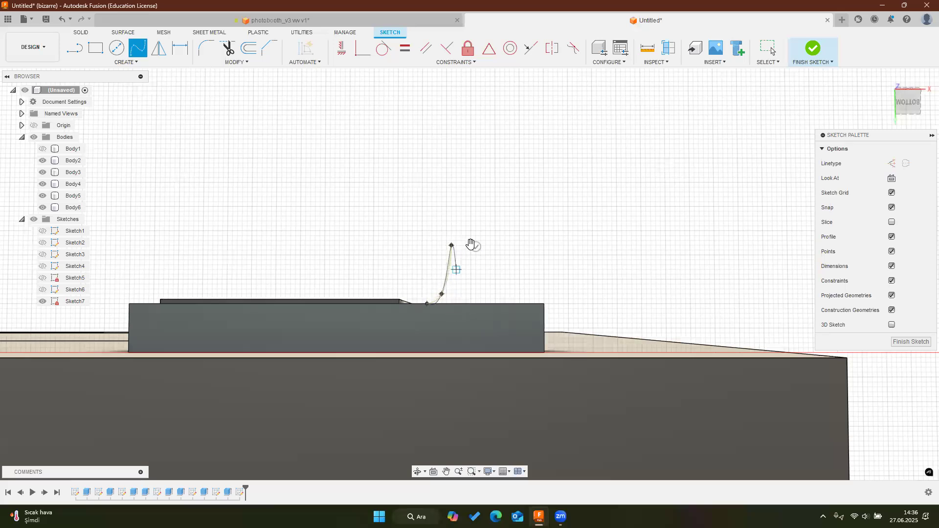
key(Return)
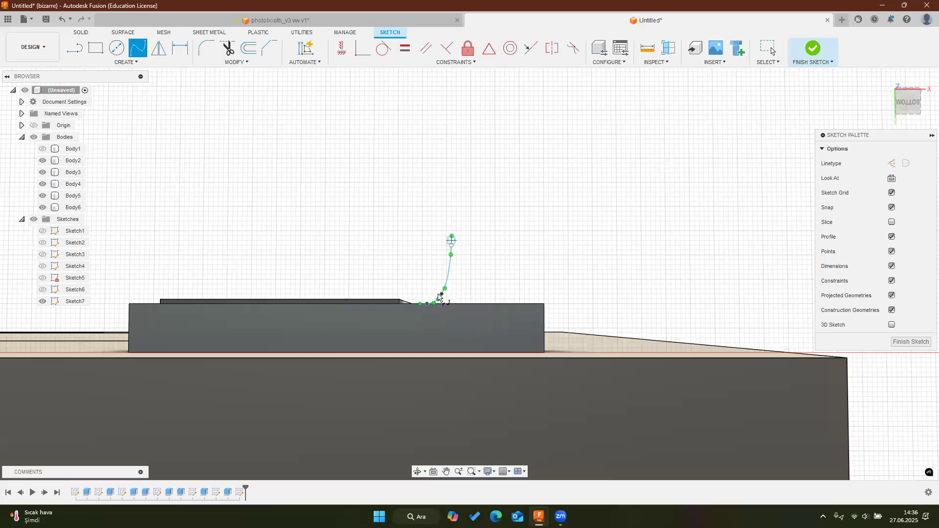
key(Escape)
Adjust the tangent handle at the spline's lower end so it lies along the reader body's front edge
scroll(433, 294, up, 5)
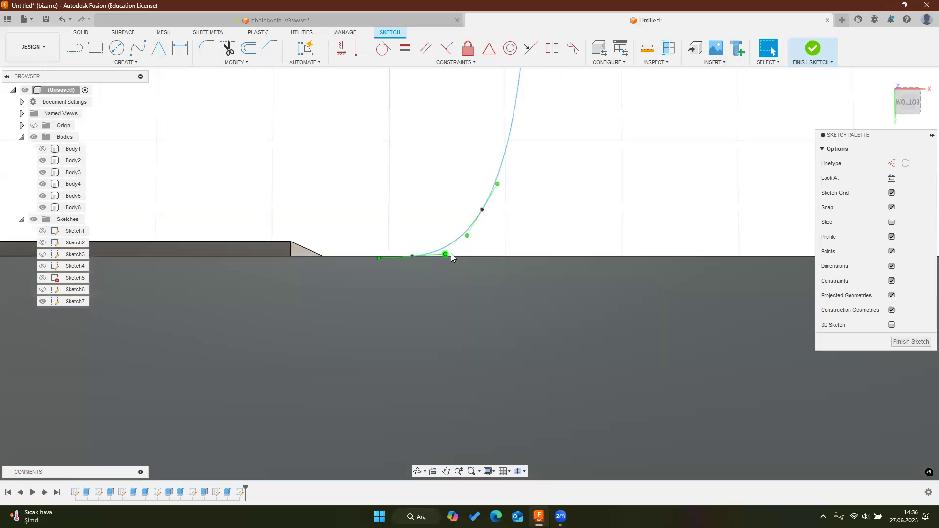
middle_drag(451, 253, 440, 333)
click(430, 337)
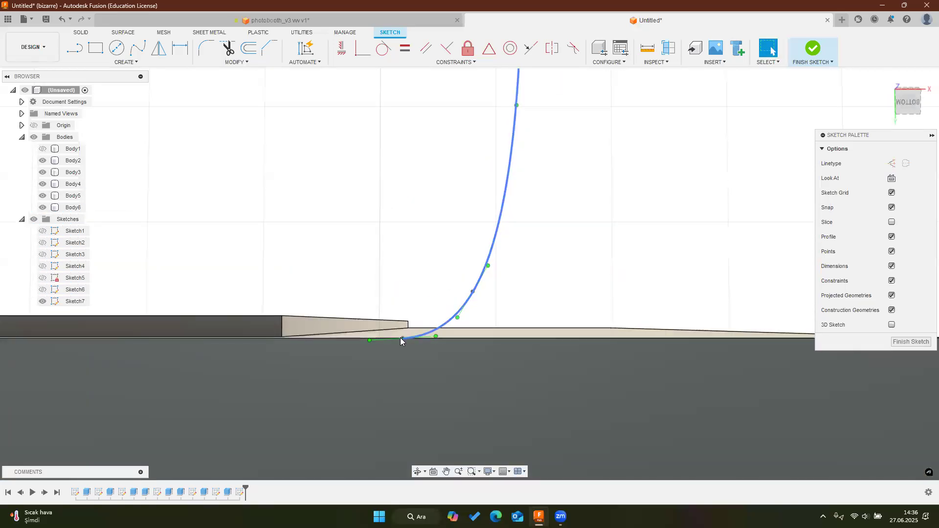
drag(367, 341, 365, 339)
key(Escape)
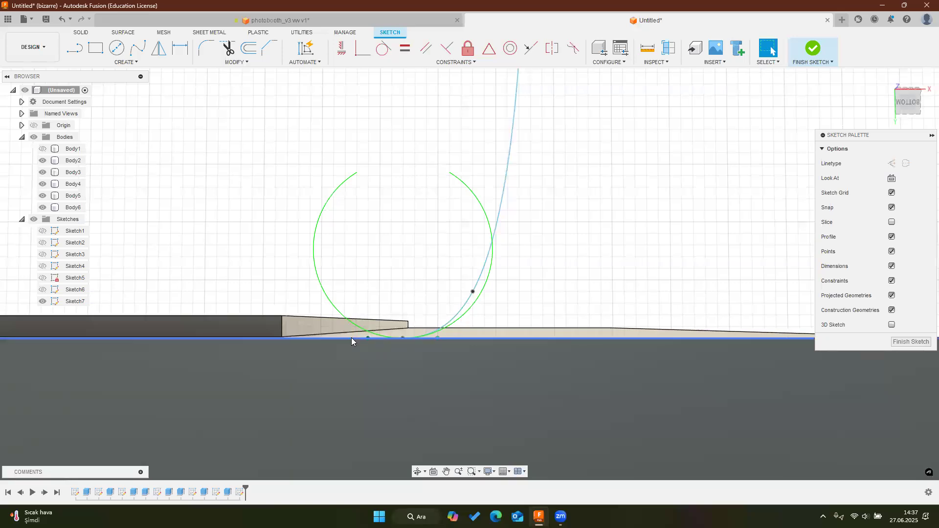
click(351, 338)
scroll(357, 344, down, 4)
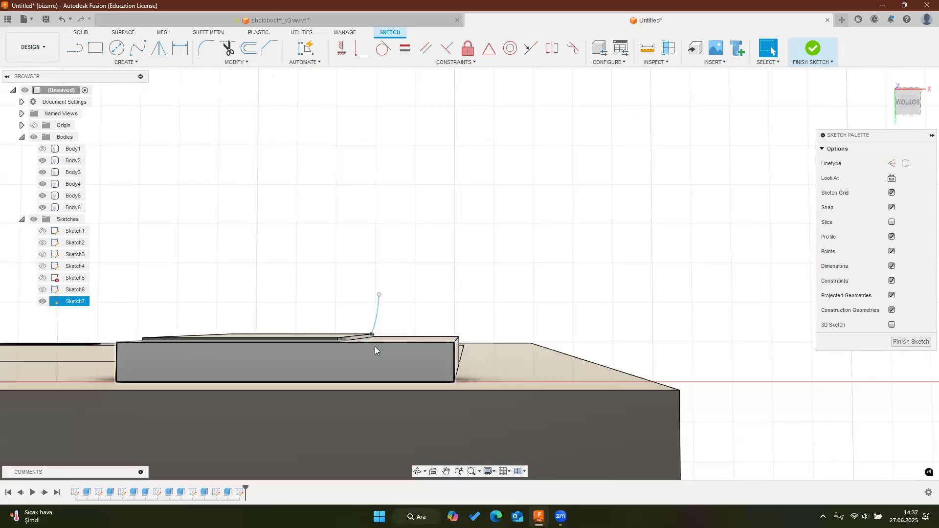
scroll(374, 341, up, 3)
click(415, 242)
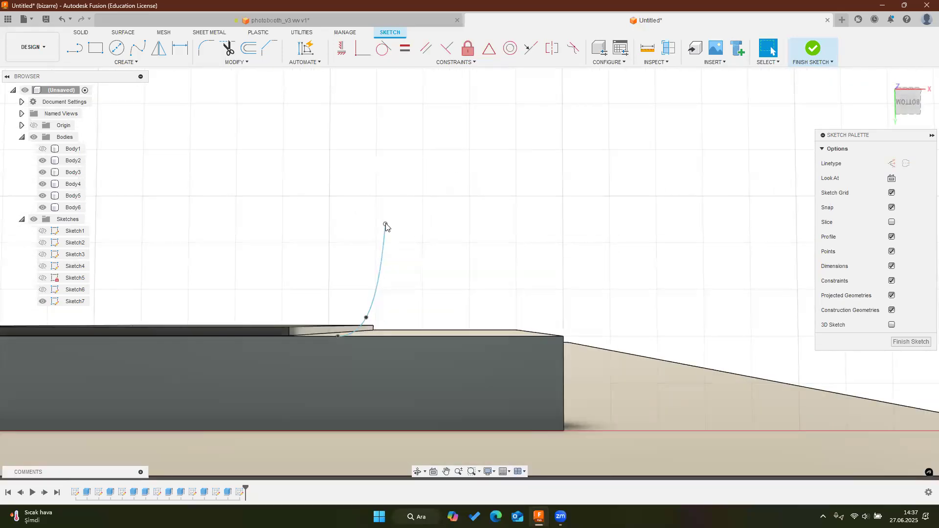
click(79, 50)
key(Escape)
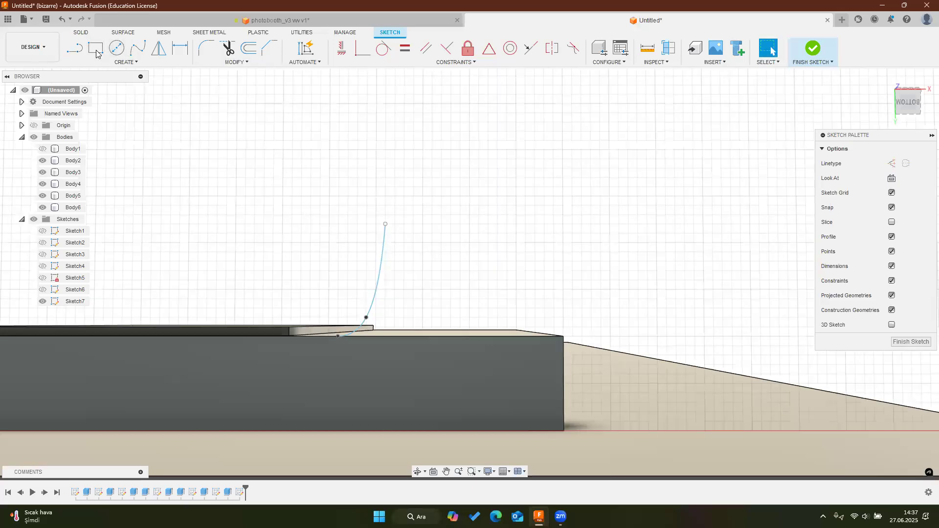
click(74, 48)
key(Escape)
Draw a circle about 2.4 mm in diameter beside the spline's upper end, with its edge passing through that endpoint
click(123, 48)
scroll(358, 208, up, 5)
middle_drag(356, 205, 543, 304)
scroll(542, 303, down, 5)
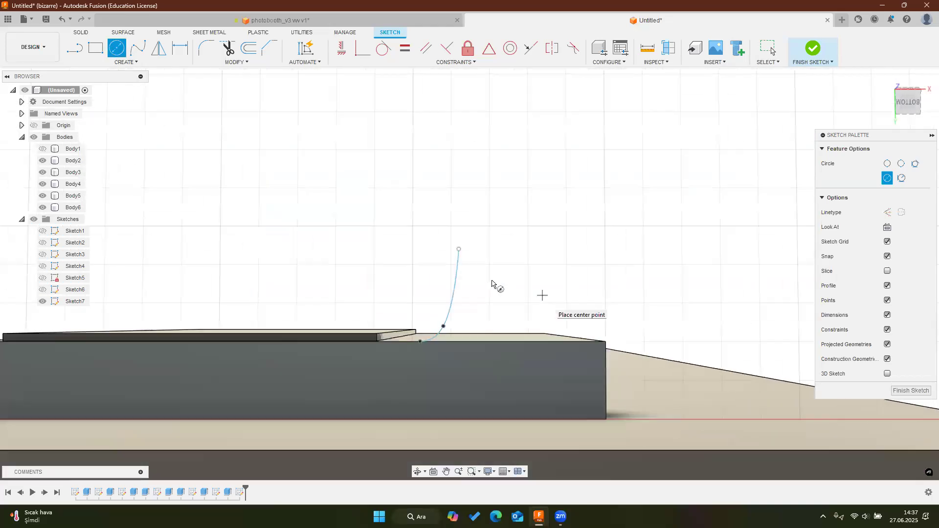
click(465, 250)
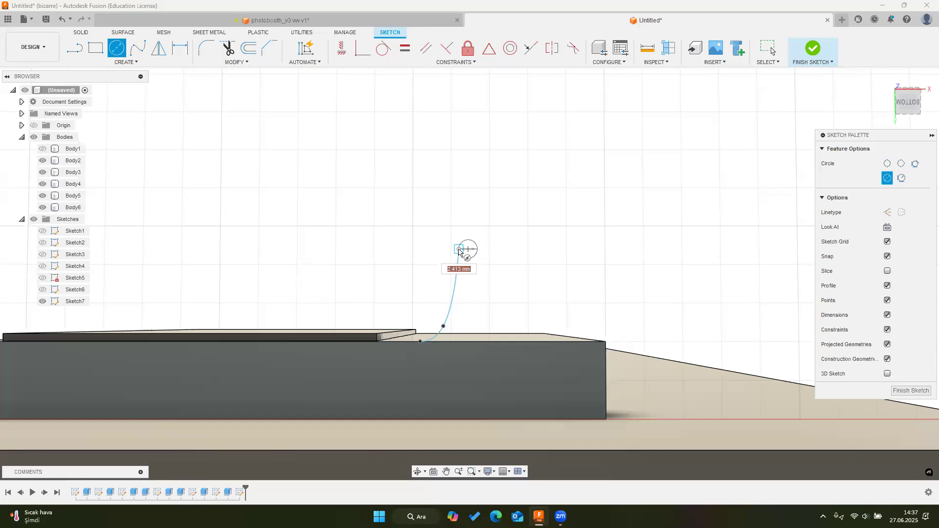
key(Escape)
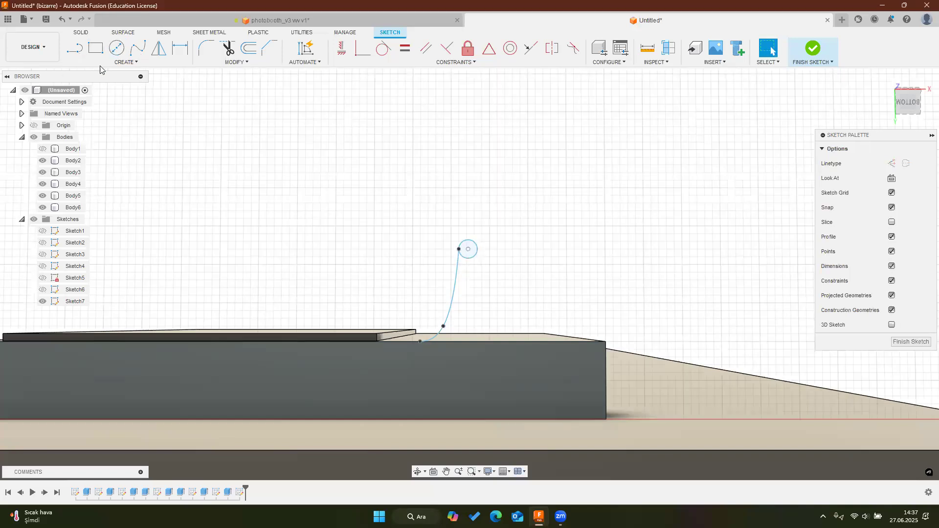
Draw a straight line from the circle's far side, tangent to it, perpendicularly down to the reader body's front edge
key(l)
click(477, 249)
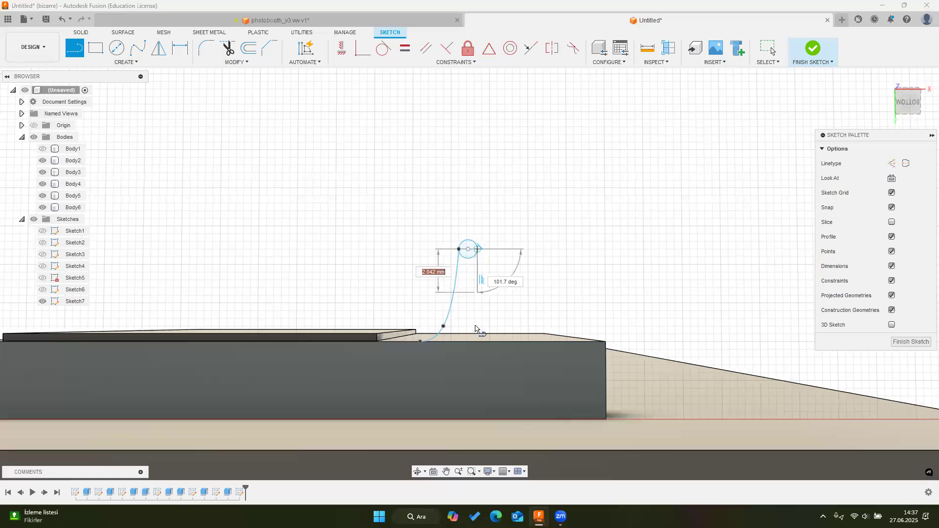
click(477, 341)
key(Escape)
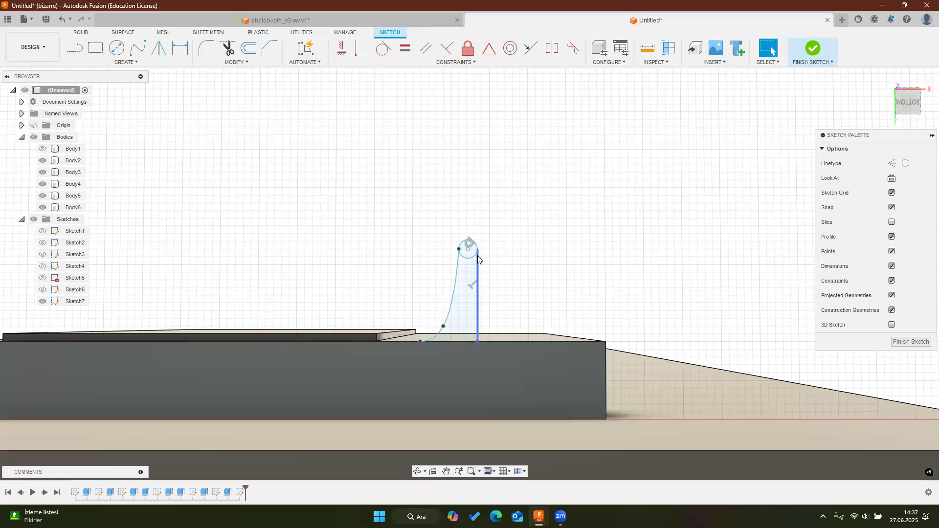
middle_drag(477, 254, 414, 303)
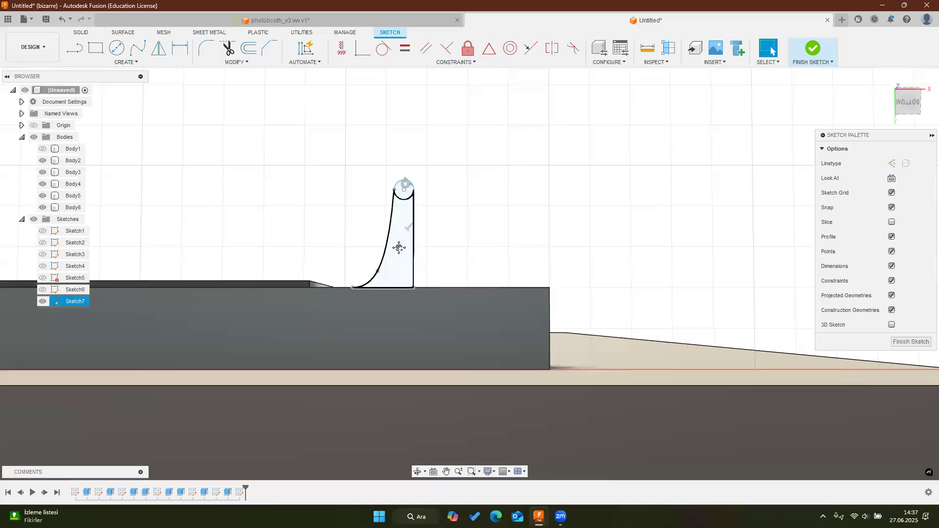
middle_drag(398, 245, 399, 250)
key(l)
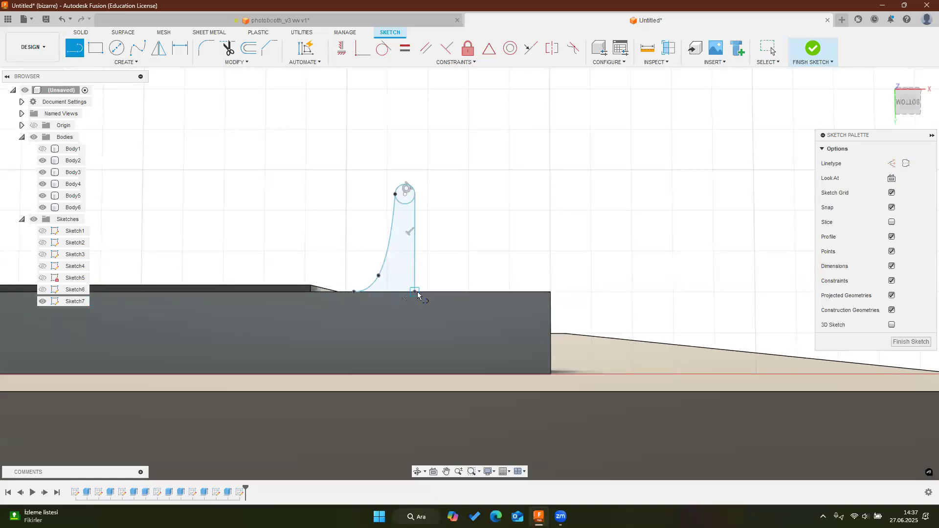
click(414, 292)
key(Escape)
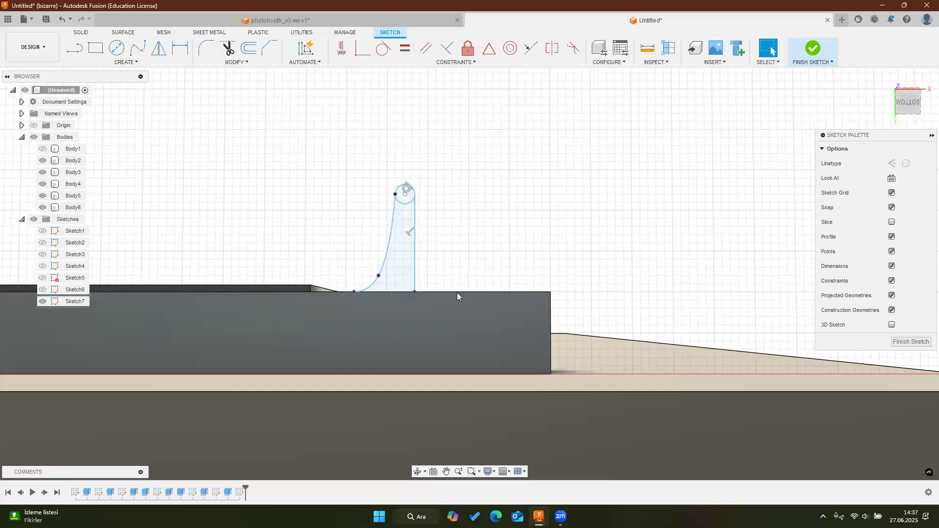
key(l)
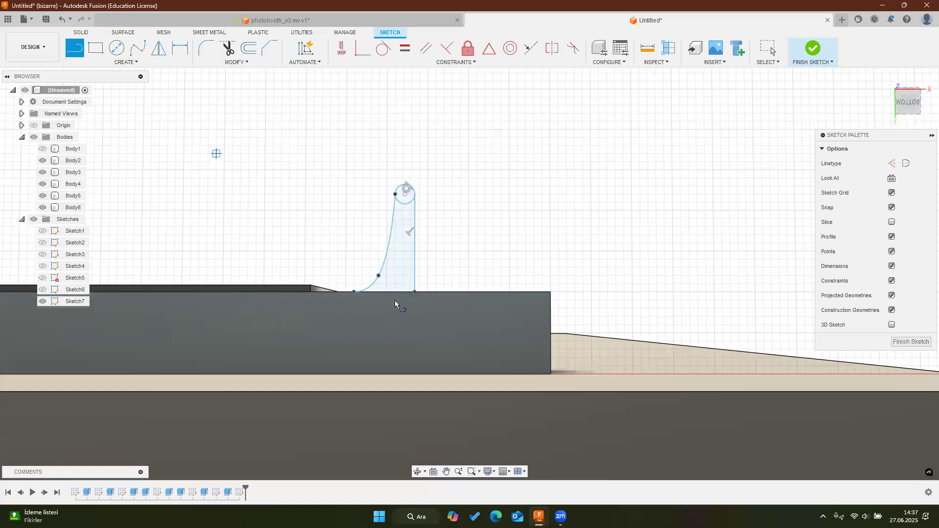
click(415, 292)
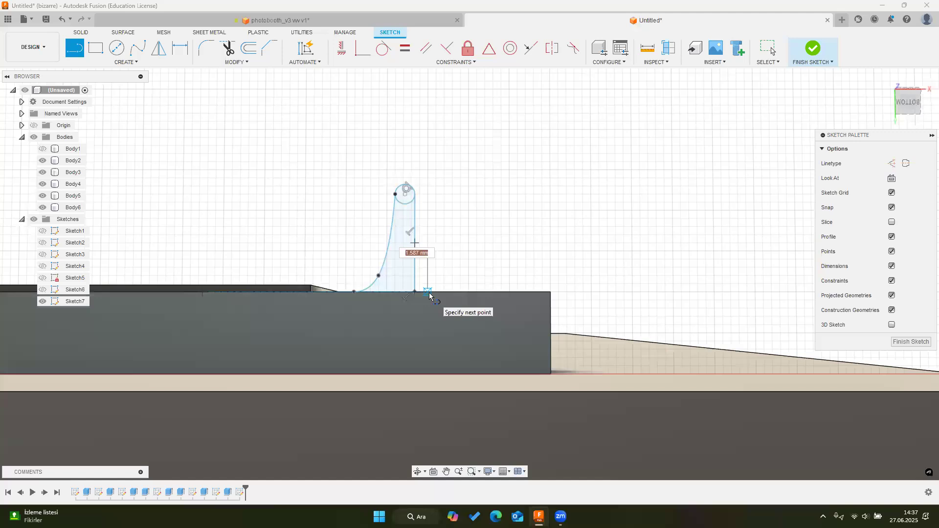
key(Escape)
Draw a 1.5 mm line outward from the straight side's foot along the reader edge, continued by a perpendicular line about 16 mm long
click(76, 49)
click(424, 297)
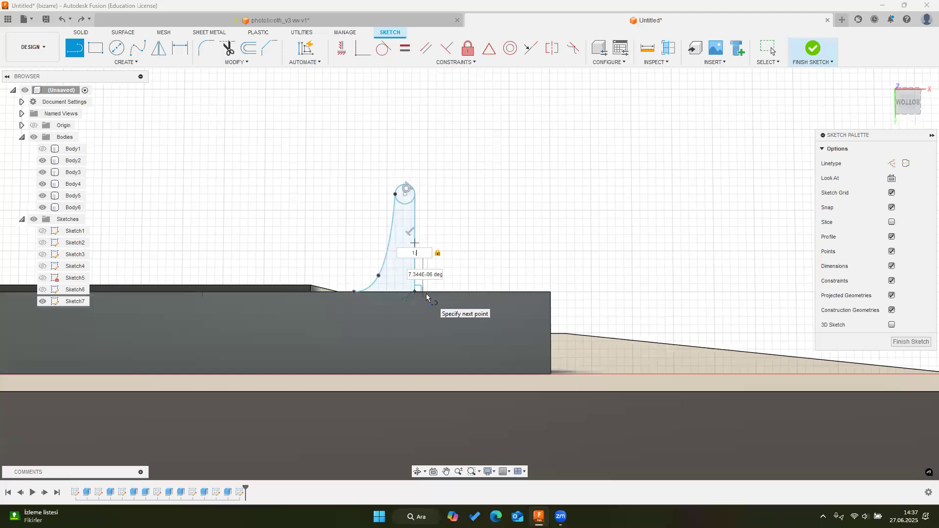
key(Return)
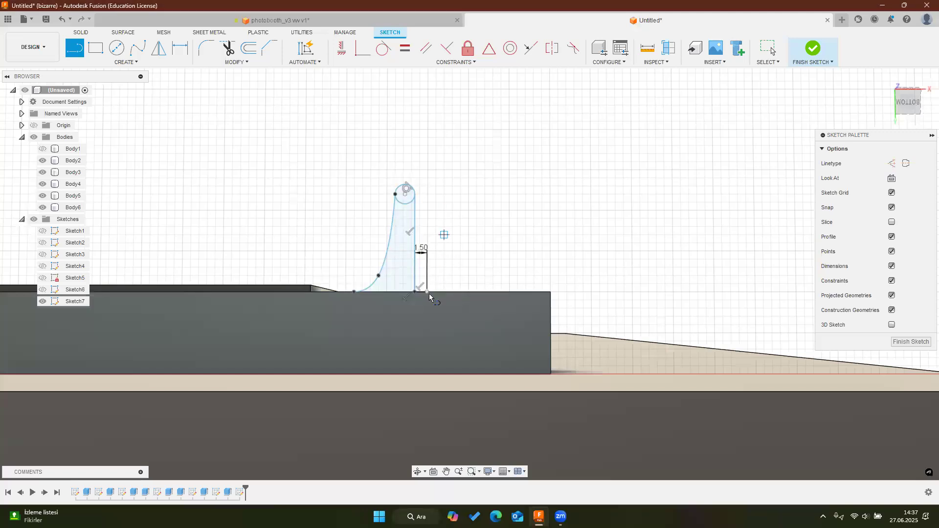
click(427, 161)
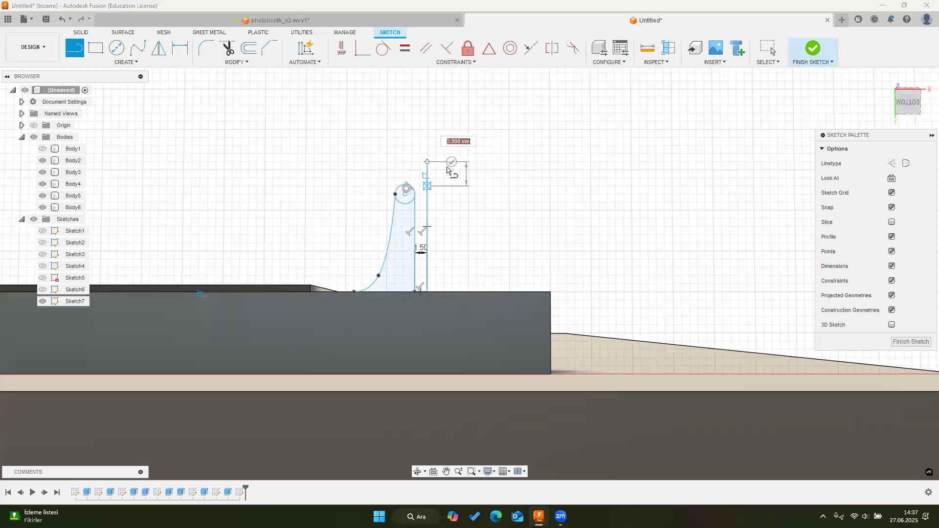
click(449, 160)
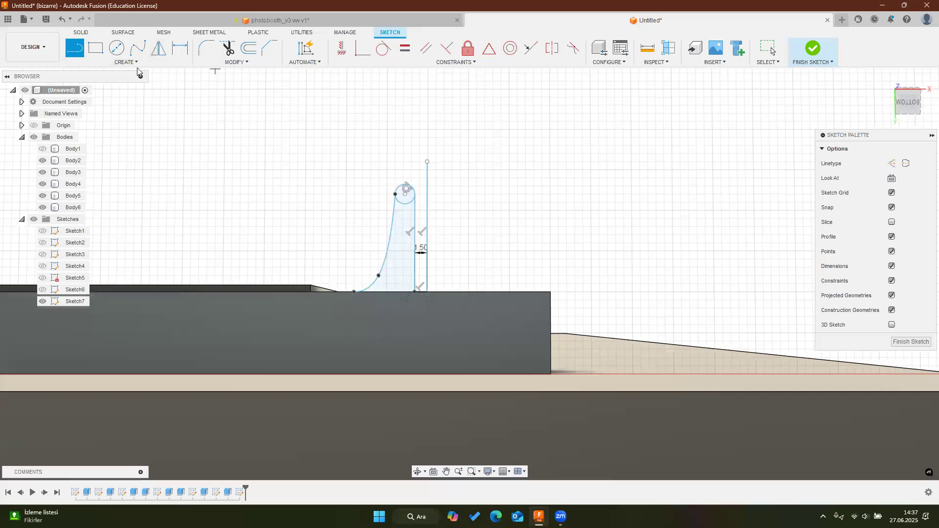
Mirror the spline, the straight side and the circle about the 16 mm perpendicular line
click(123, 62)
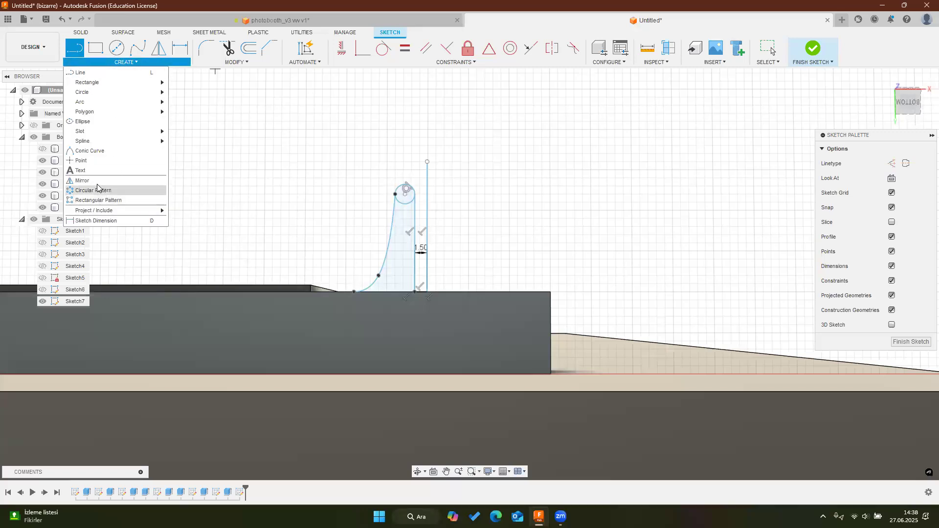
click(388, 266)
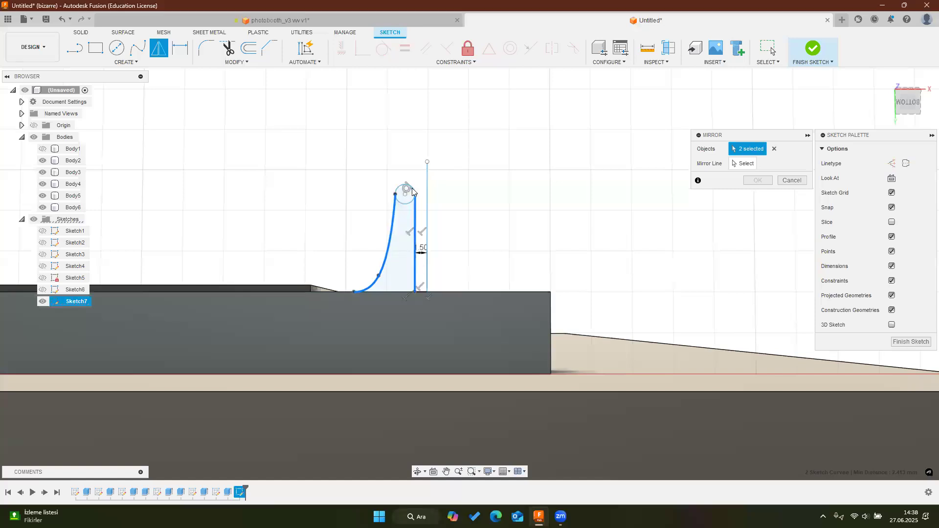
click(742, 164)
click(429, 212)
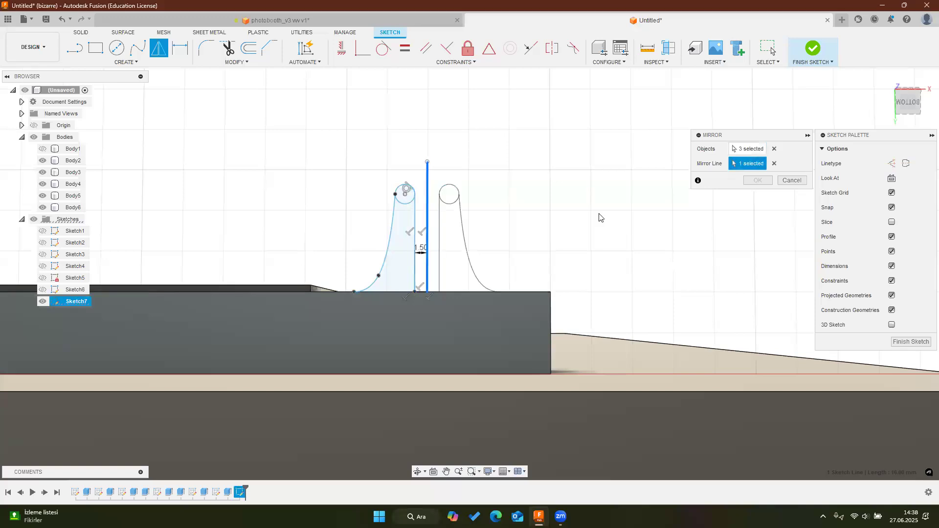
click(758, 180)
Finish the sketch and extrude both rail profiles with their round tips by -104.5 mm along the reader body, beside the raised screen
shift+middle_drag(455, 247, 457, 253)
scroll(457, 253, down, 3)
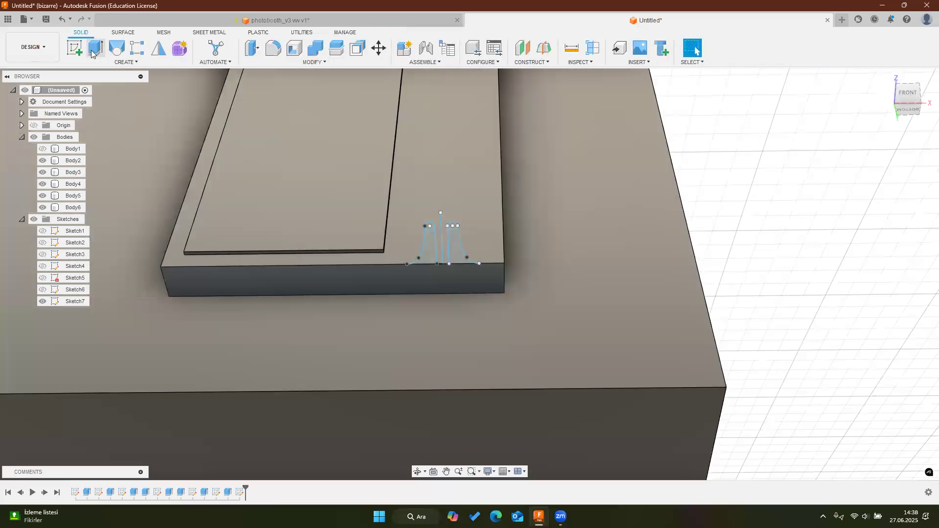
click(95, 48)
scroll(431, 223, up, 5)
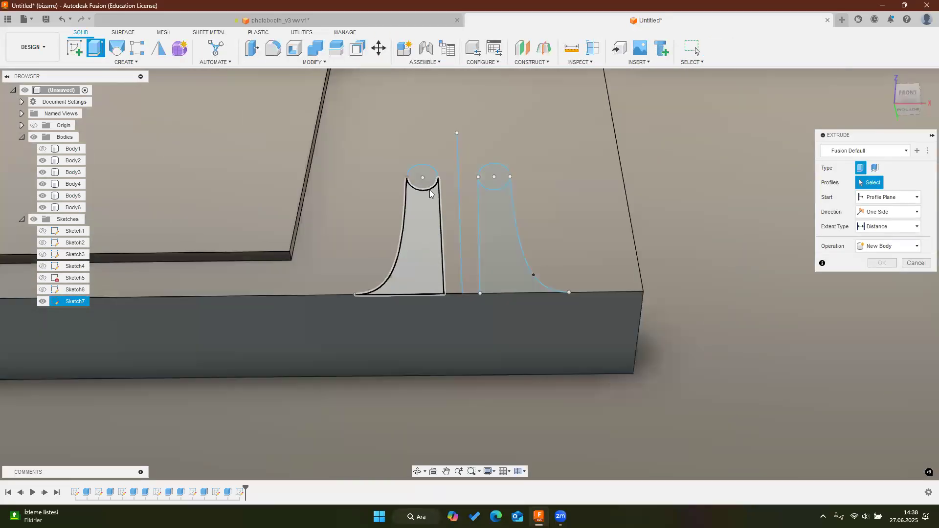
click(429, 195)
click(423, 177)
click(494, 177)
click(492, 227)
scroll(493, 230, down, 6)
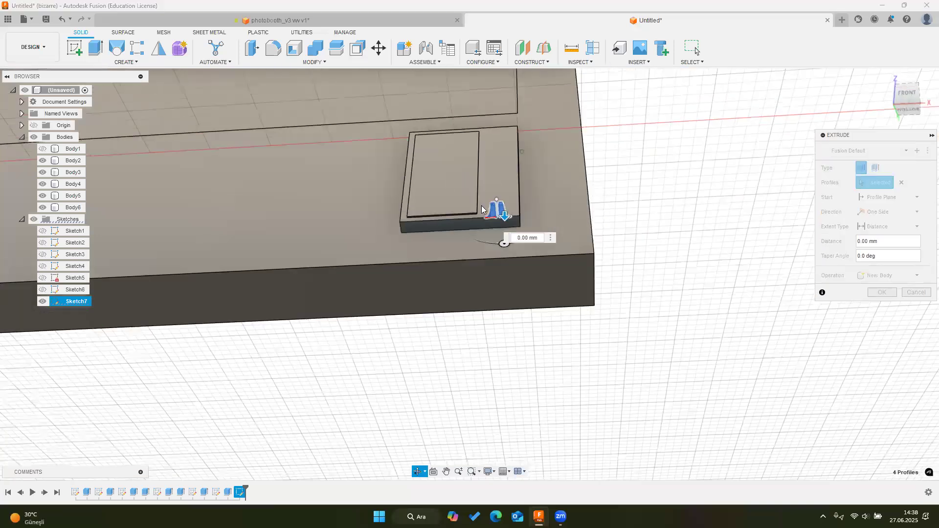
shift+middle_drag(482, 206, 502, 124)
scroll(503, 123, up, 1)
scroll(486, 111, up, 6)
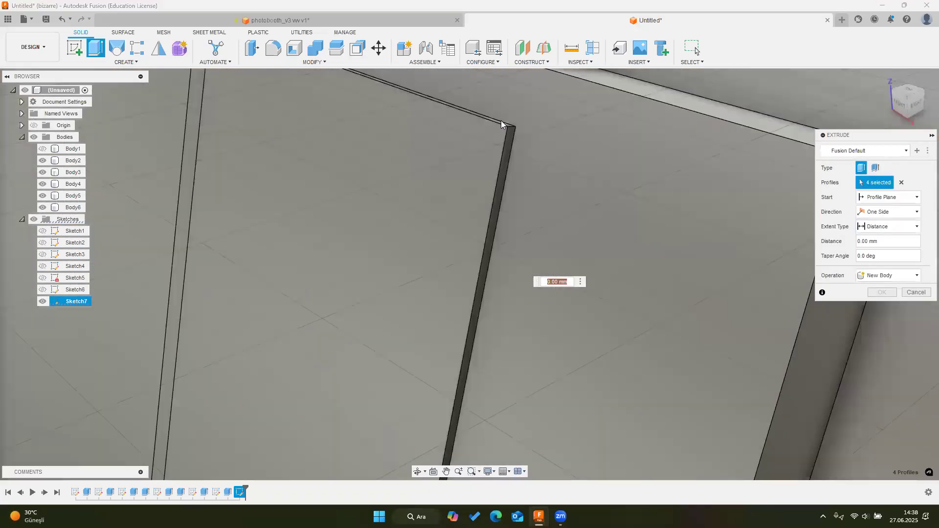
scroll(501, 122, down, 2)
text(-104.5)
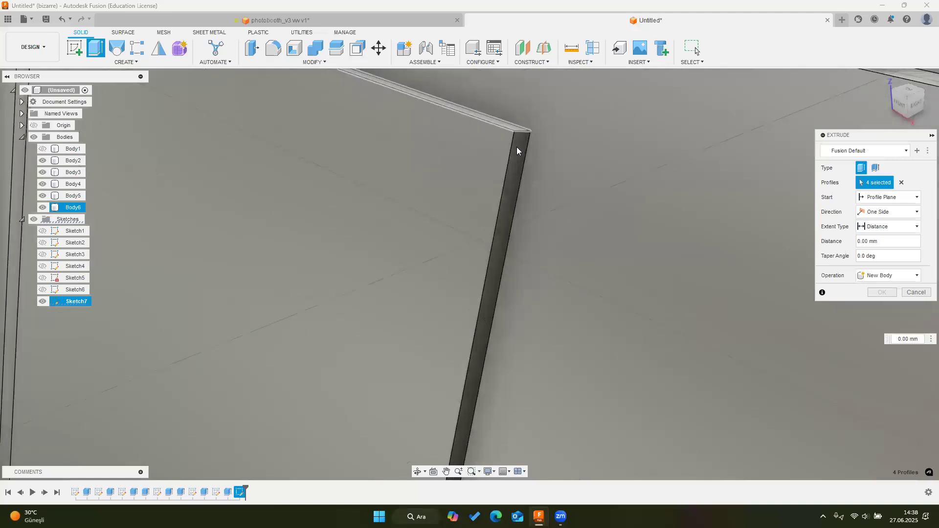
scroll(509, 145, down, 5)
scroll(509, 147, down, 6)
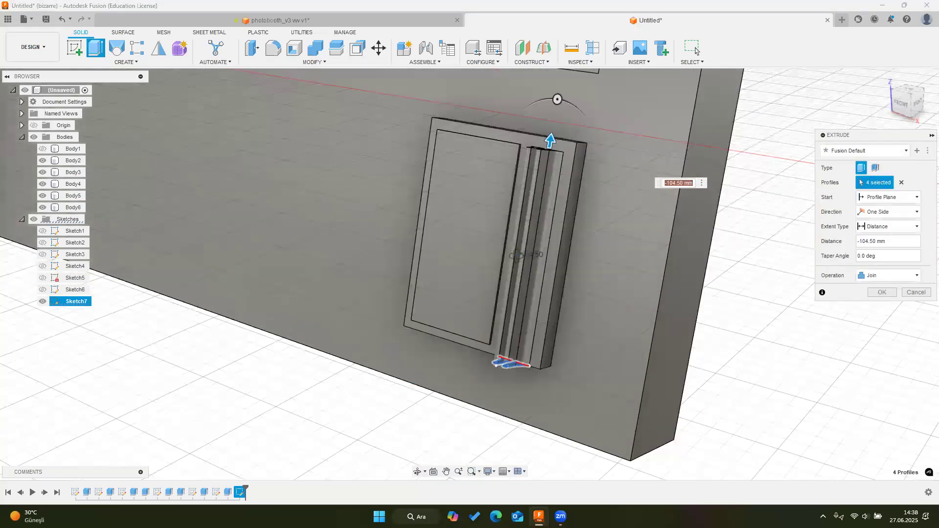
Make the rail extrusion two-sided with a second-side distance of 4.5 mm and create it with the New Body operation
shift+middle_drag(518, 279, 623, 292)
scroll(561, 300, up, 5)
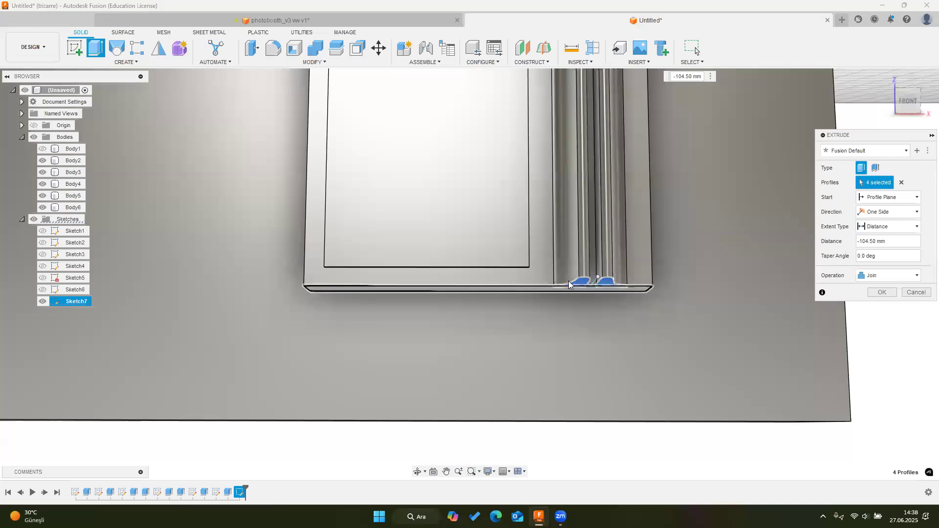
scroll(544, 281, up, 5)
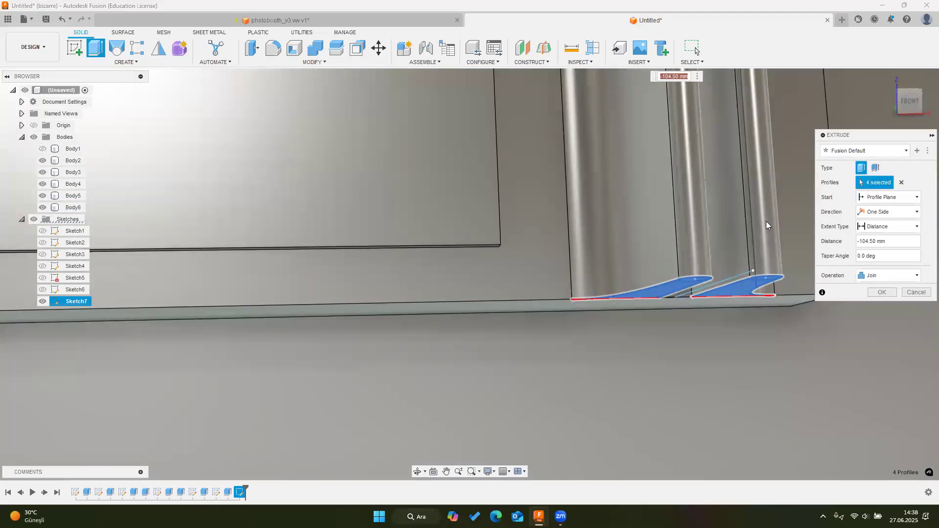
click(889, 213)
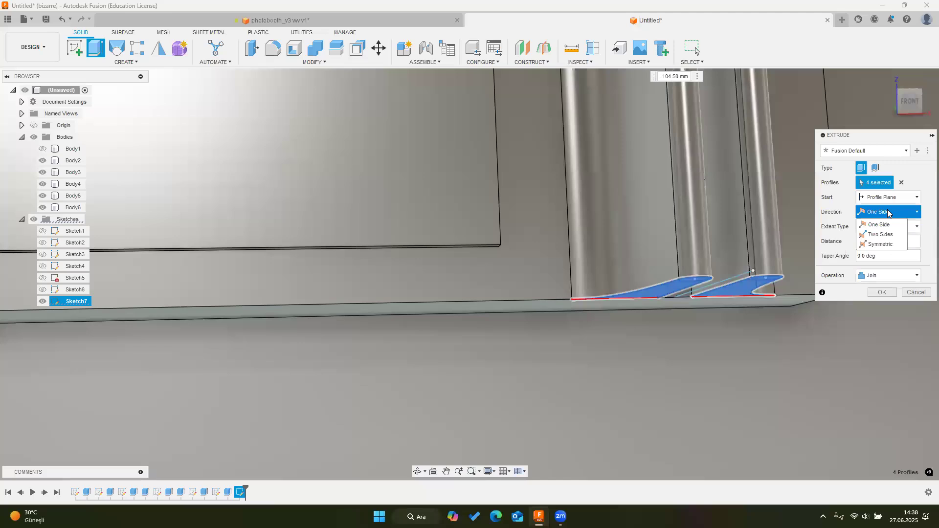
click(881, 214)
click(904, 214)
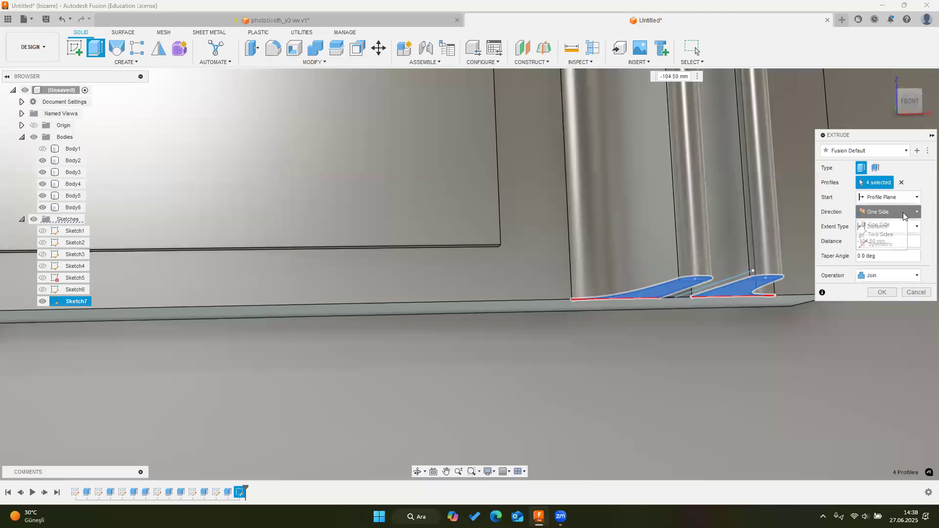
click(889, 235)
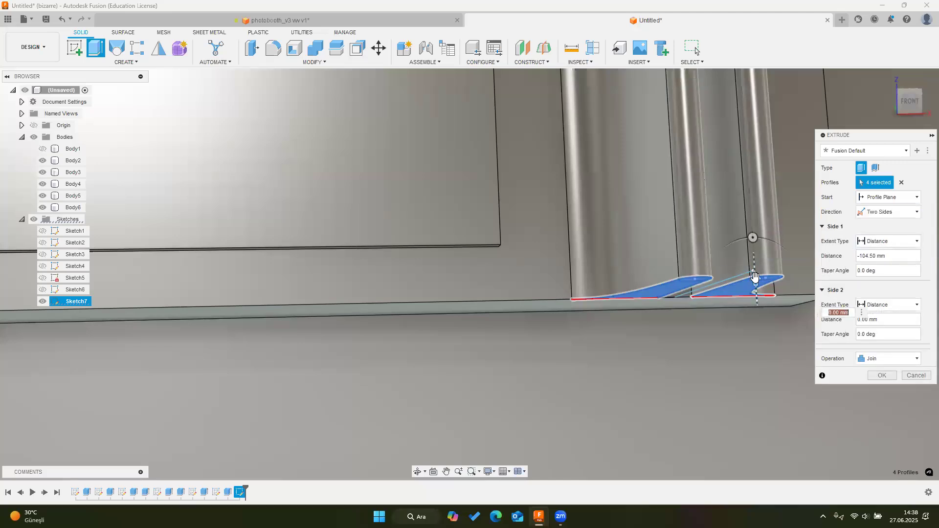
text(4.5)
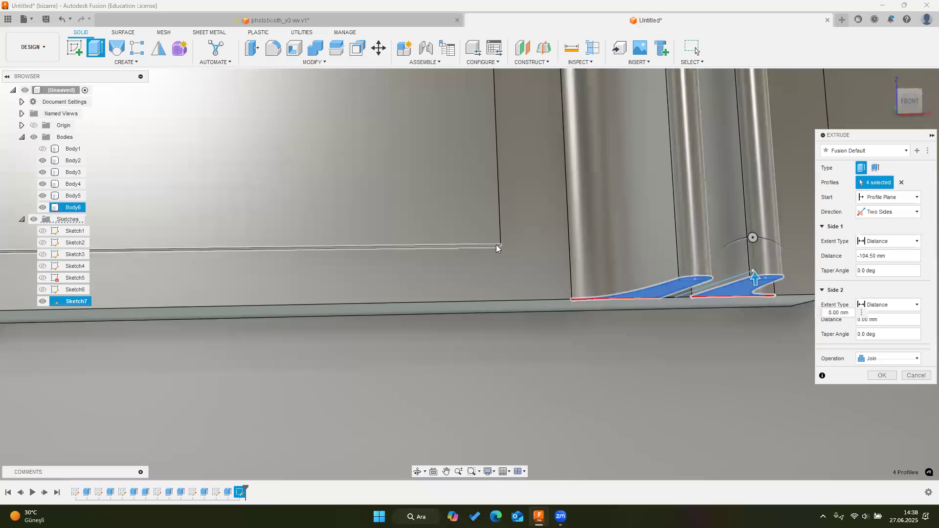
key(Tab)
scroll(538, 255, down, 3)
scroll(569, 258, down, 2)
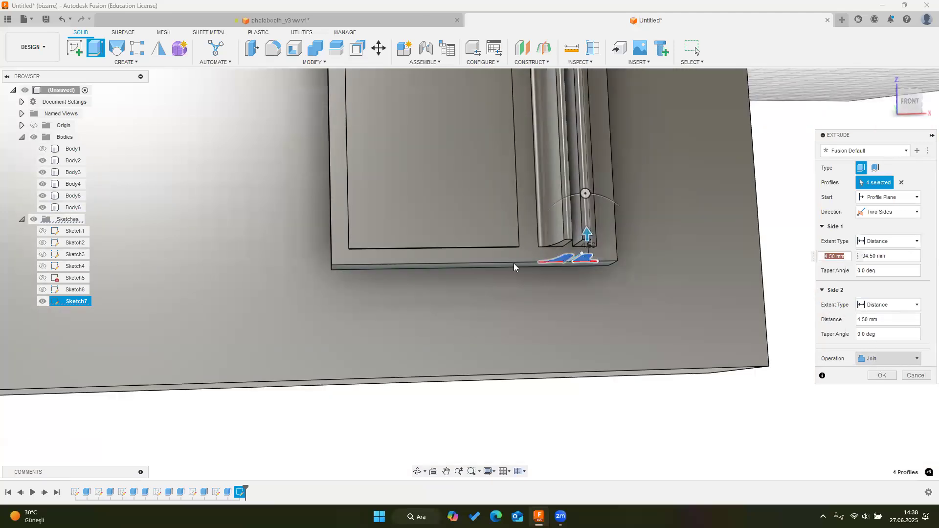
click(873, 360)
click(881, 400)
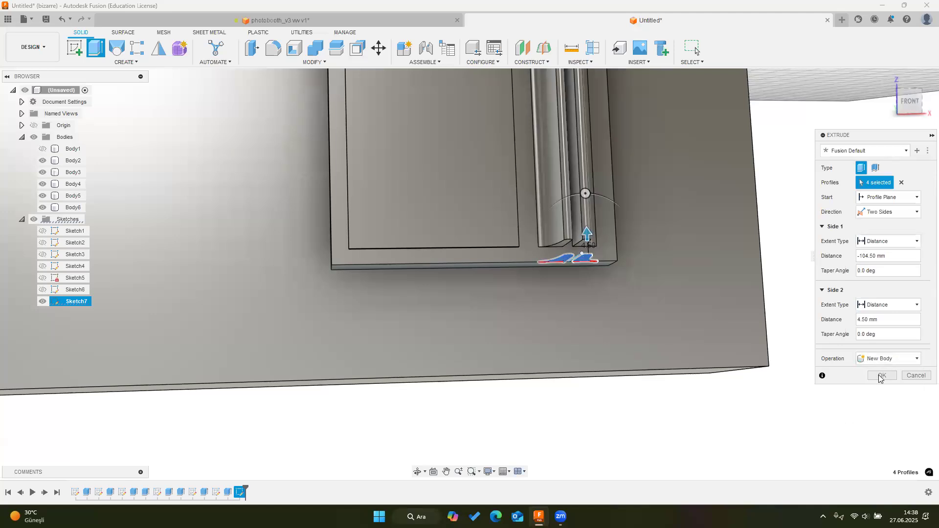
click(881, 376)
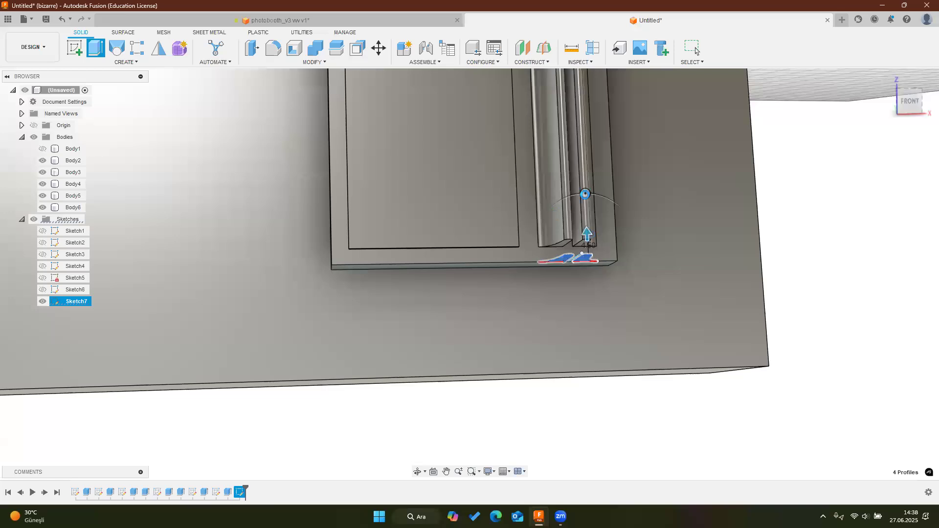
Examine the extruded rails, then switch to the photobooth_v3 design and compare its card reader and the slotted box at the panel's opposite side
scroll(597, 178, down, 5)
shift+middle_drag(599, 179, 545, 203)
shift+middle_drag(597, 126, 523, 153)
scroll(581, 190, up, 4)
scroll(583, 167, up, 4)
scroll(560, 210, down, 4)
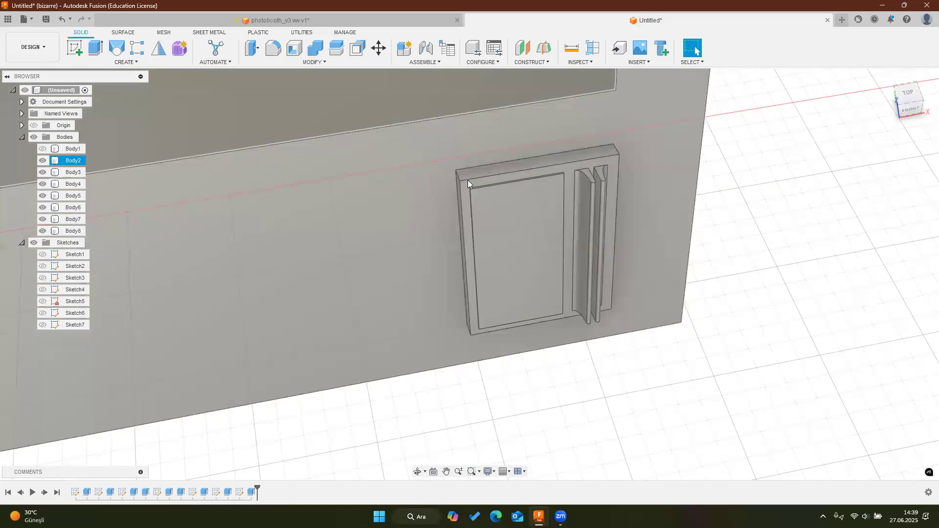
scroll(468, 180, down, 4)
shift+middle_drag(470, 180, 649, 209)
scroll(652, 212, up, 4)
scroll(647, 211, down, 3)
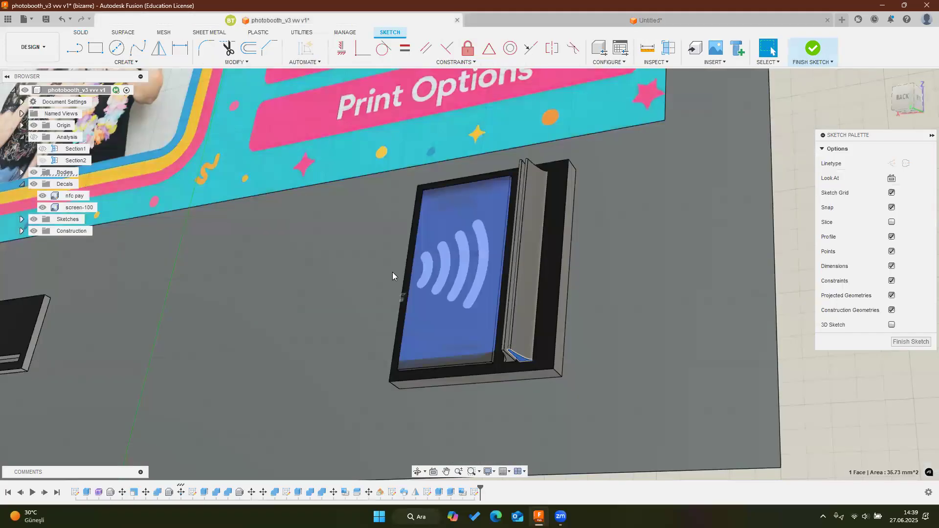
shift+middle_drag(392, 272, 570, 279)
scroll(324, 302, up, 3)
shift+middle_drag(359, 294, 432, 6)
scroll(328, 263, up, 5)
scroll(341, 273, down, 8)
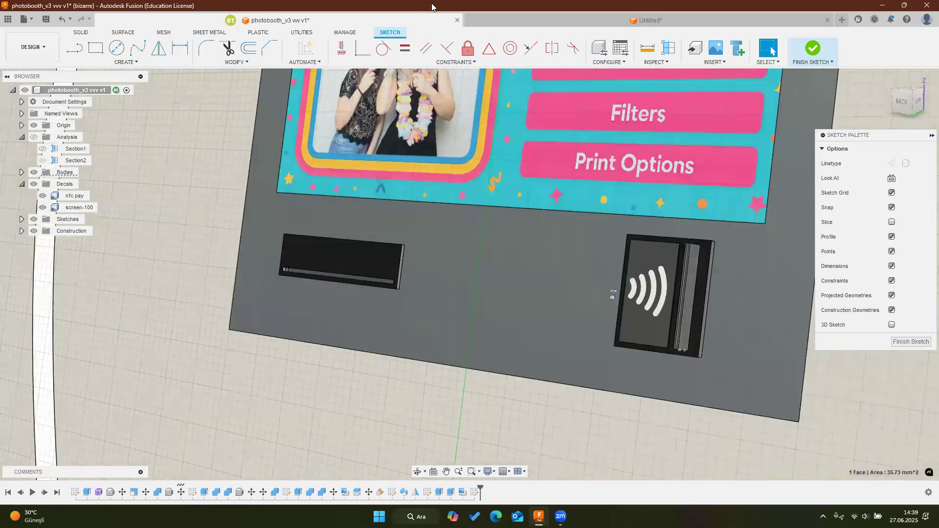
Return to the untitled design and start a new sketch on the panel's front face
click(781, 21)
shift+middle_drag(304, 163, 247, 128)
click(74, 50)
click(400, 297)
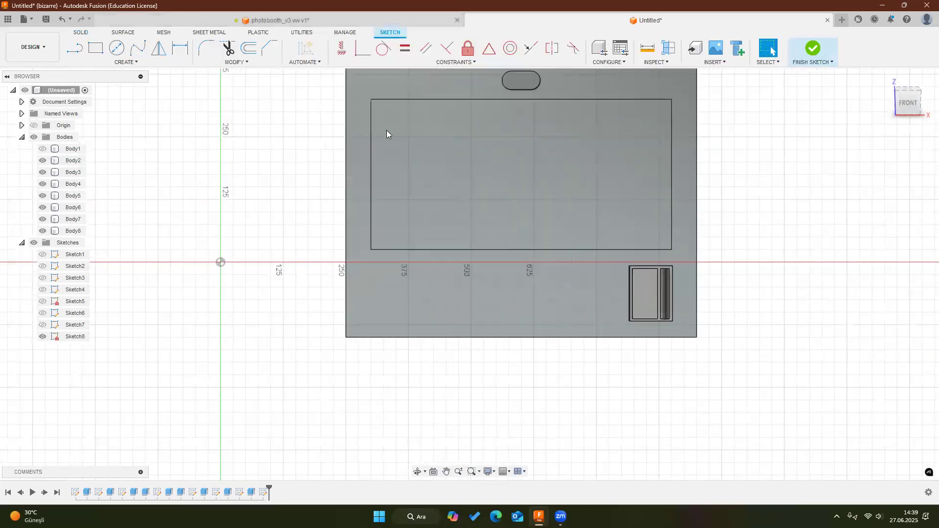
In the photobooth_v3 design, check the length of the slotted box's long edge and the size of its side
key(ctrl+Tab)
scroll(273, 232, up, 3)
click(303, 233)
shift+middle_drag(304, 233, 424, 256)
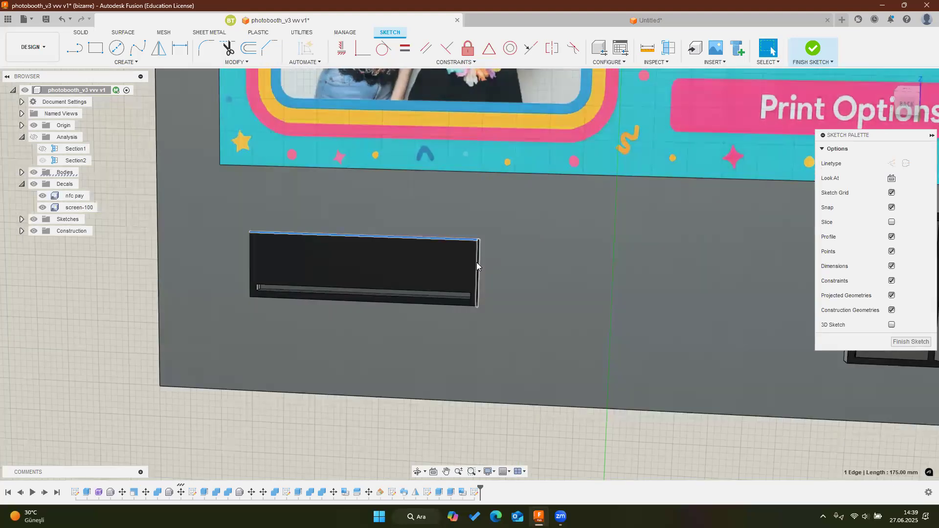
click(477, 263)
In the untitled design's new sketch, draw a rectangle 175 mm wide and about 50 mm high below the screen, opposite the card reader
click(675, 21)
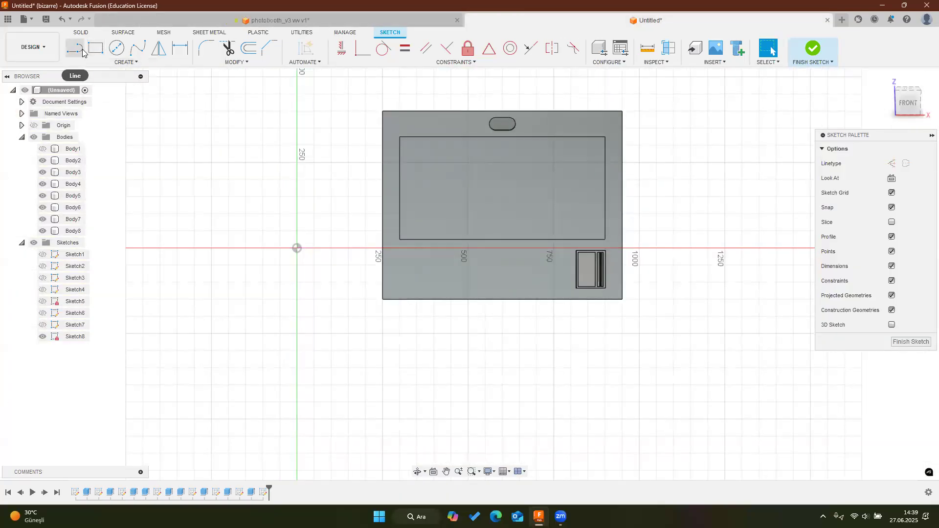
click(95, 48)
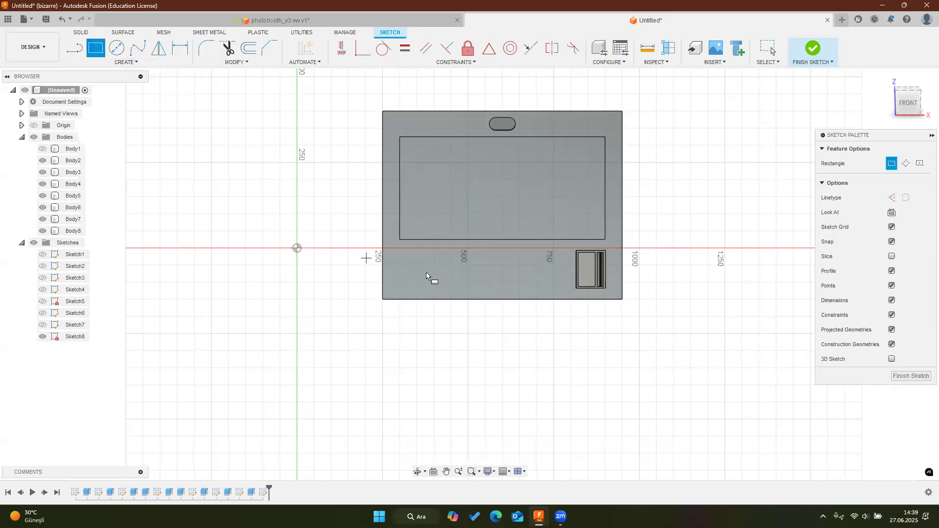
scroll(392, 250, up, 5)
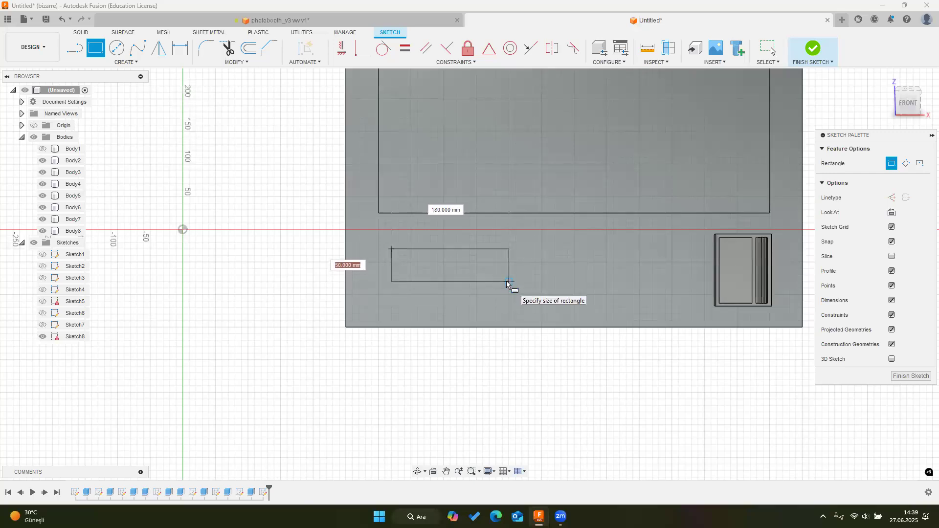
key(Tab)
text(175)
key(Return)
key(Escape)
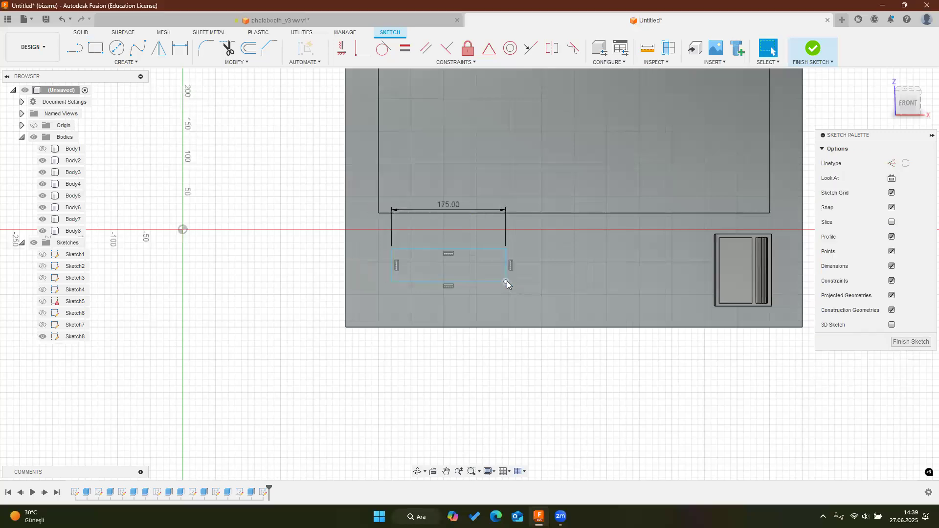
Project the card reader's long edge facing the sketched rectangle into the current sketch
middle_drag(677, 261, 624, 263)
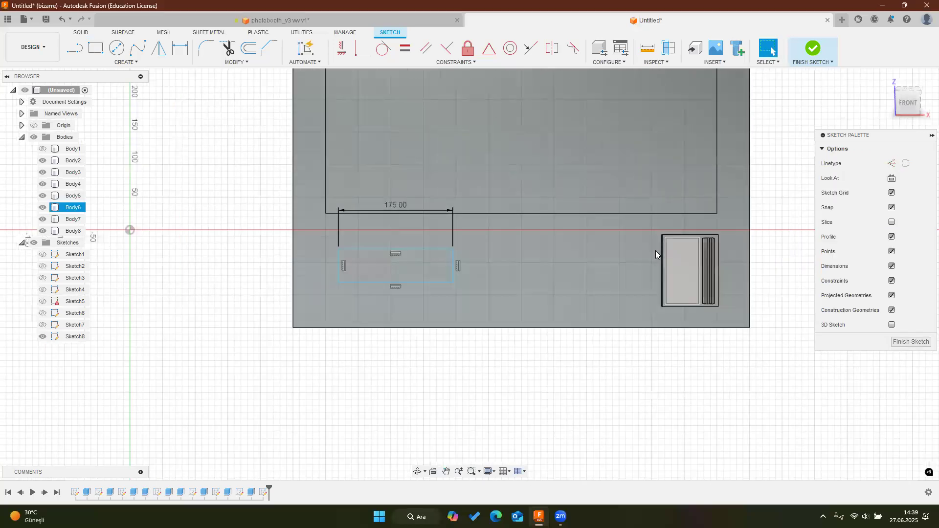
click(74, 48)
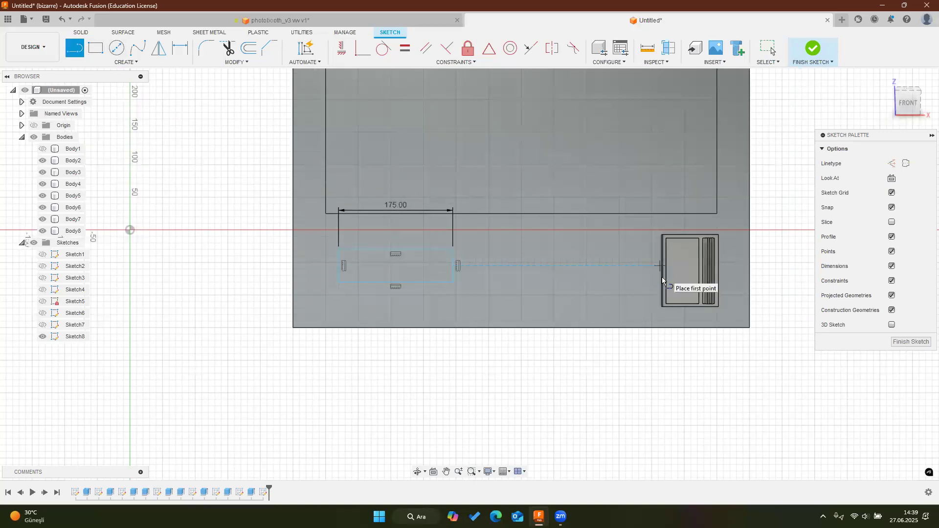
scroll(662, 283, up, 4)
mouse_move(665, 275)
shift+middle_down()
mouse_move(682, 280)
mouse_move(658, 284)
shift+middle_up()
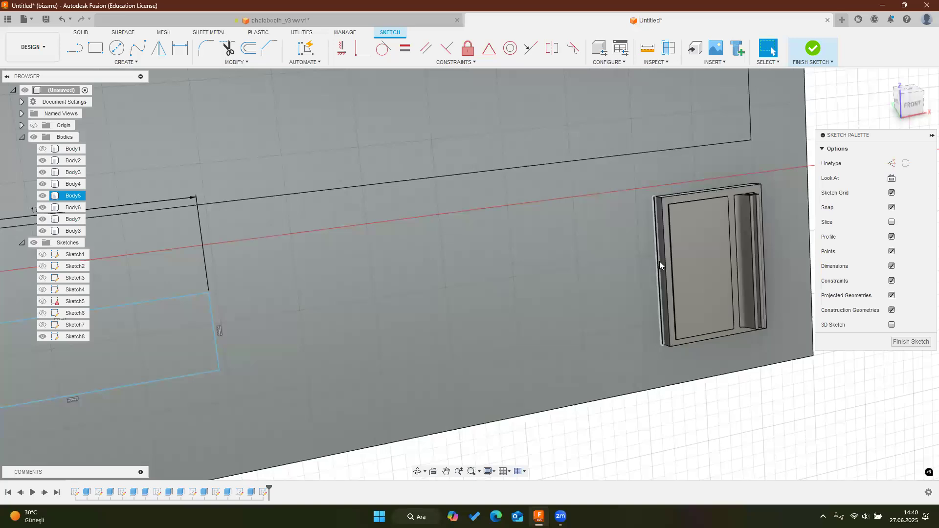
click(659, 261)
key(p)
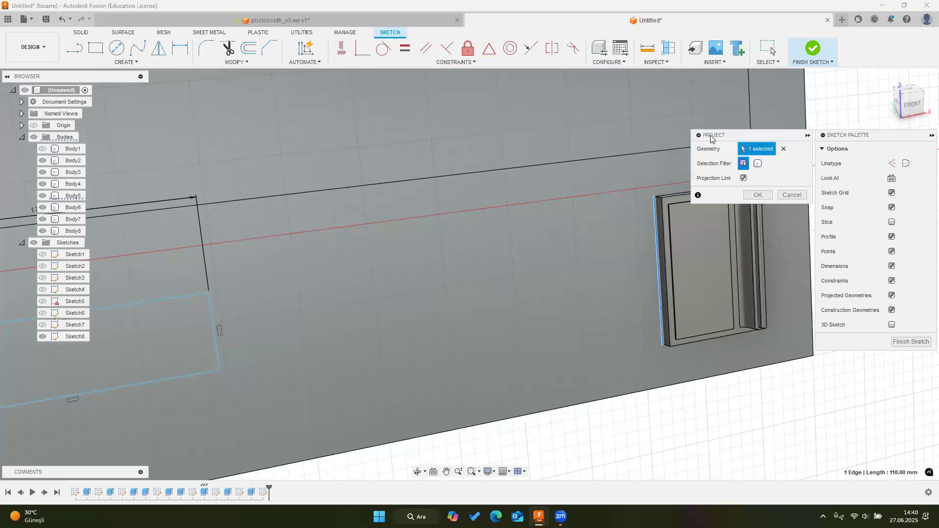
click(758, 196)
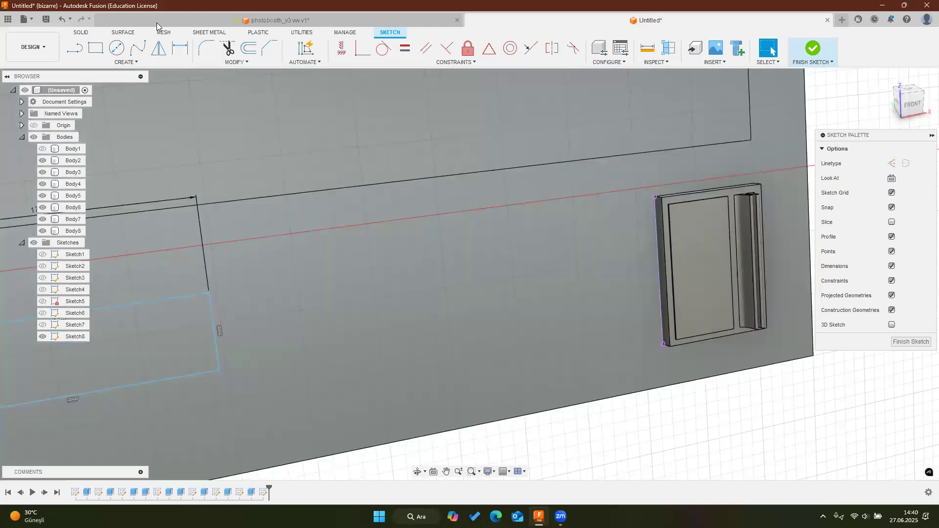
Draw a horizontal guide line about 345 mm long from the projected edge's midpoint into the rectangle
key(l)
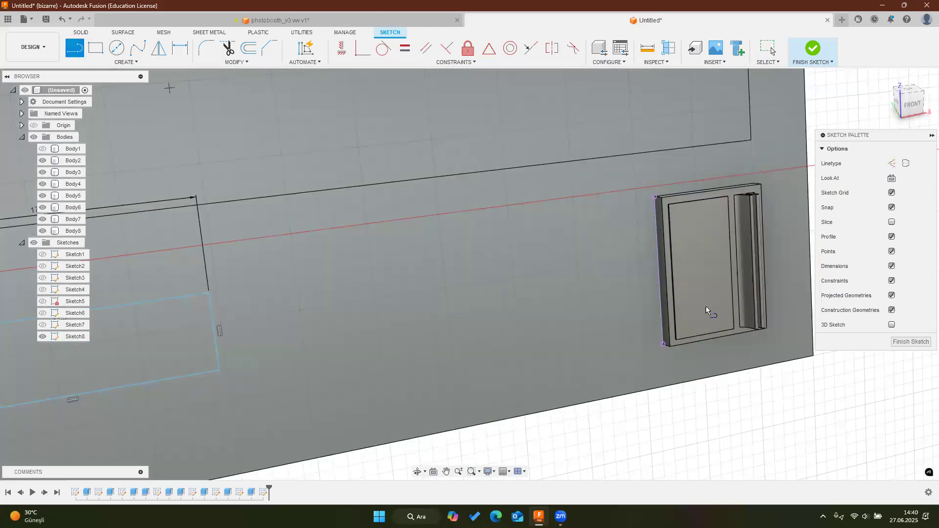
click(656, 272)
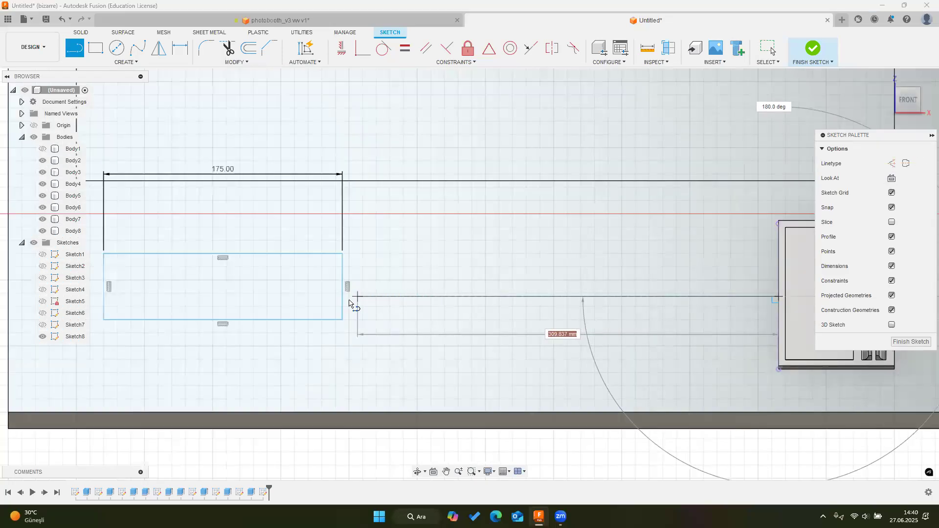
scroll(349, 302, down, 2)
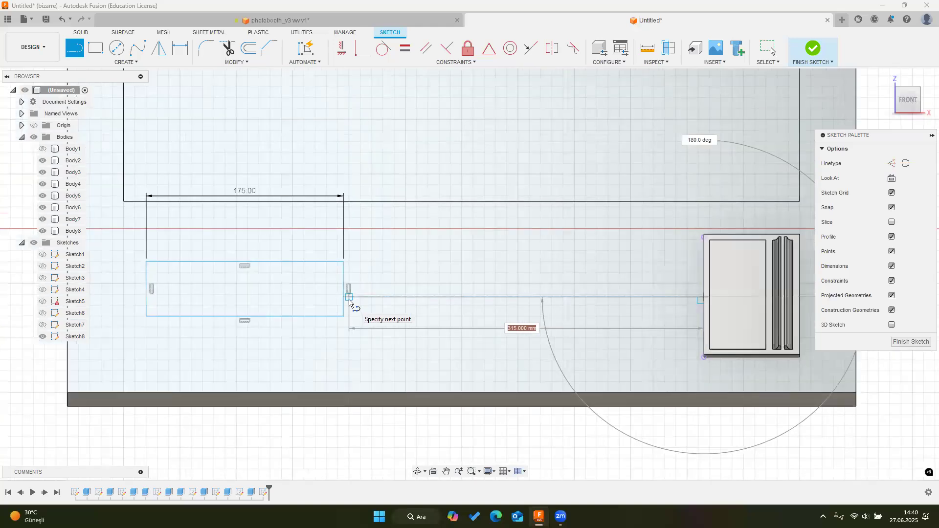
click(316, 298)
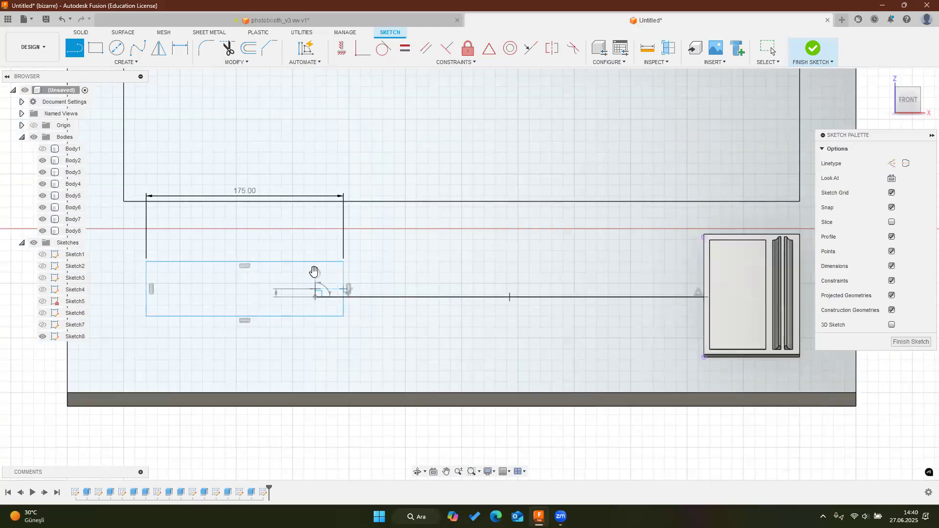
Draw a vertical guide line from the screen outline's lower corner down past the rectangle
middle_drag(257, 274, 379, 276)
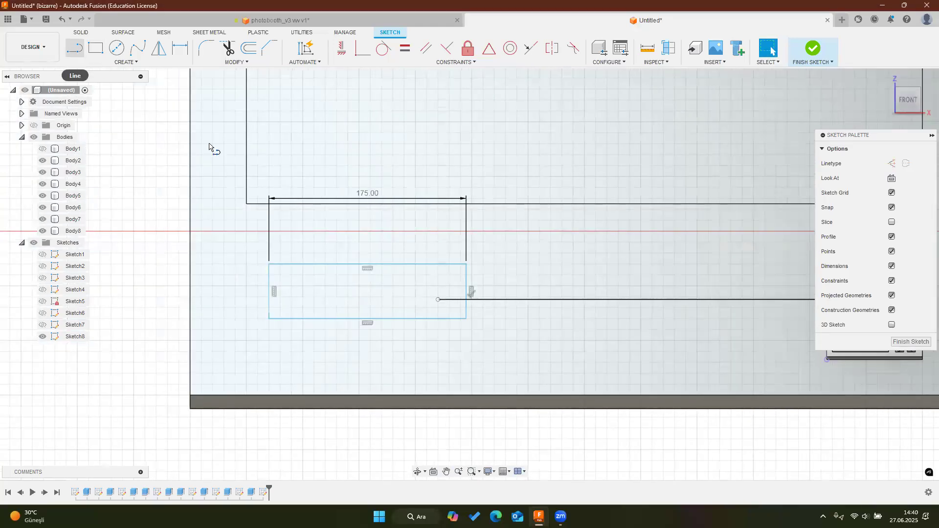
click(247, 204)
click(246, 341)
click(219, 337)
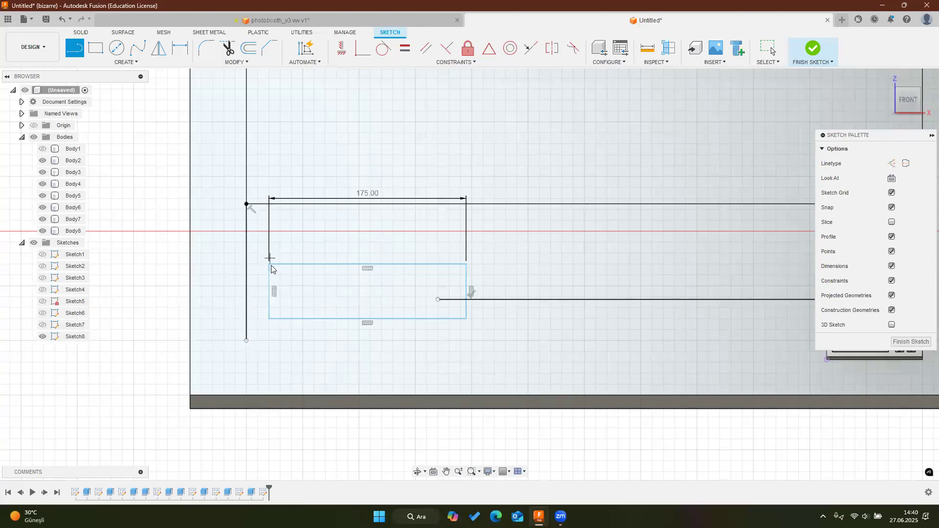
key(Escape)
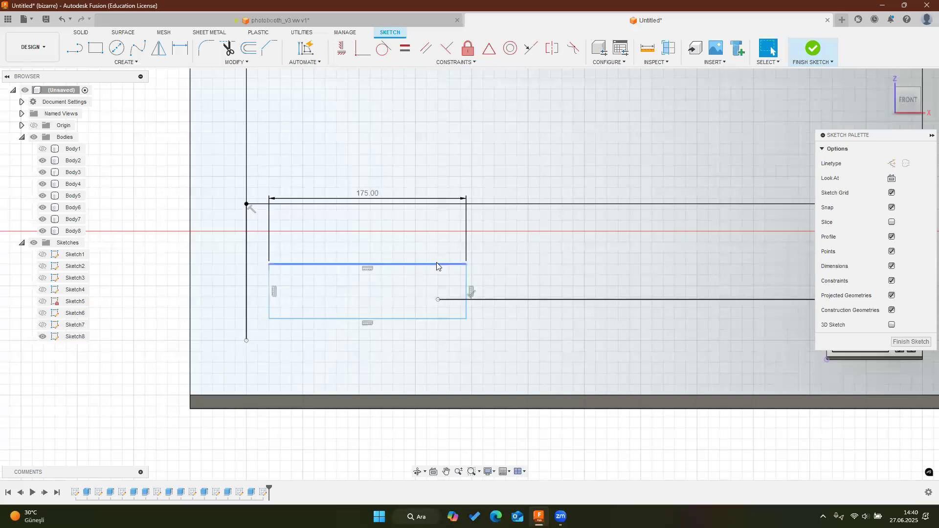
Move all four rectangle lines -20 mm in X onto the vertical guide line and -5 mm in Y
click(403, 266)
key(m)
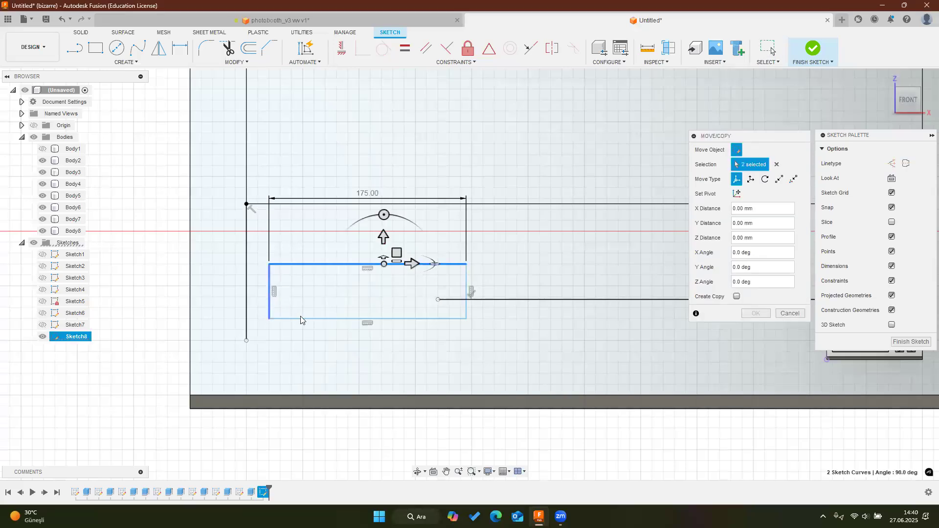
click(400, 319)
click(467, 294)
drag(415, 262, 396, 264)
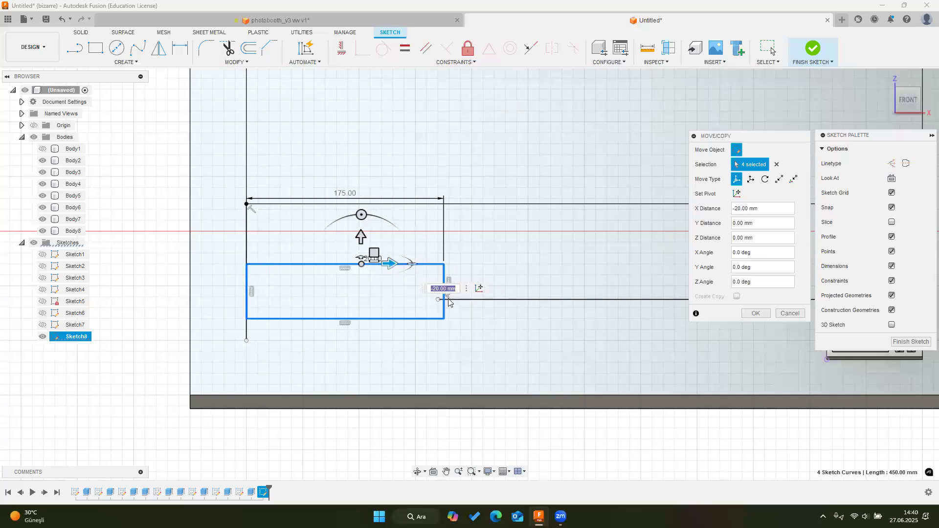
scroll(455, 309, up, 3)
mouse_move(325, 233)
mouse_down()
mouse_move(325, 256)
mouse_move(325, 241)
mouse_up()
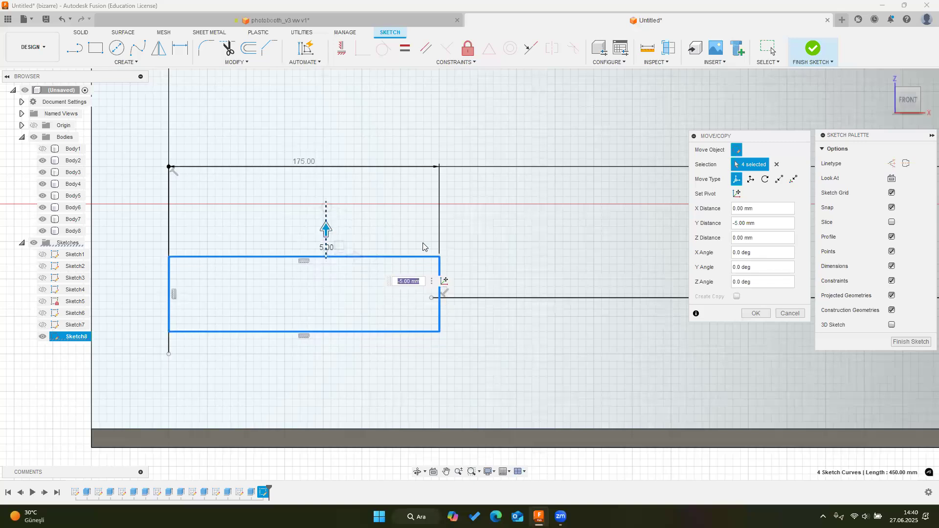
click(755, 313)
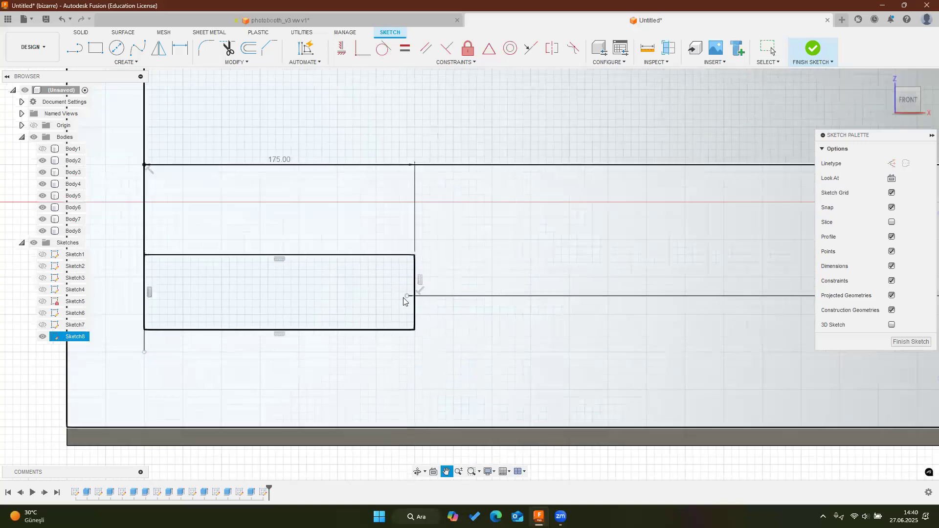
Try to apply a midpoint constraint between the rectangle's short edge and the horizontal guide line
scroll(413, 294, up, 3)
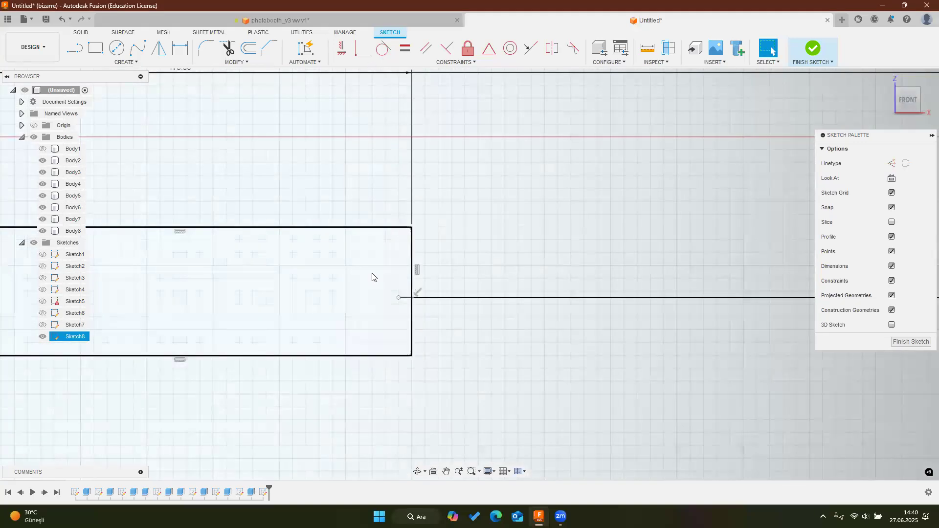
key(l)
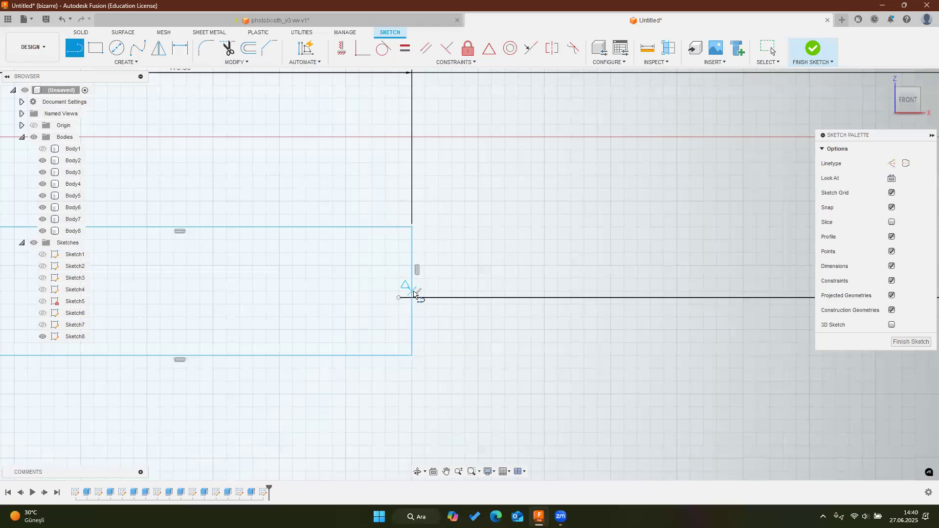
key(Escape)
click(489, 48)
click(412, 284)
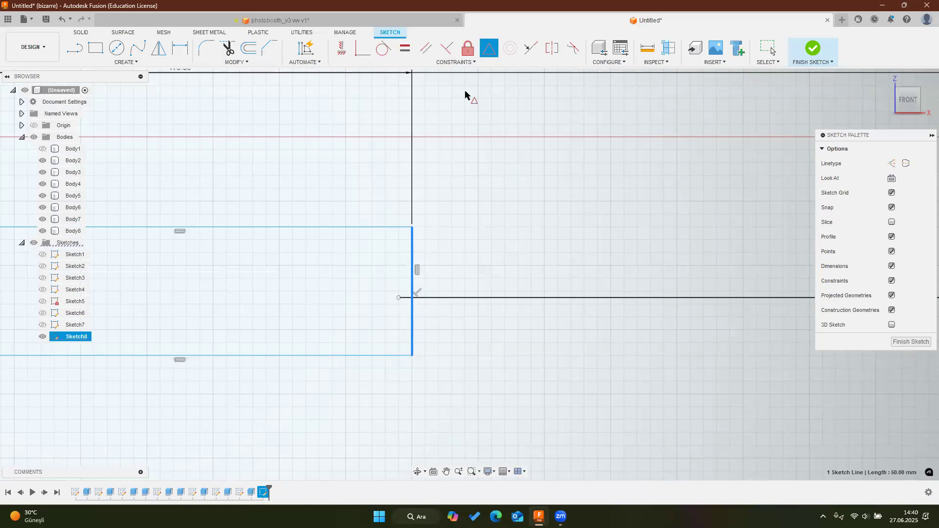
key(Escape)
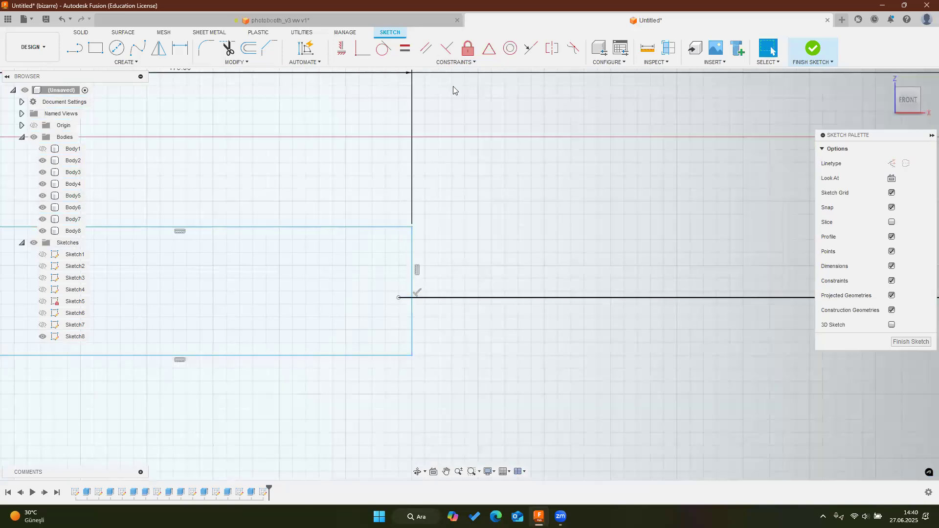
click(489, 48)
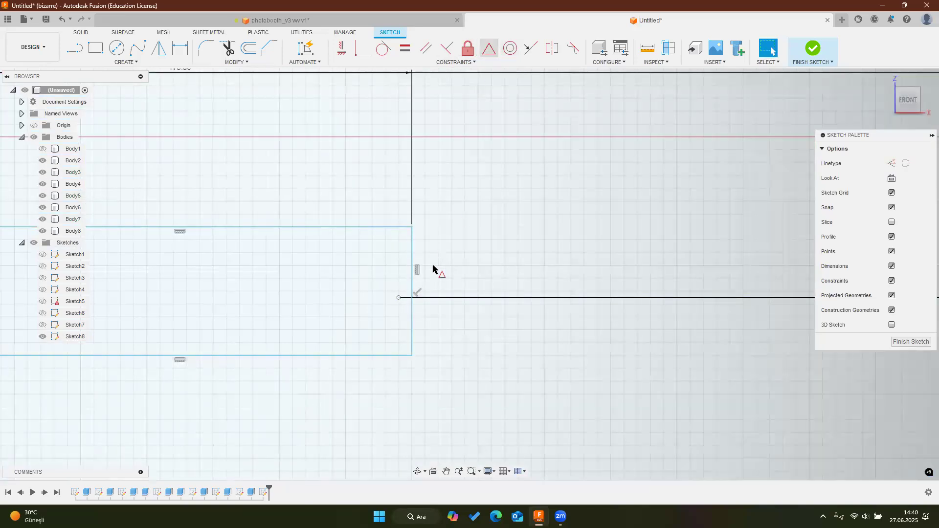
double_click(412, 272)
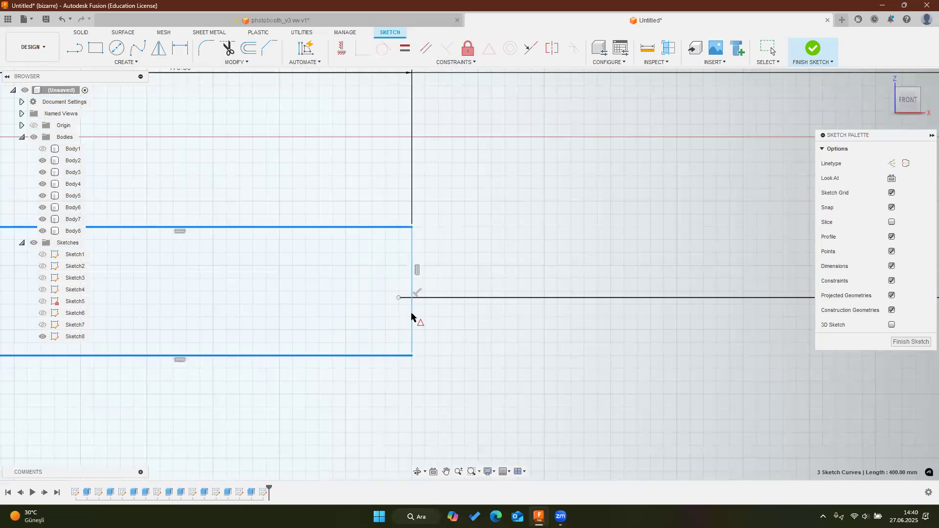
click(411, 276)
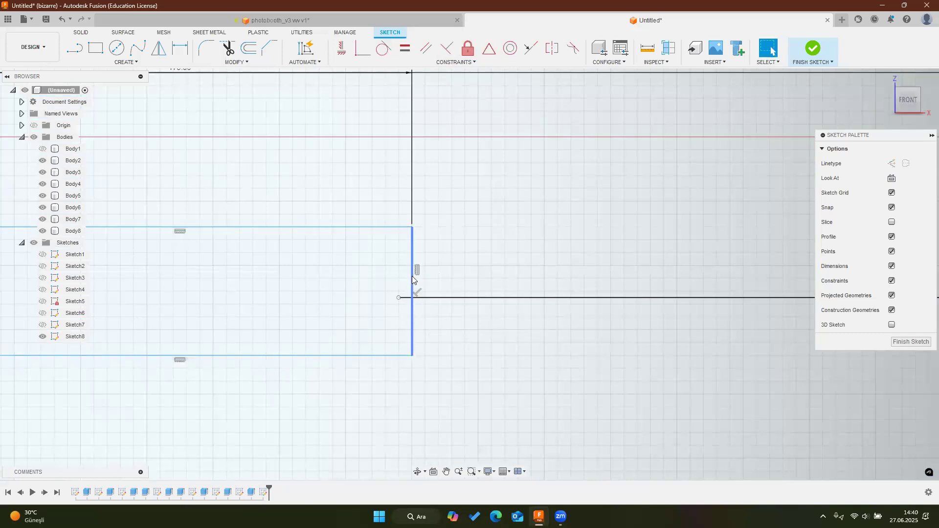
Move the whole rectangle another -5 mm in Y toward the horizontal guide line and check its alignment
scroll(412, 276, down, 5)
click(415, 288)
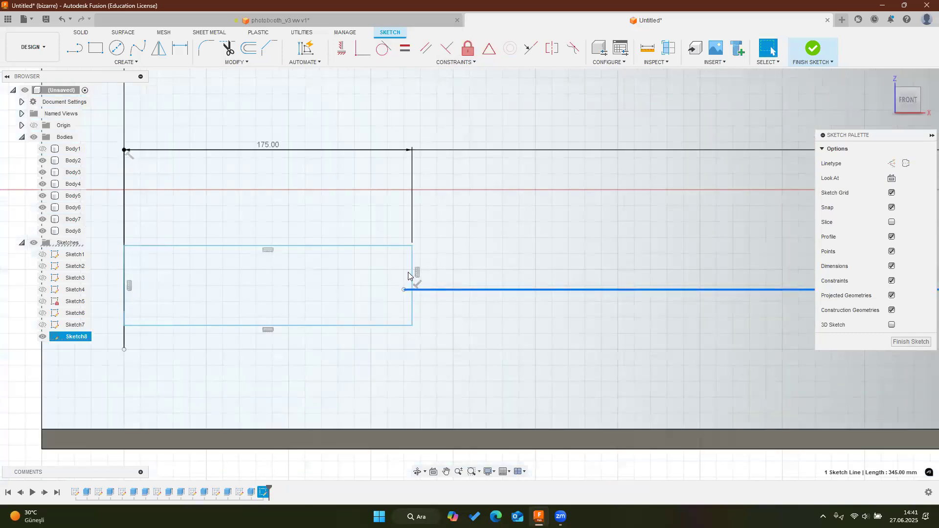
click(412, 274)
key(m)
click(367, 247)
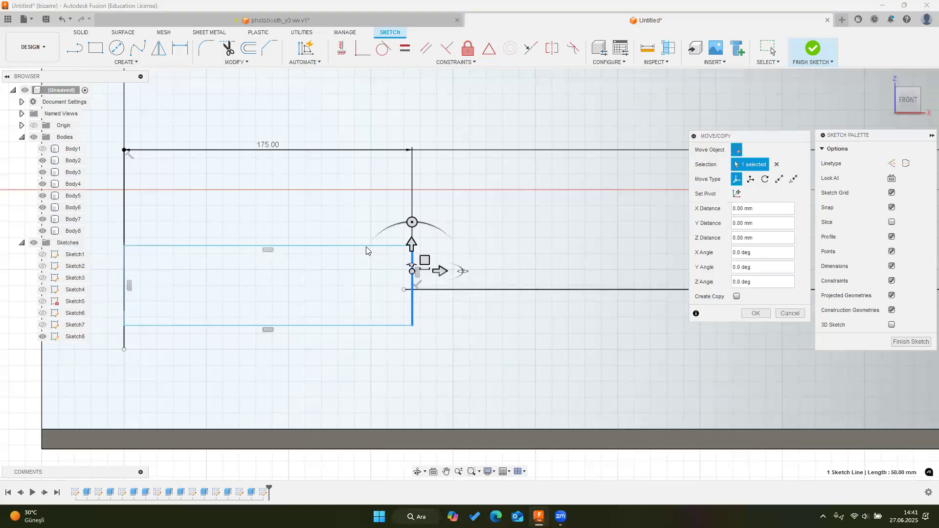
click(375, 324)
click(124, 293)
scroll(421, 286, up, 1)
scroll(417, 233, up, 2)
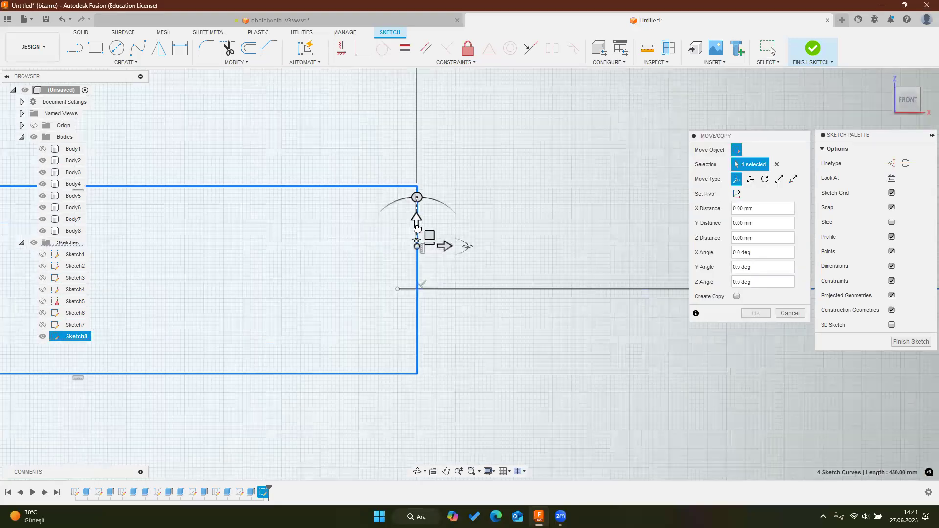
drag(417, 237, 425, 294)
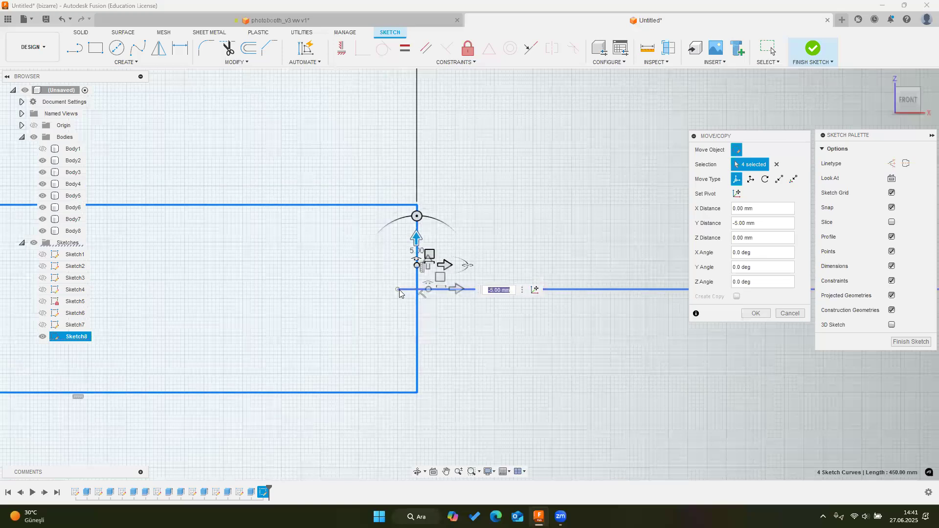
click(743, 314)
scroll(443, 279, down, 2)
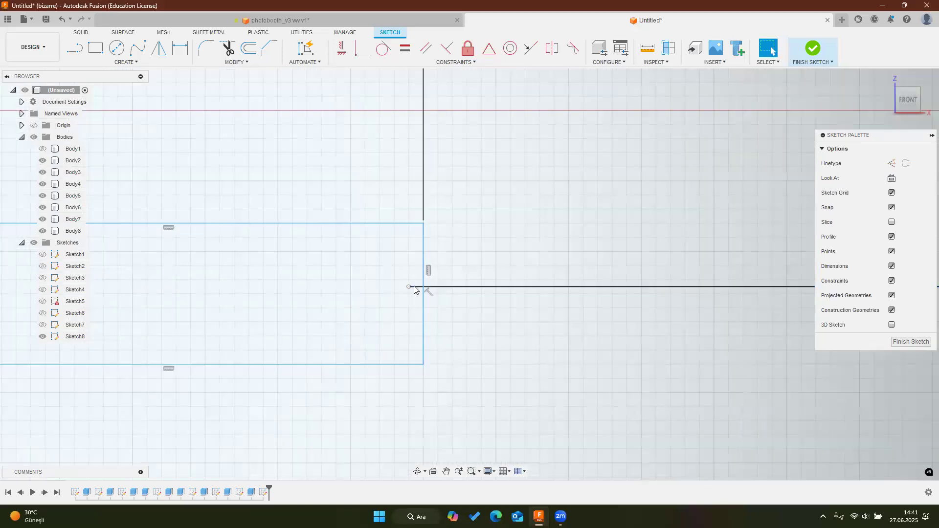
click(427, 286)
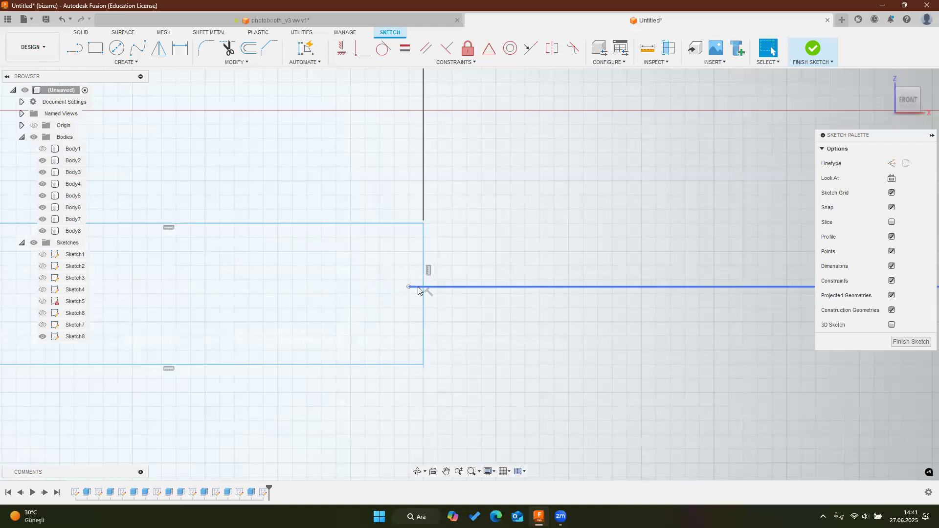
scroll(429, 287, down, 5)
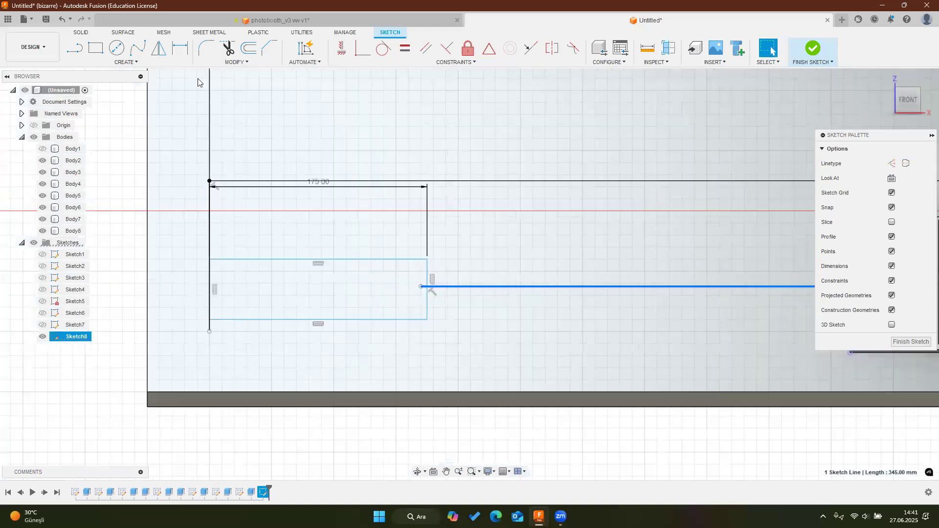
In the photobooth_v3 design, examine the narrow slot along the box's lower edge, and return to the untitled design's sketch with the Rectangle tool ready
click(96, 49)
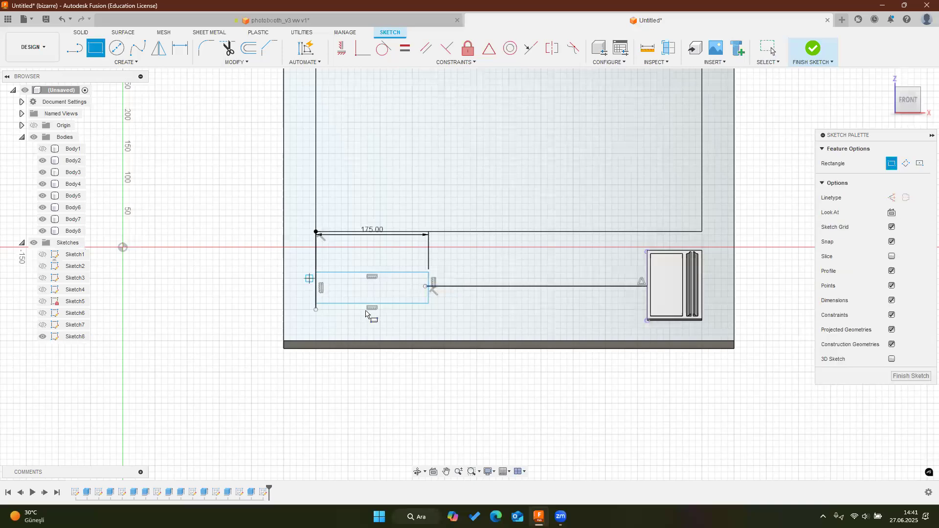
scroll(313, 301, up, 3)
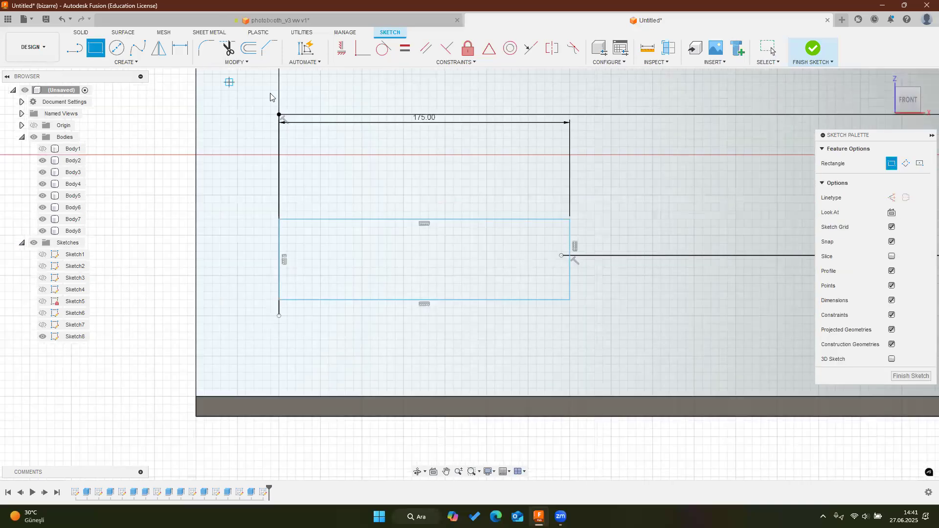
click(277, 20)
scroll(251, 290, up, 3)
shift+middle_drag(251, 290, 666, 126)
scroll(392, 245, up, 5)
scroll(391, 218, down, 5)
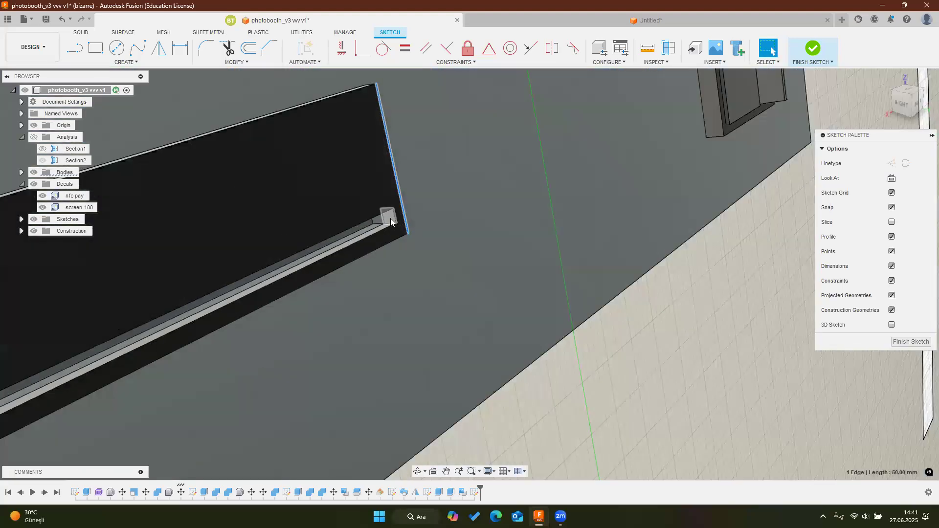
shift+middle_drag(390, 218, 363, 217)
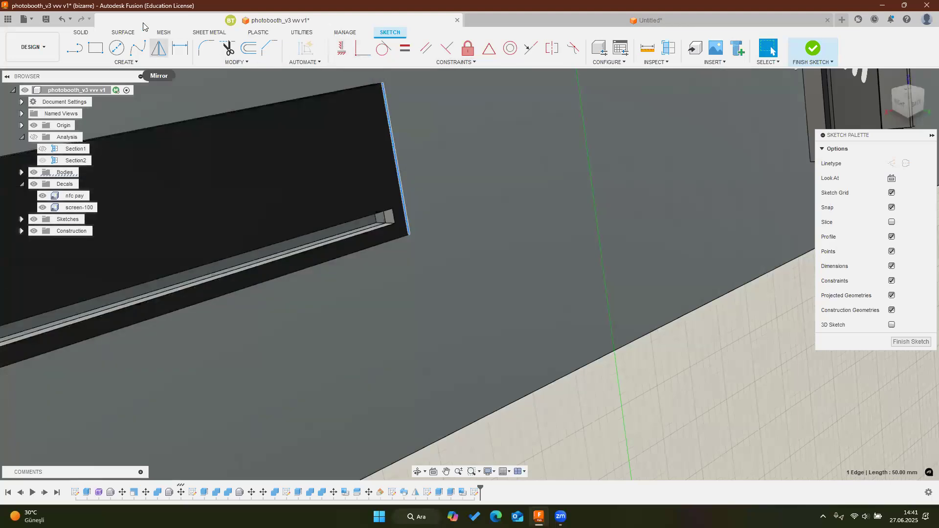
click(770, 21)
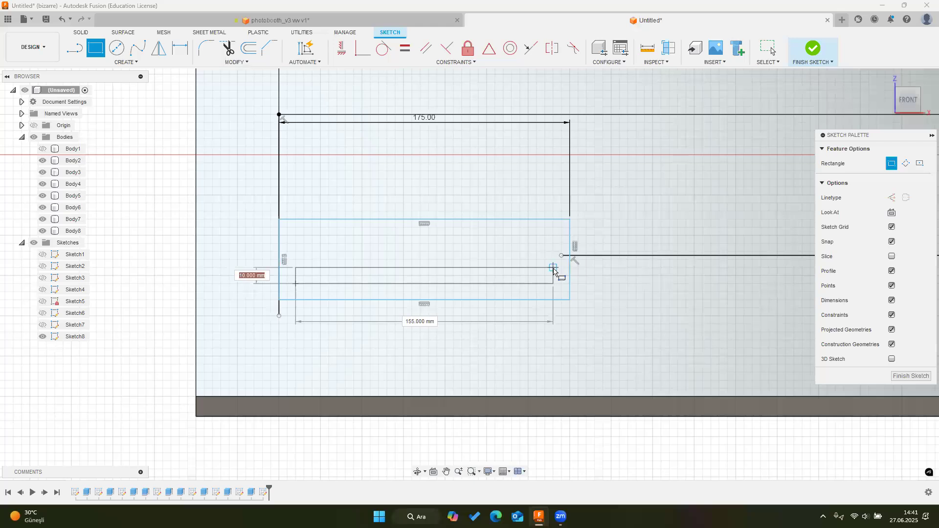
Sketch a 155 by 10 mm slot rectangle inside the lower part of the box rectangle and finish the sketch
click(555, 272)
mouse_move(478, 259)
shift+middle_down()
mouse_move(438, 266)
mouse_move(694, 64)
mouse_move(803, 55)
shift+middle_up()
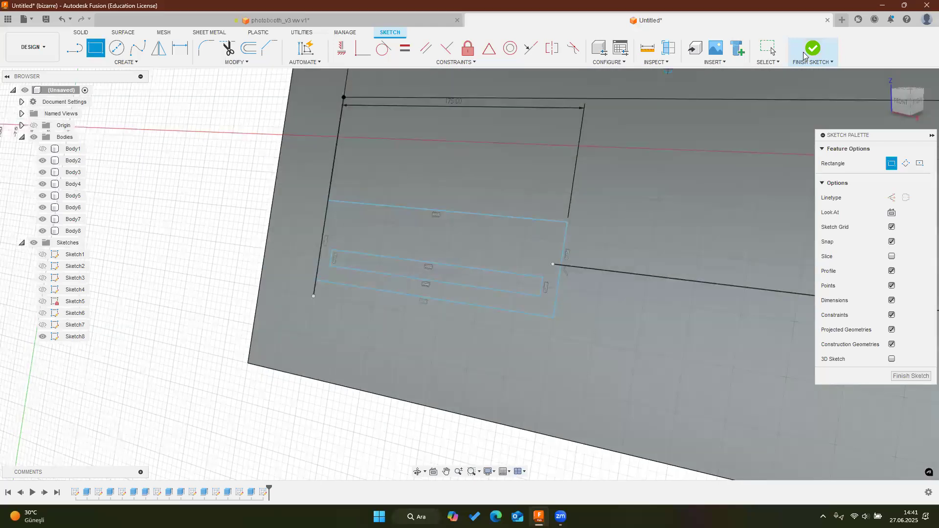
click(808, 51)
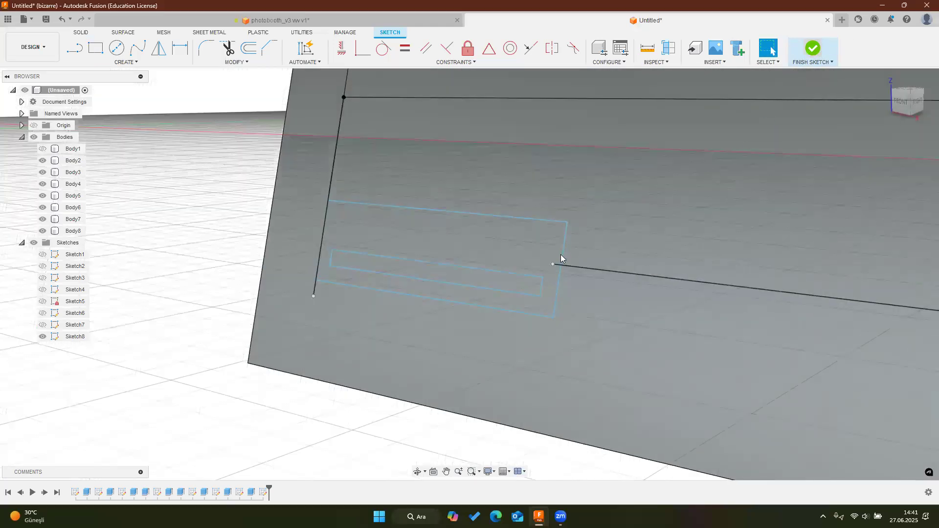
Extrude the box profile around the slot 10 mm outward from the panel as a new body
click(548, 263)
click(98, 52)
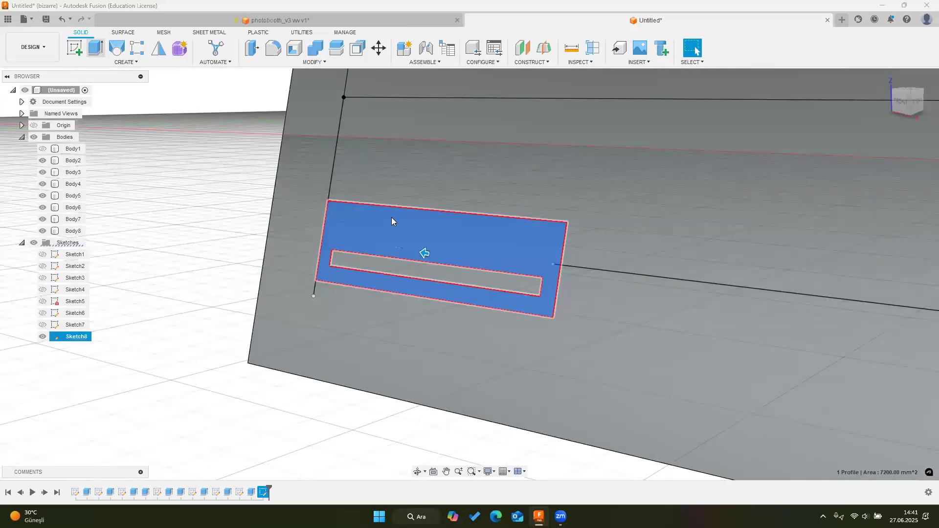
text(2)
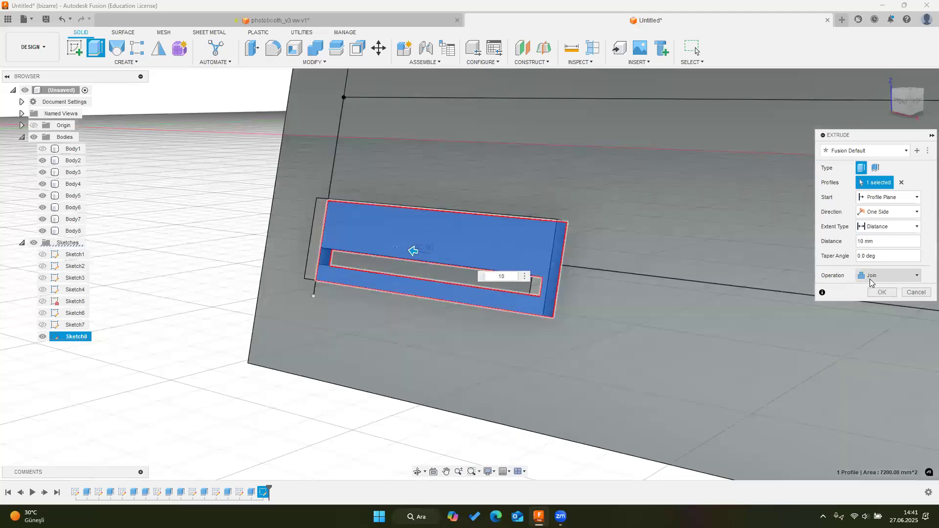
click(872, 277)
click(883, 321)
click(881, 292)
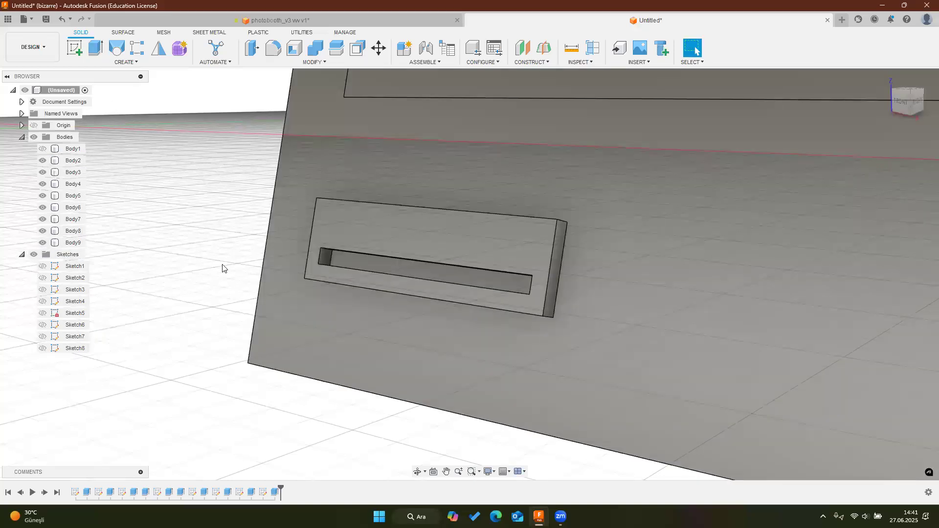
Show Sketch8 and extrude its slot profile -15 mm into the panel as a cut
click(43, 348)
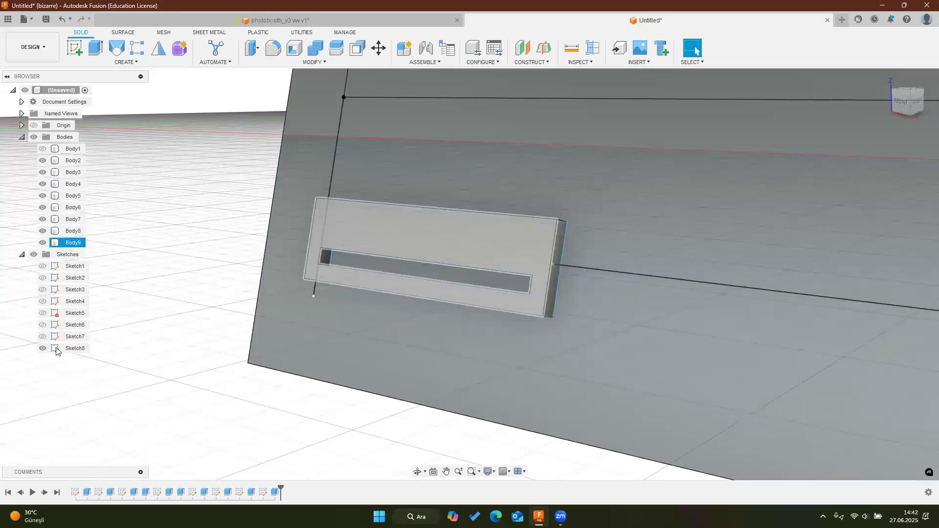
click(95, 47)
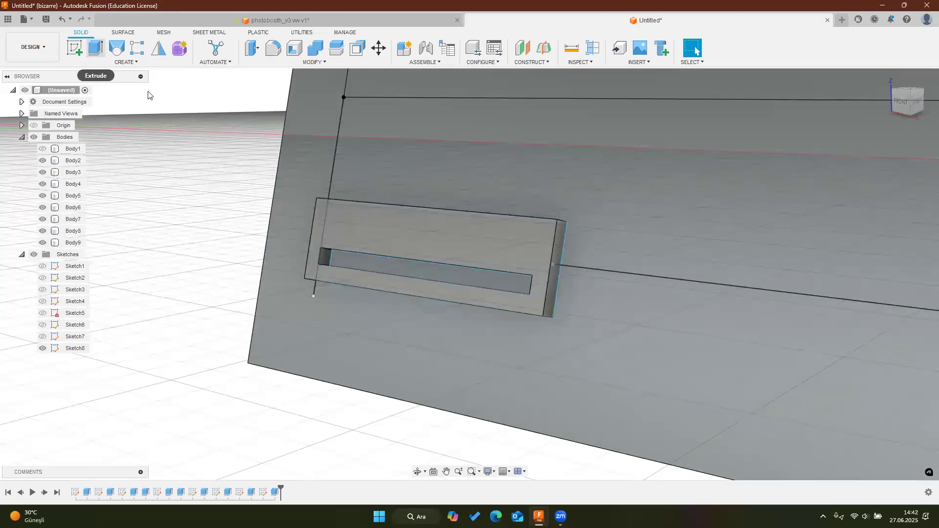
click(348, 261)
shift+middle_drag(348, 261, 368, 284)
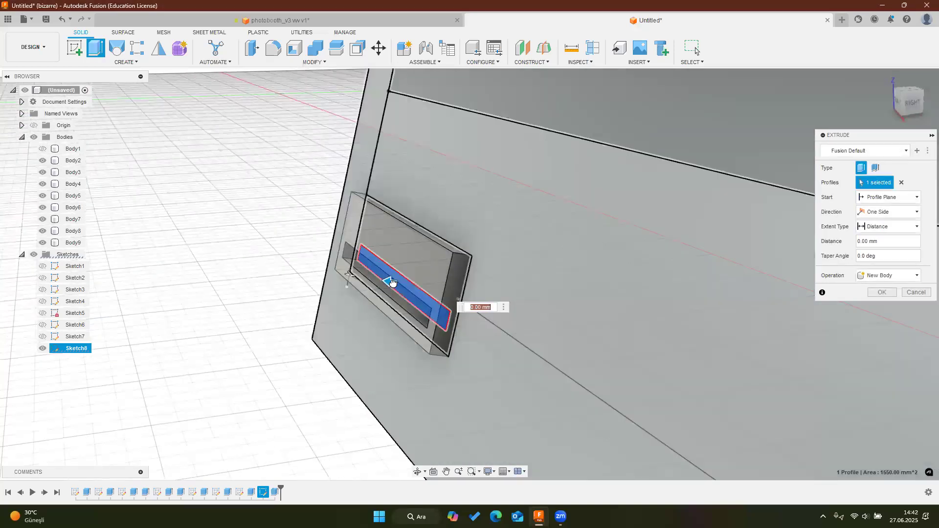
scroll(390, 285, up, 2)
drag(400, 286, 410, 286)
shift+middle_drag(410, 286, 425, 277)
scroll(470, 249, up, 4)
drag(478, 246, 471, 247)
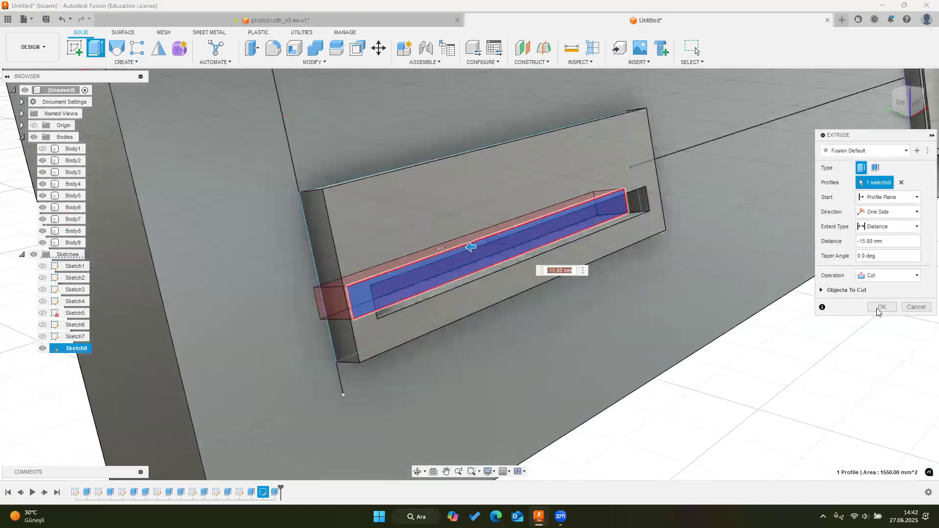
click(880, 307)
Examine the slotted box up close and the complete panel with screen, camera recess and card reader
shift+middle_drag(381, 216, 397, 213)
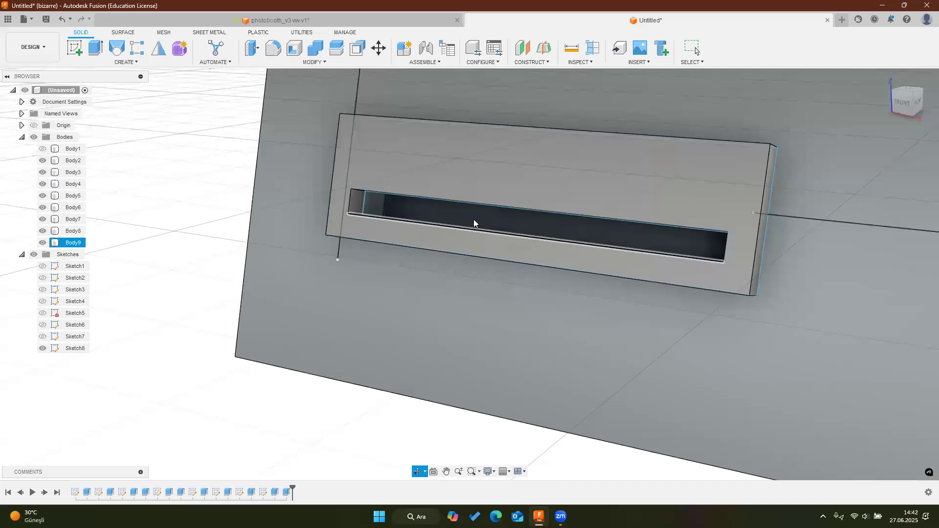
click(398, 210)
scroll(427, 215, down, 3)
middle_drag(473, 235, 454, 281)
scroll(484, 287, down, 3)
scroll(531, 263, down, 5)
shift+middle_drag(532, 264, 665, 335)
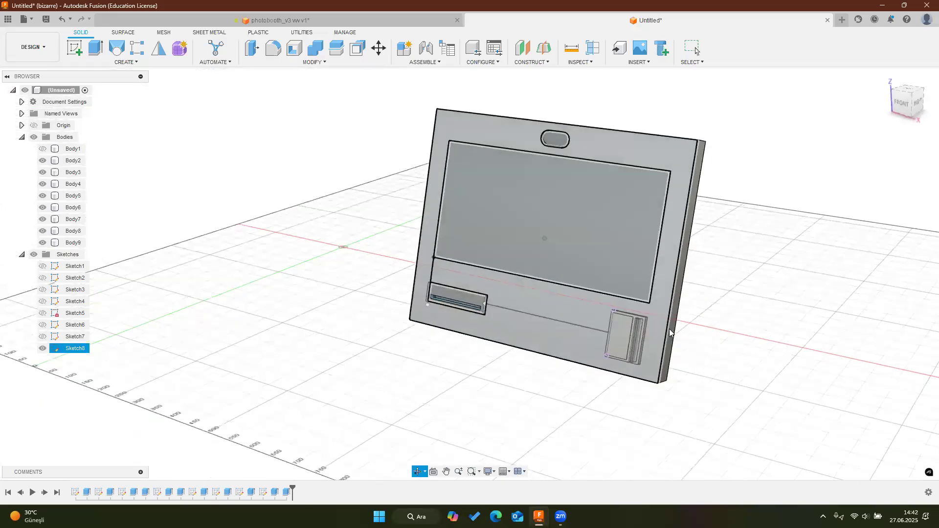
scroll(564, 320, up, 5)
scroll(551, 317, down, 4)
shift+middle_drag(360, 276, 510, 419)
Save the design as "screen and other unit" in the Designathon folder
click(364, 97)
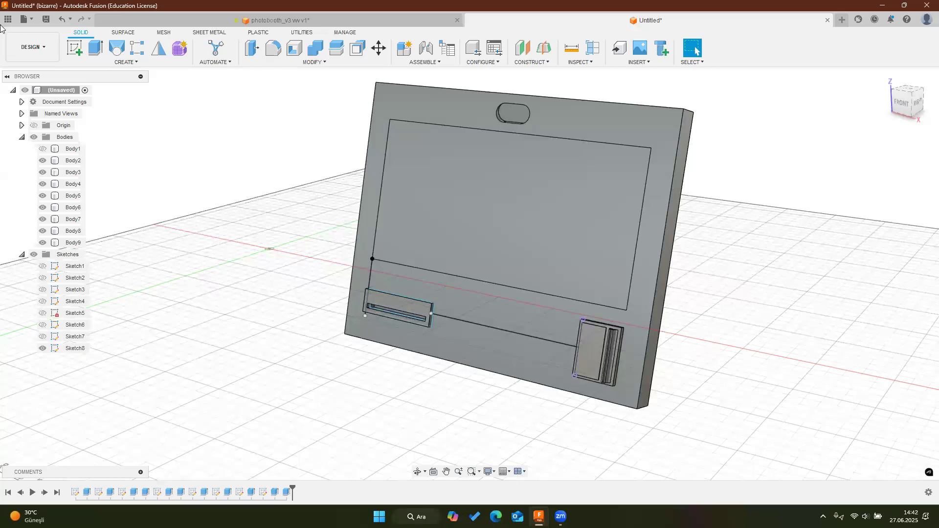
click(46, 20)
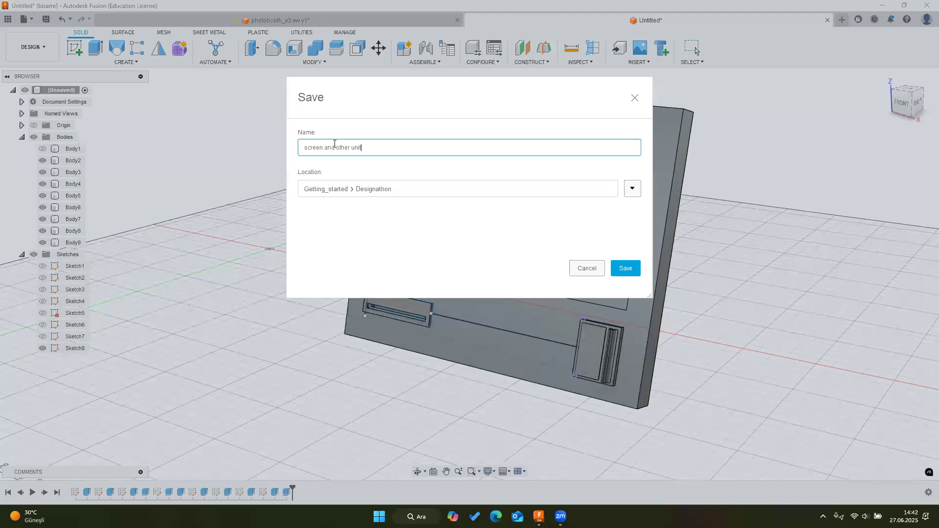
key(Return)
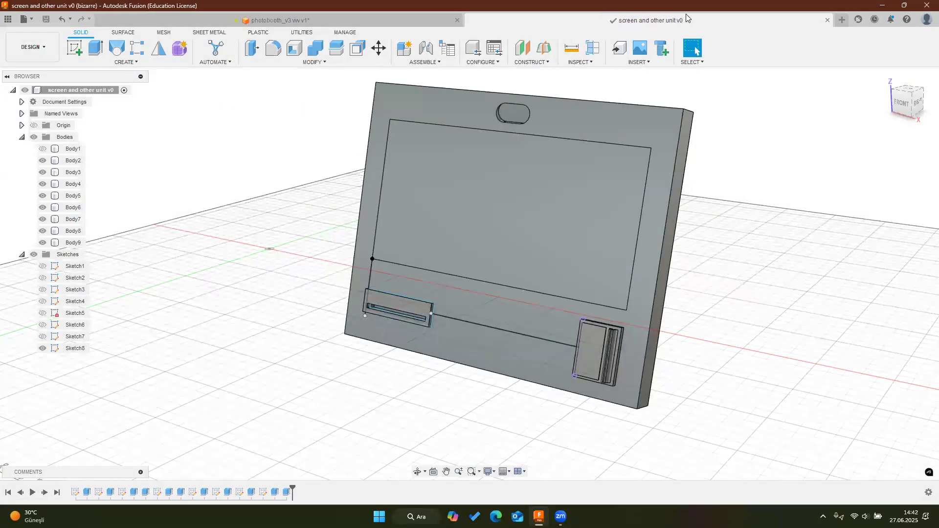
Open the project's file list and examine the photobooth_v3 vvv design from its screen panel to the round mirror on the shell
click(302, 20)
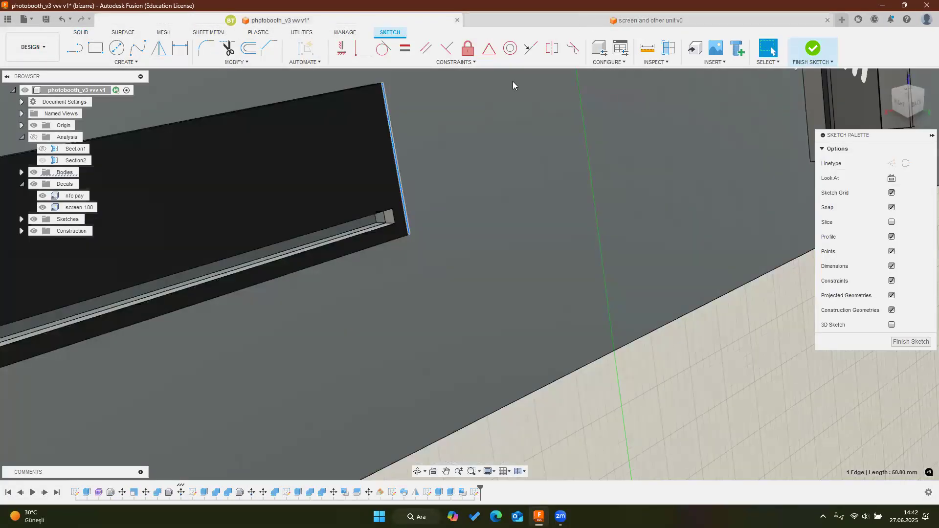
click(558, 20)
click(9, 21)
click(338, 21)
scroll(476, 248, down, 5)
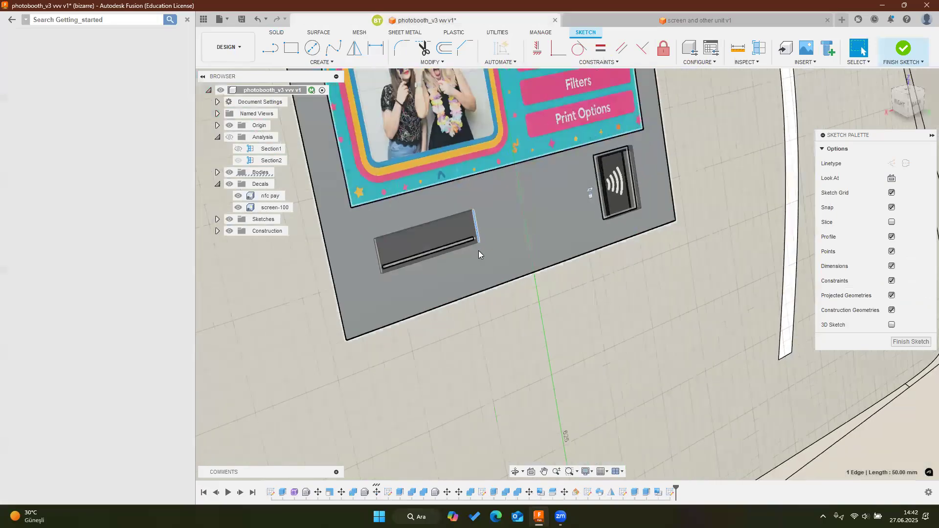
scroll(478, 251, down, 10)
shift+middle_drag(478, 254, 615, 290)
scroll(557, 256, up, 4)
scroll(558, 256, up, 3)
scroll(559, 256, down, 6)
scroll(615, 292, up, 7)
shift+middle_drag(530, 273, 377, 264)
shift+middle_drag(621, 242, 509, 256)
scroll(690, 298, down, 3)
scroll(570, 254, down, 1)
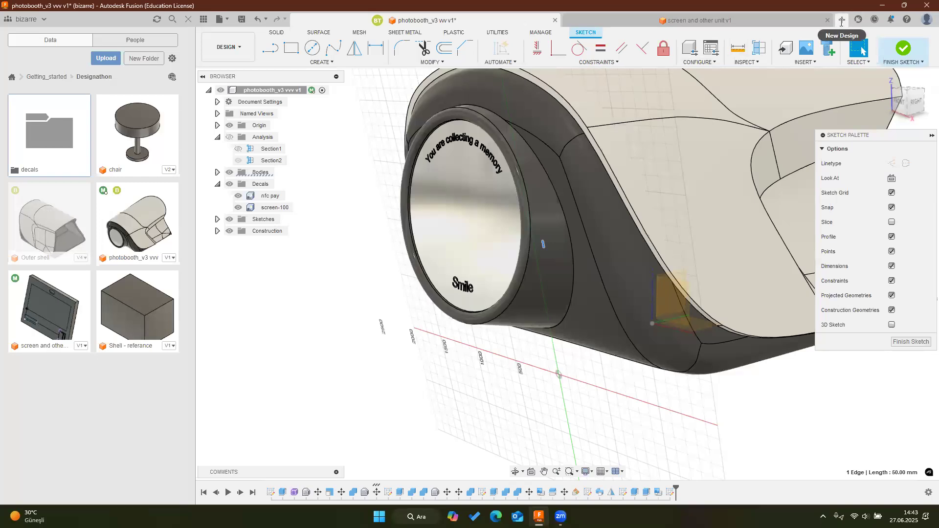
Create a new design and insert the Outer shell component at its default position
click(841, 20)
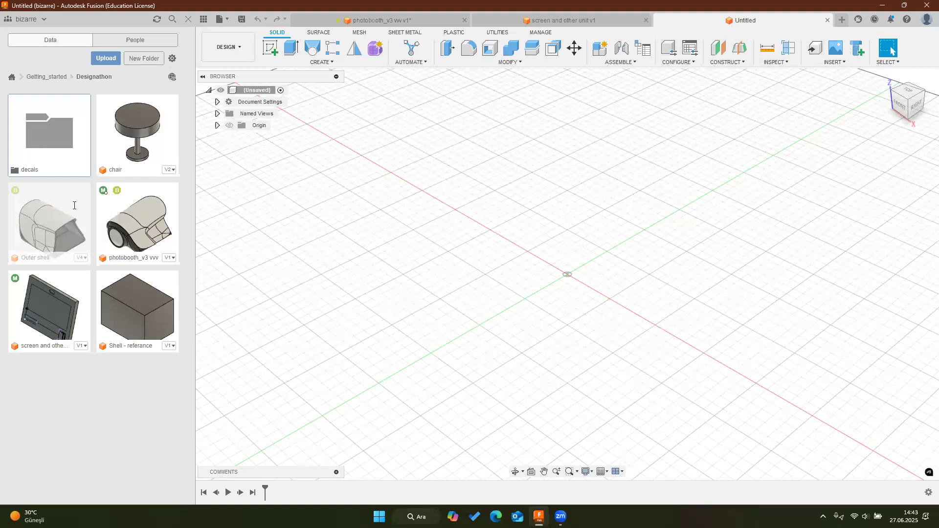
drag(39, 202, 478, 202)
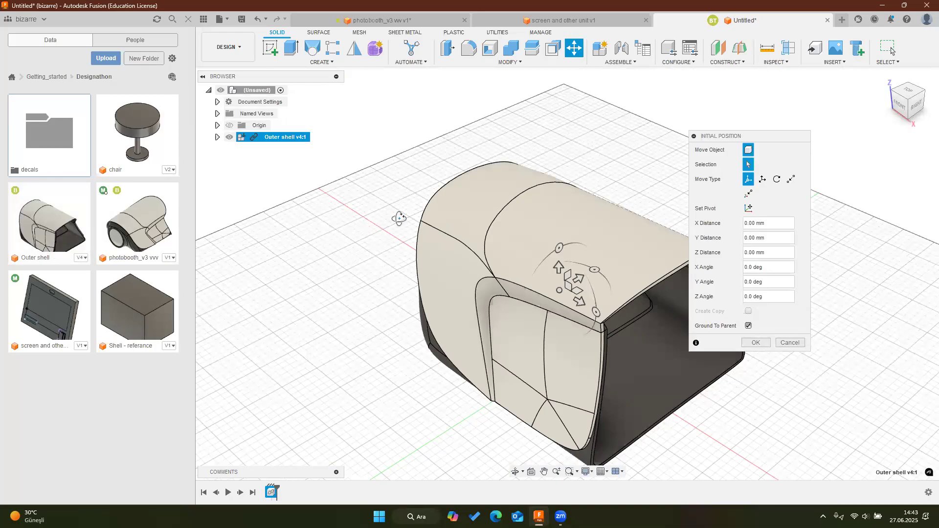
shift+middle_drag(443, 301, 752, 347)
click(751, 344)
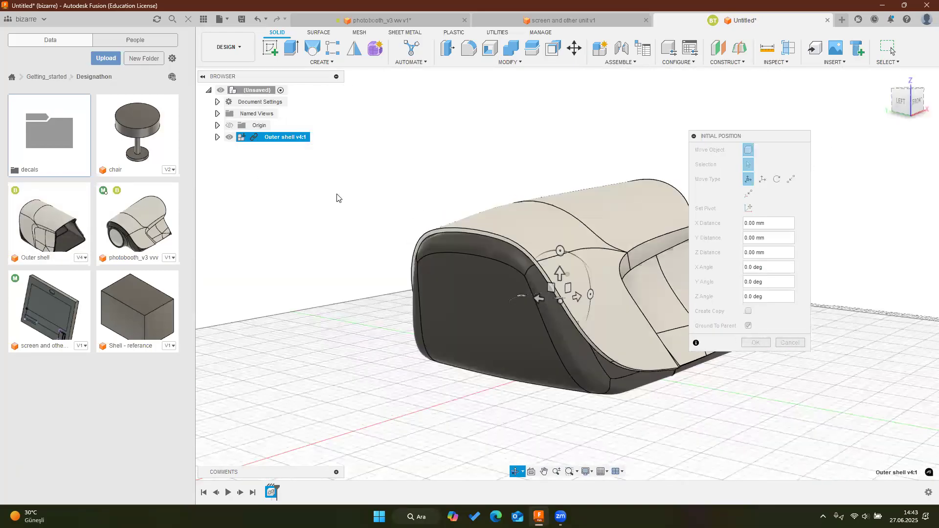
mouse_move(258, 141)
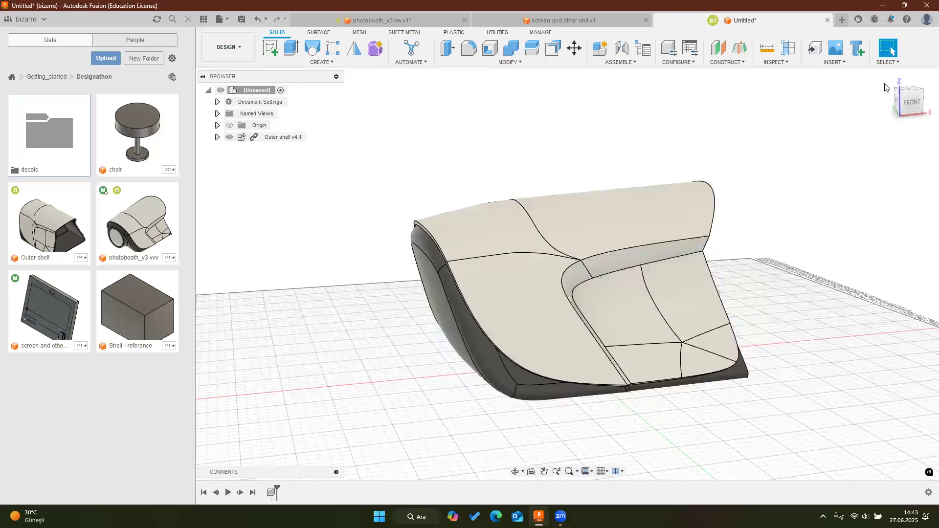
View the outer shell from the front, and examine the round mirror and its ring in the photobooth_v3 vvv design
click(913, 104)
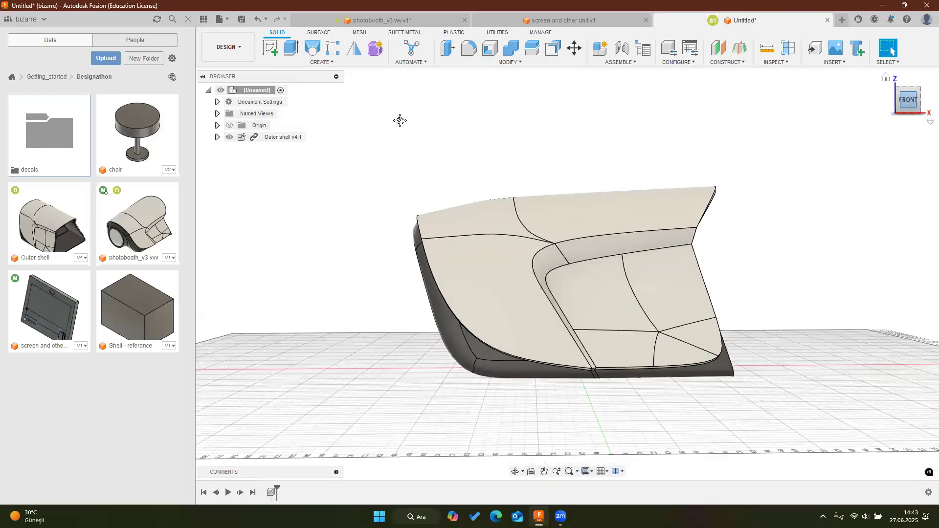
middle_drag(462, 202, 499, 133)
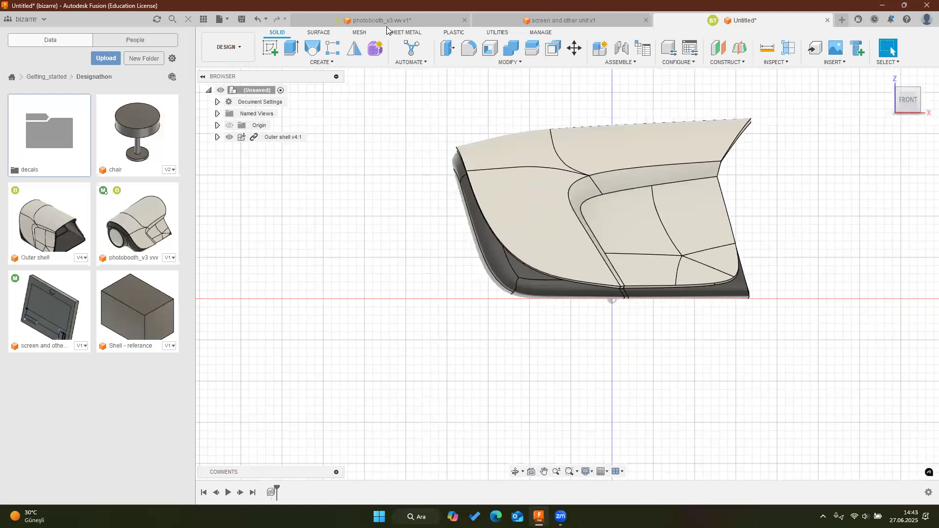
scroll(477, 213, up, 5)
scroll(478, 213, down, 3)
click(483, 19)
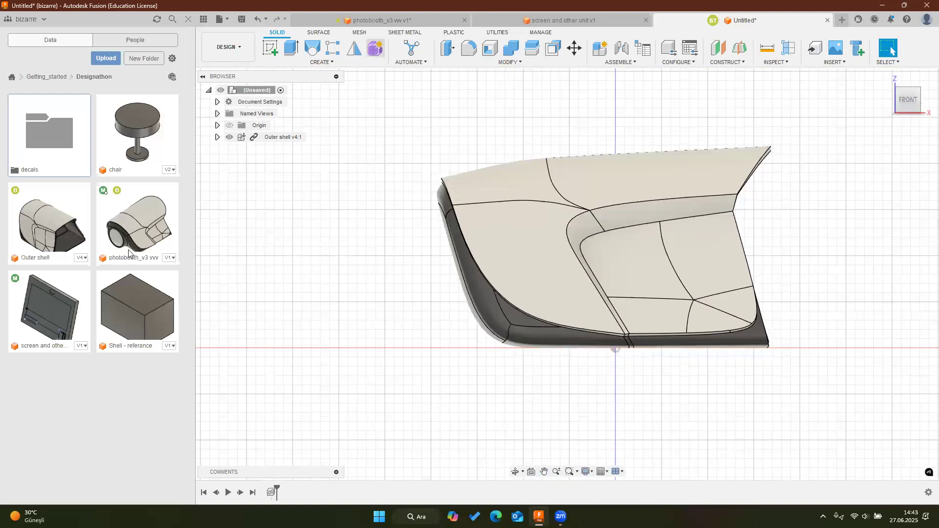
click(323, 22)
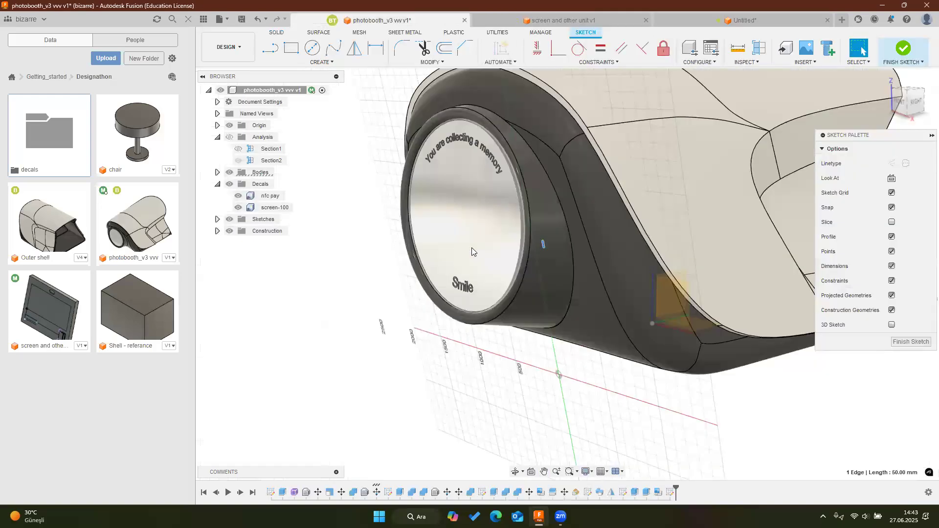
scroll(506, 260, down, 3)
shift+middle_drag(506, 260, 557, 212)
scroll(475, 122, up, 5)
scroll(488, 136, up, 2)
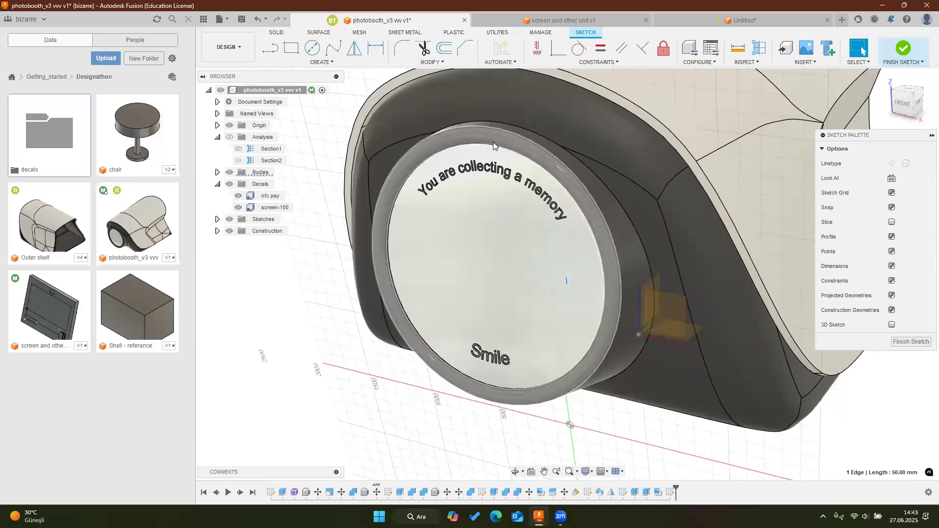
shift+middle_drag(489, 137, 560, 232)
scroll(560, 232, down, 3)
scroll(439, 150, up, 3)
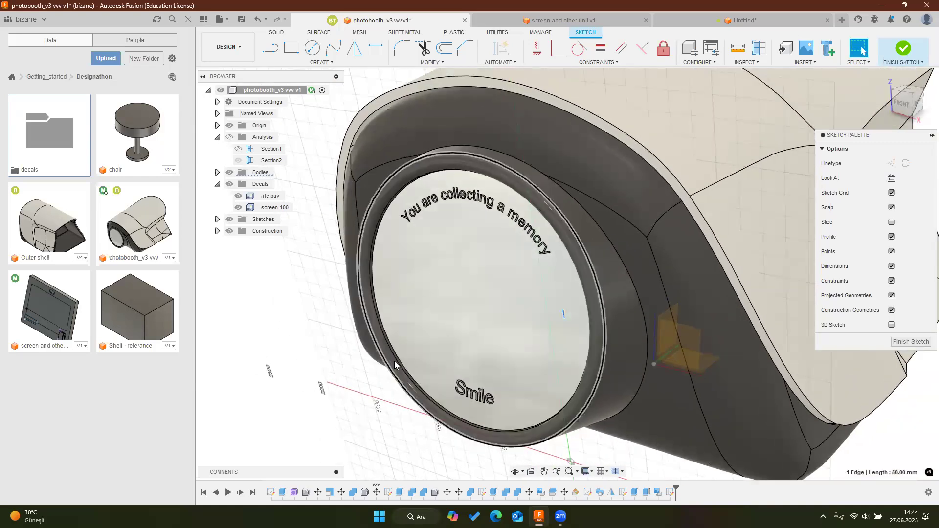
Return to the untitled design and start a sketch on the front XZ plane with the Line tool ready
click(778, 19)
shift+middle_drag(430, 313, 526, 316)
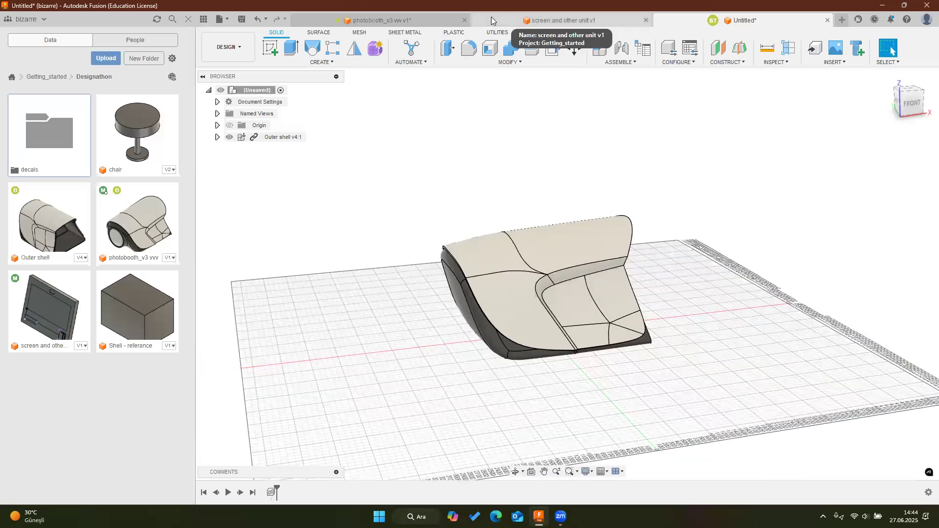
click(274, 57)
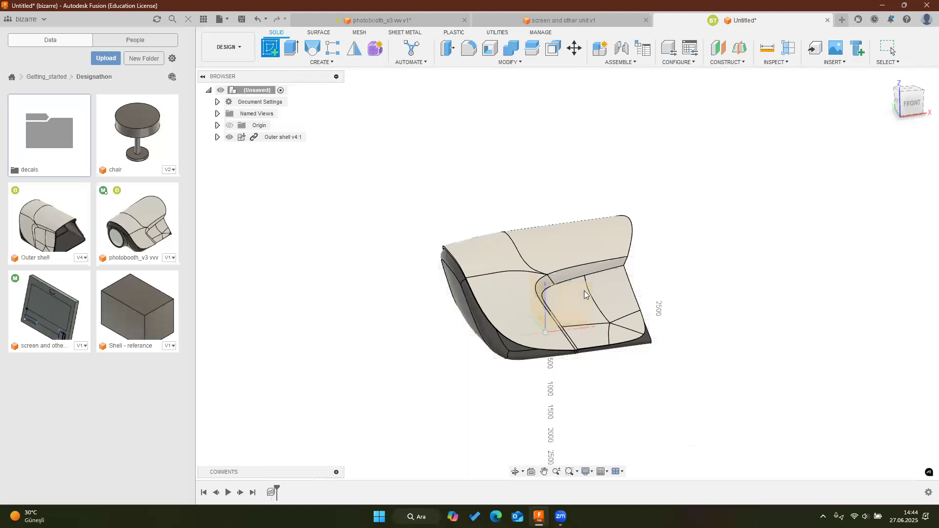
shift+middle_drag(582, 299, 553, 319)
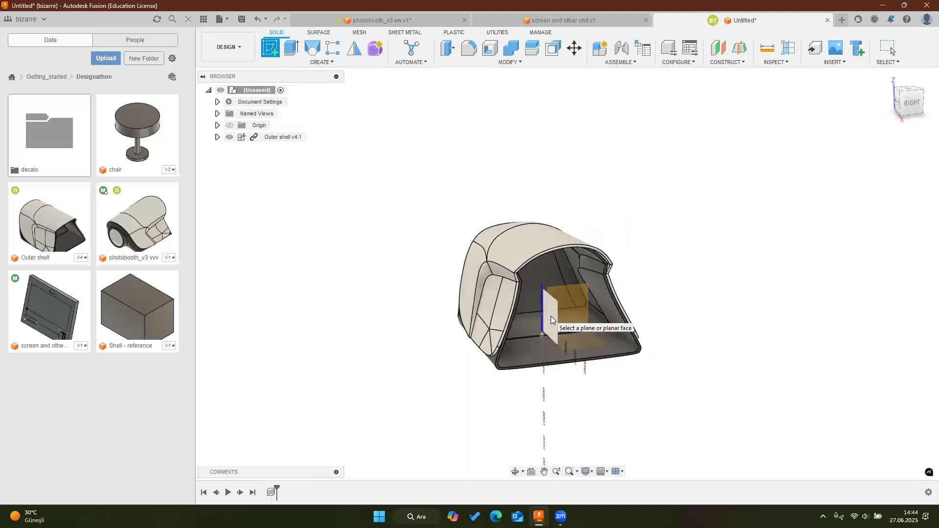
click(551, 320)
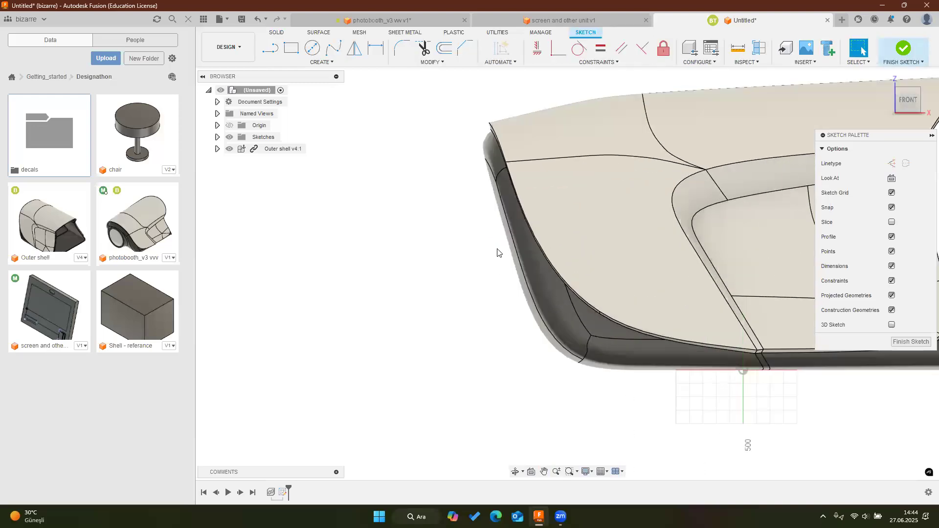
scroll(497, 231, up, 2)
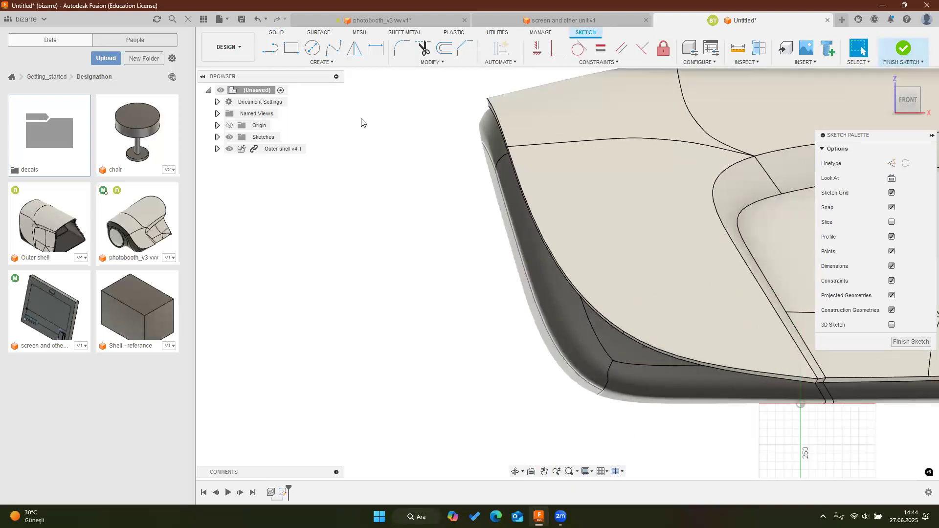
click(270, 52)
Switch back to photobooth_v3 vvv and examine the lower edge of the mirror ring and its joint with the shell
click(496, 25)
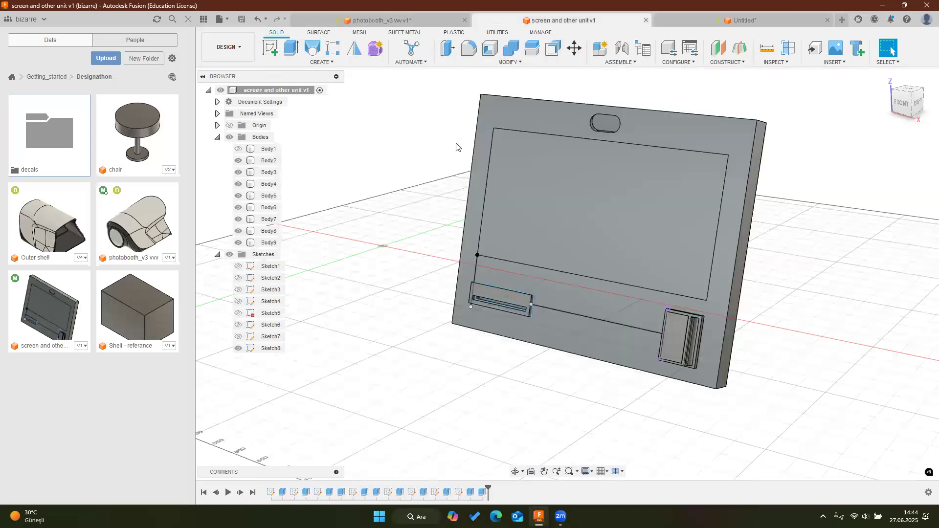
key(ctrl+Tab)
shift+middle_drag(459, 178, 474, 164)
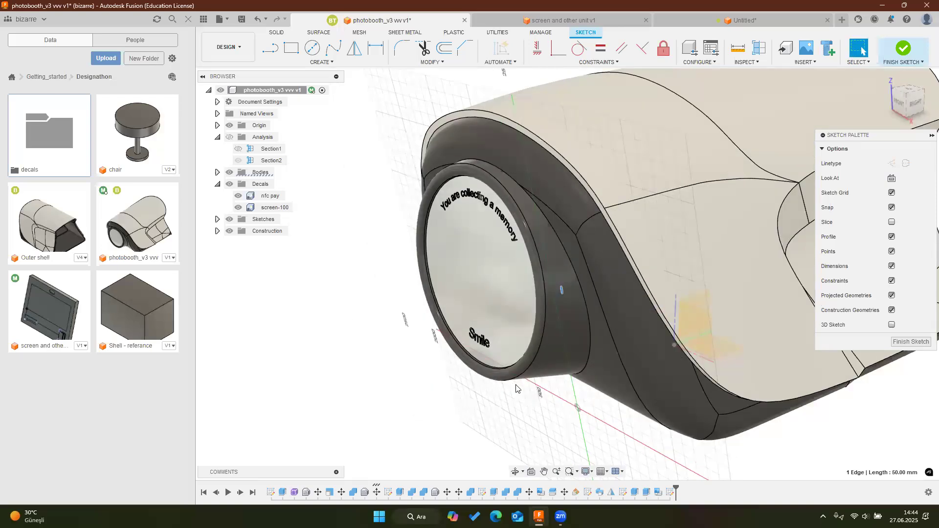
scroll(545, 391, up, 2)
scroll(545, 392, up, 3)
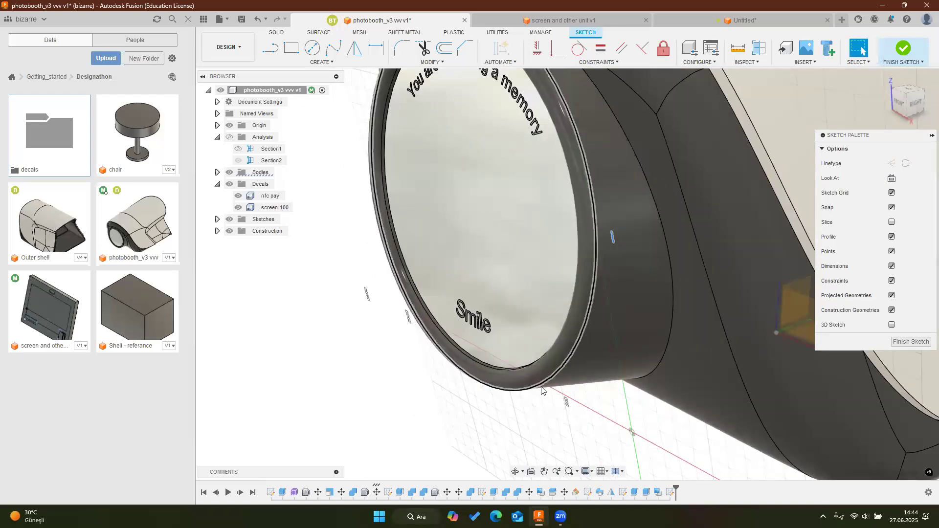
Check the diameter of the mirror ring's outer edge in photobooth_v3 vvv, and return to the untitled design
scroll(575, 338, down, 2)
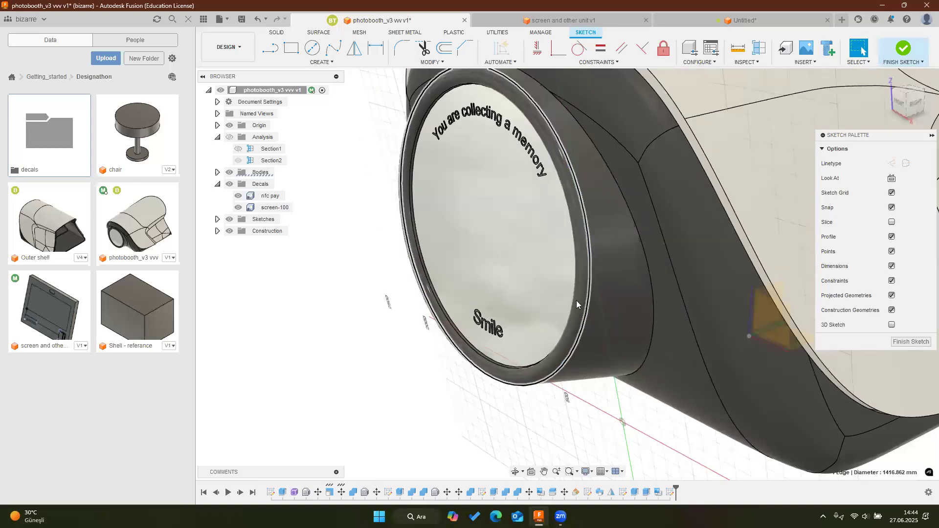
scroll(575, 341, down, 4)
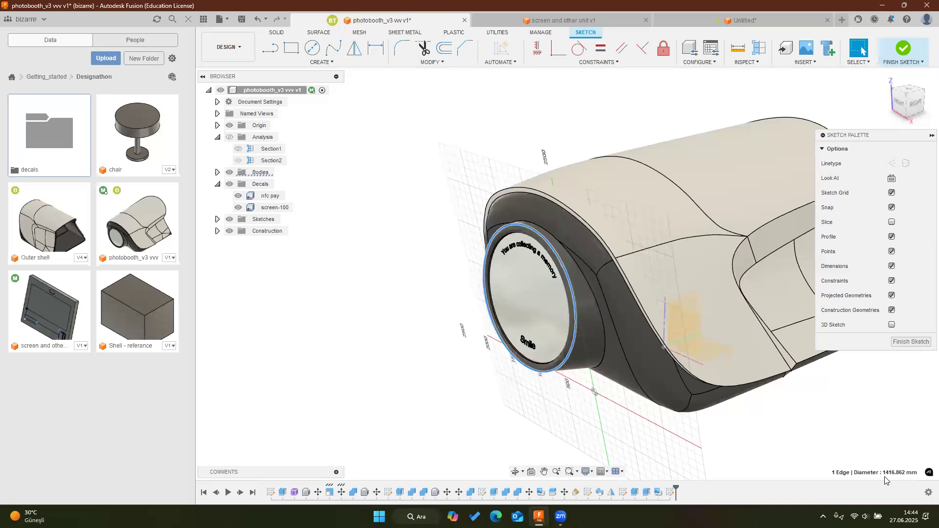
click(704, 20)
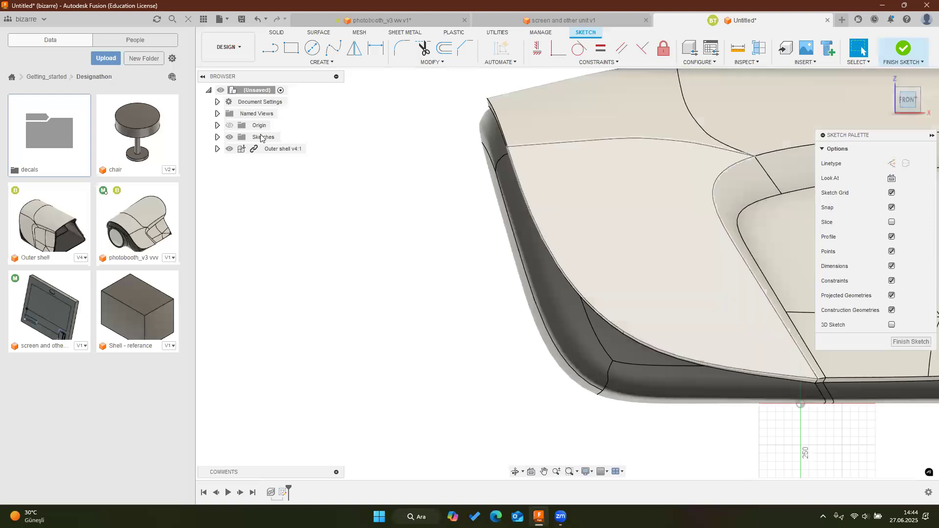
Draw a vertical line 1200 mm long just outside the shell's slanted dark end in the front-plane sketch
click(272, 48)
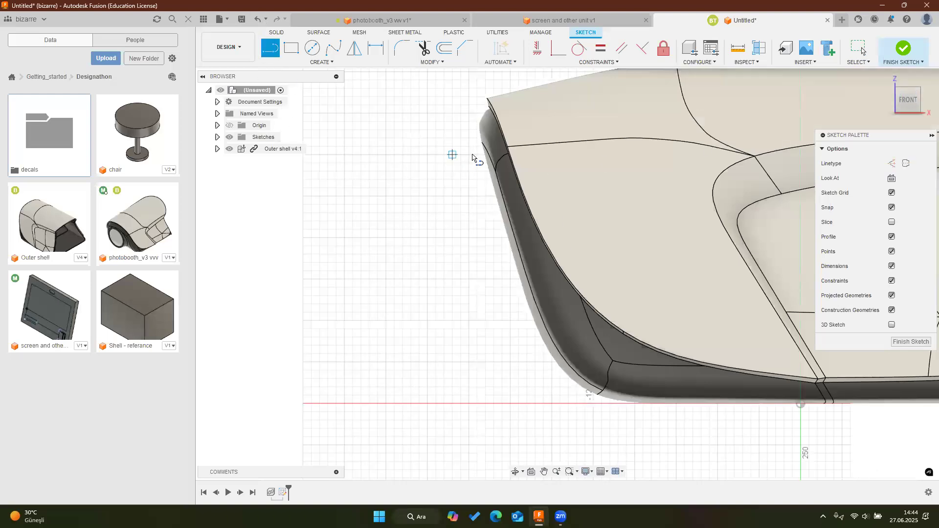
click(469, 148)
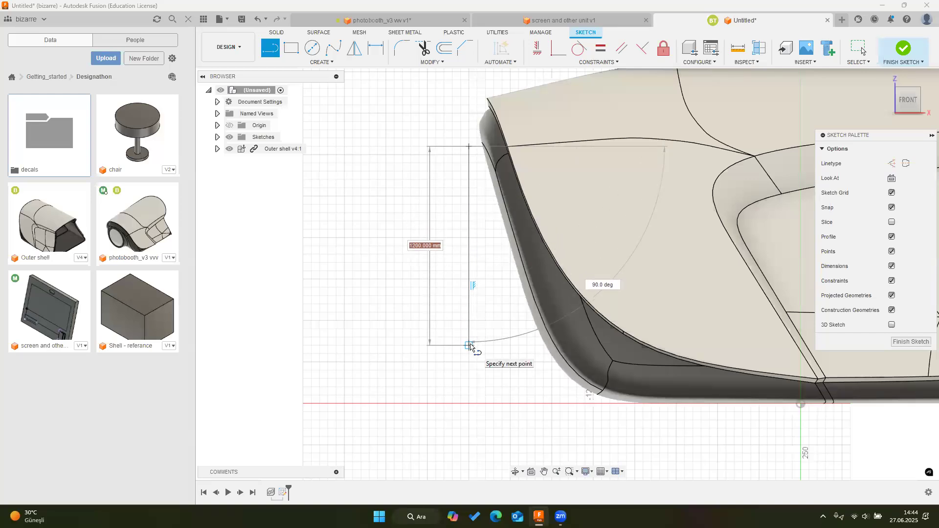
click(469, 346)
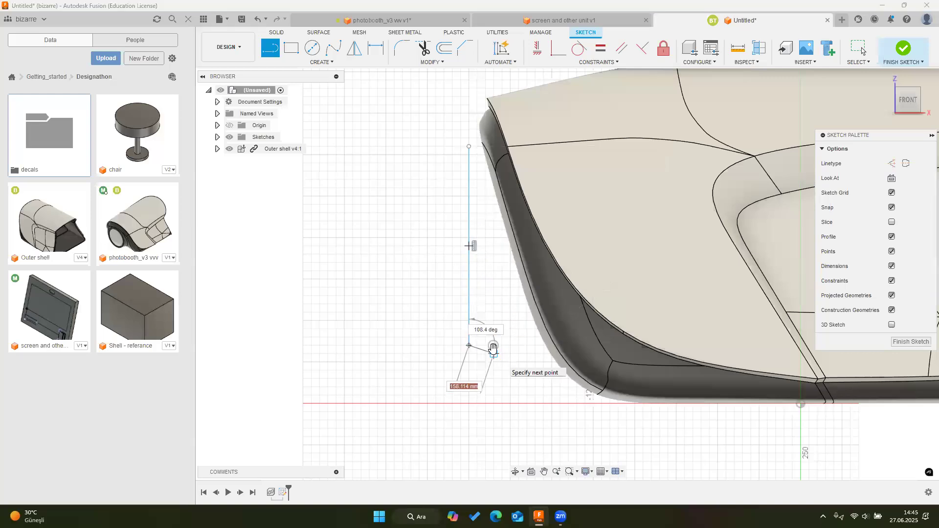
key(Escape)
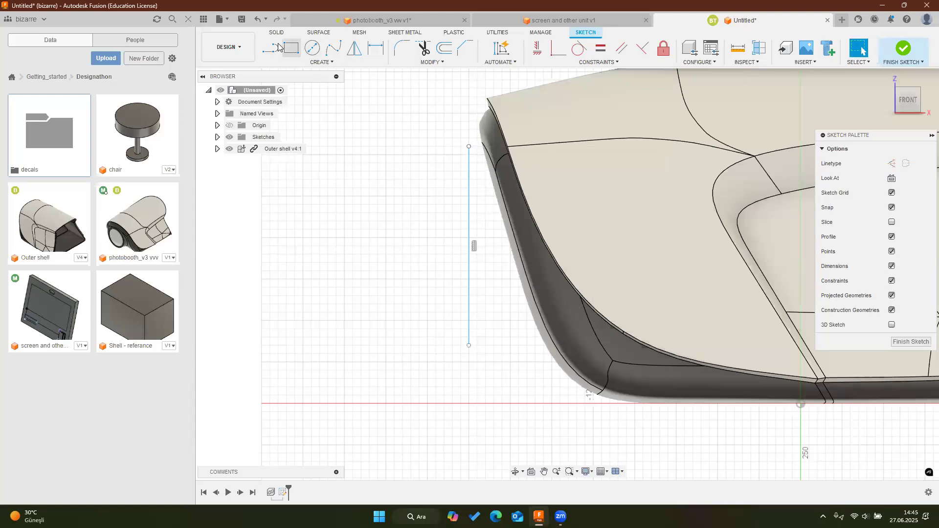
key(Escape)
scroll(545, 268, down, 1)
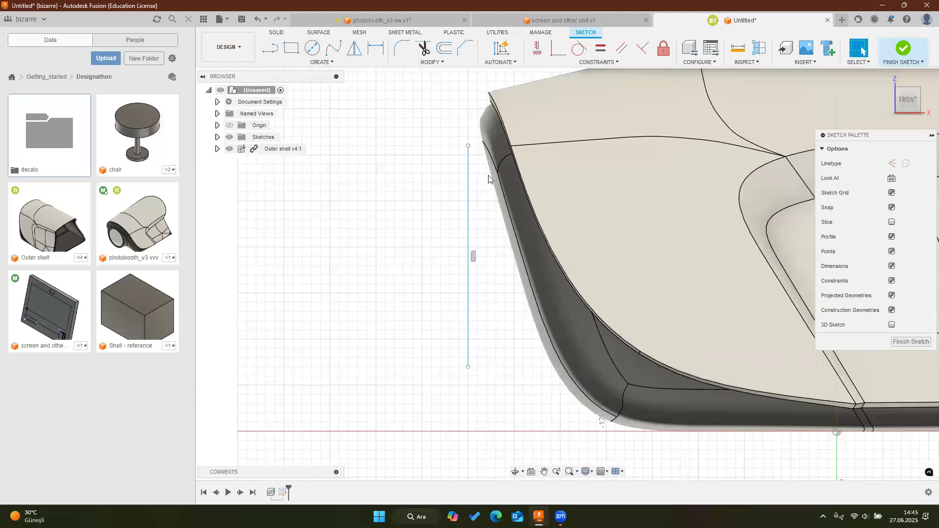
Close the screen and other unit design and return to the sketch in the untitled design
click(548, 23)
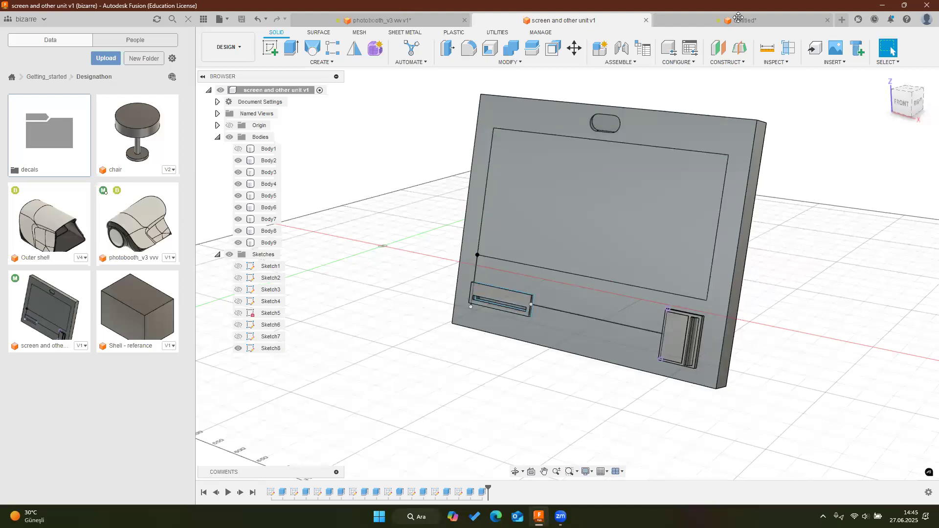
click(359, 21)
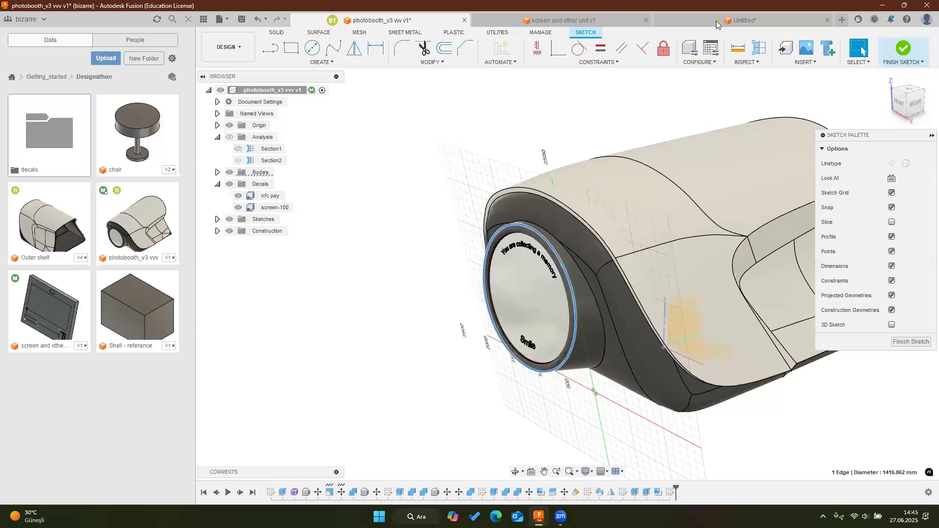
click(629, 20)
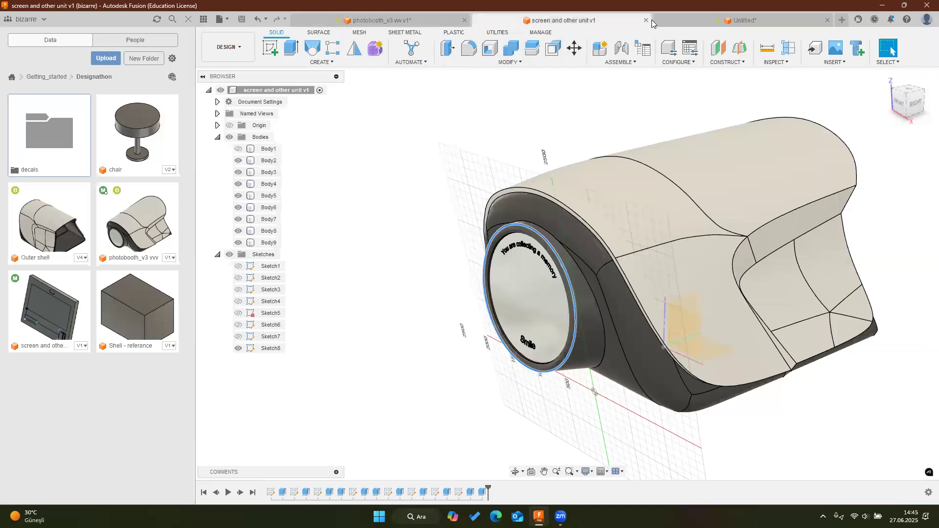
click(666, 22)
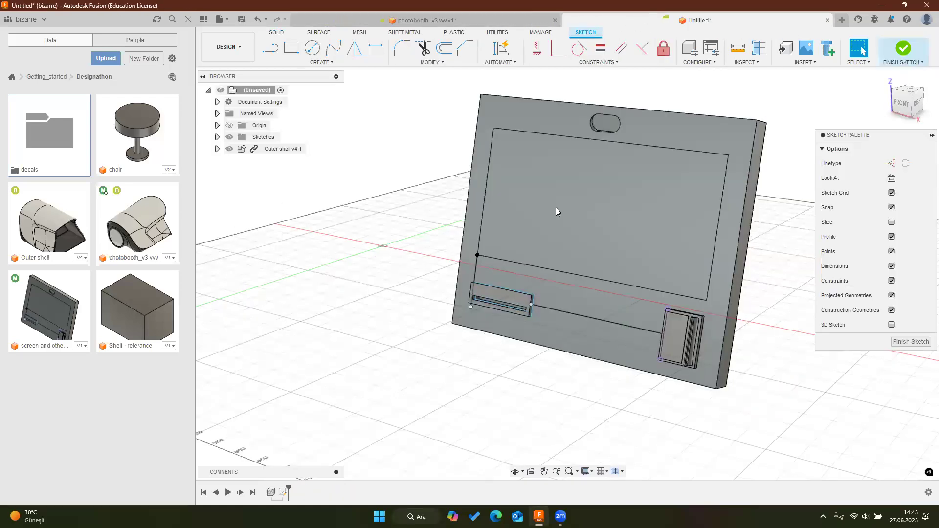
click(514, 17)
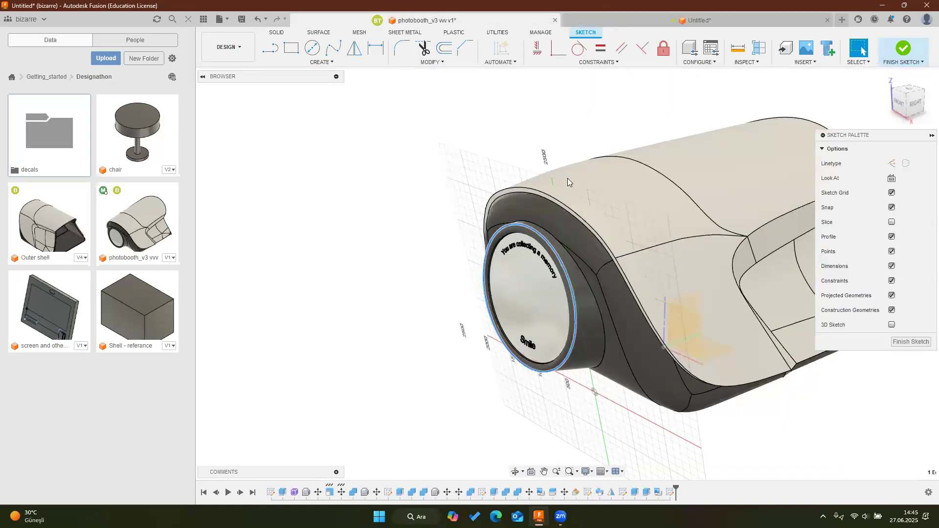
click(614, 19)
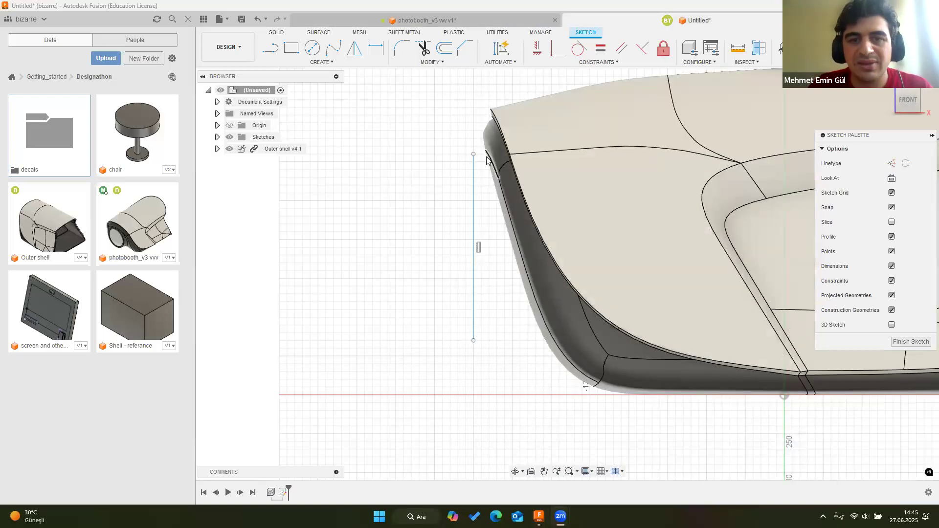
Examine the mirror unit's side profile and its taper toward the shell in photobooth_v3 vvv, and return to the untitled design
scroll(487, 158, up, 3)
middle_drag(499, 149, 420, 140)
click(270, 48)
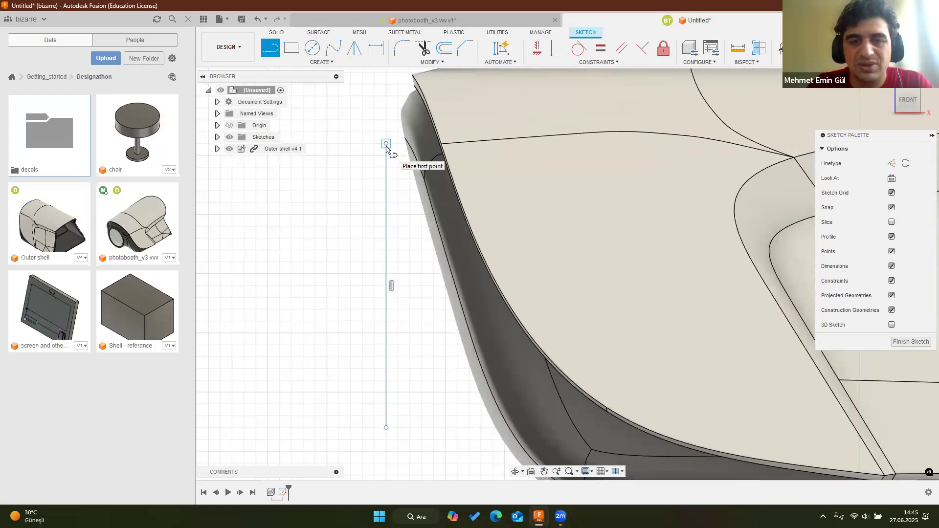
click(449, 19)
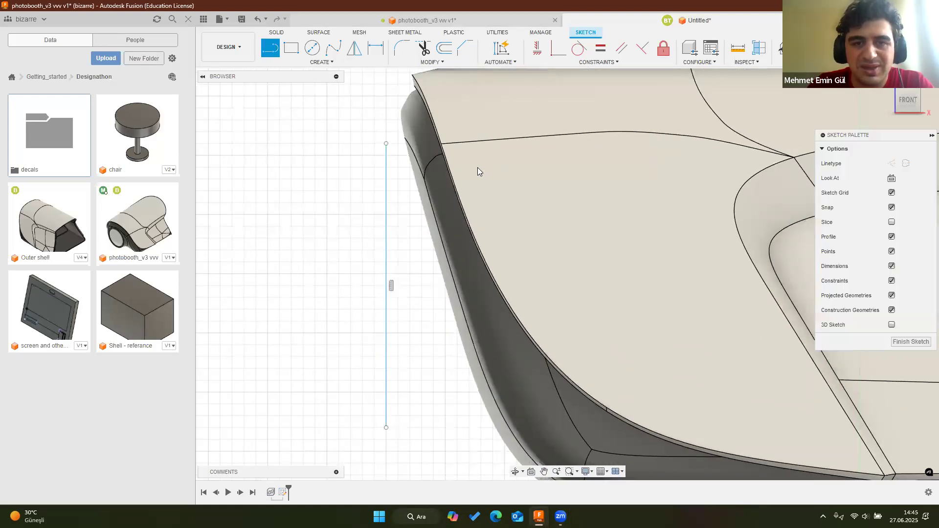
scroll(510, 307, up, 8)
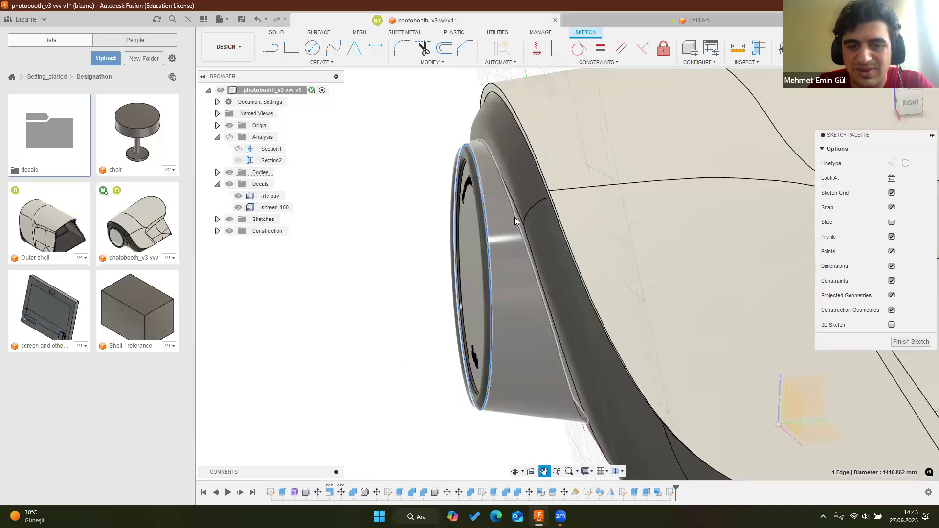
shift+middle_drag(509, 307, 452, 341)
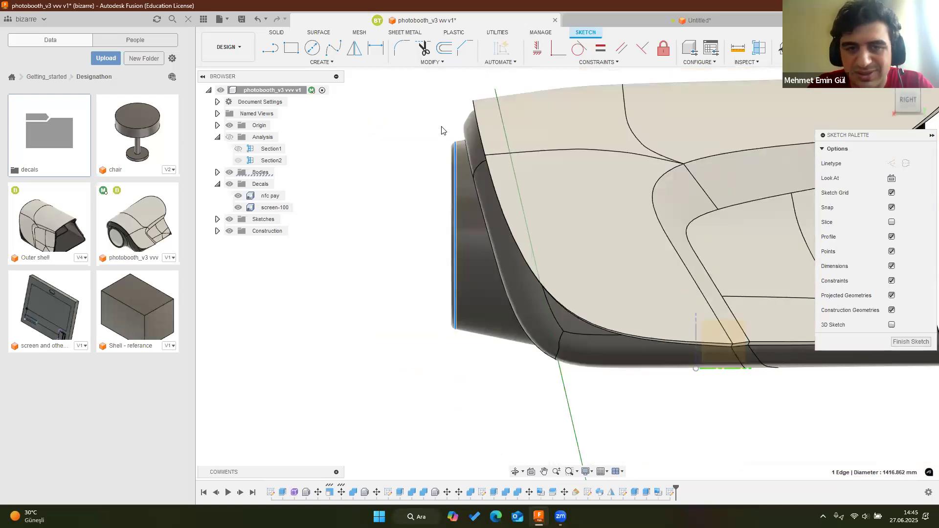
click(646, 18)
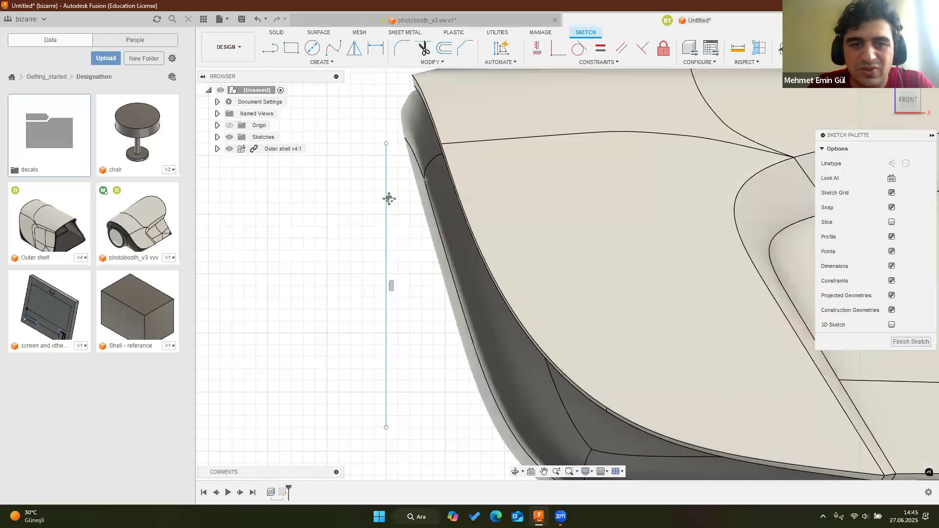
Draw a slightly rising line from the upper end of the vertical line inward across the shell
key(l)
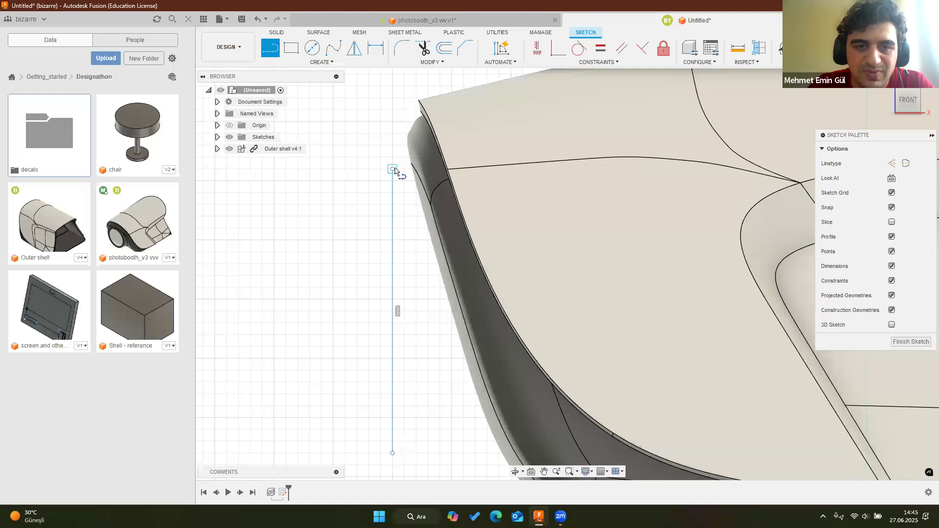
click(393, 170)
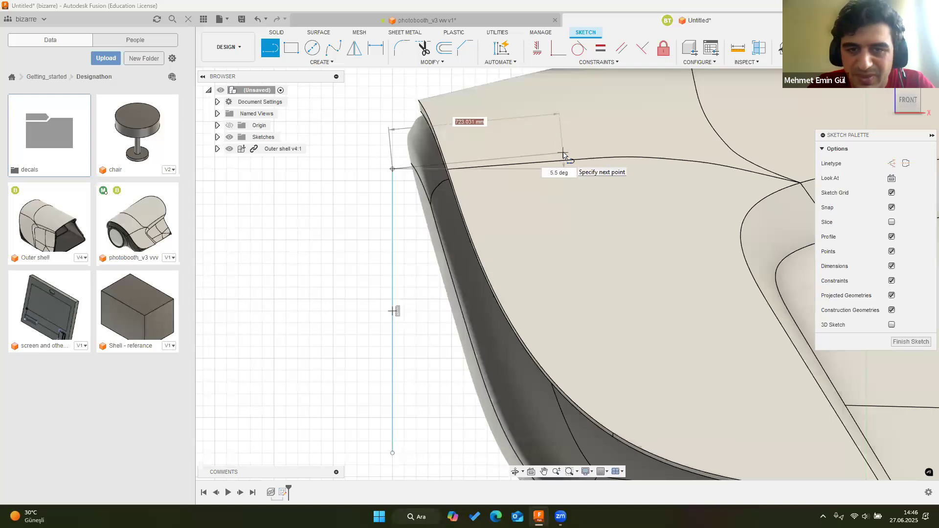
click(665, 140)
click(666, 116)
Draw a horizontal line 1300 mm long from the midpoint of the vertical line into the shell
middle_drag(412, 236, 383, 177)
scroll(384, 171, down, 2)
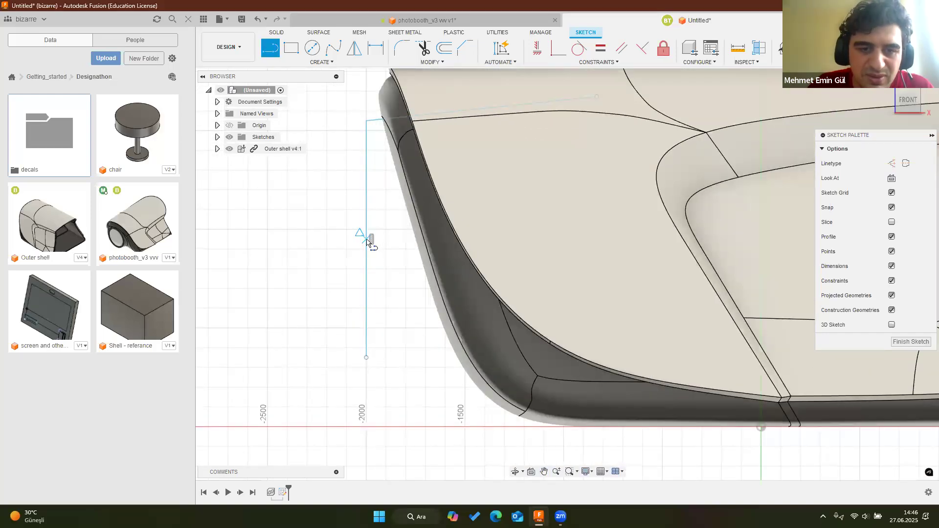
click(369, 240)
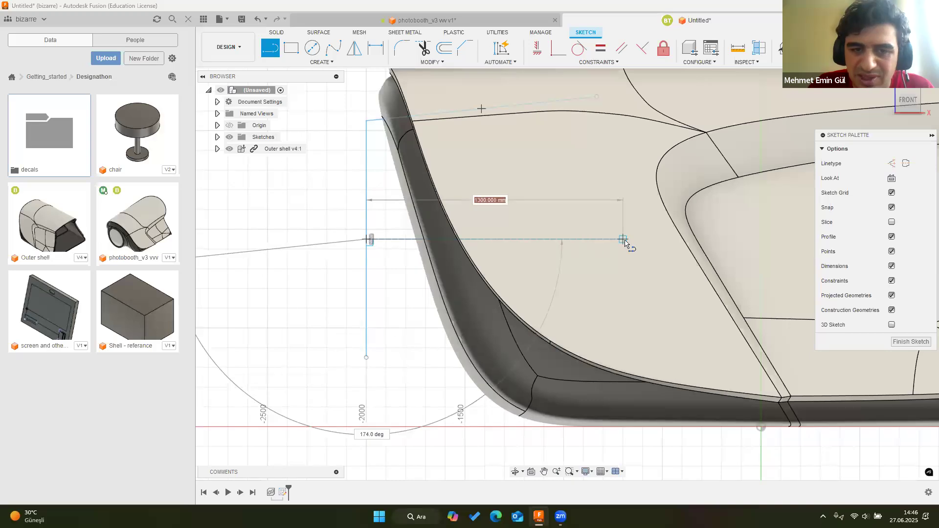
click(622, 240)
key(Escape)
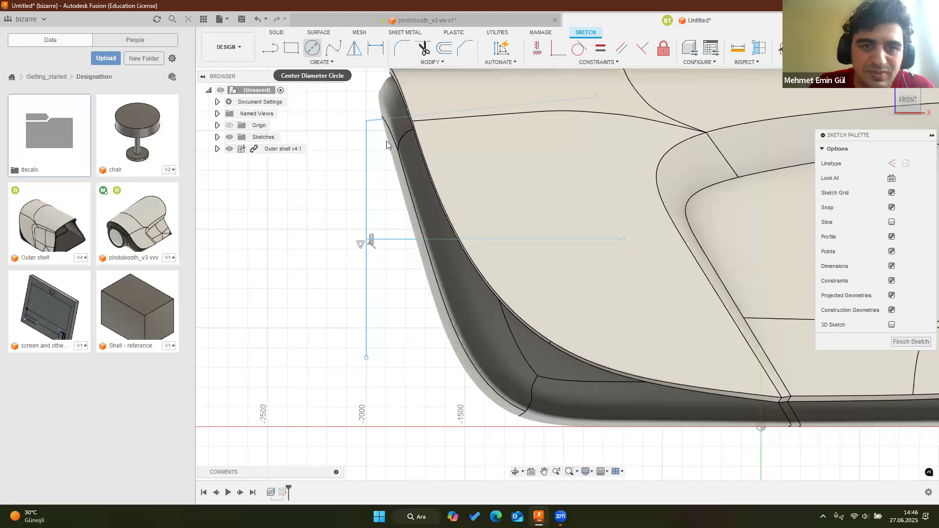
Examine the rounded profile of the mirror ring and its inner edge in photobooth_v3 vvv, and switch back to the untitled design
scroll(371, 254, up, 3)
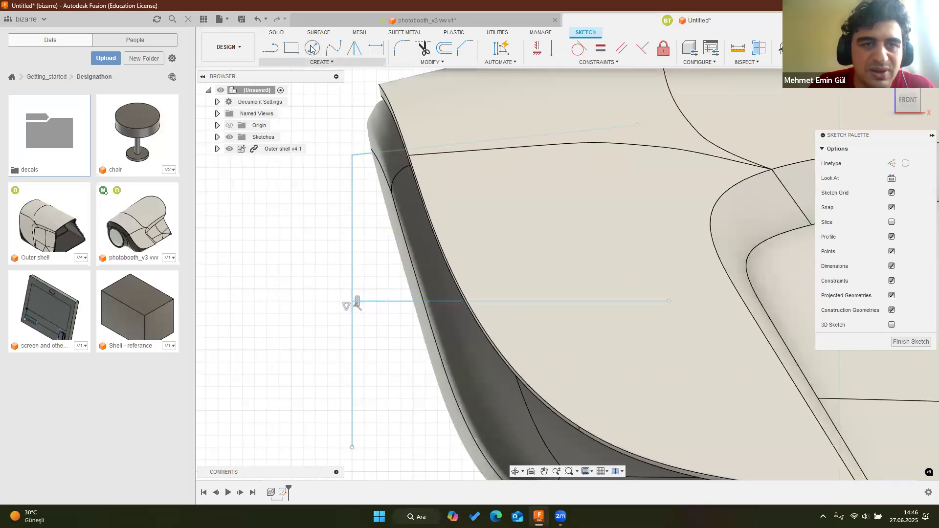
click(423, 20)
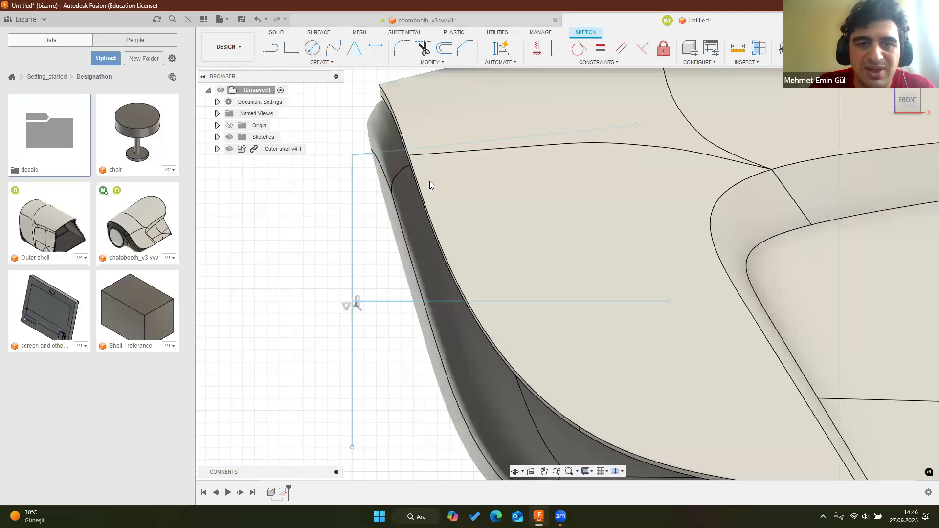
shift+middle_drag(461, 161, 506, 274)
scroll(443, 180, up, 1)
scroll(405, 192, up, 5)
scroll(404, 192, down, 5)
shift+middle_drag(553, 129, 463, 154)
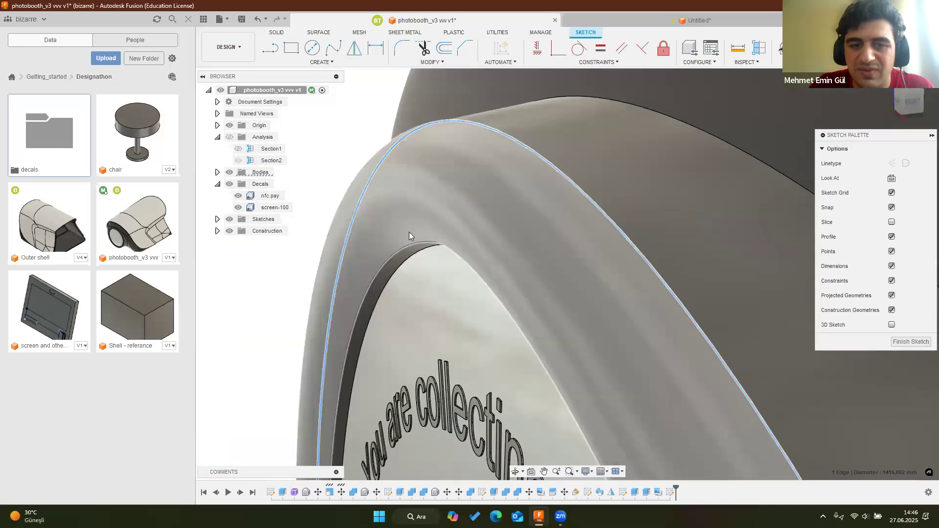
shift+middle_drag(419, 241, 490, 133)
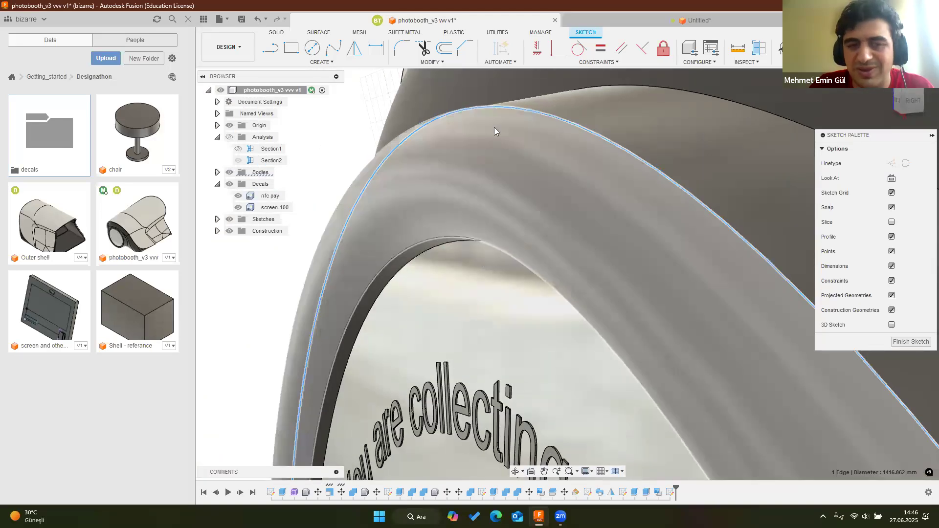
shift+middle_drag(428, 240, 484, 293)
scroll(487, 225, down, 8)
key(ctrl+Tab)
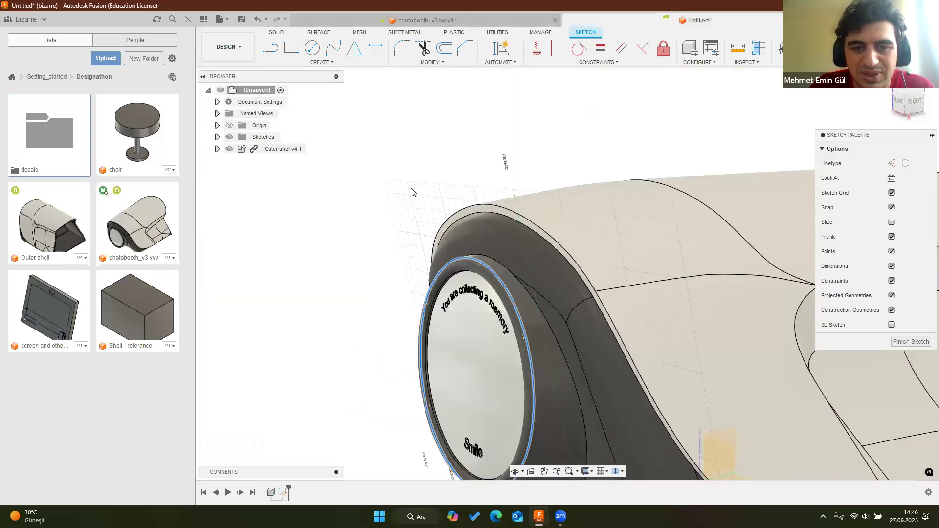
Draw a small 2-Point Circle on the vertical line, starting at its upper end where the slanted line begins
scroll(355, 163, up, 6)
scroll(355, 163, up, 2)
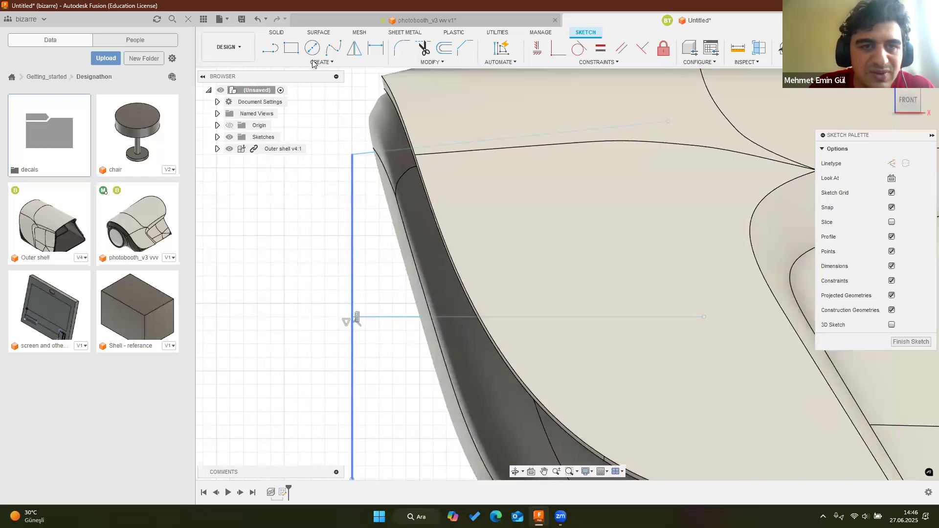
click(323, 63)
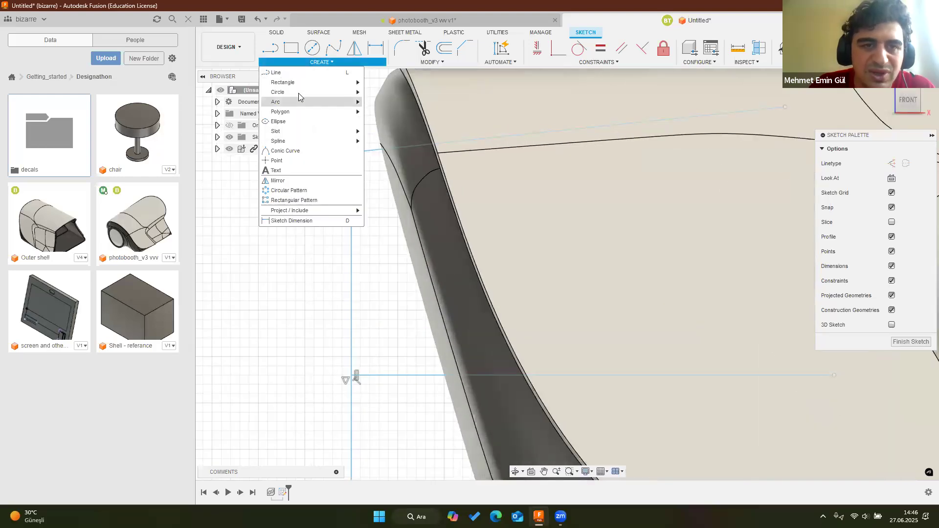
mouse_move(314, 95)
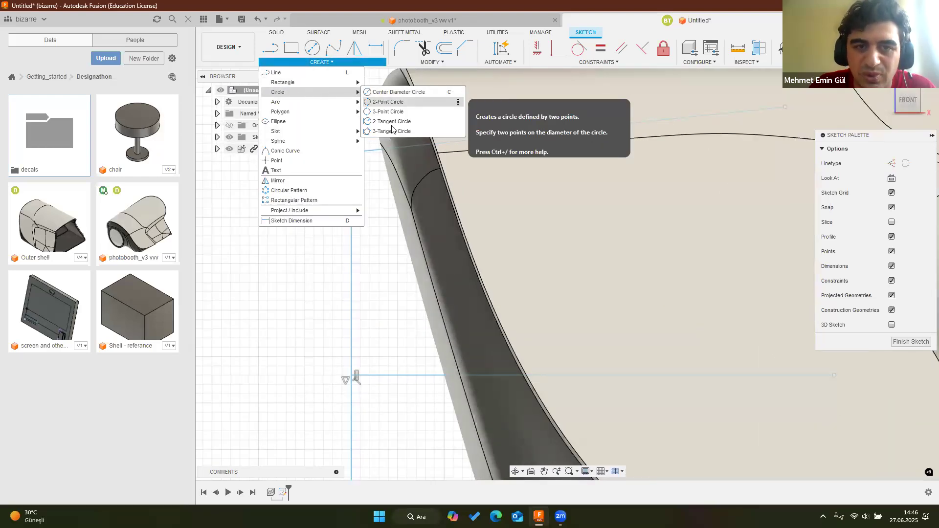
click(391, 102)
click(352, 154)
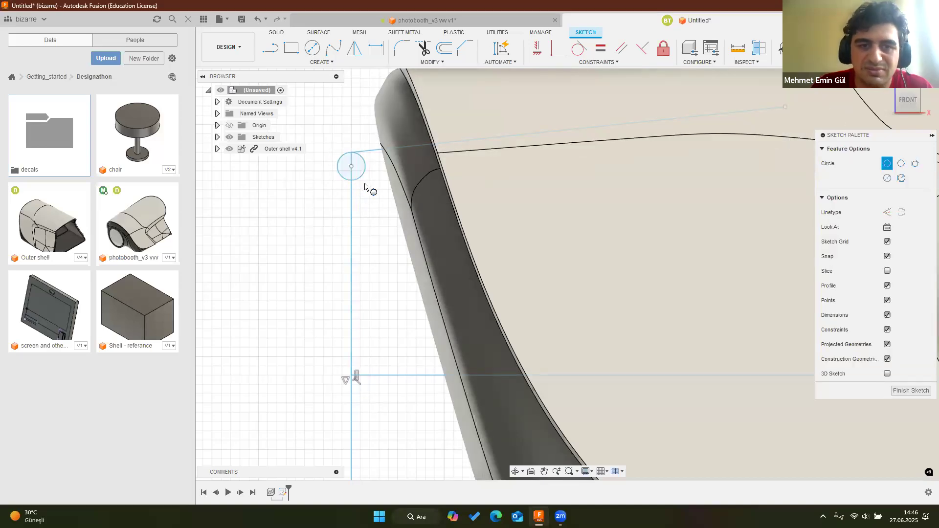
scroll(355, 176, down, 5)
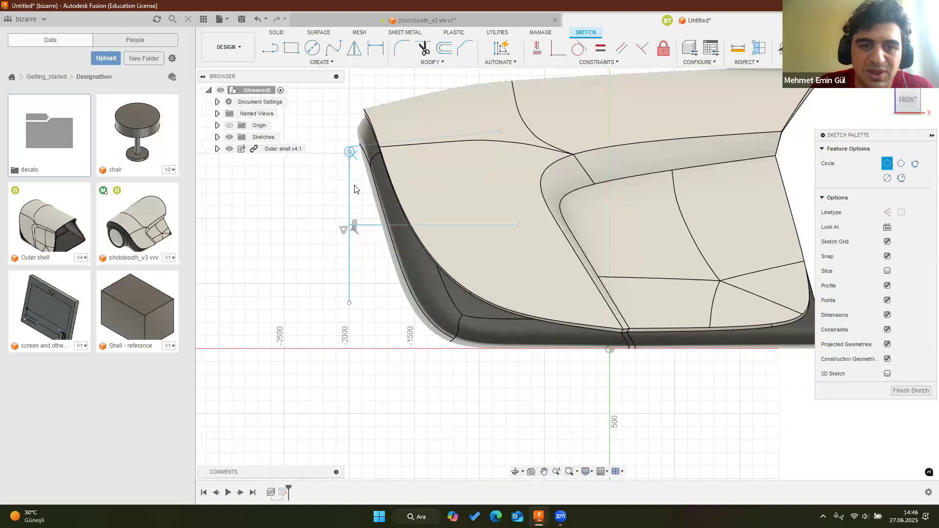
scroll(361, 166, up, 8)
click(360, 164)
scroll(361, 163, up, 5)
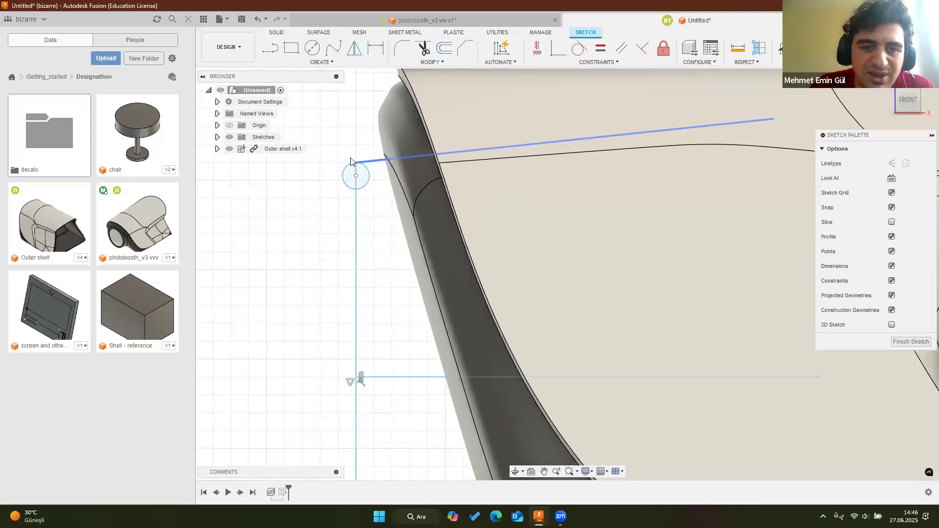
Try to make the slanted line tangent to the small circle with a Tangent constraint
click(359, 164)
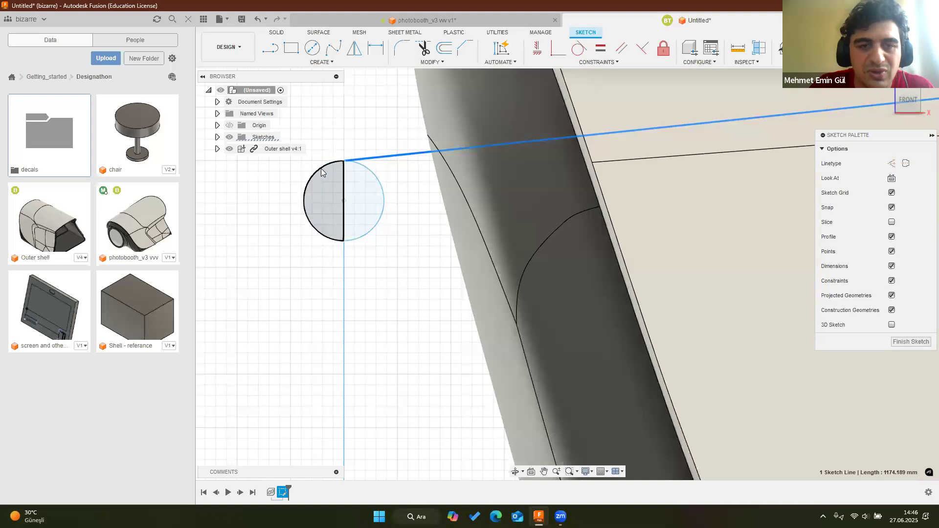
click(414, 172)
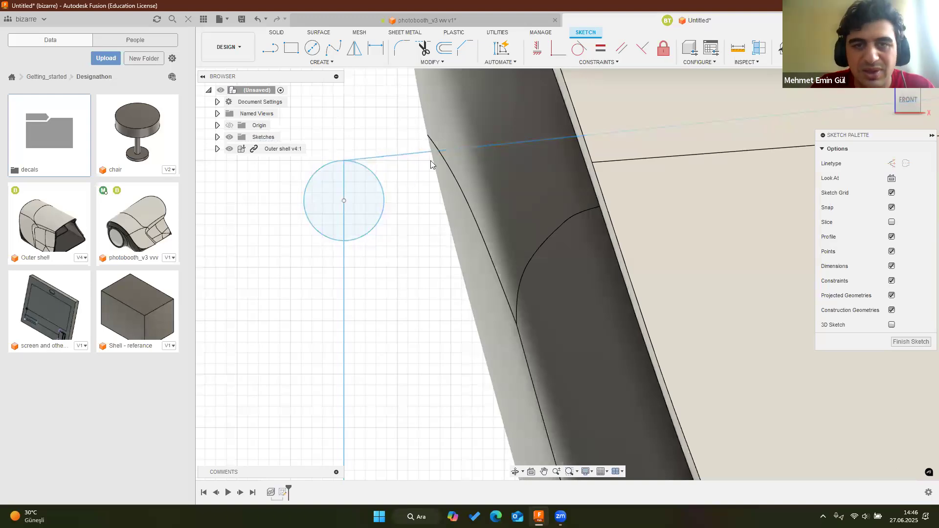
click(585, 52)
click(391, 156)
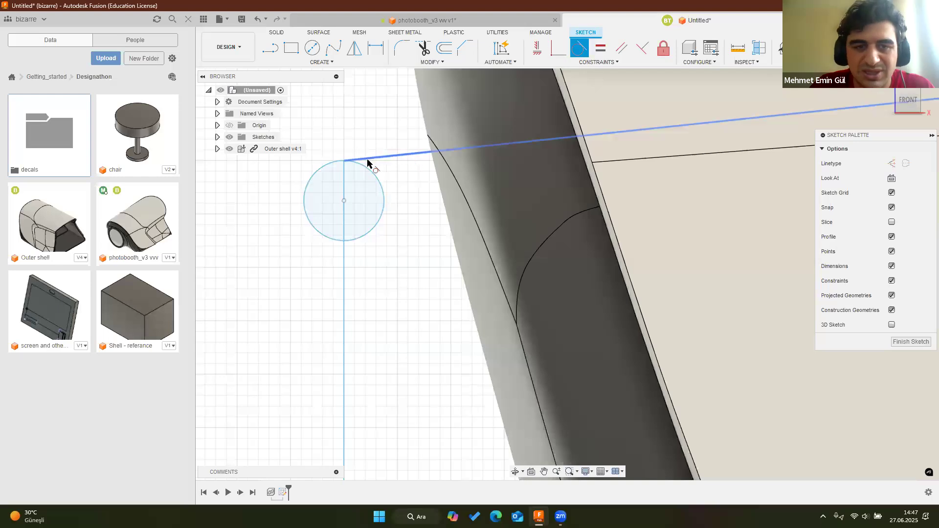
click(325, 169)
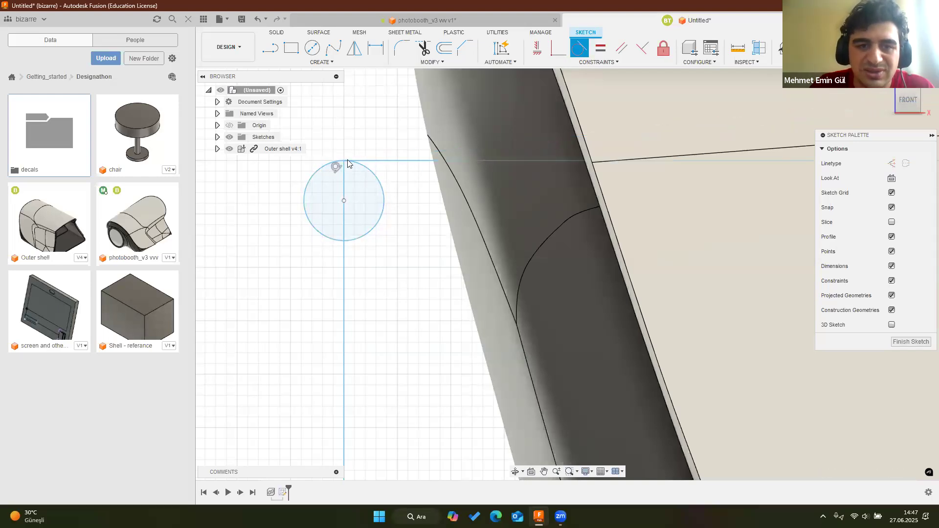
key(Escape)
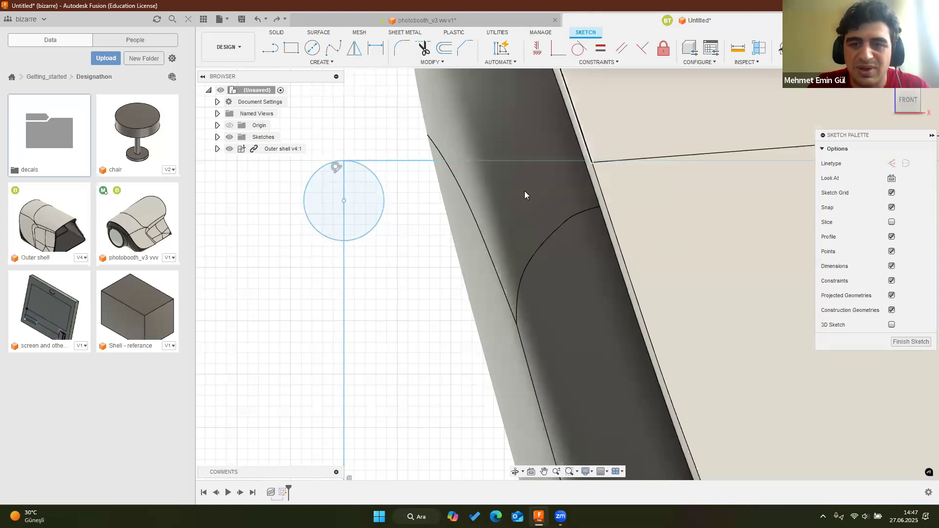
Delete the long line that runs from the top of the small circle across the shell
scroll(571, 196, up, 3)
scroll(561, 193, down, 5)
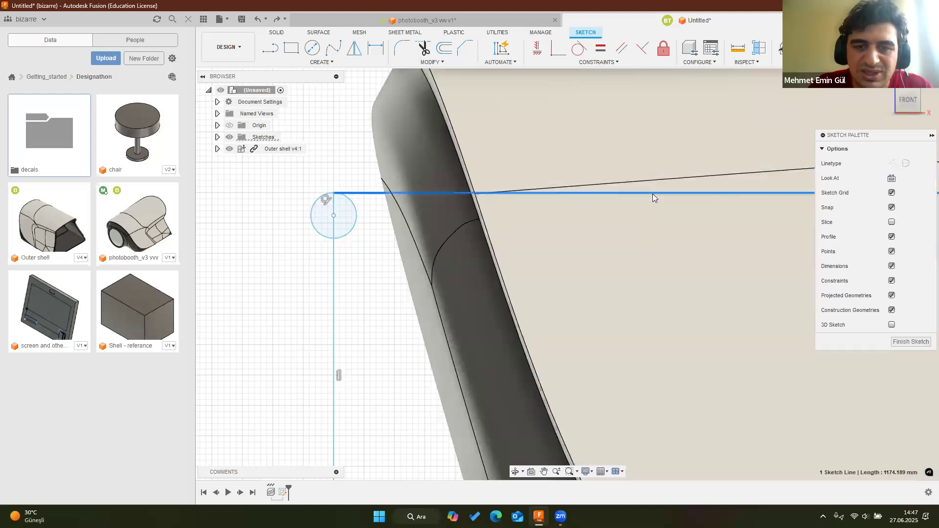
scroll(711, 202, down, 4)
click(696, 188)
click(693, 156)
scroll(353, 191, up, 5)
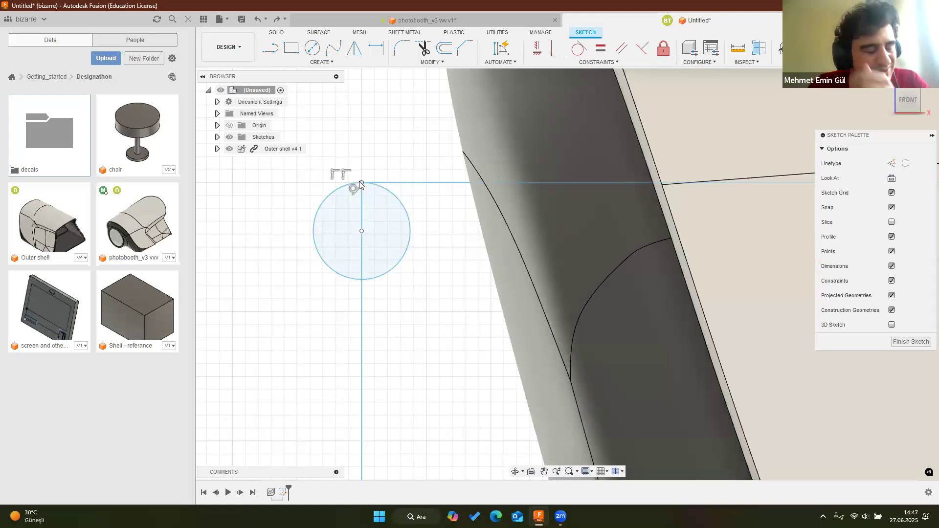
click(413, 184)
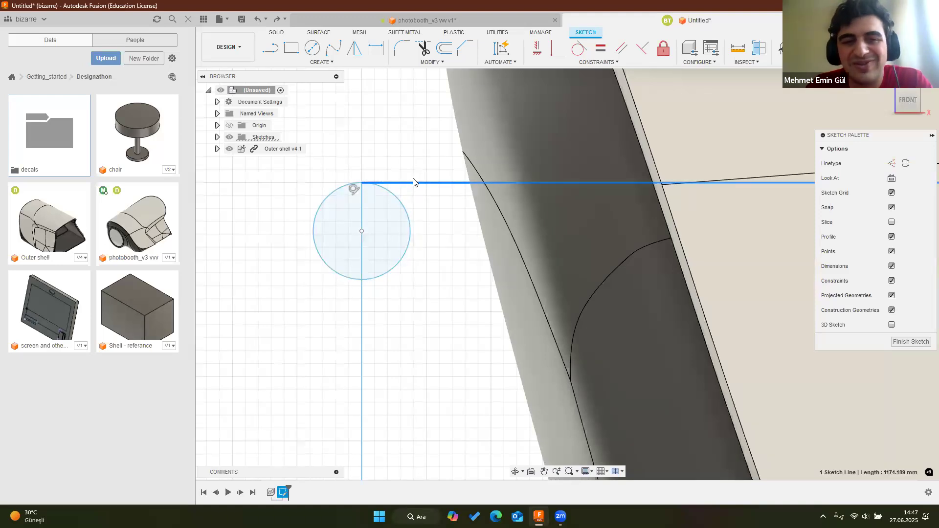
key(Delete)
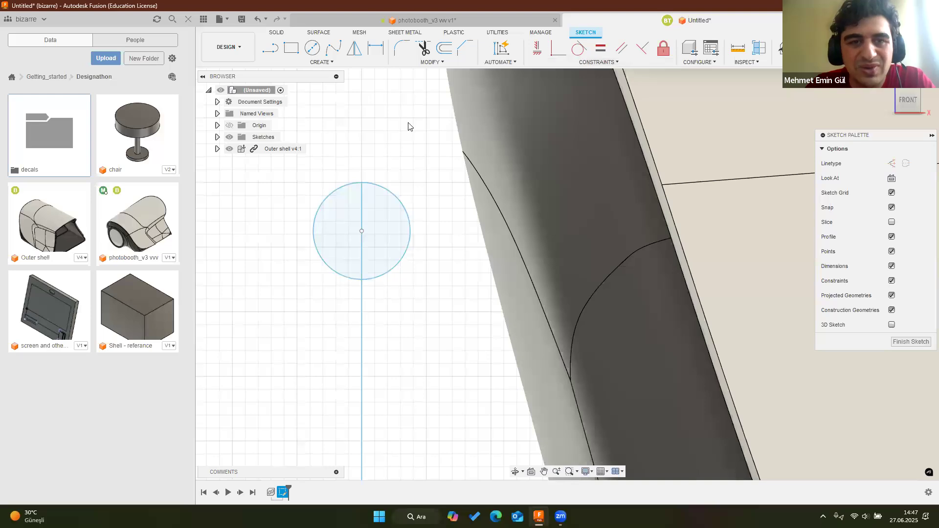
Draw a line tangent to the small circle from its upper outer side, rising at about 17° inward across the shell
click(269, 48)
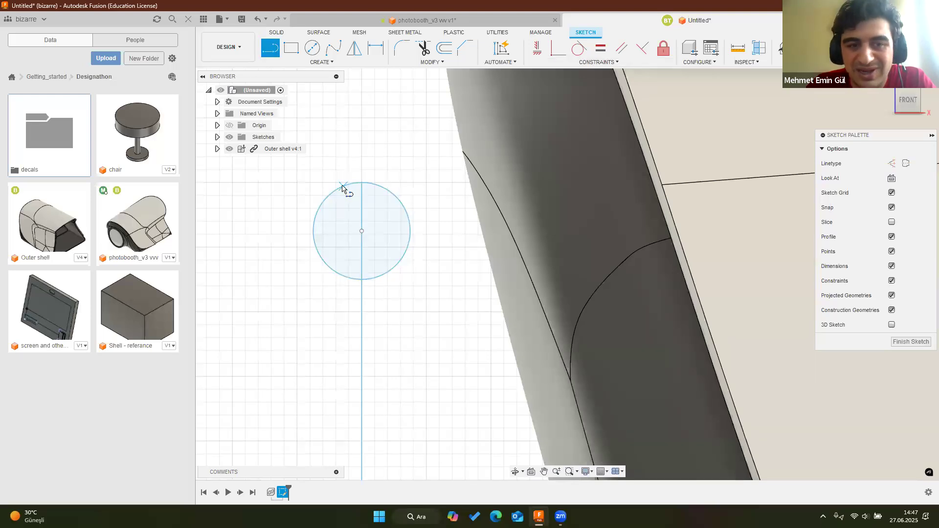
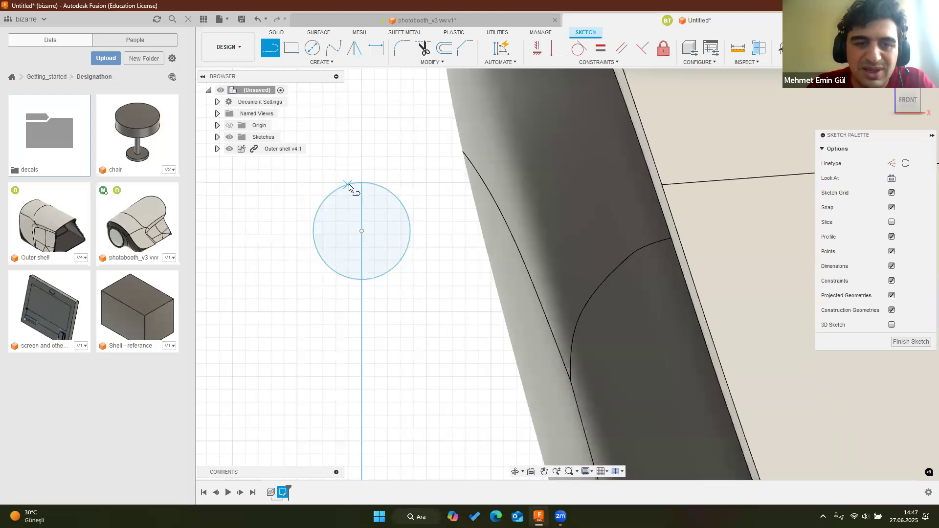
click(348, 186)
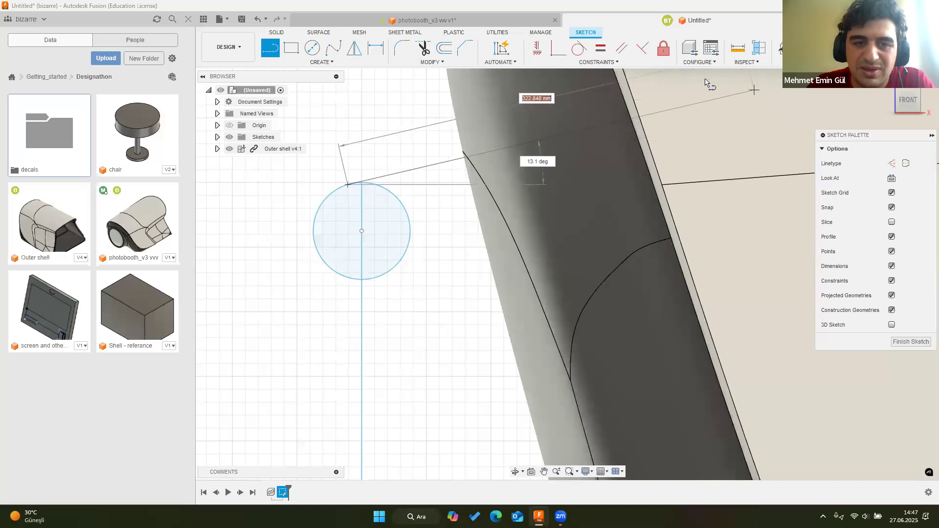
scroll(725, 86, down, 2)
middle_drag(726, 86, 614, 171)
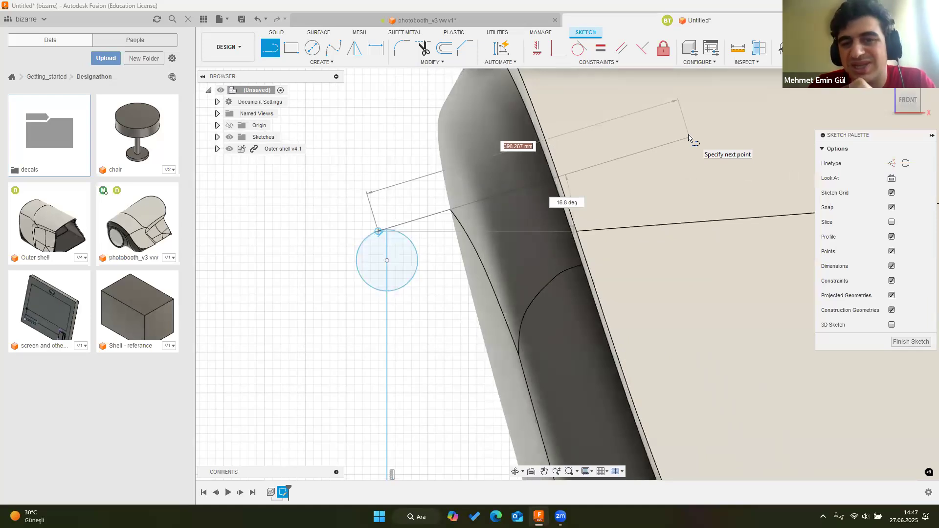
scroll(689, 137, down, 5)
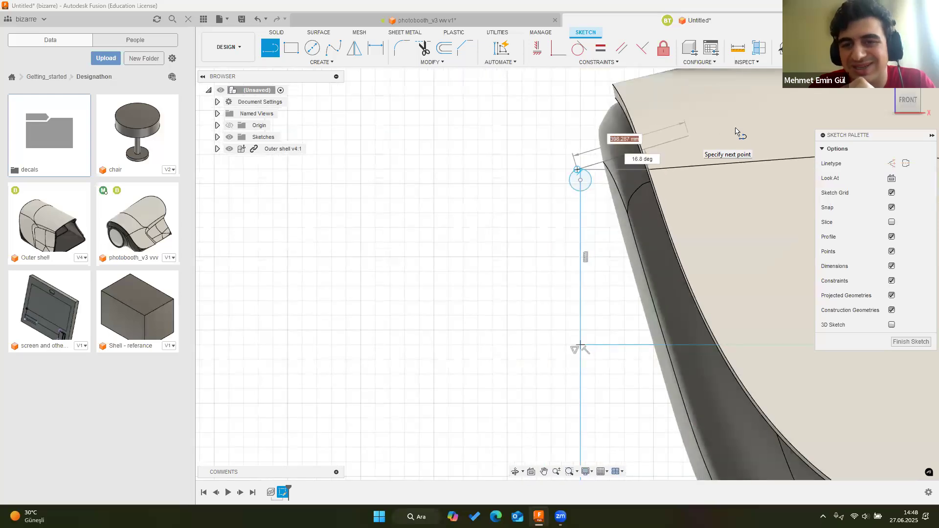
scroll(775, 118, down, 4)
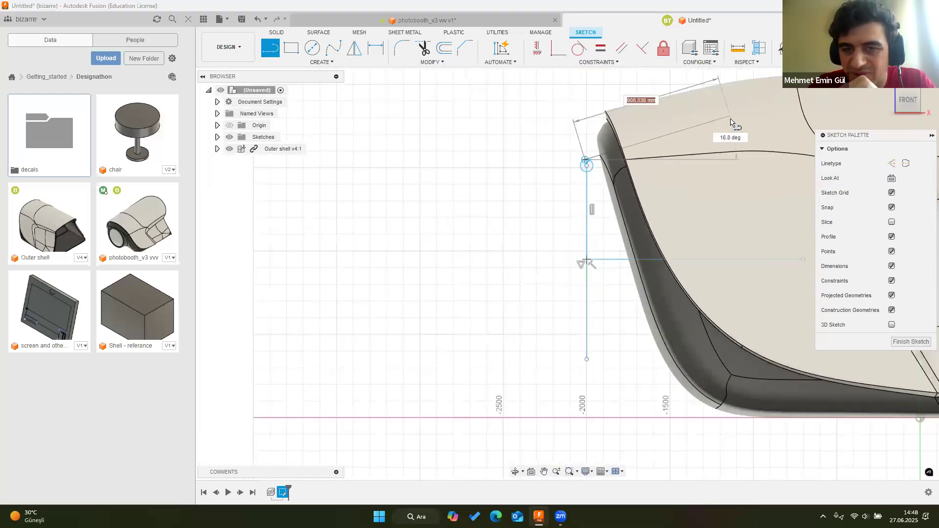
click(734, 116)
click(727, 93)
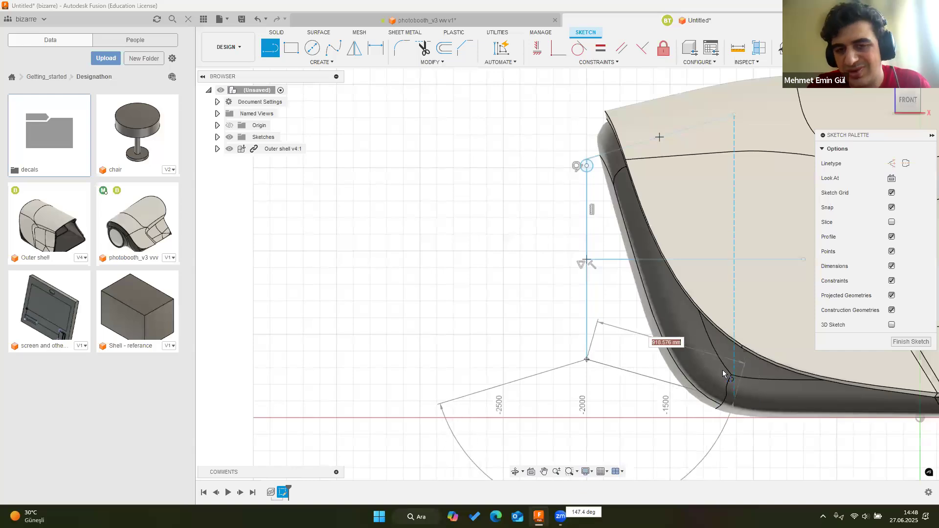
key(Escape)
Trim away the inner half of the small circle and the section of the vertical line inside it
shift+middle_drag(622, 199, 904, 104)
click(909, 103)
scroll(594, 146, up, 5)
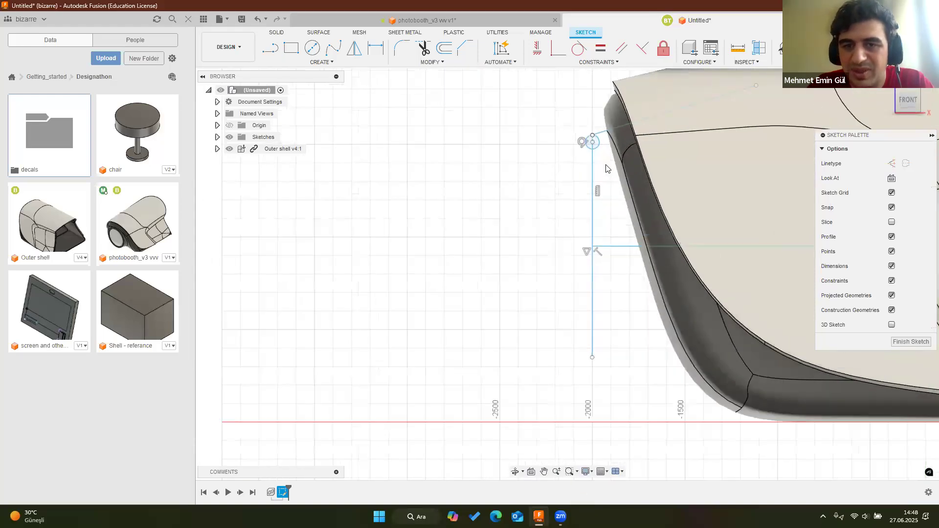
scroll(572, 226, up, 6)
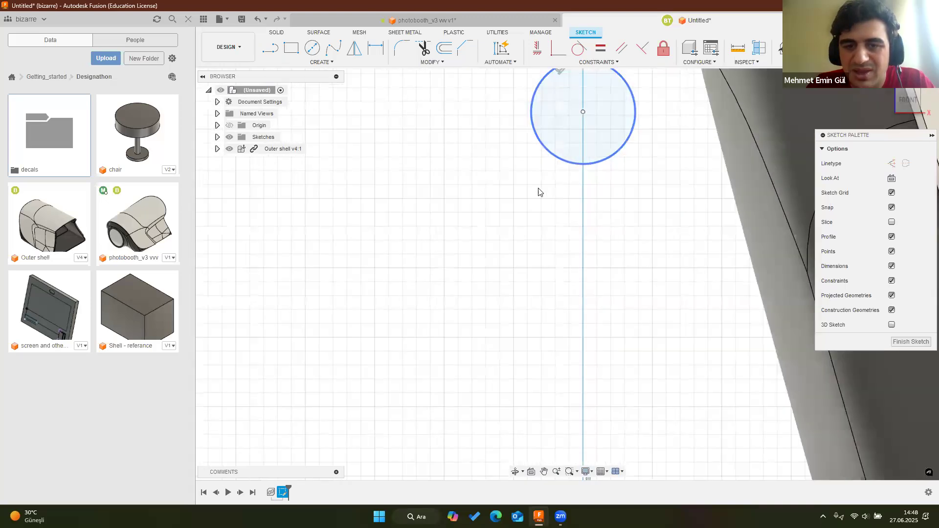
middle_drag(559, 203, 551, 250)
scroll(552, 214, down, 4)
mouse_move(501, 181)
middle_down()
mouse_move(493, 175)
mouse_move(450, 227)
mouse_move(365, 184)
middle_up()
scroll(414, 113, down, 2)
scroll(465, 164, up, 3)
middle_drag(425, 146, 415, 202)
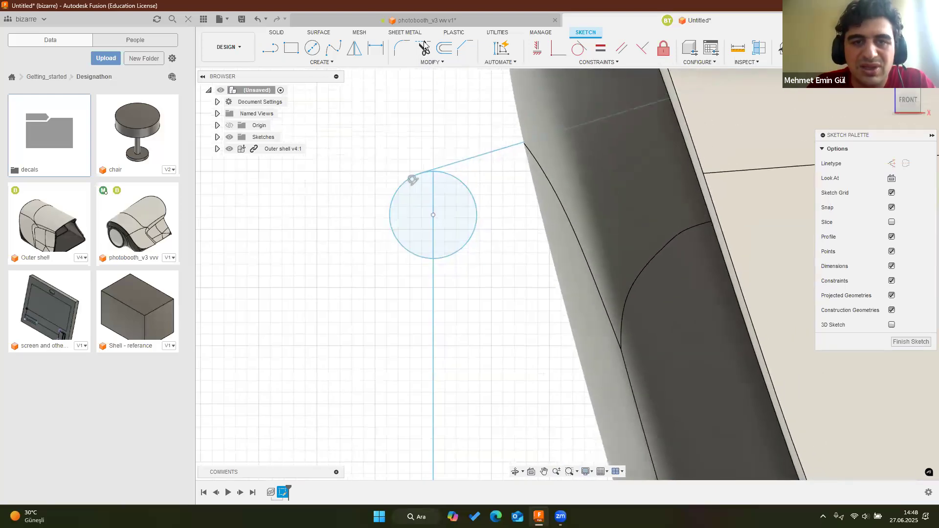
key(t)
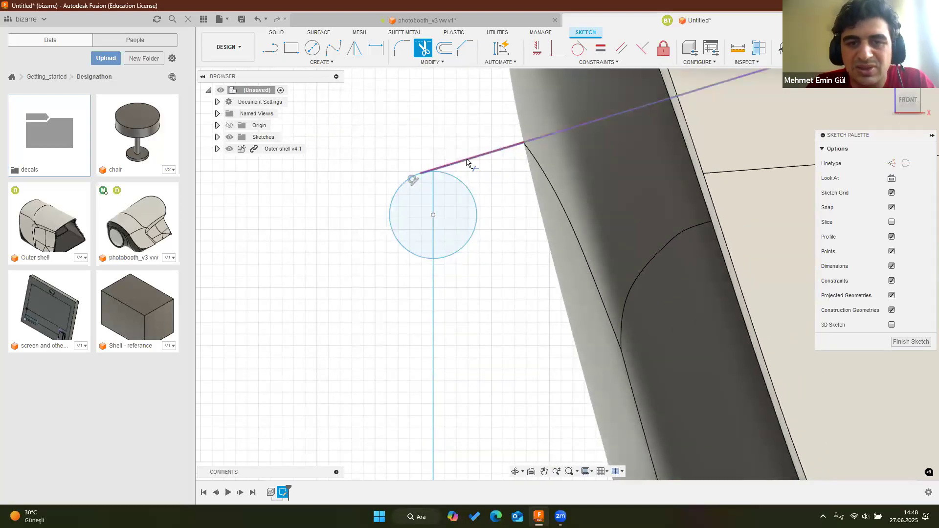
scroll(473, 160, down, 2)
scroll(474, 160, down, 2)
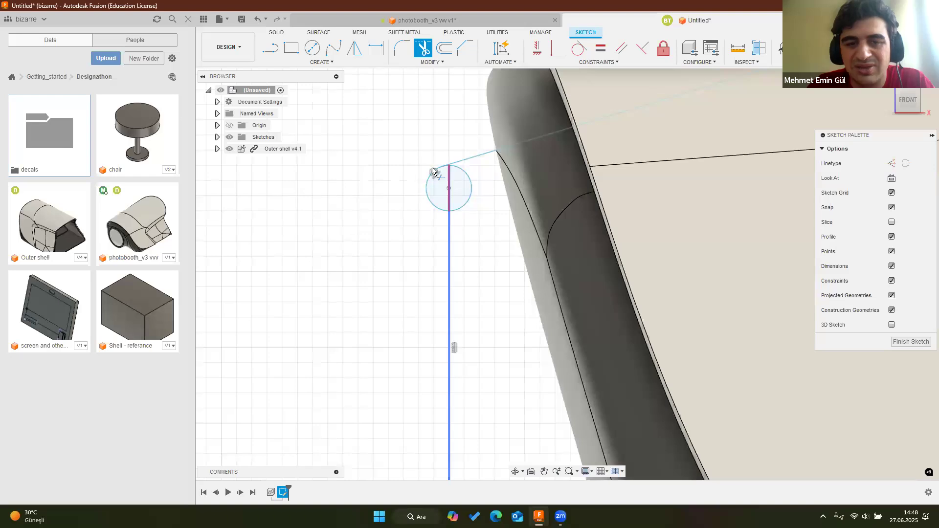
scroll(431, 169, down, 2)
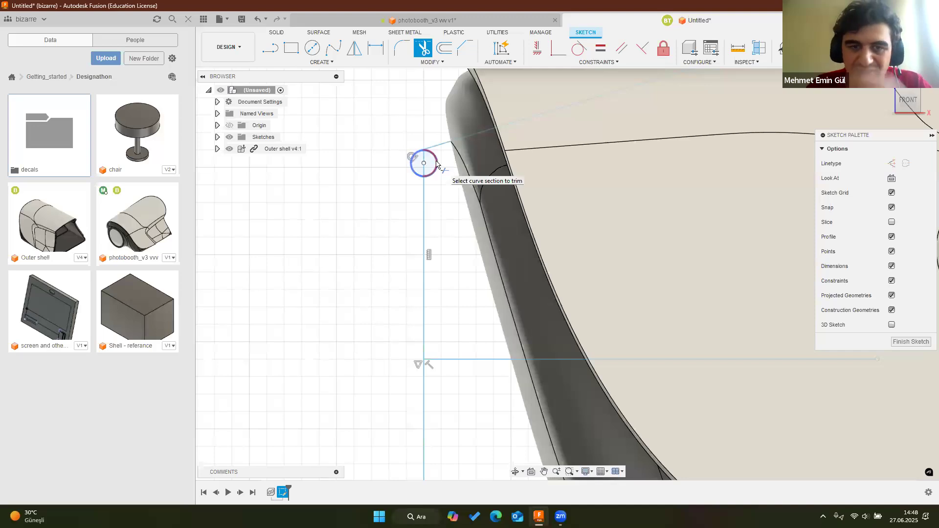
scroll(437, 164, up, 4)
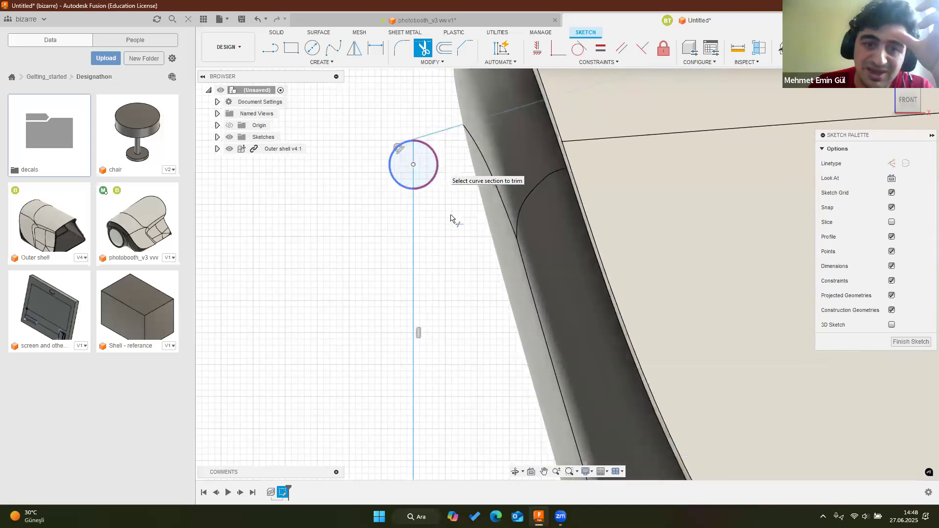
click(451, 217)
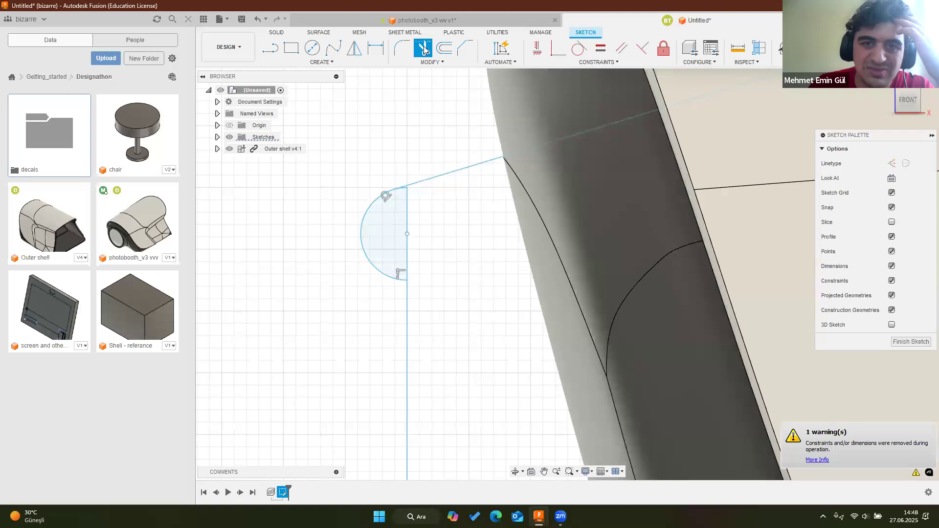
click(413, 253)
Trim the short arc stub beyond the tangent point and the part of the vertical line below the horizontal line
scroll(405, 189, up, 5)
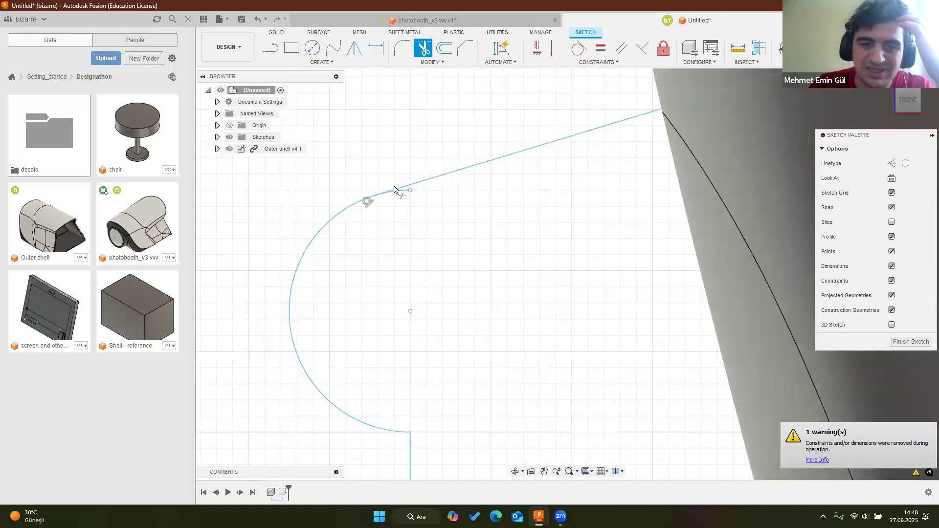
scroll(405, 195, up, 2)
scroll(428, 225, up, 2)
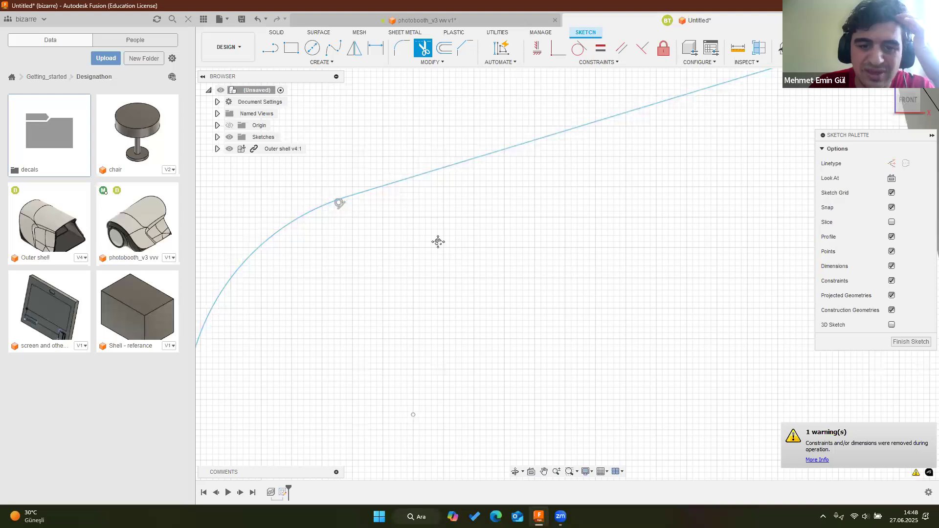
scroll(411, 225, down, 6)
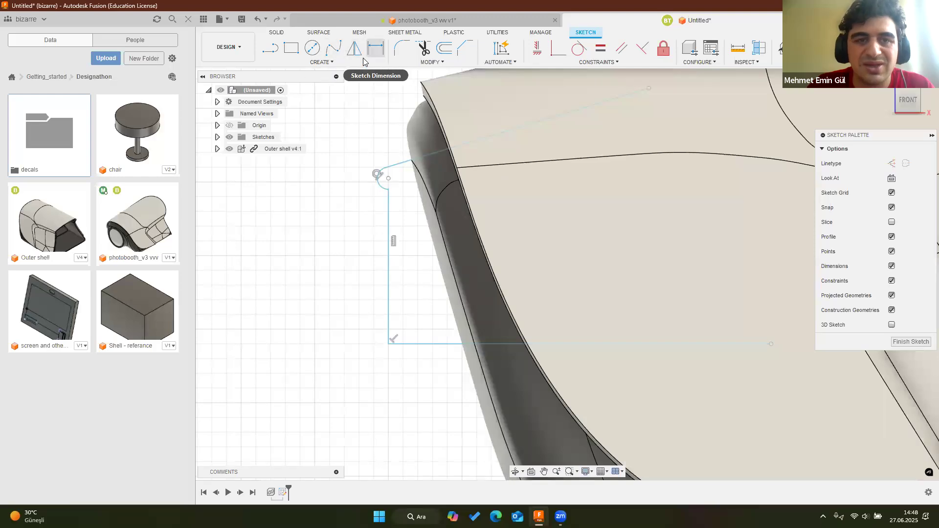
Offset the vertical line, the rounded arc and the slanted line inward by 15 mm
click(443, 47)
click(389, 209)
click(377, 182)
click(394, 166)
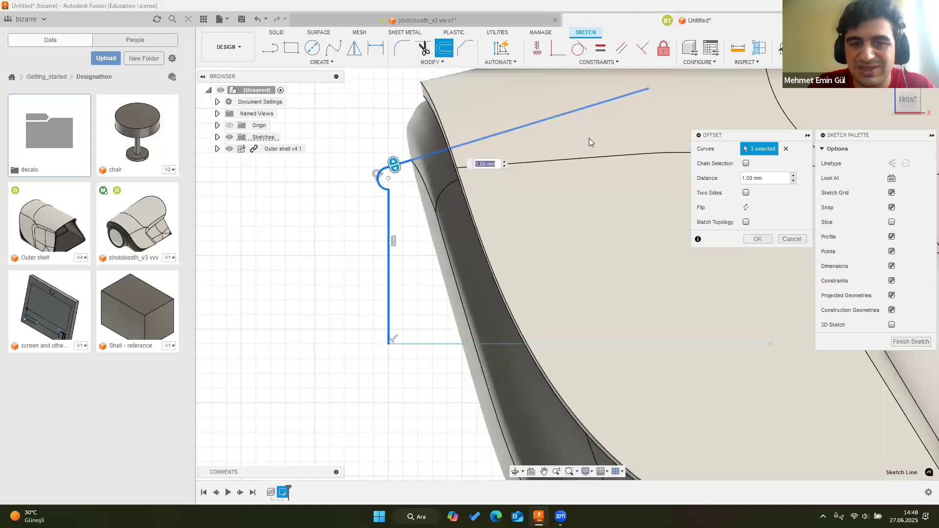
middle_drag(445, 259, 426, 276)
scroll(365, 168, up, 4)
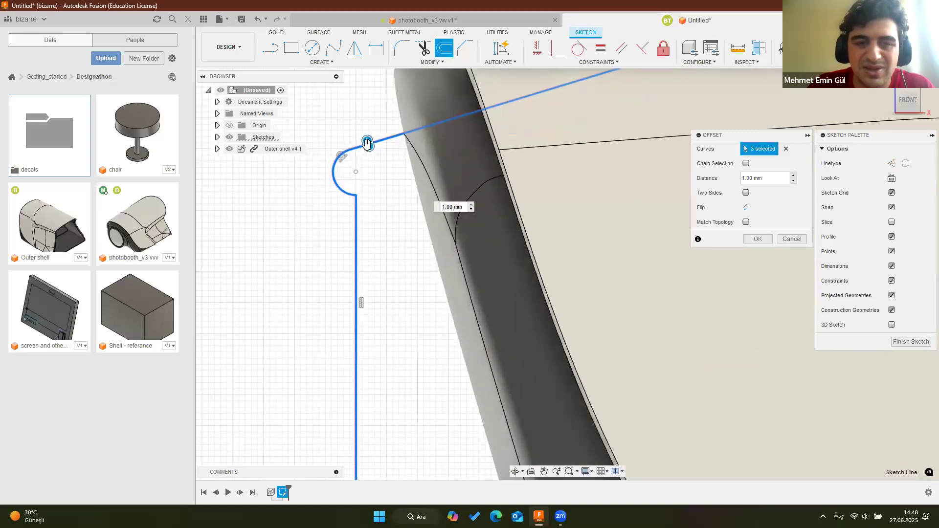
drag(367, 143, 371, 155)
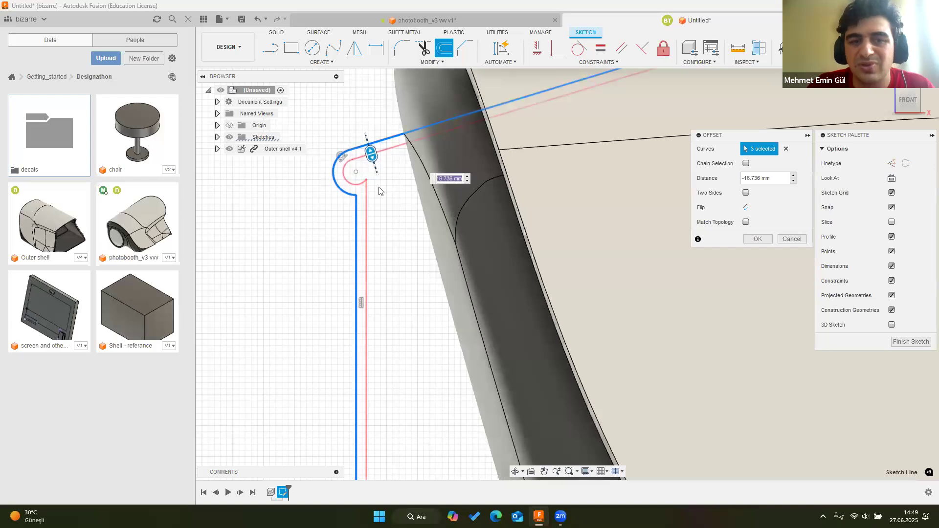
scroll(379, 191, down, 5)
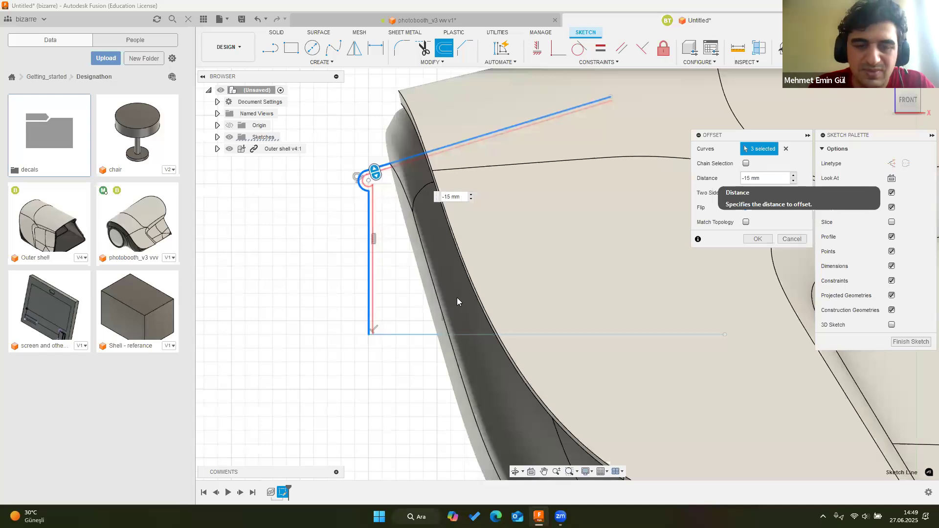
click(759, 238)
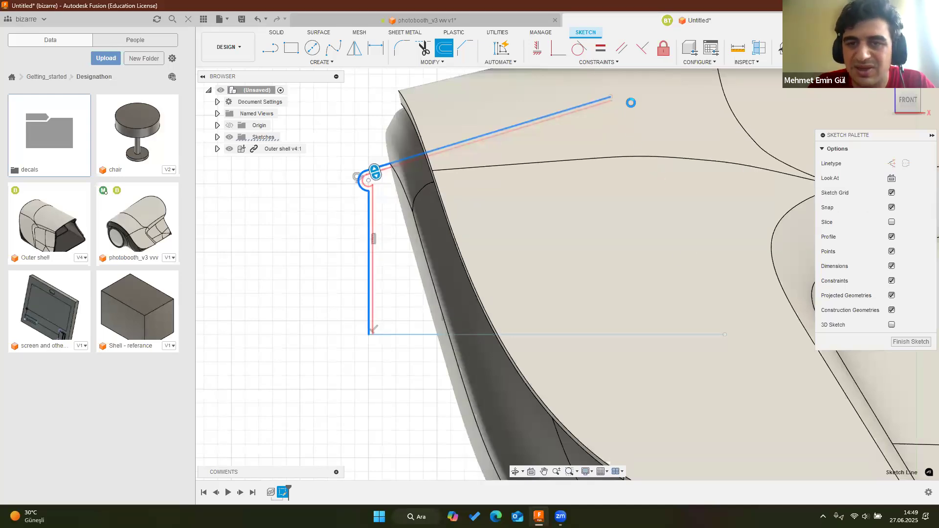
Examine the 15 mm offset profile along its slanted end, lower end and rounded corner
scroll(615, 100, up, 5)
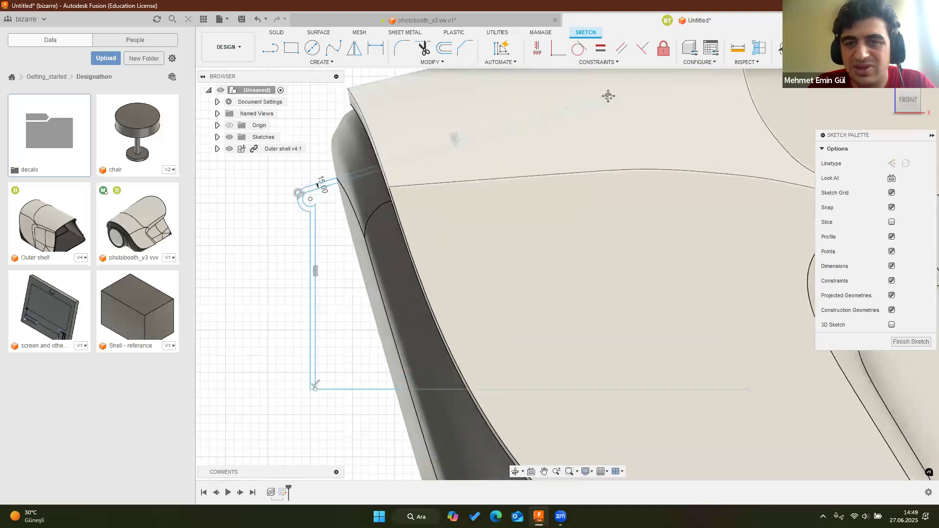
middle_drag(609, 96, 577, 142)
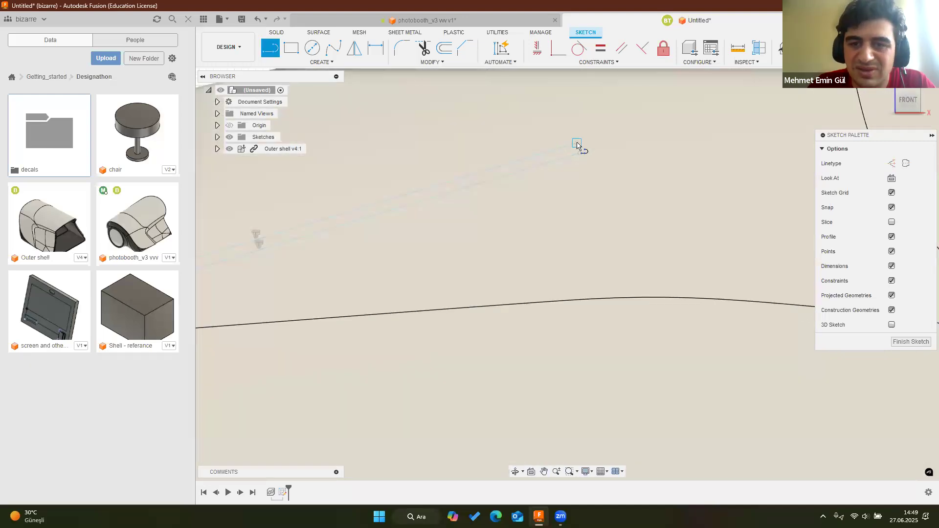
scroll(582, 163, down, 5)
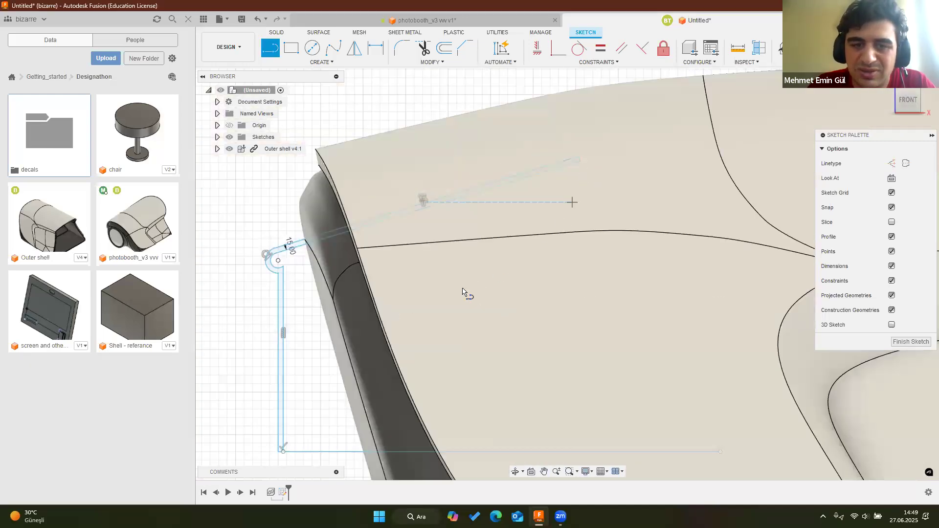
scroll(405, 355, up, 4)
scroll(397, 356, up, 4)
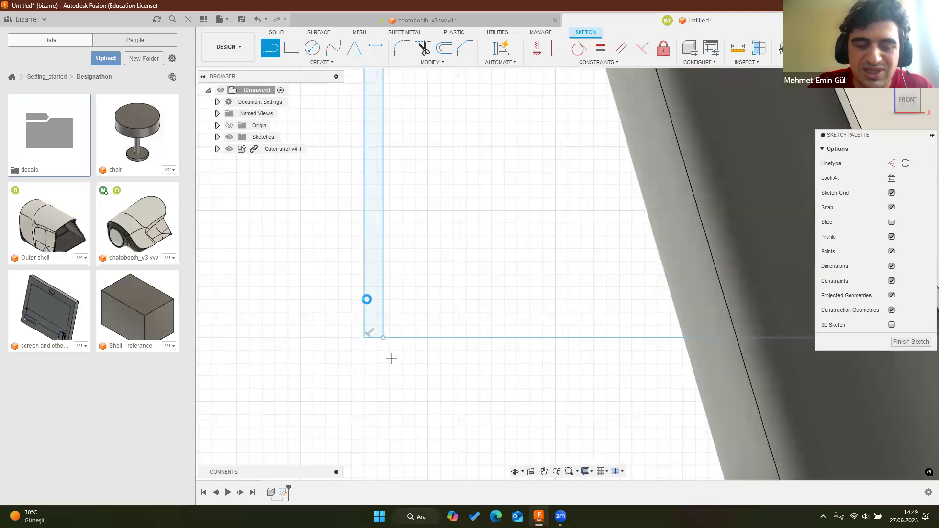
scroll(364, 282, down, 4)
key(Escape)
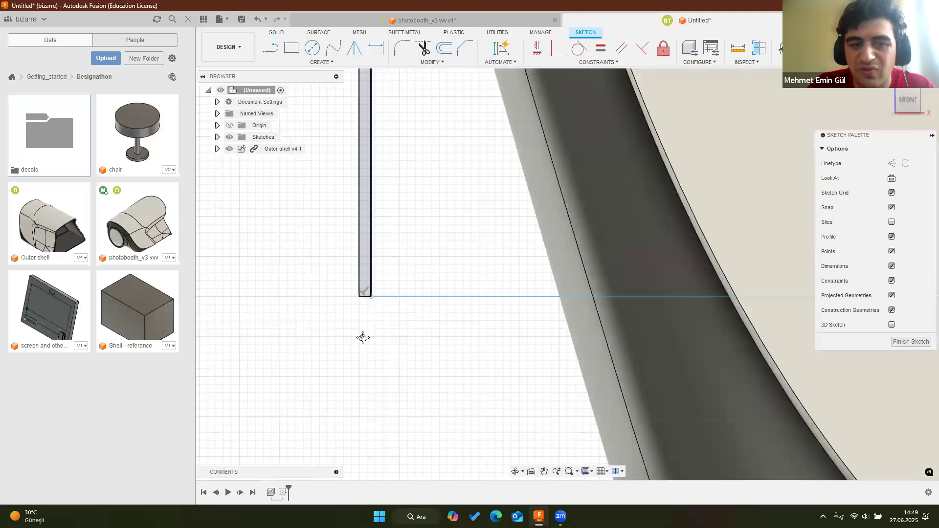
mouse_move(412, 93)
middle_down()
mouse_move(405, 278)
mouse_move(424, 394)
middle_up()
scroll(385, 179, up, 2)
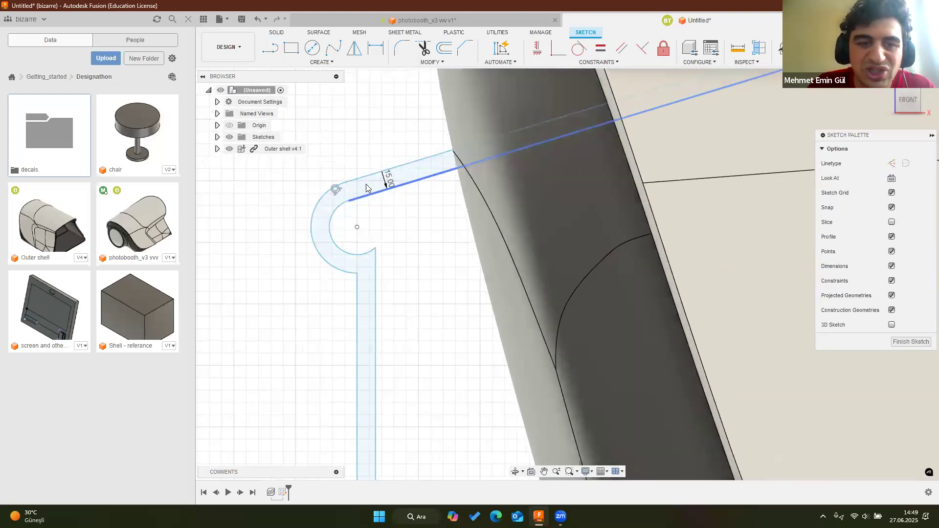
scroll(366, 185, down, 2)
scroll(363, 164, down, 2)
scroll(366, 158, down, 2)
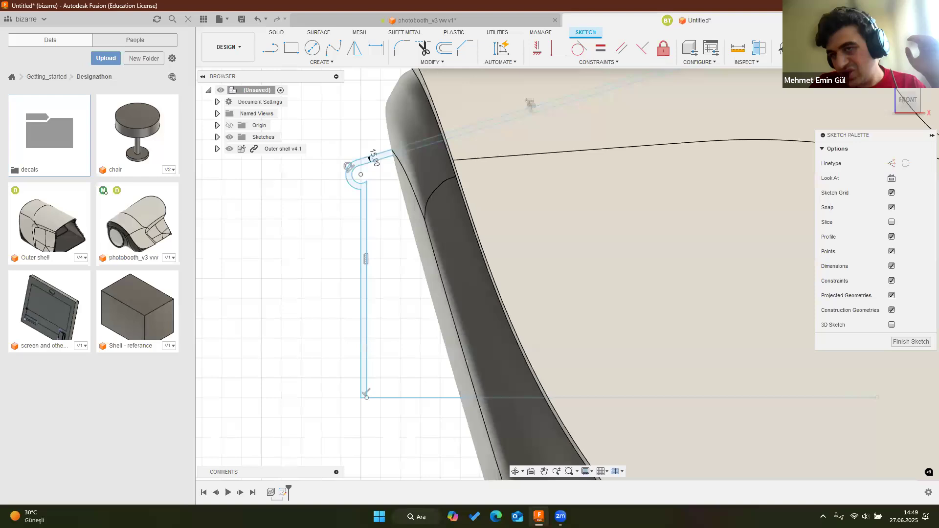
Finish the mirror unit's profile sketch
click(875, 48)
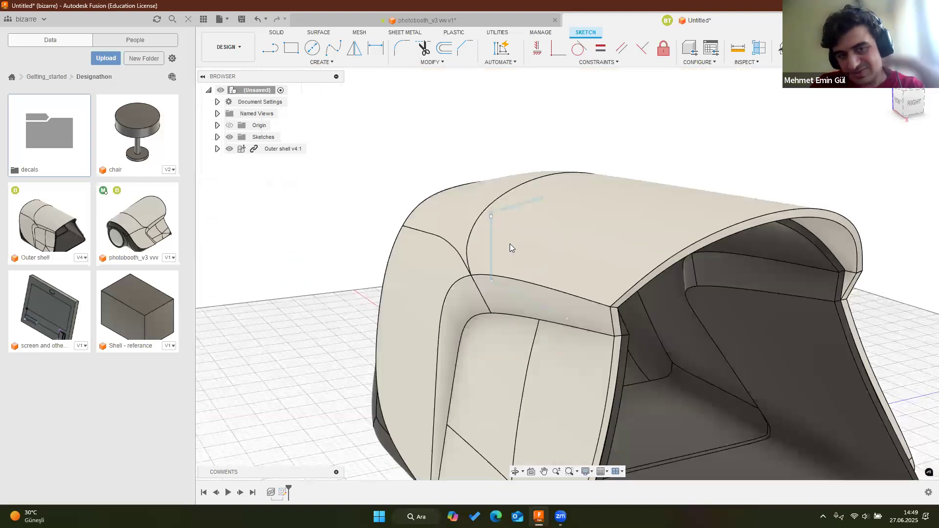
scroll(517, 246, down, 4)
shift+middle_drag(516, 244, 580, 248)
scroll(317, 62, up, 6)
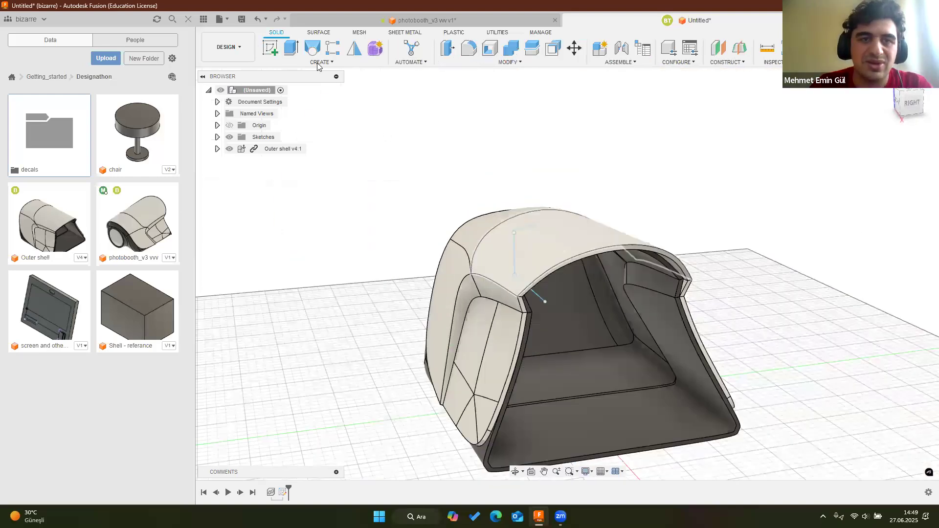
shift+middle_drag(299, 89, 295, 125)
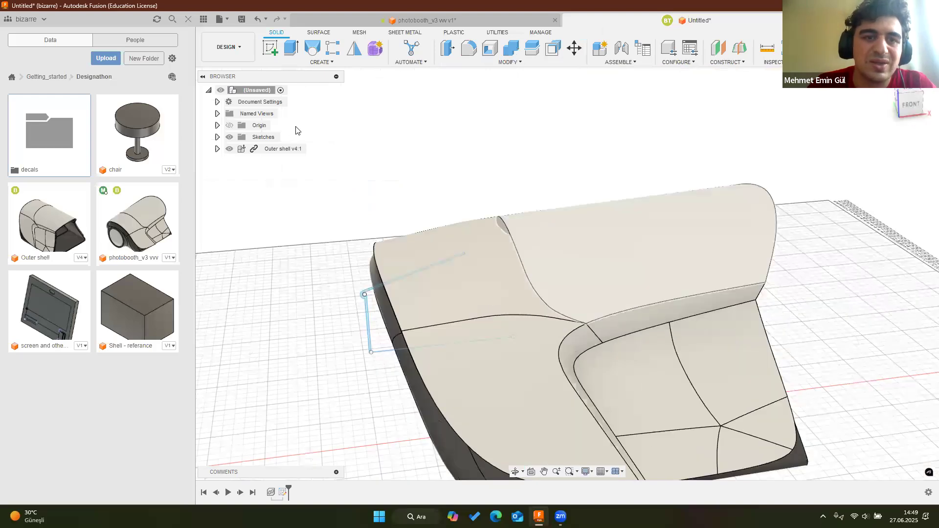
Revolve the 15 mm thick profile around the horizontal sketch line as a new body
click(321, 61)
click(282, 126)
scroll(380, 312, up, 2)
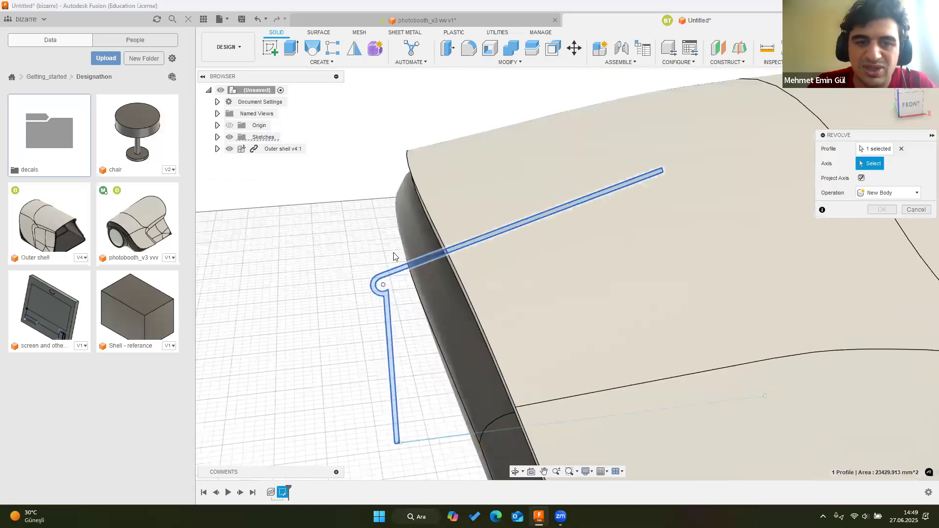
scroll(393, 252, up, 5)
shift+middle_drag(882, 188, 870, 173)
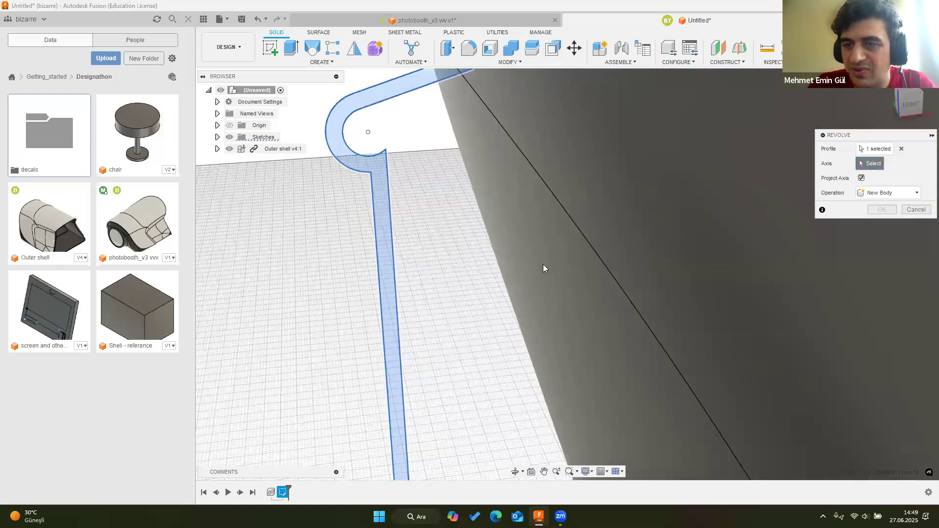
scroll(495, 304, down, 5)
mouse_move(492, 306)
middle_down()
mouse_move(473, 282)
mouse_move(525, 292)
mouse_move(881, 256)
mouse_move(459, 275)
mouse_move(485, 302)
mouse_move(537, 321)
mouse_move(510, 319)
mouse_move(540, 285)
mouse_move(471, 293)
mouse_move(662, 296)
middle_up()
click(492, 306)
scroll(528, 245, down, 4)
scroll(522, 251, down, 2)
key(Return)
Combine with the Cut operation, using the revolved mirror unit as target body and the outer shell as tool body
shift+middle_drag(599, 305, 515, 226)
scroll(503, 190, up, 2)
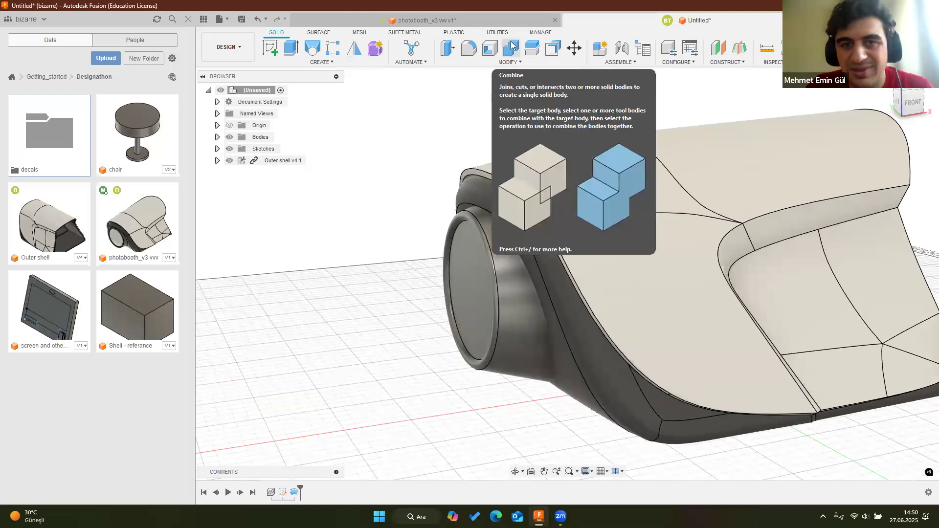
click(511, 48)
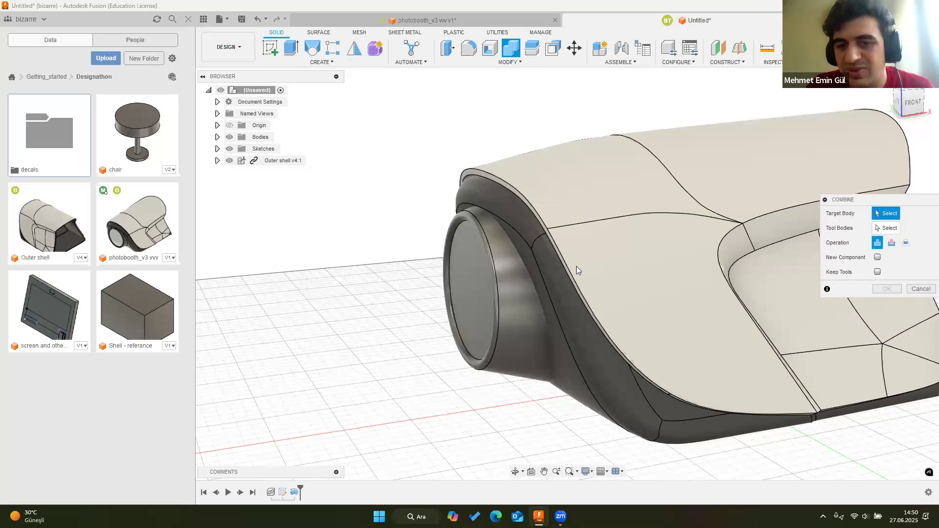
click(510, 313)
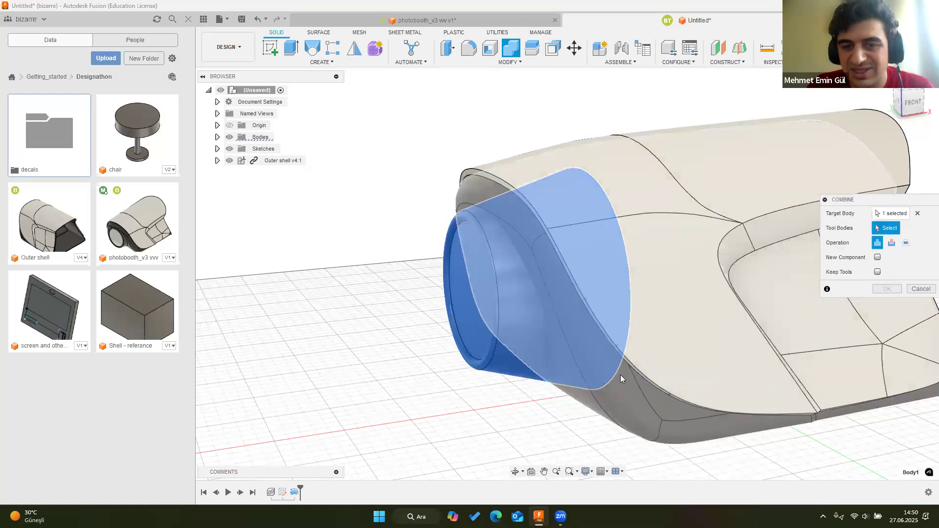
click(520, 227)
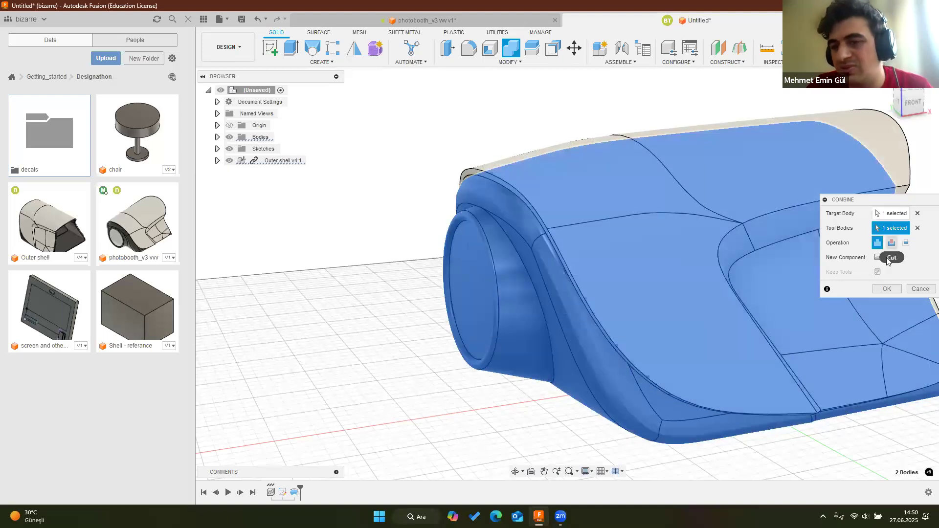
click(892, 243)
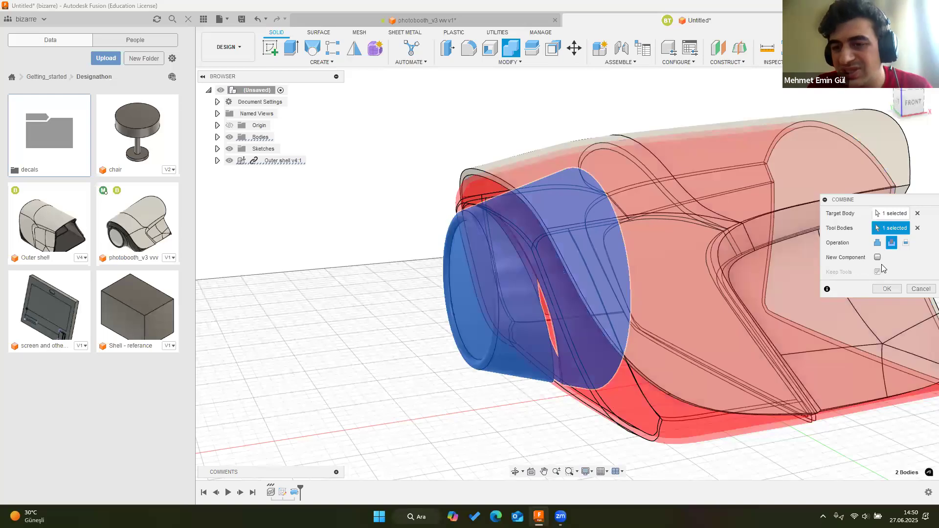
click(886, 289)
shift+middle_drag(543, 325, 464, 215)
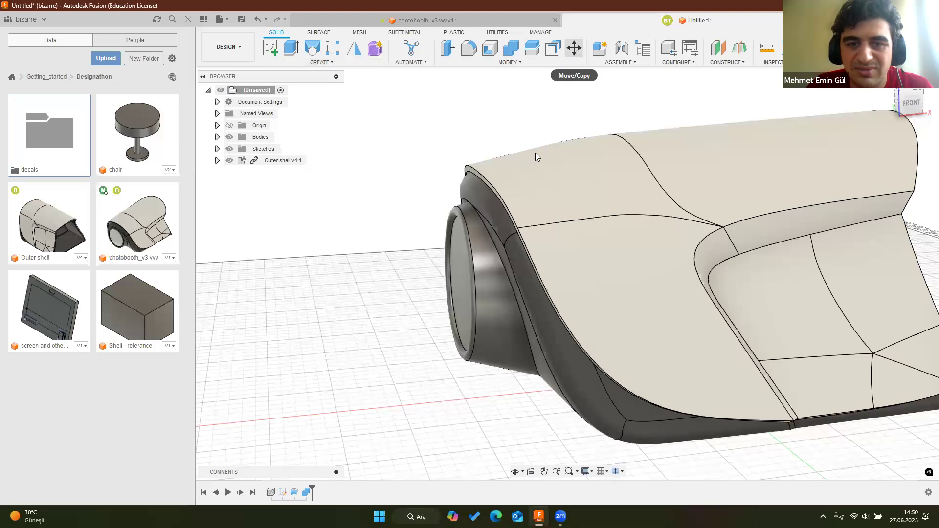
key(m)
click(478, 291)
drag(451, 285, 471, 283)
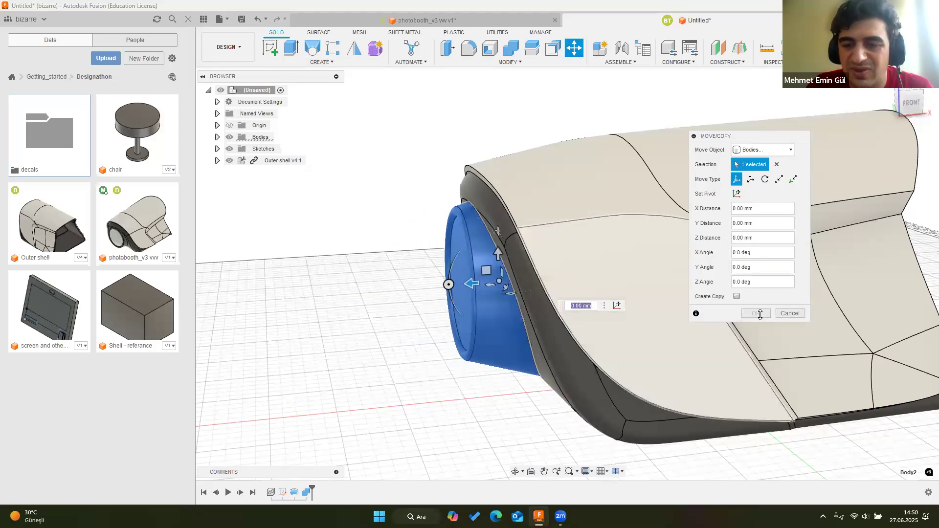
click(790, 313)
Hide Body1, the leftover ring of the mirror unit inside the shell
shift+middle_drag(685, 247, 528, 198)
scroll(528, 197, up, 2)
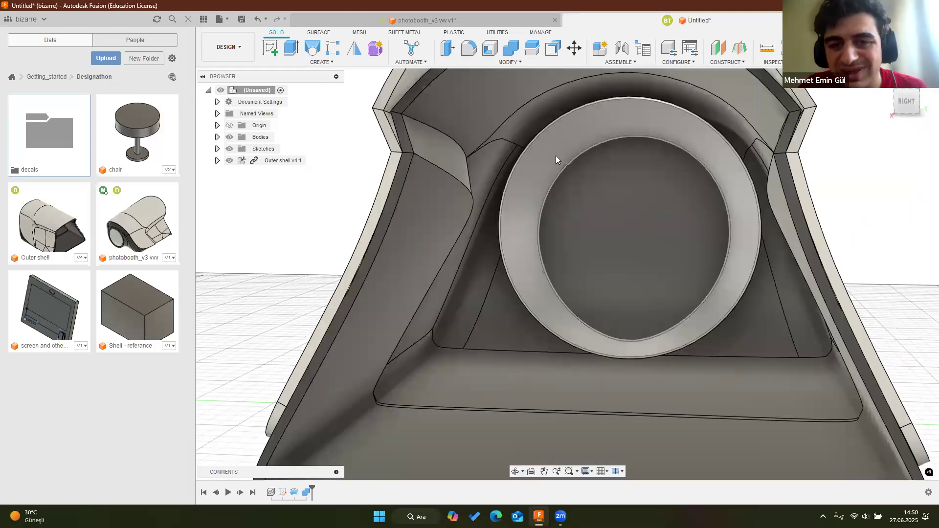
click(538, 170)
click(221, 137)
click(309, 142)
click(274, 148)
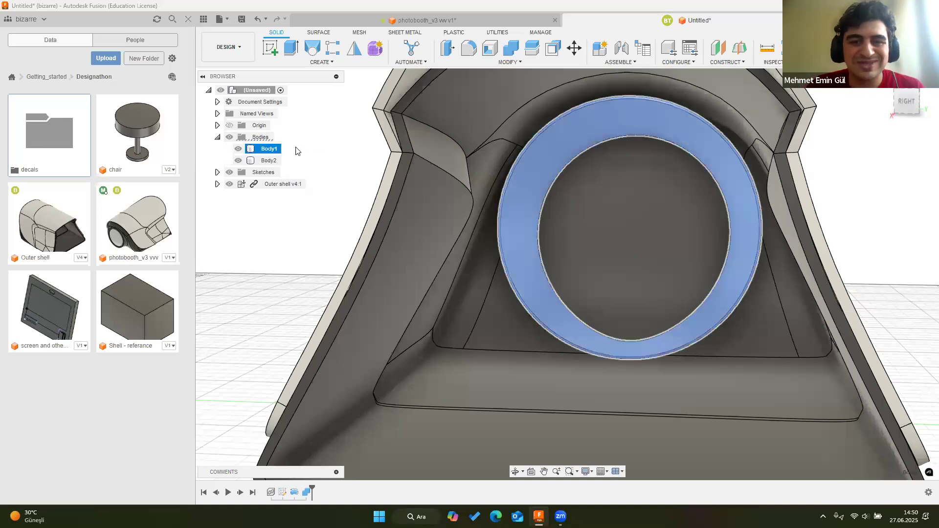
click(296, 147)
click(237, 150)
Examine the fit of the cut mirror unit against the outer shell from the inside, side and mirror end
shift+middle_drag(331, 153, 289, 215)
scroll(382, 188, down, 4)
scroll(362, 222, up, 4)
shift+middle_drag(365, 222, 571, 229)
shift+middle_drag(406, 141, 491, 220)
scroll(406, 142, down, 2)
scroll(489, 219, down, 1)
shift+middle_drag(259, 225, 385, 233)
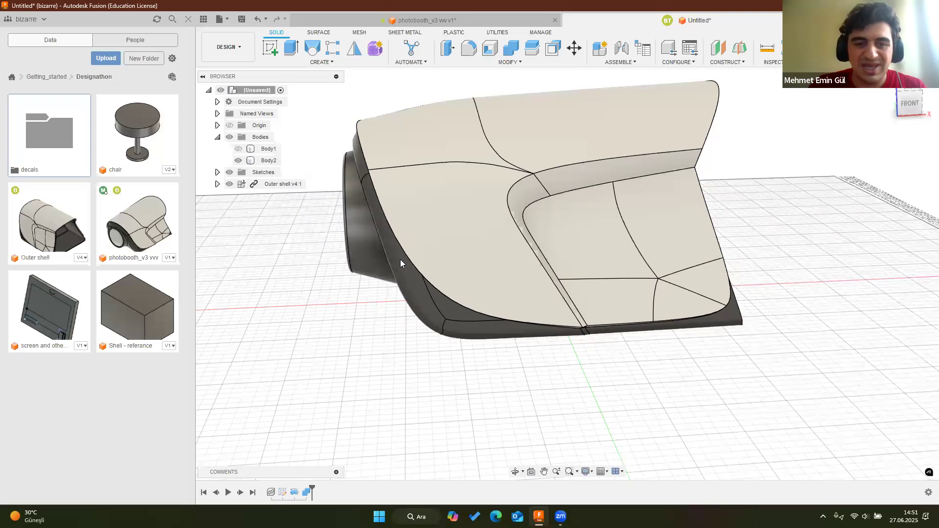
shift+drag(380, 253, 391, 259)
shift+middle_drag(391, 259, 429, 273)
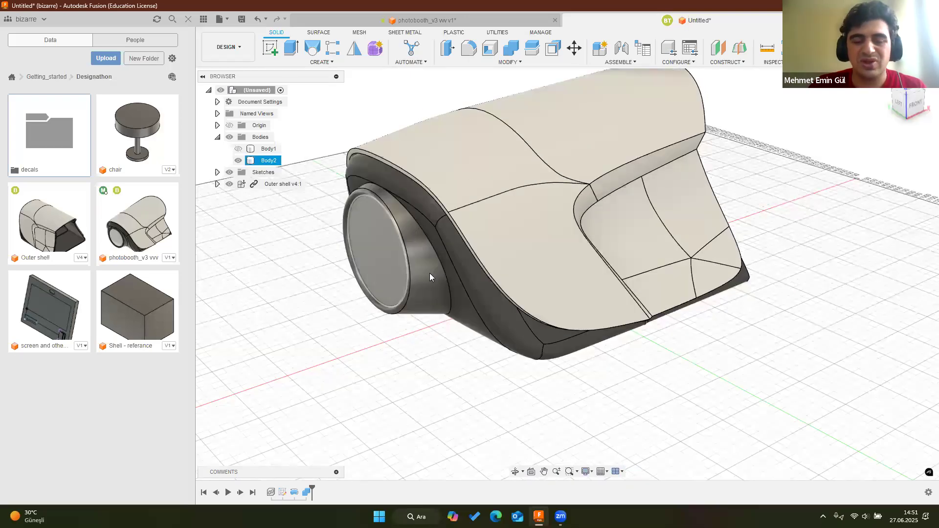
scroll(429, 273, up, 3)
scroll(381, 260, down, 5)
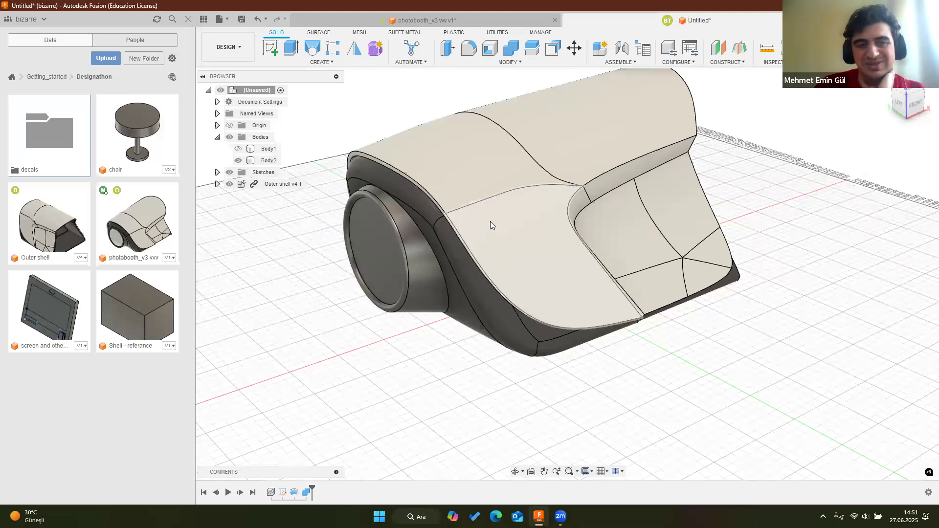
shift+middle_drag(481, 167, 607, 208)
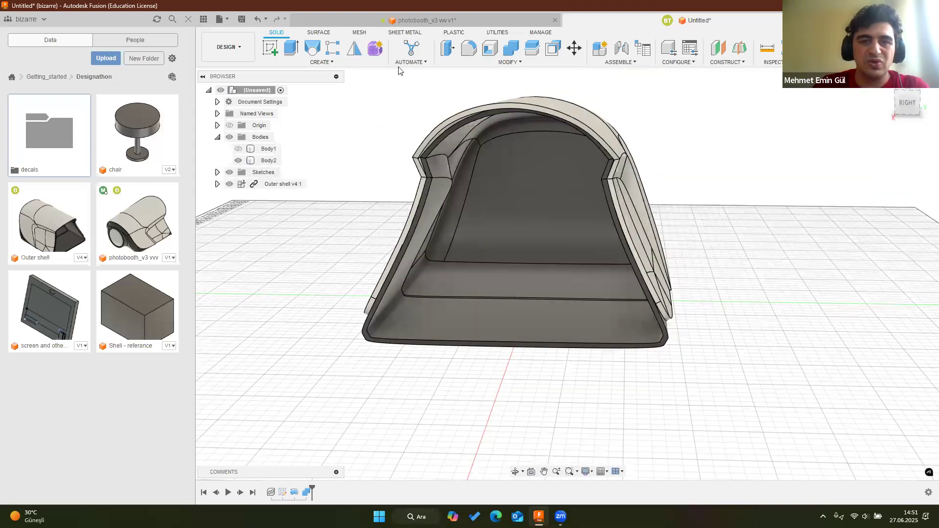
shift+middle_drag(387, 92, 678, 13)
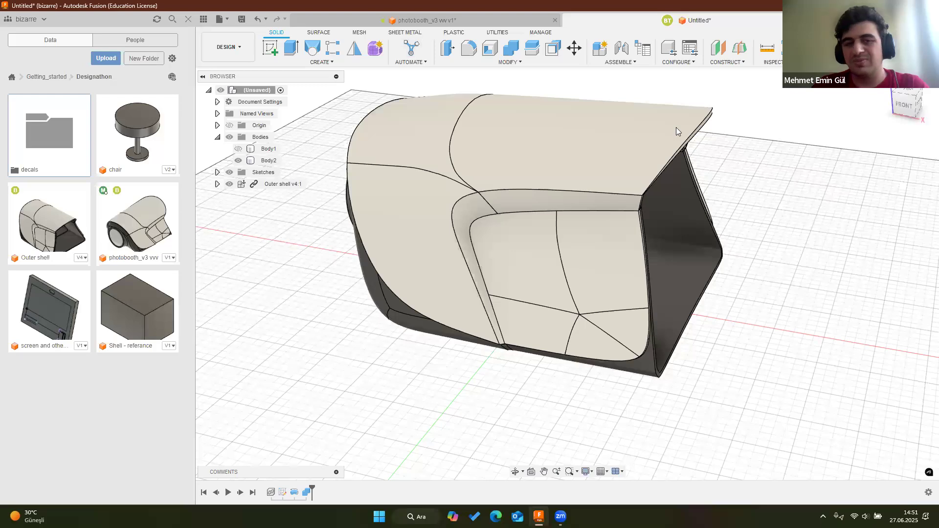
shift+middle_drag(558, 162, 415, 294)
shift+middle_drag(631, 113, 685, 128)
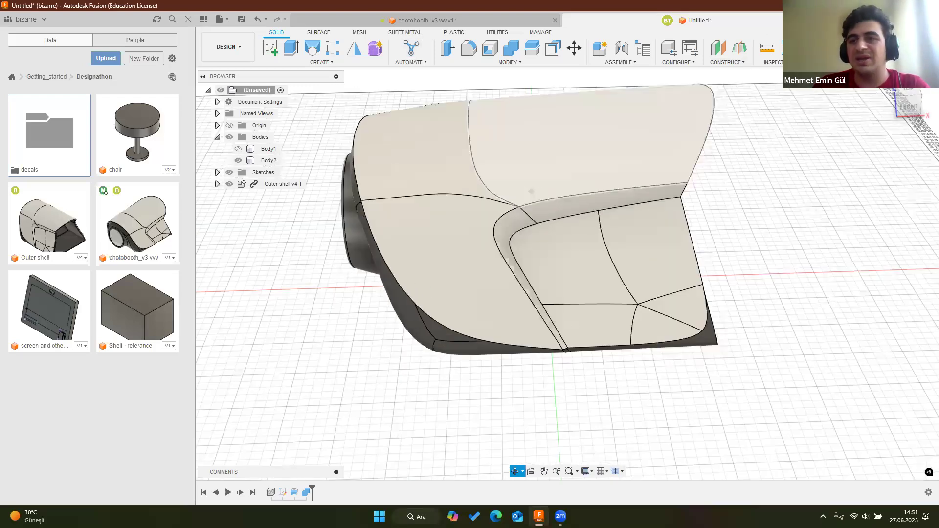
shift+middle_drag(532, 192, 631, 189)
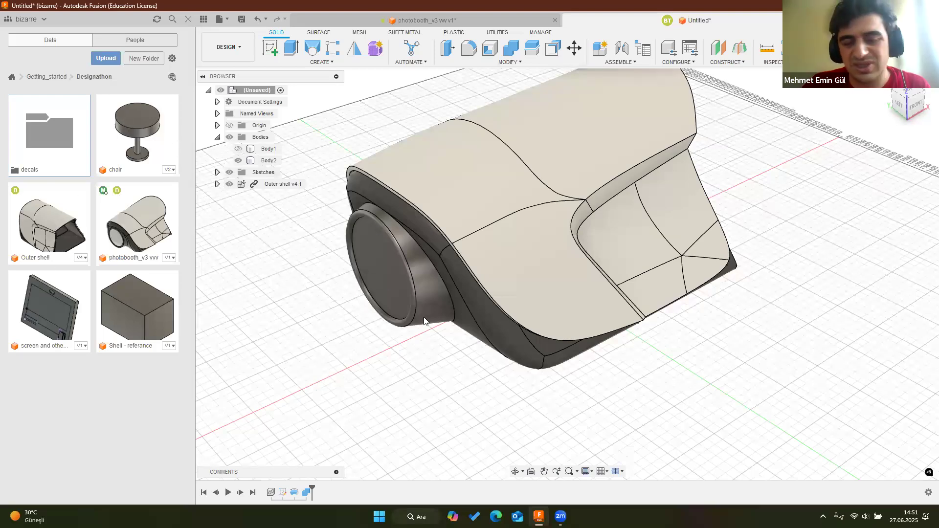
Insert the chair component inside the shell and raise it 100 mm in Z
shift+middle_drag(415, 335, 190, 166)
drag(136, 130, 639, 219)
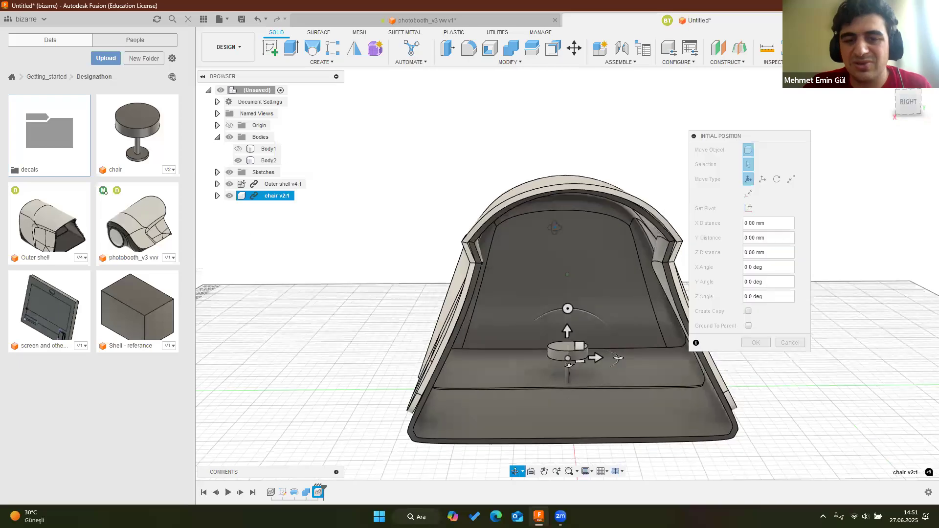
shift+middle_drag(501, 212, 735, 201)
drag(499, 216, 500, 290)
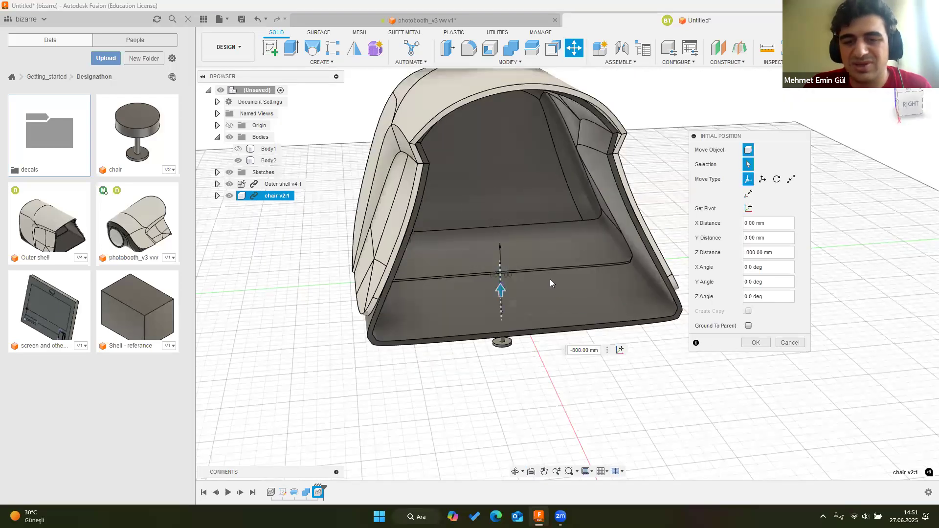
drag(230, 270, 97, 260)
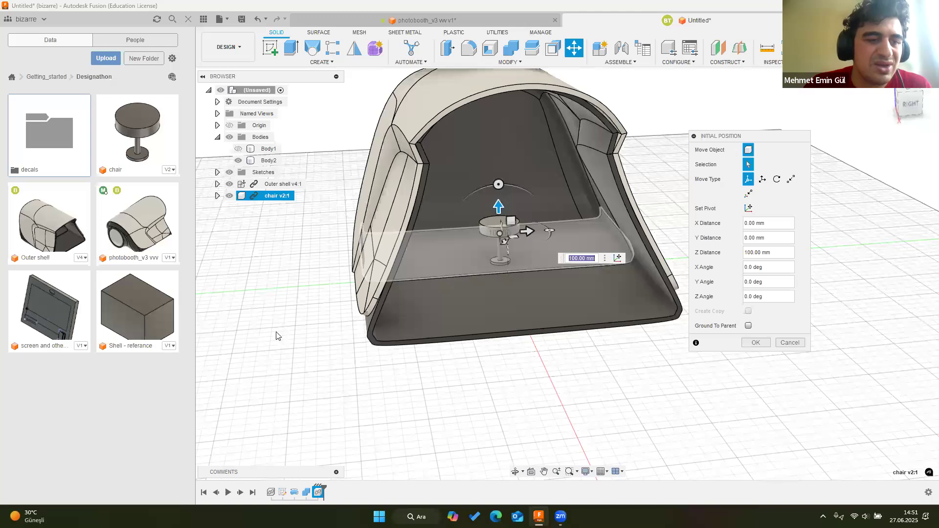
Insert the screen and other unit component and move it 2400 mm along X, out in front of the shell opening
drag(48, 331, 98, 329)
drag(34, 319, 286, 300)
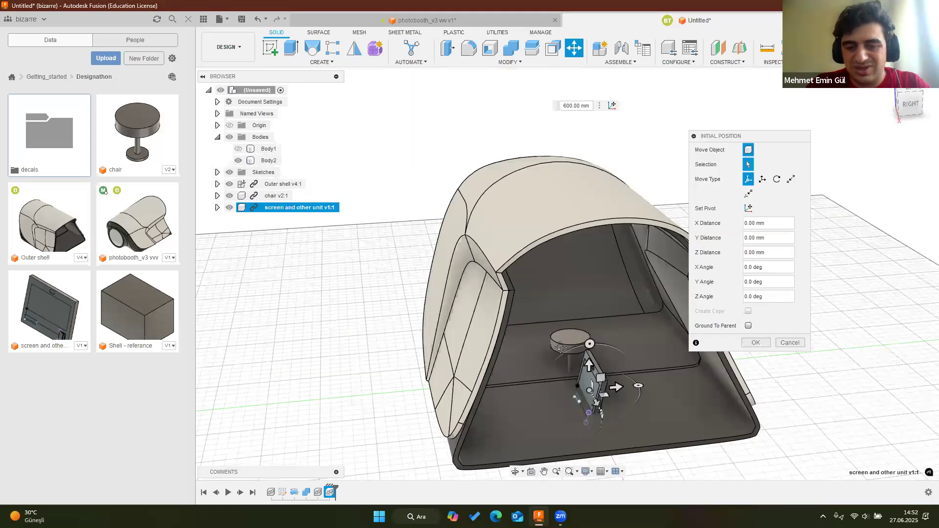
middle_drag(606, 332, 529, 198)
drag(558, 245, 708, 403)
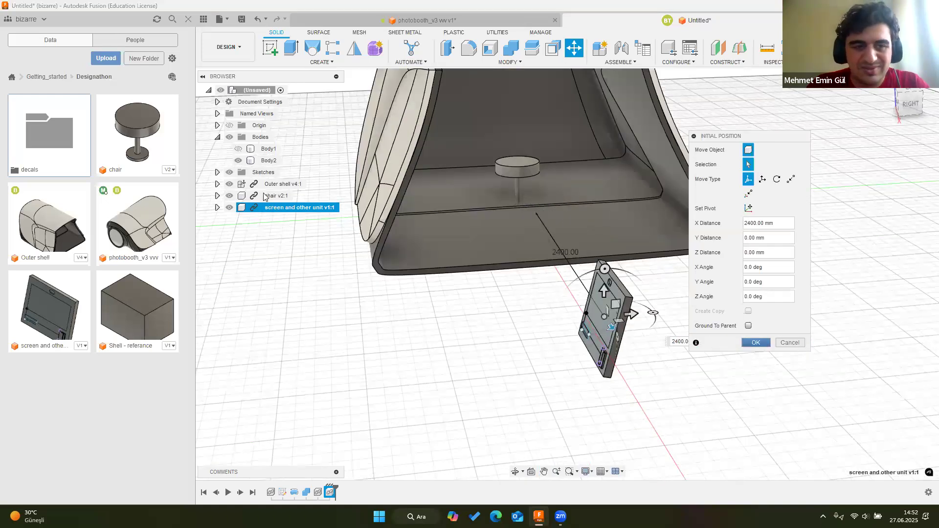
key(Return)
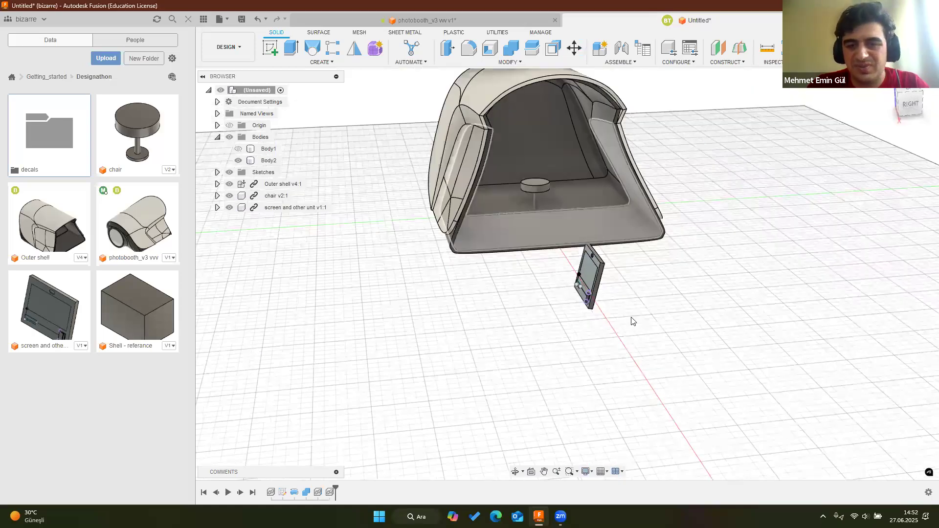
scroll(650, 297, up, 3)
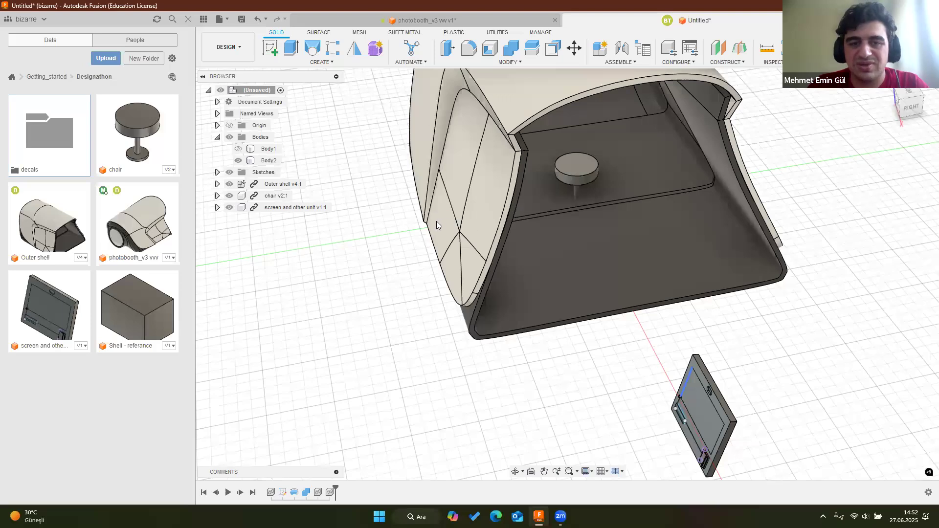
Hide the chair component inside the shell and view the shell and screen unit from the open end
shift+middle_drag(436, 221, 439, 222)
mouse_move(484, 247)
shift+middle_down()
mouse_move(467, 235)
mouse_move(570, 312)
mouse_move(537, 300)
mouse_move(526, 282)
shift+middle_up()
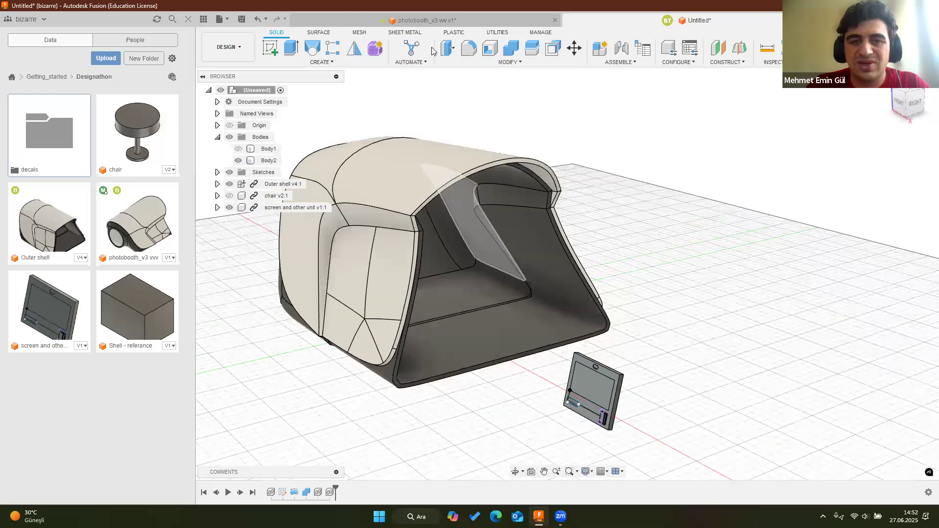
shift+middle_drag(524, 241, 554, 283)
shift+middle_drag(602, 300, 604, 301)
Examine the inner wall that carries the screen in the photobooth_v3 vvv model and compare it with the new assembly
key(ctrl+Tab)
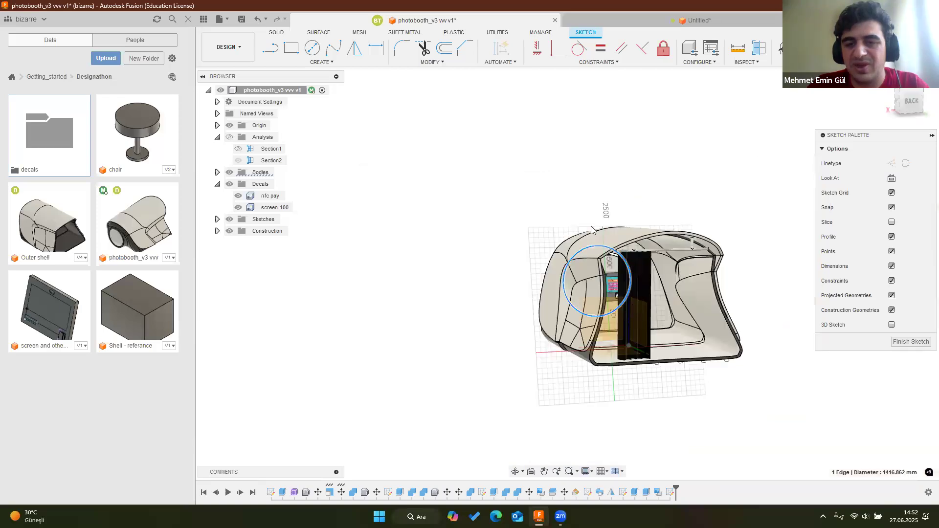
scroll(563, 235, up, 5)
scroll(528, 208, down, 5)
click(545, 201)
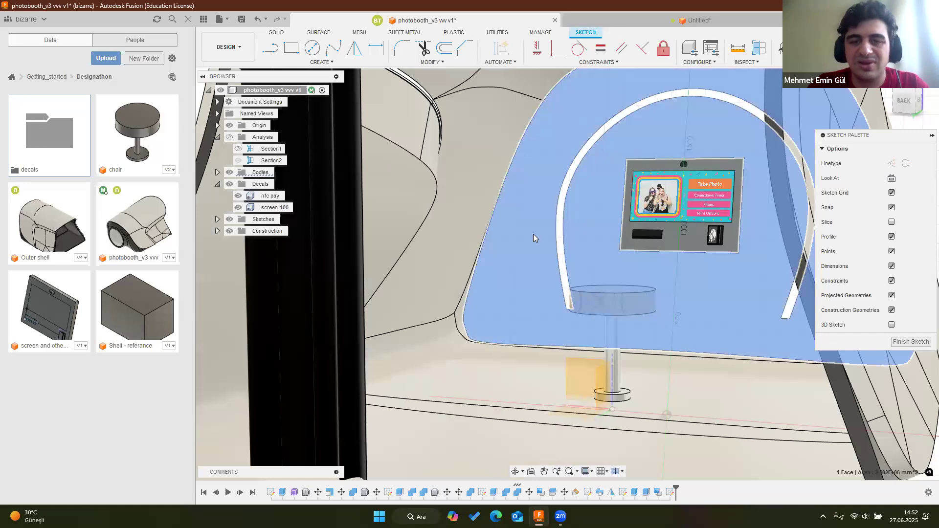
key(ctrl+Tab)
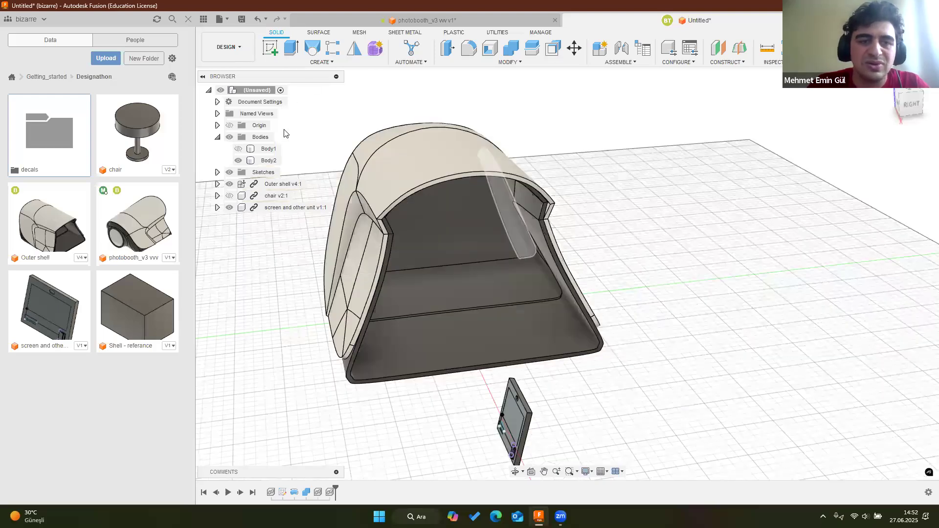
shift+middle_drag(554, 182, 727, 76)
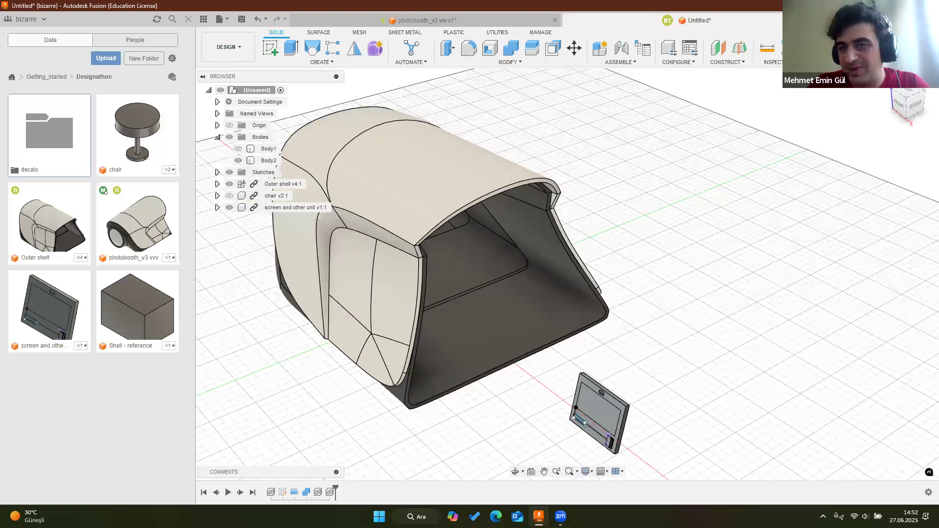
Create a section analysis cutting lengthwise through the outer shell and the screen unit
click(217, 137)
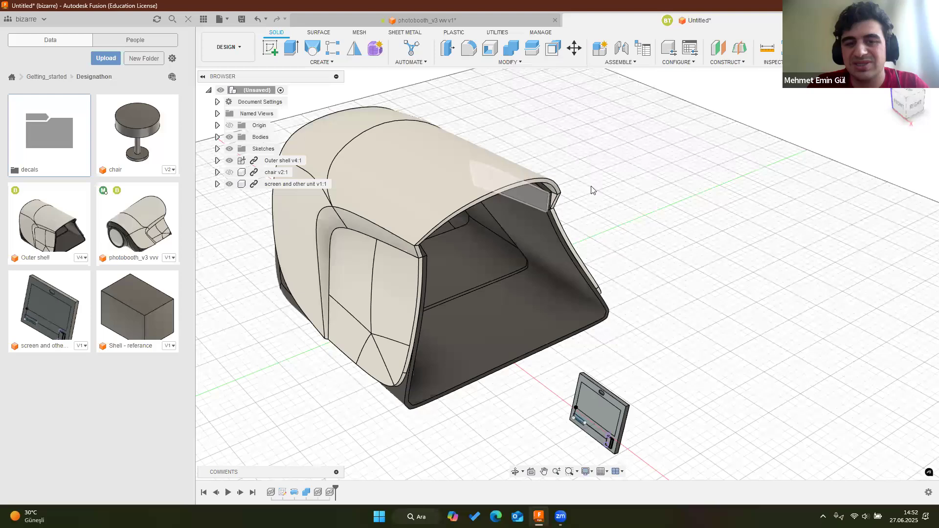
key(shift+s)
click(465, 272)
shift+middle_drag(584, 224, 486, 220)
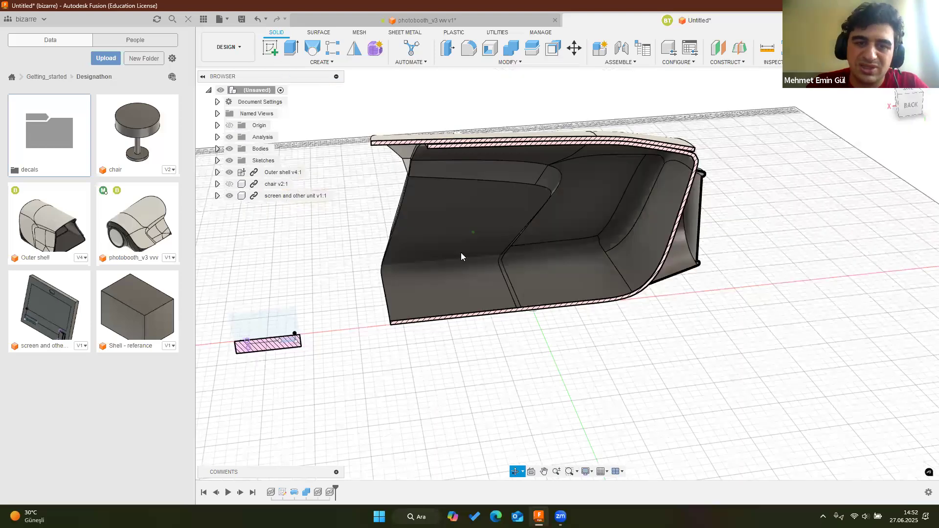
On a new side-view sketch of the sectioned shell, draw a line about 2192 mm long from the floor through the roof at 90+14 degrees
mouse_move(507, 295)
shift+middle_down()
mouse_move(623, 239)
mouse_move(463, 329)
mouse_move(538, 336)
shift+middle_up()
click(538, 336)
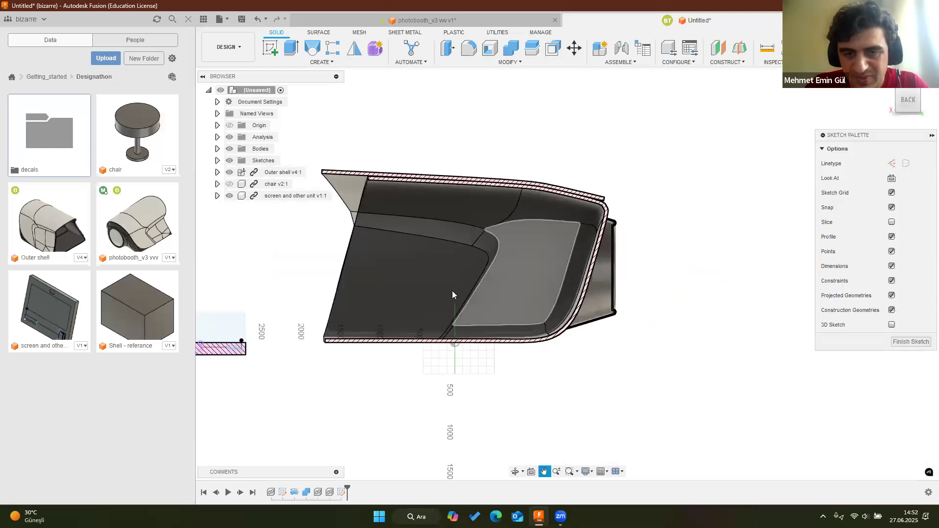
scroll(517, 254, up, 3)
scroll(515, 270, down, 4)
scroll(512, 305, up, 3)
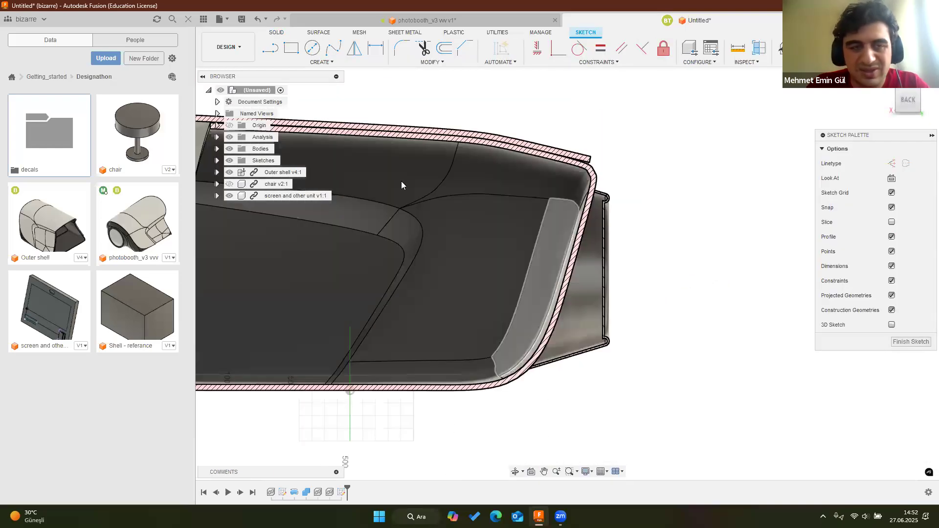
click(277, 57)
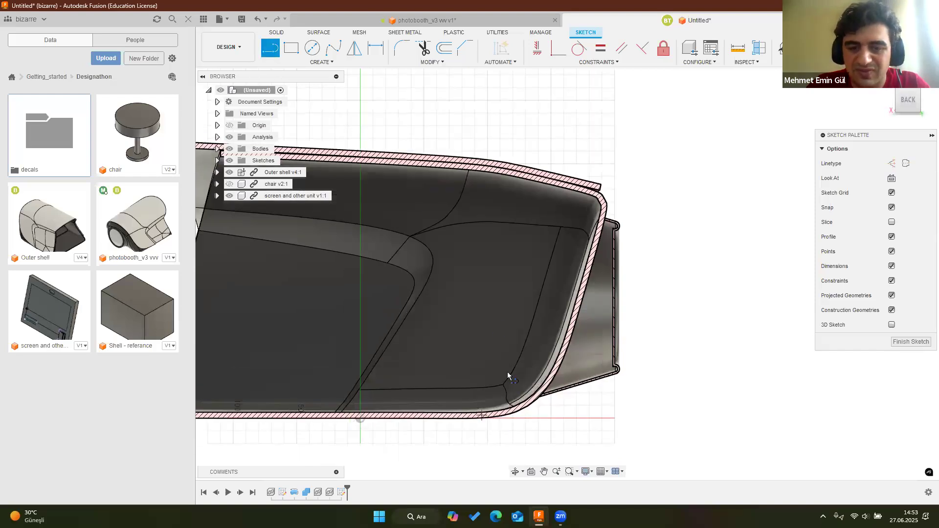
click(483, 412)
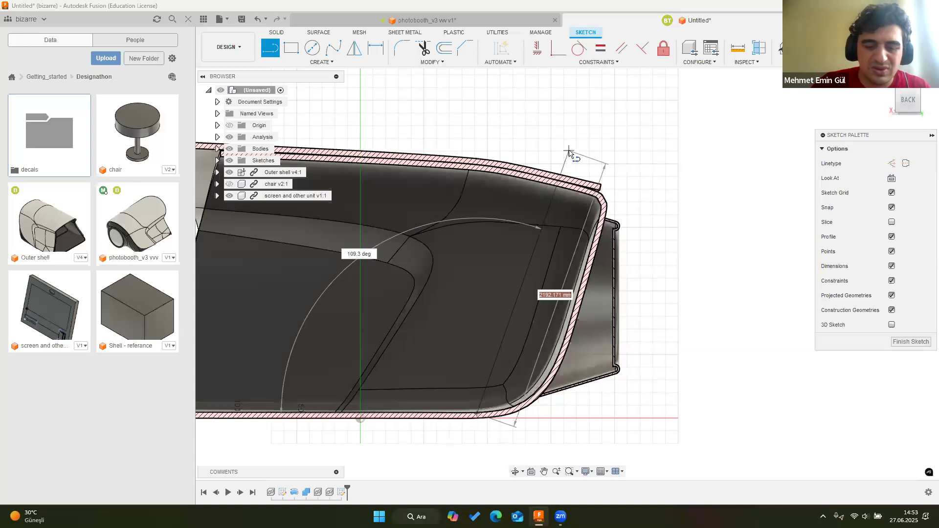
key(Tab)
text(90)
key(Tab)
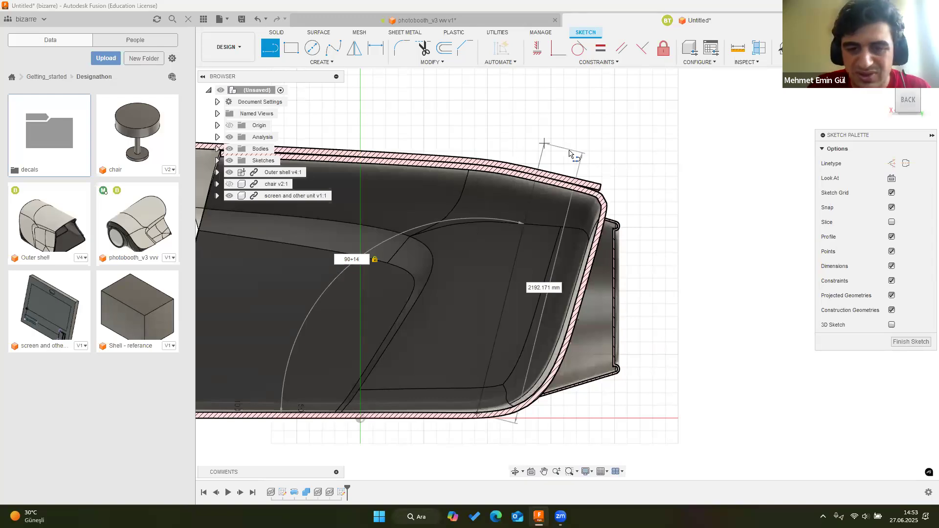
key(Return)
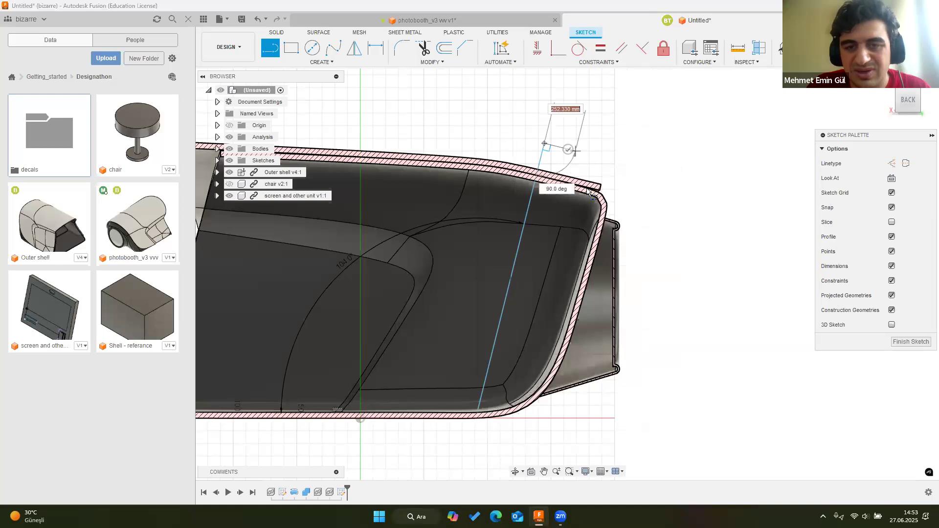
Extend the slanted line's lower end through the shell floor with a short line segment
key(Escape)
click(271, 48)
click(474, 423)
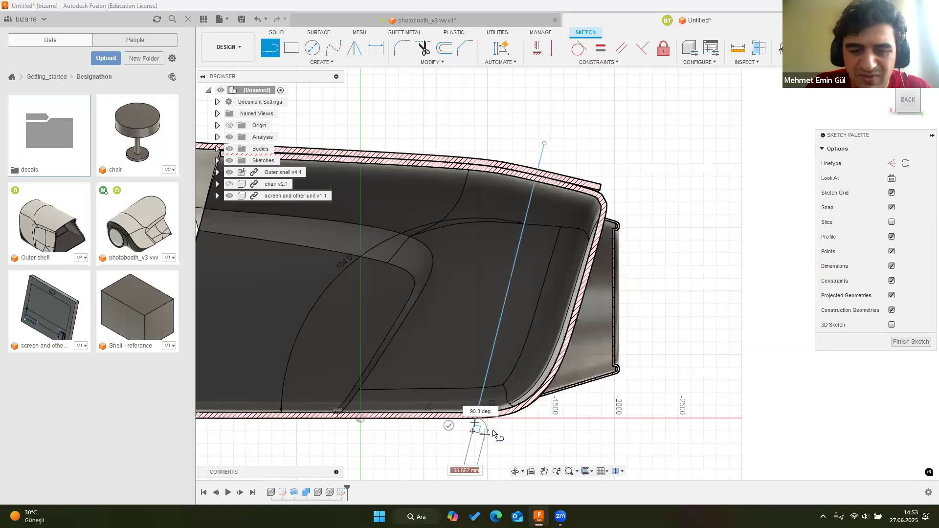
Complete a closed, slanted narrow parallelogram profile crossing the shell's cross-section near its back wall
click(488, 431)
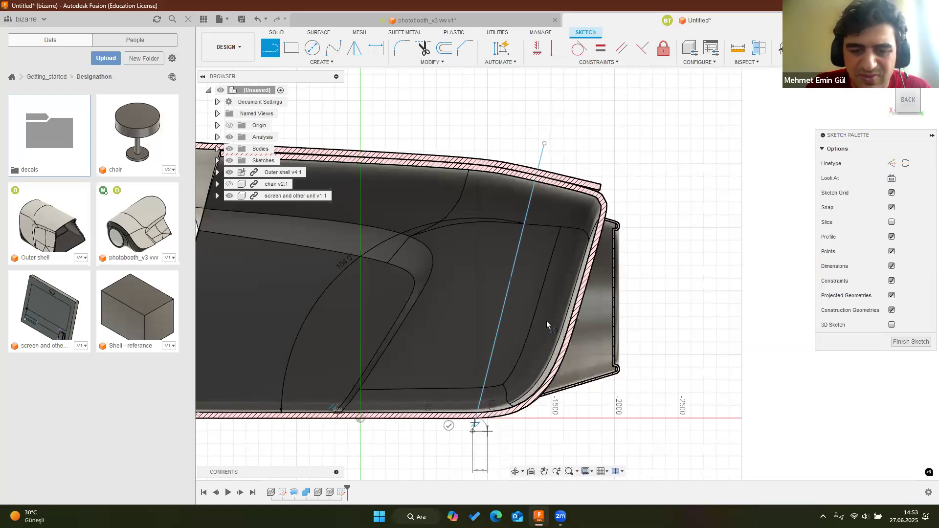
click(559, 144)
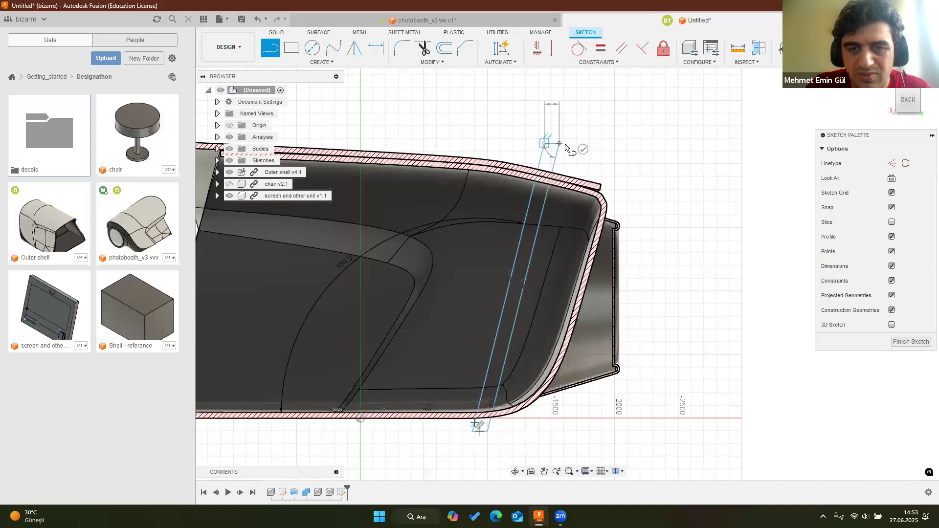
scroll(582, 287, down, 3)
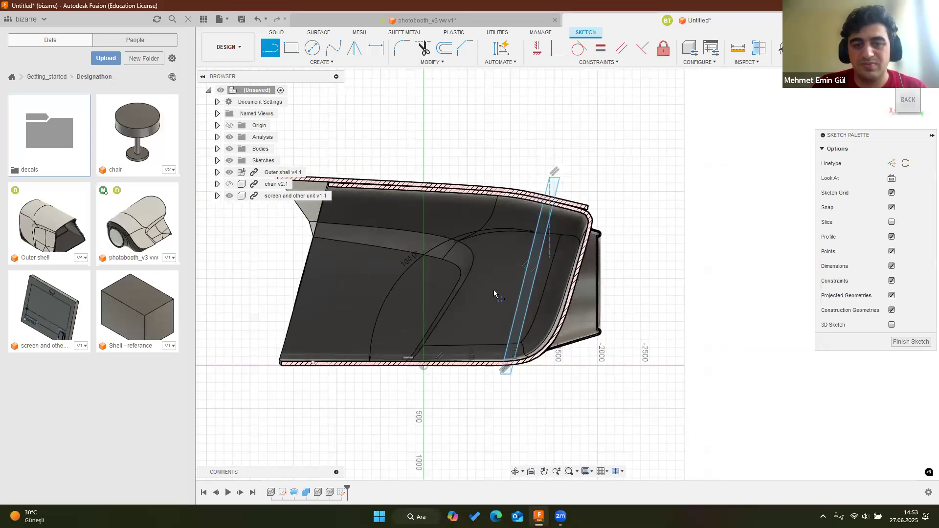
mouse_move(499, 267)
shift+middle_down()
mouse_move(649, 334)
mouse_move(480, 252)
shift+middle_up()
scroll(506, 292, up, 8)
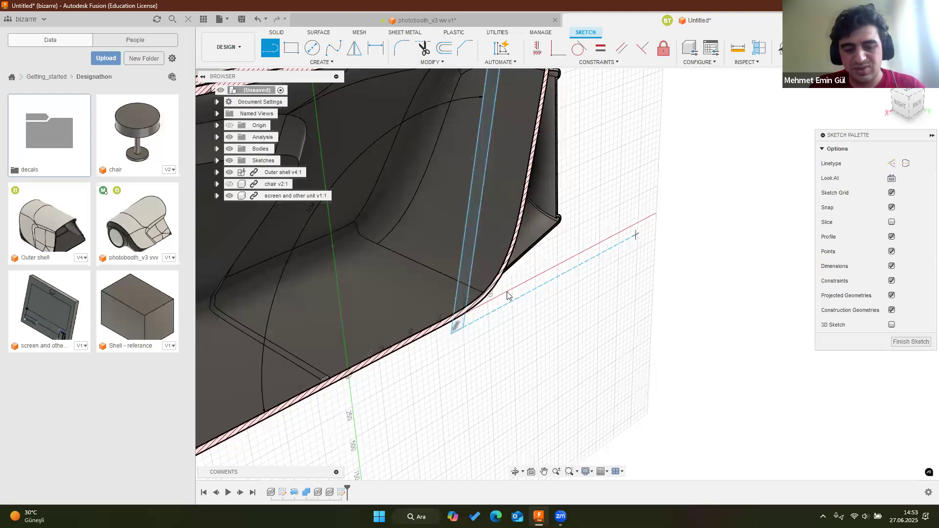
middle_drag(514, 249, 365, 175)
scroll(567, 88, down, 1)
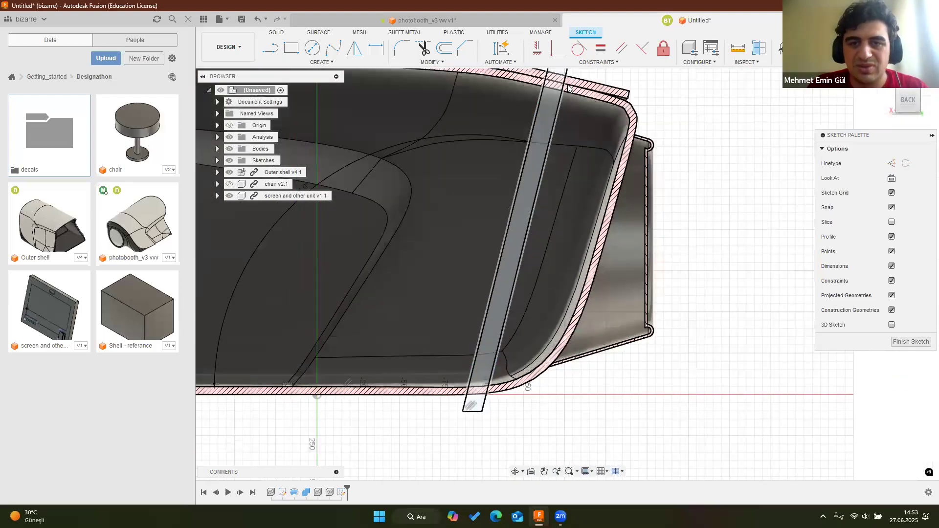
Move the entire slanted profile -150 mm in X, towards the shell's back wall
middle_drag(559, 110, 548, 152)
click(537, 102)
key(m)
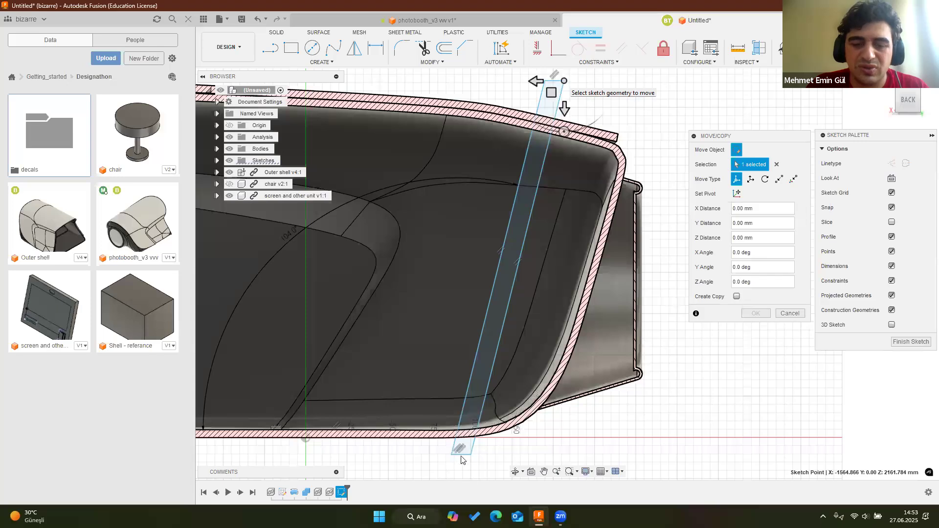
double_click(457, 447)
drag(542, 87, 561, 83)
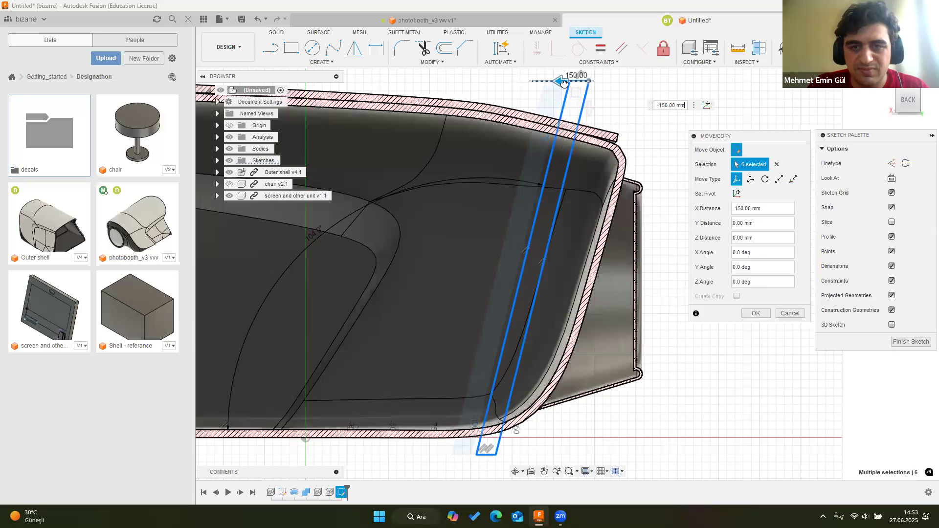
click(755, 313)
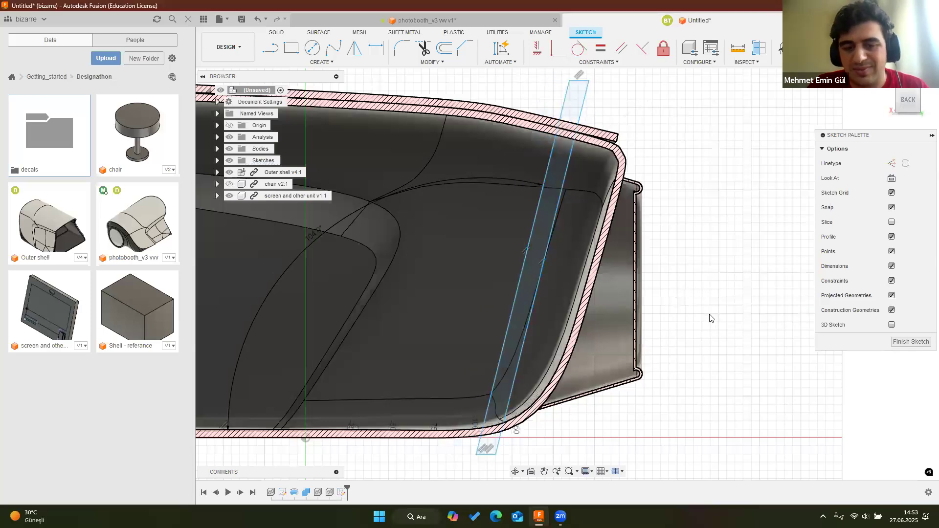
Finish the sketch and extrude the slanted profile symmetrically by -1600 mm as a new body
scroll(601, 301, down, 5)
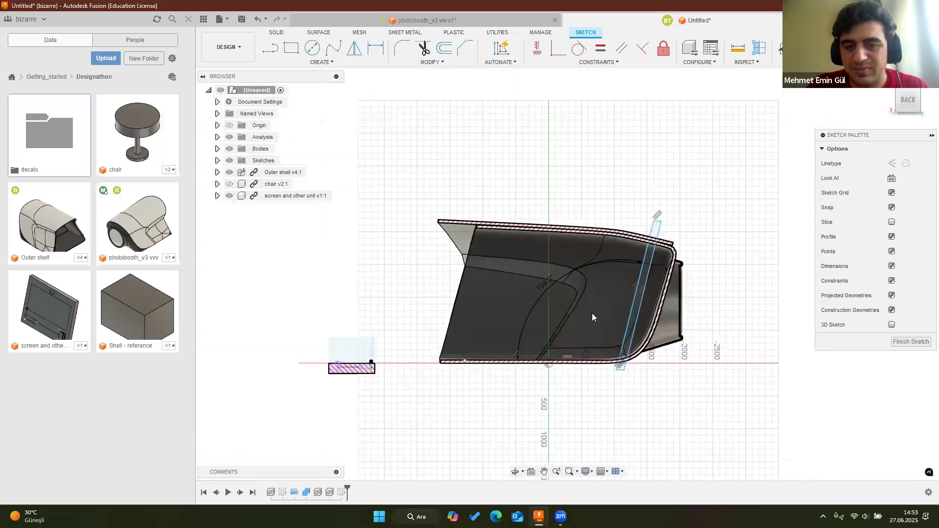
shift+middle_drag(430, 219, 509, 242)
scroll(613, 208, up, 2)
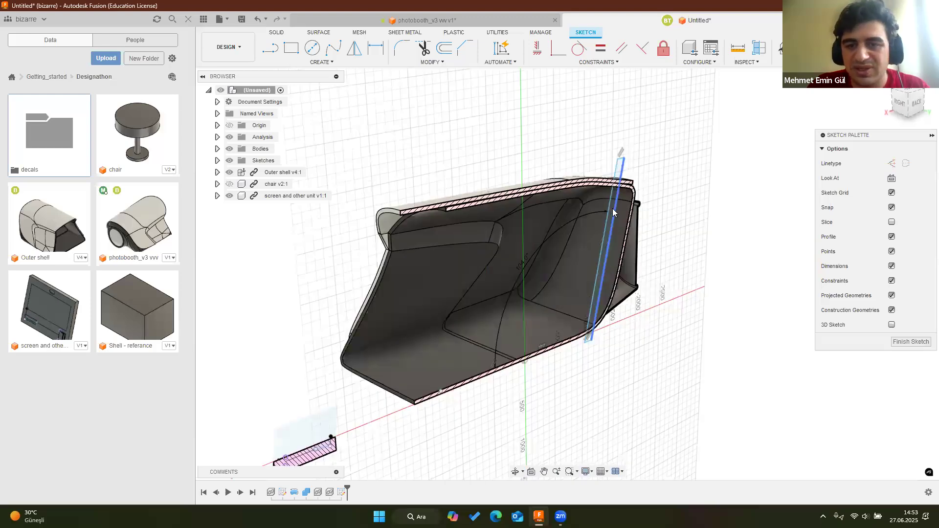
scroll(611, 226, up, 4)
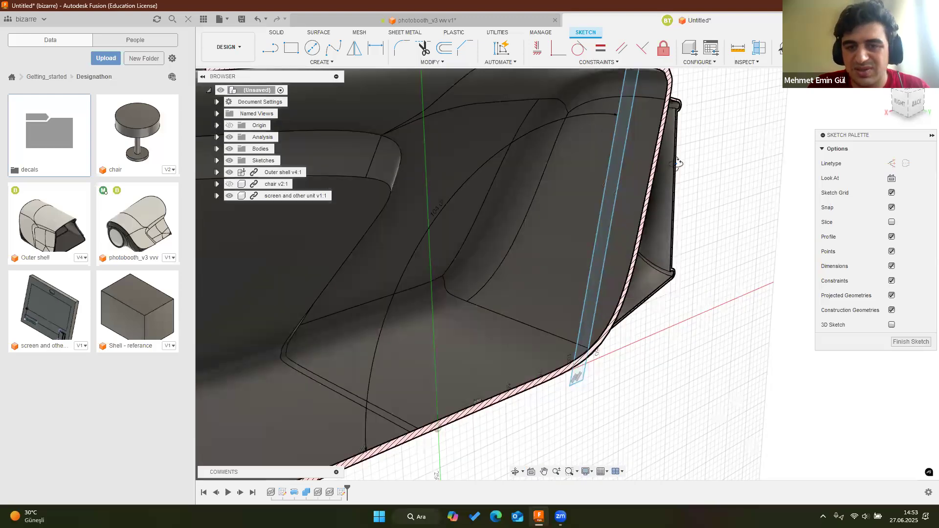
middle_drag(646, 210, 599, 222)
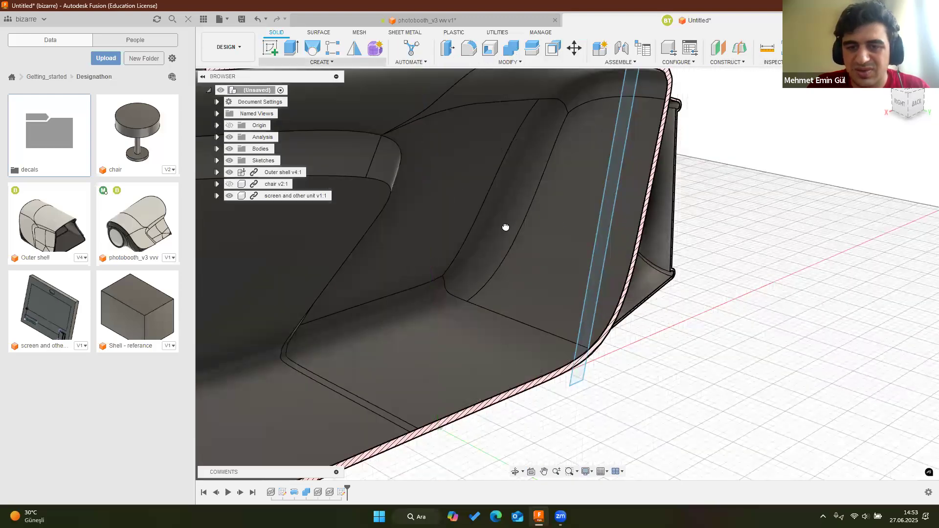
key(e)
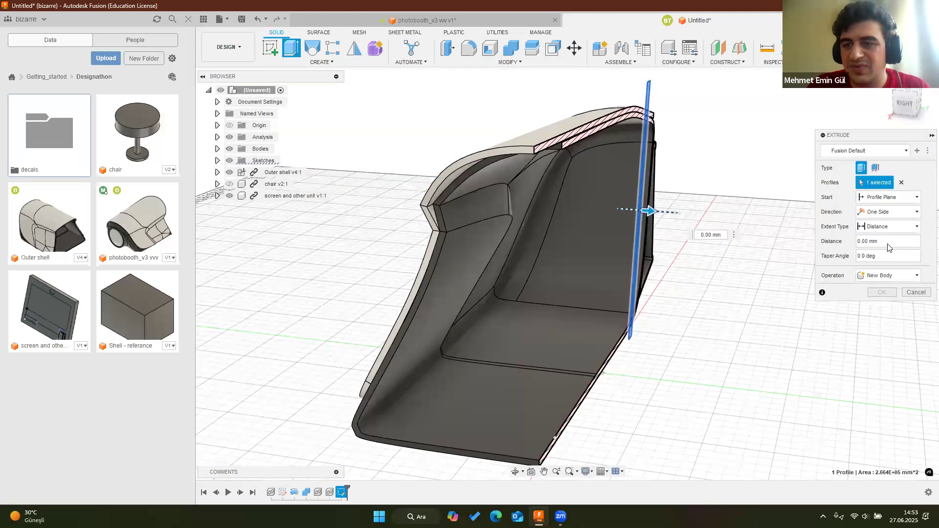
text(-1600)
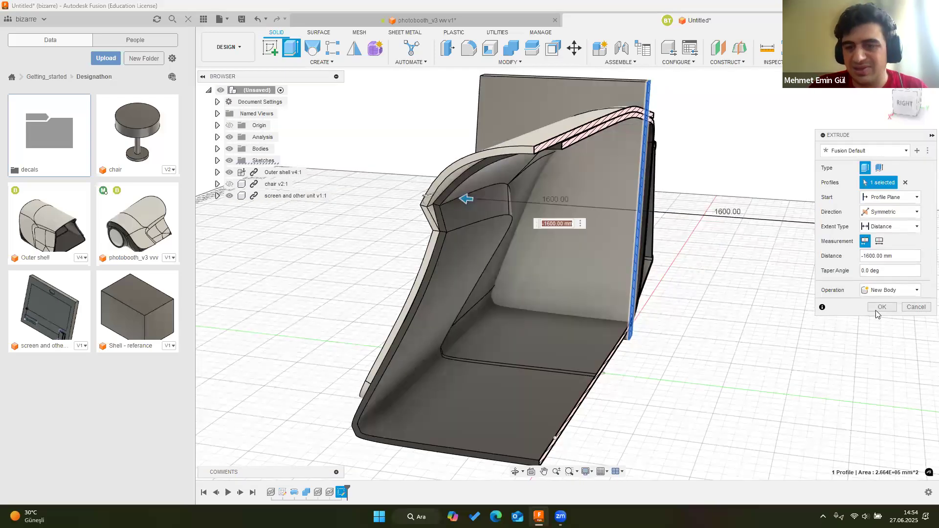
key(Return)
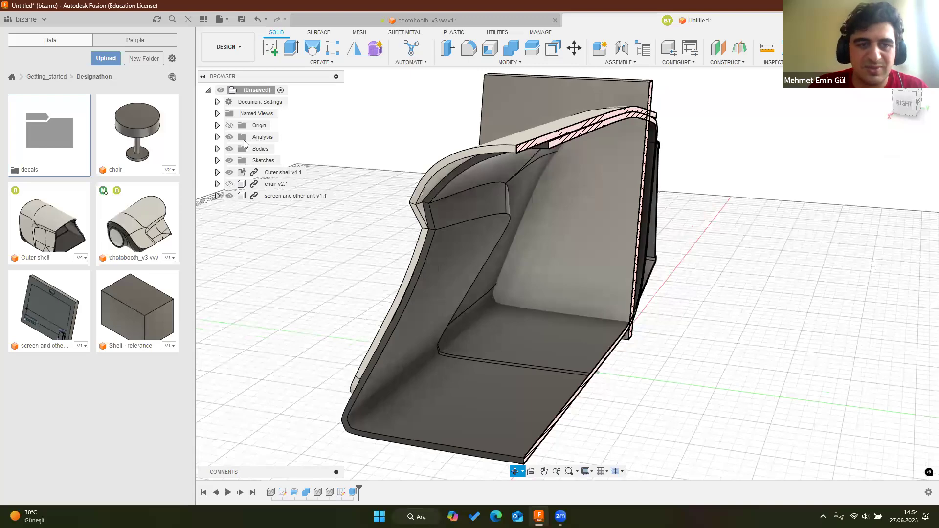
Turn off the section analysis and check how the extruded panel crosses the complete shell
click(230, 141)
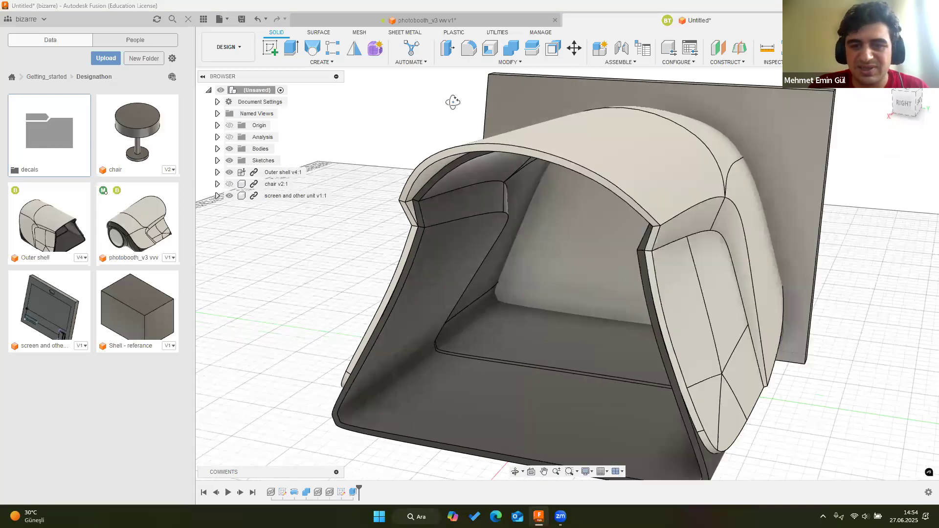
shift+middle_drag(478, 98, 668, 218)
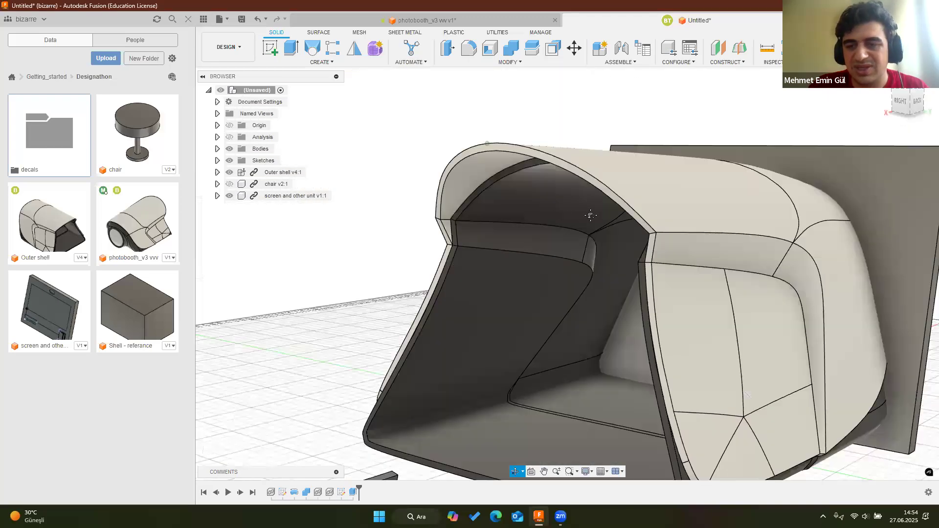
middle_drag(910, 205, 515, 250)
scroll(327, 184, down, 3)
shift+middle_drag(327, 185, 334, 127)
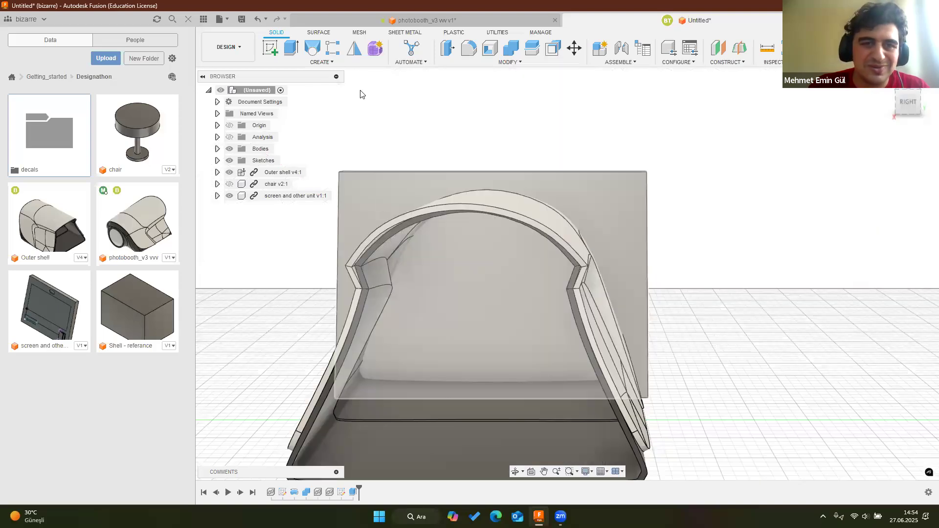
Combine with the Cut operation, using the extruded panel as target and the outer shell as tool body
click(514, 47)
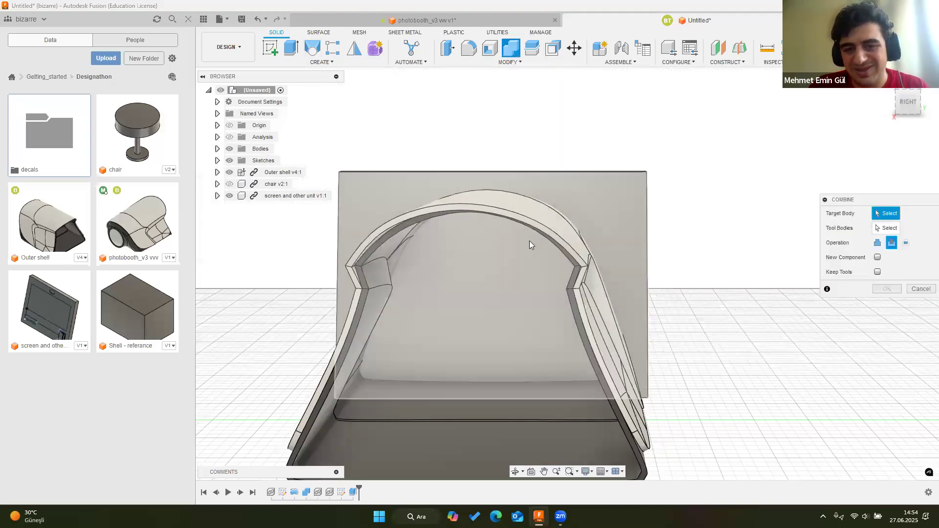
shift+middle_drag(555, 393, 668, 191)
scroll(668, 192, up, 2)
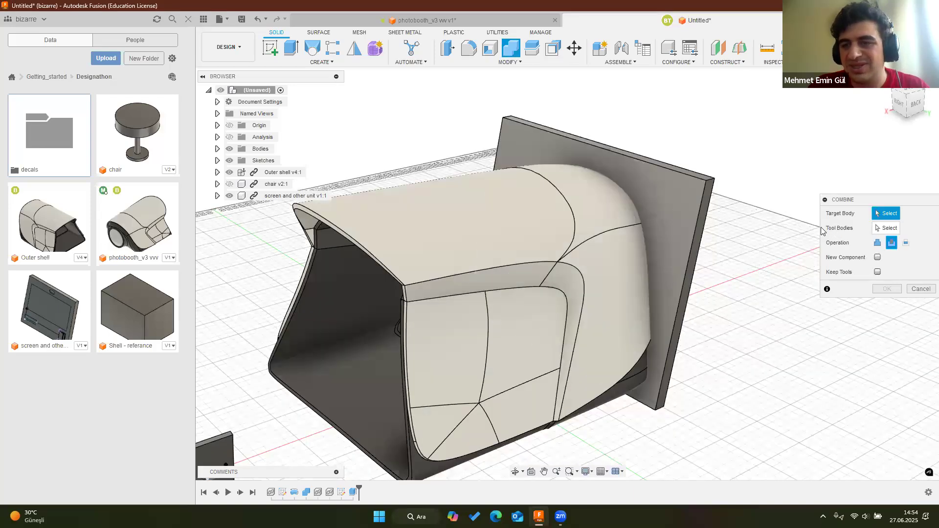
click(693, 196)
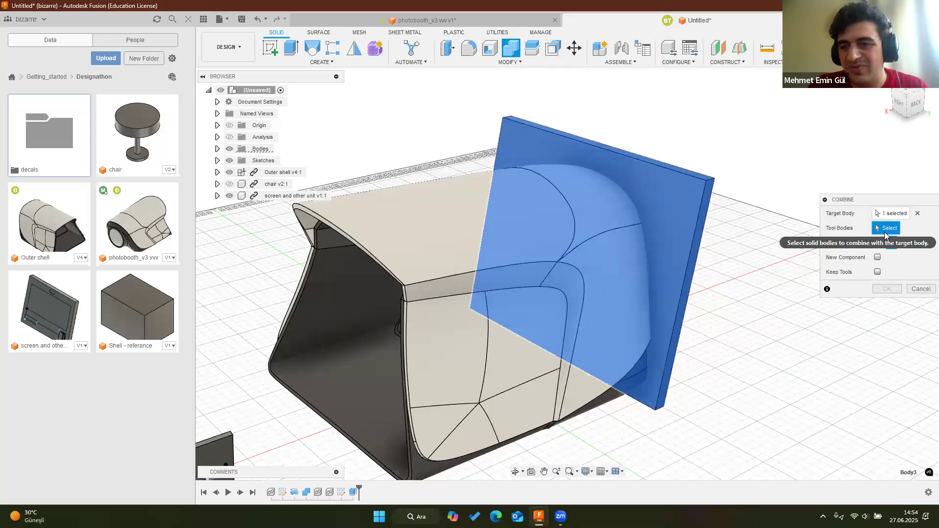
shift+middle_drag(614, 250, 649, 243)
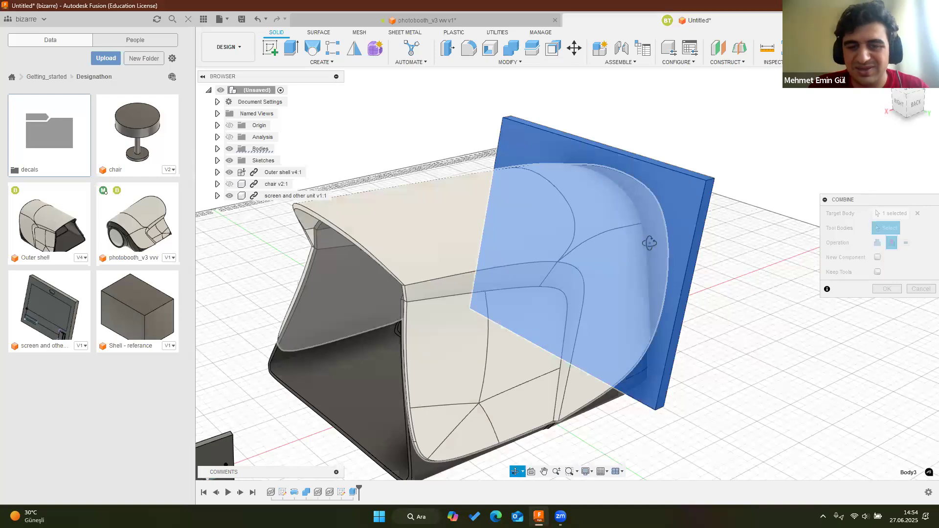
click(703, 348)
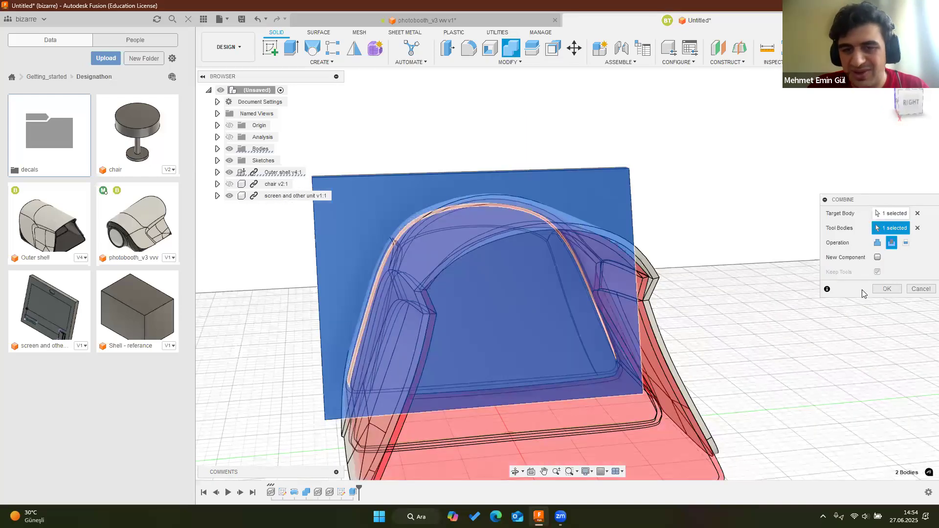
key(Return)
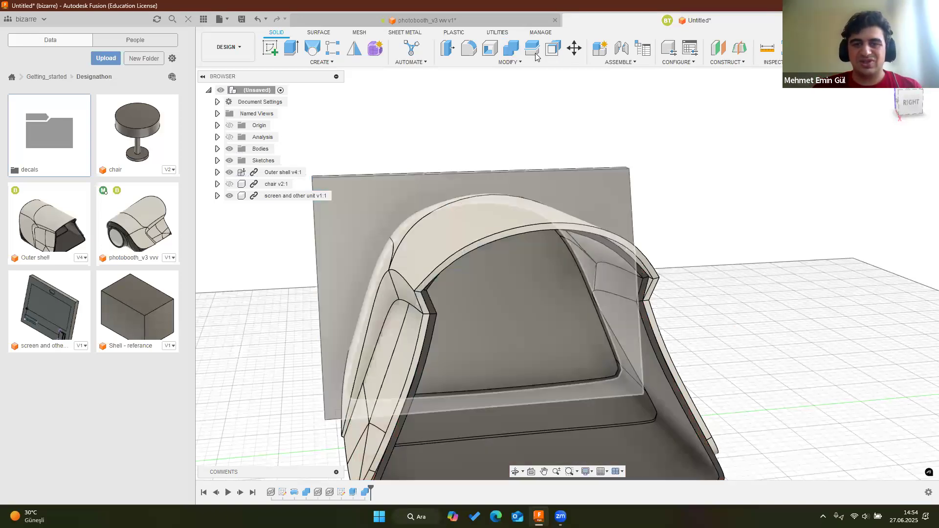
Move the leftover outer frame of the cut panel 3300 mm in X, clear of the shell
click(572, 55)
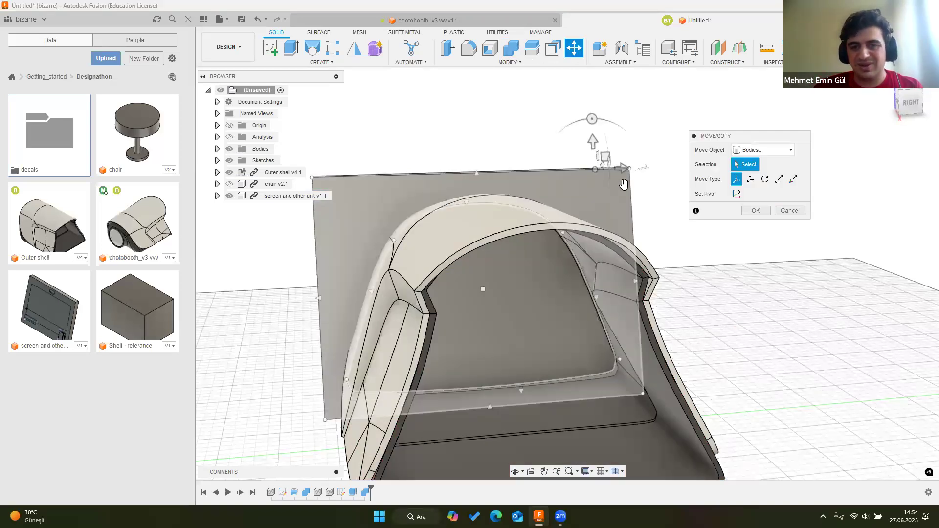
click(596, 185)
drag(875, 189, 905, 193)
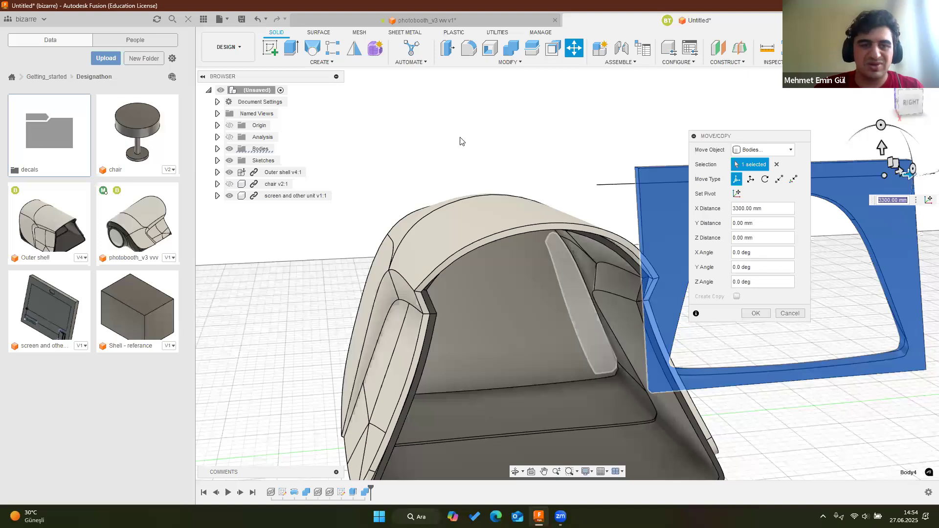
middle_drag(460, 142, 473, 140)
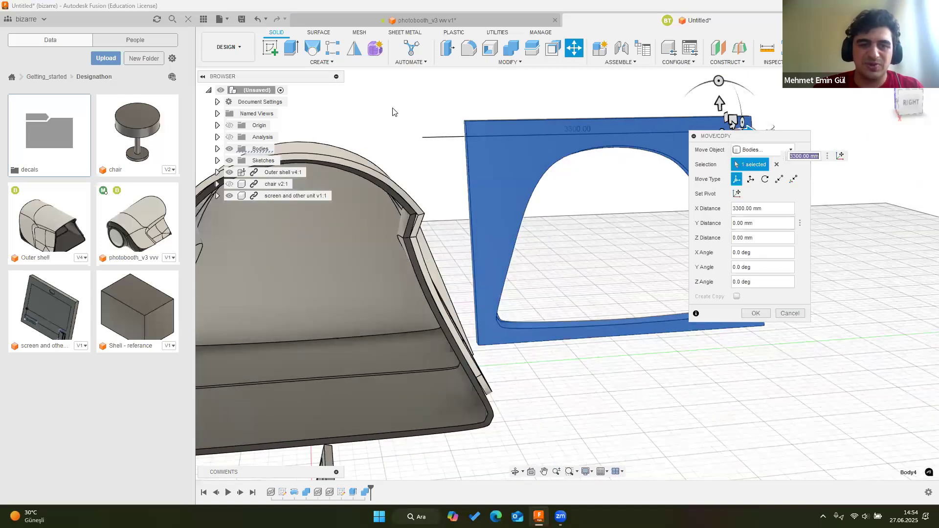
key(Return)
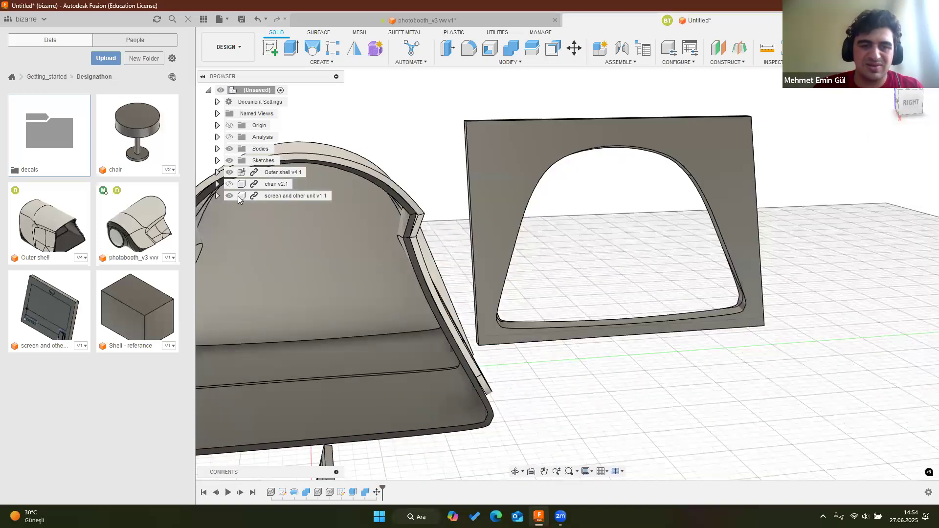
Hide the leftover frame body beside the shell
click(577, 143)
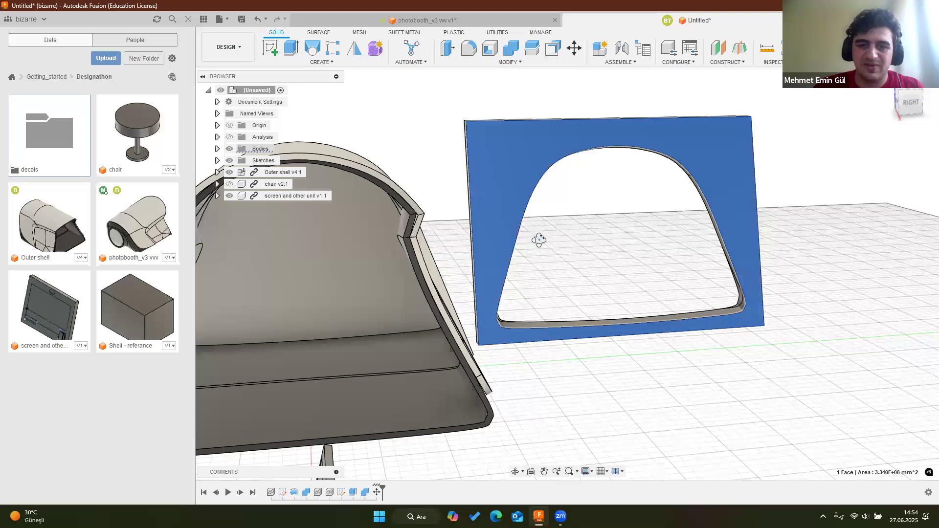
key(m)
key(v)
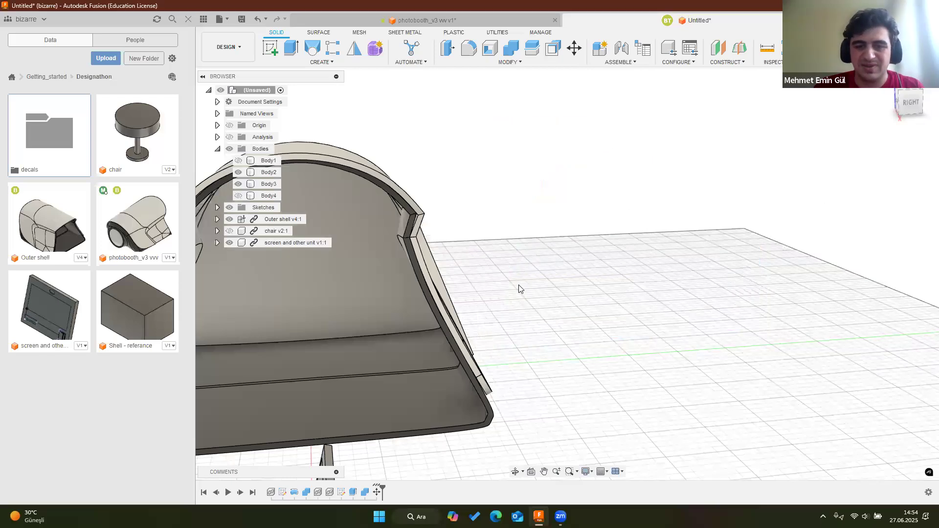
Examine the fit of the trimmed panel inside the shell and the screen unit in front of it
scroll(518, 284, down, 5)
shift+middle_drag(518, 284, 495, 283)
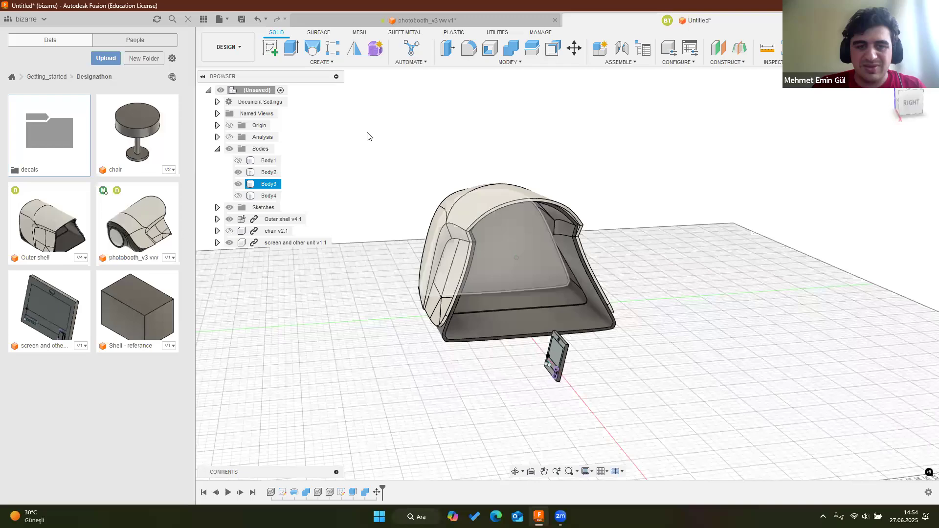
scroll(515, 279, up, 6)
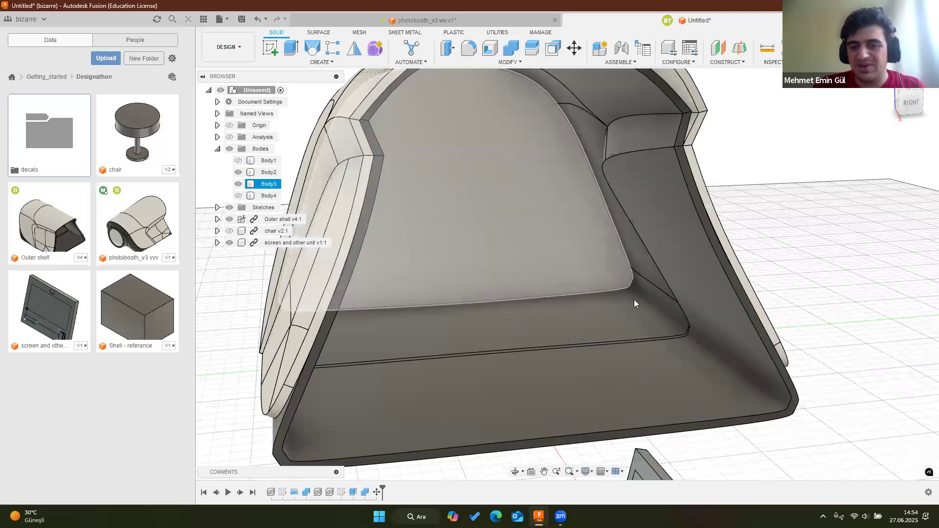
scroll(636, 302, down, 6)
shift+middle_drag(727, 364, 722, 365)
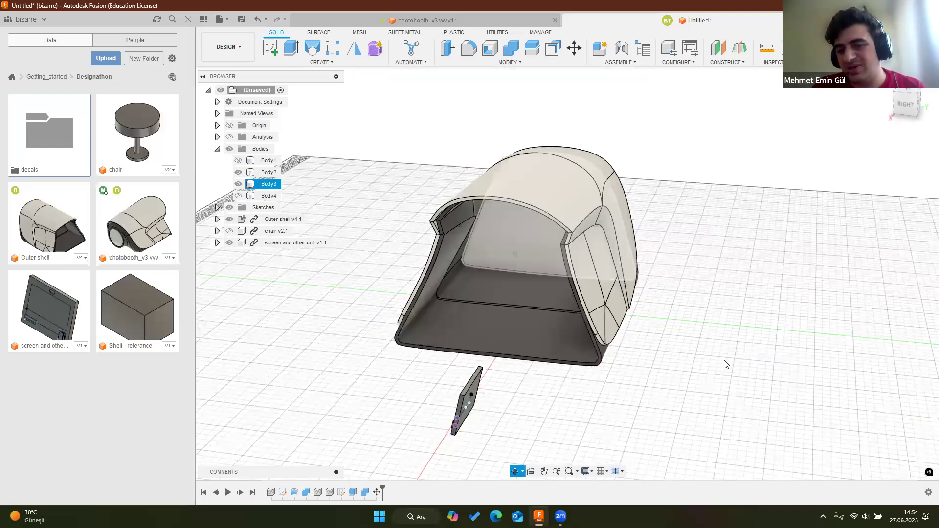
shift+middle_drag(716, 234, 513, 286)
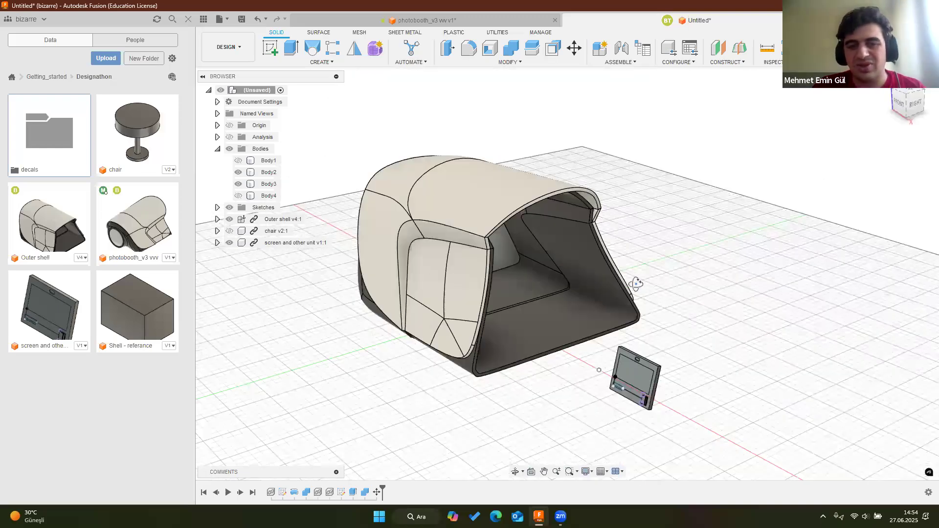
scroll(532, 218, up, 5)
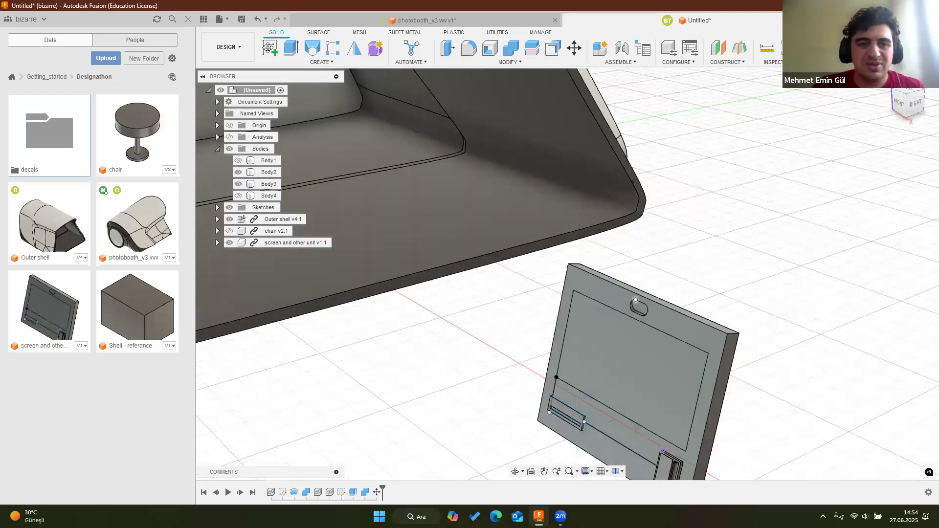
Start a sketch on the front face of the trimmed panel inside the shell
scroll(482, 187, up, 3)
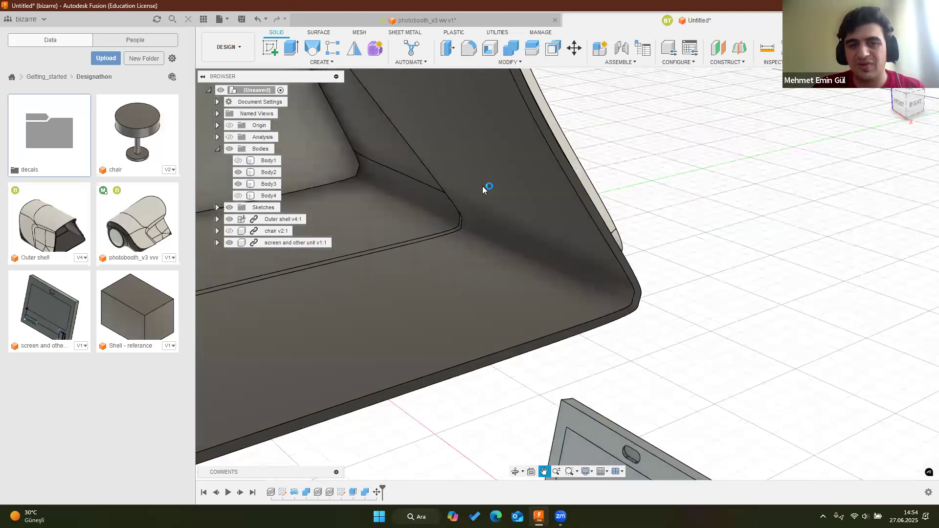
shift+middle_drag(484, 188, 627, 199)
shift+middle_drag(571, 237, 537, 235)
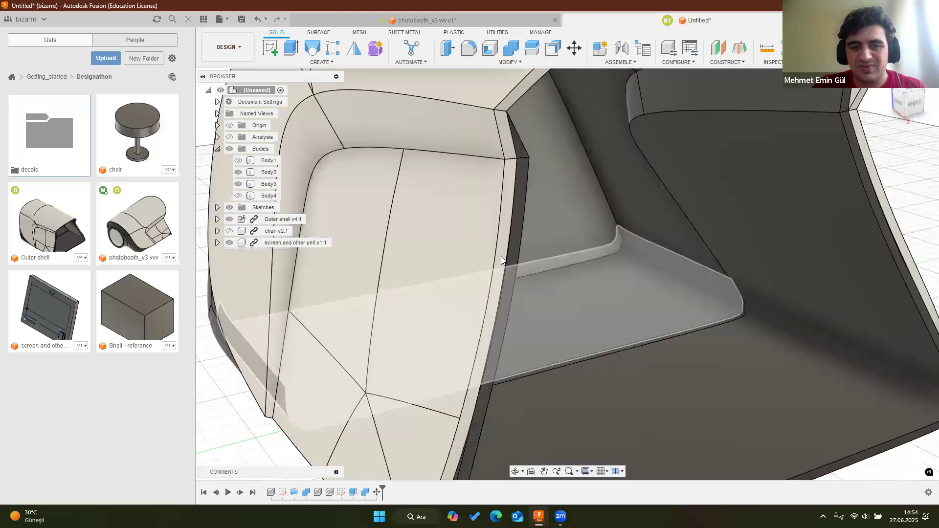
scroll(429, 291, up, 3)
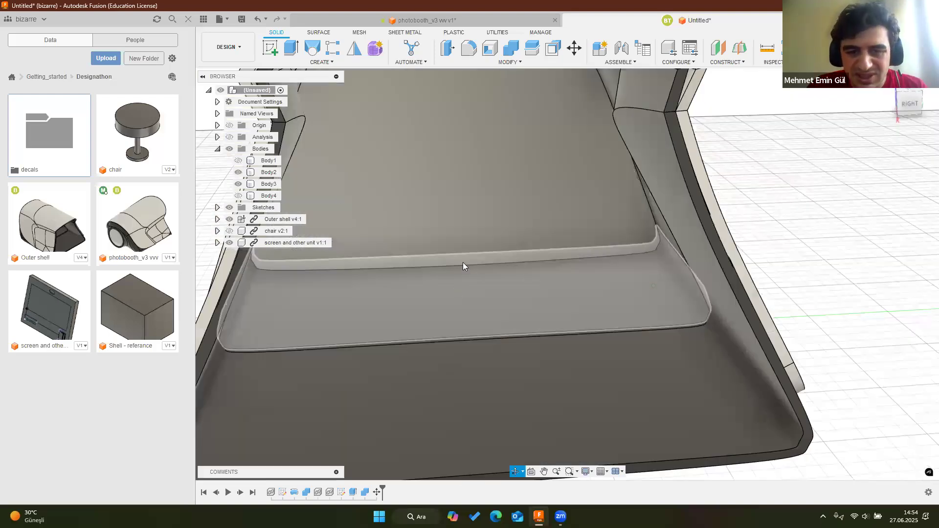
scroll(412, 299, down, 4)
click(413, 325)
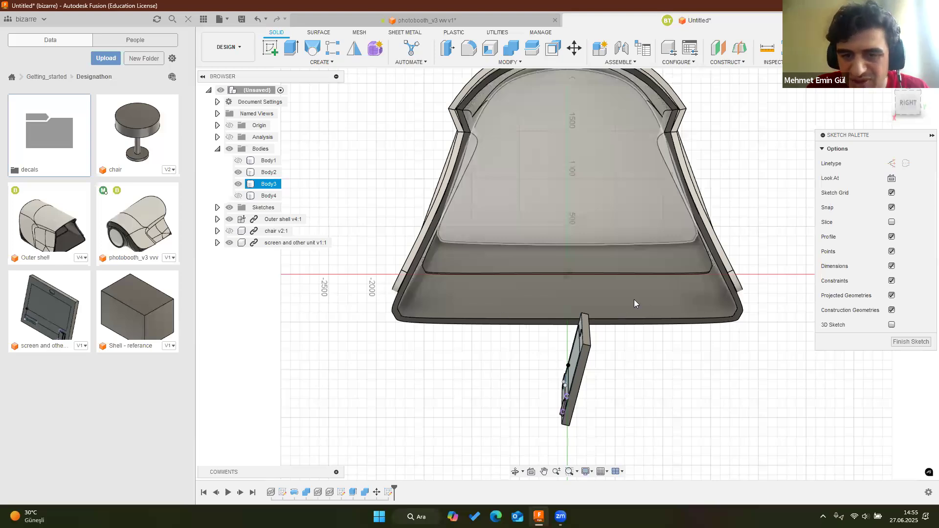
scroll(586, 328, up, 5)
scroll(586, 211, down, 4)
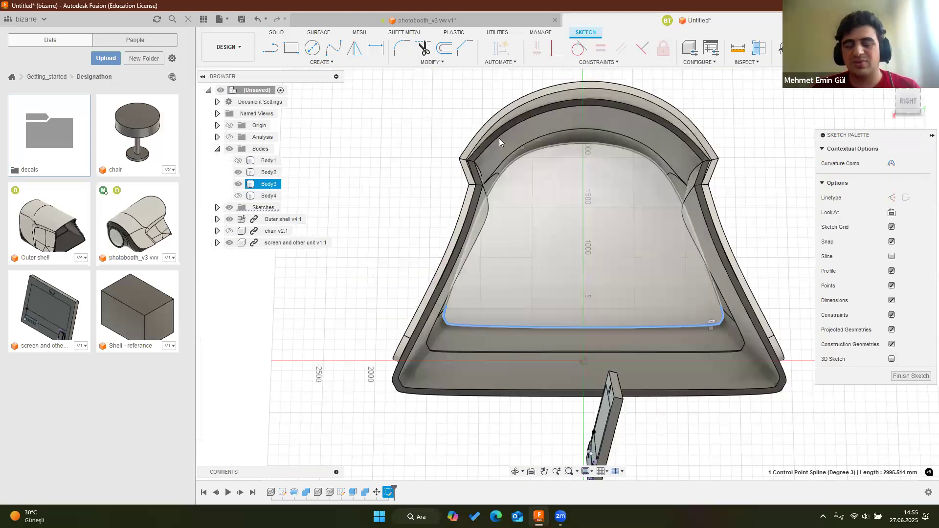
middle_drag(492, 152, 473, 170)
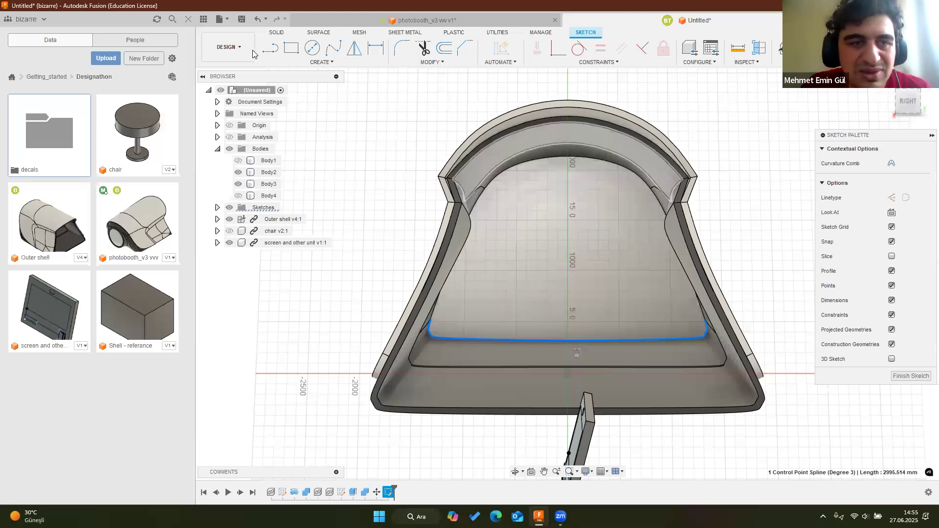
Draw a vertical centre line from the midpoint of the panel's bottom edge up toward its top edge
click(473, 269)
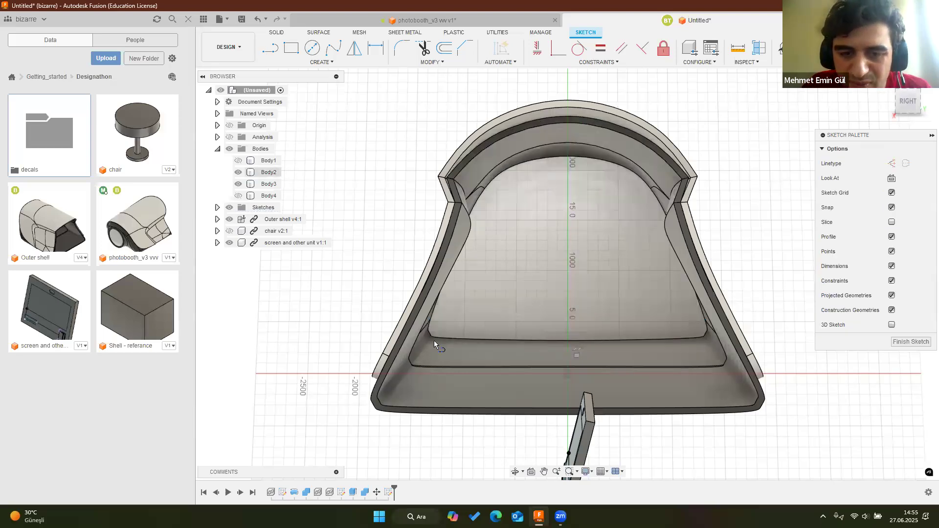
key(l)
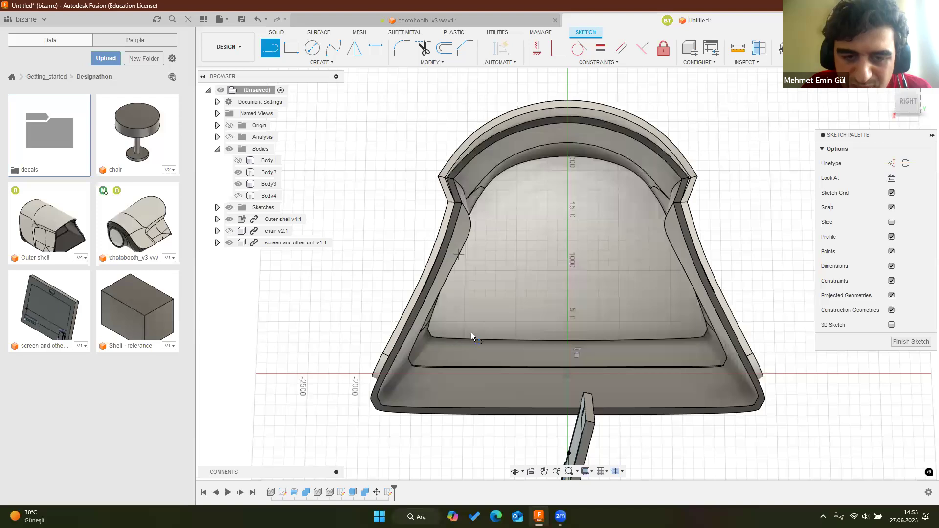
click(566, 339)
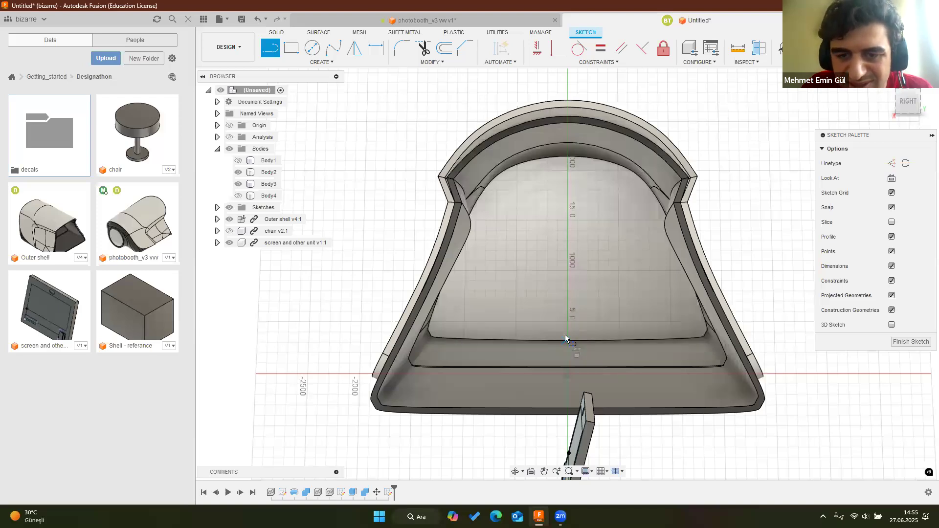
click(567, 200)
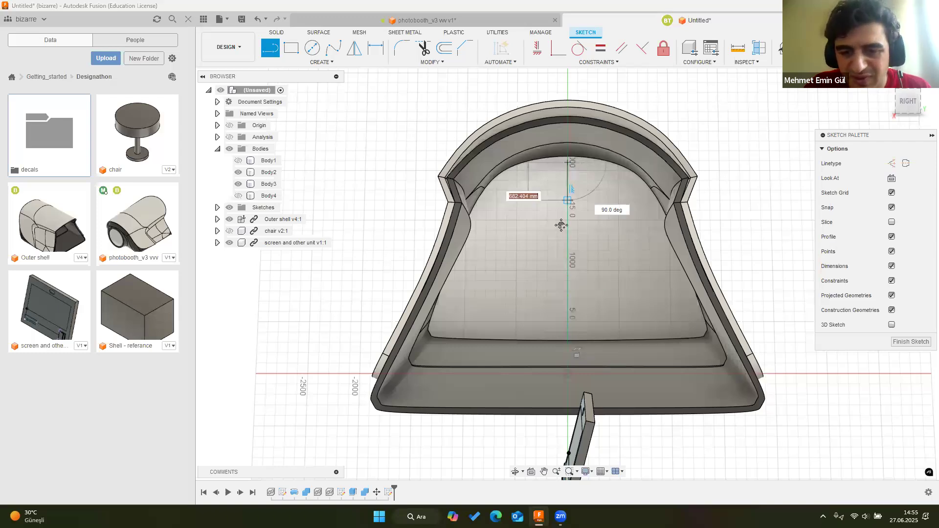
key(Escape)
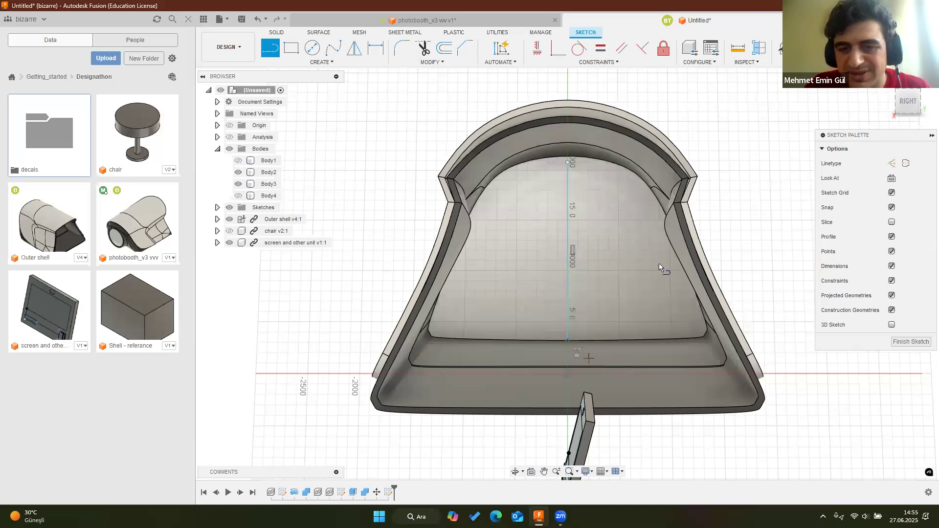
Draw a 1200 mm vertical line upward from the midpoint of the panel's bottom edge and finish the sketch
middle_drag(625, 275, 617, 246)
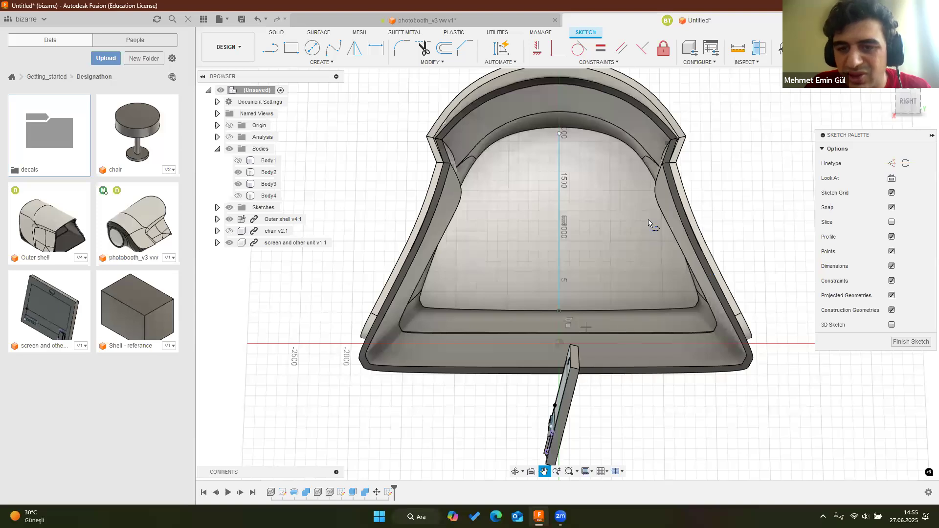
shift+middle_drag(639, 276, 647, 179)
click(908, 104)
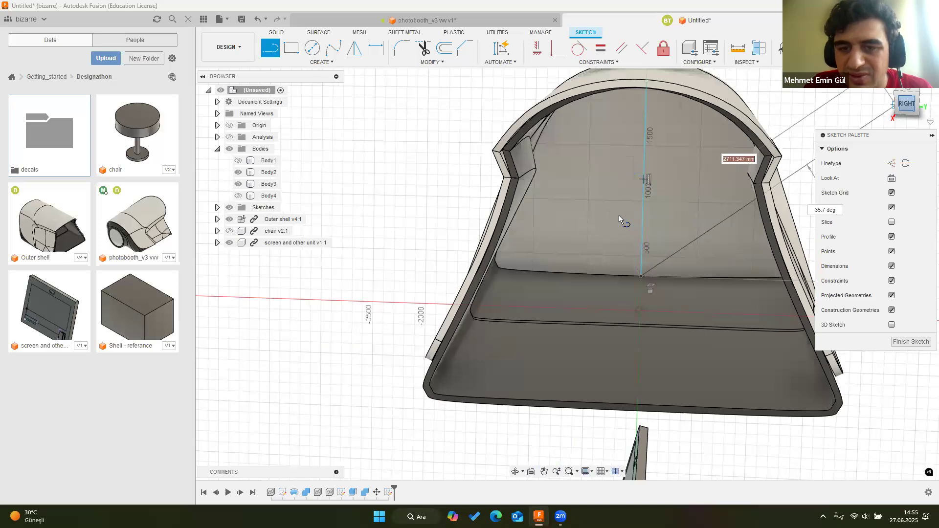
text(1)
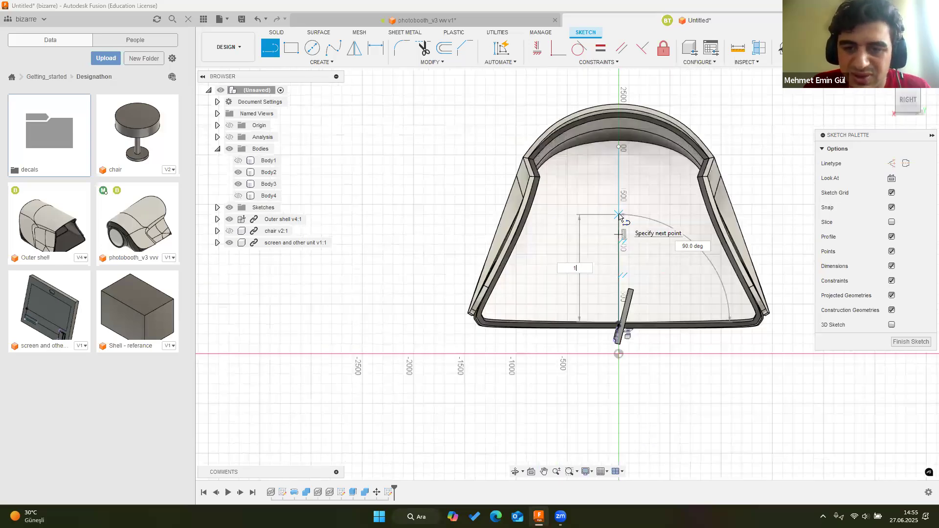
text(000)
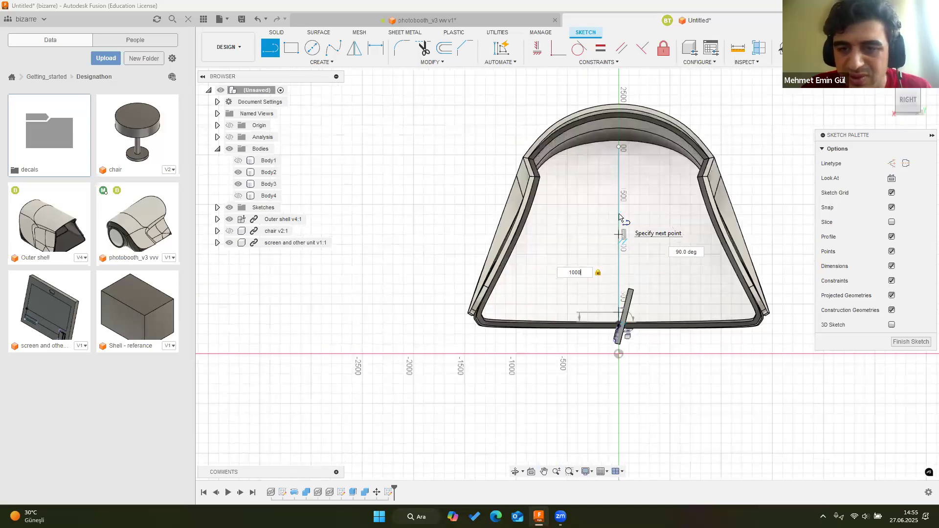
key(Tab)
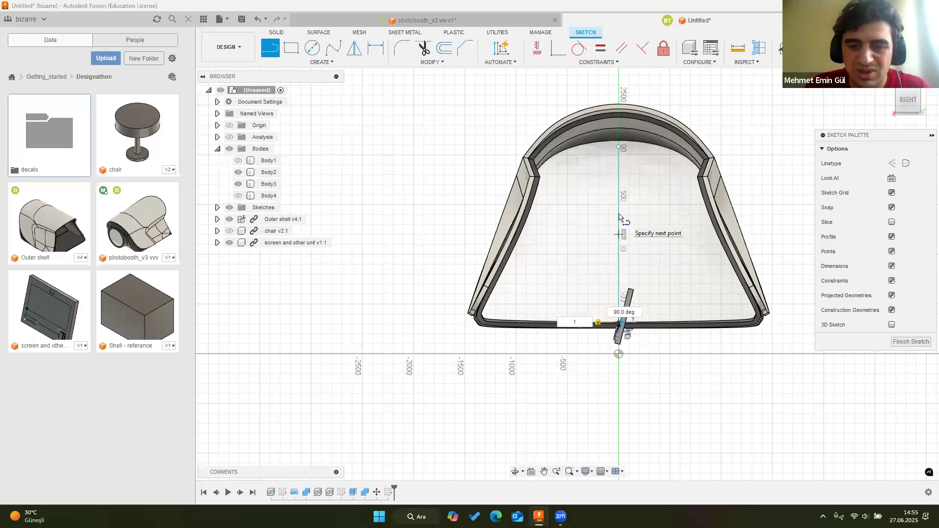
key(Tab)
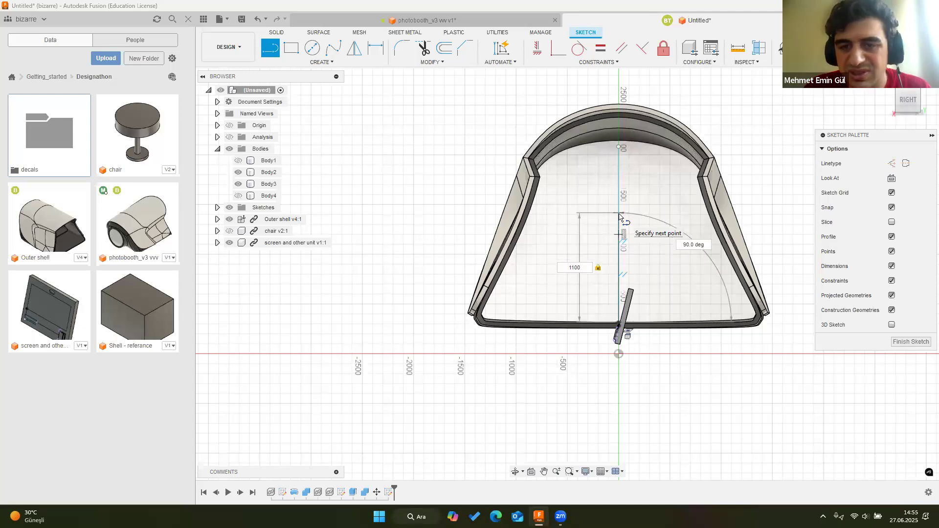
text(1200)
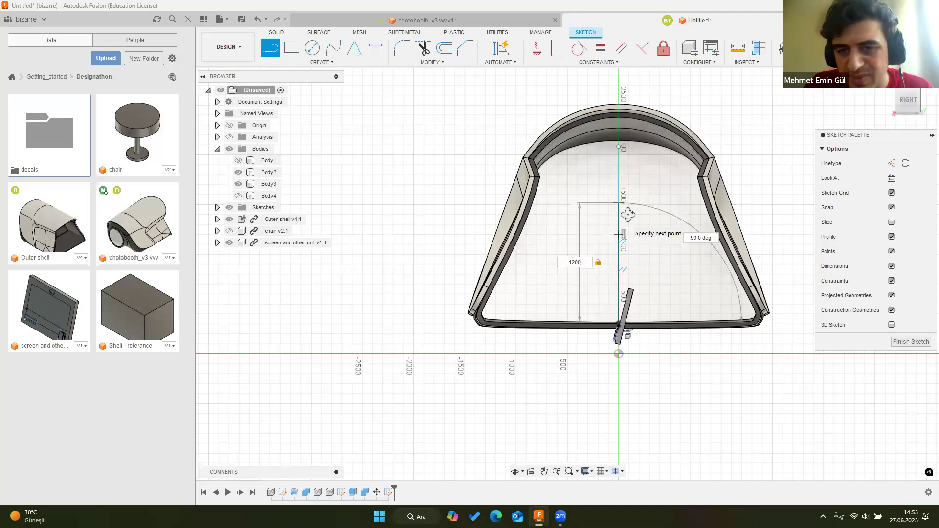
key(Return)
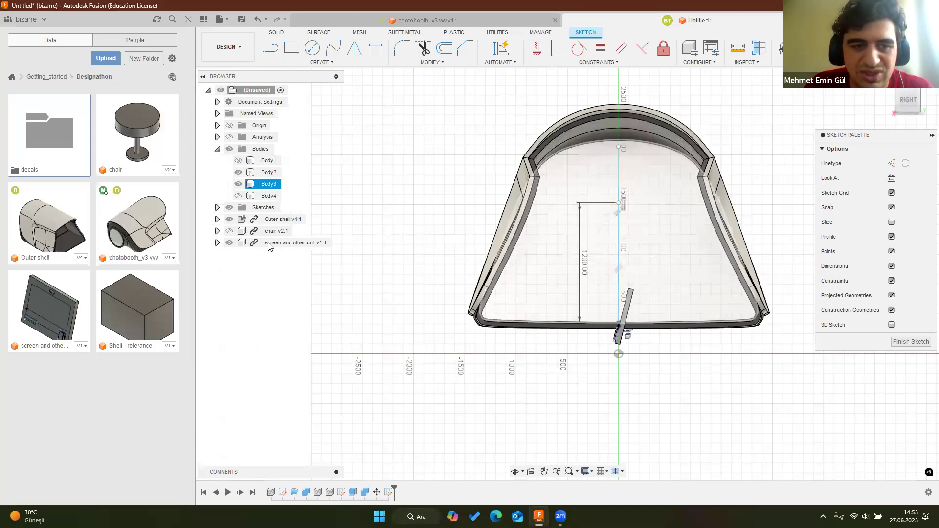
scroll(536, 378, up, 3)
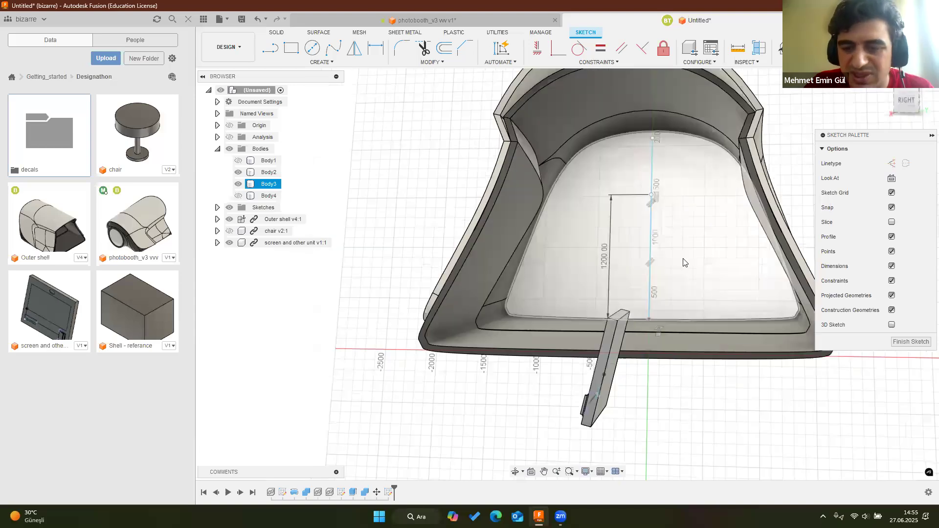
click(880, 49)
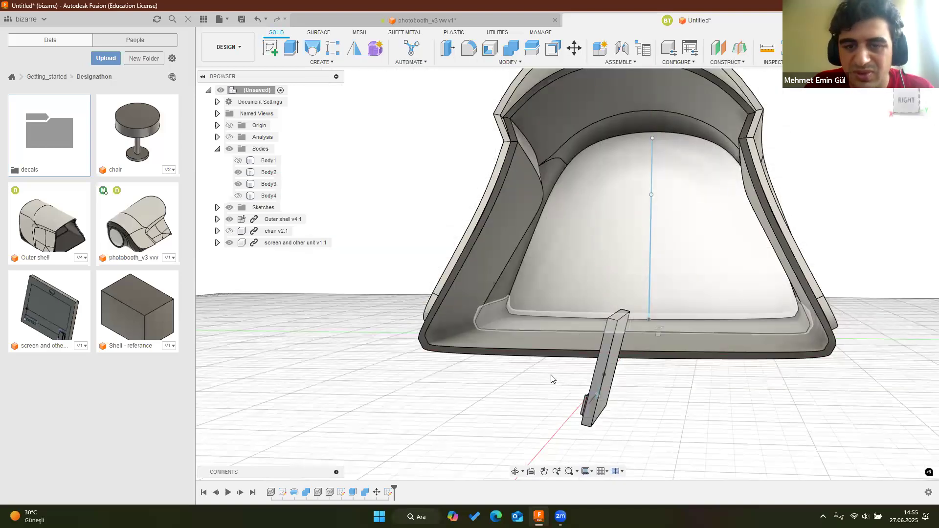
Try to rotate the screen unit component 90 degrees about the Y axis with Move/Copy
shift+middle_drag(745, 162, 760, 172)
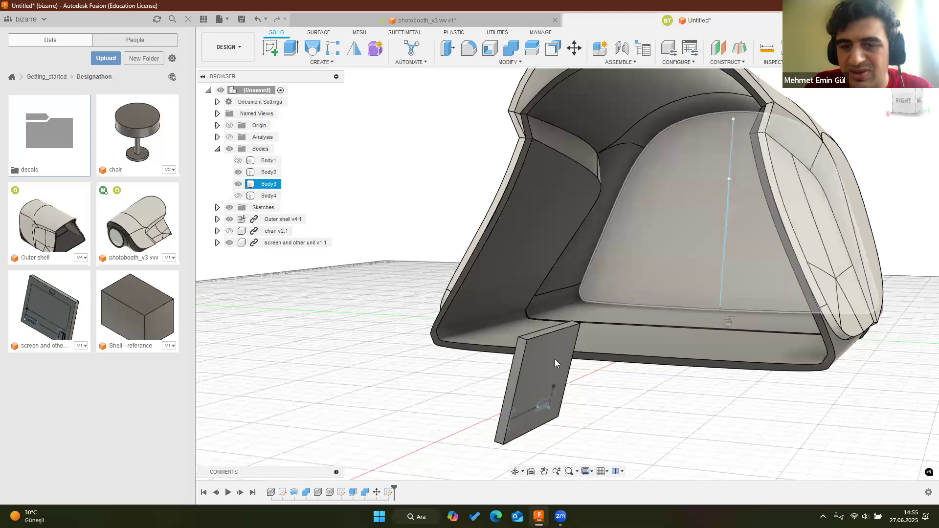
key(m)
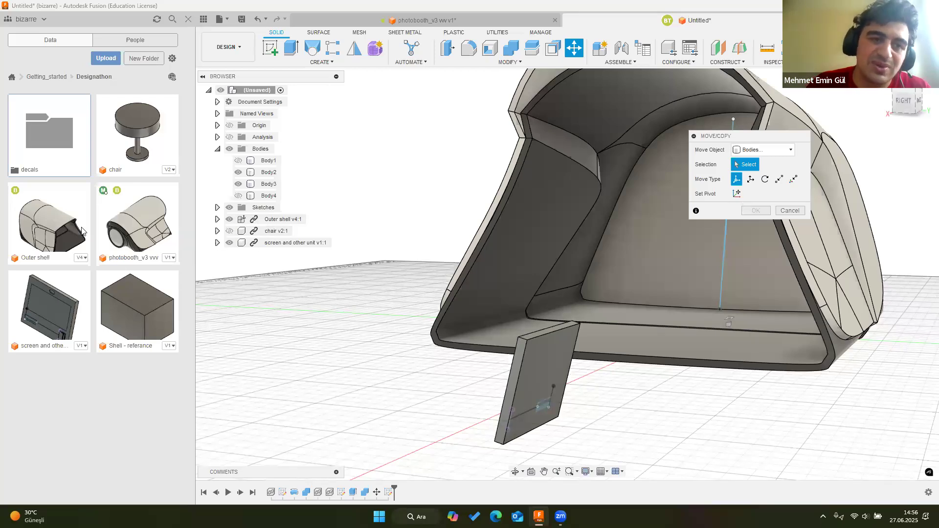
click(763, 150)
click(543, 376)
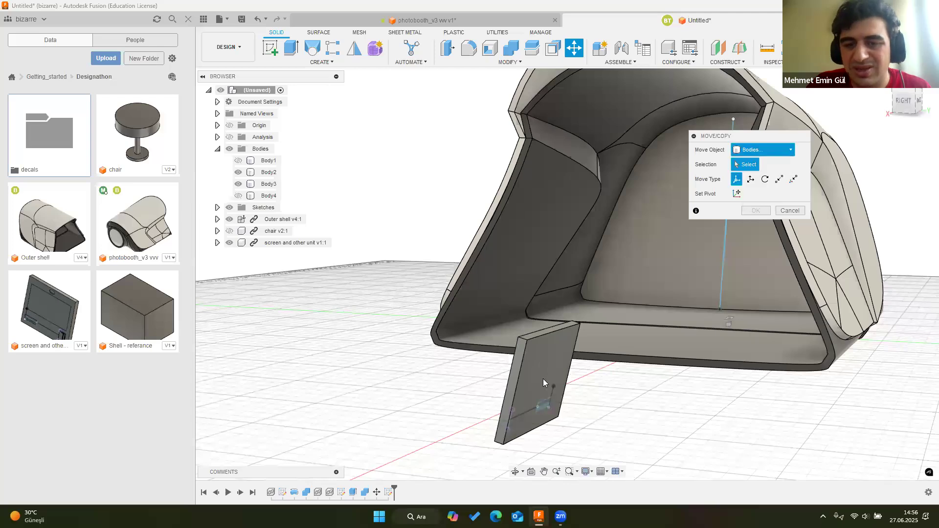
click(543, 379)
shift+middle_drag(598, 351, 540, 344)
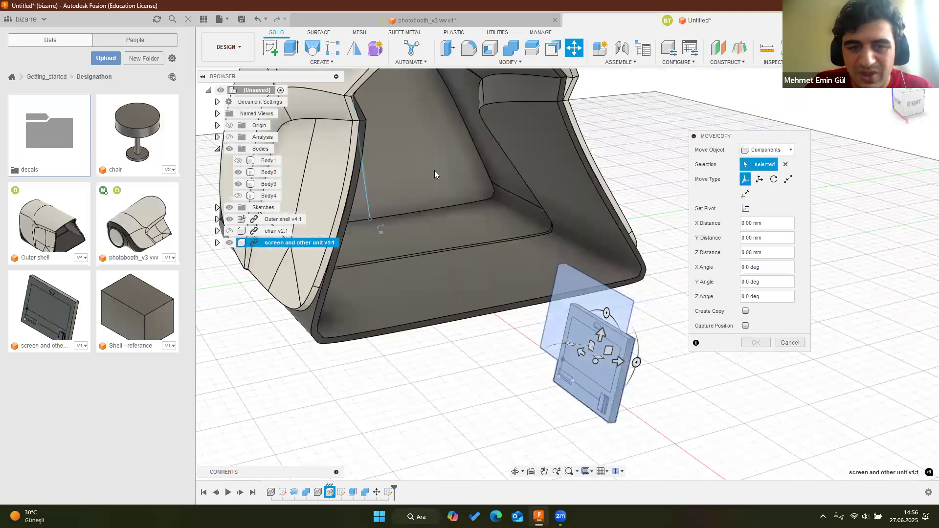
middle_drag(434, 171, 417, 348)
shift+middle_drag(413, 308, 364, 397)
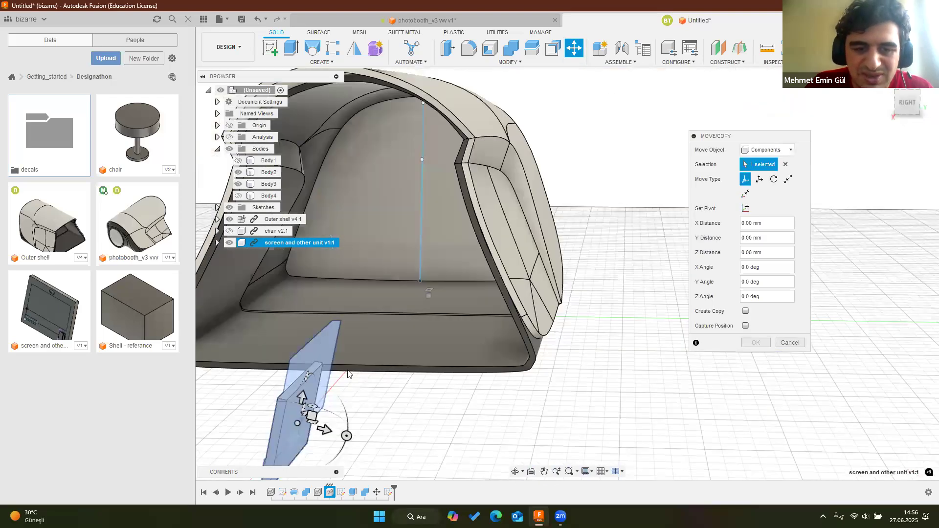
shift+middle_drag(501, 137, 504, 207)
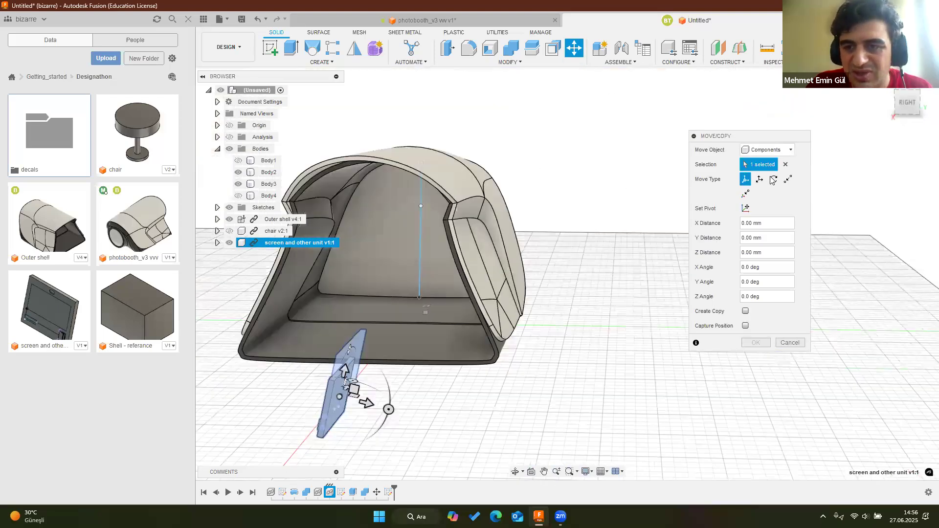
scroll(505, 329, down, 1)
scroll(499, 371, up, 5)
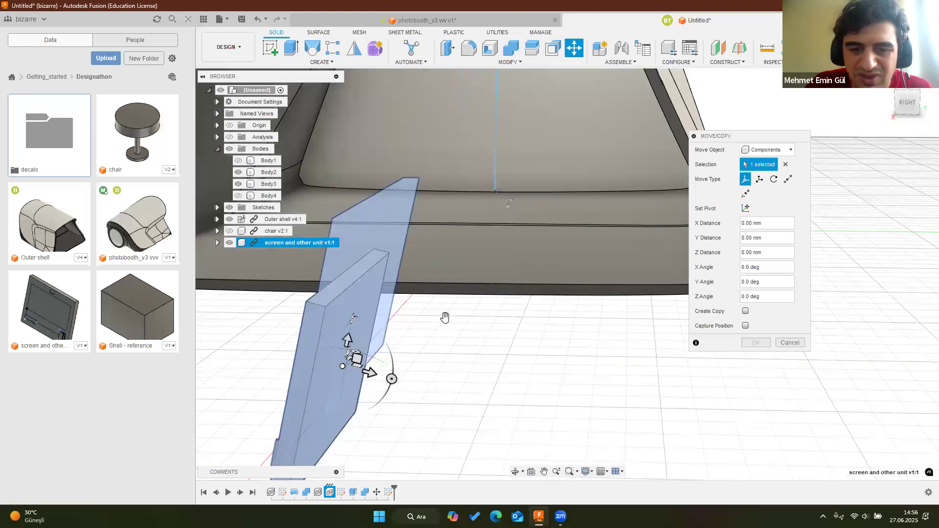
middle_drag(444, 318, 380, 324)
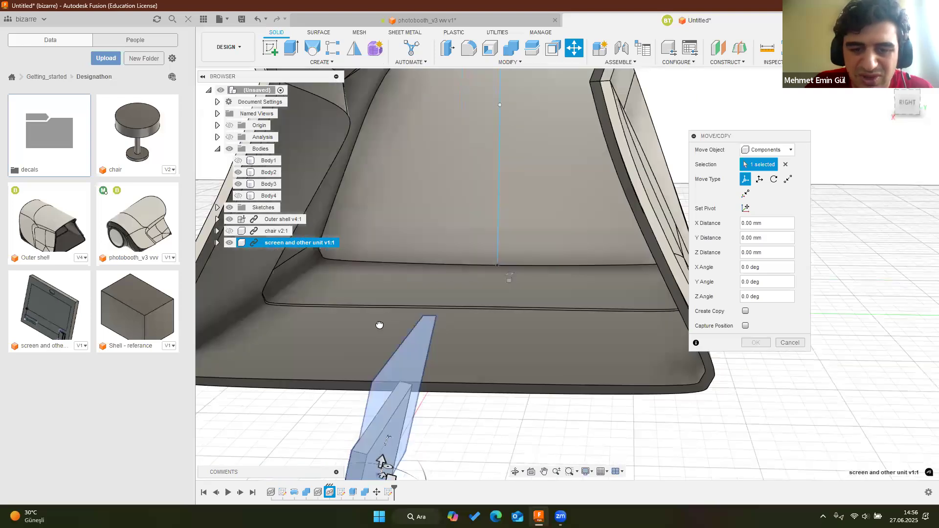
scroll(373, 337, down, 5)
text(90)
shift+middle_drag(495, 289, 696, 259)
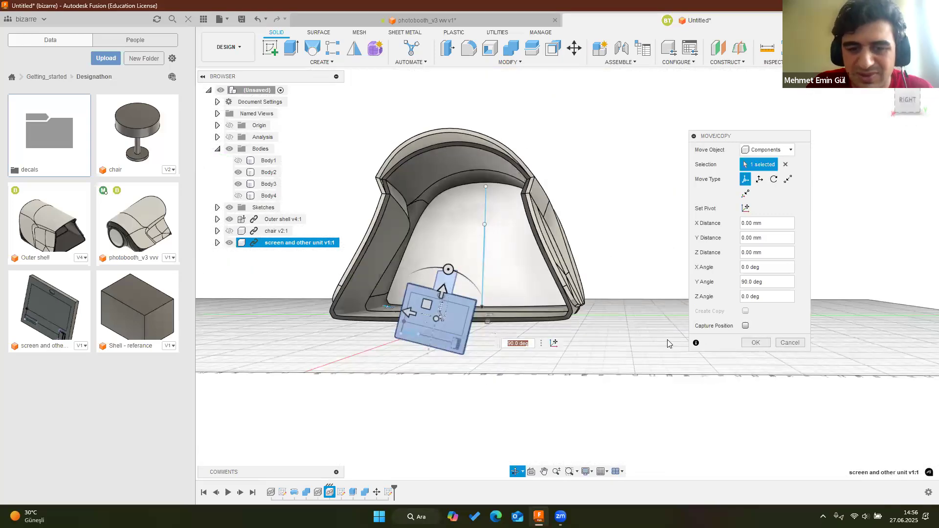
key(Return)
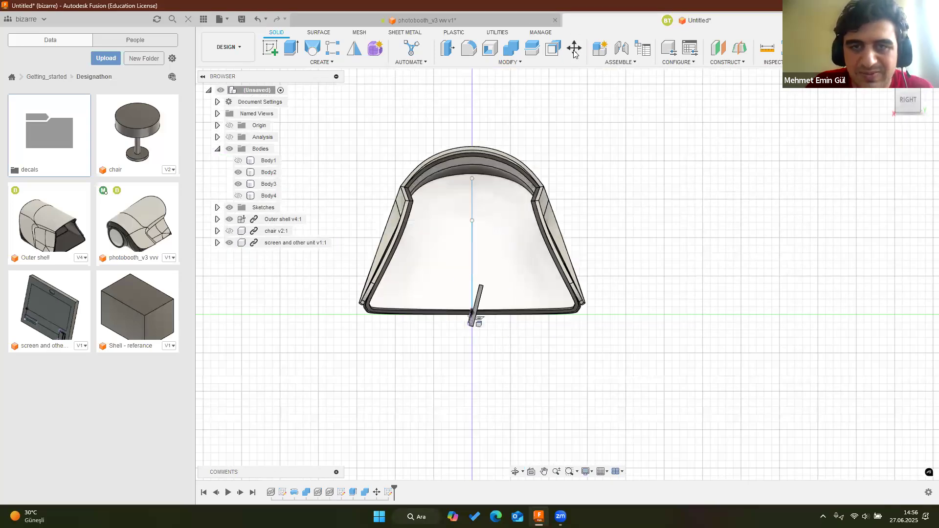
Try to rotate the screen unit component 95 degrees about the Y axis with Move/Copy
key(m)
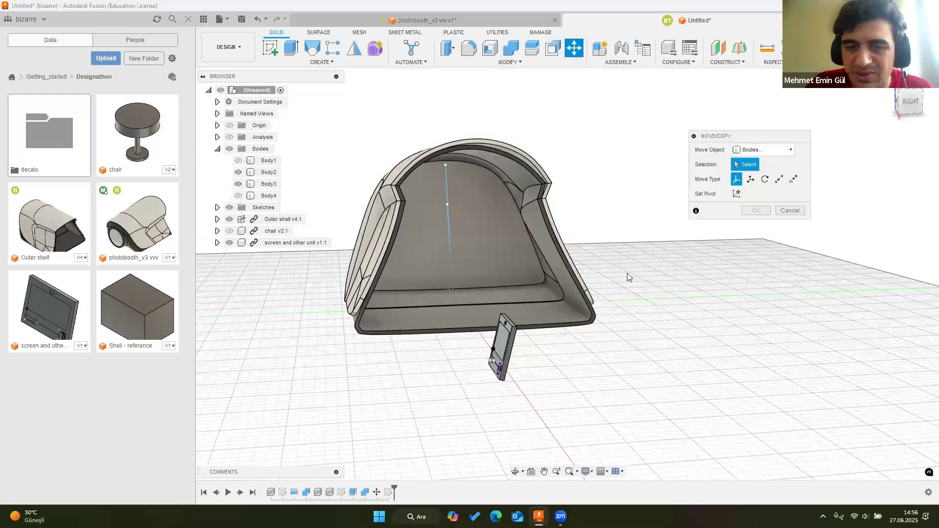
click(505, 342)
scroll(506, 344, up, 3)
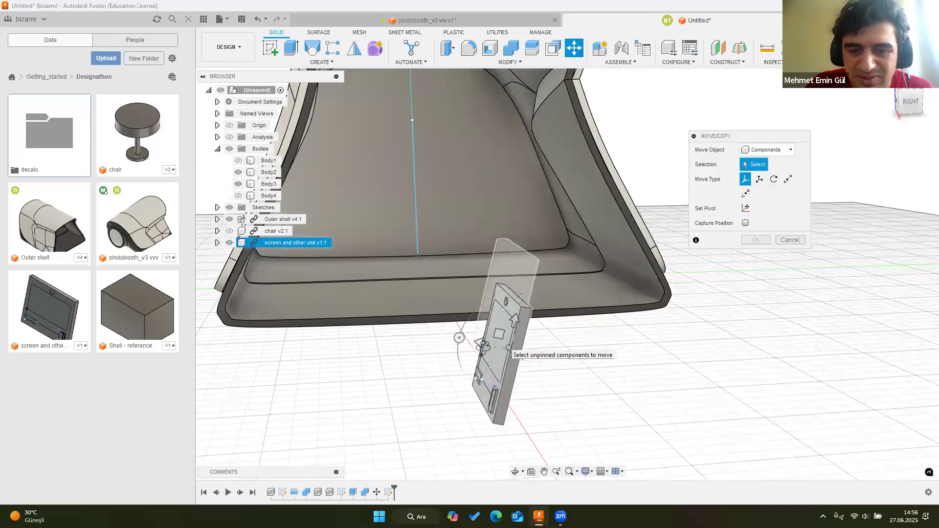
shift+middle_drag(495, 347, 406, 340)
click(578, 362)
shift+middle_drag(706, 378, 609, 393)
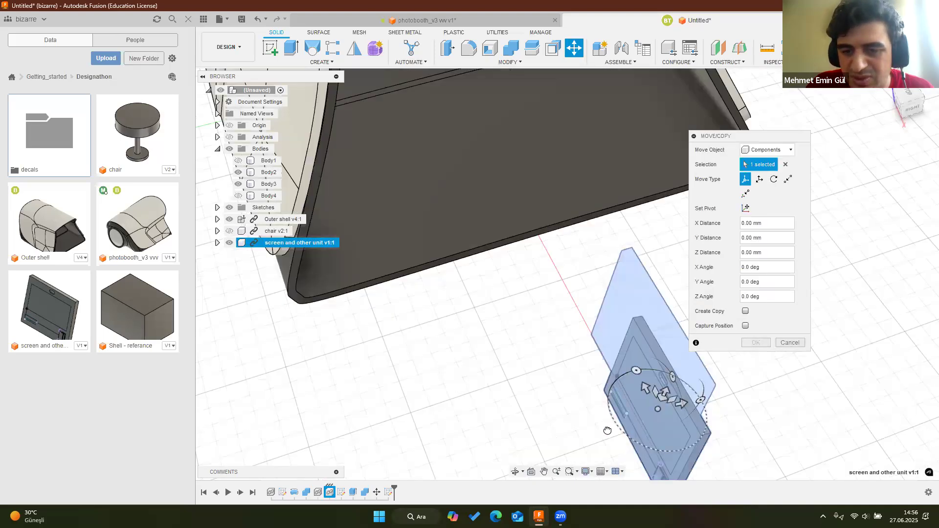
drag(605, 433, 724, 443)
shift+middle_drag(723, 443, 874, 155)
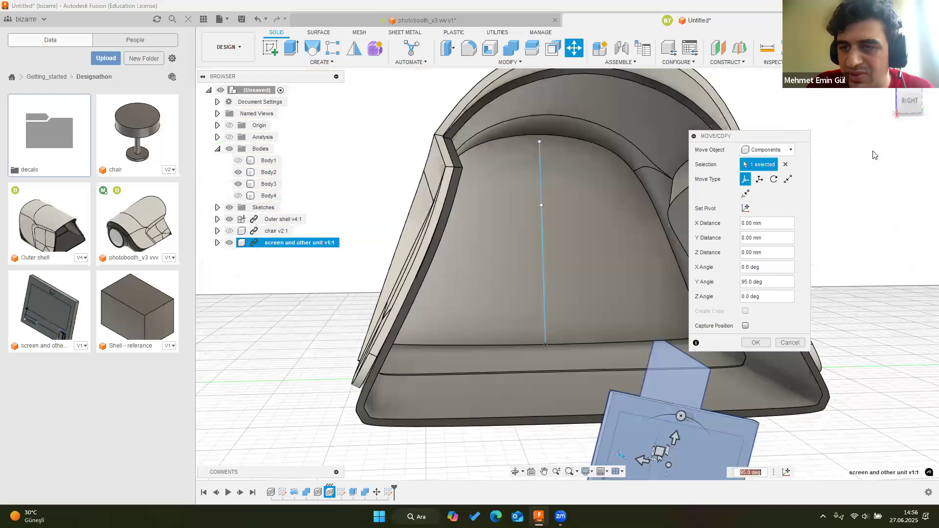
click(790, 342)
shift+middle_drag(582, 219, 391, 5)
scroll(542, 265, up, 3)
scroll(429, 310, down, 5)
scroll(447, 262, up, 5)
middle_drag(447, 262, 760, 171)
key(m)
click(773, 149)
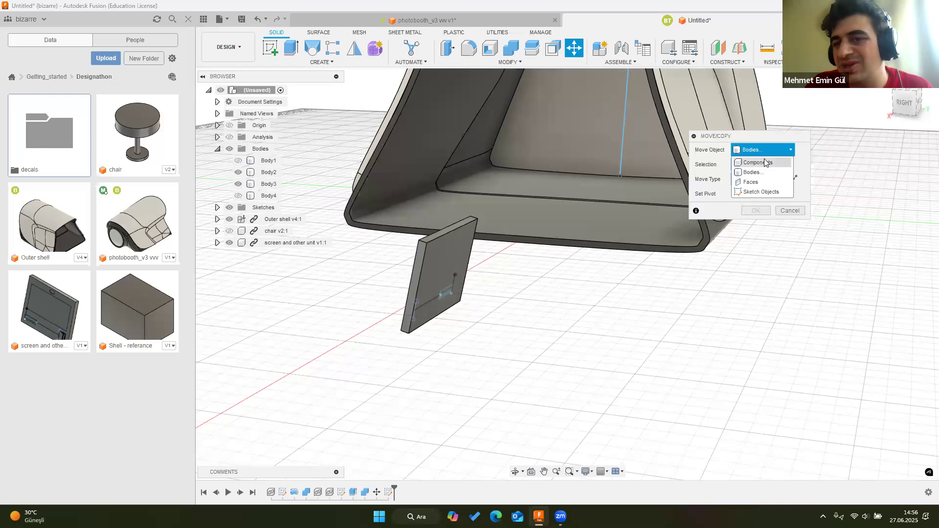
key(Escape)
scroll(574, 224, down, 5)
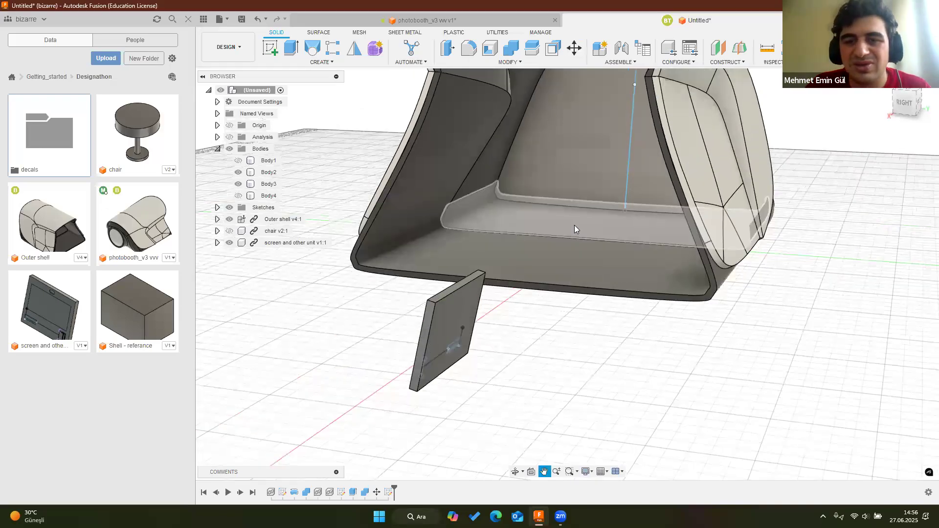
shift+middle_drag(522, 281, 796, 217)
key(m)
key(Escape)
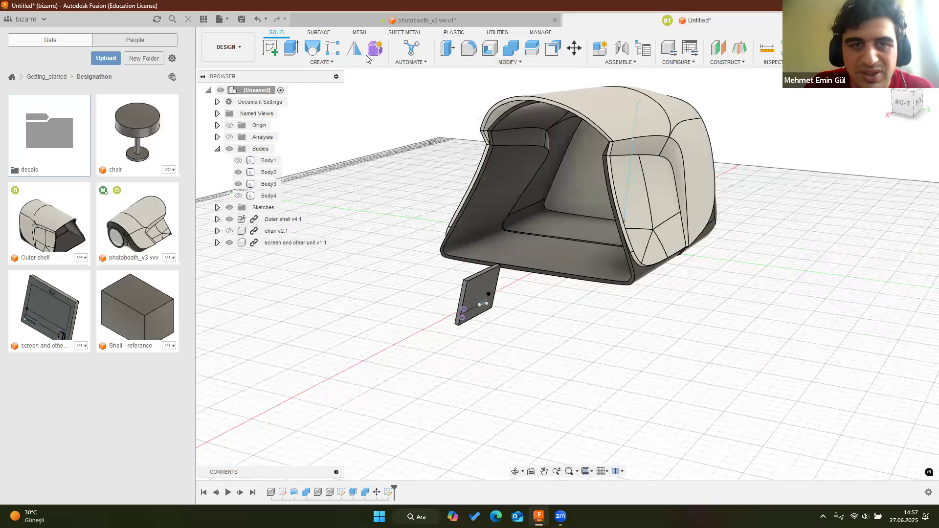
Align the screen unit component by its back face to the upper end point of the 1200 mm line on the panel
click(569, 63)
click(551, 56)
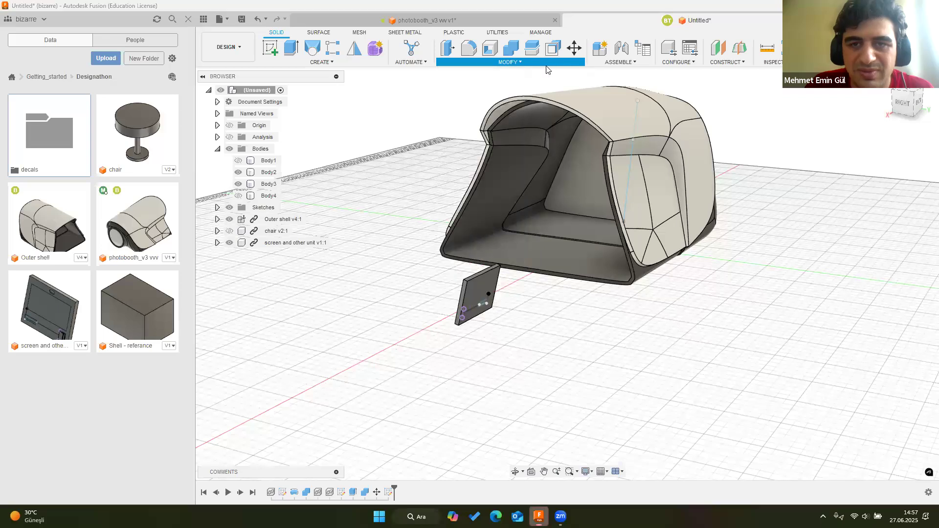
click(481, 63)
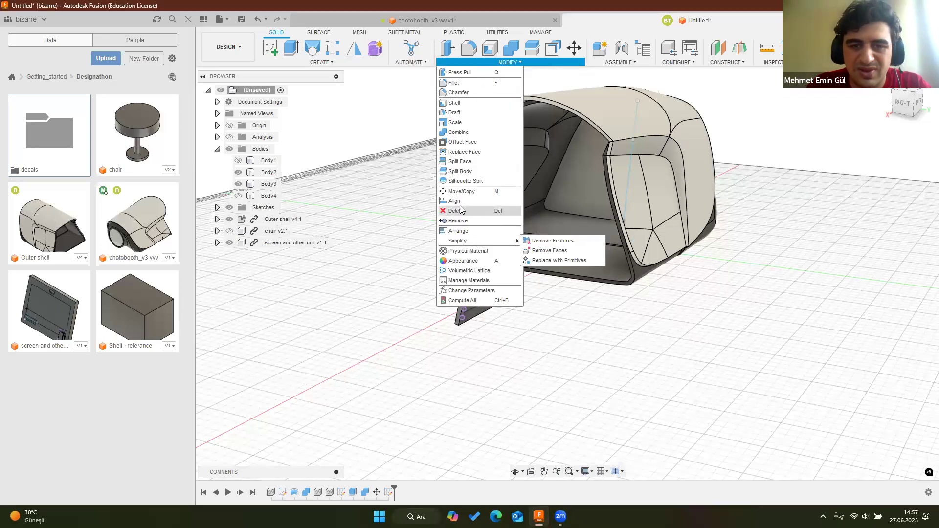
click(470, 298)
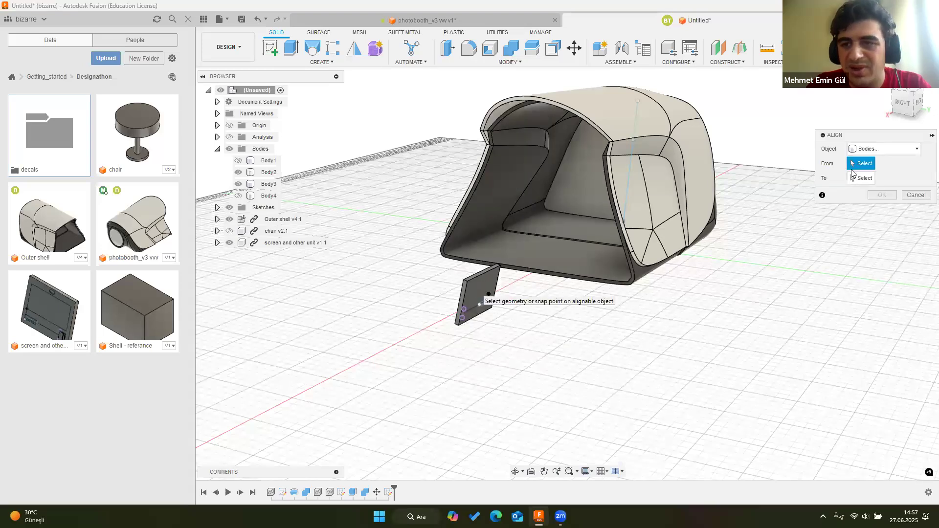
scroll(477, 292, up, 3)
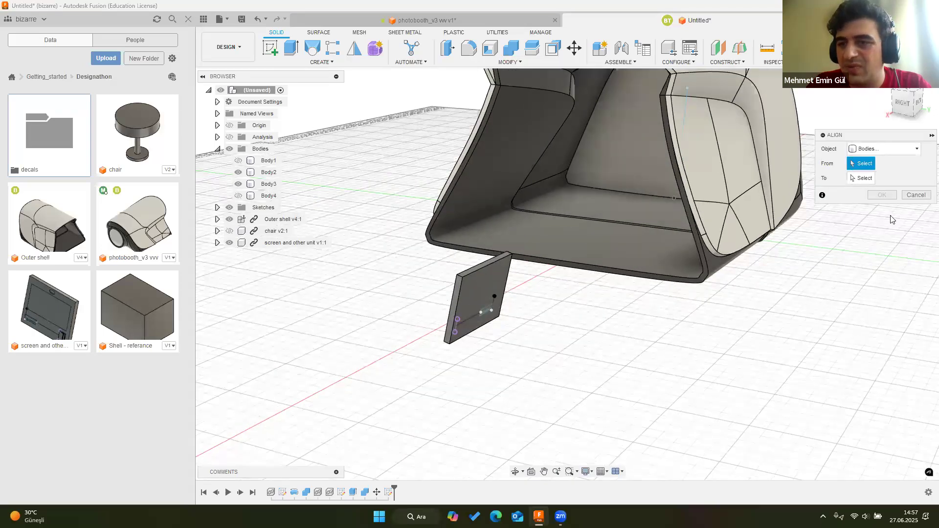
click(886, 149)
click(874, 162)
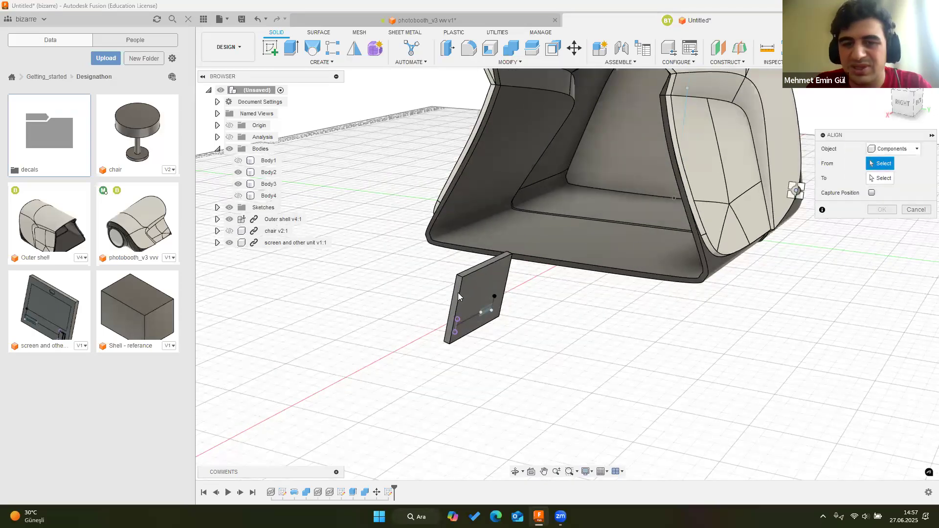
click(497, 291)
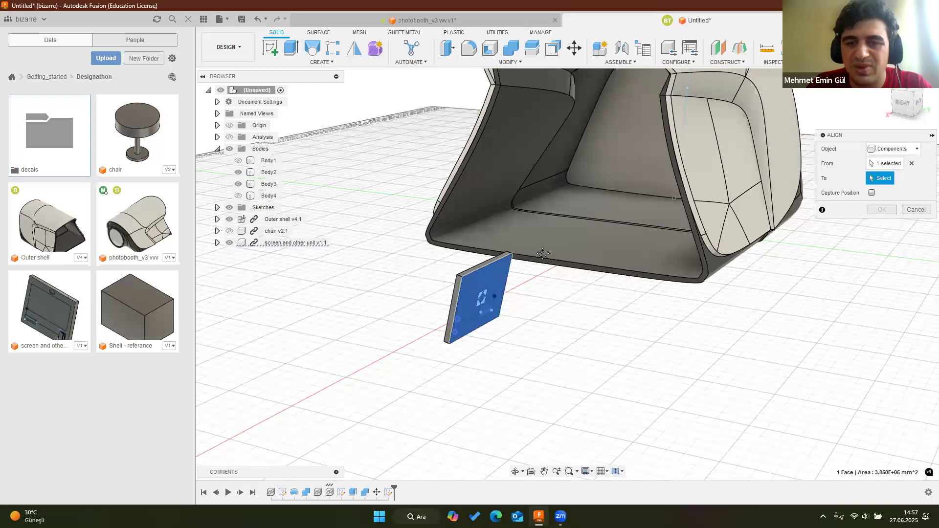
middle_drag(629, 137, 654, 157)
click(622, 125)
scroll(617, 132, up, 4)
scroll(656, 158, down, 3)
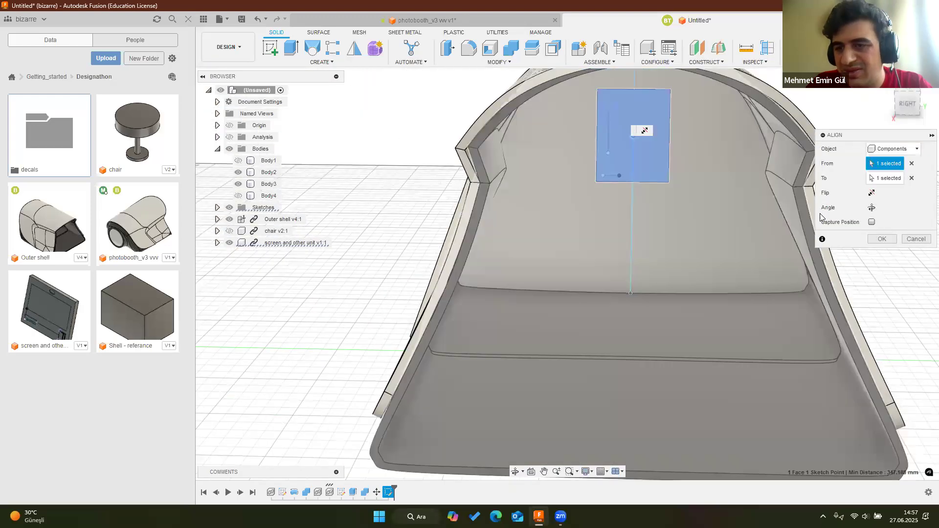
Flip the screen unit so its display faces outward, turn it upright with the camera slot uppermost, and apply the alignment
middle_drag(888, 160, 881, 133)
drag(881, 133, 875, 99)
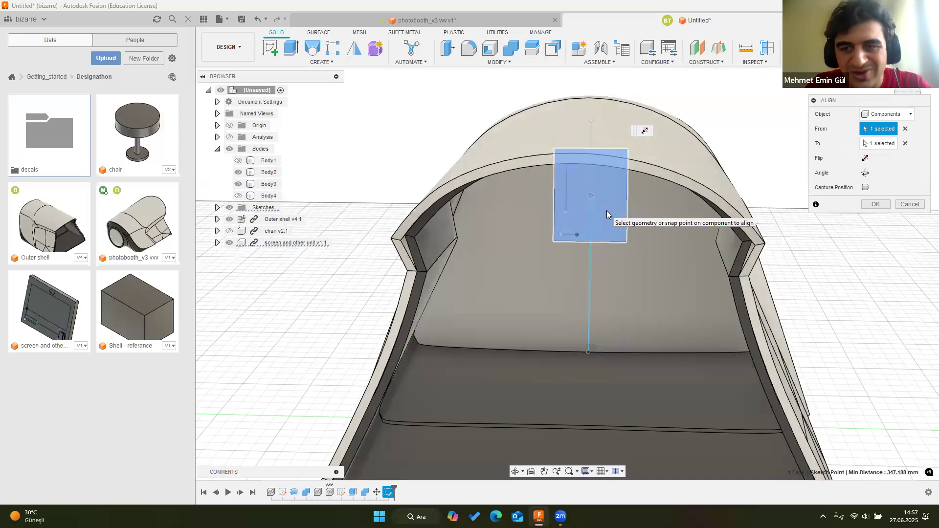
click(865, 158)
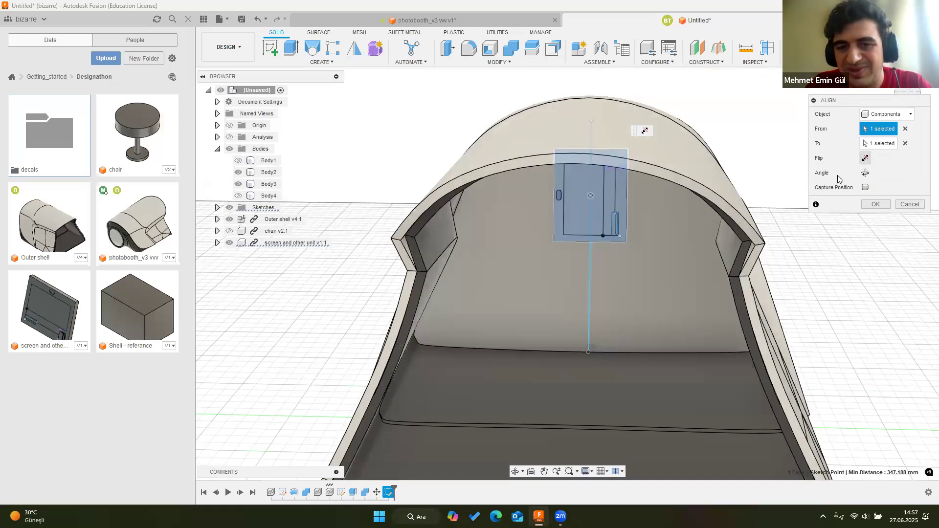
scroll(563, 230, up, 4)
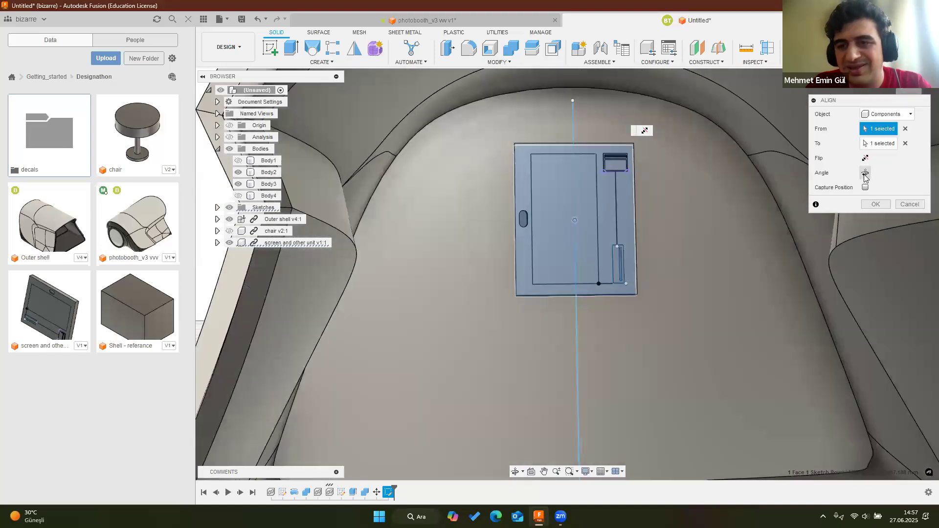
click(866, 174)
click(865, 173)
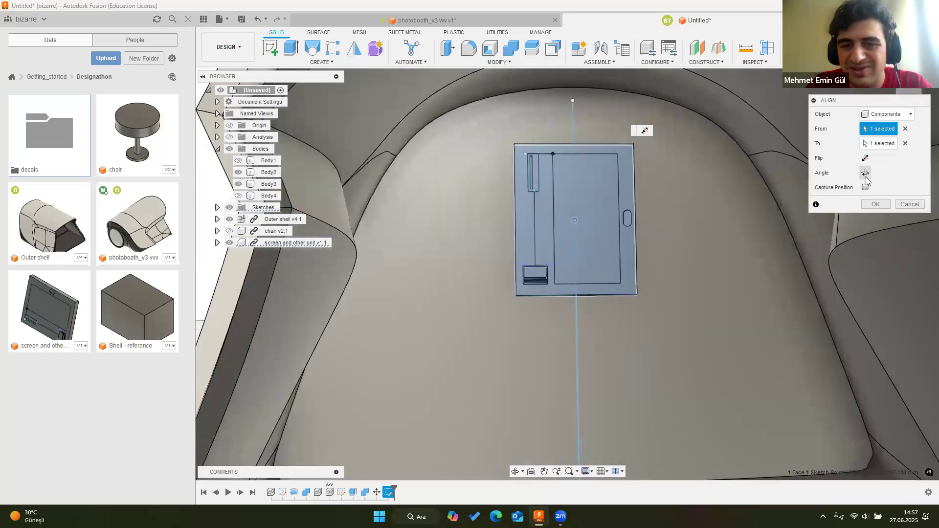
click(865, 173)
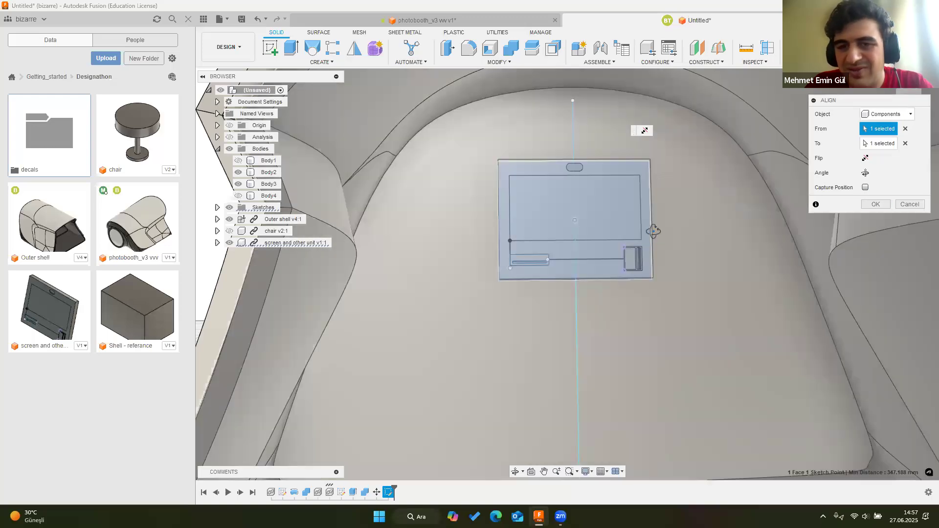
shift+middle_drag(654, 230, 800, 241)
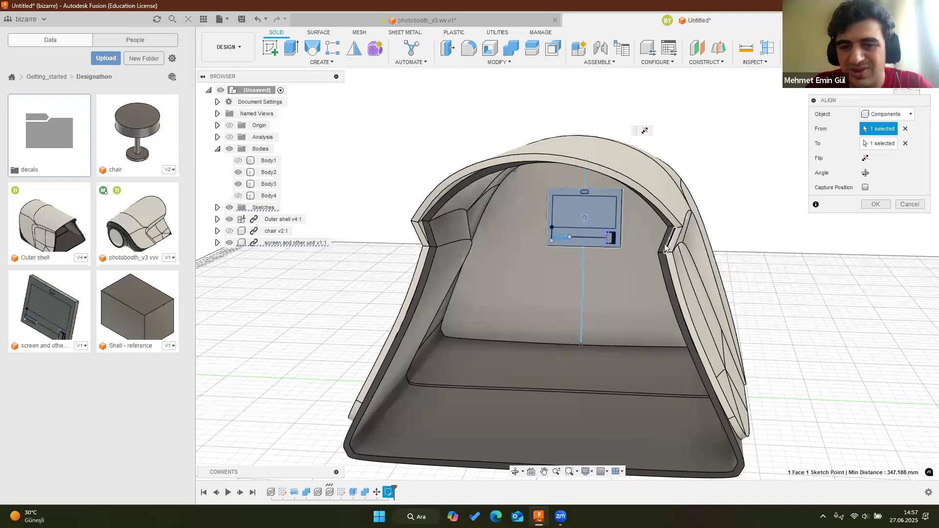
key(Return)
shift+middle_drag(562, 236, 596, 237)
scroll(574, 229, up, 4)
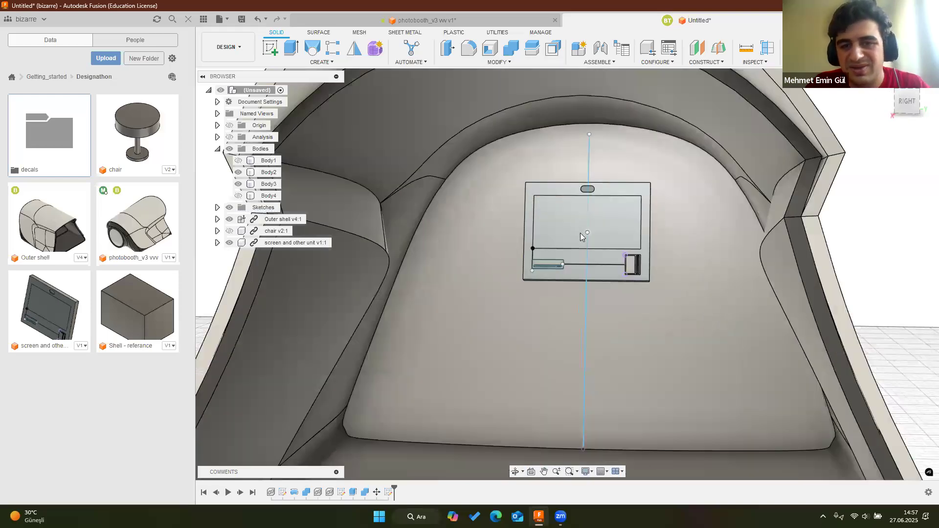
Check the screen's mounting height above the panel's bottom edge in the photobooth_v3 vvv design, and return to the untitled design
scroll(590, 234, down, 5)
click(453, 22)
scroll(656, 251, down, 4)
shift+middle_drag(652, 249, 595, 249)
scroll(596, 248, up, 3)
scroll(592, 140, up, 5)
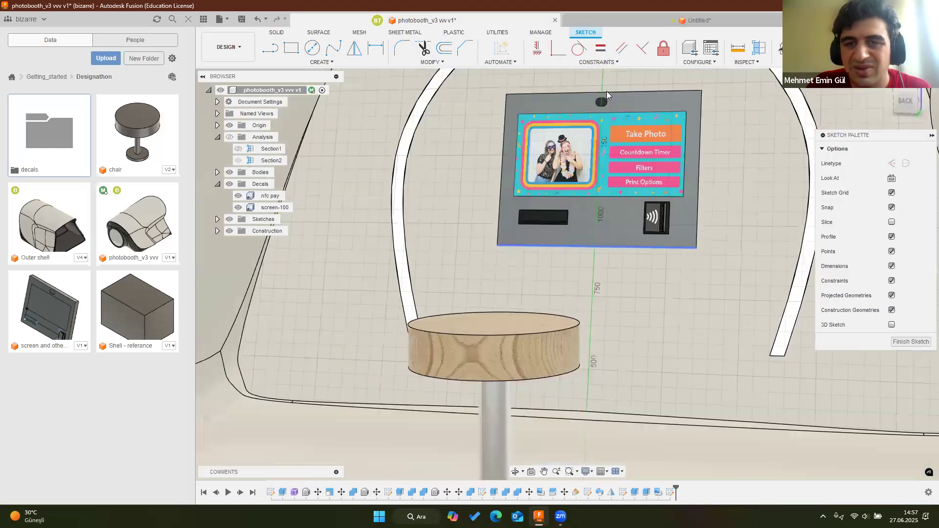
key(l)
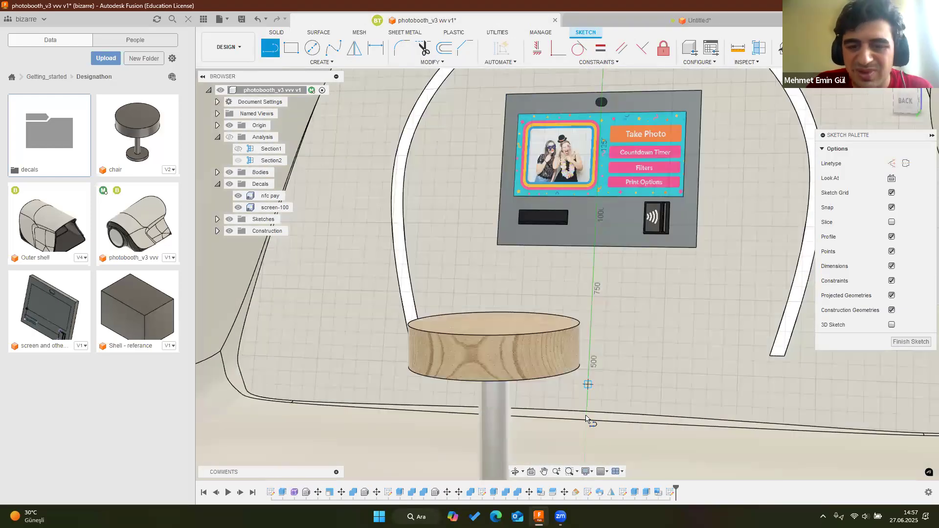
click(586, 415)
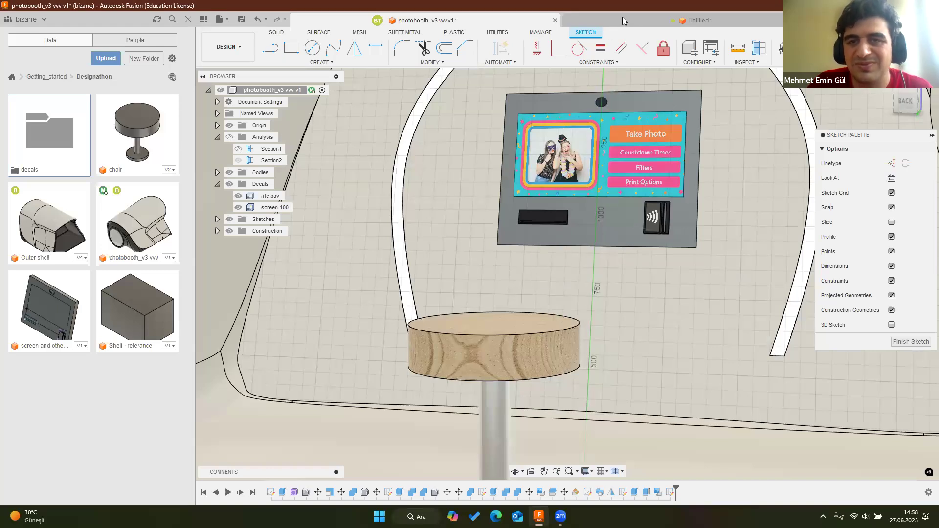
click(622, 18)
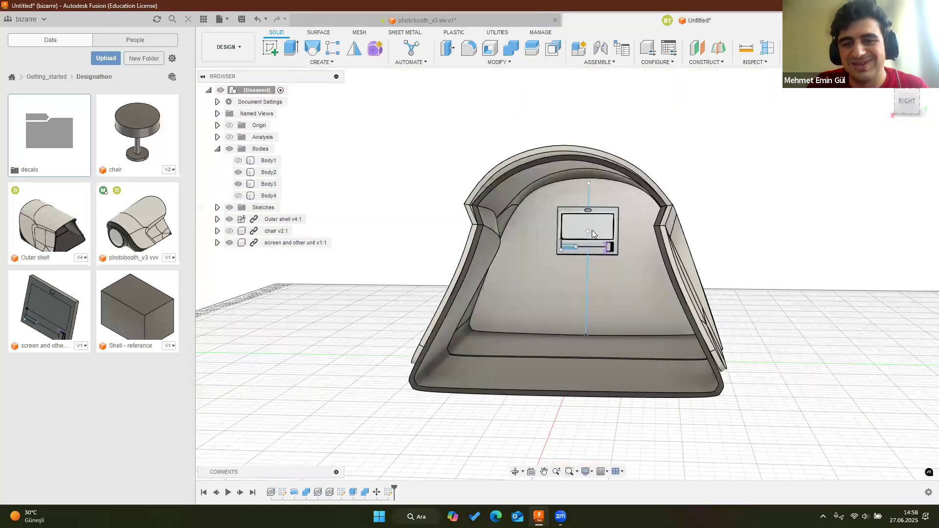
Try to move the upper end point of the 1200 mm line down 200 mm with Move/Copy
scroll(592, 234, up, 5)
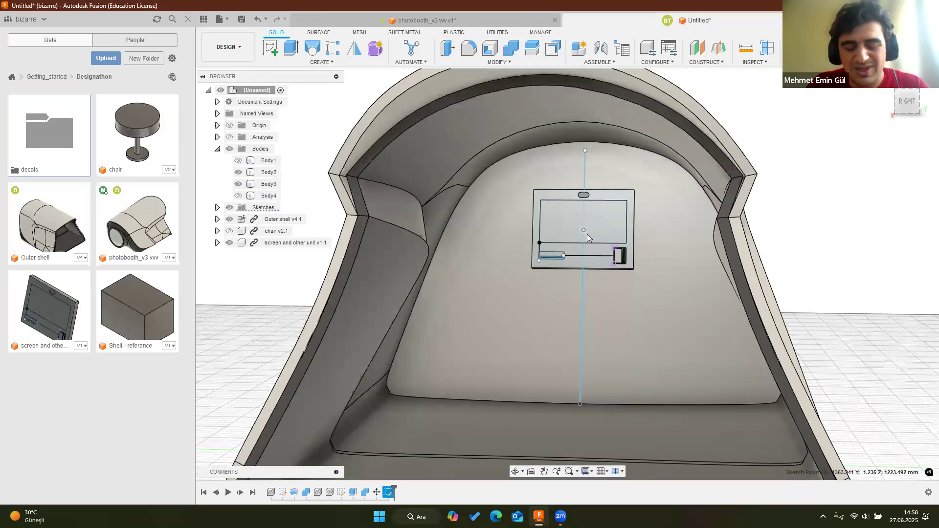
key(m)
click(584, 230)
drag(587, 208, 586, 234)
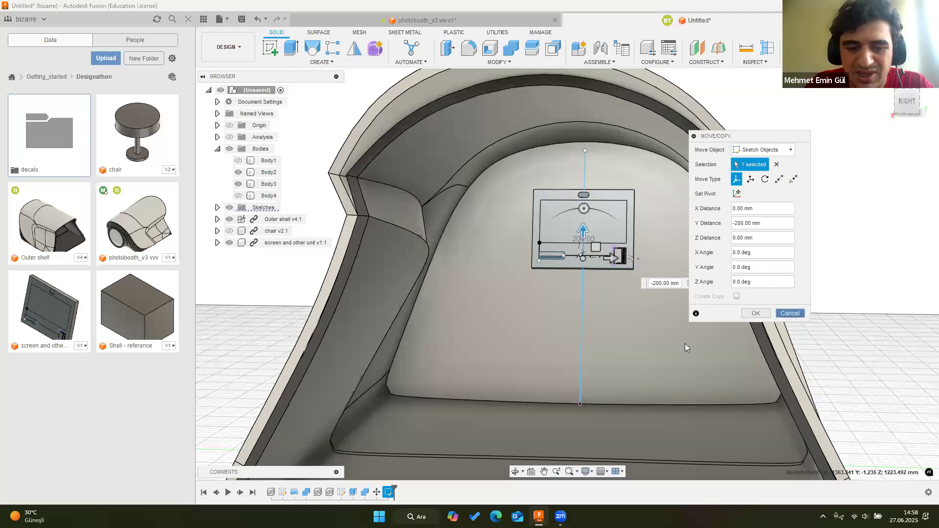
key(Escape)
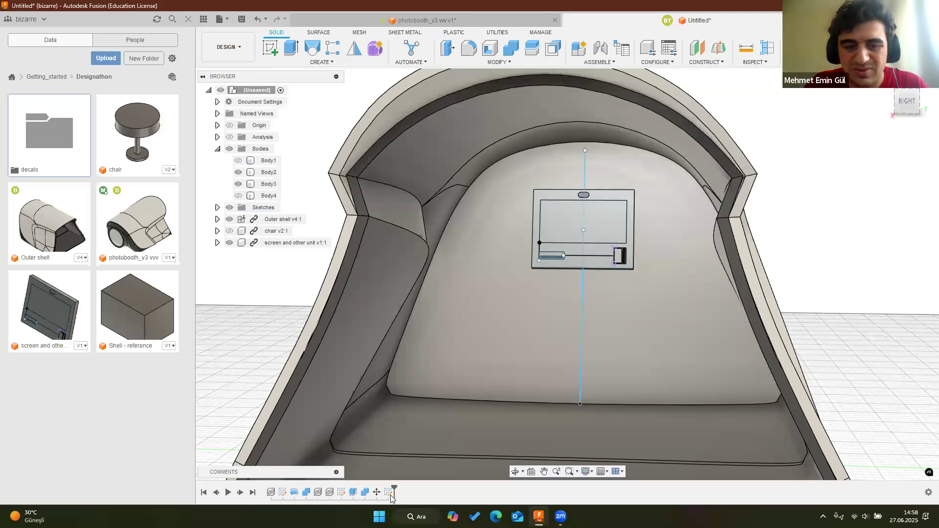
Edit the panel sketch to set the vertical reference line's height dimension to 1000 mm, and finish the sketch
double_click(390, 493)
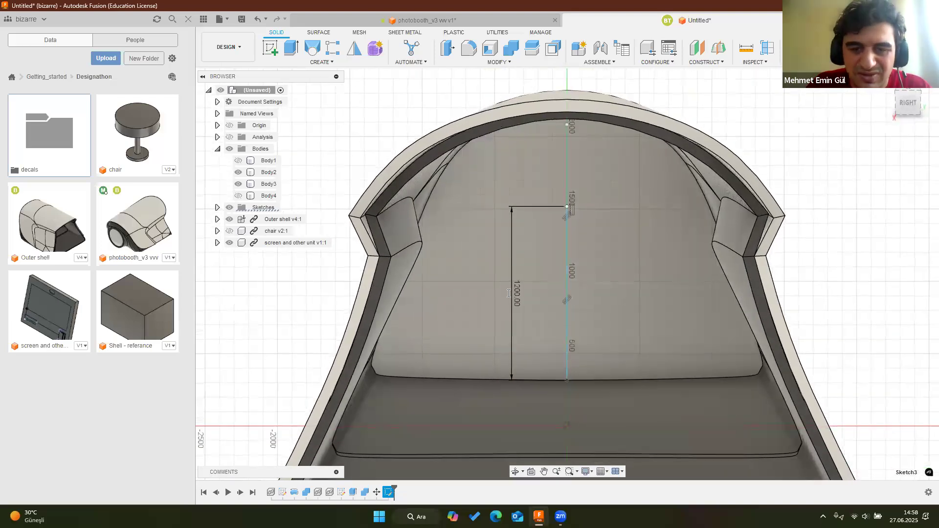
double_click(511, 295)
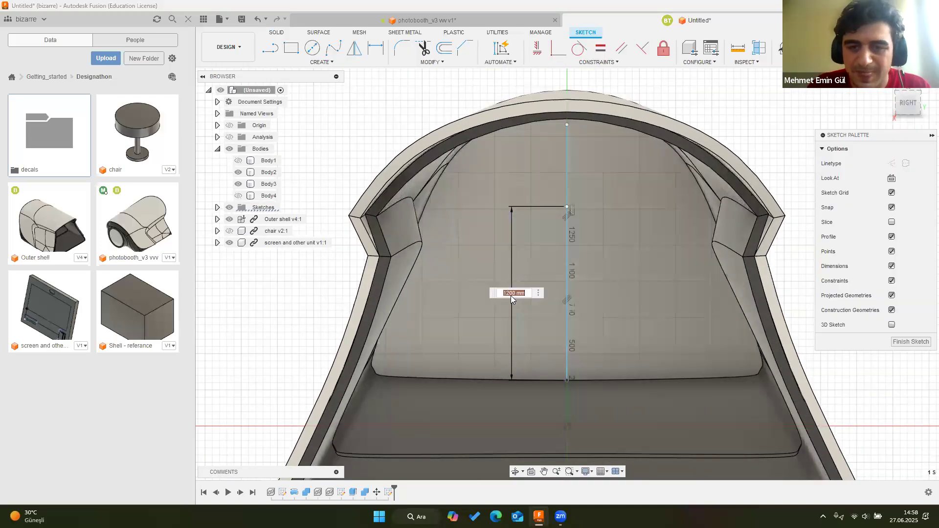
click(508, 293)
key(BackSpace)
text(0)
key(Return)
click(890, 48)
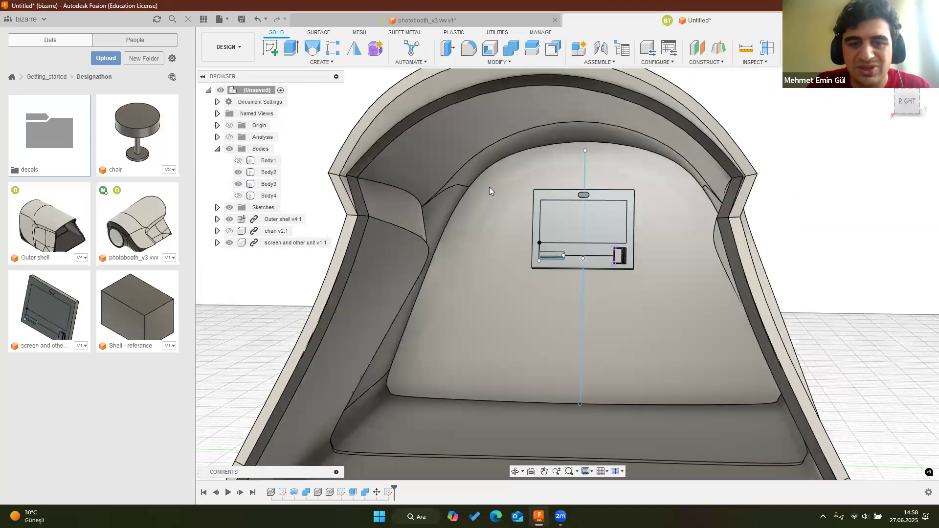
Align the screen unit's display profile with the 1000 mm point of the panel's vertical reference line
click(499, 62)
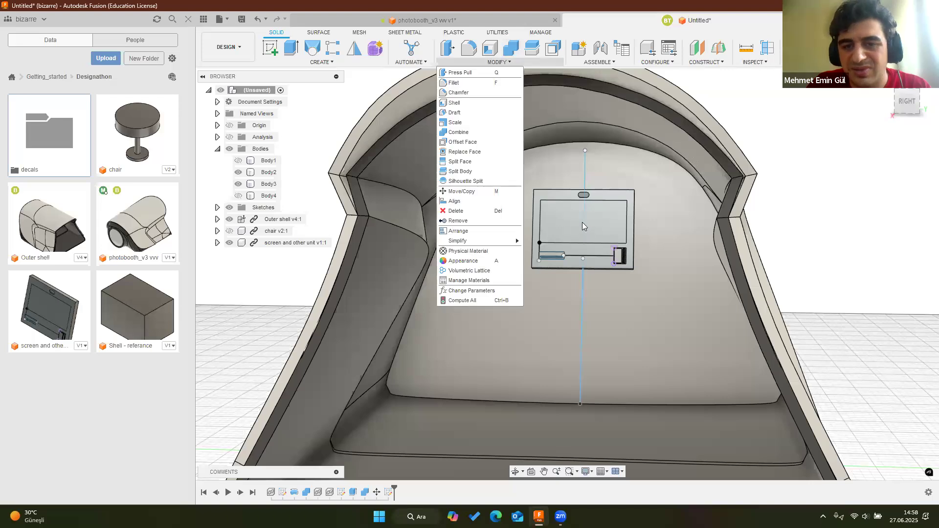
click(455, 201)
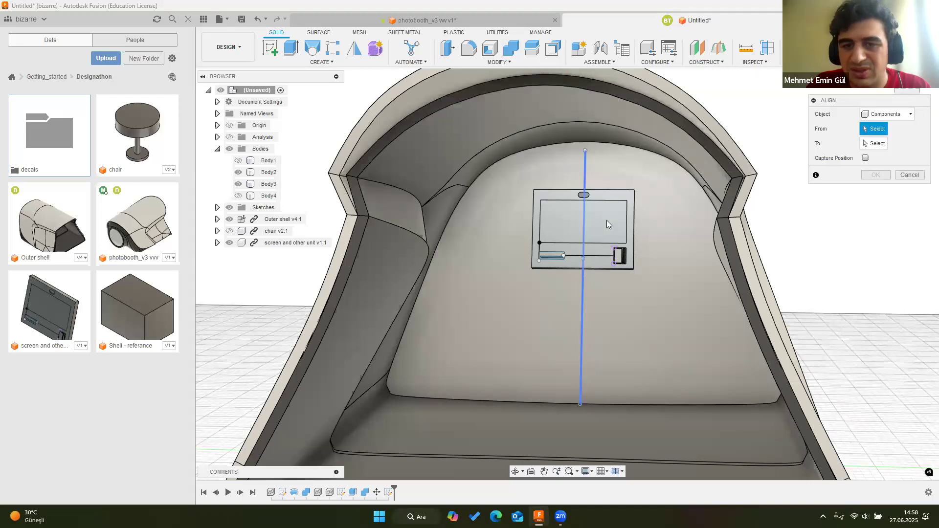
click(583, 259)
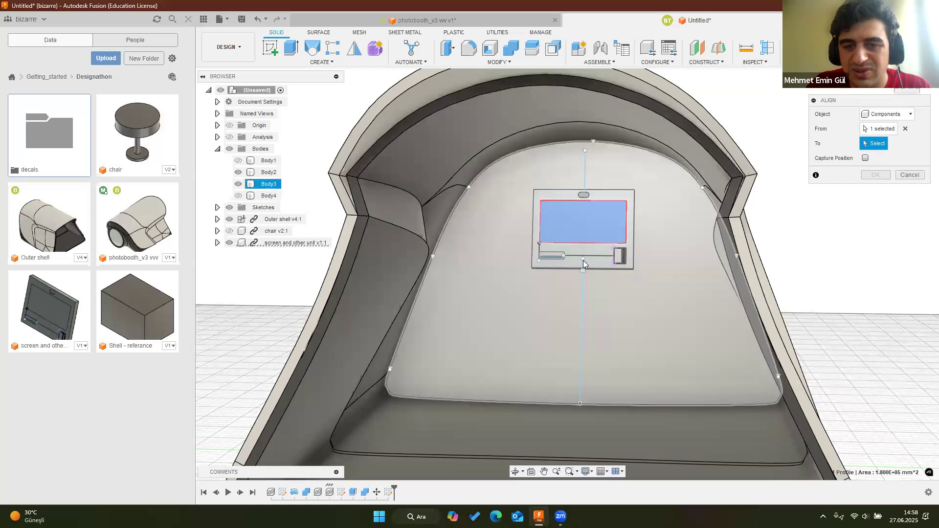
click(583, 259)
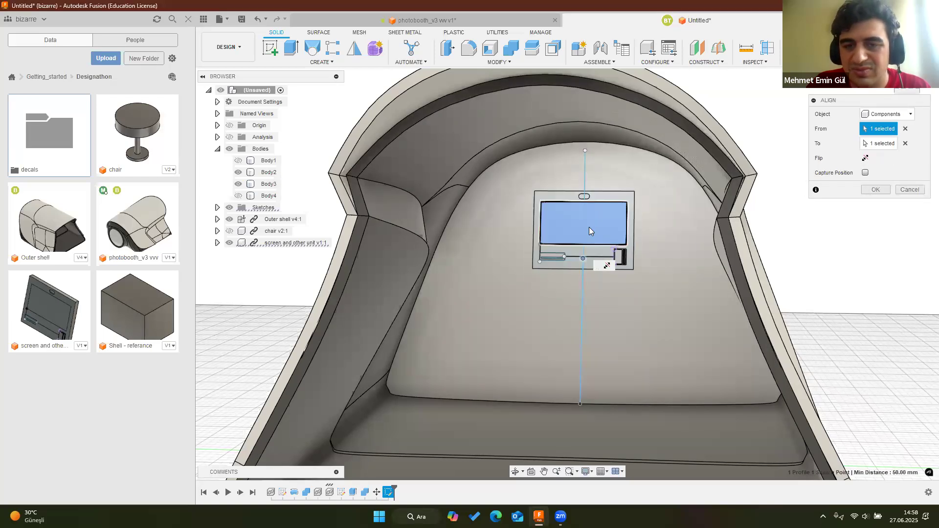
key(Return)
Hide the outer shell component and Body3, the partition panel, to expose the back of the screen unit
scroll(604, 237, up, 5)
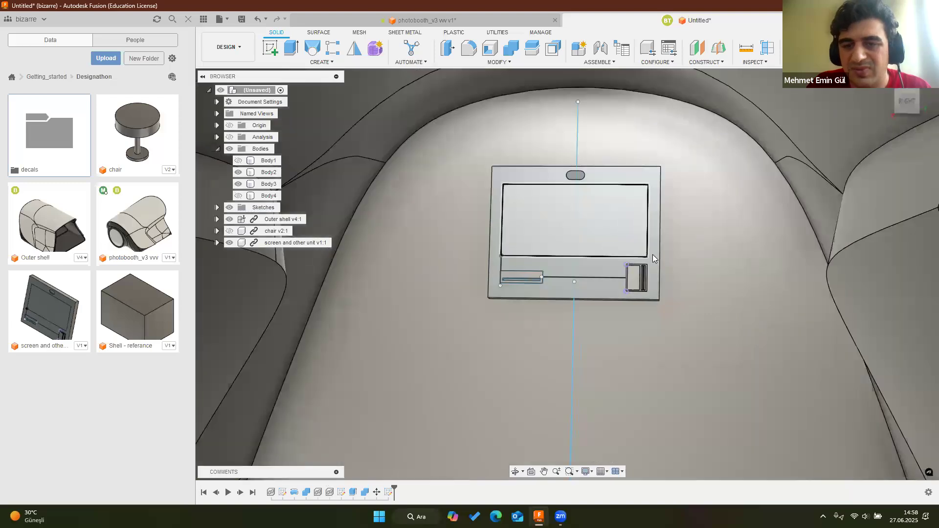
shift+middle_drag(607, 263, 685, 318)
scroll(682, 327, down, 4)
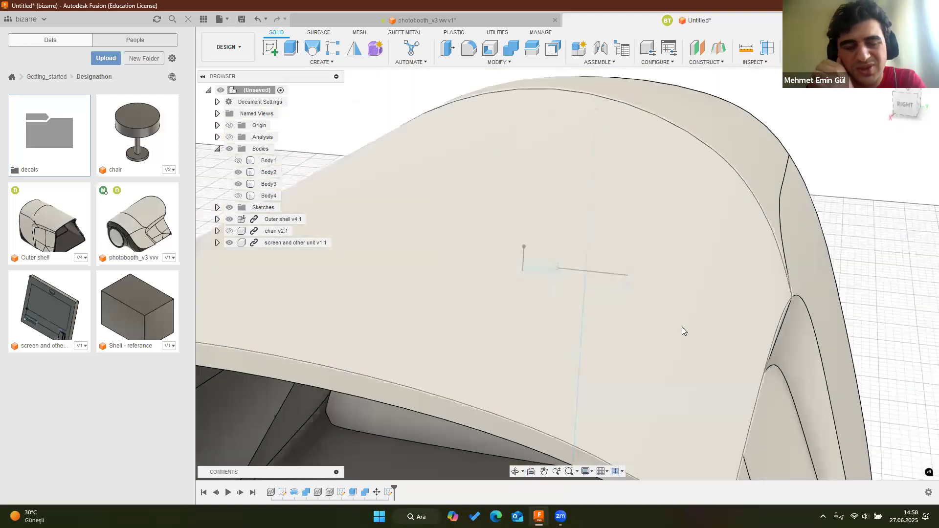
scroll(287, 230, down, 3)
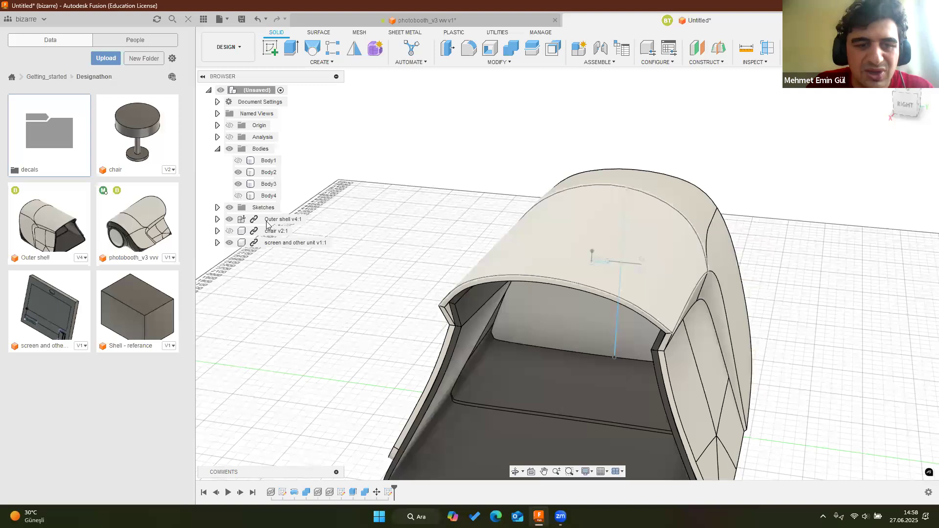
shift+middle_drag(242, 224, 234, 224)
shift+middle_drag(482, 198, 650, 261)
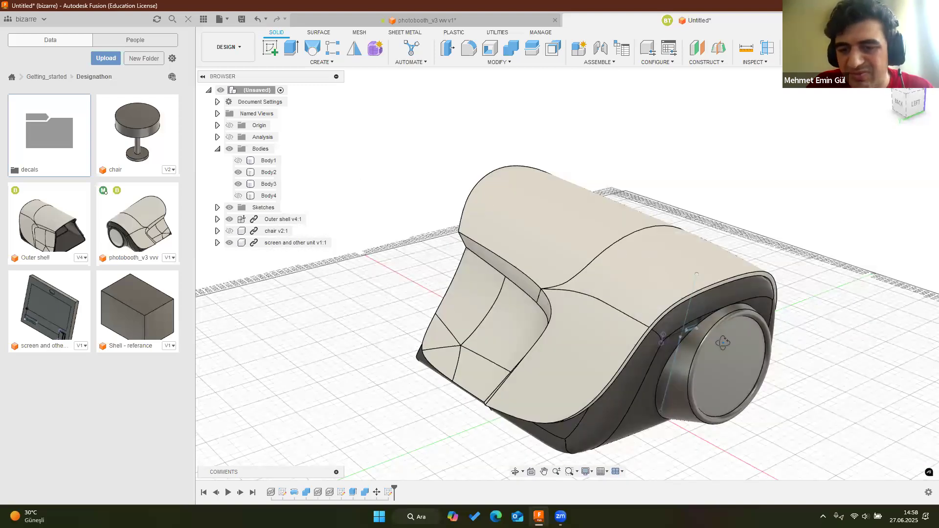
click(229, 219)
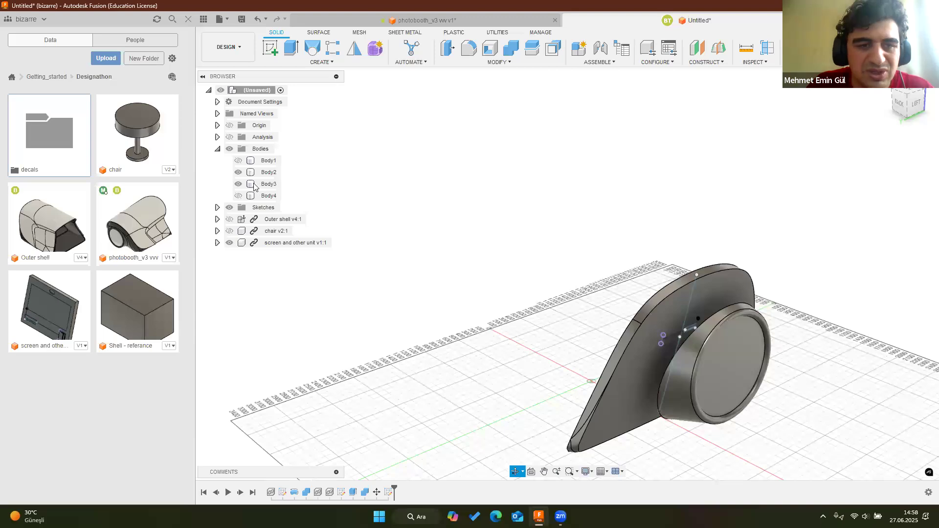
click(268, 185)
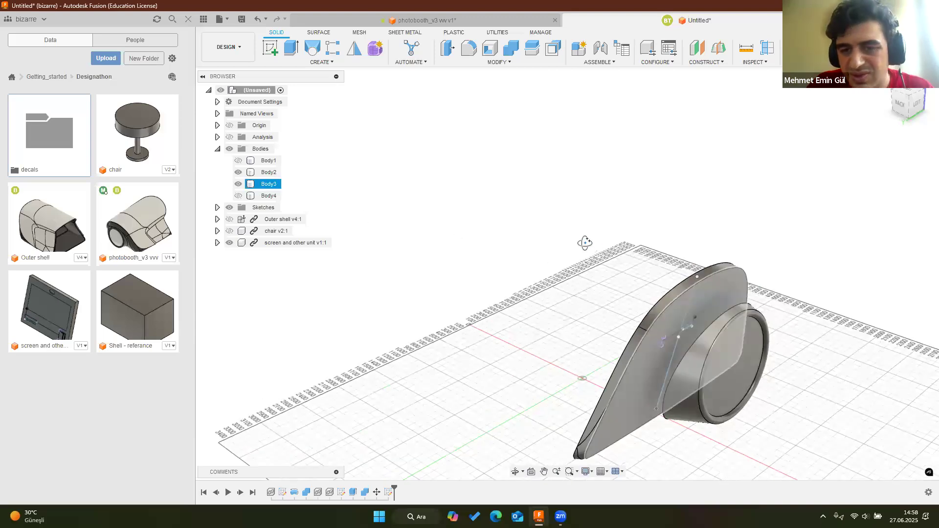
key(v)
shift+middle_drag(587, 244, 606, 245)
scroll(607, 245, up, 3)
middle_drag(529, 54, 558, 55)
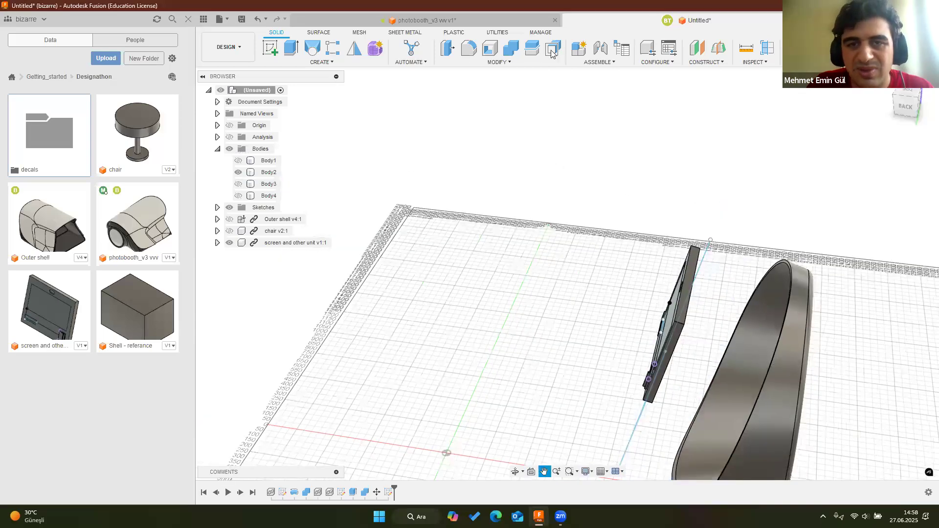
middle_drag(486, 134, 428, 58)
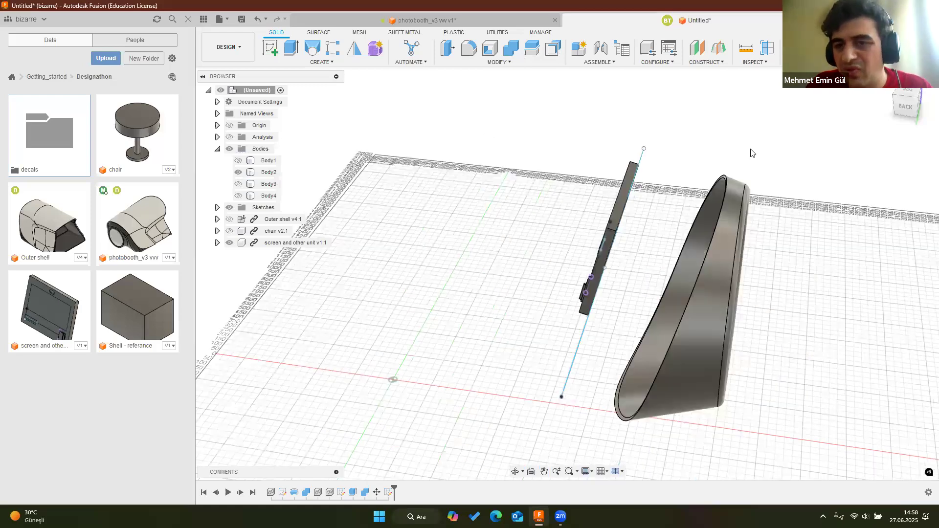
shift+middle_drag(752, 149, 771, 164)
scroll(762, 156, up, 3)
Move the screen unit component point to point, from its back face centre to the reference line's 1000 mm point
key(m)
click(763, 149)
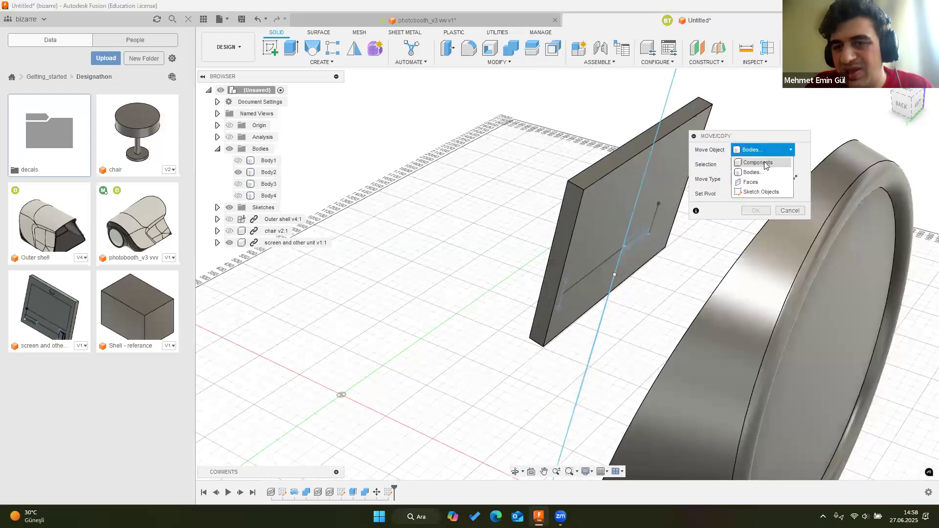
click(626, 224)
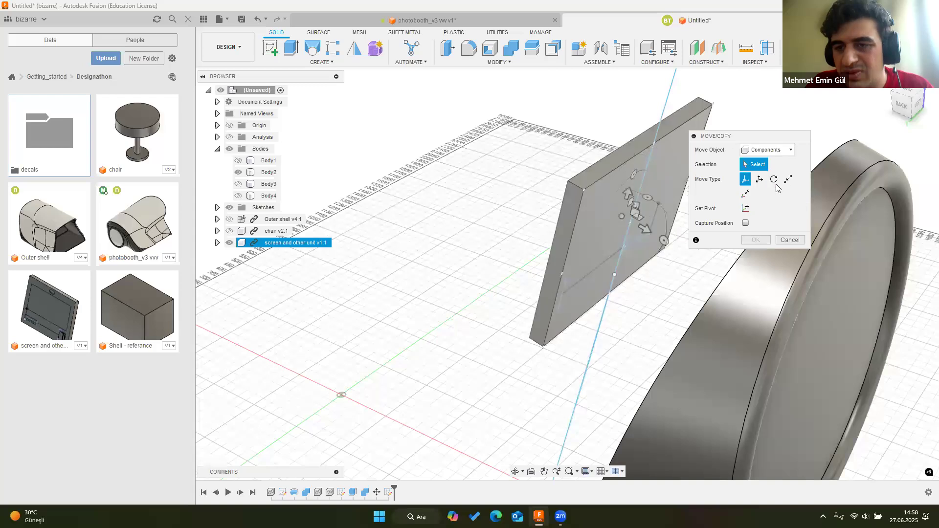
click(629, 223)
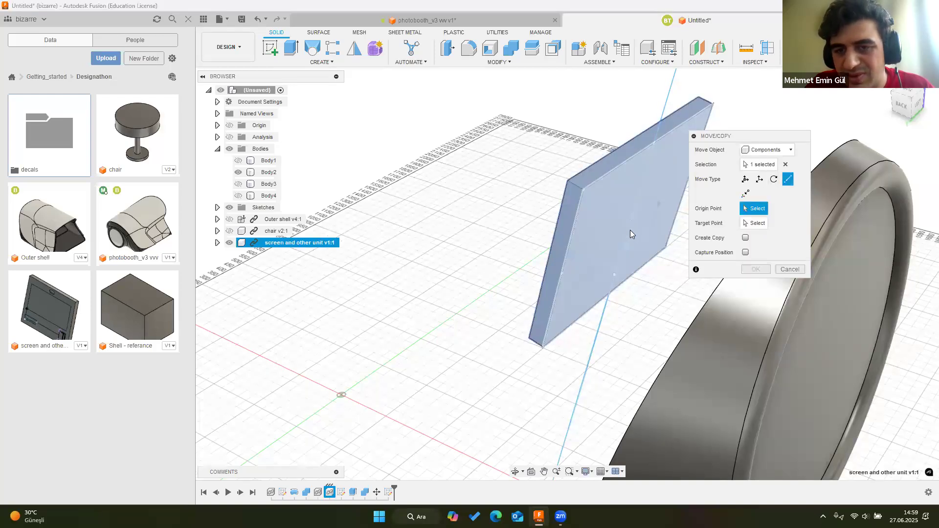
click(615, 276)
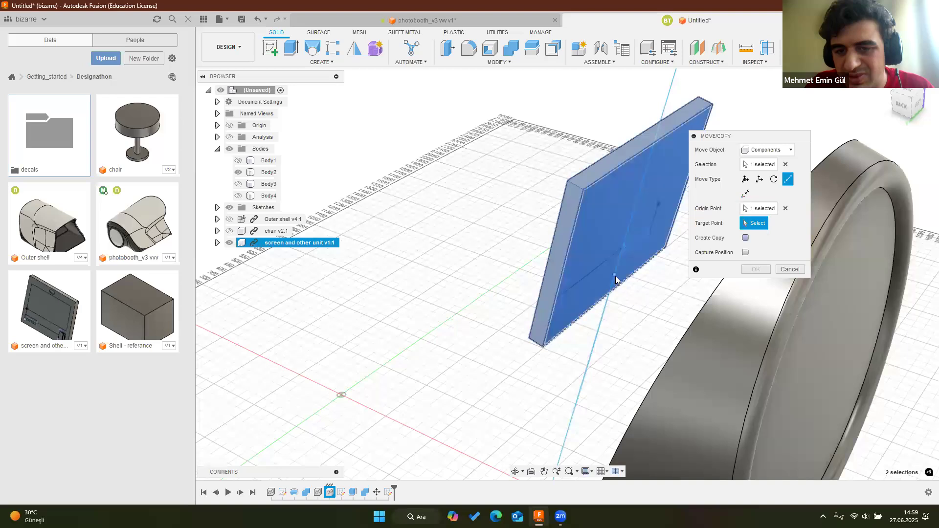
click(542, 317)
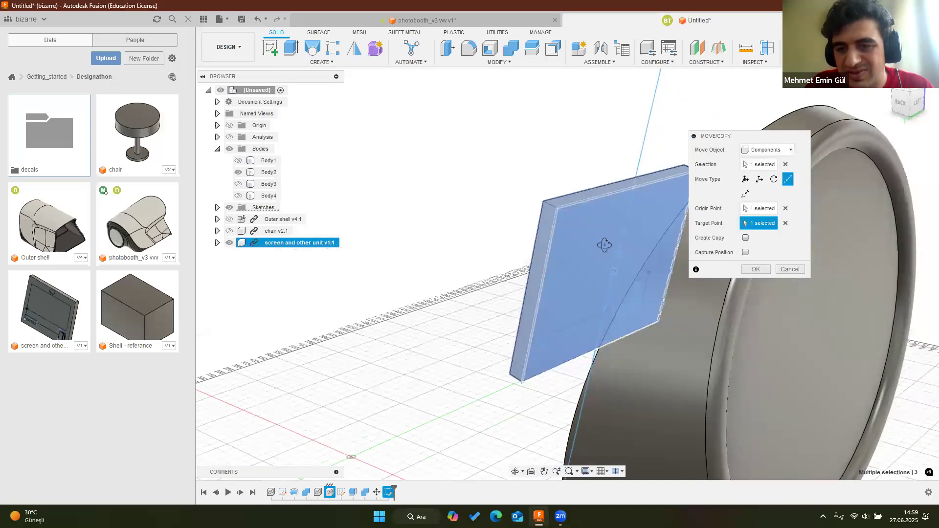
key(Return)
Show Body3 and the outer shell again, and inspect the screen unit's placement on the panel from the front
shift+middle_drag(276, 212, 238, 176)
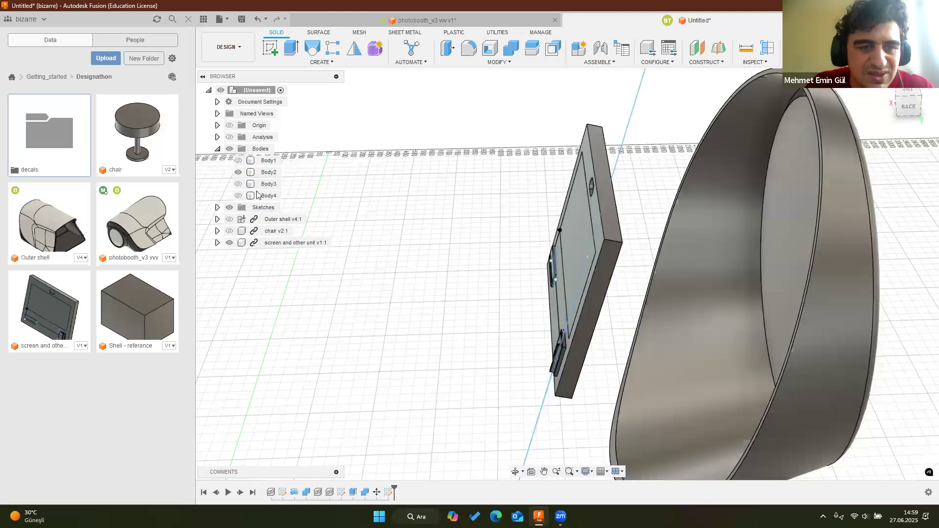
scroll(495, 253, down, 5)
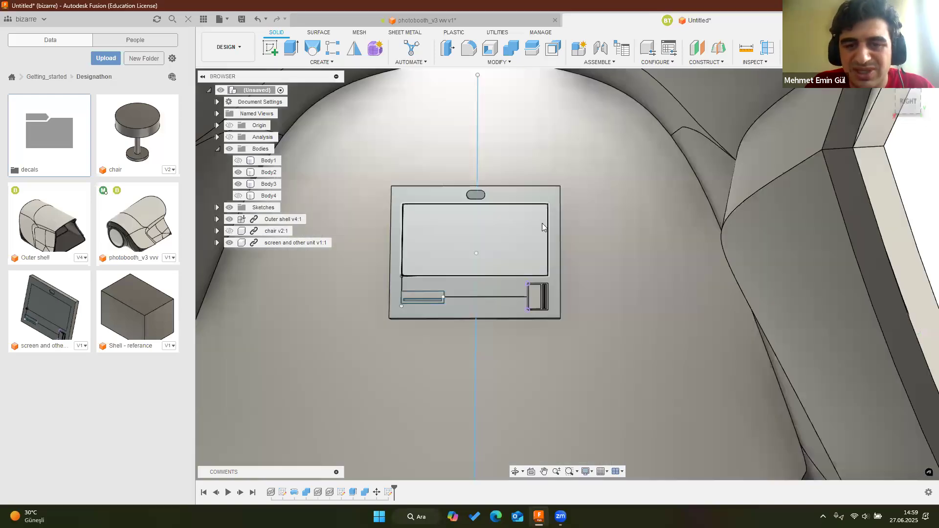
scroll(548, 192, down, 5)
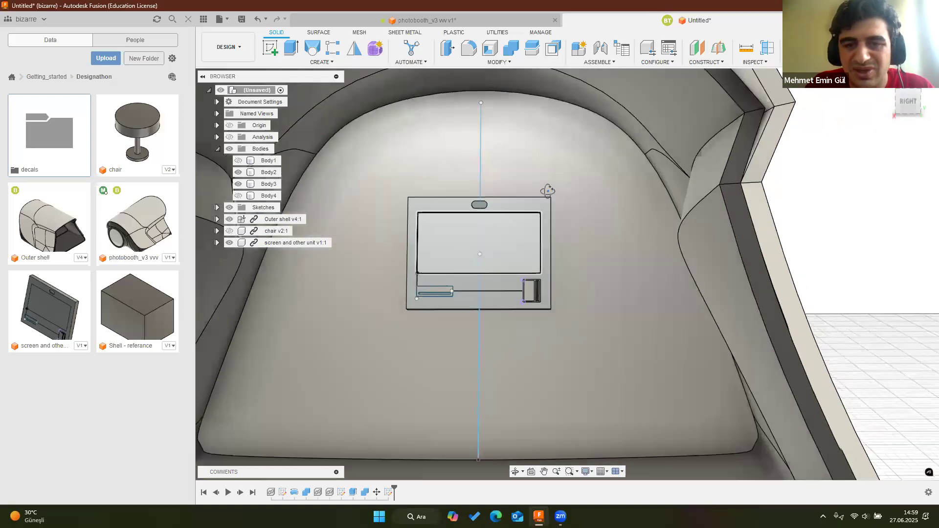
scroll(540, 199, up, 7)
shift+middle_drag(540, 199, 555, 195)
scroll(554, 195, down, 1)
key(Escape)
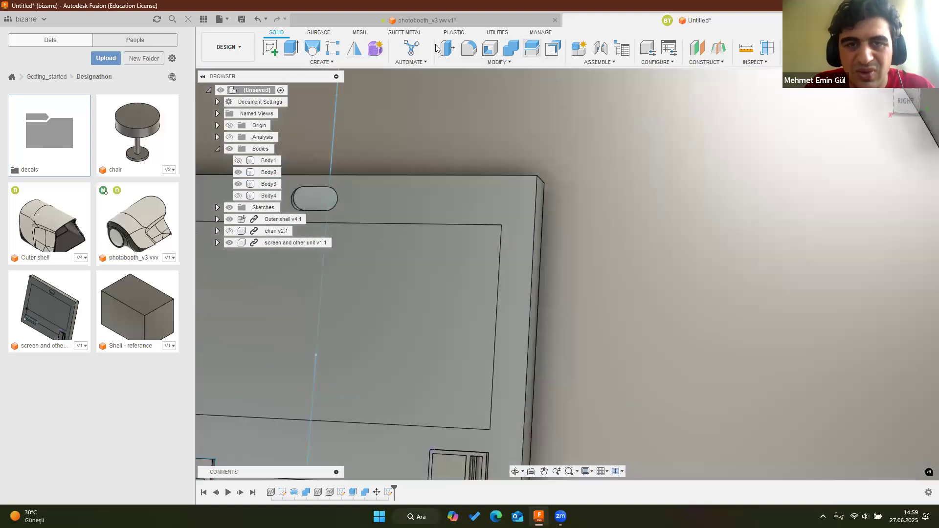
click(298, 55)
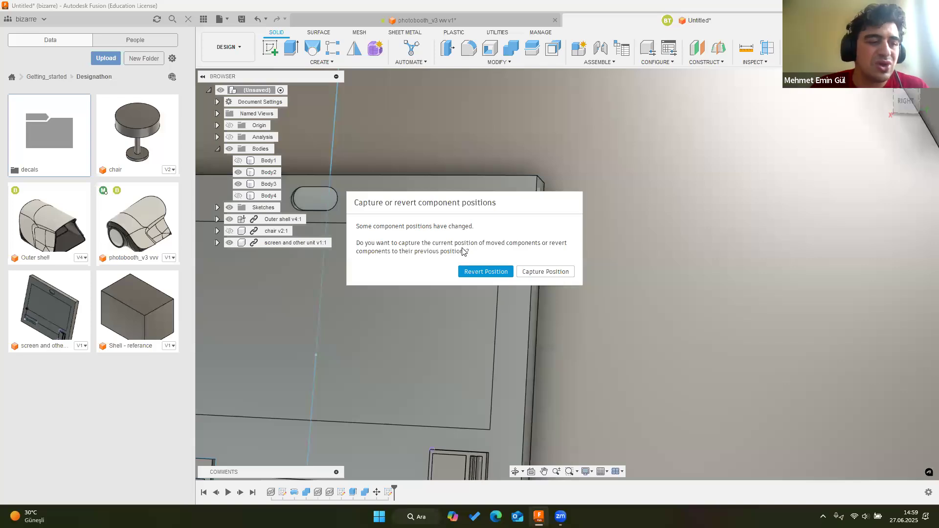
click(535, 273)
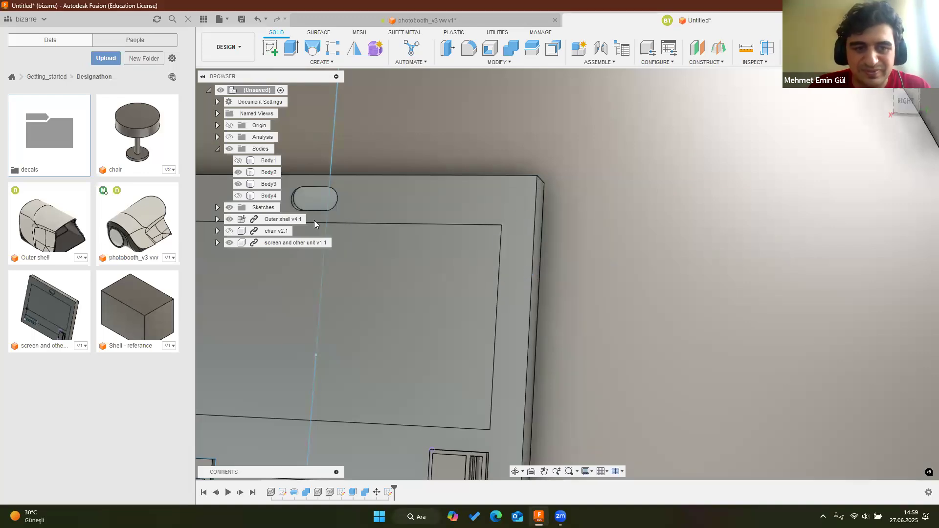
key(e)
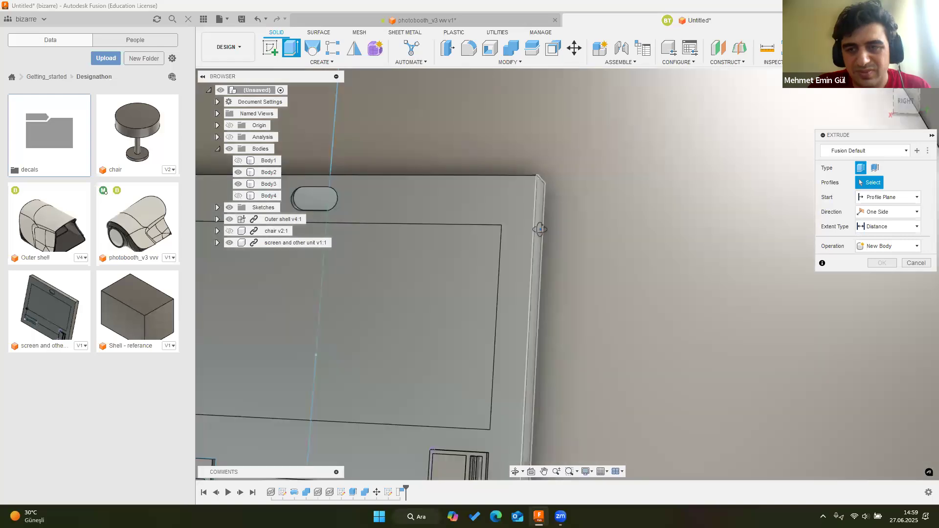
shift+middle_drag(540, 229, 533, 246)
scroll(535, 247, down, 5)
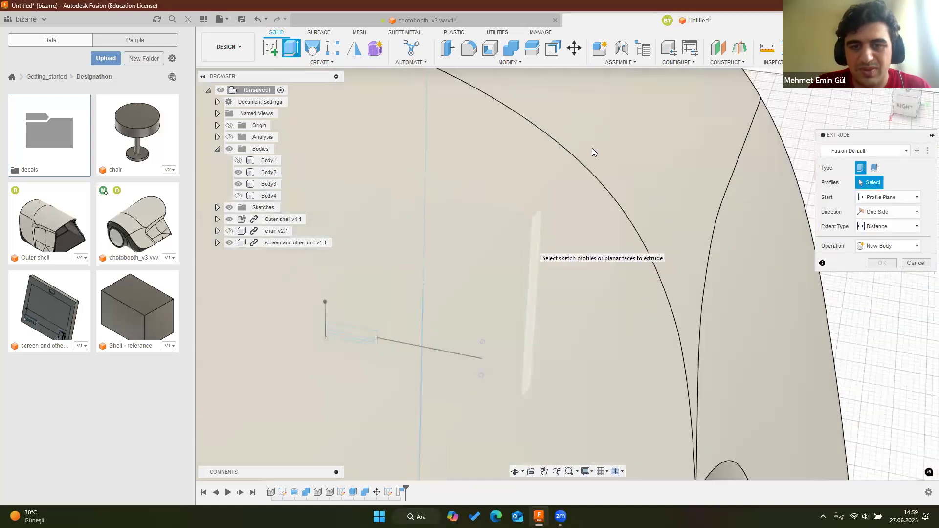
scroll(533, 247, down, 3)
scroll(565, 248, down, 4)
shift+middle_drag(618, 223, 622, 337)
scroll(462, 239, up, 5)
scroll(461, 237, up, 3)
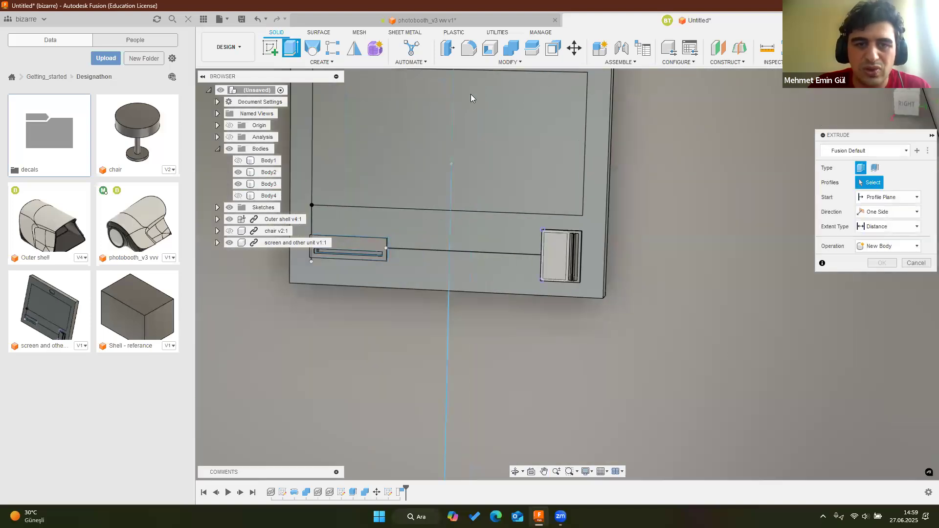
scroll(504, 99, down, 3)
key(Escape)
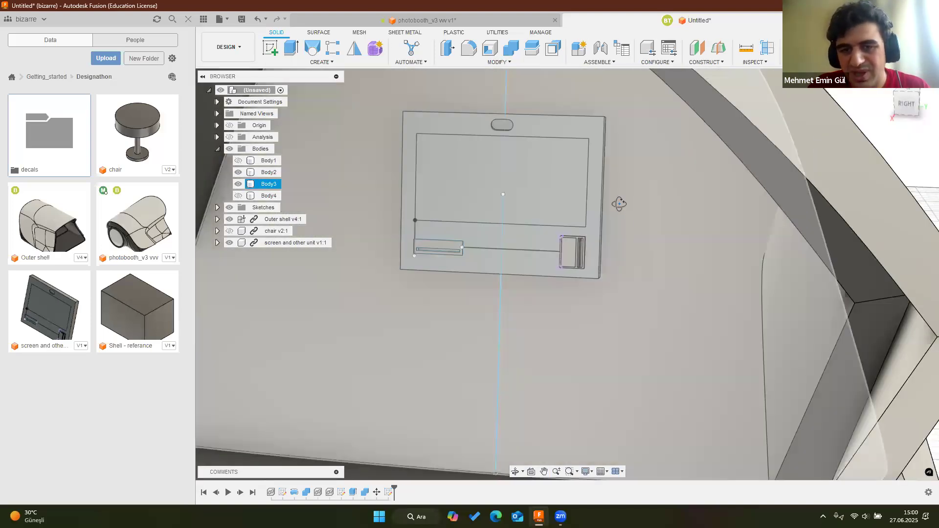
click(635, 229)
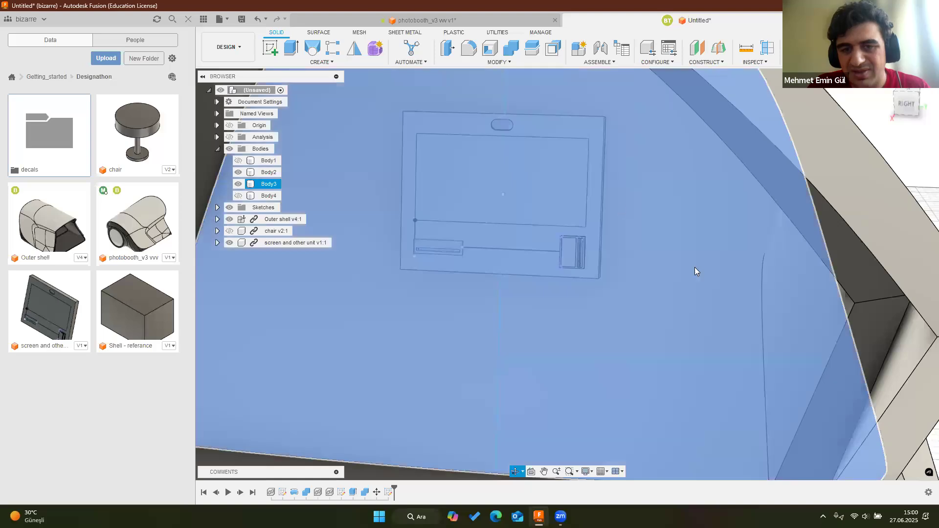
key(Escape)
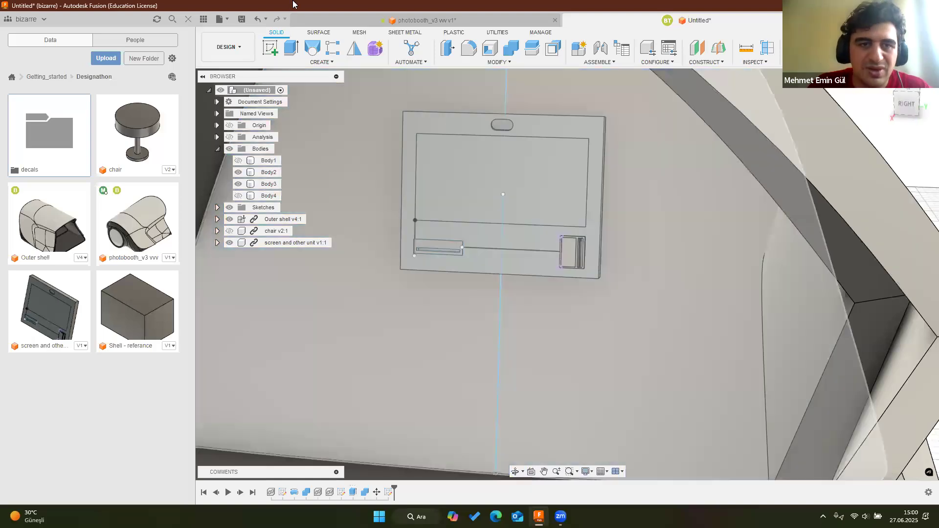
Start an extrusion with the moved component positions captured, and hide the outer shell and the Body3 panel
key(e)
key(Return)
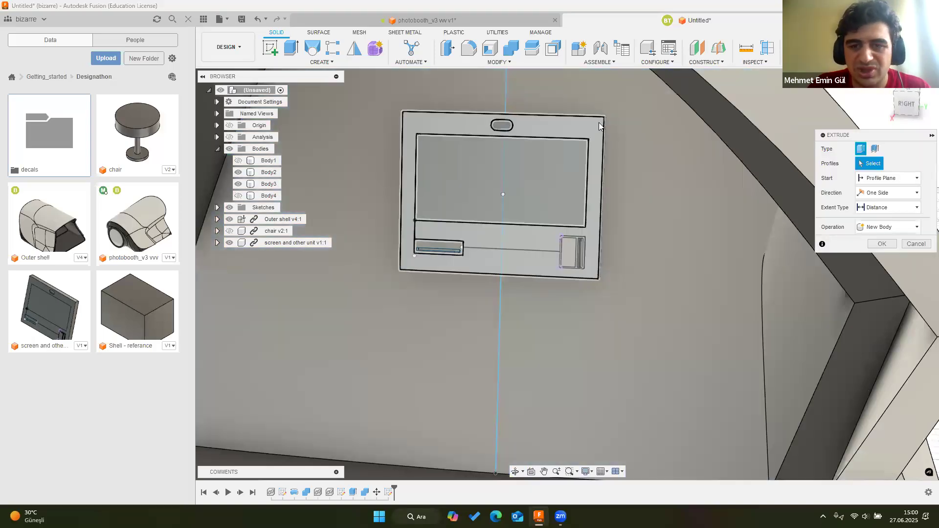
mouse_move(601, 118)
shift+middle_down()
mouse_move(602, 132)
mouse_move(574, 132)
shift+middle_up()
scroll(528, 176, down, 5)
shift+middle_drag(529, 176, 459, 203)
scroll(460, 203, up, 5)
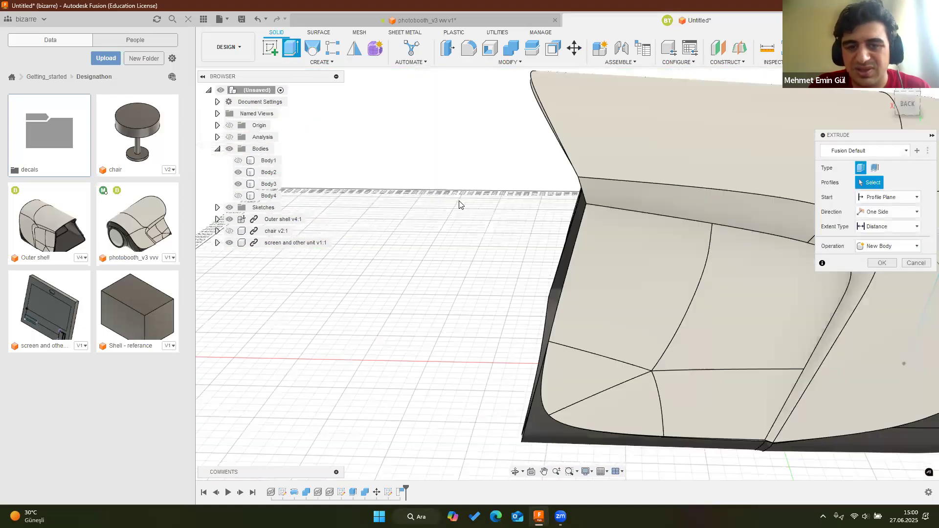
shift+middle_drag(521, 211, 238, 164)
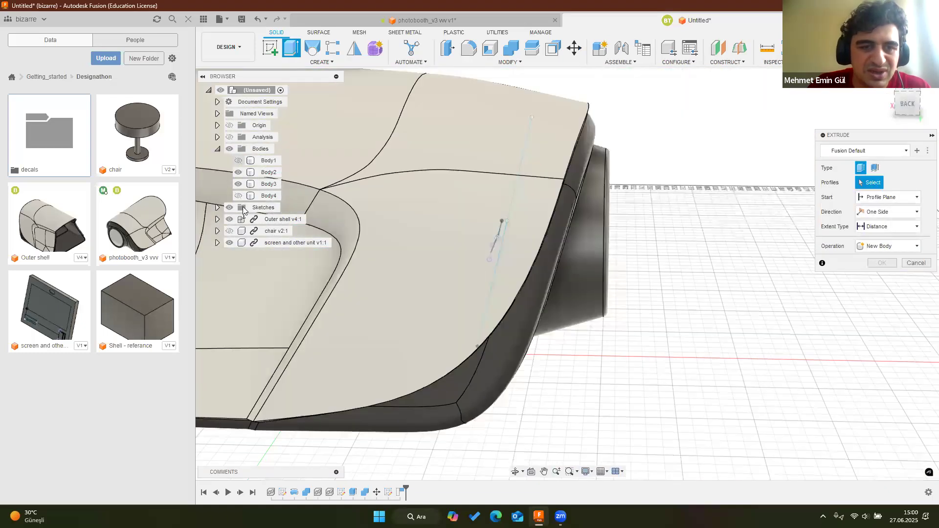
click(230, 219)
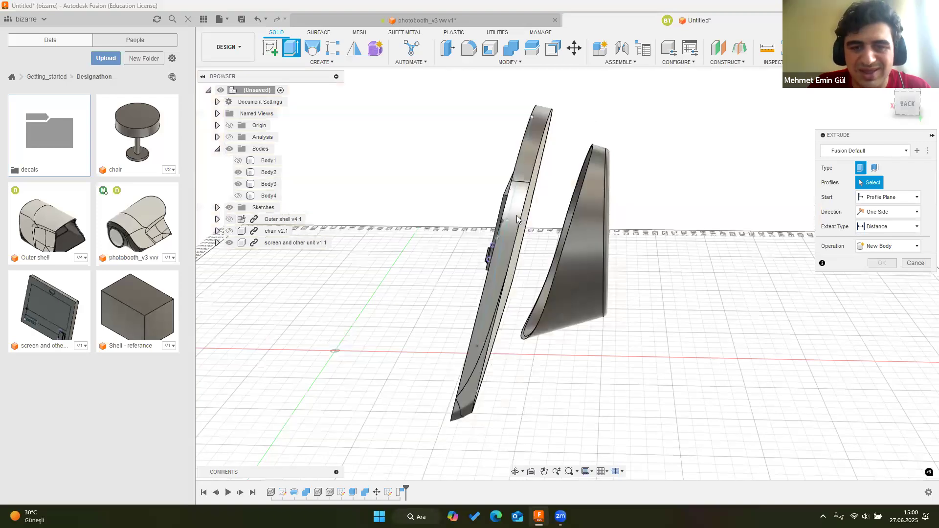
click(238, 184)
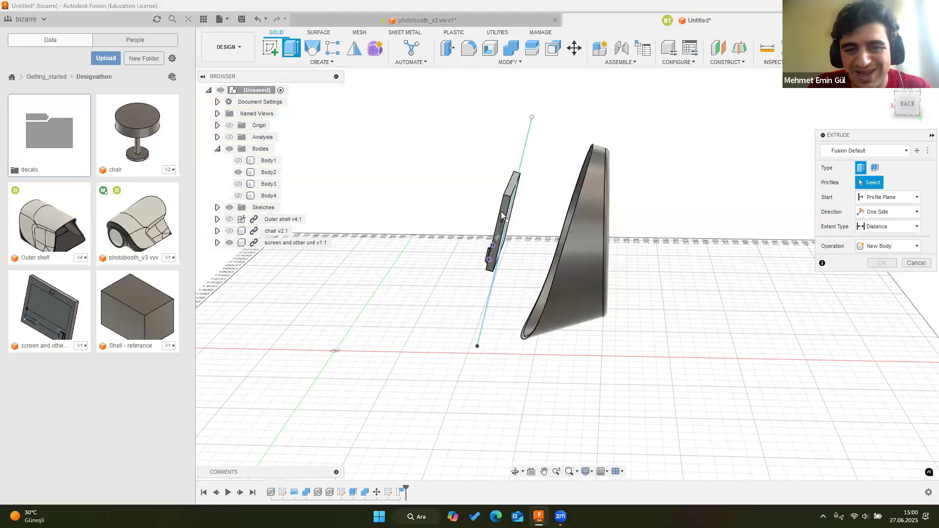
Show the Body3 panel again and extrude the screen unit's back face 50 mm into it as a cut
scroll(437, 169, up, 2)
scroll(437, 170, up, 4)
click(445, 172)
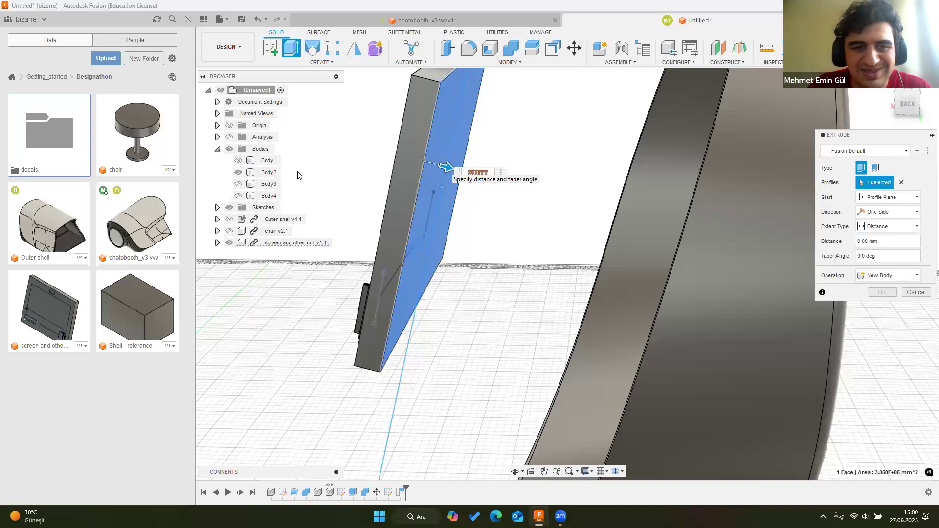
click(238, 184)
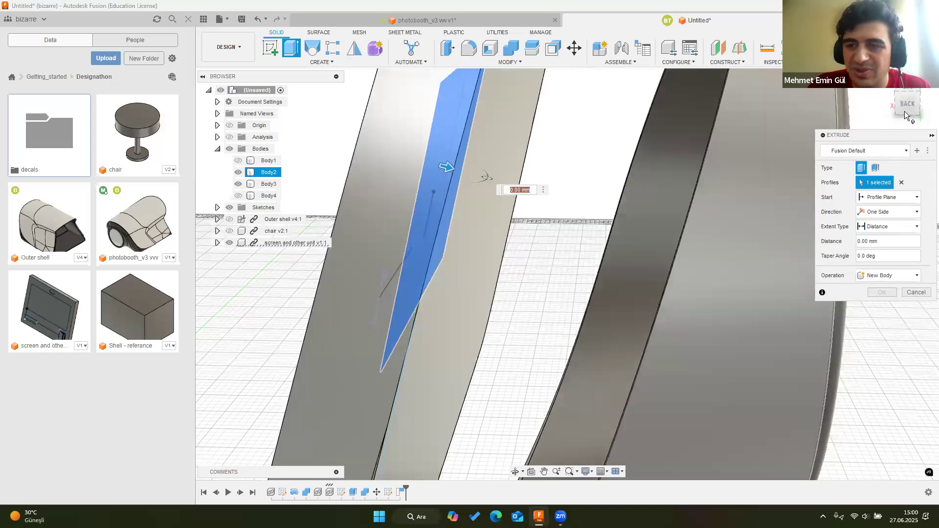
click(907, 104)
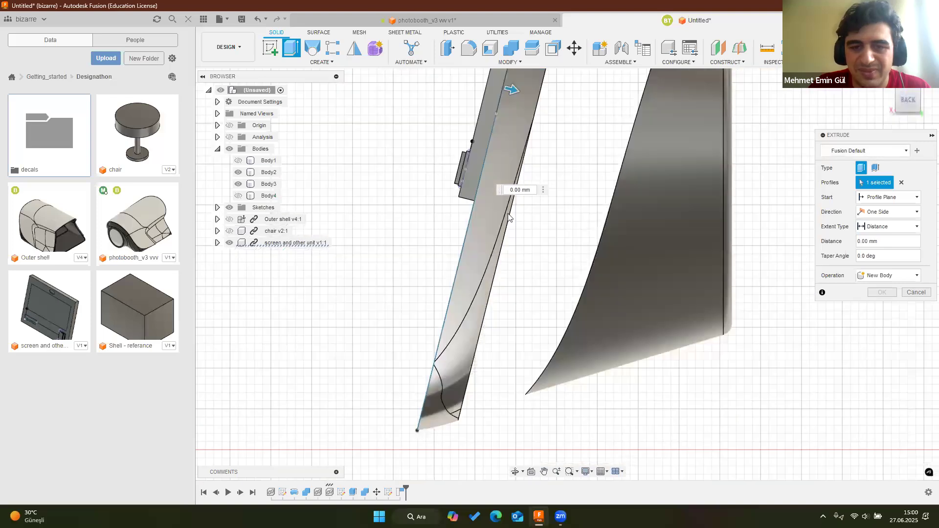
middle_drag(498, 230, 498, 216)
scroll(498, 215, up, 3)
drag(497, 212, 528, 223)
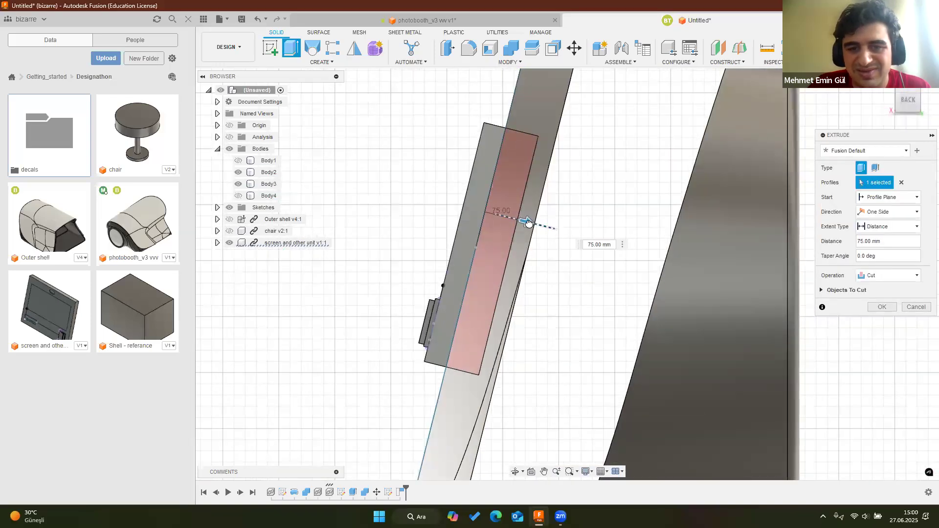
click(882, 307)
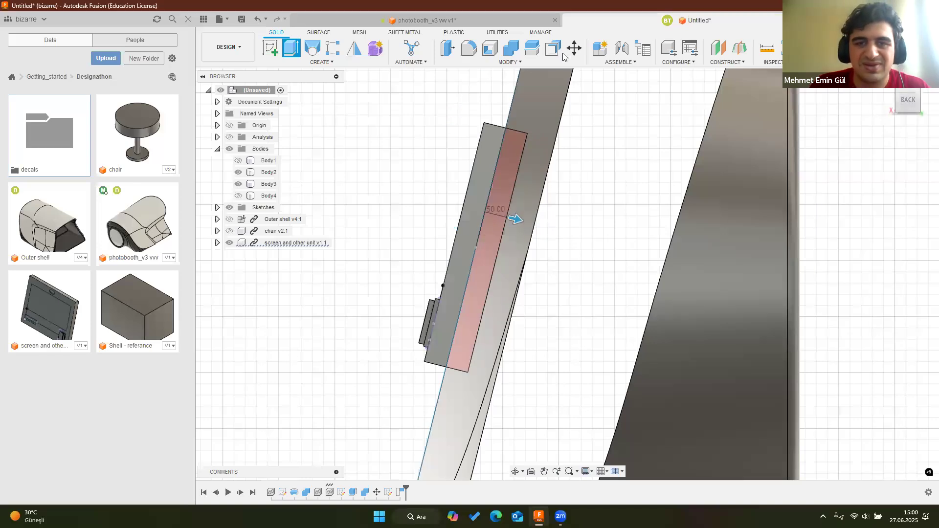
Select the screen unit component for a free move and set the pivot at the middle of its upper side edge
scroll(462, 174, down, 4)
shift+middle_drag(503, 198, 736, 134)
click(763, 149)
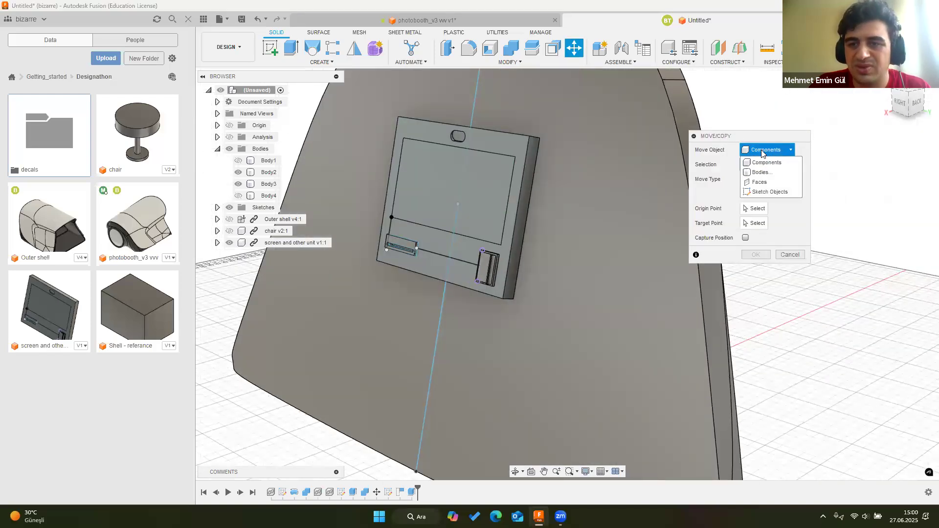
click(764, 164)
click(459, 198)
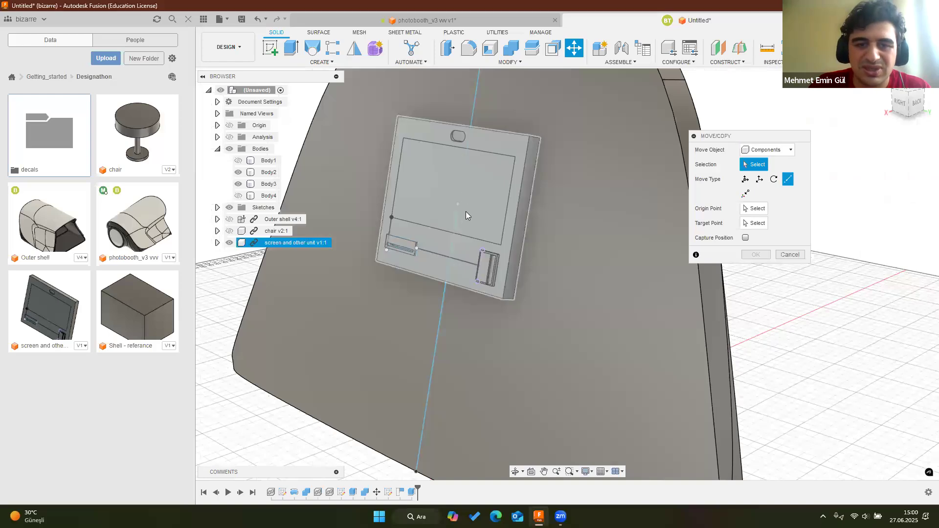
click(745, 179)
click(916, 103)
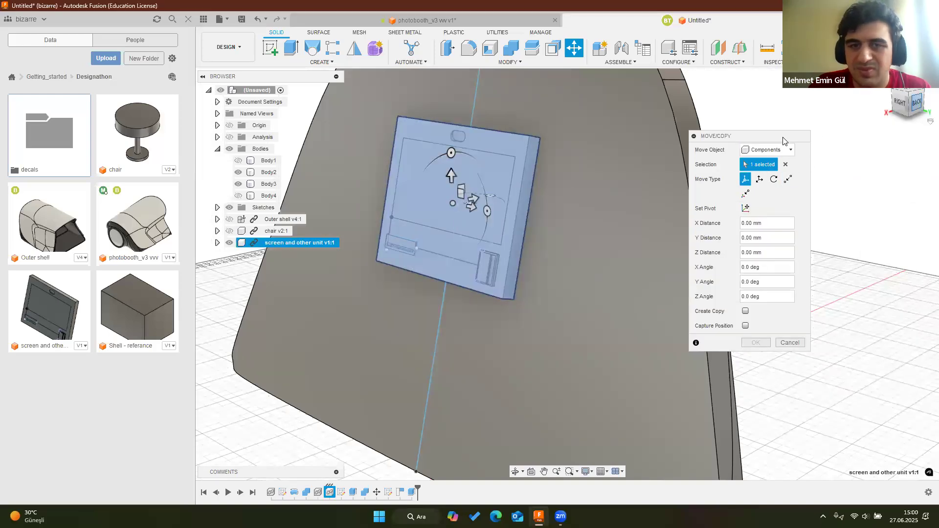
middle_drag(370, 170, 436, 215)
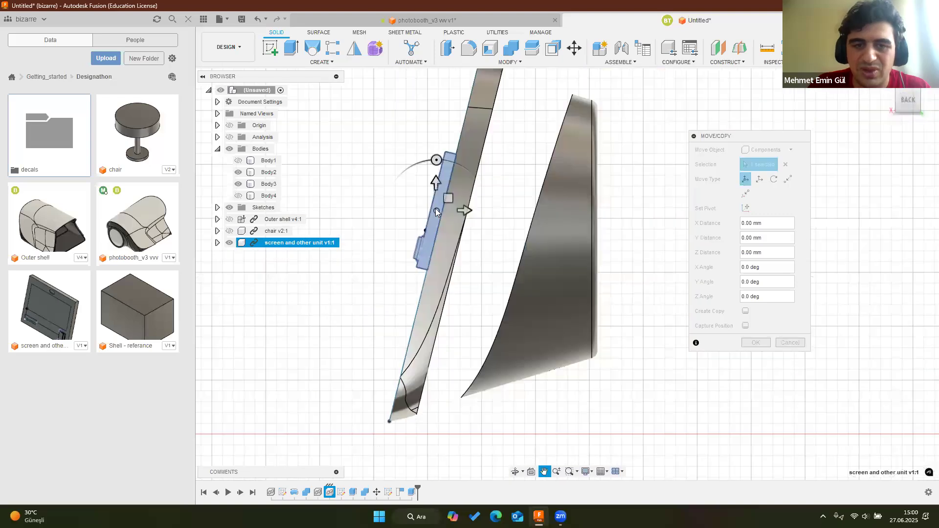
scroll(437, 215, up, 5)
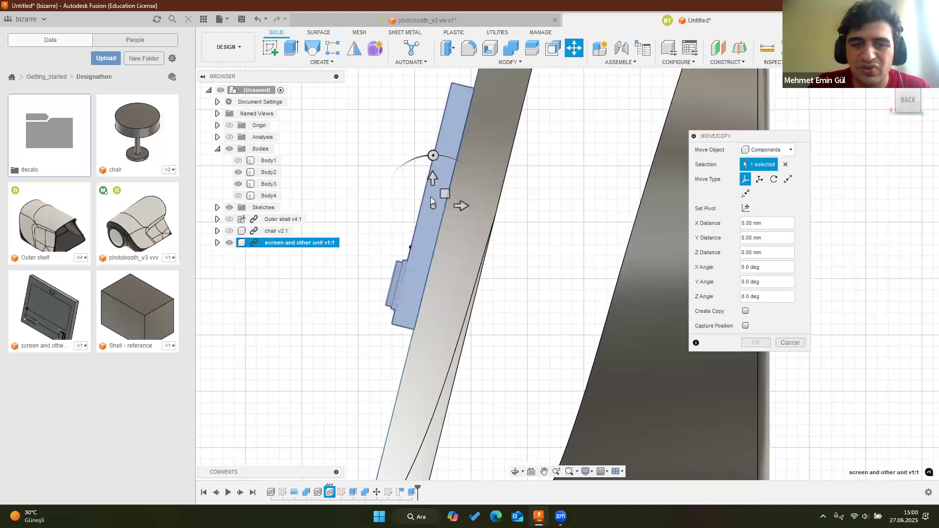
middle_drag(433, 205, 440, 263)
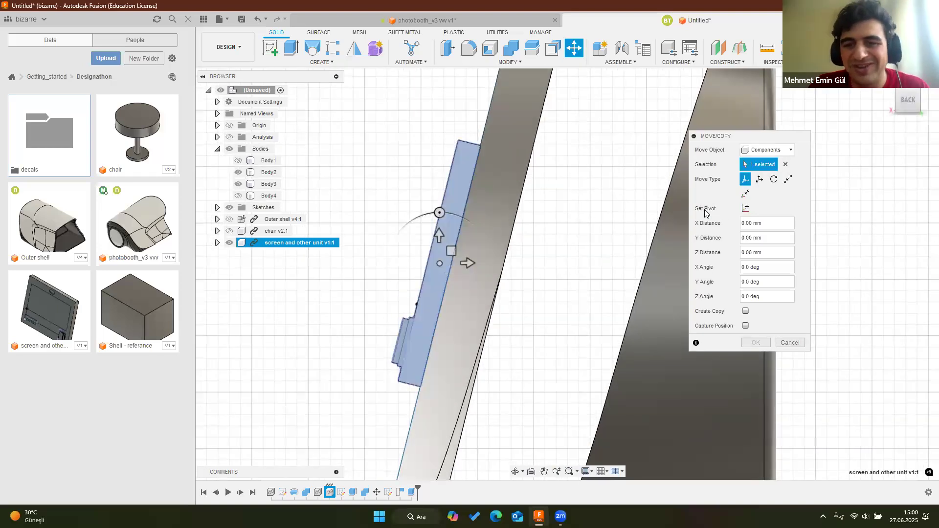
click(745, 209)
click(457, 142)
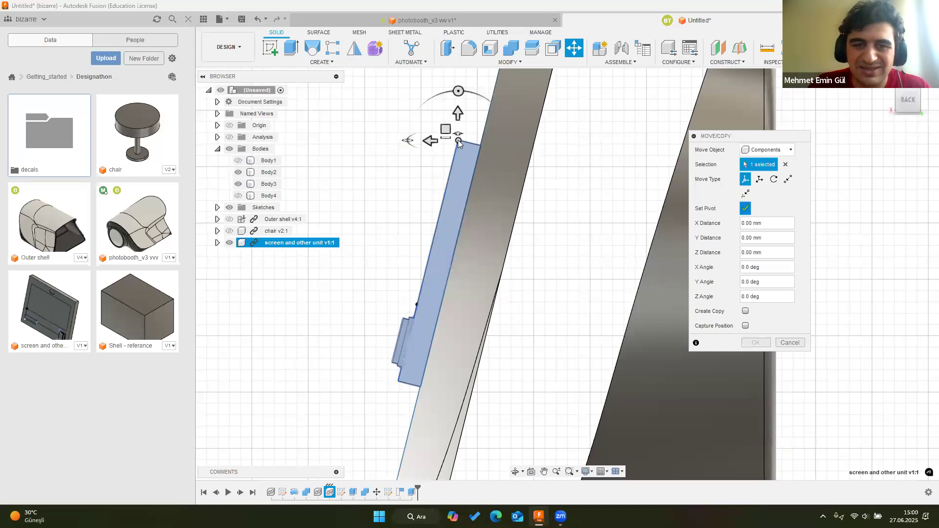
click(468, 141)
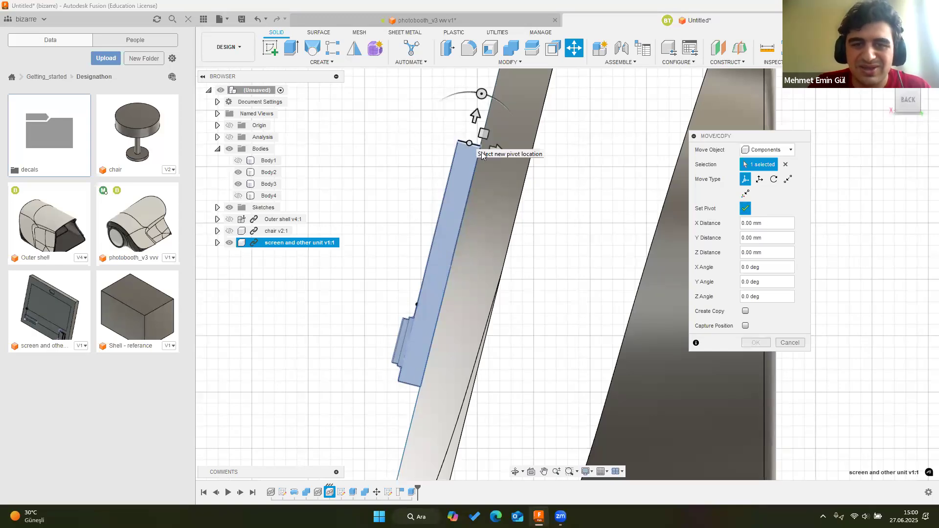
click(744, 209)
Move the screen unit 50 mm along Y into the recess in the partition panel
scroll(493, 151, up, 2)
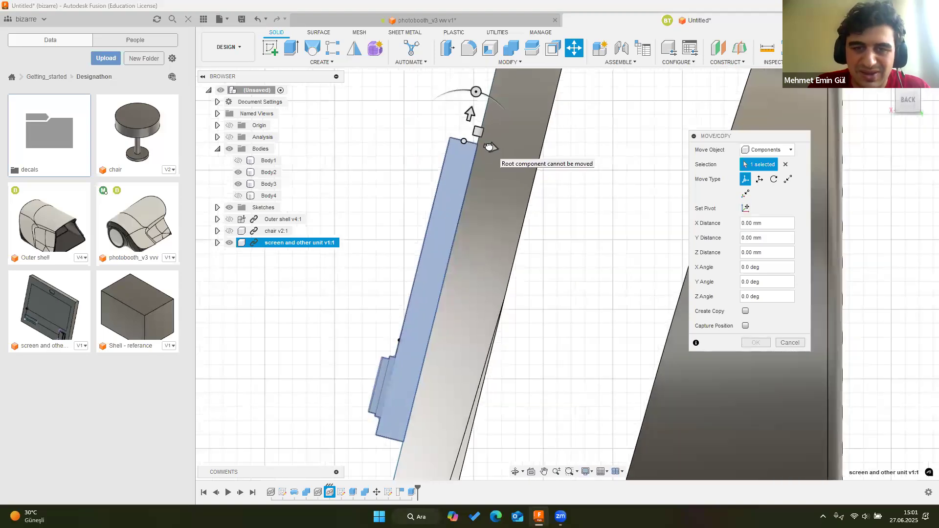
drag(501, 148, 524, 155)
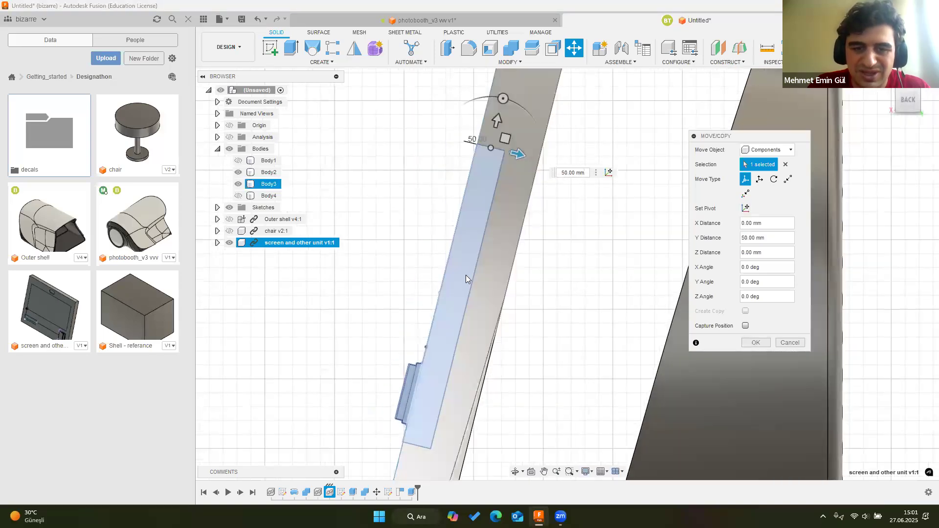
scroll(467, 274, down, 2)
shift+middle_drag(453, 287, 353, 260)
scroll(433, 265, down, 5)
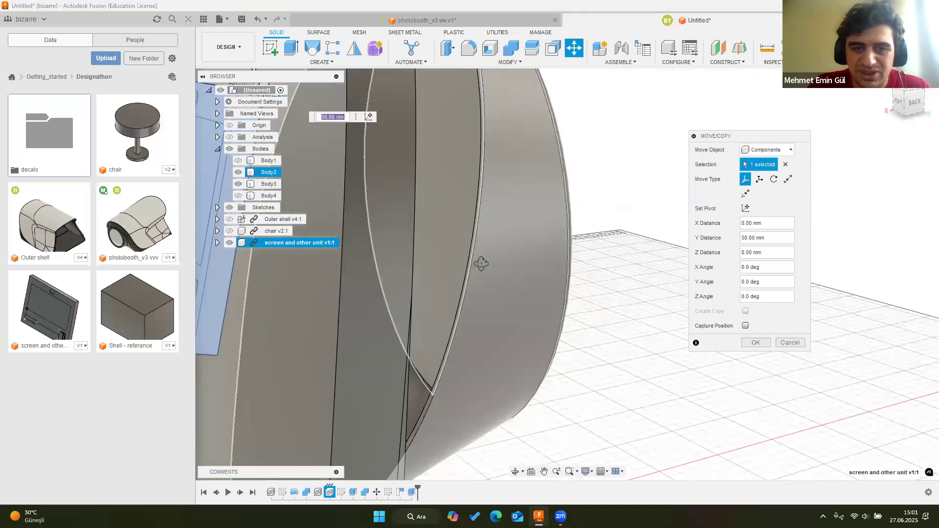
key(Return)
shift+middle_drag(531, 250, 515, 261)
shift+middle_drag(687, 39, 770, 17)
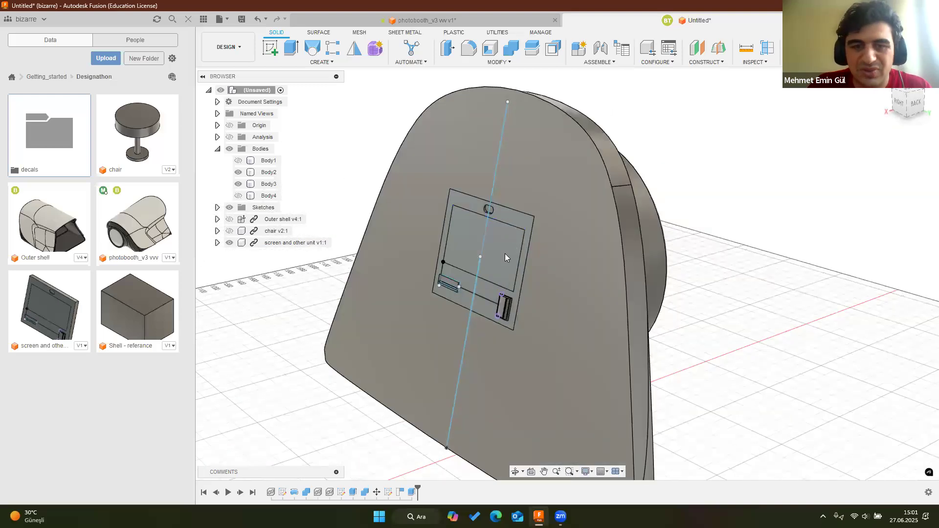
scroll(494, 247, down, 5)
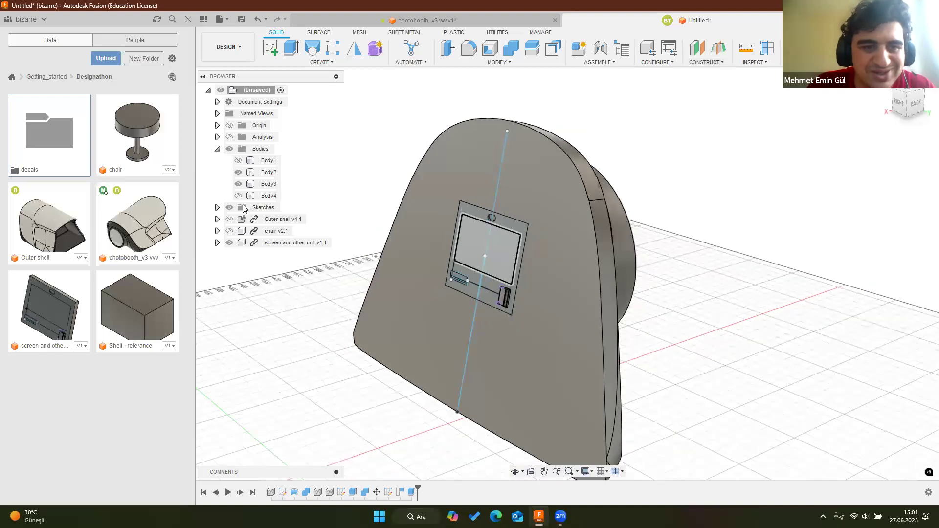
Show the outer shell and chair components, and inspect the chair and screen from the booth's open front
click(230, 219)
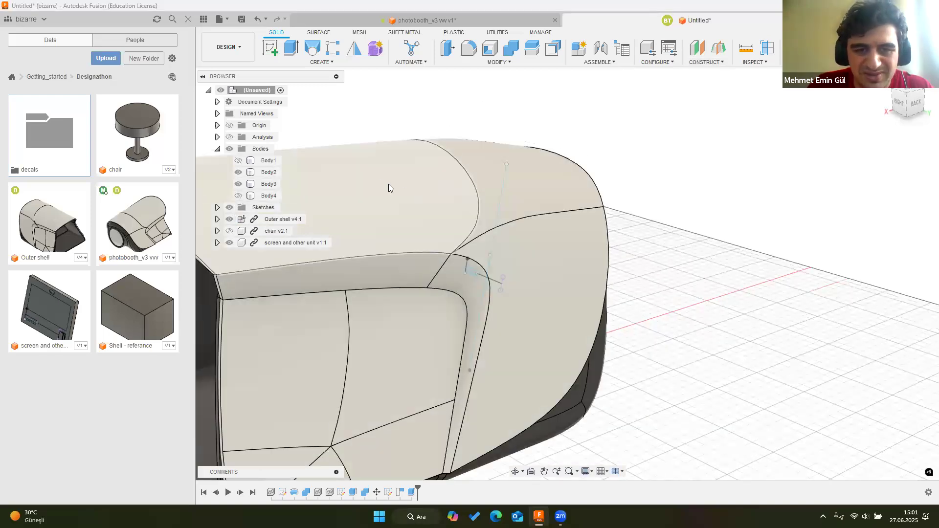
scroll(411, 192, down, 6)
shift+middle_drag(419, 216, 427, 239)
scroll(467, 193, up, 10)
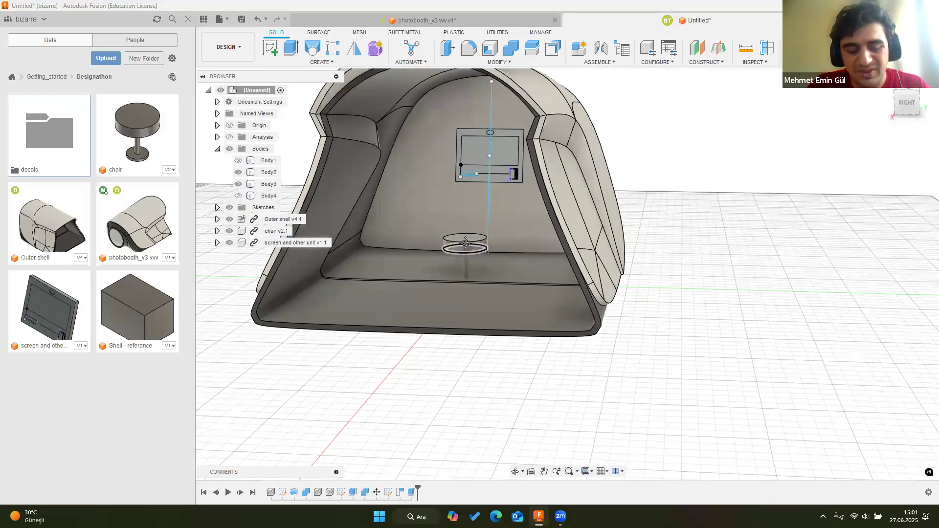
scroll(463, 243, up, 5)
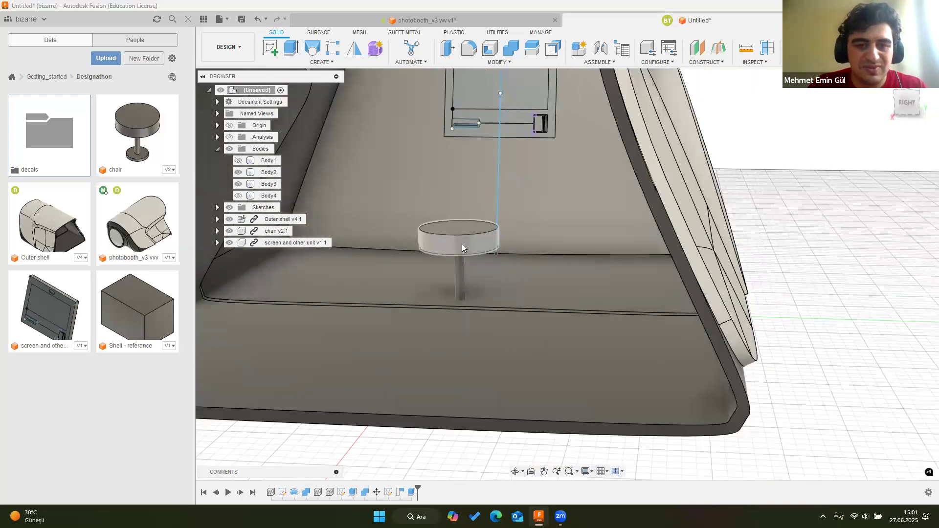
scroll(462, 244, up, 1)
middle_drag(476, 234, 501, 238)
shift+middle_drag(504, 307, 501, 310)
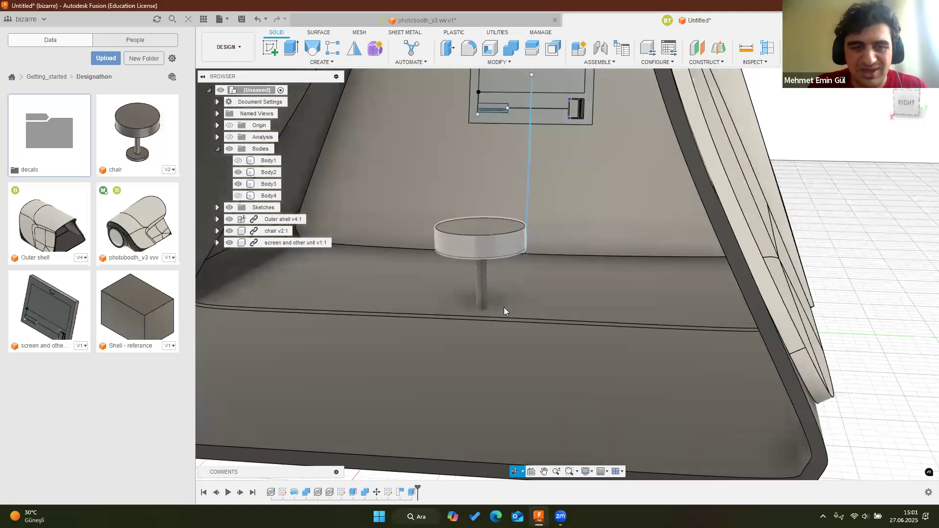
scroll(504, 308, down, 6)
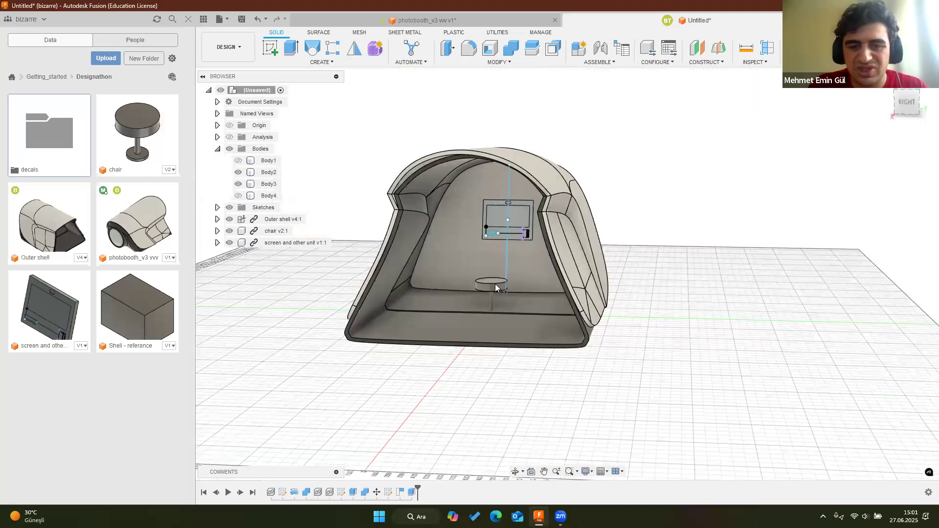
Raise the chair component 50 mm along Z so its base sits above the booth floor
click(495, 283)
key(m)
scroll(494, 284, up, 5)
mouse_move(532, 210)
middle_down()
mouse_move(522, 241)
mouse_move(524, 209)
middle_up()
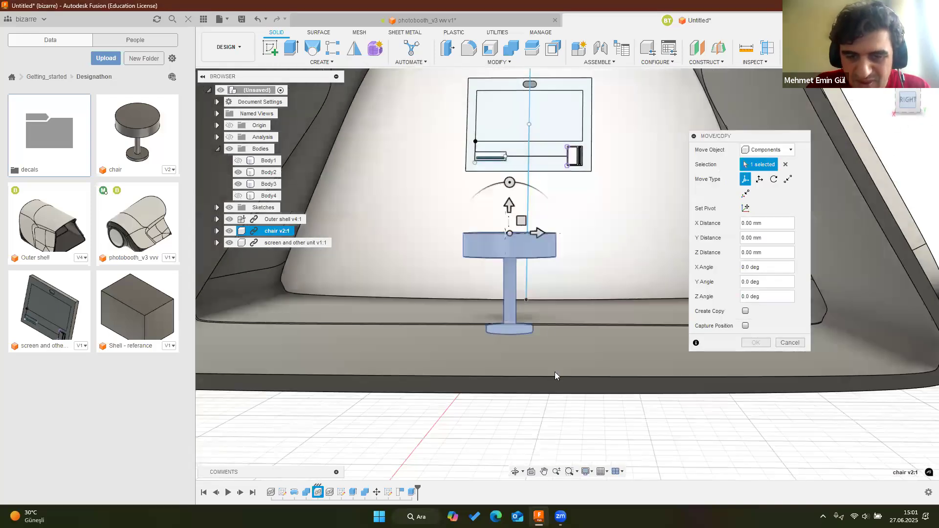
drag(528, 203, 528, 194)
scroll(532, 237, up, 5)
shift+middle_drag(582, 357, 623, 324)
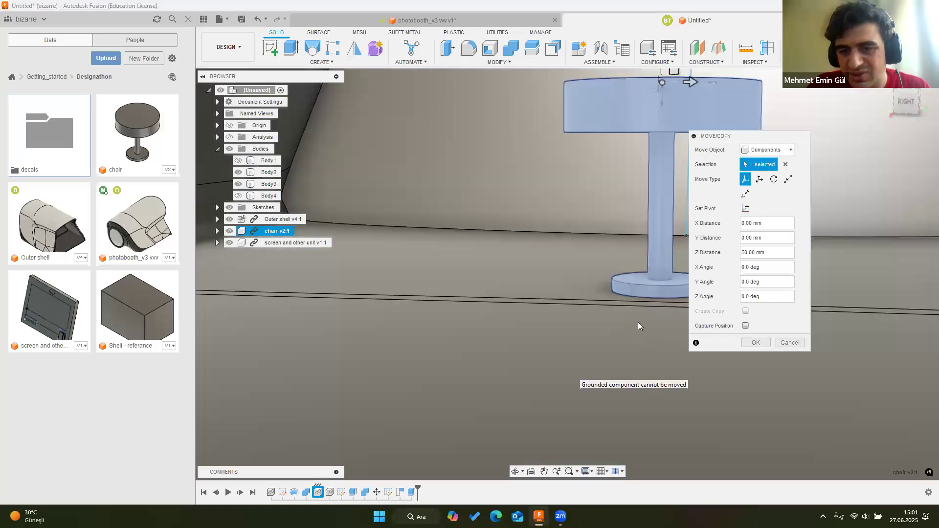
scroll(603, 320, down, 4)
key(Escape)
scroll(609, 318, down, 1)
scroll(576, 315, down, 3)
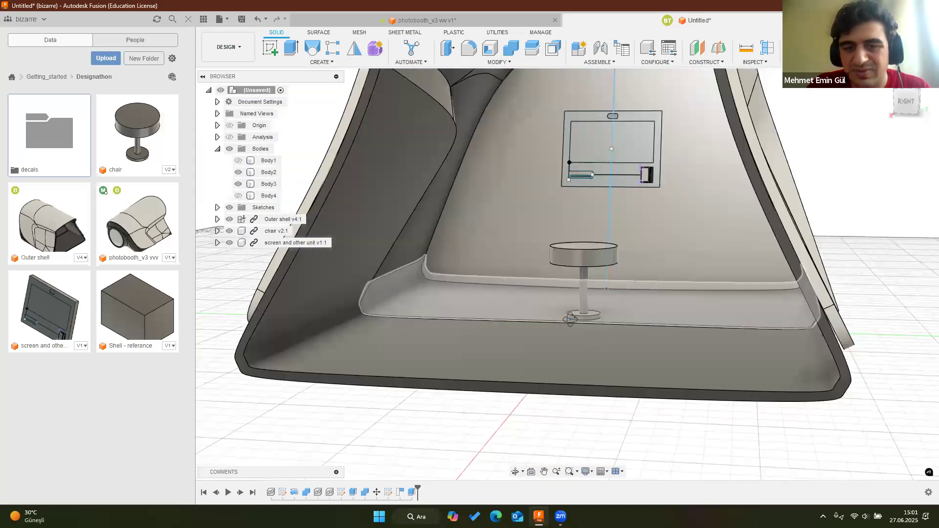
shift+middle_drag(576, 287, 590, 294)
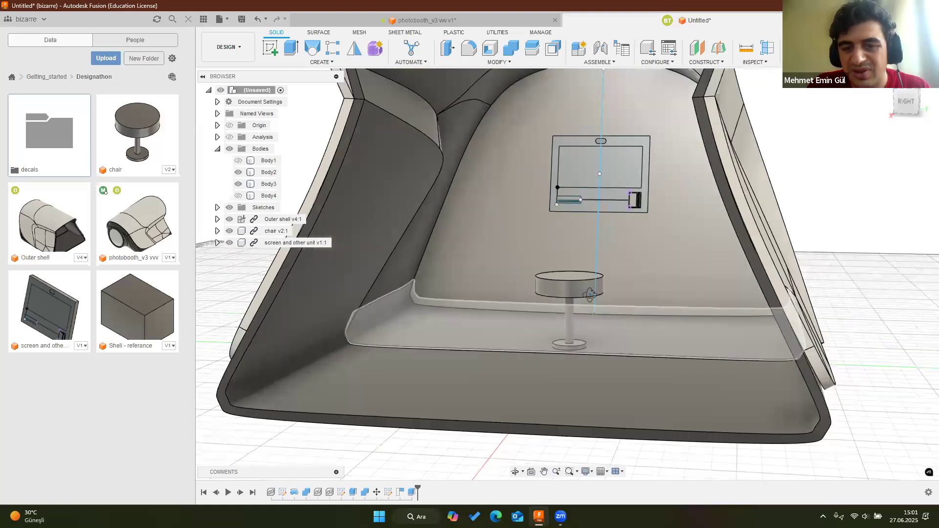
scroll(673, 301, down, 3)
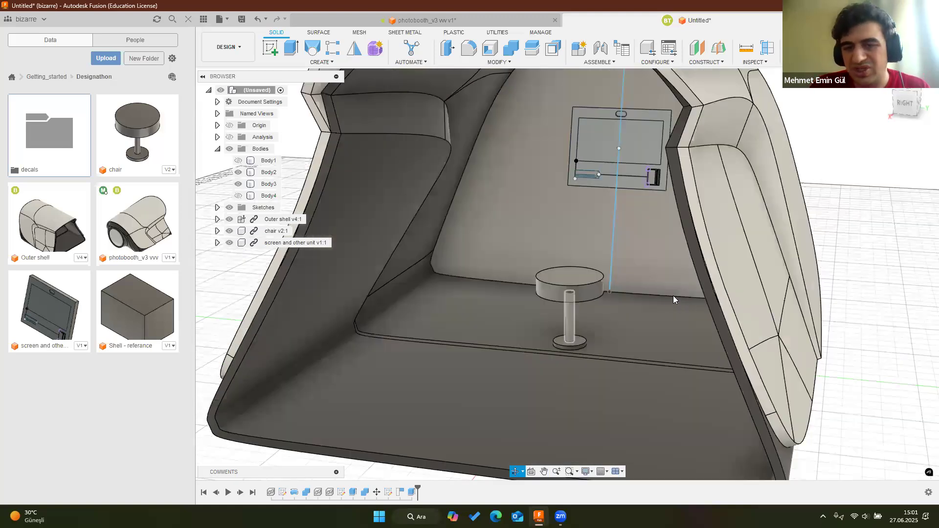
scroll(648, 304, down, 2)
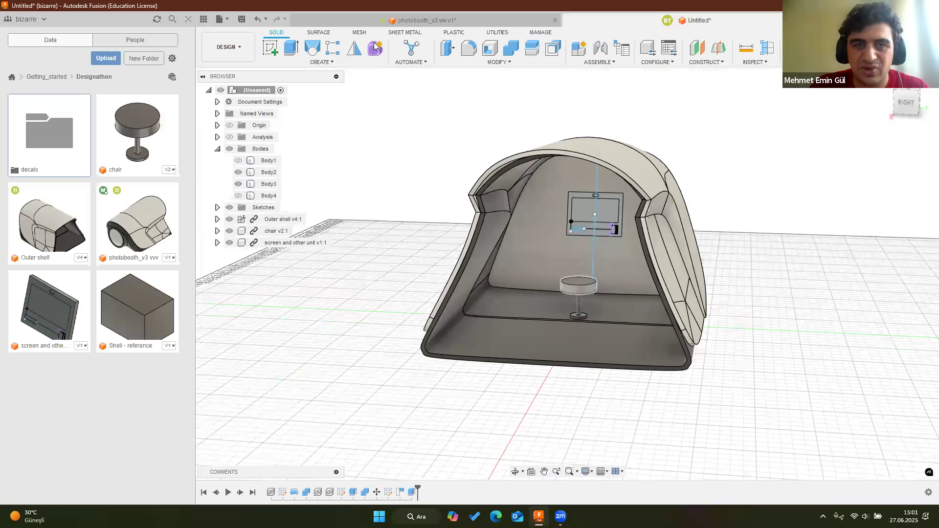
shift+middle_drag(579, 286, 655, 293)
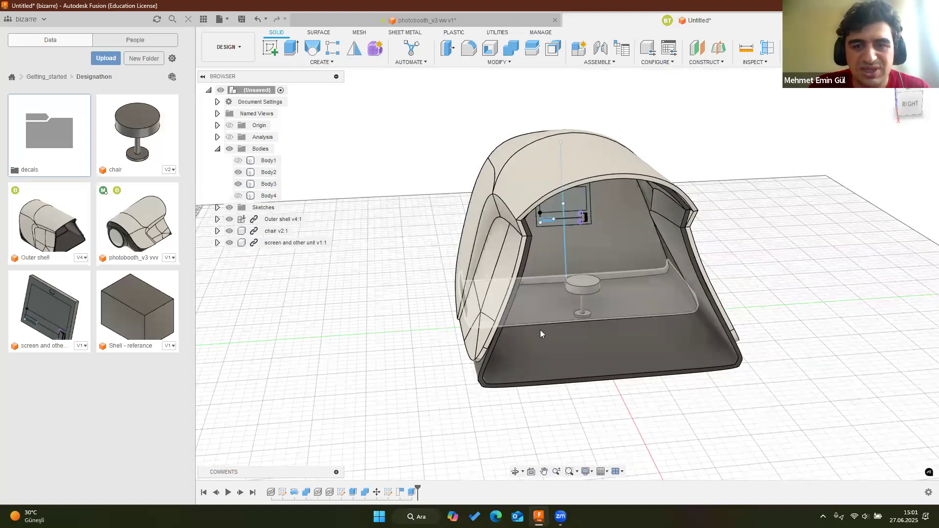
click(265, 51)
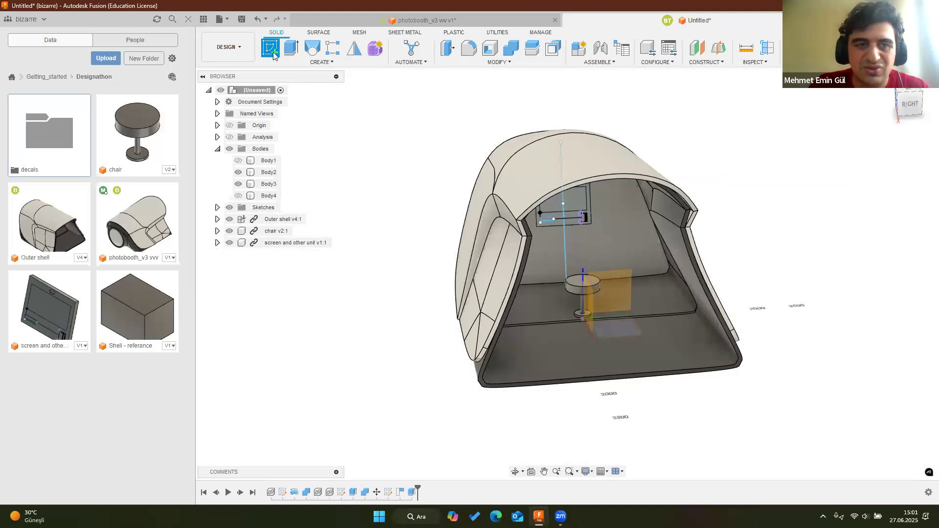
key(Escape)
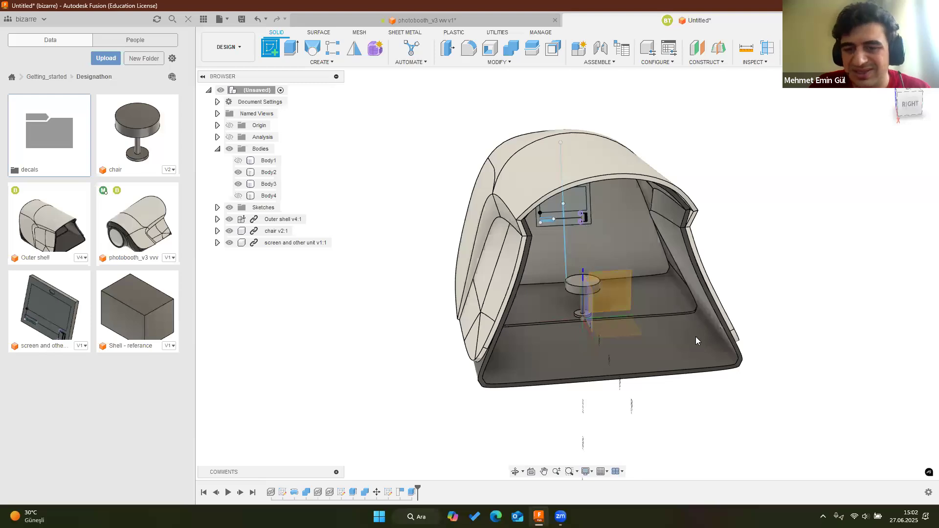
key(Escape)
click(660, 318)
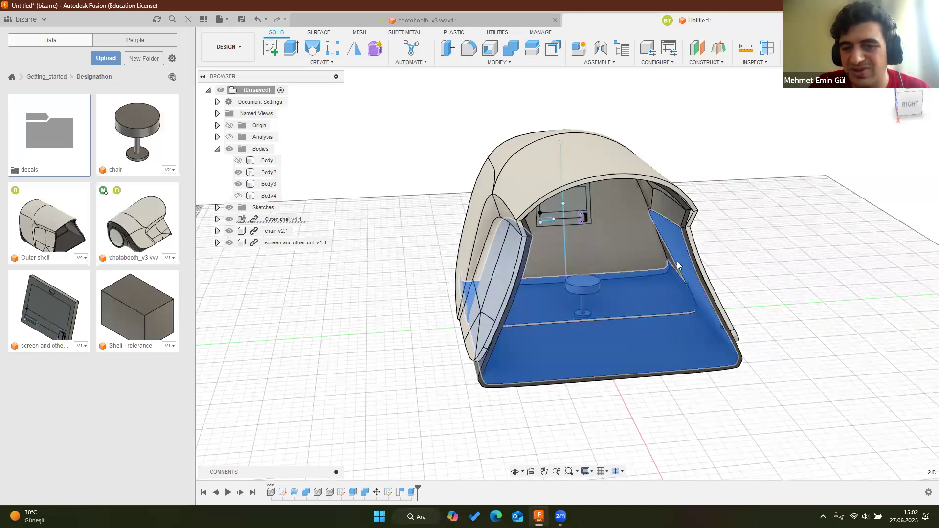
key(Escape)
Examine up close how the chair's base meets the booth floor
shift+middle_drag(675, 264, 671, 252)
scroll(671, 252, up, 5)
shift+middle_drag(585, 292, 634, 252)
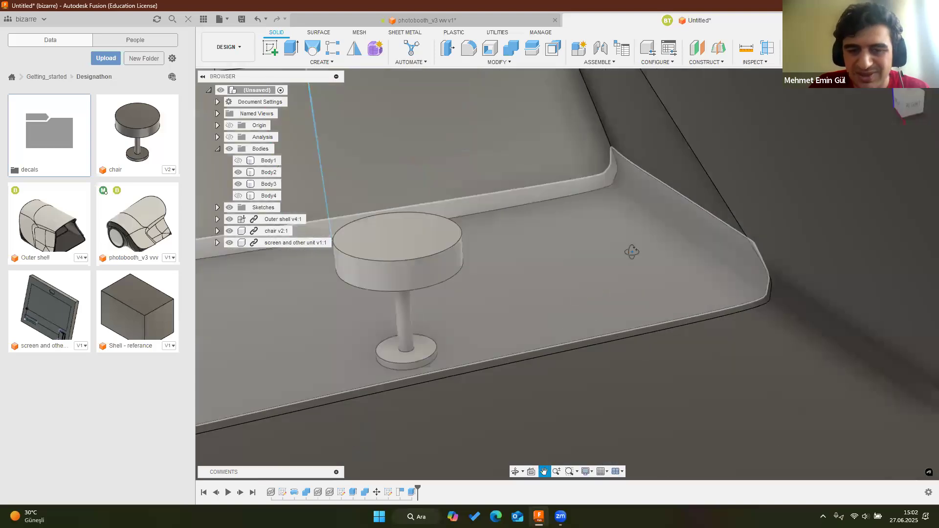
shift+middle_drag(563, 255, 593, 249)
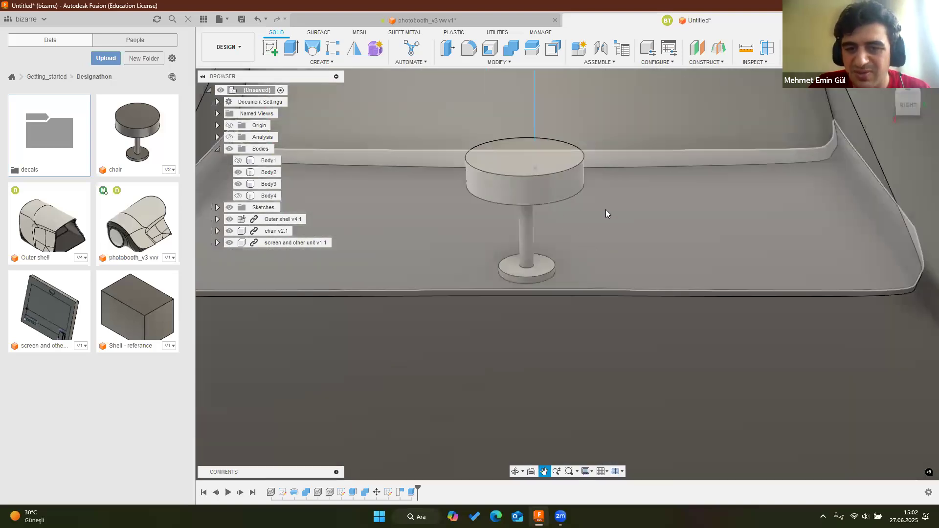
Examine the chair's position relative to the floor and screen from the booth's open front
scroll(595, 200, down, 4)
shift+middle_drag(595, 200, 600, 205)
scroll(600, 199, up, 4)
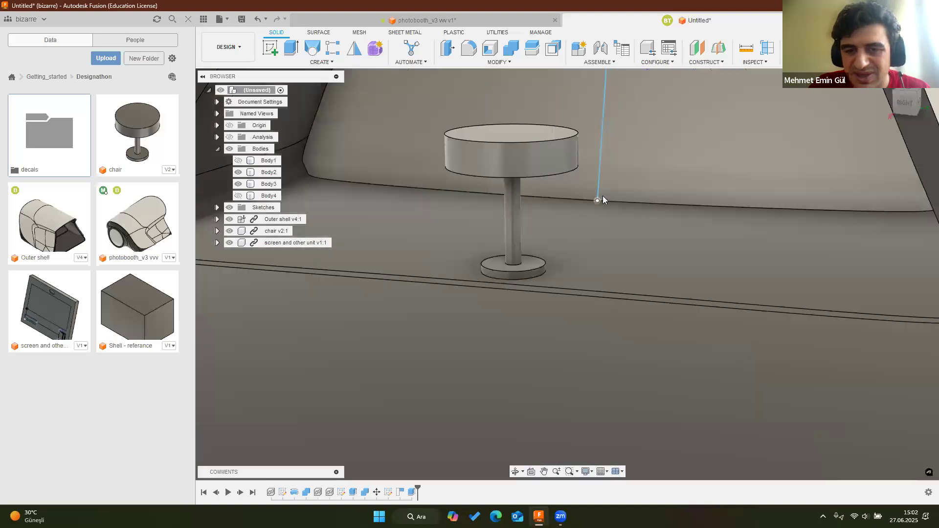
scroll(600, 199, down, 3)
scroll(413, 244, up, 3)
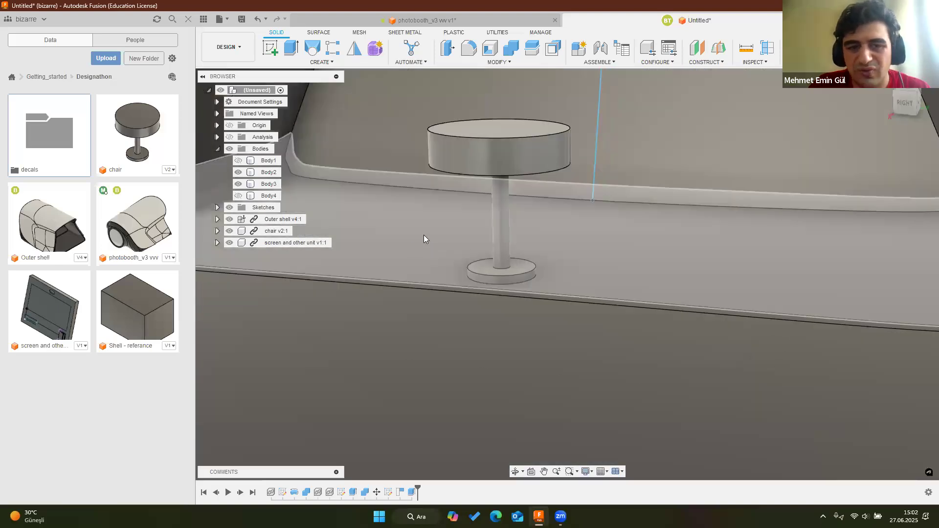
scroll(510, 239, down, 2)
shift+middle_drag(510, 239, 540, 230)
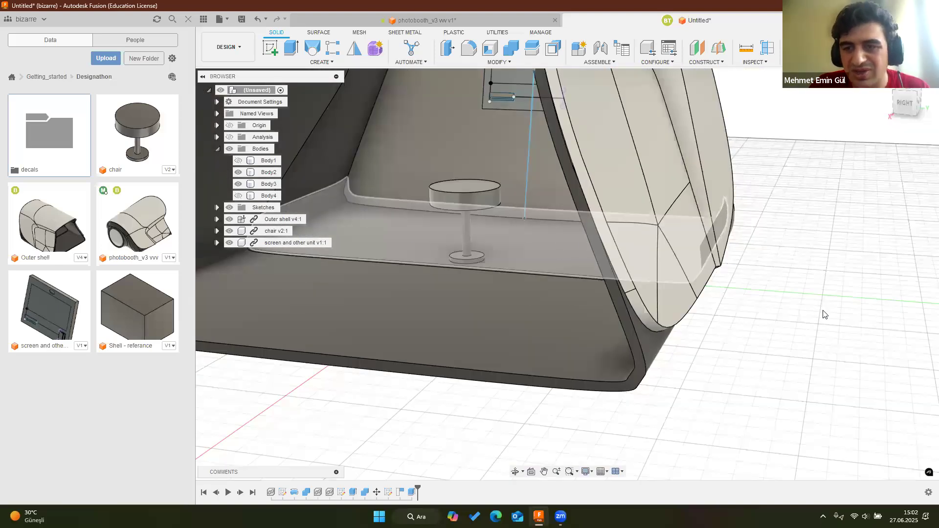
shift+middle_drag(816, 313, 586, 253)
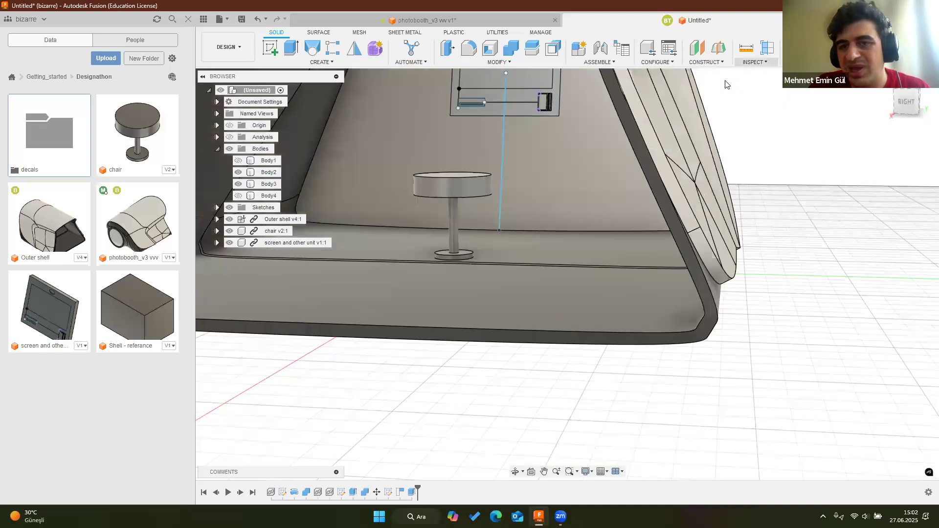
click(705, 62)
click(709, 82)
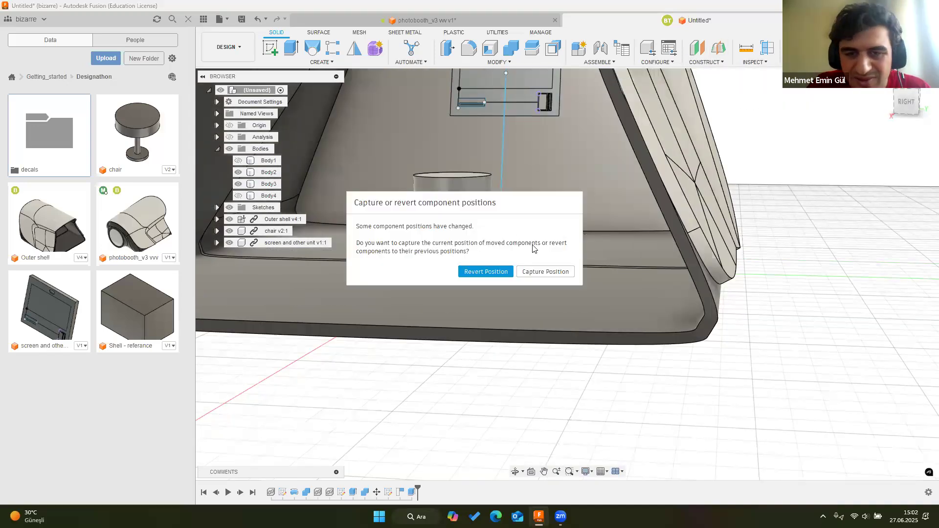
click(544, 272)
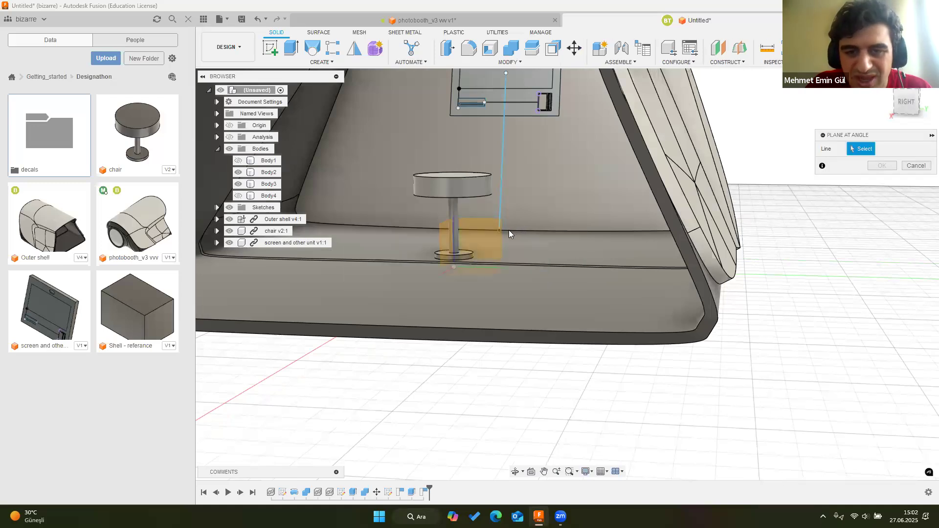
click(455, 252)
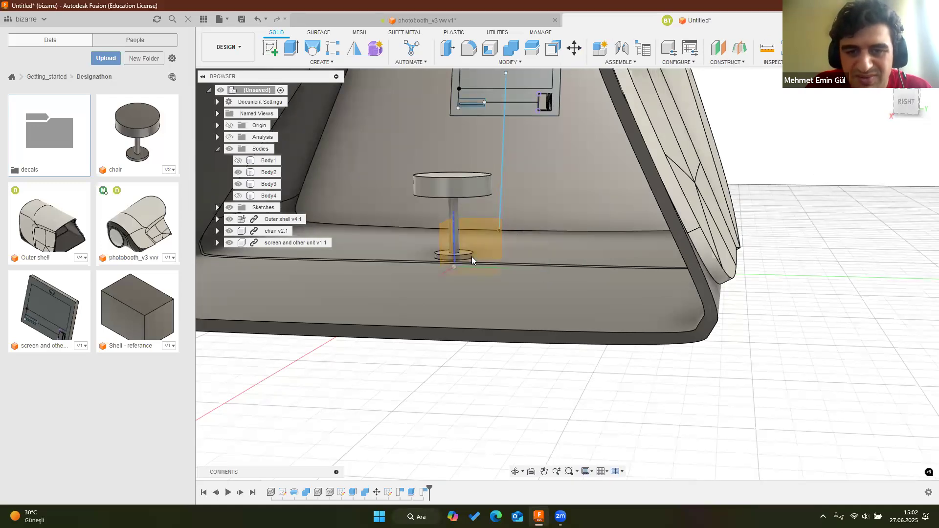
click(480, 232)
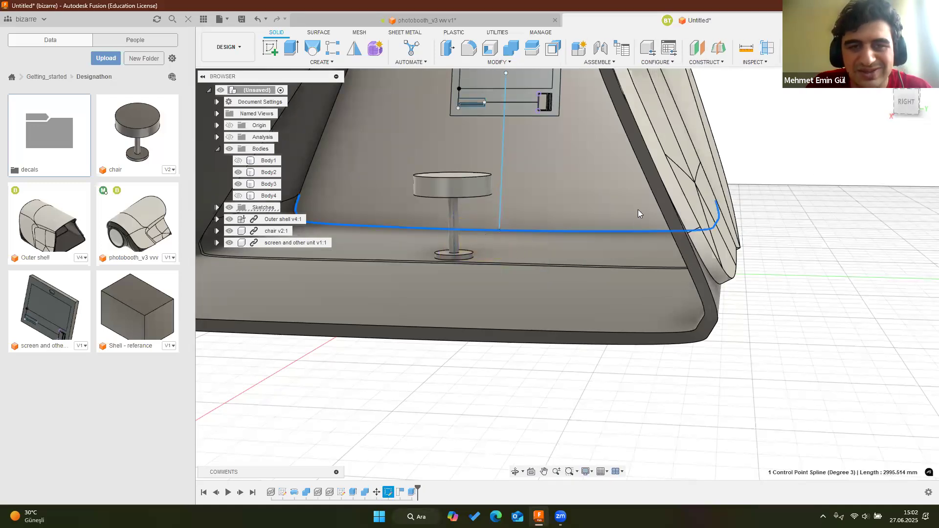
scroll(494, 255, down, 5)
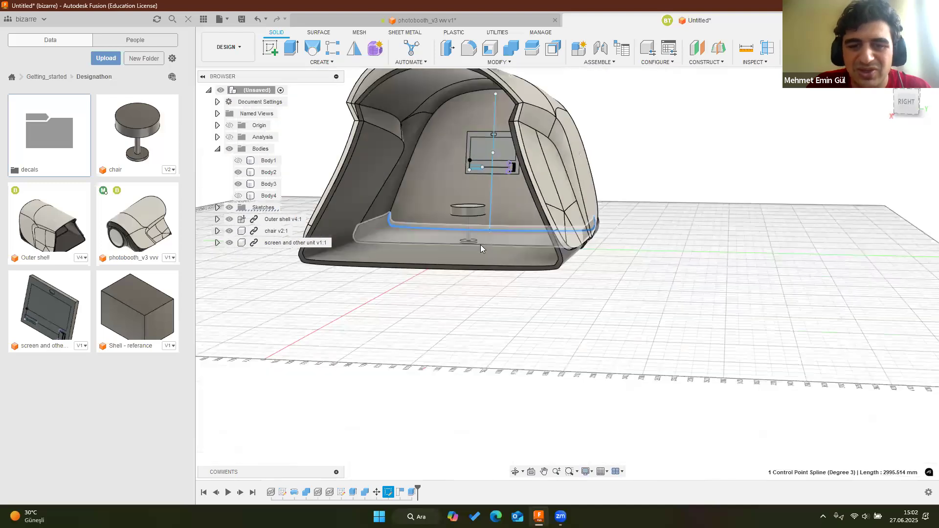
key(Escape)
shift+middle_drag(492, 232, 357, 127)
scroll(482, 248, up, 4)
shift+middle_drag(482, 248, 412, 258)
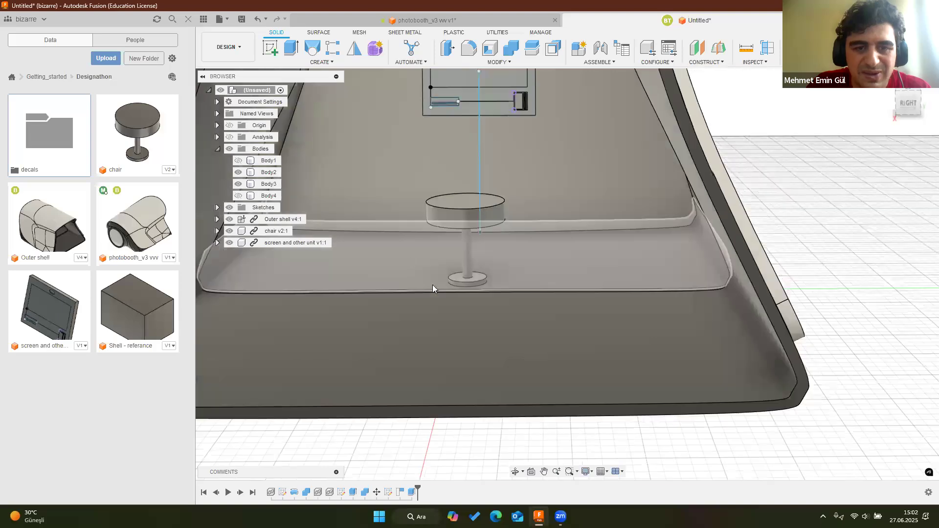
scroll(490, 265, up, 3)
scroll(490, 267, down, 6)
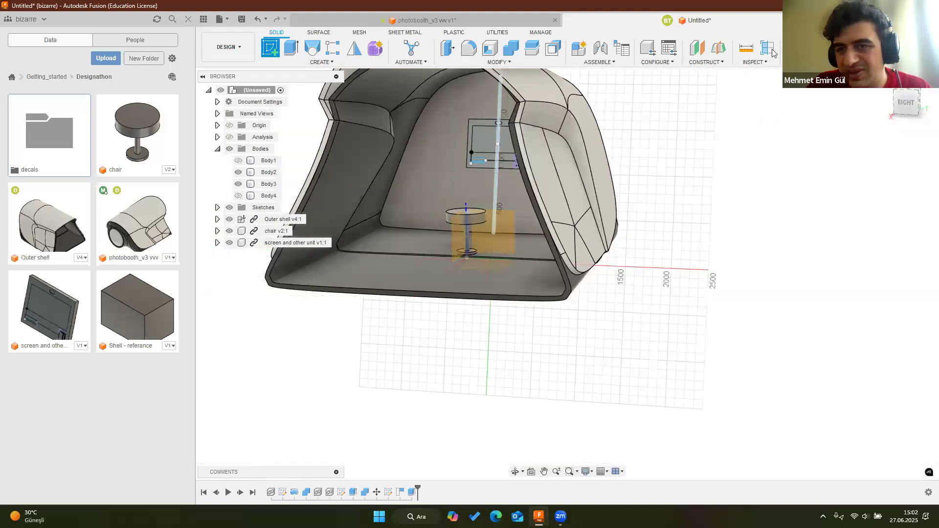
key(Escape)
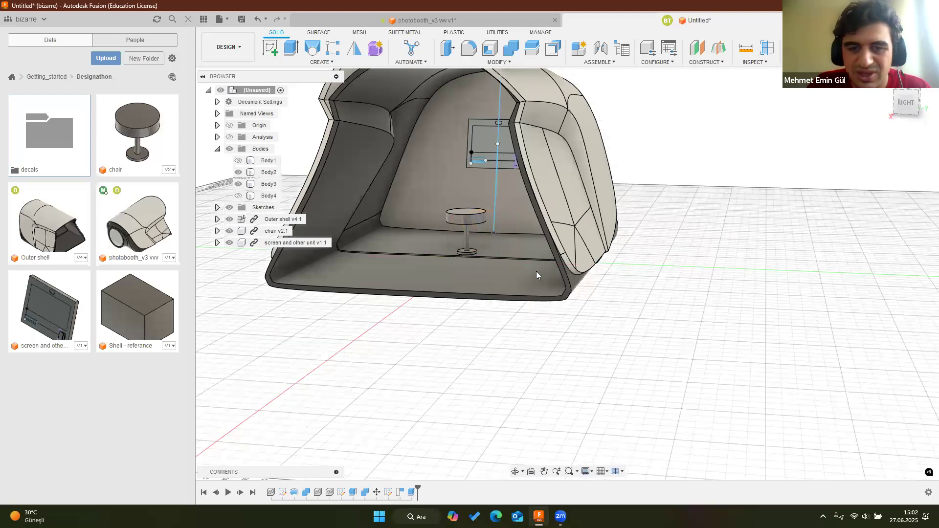
Capture the moved component positions and create a construction plane offset 50 mm above the XY plane, level with the booth floor
click(487, 270)
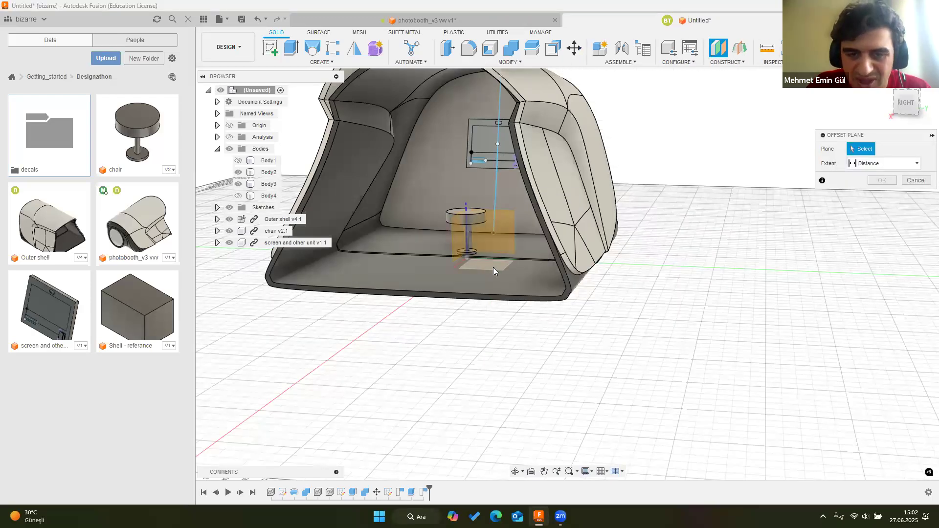
click(903, 105)
scroll(488, 215, up, 3)
drag(488, 227, 488, 199)
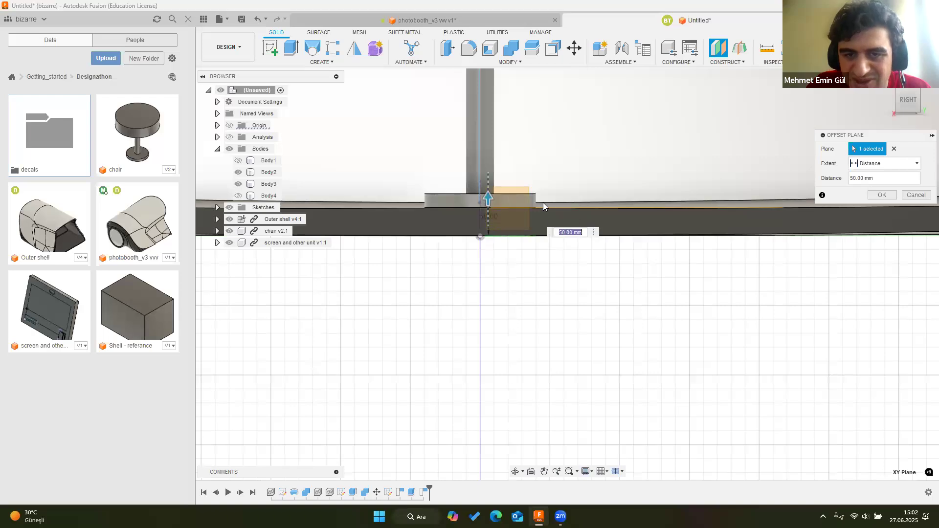
scroll(542, 217, up, 2)
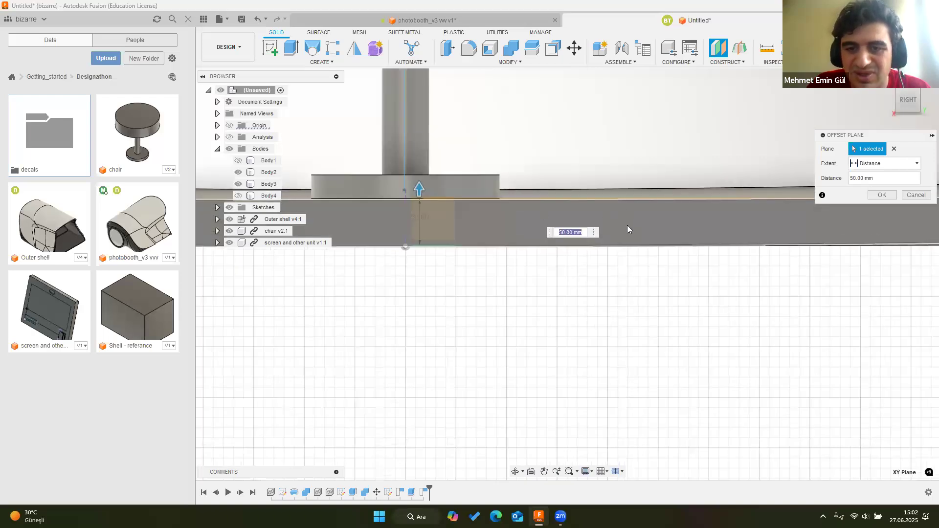
scroll(628, 221, down, 5)
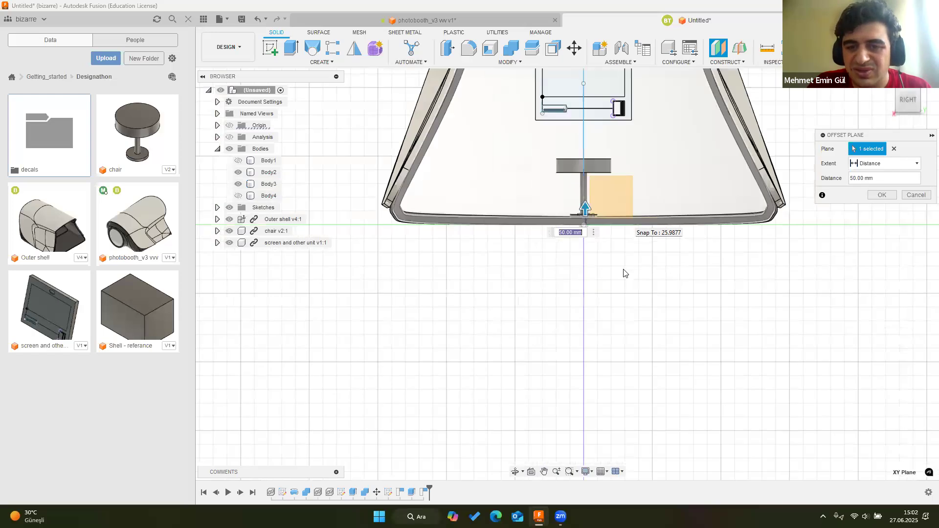
scroll(611, 298, down, 3)
scroll(579, 338, up, 8)
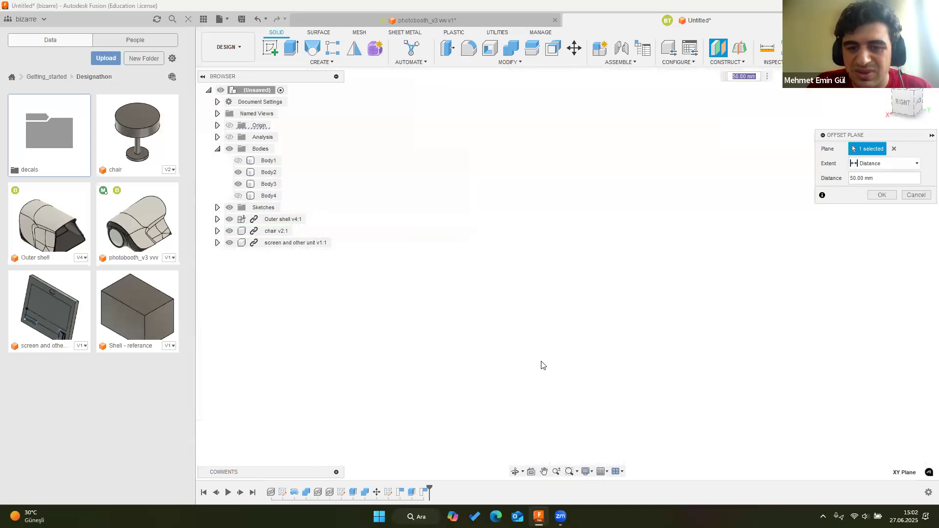
scroll(533, 348, down, 6)
scroll(537, 347, up, 3)
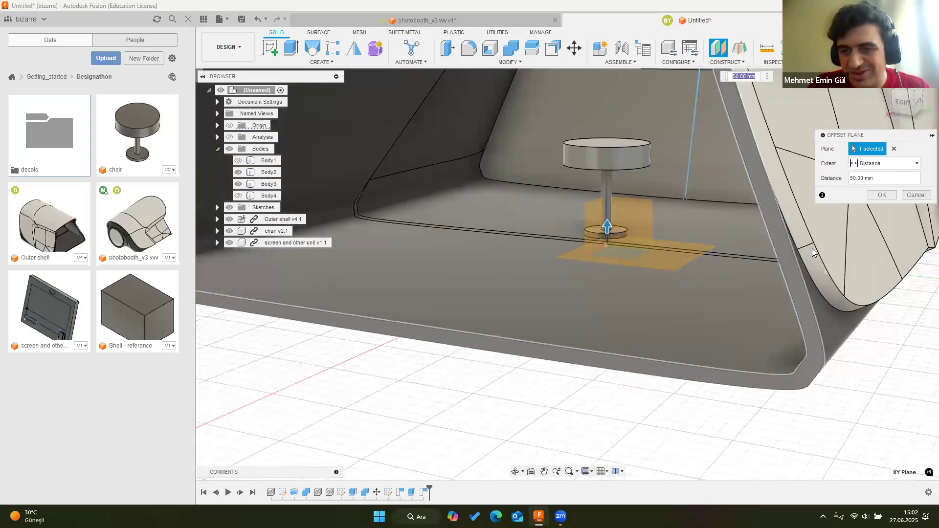
scroll(812, 249, down, 6)
click(882, 194)
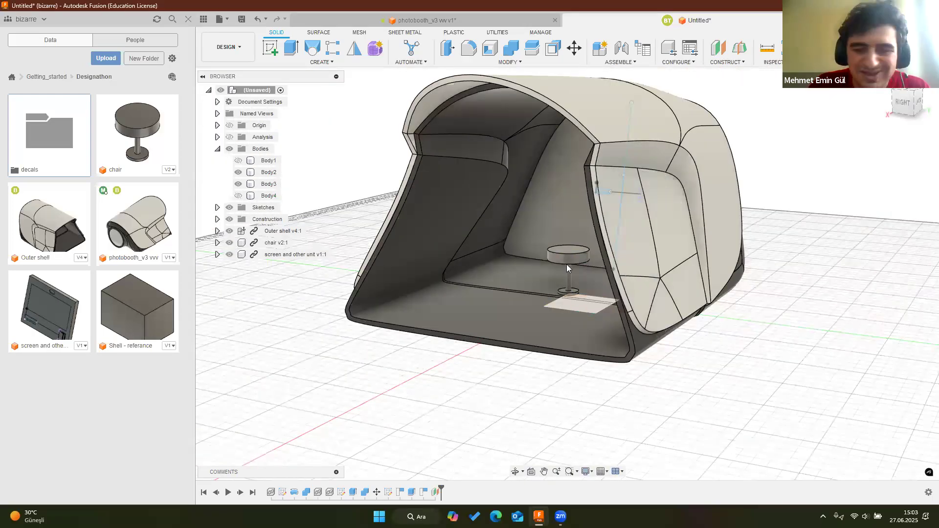
Start a sketch on the offset plane at the chair's base and hide the outer shell component
shift+middle_drag(568, 266, 604, 291)
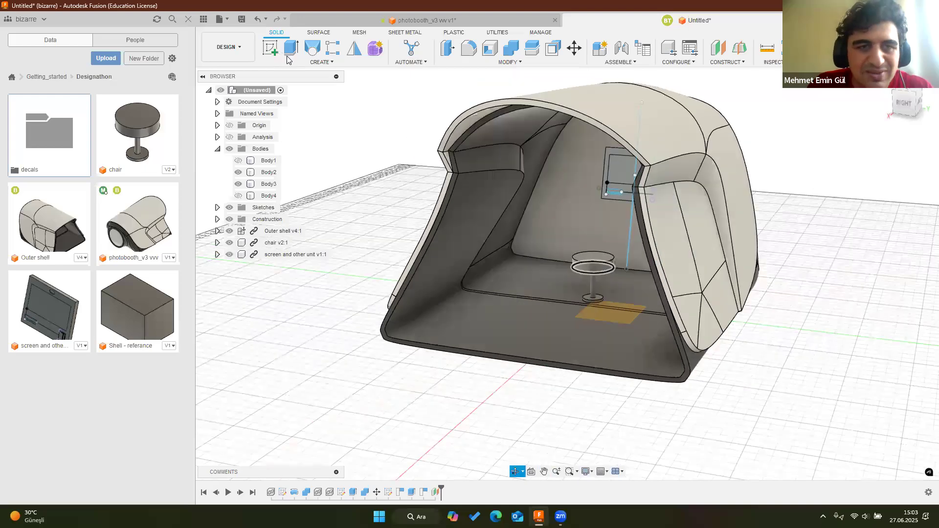
click(275, 50)
scroll(640, 323, up, 5)
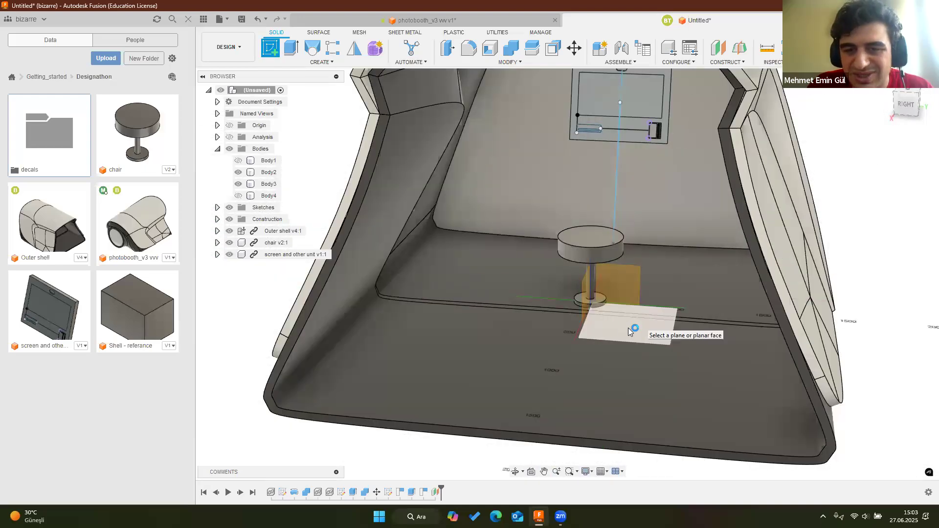
click(630, 331)
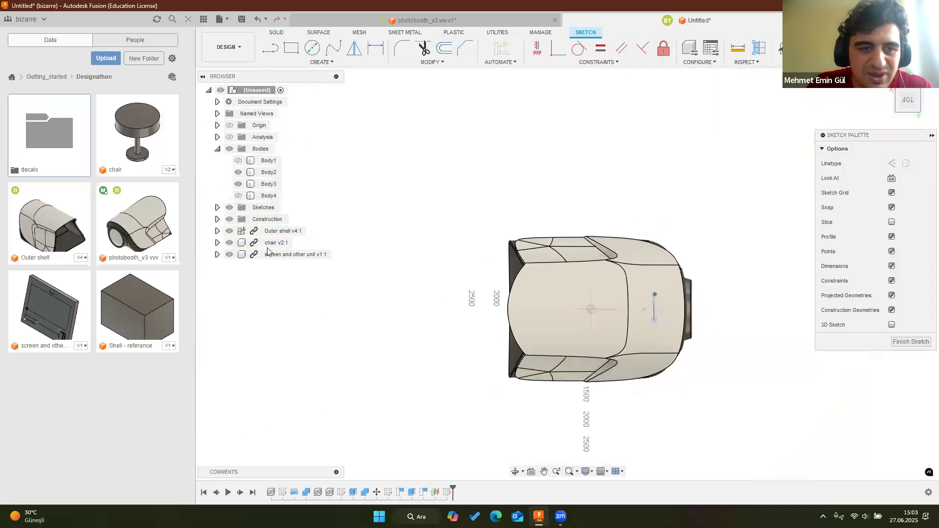
click(230, 232)
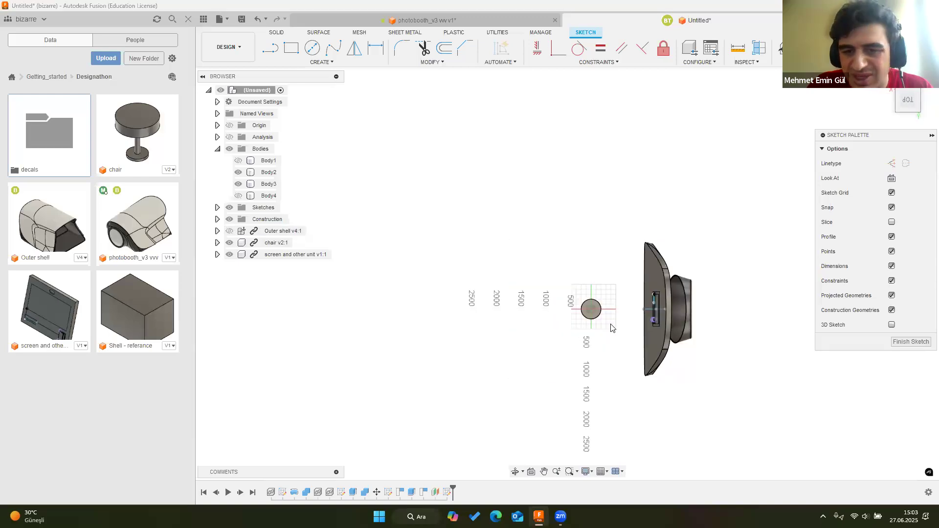
scroll(681, 314, up, 5)
scroll(734, 292, up, 3)
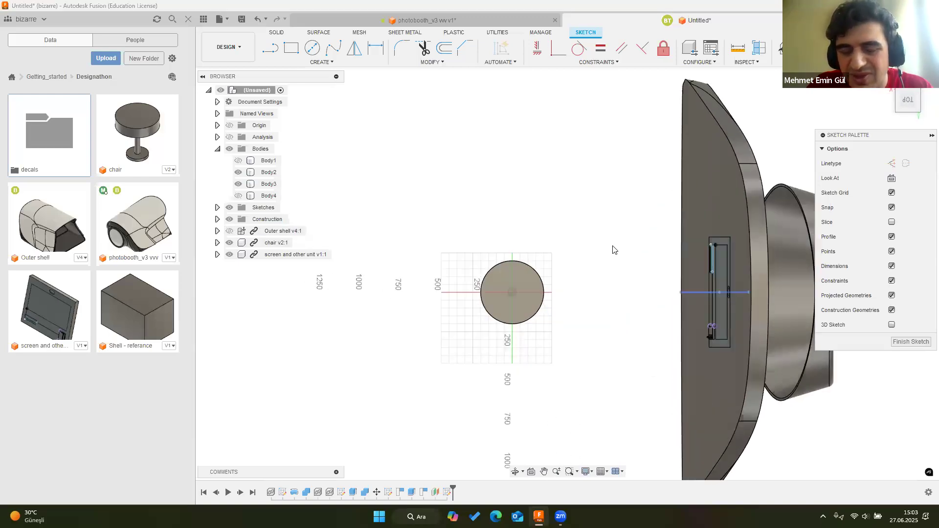
Project the short sketch line at the middle of the screen unit's slot into the floor sketch
key(l)
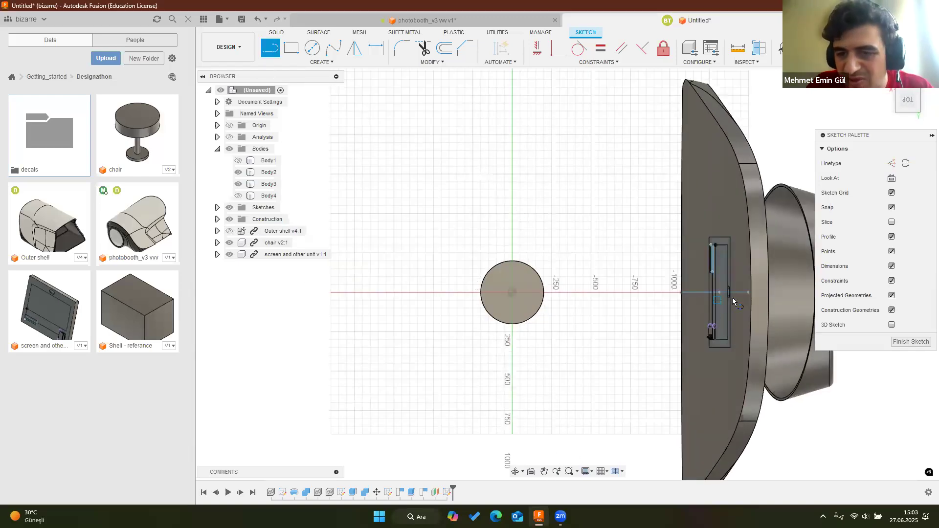
scroll(722, 284, up, 2)
scroll(720, 282, up, 5)
key(Escape)
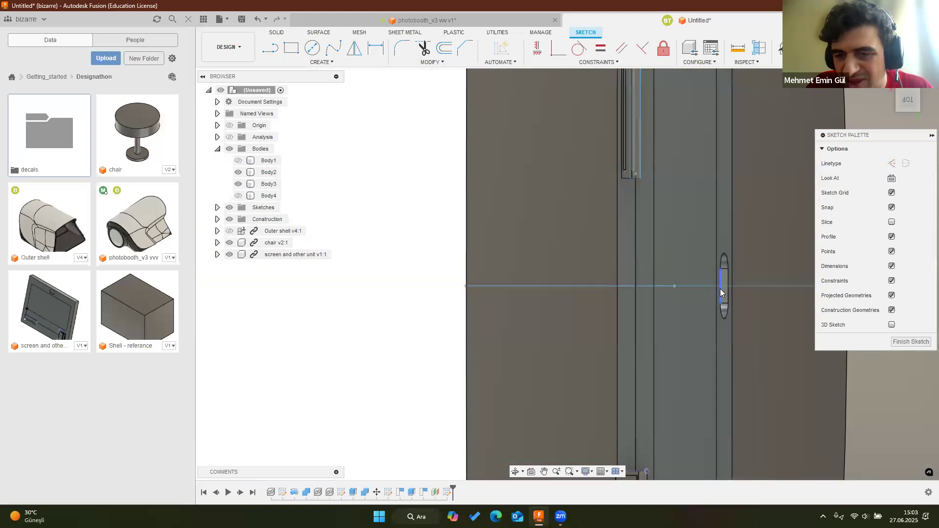
click(717, 292)
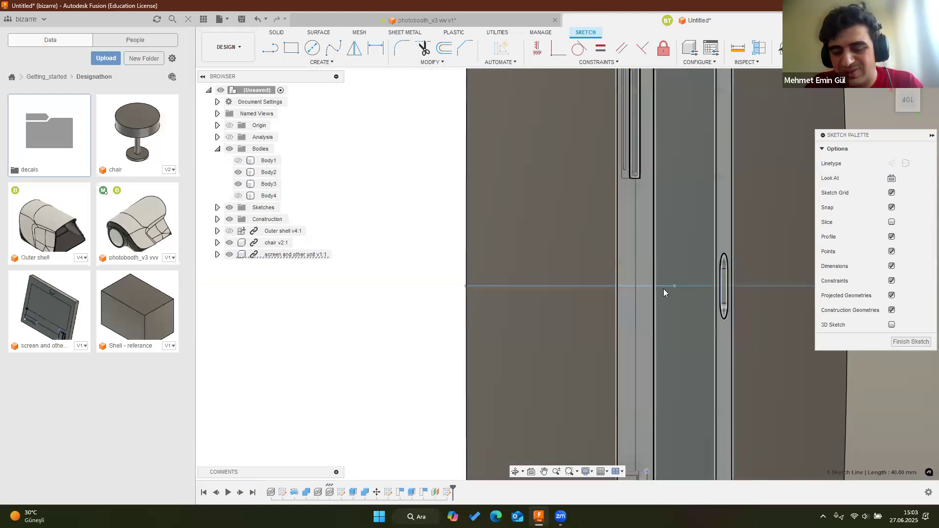
key(p)
key(Return)
Draw a 1000 mm line from the projected slot line straight toward the chair along the booth's centre axis
key(l)
click(718, 290)
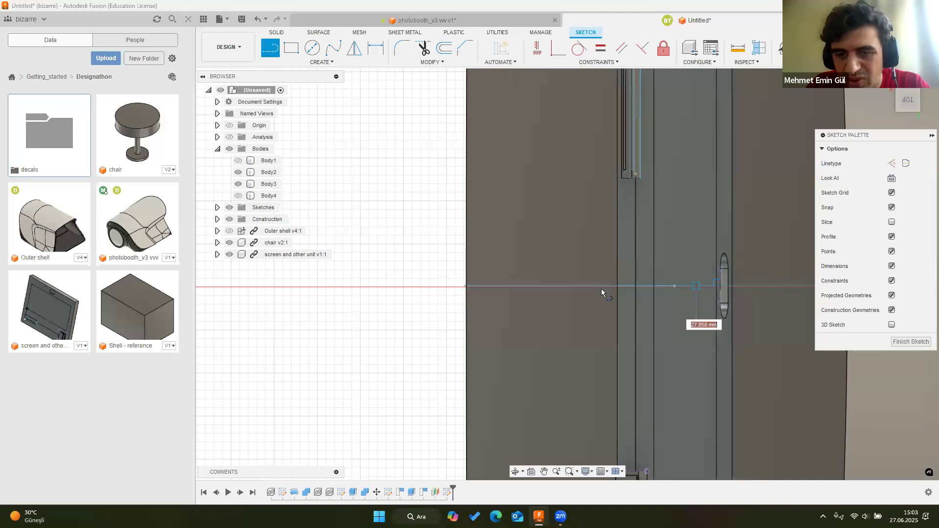
scroll(582, 289, down, 3)
scroll(318, 288, down, 3)
scroll(289, 289, down, 1)
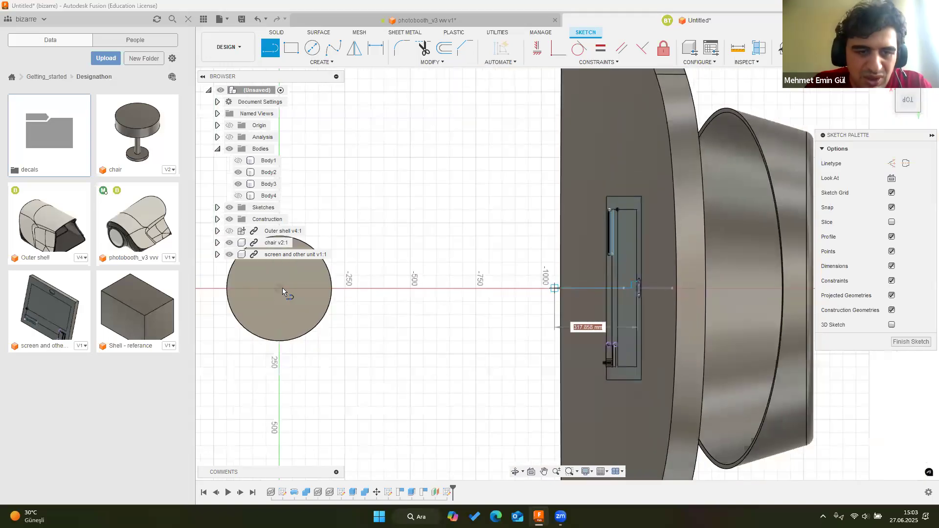
scroll(280, 288, down, 1)
scroll(323, 288, down, 1)
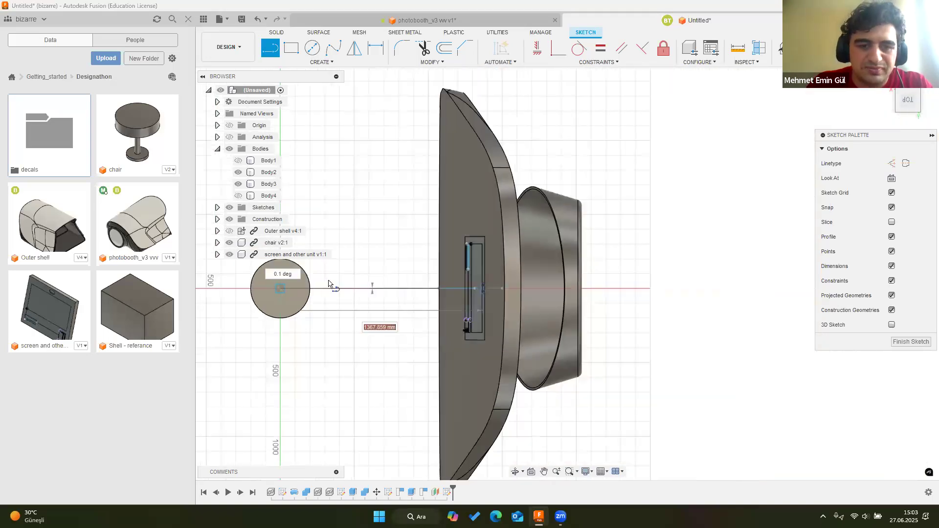
middle_drag(308, 288, 367, 291)
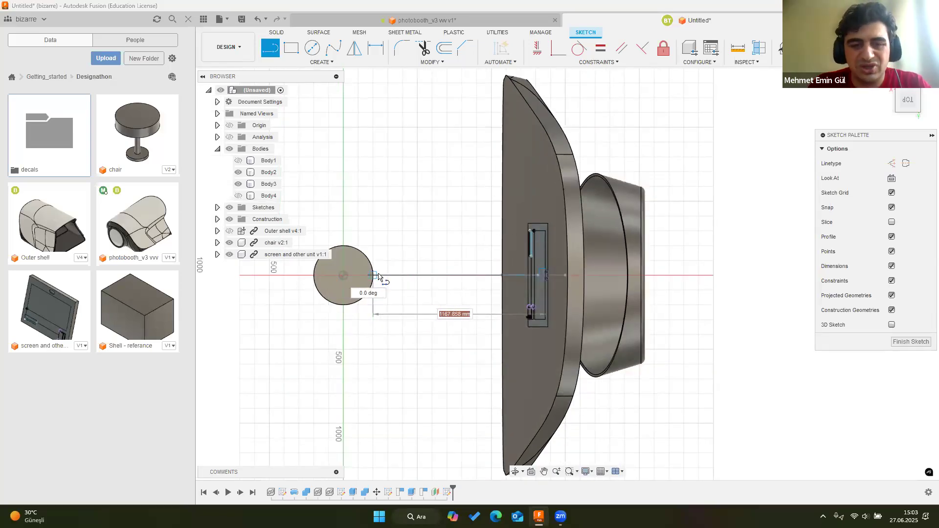
text(100)
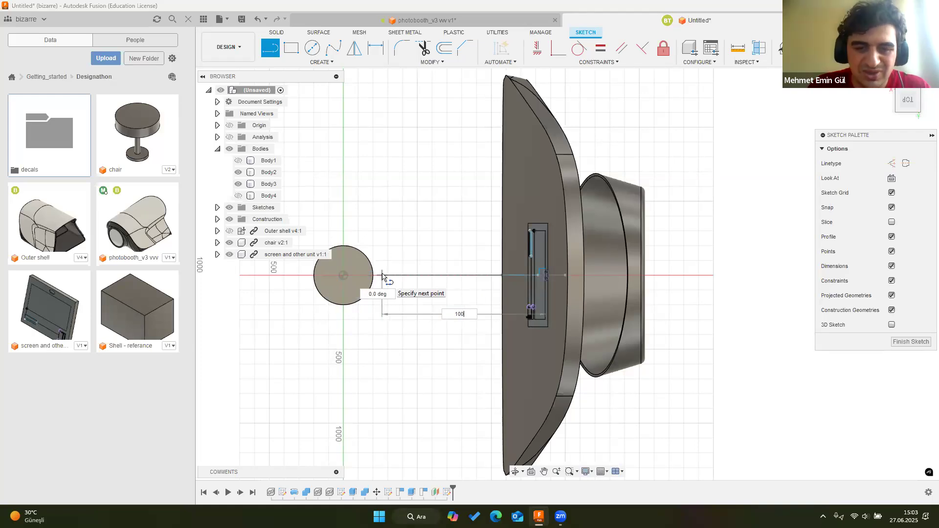
key(Tab)
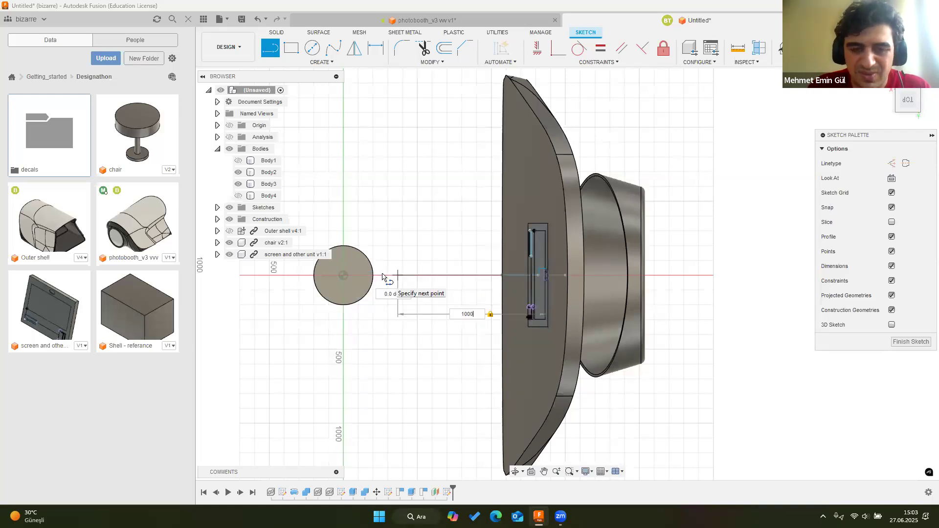
click(399, 279)
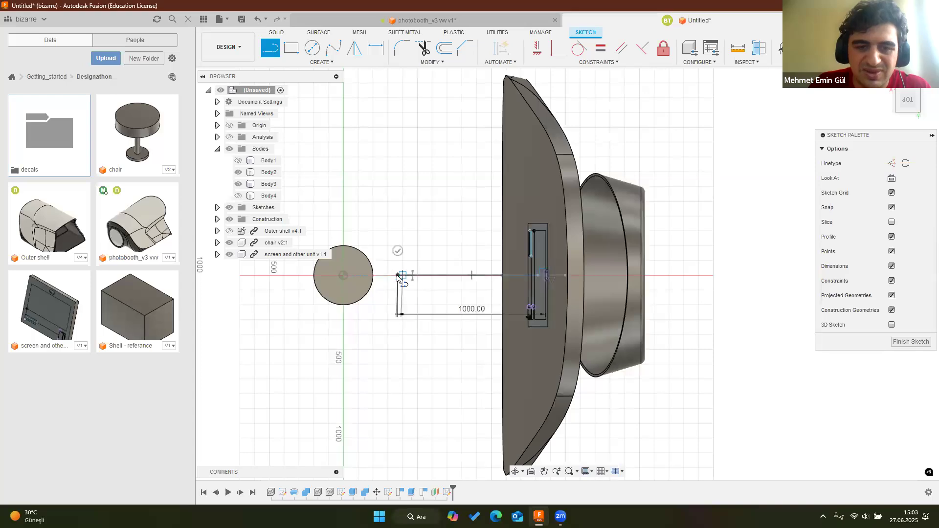
click(400, 249)
shift+middle_drag(422, 267, 555, 364)
scroll(560, 333, down, 3)
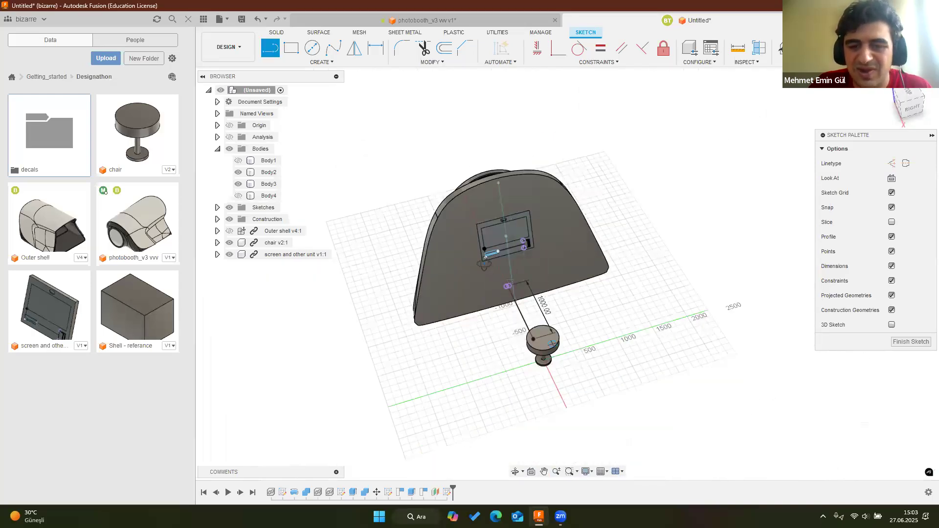
Finish the floor sketch and start the Move command on the chair component
scroll(593, 306, up, 5)
shift+middle_drag(557, 292, 514, 330)
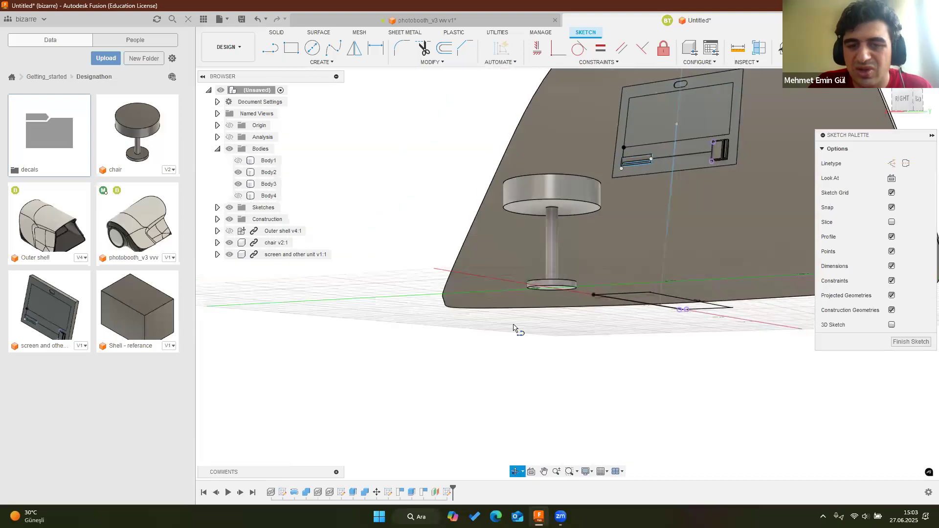
scroll(517, 333, up, 6)
middle_drag(540, 196, 612, 205)
scroll(662, 224, down, 3)
key(l)
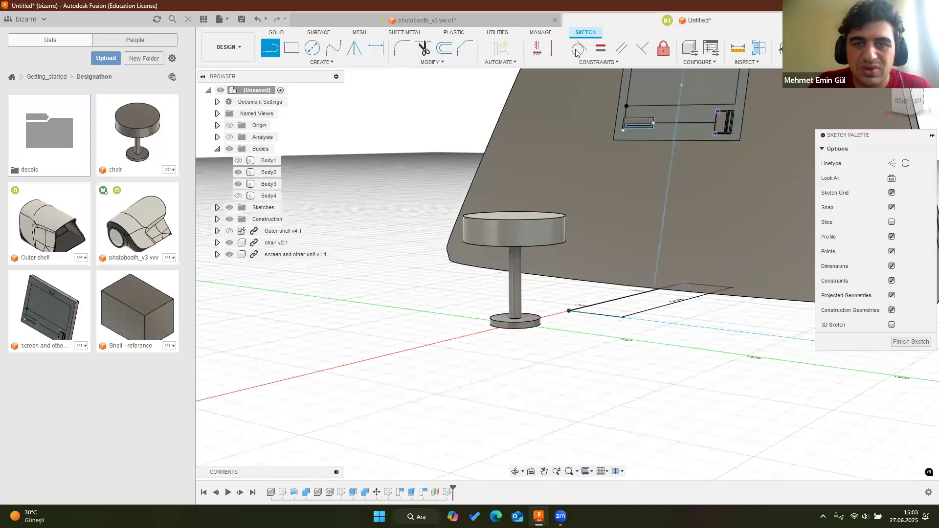
click(553, 216)
key(m)
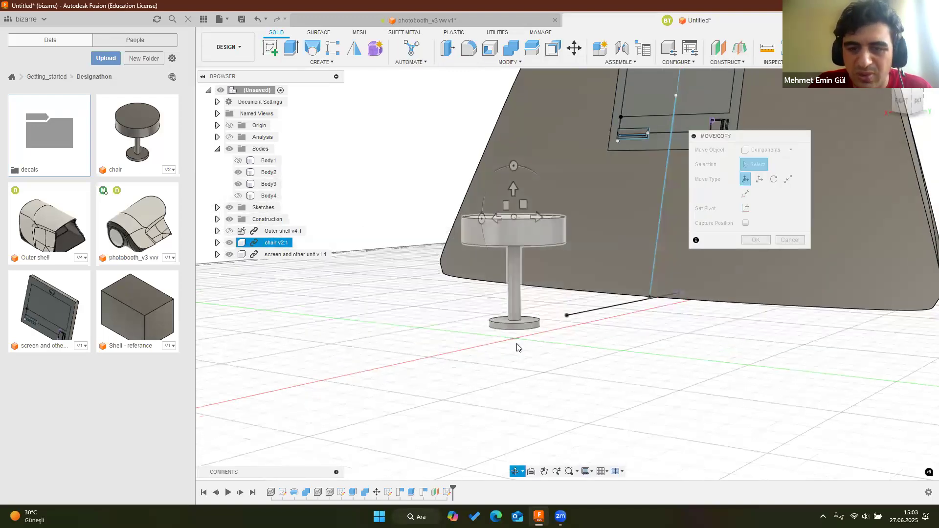
Move the chair component point to point, from the centre of its base to the free end of the 1000 mm floor line
scroll(514, 346, up, 2)
shift+middle_drag(512, 345, 515, 339)
click(515, 339)
click(515, 339)
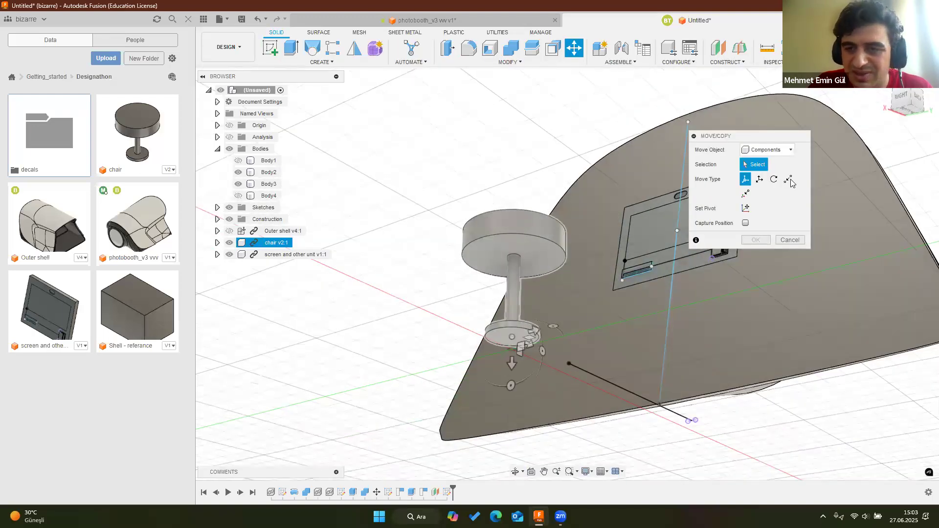
click(514, 338)
click(788, 179)
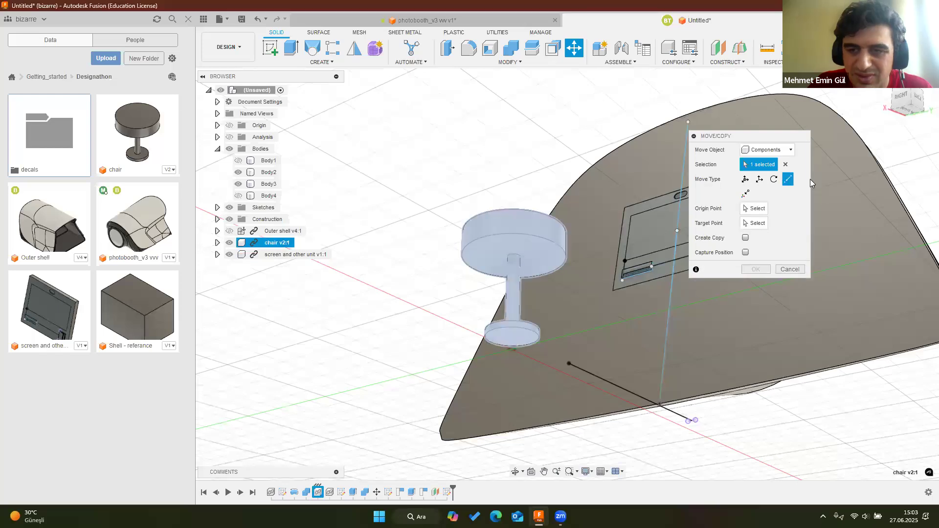
click(753, 209)
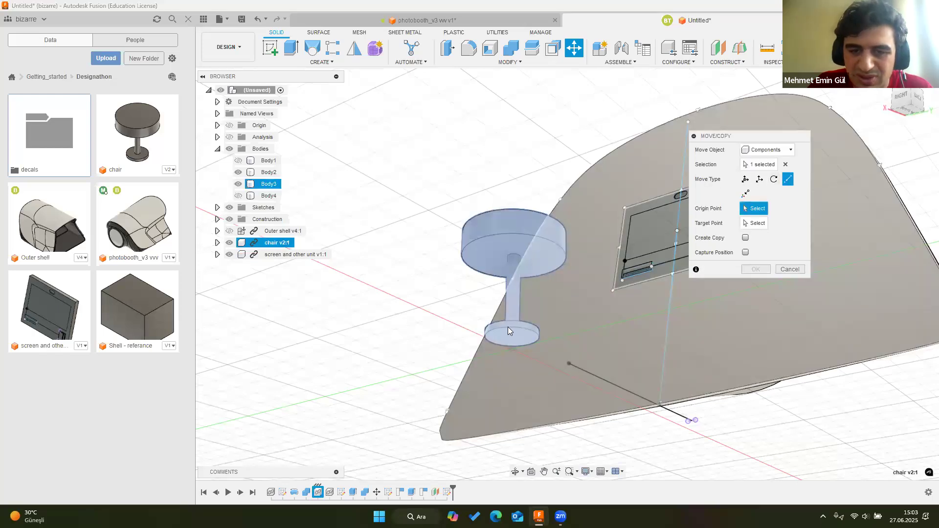
click(507, 327)
shift+middle_drag(560, 389, 601, 252)
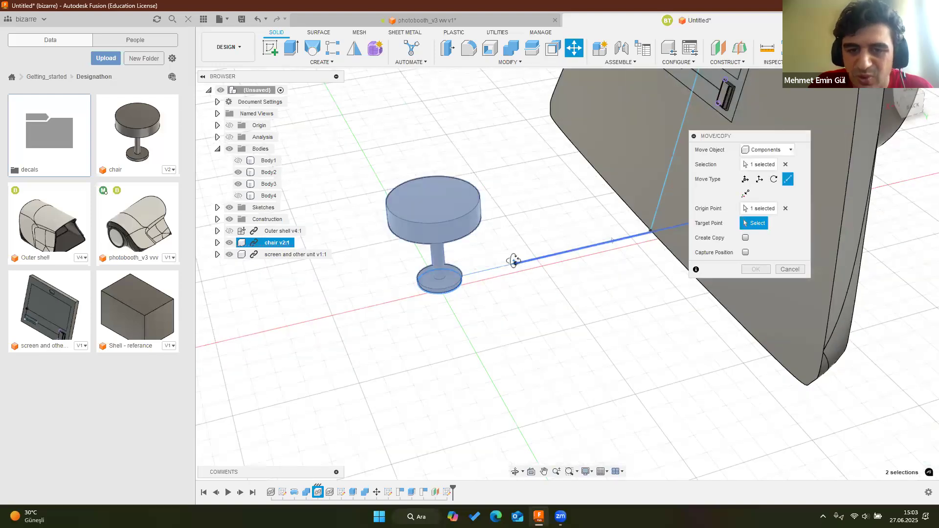
click(516, 262)
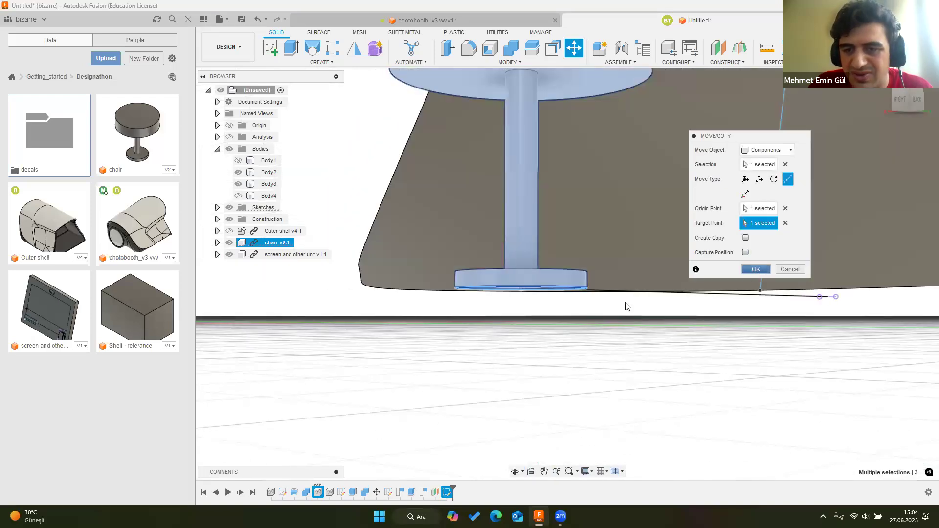
key(Return)
Show the outer shell component around the chair and partition again
scroll(621, 307, down, 7)
shift+middle_drag(622, 301, 287, 248)
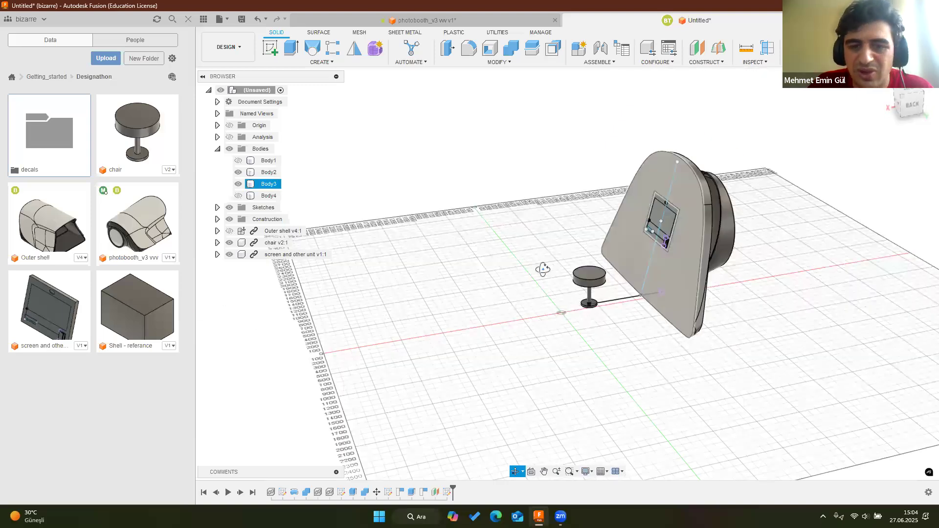
shift+middle_drag(579, 256, 244, 247)
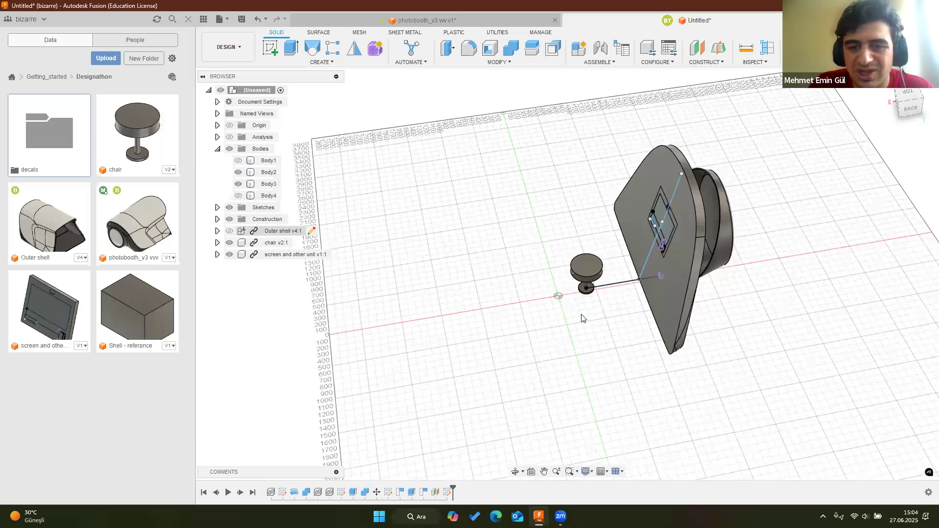
click(276, 231)
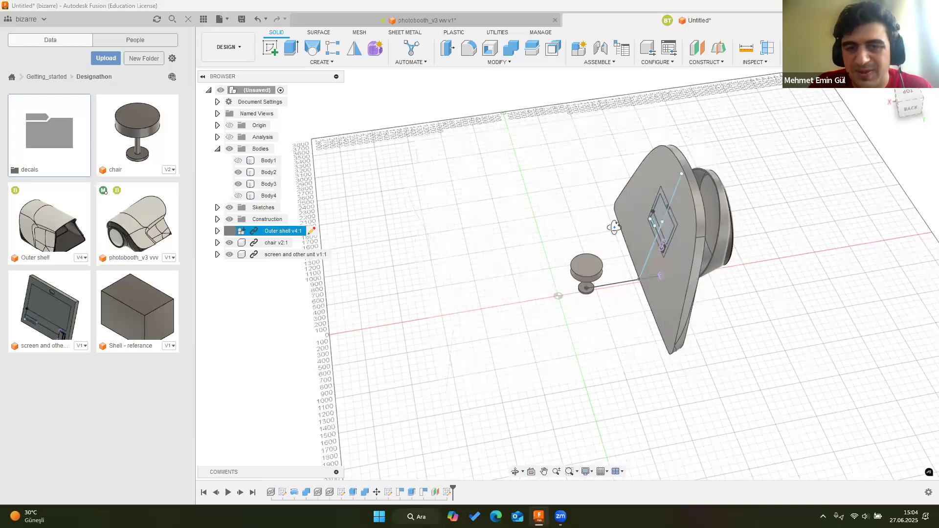
key(v)
shift+middle_drag(645, 219, 574, 221)
shift+middle_drag(636, 228, 591, 289)
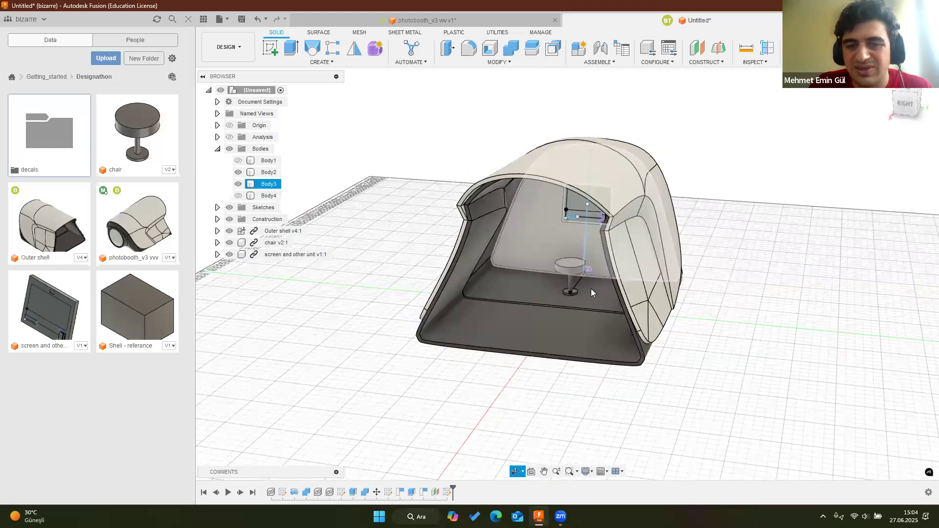
Check the arch around the screen in the photobooth_v3 vvv v1 design and return to the untitled design
mouse_move(588, 172)
shift+middle_down()
mouse_move(571, 164)
mouse_move(597, 161)
shift+middle_up()
scroll(597, 161, down, 2)
scroll(597, 161, up, 3)
click(595, 163)
scroll(597, 162, down, 7)
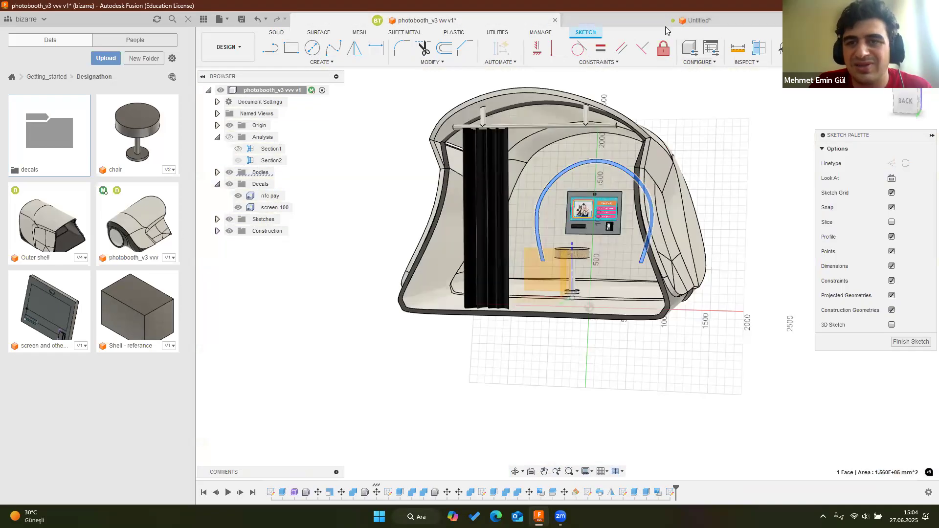
click(667, 25)
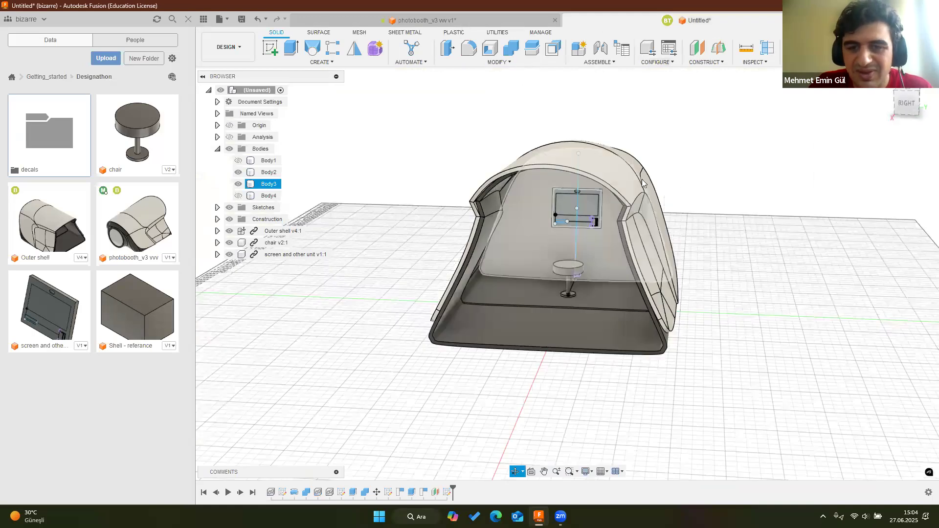
Start a sketch on the partition's front face, capturing the moved chair's position, and hide the outer shell component
shift+middle_drag(664, 183, 685, 169)
click(271, 49)
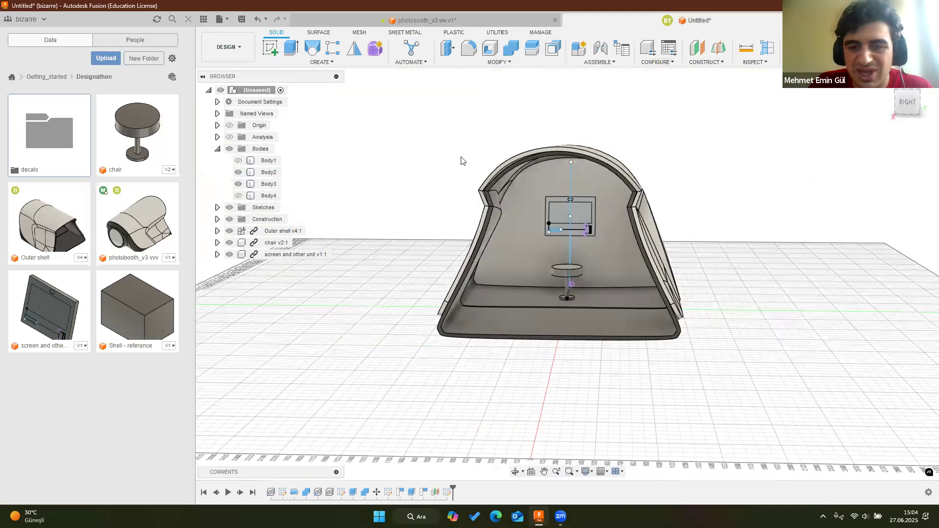
click(610, 215)
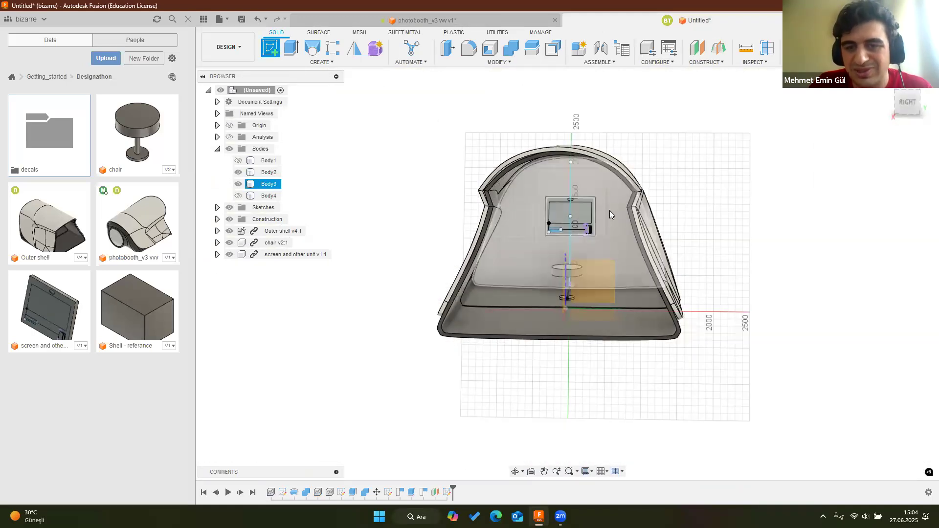
click(542, 272)
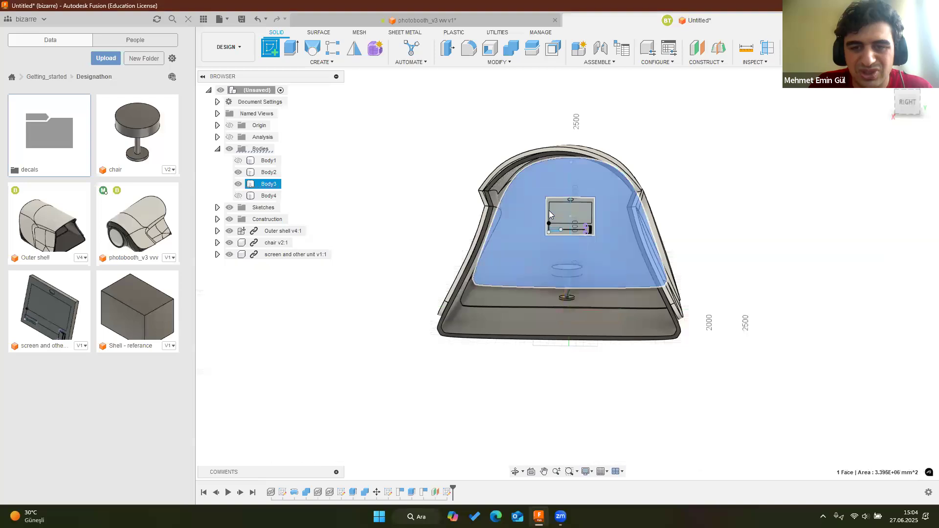
click(228, 243)
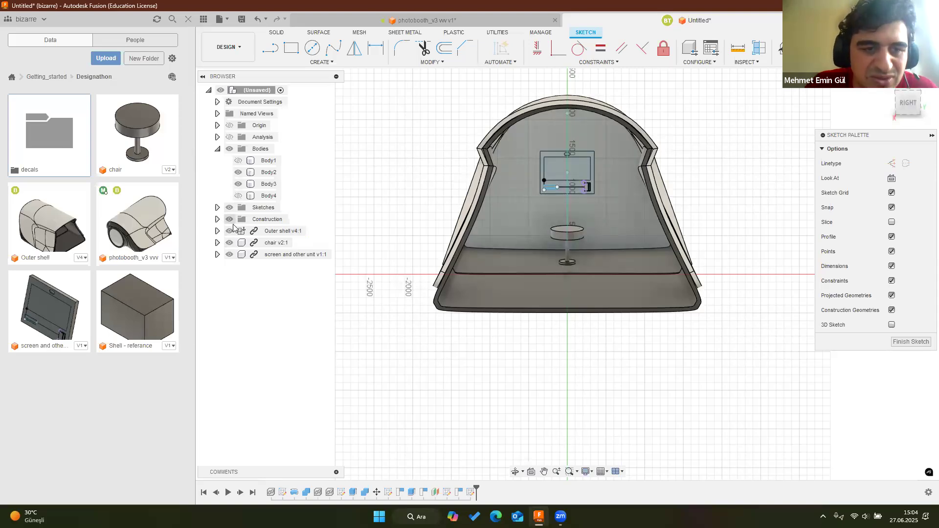
click(229, 232)
middle_drag(549, 235, 524, 301)
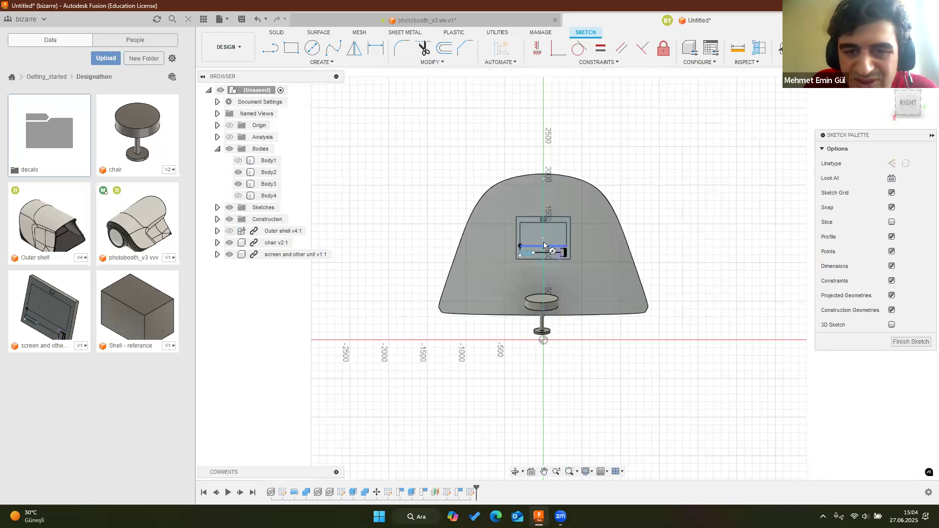
Project the centre point of the screen unit into the partition sketch
key(c)
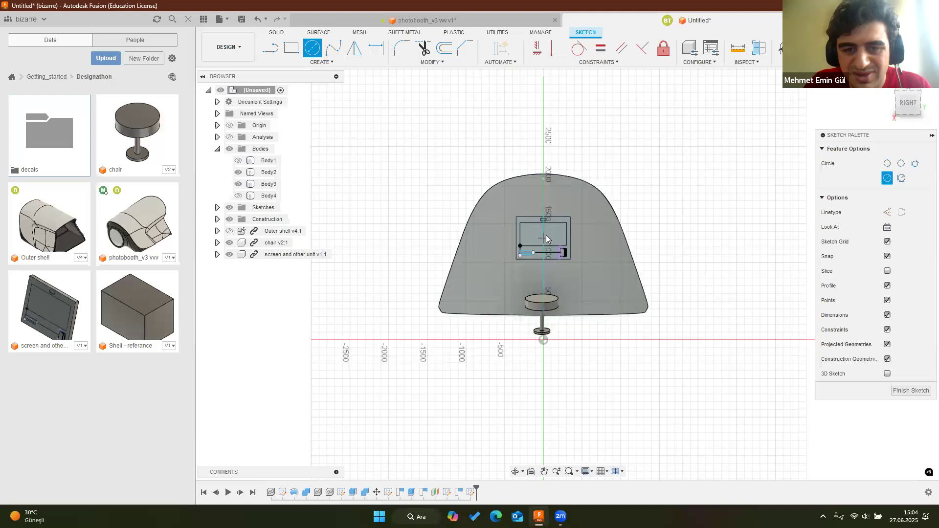
scroll(545, 237, up, 5)
key(Escape)
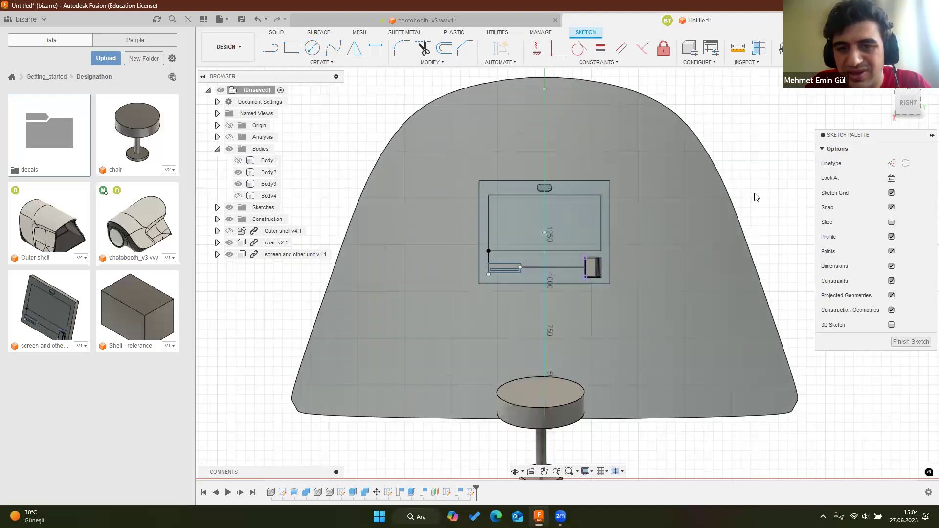
key(p)
click(545, 233)
Draw a 1200 mm diameter circle centred on the projected centre point of the screen unit
click(311, 49)
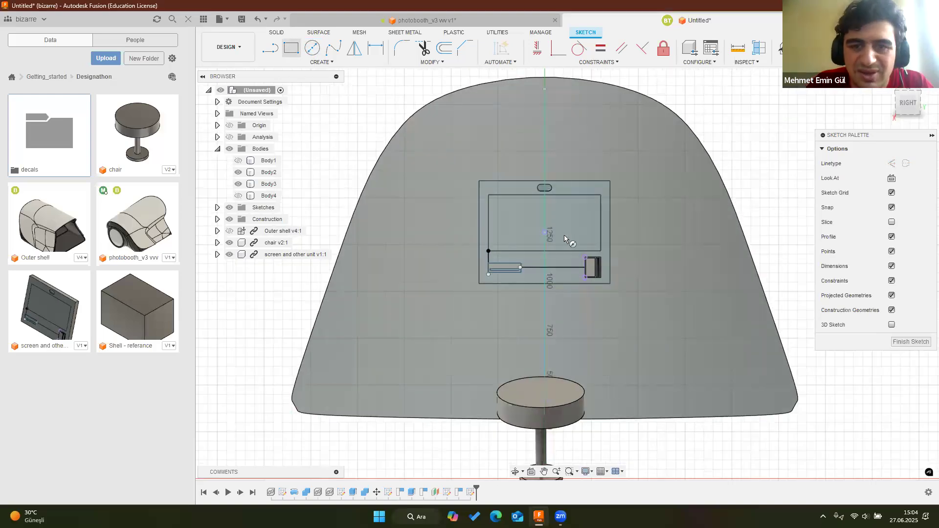
key(c)
click(544, 233)
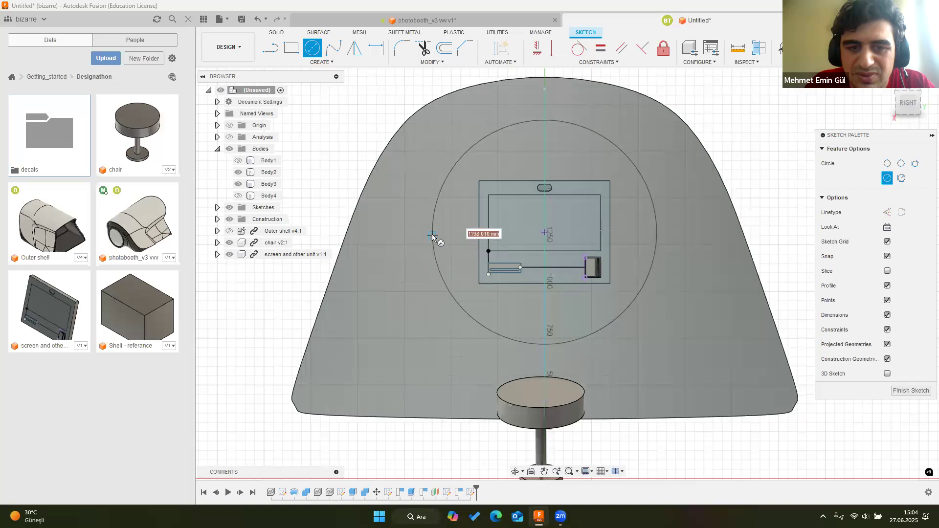
text(1100)
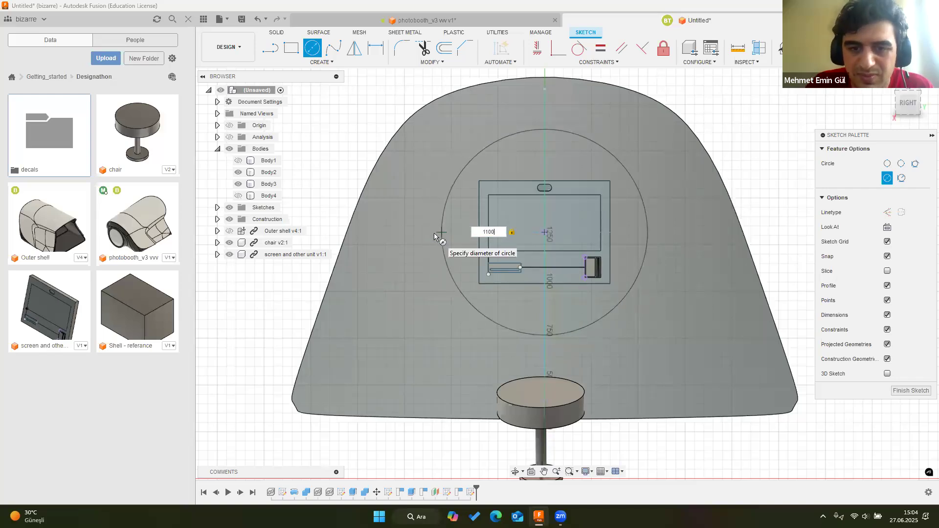
key(BackSpace)
key(BackSpace)
key(BackSpace)
text(200)
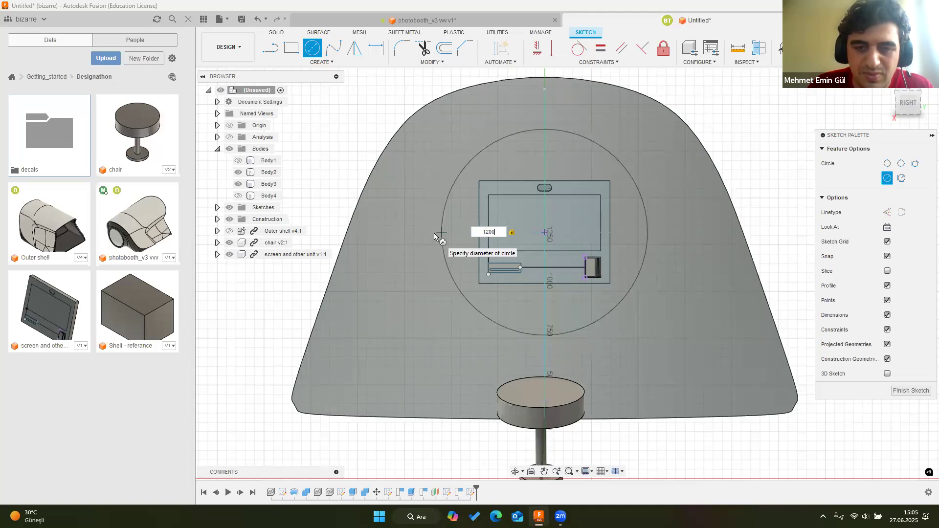
key(Return)
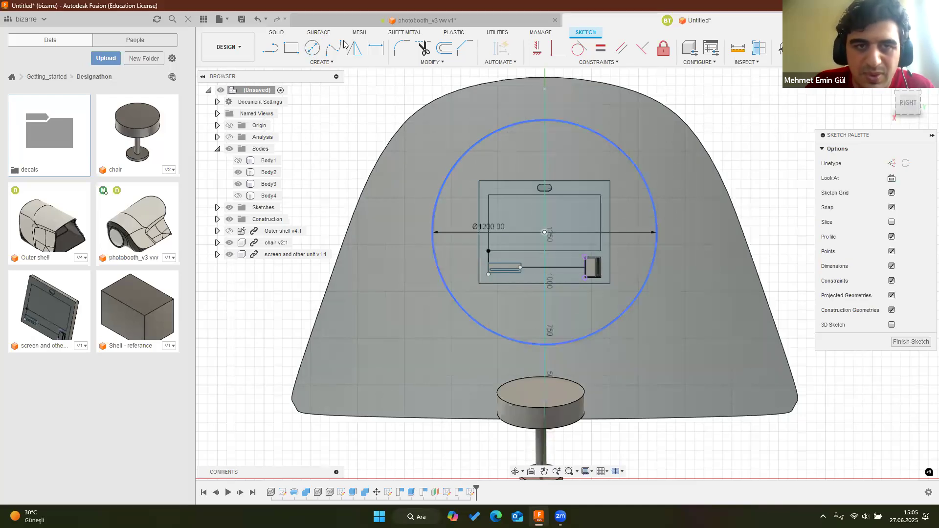
Draw a second, concentric circle of 1300 mm diameter around the screen unit
key(c)
click(544, 232)
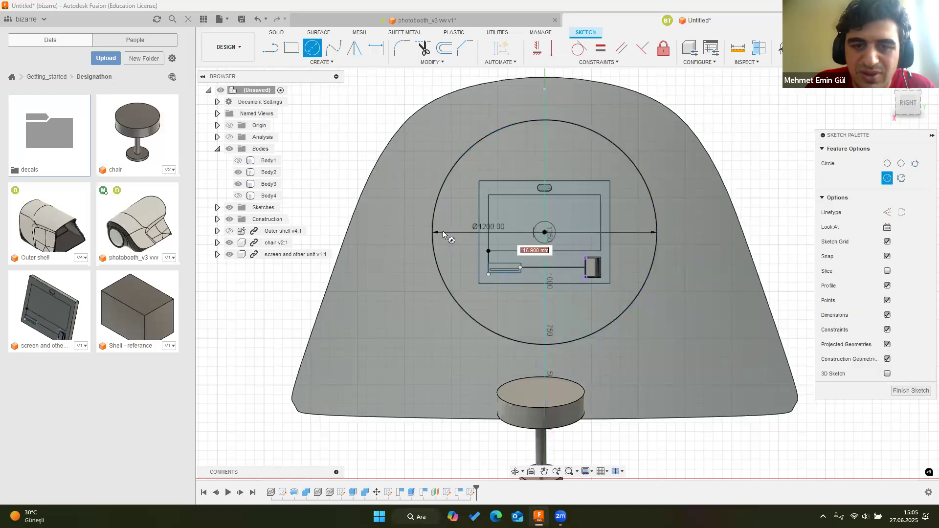
text(1300)
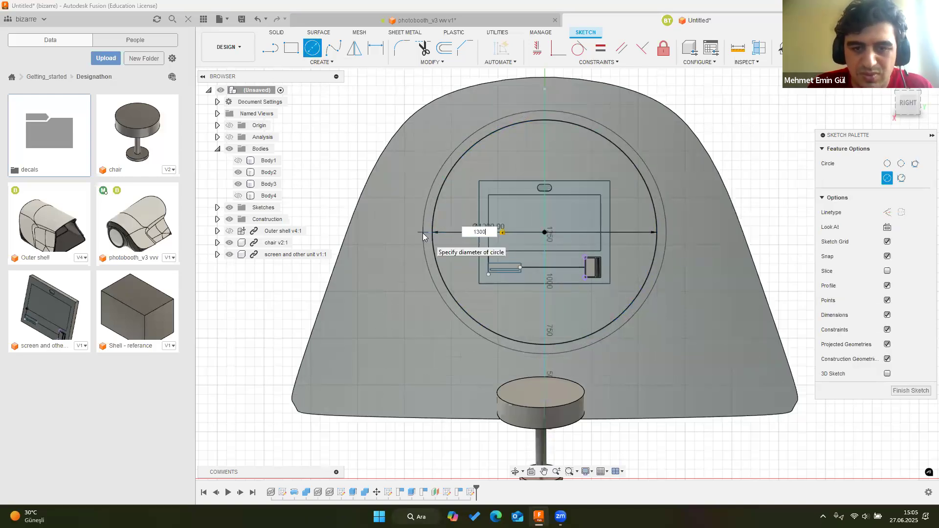
key(Return)
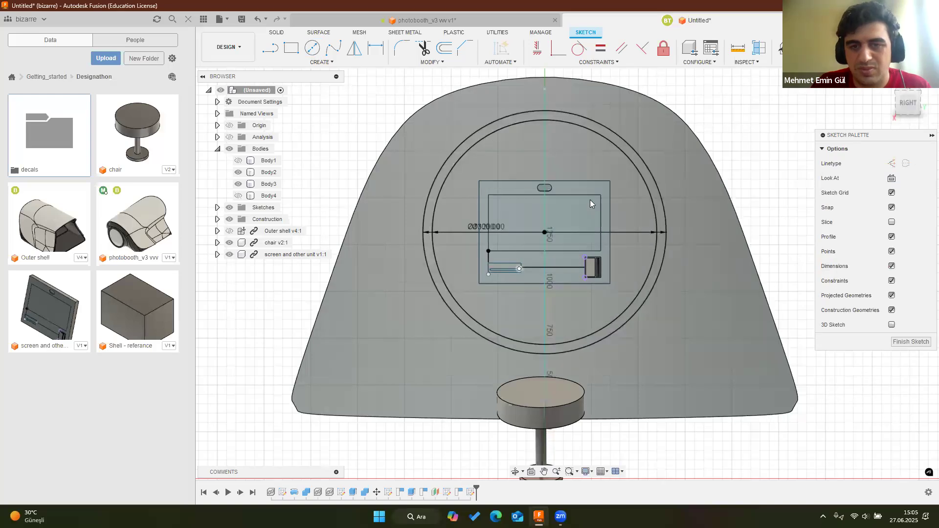
scroll(599, 225, down, 4)
scroll(584, 206, up, 2)
scroll(548, 215, up, 3)
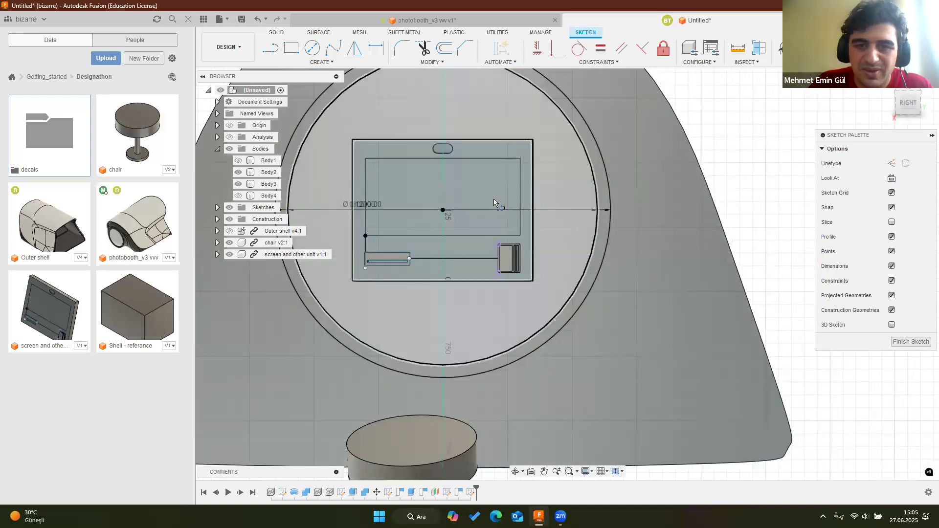
scroll(446, 315, down, 2)
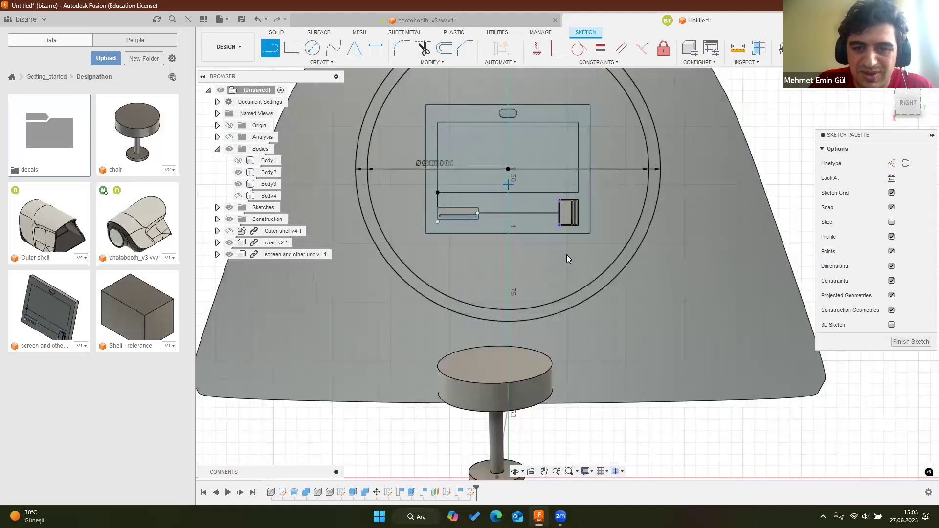
Compare the two sketched circles with the open arch around the screen in the photobooth_v3 vvv v1 design
key(l)
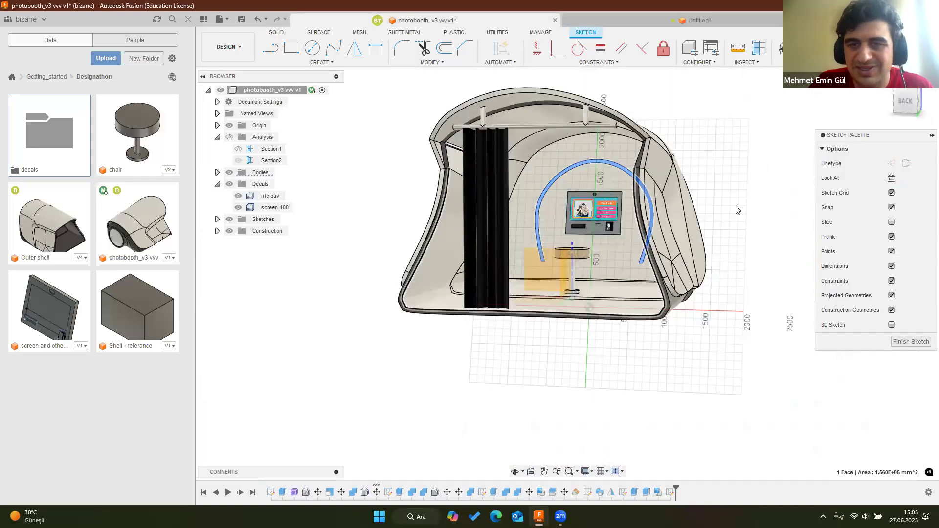
scroll(518, 255, up, 5)
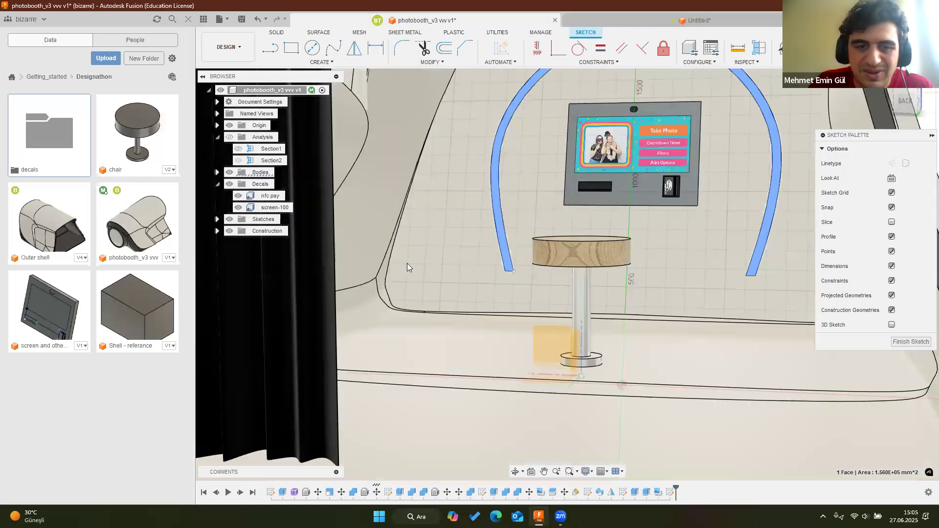
scroll(407, 263, down, 5)
key(ctrl+Tab)
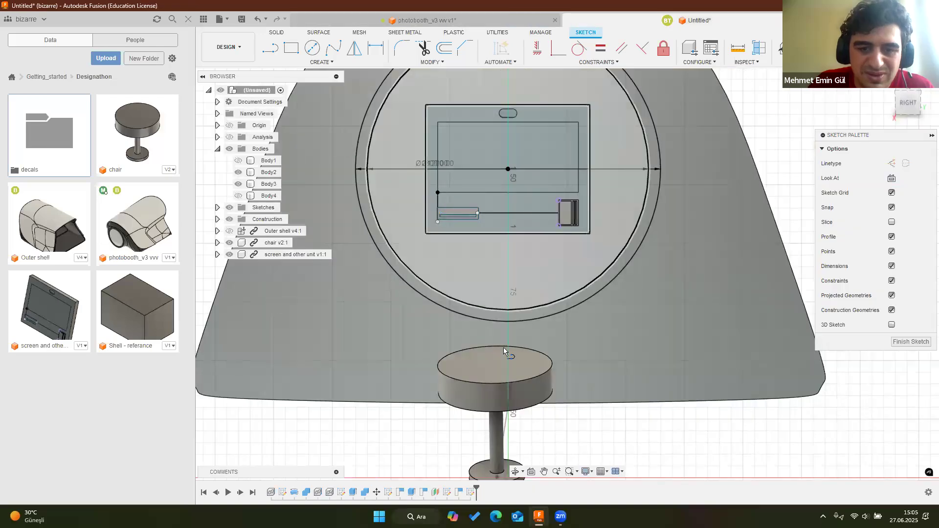
key(ctrl+Tab)
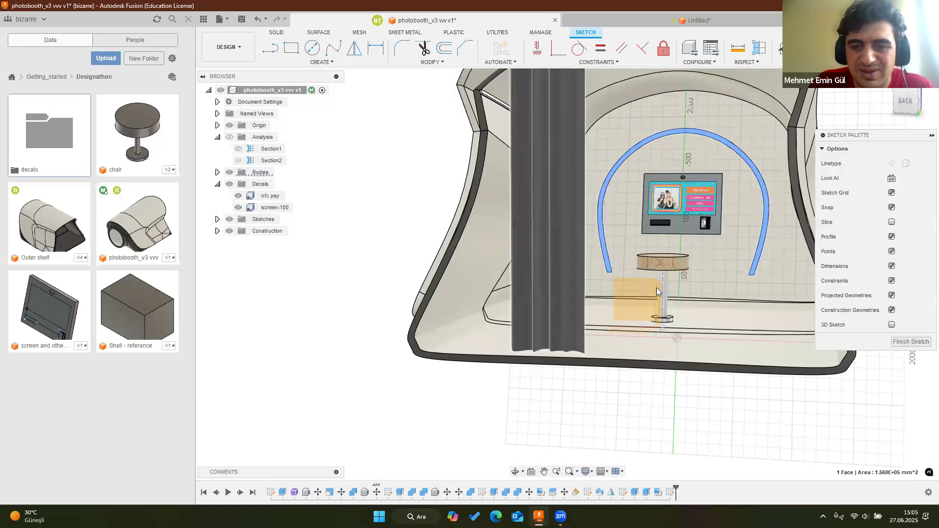
Return to the unsaved assembly and draw a horizontal line across both circles below the screen unit
click(727, 22)
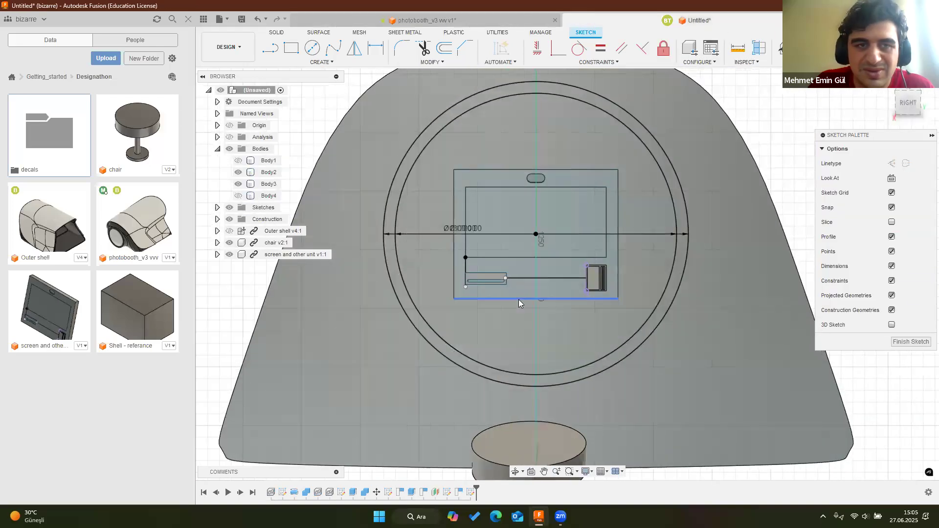
scroll(518, 300, down, 3)
key(l)
scroll(434, 327, up, 1)
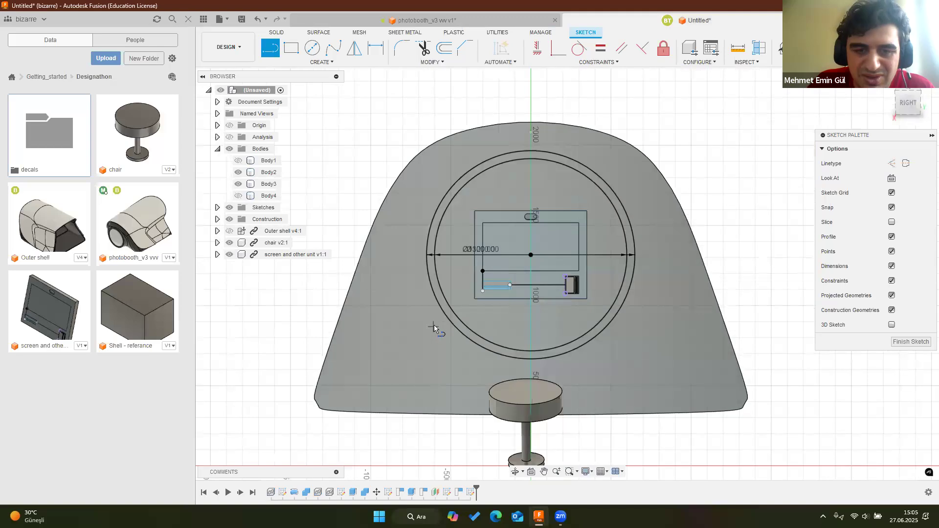
click(435, 321)
click(639, 322)
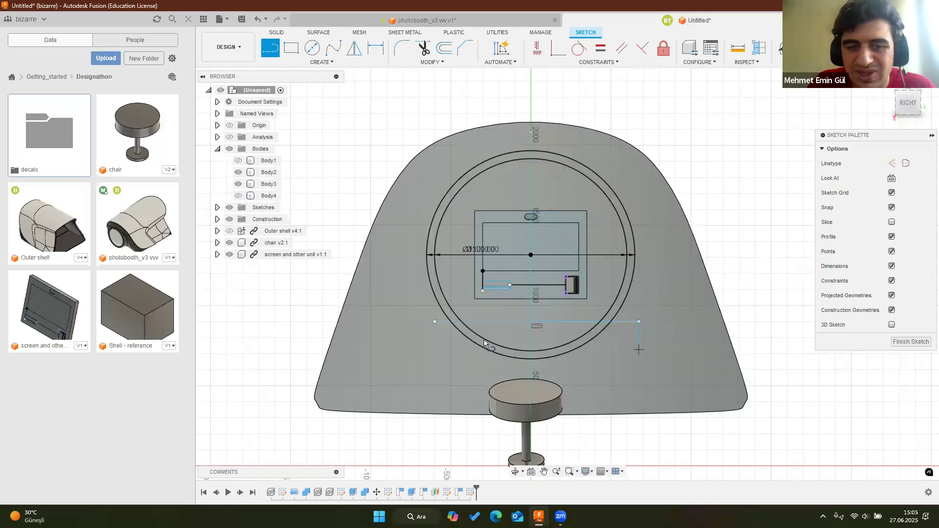
key(Escape)
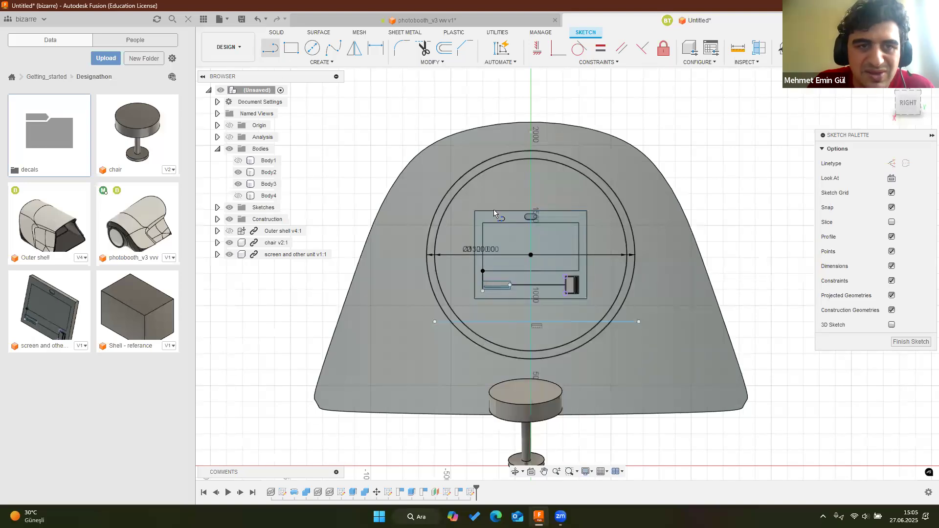
Draw a slanted line from the circles' centre point down to the outer circle on the slot side of the screen unit
click(530, 255)
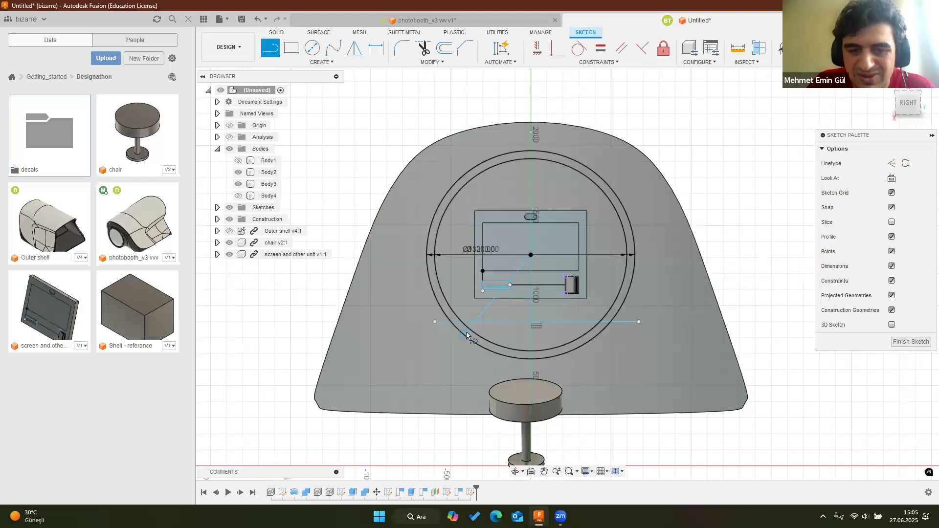
key(Escape)
scroll(487, 318, up, 2)
click(479, 312)
scroll(492, 298, down, 3)
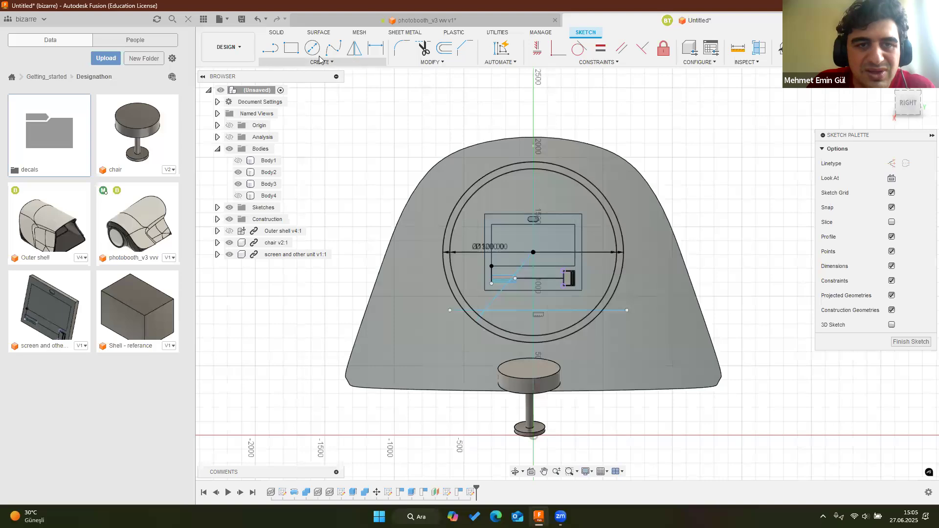
Mirror the slanted line about the vertical centre line of the partition
click(354, 47)
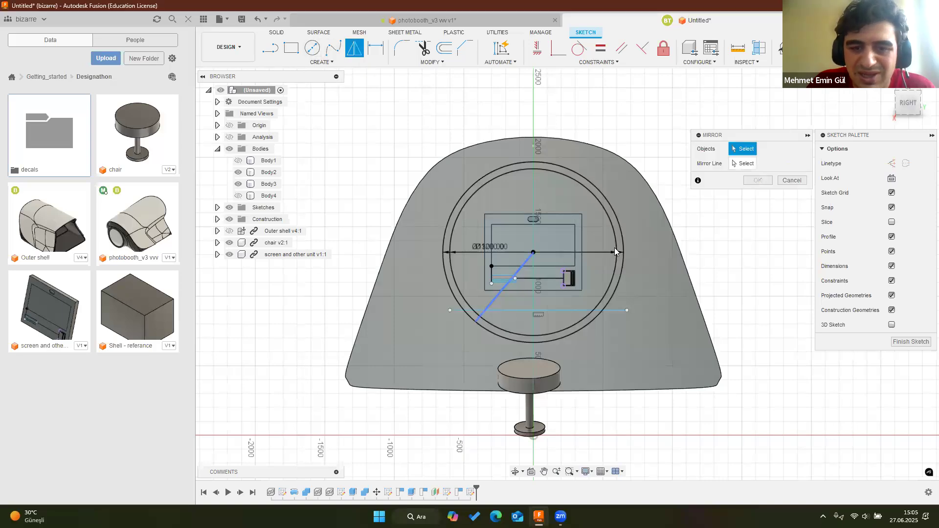
click(561, 273)
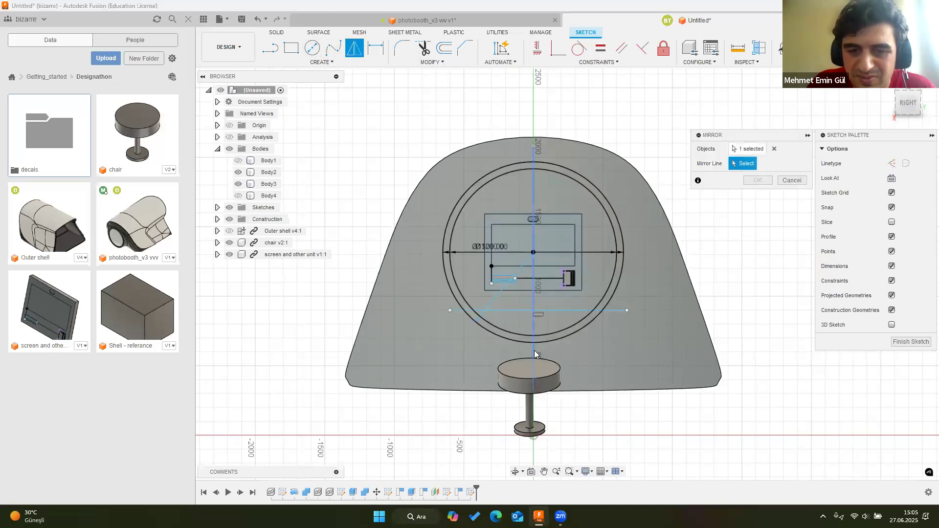
click(534, 351)
click(757, 180)
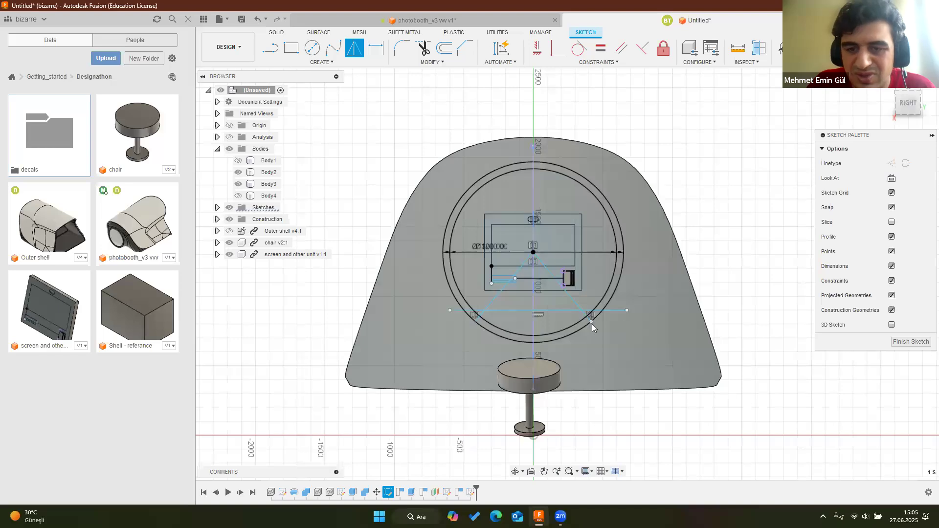
Delete the horizontal line crossing the circles below the screen unit
scroll(591, 322, up, 5)
click(614, 288)
click(626, 292)
key(Delete)
scroll(626, 291, down, 1)
scroll(625, 291, down, 3)
scroll(626, 278, up, 4)
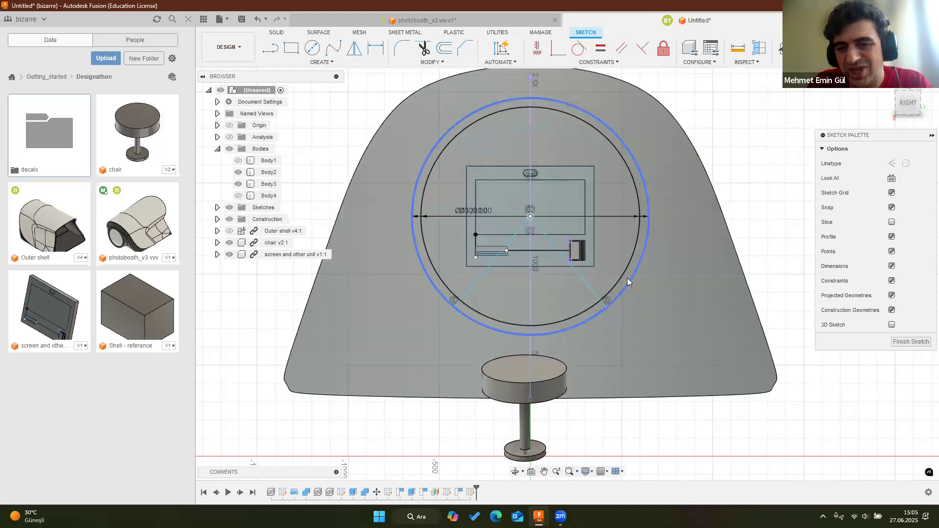
Cut the open ring profile between the two circles 2 mm deep into the partition, leaving the section below the slanted lines uncut
click(623, 277)
ctrl+click(350, 297)
scroll(351, 298, down, 3)
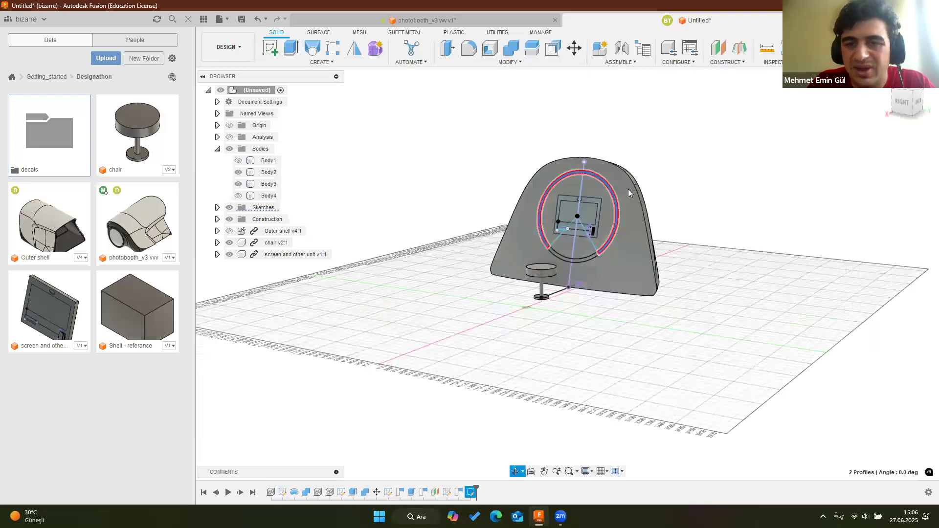
middle_click(445, 190)
middle_click(445, 189)
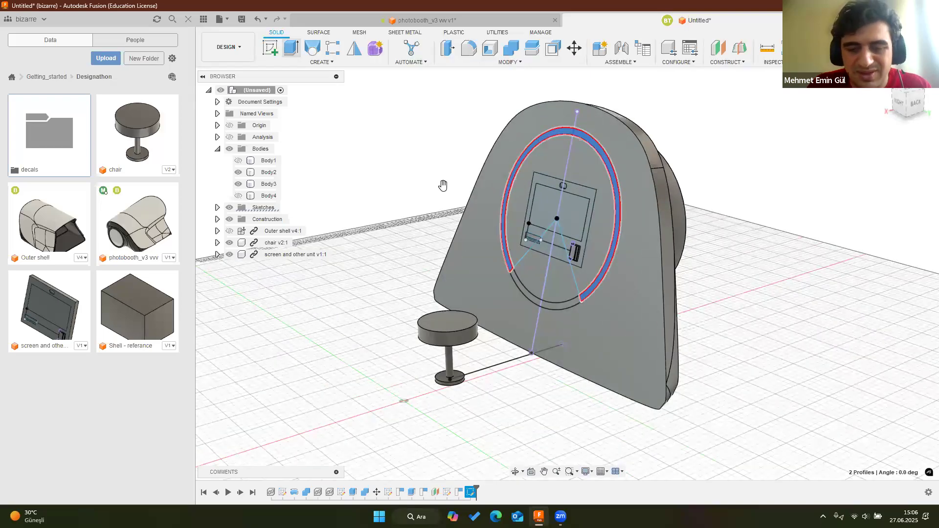
text(e-2)
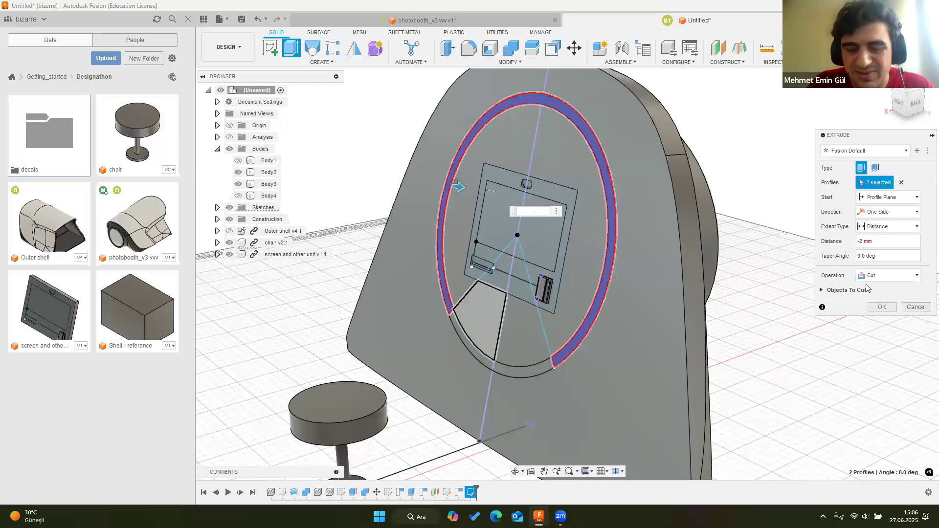
click(882, 307)
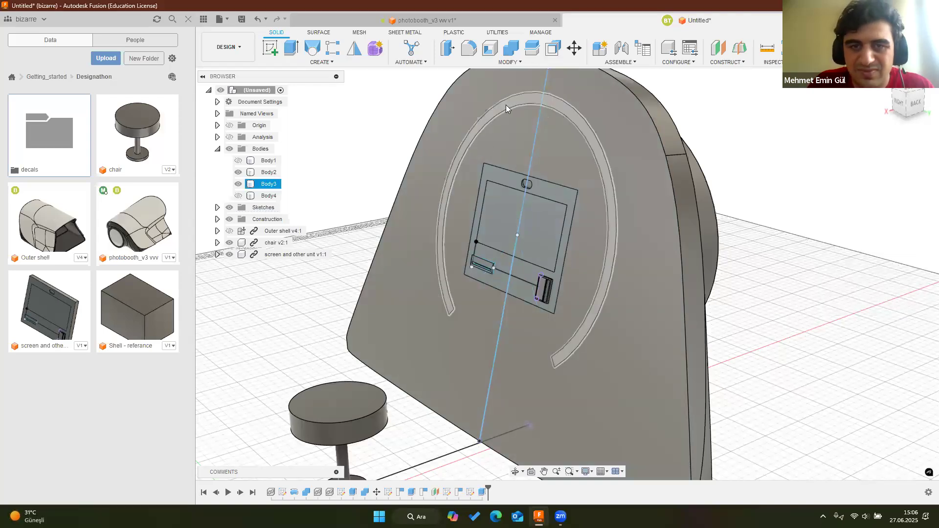
Extrude the floor face of the ring recess by 2 mm as a new body
scroll(504, 104, up, 3)
scroll(435, 380, up, 5)
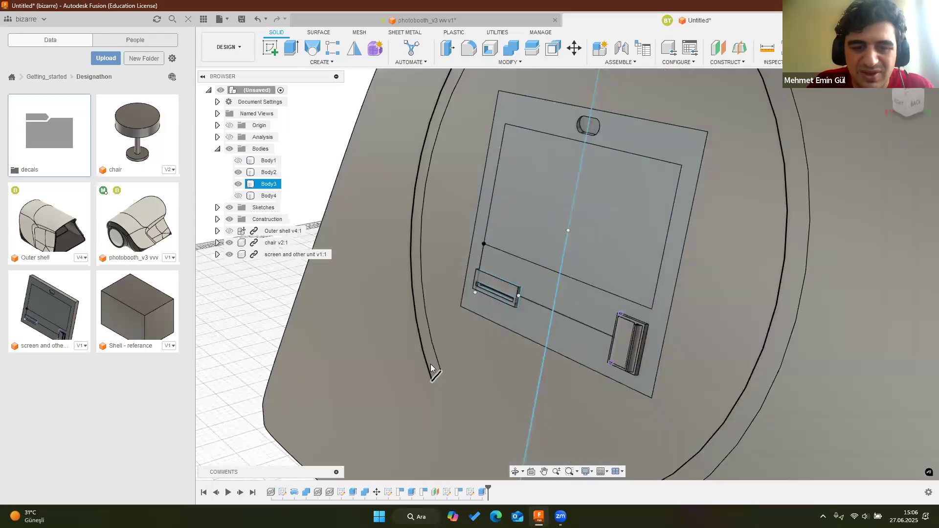
click(290, 48)
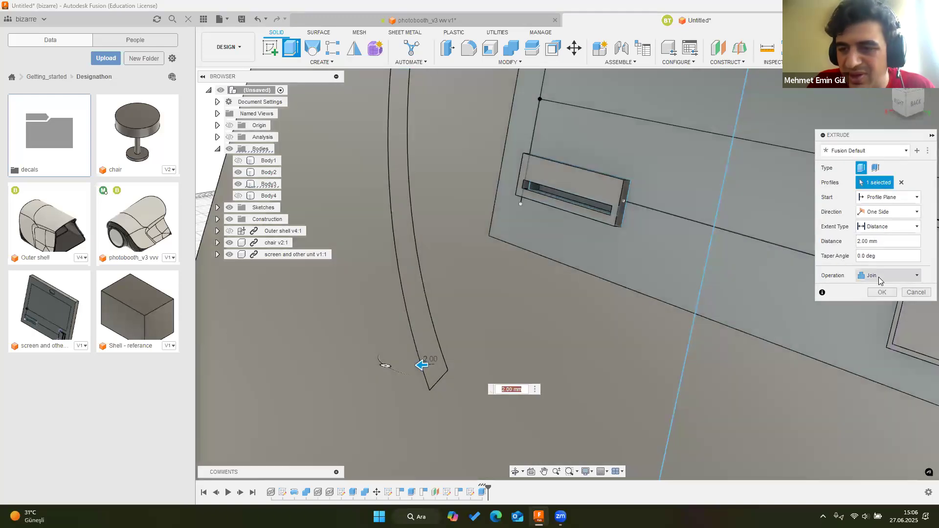
click(888, 275)
click(877, 315)
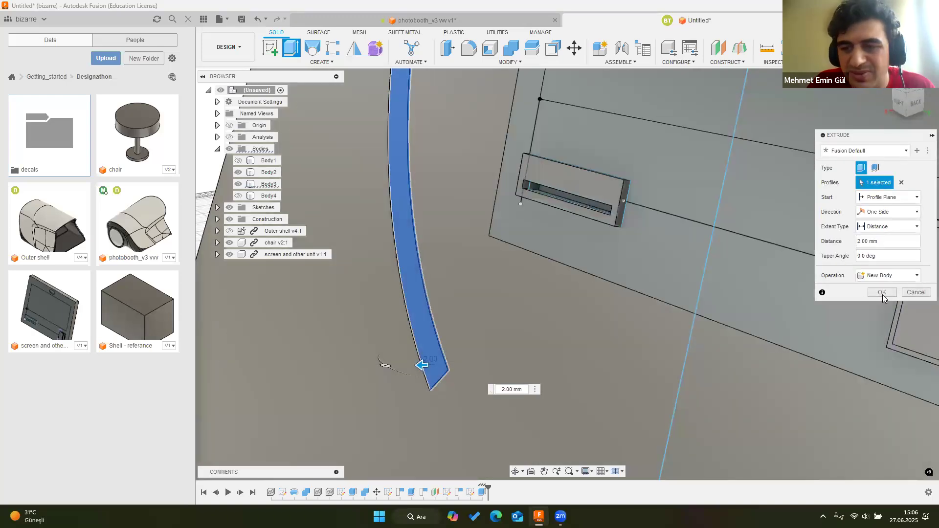
click(882, 293)
scroll(502, 298, down, 5)
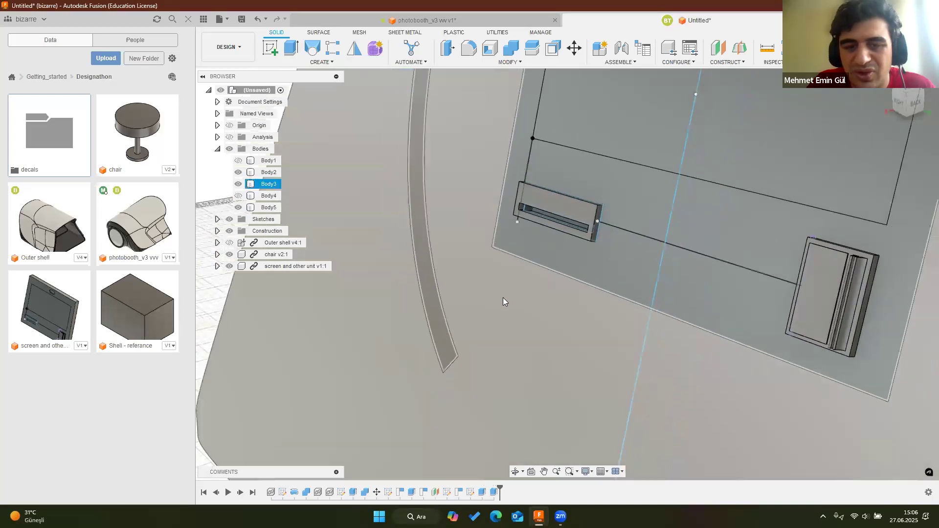
Show the outer shell component and view the ring, screen and chair through the booth's open end
scroll(501, 302, down, 4)
scroll(634, 138, up, 5)
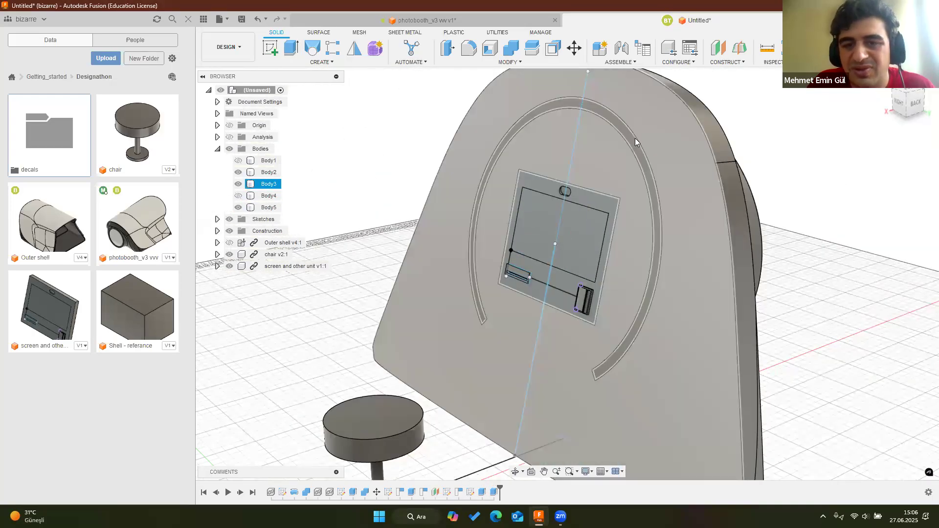
scroll(636, 139, down, 6)
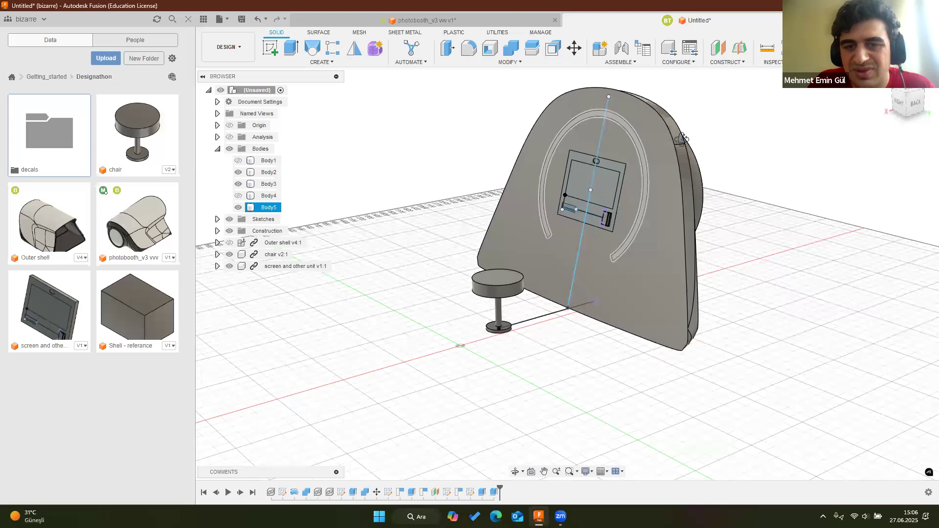
shift+middle_drag(683, 132, 636, 143)
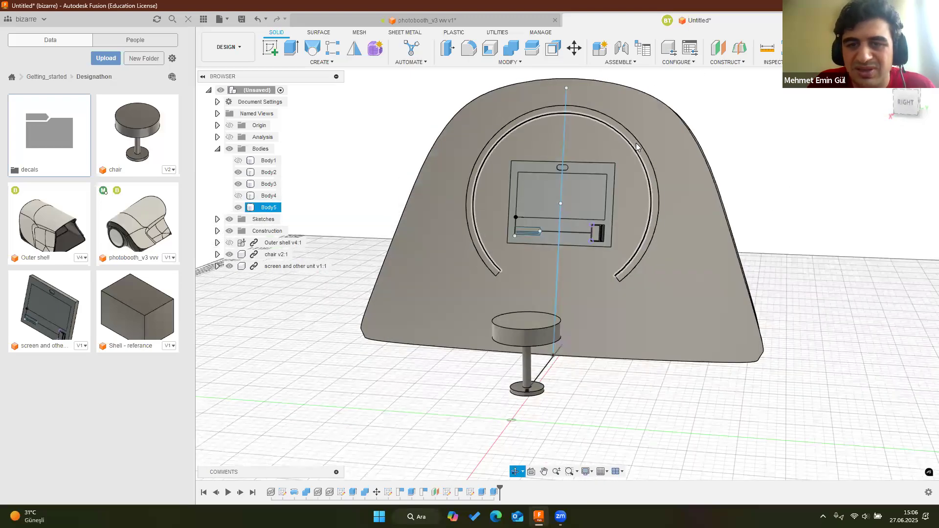
scroll(628, 138, up, 4)
scroll(628, 138, down, 2)
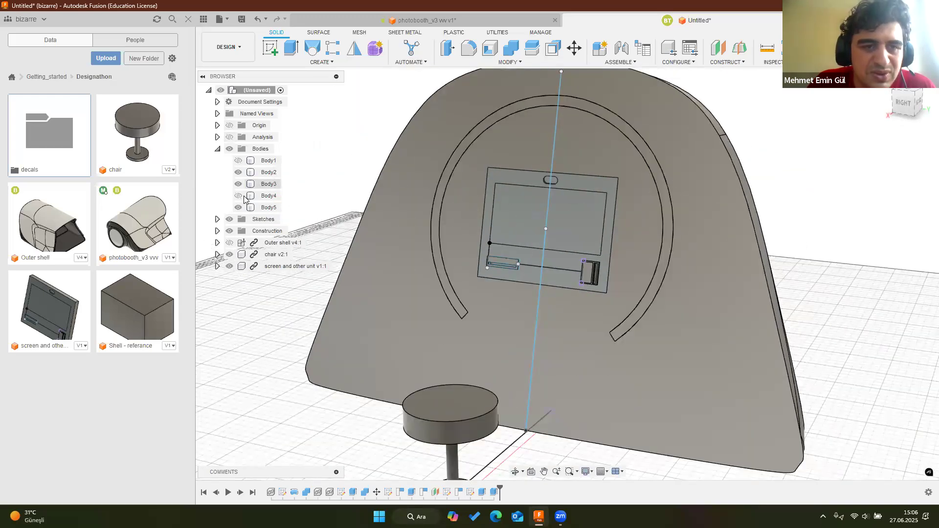
click(230, 243)
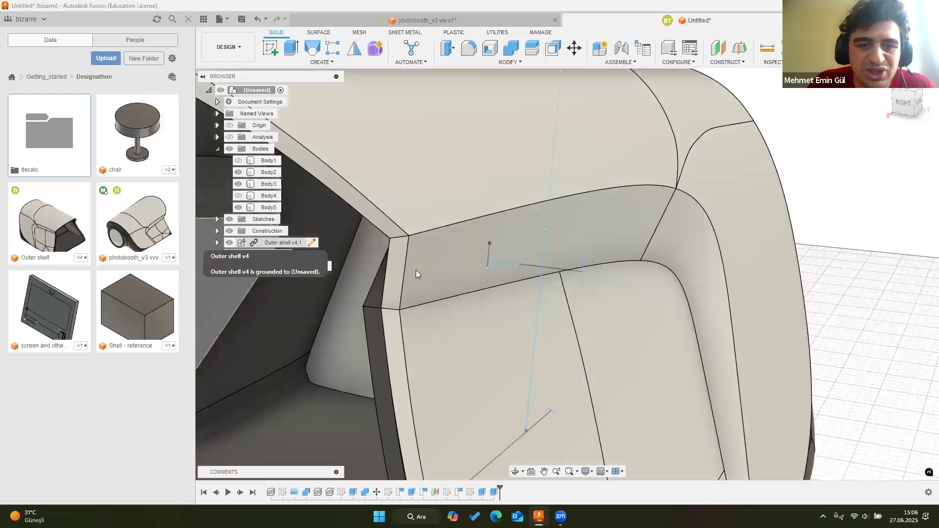
scroll(527, 203, down, 5)
shift+middle_drag(509, 208, 618, 299)
scroll(528, 215, up, 5)
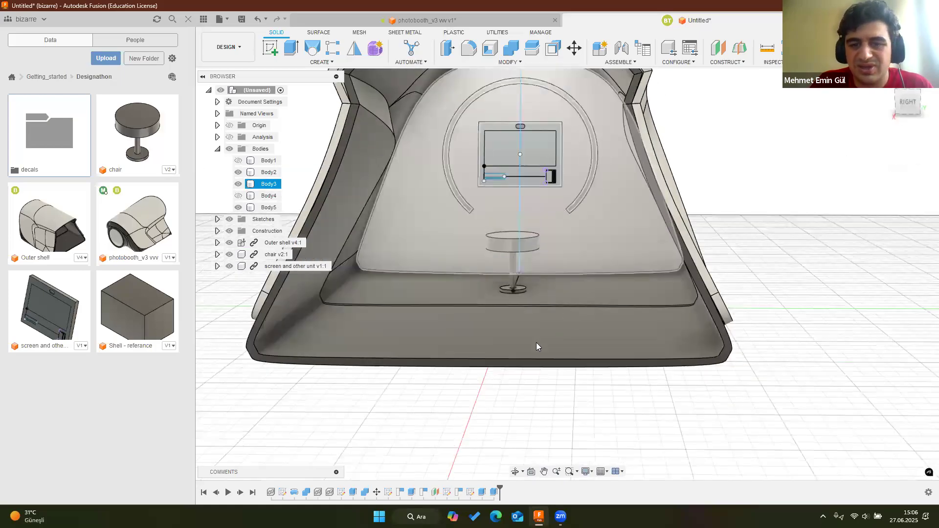
Compare the interior and the round outer end of the photobooth_v3 vvv v1 design with the unsaved assembly
key(ctrl+Tab)
scroll(382, 272, down, 3)
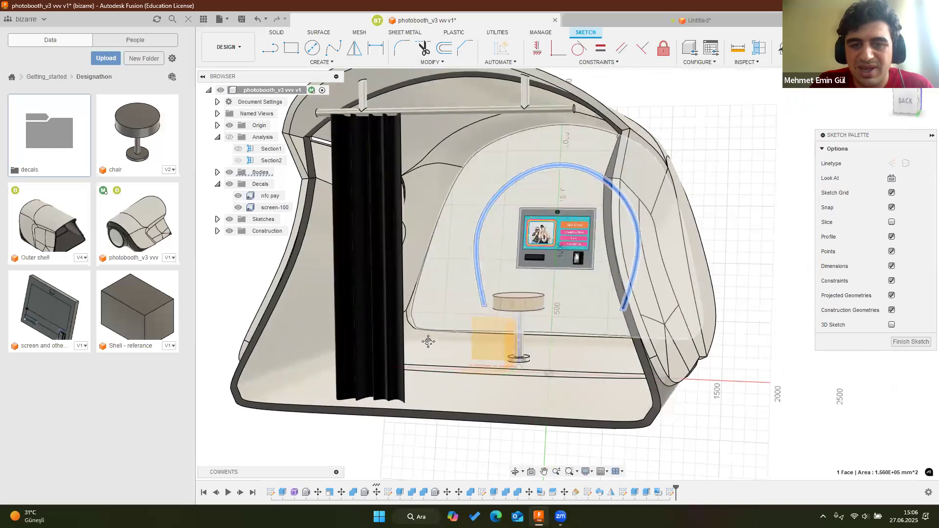
scroll(555, 319, up, 8)
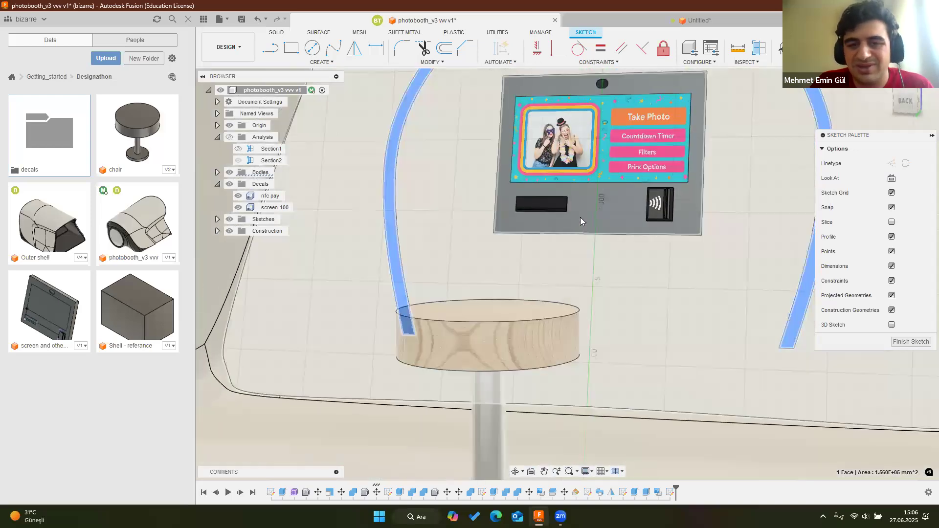
scroll(562, 246, down, 3)
scroll(567, 217, up, 3)
scroll(570, 224, up, 2)
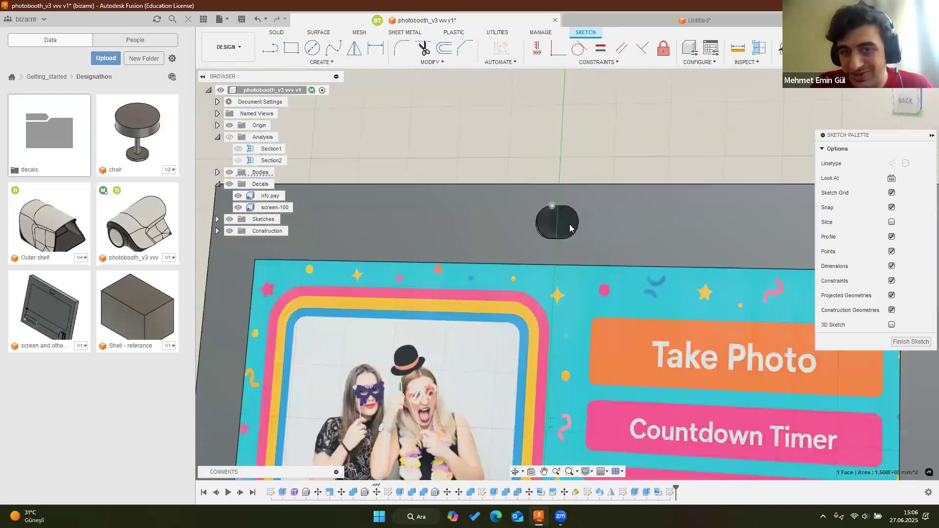
scroll(569, 224, down, 8)
shift+middle_drag(455, 264, 432, 235)
scroll(432, 235, up, 5)
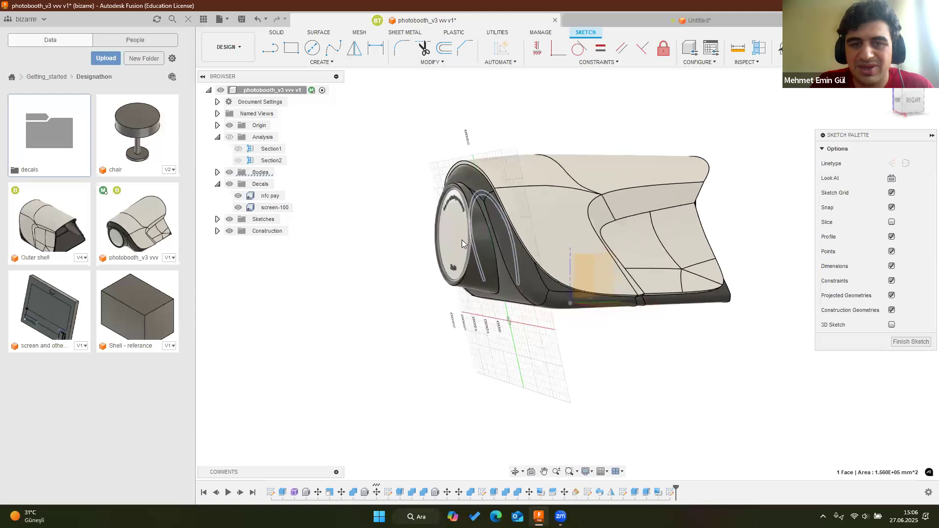
shift+middle_drag(520, 278, 484, 223)
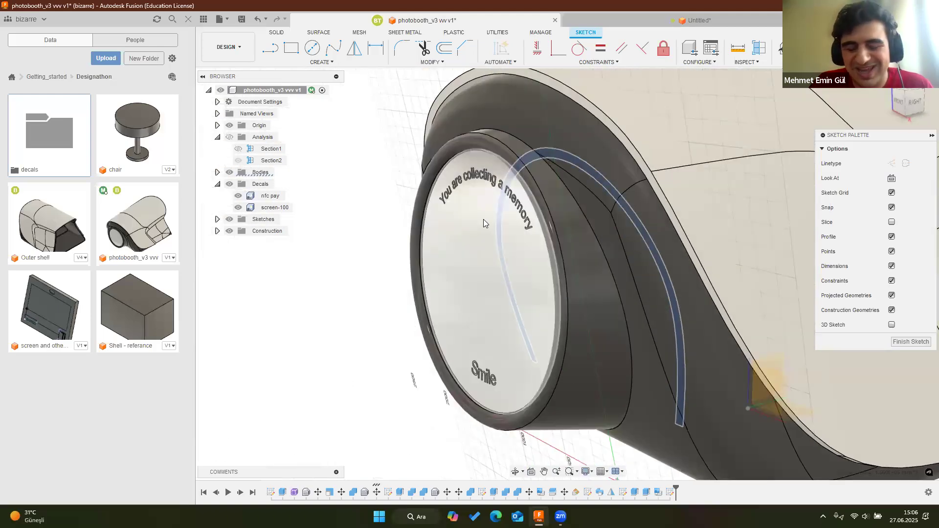
click(599, 23)
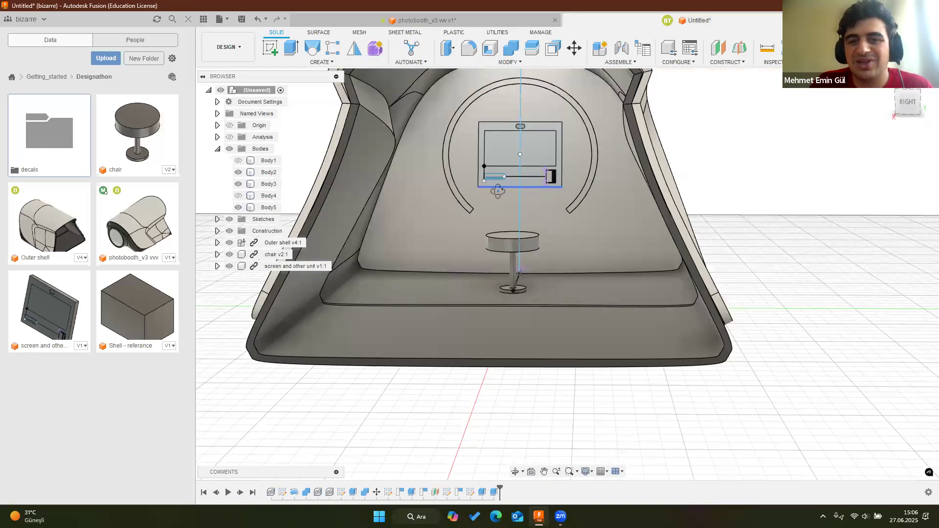
mouse_move(498, 191)
shift+middle_down()
mouse_move(435, 167)
mouse_move(421, 24)
shift+middle_up()
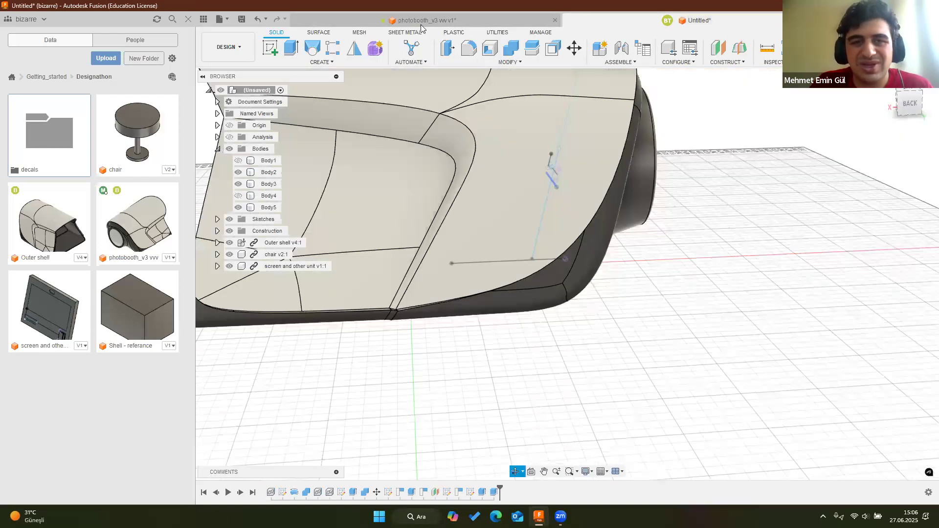
Examine the lettering on the round outer disc in the photobooth_v3 vvv v1 design and return to the unsaved assembly
click(420, 20)
scroll(514, 181, down, 5)
shift+middle_drag(513, 181, 492, 213)
scroll(492, 215, up, 5)
scroll(492, 216, up, 6)
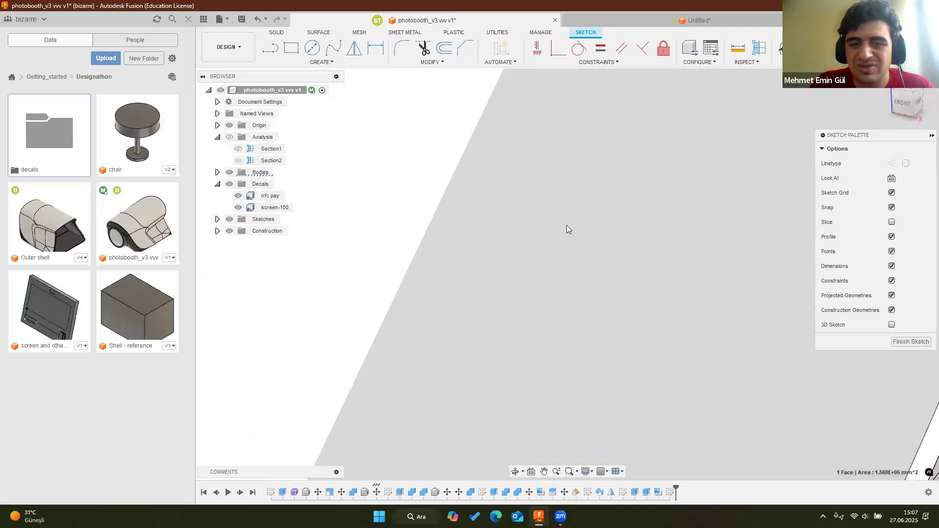
scroll(538, 220, down, 3)
scroll(521, 213, down, 6)
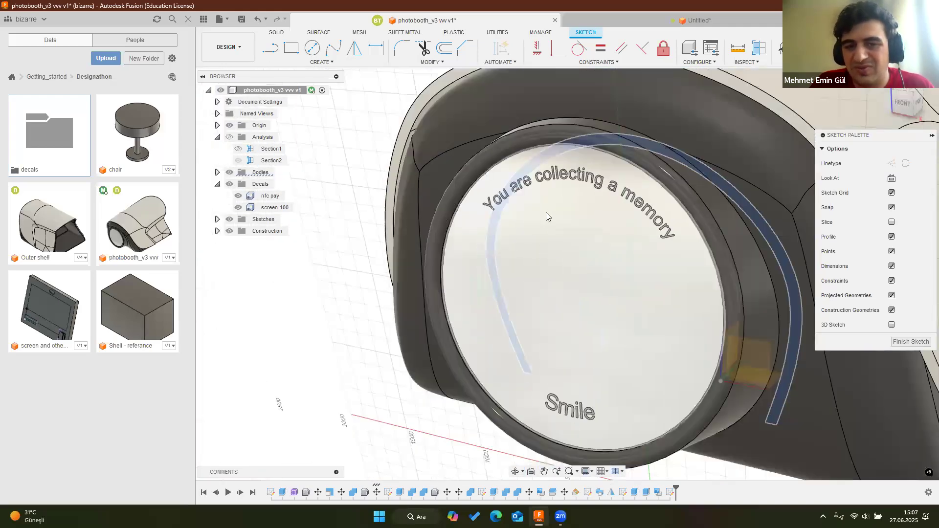
scroll(449, 203, up, 6)
scroll(417, 209, down, 2)
scroll(425, 216, up, 3)
scroll(502, 198, down, 2)
scroll(429, 197, up, 2)
scroll(556, 147, down, 3)
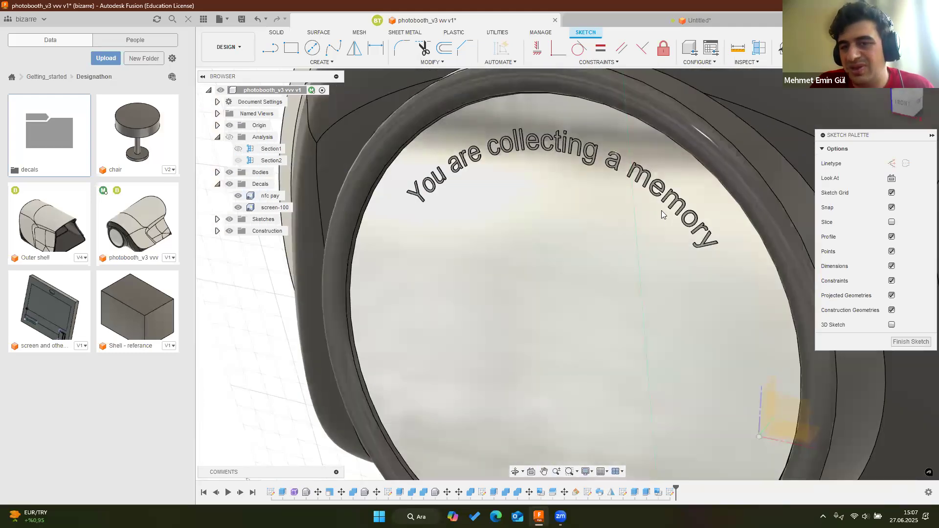
scroll(607, 204, up, 4)
click(626, 24)
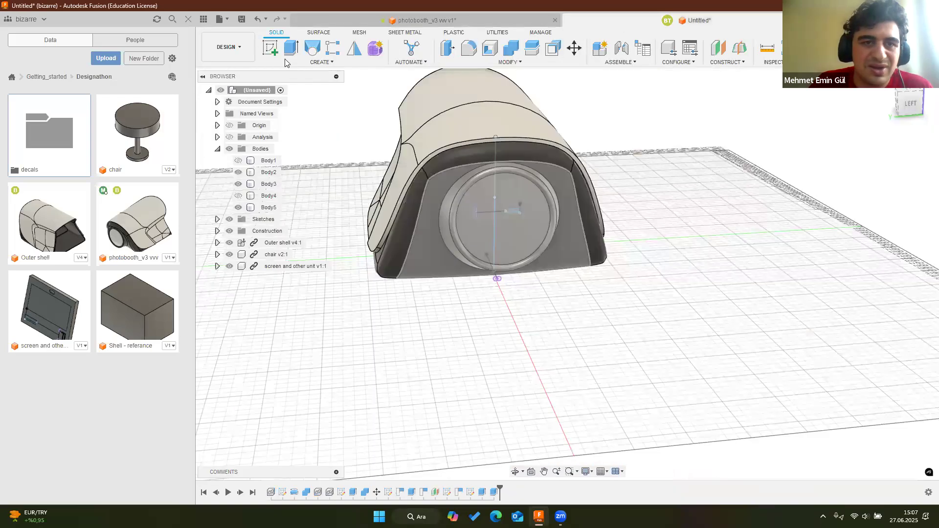
Sketch an 800 mm diameter circle on the flat face of the booth's round outer end, concentric with its rim
click(272, 50)
click(514, 234)
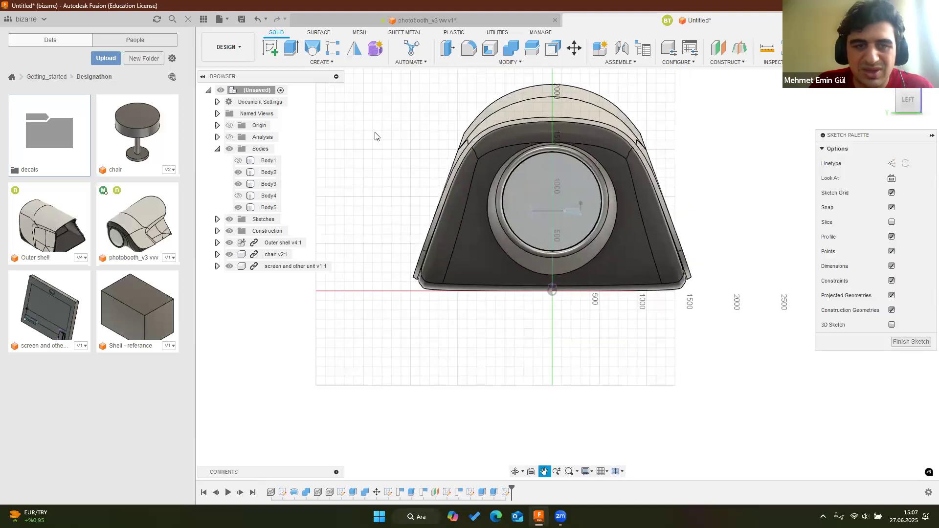
scroll(509, 241, up, 3)
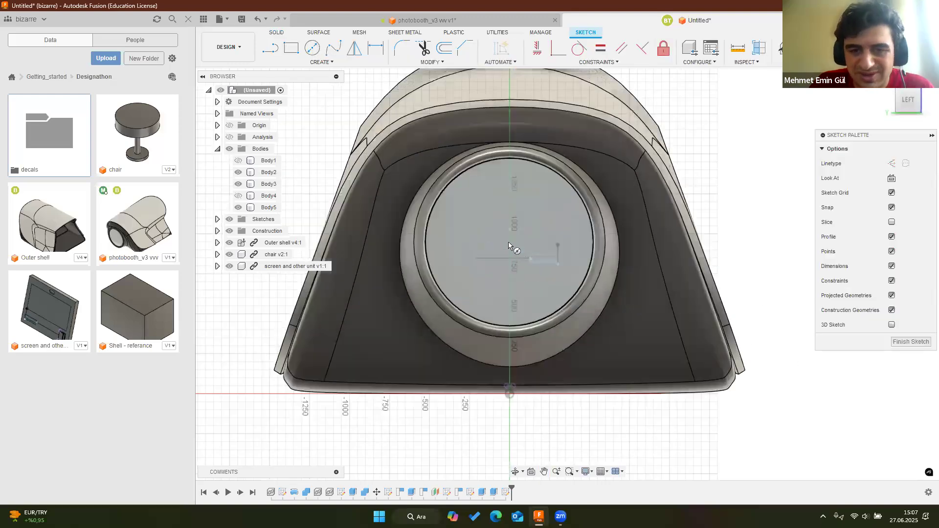
key(c)
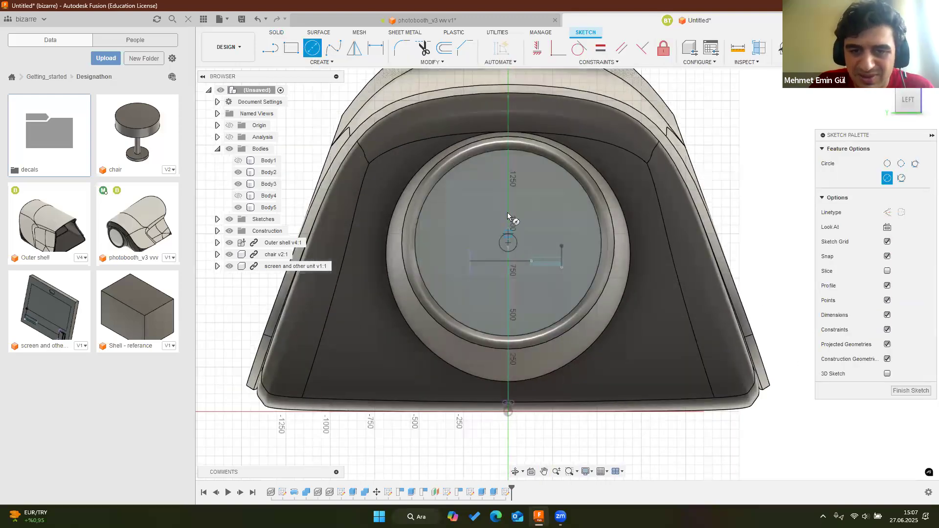
click(513, 170)
key(Escape)
click(546, 157)
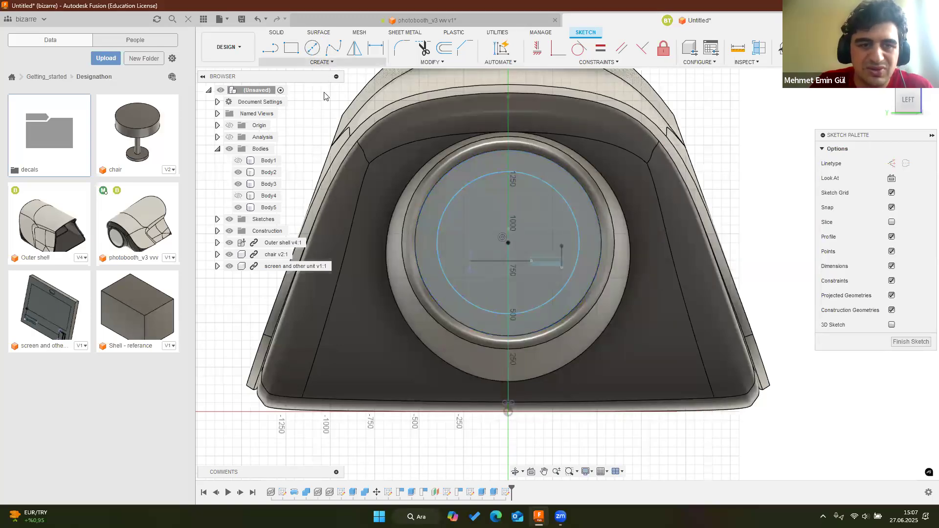
Add the text "You are collecting a memory" along the path of the sketched circle
click(321, 62)
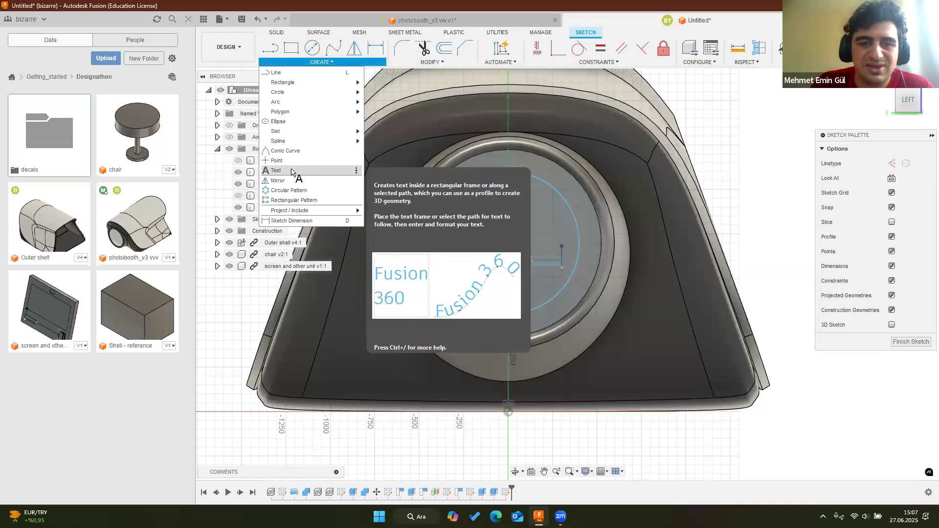
click(288, 171)
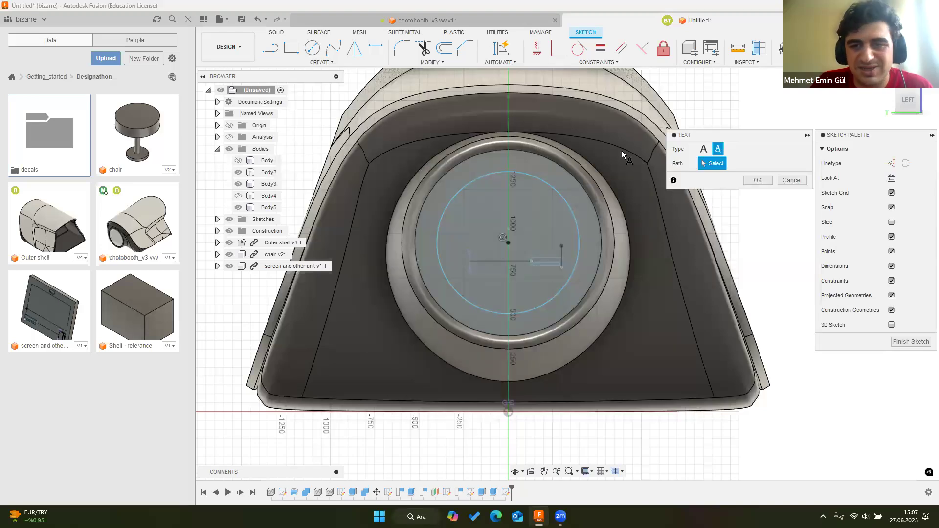
click(703, 150)
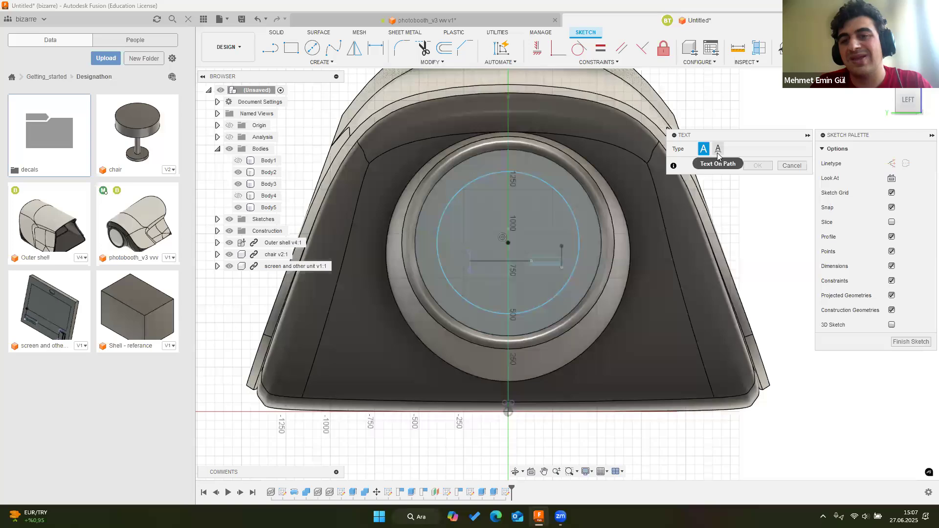
click(717, 150)
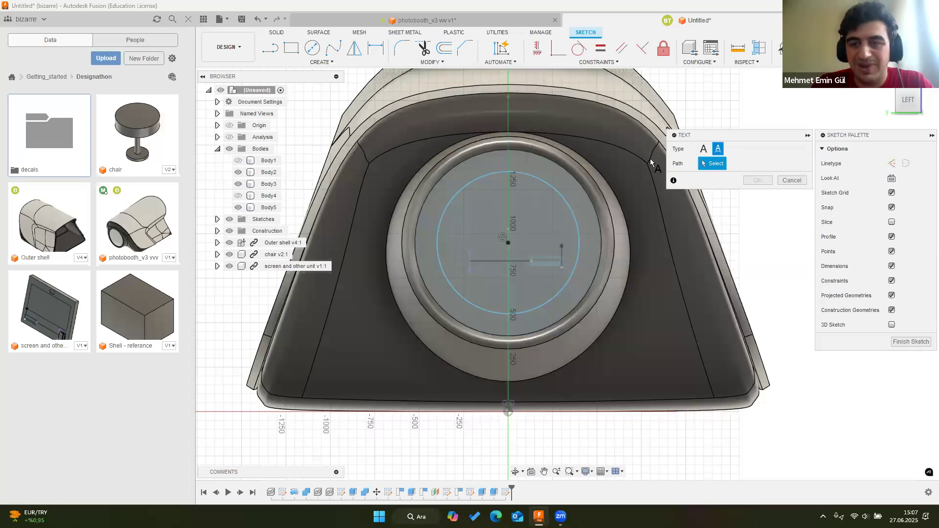
click(497, 172)
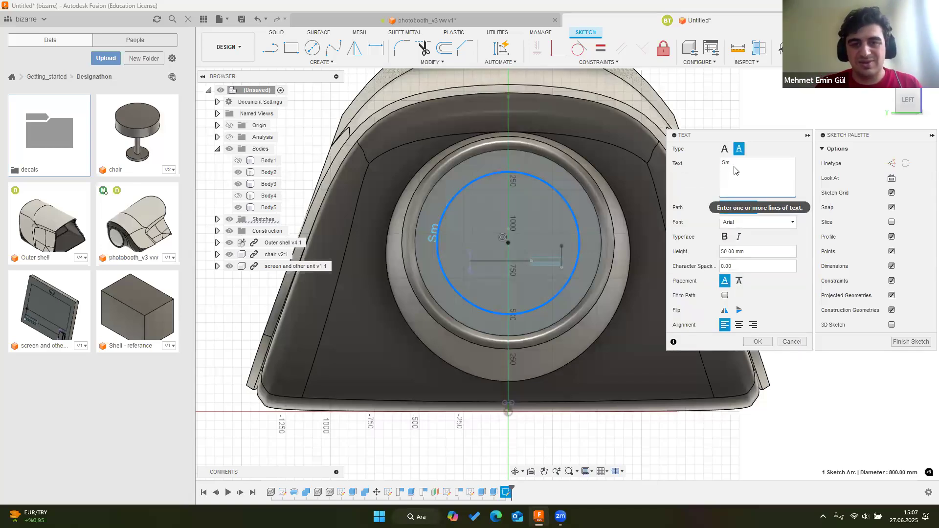
text(You are collecting a memory)
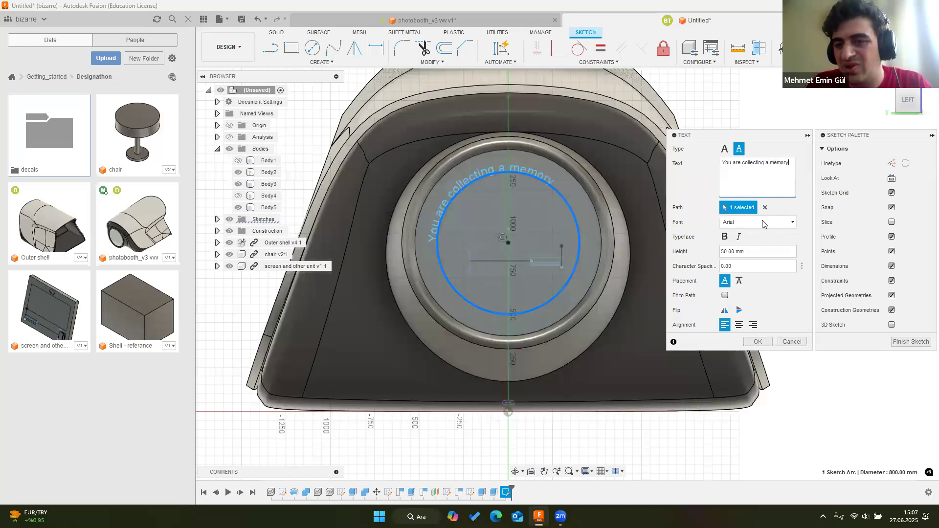
Try the Deutschlands font on the "You are collecting a memory" text
click(791, 228)
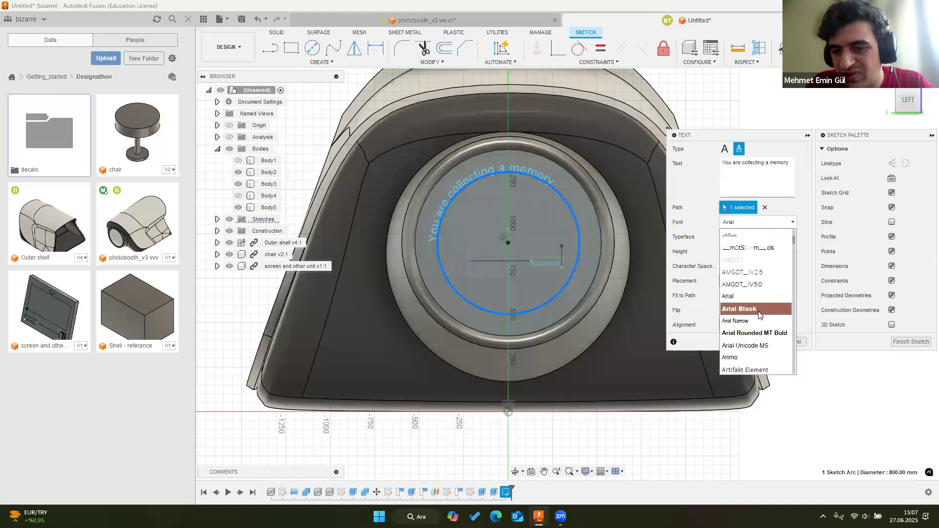
scroll(757, 313, down, 2)
scroll(756, 315, down, 10)
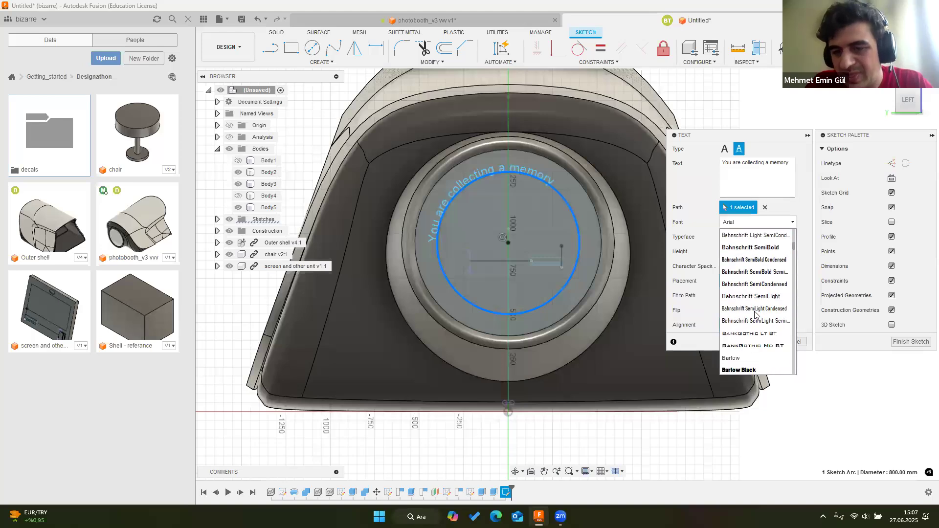
scroll(754, 337, down, 5)
scroll(747, 343, down, 7)
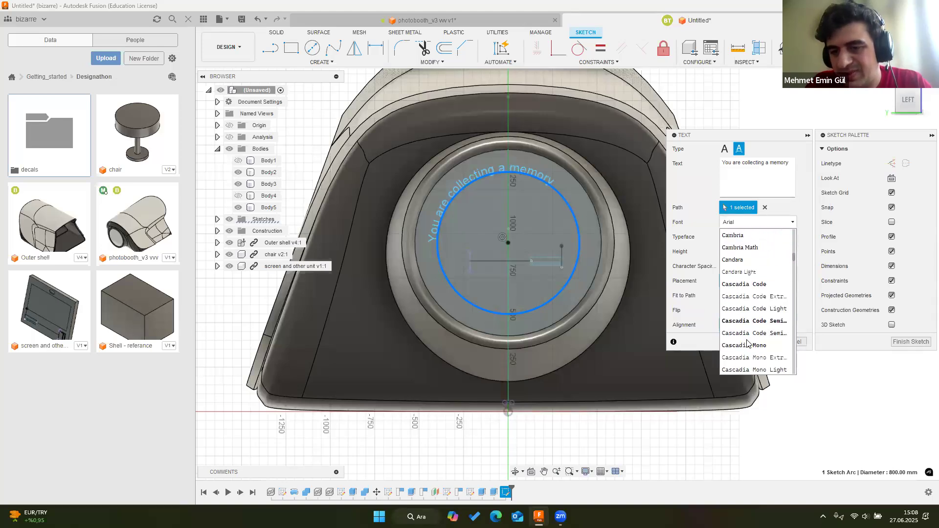
scroll(757, 346, down, 3)
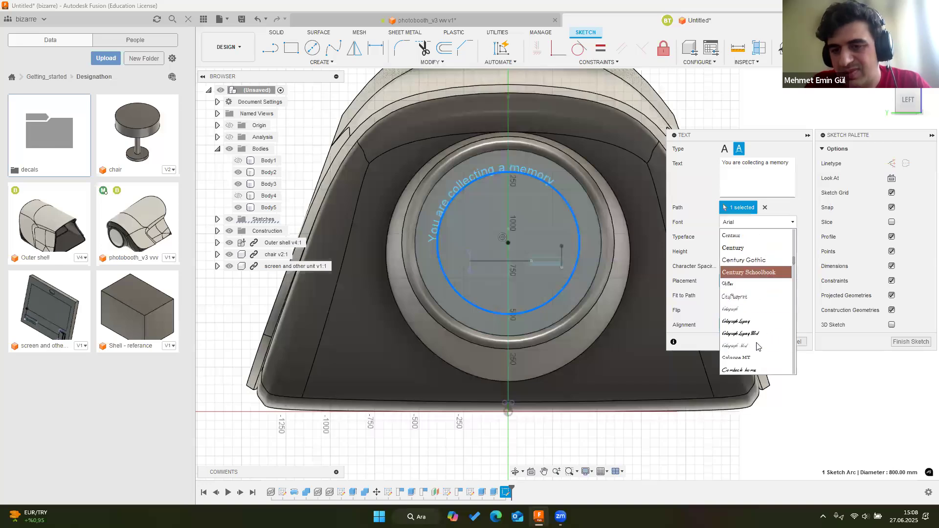
scroll(749, 318, down, 6)
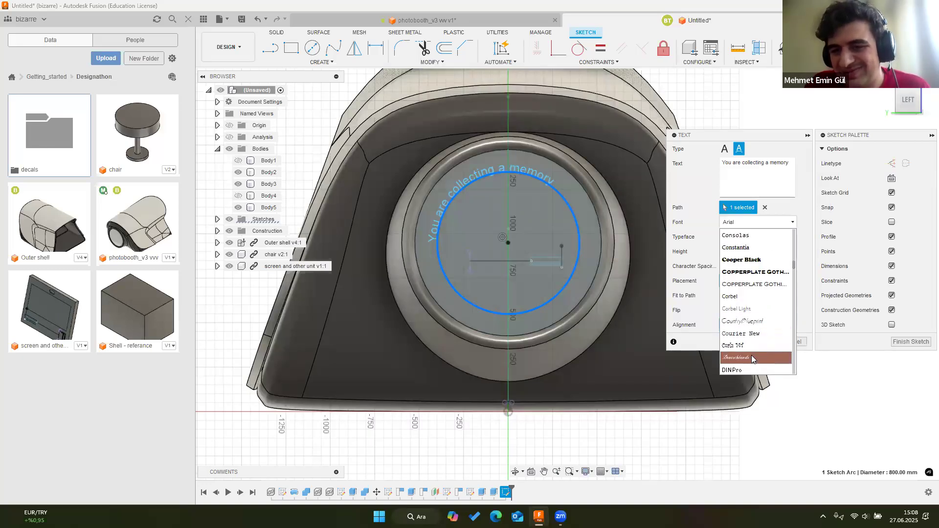
click(753, 355)
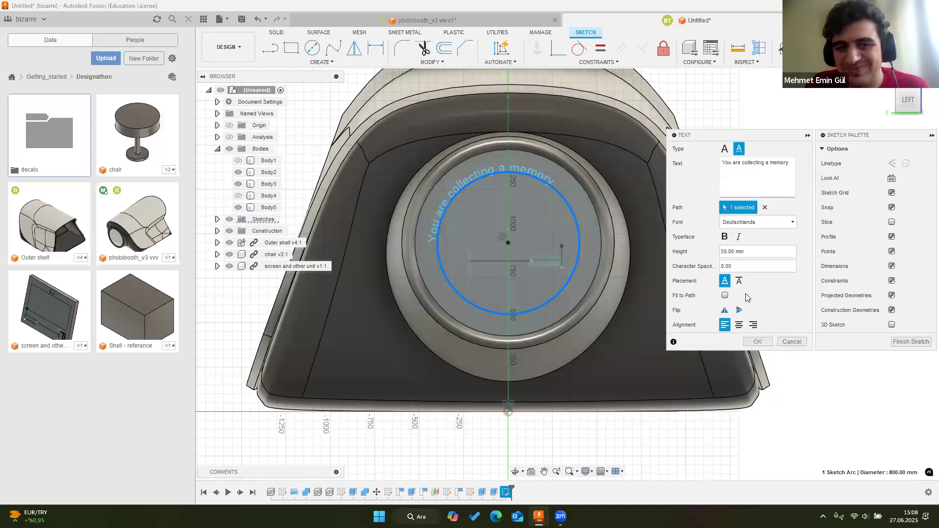
click(748, 222)
scroll(747, 273, up, 10)
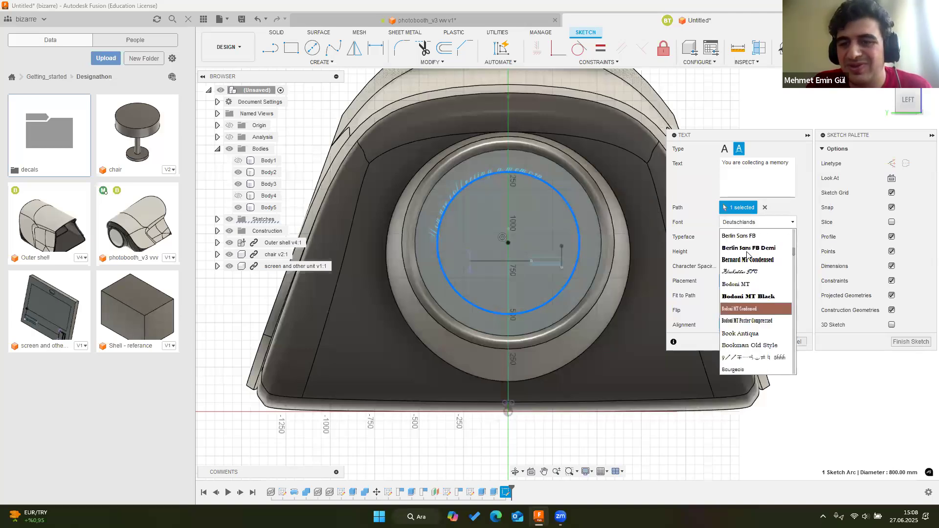
click(756, 223)
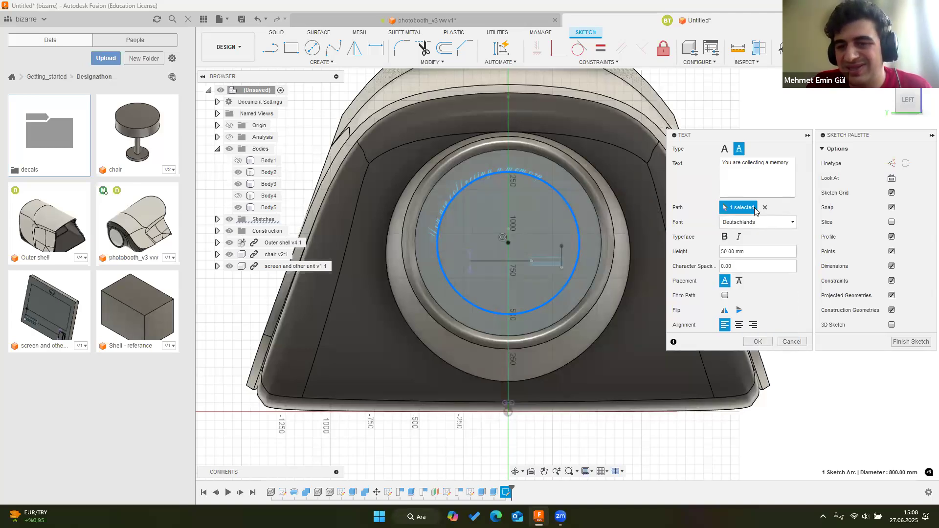
Set the circular text's font to Arial and finish creating the text
click(748, 222)
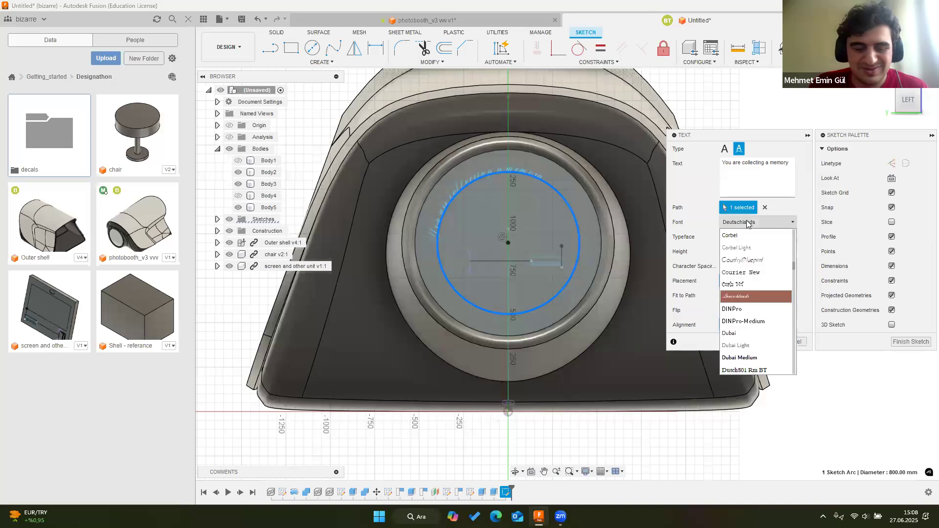
scroll(749, 293, up, 10)
click(741, 357)
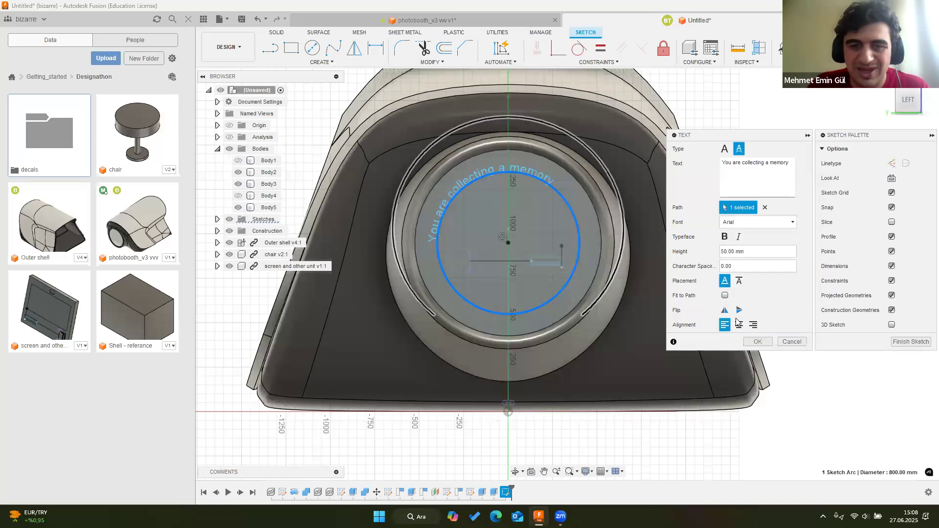
key(Return)
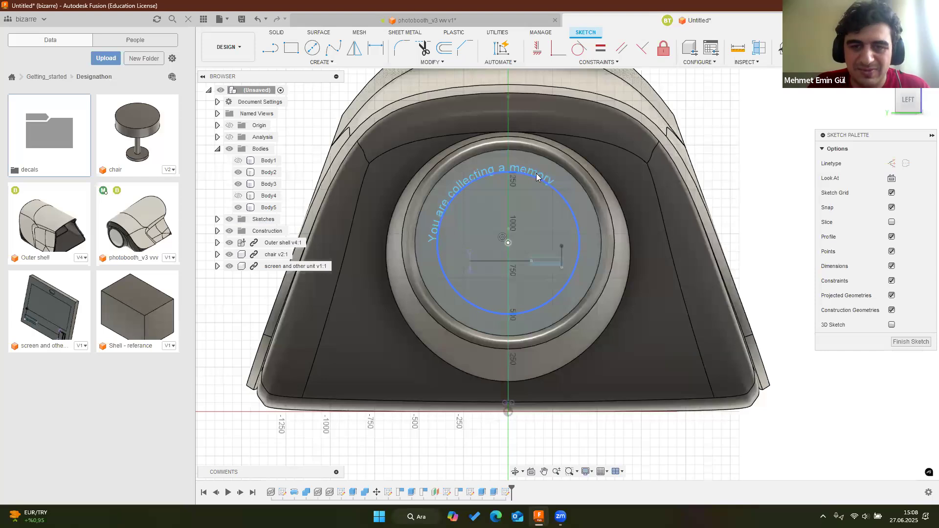
Rotate the "You are collecting a memory" text about the circle's centre so it sits symmetrically over the upper arc
double_click(492, 173)
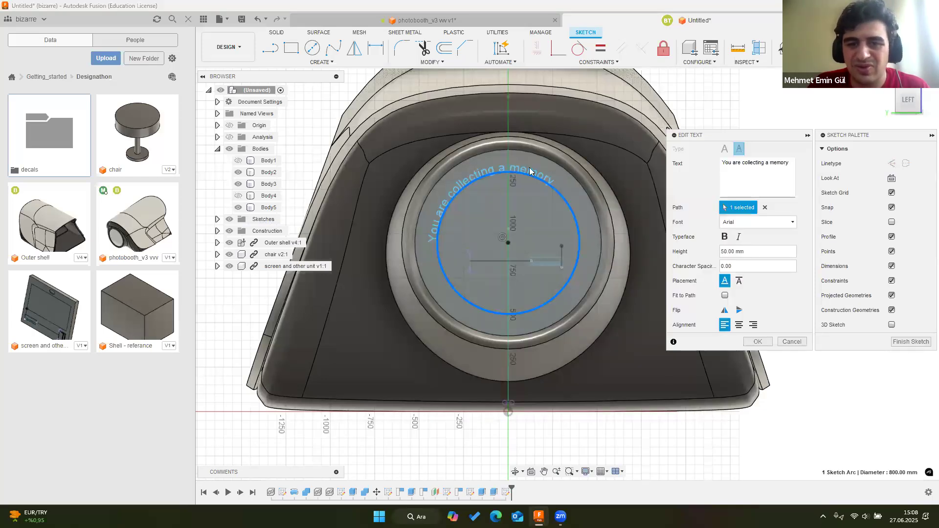
key(Escape)
click(510, 165)
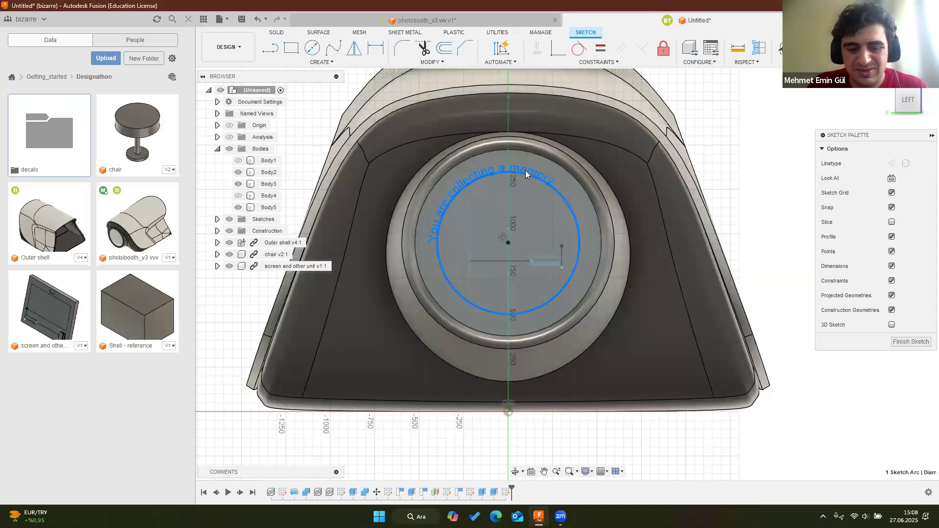
key(m)
drag(508, 193, 532, 199)
click(756, 313)
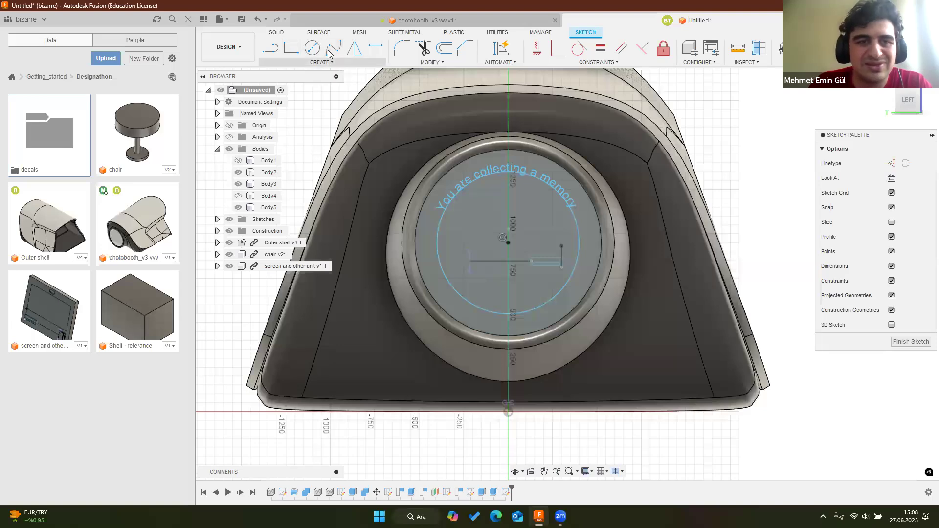
Draw a second 800 mm diameter circle on the same centre, coincident with the text's path circle
key(c)
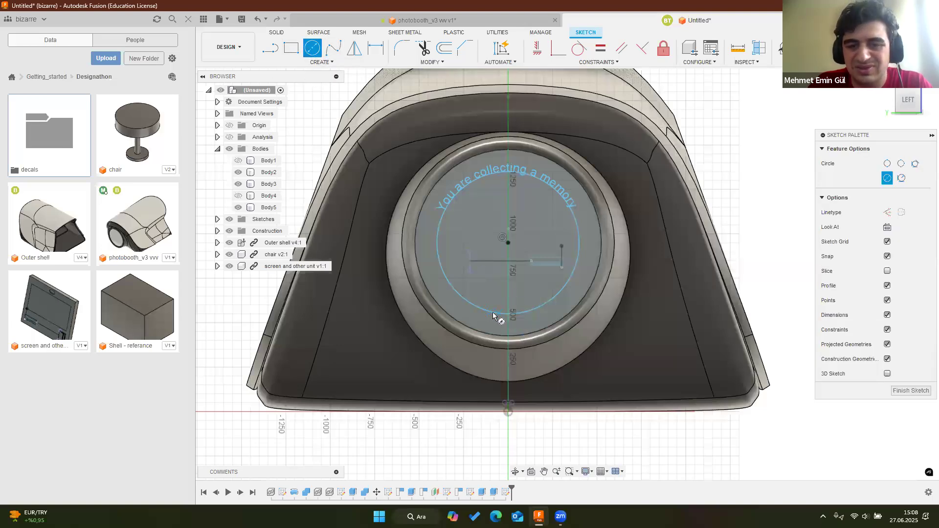
click(508, 243)
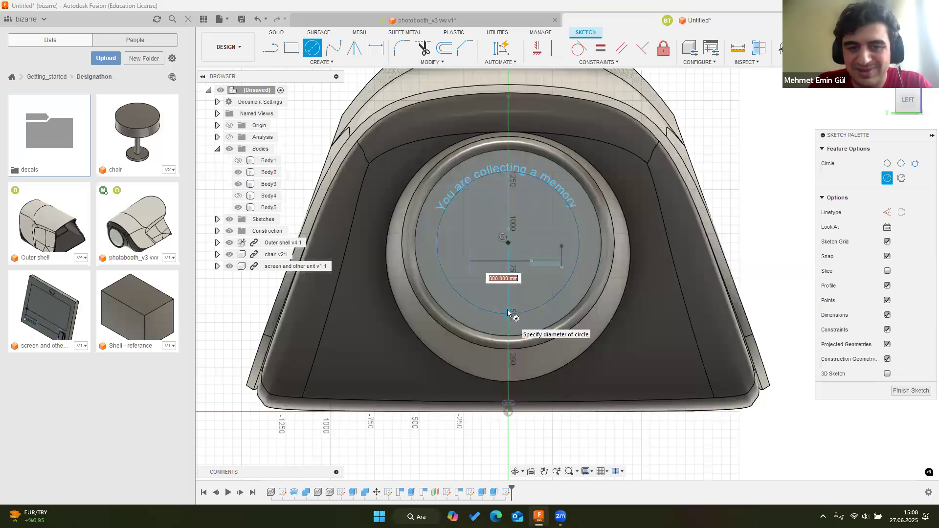
click(508, 313)
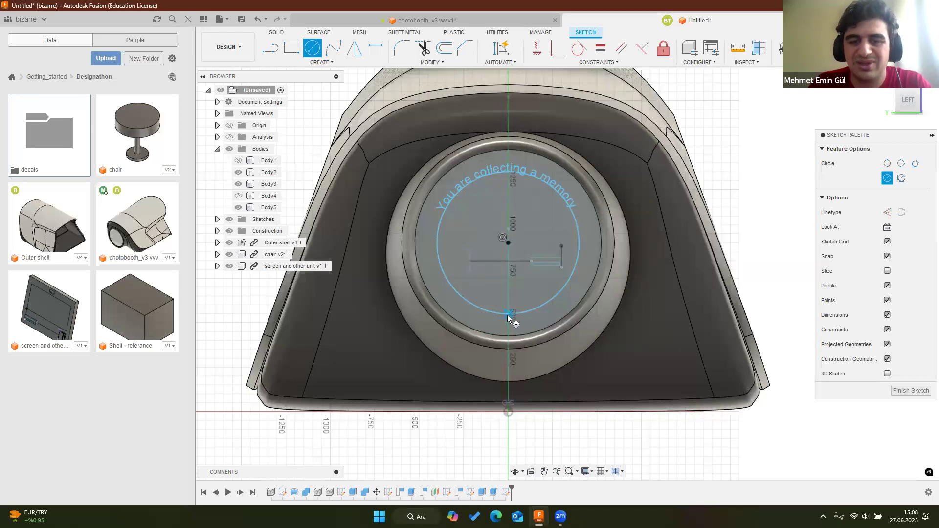
key(Escape)
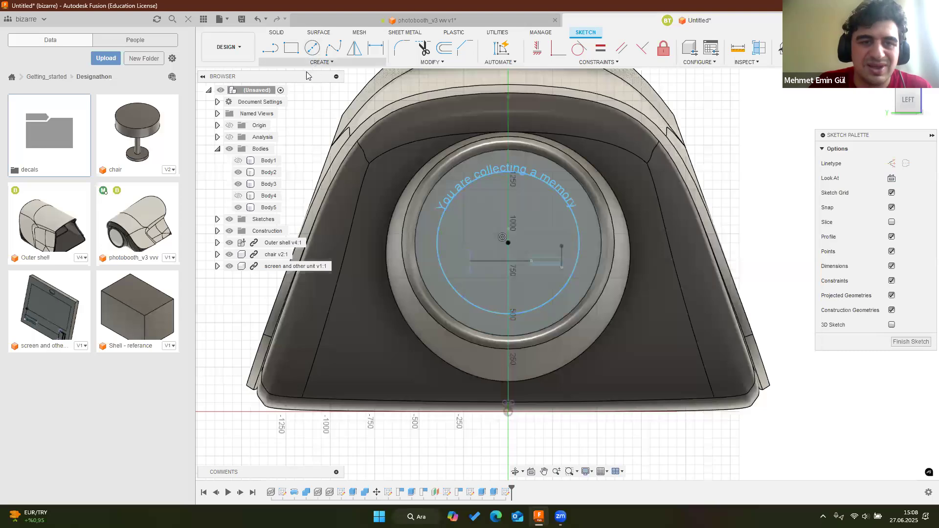
Add the text "Smile" in Arial, 50 mm high, along the path of the 800 mm circle
click(321, 62)
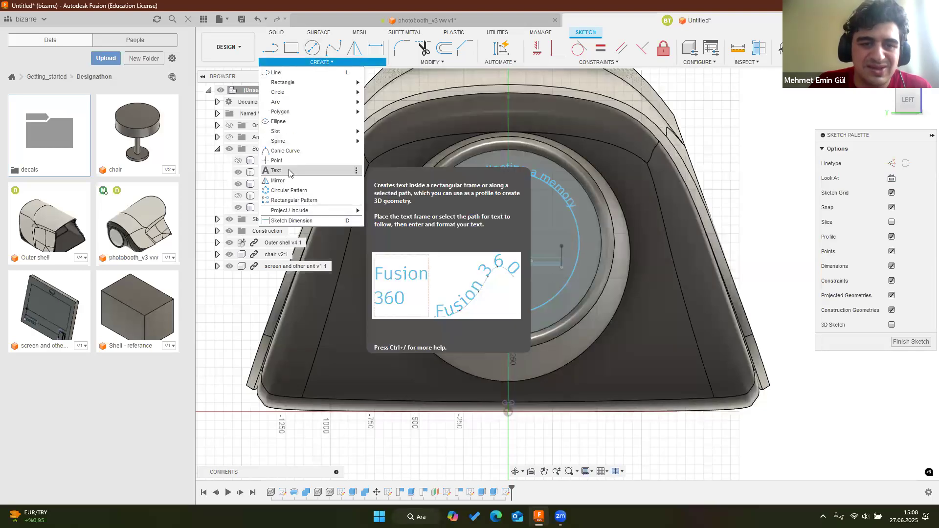
click(292, 170)
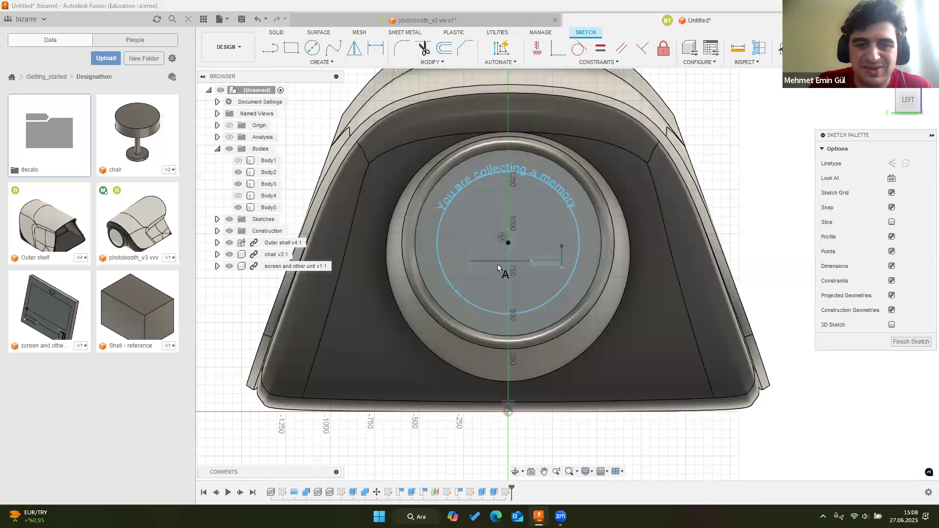
click(514, 317)
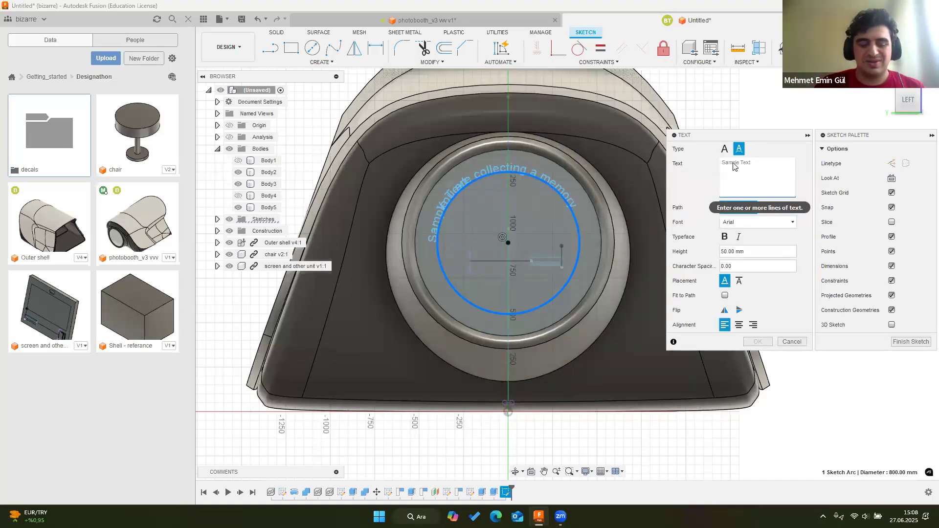
text(Smile)
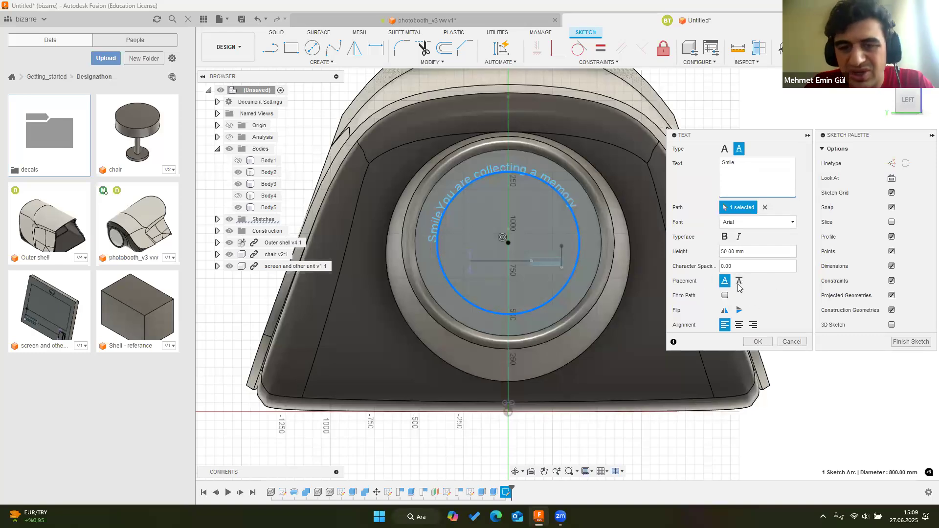
scroll(440, 227, down, 3)
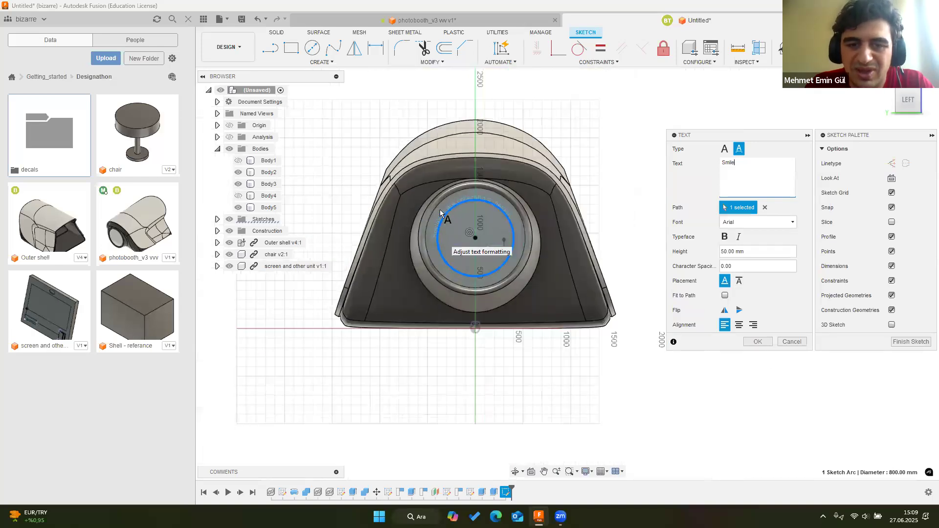
scroll(550, 360, up, 5)
click(758, 344)
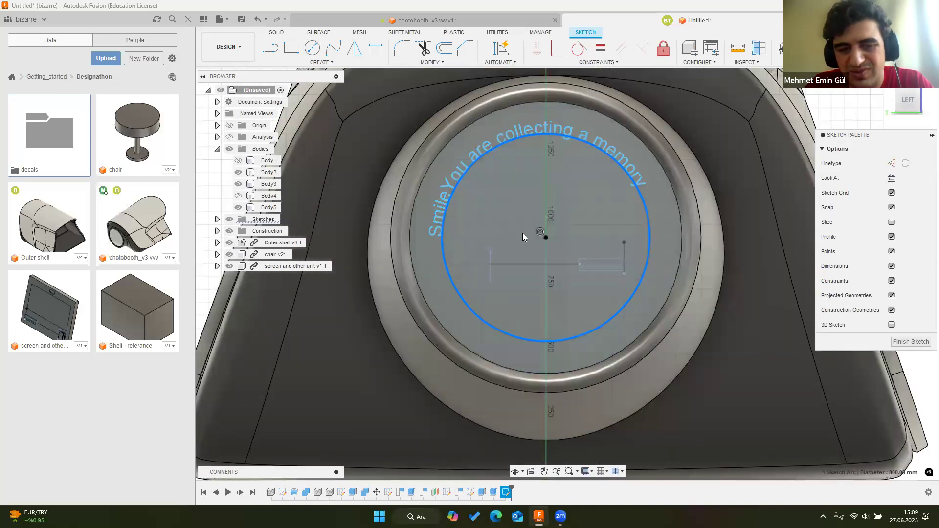
Rotate the "Smile" text about the circle's centre so it sits centred on the lower arc
key(m)
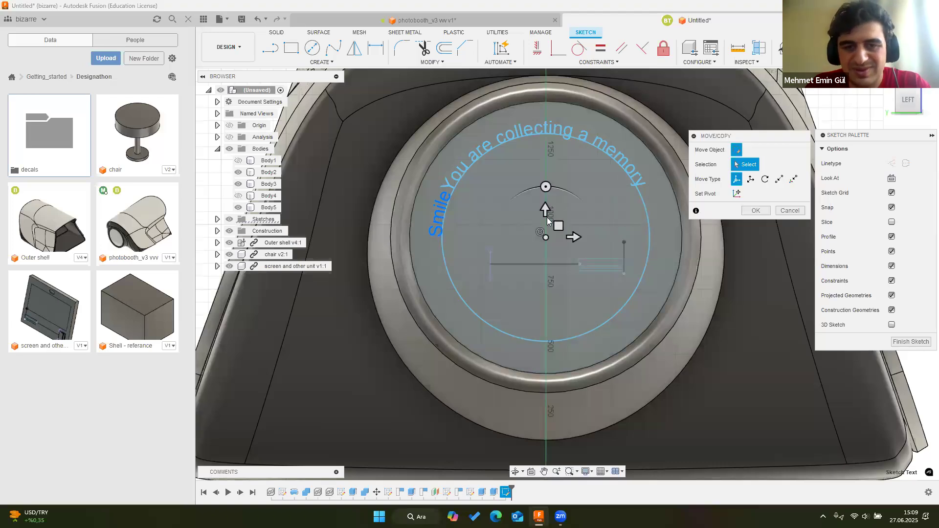
drag(546, 186, 531, 228)
key(Return)
Place the "Smile" text below its path, flip it both horizontally and vertically so it reads upright inside the circle, and finish the sketch
double_click(570, 352)
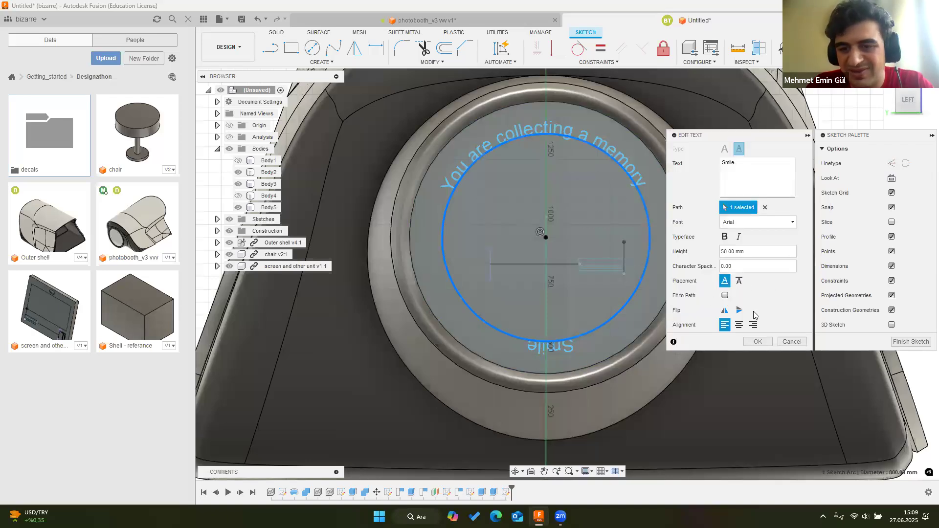
click(739, 281)
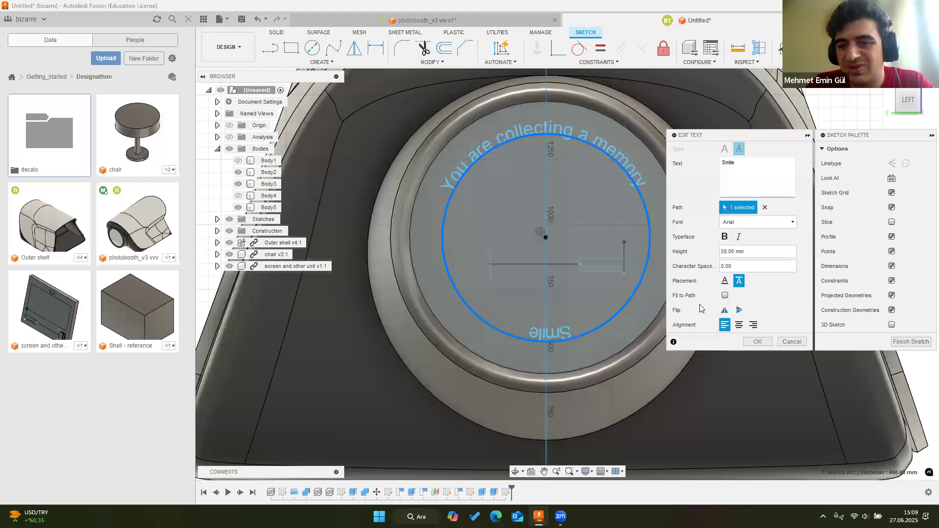
click(738, 311)
click(725, 311)
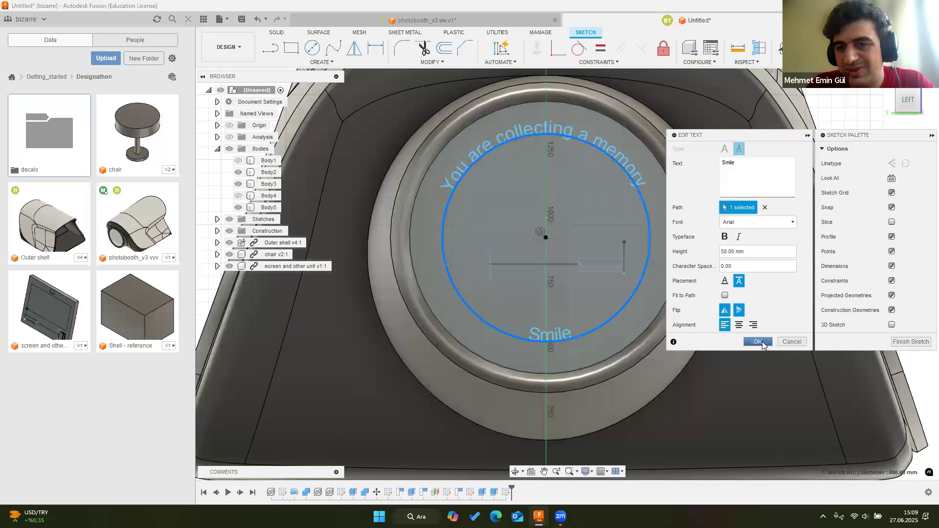
click(758, 342)
scroll(615, 149, down, 1)
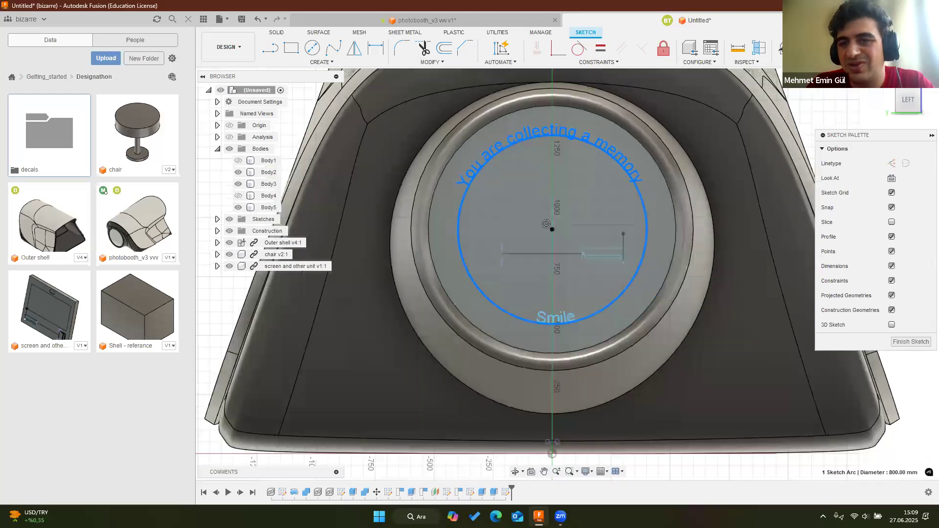
scroll(546, 224, down, 2)
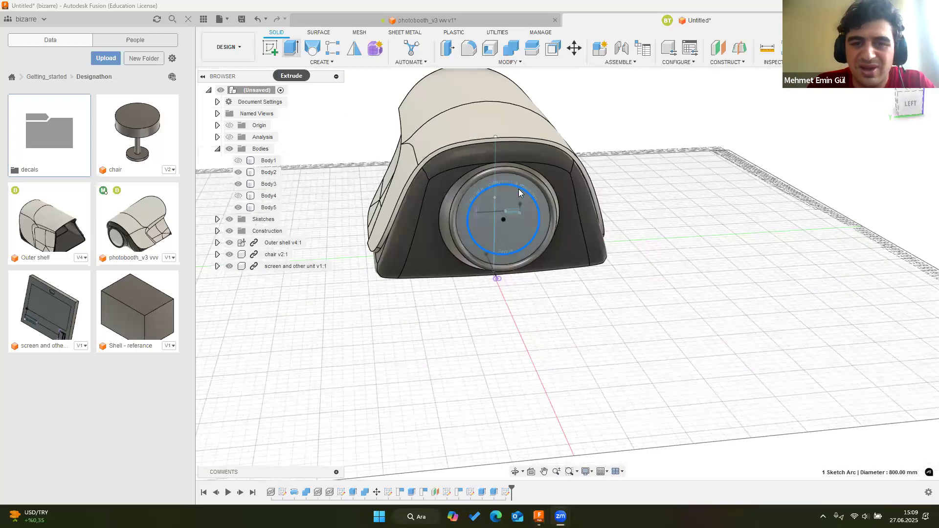
Extrude both curved texts on the round disc 0.1 mm as new bodies
key(e)
shift+middle_drag(498, 184, 523, 198)
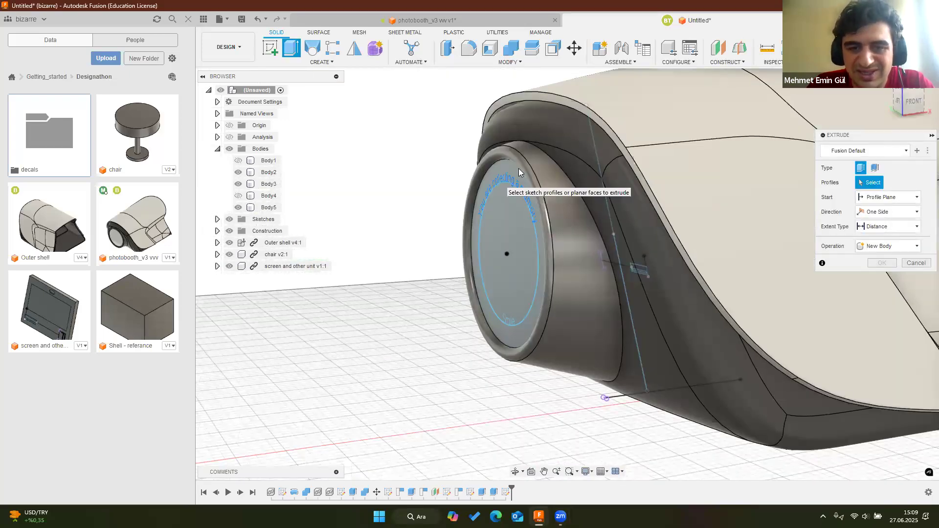
click(488, 199)
scroll(489, 199, up, 5)
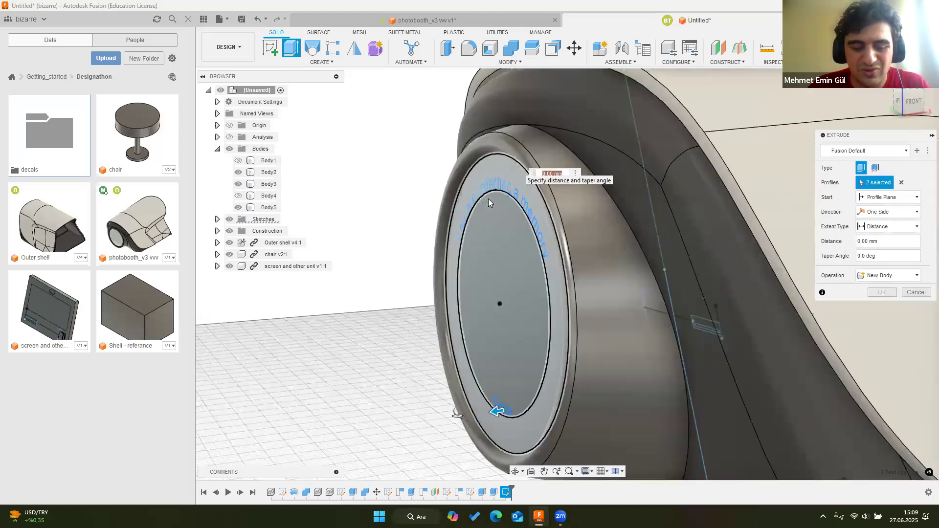
text(0.1)
key(Return)
shift+middle_drag(547, 277, 567, 276)
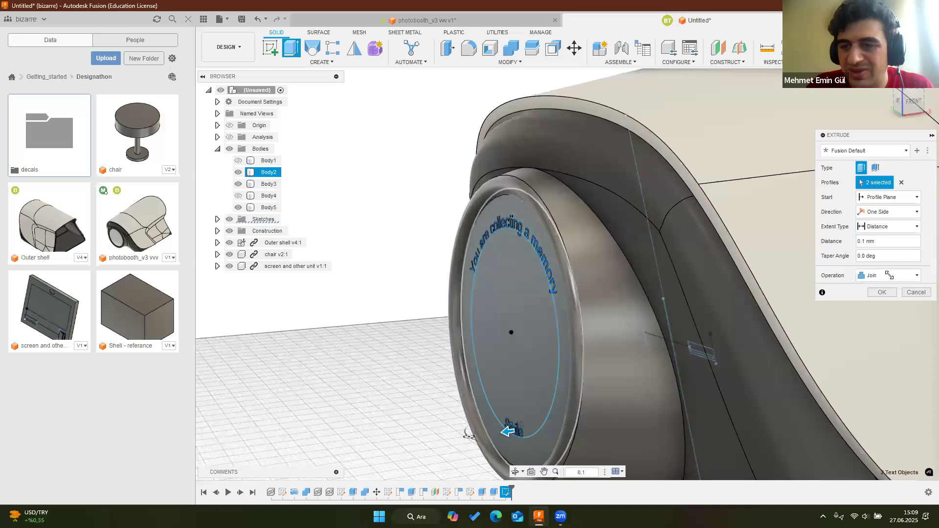
click(883, 278)
click(887, 317)
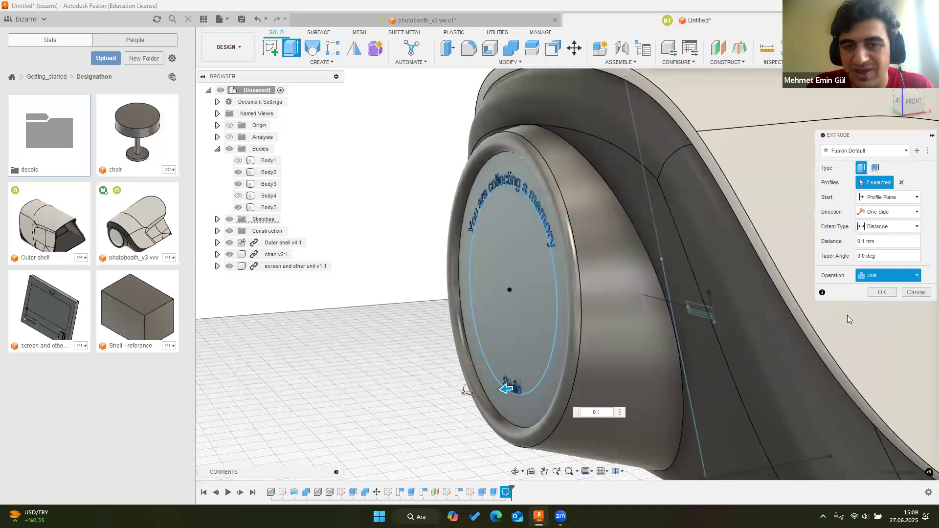
click(881, 292)
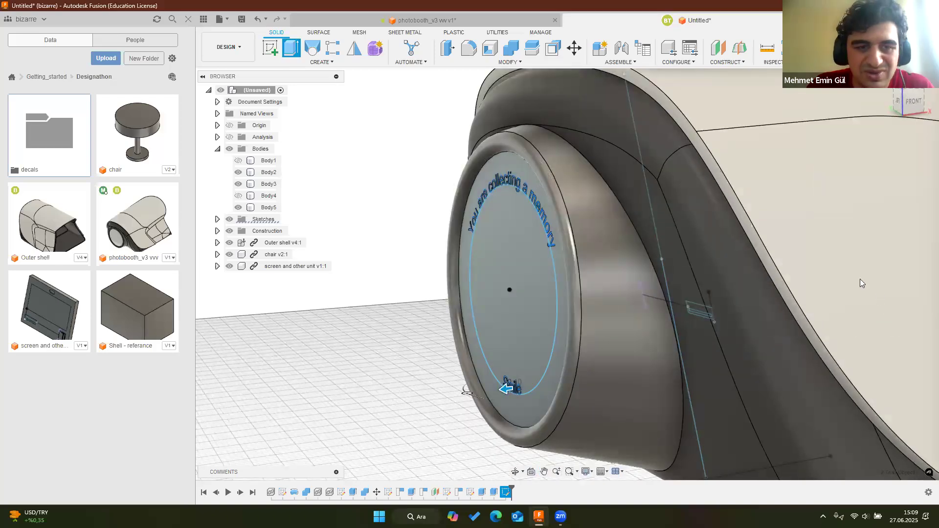
Save the design as Untitled in the Getting_started > Designathon folder
scroll(577, 297, up, 3)
middle_drag(577, 297, 659, 298)
scroll(649, 286, down, 4)
shift+middle_drag(276, 72, 386, 130)
scroll(651, 298, down, 5)
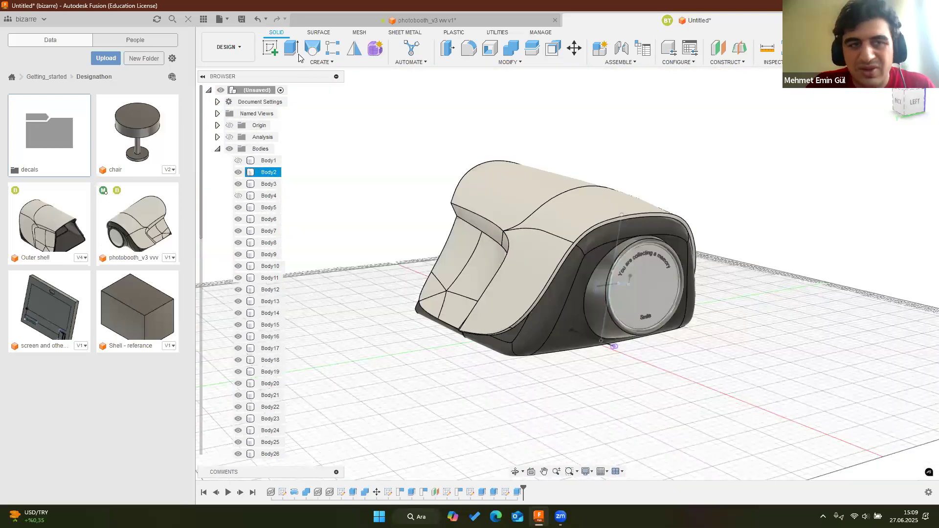
scroll(640, 299, up, 4)
click(241, 20)
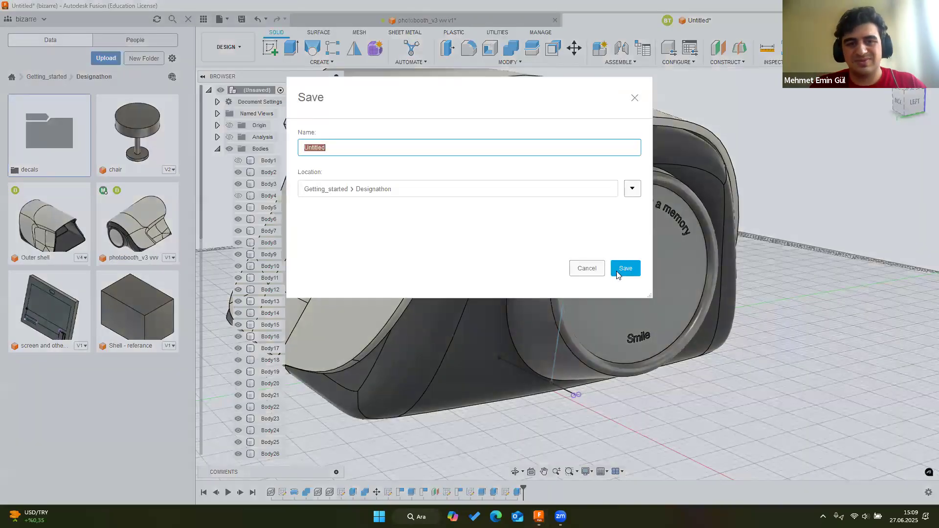
click(617, 273)
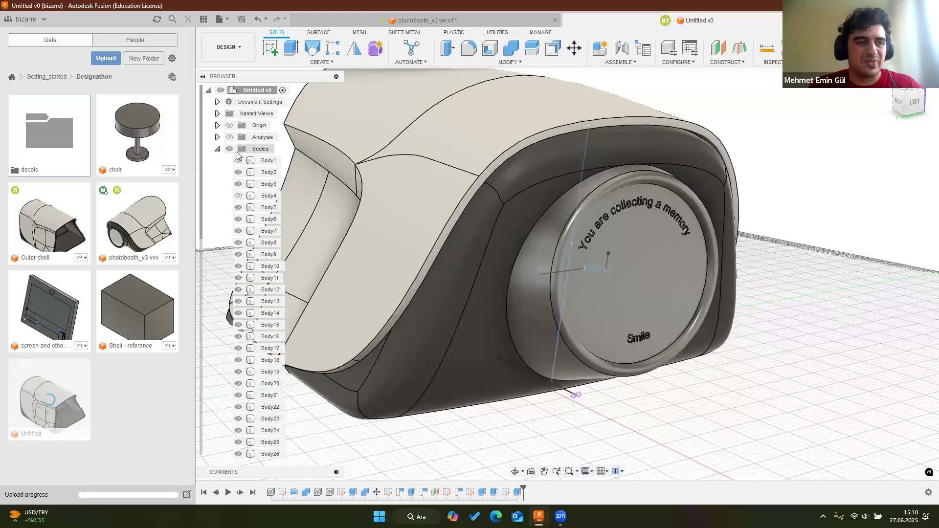
click(582, 278)
shift+middle_drag(574, 279, 477, 246)
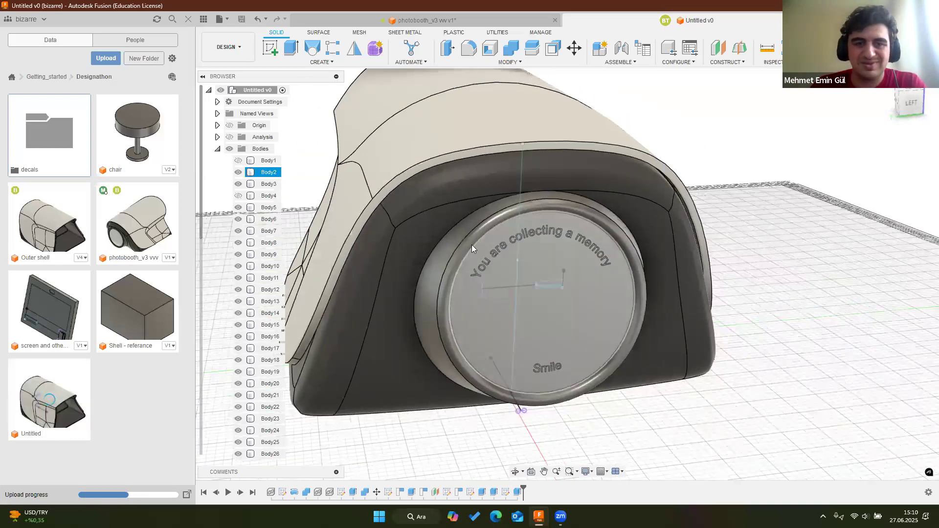
scroll(492, 248, down, 3)
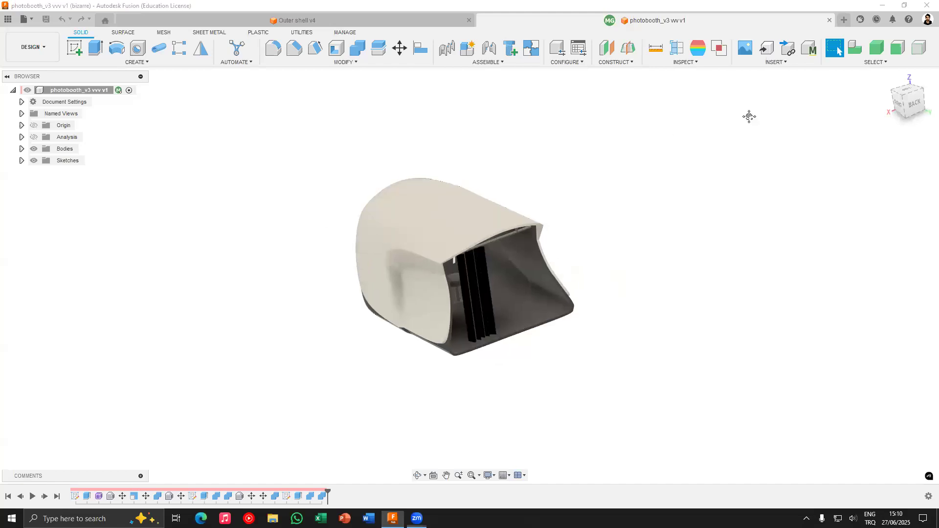
Switch to the Outer shell v4 design and start a sketch on the YZ plane, facing the shell's opening from the right view
click(288, 22)
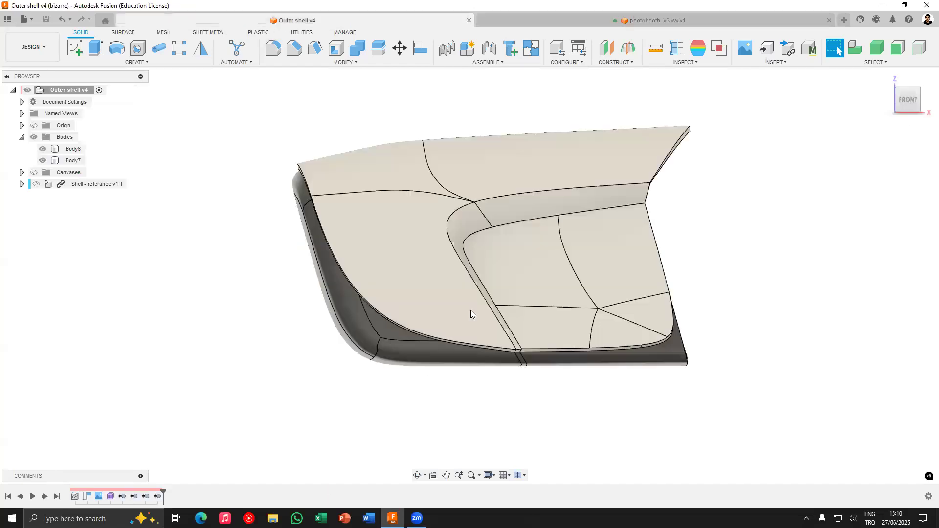
shift+middle_drag(523, 284, 345, 295)
scroll(428, 283, down, 5)
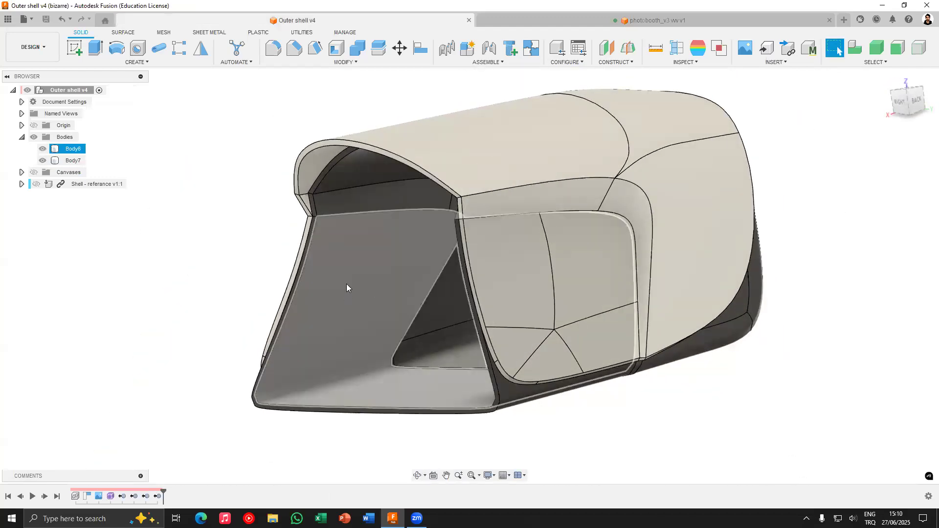
click(398, 172)
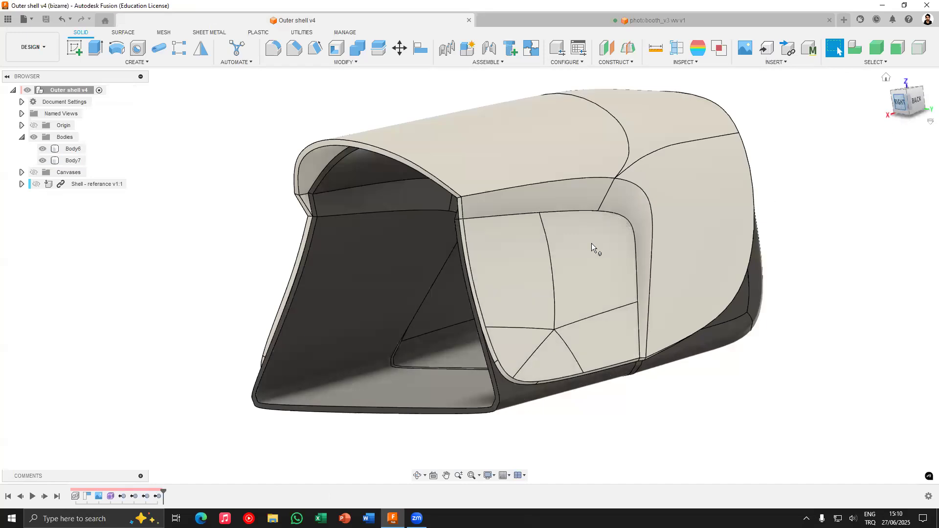
scroll(435, 207, up, 3)
middle_drag(432, 210, 391, 223)
shift+middle_drag(471, 211, 525, 205)
middle_drag(724, 217, 609, 208)
click(918, 100)
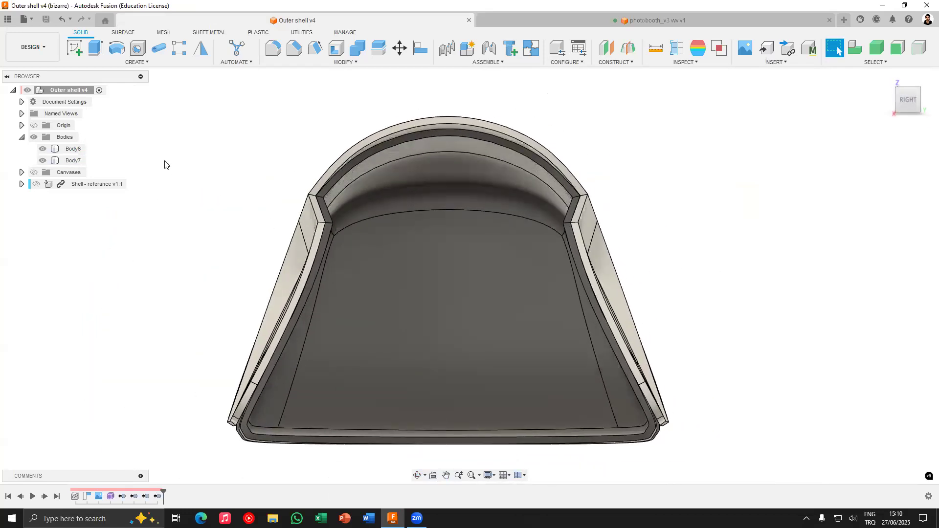
click(74, 48)
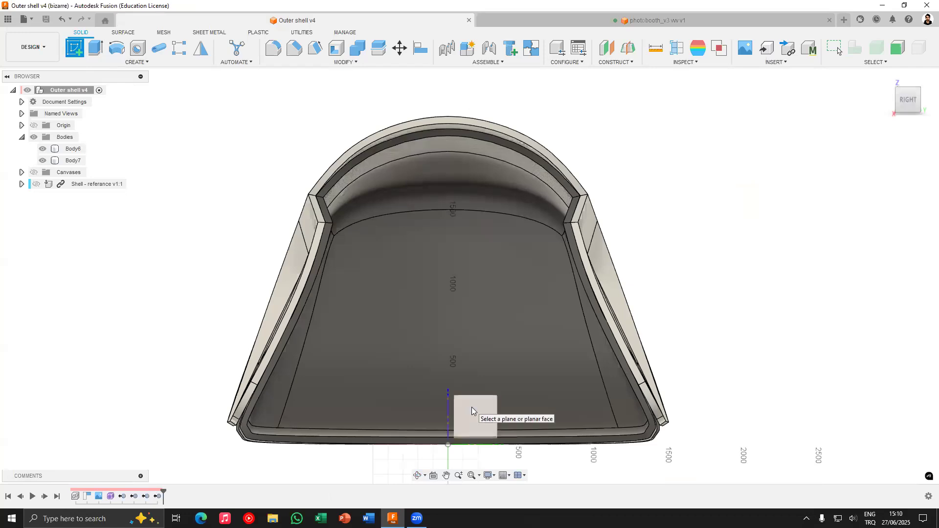
click(419, 264)
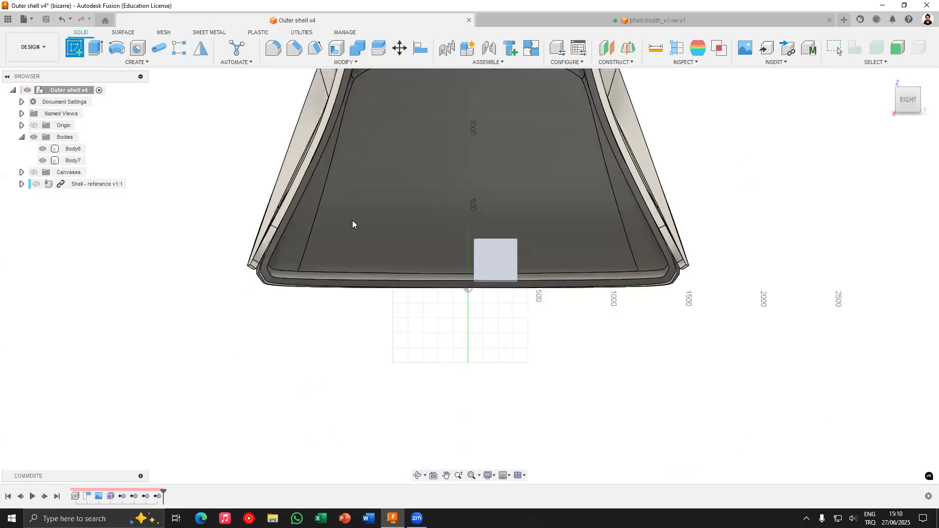
Sketch an open U-shaped profile under the roof arch, with a horizontal line between two vertical legs, the one on the right about 225 mm long
middle_drag(348, 308, 327, 365)
scroll(325, 231, up, 4)
middle_drag(325, 231, 282, 170)
scroll(281, 170, down, 4)
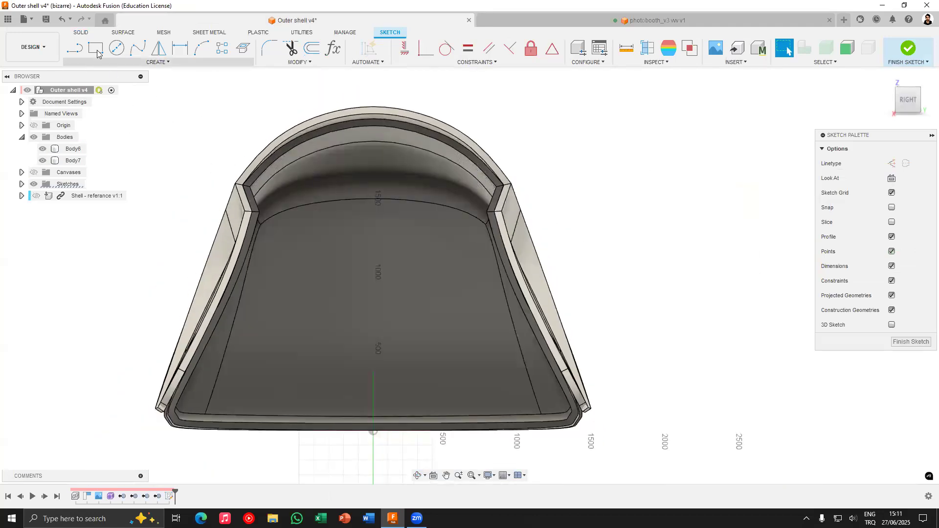
click(74, 47)
scroll(274, 153, up, 3)
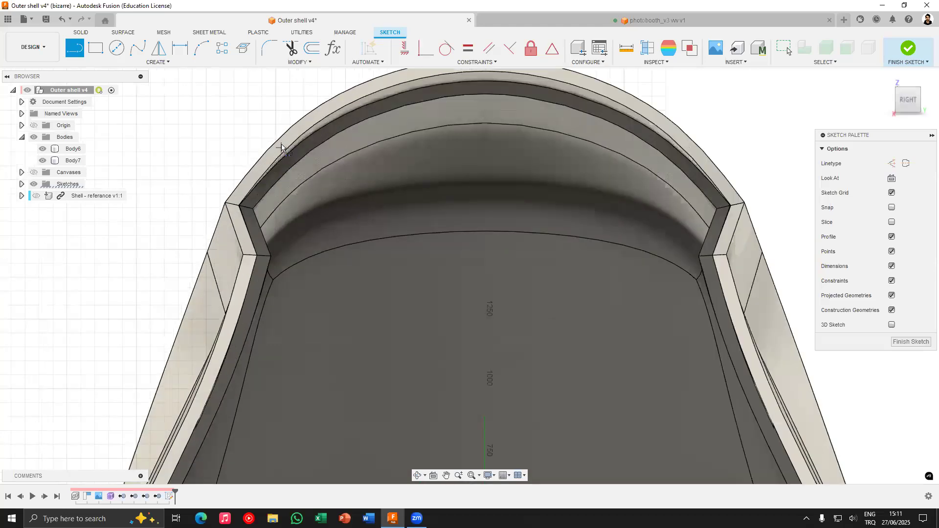
click(278, 150)
click(277, 206)
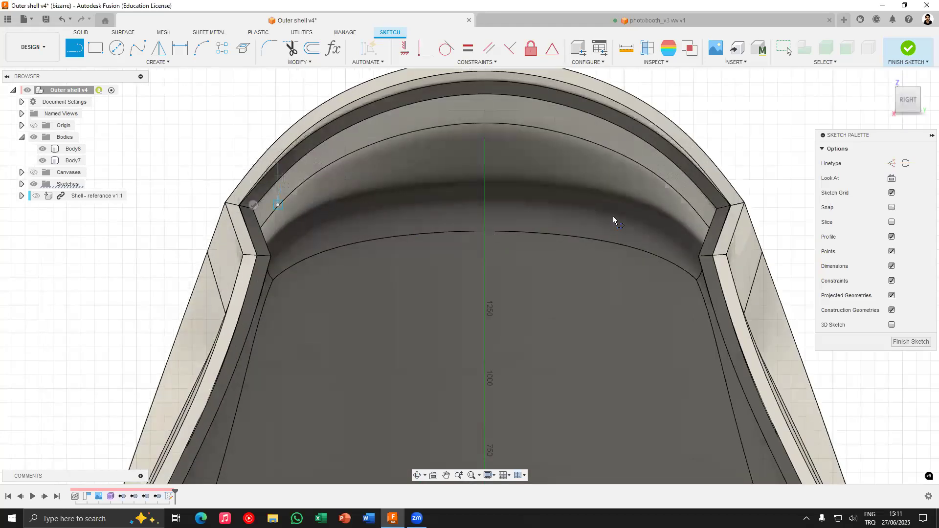
click(687, 207)
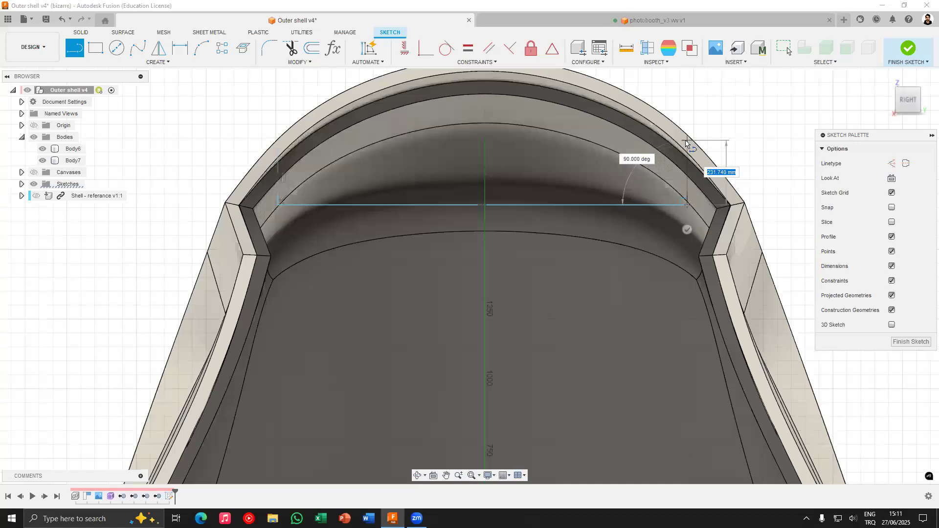
click(687, 142)
key(Escape)
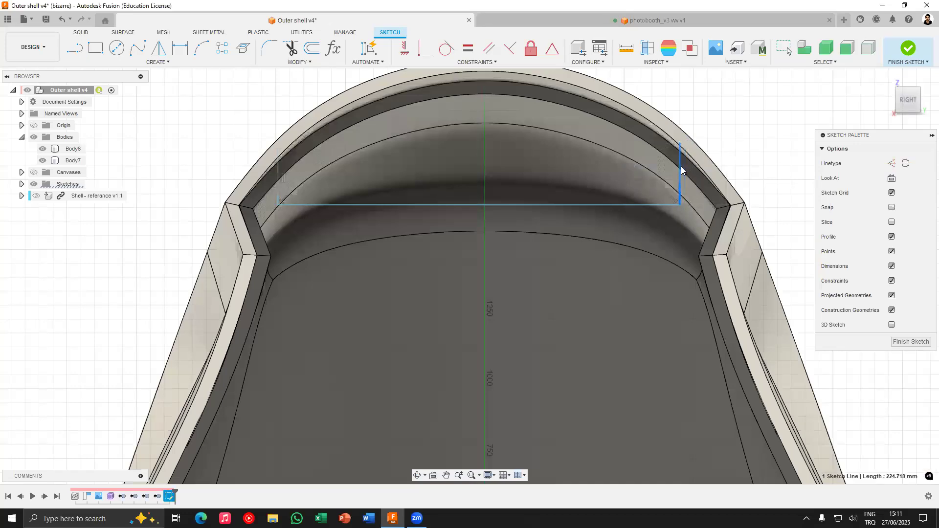
click(865, 78)
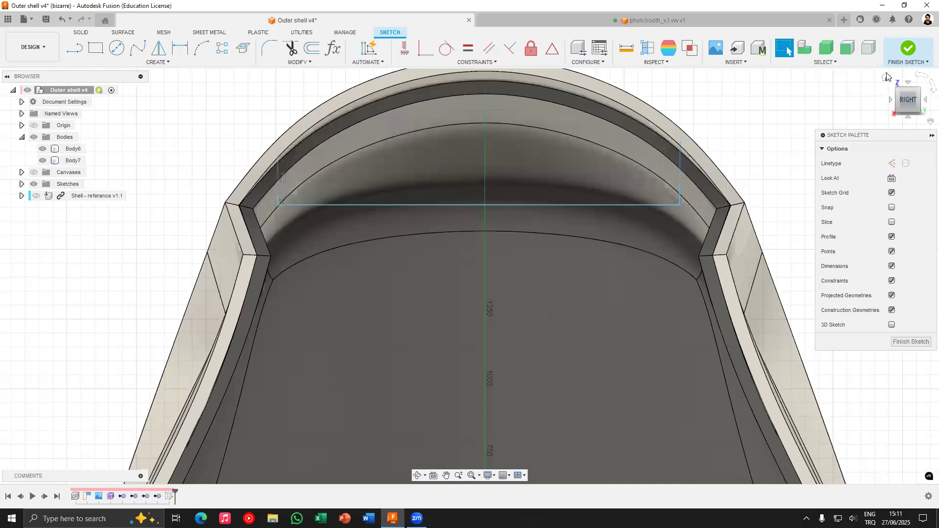
Fillet both lower corners of the U-shaped profile with a 70 mm radius
middle_drag(222, 180, 182, 193)
mouse_move(223, 314)
middle_down()
mouse_move(223, 167)
mouse_move(240, 44)
middle_up()
key(ctrl+z)
middle_drag(268, 116, 298, 352)
scroll(298, 352, down, 3)
scroll(269, 116, up, 4)
click(264, 49)
scroll(263, 206, down, 3)
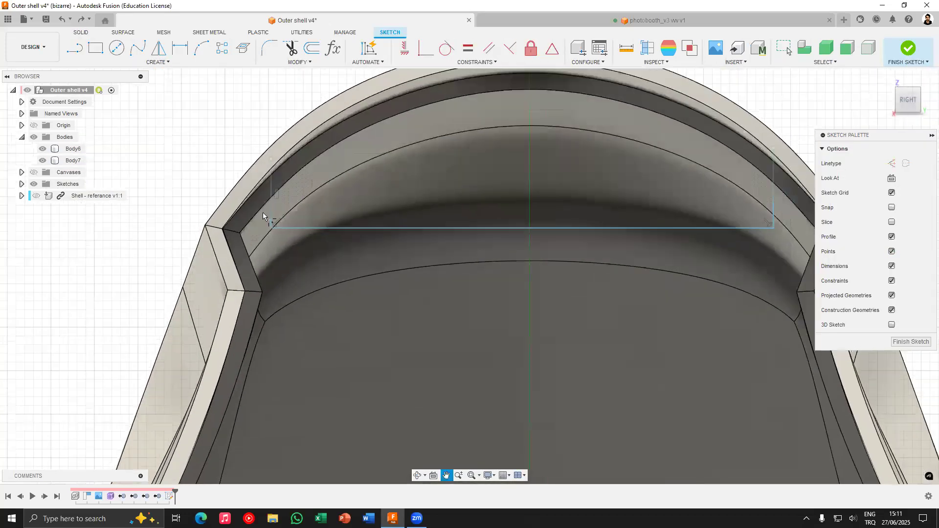
click(299, 233)
middle_drag(751, 236, 482, 268)
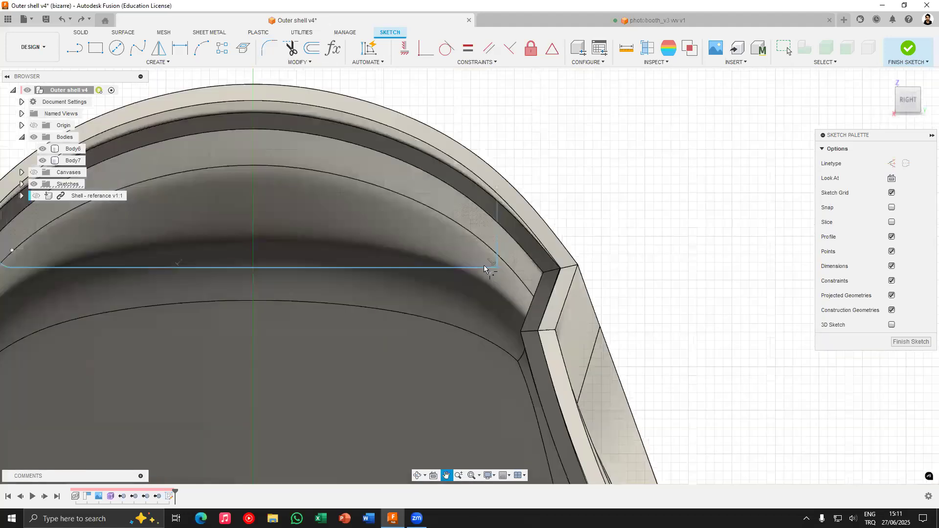
middle_drag(391, 195, 427, 217)
scroll(417, 216, down, 2)
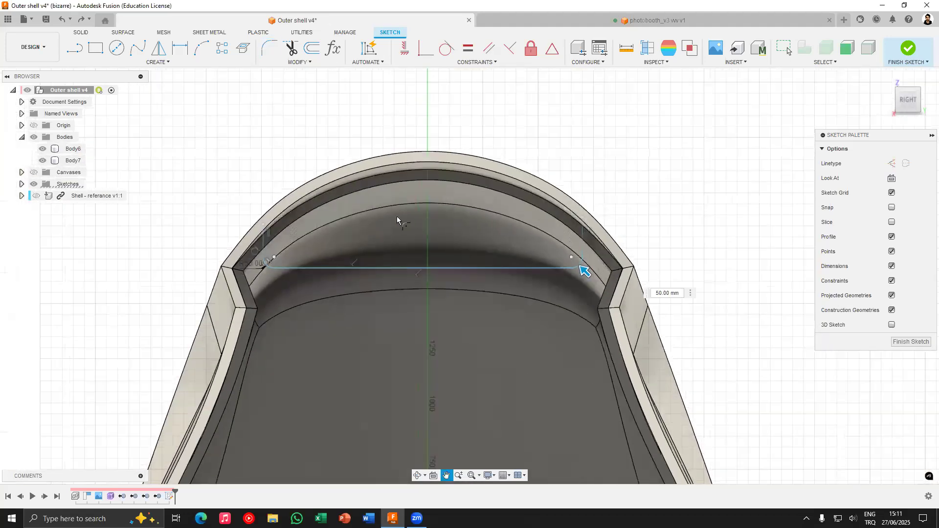
scroll(235, 271, up, 3)
middle_drag(517, 233, 465, 247)
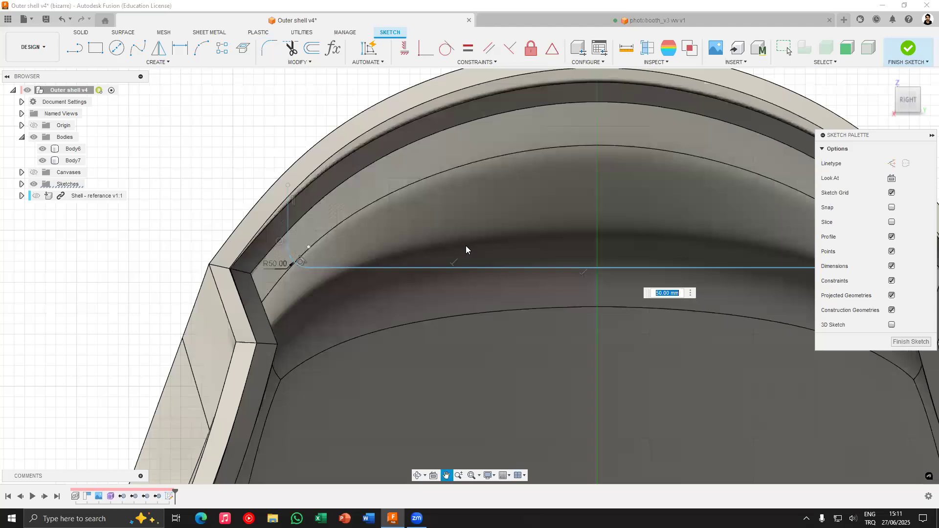
scroll(466, 246, up, 1)
text(0)
key(BackSpace)
key(BackSpace)
text(0)
key(Return)
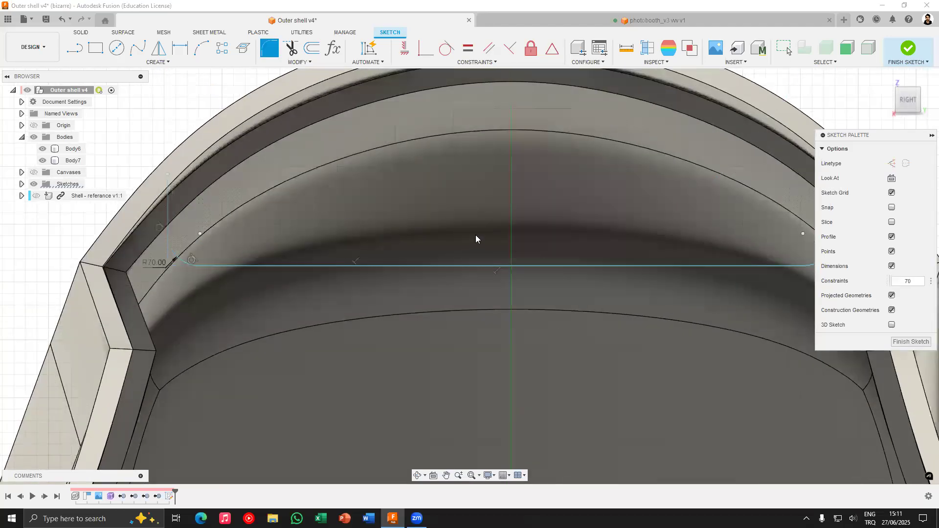
Finish the sketch and set up a circular pipe along the whole U-shaped path as a new body
scroll(430, 240, down, 4)
middle_drag(288, 147, 314, 153)
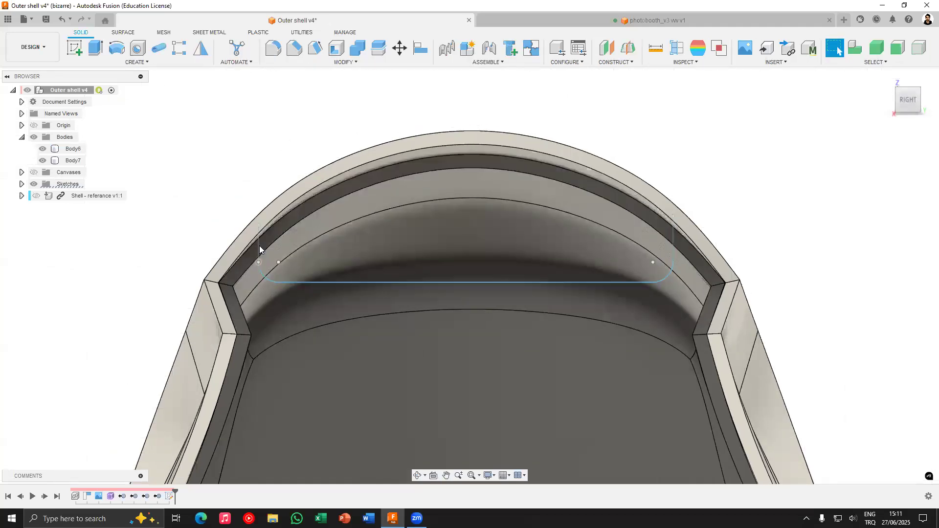
click(137, 62)
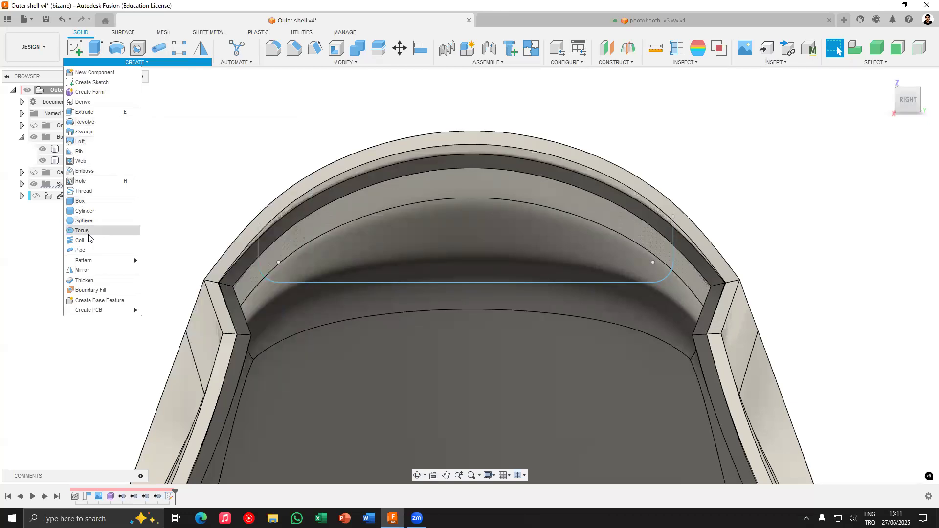
click(217, 270)
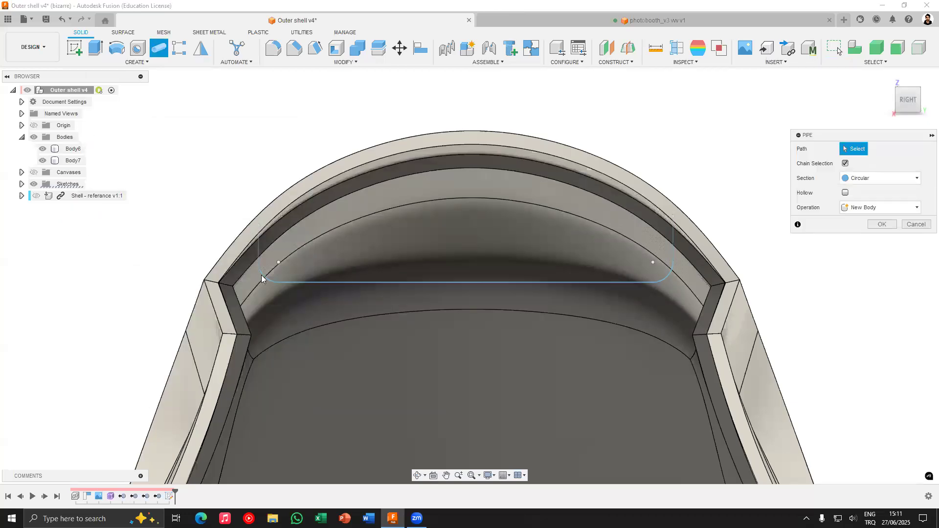
click(265, 274)
shift+middle_drag(265, 261, 456, 272)
click(880, 237)
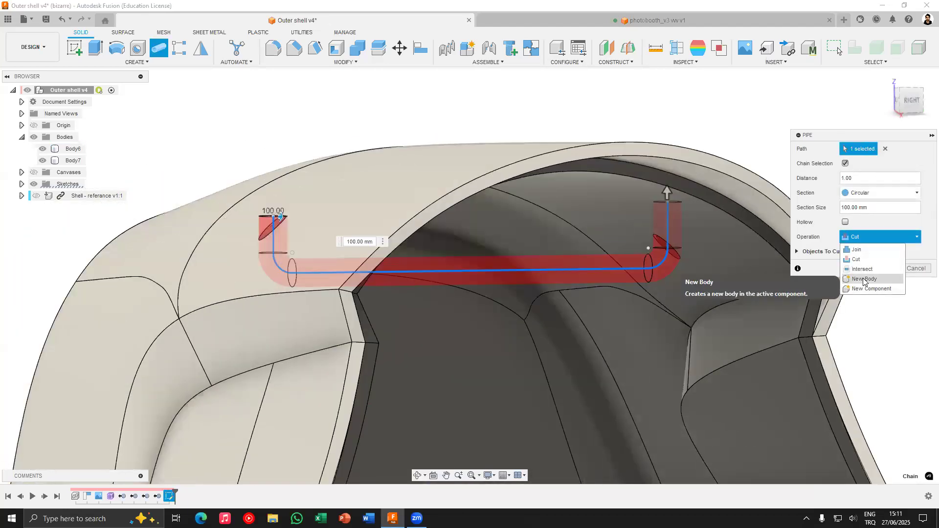
click(860, 272)
Set the U-shaped pipe's section size to 30 mm and create it
middle_drag(598, 251, 541, 260)
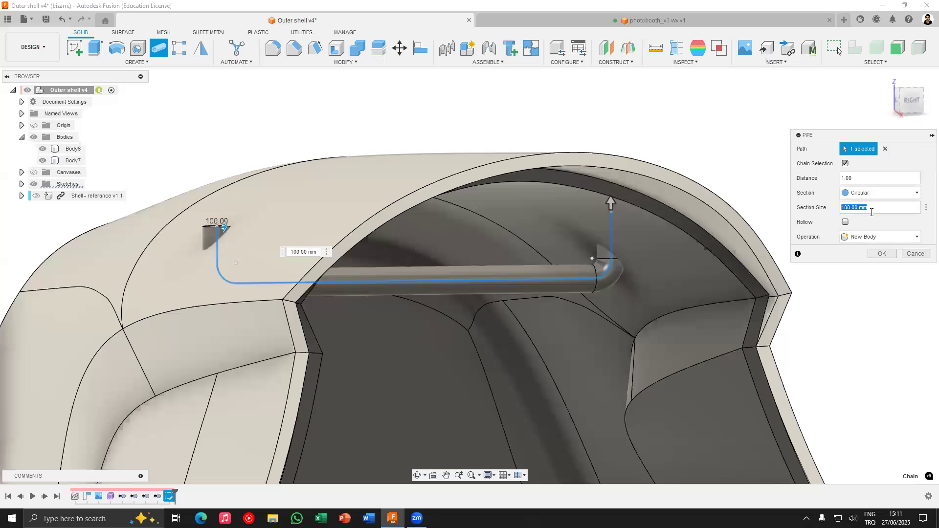
click(872, 212)
text(30)
scroll(472, 258, down, 3)
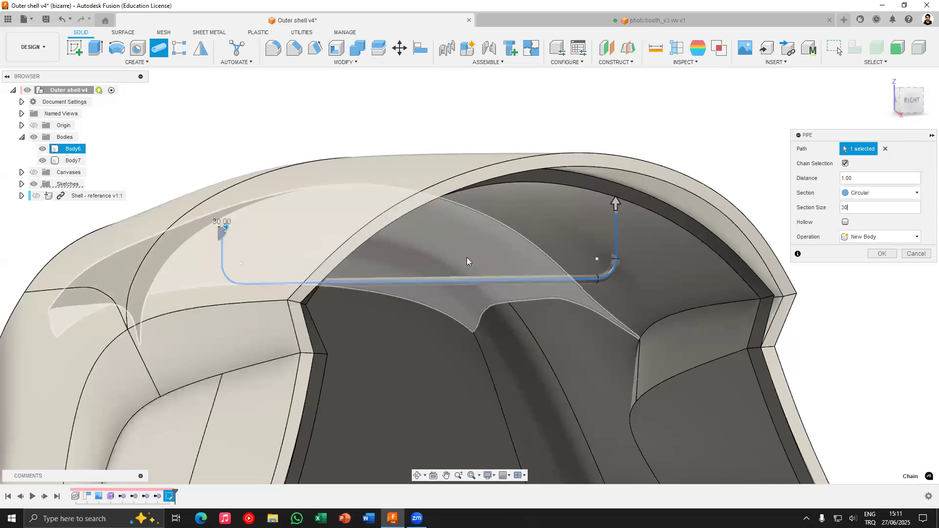
key(Return)
scroll(186, 95, down, 3)
Start moving the U-shaped pipe body, shifting it about 1418 mm along X toward the shell's opening
key(m)
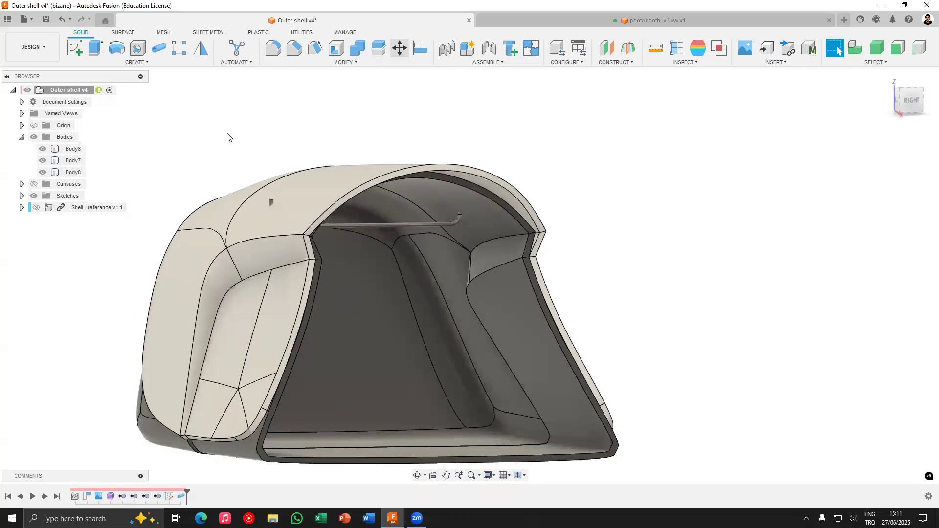
click(73, 172)
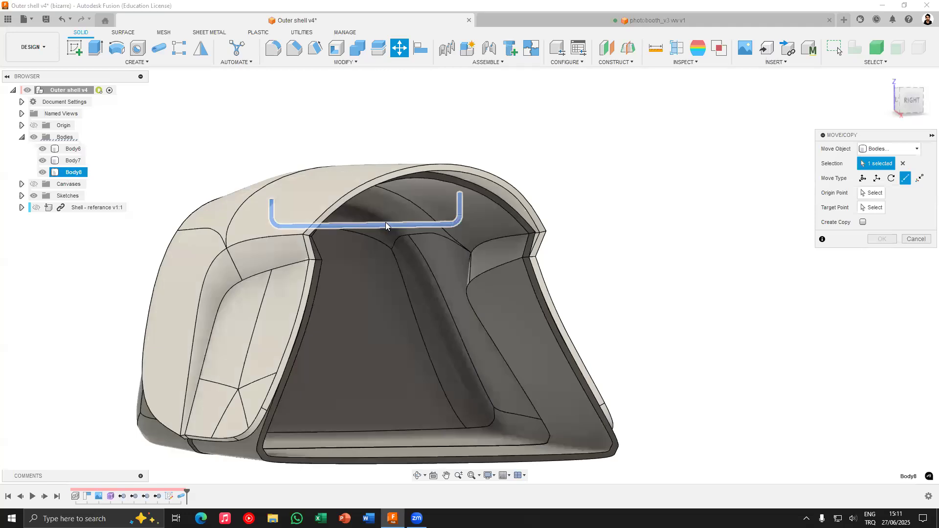
click(896, 103)
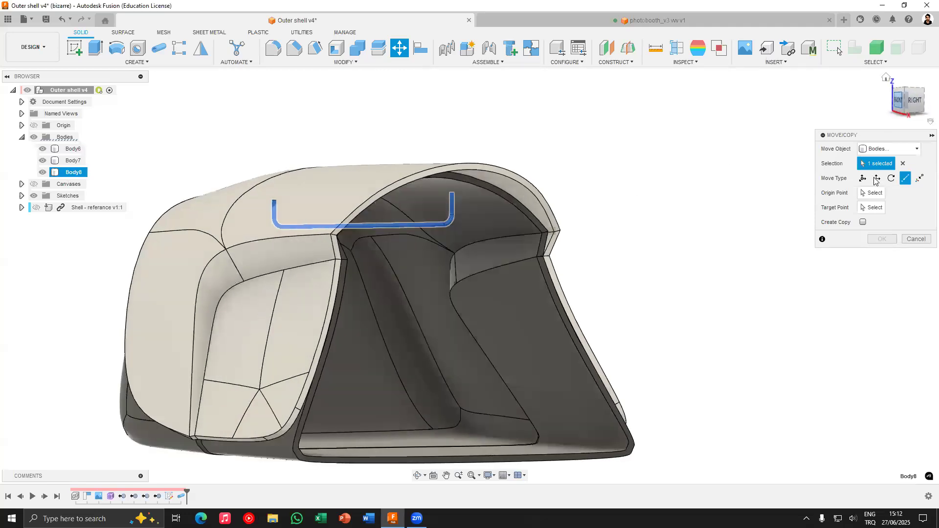
drag(628, 202, 630, 202)
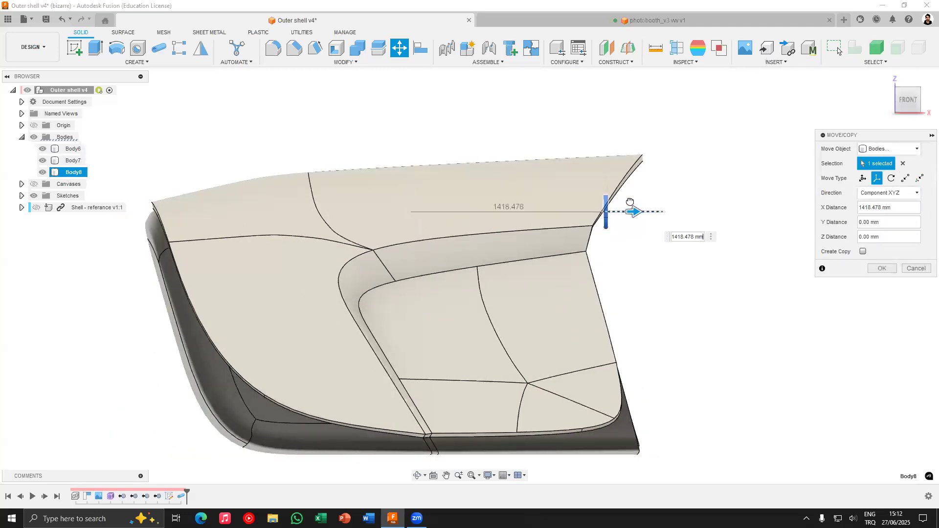
Raise the U-shaped pipe about 67 mm along Z toward the roof arch
scroll(704, 182, up, 4)
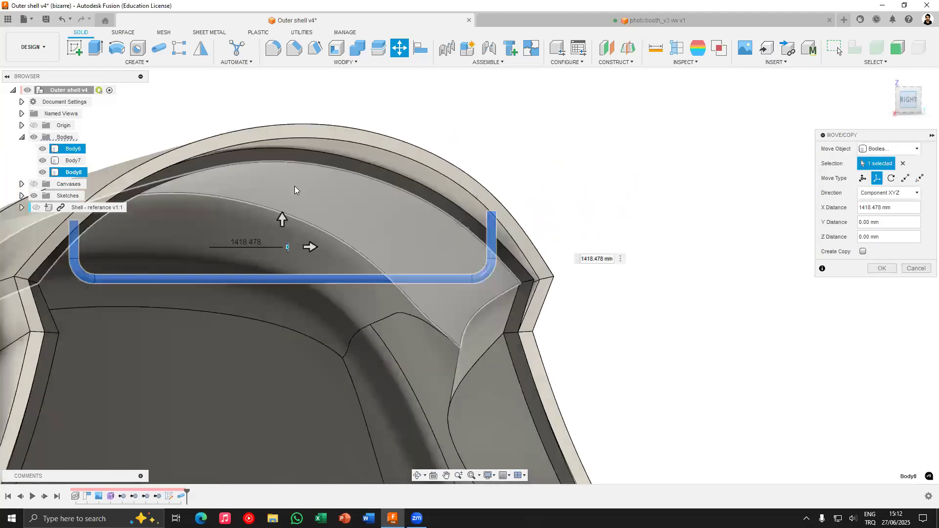
middle_drag(196, 197, 430, 184)
scroll(298, 211, up, 3)
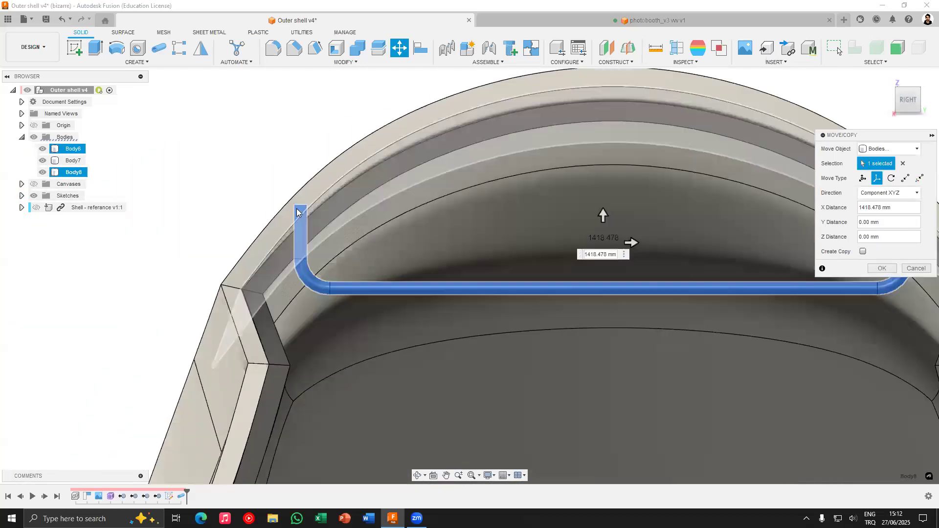
drag(638, 193, 638, 184)
scroll(621, 196, down, 2)
middle_drag(617, 198, 524, 221)
scroll(525, 221, down, 2)
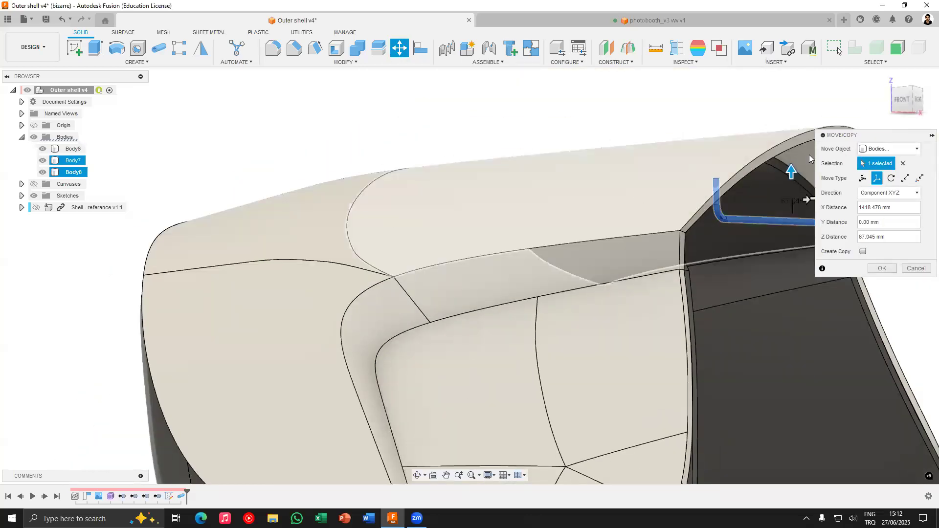
Pull the U-shaped pipe back from the opening to an X distance of about 1245 mm
middle_drag(770, 170, 616, 165)
click(902, 100)
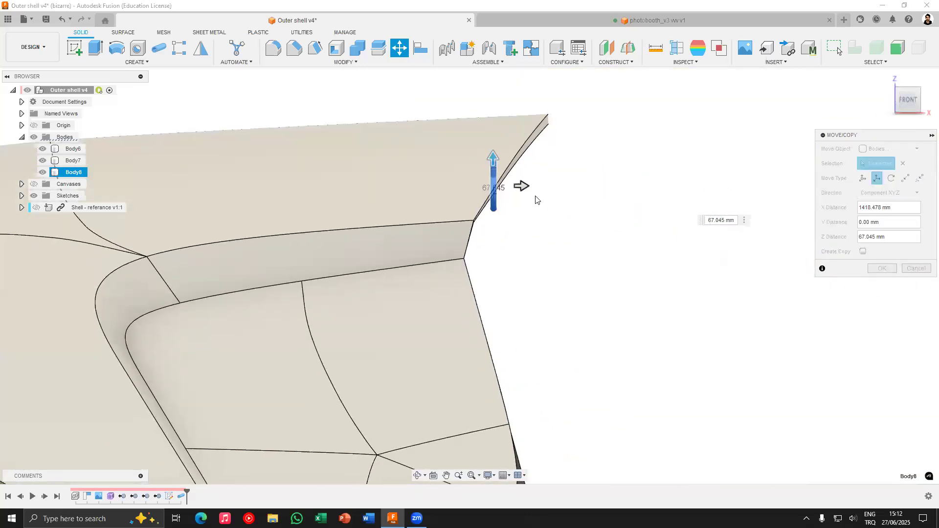
middle_drag(535, 197, 582, 175)
scroll(533, 200, down, 1)
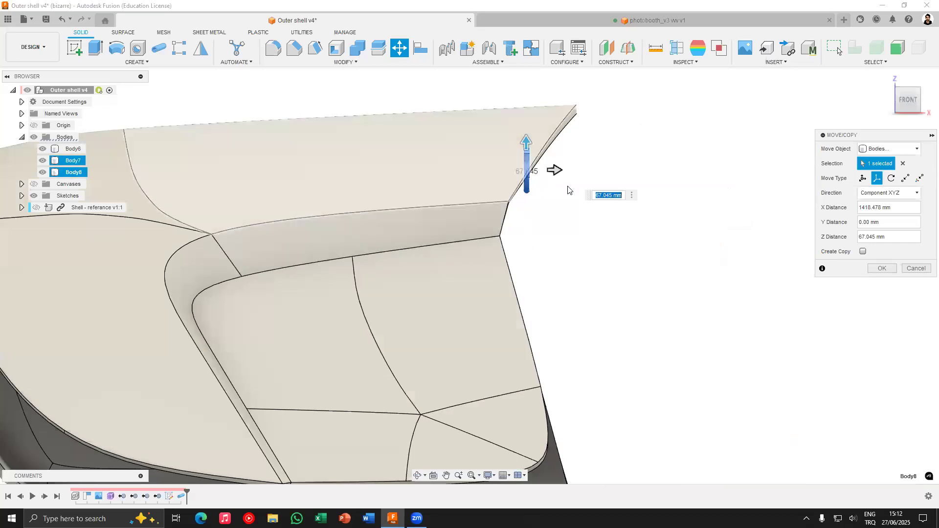
drag(542, 170, 531, 170)
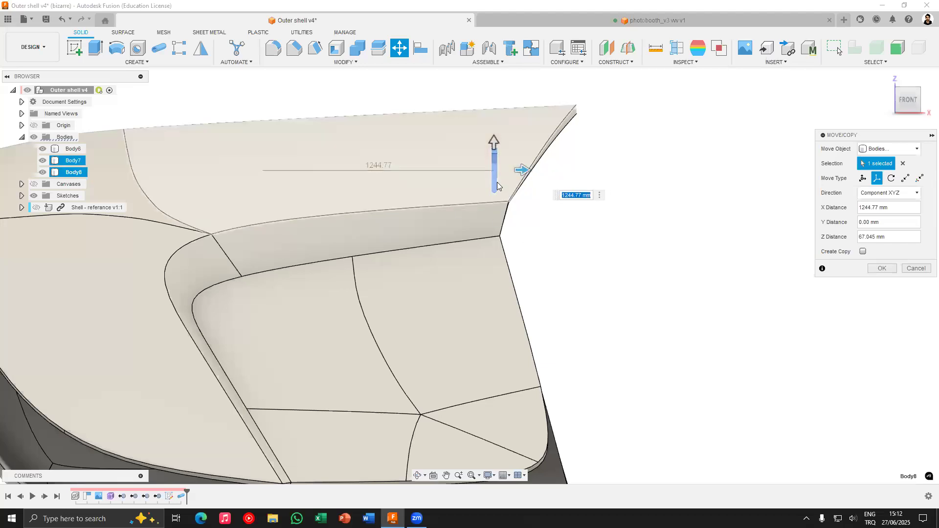
scroll(498, 180, up, 3)
click(576, 195)
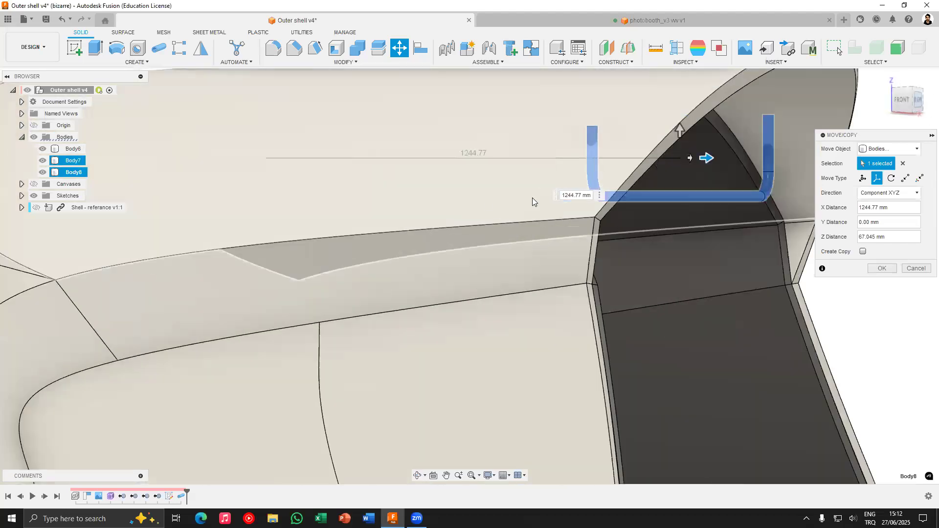
Lower the U-shaped pipe to a Z distance of about 7 mm and apply the move
scroll(419, 211, down, 3)
middle_drag(802, 166, 649, 180)
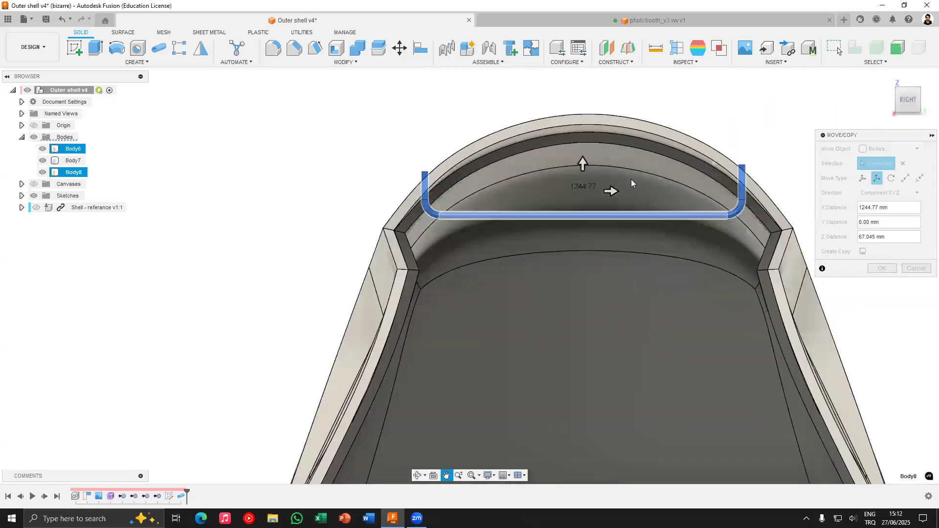
scroll(604, 177, up, 5)
drag(530, 196, 524, 241)
middle_drag(38, 239, 213, 209)
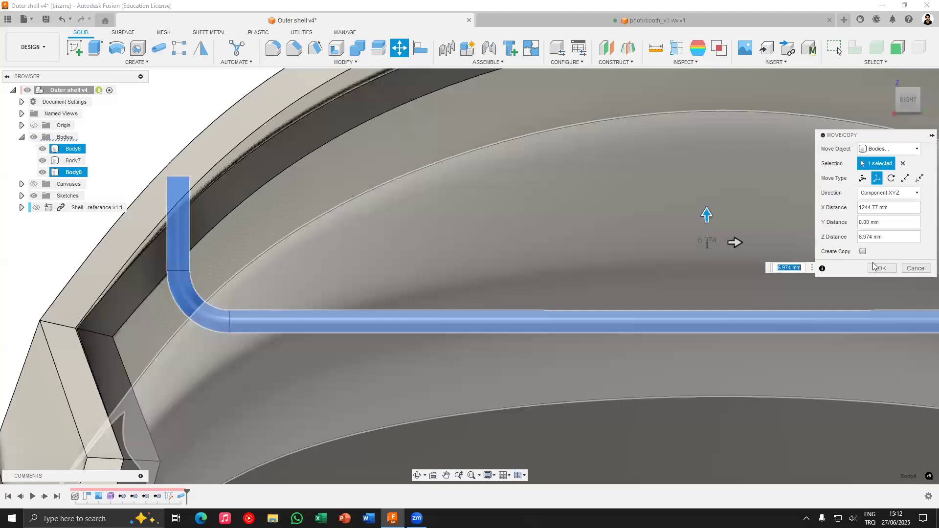
click(876, 268)
Examine how the U-shaped pipe sits under the roof arch from several angles
scroll(310, 198, down, 5)
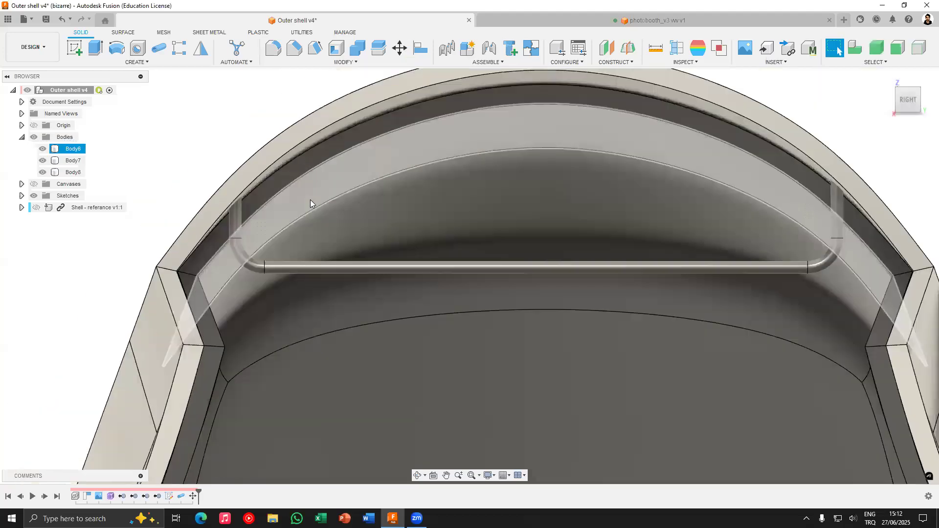
shift+middle_drag(312, 216, 493, 184)
scroll(493, 185, down, 4)
scroll(313, 191, up, 4)
shift+middle_drag(313, 190, 345, 187)
scroll(345, 187, down, 3)
middle_drag(352, 189, 553, 203)
middle_drag(553, 202, 684, 200)
scroll(683, 201, down, 3)
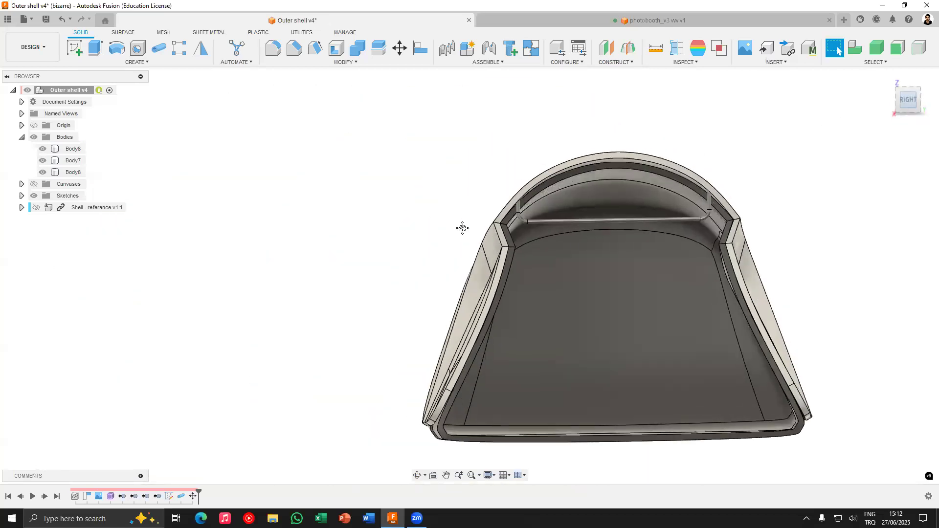
middle_drag(554, 226, 465, 219)
scroll(461, 218, up, 5)
scroll(377, 198, down, 6)
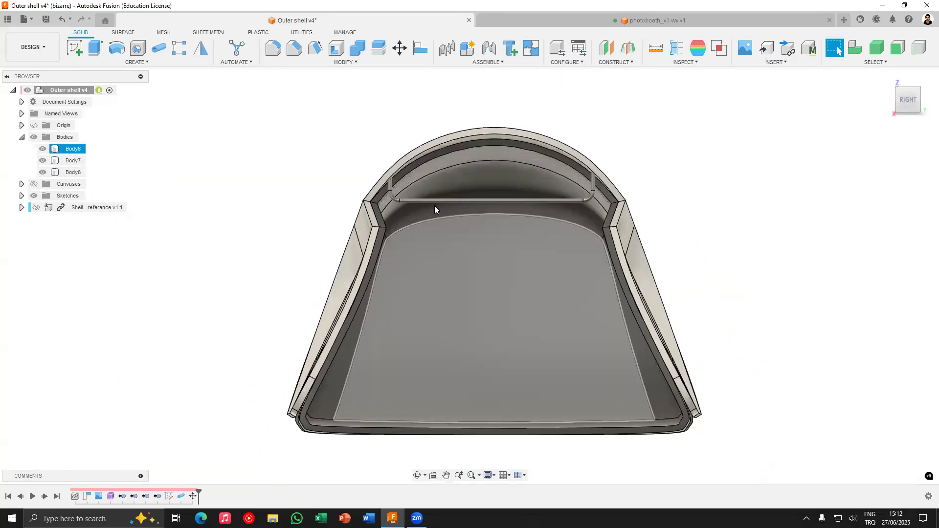
Sketch a circle about 60 mm in diameter centred on the origin of the XZ plane, and finish the sketch
shift+middle_drag(378, 199, 224, 175)
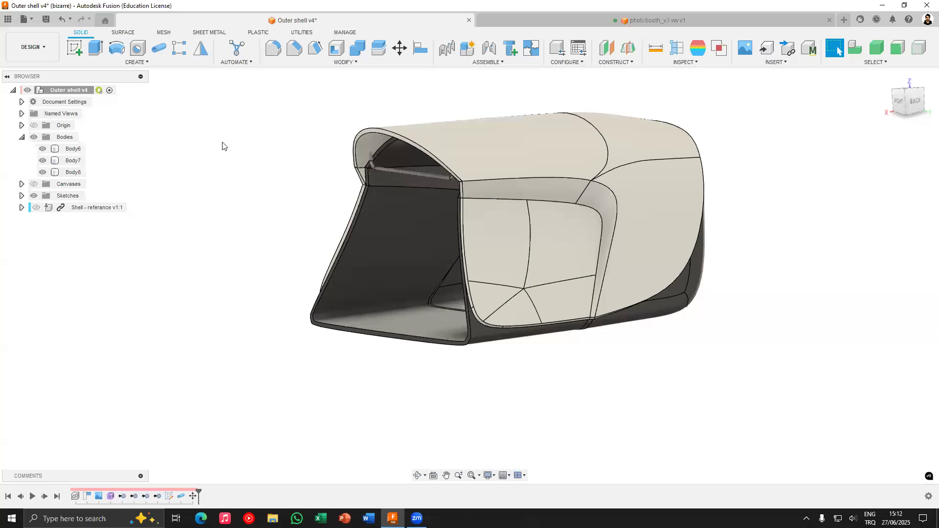
click(73, 49)
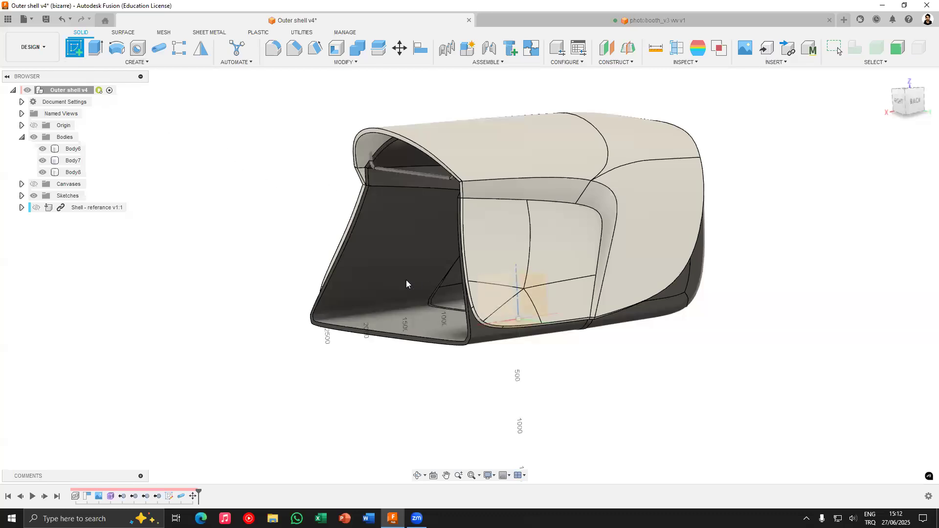
click(503, 291)
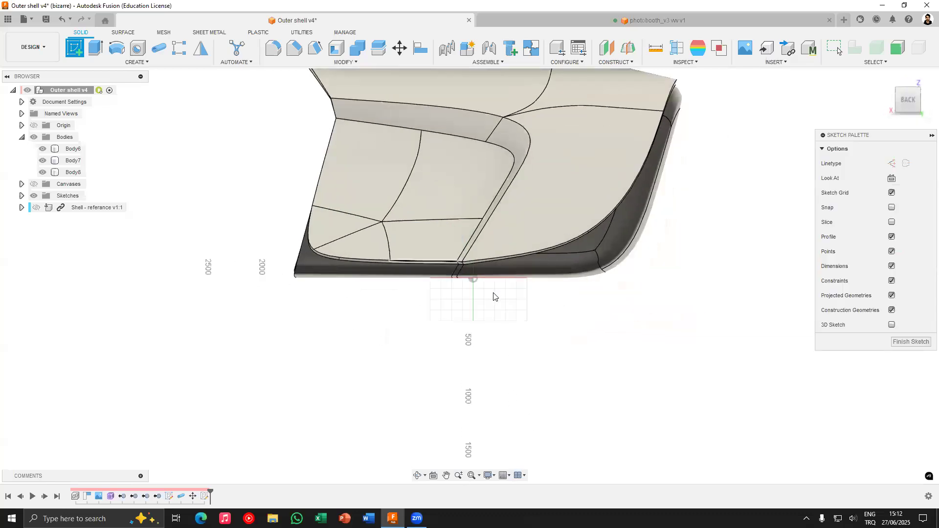
scroll(493, 295, up, 5)
key(c)
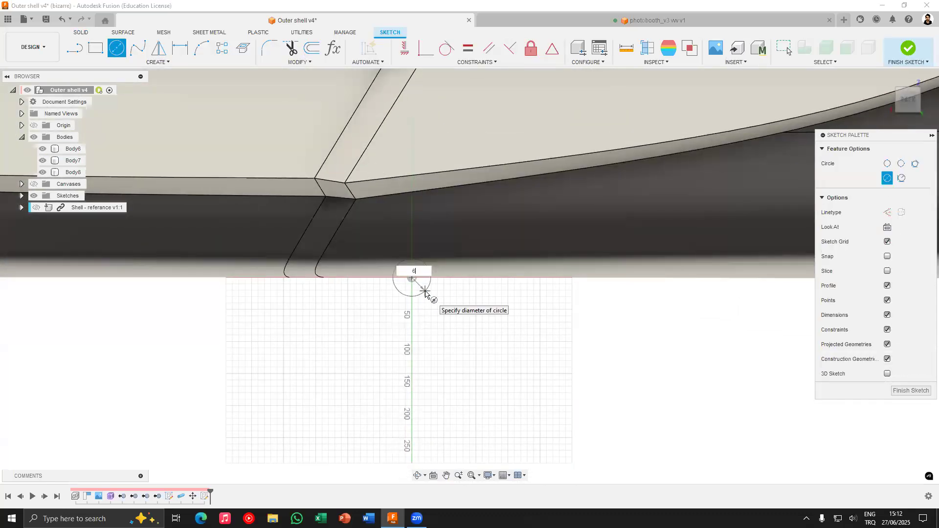
key(Return)
key(Escape)
click(908, 50)
middle_drag(309, 225, 295, 219)
Create a circular pipe with a 20 mm section along the small circle as a new body
click(159, 48)
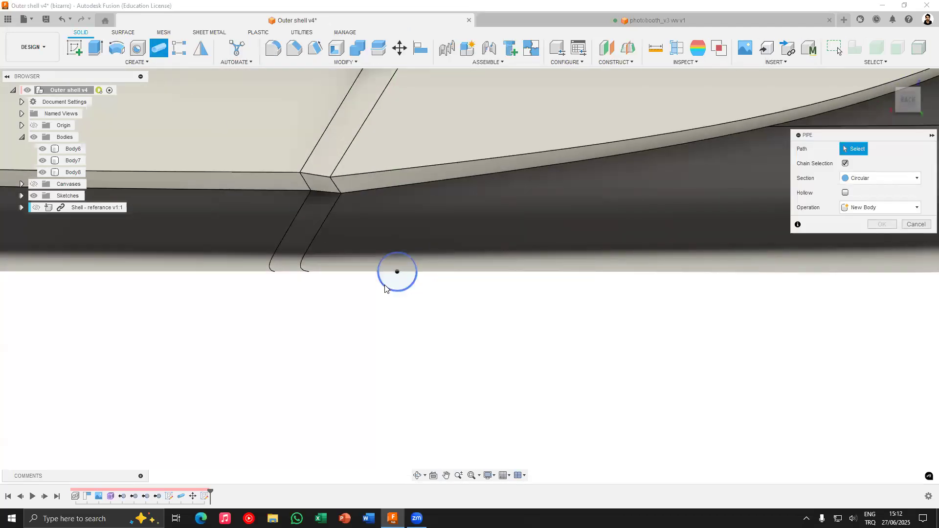
click(413, 271)
scroll(391, 309, up, 3)
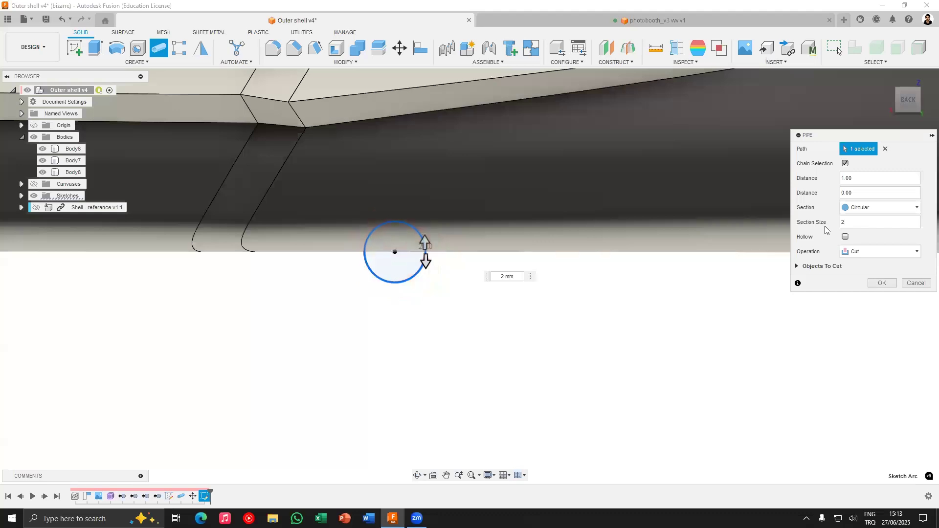
text(0)
click(883, 257)
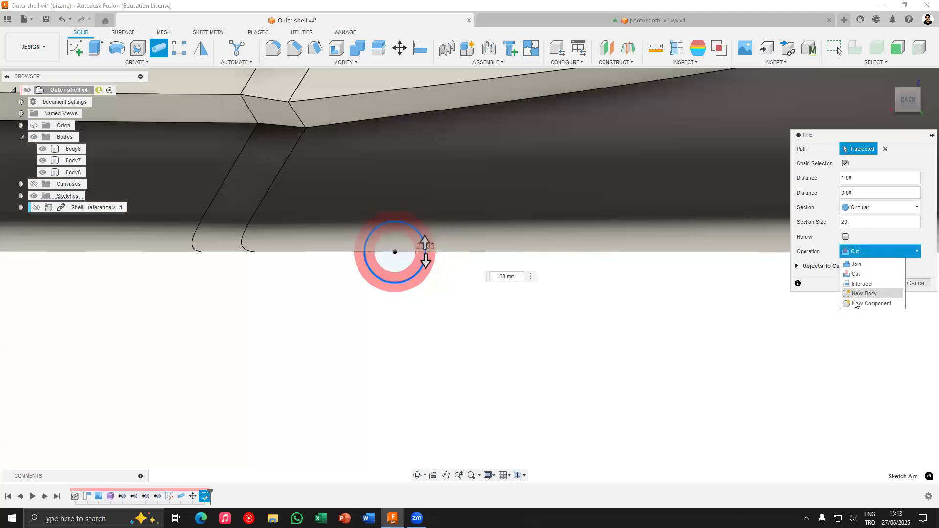
click(857, 302)
click(864, 253)
click(860, 295)
drag(859, 227, 835, 229)
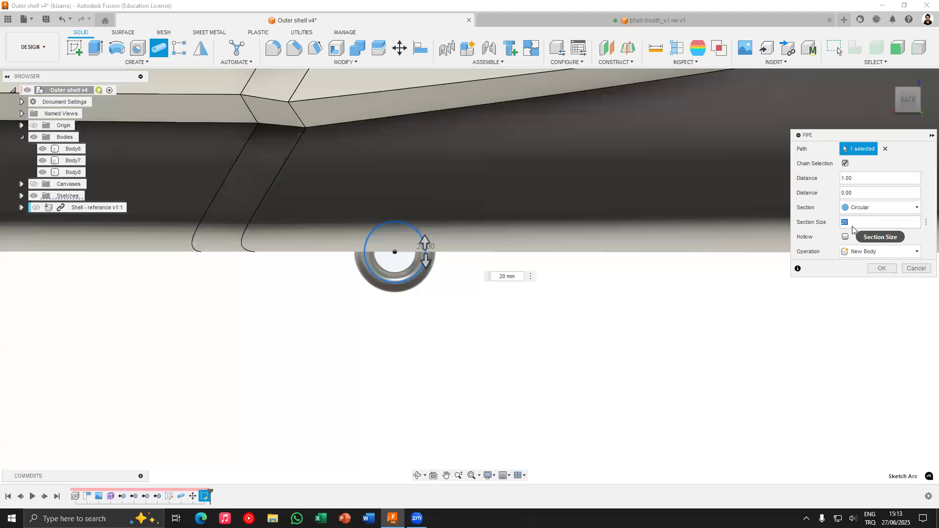
key(Return)
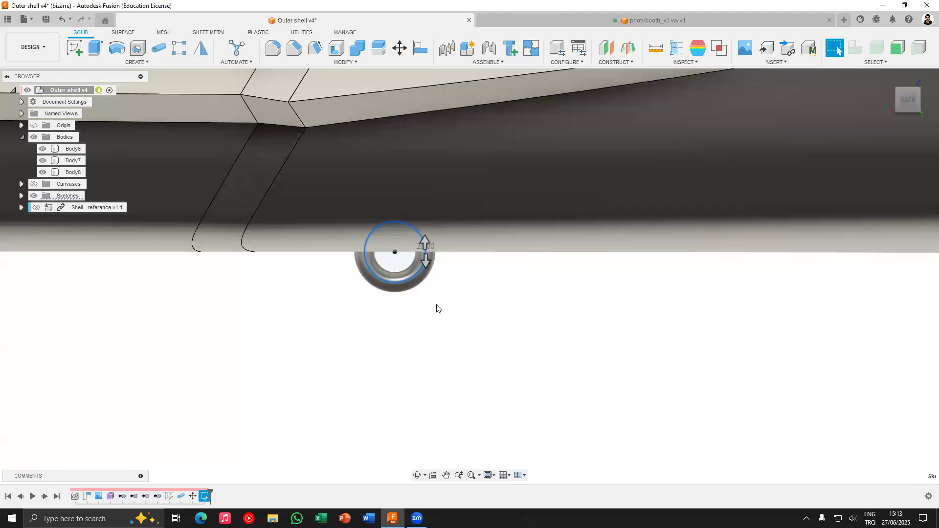
Edit the ring-shaped pipe feature to reduce its section size to 10 mm
double_click(210, 496)
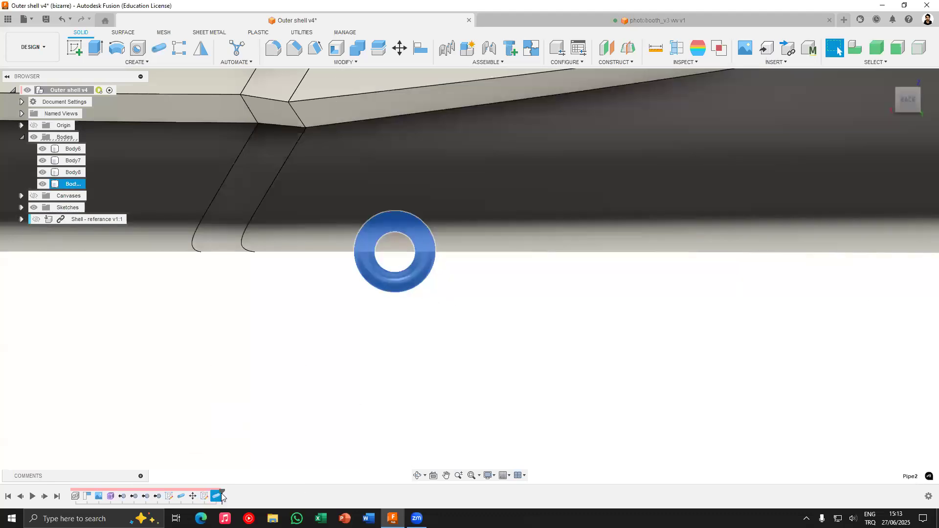
drag(859, 224, 816, 224)
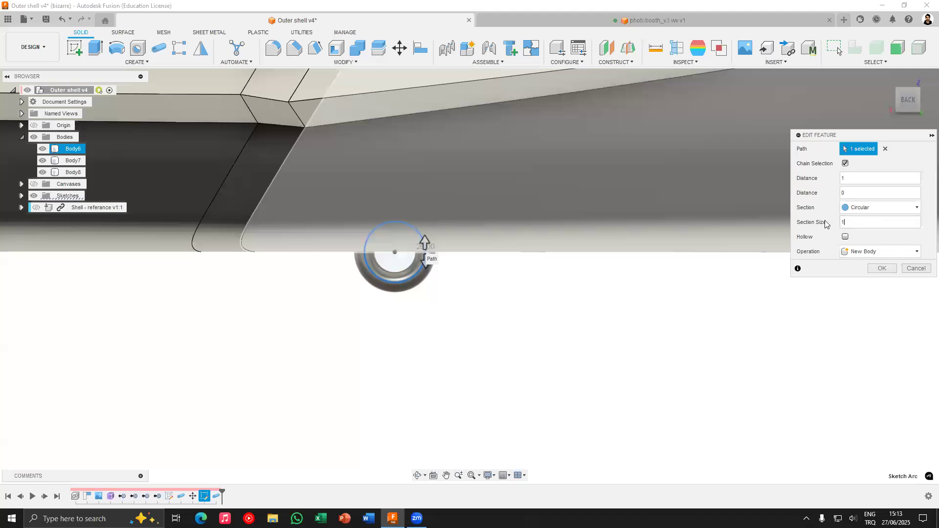
key(Return)
scroll(480, 298, down, 2)
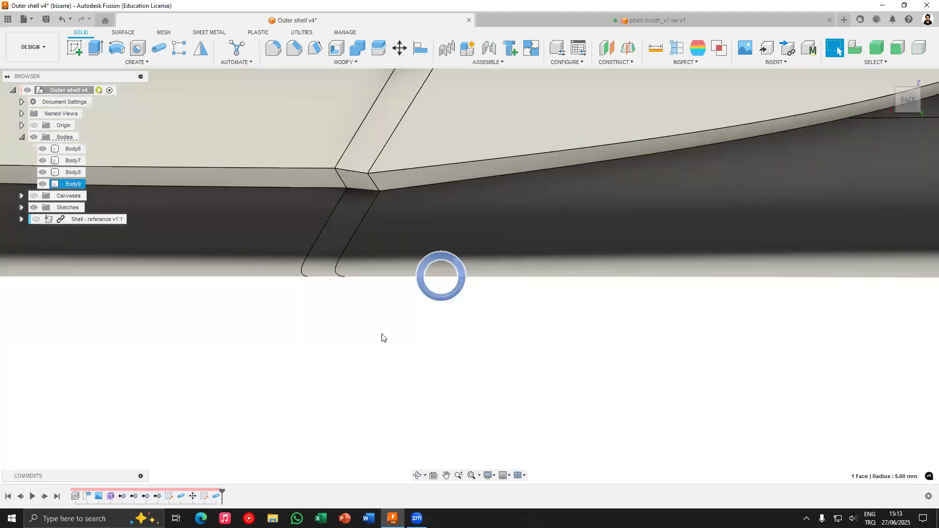
Move the ring body from the origin to near the hanging rail, about 1264 mm in X and 1637 mm in Z
click(399, 47)
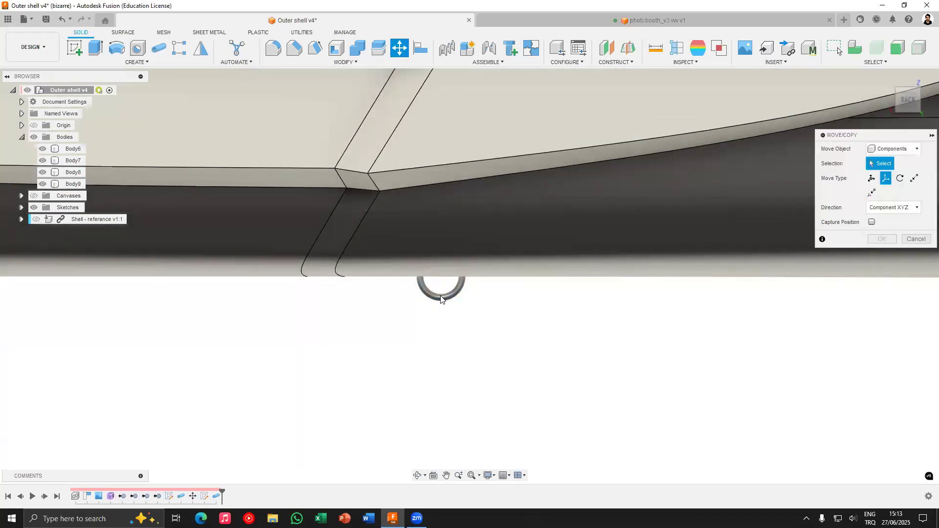
click(892, 149)
click(885, 174)
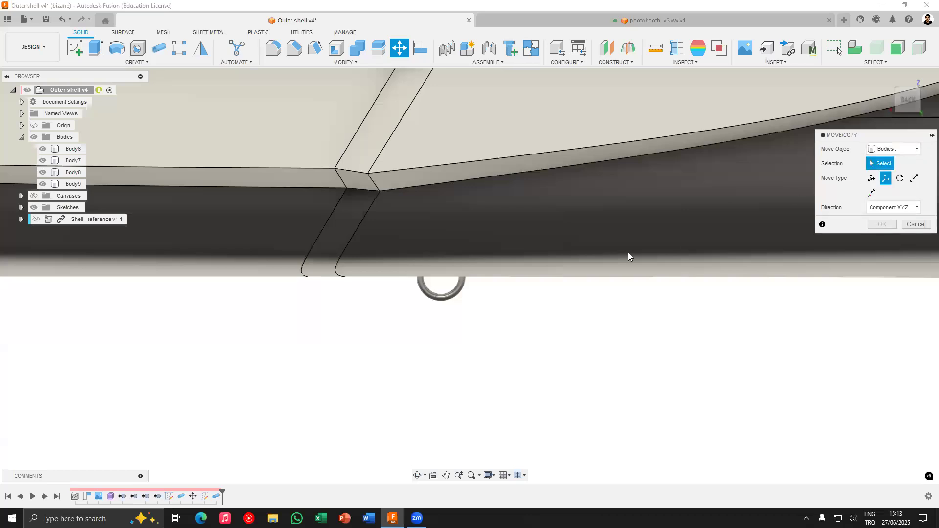
click(440, 297)
scroll(541, 354, down, 5)
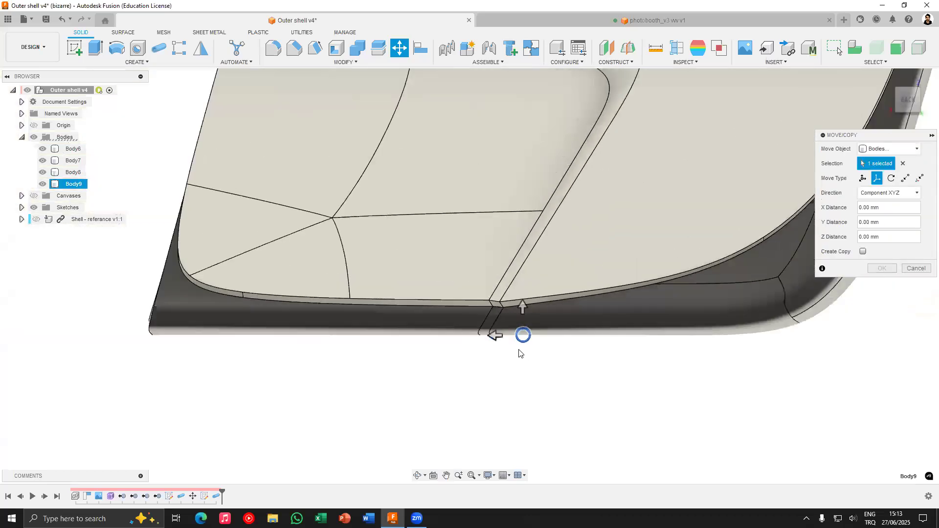
drag(297, 86, 532, 311)
scroll(300, 88, up, 8)
scroll(604, 318, down, 8)
scroll(435, 304, up, 3)
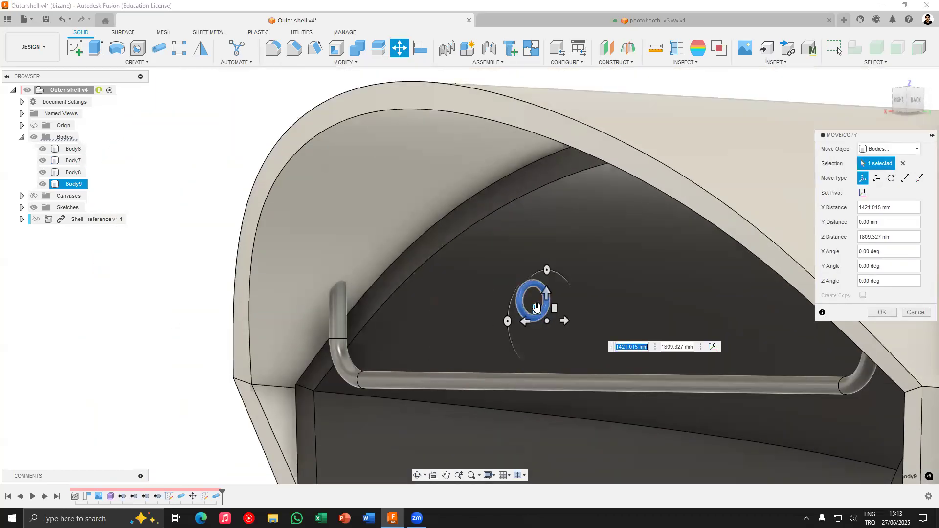
drag(344, 384, 352, 387)
shift+middle_drag(352, 387, 828, 215)
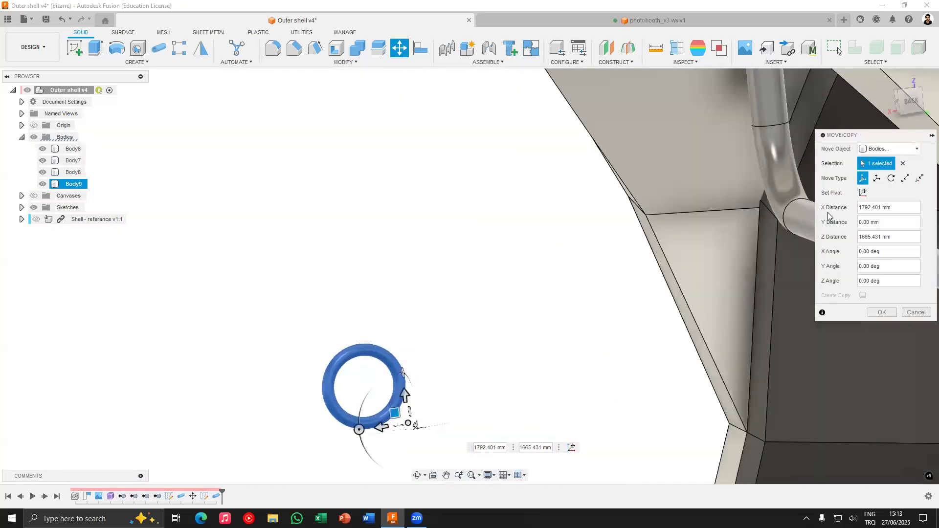
click(900, 103)
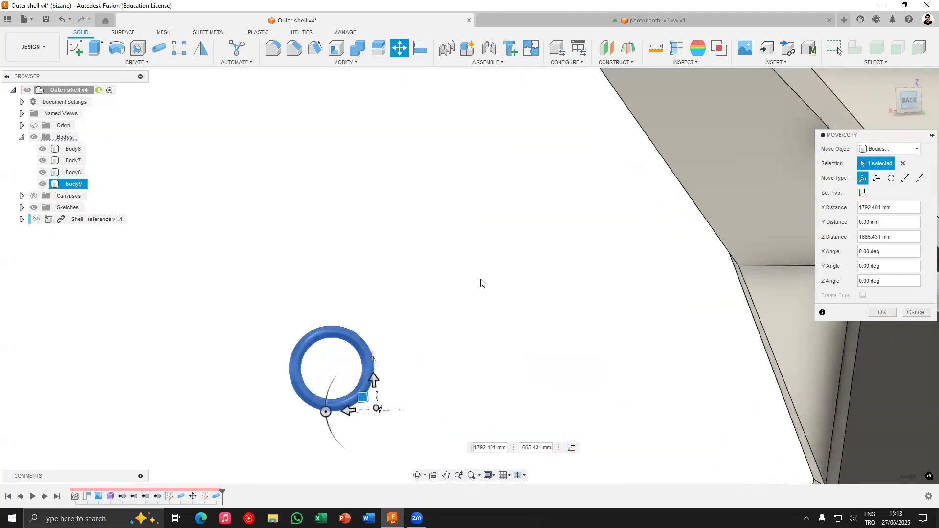
drag(441, 377, 503, 367)
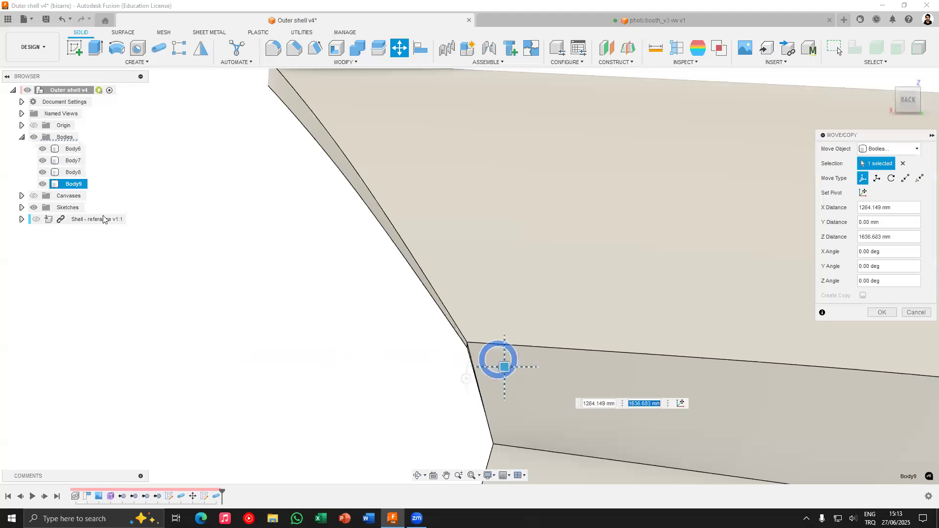
Hide the shell bodies Body6 and Body7, and hang the ring around the rail at about 1245 mm in X and 1652 mm in Z
click(43, 172)
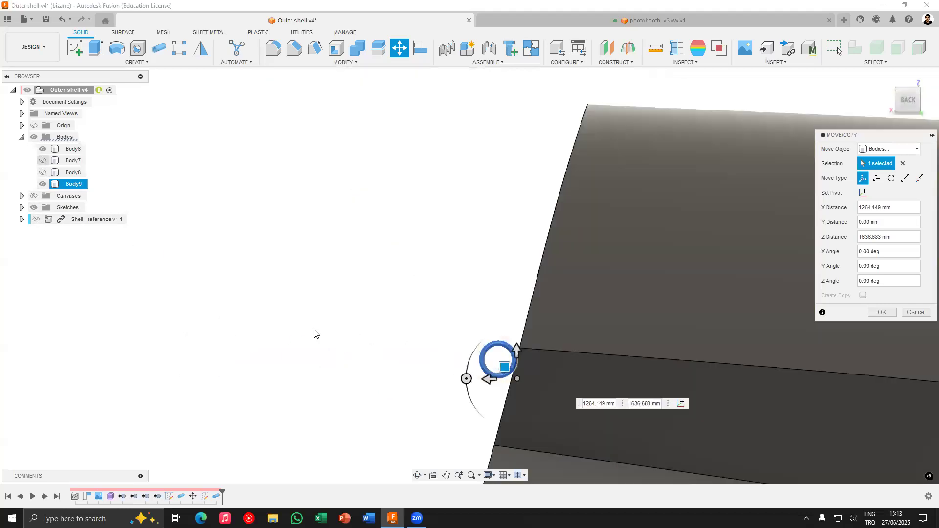
click(43, 160)
click(42, 149)
scroll(386, 294, up, 3)
drag(391, 271, 413, 251)
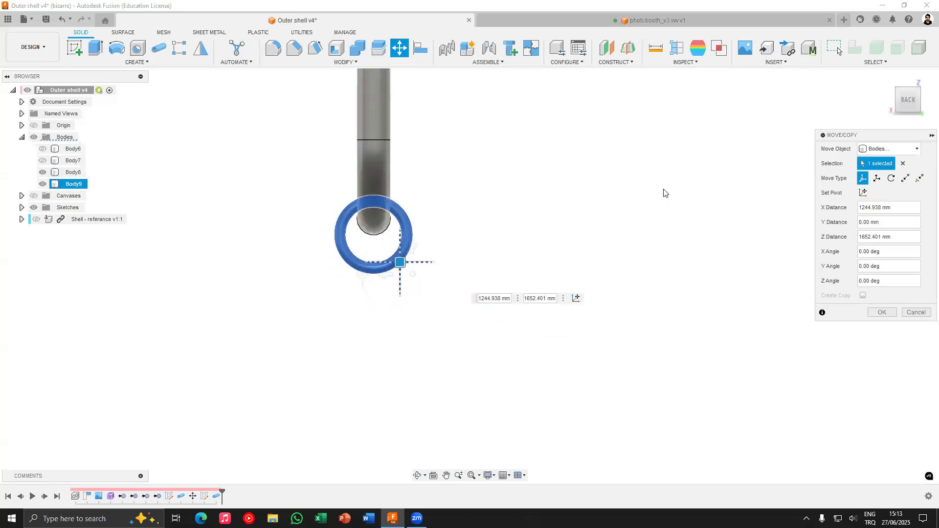
Slide the ring about -666 mm in Y to the bend at the start of the rail's straight section, and finish the move
click(890, 99)
scroll(671, 262, down, 3)
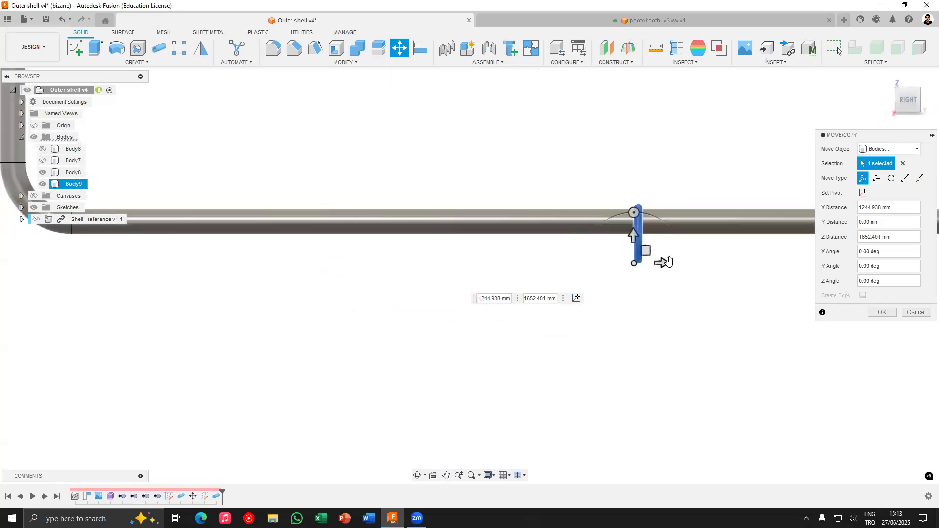
drag(675, 262, 326, 267)
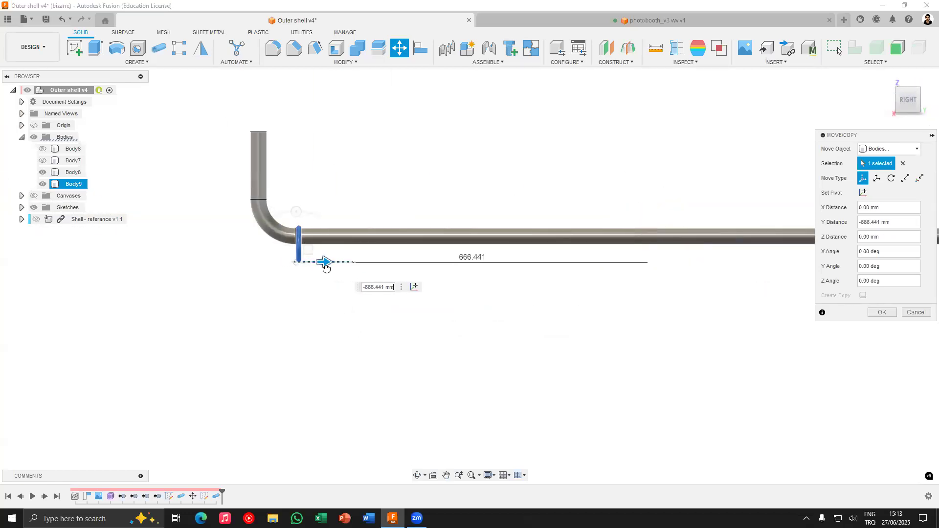
click(885, 313)
Set up a rectangular pattern of the ring body in the Y direction along the rail, with an extent of about 204 mm
scroll(325, 340, down, 3)
middle_drag(325, 339, 291, 343)
scroll(291, 343, up, 3)
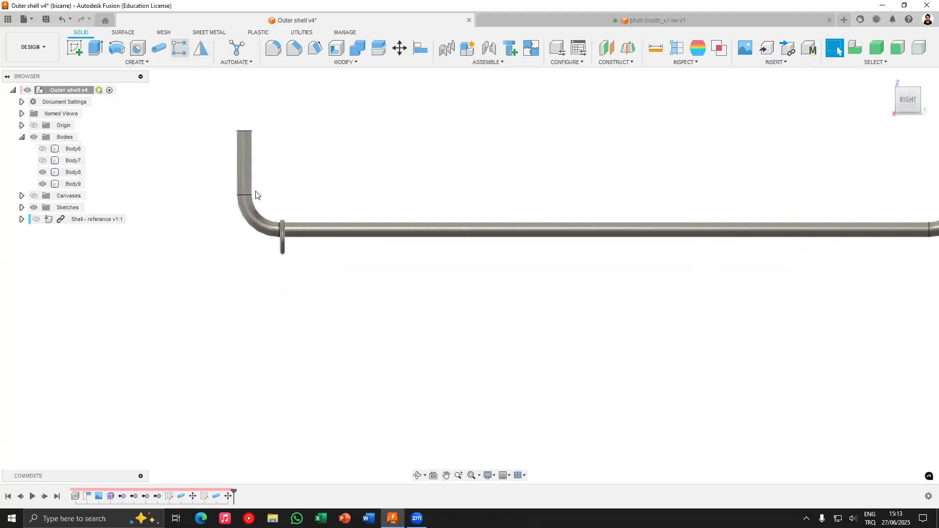
click(179, 48)
shift+middle_drag(315, 280, 321, 260)
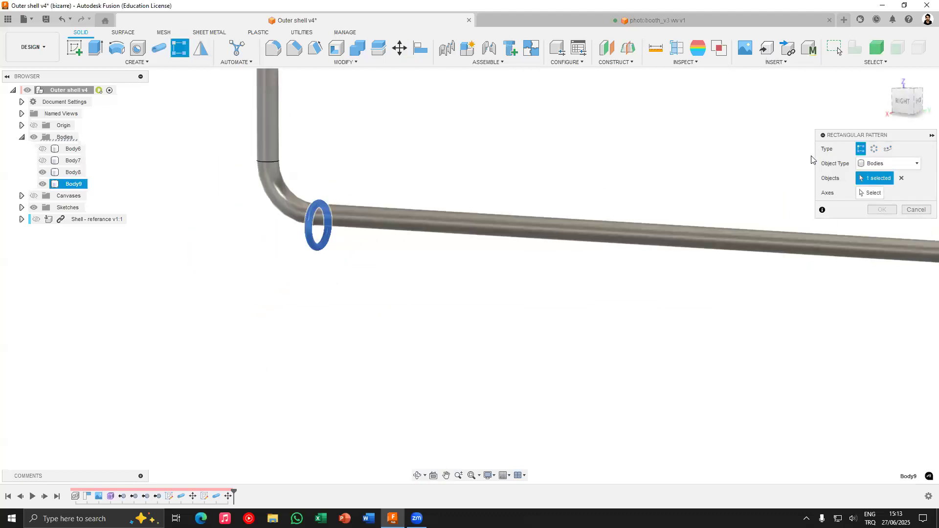
click(871, 193)
scroll(512, 245, down, 5)
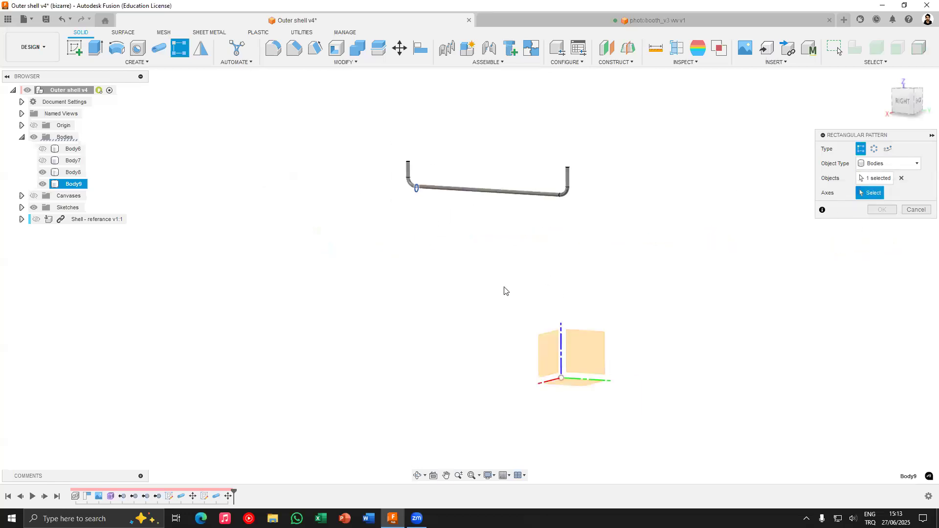
click(582, 340)
middle_drag(613, 153, 698, 257)
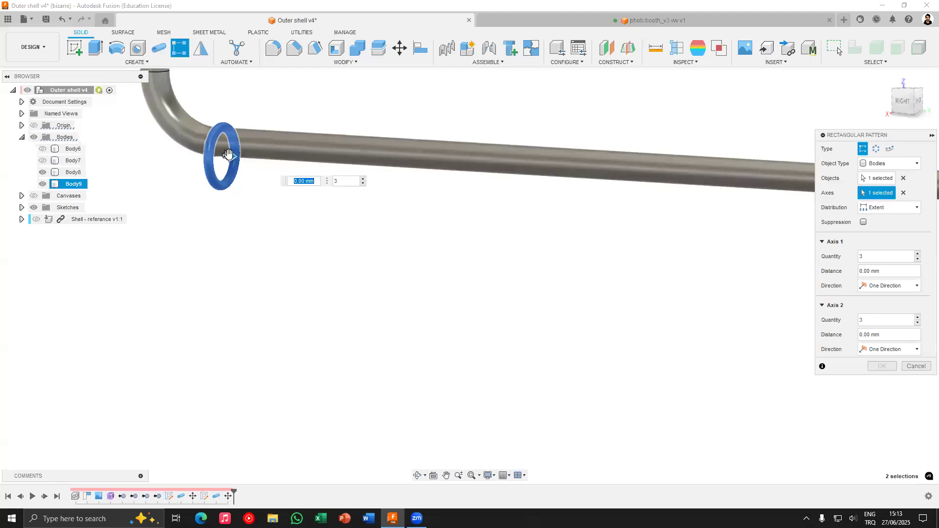
drag(232, 157, 408, 168)
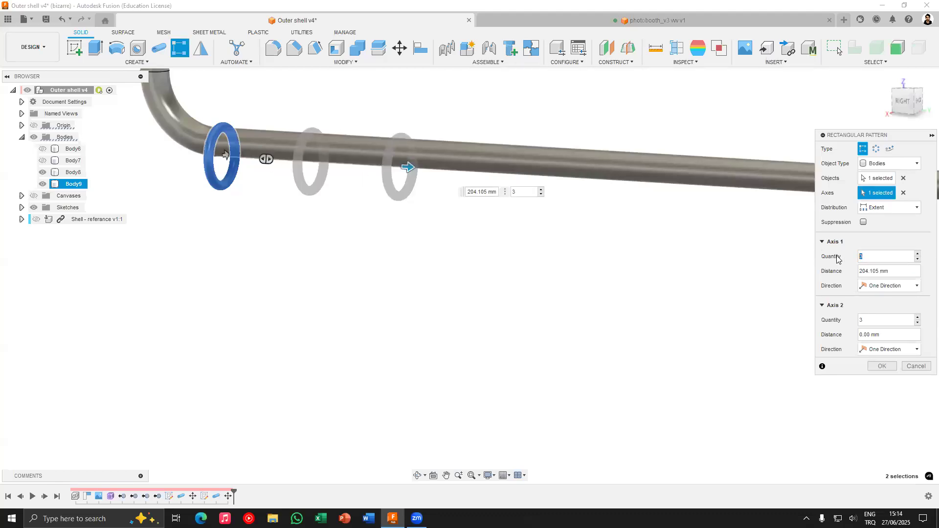
Create the ring pattern with 10 instances over about 242 mm along the rail and a quantity of 1 on the second axis
scroll(408, 205, down, 3)
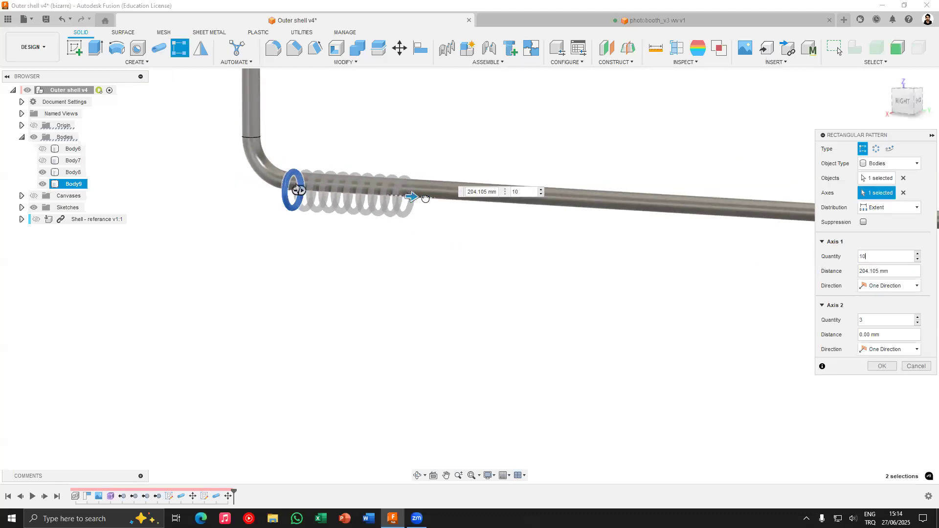
drag(425, 198, 443, 198)
scroll(360, 262, down, 2)
scroll(360, 262, up, 1)
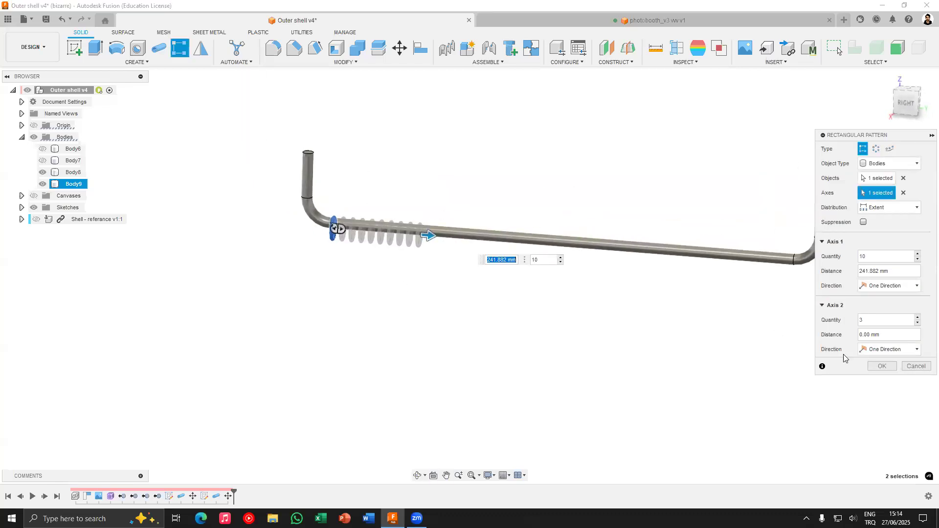
click(876, 366)
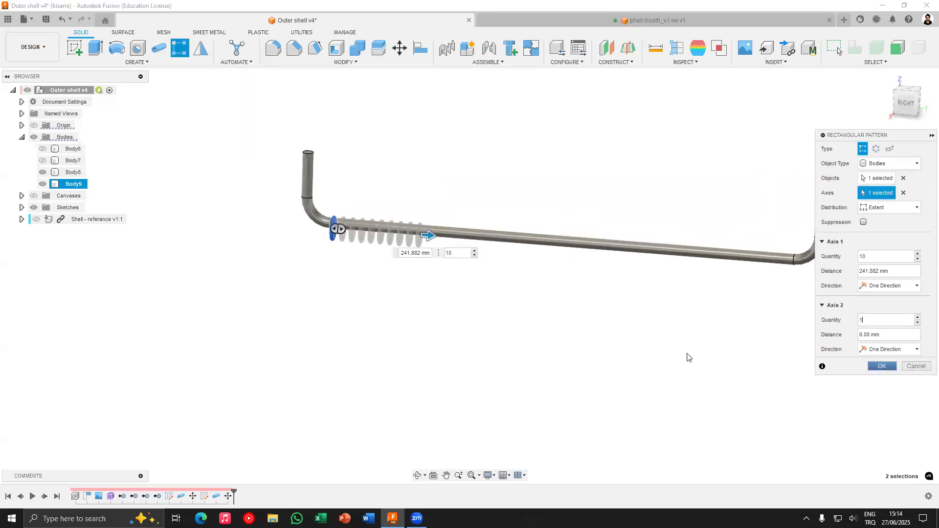
Tilt the fifth ring from the rail's bend by setting its Y angle to about -10.6 degrees
scroll(392, 310, down, 3)
shift+middle_drag(392, 310, 387, 243)
scroll(410, 283, up, 4)
scroll(365, 300, up, 5)
key(m)
scroll(359, 303, down, 1)
click(386, 243)
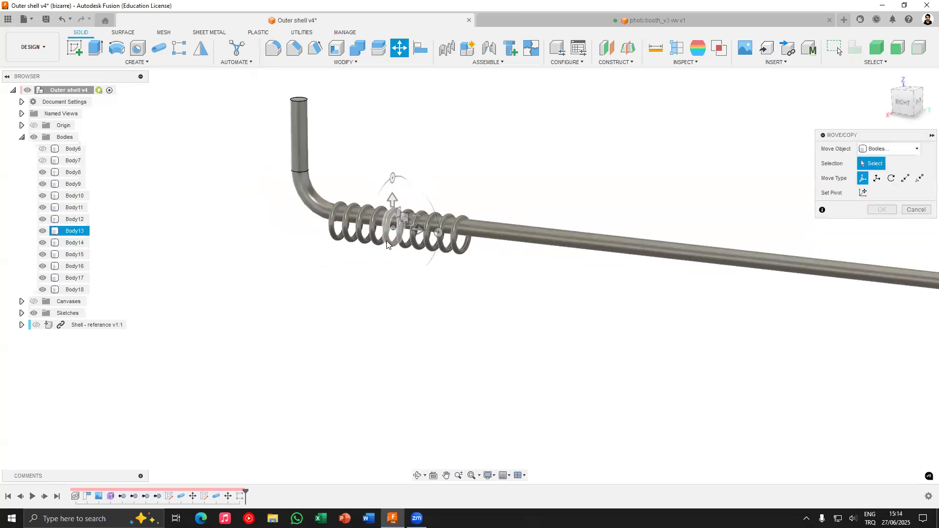
shift+middle_drag(386, 287, 420, 469)
scroll(402, 260, up, 4)
scroll(409, 293, down, 2)
scroll(406, 283, up, 5)
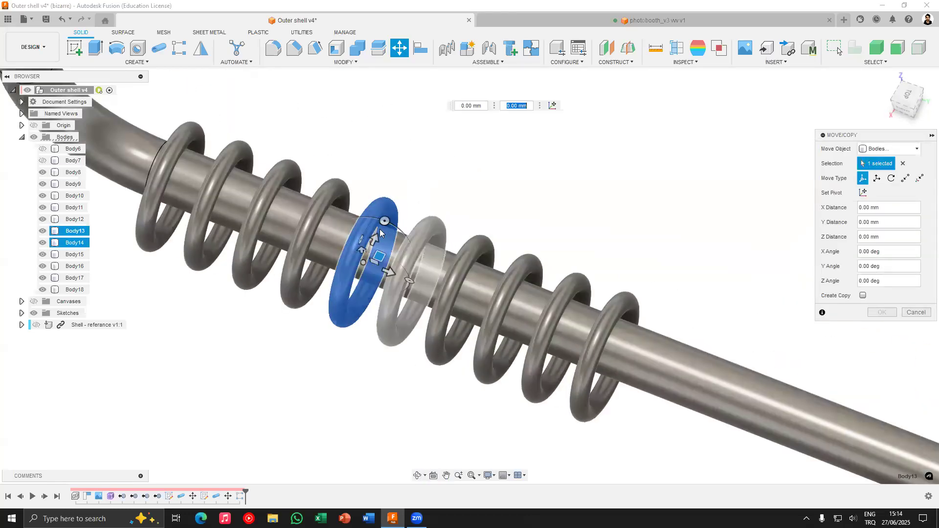
drag(396, 221, 439, 239)
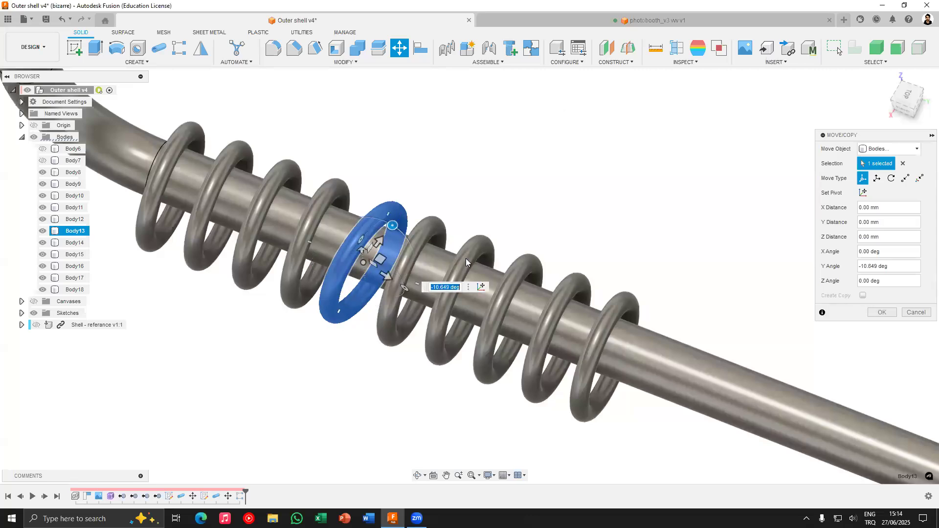
key(Return)
Repeat the Move/Copy command
right_click(424, 184)
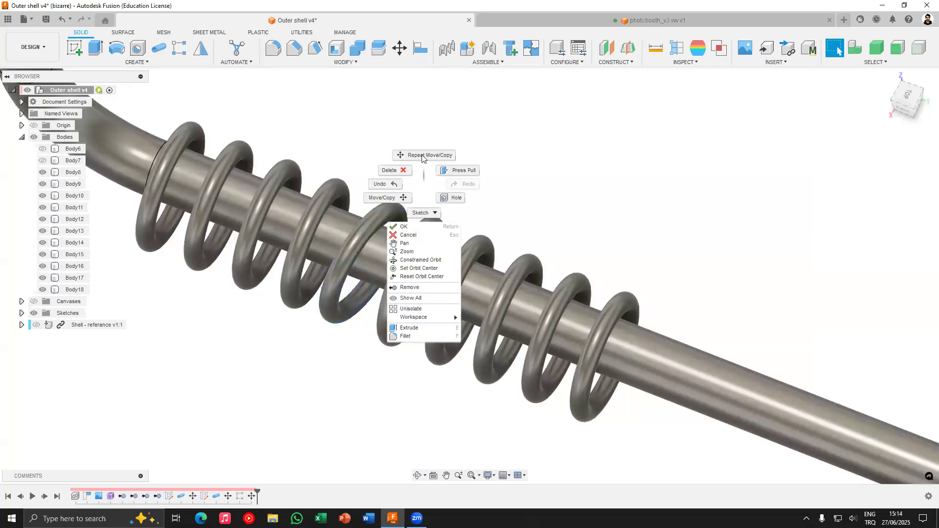
Rotate the third curtain ring about -9.2 degrees around the Y axis with Move/Copy
click(424, 156)
click(278, 213)
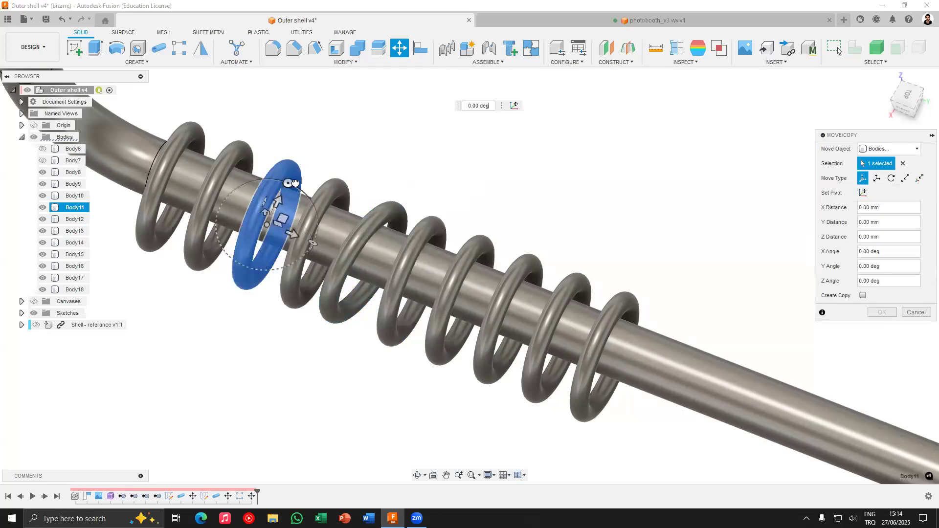
drag(294, 183, 503, 276)
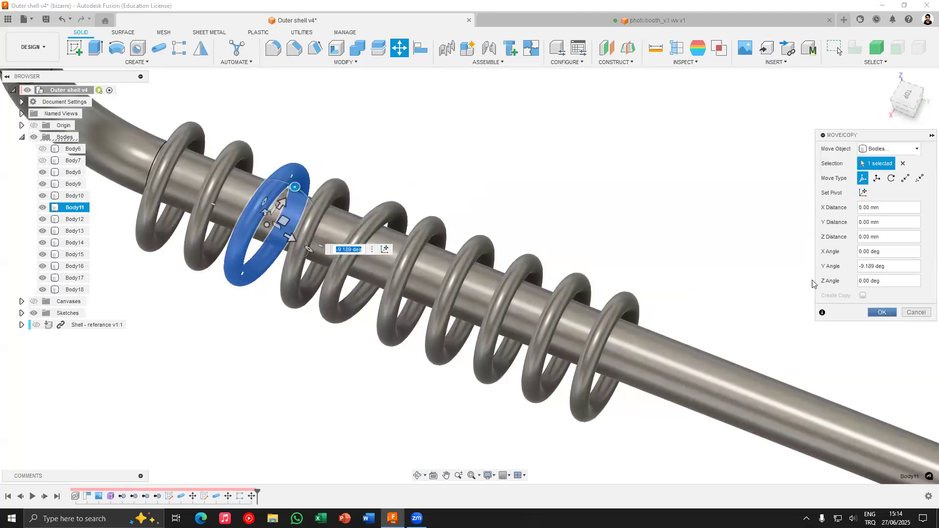
click(882, 313)
Tilt the eighth ring and the last ring at the inner end of the row slightly with Move/Copy
click(508, 329)
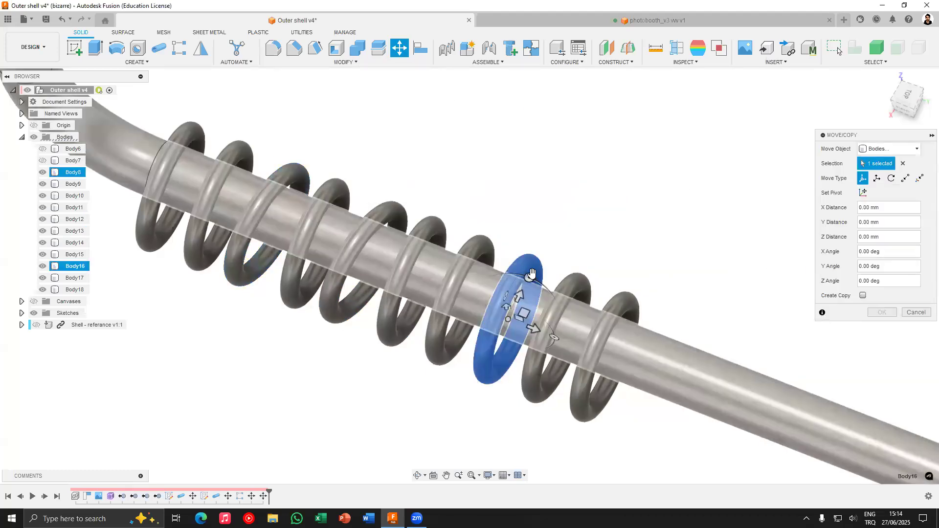
drag(530, 278, 512, 275)
key(Return)
key(m)
click(606, 370)
drag(626, 316, 605, 312)
key(Return)
Show the hidden shell bodies Body6 and Body7 around the curtain rod
scroll(619, 226, down, 4)
middle_drag(599, 228, 470, 246)
scroll(494, 280, down, 3)
middle_drag(495, 280, 321, 246)
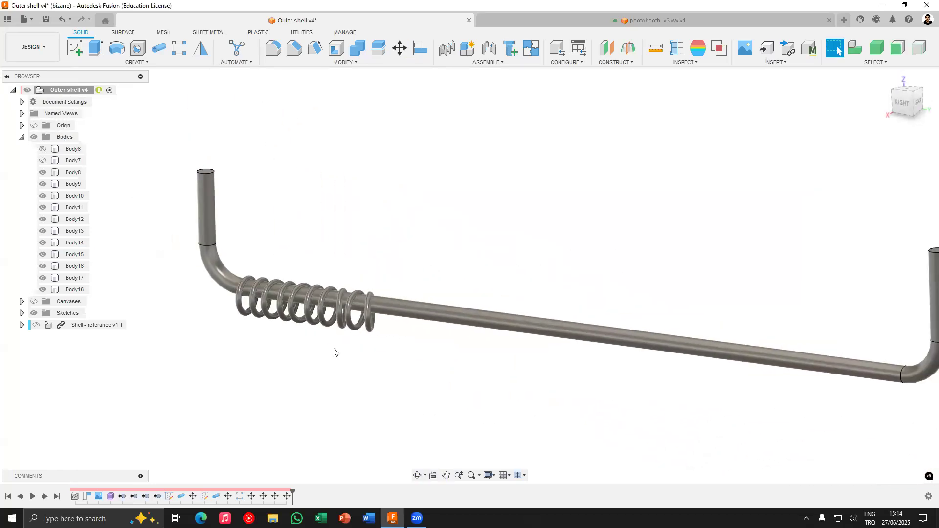
middle_drag(223, 319, 231, 206)
scroll(239, 287, down, 3)
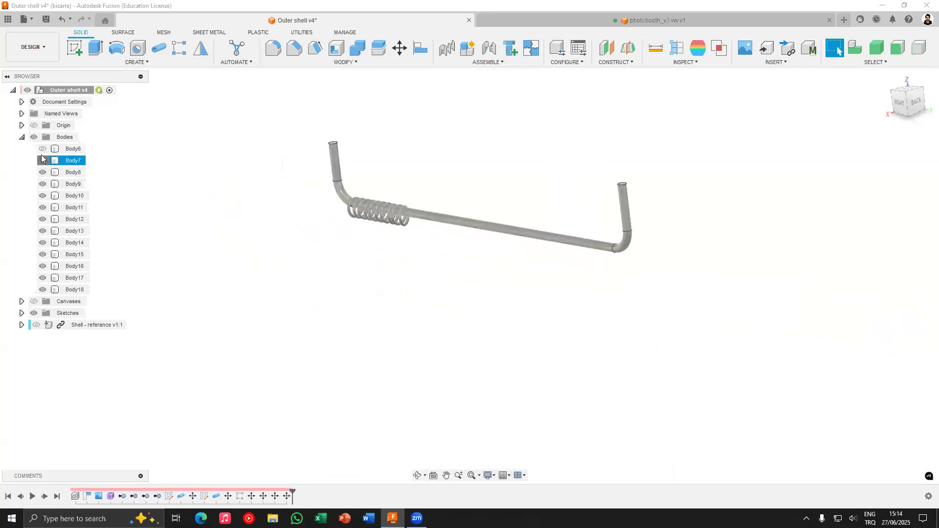
click(43, 160)
click(43, 149)
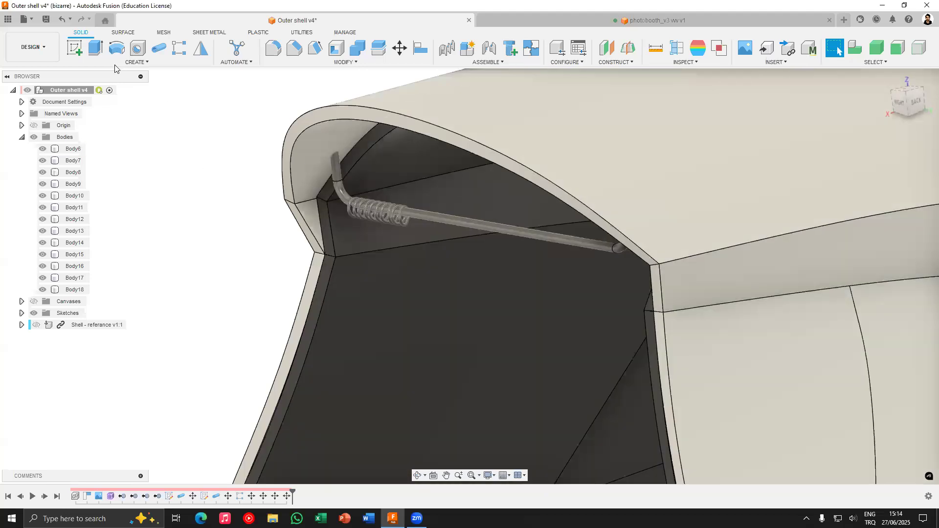
Start a new form and draw a centre-based plane about 229 mm by 1457 mm on the YZ plane, below the curtain rings
click(136, 63)
click(81, 92)
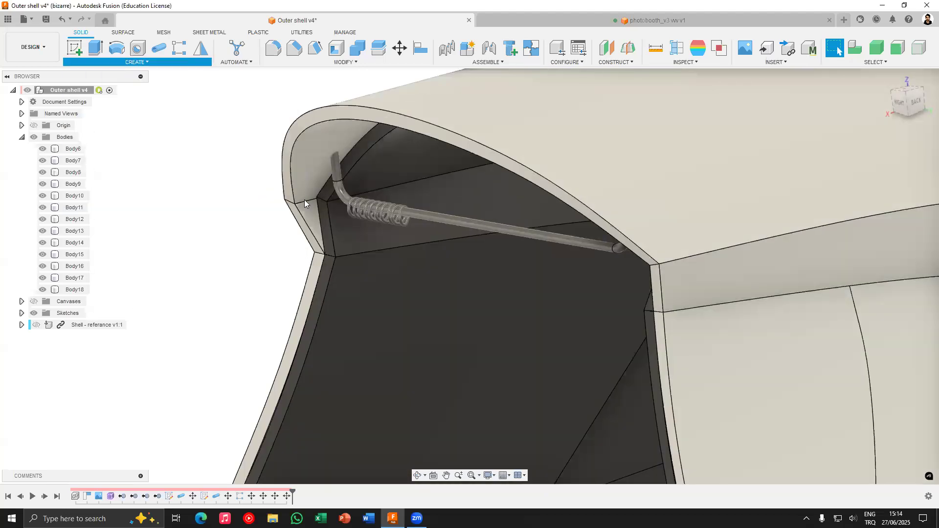
shift+middle_drag(348, 213, 92, 83)
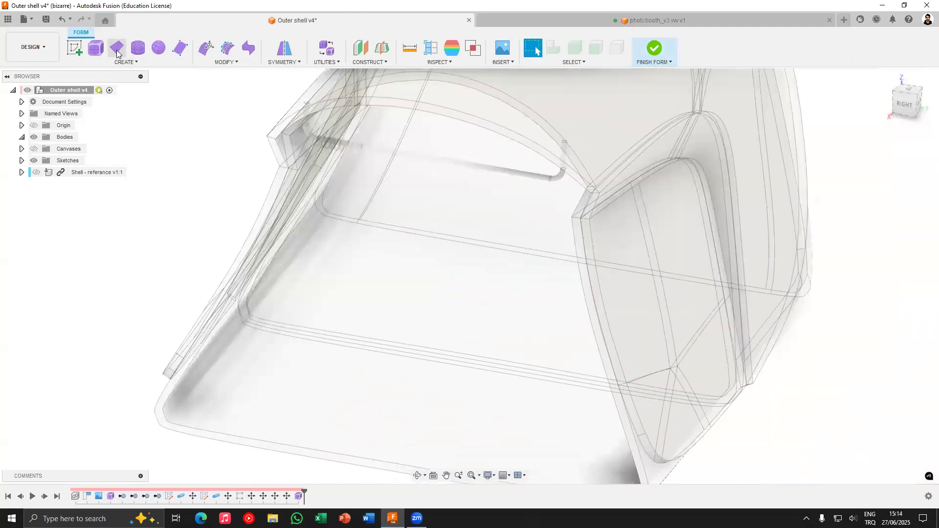
click(117, 49)
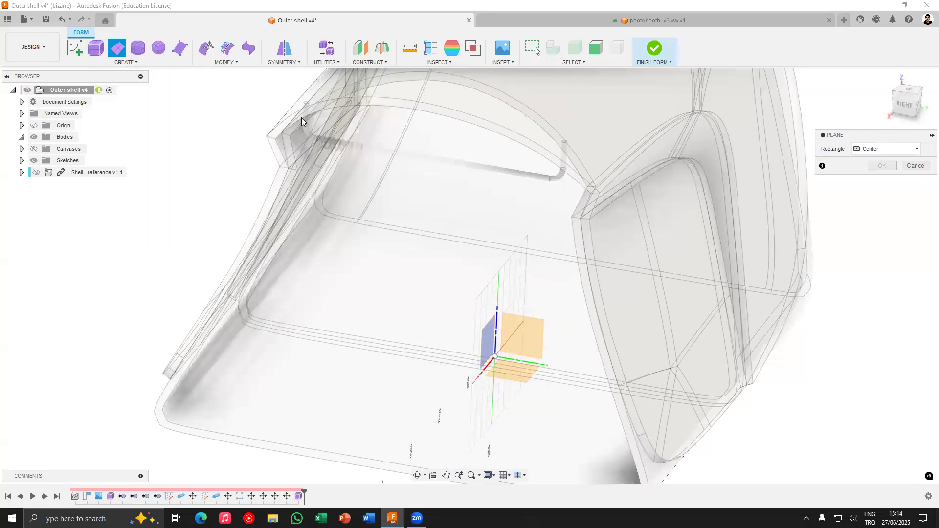
click(518, 335)
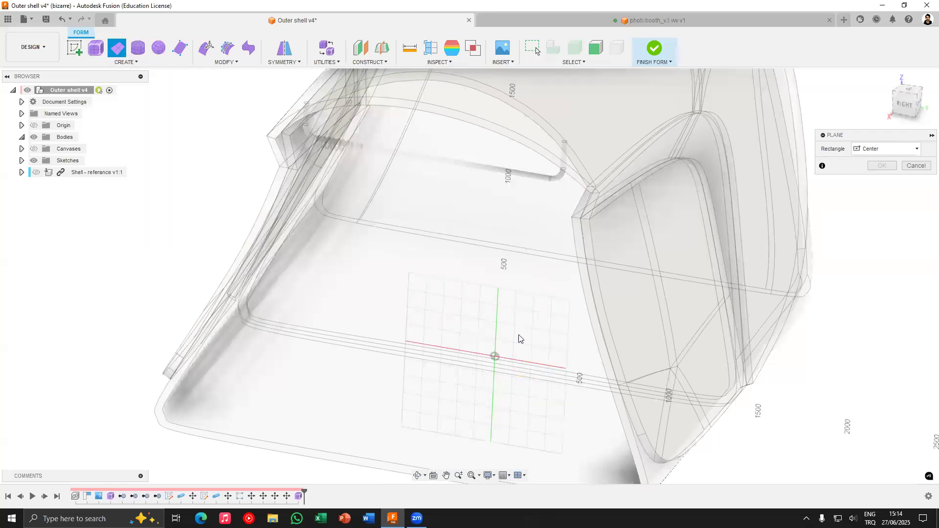
click(906, 107)
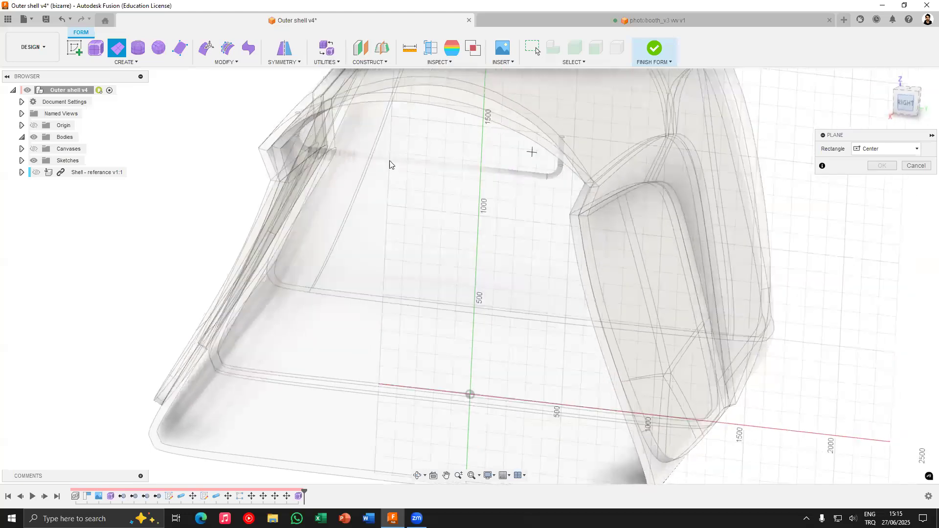
scroll(404, 135, down, 3)
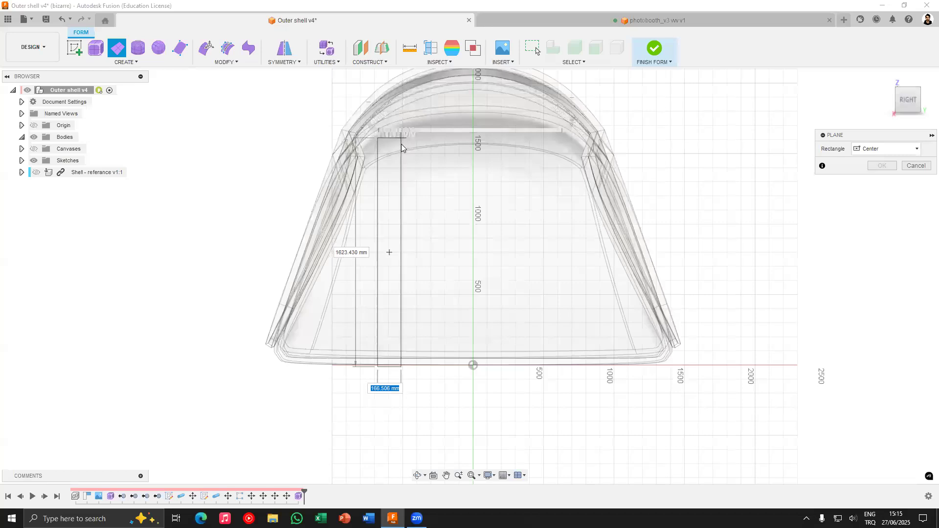
click(406, 149)
Set the plane to 4 length faces and 1 width face, and create it
scroll(499, 271, up, 5)
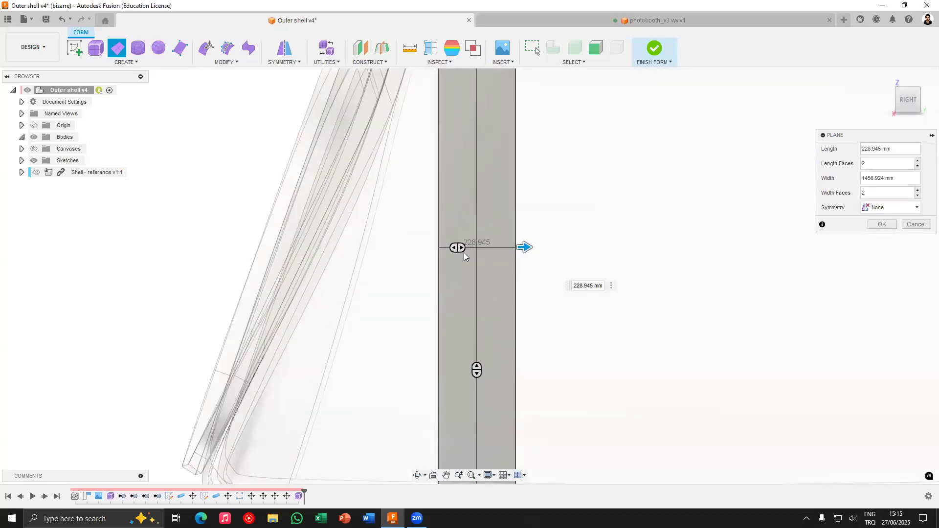
scroll(460, 253, down, 3)
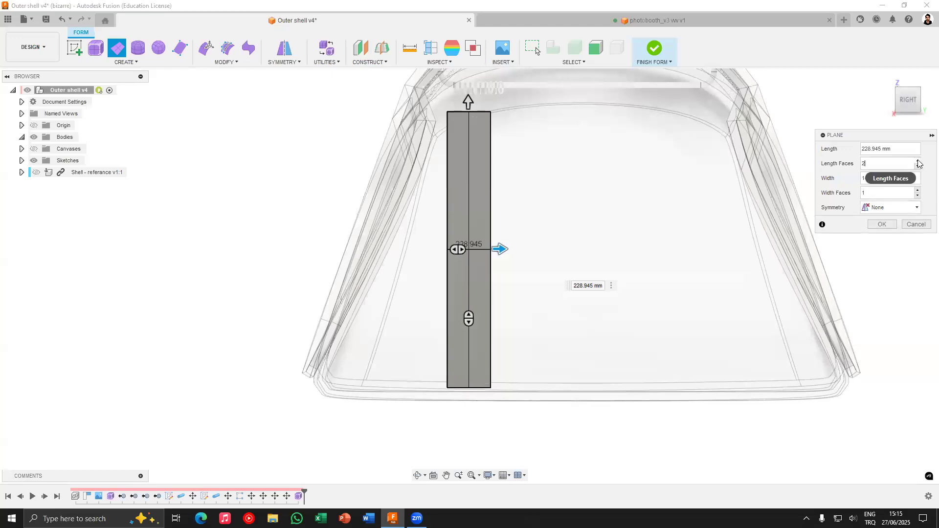
scroll(453, 122, up, 4)
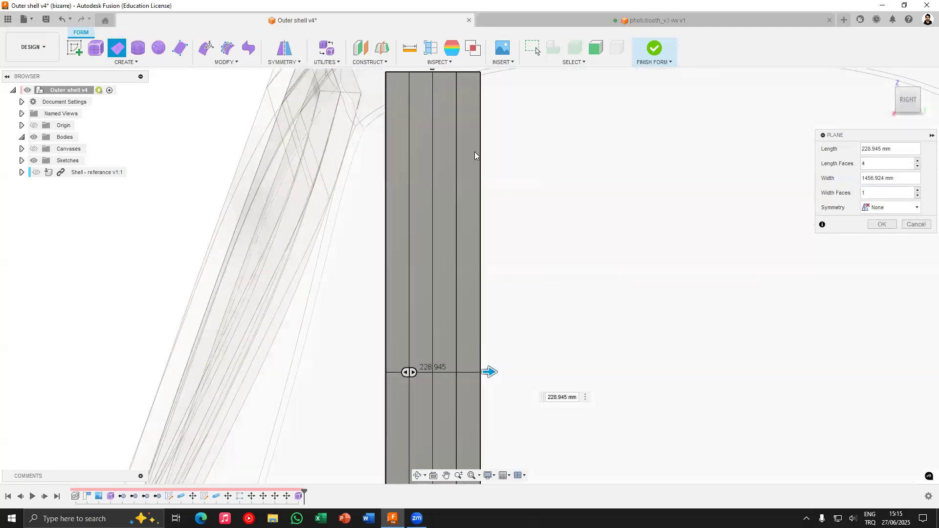
click(881, 224)
scroll(421, 182, down, 5)
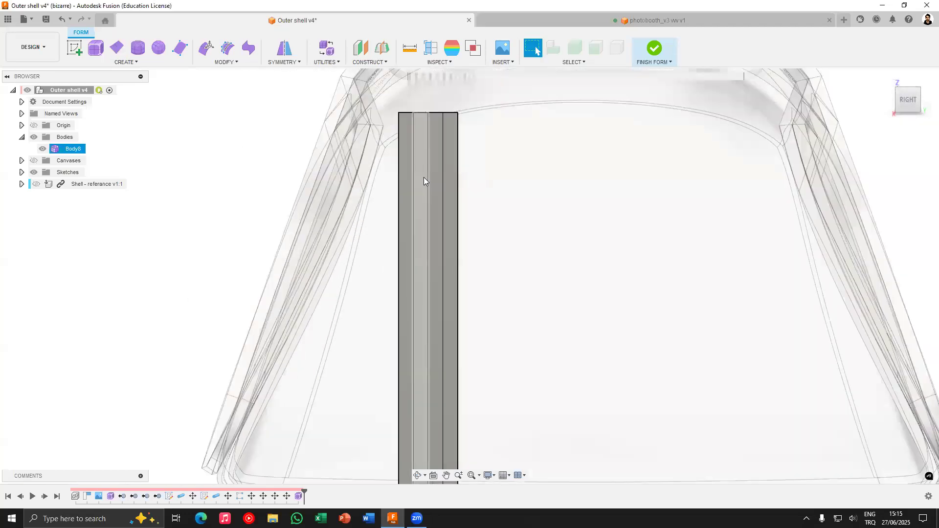
Use Edit Form to raise the strip's top edges about 106 mm and its bottom edges about 37 mm
click(207, 48)
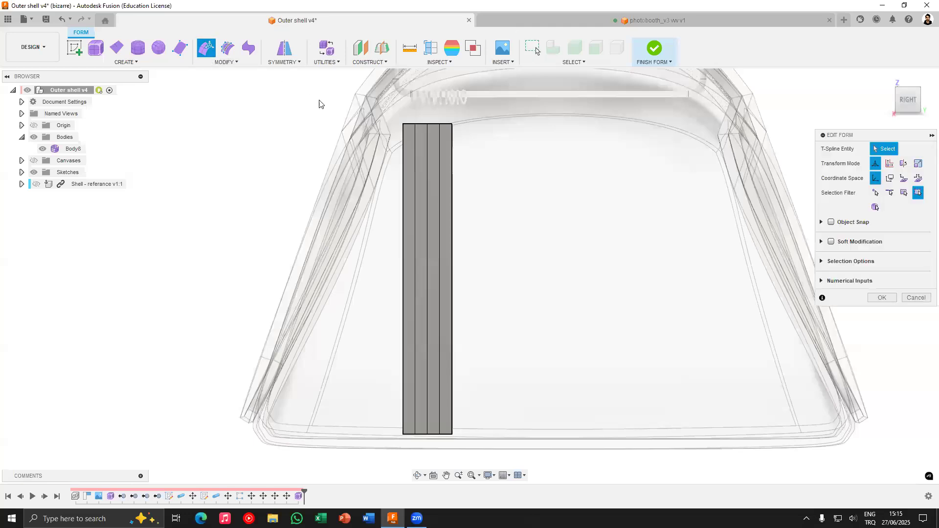
scroll(413, 110, up, 3)
click(406, 121)
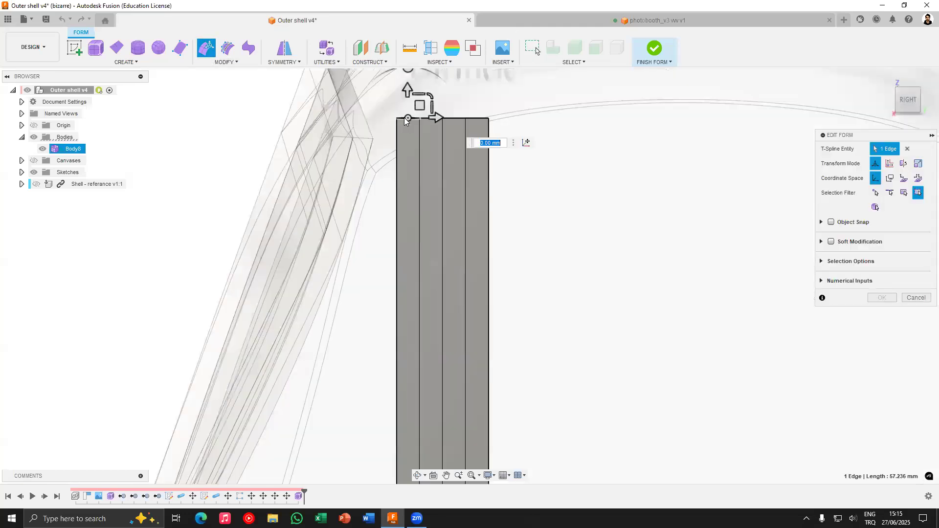
double_click(406, 121)
middle_drag(406, 121, 386, 220)
scroll(423, 193, up, 3)
drag(421, 200, 424, 133)
scroll(388, 193, down, 5)
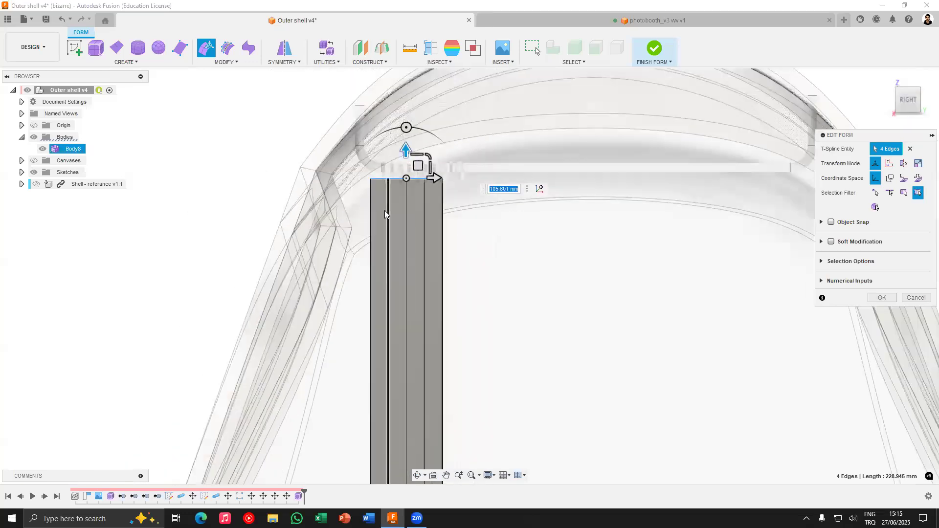
scroll(369, 442, up, 4)
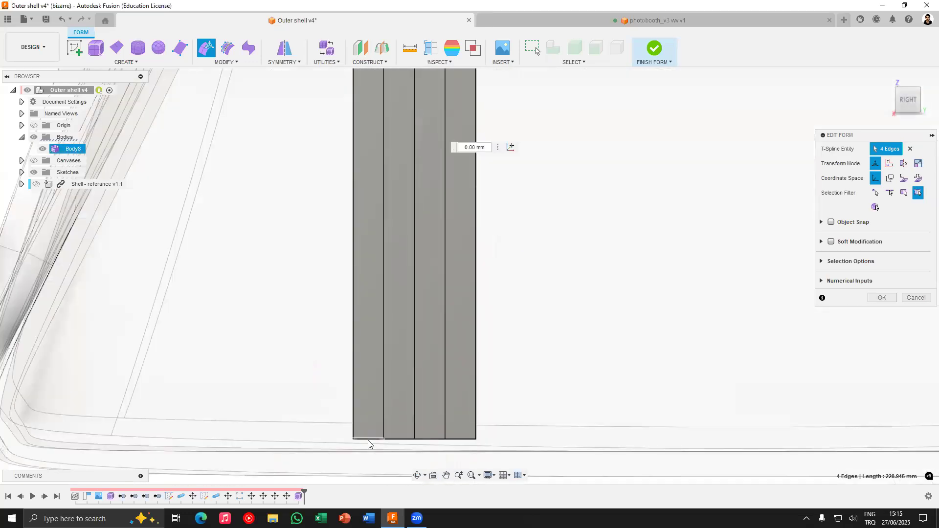
drag(417, 415, 417, 394)
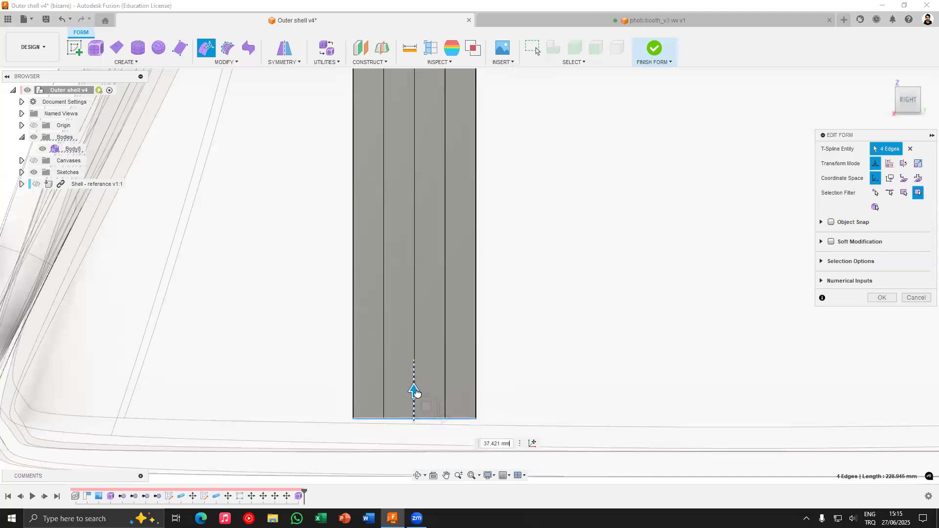
Move all four faces of the strip about 1229 mm along the X axis, toward the rod at the shell's opening
scroll(414, 392, down, 5)
middle_drag(387, 280, 361, 362)
scroll(407, 212, up, 3)
scroll(419, 235, up, 4)
middle_drag(419, 235, 375, 225)
scroll(415, 293, down, 6)
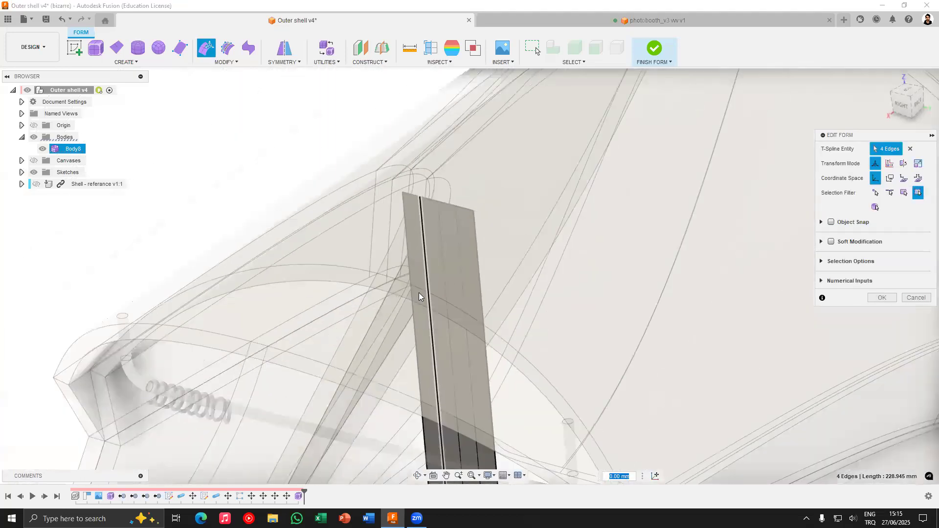
double_click(418, 249)
scroll(455, 260, down, 3)
middle_drag(455, 260, 464, 215)
scroll(463, 223, down, 2)
drag(439, 263, 357, 327)
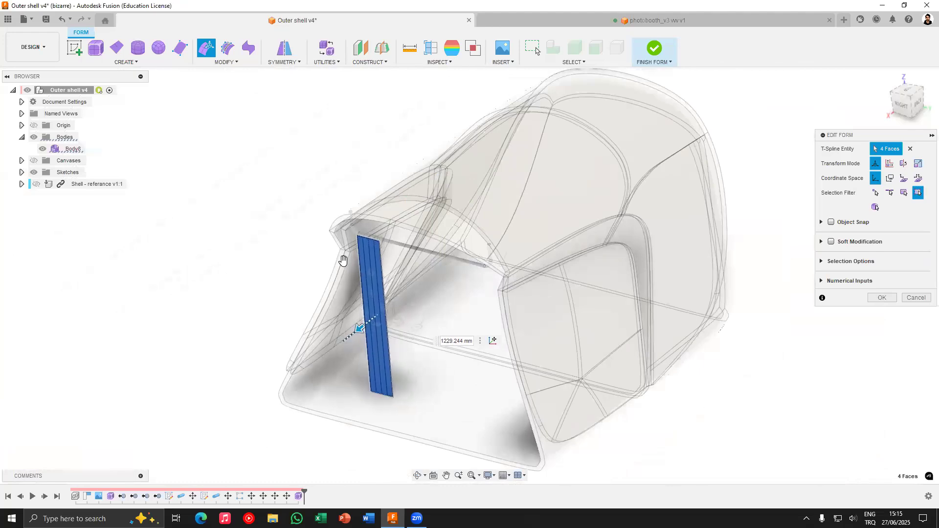
Pull the strip's two alternate inner vertical edges forward about 239 mm along the X axis to form pleats
scroll(381, 260, up, 8)
click(396, 221)
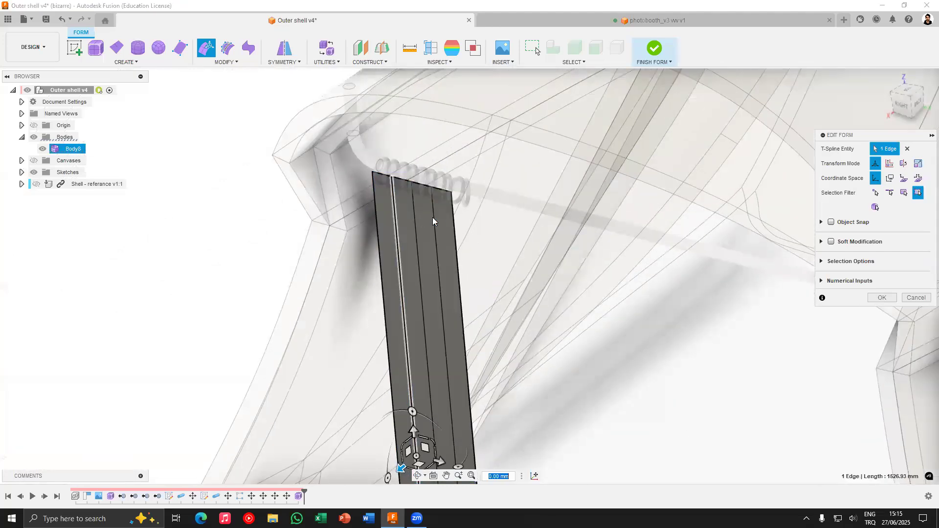
ctrl+click(434, 218)
scroll(419, 274, down, 3)
middle_drag(419, 328, 421, 275)
middle_drag(419, 353, 422, 327)
scroll(422, 328, down, 1)
drag(418, 344, 385, 369)
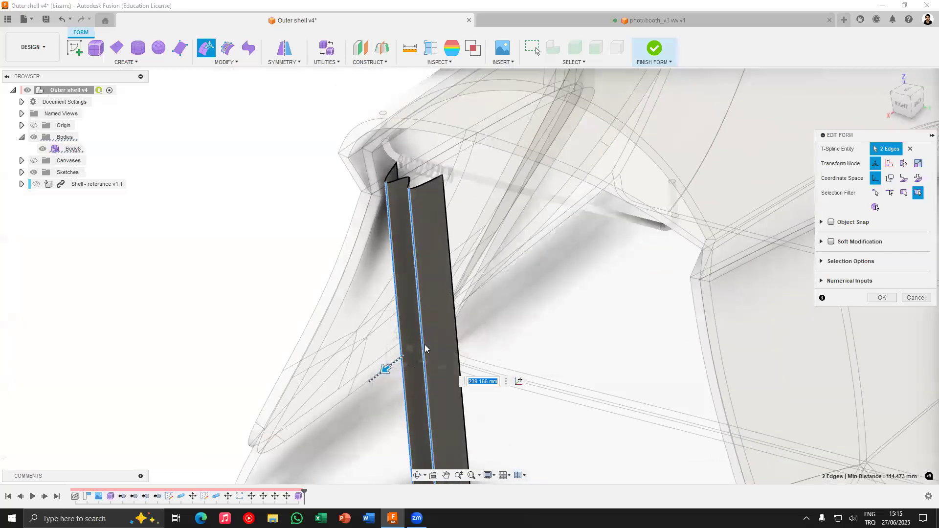
Extrude the strip's inner free vertical edge repeatedly toward the middle of the opening to add seven more faces
click(456, 325)
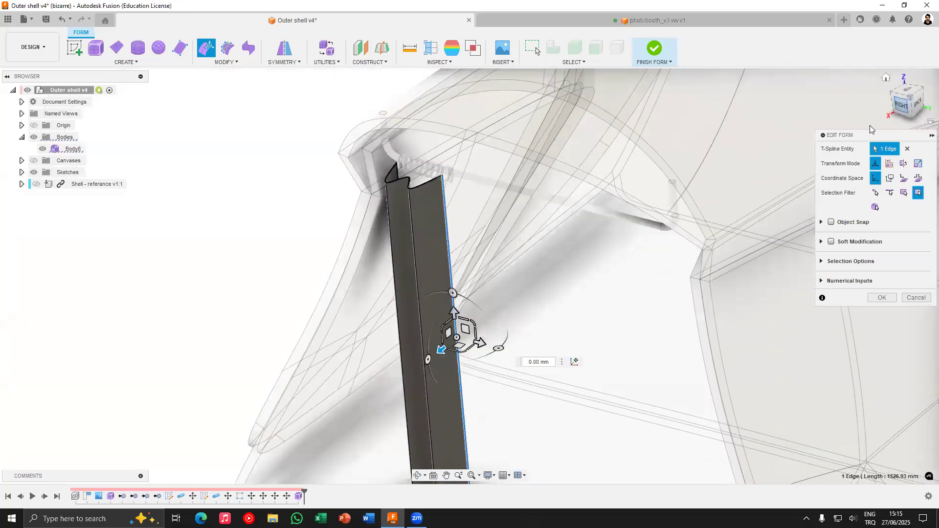
click(902, 104)
middle_drag(380, 266, 416, 281)
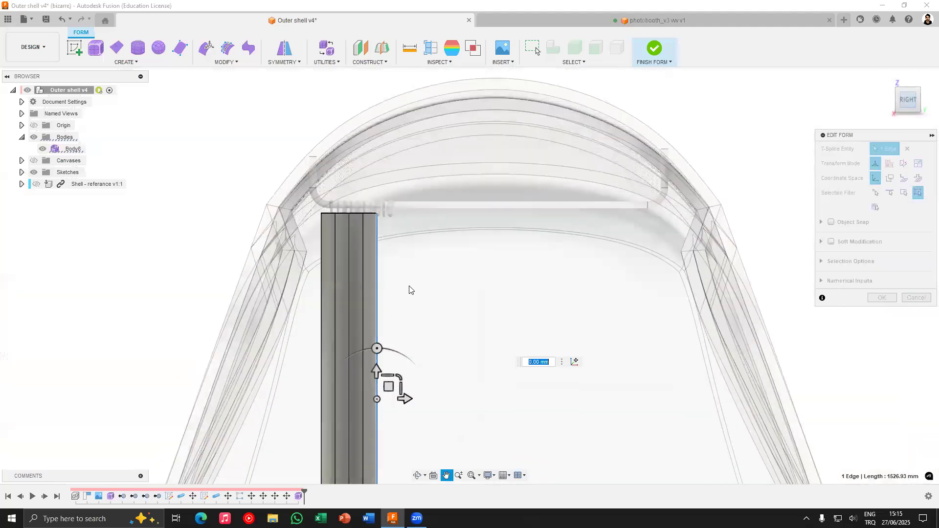
scroll(434, 319, up, 3)
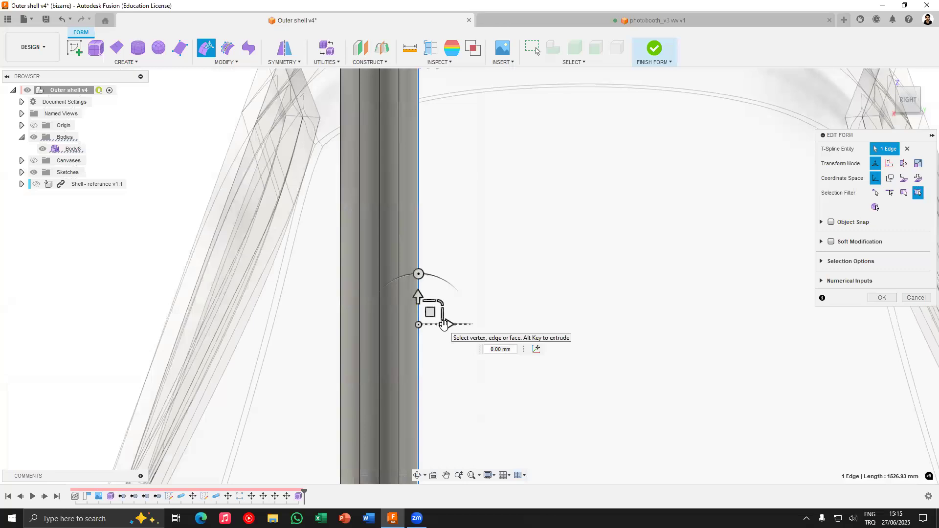
drag(459, 326, 636, 327)
scroll(486, 319, down, 3)
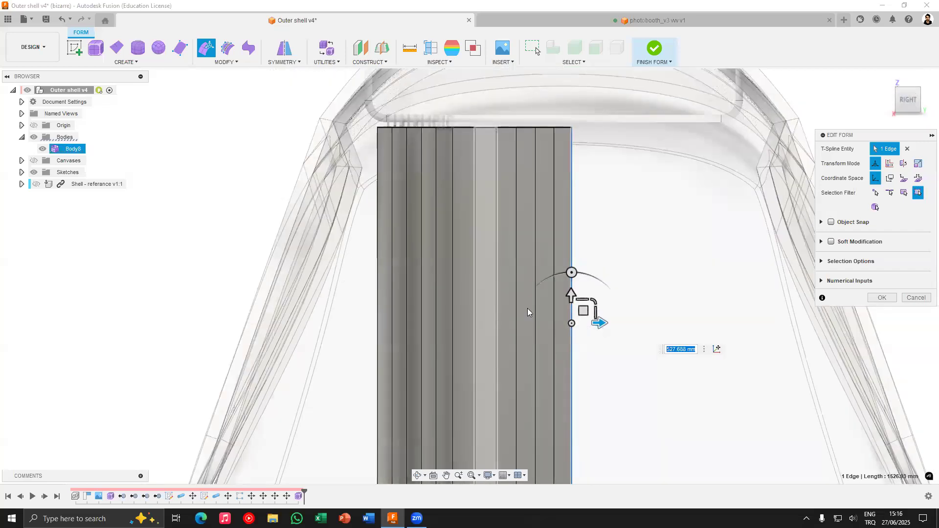
Shift four alternate vertical edges of the added faces along the X axis to continue the curtain pleats
shift+middle_drag(451, 319, 474, 316)
scroll(475, 316, up, 3)
click(476, 316)
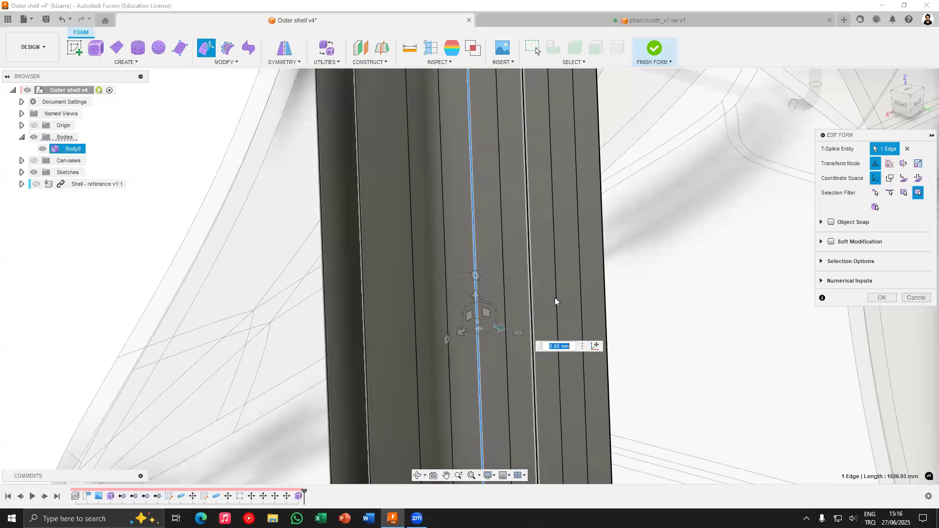
shift+click(535, 302)
shift+click(556, 297)
shift+click(604, 300)
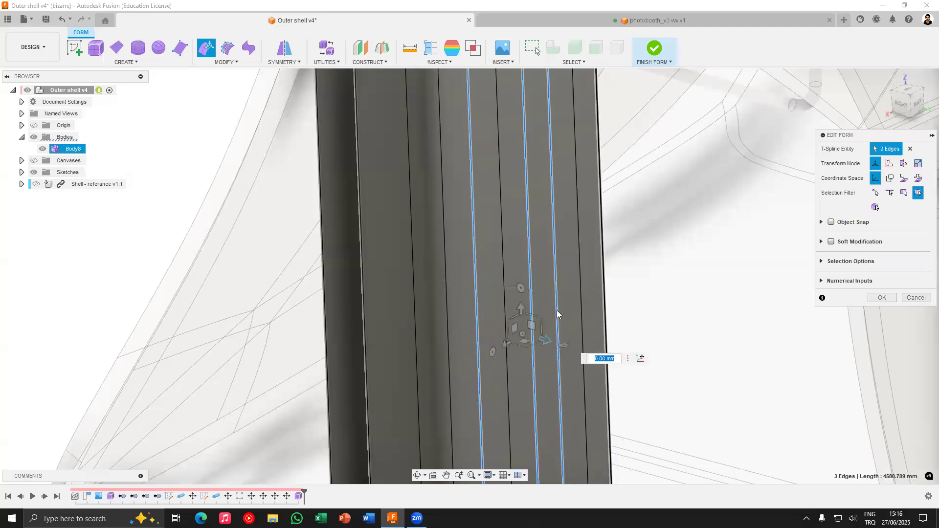
scroll(547, 312, down, 3)
mouse_move(500, 348)
mouse_down()
mouse_move(478, 352)
mouse_move(465, 316)
mouse_up()
Select all 11 faces of the pleated curtain and scale them down in width so the folds bunch together under the rings
mouse_move(466, 315)
shift+middle_down()
mouse_move(483, 300)
mouse_move(568, 339)
shift+middle_up()
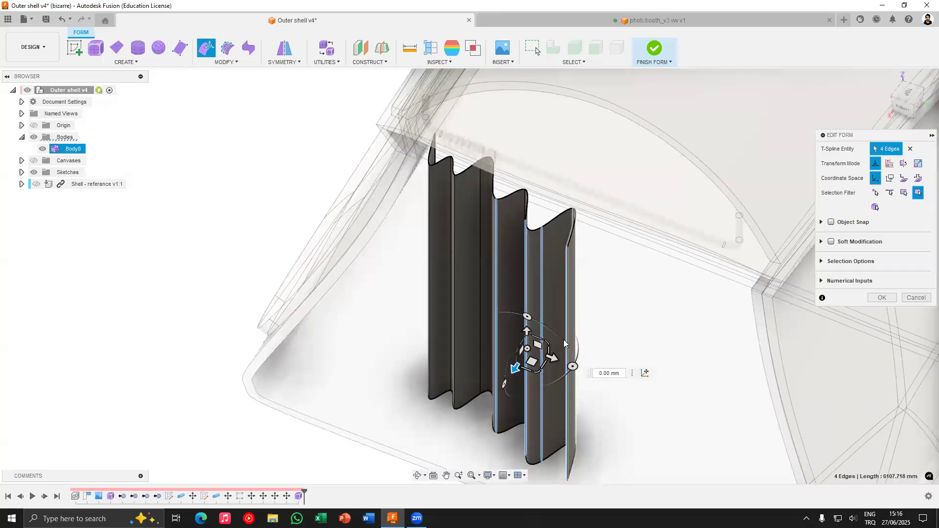
click(569, 340)
scroll(561, 334, up, 5)
double_click(550, 326)
scroll(612, 300, down, 3)
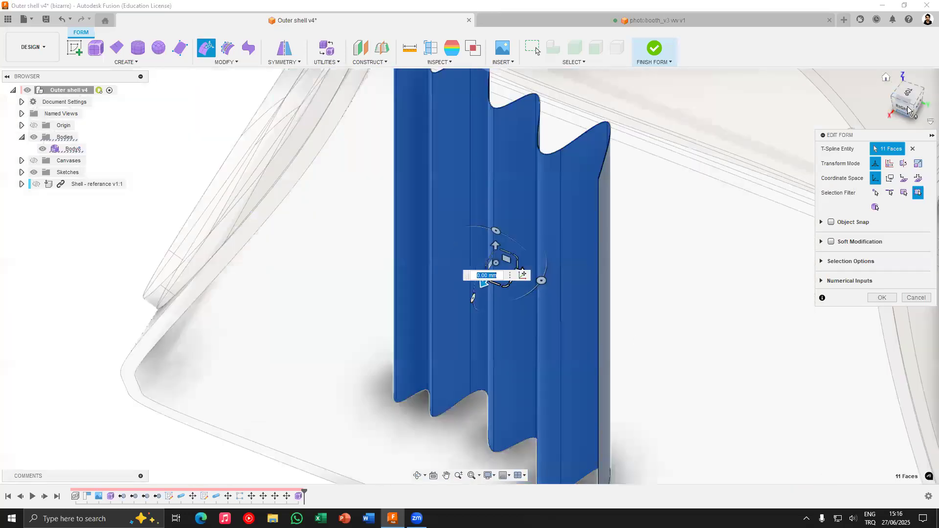
shift+middle_drag(540, 175, 476, 186)
scroll(476, 195, down, 2)
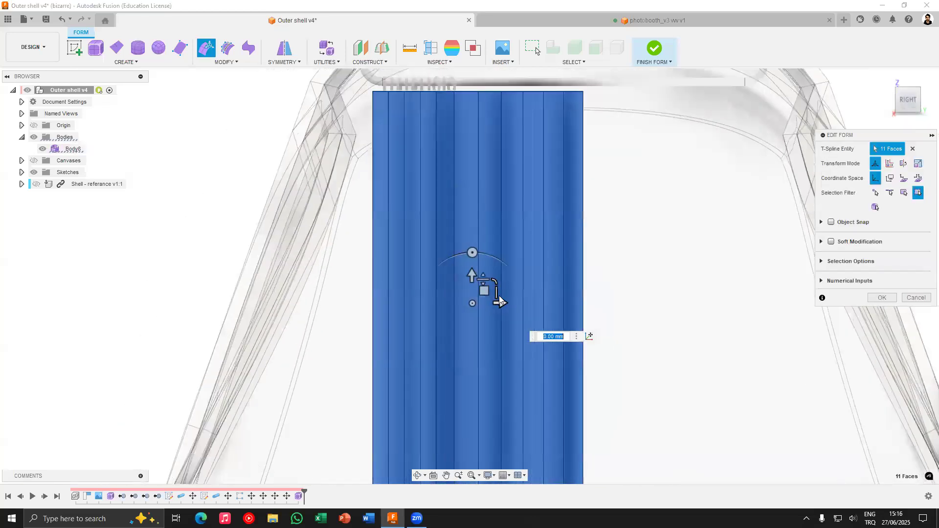
drag(494, 296, 428, 293)
middle_drag(446, 247, 429, 299)
scroll(456, 248, down, 3)
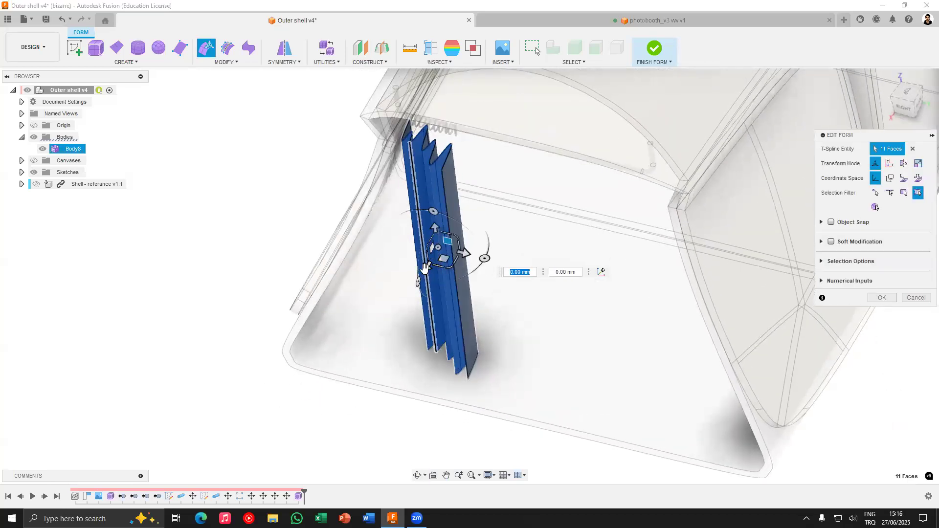
Move all 11 curtain faces about -81 mm along the X axis, back toward the ring row
drag(429, 262, 430, 260)
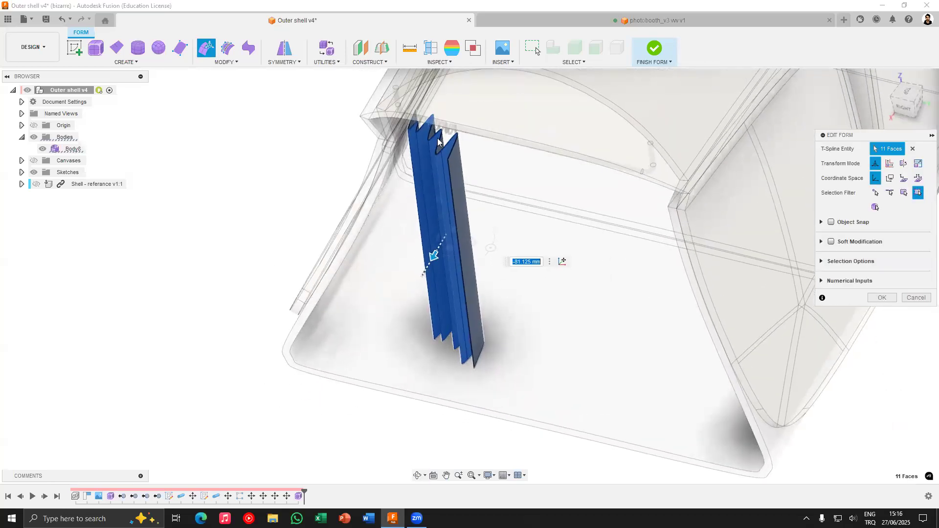
scroll(437, 156, up, 2)
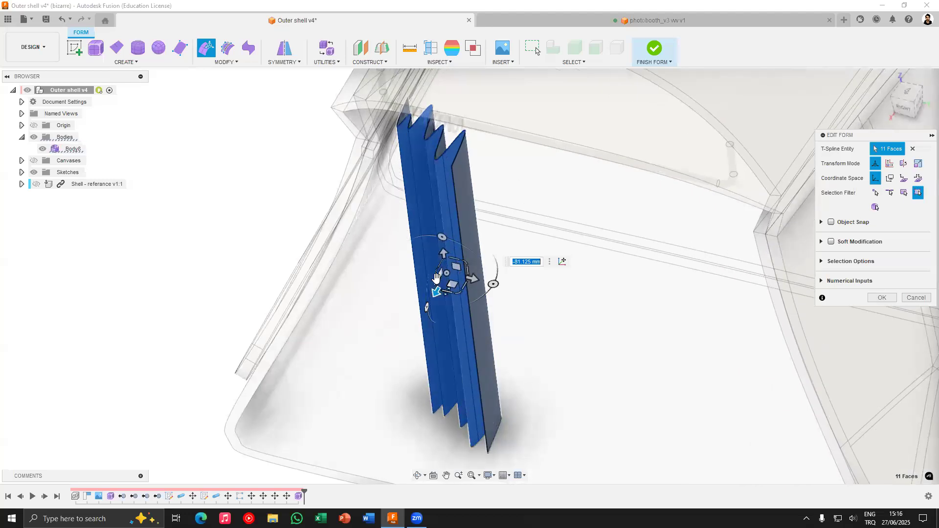
click(913, 108)
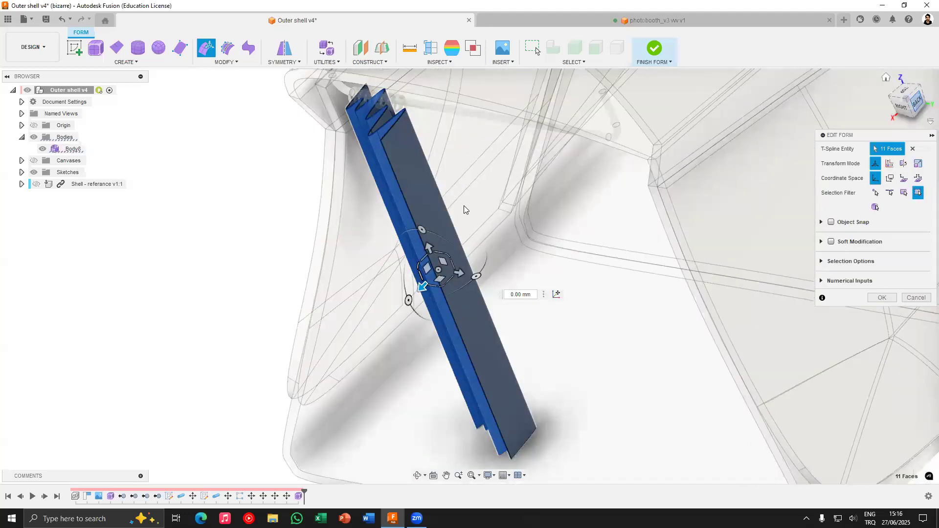
Scale down the curtain faces' depth along X so the pleats flatten, and shift them about -38 mm along the X axis
scroll(514, 307, up, 4)
drag(514, 307, 504, 267)
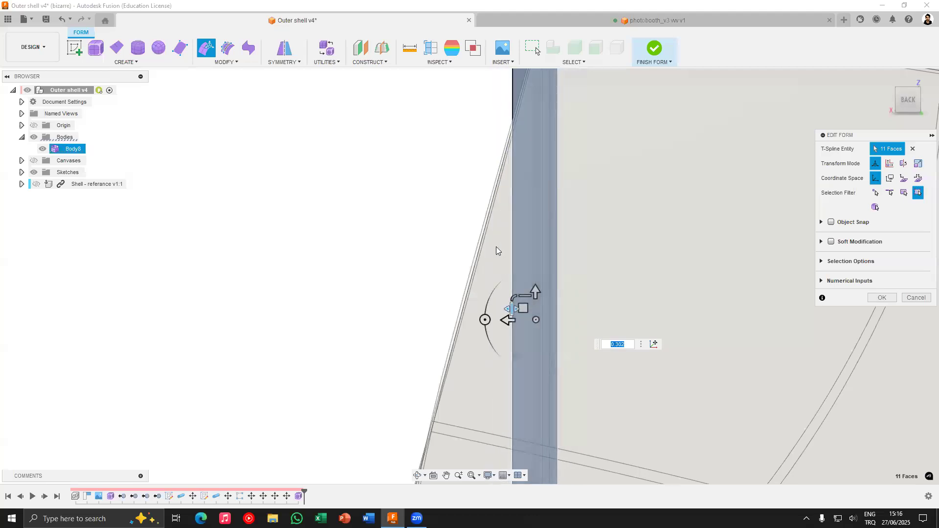
scroll(504, 266, down, 4)
shift+middle_drag(520, 217, 555, 269)
drag(541, 313, 544, 303)
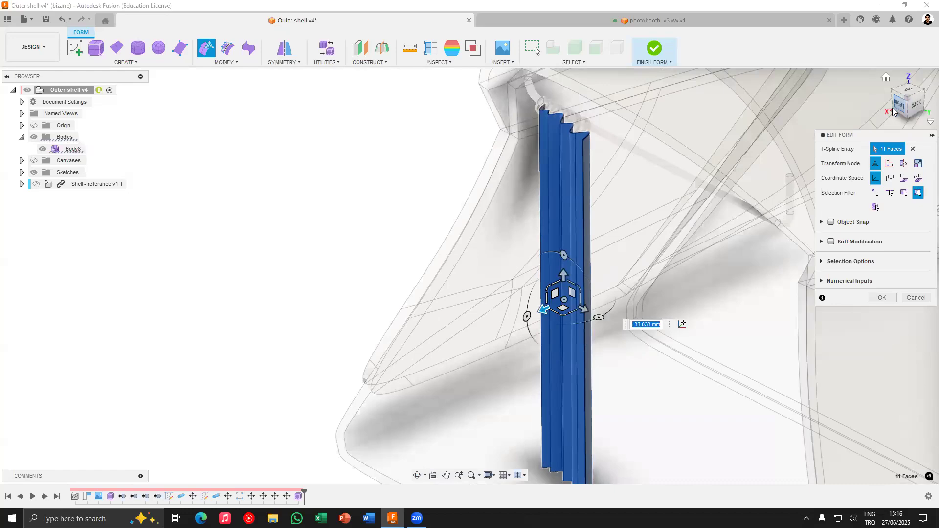
Raise four alternate vertices along the curtain's bottom edge to give the hem a wavy outline
shift+middle_drag(620, 173, 472, 194)
scroll(443, 304, down, 6)
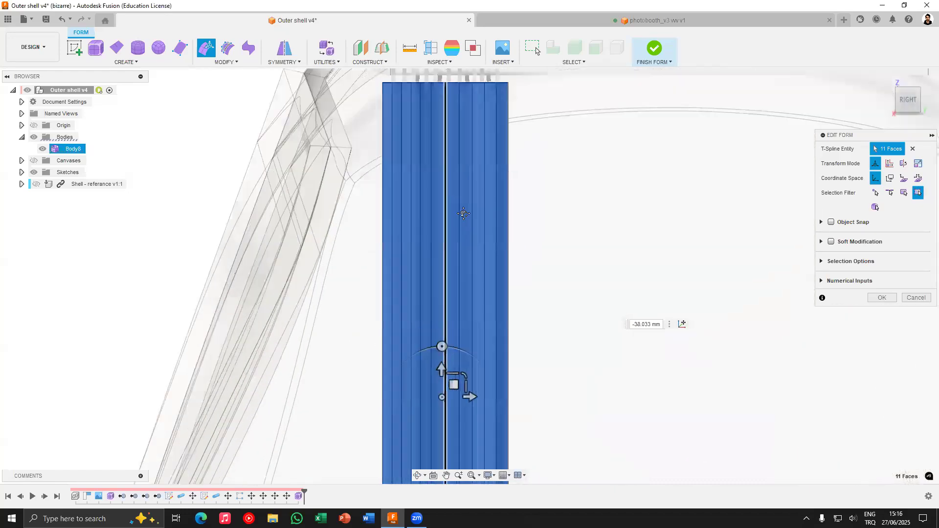
scroll(446, 374, up, 5)
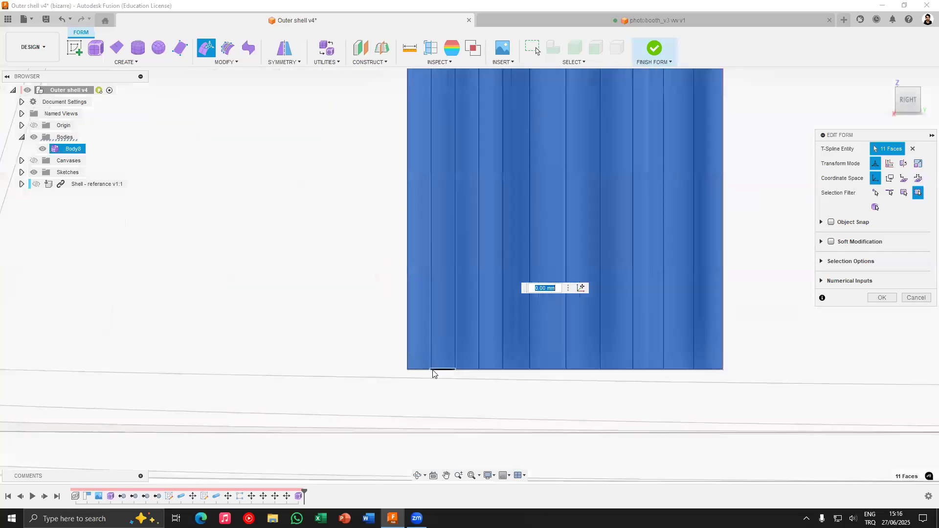
click(430, 369)
scroll(508, 374, up, 4)
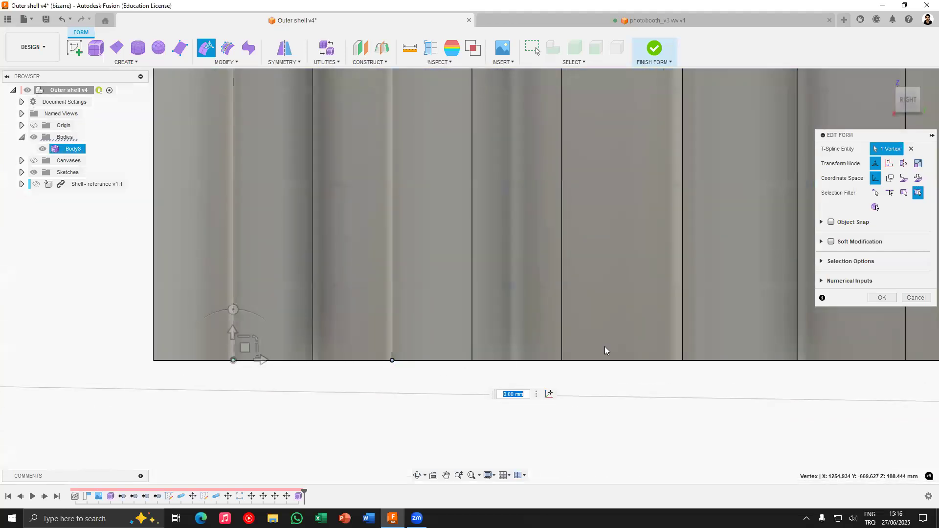
shift+click(683, 360)
scroll(631, 353, down, 2)
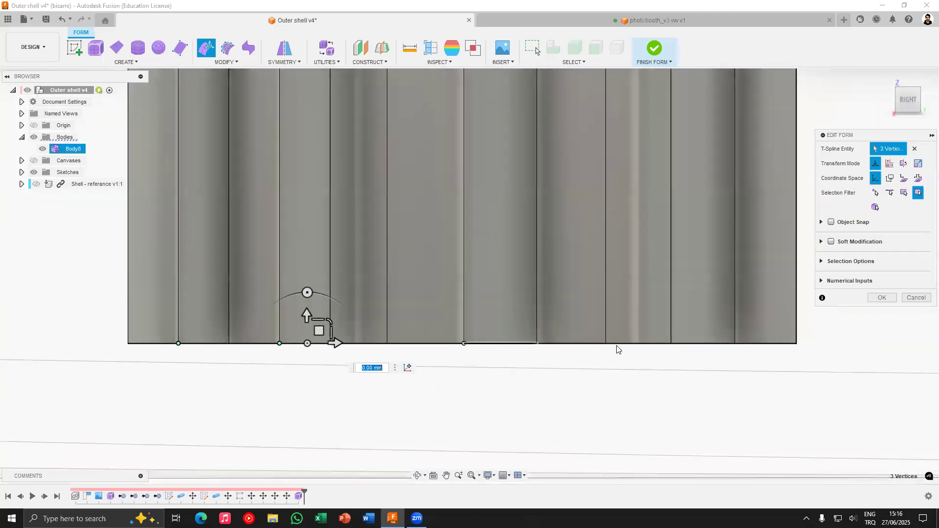
shift+click(605, 343)
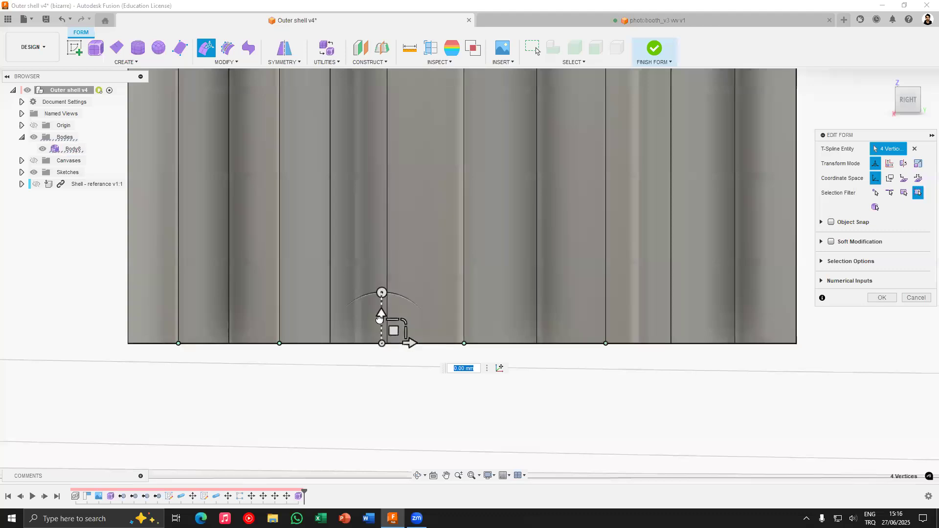
drag(387, 271, 386, 267)
scroll(577, 349, down, 2)
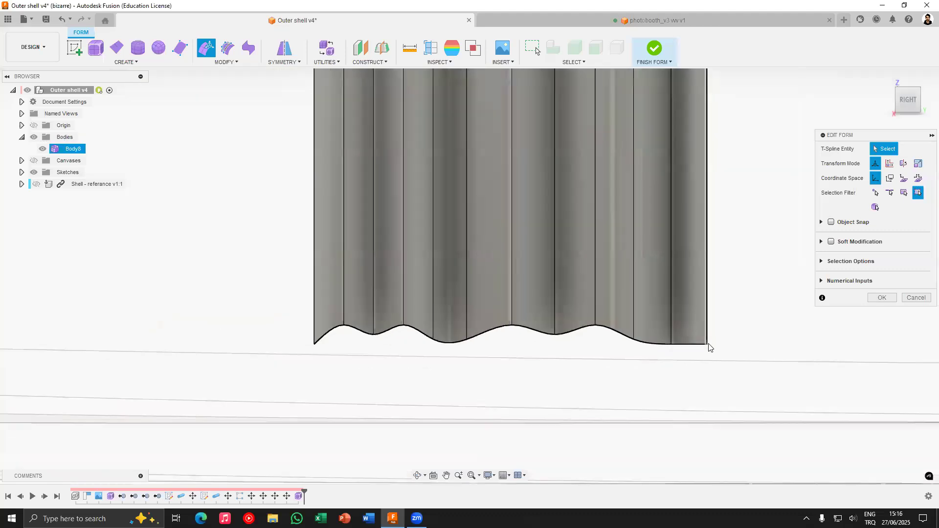
Adjust the height of the hem's inner bottom corner vertex so it ends slightly above the lowest dips of the wave
click(707, 322)
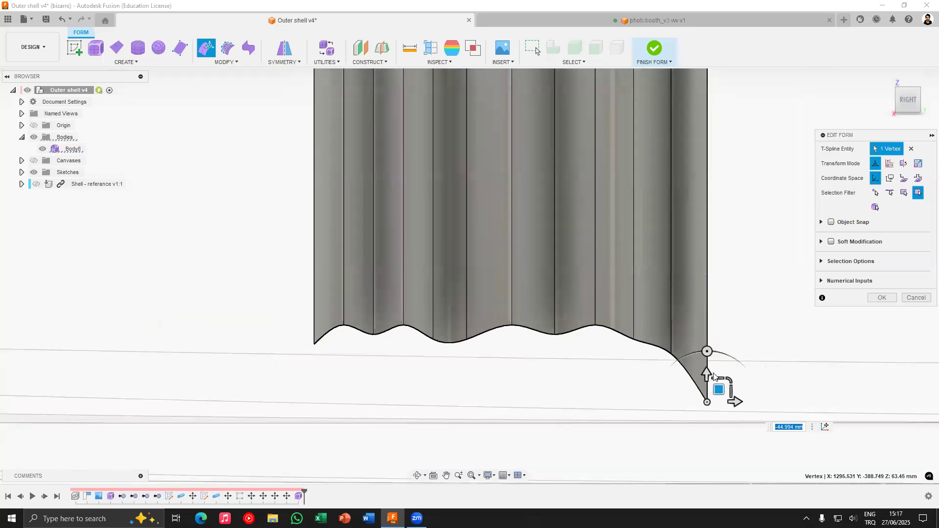
drag(706, 350, 707, 306)
click(678, 367)
scroll(501, 339, down, 4)
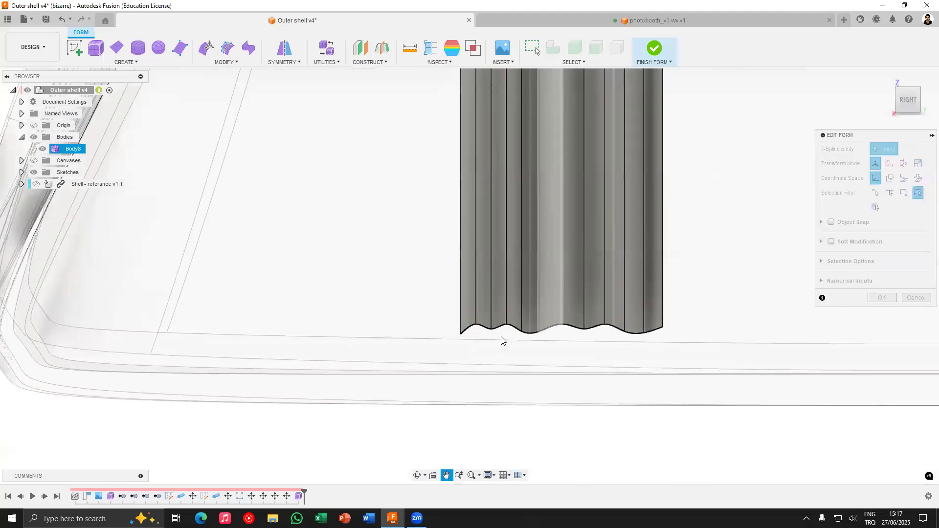
Lower the curtain's two top corner vertices and dip the middle of its upper edge to make the top wavy
middle_drag(331, 238, 306, 372)
middle_drag(360, 157, 363, 343)
scroll(319, 176, up, 4)
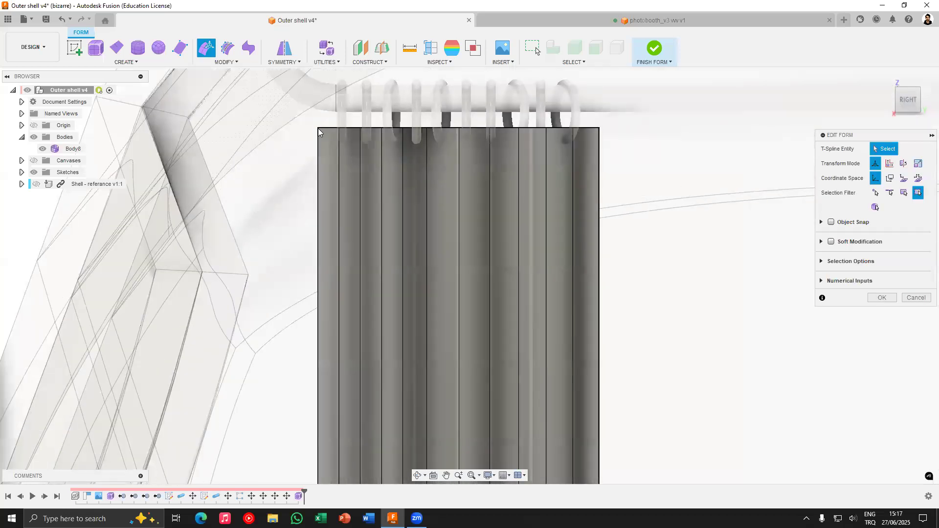
shift+click(599, 127)
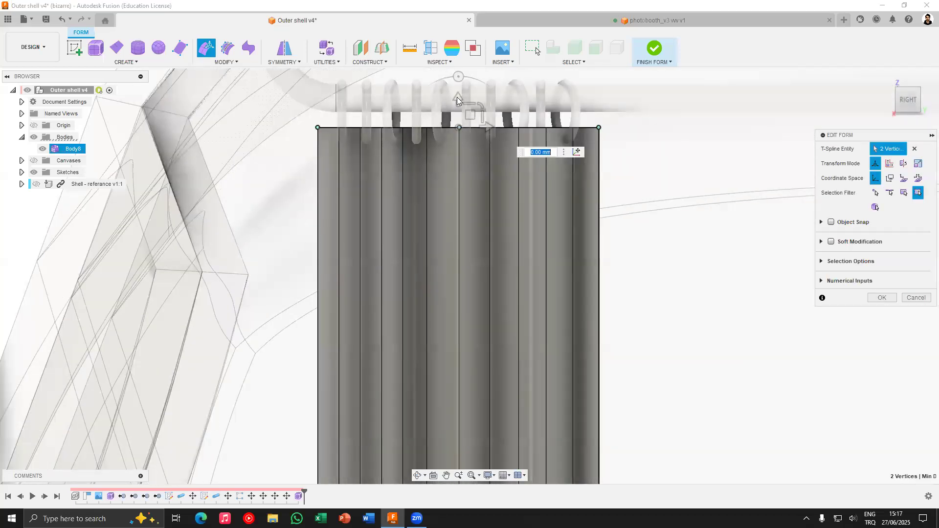
scroll(446, 199, down, 3)
key(Escape)
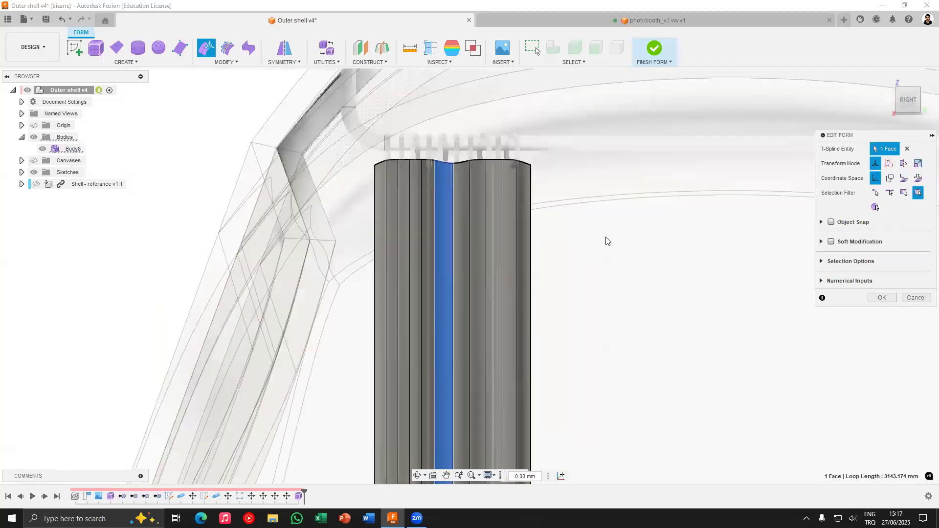
key(Escape)
scroll(597, 294, down, 5)
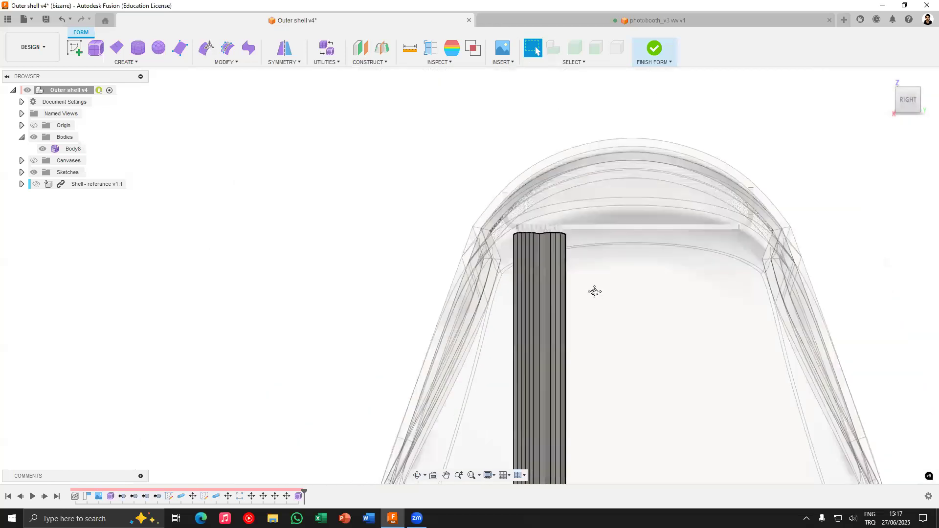
Thicken the curtain surface by 2 mm with the Sharp type and Normal direction
shift+middle_drag(520, 256, 401, 286)
scroll(401, 288, up, 5)
shift+middle_drag(465, 263, 488, 159)
scroll(488, 157, up, 5)
click(224, 62)
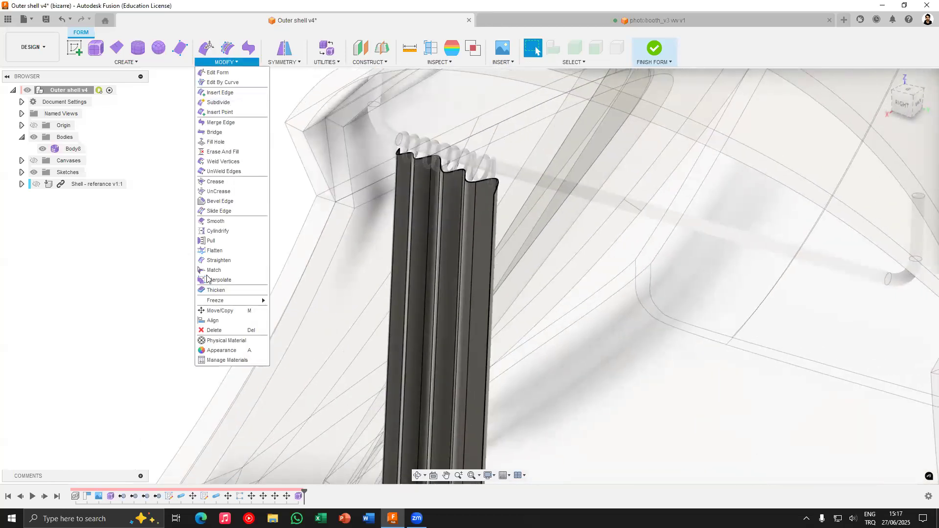
click(215, 290)
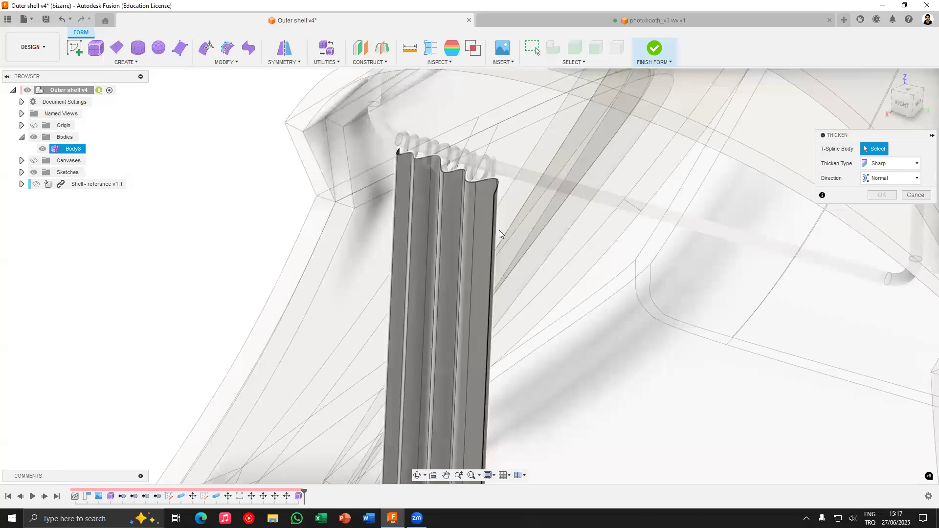
click(470, 230)
text(2)
scroll(399, 153, up, 5)
shift+middle_drag(369, 137, 479, 206)
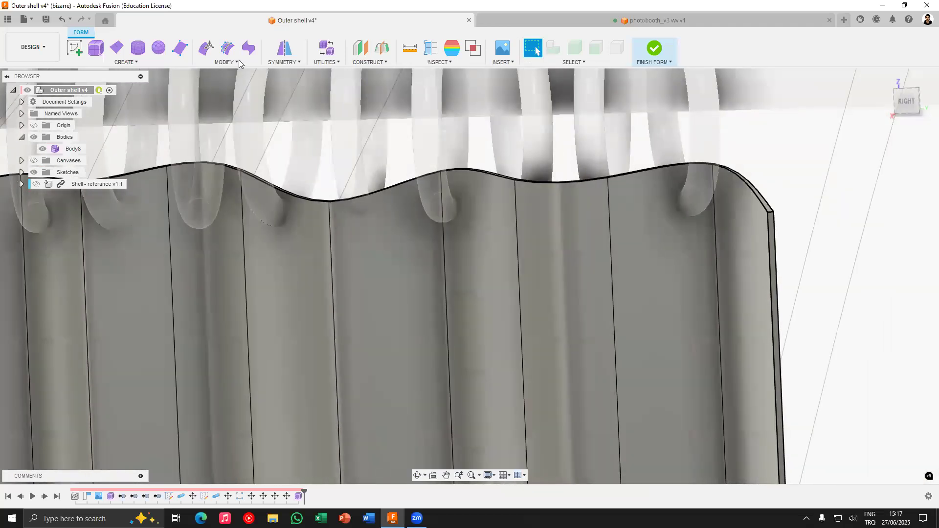
Lower a short thickness edge on the curtain's wavy top by about 9 mm and accept the form edit
scroll(509, 147, up, 10)
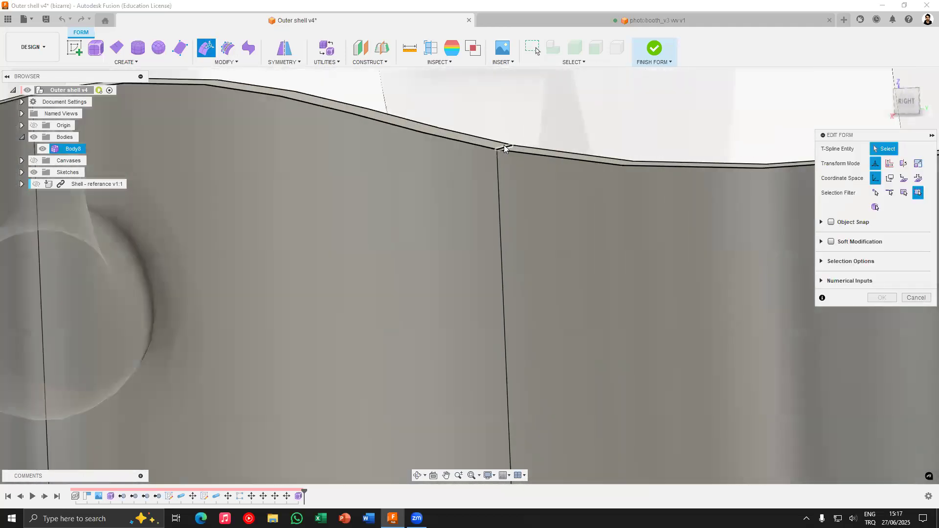
click(505, 153)
scroll(504, 153, down, 5)
drag(502, 153, 569, 165)
drag(530, 94, 531, 153)
scroll(528, 167, down, 5)
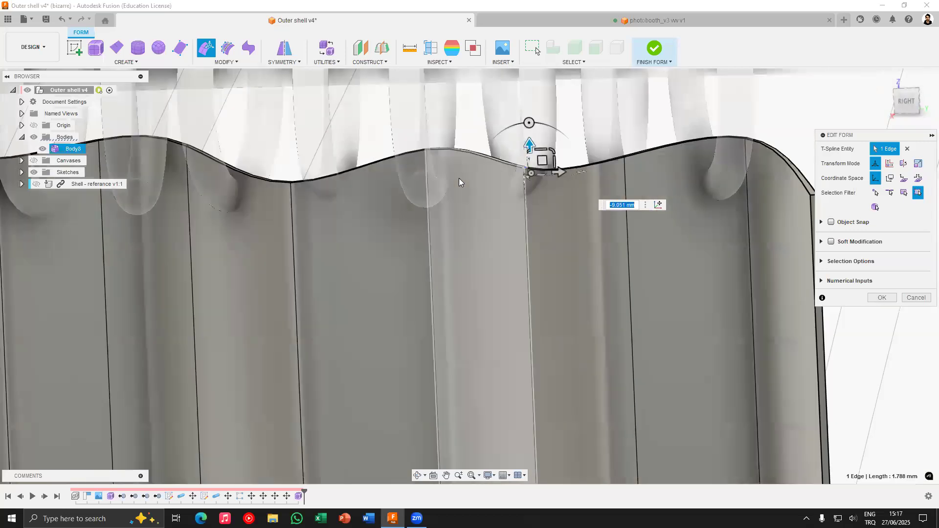
scroll(457, 193, down, 10)
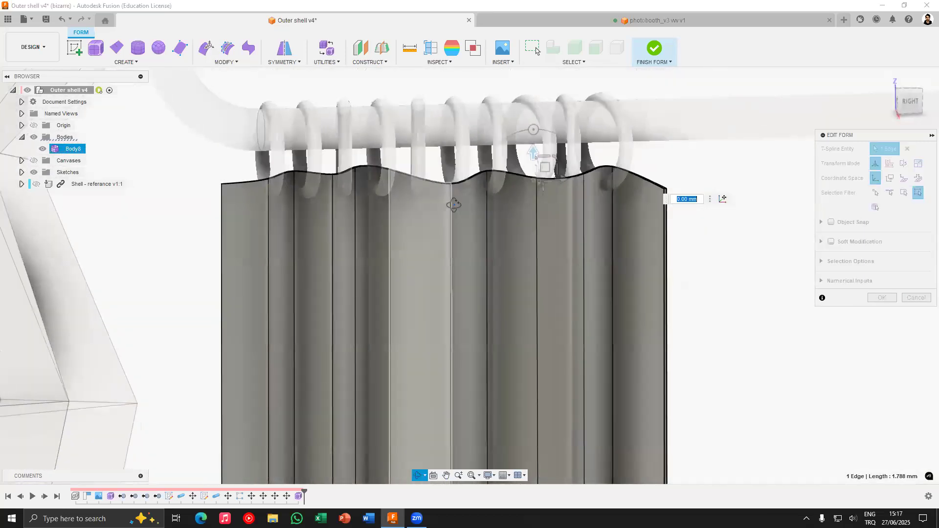
shift+middle_drag(453, 204, 693, 225)
click(881, 298)
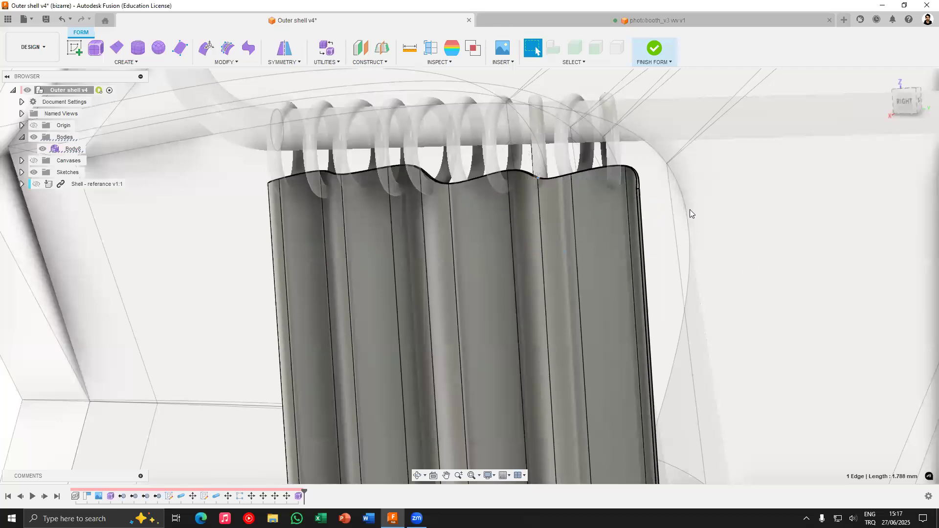
Finish the form to convert the thickened curtain into a solid body inside the shell
scroll(518, 222, down, 5)
shift+middle_drag(519, 222, 488, 210)
scroll(542, 240, down, 5)
click(655, 47)
mouse_move(538, 253)
shift+middle_down()
mouse_move(551, 279)
mouse_move(539, 256)
mouse_move(519, 251)
shift+middle_up()
scroll(551, 279, down, 5)
drag(520, 252, 744, 169)
key(Escape)
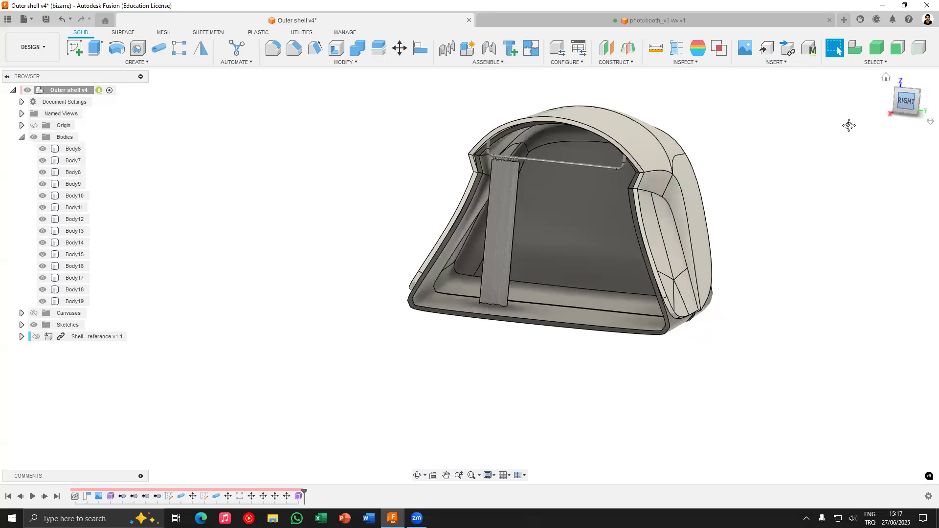
Save the outer shell design as a new version, keeping the description User Saved
drag(849, 125, 226, 201)
click(46, 19)
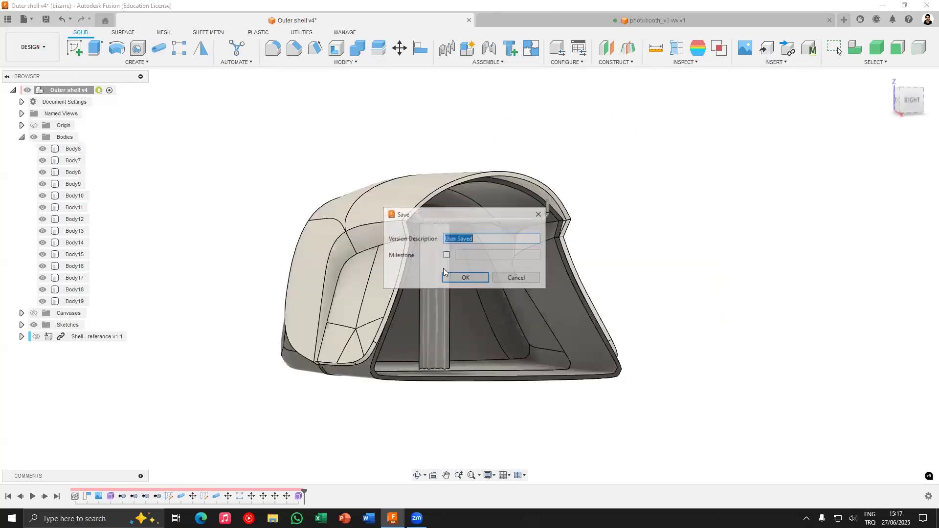
click(471, 278)
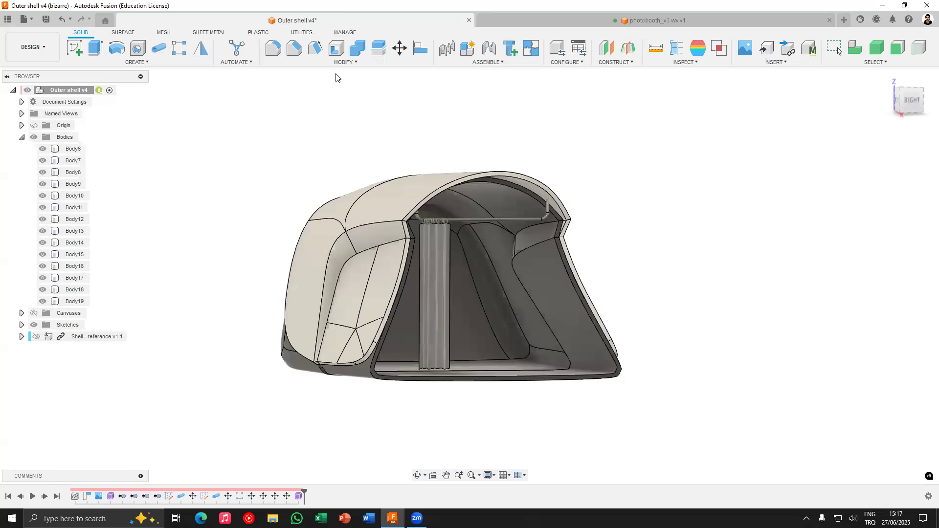
Apply the Fabric (Black) appearance from the library's Fabric category to the curtain body
scroll(439, 264, up, 4)
shift+middle_drag(409, 268, 425, 229)
click(345, 62)
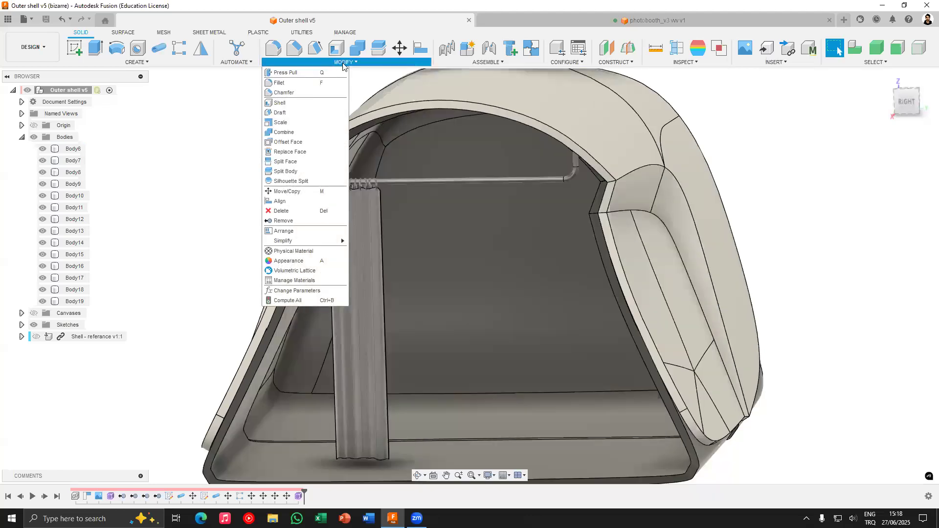
click(284, 262)
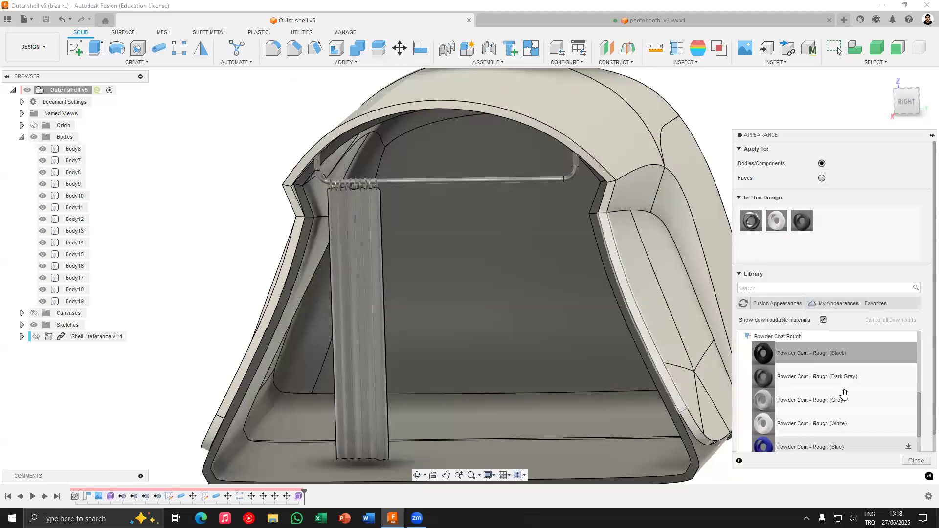
click(752, 347)
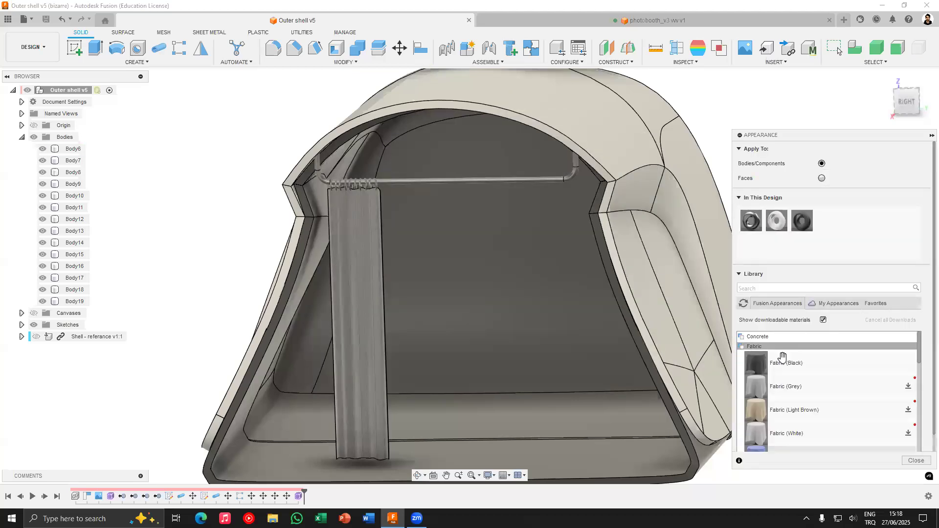
drag(786, 367, 355, 230)
scroll(352, 223, down, 1)
scroll(352, 222, up, 6)
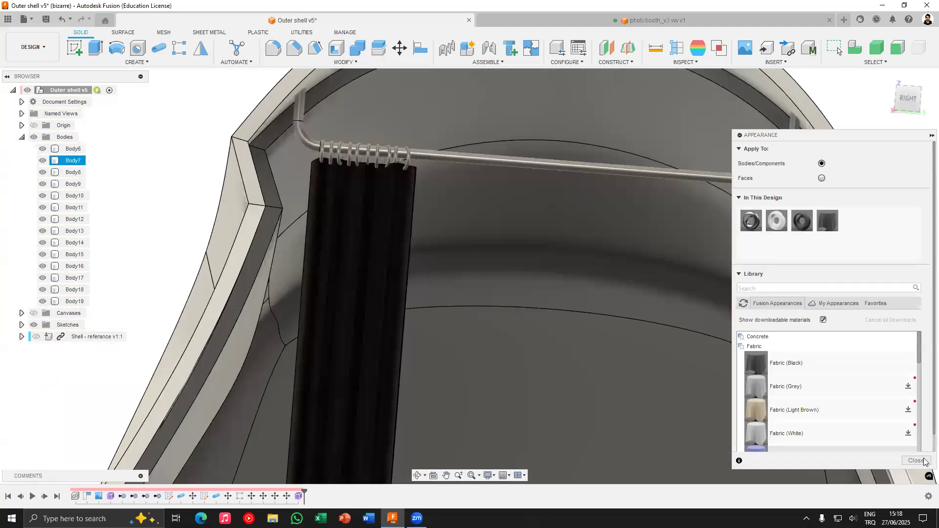
click(916, 461)
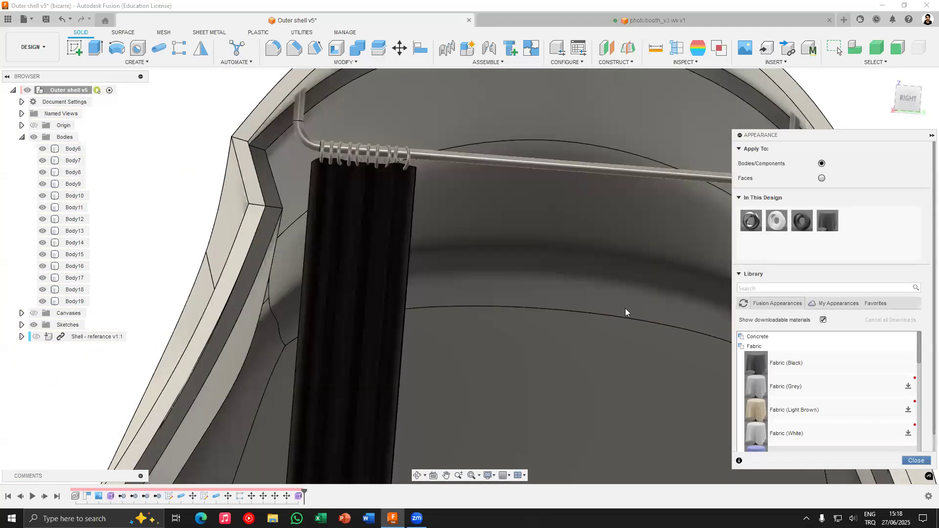
Save the design with the black curtain as another version and show the booth from the Right view
scroll(427, 258, down, 6)
shift+middle_drag(448, 256, 614, 264)
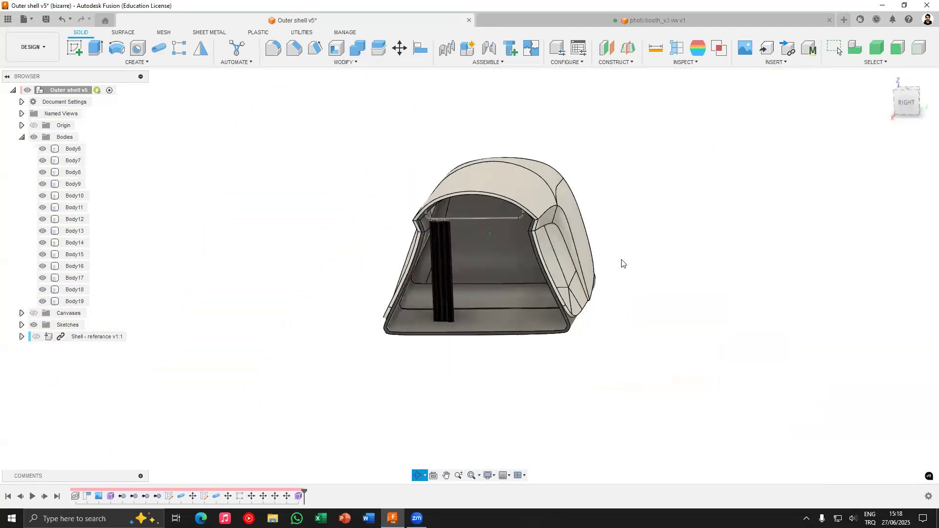
key(ctrl+s)
key(Return)
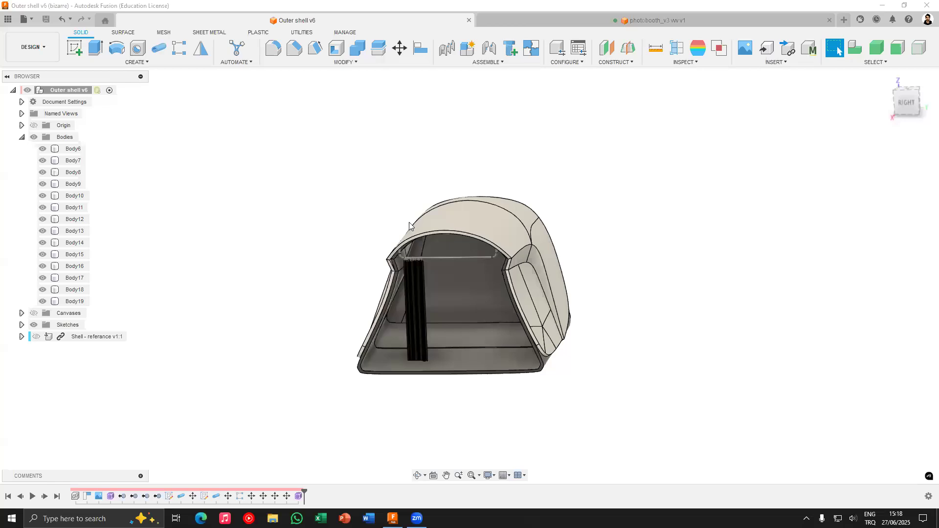
click(908, 108)
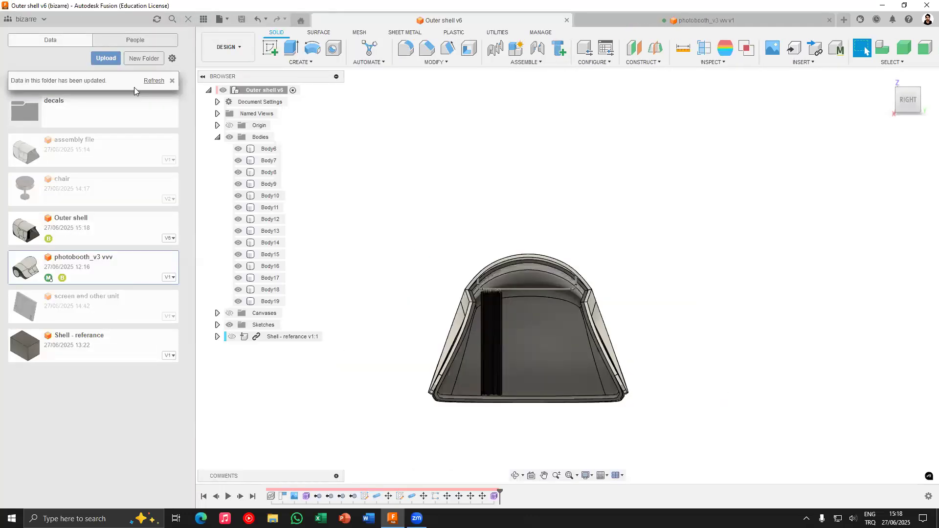
Refresh the project folder's contents and close the project file listing to enlarge the outer shell's modelling view
click(154, 81)
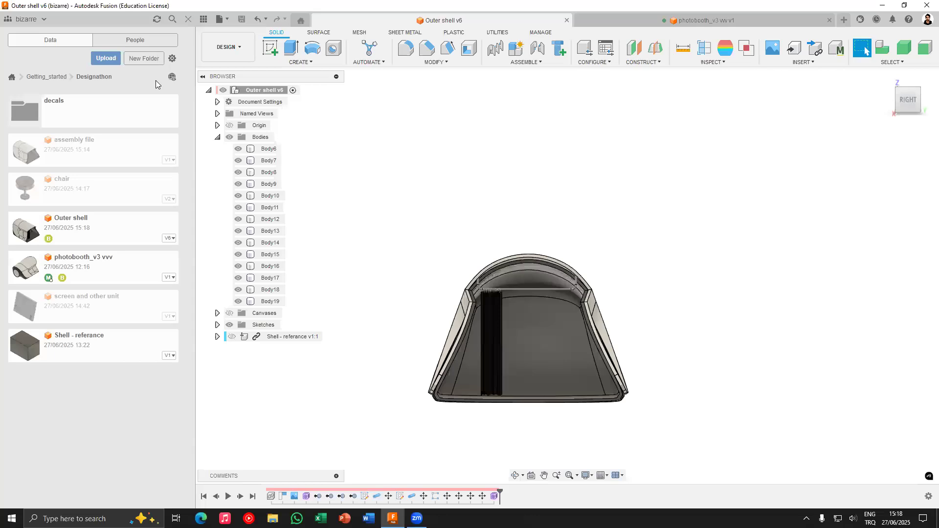
click(389, 182)
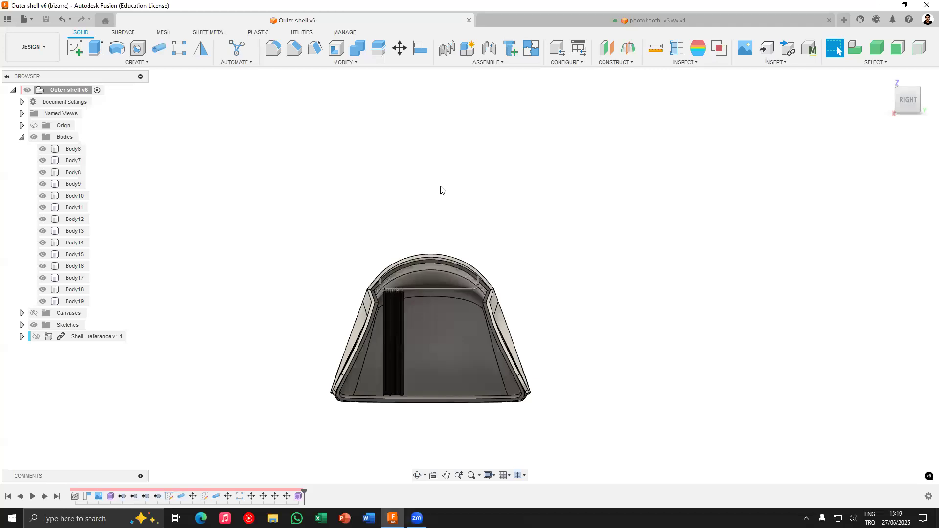
scroll(318, 245, up, 5)
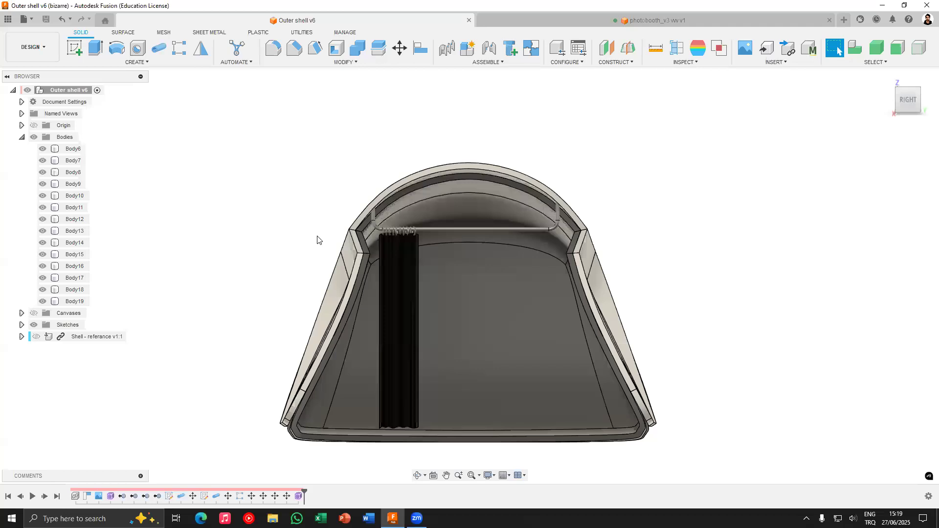
scroll(372, 236, up, 4)
scroll(369, 237, down, 3)
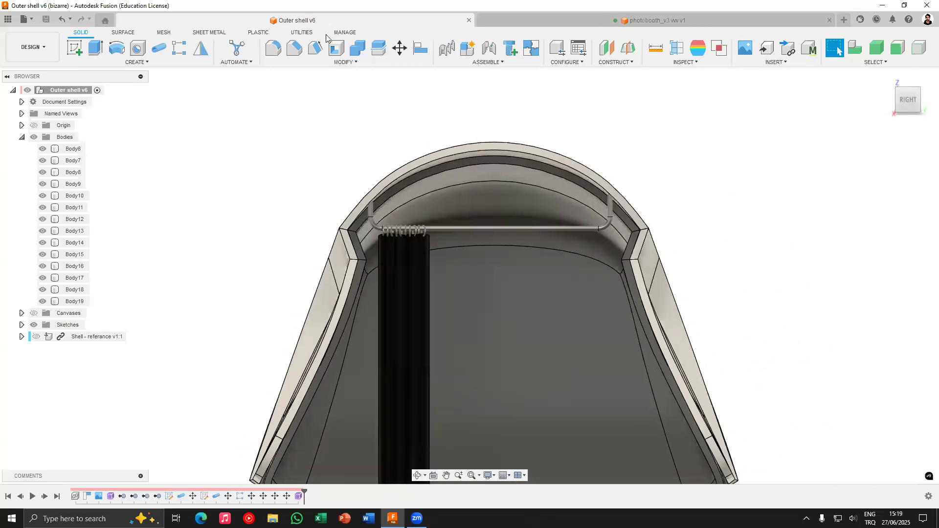
Compare the photobooth_v3 vvv reference design with the outer shell around the curtain, rod and upper side wall
key(ctrl+Tab)
shift+middle_drag(629, 144, 710, 144)
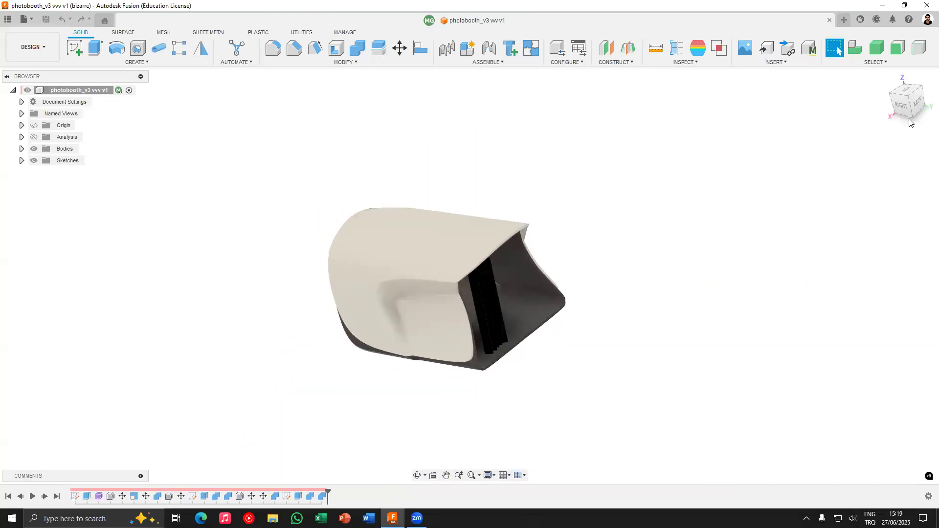
middle_drag(454, 257, 478, 316)
scroll(479, 313, up, 3)
middle_click(553, 148)
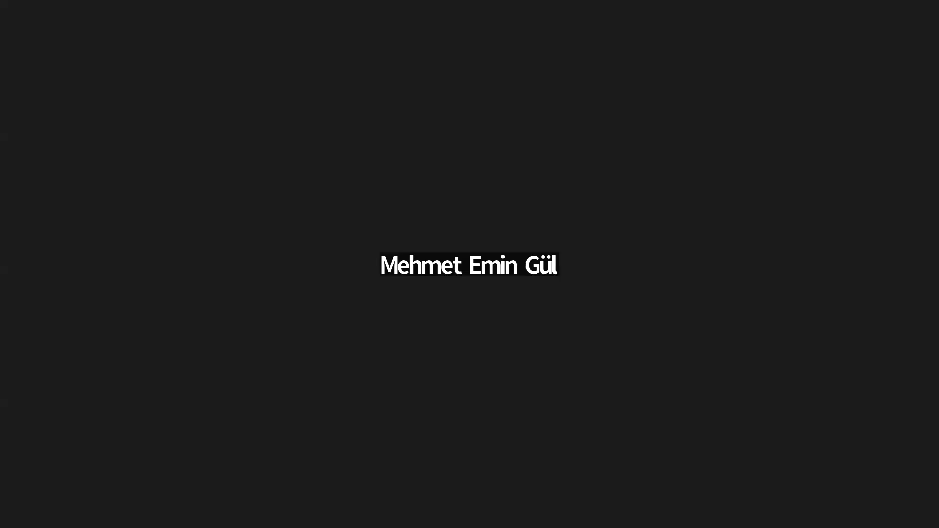
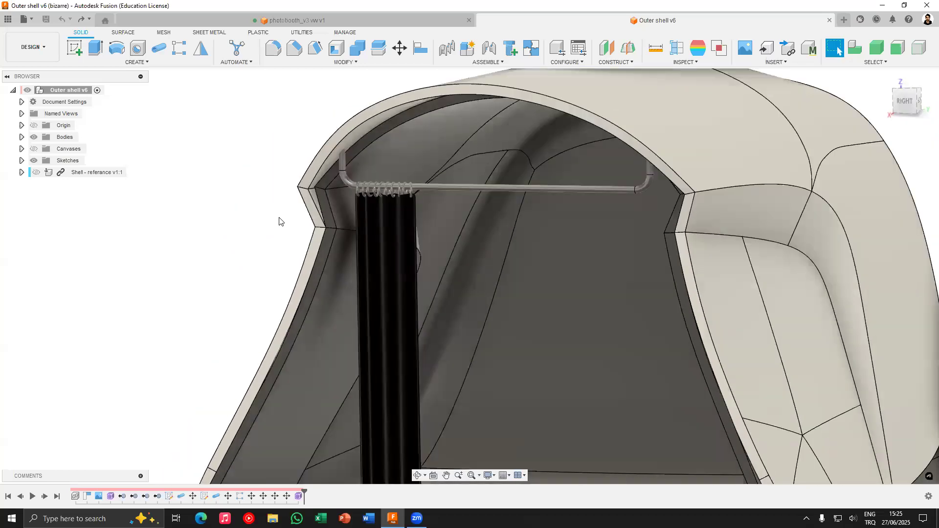
scroll(279, 218, up, 3)
scroll(372, 177, up, 3)
click(372, 179)
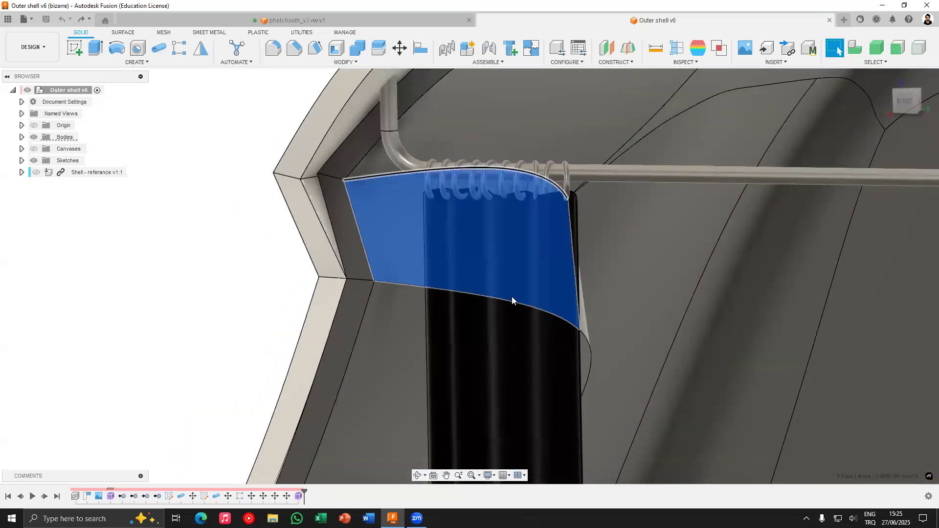
click(260, 181)
scroll(260, 181, down, 5)
scroll(595, 97, down, 2)
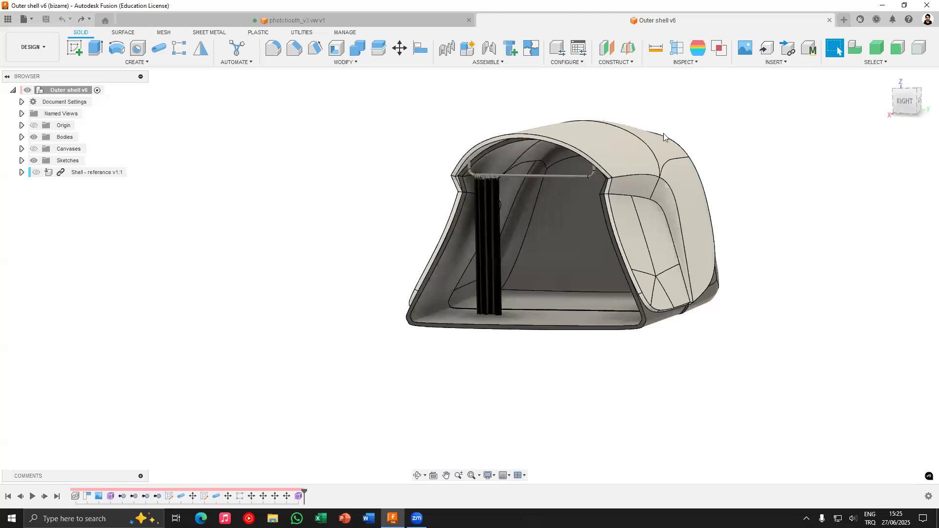
Create a section analysis through the outer shell on the XZ plane at 0 mm offset
click(686, 62)
click(668, 107)
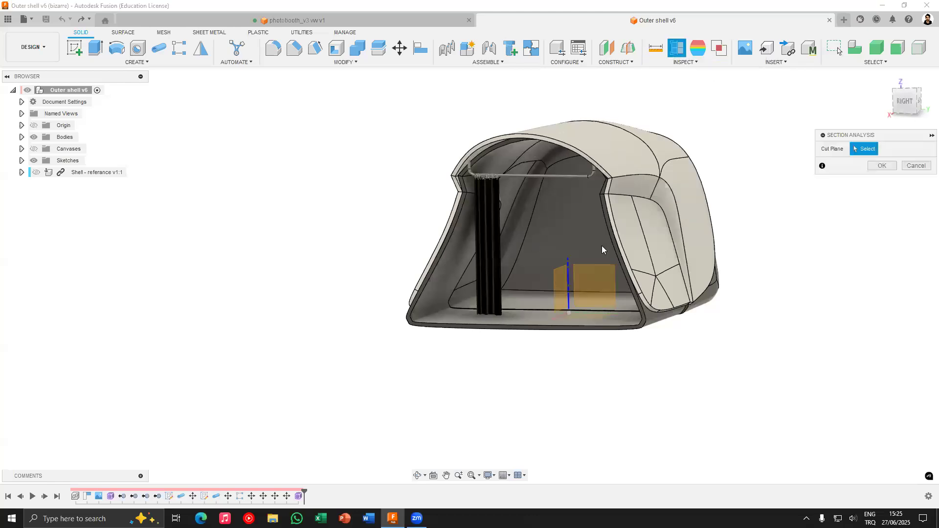
click(561, 283)
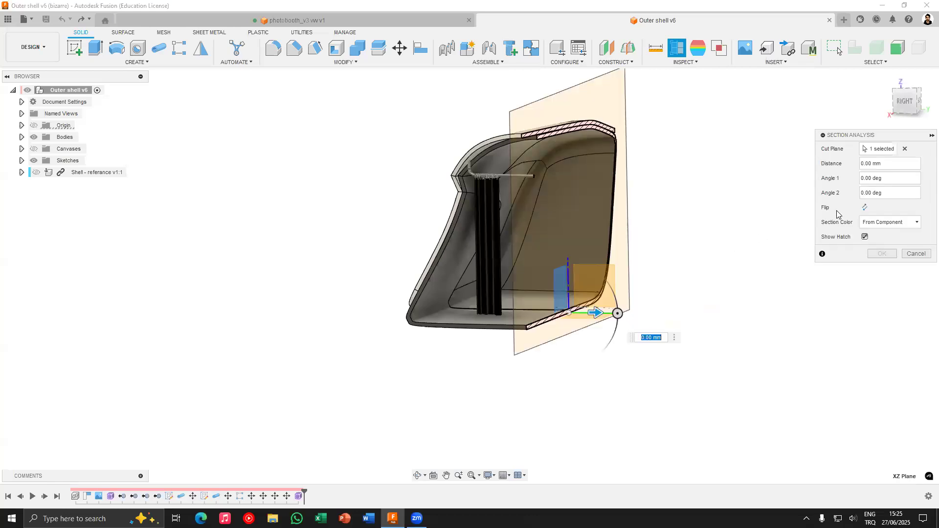
click(882, 254)
shift+middle_drag(631, 220, 508, 218)
scroll(507, 218, up, 3)
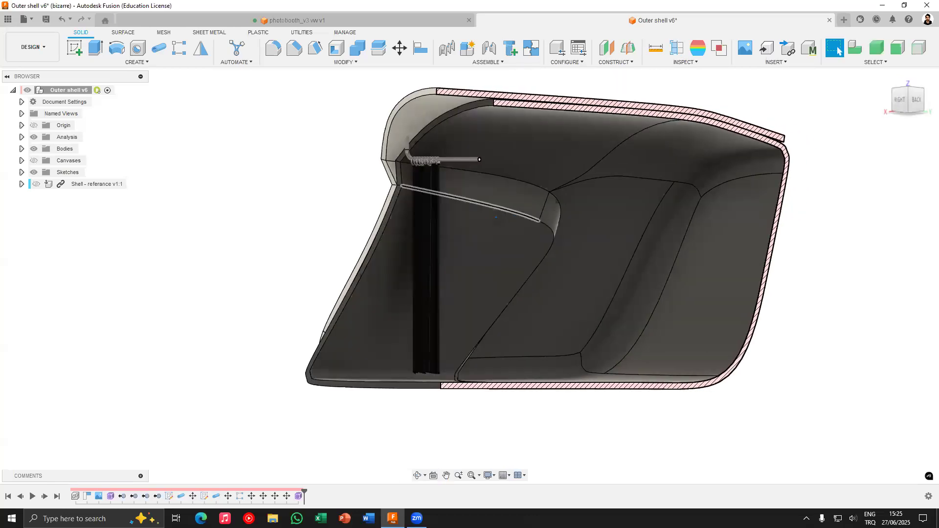
Examine the sectioned shell's interior, especially the side wall's upper edge beside the curtain rod and rings
shift+middle_drag(558, 176, 529, 168)
shift+middle_drag(656, 194, 442, 259)
scroll(442, 259, down, 3)
shift+middle_drag(440, 203, 517, 197)
scroll(517, 197, up, 3)
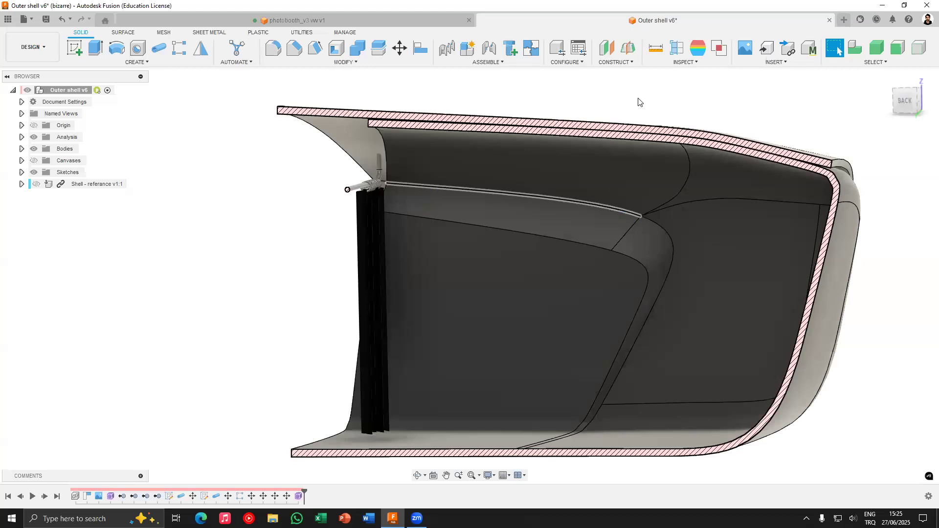
scroll(396, 184, up, 1)
shift+middle_drag(442, 195, 298, 173)
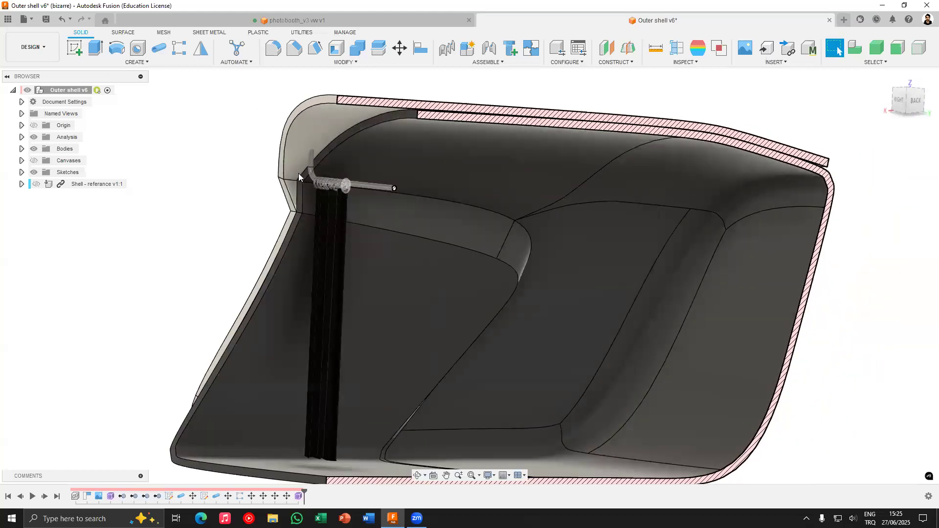
scroll(298, 173, up, 5)
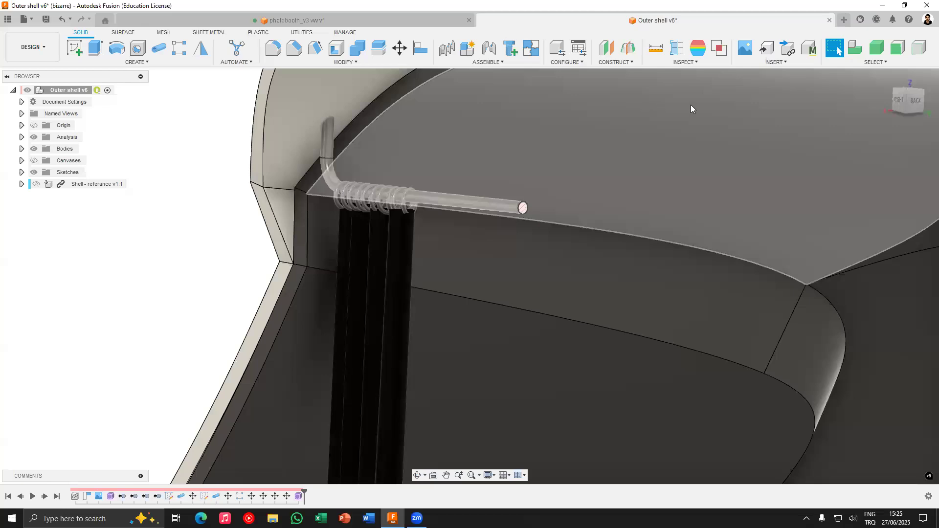
middle_drag(532, 146, 471, 178)
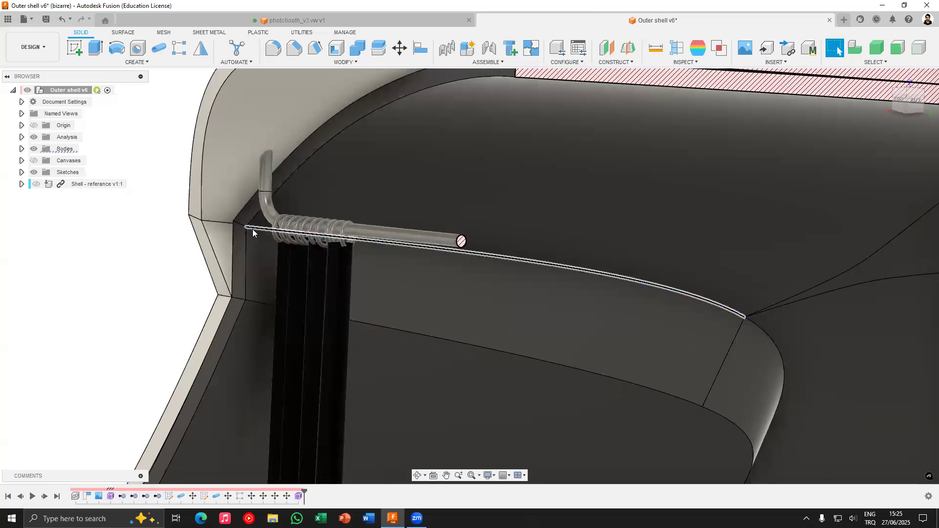
middle_drag(253, 233, 359, 235)
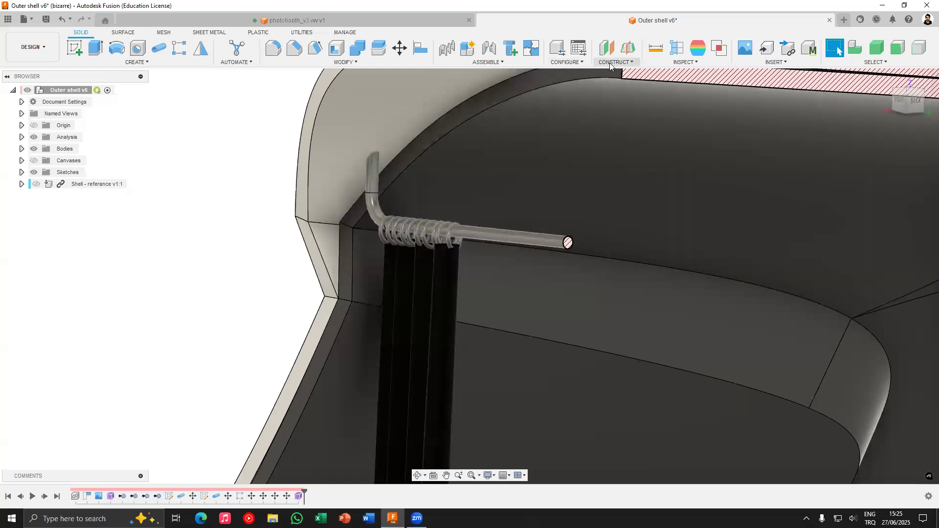
Construct a plane along path on the inner side wall's upper edge at the front opening, with proportional distance 0
click(610, 62)
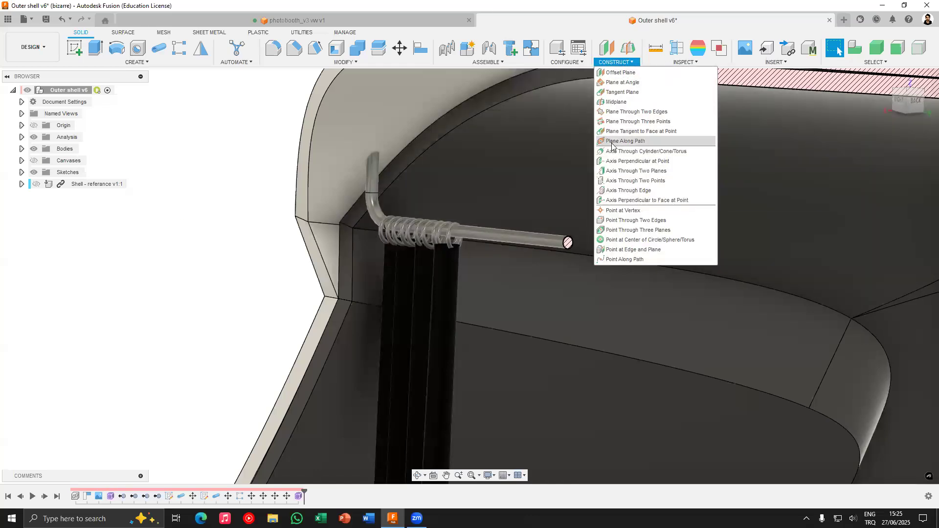
click(647, 142)
scroll(362, 233, up, 4)
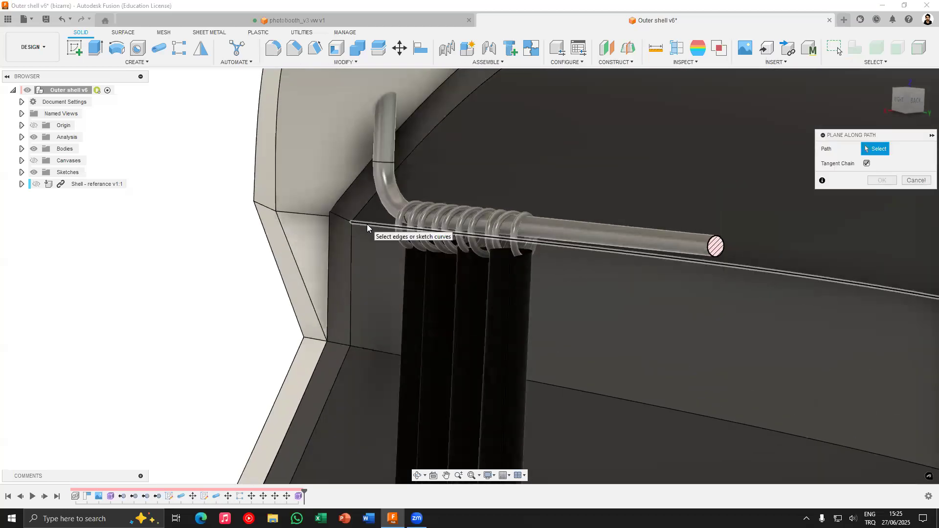
click(367, 224)
scroll(405, 225, down, 6)
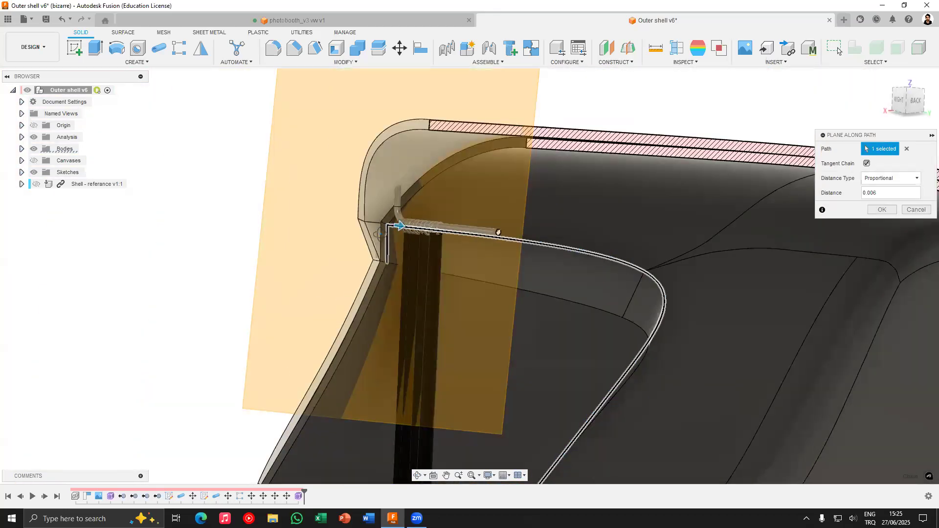
mouse_move(398, 225)
mouse_down()
mouse_move(478, 227)
mouse_move(702, 269)
mouse_move(753, 307)
mouse_move(752, 340)
mouse_move(769, 318)
mouse_move(687, 256)
mouse_move(433, 239)
mouse_move(386, 225)
mouse_up()
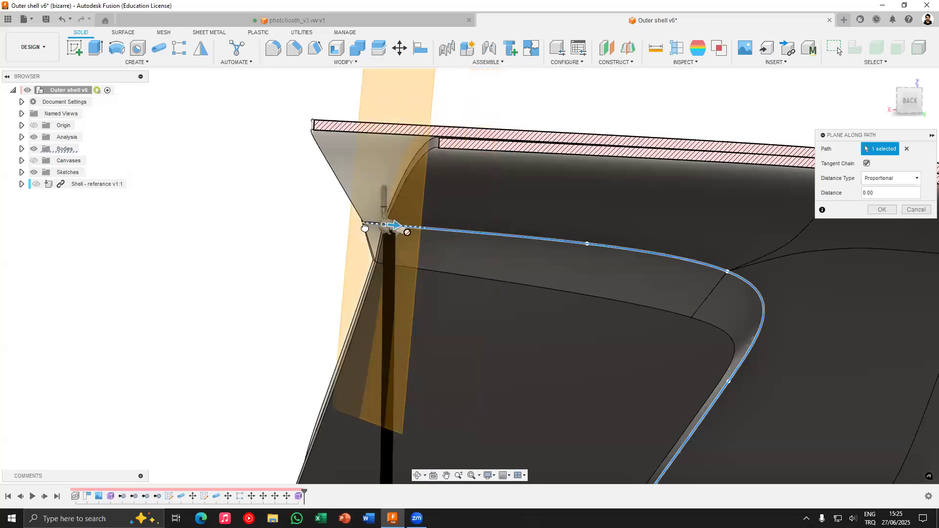
scroll(398, 223, up, 5)
scroll(389, 227, up, 5)
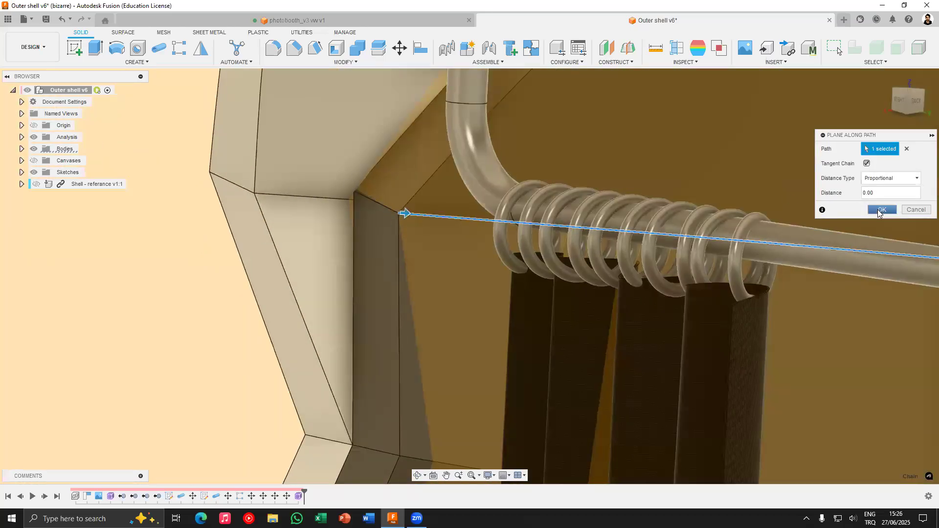
click(882, 209)
Sketch a 50 mm diameter circle on the new plane, centred on the wall edge's front endpoint, and finish the sketch
scroll(159, 287, down, 10)
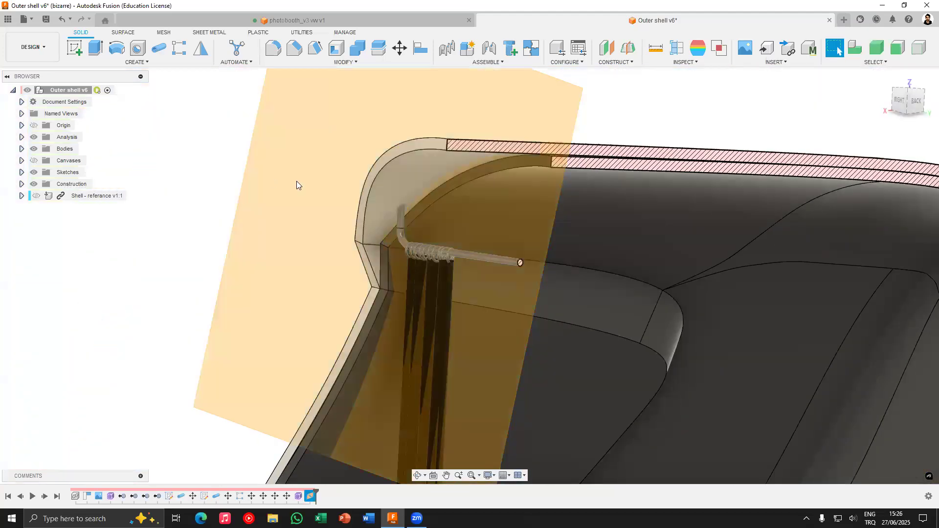
shift+middle_drag(315, 158, 314, 127)
click(310, 205)
click(75, 45)
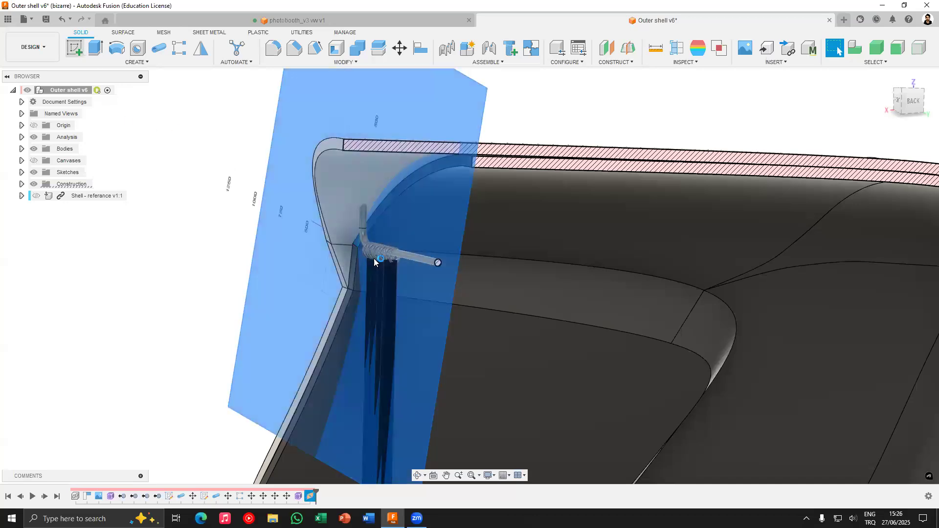
scroll(473, 282, up, 6)
scroll(471, 268, up, 5)
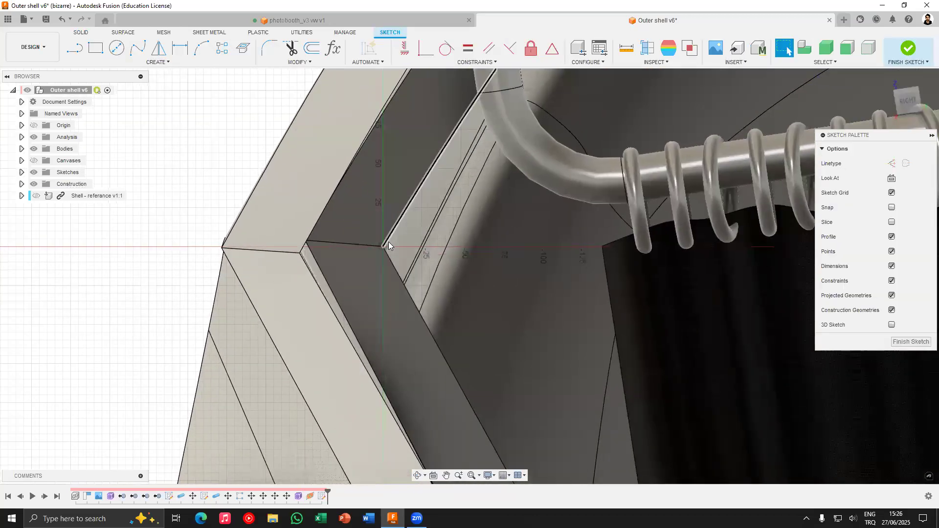
key(c)
click(386, 245)
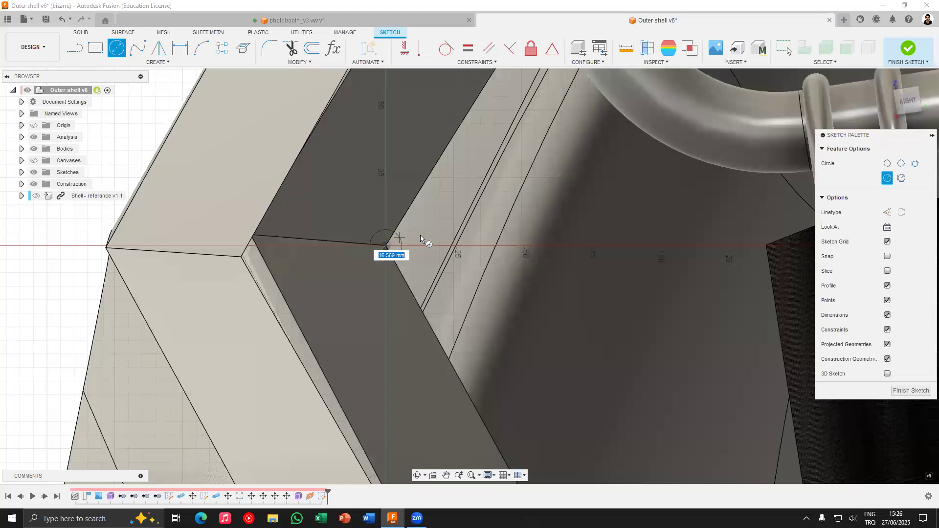
text(50)
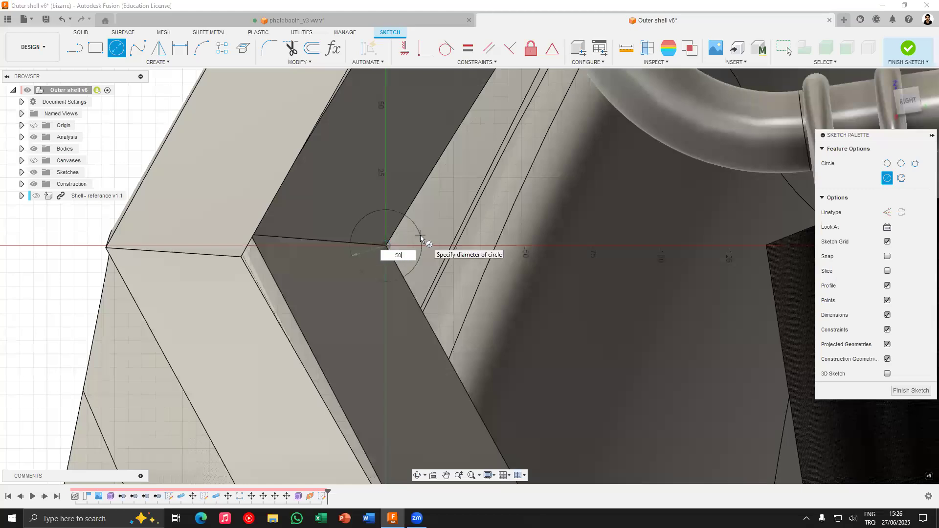
key(Return)
key(Escape)
scroll(440, 259, down, 5)
shift+middle_drag(494, 253, 420, 262)
click(896, 62)
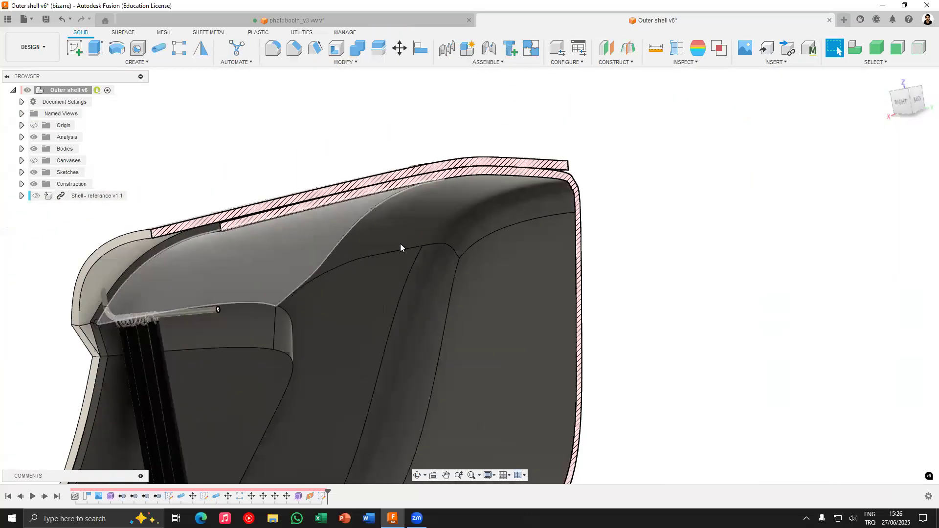
Hide the curtain, rod and ring bodies, Body8 through Body19, to expose the circle at the shell's inner corner
scroll(319, 289, up, 5)
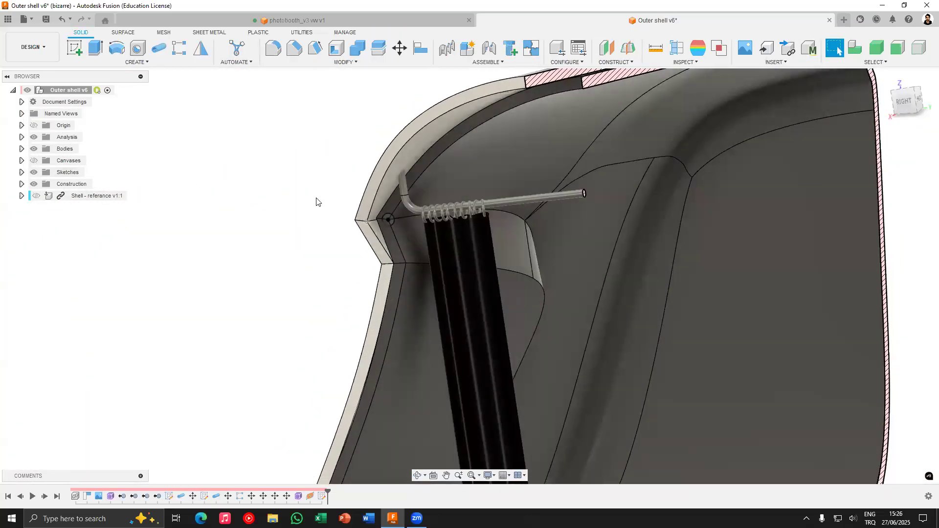
click(21, 150)
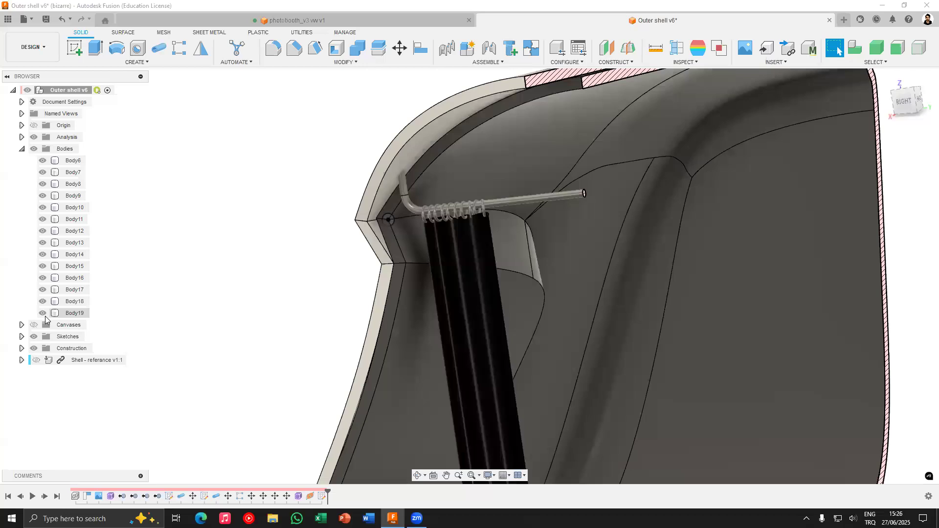
click(42, 289)
click(42, 278)
click(74, 266)
shift+click(73, 184)
key(v)
shift+middle_drag(363, 216, 394, 194)
scroll(405, 210, up, 3)
middle_drag(394, 193, 314, 196)
key(Escape)
Start a single-path Sweep with the 50 mm circle as profile and the inner side wall's chained upper edge as path
click(136, 62)
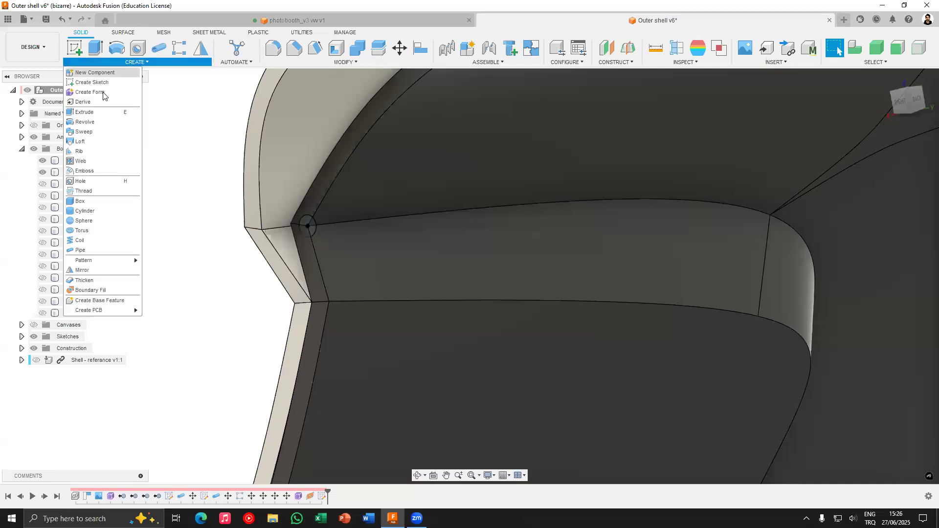
click(83, 134)
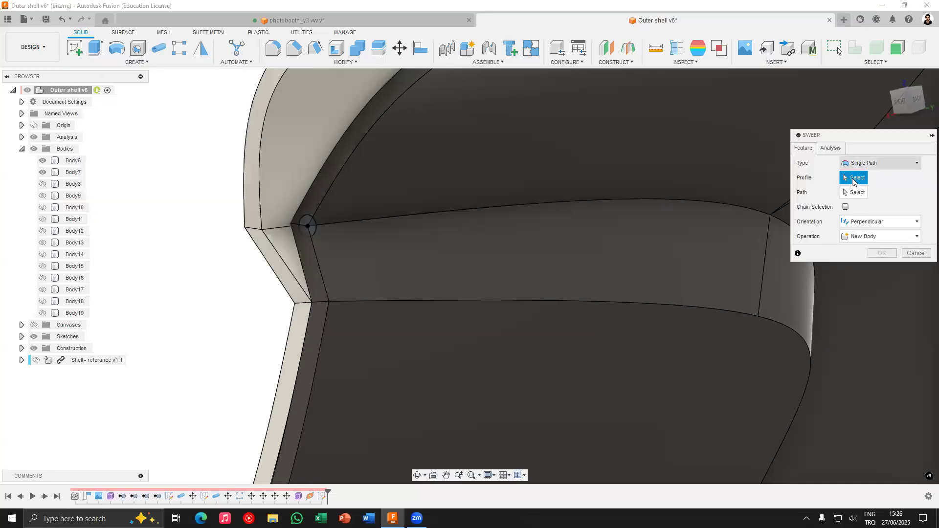
scroll(278, 257, up, 1)
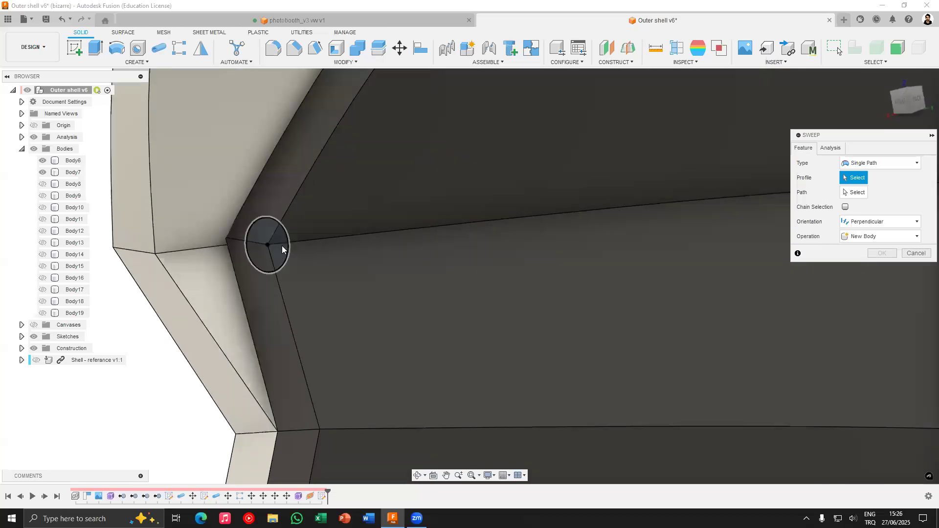
click(278, 249)
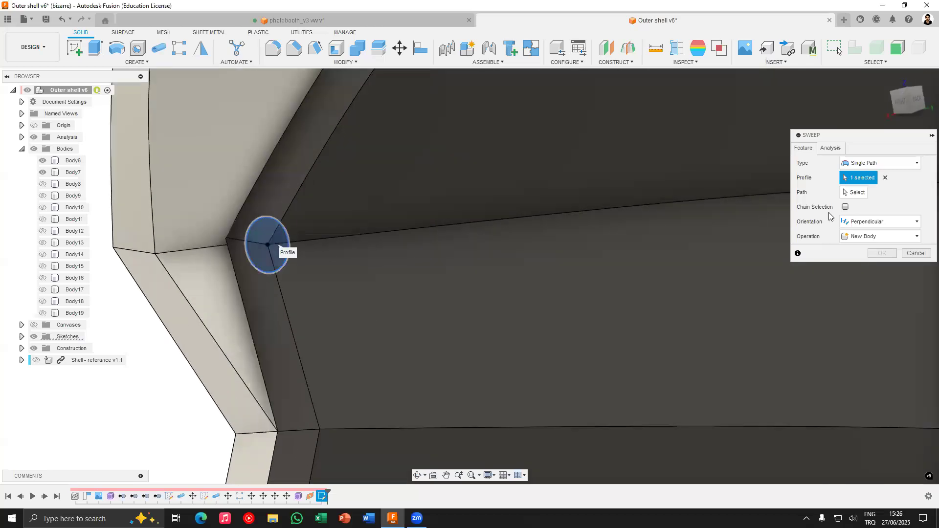
click(856, 194)
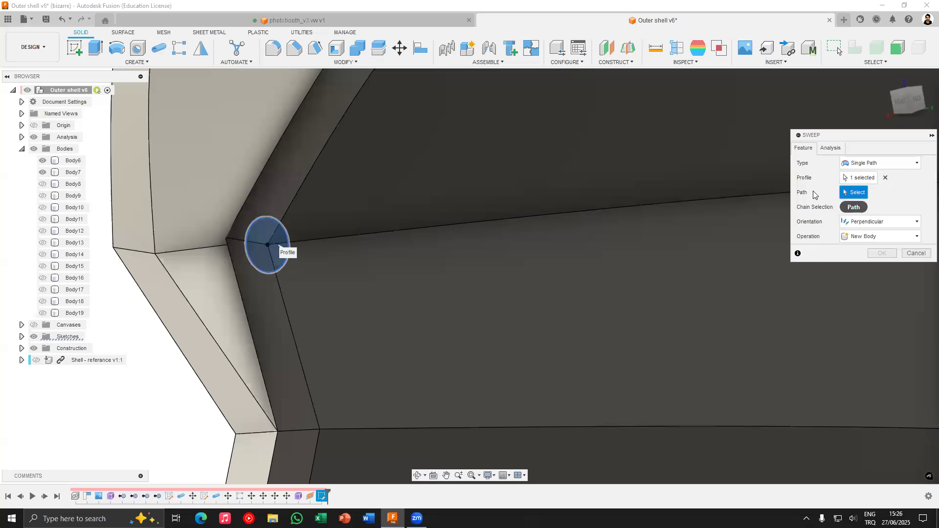
middle_drag(465, 223, 351, 208)
scroll(351, 208, down, 2)
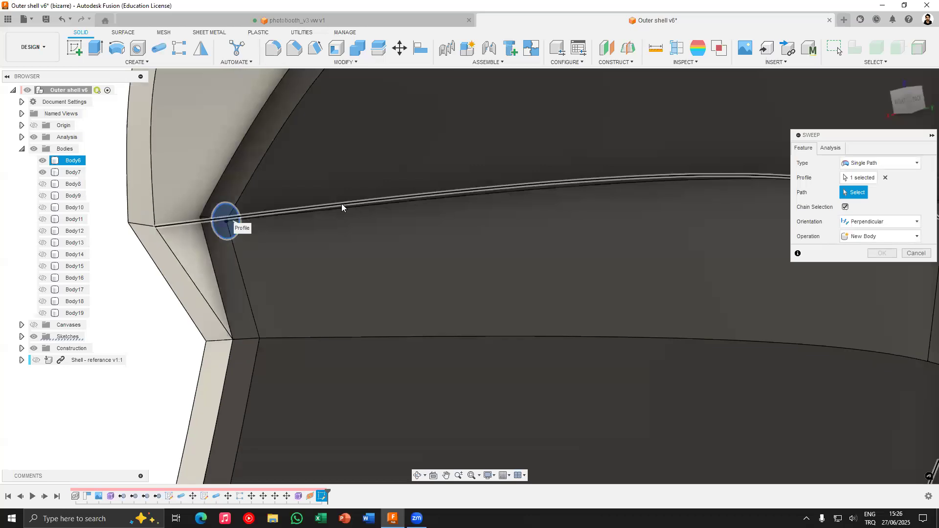
click(337, 209)
scroll(535, 224, down, 4)
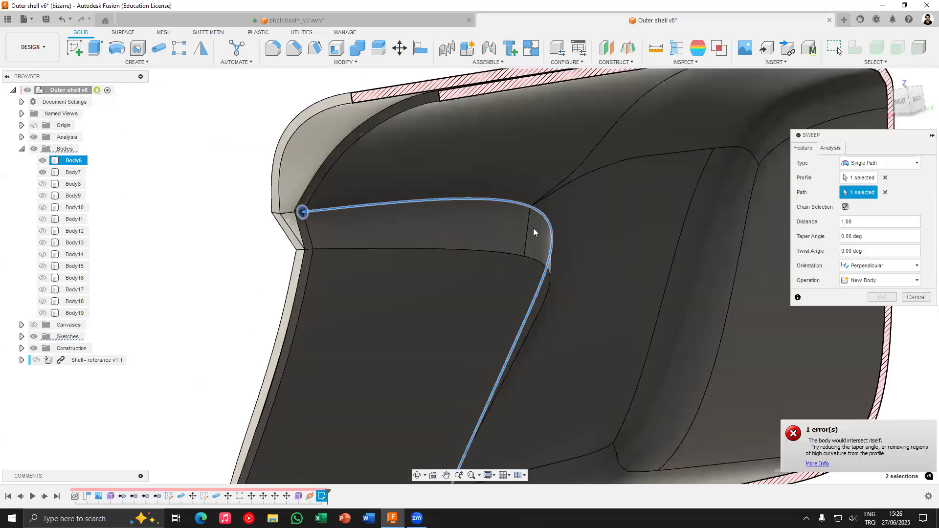
Turn off chain selection for the sweep and limit the path to the upper wall edge, stopping before the lower bend
shift+middle_drag(642, 300, 681, 336)
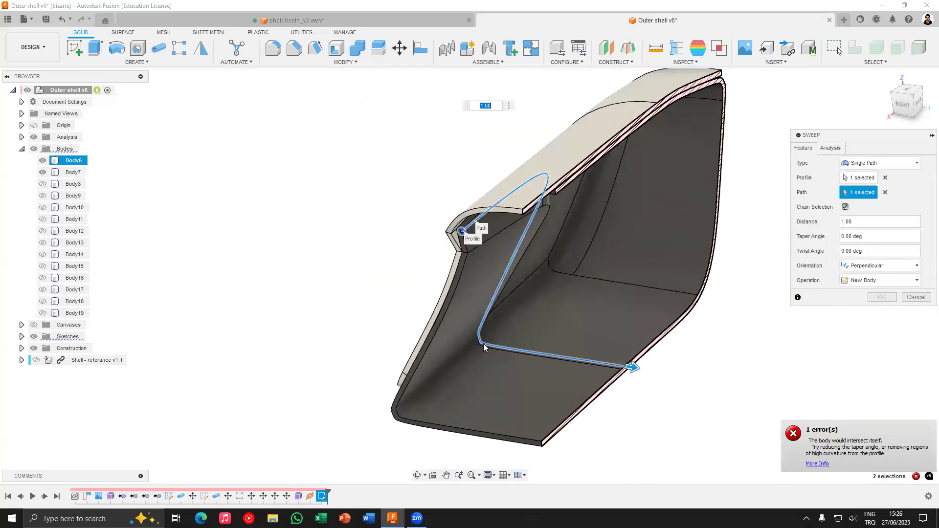
scroll(467, 312, up, 5)
shift+middle_drag(466, 308, 439, 338)
shift+middle_drag(443, 435, 457, 295)
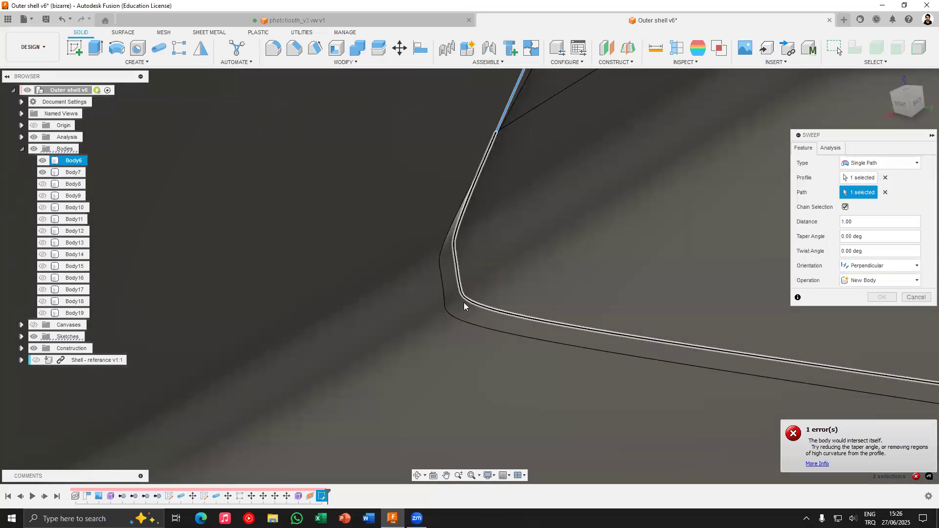
shift+middle_drag(468, 195, 383, 219)
scroll(486, 291, down, 5)
scroll(385, 217, up, 3)
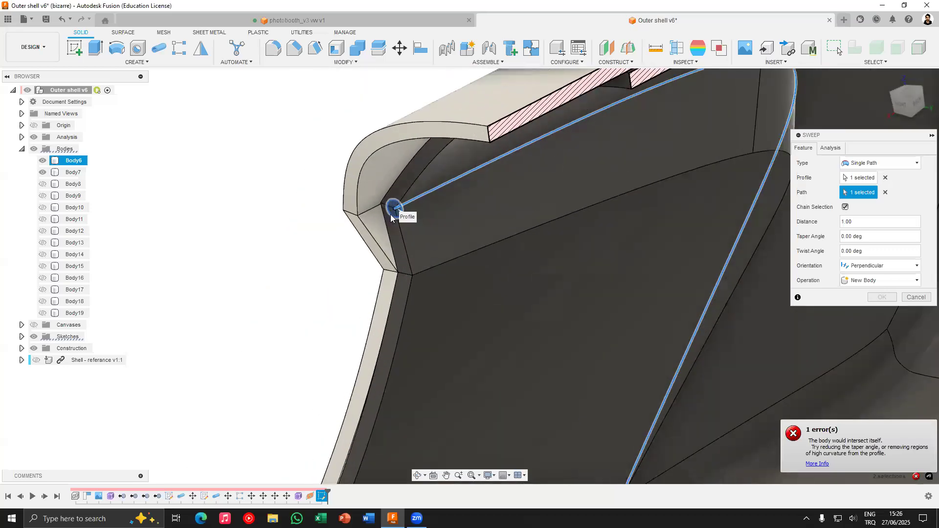
shift+middle_drag(555, 278, 463, 402)
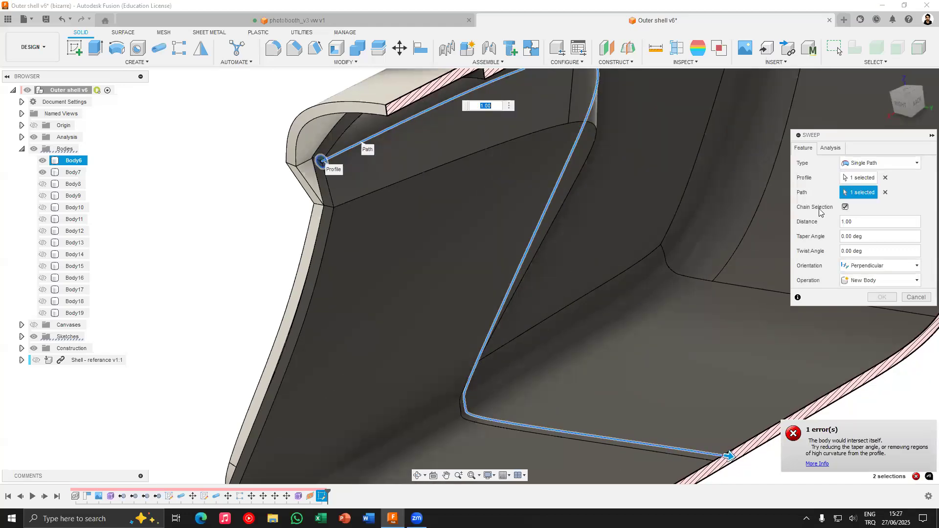
shift+middle_drag(503, 303, 514, 310)
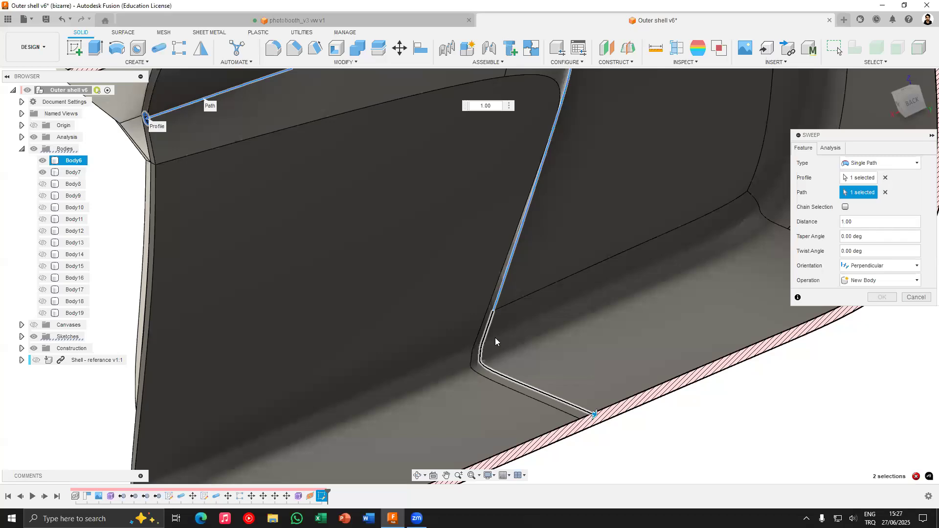
Set the sweep operation to New Body and complete the tube along the inner side wall's edge
scroll(528, 312, down, 3)
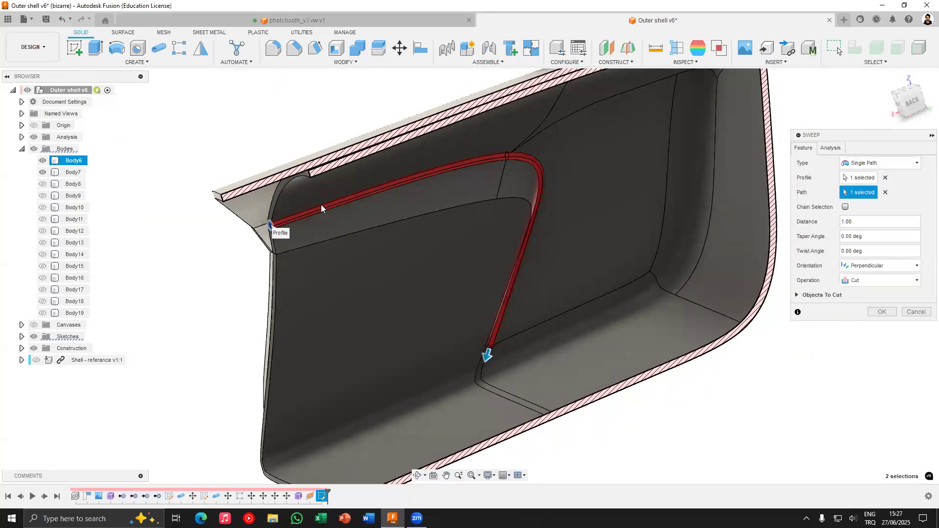
scroll(346, 204, up, 5)
shift+middle_drag(429, 223, 328, 234)
scroll(479, 241, down, 3)
scroll(569, 365, up, 4)
shift+middle_drag(569, 365, 547, 371)
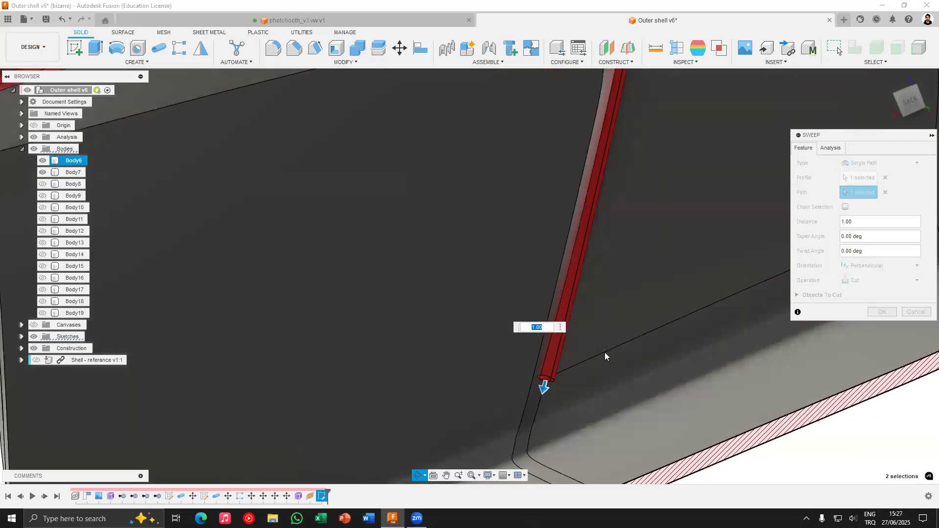
scroll(547, 370, down, 3)
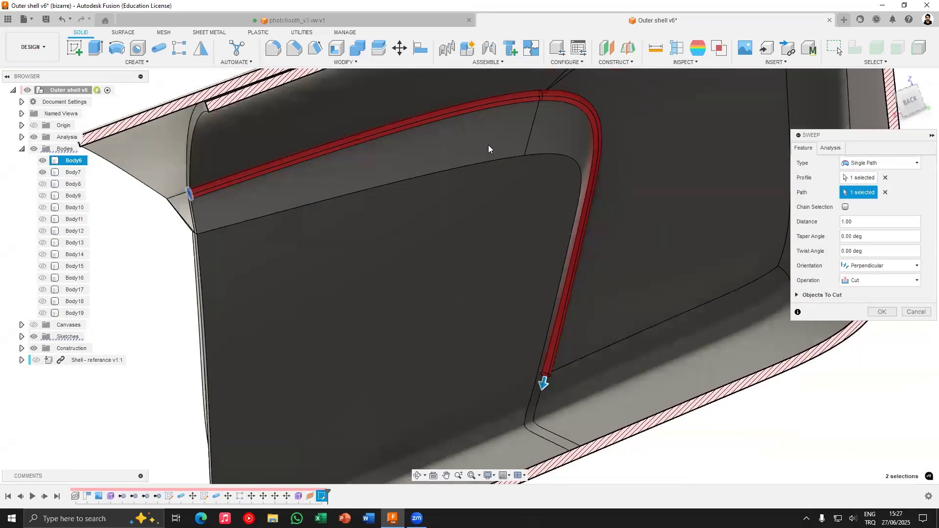
click(871, 283)
click(854, 325)
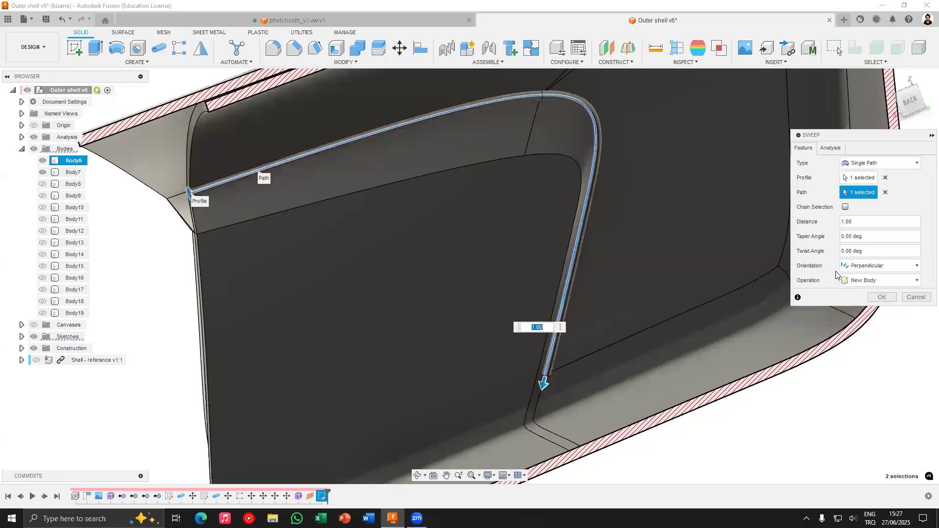
scroll(685, 288, down, 3)
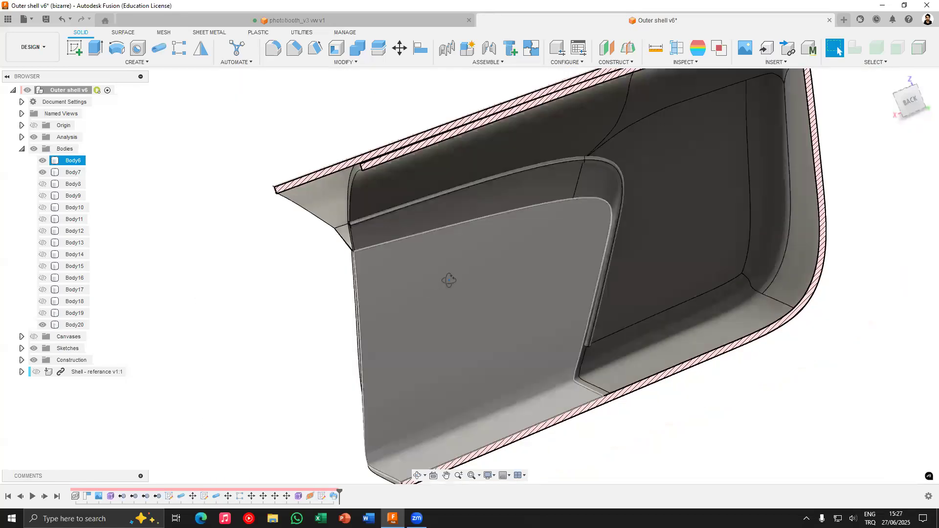
Hide the section analysis and mirror the swept tube body across the shell's central origin plane as a new body
shift+middle_drag(440, 279, 482, 277)
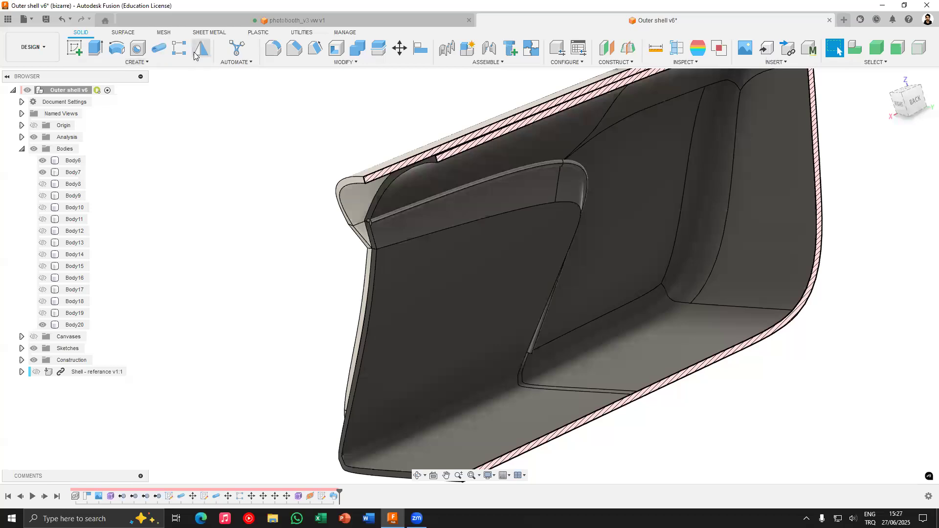
key(m)
click(398, 214)
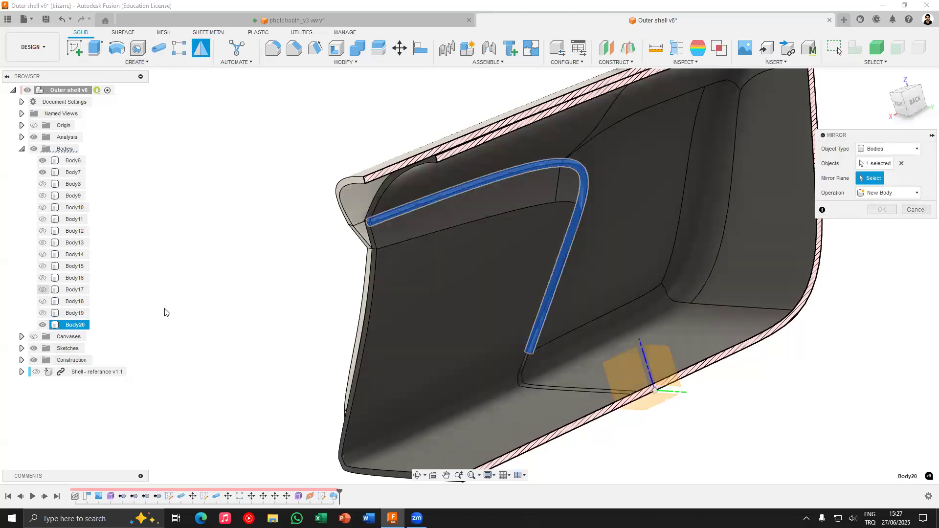
click(34, 137)
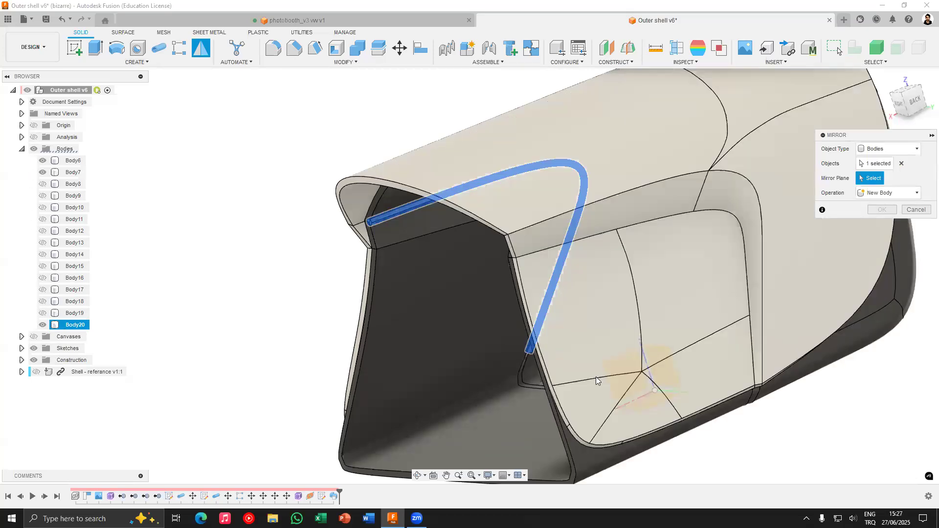
click(630, 377)
shift+middle_drag(577, 346, 588, 292)
scroll(660, 289, up, 3)
click(879, 209)
scroll(562, 282, down, 5)
shift+middle_drag(520, 314, 339, 203)
scroll(337, 209, up, 8)
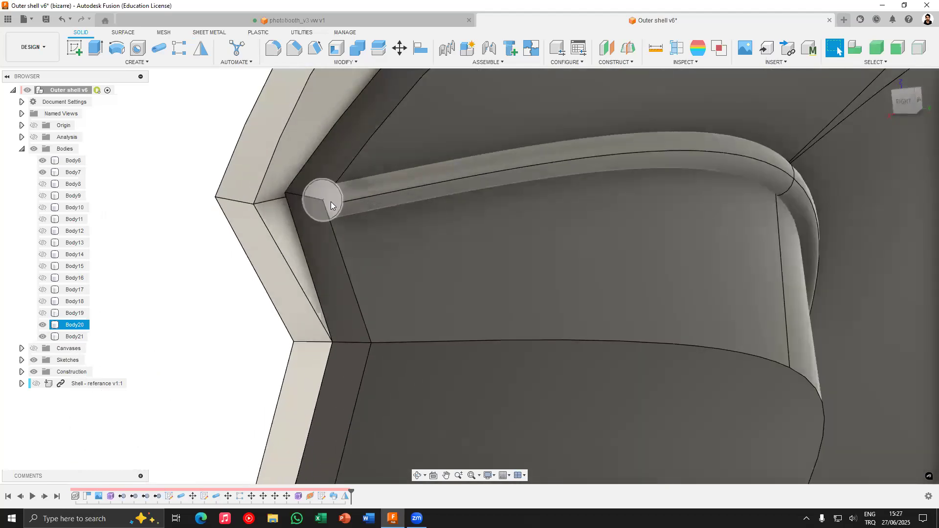
scroll(331, 202, up, 3)
click(331, 202)
key(q)
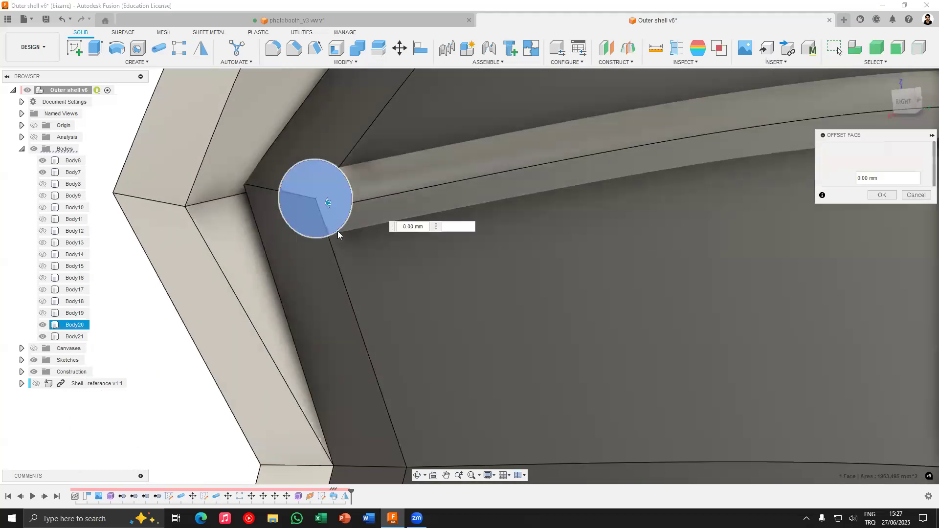
scroll(335, 231, down, 7)
middle_drag(771, 219, 445, 291)
scroll(750, 282, up, 3)
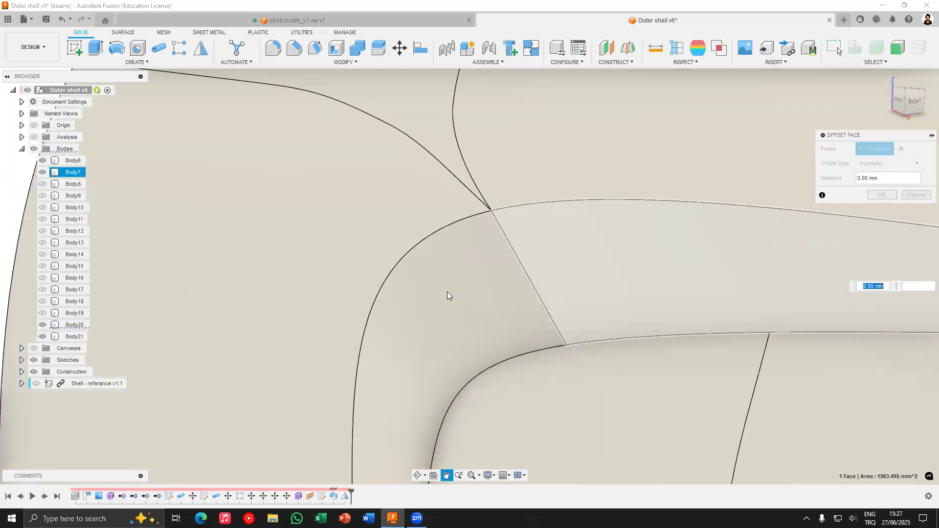
scroll(445, 292, down, 6)
shift+middle_drag(524, 315, 362, 298)
scroll(242, 291, up, 8)
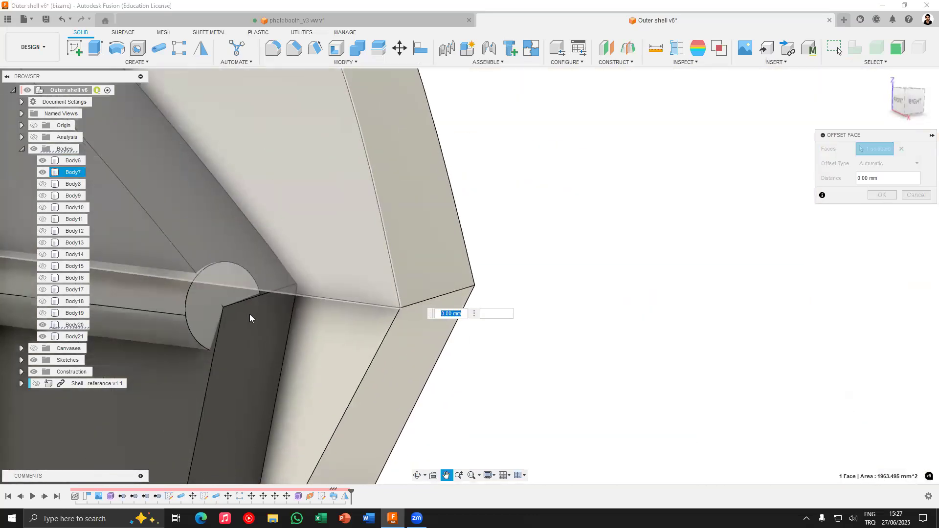
middle_drag(254, 313, 344, 307)
click(295, 311)
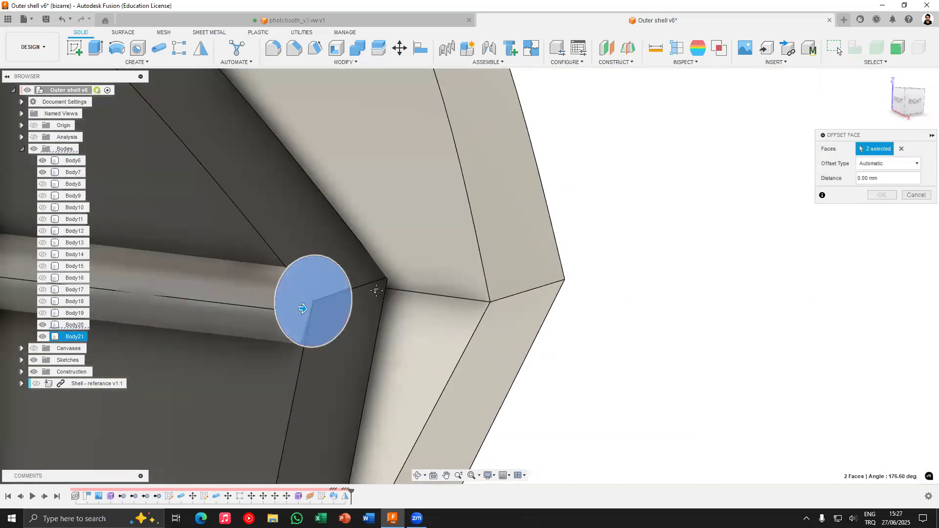
scroll(352, 242, down, 2)
Offset the front end faces of both swept tubes by about -36 mm, pulling them back from the shell's front opening
click(303, 62)
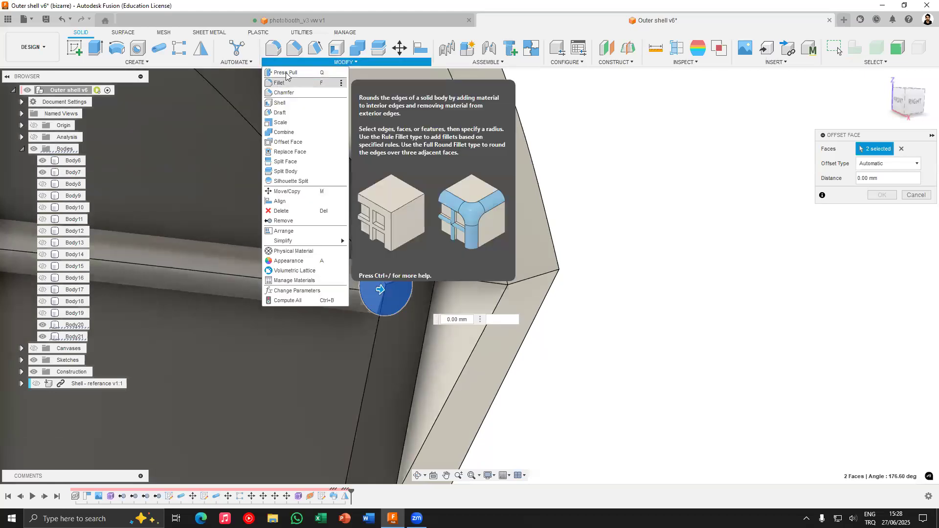
click(286, 73)
click(370, 289)
scroll(370, 289, down, 4)
shift+middle_drag(251, 284, 344, 258)
scroll(398, 216, up, 4)
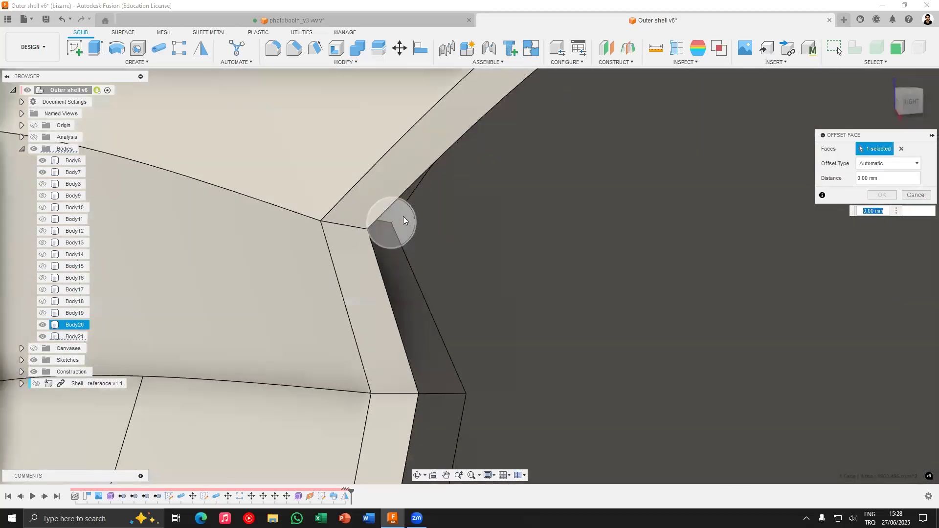
click(403, 216)
shift+middle_drag(411, 236, 390, 224)
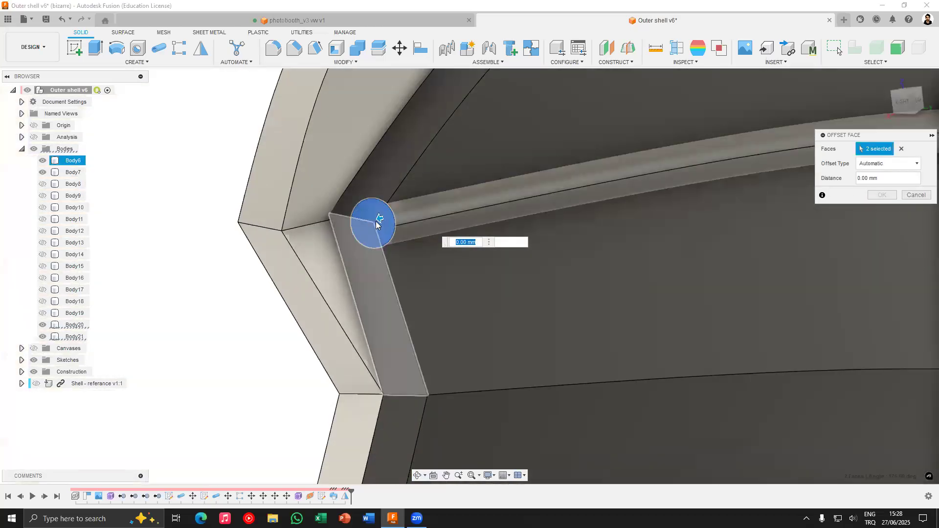
drag(380, 218, 403, 212)
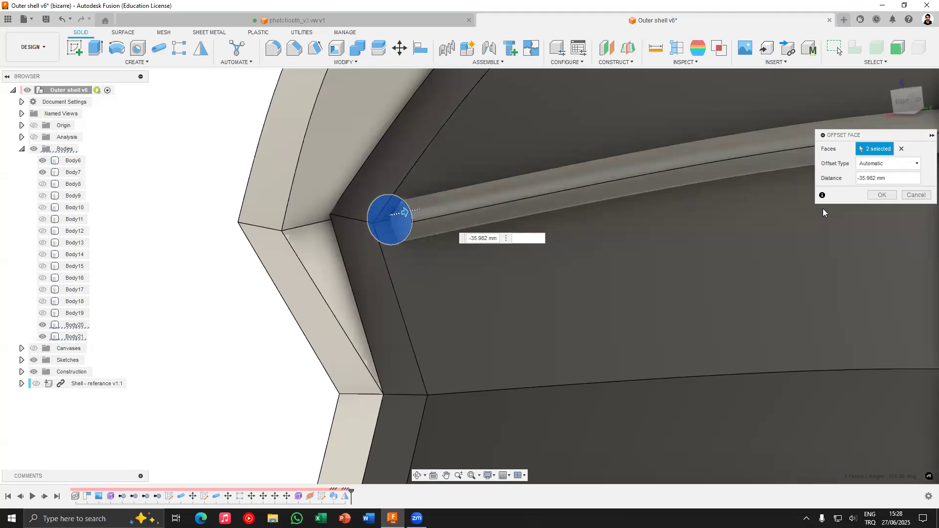
key(Return)
Start a constant-radius Fillet and select the hood's front edge, the side recess's outer edge and the side panel's front edge
shift+middle_drag(230, 278, 355, 211)
scroll(370, 265, down, 5)
scroll(354, 212, down, 2)
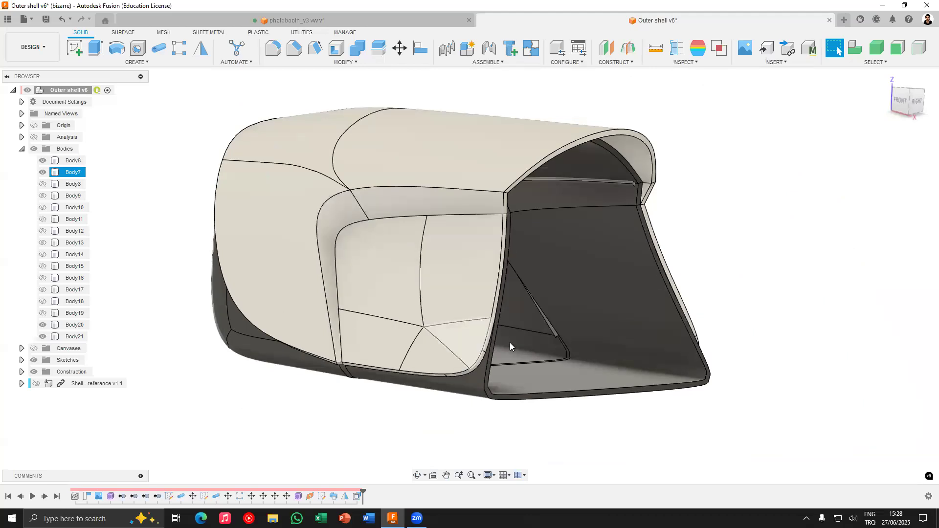
key(f)
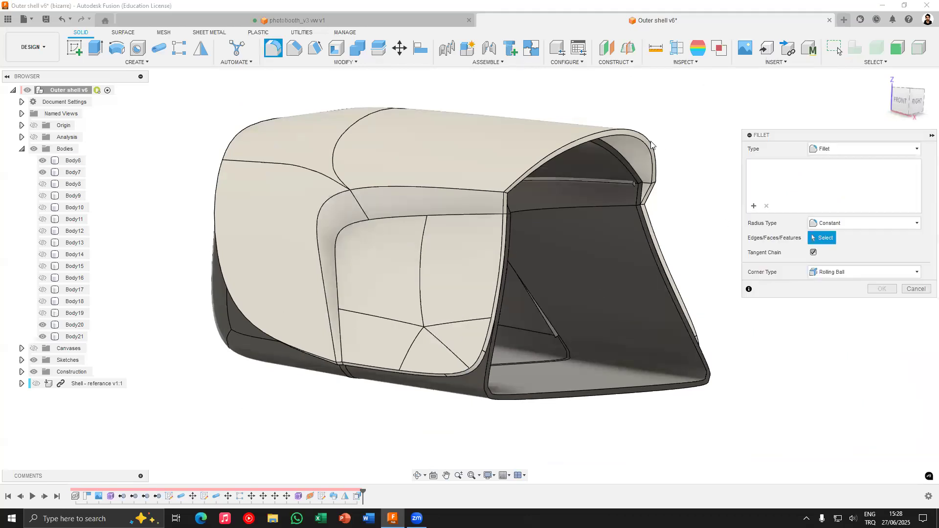
click(509, 191)
scroll(496, 183, up, 4)
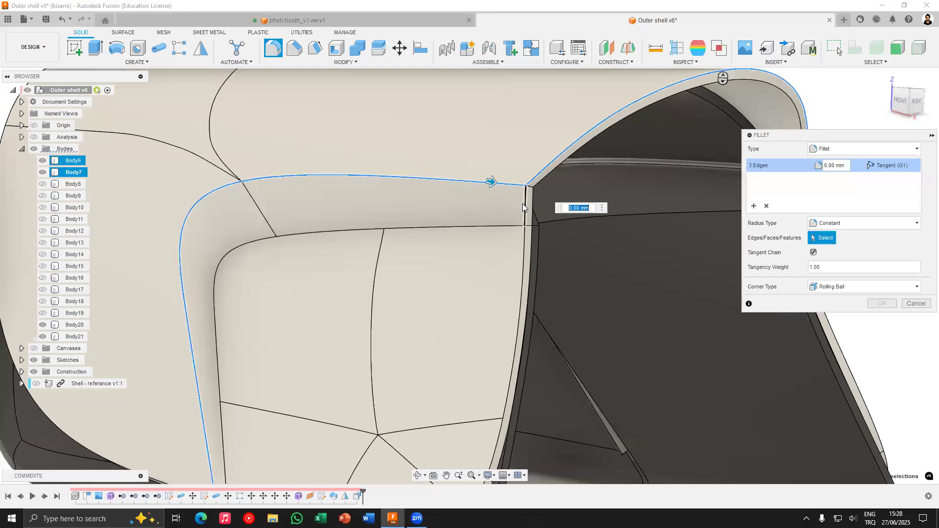
click(521, 241)
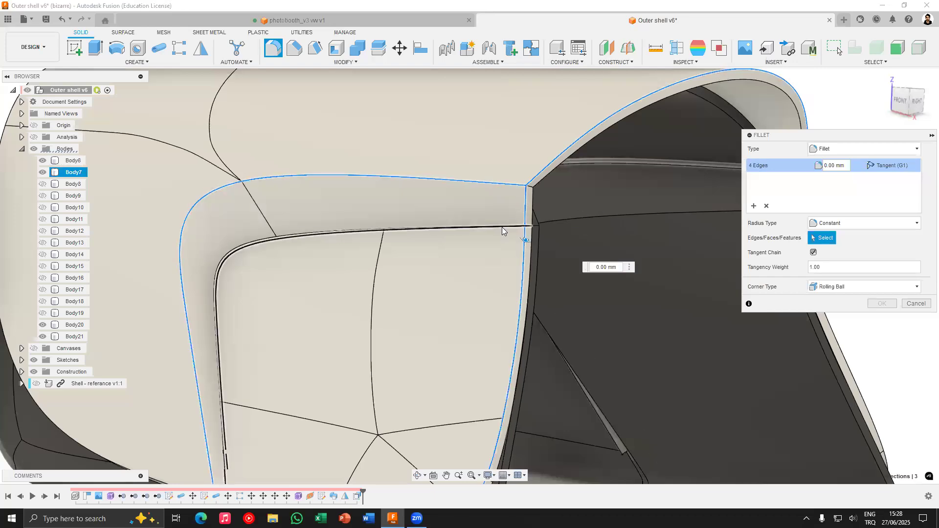
Add the side recess's inner and lower corner edges and the dark shell's front opening edges to the fillet selection
scroll(441, 220, down, 5)
click(322, 362)
scroll(320, 361, up, 4)
click(340, 365)
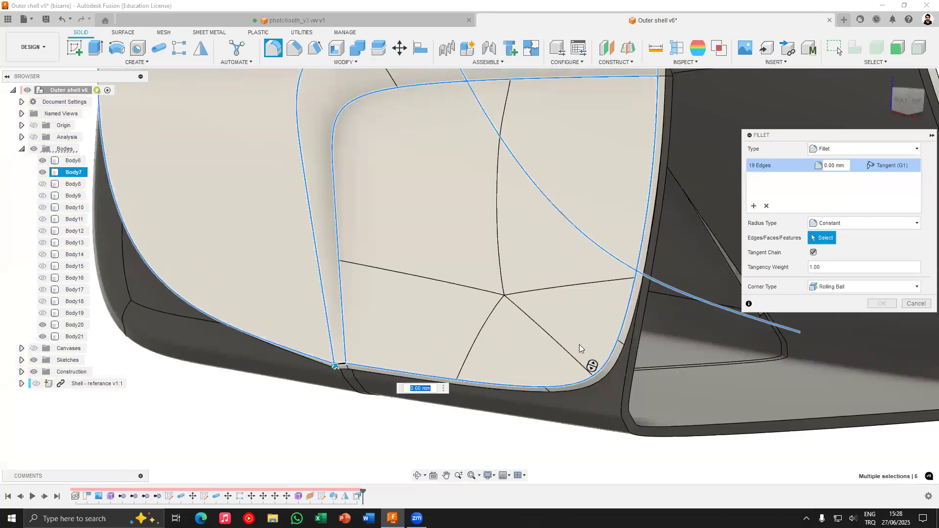
middle_drag(395, 341, 368, 343)
scroll(367, 342, down, 3)
click(616, 148)
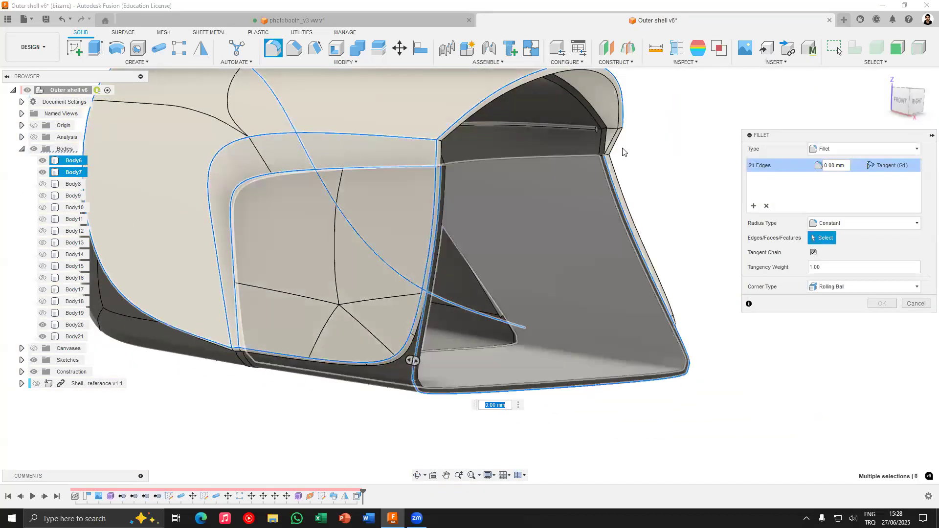
click(619, 151)
shift+middle_drag(619, 150, 466, 162)
click(466, 162)
scroll(472, 194, up, 4)
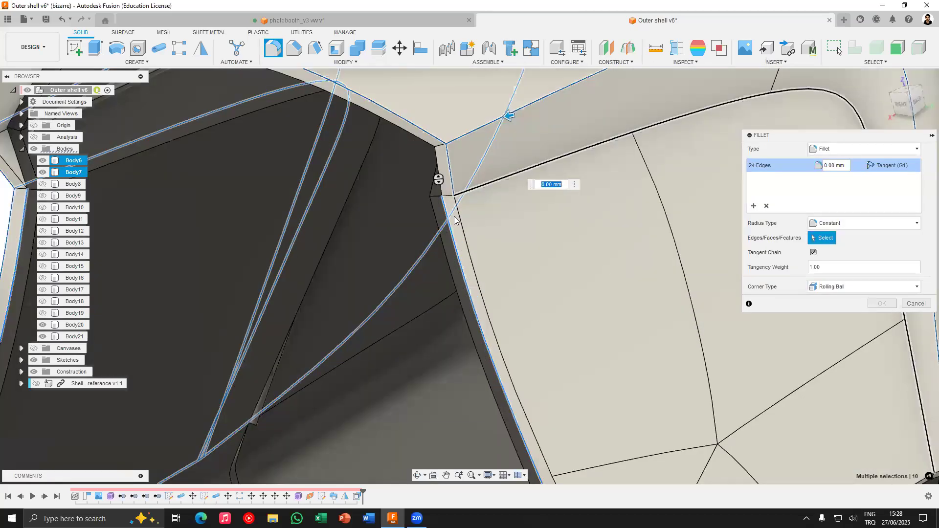
Add the remaining side panel edges and the front opening's inner rim edges to the fillet selection
click(458, 212)
click(453, 215)
scroll(428, 179, down, 3)
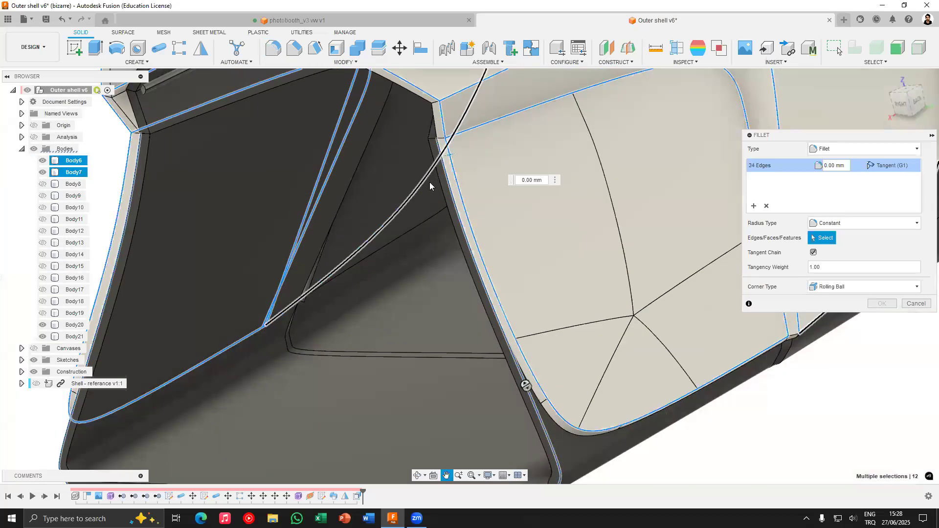
scroll(428, 179, down, 5)
click(479, 325)
scroll(325, 188, up, 5)
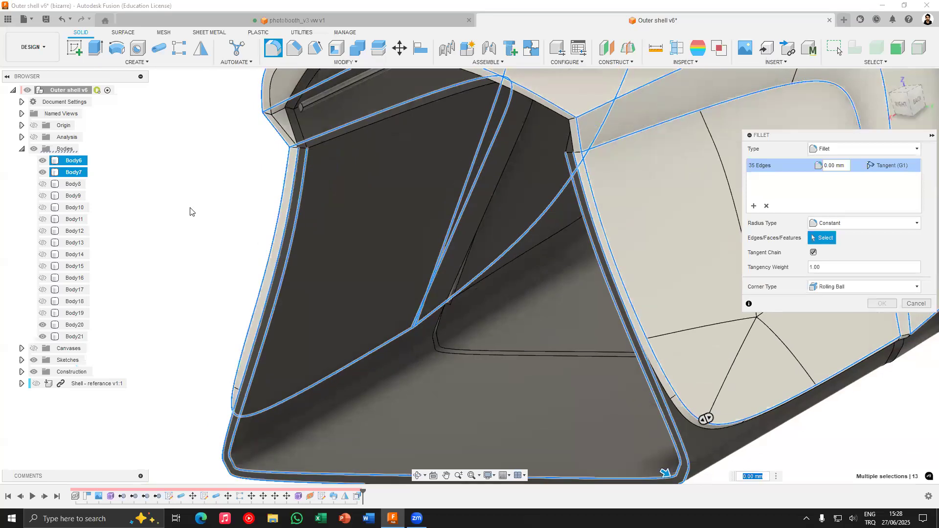
Set the fillet radius to 2 mm, add the remaining short edges at the hood's inner corners and complete the fillet
key(Return)
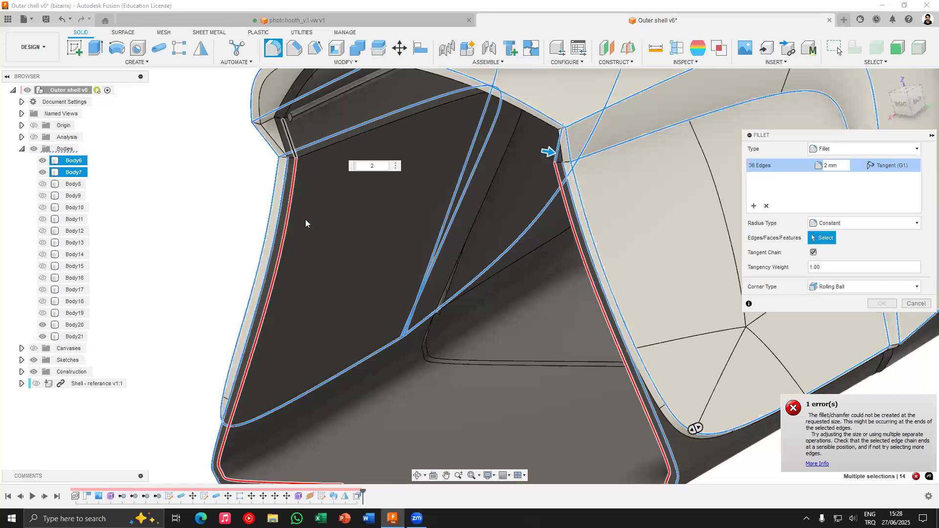
click(305, 220)
middle_drag(305, 219, 330, 242)
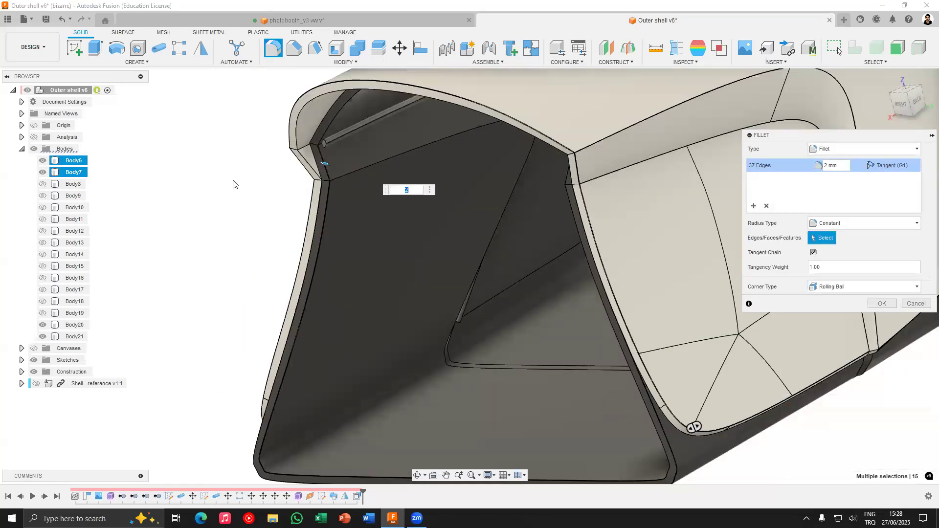
middle_drag(234, 223, 231, 200)
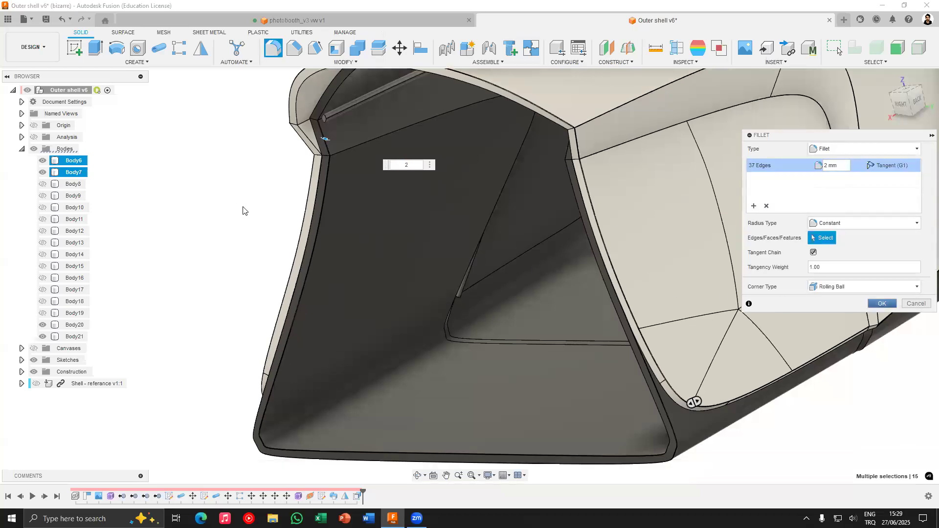
key(Return)
shift+middle_drag(254, 204, 635, 243)
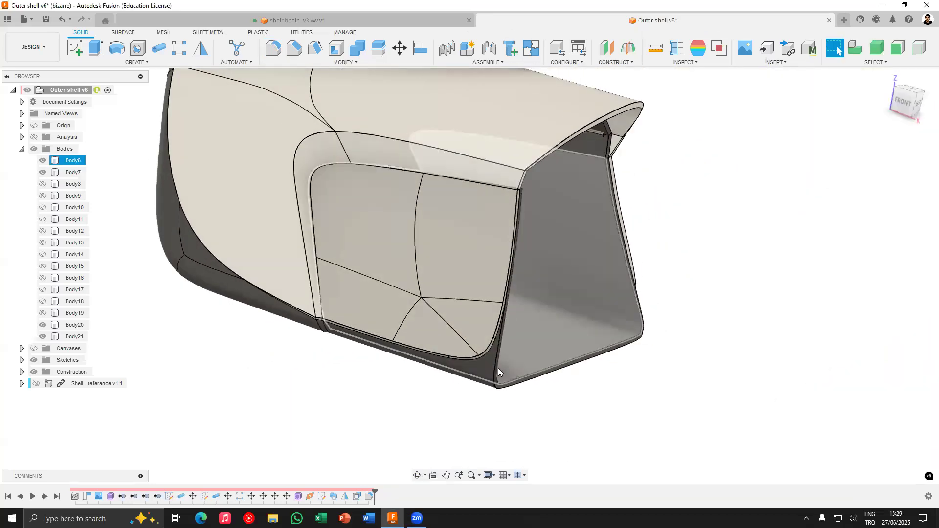
Start the Appearance command for bodies and expand the Emissive appearances within the library's Miscellaneous category
scroll(490, 338, up, 5)
shift+middle_drag(507, 334, 384, 227)
scroll(372, 360, down, 5)
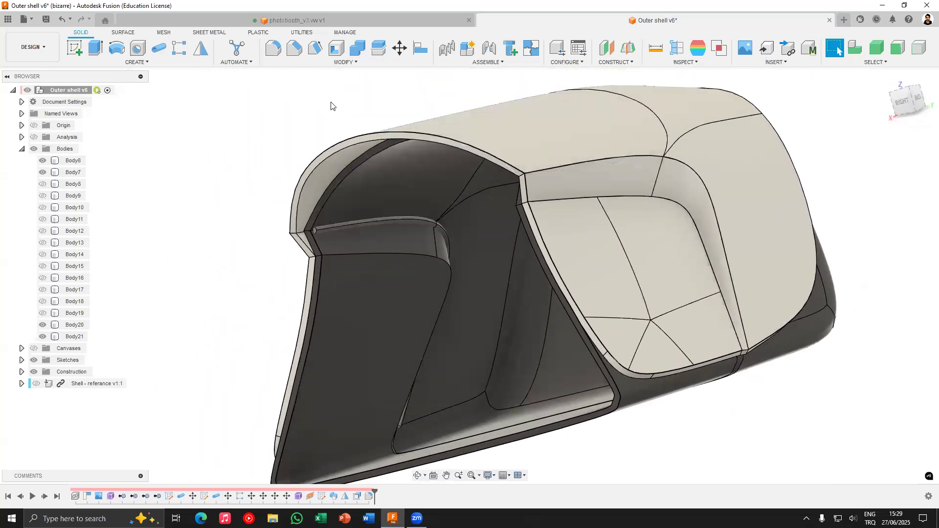
click(354, 63)
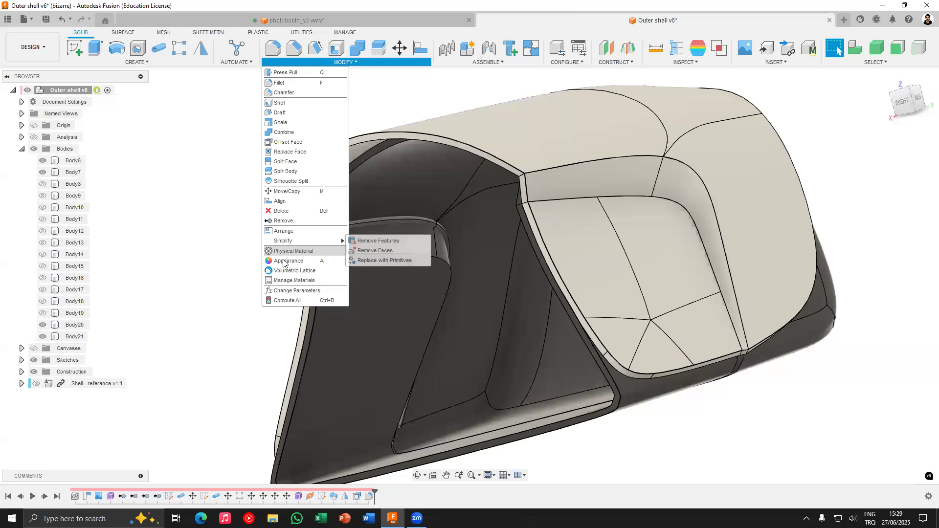
key(Escape)
key(a)
click(323, 230)
scroll(322, 230, up, 5)
click(776, 343)
scroll(763, 363, down, 3)
scroll(759, 374, up, 3)
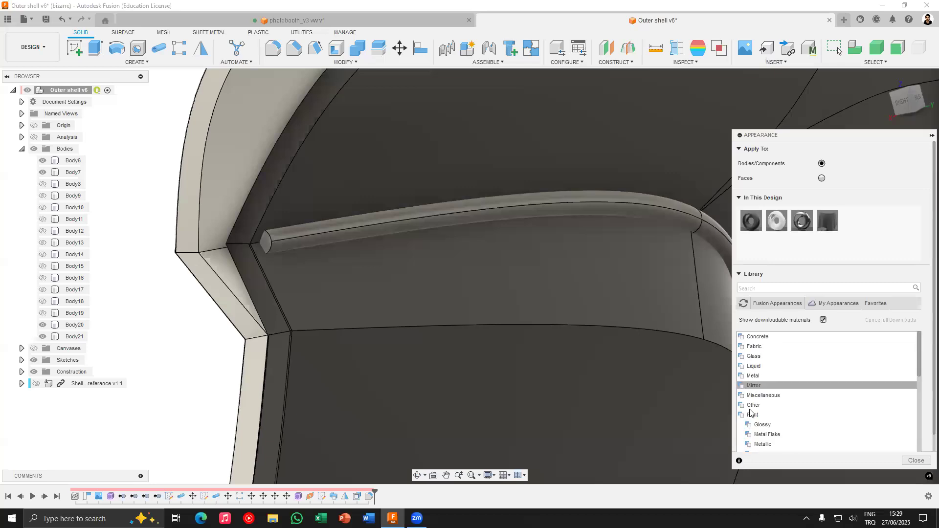
click(768, 368)
click(768, 368)
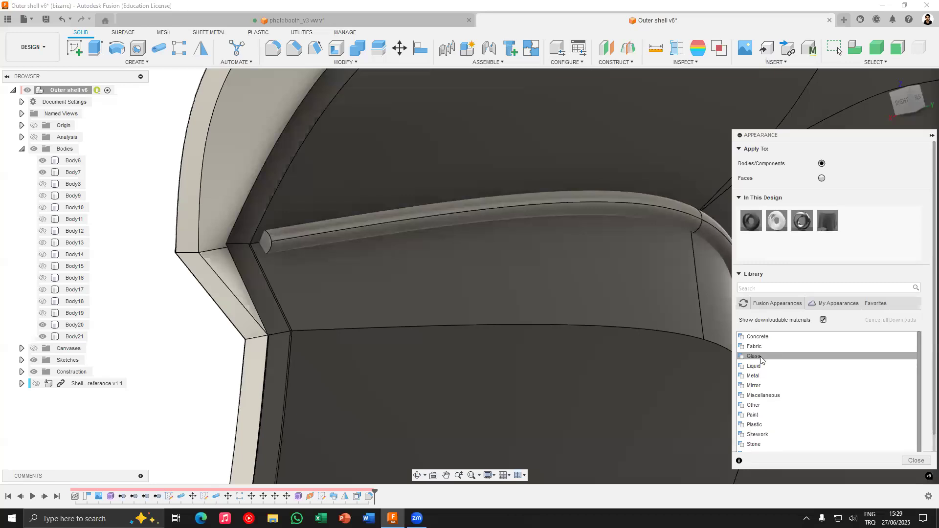
click(763, 396)
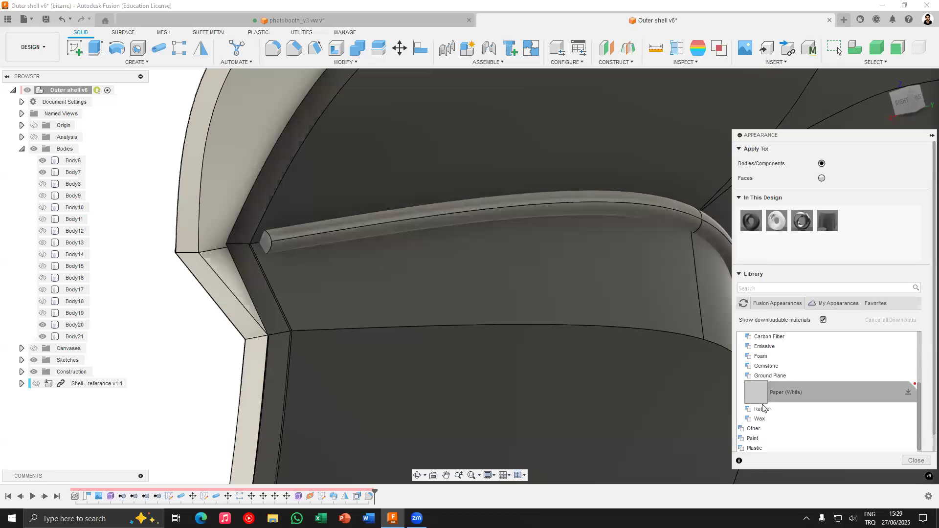
scroll(766, 407, up, 2)
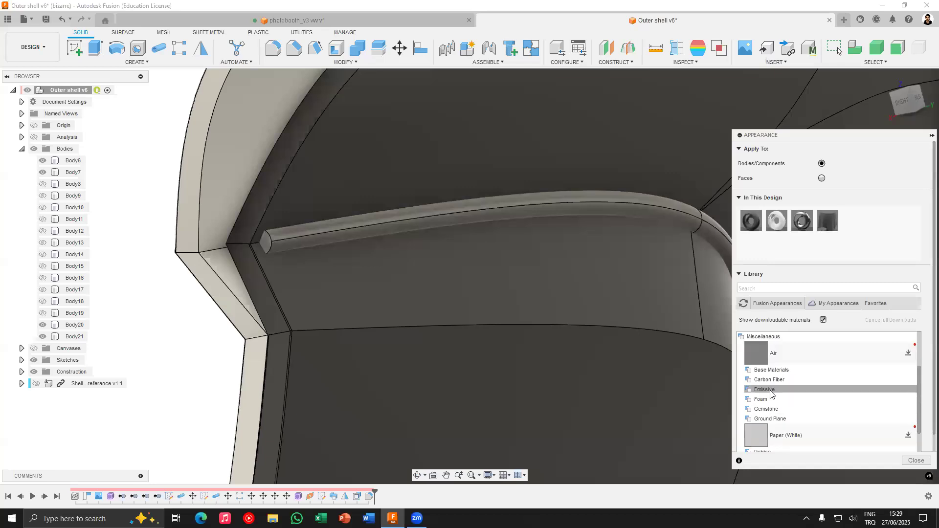
click(767, 390)
Apply the emissive A Type Bulb - Frosted - 1500lm appearance to both swept tubes along the inner side walls
scroll(765, 372, down, 3)
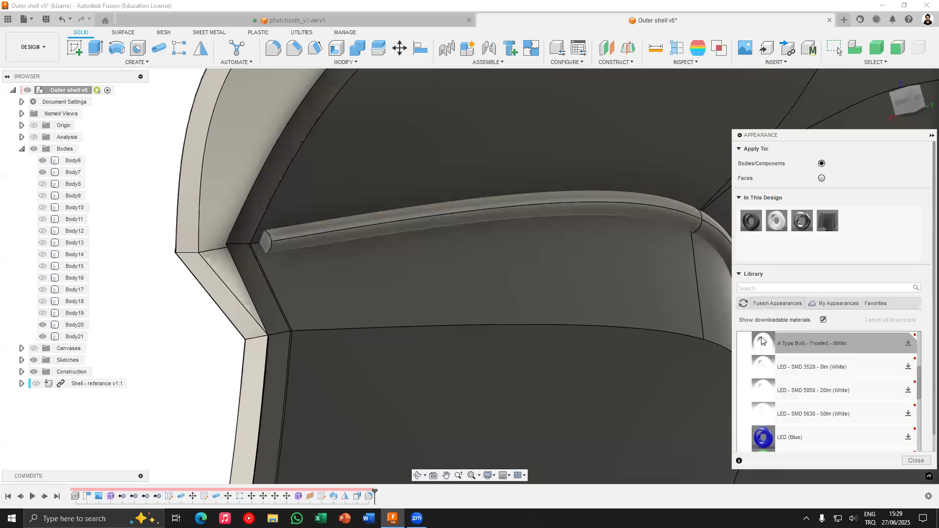
scroll(760, 338, up, 2)
scroll(791, 392, down, 9)
scroll(793, 393, up, 7)
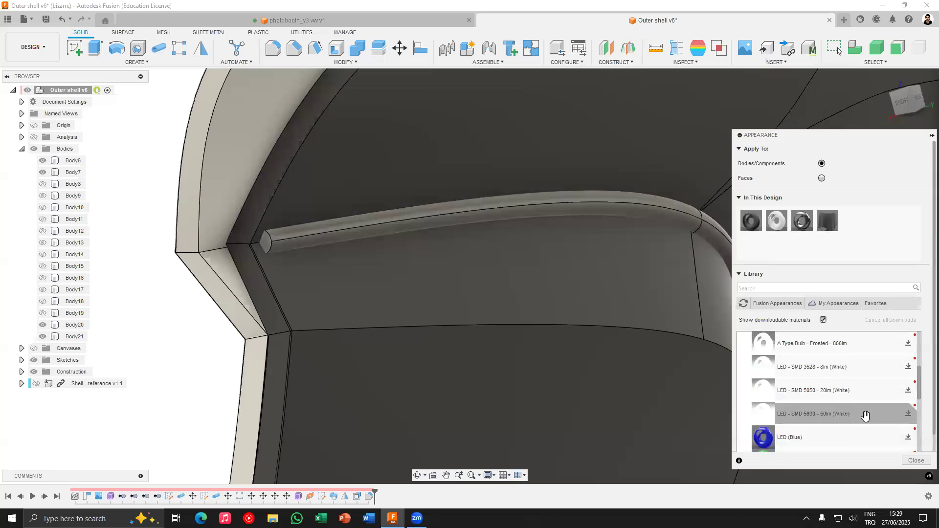
scroll(855, 405, up, 2)
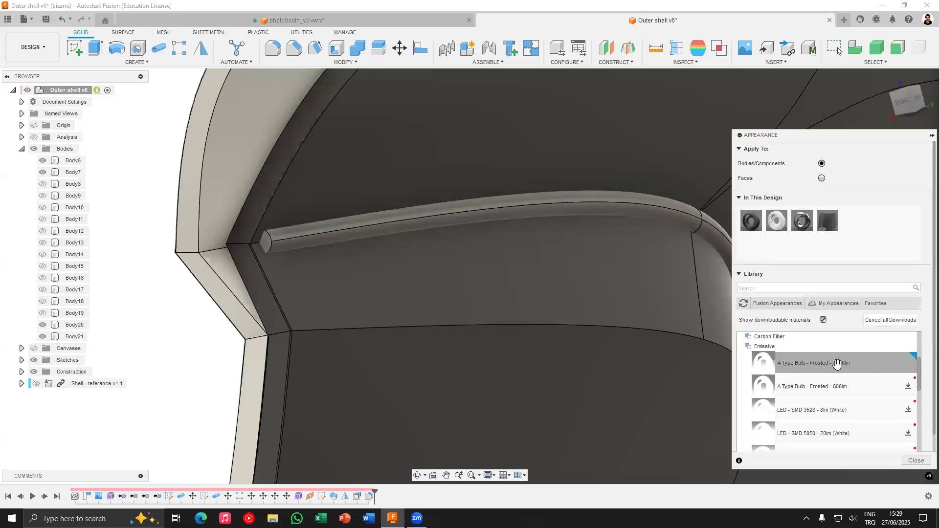
drag(802, 362, 372, 220)
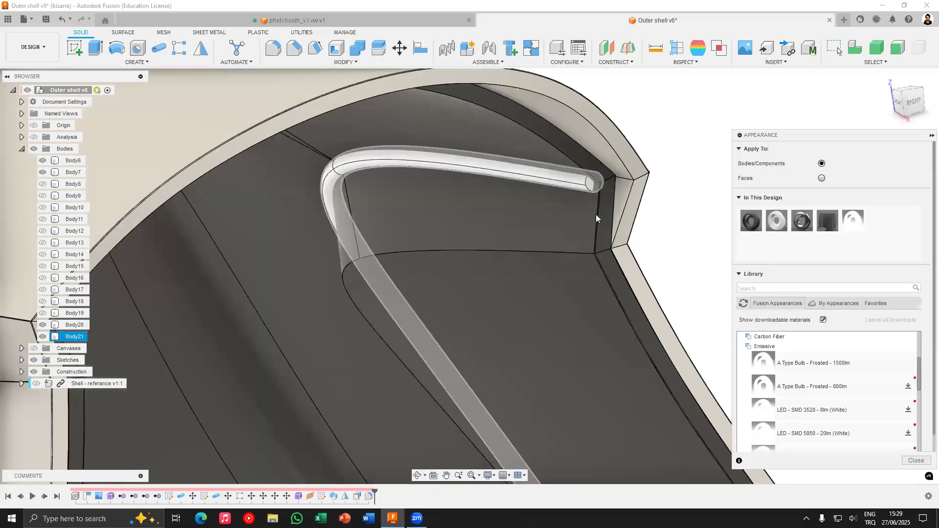
scroll(625, 250, down, 8)
mouse_move(625, 250)
middle_down()
mouse_move(608, 239)
mouse_move(639, 222)
mouse_move(622, 231)
middle_up()
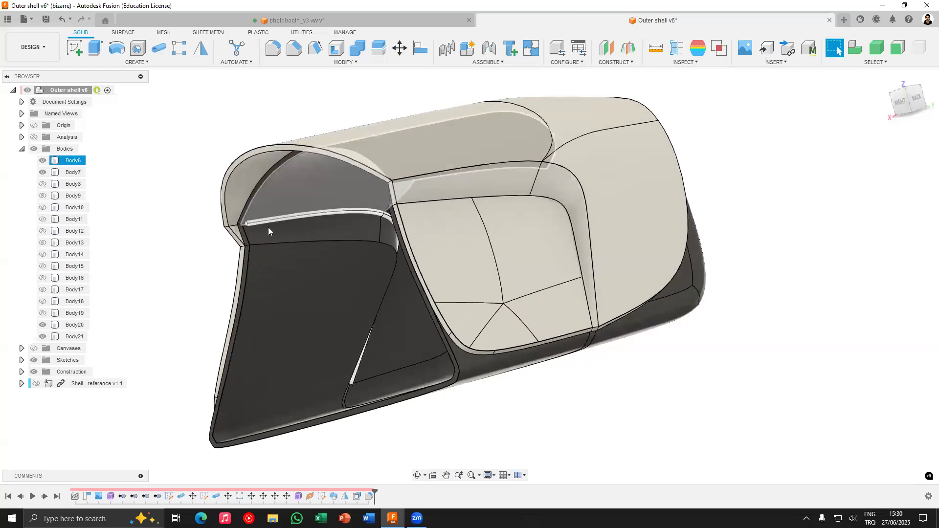
Close the appearance settings and switch from the Design workspace to the Render workspace
scroll(254, 226, up, 5)
middle_drag(254, 226, 364, 209)
scroll(318, 218, up, 5)
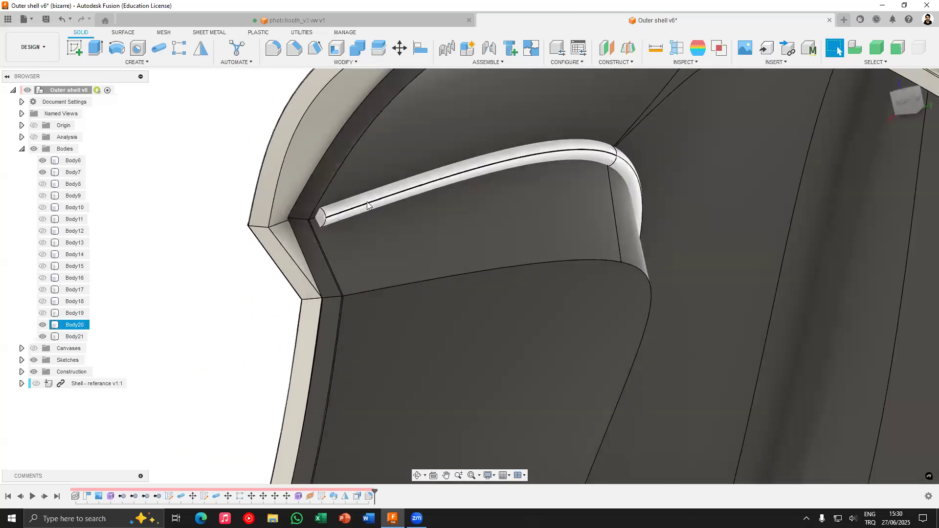
click(152, 163)
scroll(225, 169, down, 3)
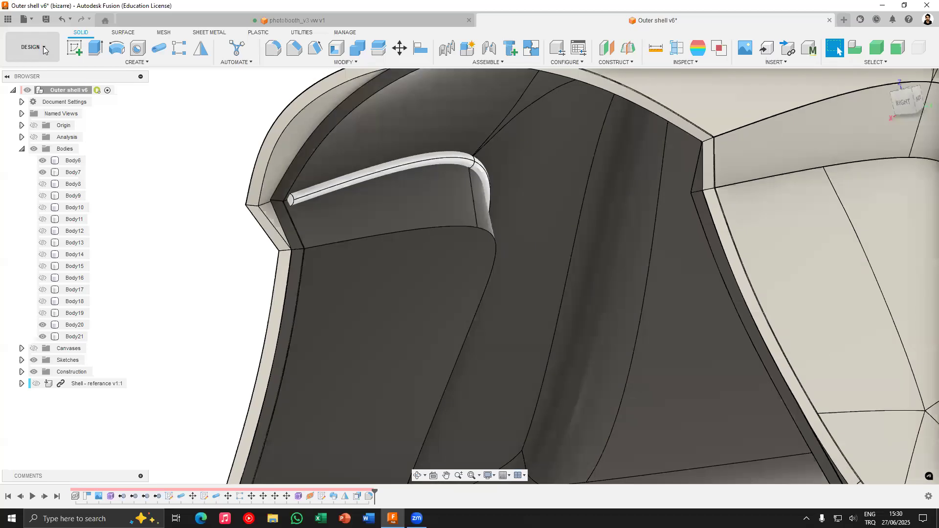
click(33, 47)
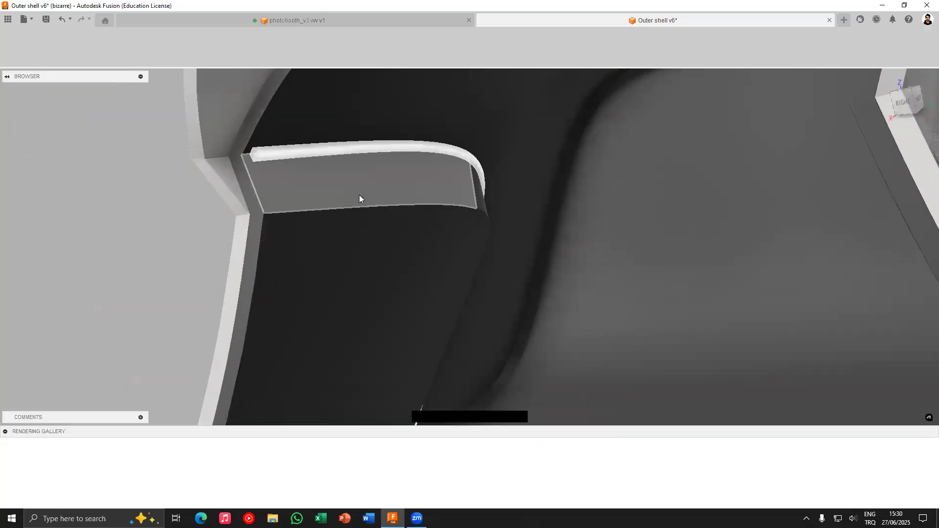
scroll(410, 198, down, 3)
shift+middle_drag(572, 222, 509, 206)
Set the scene's environment brightness to about 833 lx and close the scene settings
click(96, 47)
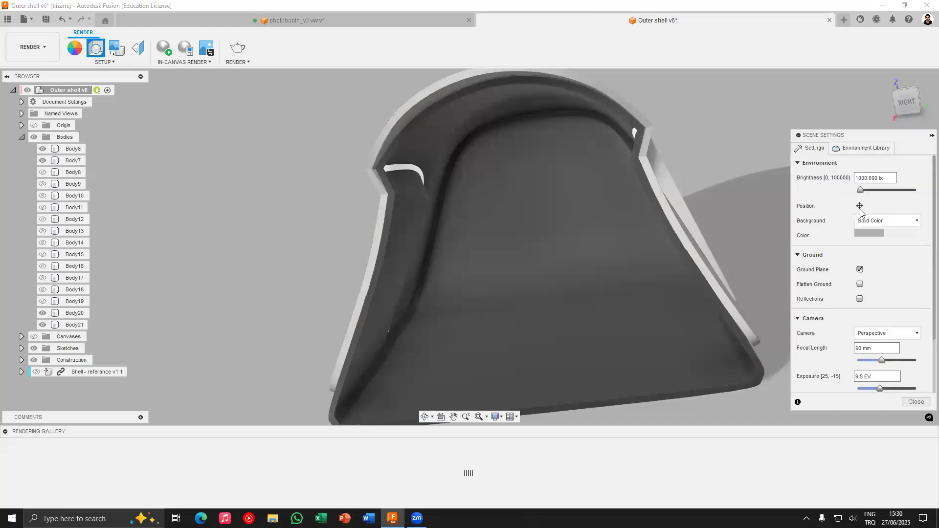
drag(860, 191, 861, 195)
shift+middle_drag(473, 143, 582, 148)
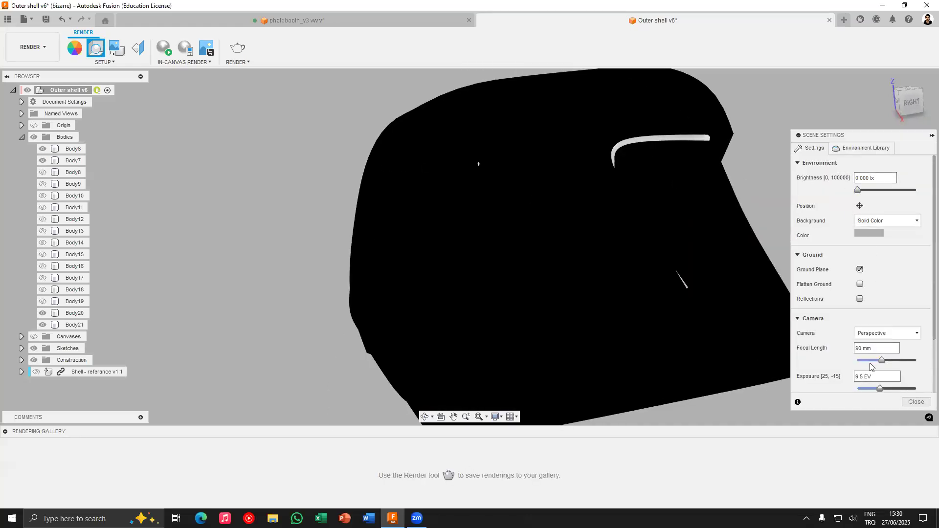
click(864, 191)
click(861, 191)
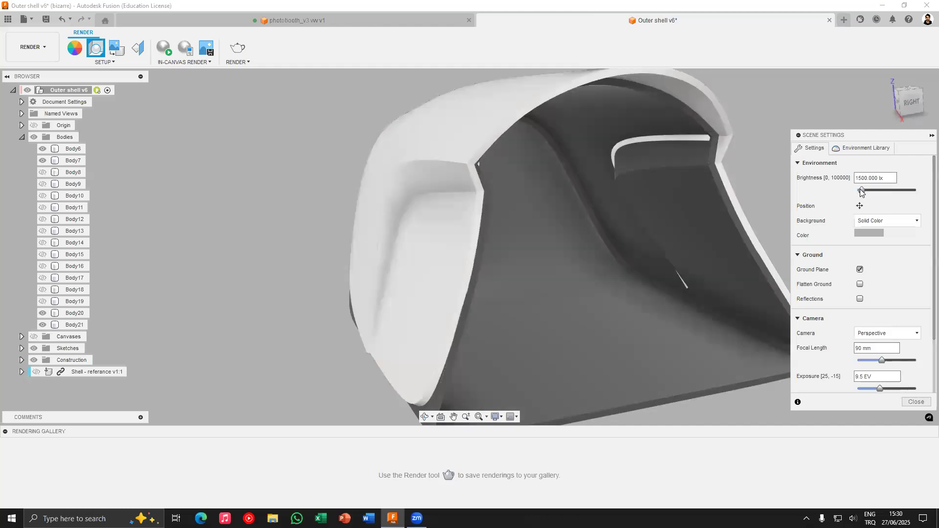
click(860, 191)
shift+middle_drag(683, 150, 780, 307)
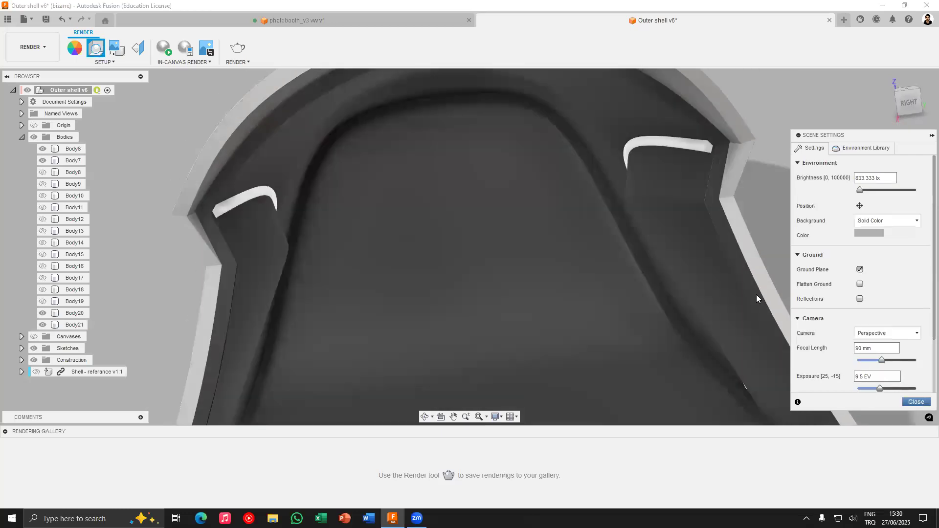
click(916, 401)
Show the hidden curtain, ring and rail bodies, Body8 through Body19
click(524, 185)
key(v)
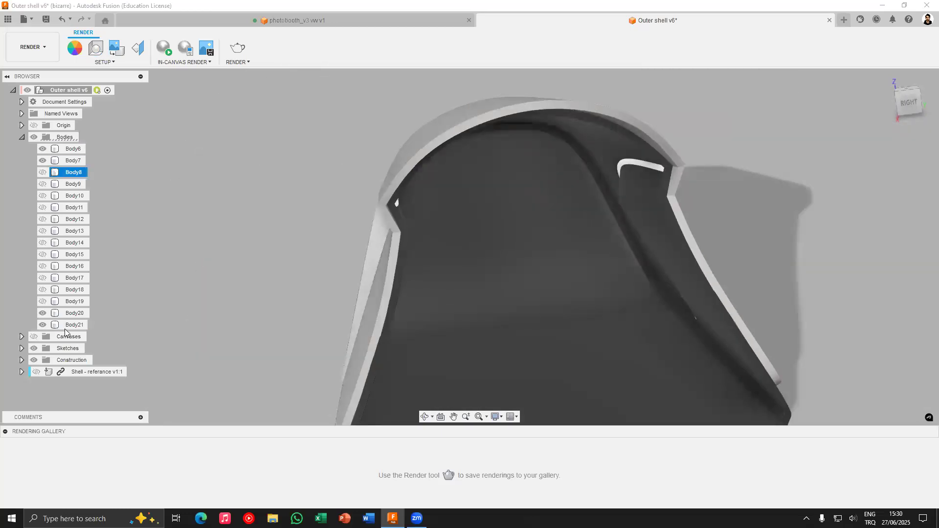
shift+click(72, 301)
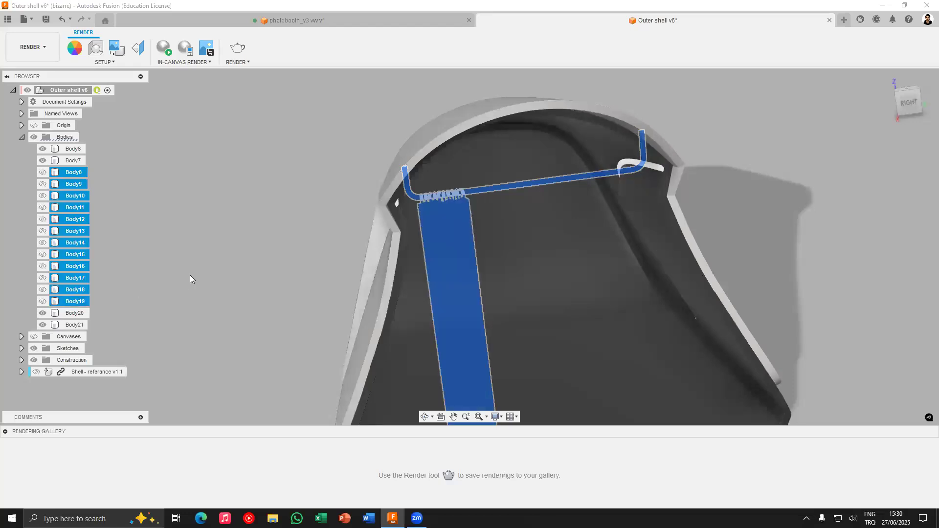
key(v)
shift+middle_drag(308, 220, 259, 237)
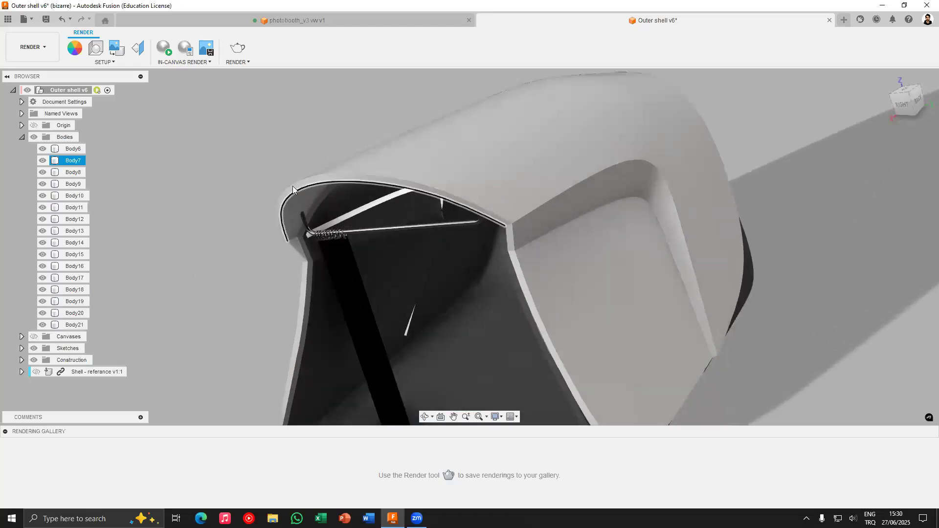
Apply the Aluminum - Polished appearance from the Metal > Aluminum library to the bent curtain rail
scroll(318, 195, down, 2)
scroll(323, 194, up, 4)
scroll(293, 215, up, 3)
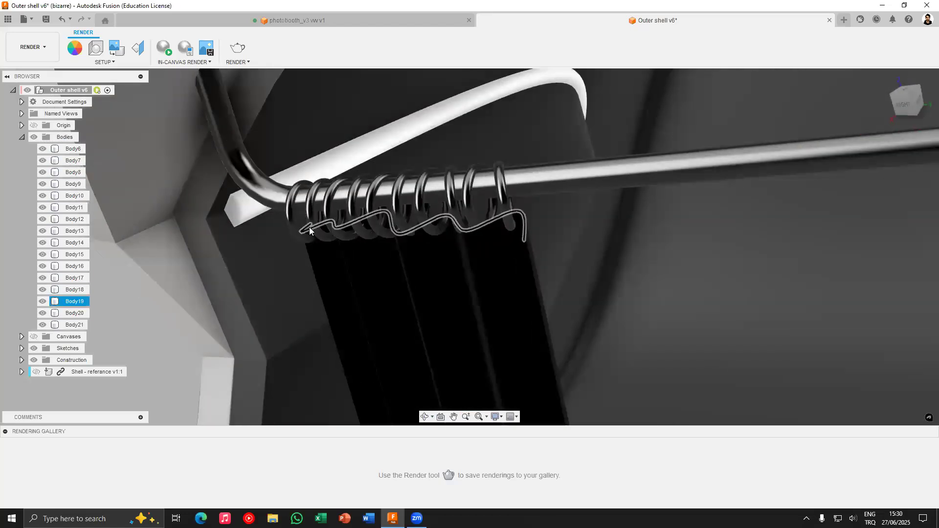
key(a)
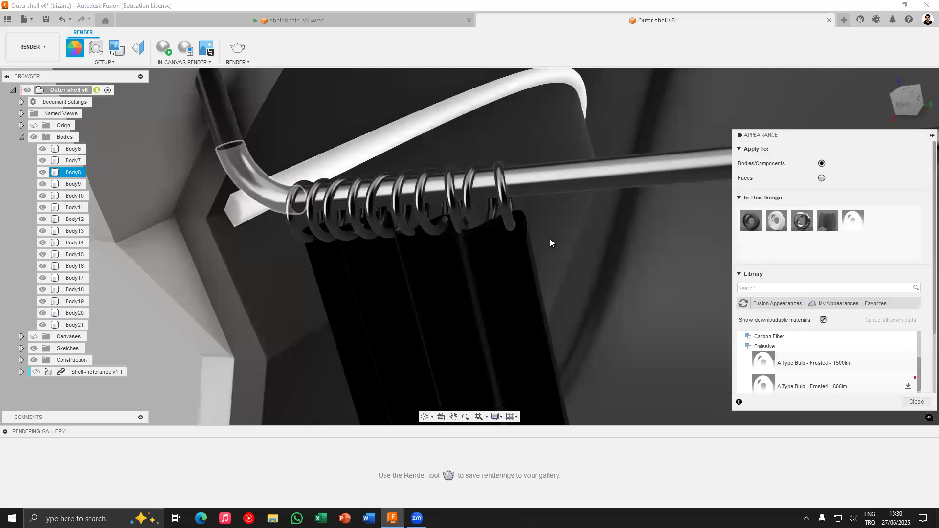
scroll(802, 364, up, 3)
click(757, 369)
scroll(758, 369, down, 3)
click(753, 290)
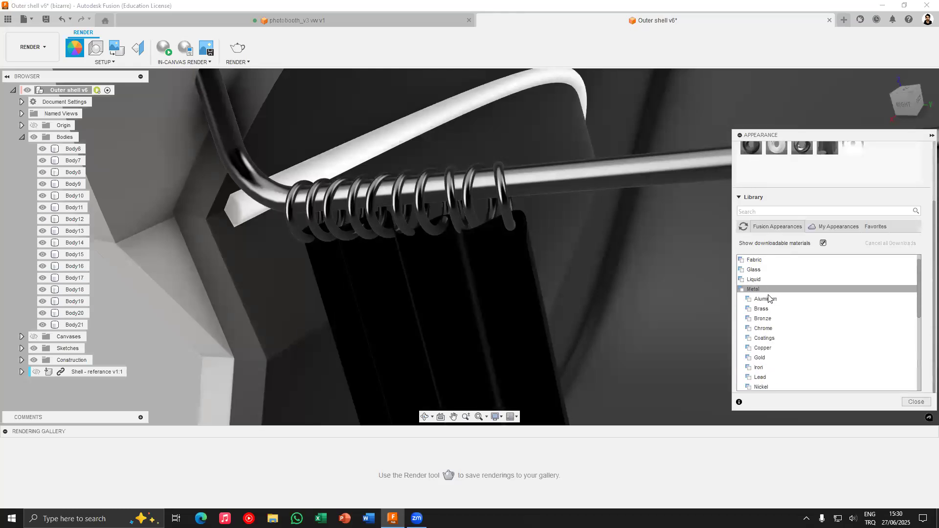
click(766, 300)
scroll(792, 319, down, 3)
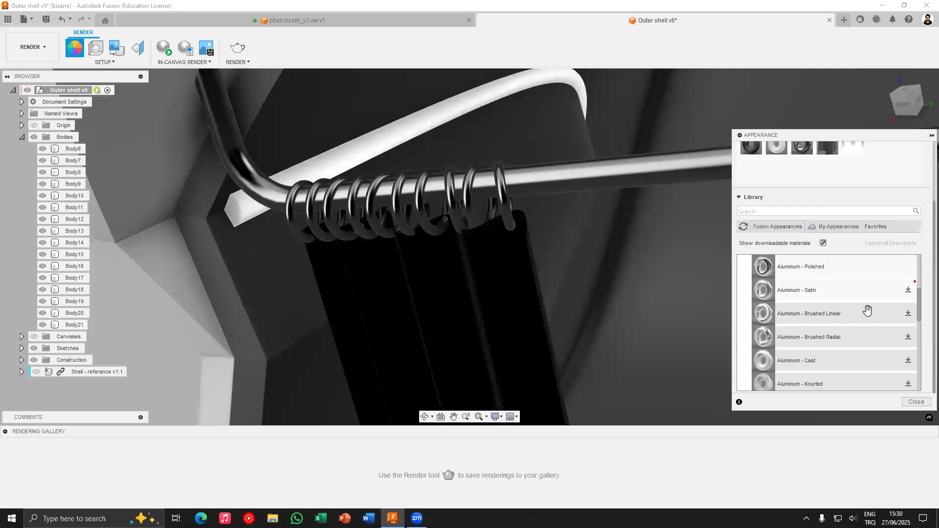
click(813, 293)
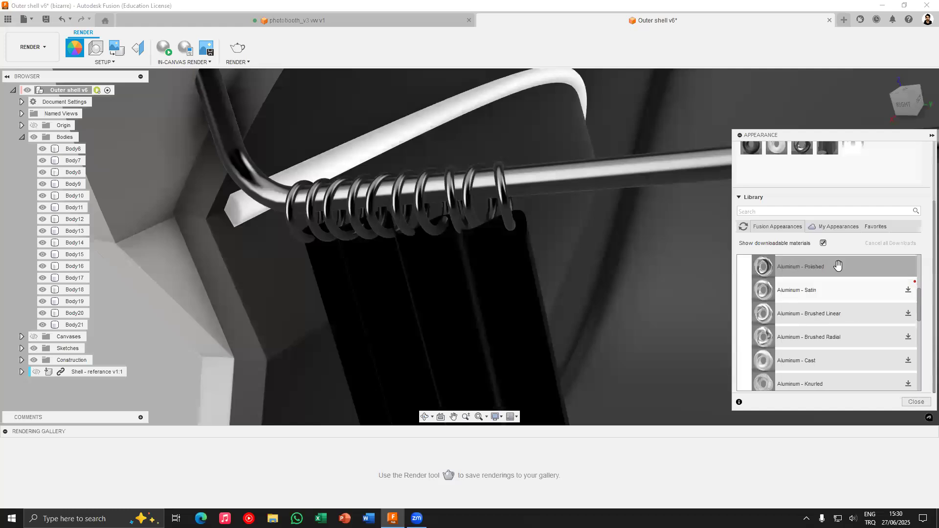
drag(609, 271, 553, 184)
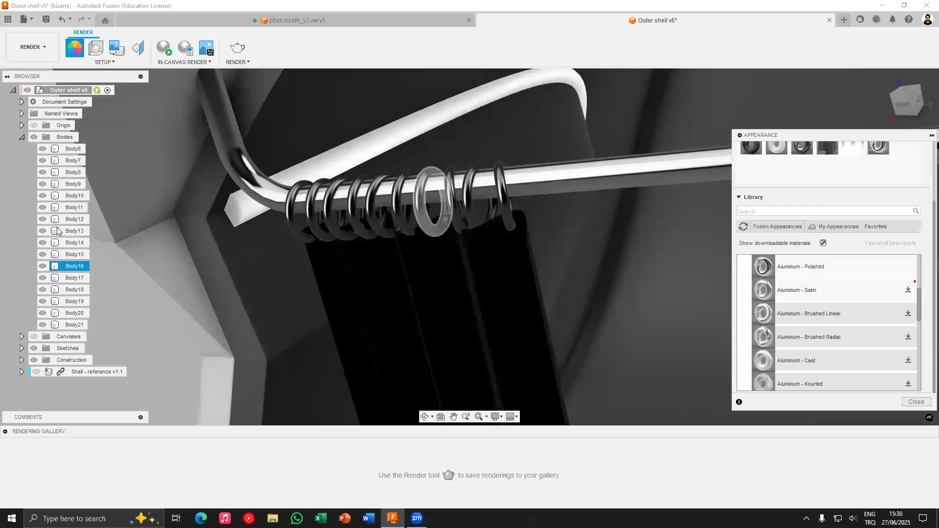
Apply the Aluminum - Polished appearance to the curtain rings, selecting the range of bodies that starts at Body9
shift+click(74, 184)
drag(636, 260, 504, 208)
scroll(505, 207, down, 10)
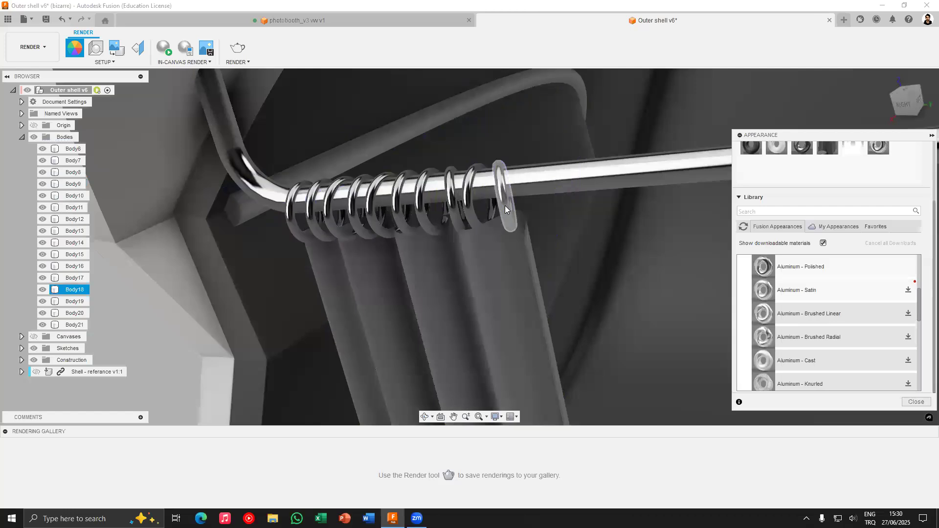
key(Escape)
shift+middle_drag(313, 254, 373, 215)
scroll(367, 218, up, 5)
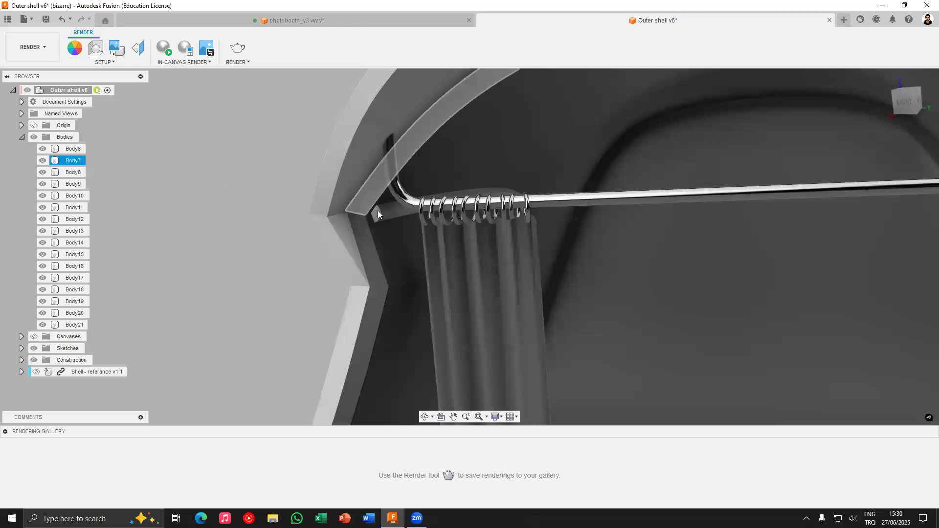
Reapply the emissive A Type Bulb - Frosted - 1500lm appearance to the light tubes along the inner side walls and close the appearance settings
click(410, 221)
scroll(381, 217, up, 3)
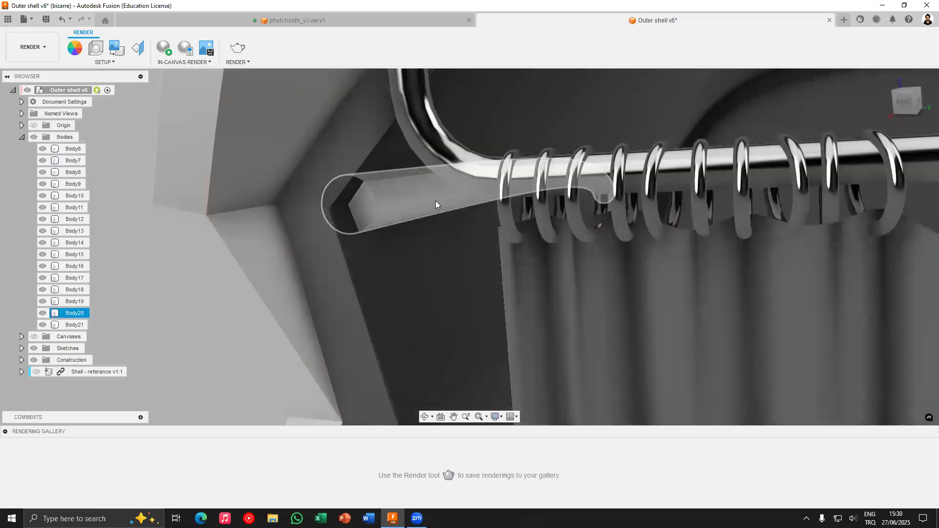
key(a)
scroll(433, 201, down, 3)
shift+middle_drag(432, 202, 396, 212)
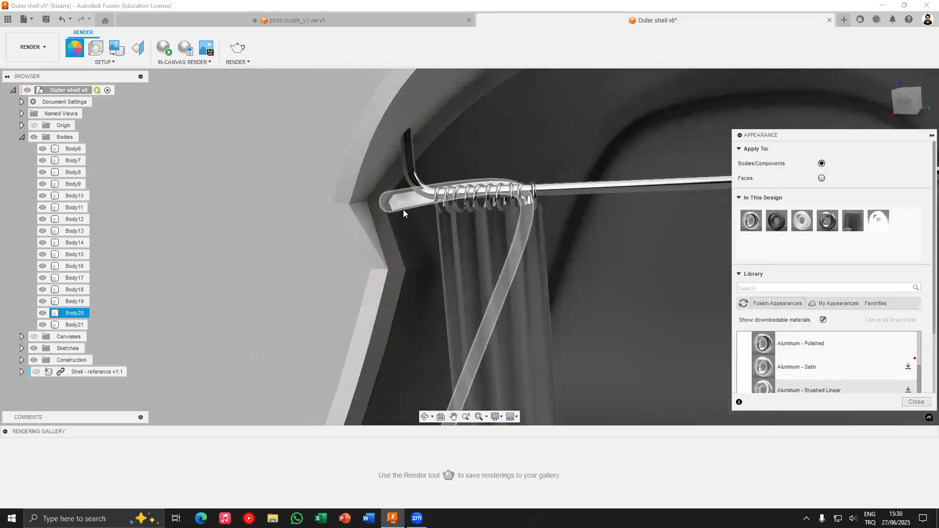
scroll(398, 211, down, 5)
shift+middle_drag(510, 225, 424, 197)
scroll(451, 175, up, 4)
drag(878, 220, 513, 182)
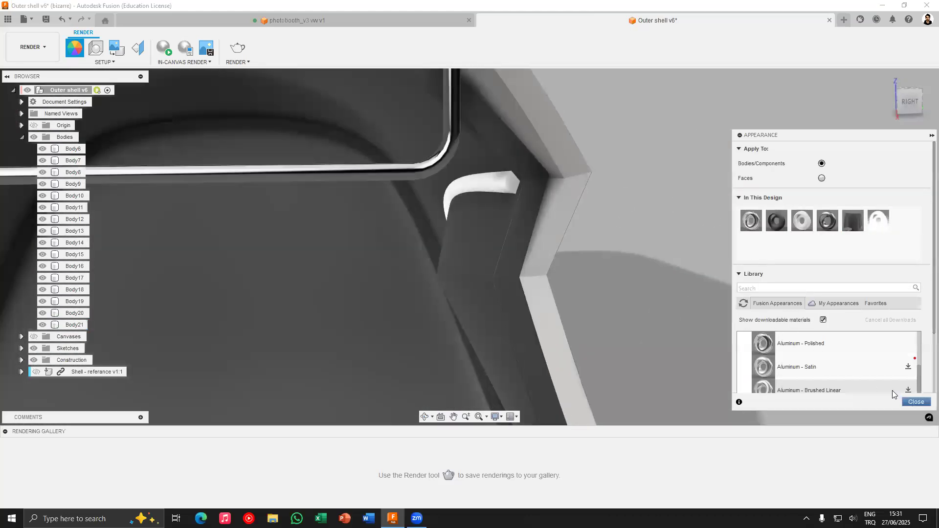
click(914, 402)
Return to the Design workspace and apply a black appearance from the design's existing appearances to the curtain body
scroll(695, 226, down, 5)
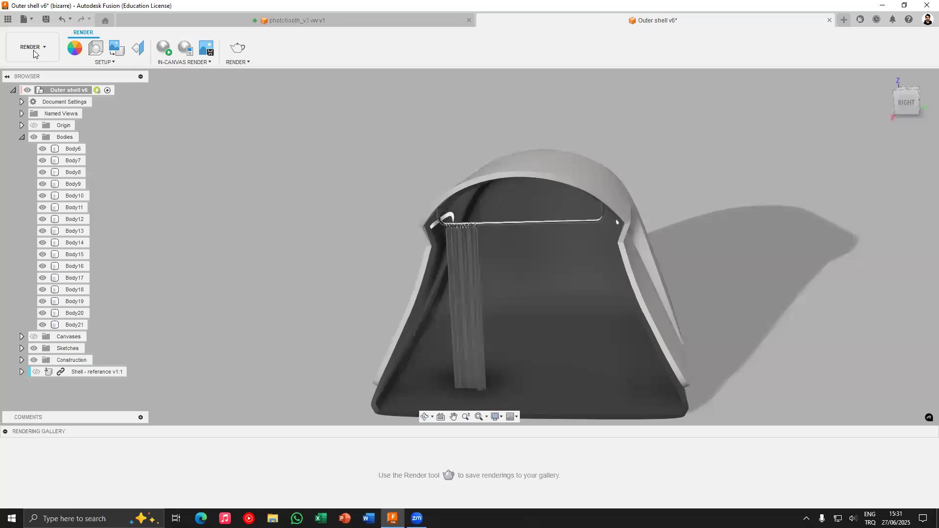
click(33, 49)
click(46, 86)
scroll(367, 182, up, 2)
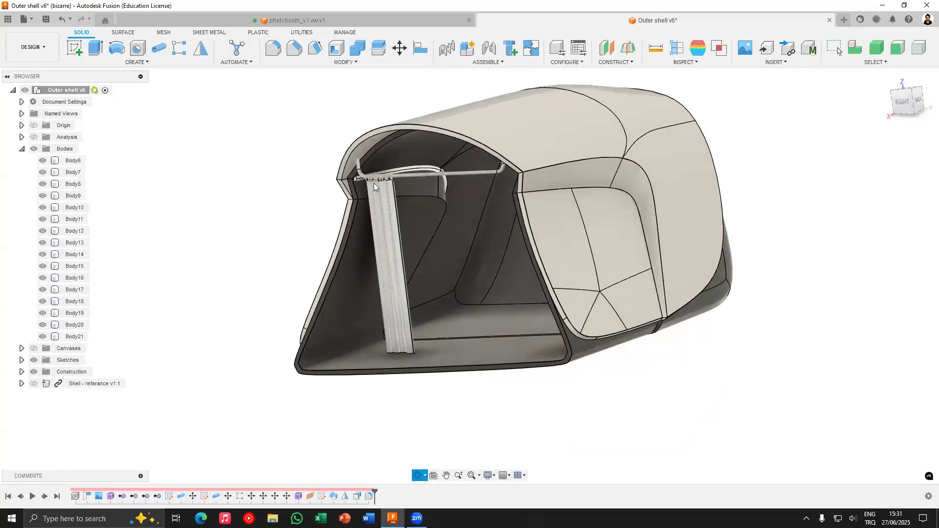
scroll(362, 183, up, 4)
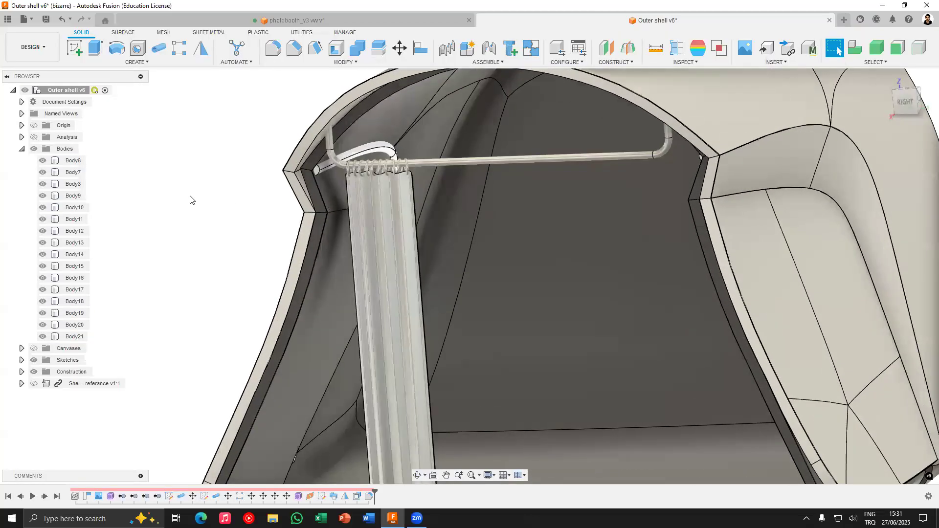
key(a)
drag(798, 238, 391, 255)
scroll(266, 243, down, 2)
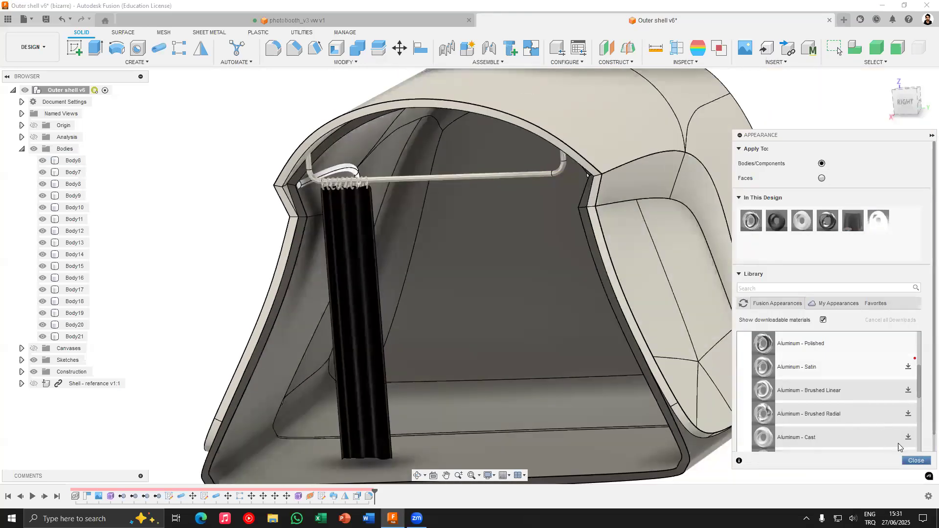
click(916, 460)
Save the Outer shell design as a new version
scroll(471, 262, down, 3)
key(ctrl+s)
click(466, 279)
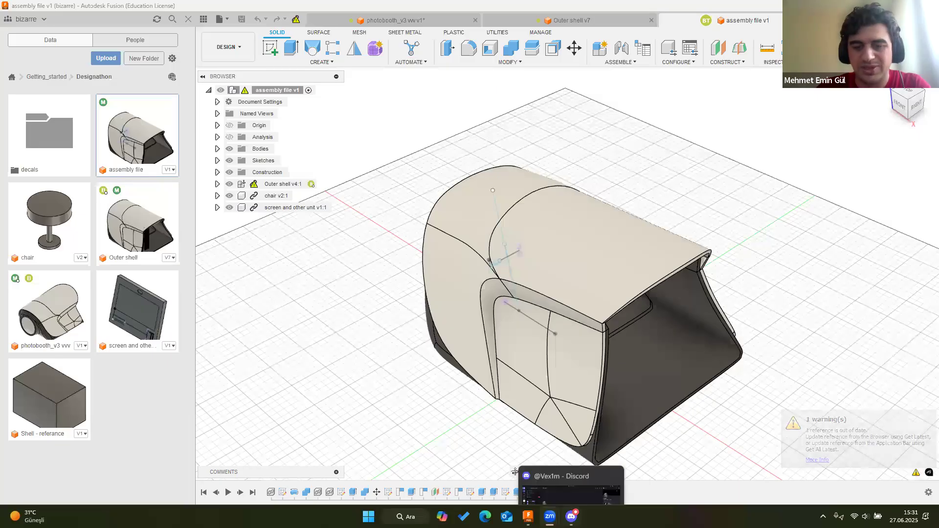
Compare the curtain rail, rings and light tubes in the Outer shell design with the shell in the assembly file
click(688, 203)
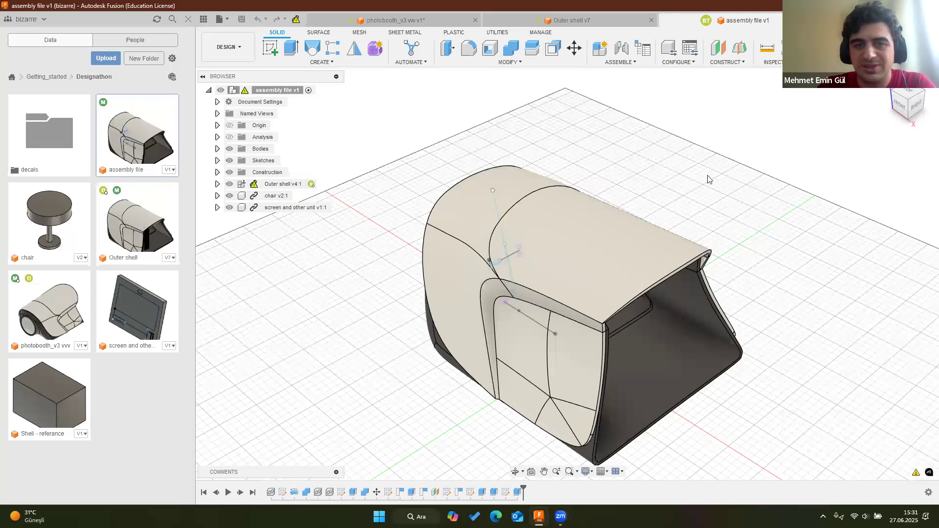
shift+middle_drag(580, 241, 486, 263)
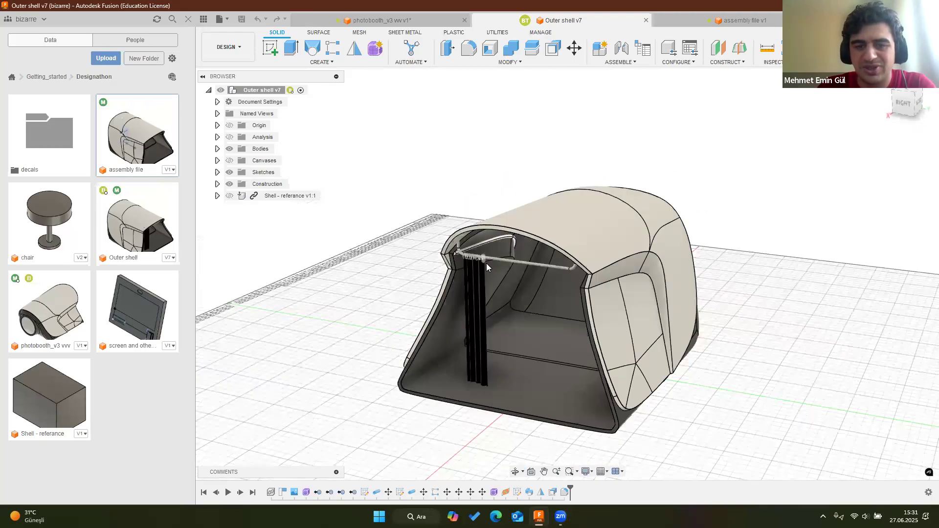
scroll(484, 263, up, 5)
scroll(501, 265, up, 3)
scroll(516, 232, down, 8)
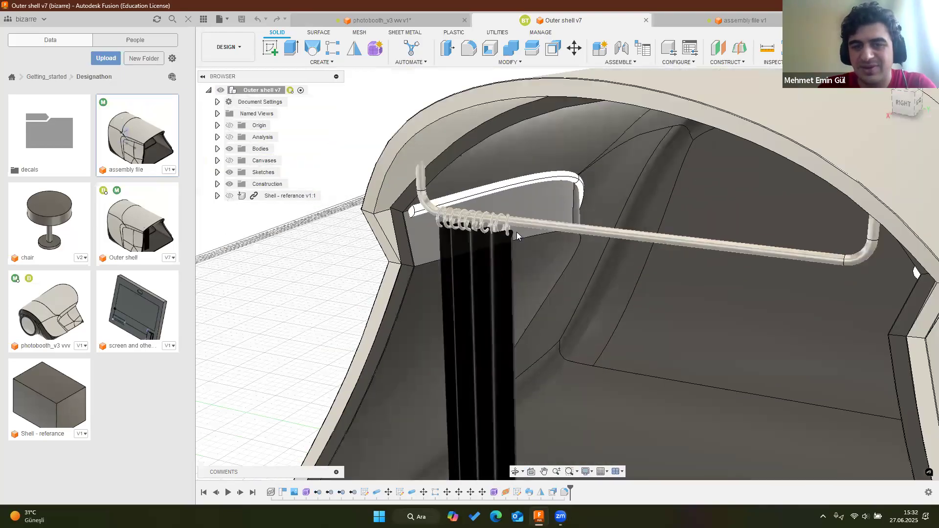
click(699, 21)
shift+middle_drag(630, 257, 489, 279)
scroll(587, 275, up, 6)
scroll(587, 275, down, 8)
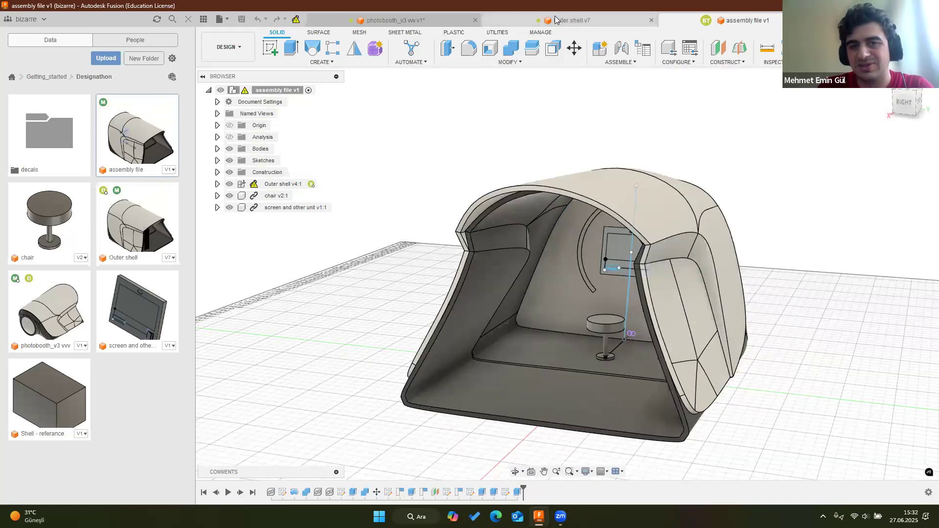
scroll(455, 227, up, 6)
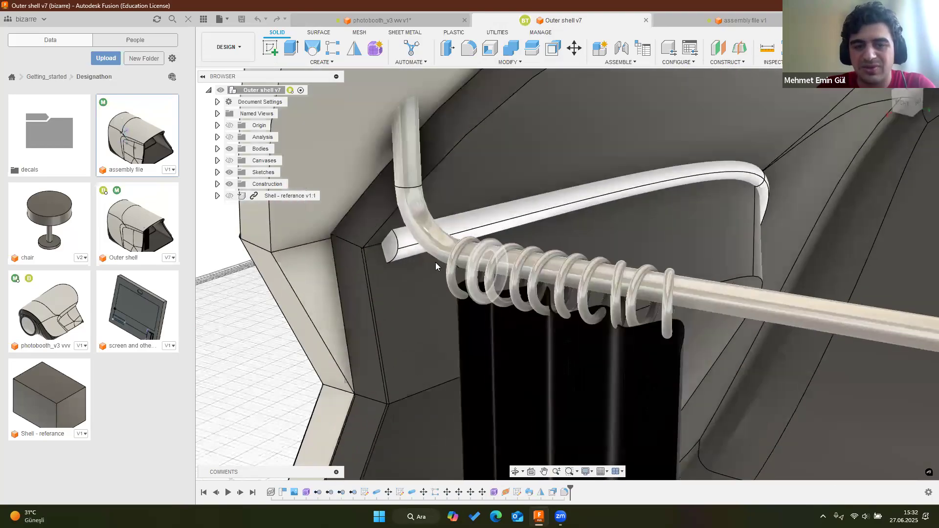
shift+middle_drag(404, 253, 698, 5)
click(722, 21)
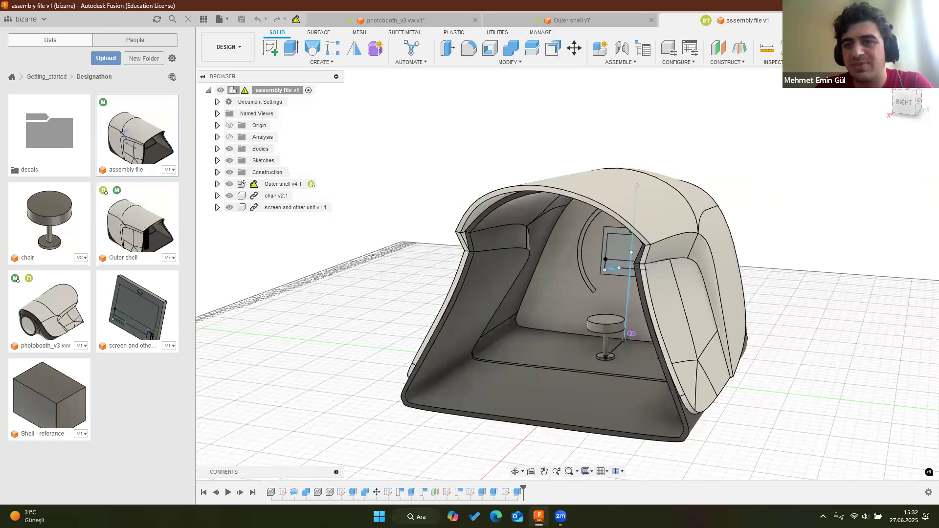
Update the out-of-date Outer shell component in the assembly file to its latest version
click(817, 48)
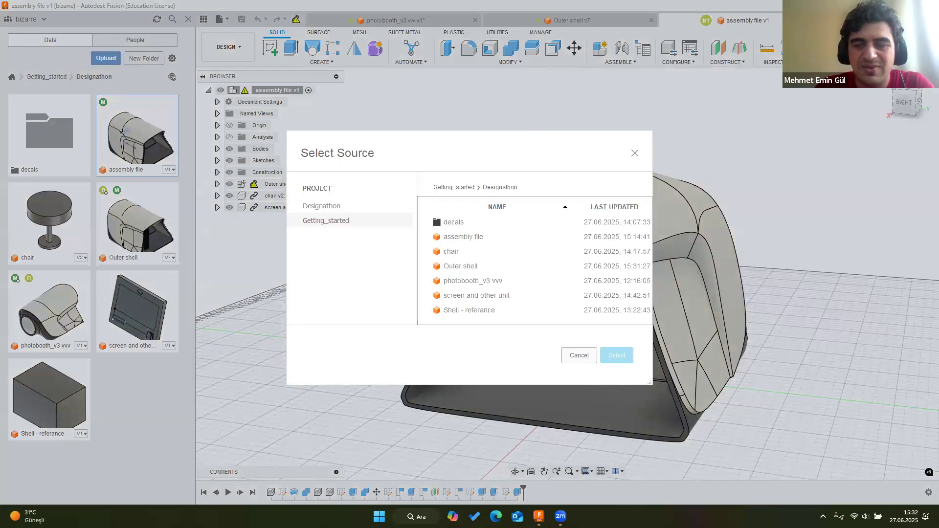
click(634, 155)
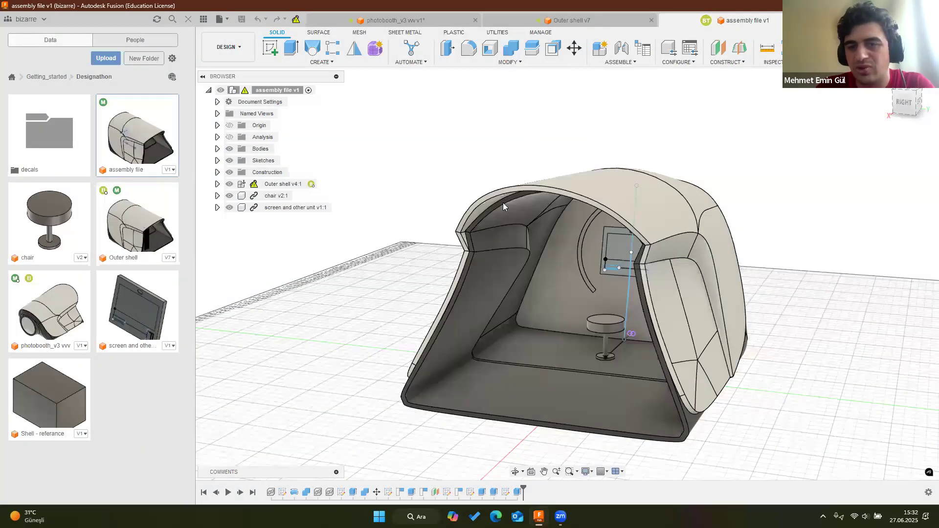
mouse_move(254, 186)
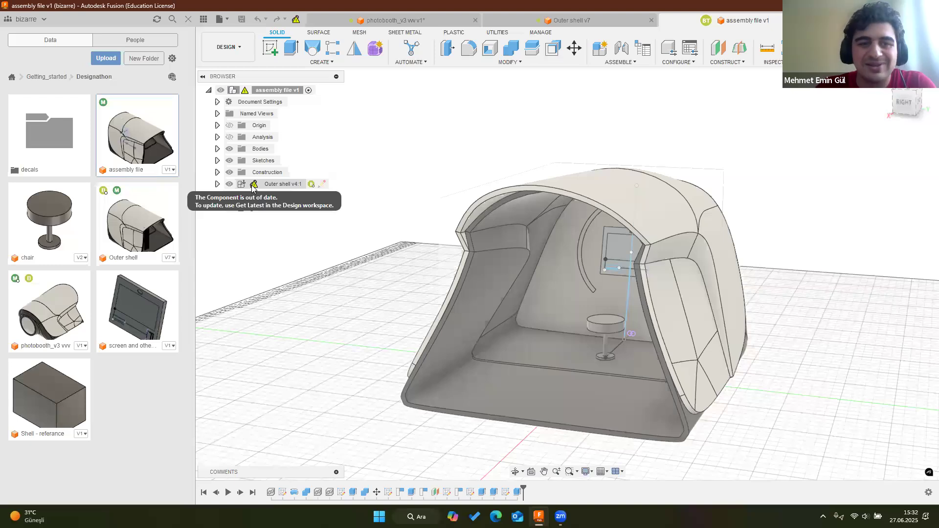
right_click(253, 188)
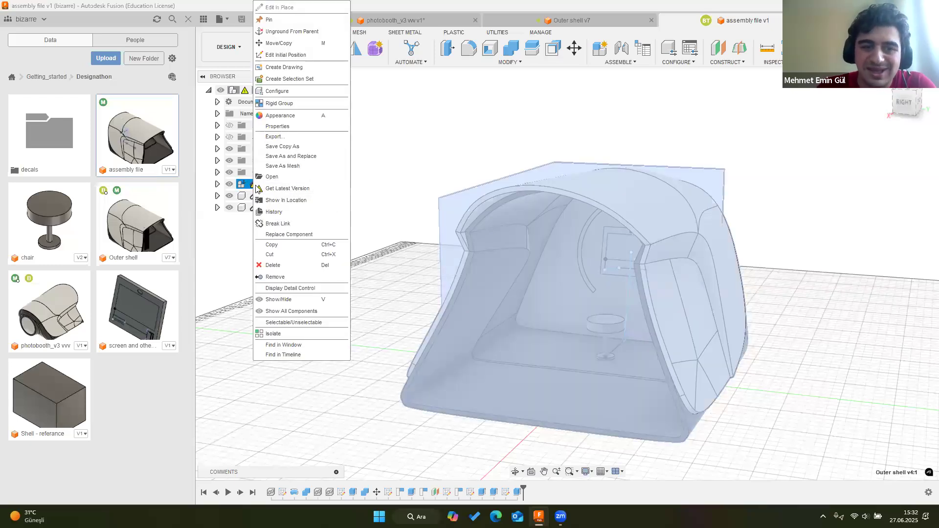
click(283, 190)
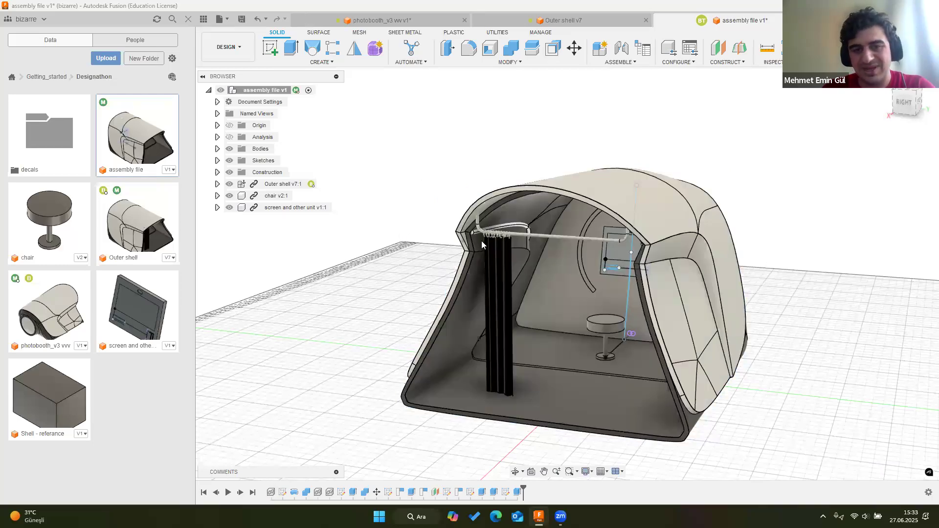
Examine the assembly's curtain, rail, light tubes, chair and wall-mounted screen unit from the front opening
scroll(590, 248, up, 6)
shift+middle_drag(606, 248, 448, 214)
scroll(449, 215, down, 6)
shift+middle_drag(481, 243, 462, 338)
scroll(477, 276, up, 4)
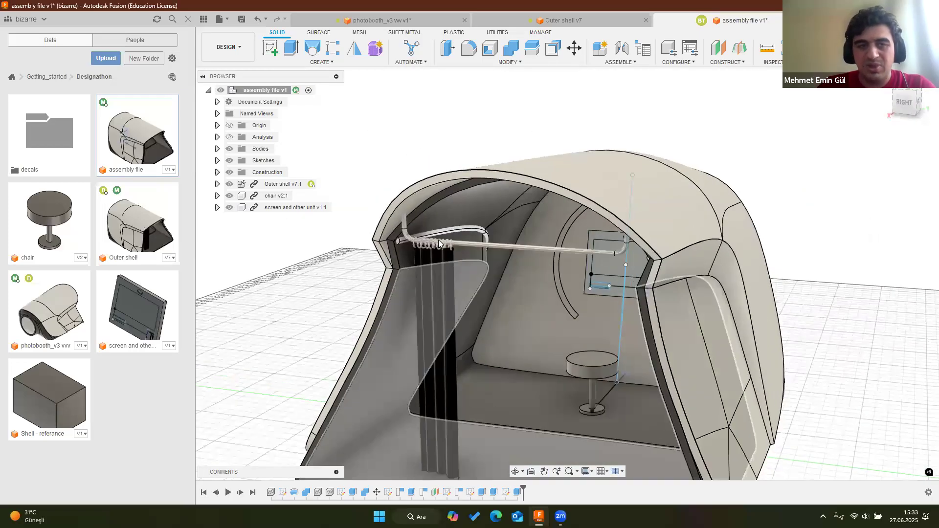
scroll(351, 99, up, 4)
middle_drag(590, 319, 607, 310)
middle_drag(606, 311, 464, 307)
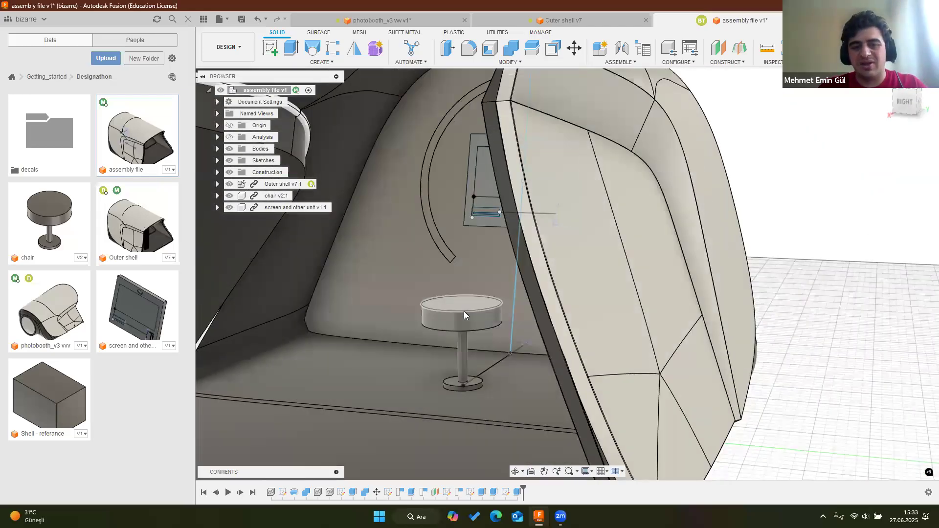
scroll(455, 330, down, 5)
scroll(389, 220, up, 5)
middle_drag(392, 167, 400, 246)
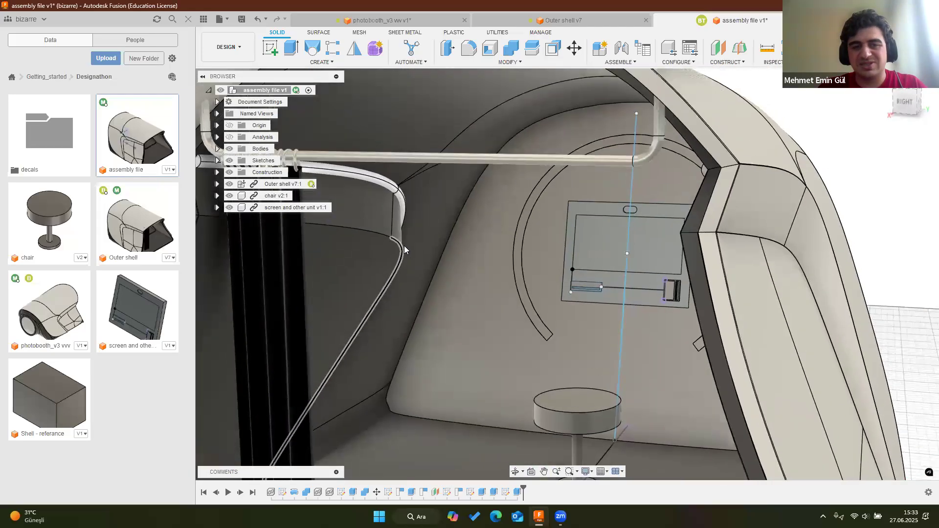
scroll(400, 245, down, 5)
shift+middle_drag(482, 317, 476, 312)
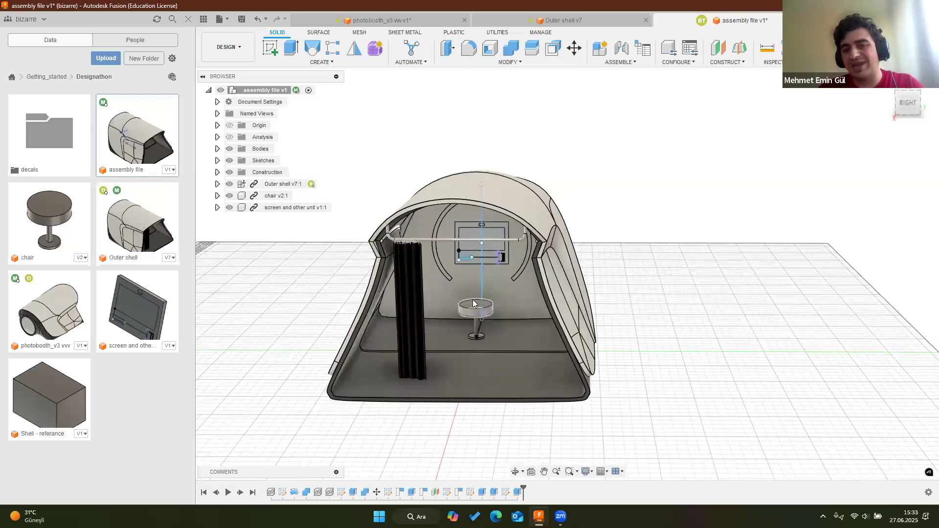
click(929, 137)
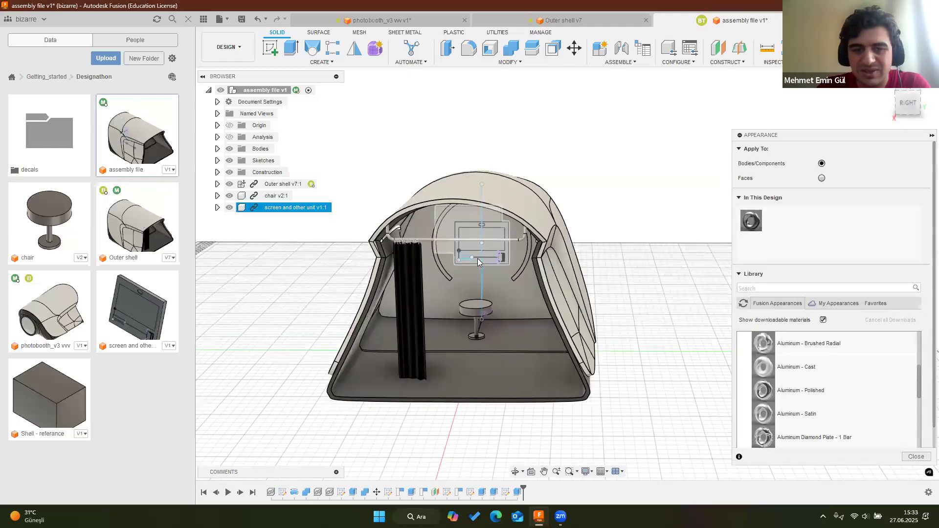
scroll(445, 257, up, 5)
shift+middle_drag(415, 242, 532, 273)
mouse_move(464, 323)
shift+middle_down()
mouse_move(472, 356)
mouse_move(457, 336)
shift+middle_up()
scroll(457, 336, up, 2)
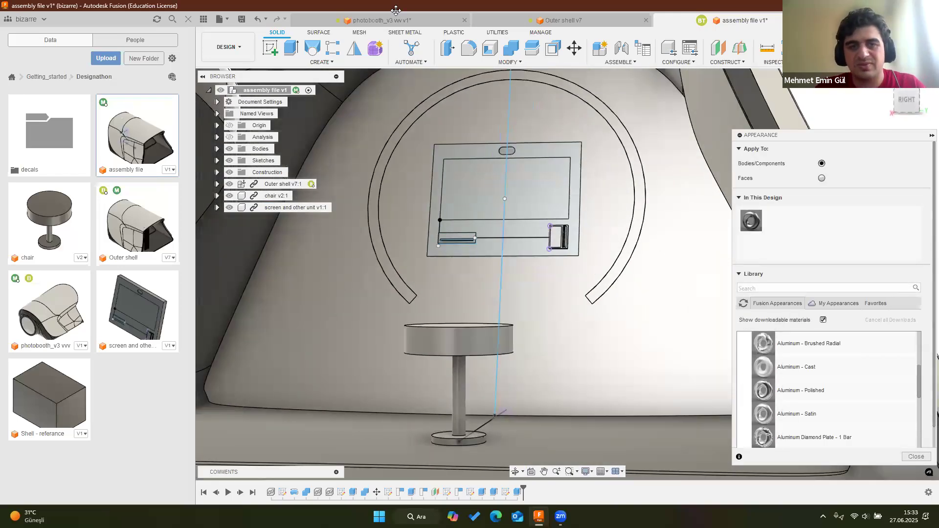
middle_drag(561, 241, 563, 296)
key(Escape)
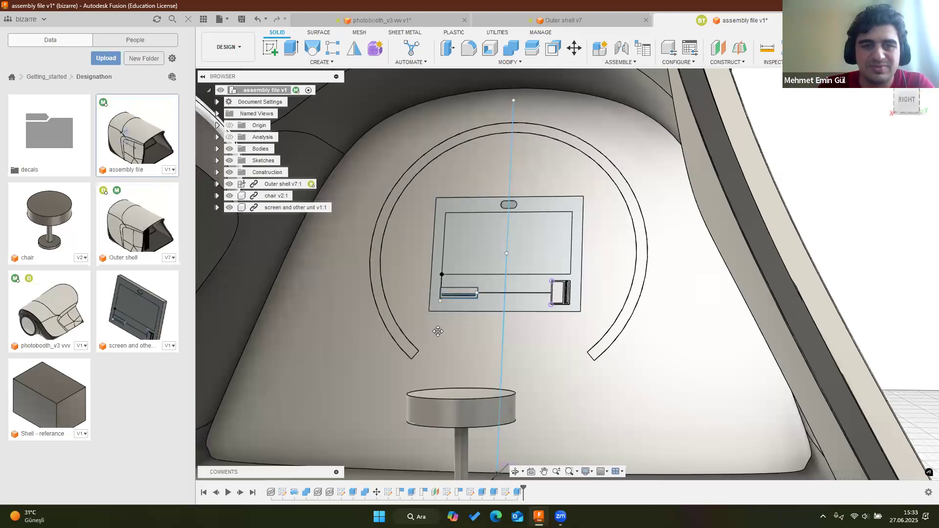
Compare the curtain, light ring, chair and screen unit in the photobooth_v3 vvv design with those in the assembly file
click(357, 20)
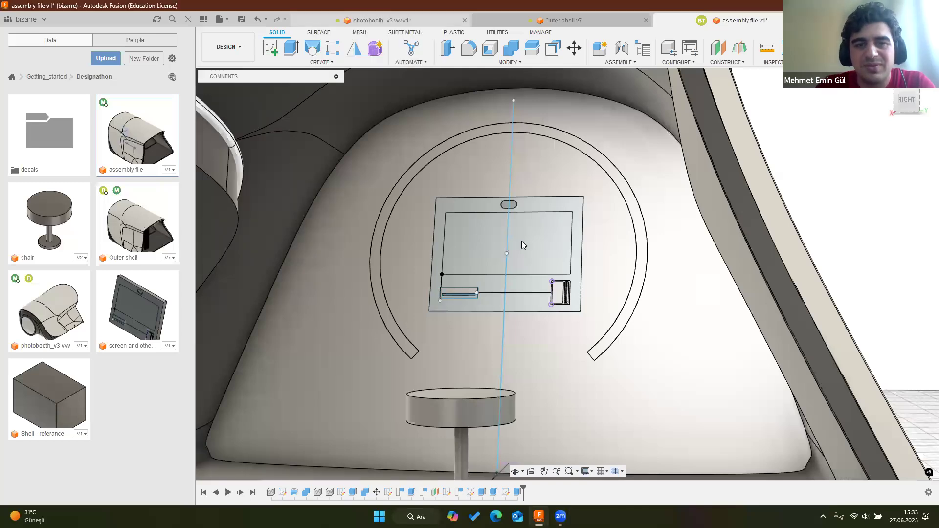
scroll(522, 336, down, 2)
scroll(519, 338, up, 5)
scroll(497, 294, down, 3)
scroll(505, 314, down, 2)
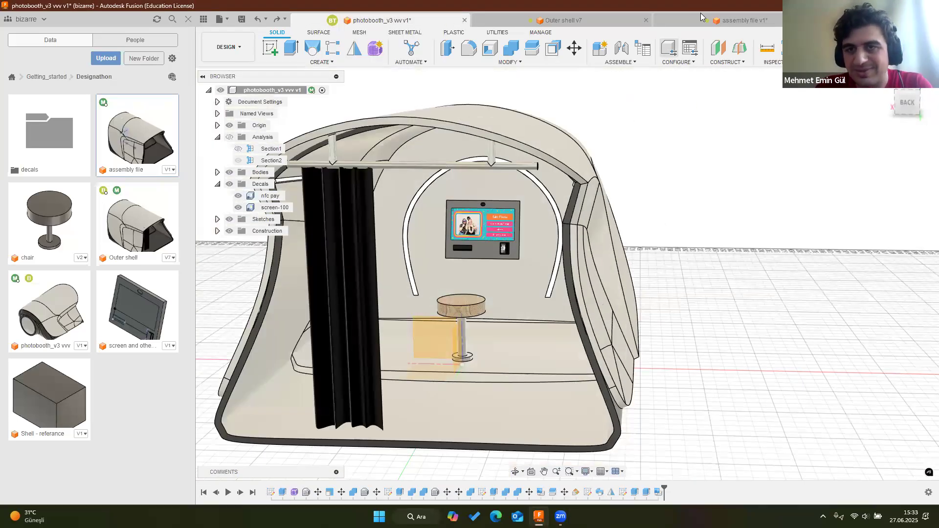
click(738, 20)
scroll(428, 366, down, 3)
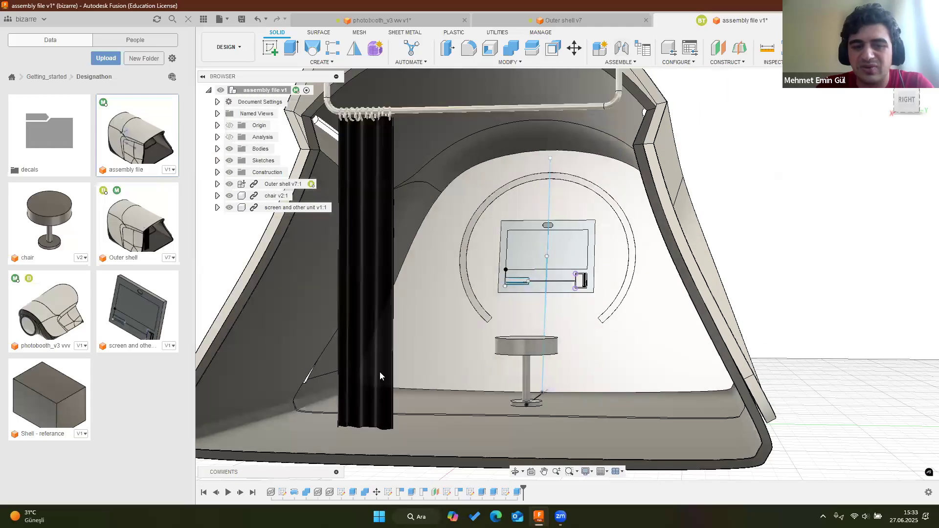
scroll(309, 390, up, 3)
scroll(428, 375, down, 4)
scroll(420, 376, down, 1)
shift+middle_drag(661, 294, 469, 201)
middle_drag(568, 365, 724, 317)
Switch the assembly file to the Render workspace and open the appearance settings with the booth's interior in view
click(228, 47)
click(241, 100)
shift+middle_drag(448, 189, 317, 106)
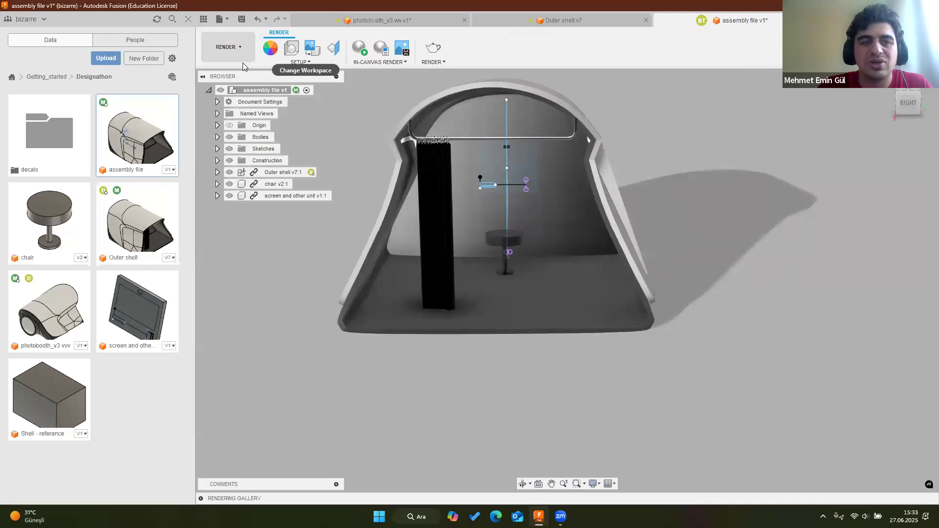
key(a)
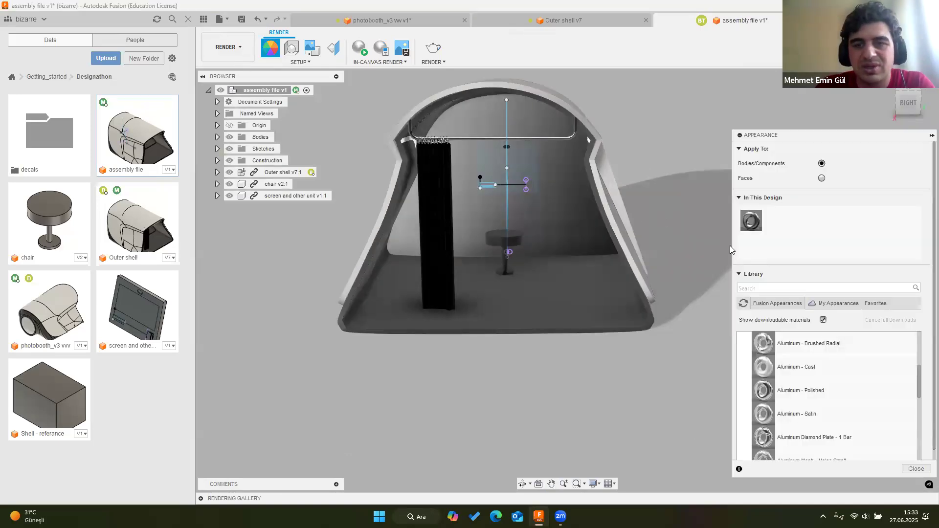
shift+middle_drag(701, 226, 493, 213)
scroll(493, 213, up, 8)
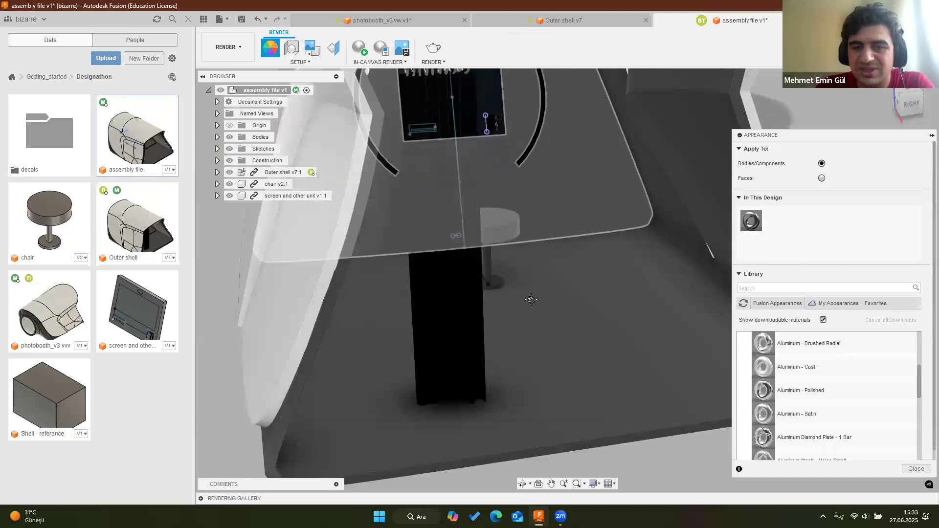
scroll(558, 290, up, 5)
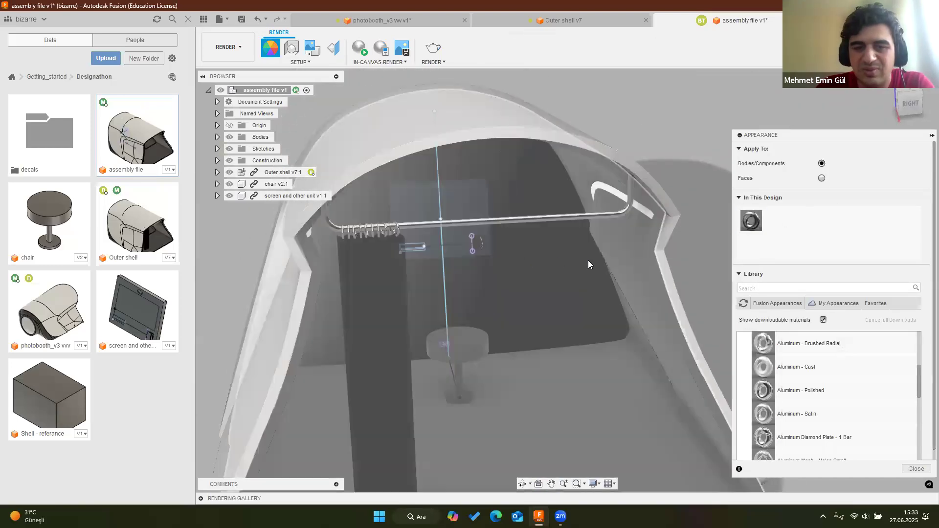
shift+middle_drag(588, 261, 736, 356)
scroll(518, 342, down, 8)
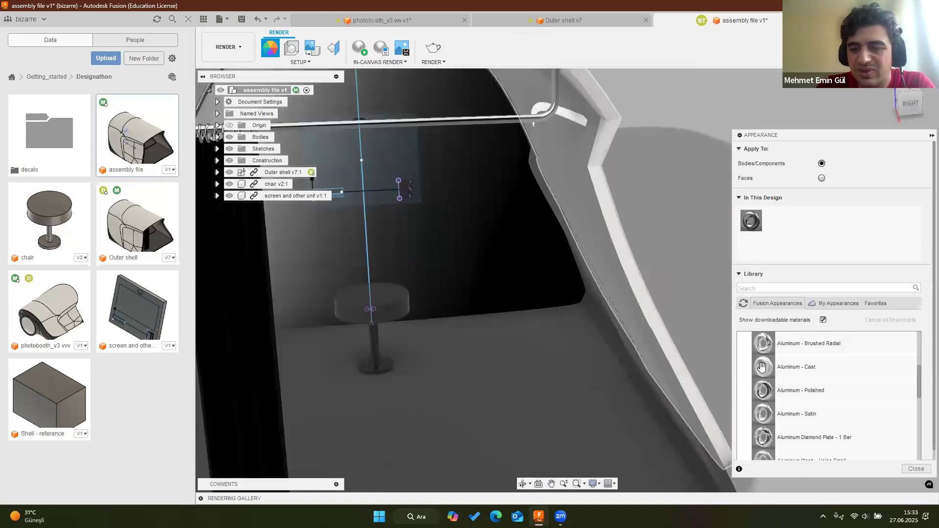
shift+middle_drag(565, 386, 590, 324)
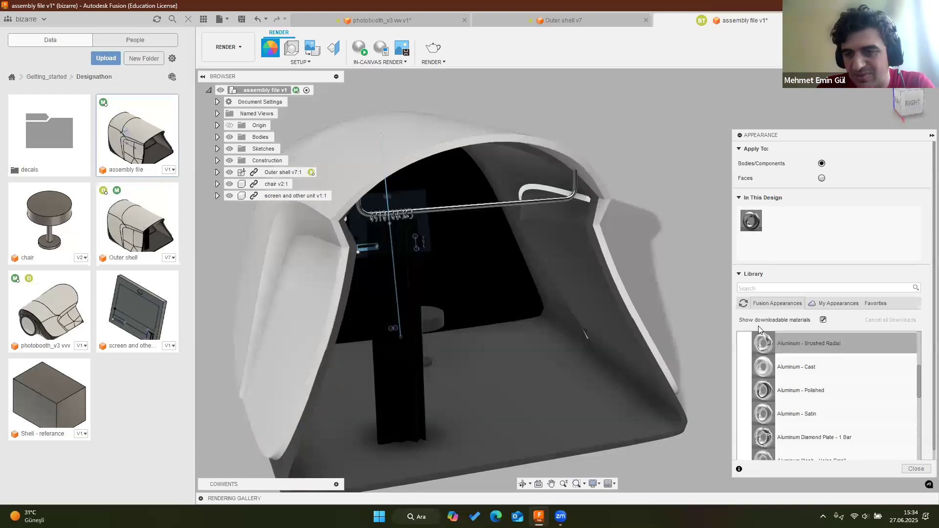
Add Paint - Enamel Glossy (White) to the design's appearances and try to apply it to the outer shell
scroll(758, 329, down, 5)
scroll(784, 360, down, 5)
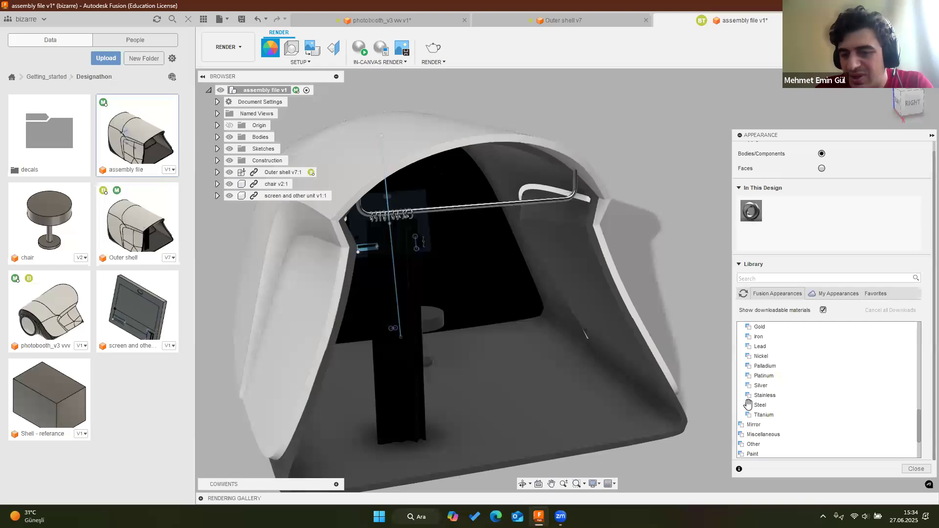
scroll(768, 372, down, 3)
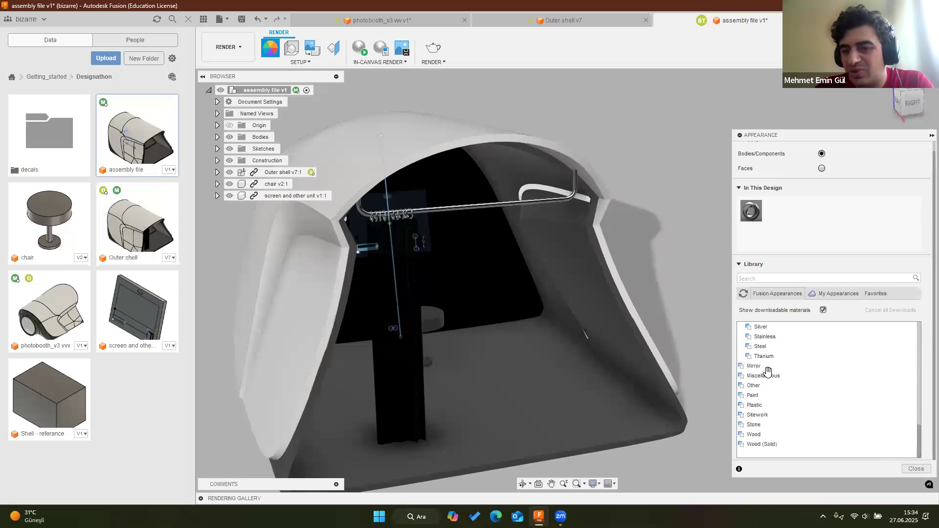
click(759, 394)
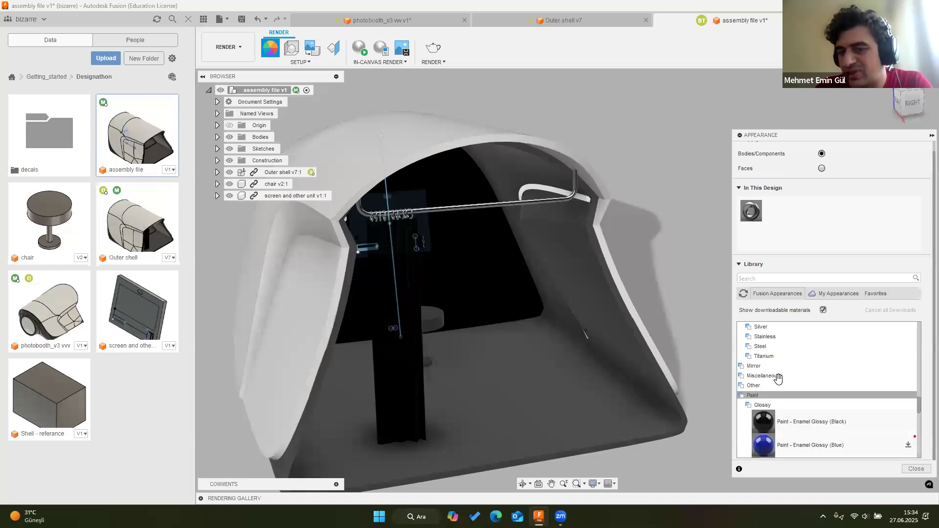
scroll(849, 362, down, 4)
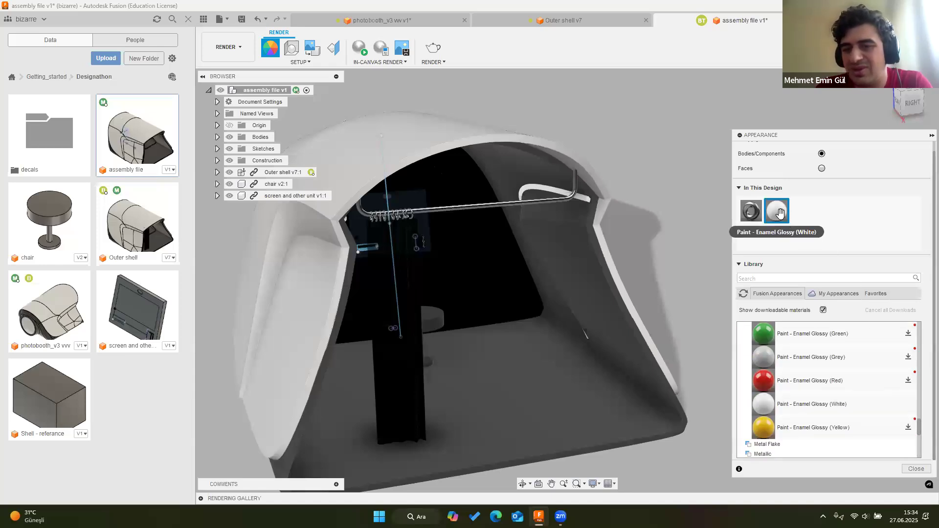
drag(724, 277, 612, 385)
drag(761, 209, 772, 197)
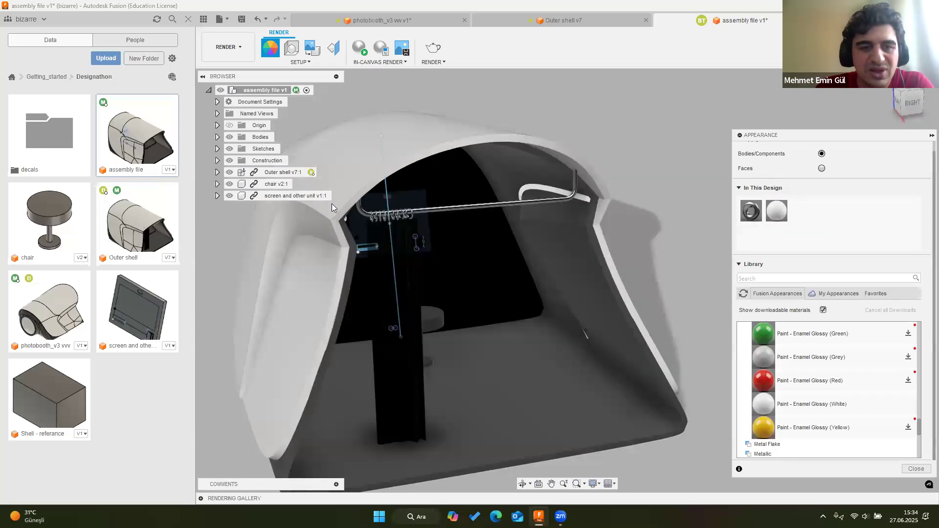
Return to the Design workspace and break the link of the Outer shell component, including its subcomponents
middle_drag(592, 391, 625, 244)
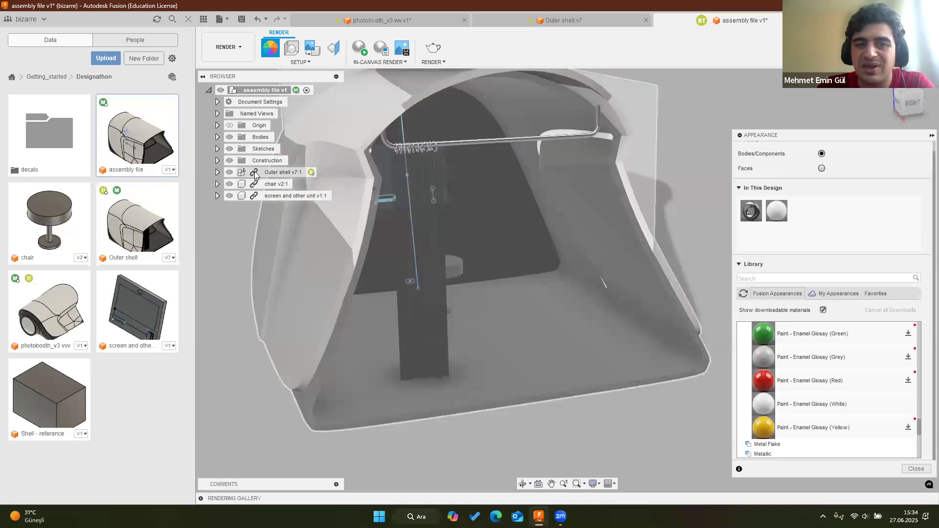
click(255, 175)
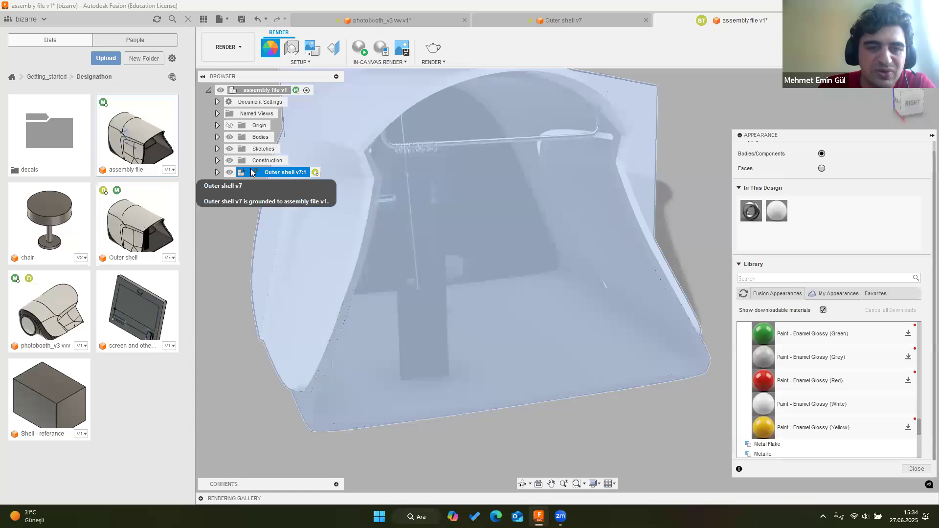
click(238, 48)
click(232, 73)
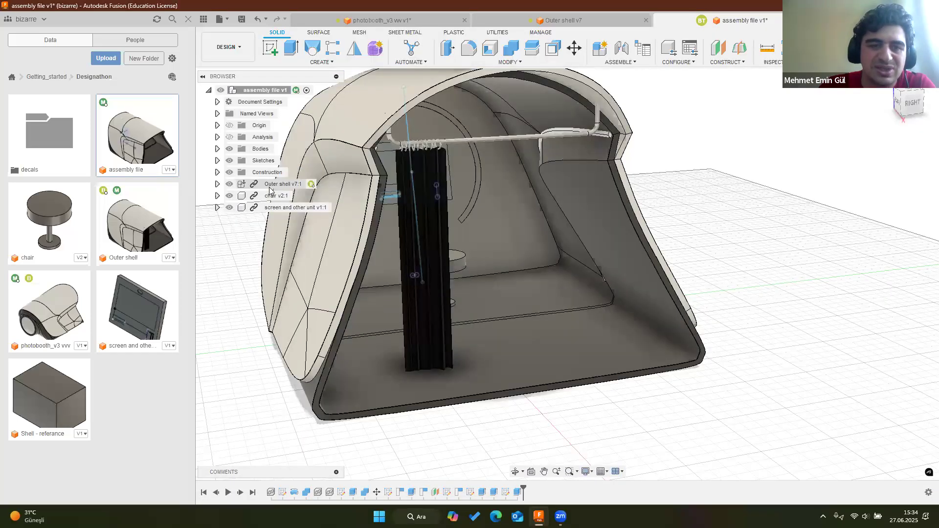
right_click(269, 184)
click(254, 274)
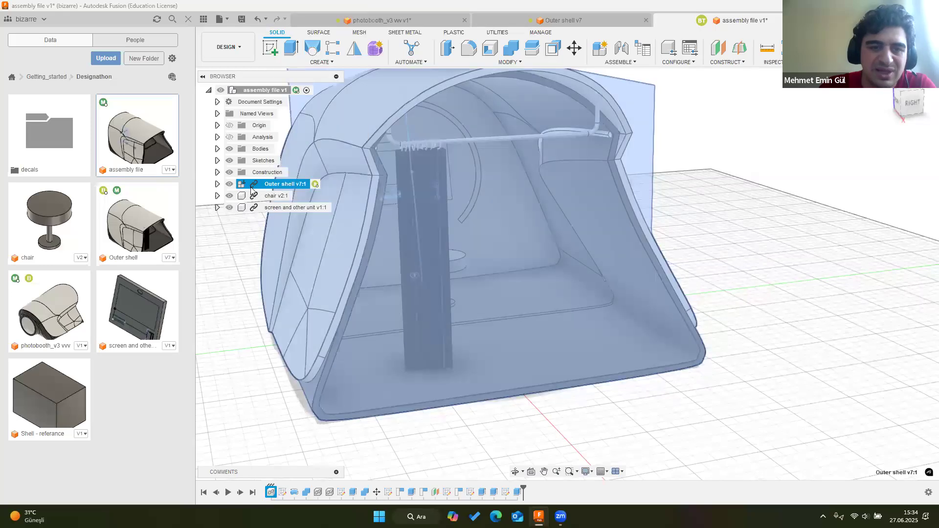
right_click(269, 188)
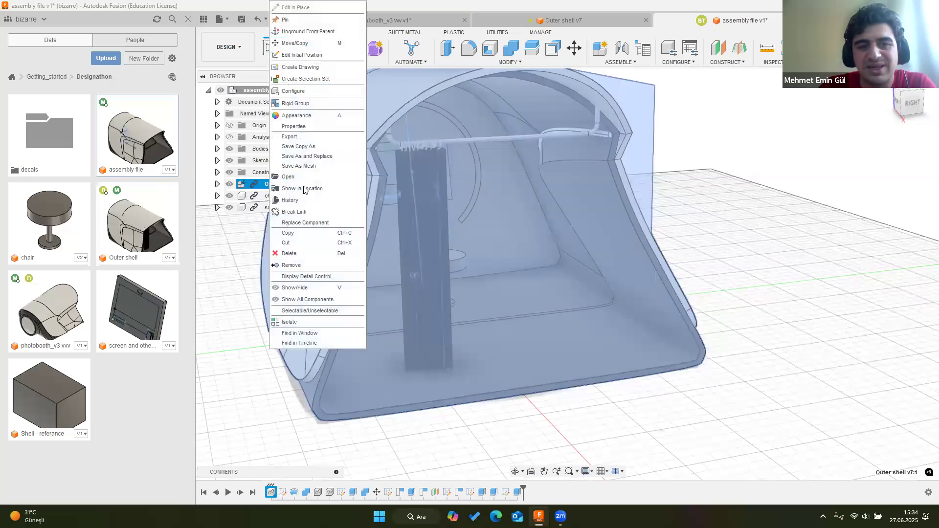
click(296, 211)
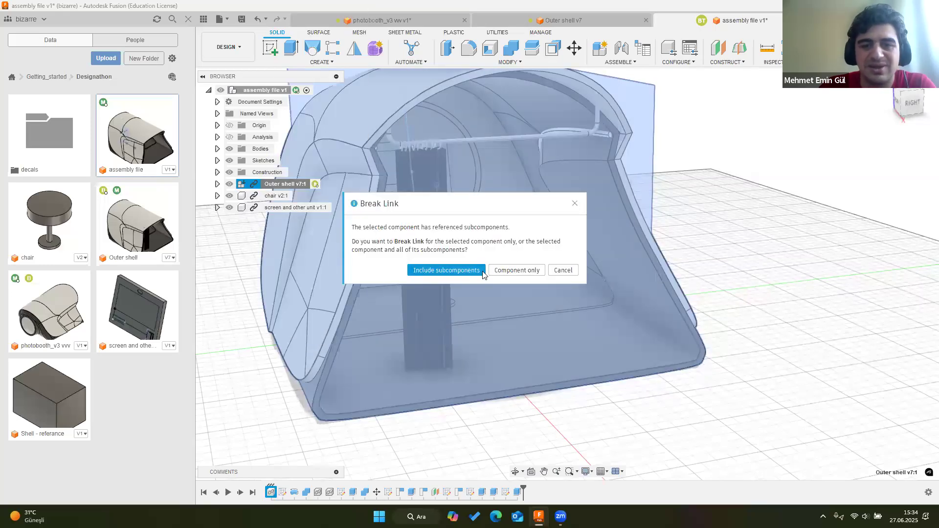
click(467, 274)
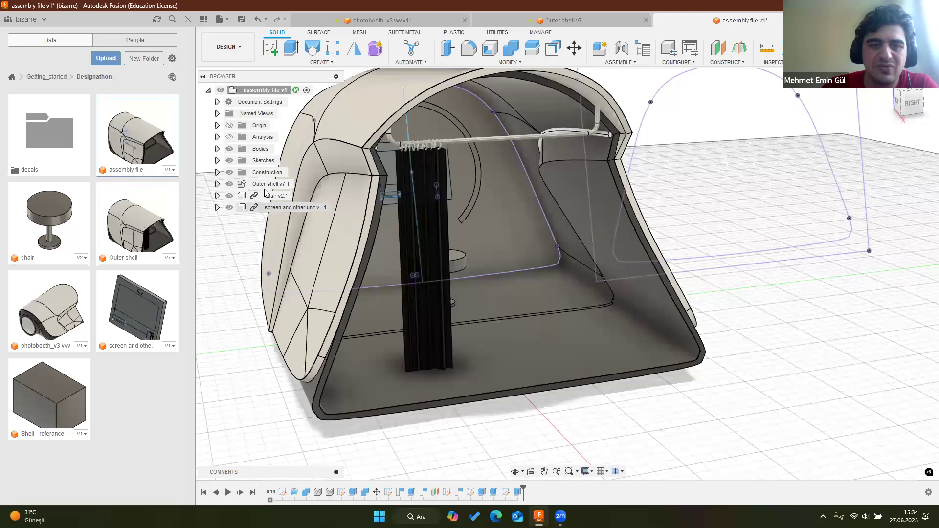
Break the links of the chair component and the screen and other unit component
click(269, 197)
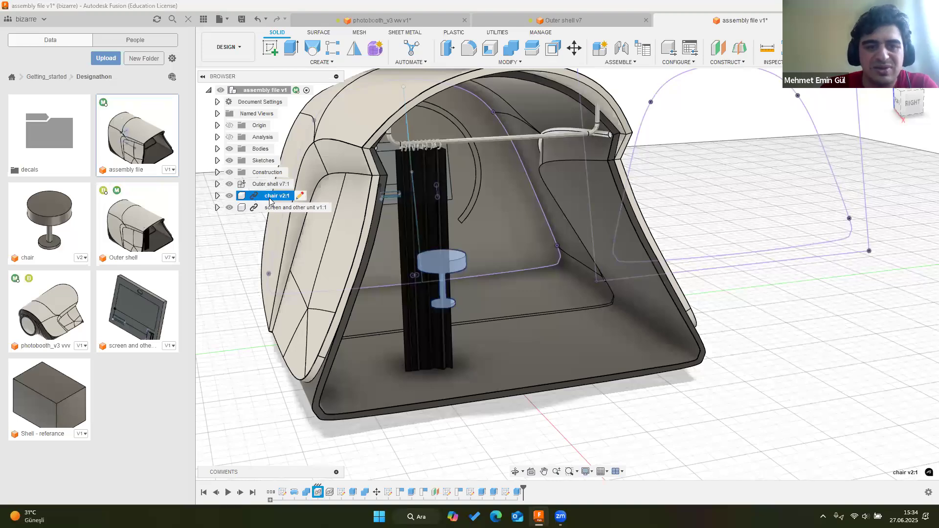
right_click(270, 201)
click(301, 212)
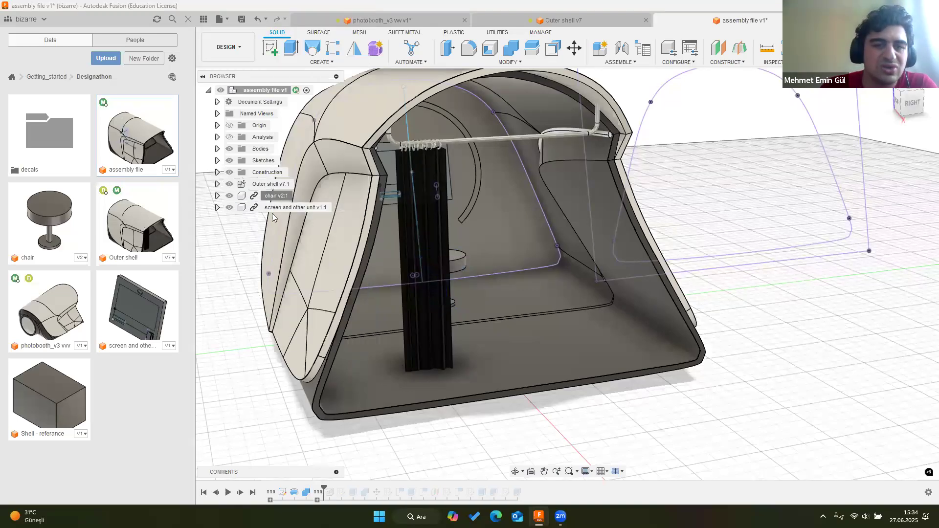
right_click(273, 208)
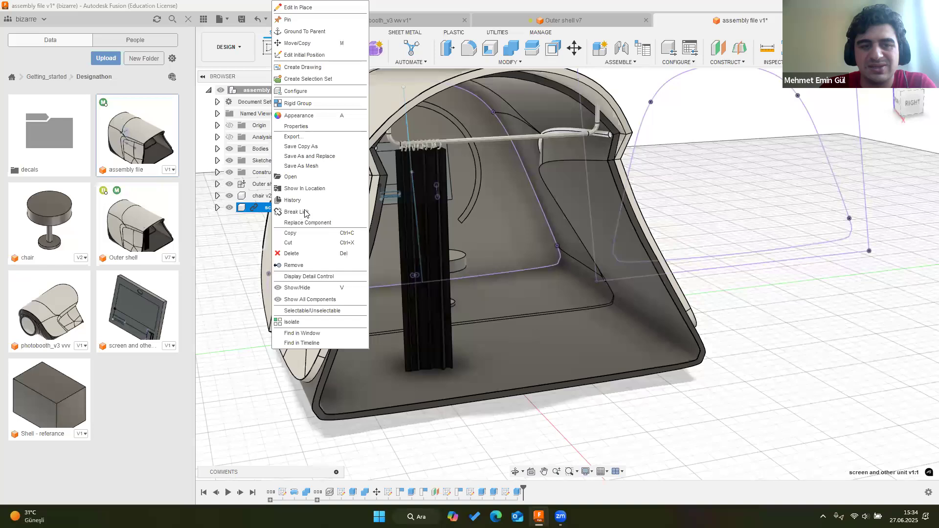
click(311, 212)
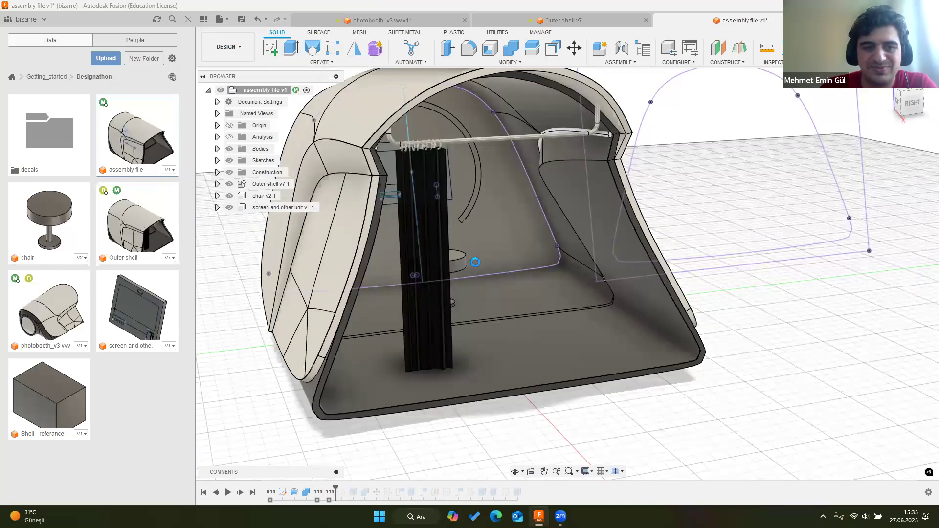
Switch the unlinked assembly back to the Render workspace and reopen the appearance settings
scroll(492, 242, down, 3)
shift+middle_drag(468, 238, 733, 287)
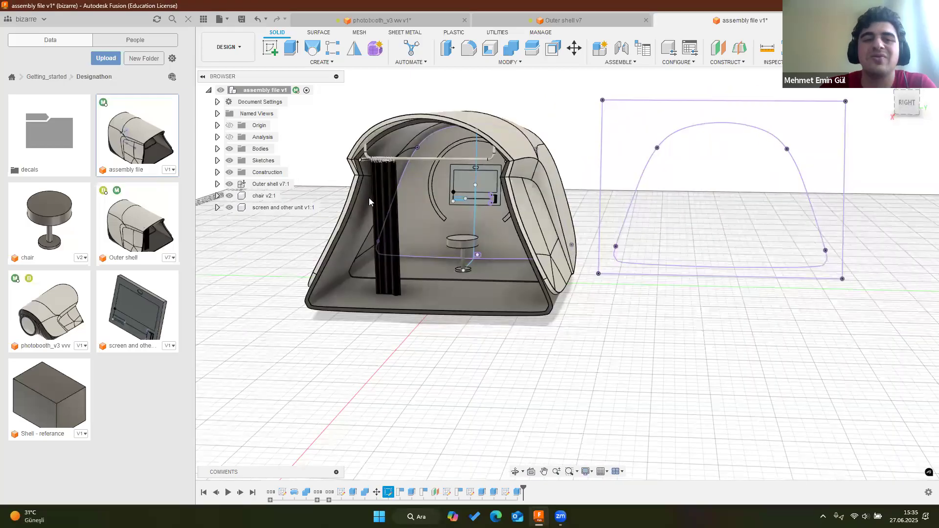
scroll(376, 176, up, 3)
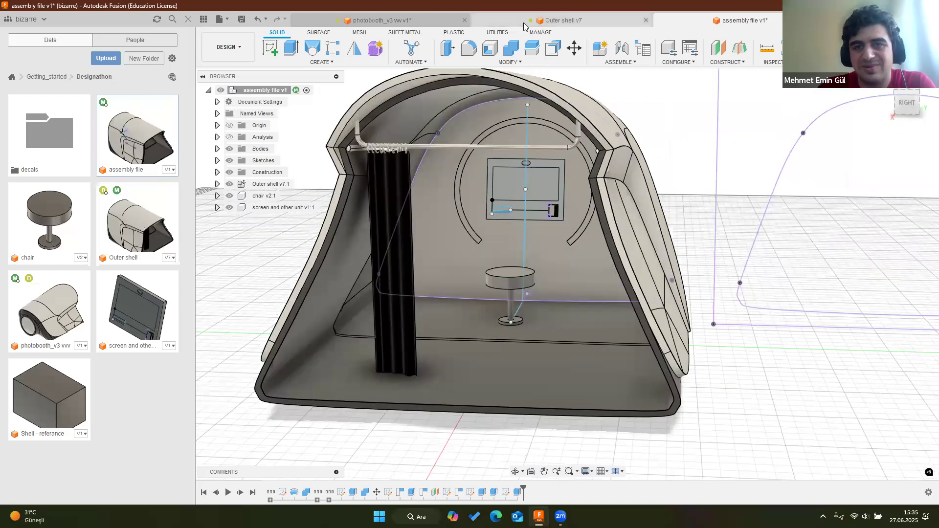
click(226, 47)
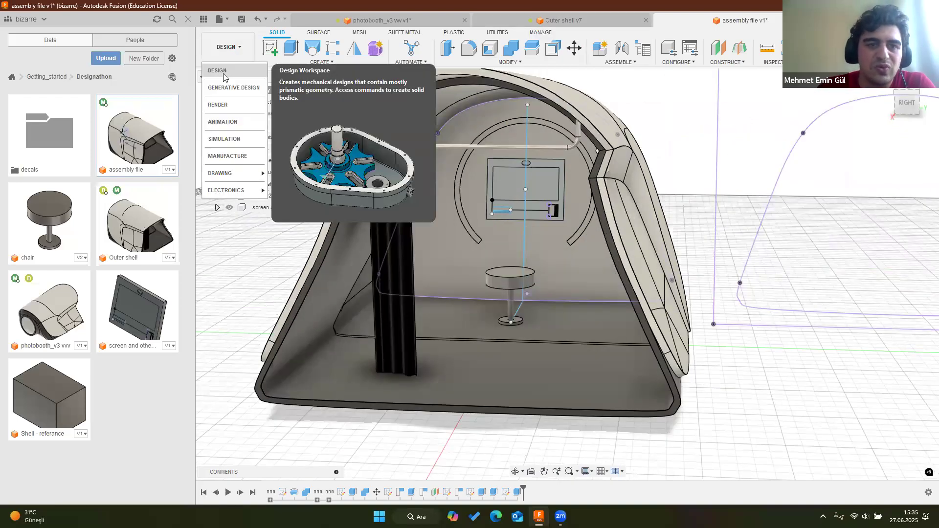
click(224, 73)
click(226, 47)
click(224, 104)
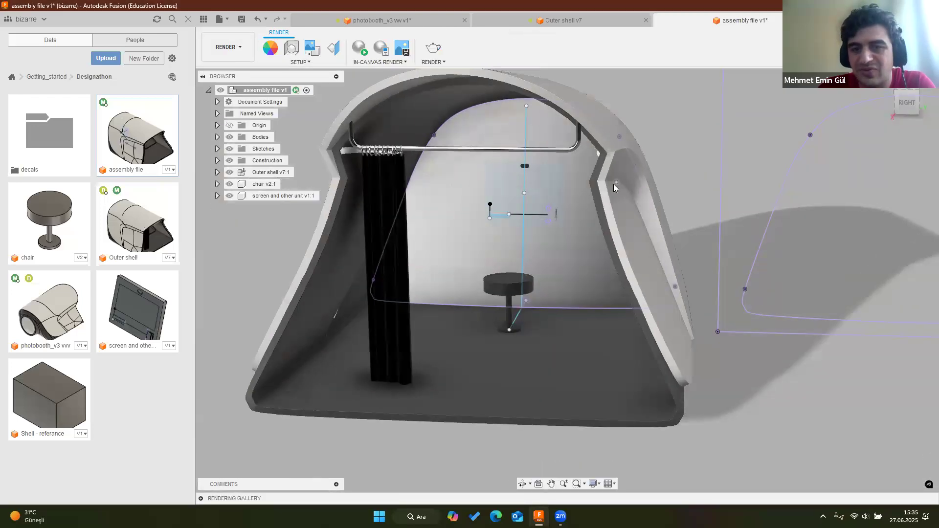
shift+middle_drag(620, 186, 807, 107)
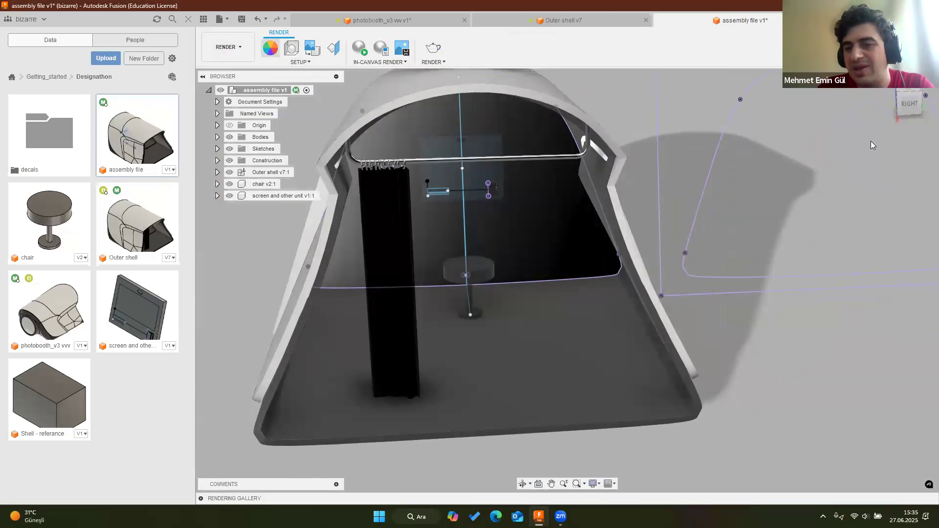
key(a)
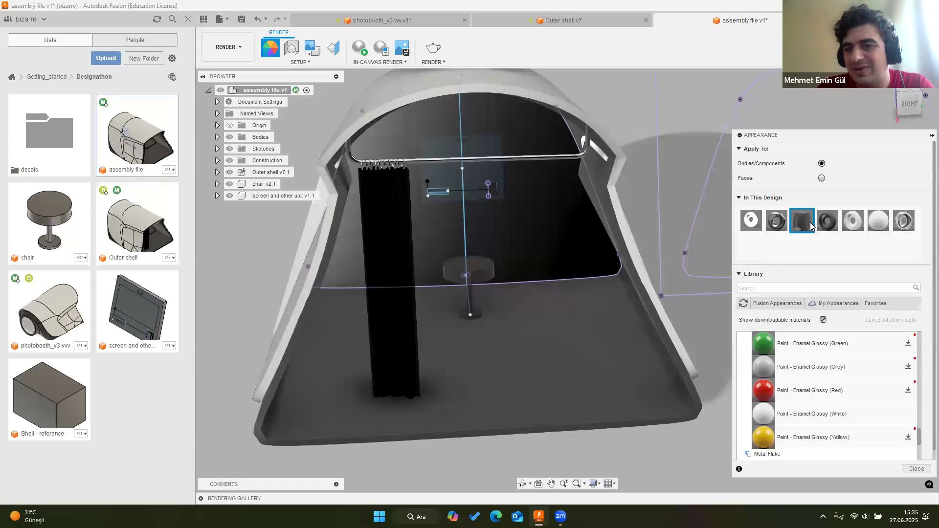
Try to apply Paint - Enamel Glossy (White) to the whole outer shell body
middle_drag(494, 359, 508, 310)
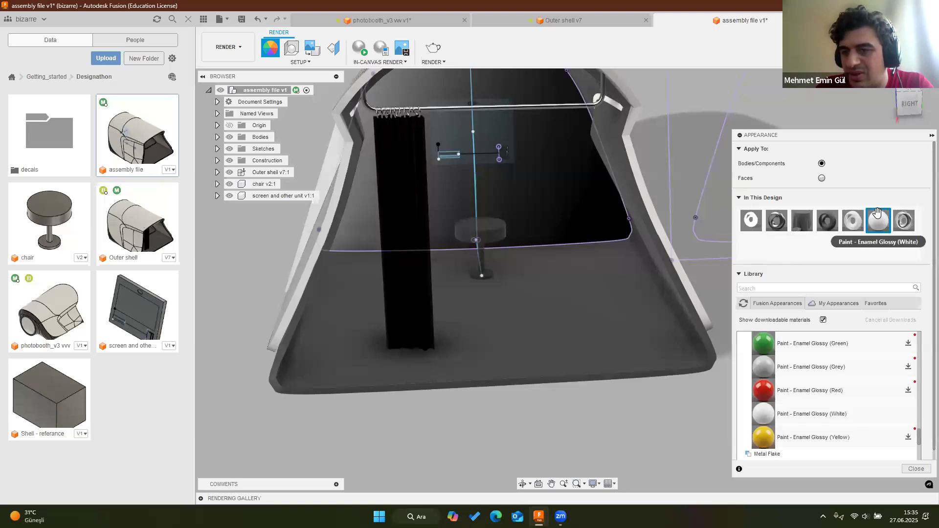
drag(860, 221, 873, 221)
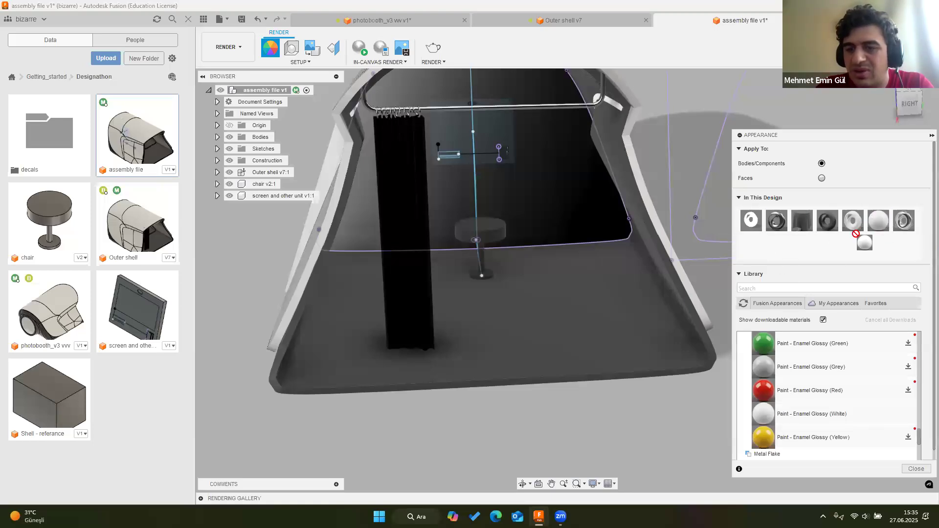
drag(681, 367, 622, 318)
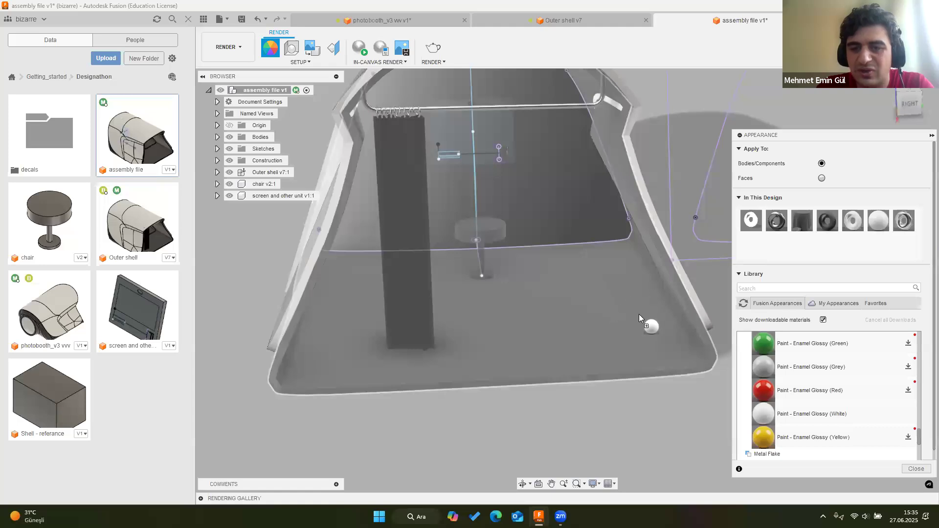
drag(697, 344, 705, 360)
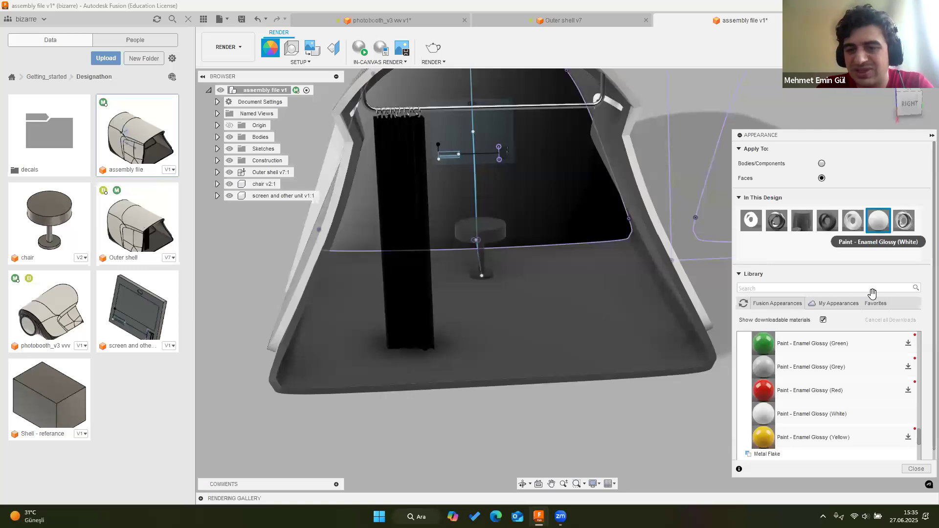
Apply Paint - Enamel Glossy (White) face by face to the outer shell's interior, including the floor, ceiling and side wall
shift+middle_drag(636, 326, 678, 331)
mouse_move(875, 223)
mouse_down()
mouse_move(677, 330)
mouse_move(819, 211)
mouse_move(624, 134)
mouse_move(631, 146)
mouse_move(864, 218)
mouse_up()
drag(608, 91, 618, 105)
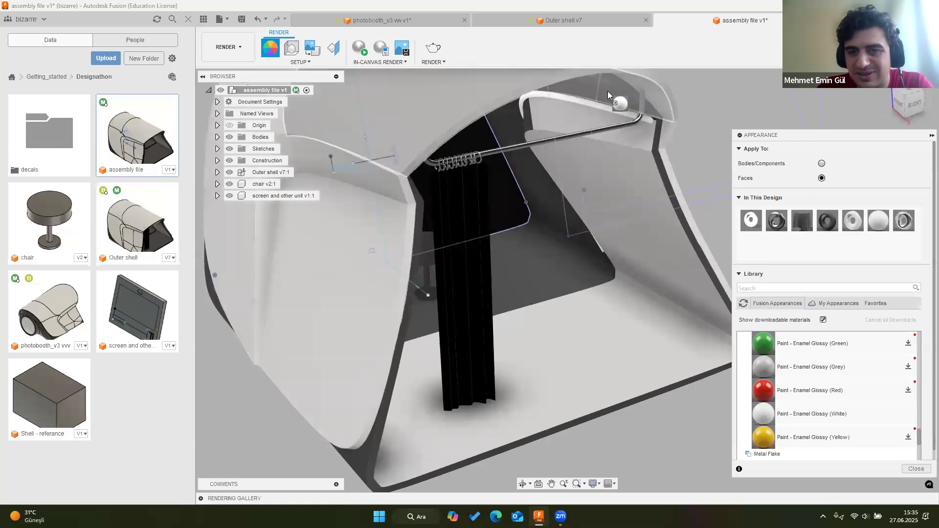
drag(643, 258, 566, 267)
shift+middle_drag(545, 181, 571, 301)
scroll(570, 301, up, 1)
Paint the remaining interior shell faces, including the back wall behind the screen, with Paint - Enamel Glossy (White)
drag(875, 228, 473, 138)
scroll(531, 184, up, 3)
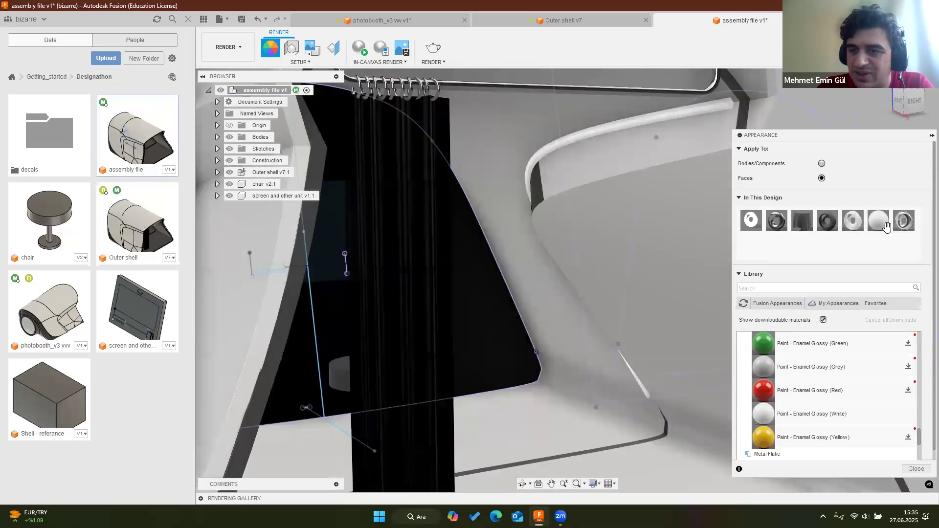
mouse_move(878, 221)
mouse_down()
mouse_move(539, 194)
mouse_move(549, 211)
mouse_move(543, 203)
mouse_up()
scroll(527, 296, down, 5)
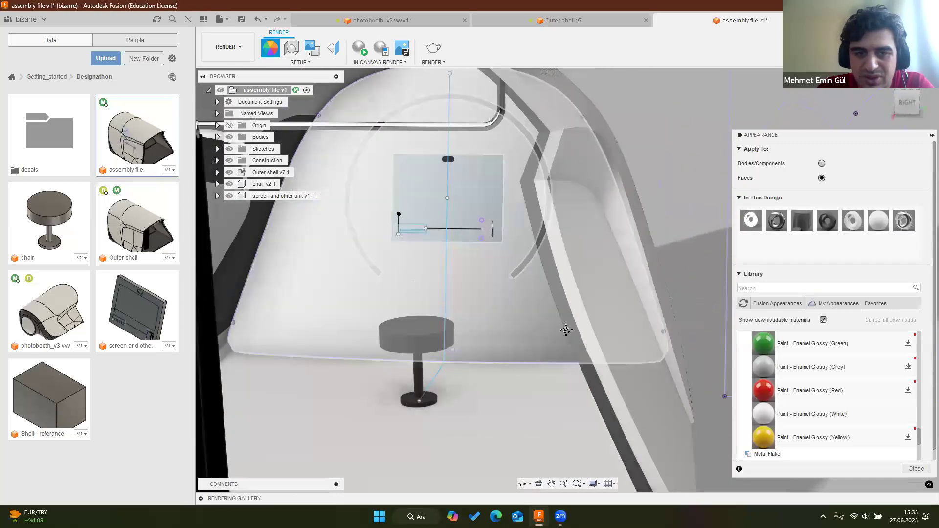
drag(879, 220, 431, 172)
drag(313, 200, 319, 201)
shift+middle_drag(522, 241, 556, 318)
scroll(551, 243, up, 1)
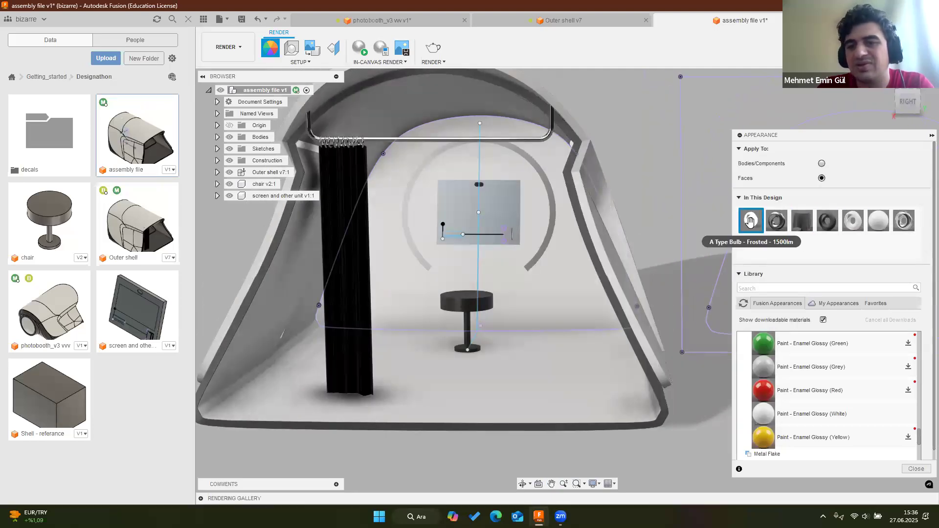
Apply the A Type Bulb - Frosted - 1500lm appearance to the ring light around the screen
drag(749, 221, 544, 238)
scroll(545, 248, up, 3)
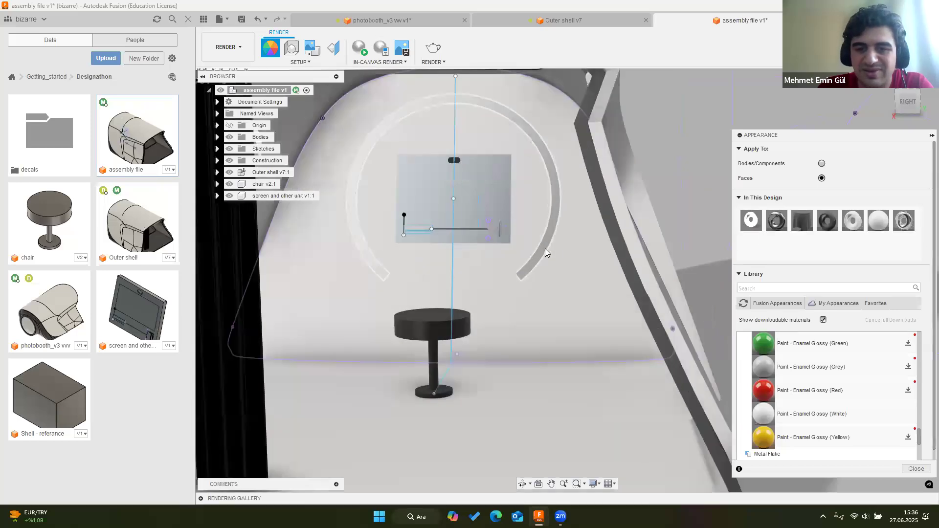
drag(595, 237, 549, 233)
scroll(548, 238, down, 5)
scroll(533, 254, down, 2)
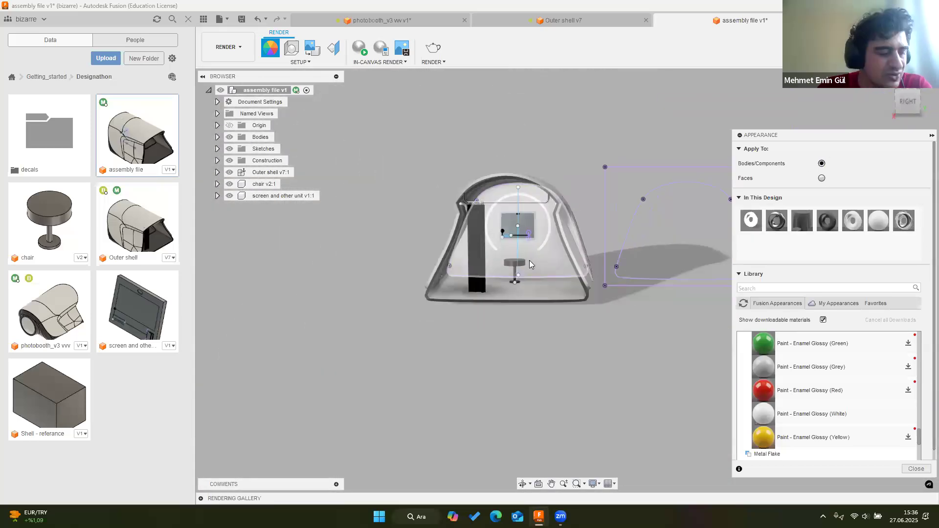
Examine the screen unit up close and look through the library's paint and metal appearances for a suitable finish
scroll(524, 240, up, 6)
click(511, 206)
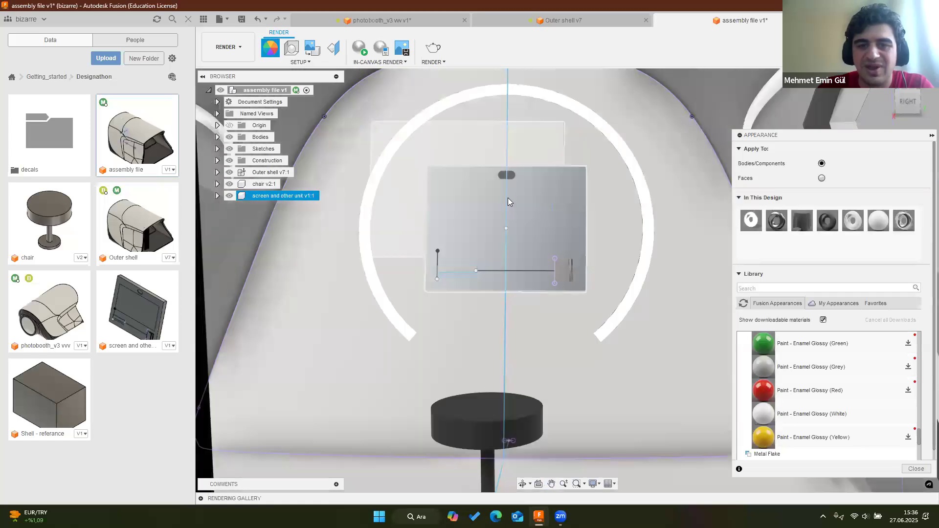
scroll(510, 198, up, 2)
scroll(568, 298, up, 4)
scroll(574, 295, up, 2)
scroll(513, 284, down, 2)
middle_drag(521, 319, 555, 420)
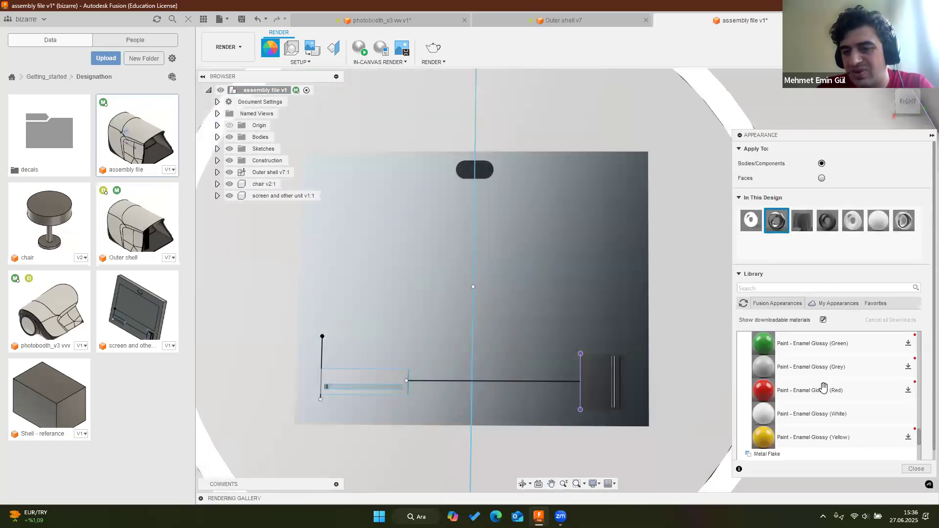
scroll(823, 388, up, 3)
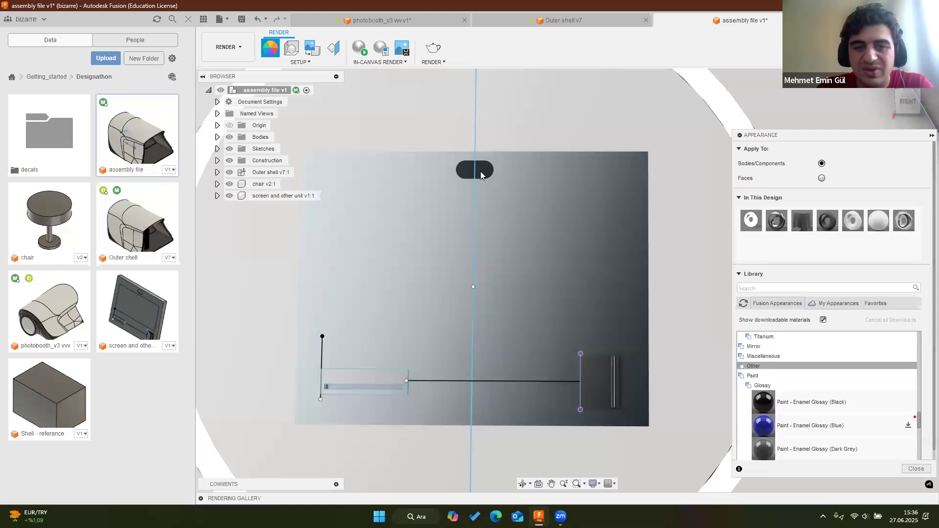
click(753, 376)
scroll(793, 391, up, 5)
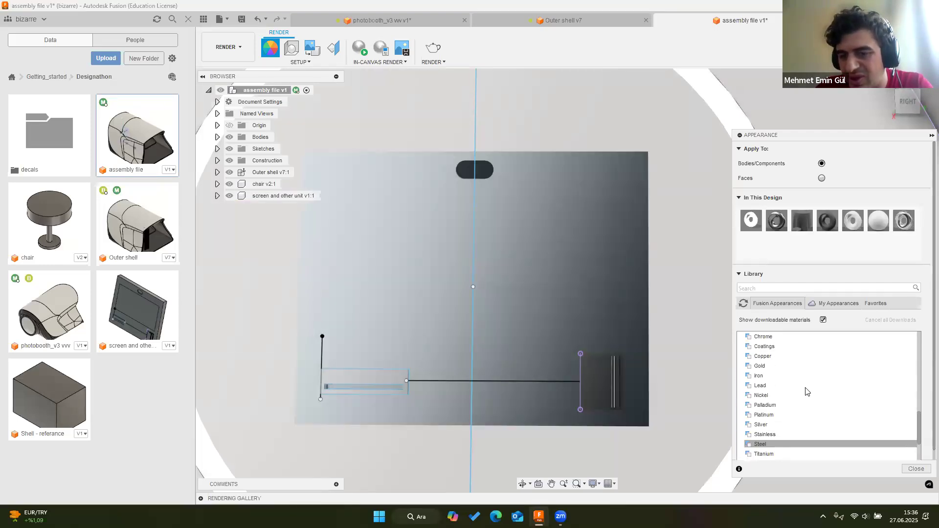
drag(747, 346, 599, 237)
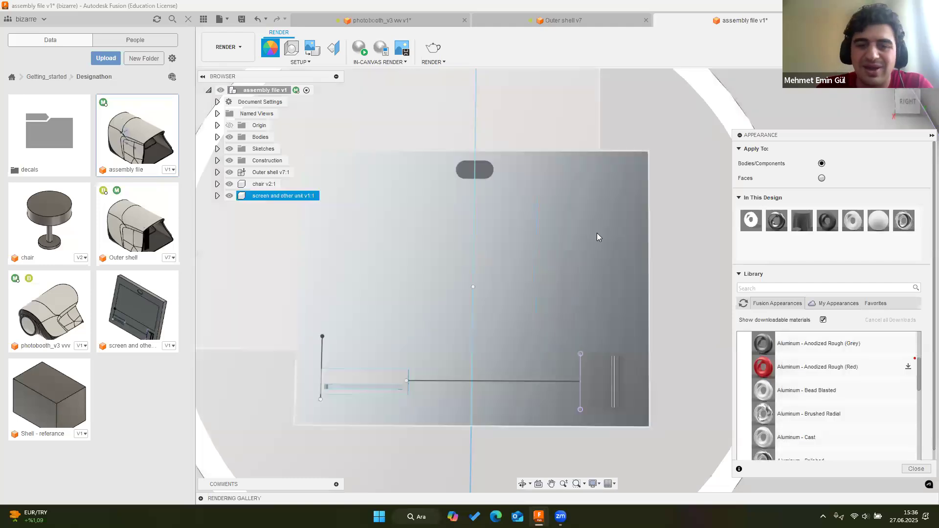
scroll(424, 274, down, 2)
Switch to the photobooth_v3 vvv document and examine the screen and NFC payment decals on its screen unit
click(379, 21)
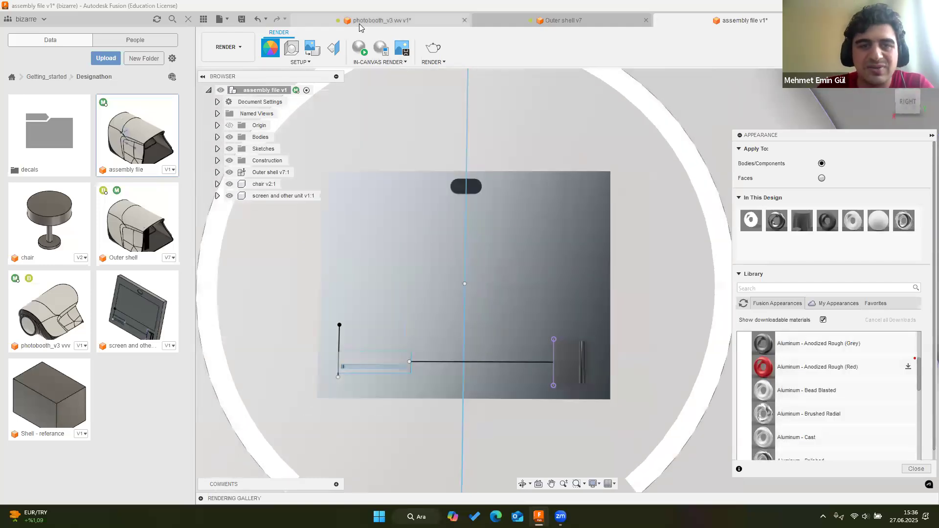
scroll(534, 267, down, 4)
scroll(516, 244, up, 10)
scroll(553, 223, down, 4)
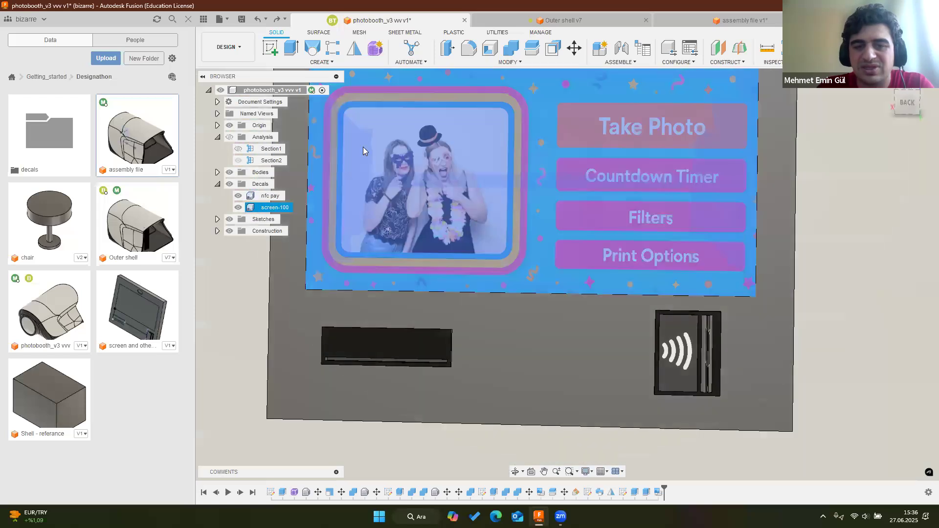
scroll(671, 360, up, 2)
click(683, 362)
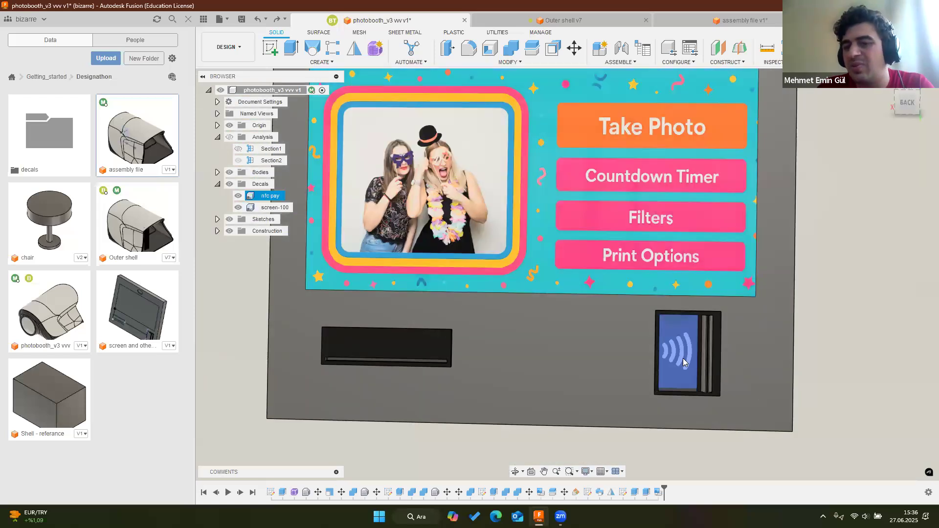
click(811, 351)
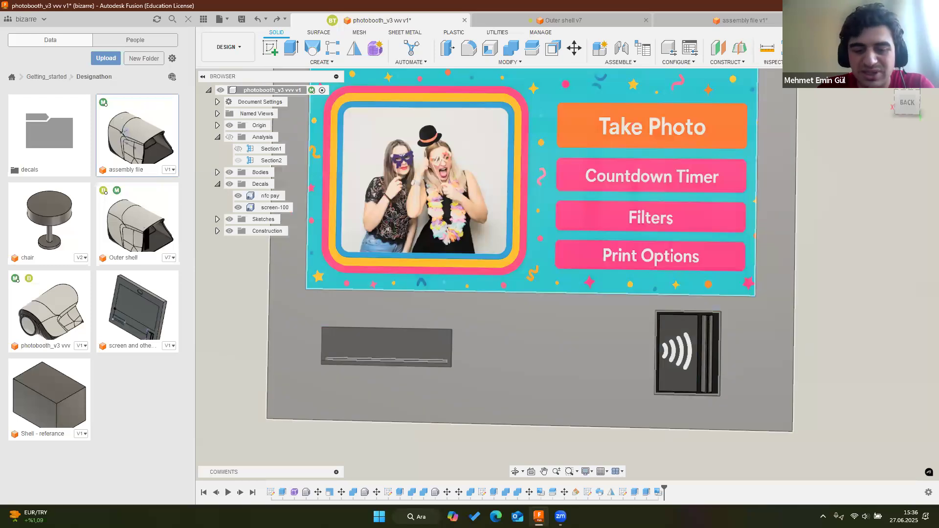
Shrink the modelling window to check the decal image files on the desktop and restore it to full size
mouse_move(561, 516)
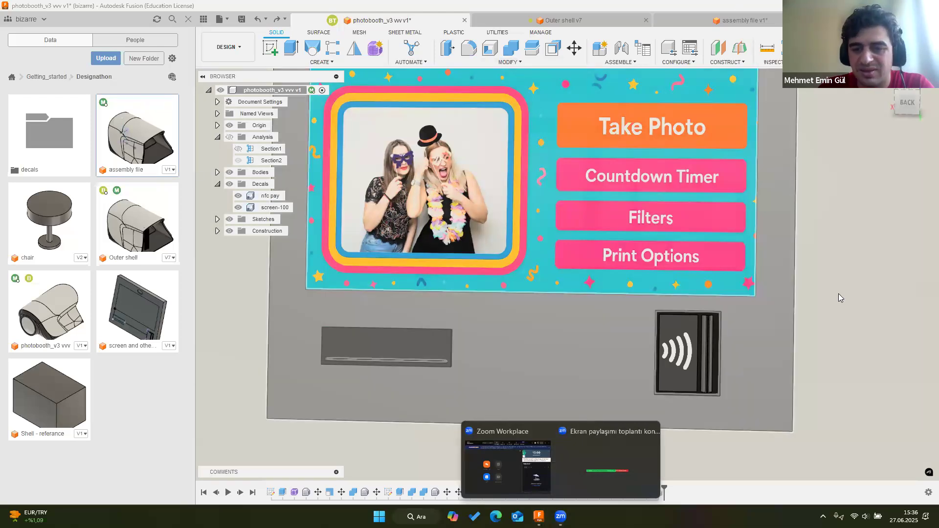
click(840, 298)
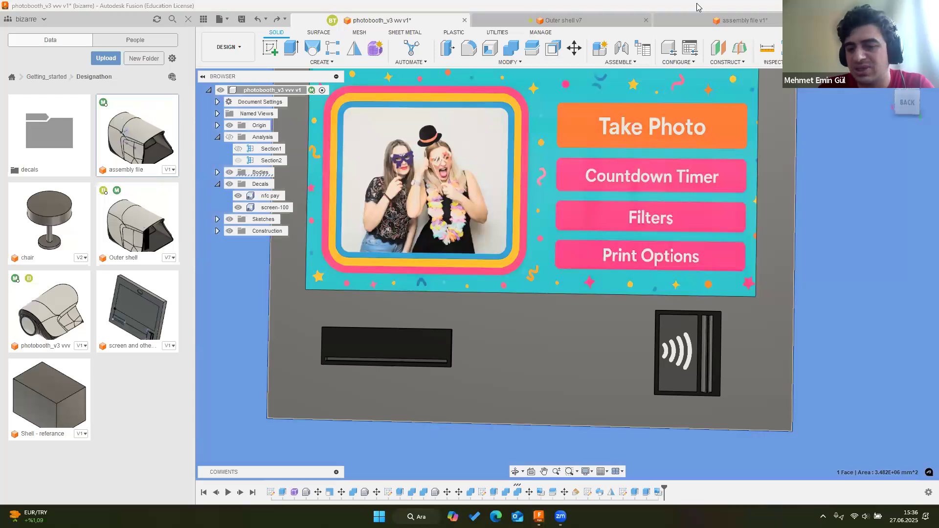
key(super+Down)
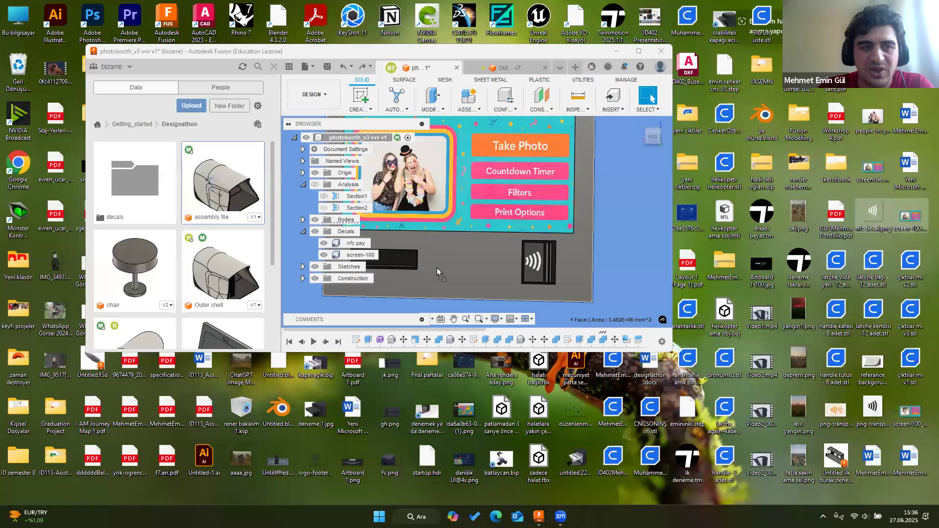
click(640, 52)
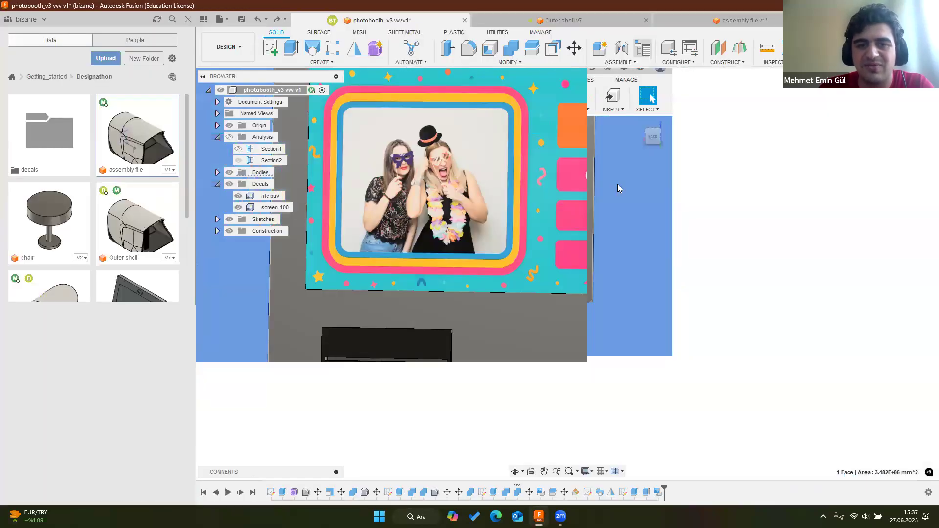
Review the whole reference booth, return to the assembly file and reopen its appearance settings
scroll(749, 280, down, 10)
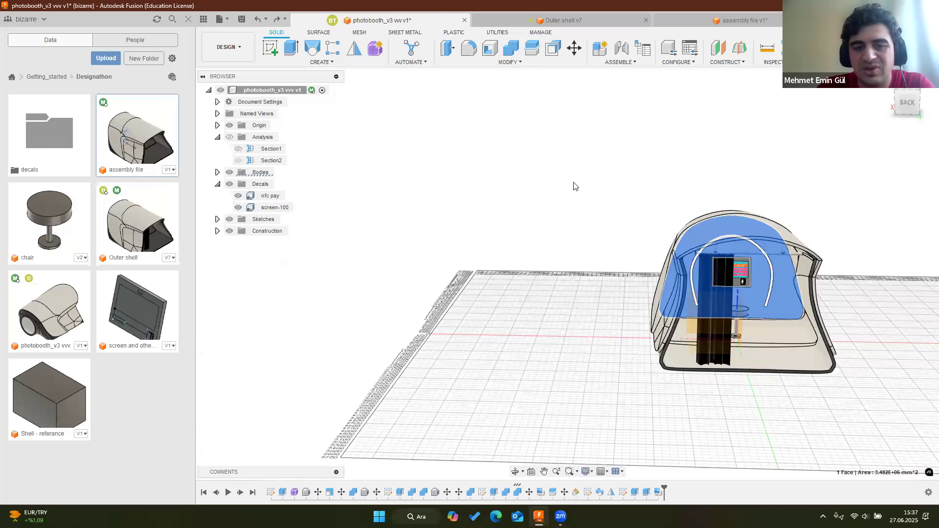
shift+middle_drag(517, 201, 615, 331)
scroll(596, 204, up, 4)
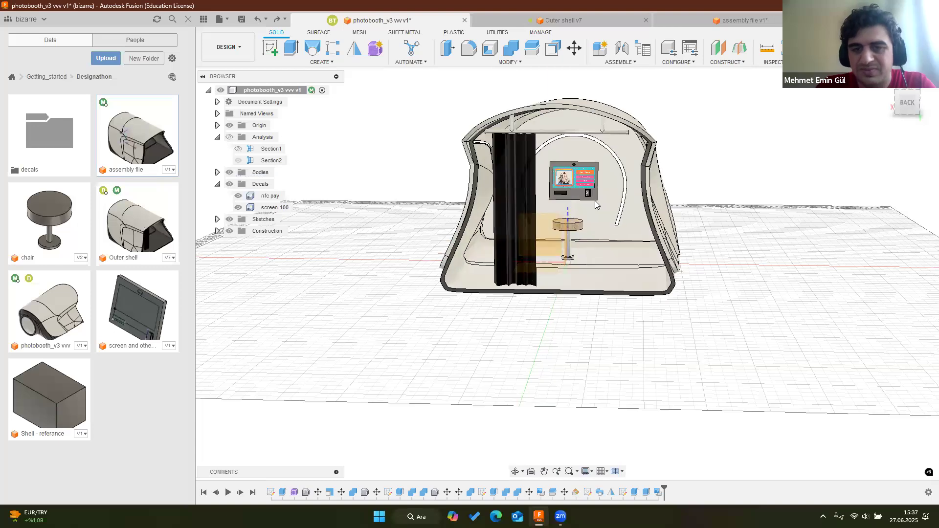
scroll(596, 205, up, 4)
click(729, 25)
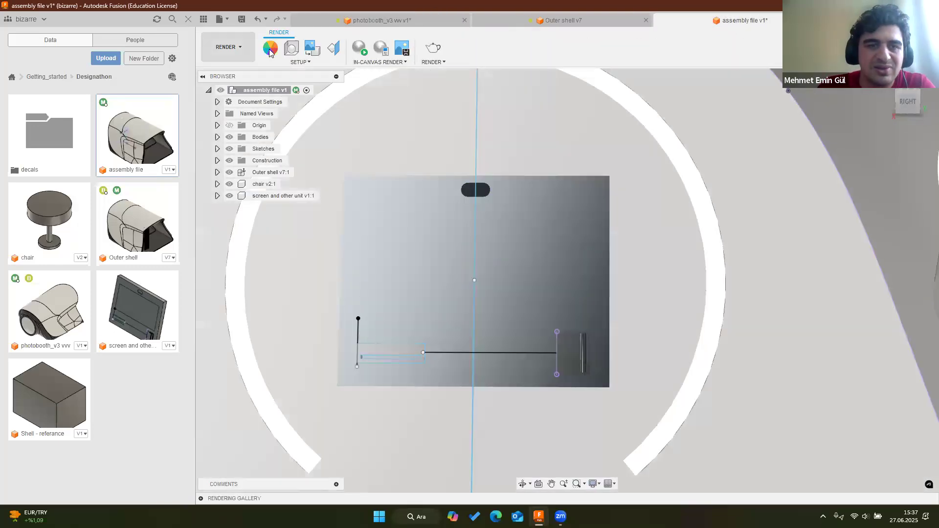
key(a)
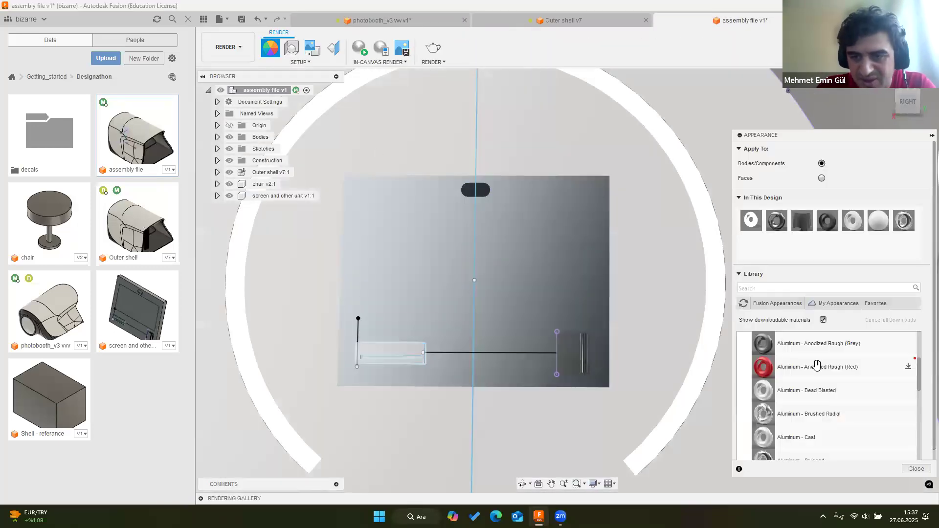
Browse the library's aluminum appearances for a finish for the screen unit
double_click(773, 348)
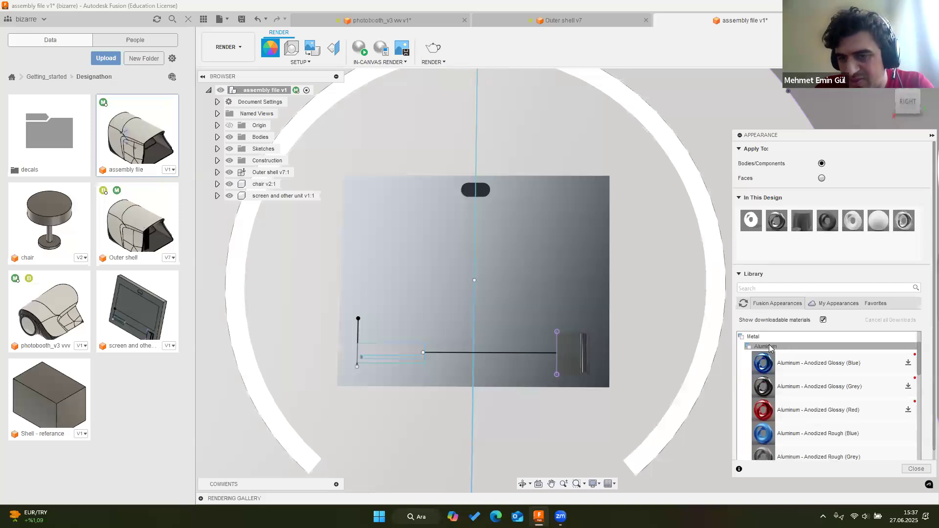
click(760, 347)
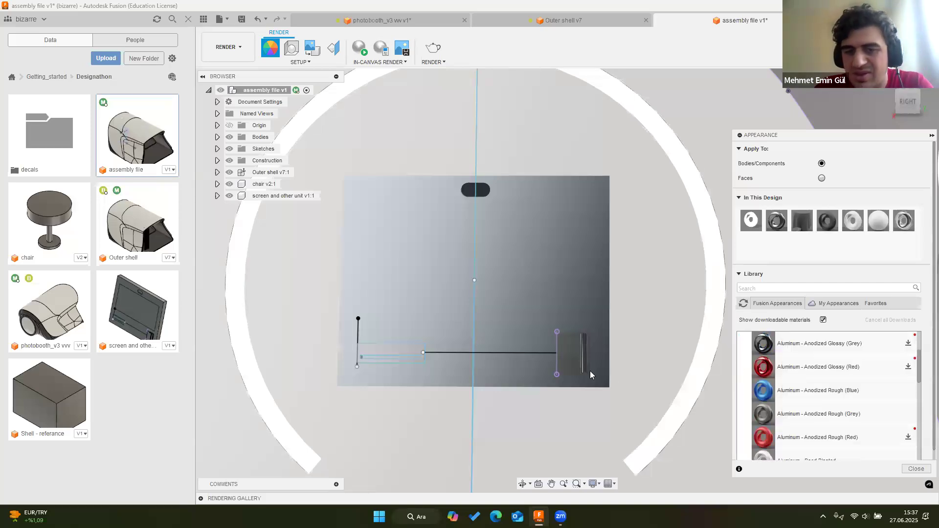
click(603, 356)
key(Escape)
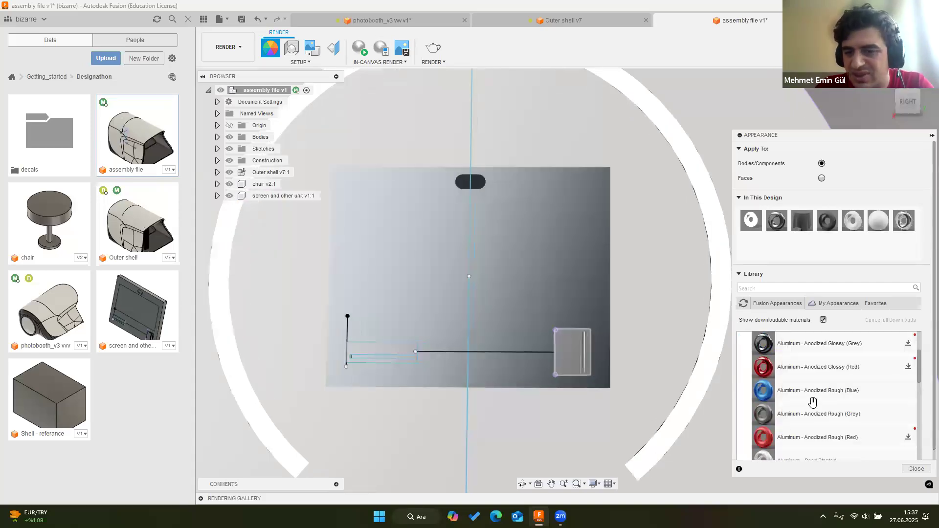
scroll(762, 379, up, 3)
click(761, 376)
click(755, 367)
Browse the library's paint and metal appearances for a screen unit finish, ending at the aluminum group
click(762, 409)
scroll(823, 417, down, 6)
scroll(770, 391, up, 6)
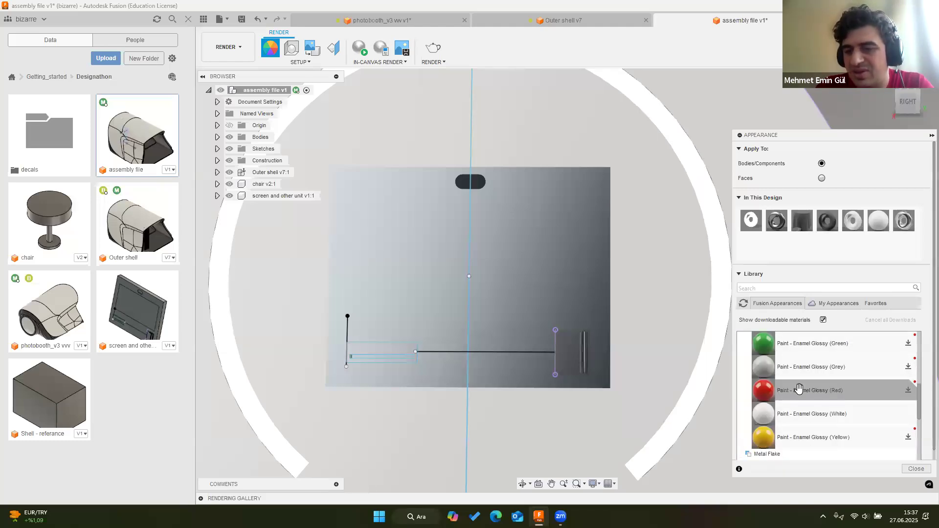
scroll(771, 390, down, 2)
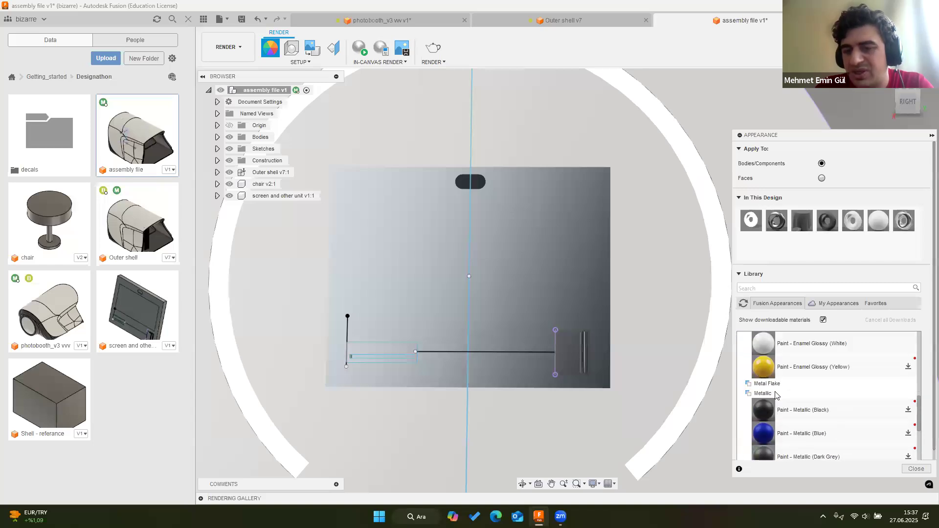
scroll(780, 397, down, 8)
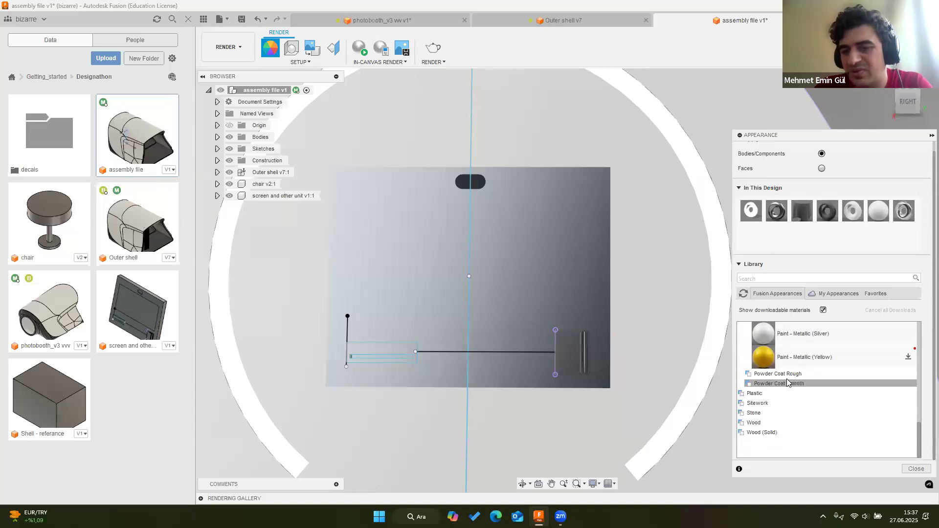
scroll(789, 383, up, 5)
click(756, 377)
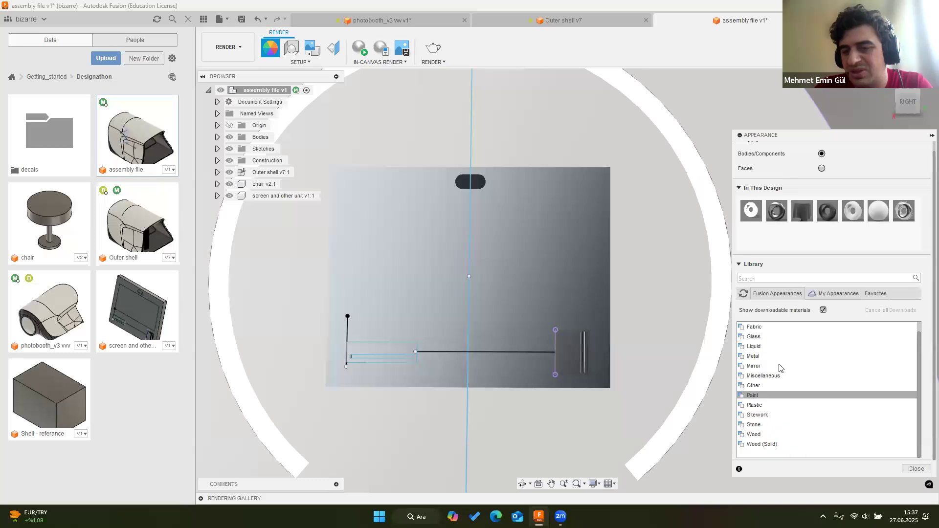
scroll(757, 349, up, 1)
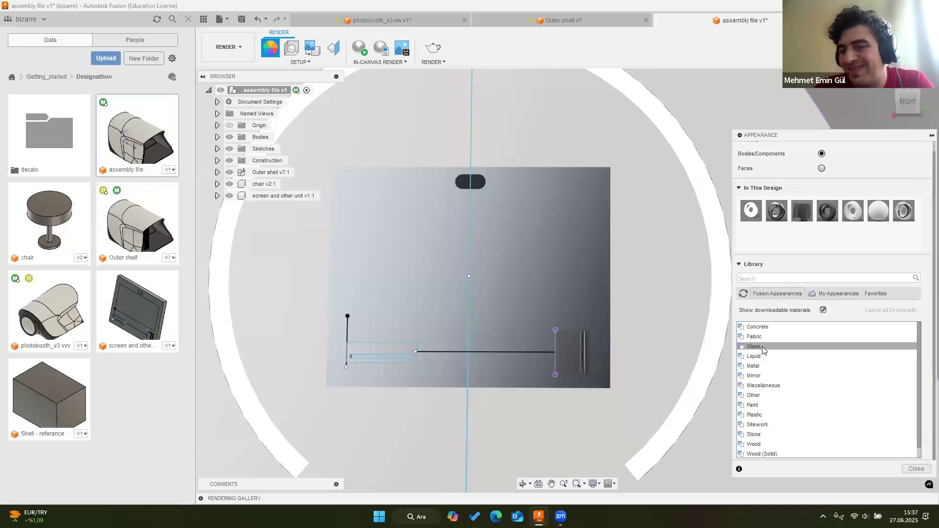
scroll(778, 377, down, 3)
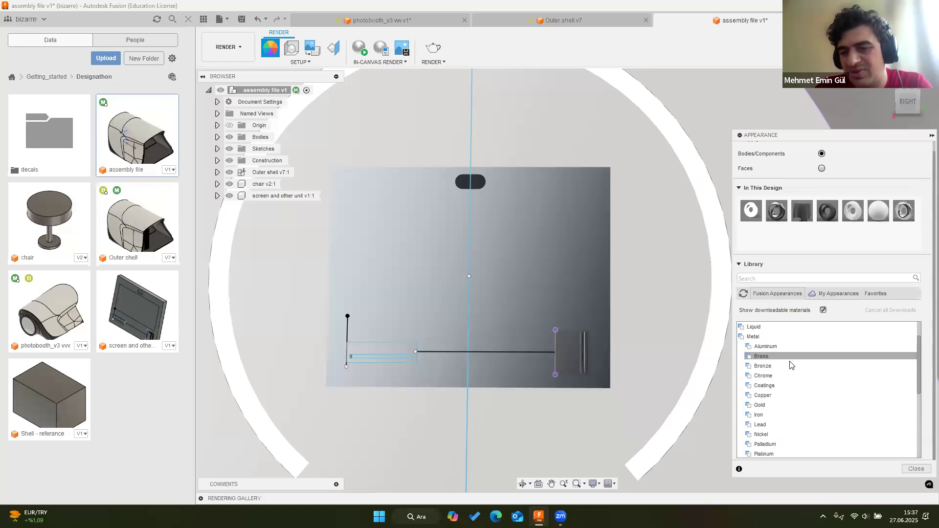
scroll(778, 429, down, 2)
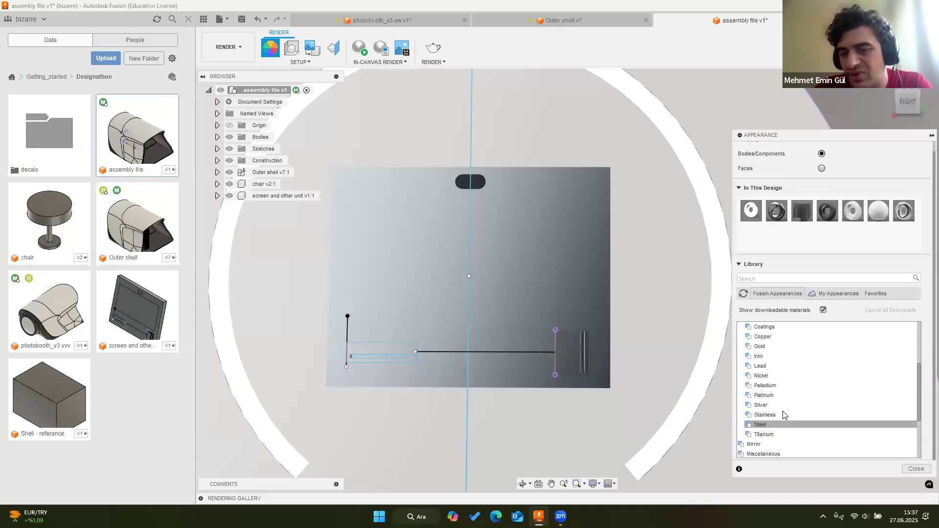
click(784, 356)
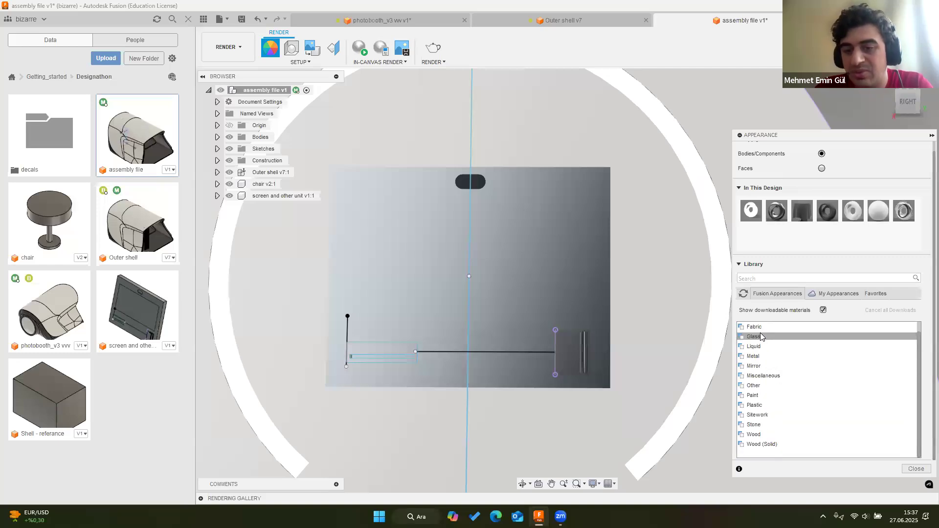
click(766, 361)
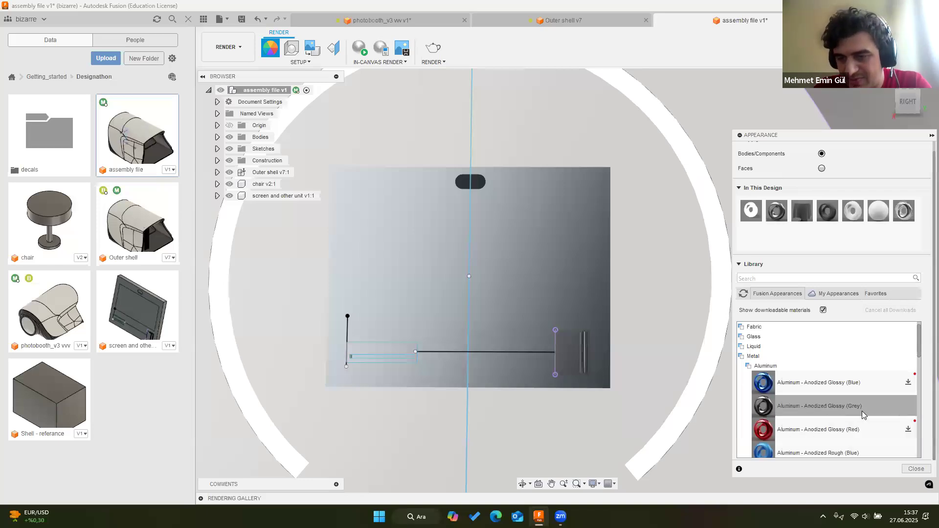
Apply Aluminum - Anodized Glossy (Grey) to the display and front panel of the screen unit
drag(842, 254, 830, 250)
drag(757, 236, 632, 321)
shift+middle_drag(517, 270, 517, 234)
scroll(515, 272, down, 8)
scroll(592, 237, up, 2)
scroll(518, 235, up, 8)
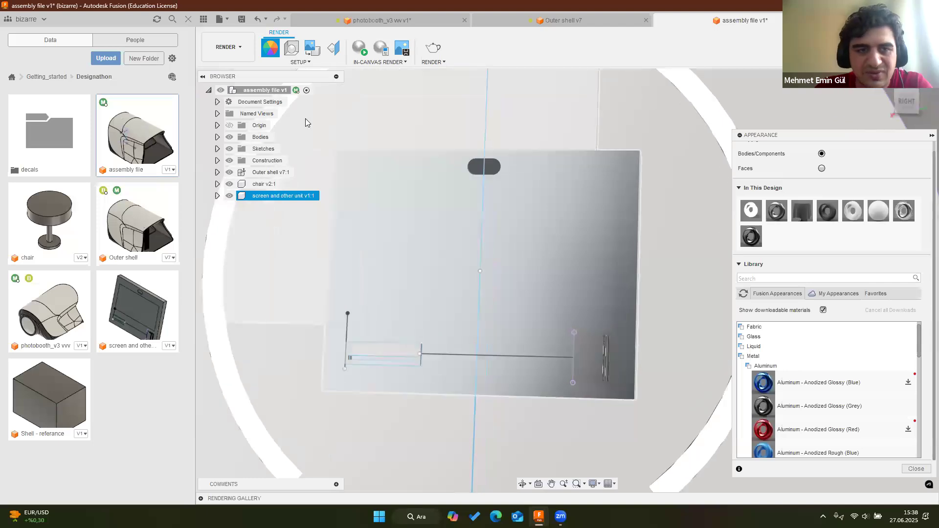
Examine the screen unit's display, front panel and card reader in the Design workspace, and return to the Render workspace
click(226, 47)
click(227, 84)
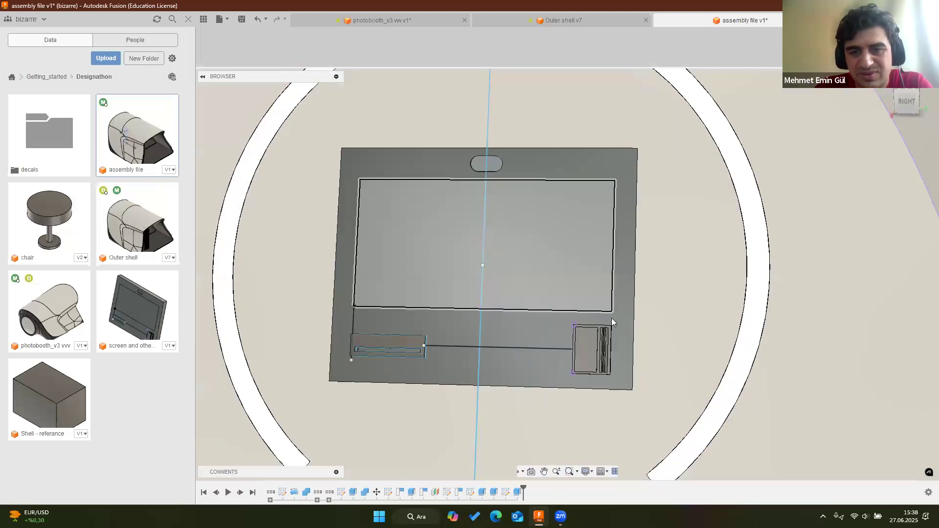
click(579, 276)
click(589, 312)
click(593, 288)
scroll(594, 288, down, 1)
click(505, 347)
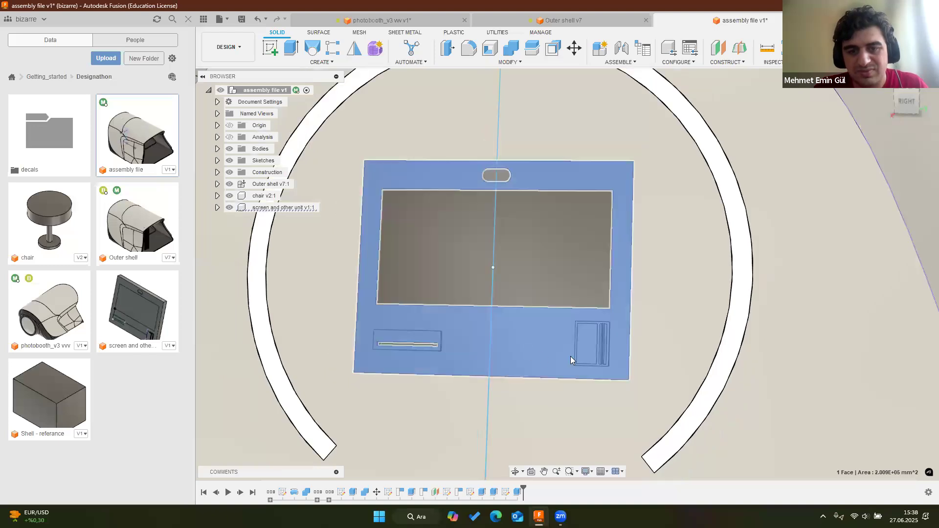
scroll(573, 360, down, 1)
key(Escape)
scroll(584, 347, up, 8)
shift+middle_drag(621, 279, 638, 281)
click(228, 47)
click(249, 75)
click(228, 47)
click(218, 105)
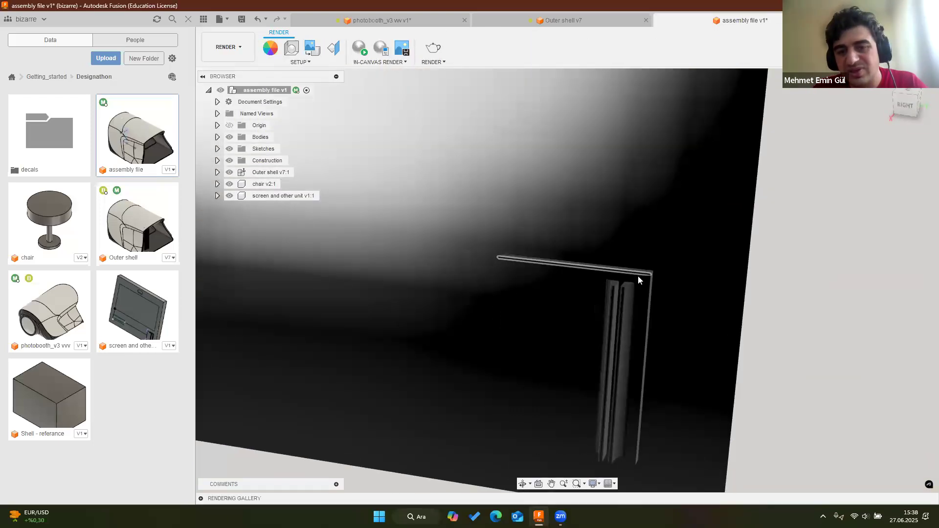
Apply Aluminum - Bead Blasted to the card reader on the screen unit's front panel
key(a)
scroll(812, 397, down, 3)
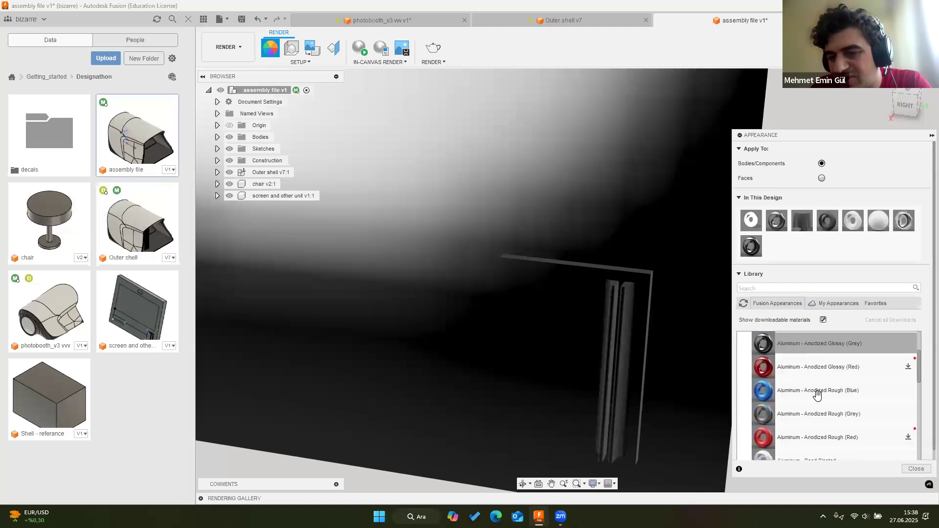
scroll(856, 421, down, 3)
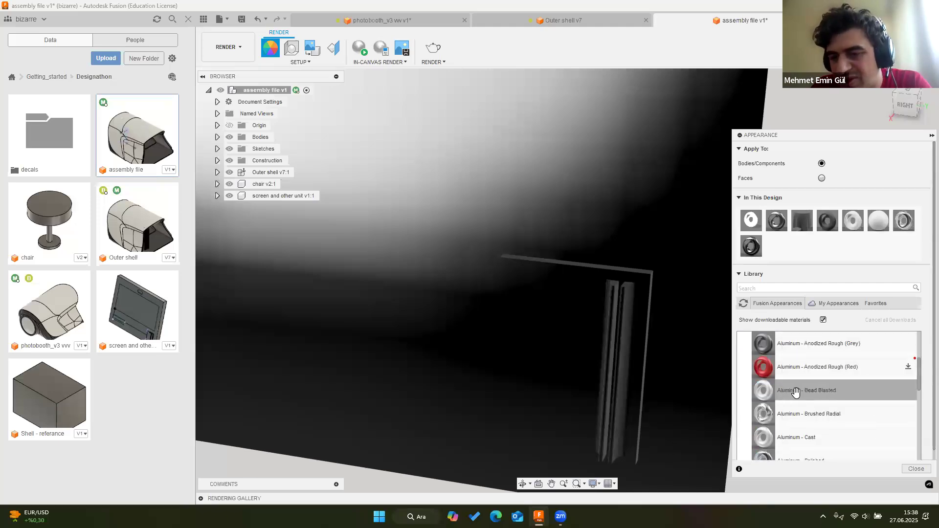
drag(827, 399, 643, 294)
drag(803, 387, 612, 308)
middle_drag(559, 327, 588, 198)
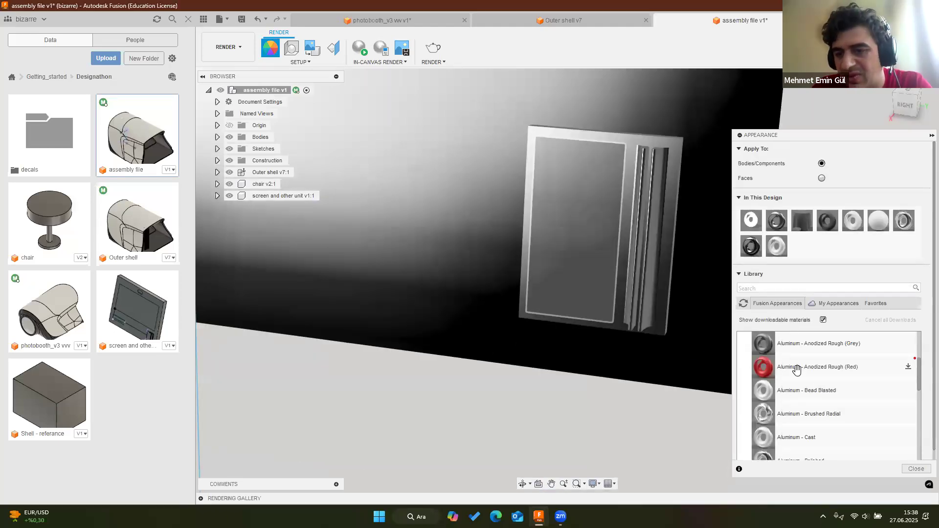
Apply the bead-blasted aluminum already in the design to the photo output slot on the screen unit
scroll(802, 387, up, 3)
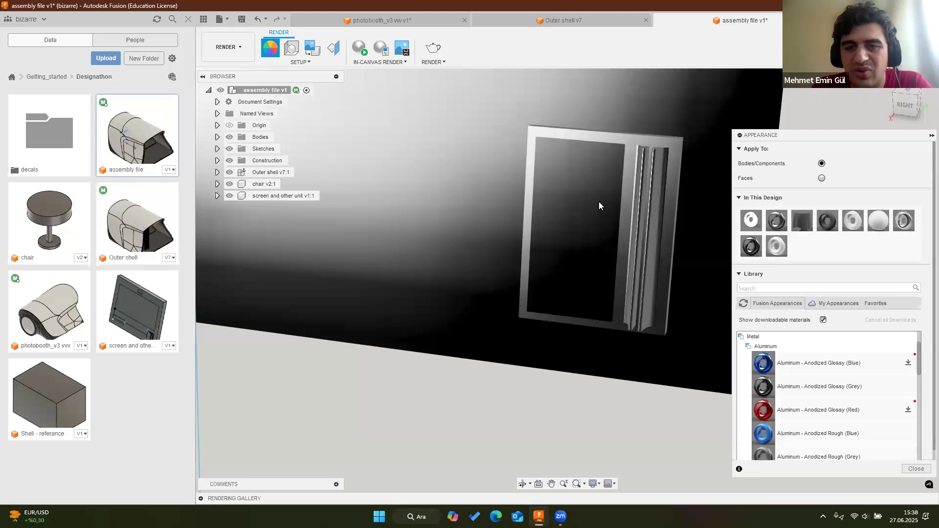
scroll(590, 210, down, 8)
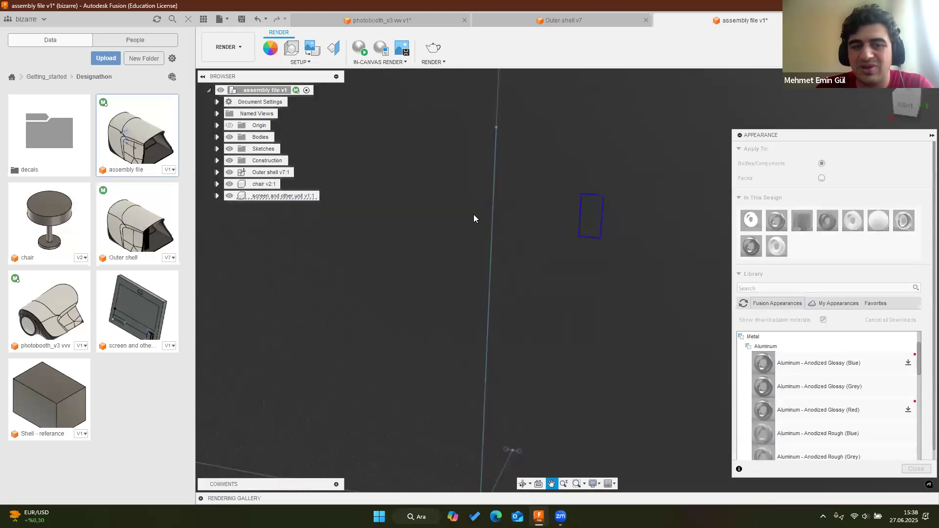
scroll(474, 215, up, 3)
scroll(377, 171, up, 5)
shift+middle_drag(469, 207, 443, 205)
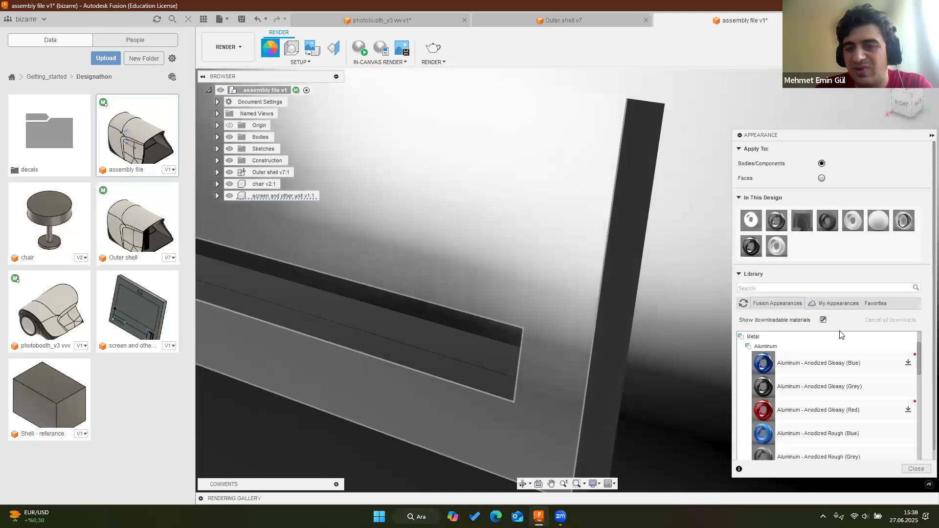
drag(779, 249, 613, 253)
Apply the dark appearance already used in the design to the camera window above the display
scroll(612, 252, down, 8)
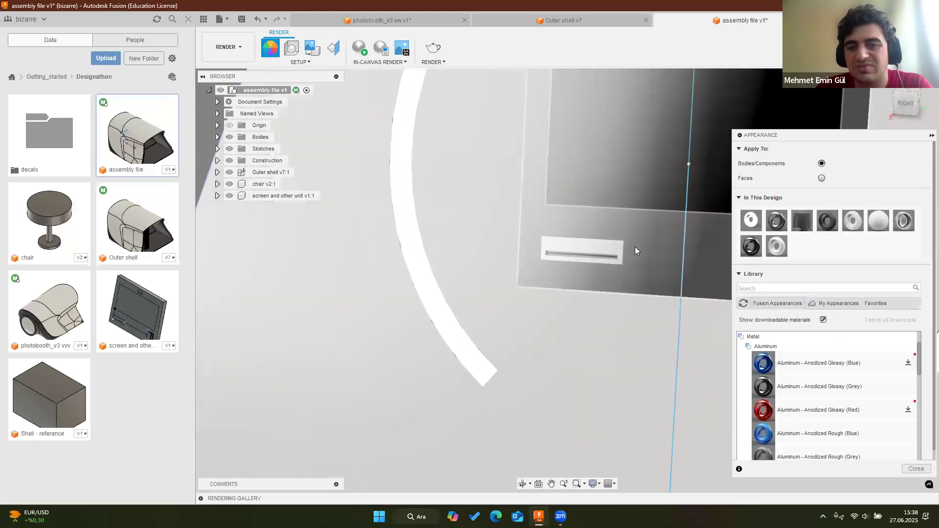
scroll(652, 259, up, 10)
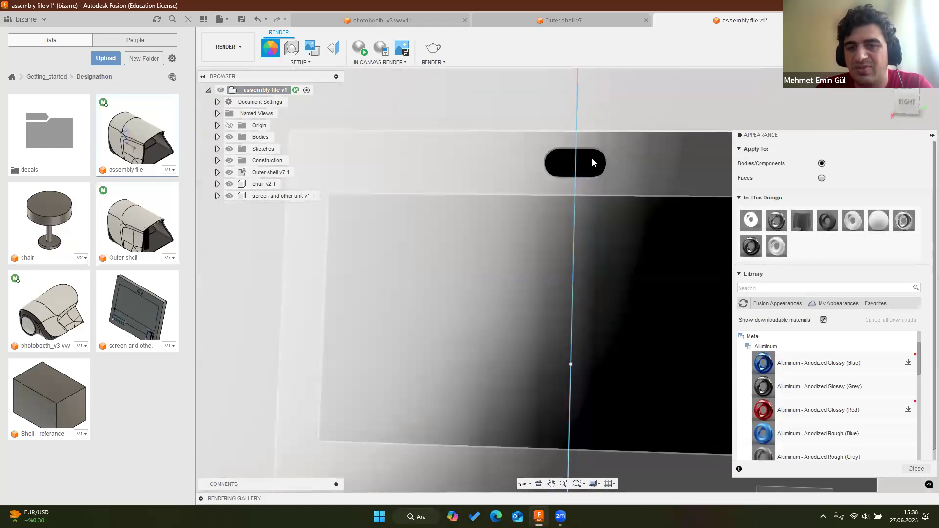
scroll(592, 163, up, 4)
shift+middle_drag(592, 163, 528, 171)
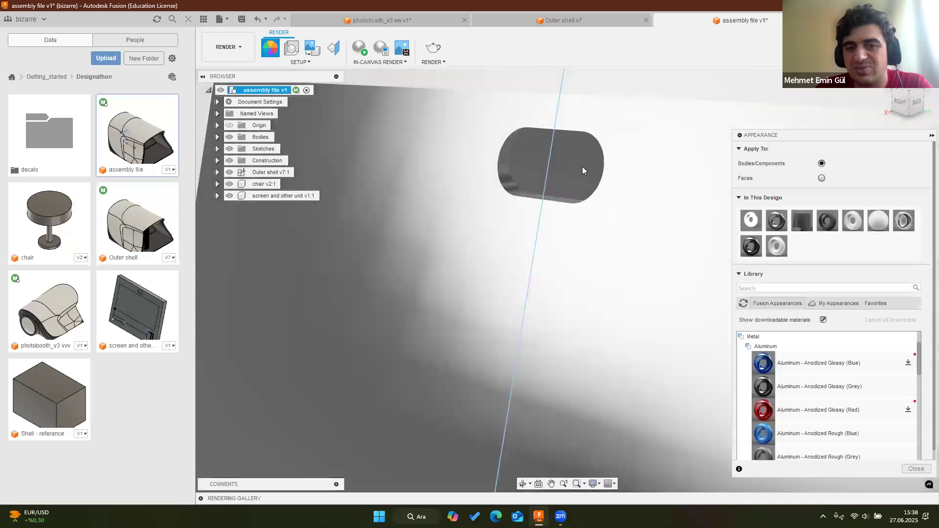
drag(829, 220, 550, 169)
Bring the chair into view and browse the library's wood and solid wood appearances for its finish
shift+middle_drag(584, 214, 514, 311)
scroll(514, 306, down, 5)
scroll(549, 319, up, 4)
middle_drag(557, 347, 561, 259)
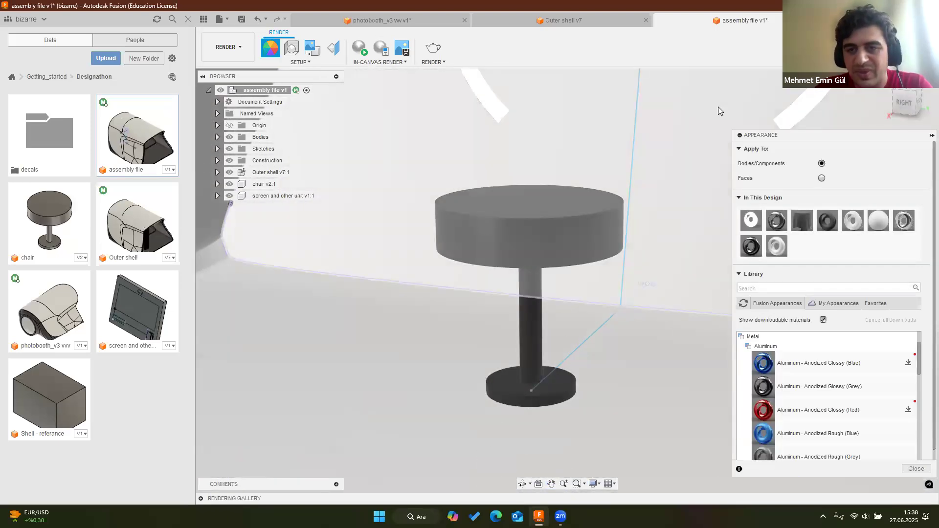
click(752, 338)
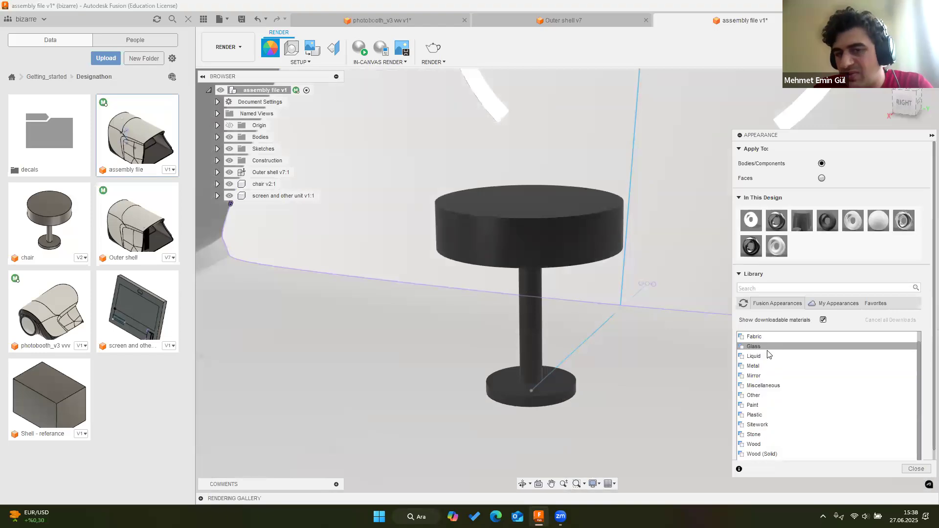
scroll(825, 341, down, 1)
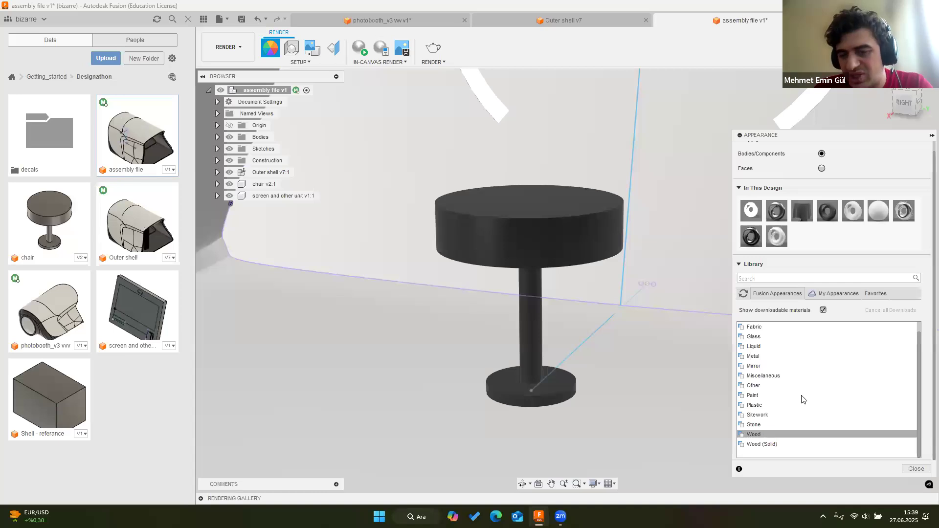
scroll(787, 382, down, 5)
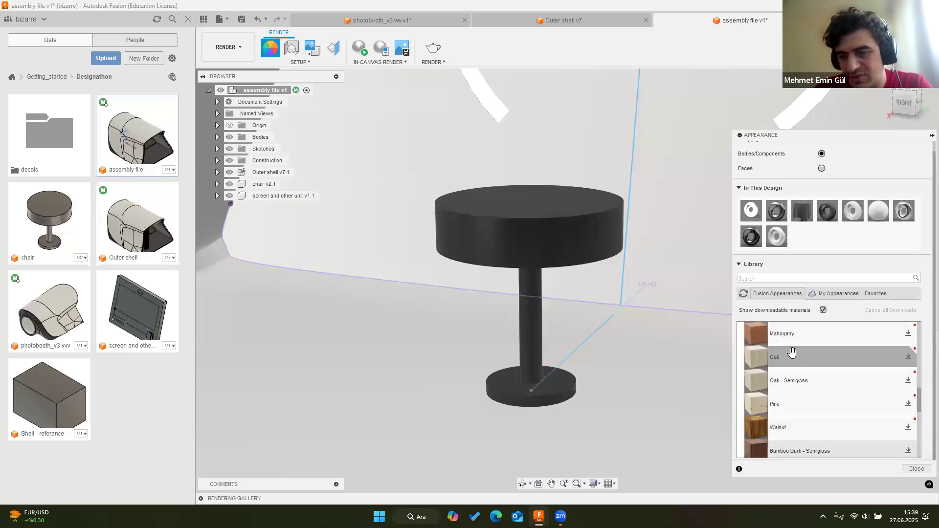
scroll(749, 345, up, 2)
click(779, 389)
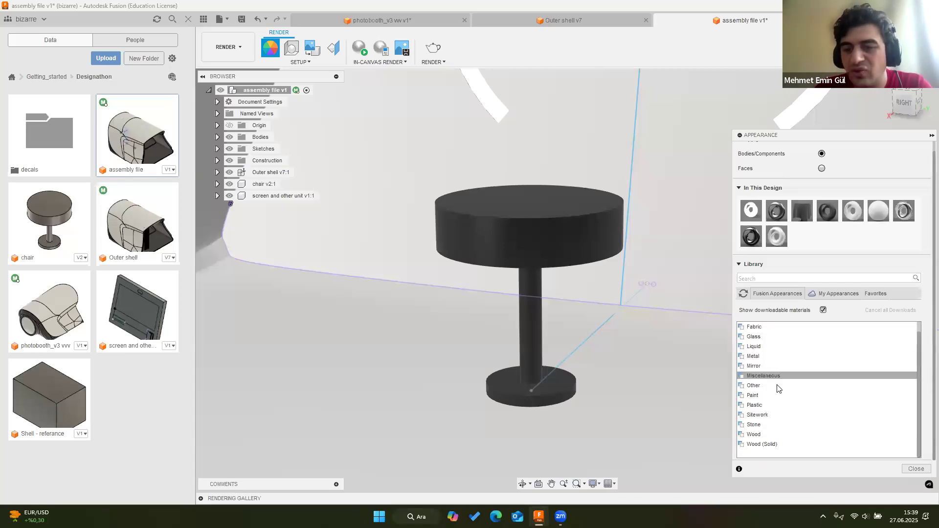
scroll(798, 417, down, 5)
scroll(797, 416, up, 4)
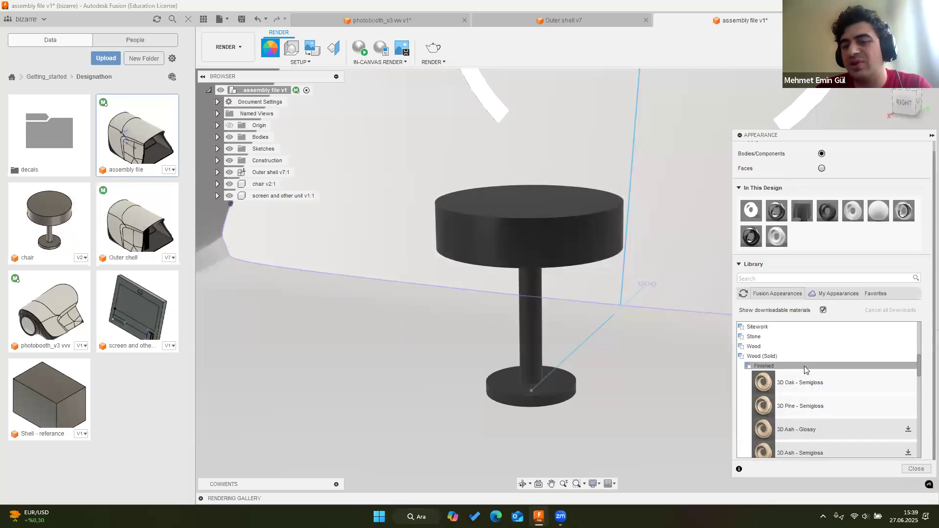
click(762, 357)
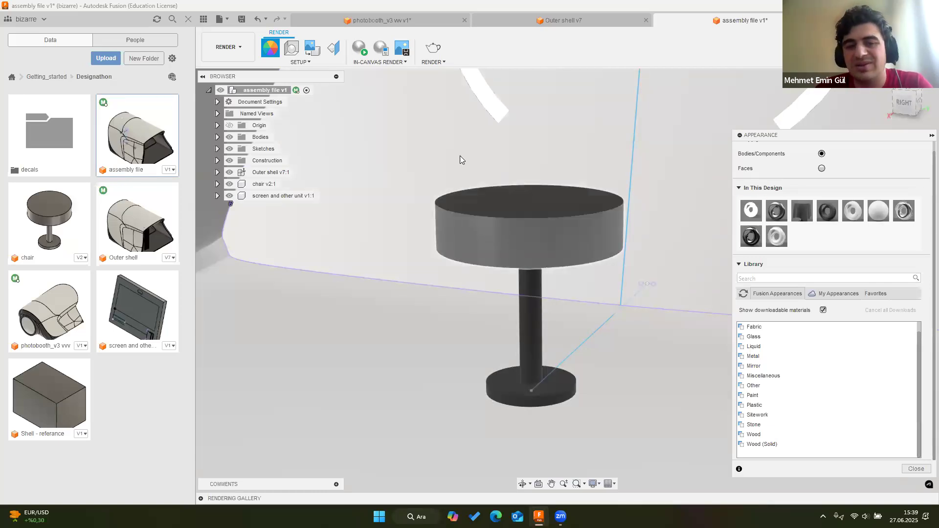
Switch to the Design workspace with the chair in view
click(229, 48)
click(243, 69)
shift+middle_drag(508, 221, 543, 224)
click(574, 48)
click(535, 235)
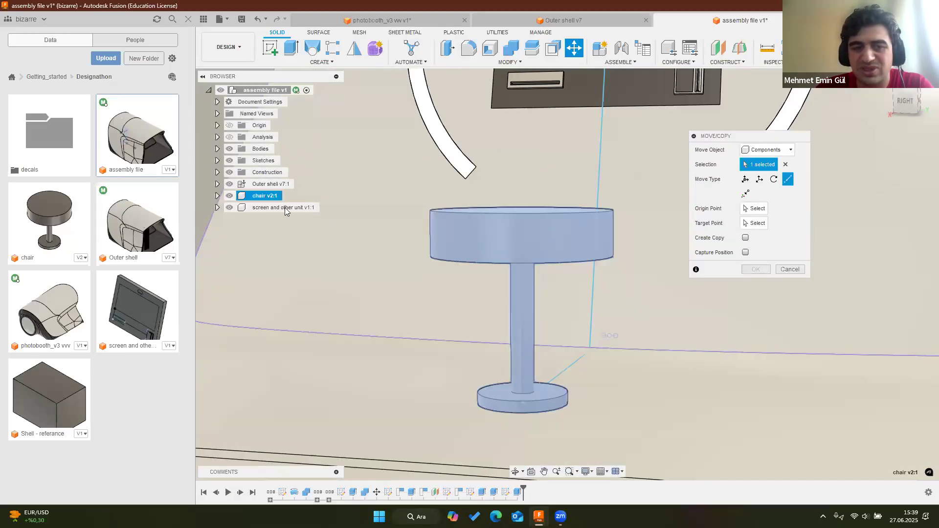
click(745, 179)
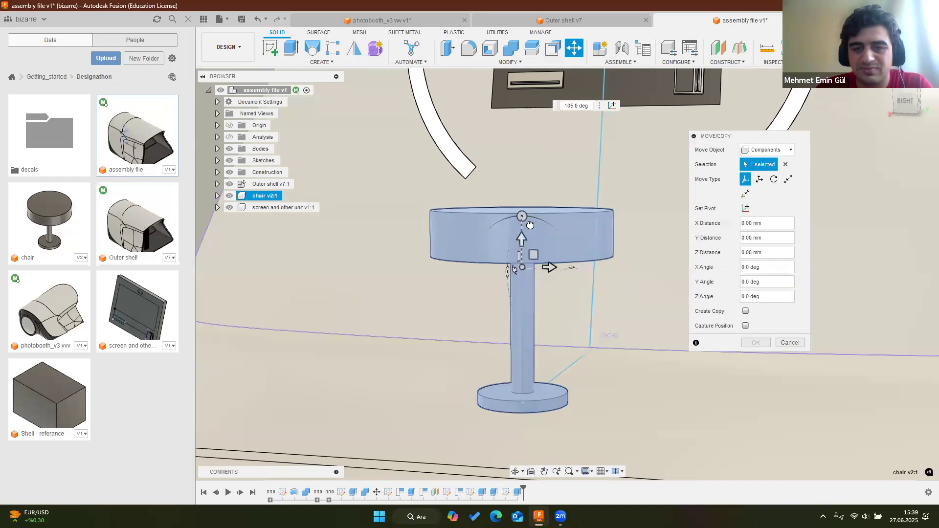
drag(522, 239, 521, 216)
click(790, 342)
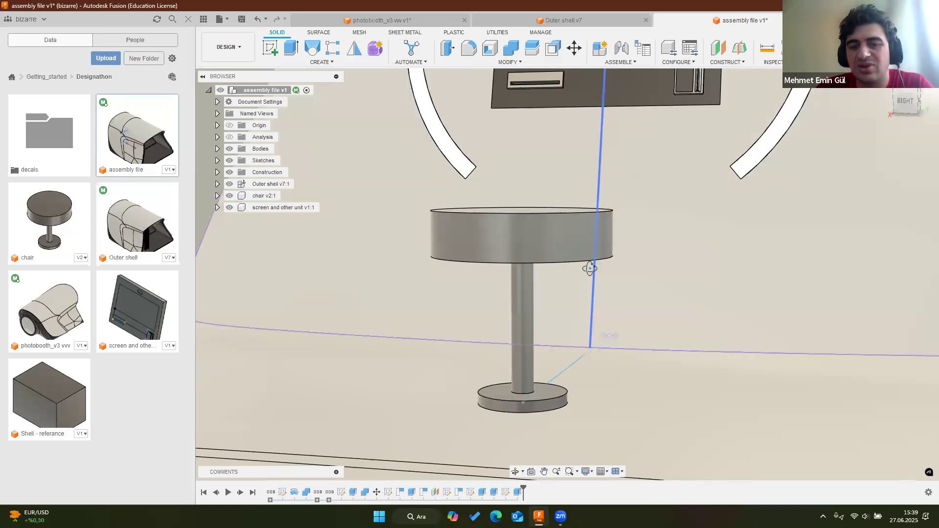
Split the chair body at the underside face of the seat so the seat is separate from the stem and base
shift+middle_drag(587, 266, 597, 263)
scroll(556, 197, up, 1)
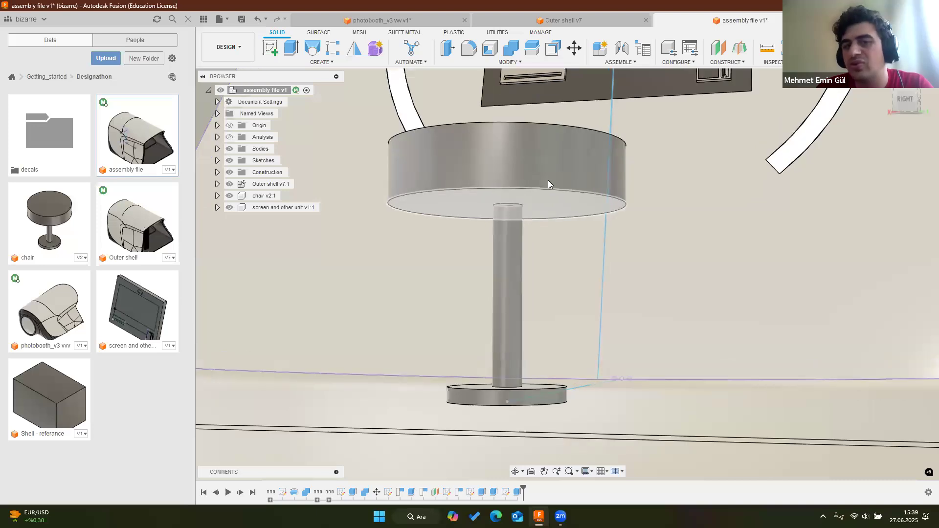
middle_drag(547, 200, 548, 227)
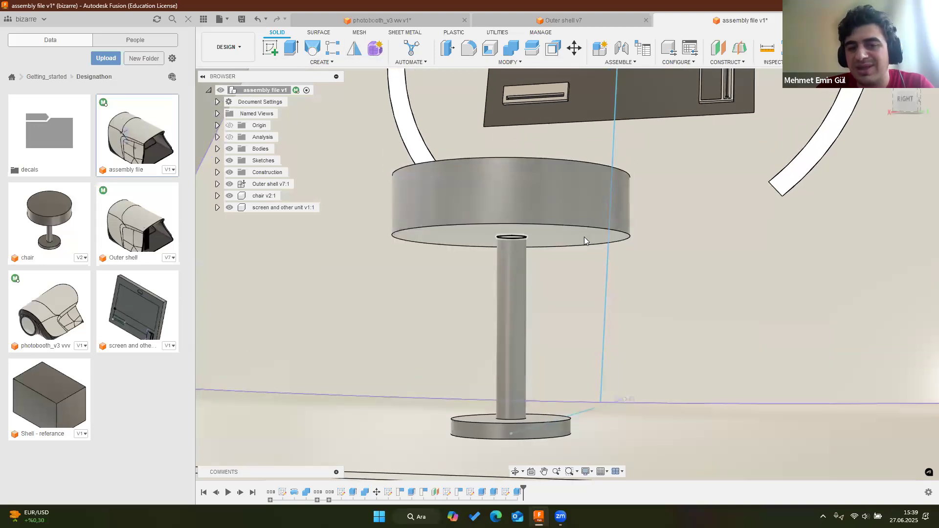
click(534, 50)
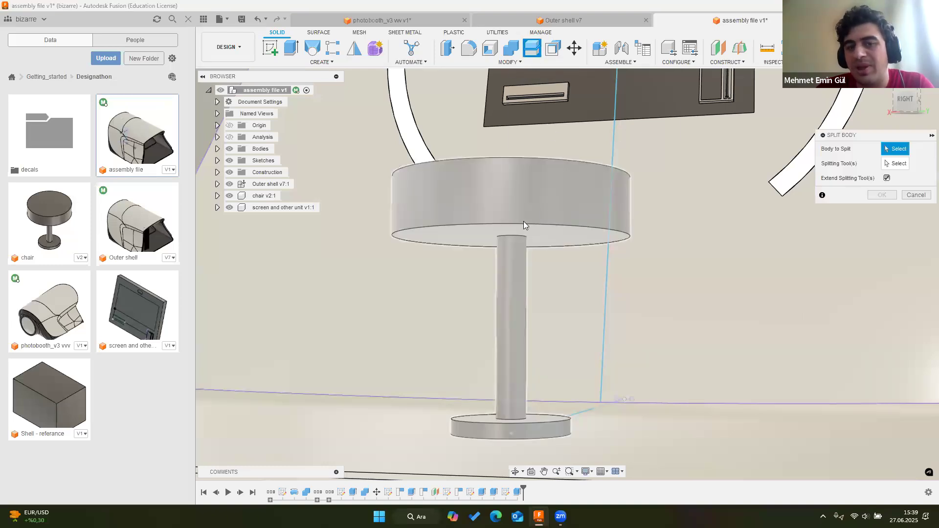
click(516, 230)
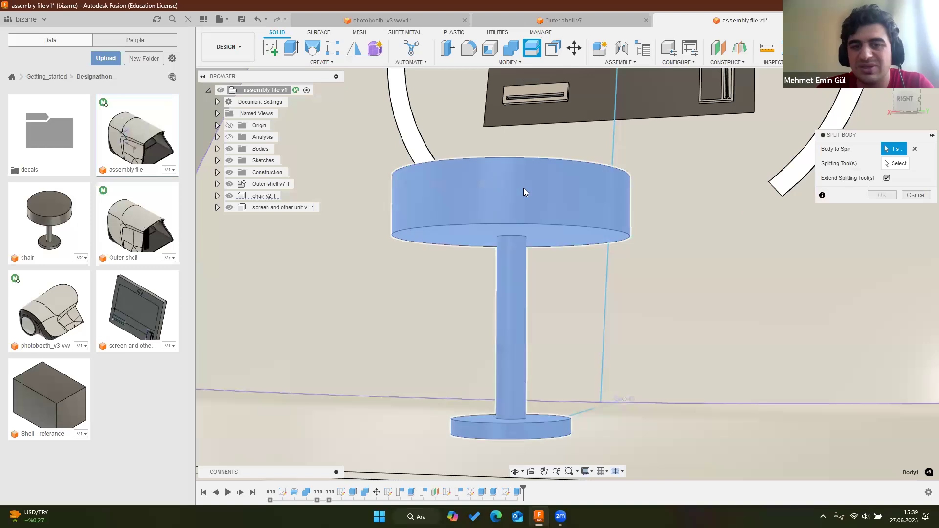
click(896, 164)
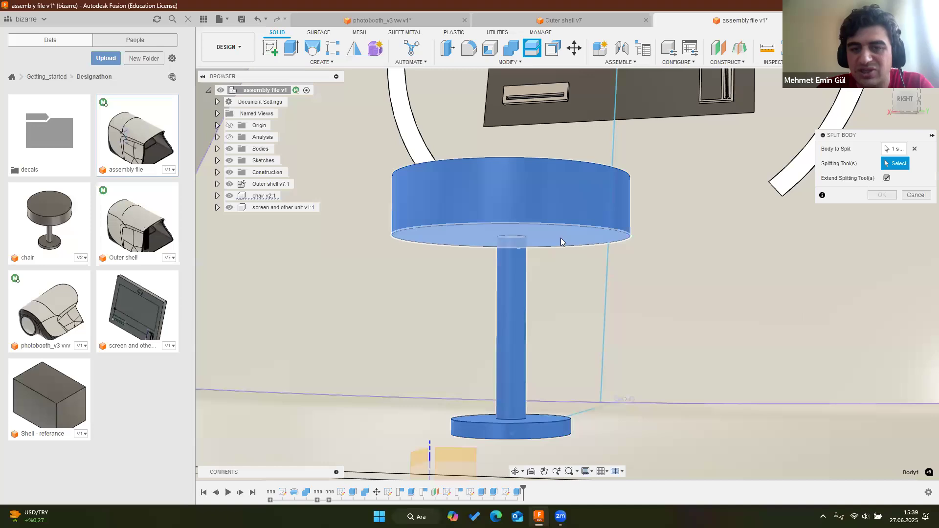
click(560, 238)
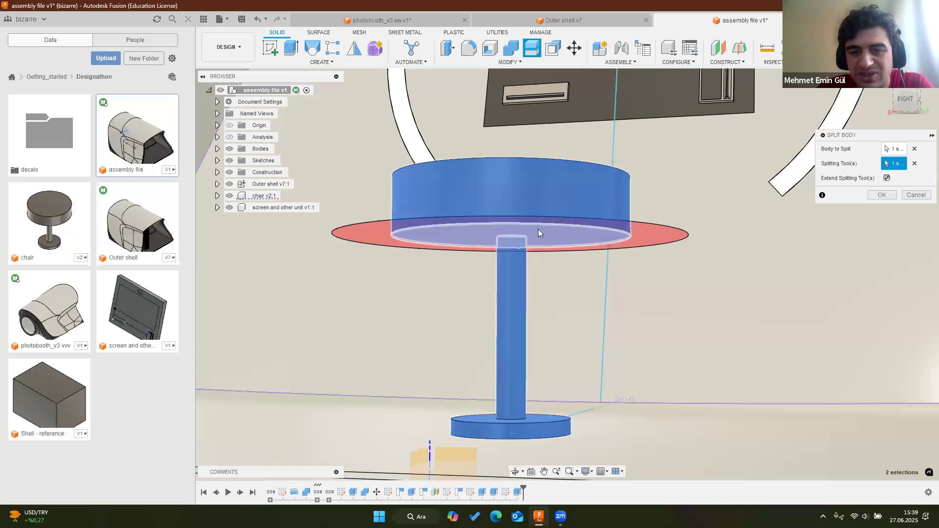
key(Return)
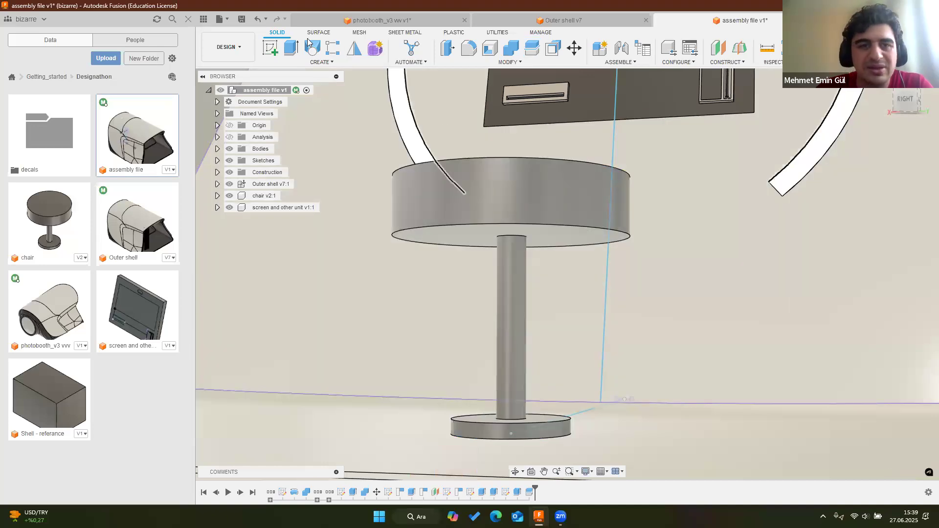
Switch to the Render workspace and apply the 3D Cherry - Semigloss solid wood appearance to the chair's seat
click(247, 58)
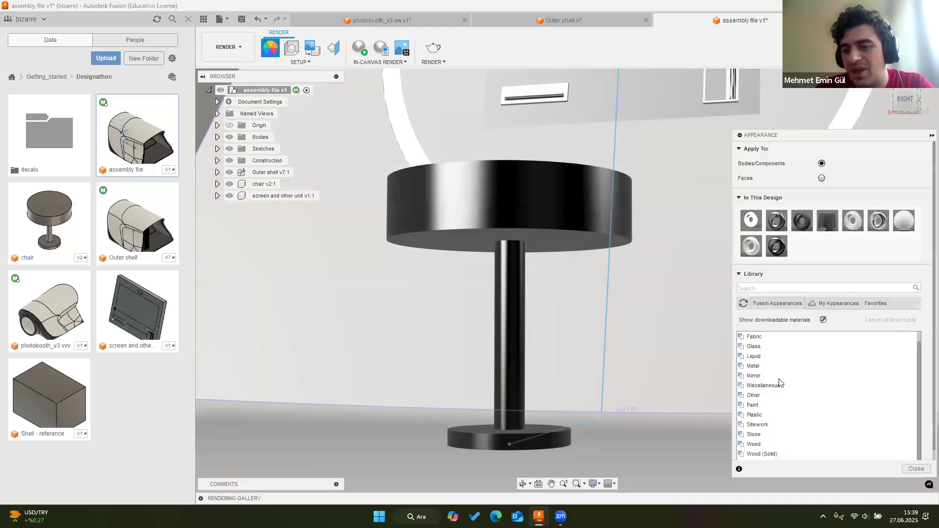
scroll(774, 446, down, 1)
click(774, 445)
scroll(784, 389, down, 10)
scroll(782, 375, up, 7)
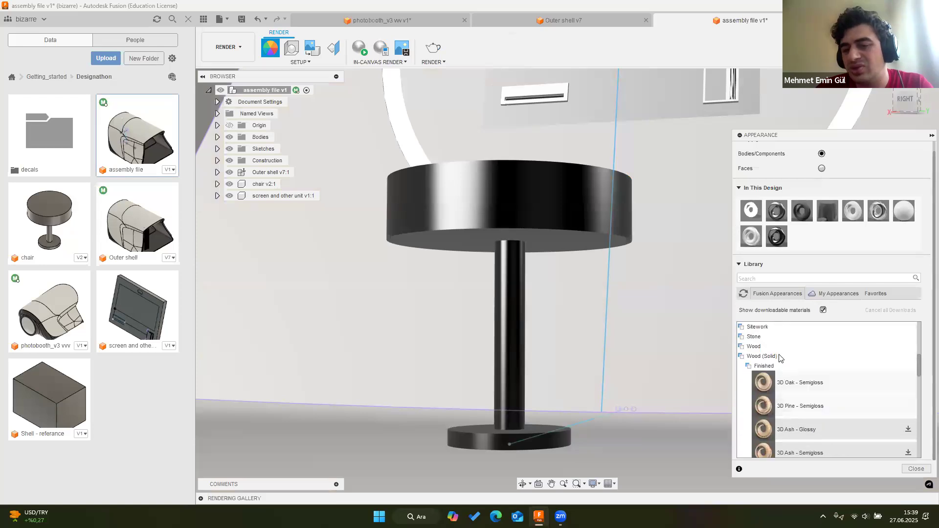
scroll(805, 384, down, 5)
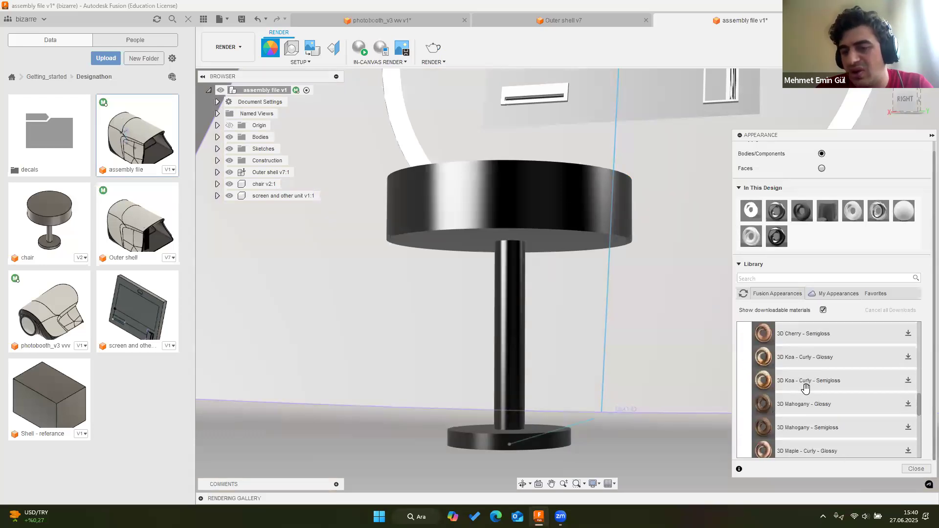
scroll(869, 431, up, 5)
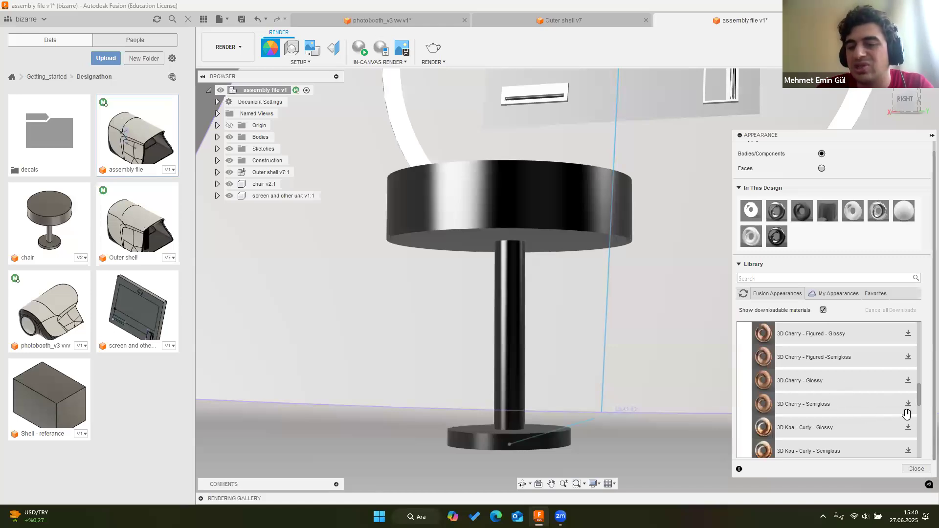
drag(826, 397, 815, 265)
drag(715, 241, 591, 215)
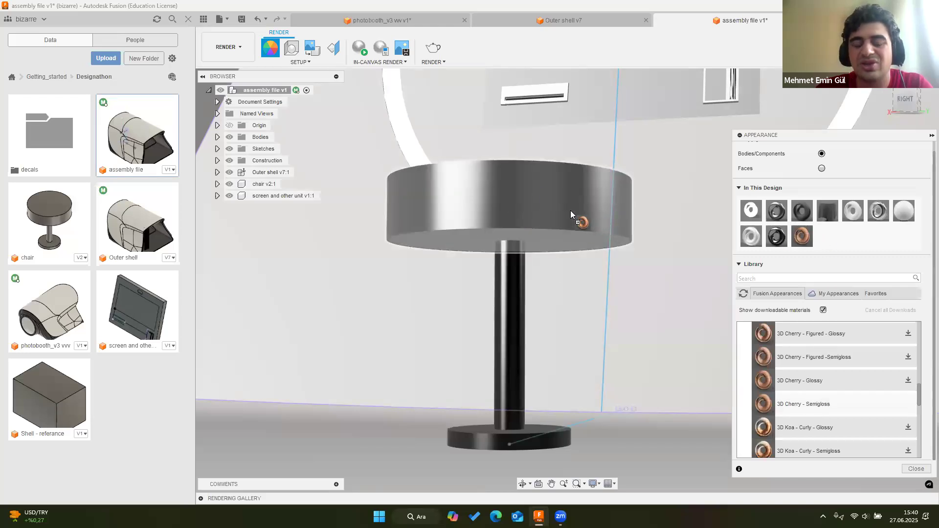
drag(501, 194, 500, 214)
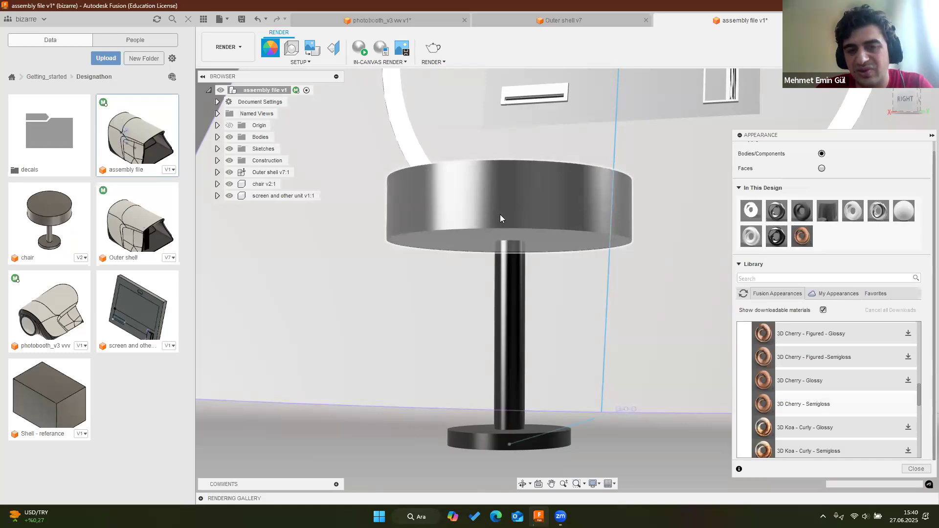
shift+middle_drag(525, 231, 726, 416)
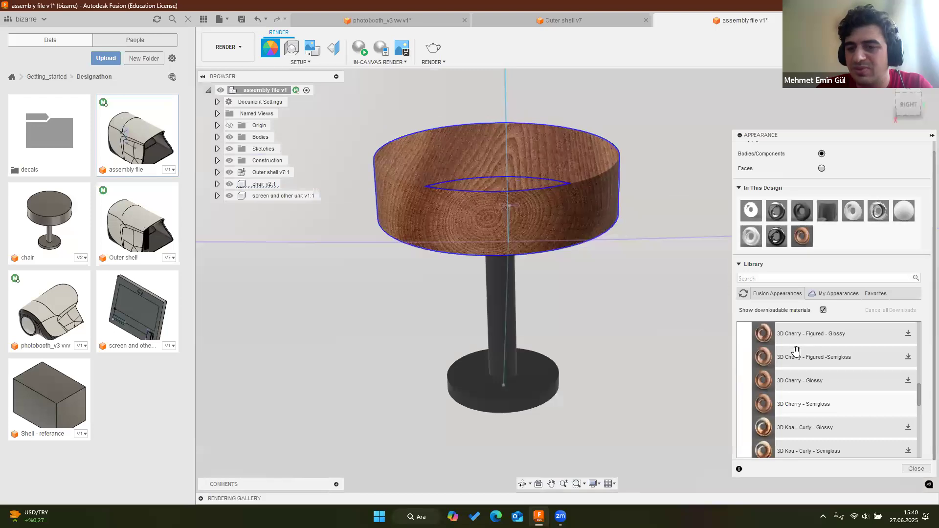
Browse the library's Wood appearances and try the other wood appearance in the design on the chair's seat
scroll(790, 387, up, 2)
click(767, 375)
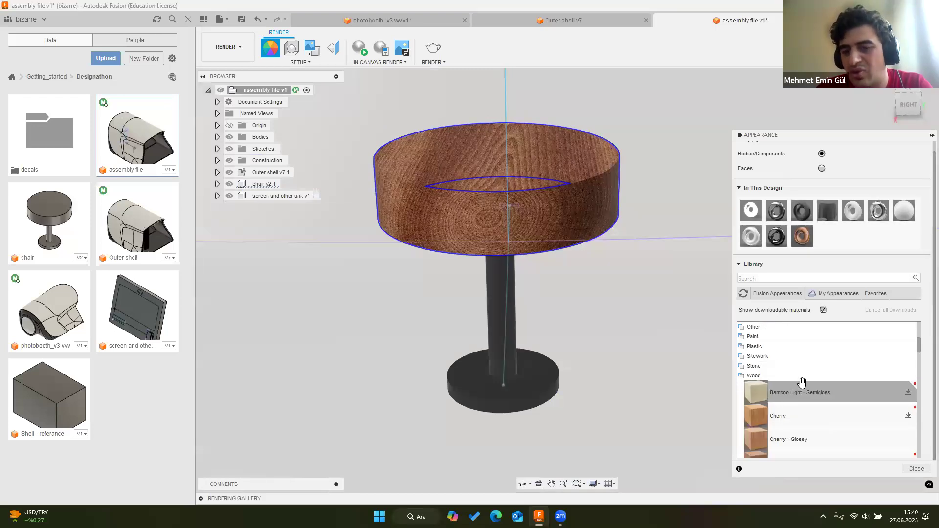
scroll(831, 391, down, 2)
drag(836, 226, 837, 246)
drag(540, 202, 540, 204)
shift+middle_drag(540, 204, 453, 217)
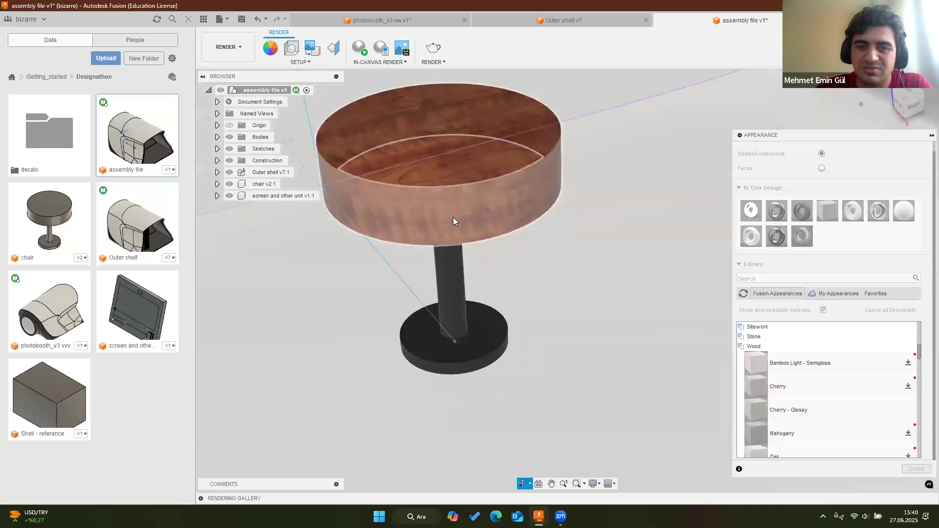
drag(827, 212, 820, 210)
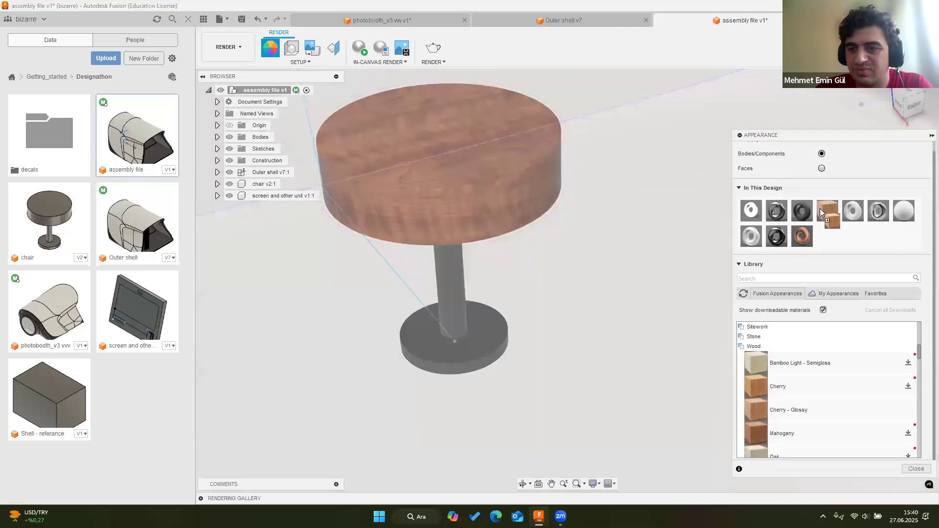
drag(716, 234, 520, 200)
shift+middle_drag(537, 235, 636, 367)
key(Escape)
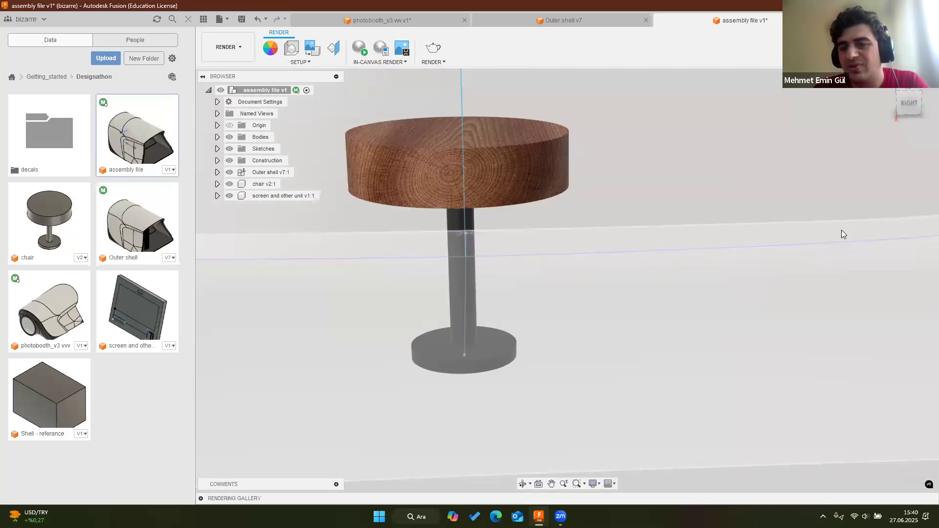
Try the Chrome appearance from the metal library on the chair's stem and base
key(a)
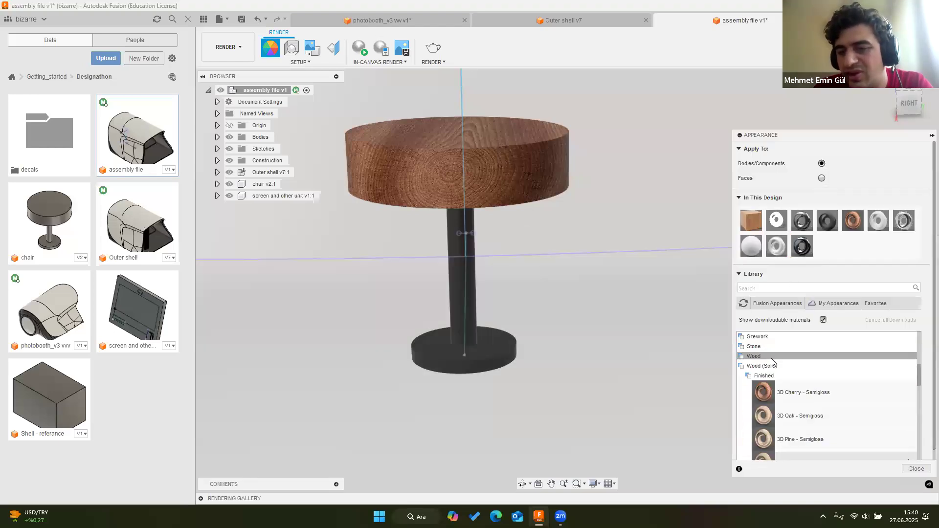
click(771, 358)
click(761, 375)
scroll(758, 363, down, 1)
click(760, 359)
scroll(773, 367, down, 1)
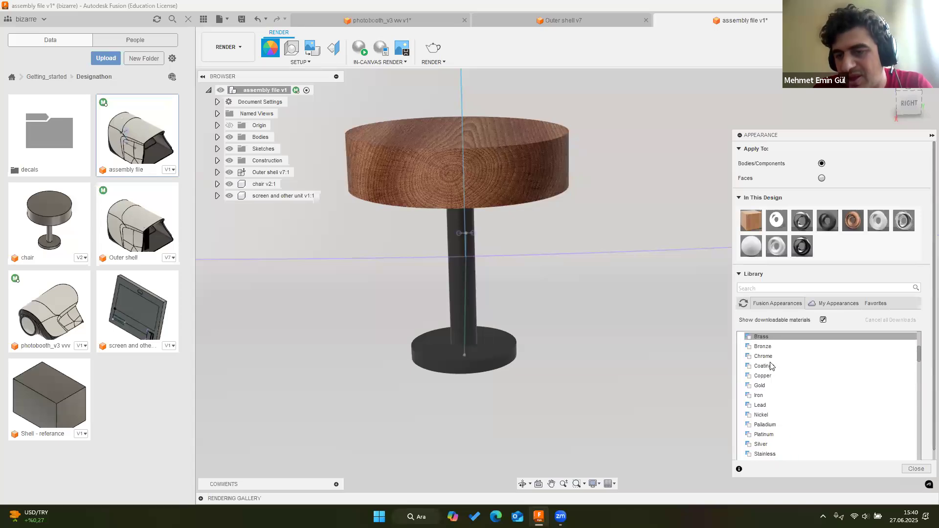
click(763, 348)
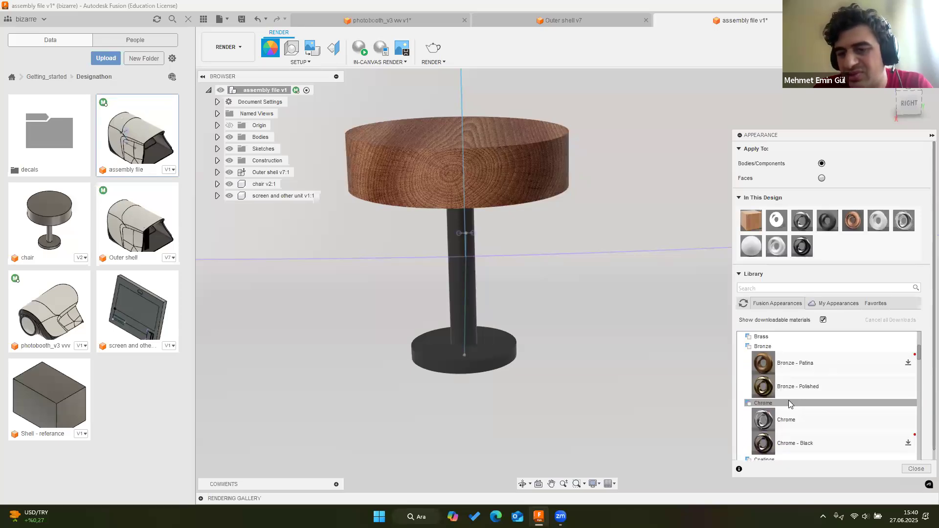
scroll(789, 404, down, 1)
drag(825, 377, 471, 303)
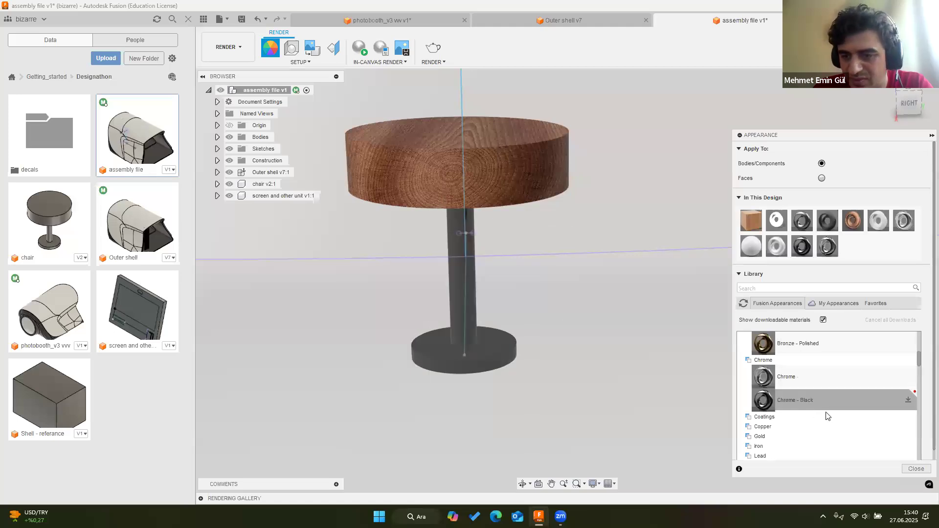
Try the Copper - Raw appearance on the chair's stem and base
scroll(827, 416, down, 3)
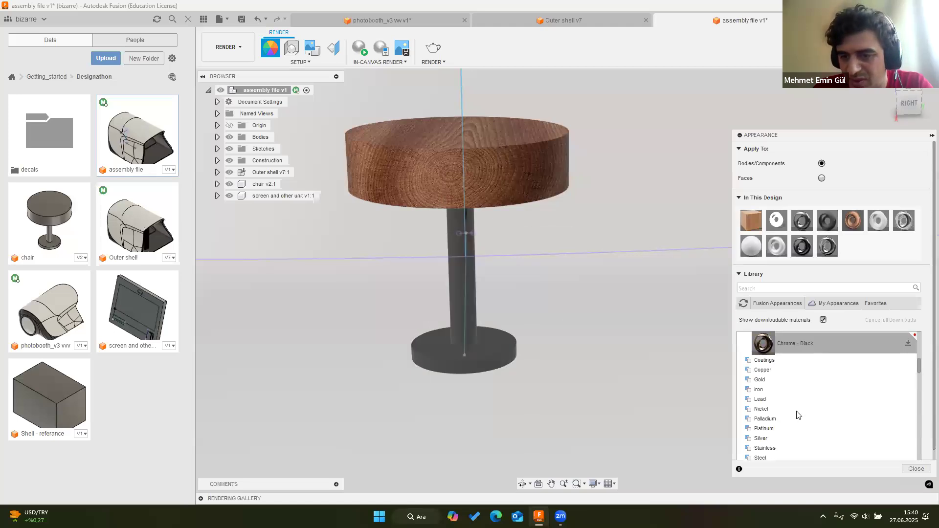
click(765, 371)
drag(812, 435, 469, 309)
scroll(552, 283, down, 5)
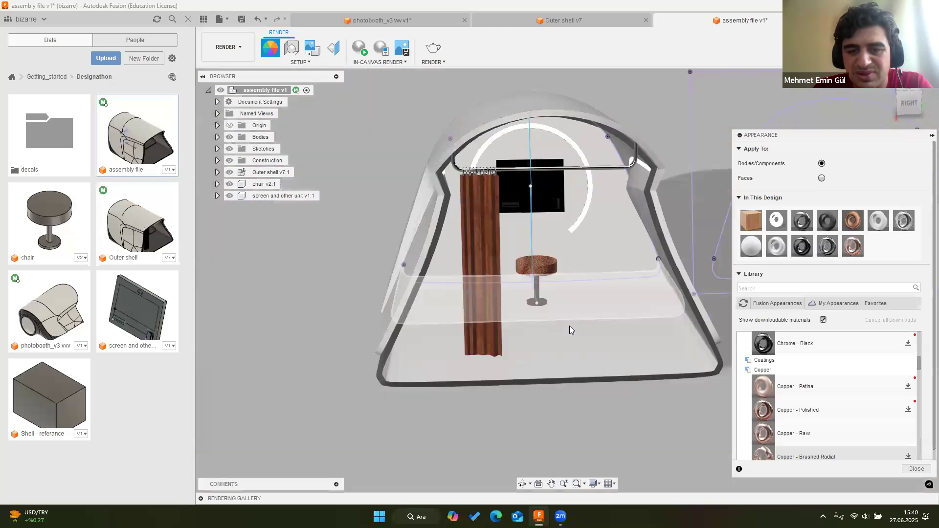
scroll(558, 303, up, 6)
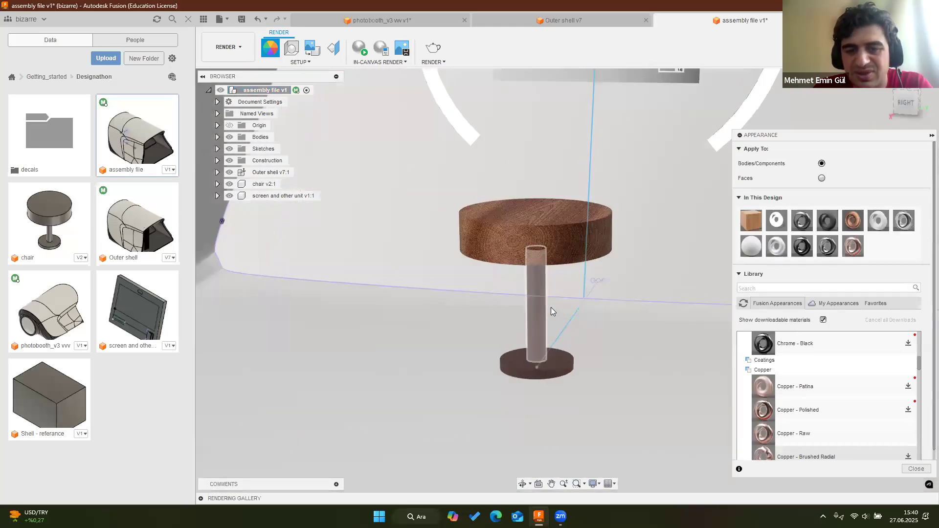
scroll(551, 311, up, 2)
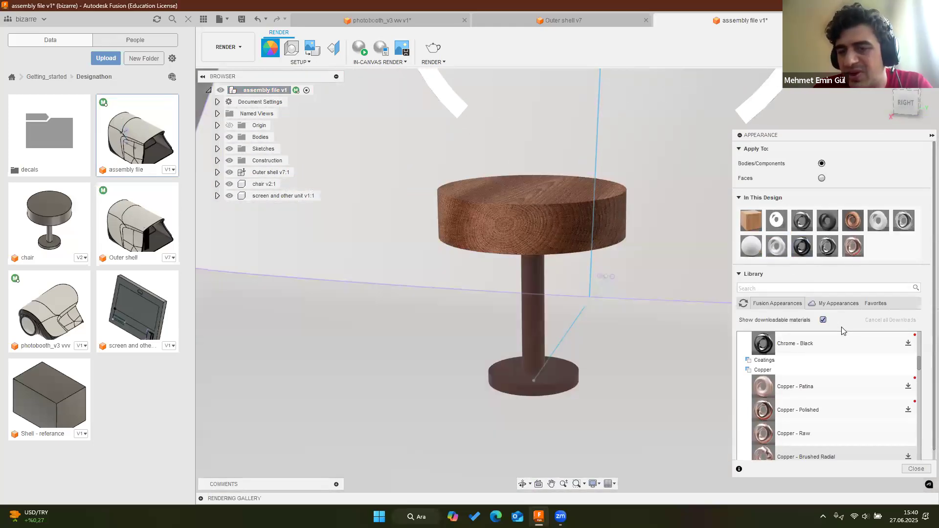
Download the Silver - Polished appearance and apply it to the chair's stem and base
scroll(778, 372, down, 5)
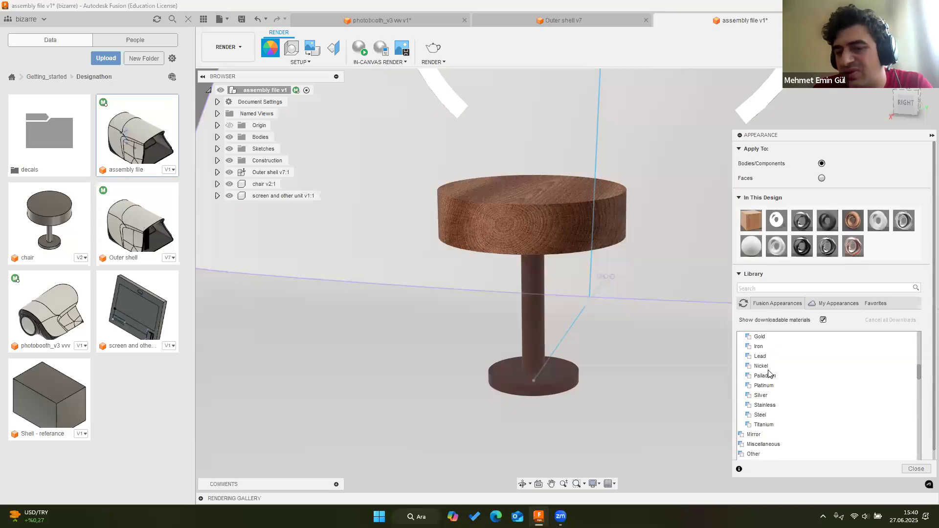
click(763, 367)
scroll(791, 398, down, 1)
click(793, 410)
scroll(795, 400, down, 2)
click(906, 376)
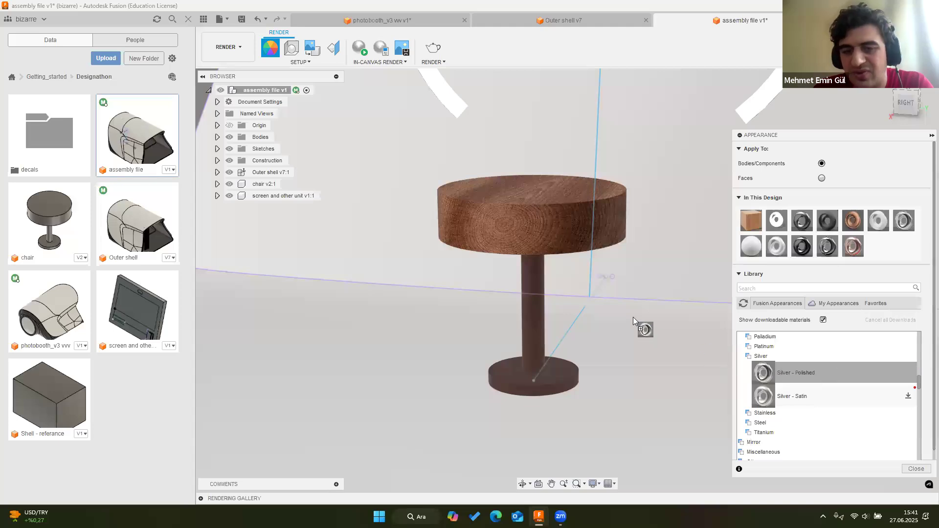
drag(633, 317, 528, 297)
scroll(629, 262, down, 5)
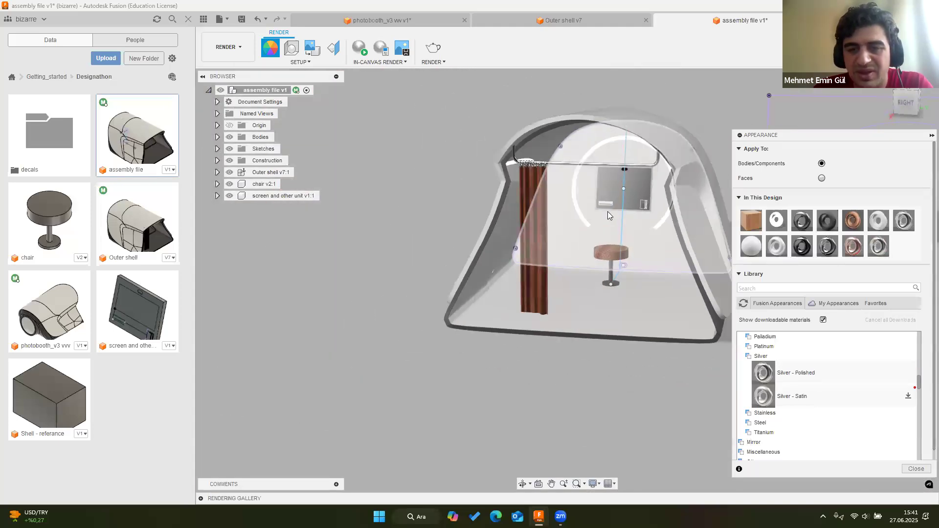
scroll(599, 211, up, 5)
Examine the outside of the booth's shell and the round disc with its rim at the shell's end
shift+middle_drag(455, 222, 403, 227)
scroll(546, 212, down, 5)
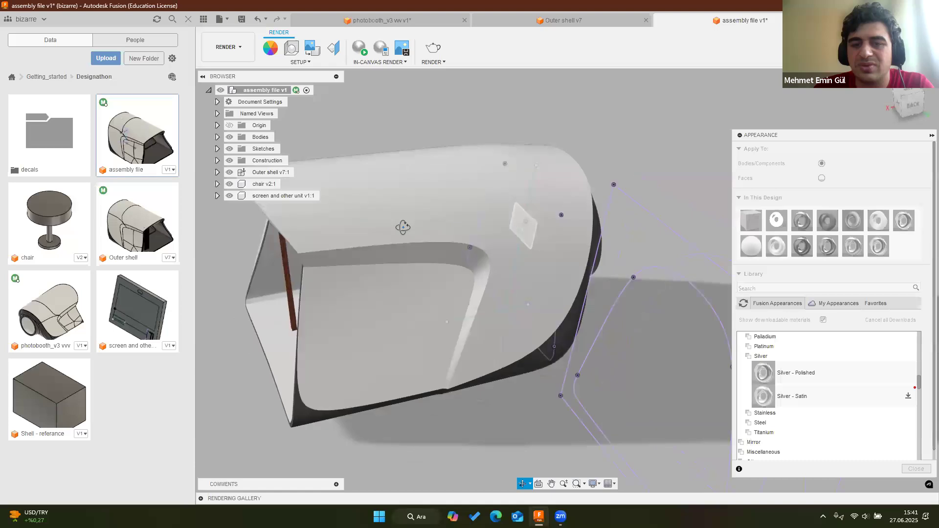
drag(403, 228, 333, 212)
shift+middle_drag(334, 211, 274, 127)
scroll(554, 263, up, 4)
scroll(555, 263, down, 1)
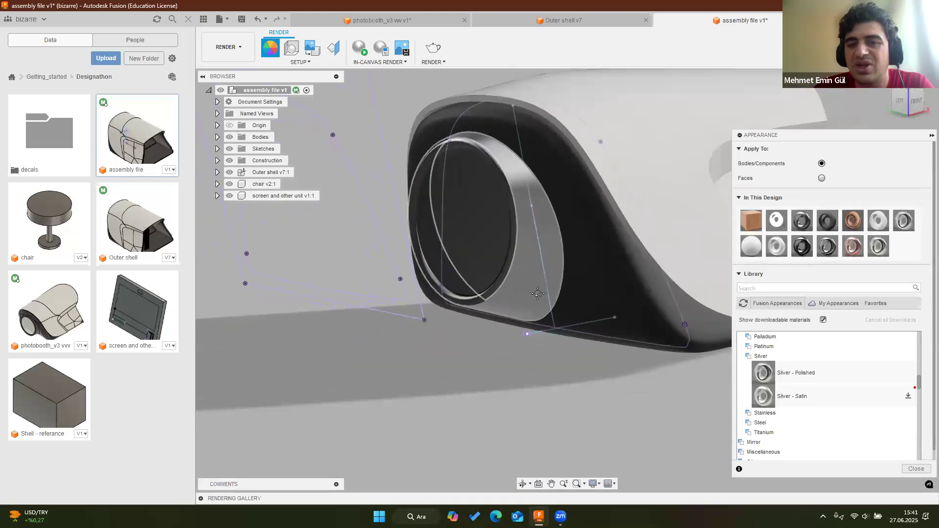
middle_drag(537, 293, 536, 344)
scroll(519, 282, up, 3)
middle_drag(451, 283, 531, 266)
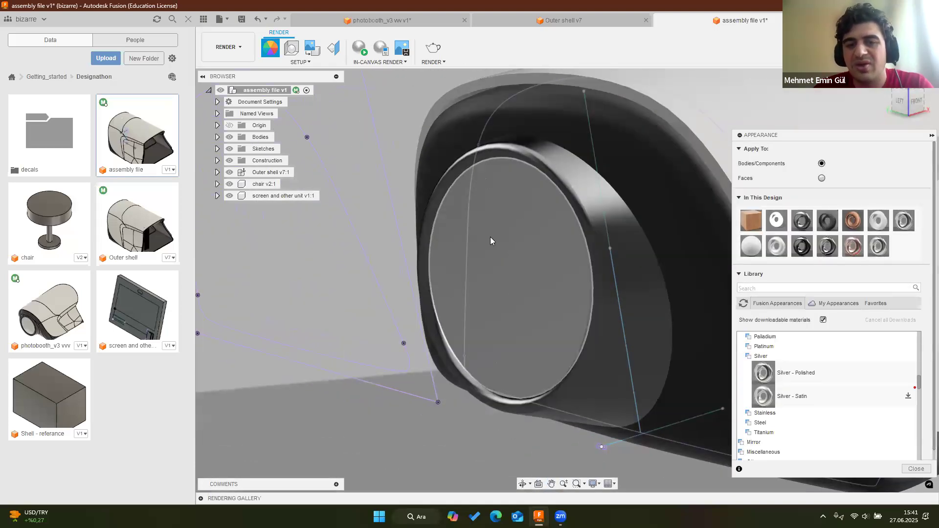
shift+middle_drag(491, 241, 533, 299)
shift+middle_drag(531, 222, 552, 247)
Search the appearance library for "mirror" and apply the Mirror appearance to the front face of the round disc only
click(773, 288)
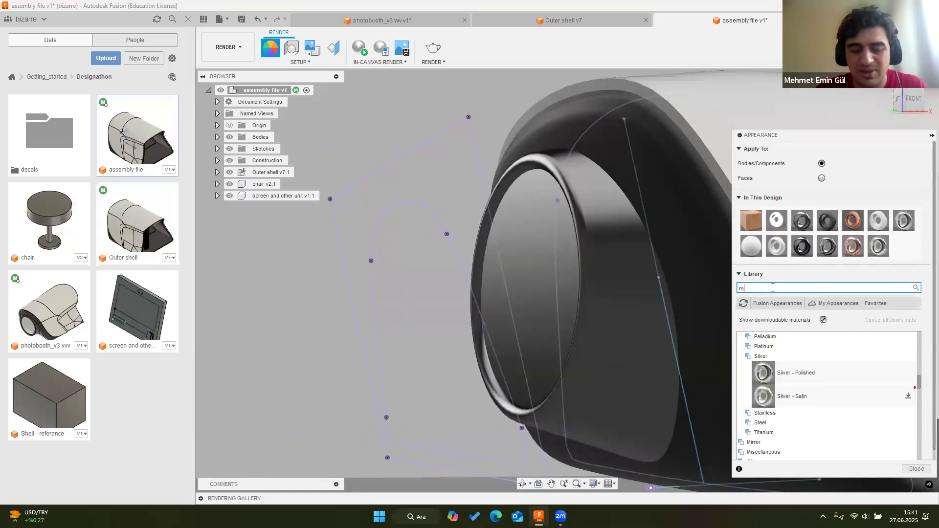
text(mirror)
key(Return)
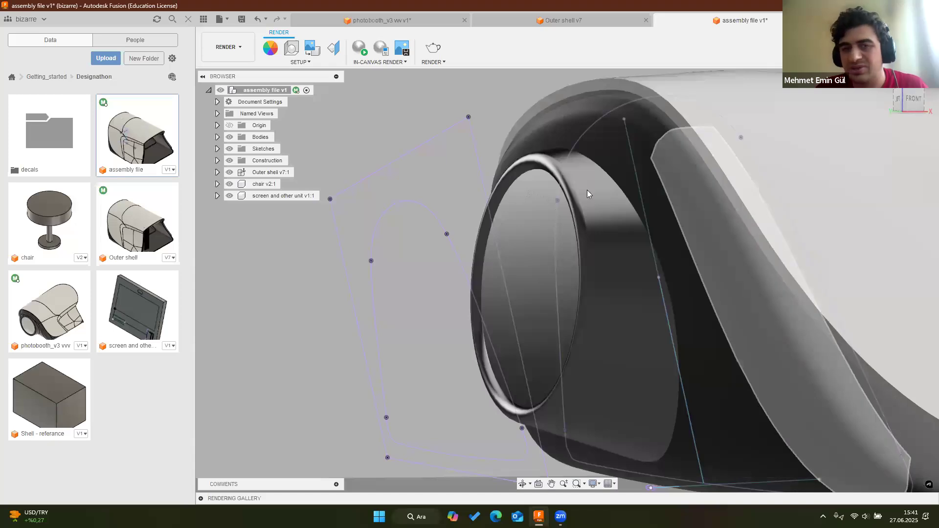
click(271, 47)
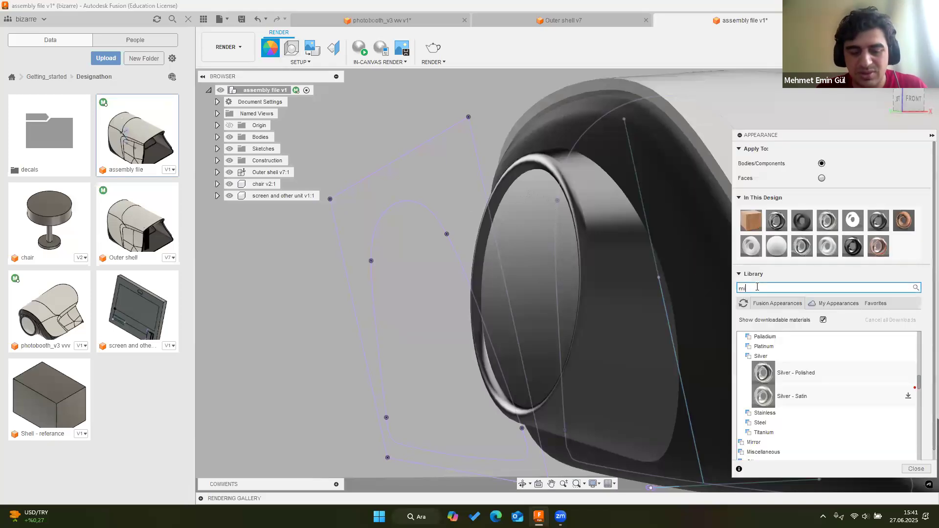
key(Return)
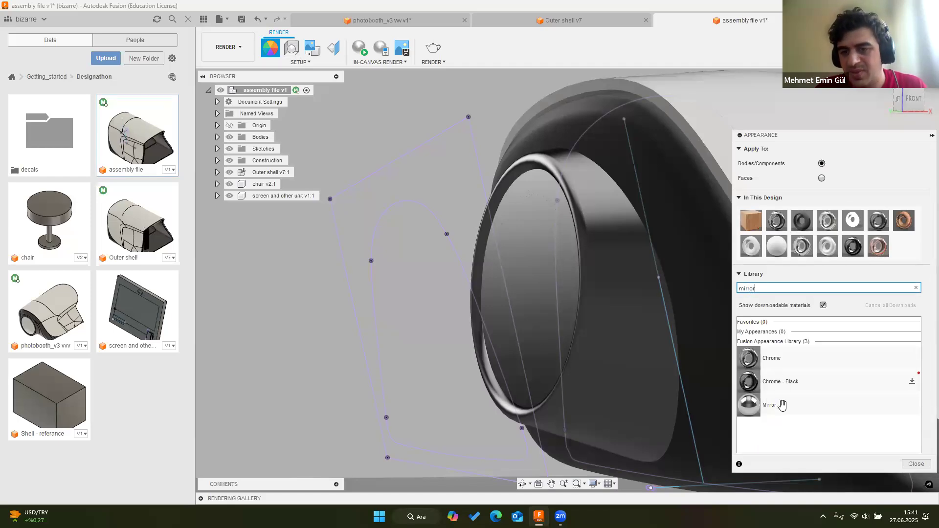
click(782, 405)
drag(755, 410, 565, 339)
drag(777, 404, 501, 261)
shift+middle_drag(554, 253, 568, 221)
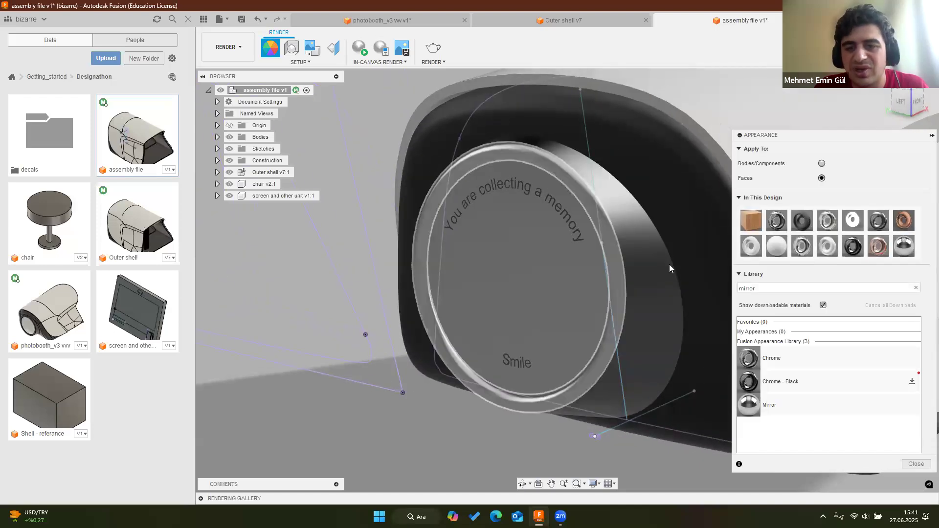
click(701, 211)
key(Escape)
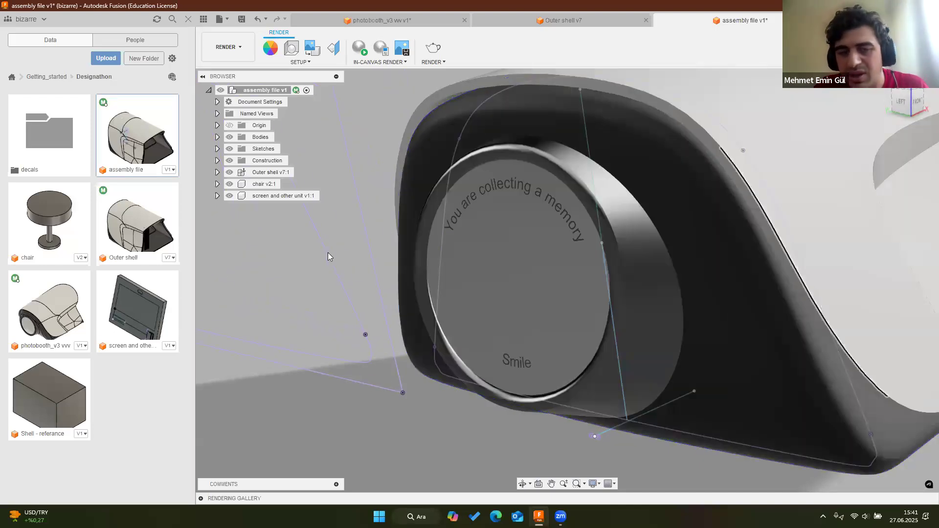
Apply Powder Coat - Rough (Dark Grey) to the body around the round disc, keeping the appearances already applied to its faces
shift+middle_drag(608, 266, 624, 268)
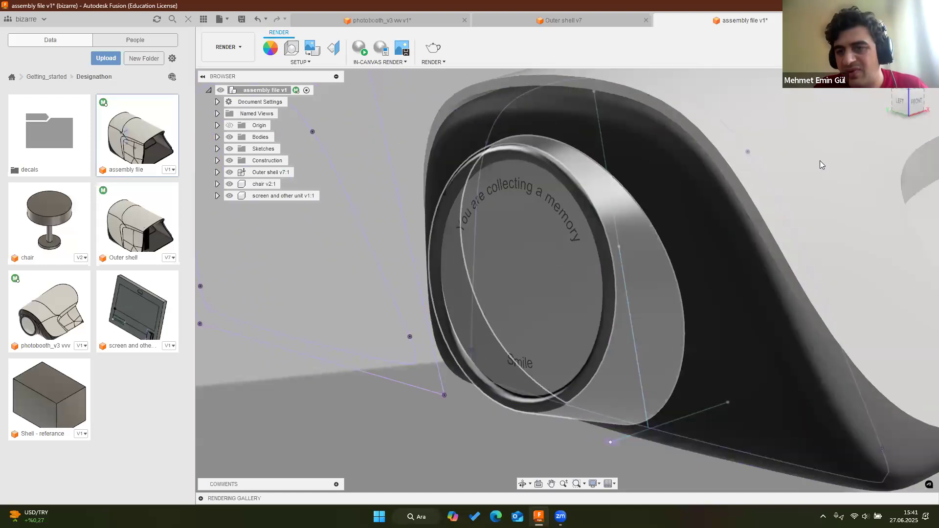
key(a)
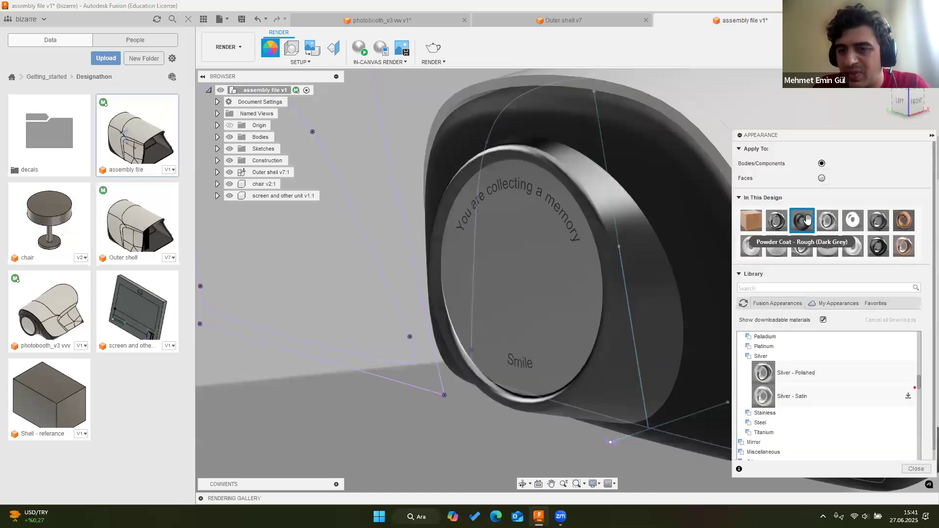
drag(657, 277, 655, 285)
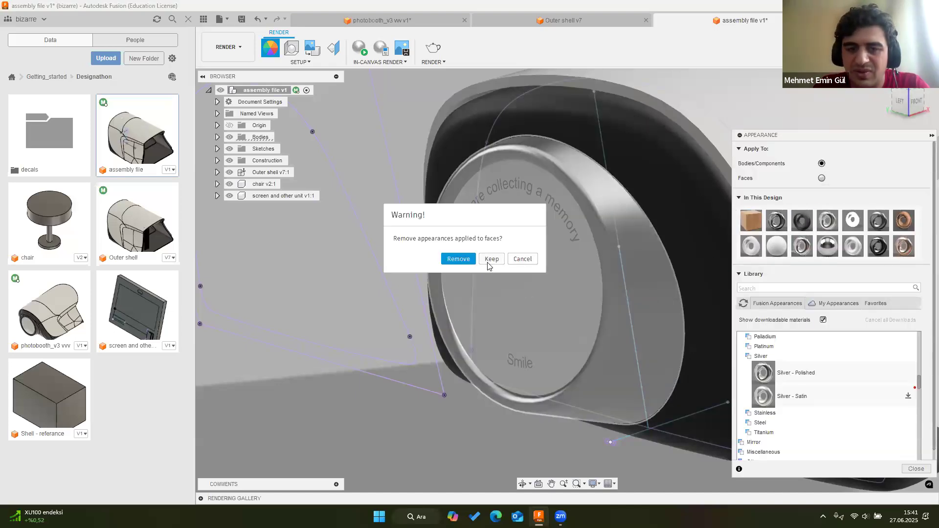
click(491, 259)
shift+middle_drag(586, 271, 489, 227)
scroll(449, 221, up, 5)
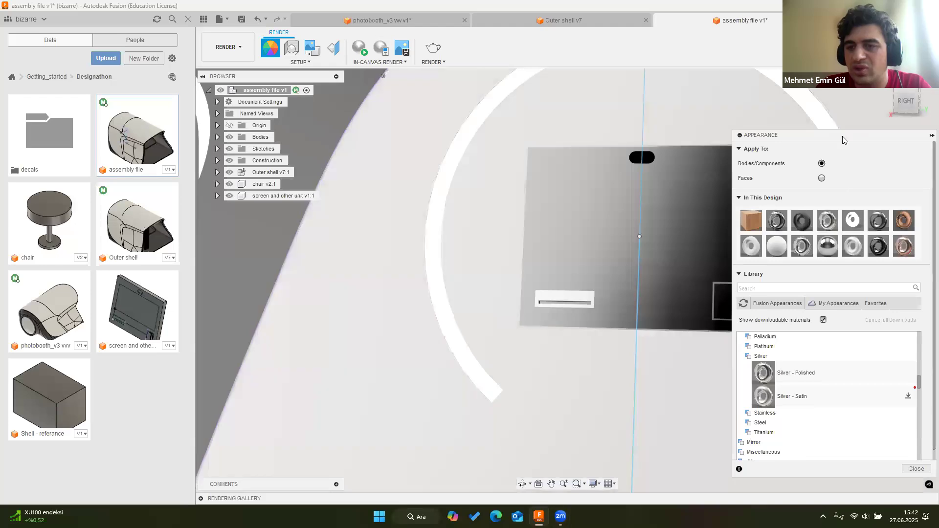
drag(841, 136, 811, 69)
key(Escape)
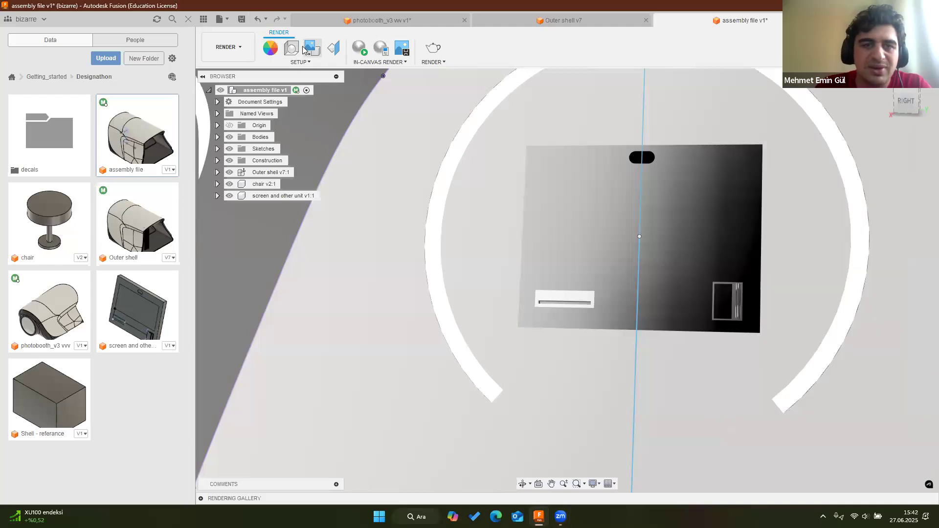
click(312, 49)
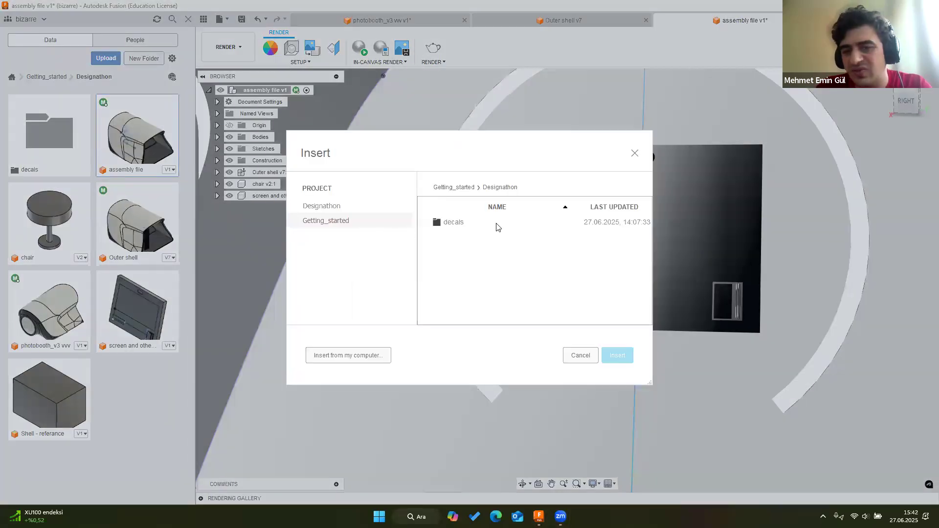
double_click(485, 223)
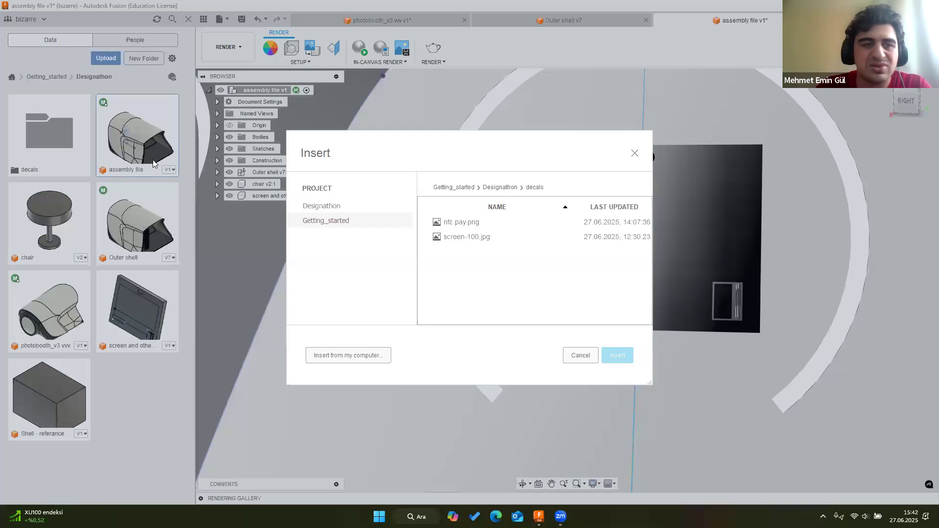
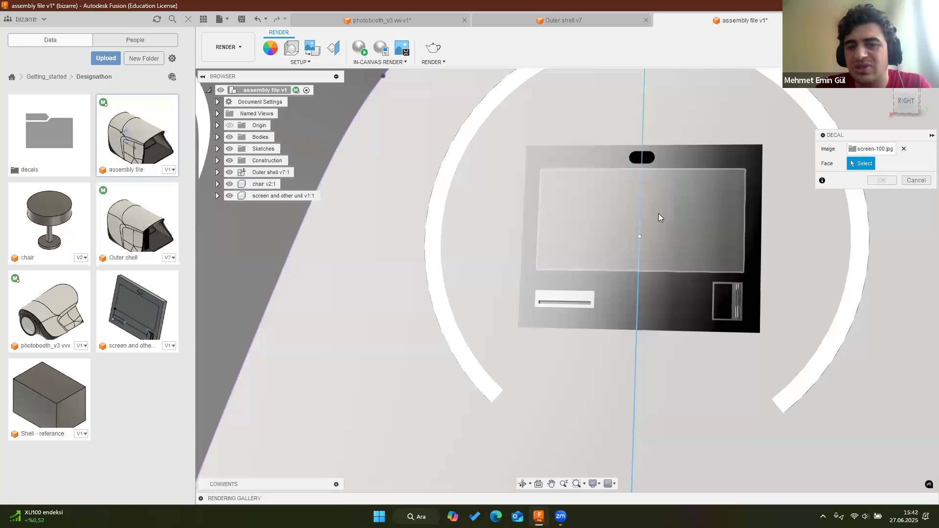
click(658, 214)
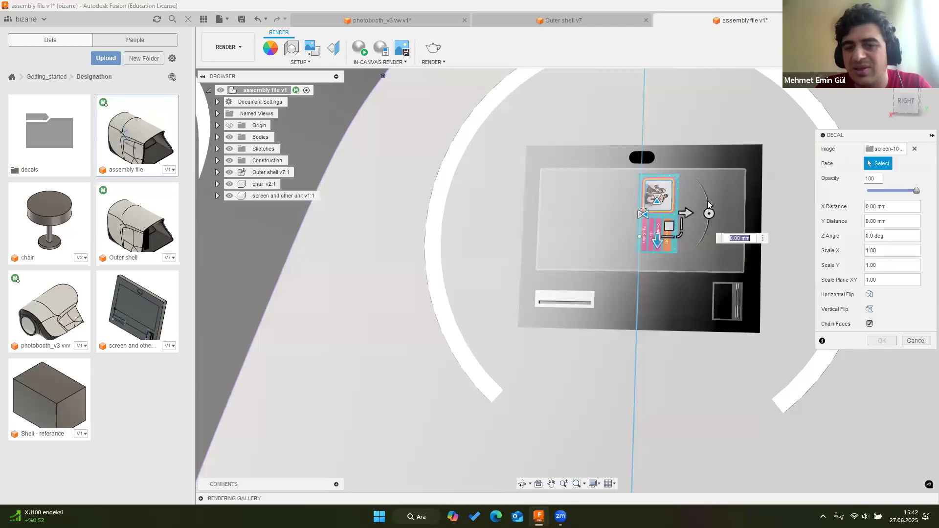
drag(706, 185, 659, 139)
drag(680, 189, 700, 179)
drag(741, 135, 764, 186)
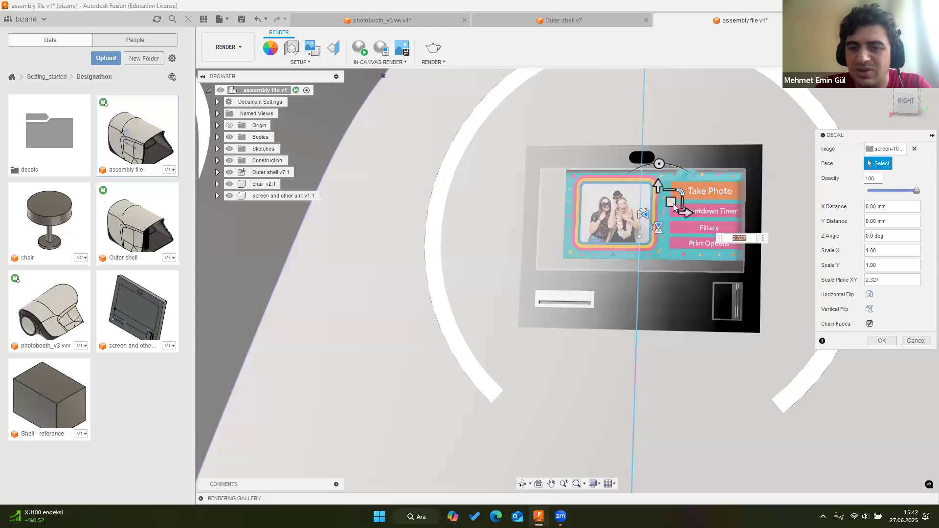
drag(690, 193, 650, 211)
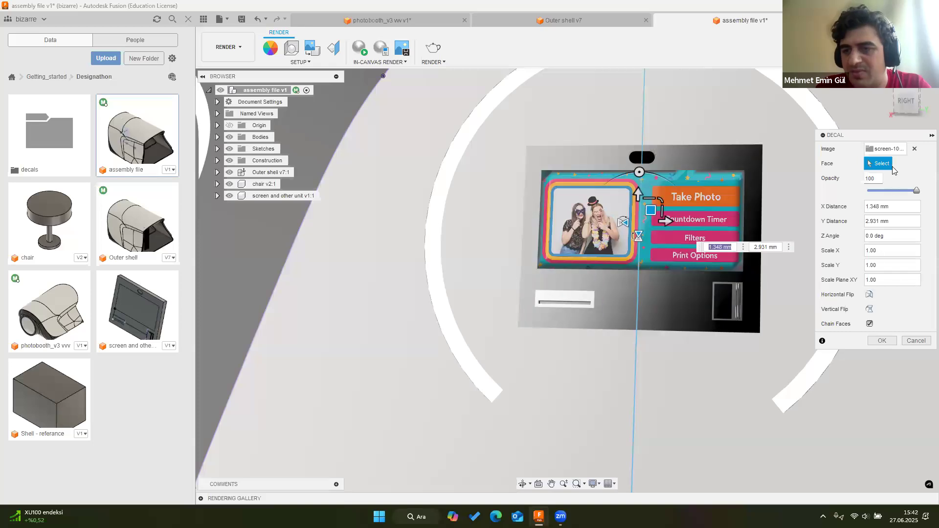
key(Escape)
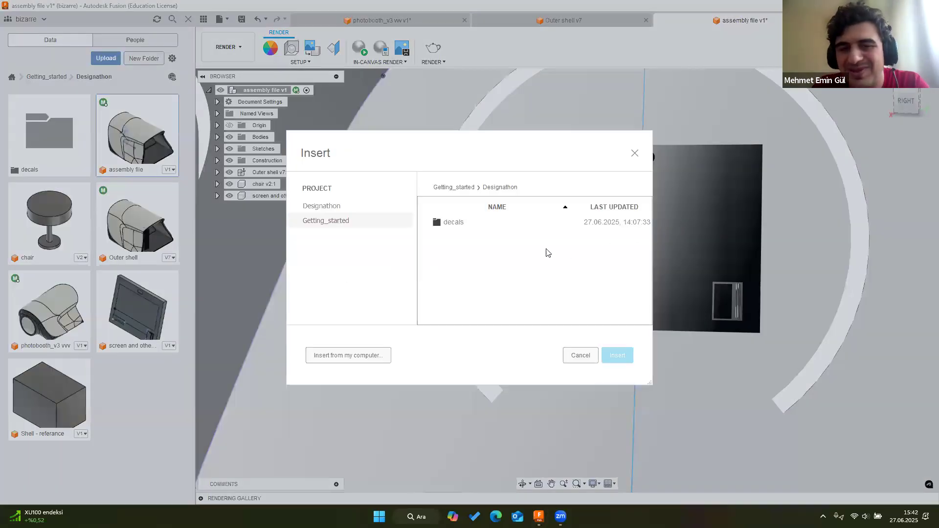
Place the screen-100.jpg decal on the display face, rotated 90°, scaled to about 2.6 and shifted about -3.4 mm in X and 19 mm in Y
double_click(478, 223)
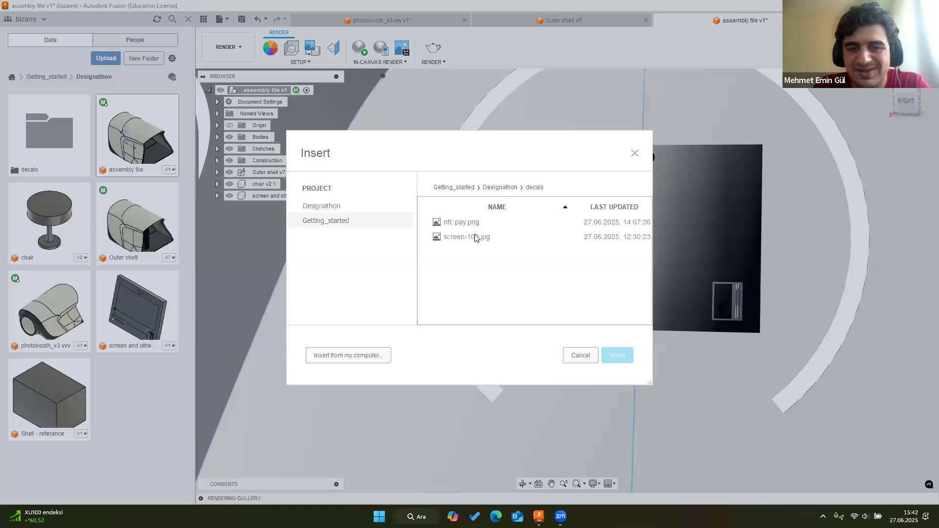
click(475, 238)
click(618, 355)
click(640, 226)
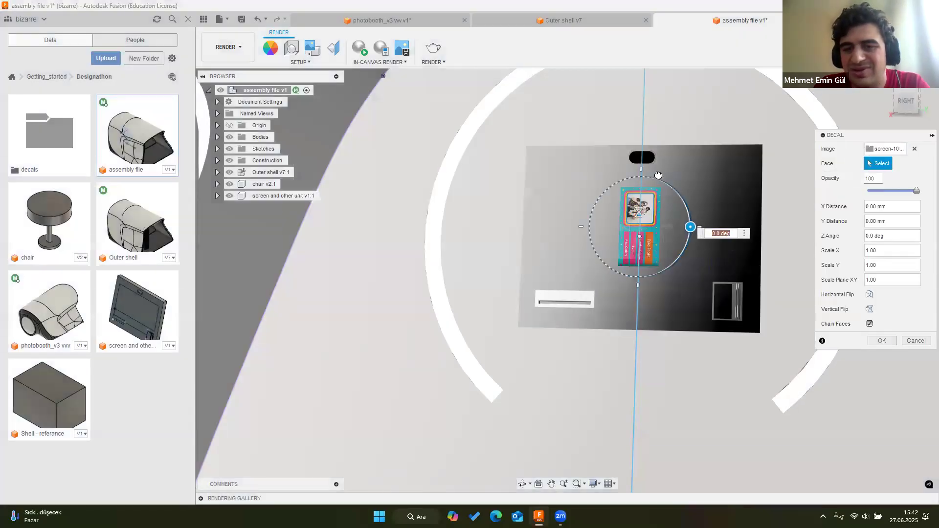
drag(658, 175, 644, 169)
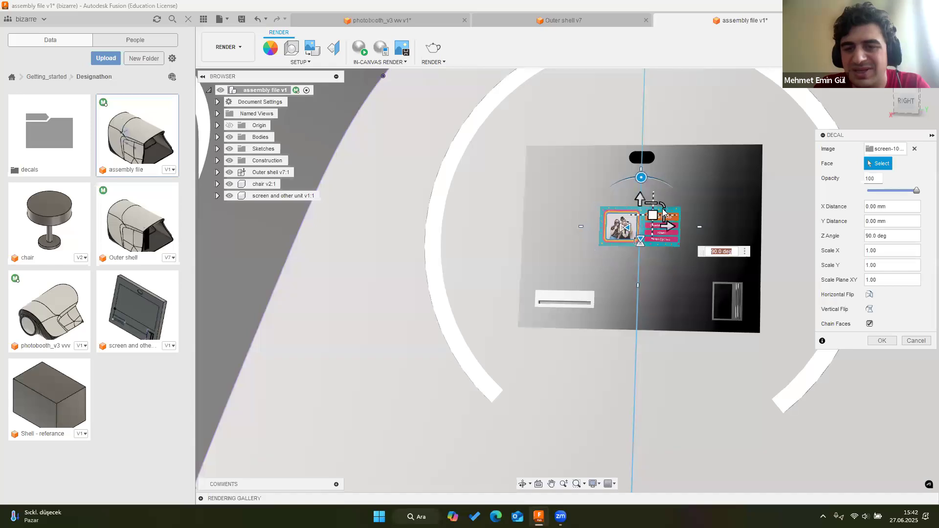
drag(693, 191, 875, 93)
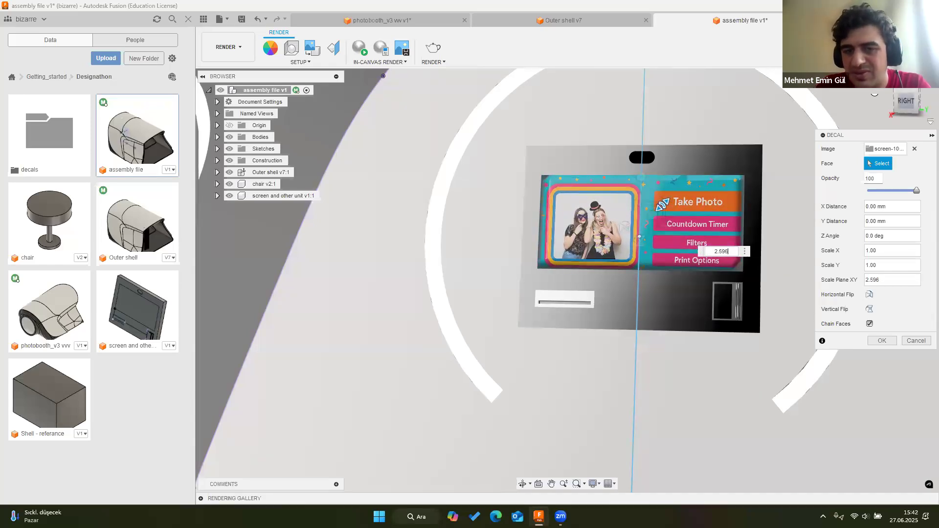
drag(654, 206, 653, 208)
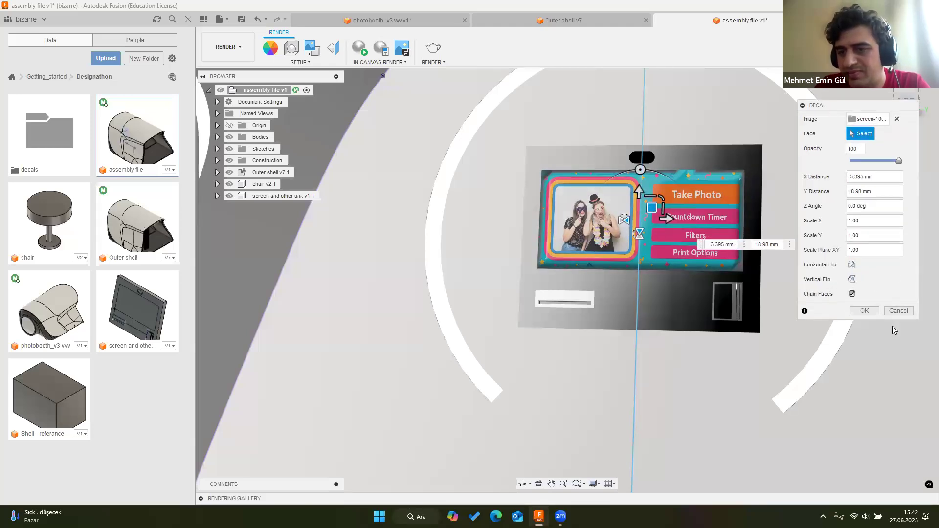
click(864, 311)
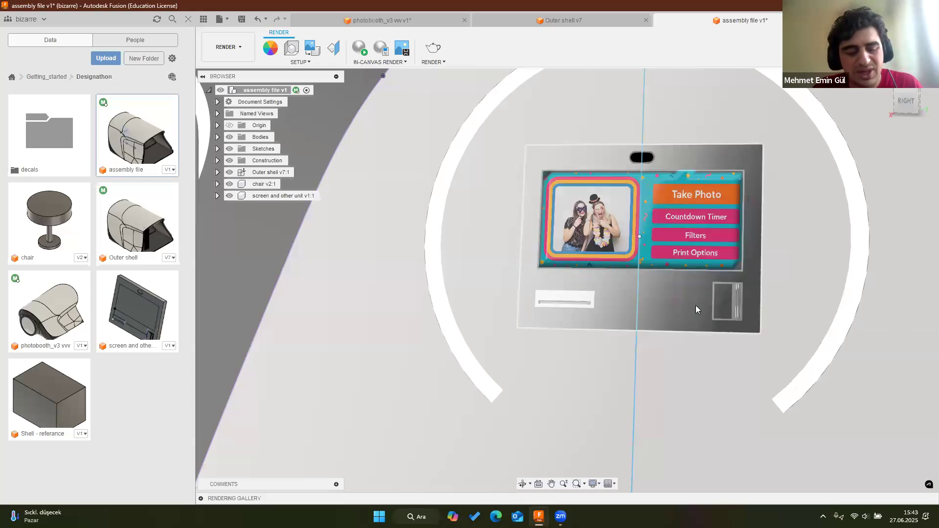
Place the nfc pay.png decal on the card reader's pad below the display and rotate it a quarter turn
click(311, 48)
double_click(455, 223)
click(471, 225)
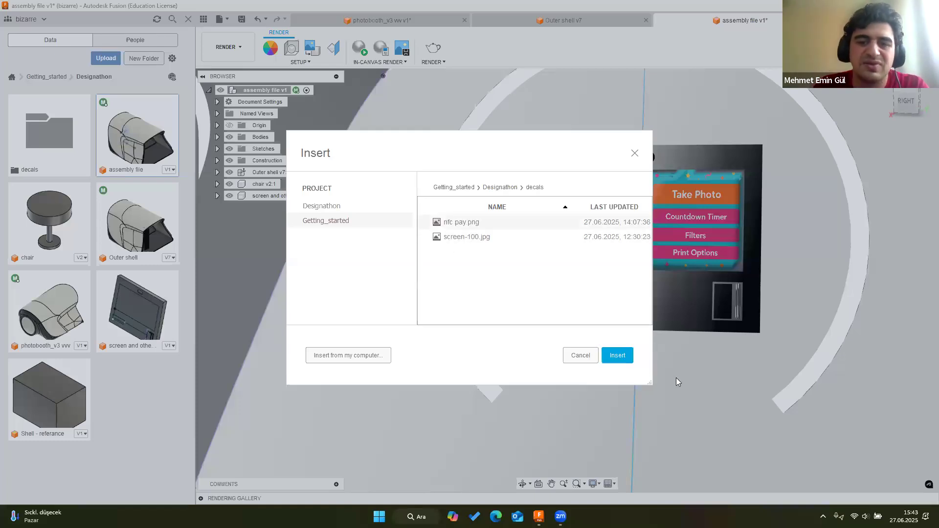
click(616, 358)
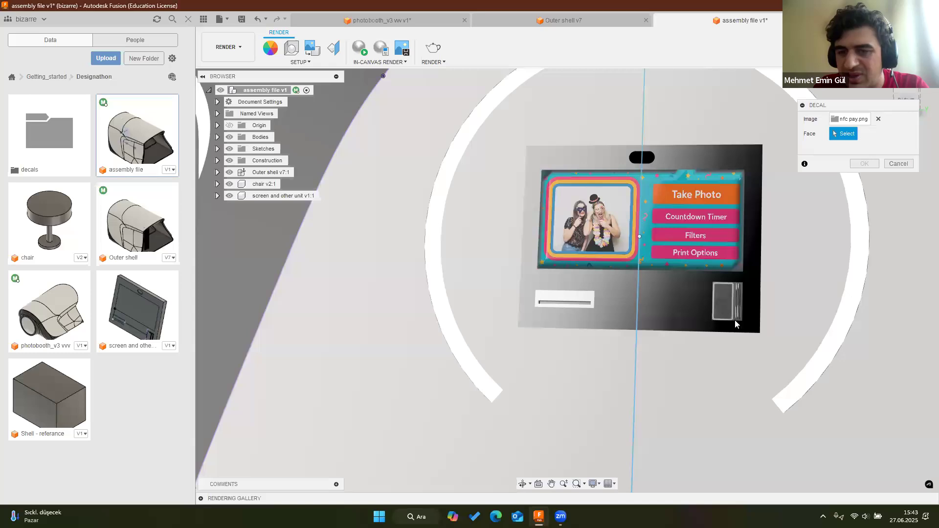
click(731, 318)
scroll(723, 322, up, 5)
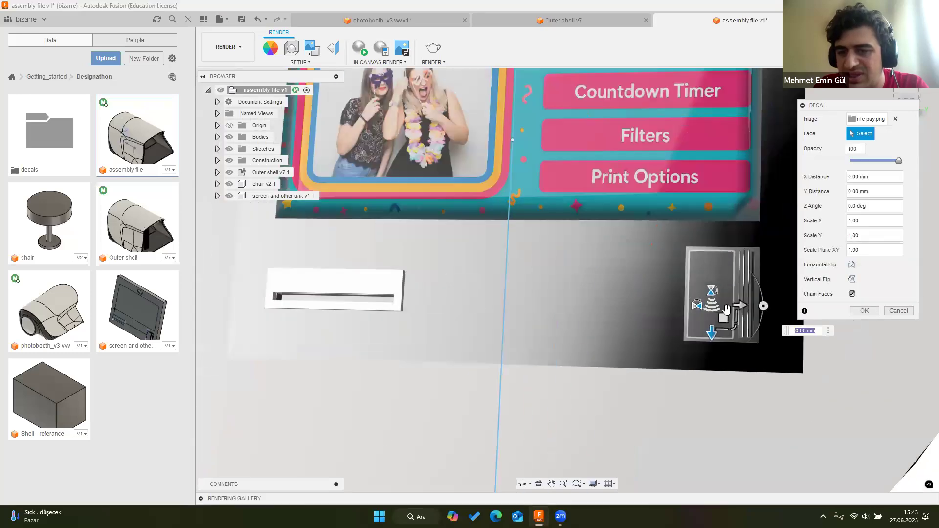
drag(753, 302, 712, 267)
key(Return)
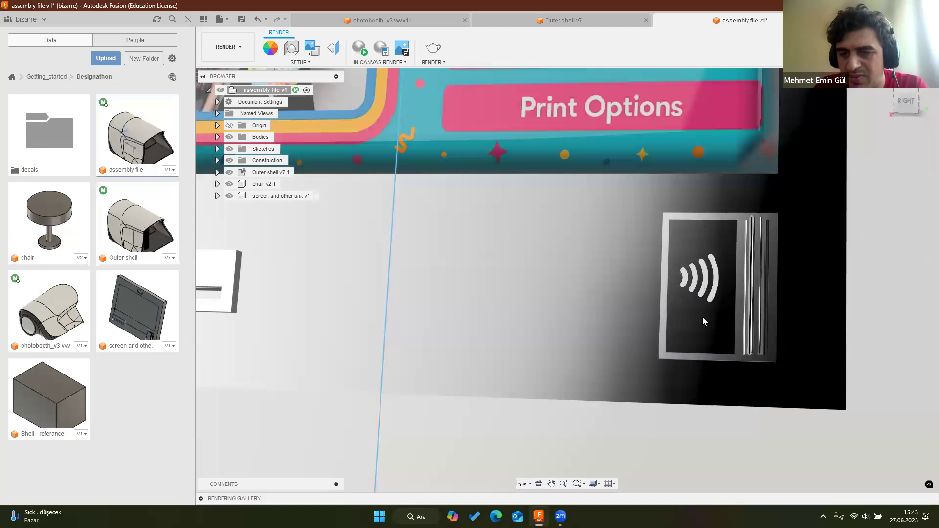
Apply the cherry wood appearance from the current design to the front panel body surrounding the display
scroll(649, 296, down, 10)
scroll(645, 274, up, 10)
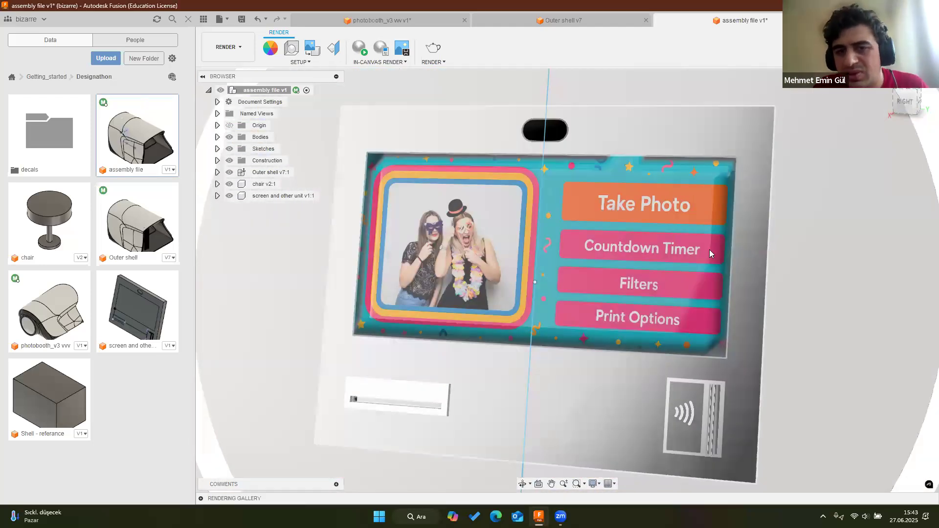
click(401, 209)
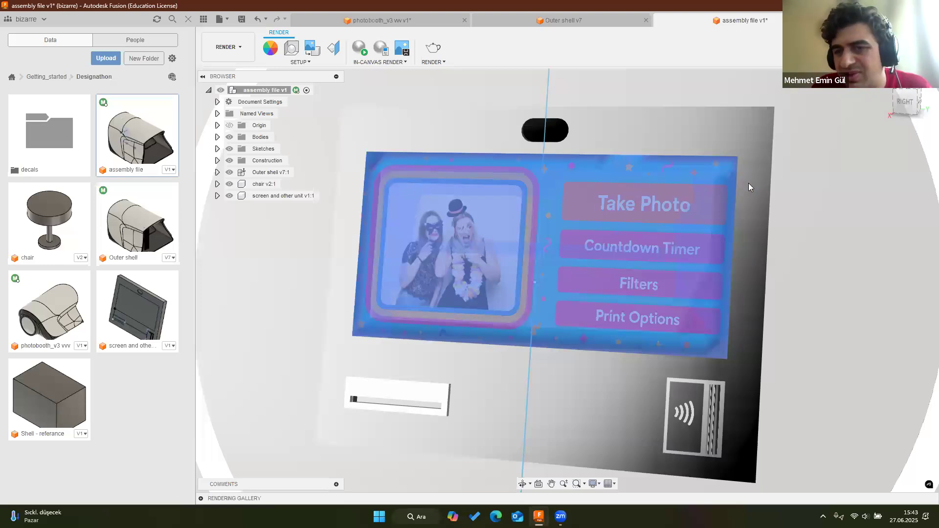
key(Escape)
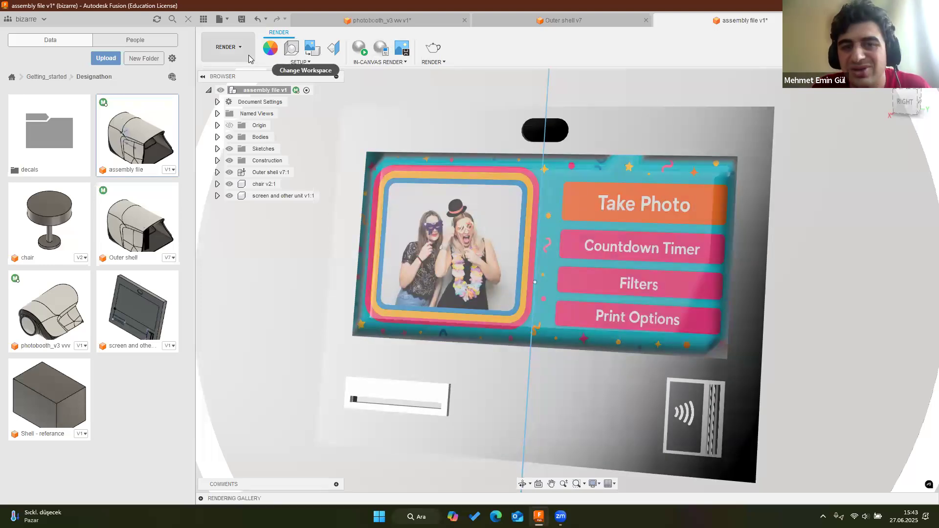
click(562, 168)
key(Escape)
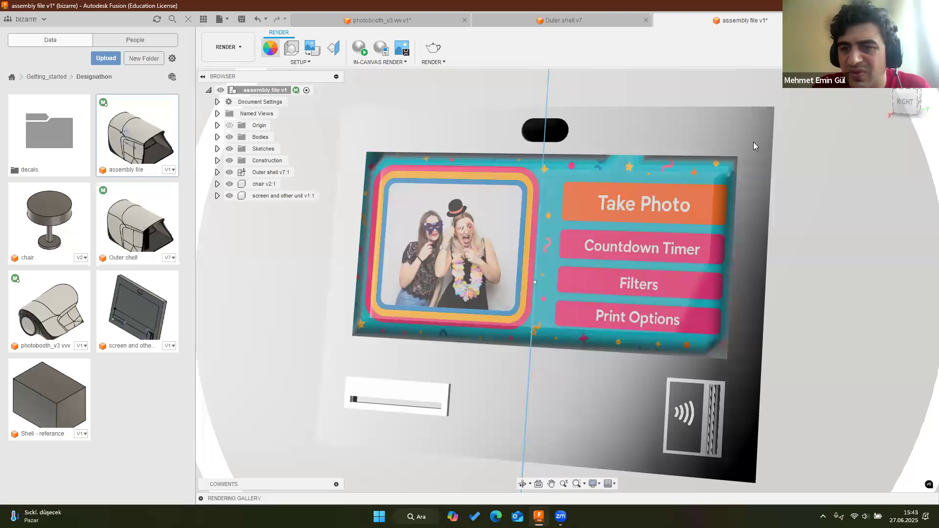
key(a)
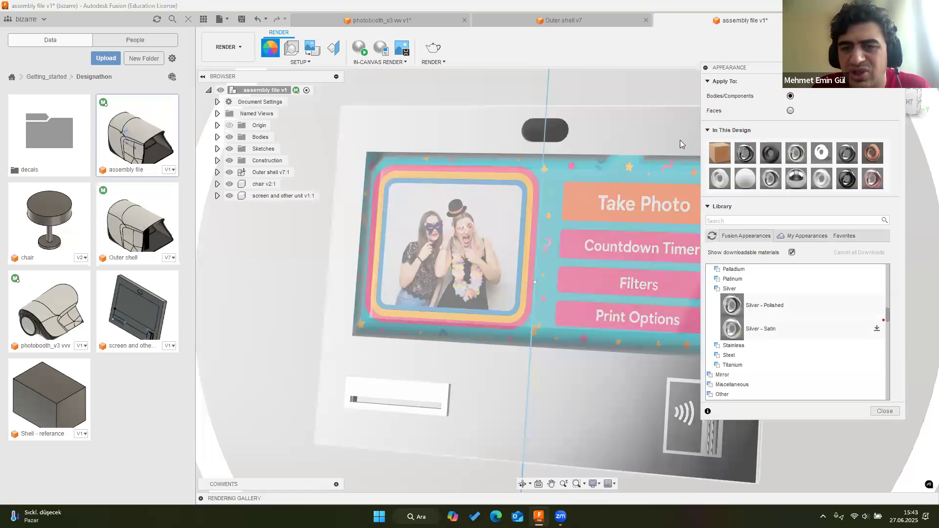
key(Escape)
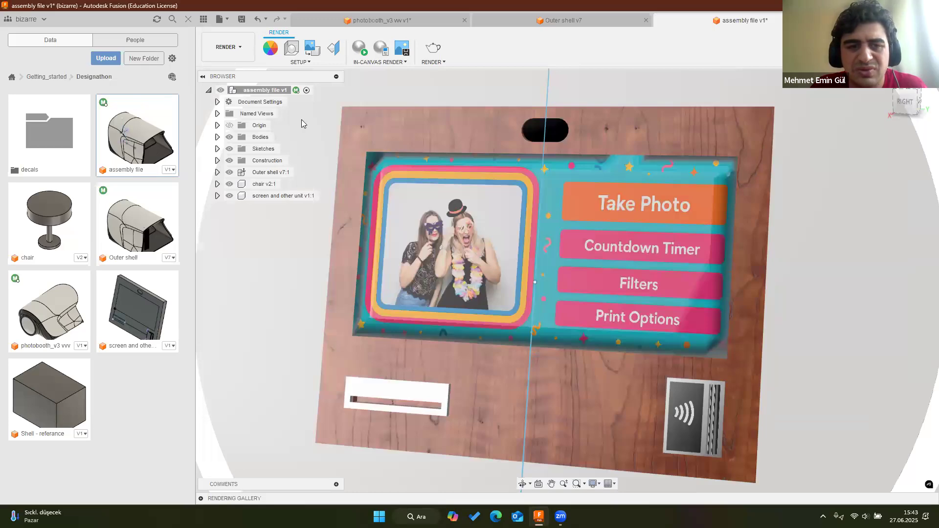
click(227, 47)
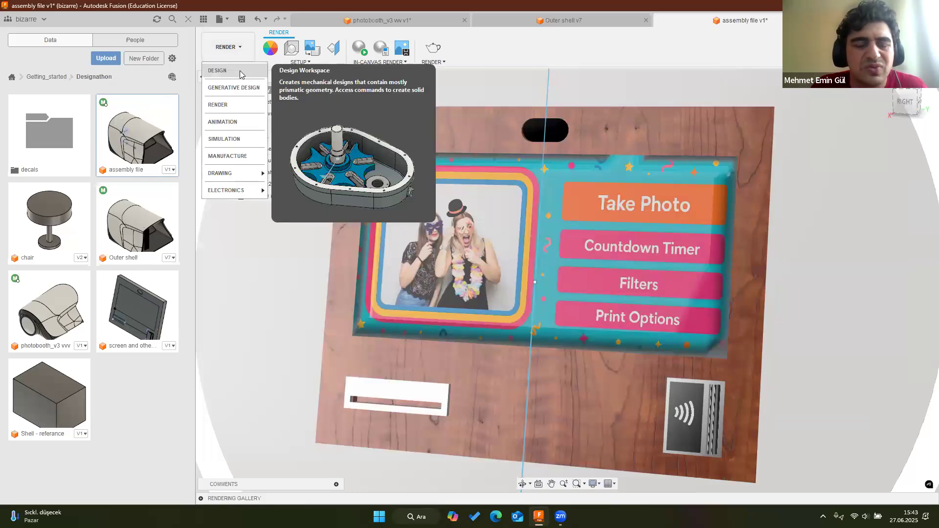
click(232, 71)
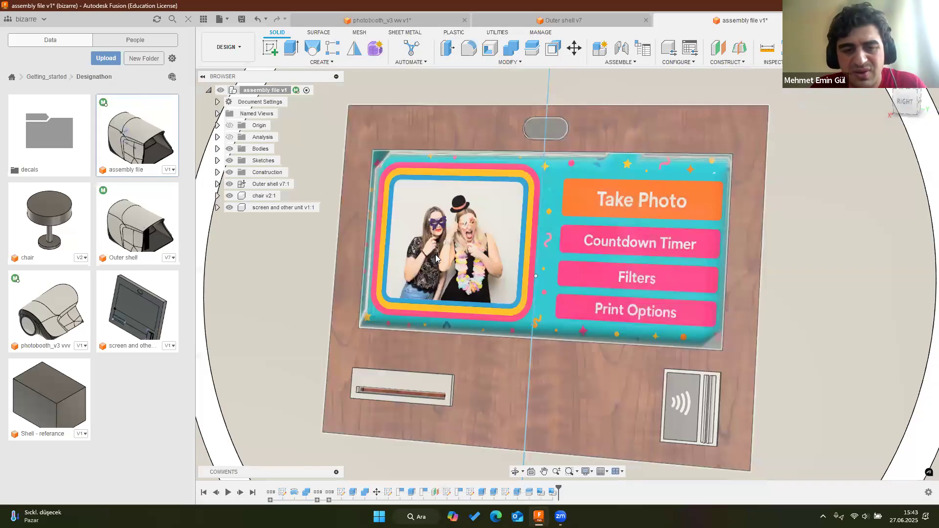
key(m)
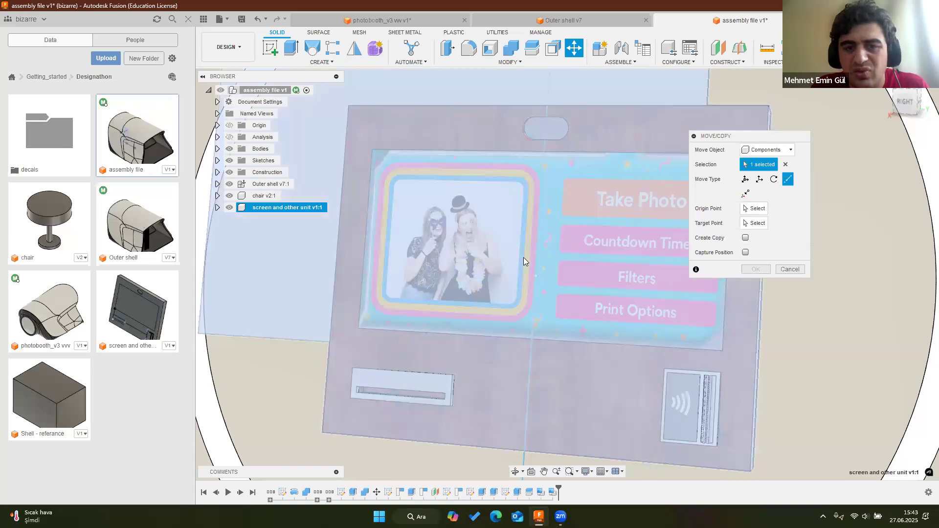
key(Escape)
scroll(524, 257, down, 3)
click(233, 218)
click(260, 196)
click(241, 208)
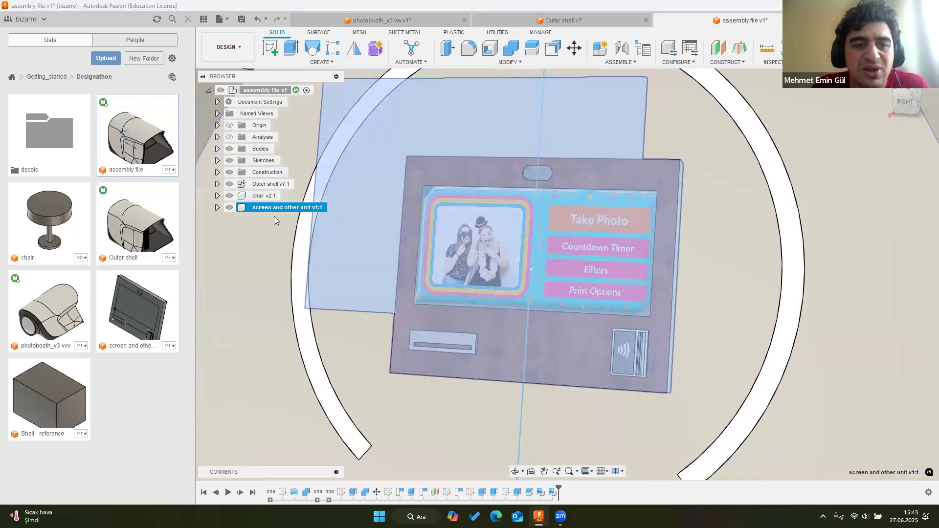
Expand the bodies of the screen and other unit component and identify each one, checking Body3 by hiding and restoring it
click(217, 207)
click(226, 231)
click(277, 266)
click(277, 278)
click(277, 290)
click(277, 302)
click(278, 313)
click(283, 337)
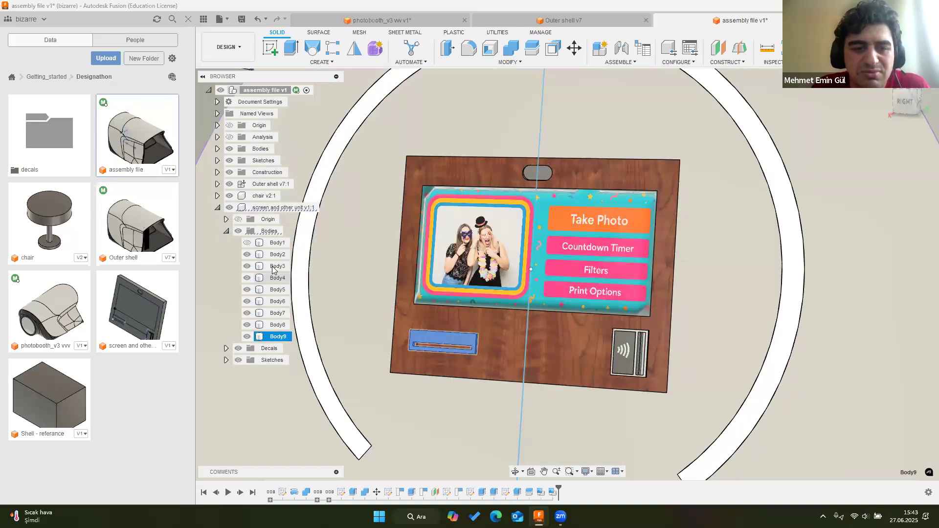
click(252, 267)
click(247, 266)
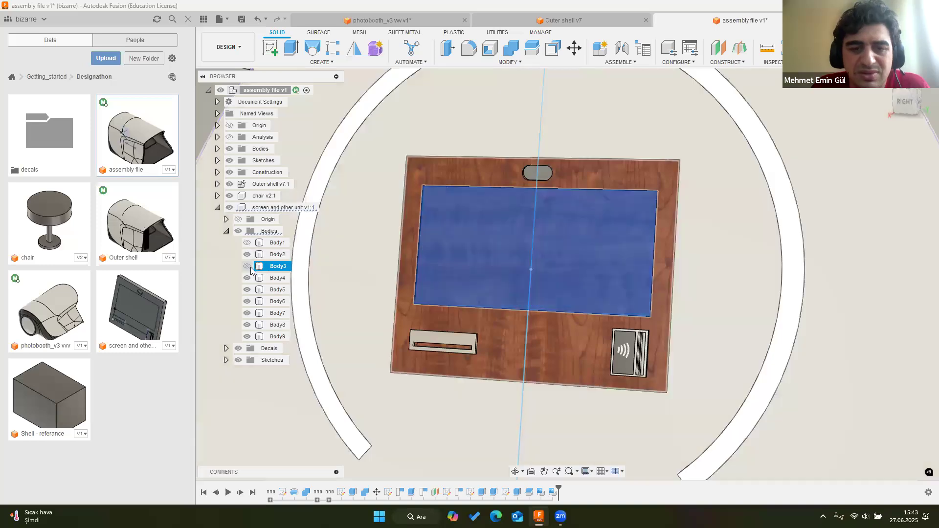
click(247, 266)
scroll(543, 272, up, 3)
scroll(753, 218, down, 4)
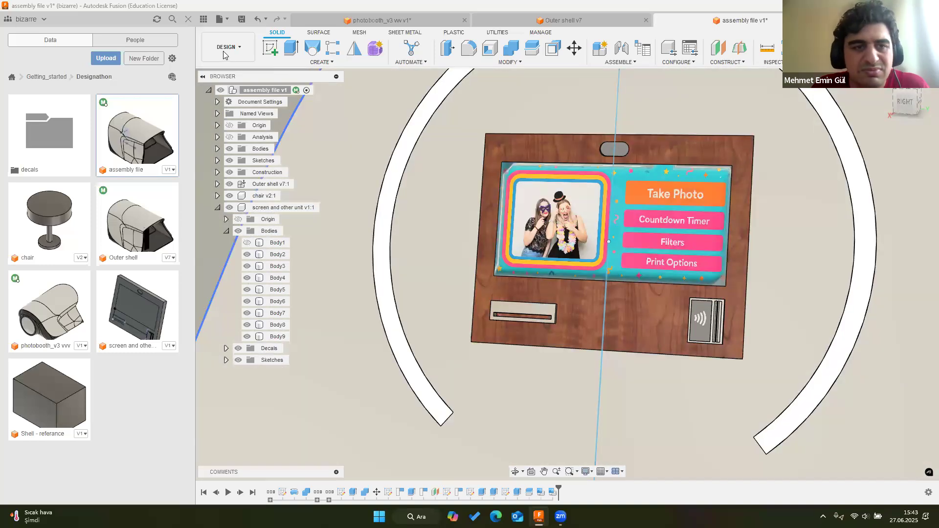
Return to the Render workspace and apply Aluminum - Anodized Glossy (Grey) to the front panel body surrounding the display
click(226, 47)
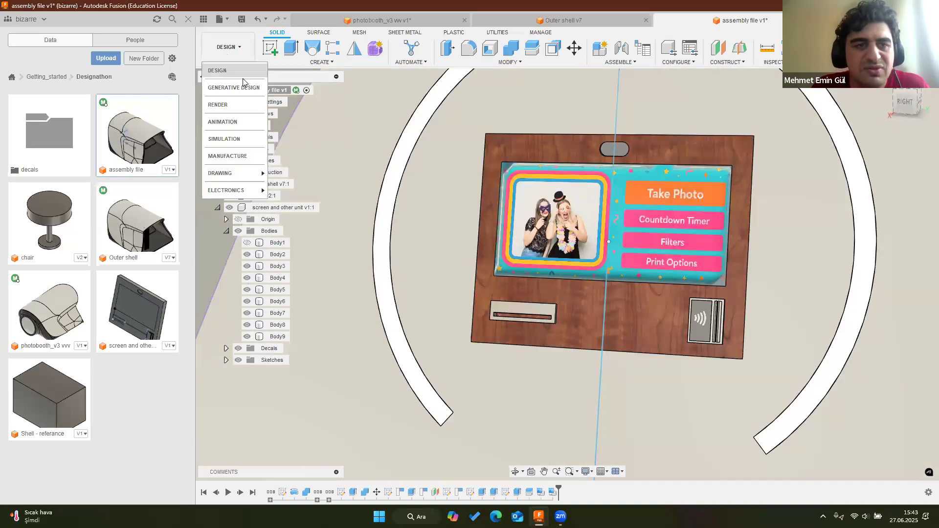
click(237, 105)
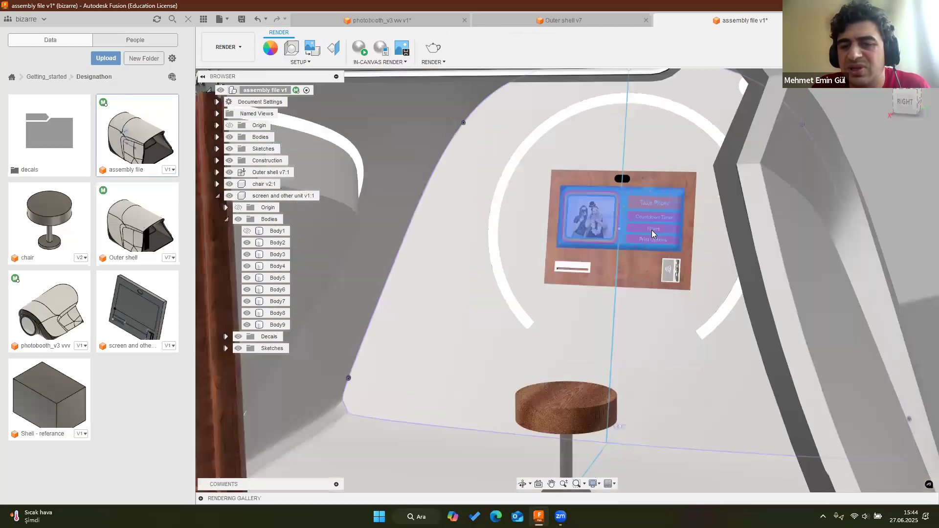
scroll(651, 230, down, 5)
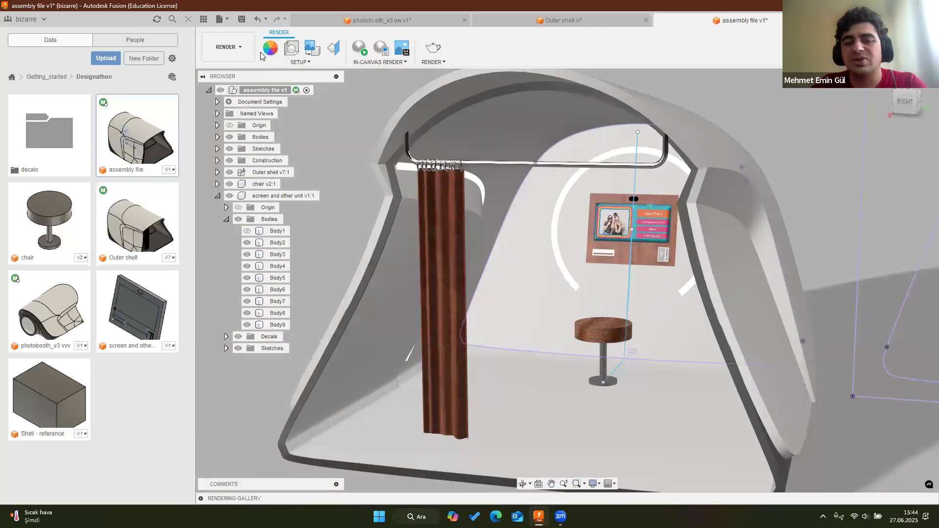
scroll(643, 230, down, 3)
shift+middle_drag(642, 230, 650, 251)
scroll(650, 252, up, 8)
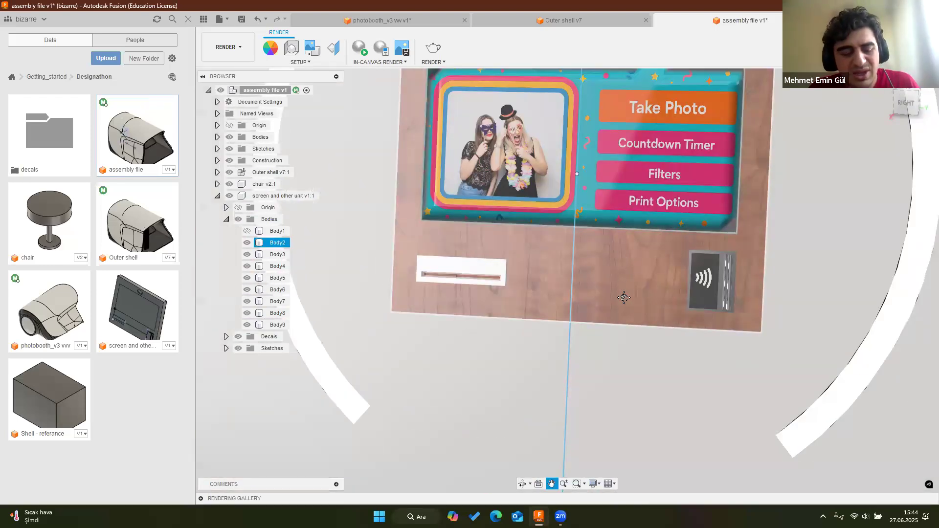
middle_drag(623, 297, 629, 299)
key(a)
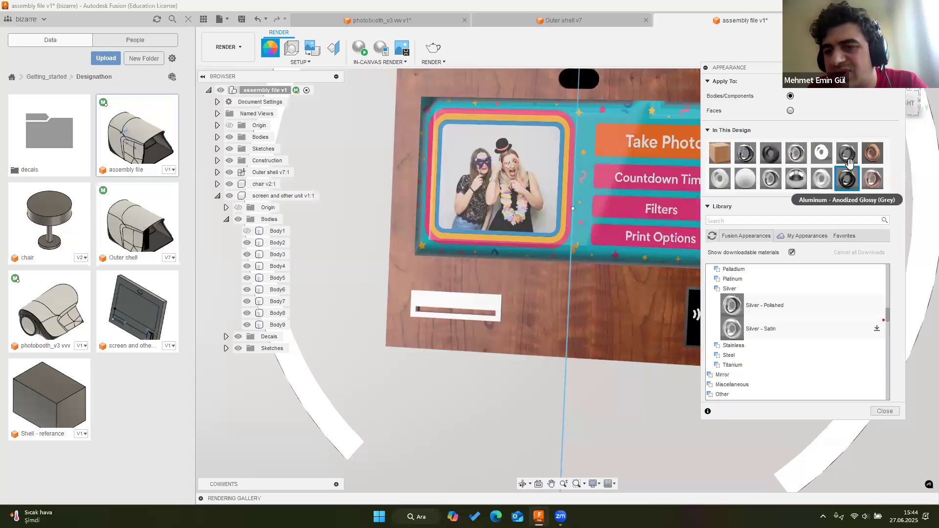
click(670, 319)
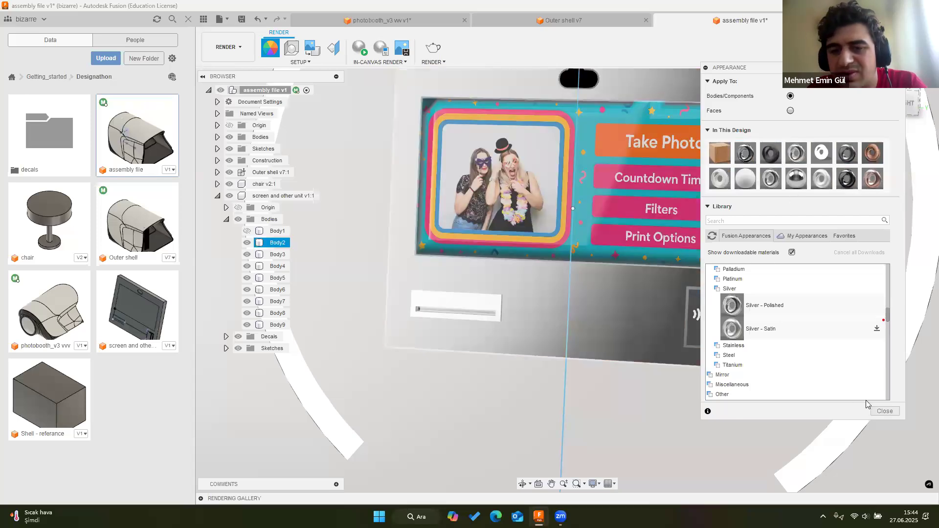
click(884, 410)
Examine the whole booth from its open front, its sides and the round-disc end to review the applied appearances
scroll(612, 334, down, 5)
scroll(644, 339, down, 5)
shift+middle_drag(648, 228, 553, 294)
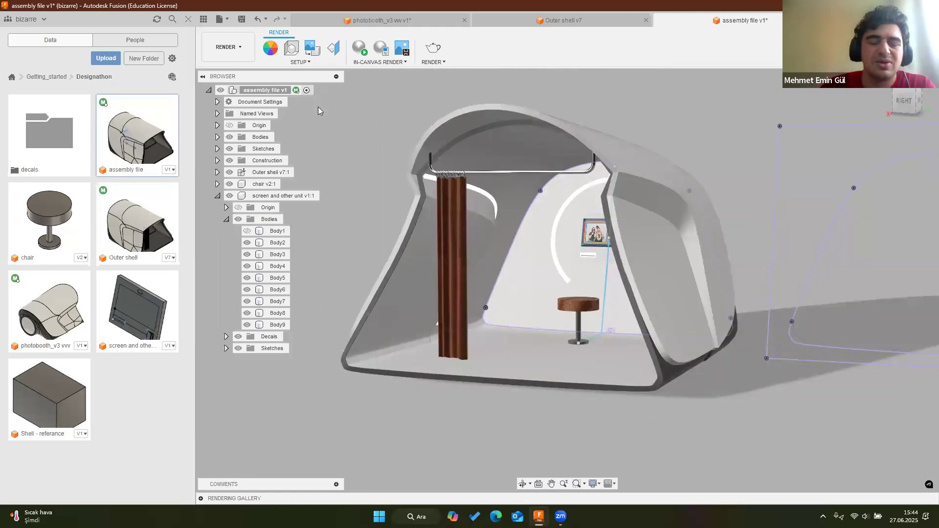
shift+middle_drag(747, 314, 640, 240)
scroll(592, 272, up, 4)
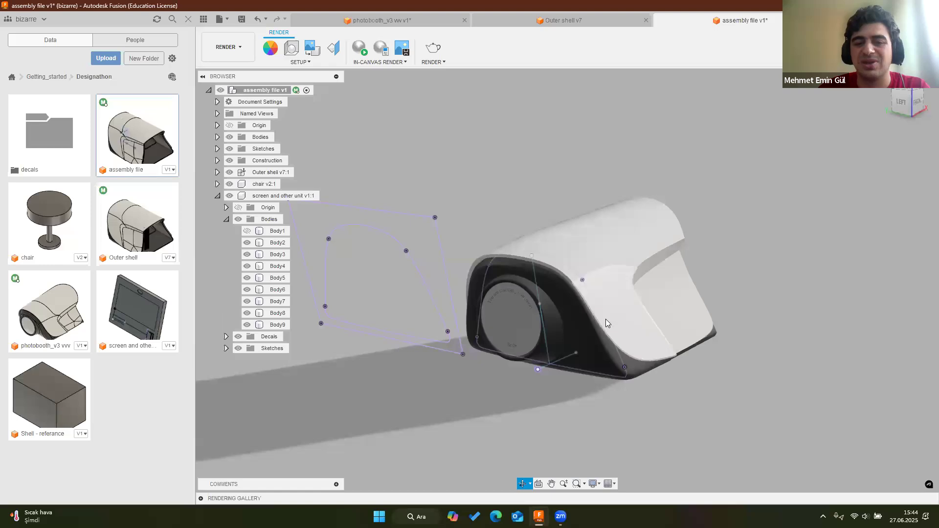
shift+middle_drag(605, 319, 533, 328)
scroll(531, 325, up, 3)
shift+middle_drag(663, 286, 585, 197)
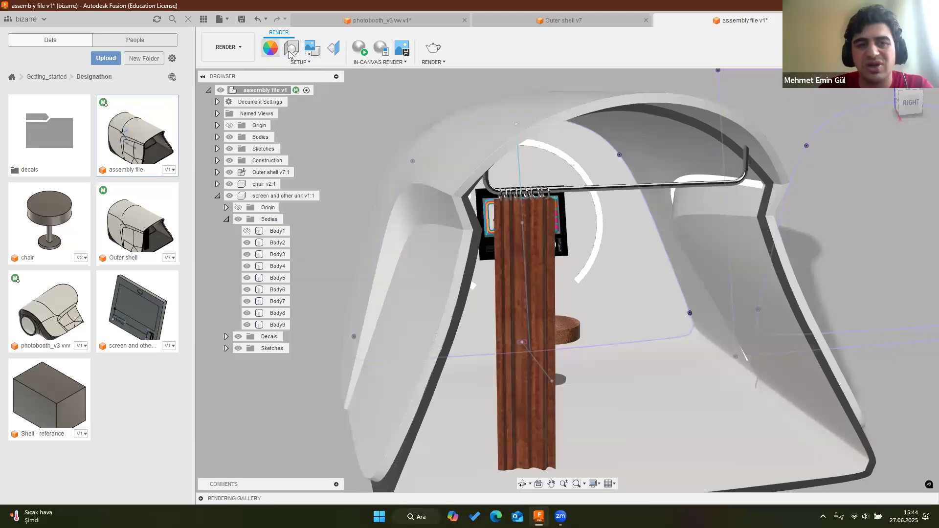
click(270, 48)
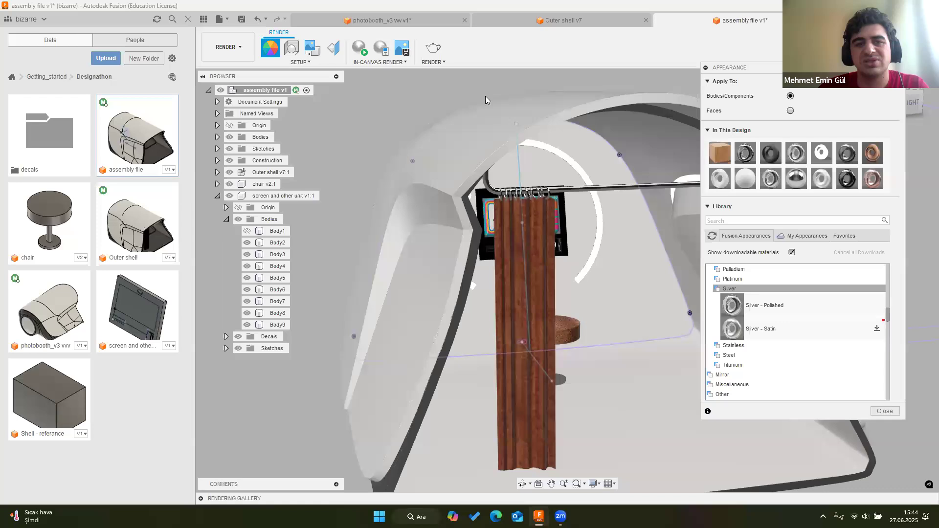
key(Escape)
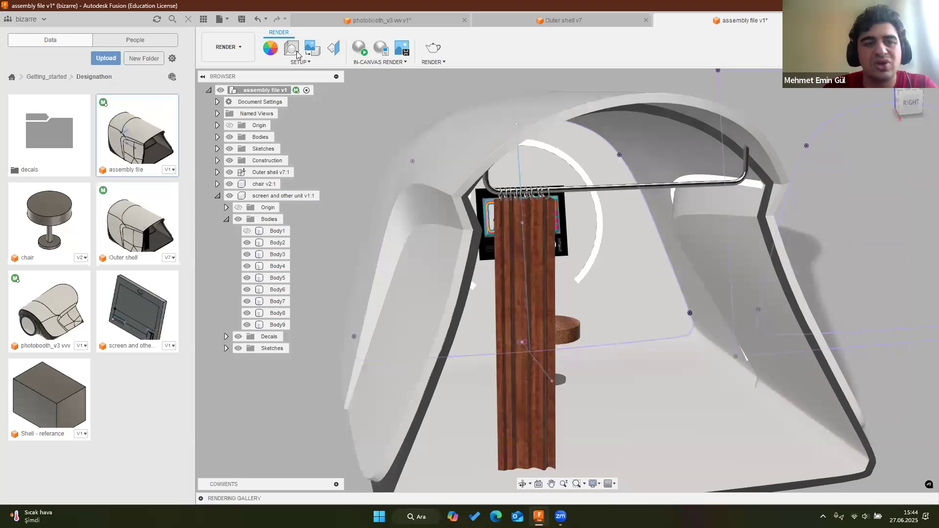
Set the scene background to Environment and apply the Plaza environment from the Fusion Library
scroll(606, 188, down, 5)
shift+middle_drag(606, 188, 797, 211)
drag(861, 190, 863, 191)
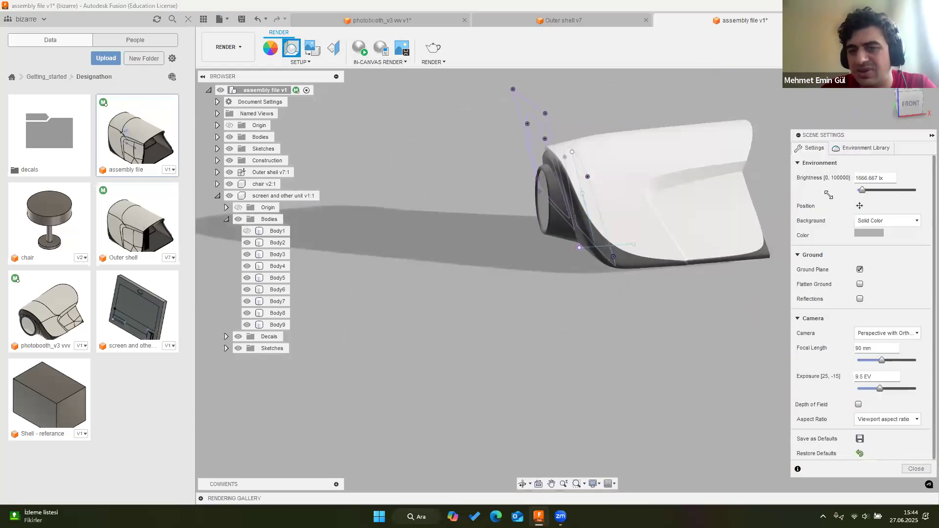
scroll(644, 200, up, 2)
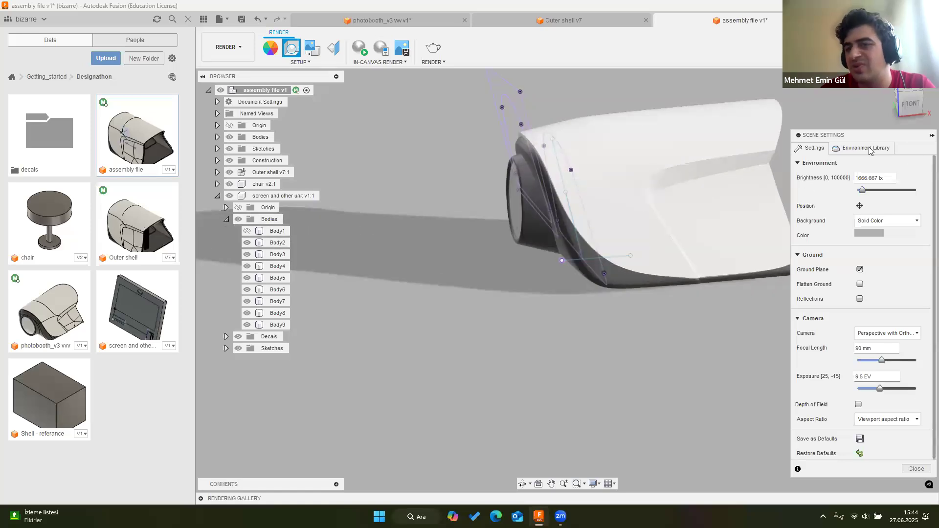
click(878, 224)
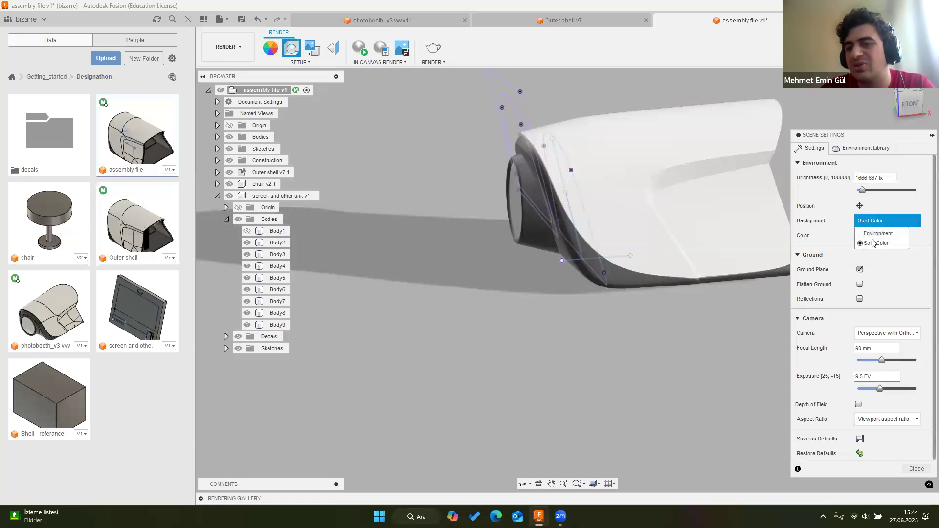
click(870, 235)
click(856, 150)
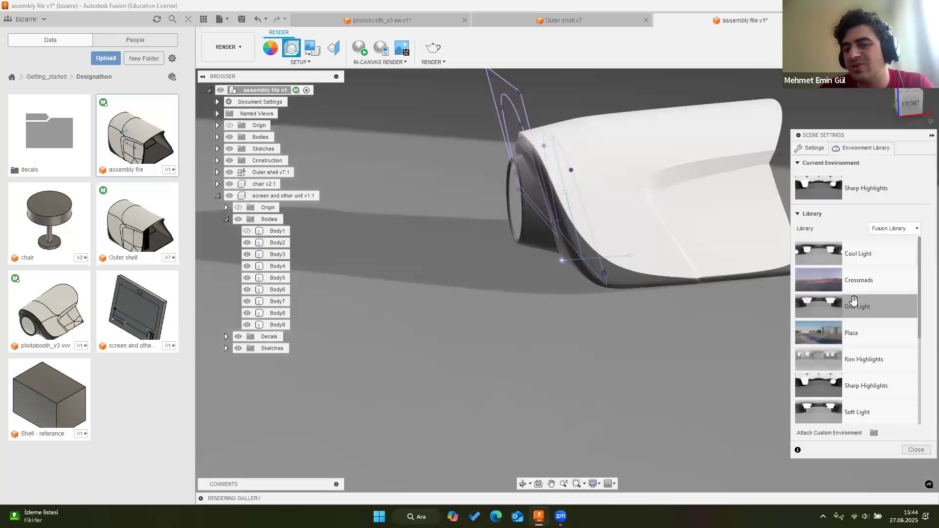
scroll(856, 301, down, 3)
scroll(869, 309, up, 3)
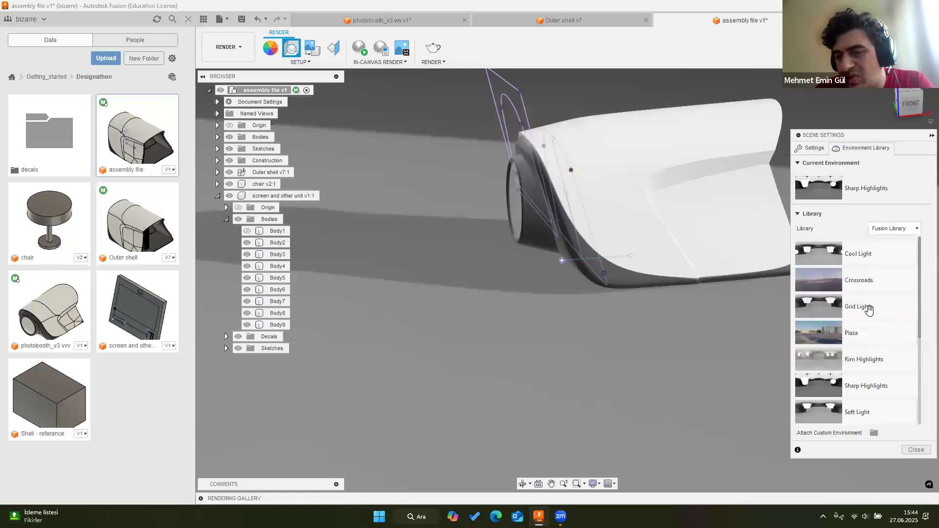
drag(792, 342, 752, 344)
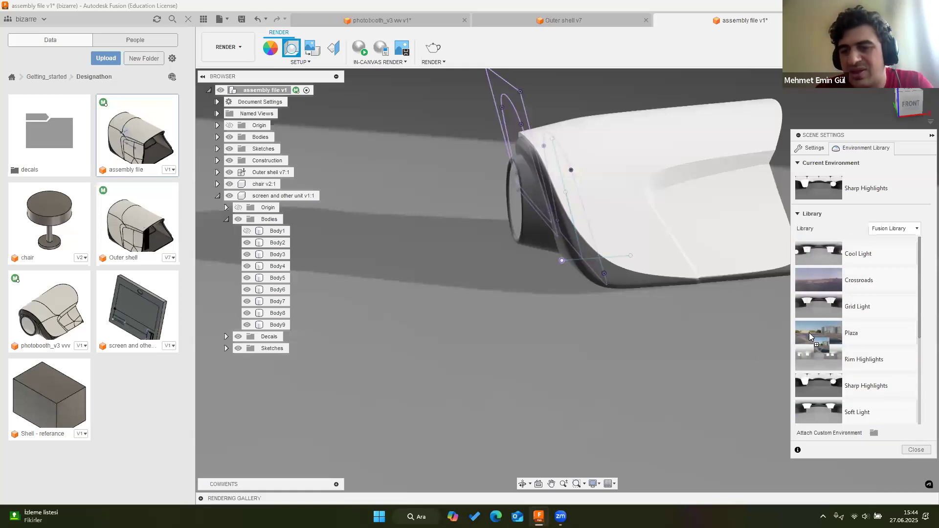
double_click(810, 337)
scroll(637, 274, up, 4)
middle_drag(627, 314, 694, 332)
scroll(644, 344, down, 3)
middle_drag(592, 320, 809, 162)
Enable Flatten Ground in the scene settings for the plaza environment
click(810, 148)
scroll(672, 265, down, 3)
scroll(672, 265, up, 5)
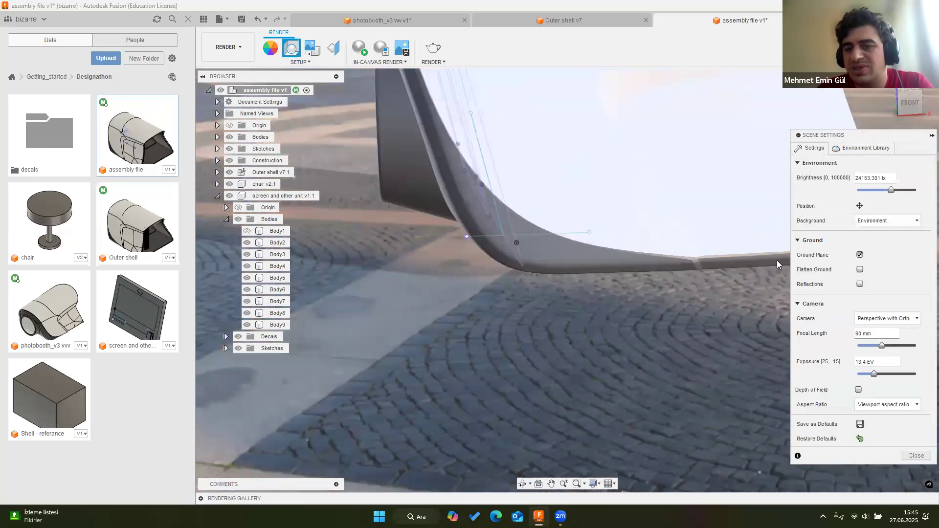
click(860, 270)
scroll(655, 292, down, 5)
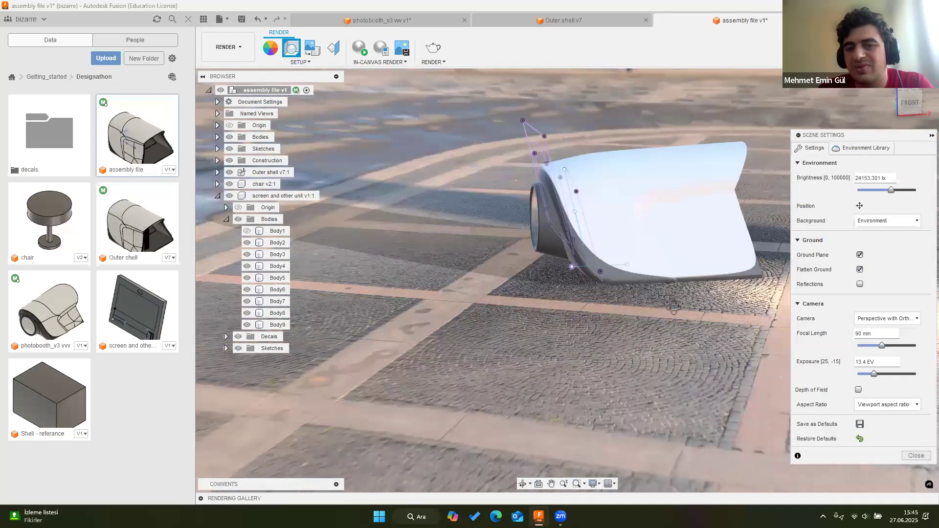
Hide the assembly's sketches and close the data panel for a clear view of the booth in the plaza
shift+middle_drag(594, 302, 512, 228)
scroll(362, 205, up, 5)
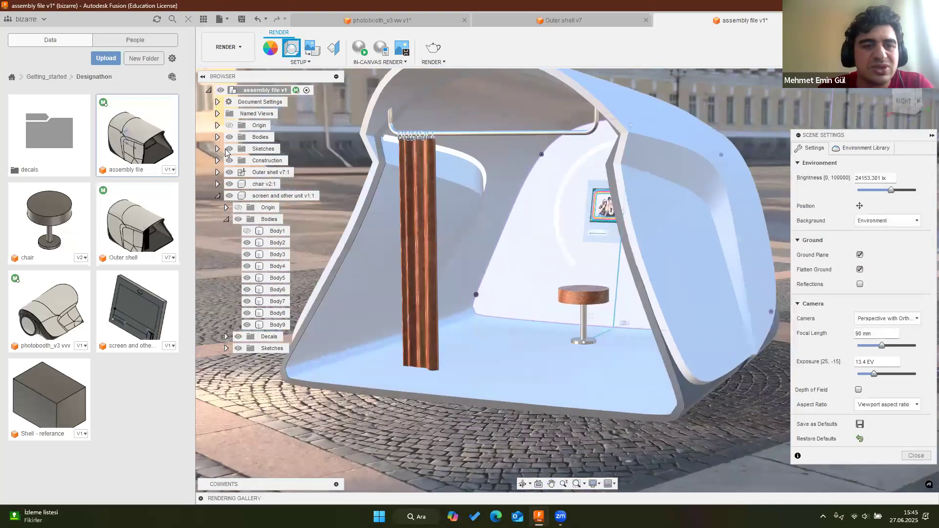
scroll(638, 247, down, 5)
scroll(574, 247, up, 6)
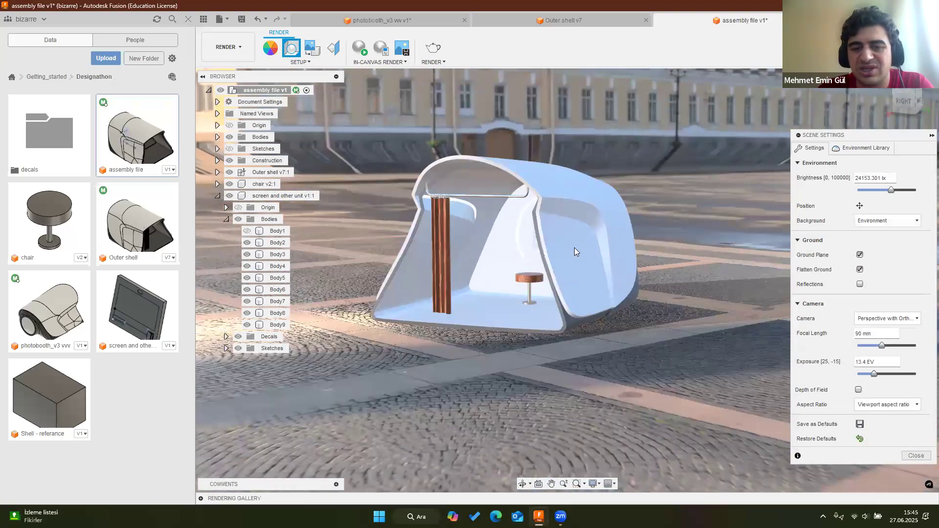
shift+middle_drag(557, 249, 227, 24)
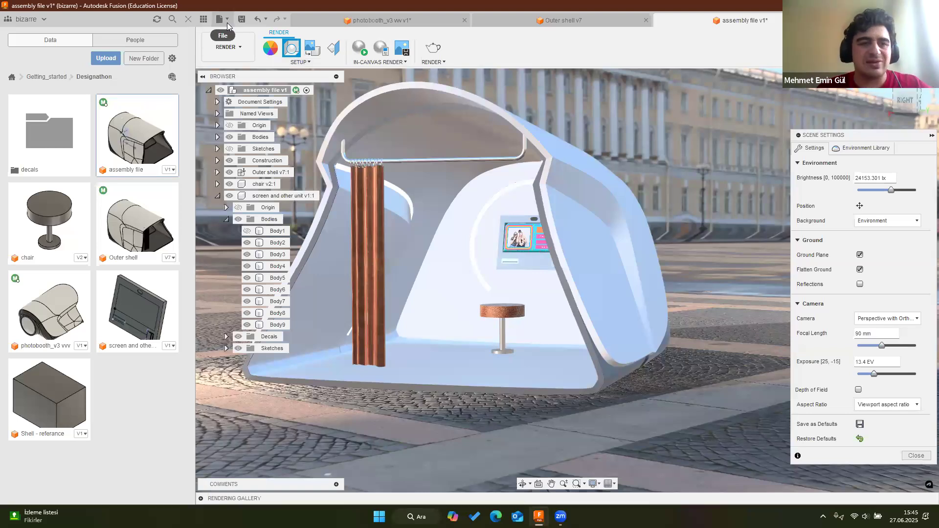
click(188, 20)
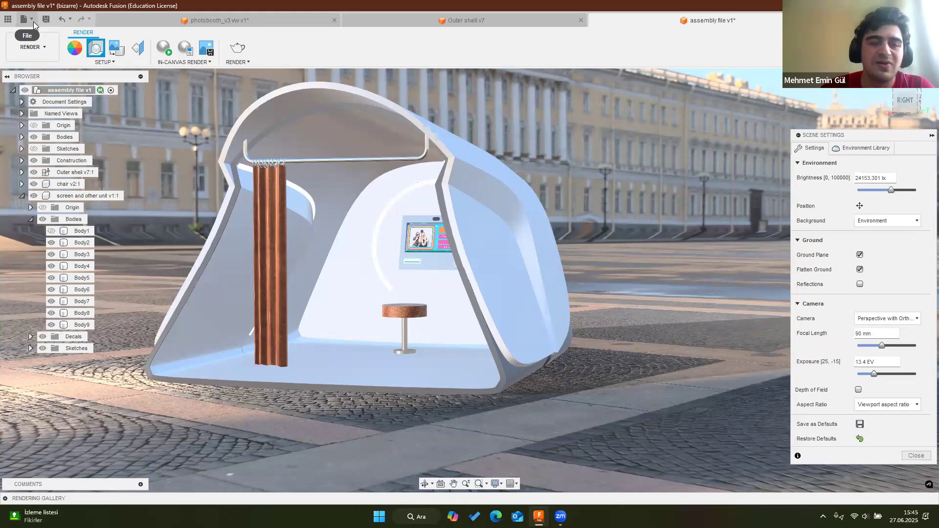
Switch the assembly to the Design workspace, create a new blank design and return to the assembly file
click(30, 47)
click(32, 71)
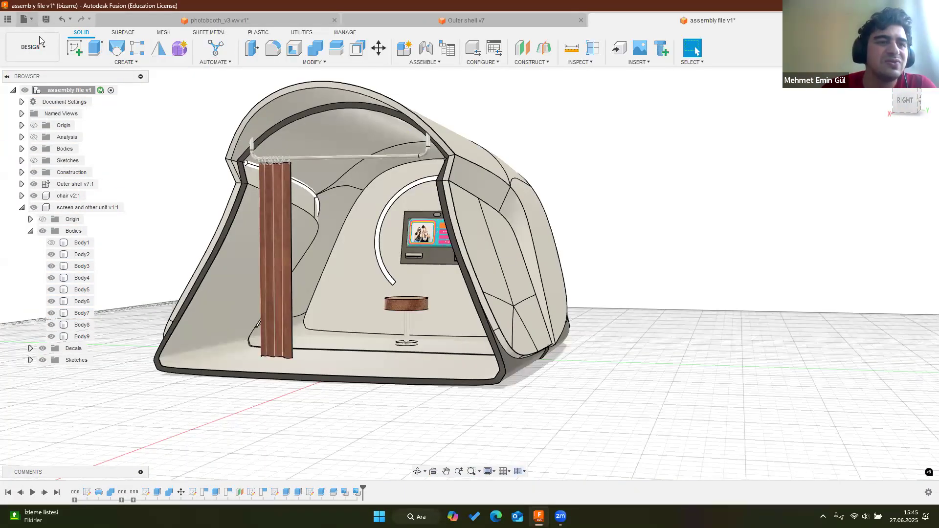
click(23, 19)
click(44, 30)
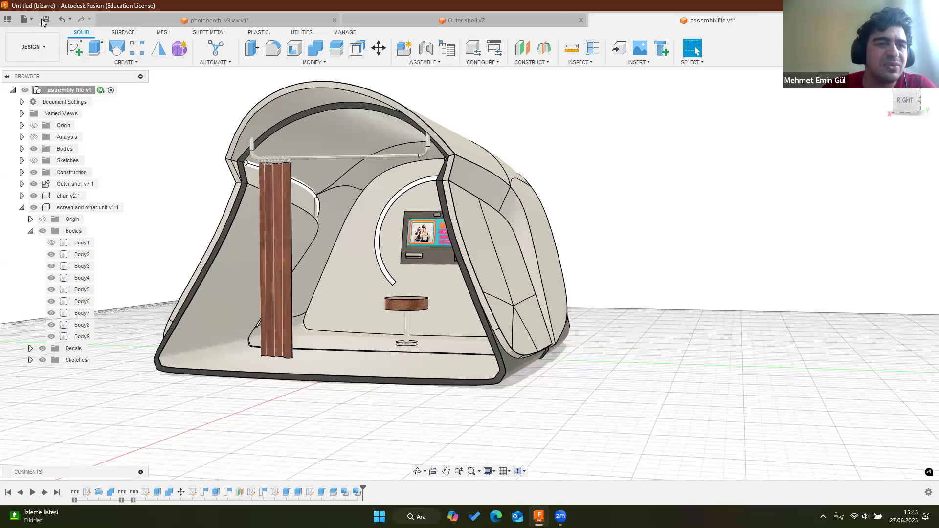
click(320, 22)
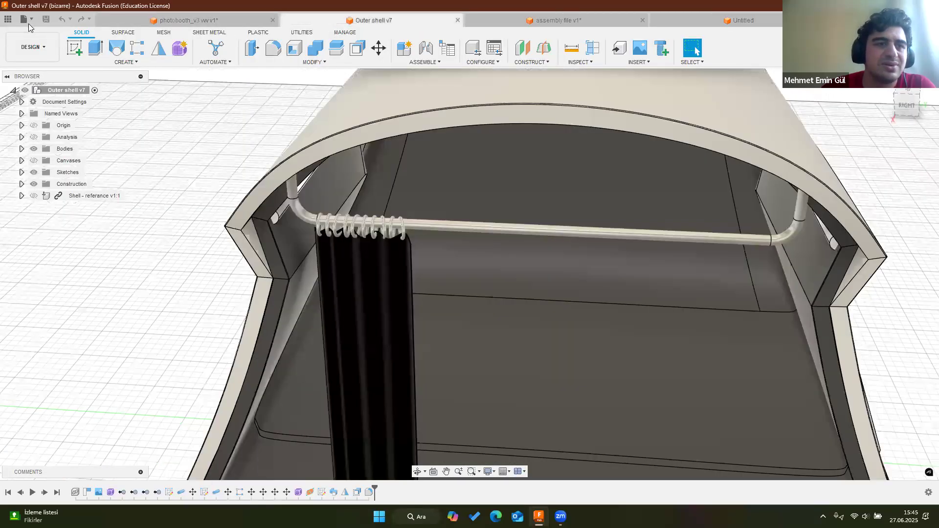
click(566, 21)
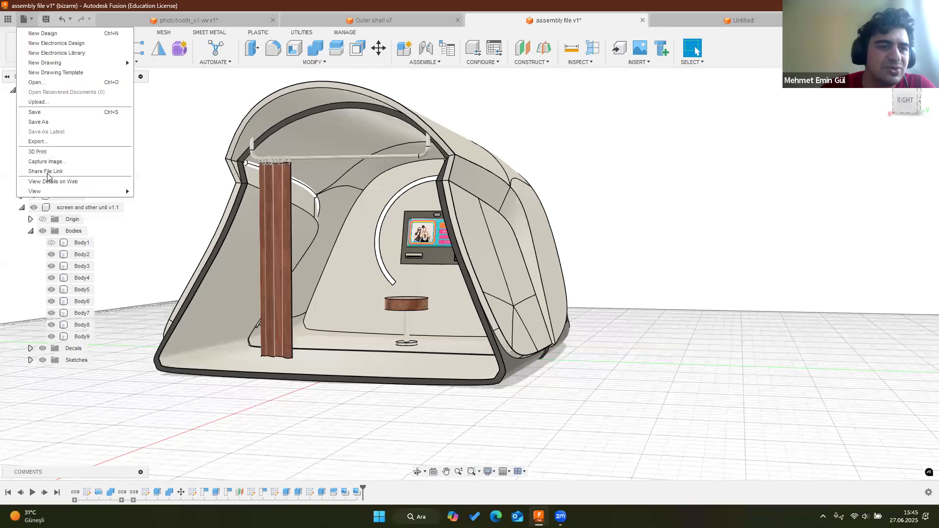
Create two new electronics designs and return to the Outer shell v7 document to view the whole shell
click(32, 45)
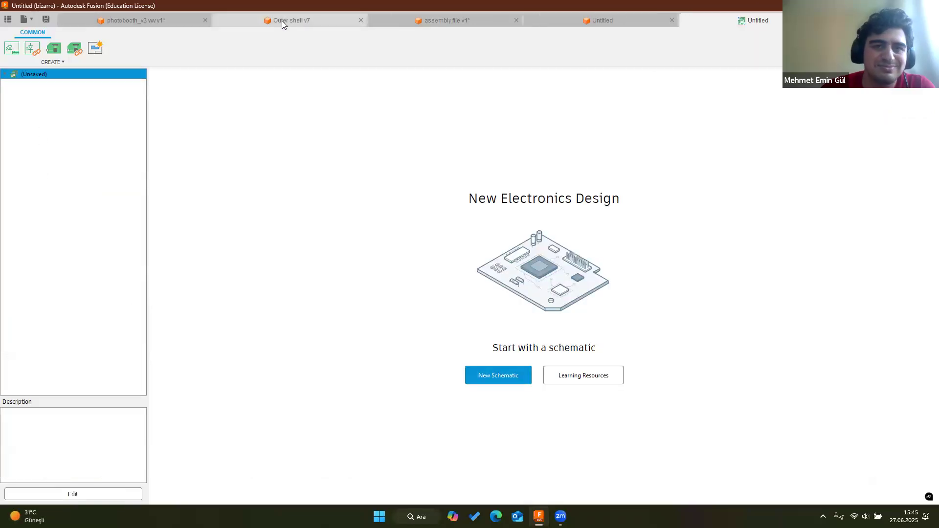
key(ctrl+Tab)
key(ctrl+Tab)
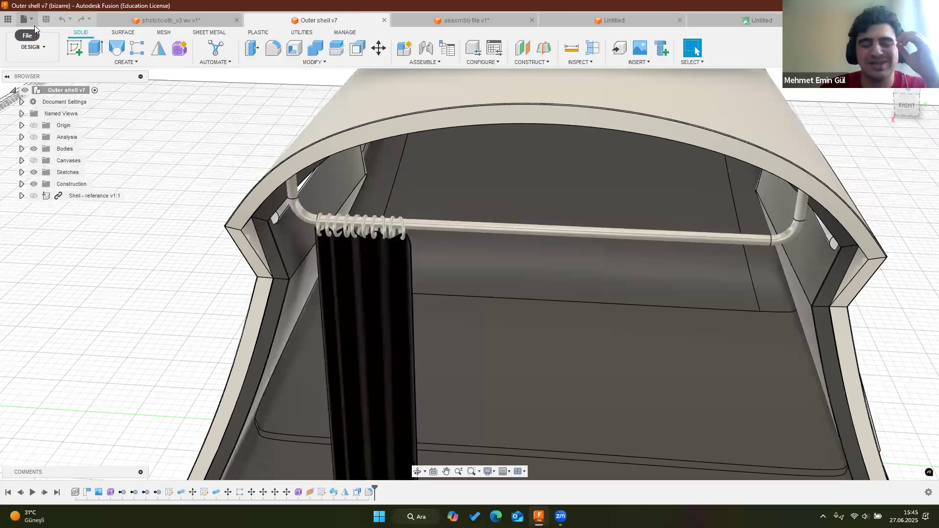
click(42, 142)
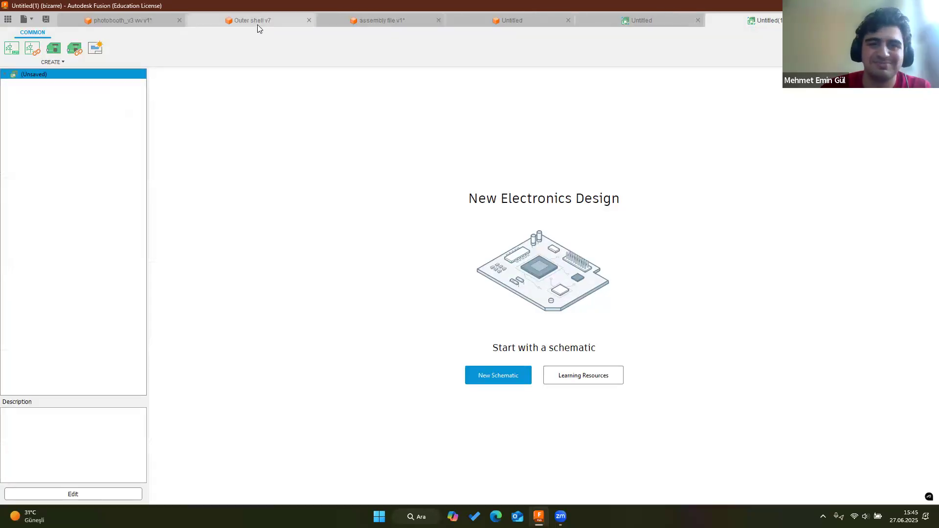
click(255, 25)
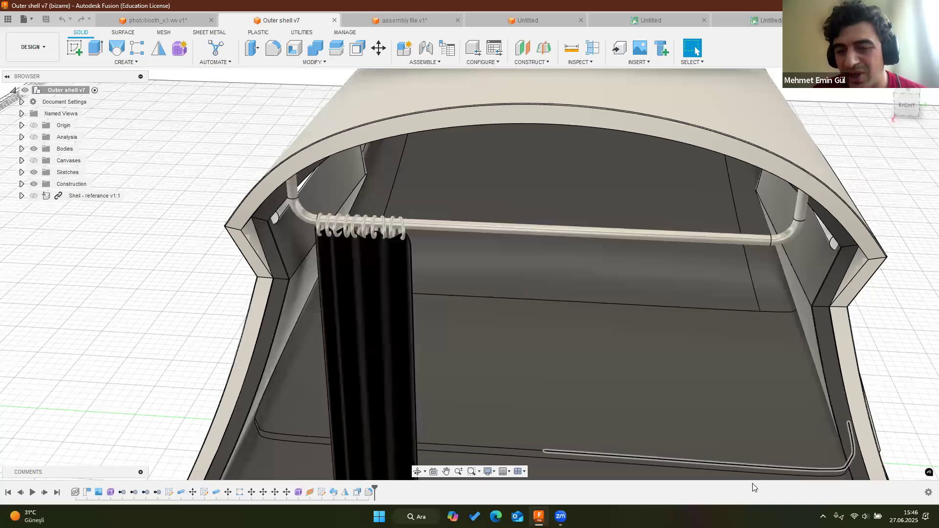
scroll(517, 217, down, 3)
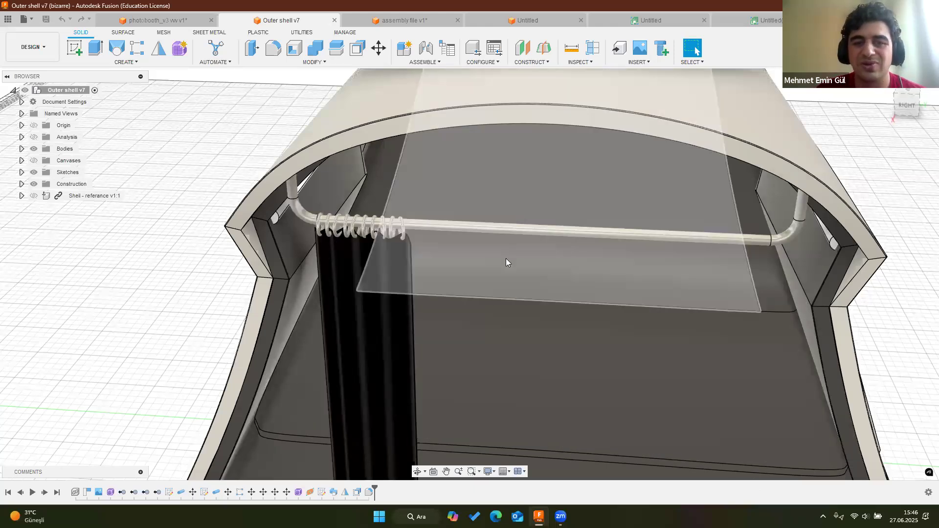
scroll(506, 258, down, 2)
shift+middle_drag(520, 248, 545, 253)
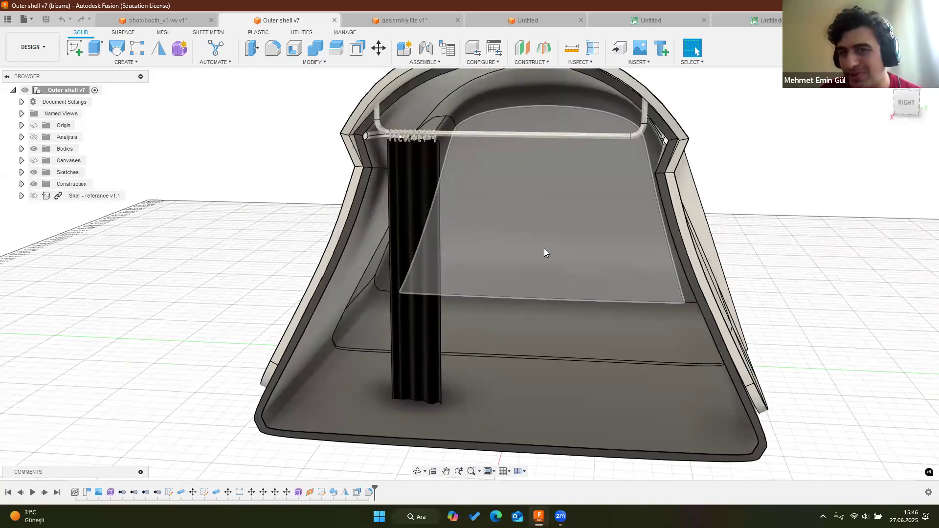